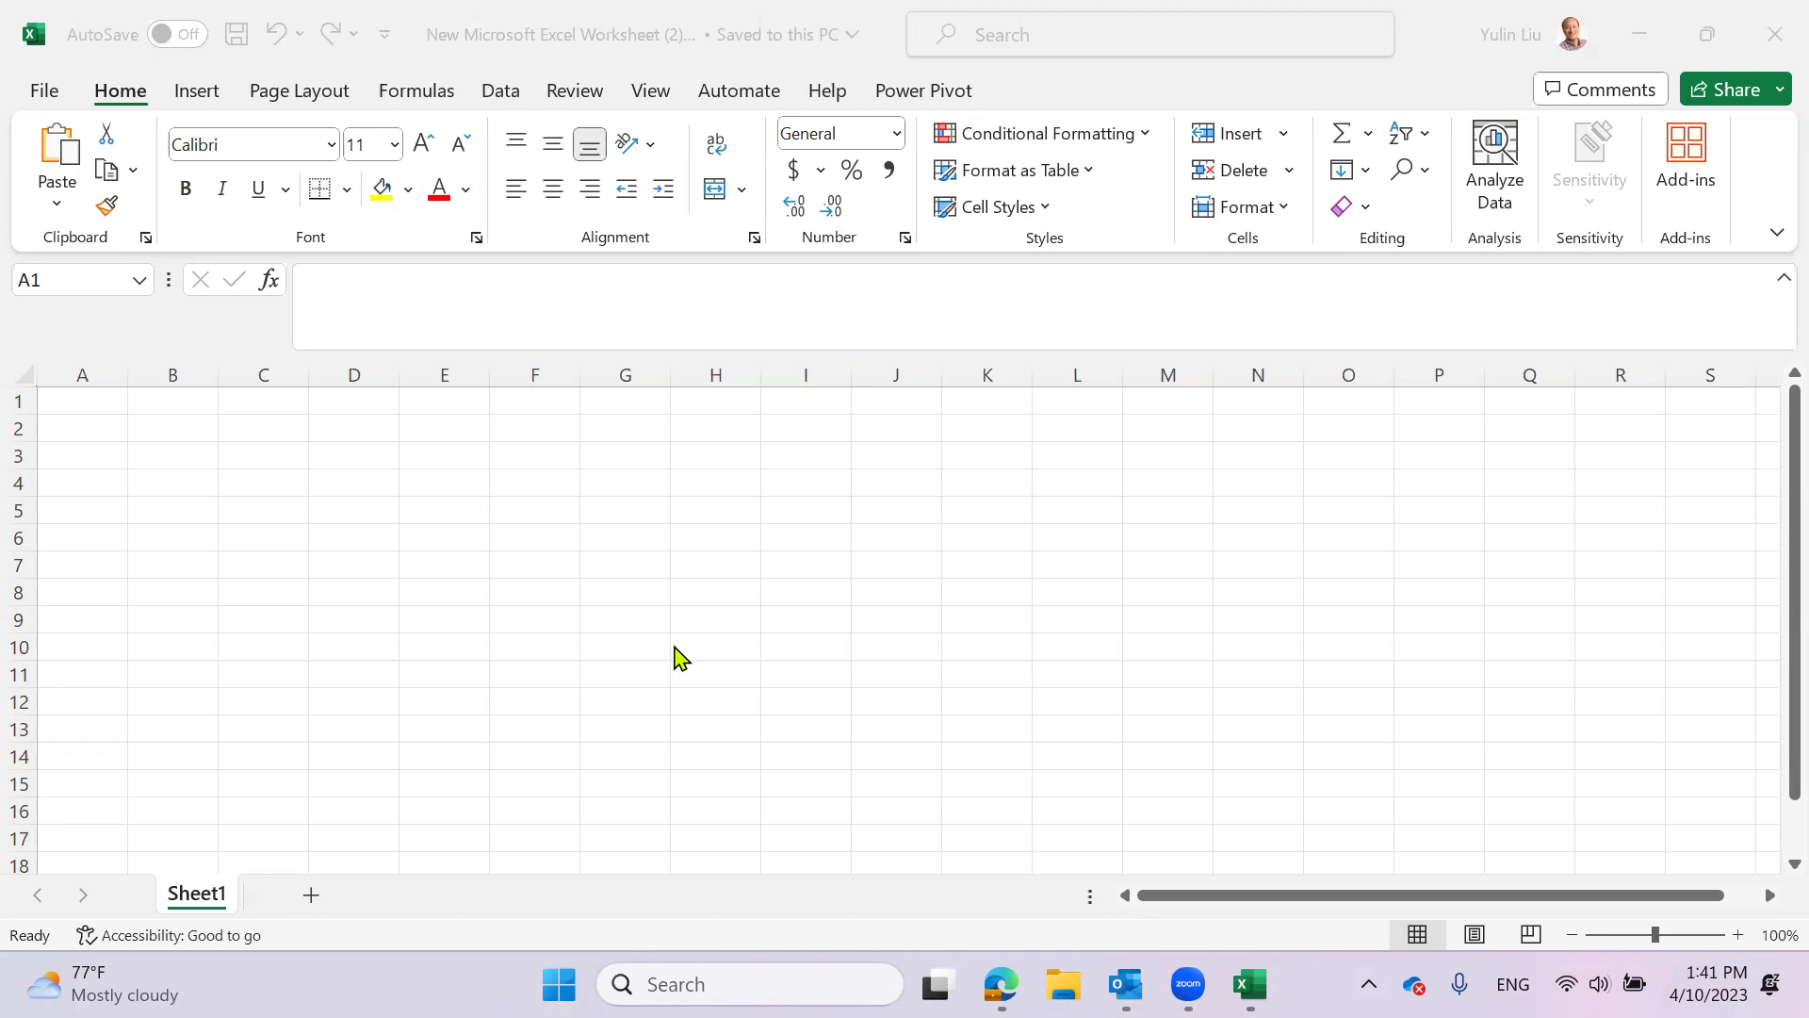
- Rename the Sheet1 worksheet as Data
left_click(209, 895)
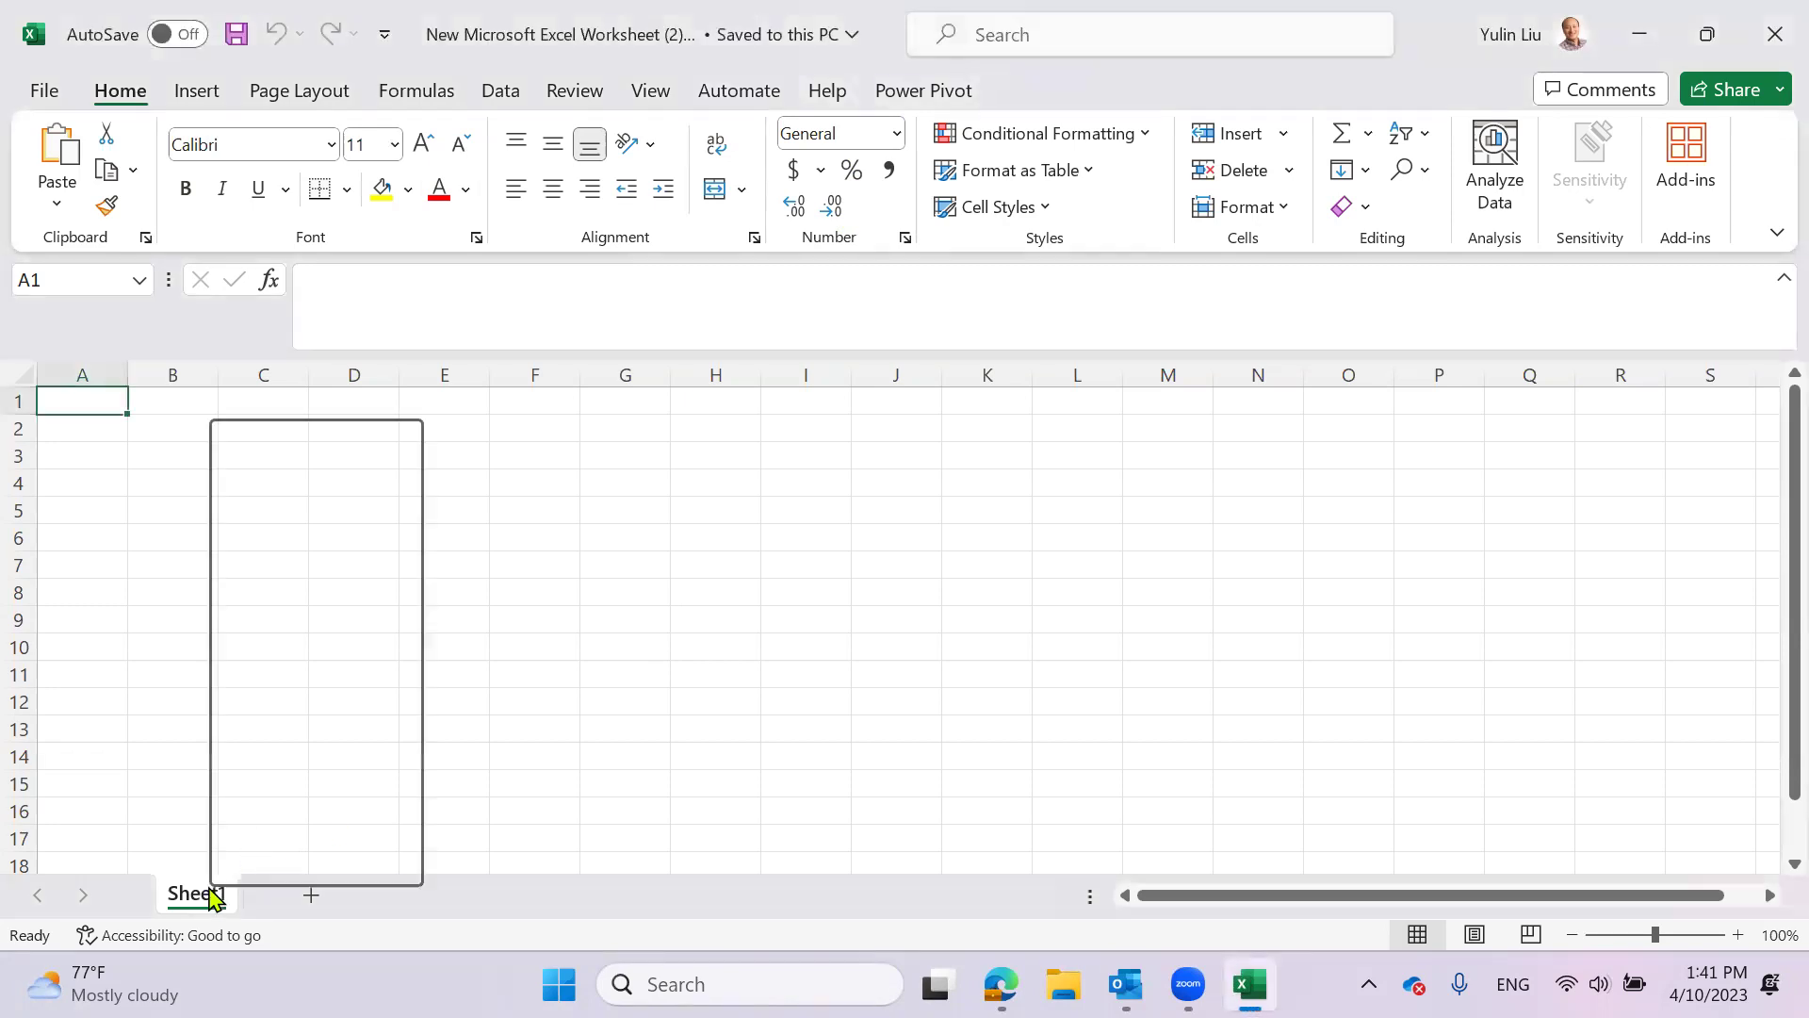
left_click(359, 531)
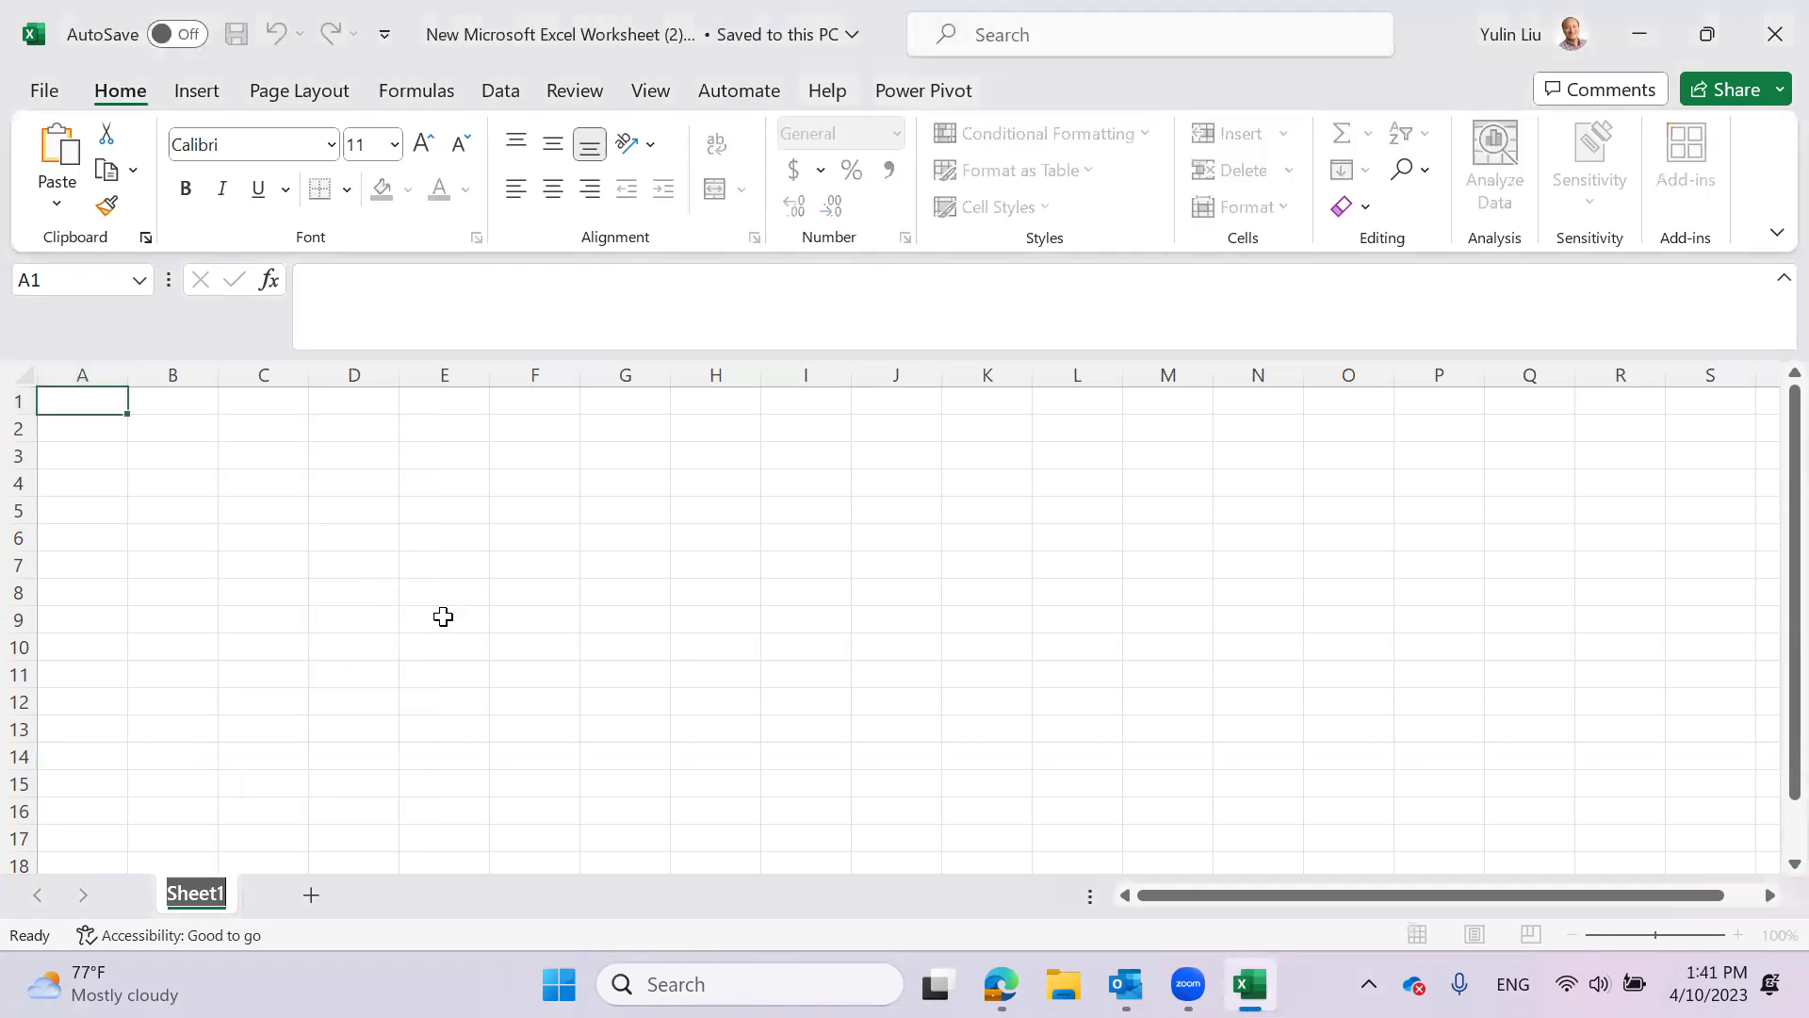
type("Data")
left_click(443, 616)
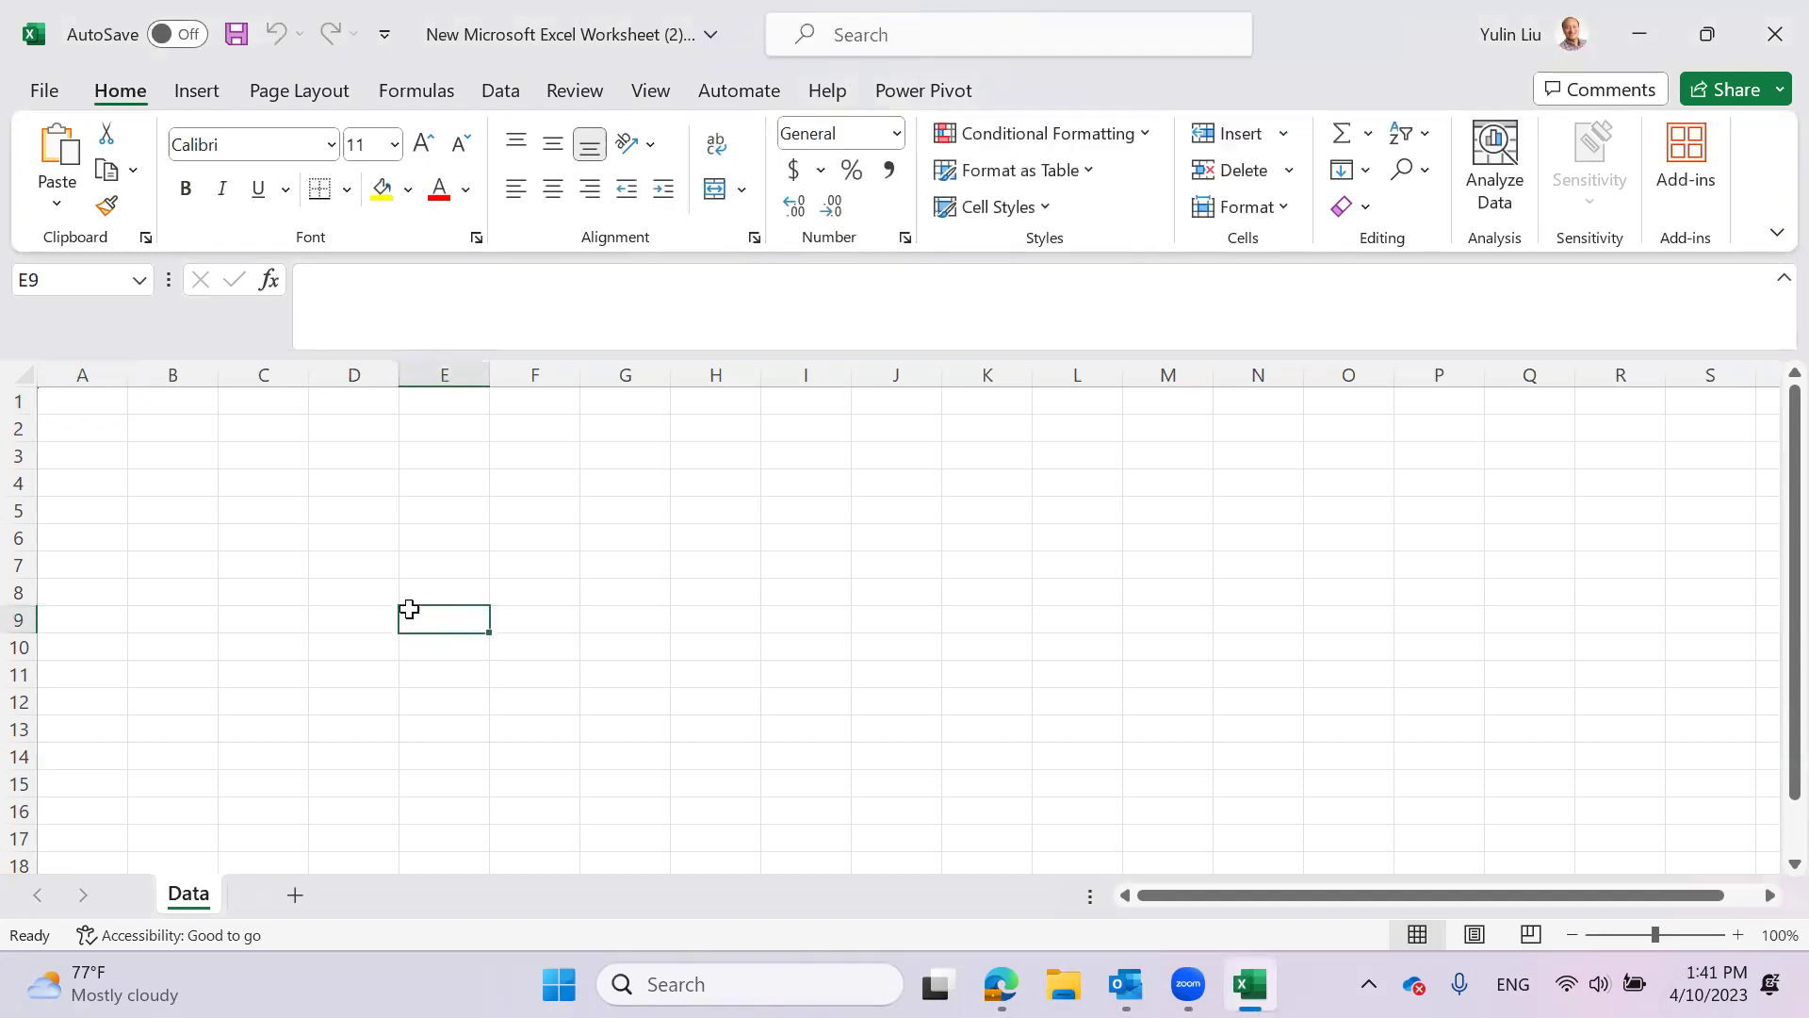
- Enter the heading "Major of Study" in cell A1 and widen column A to fit it
left_click(121, 411)
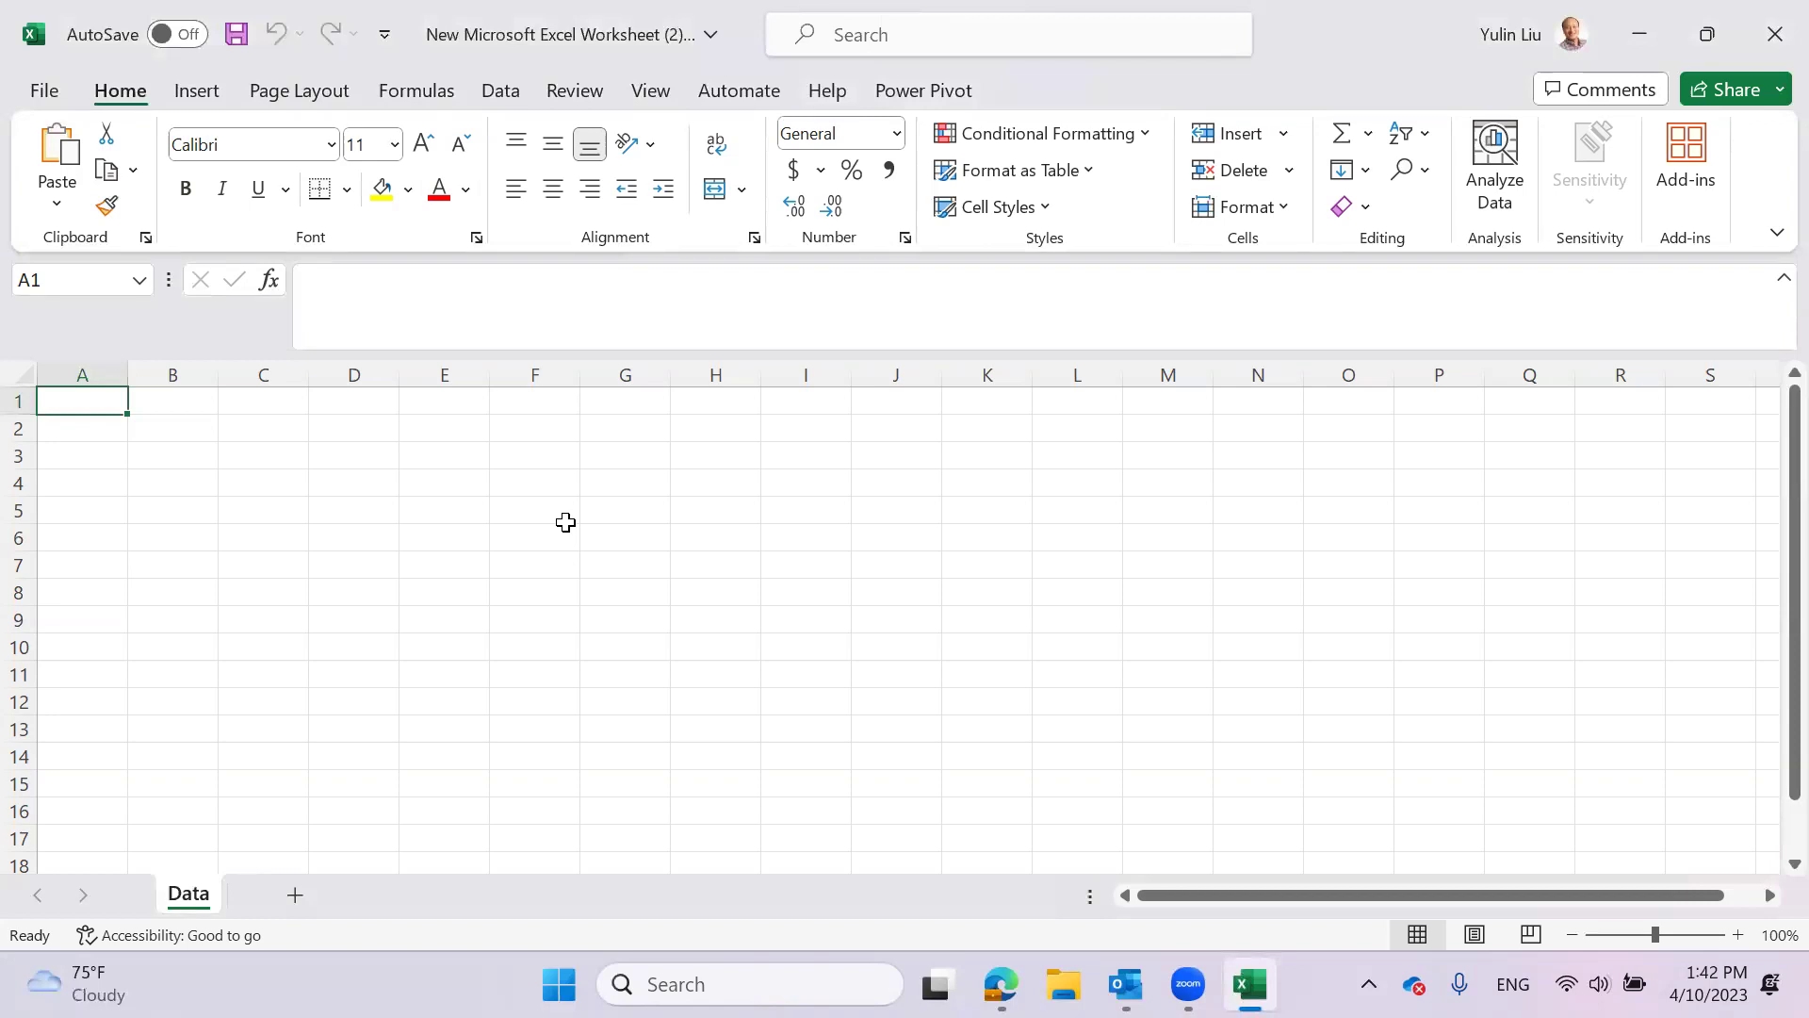
type("Mahor")
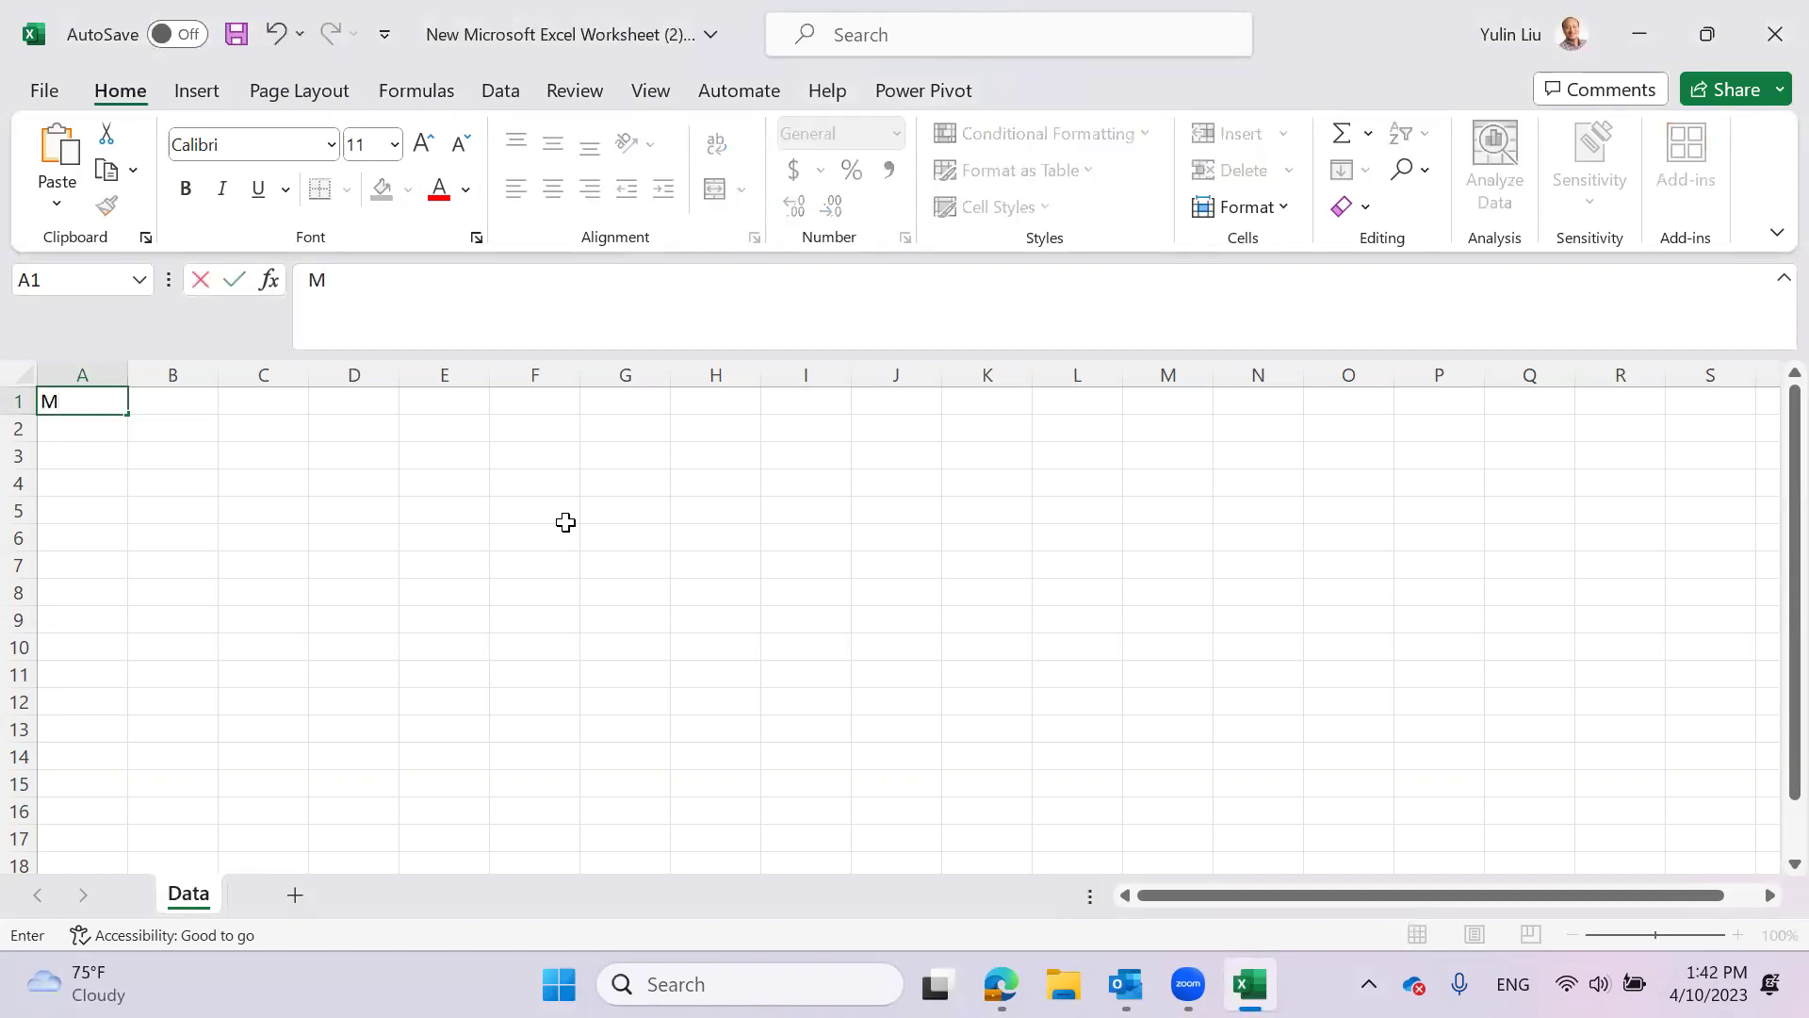
key("BackSpace")
key("BackSpace")
key("BackSpace")
type("jor of s")
key("BackSpace")
type("Studyt")
key("BackSpace")
left_click(523, 556)
left_click_drag(129, 374, 195, 374)
- Fill cells A2 to A5 with Science, Engineering, Engineering and Science
left_click(103, 429)
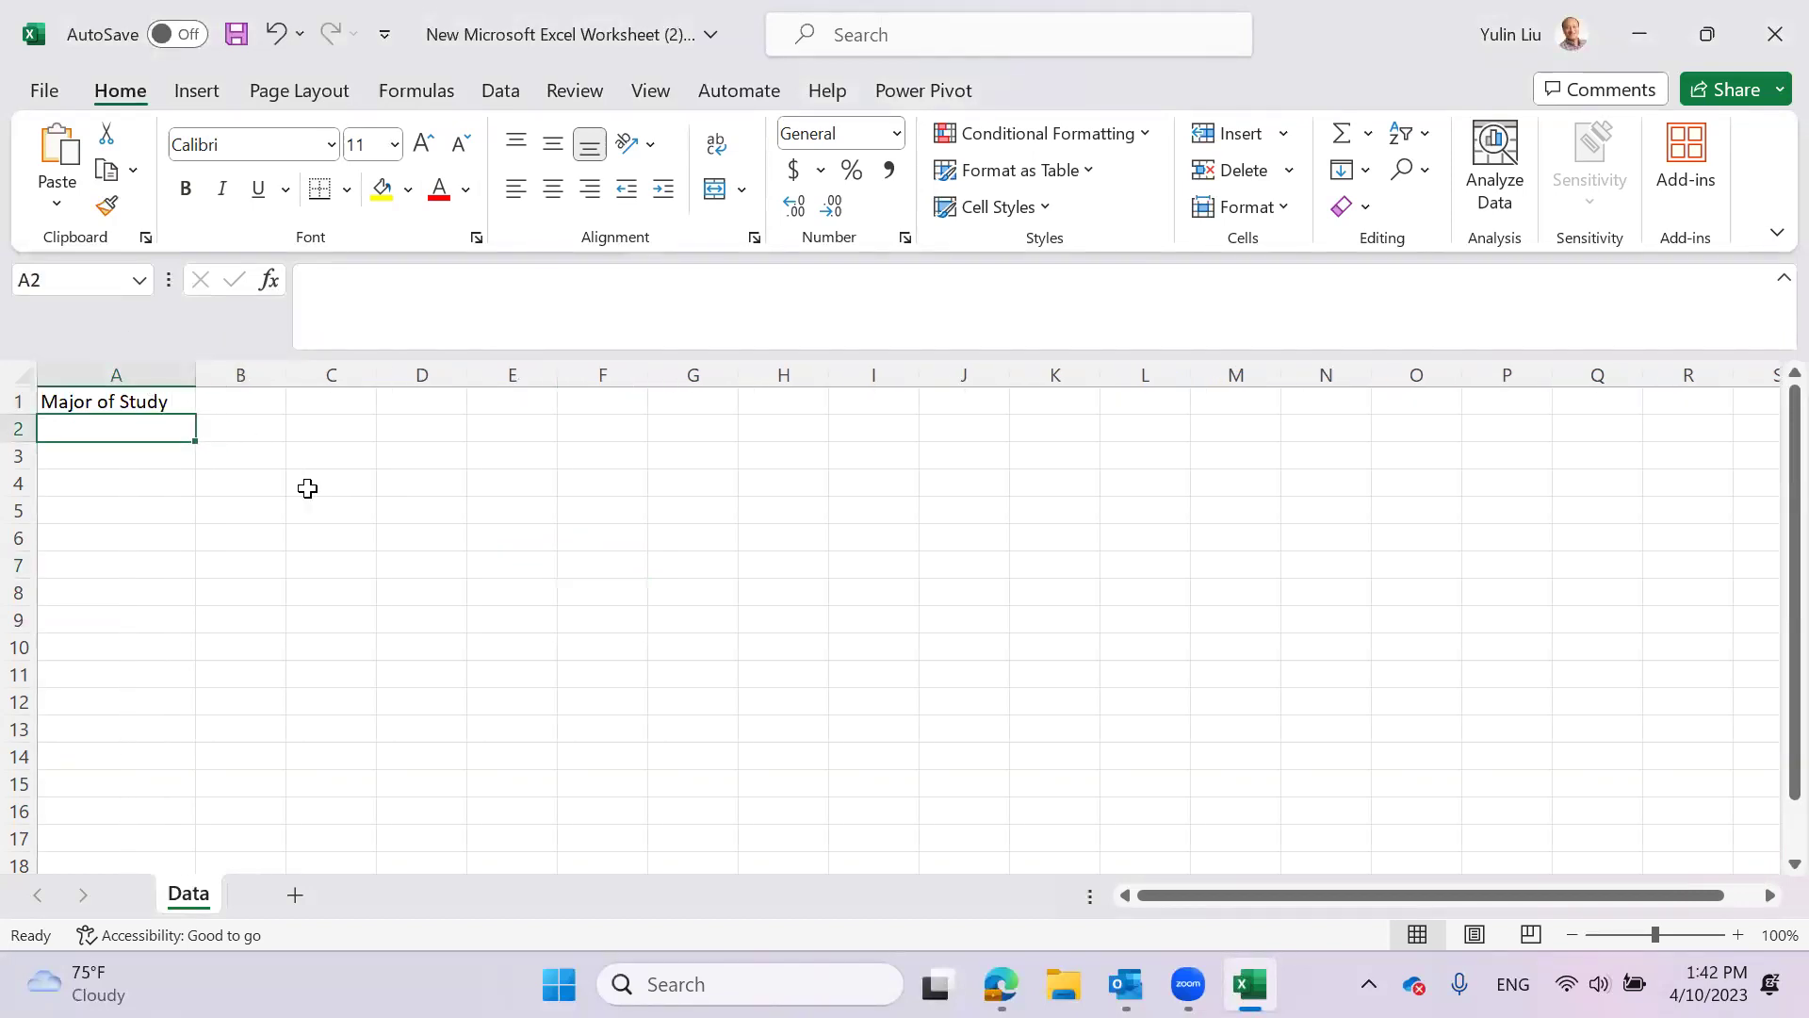
type("Scie")
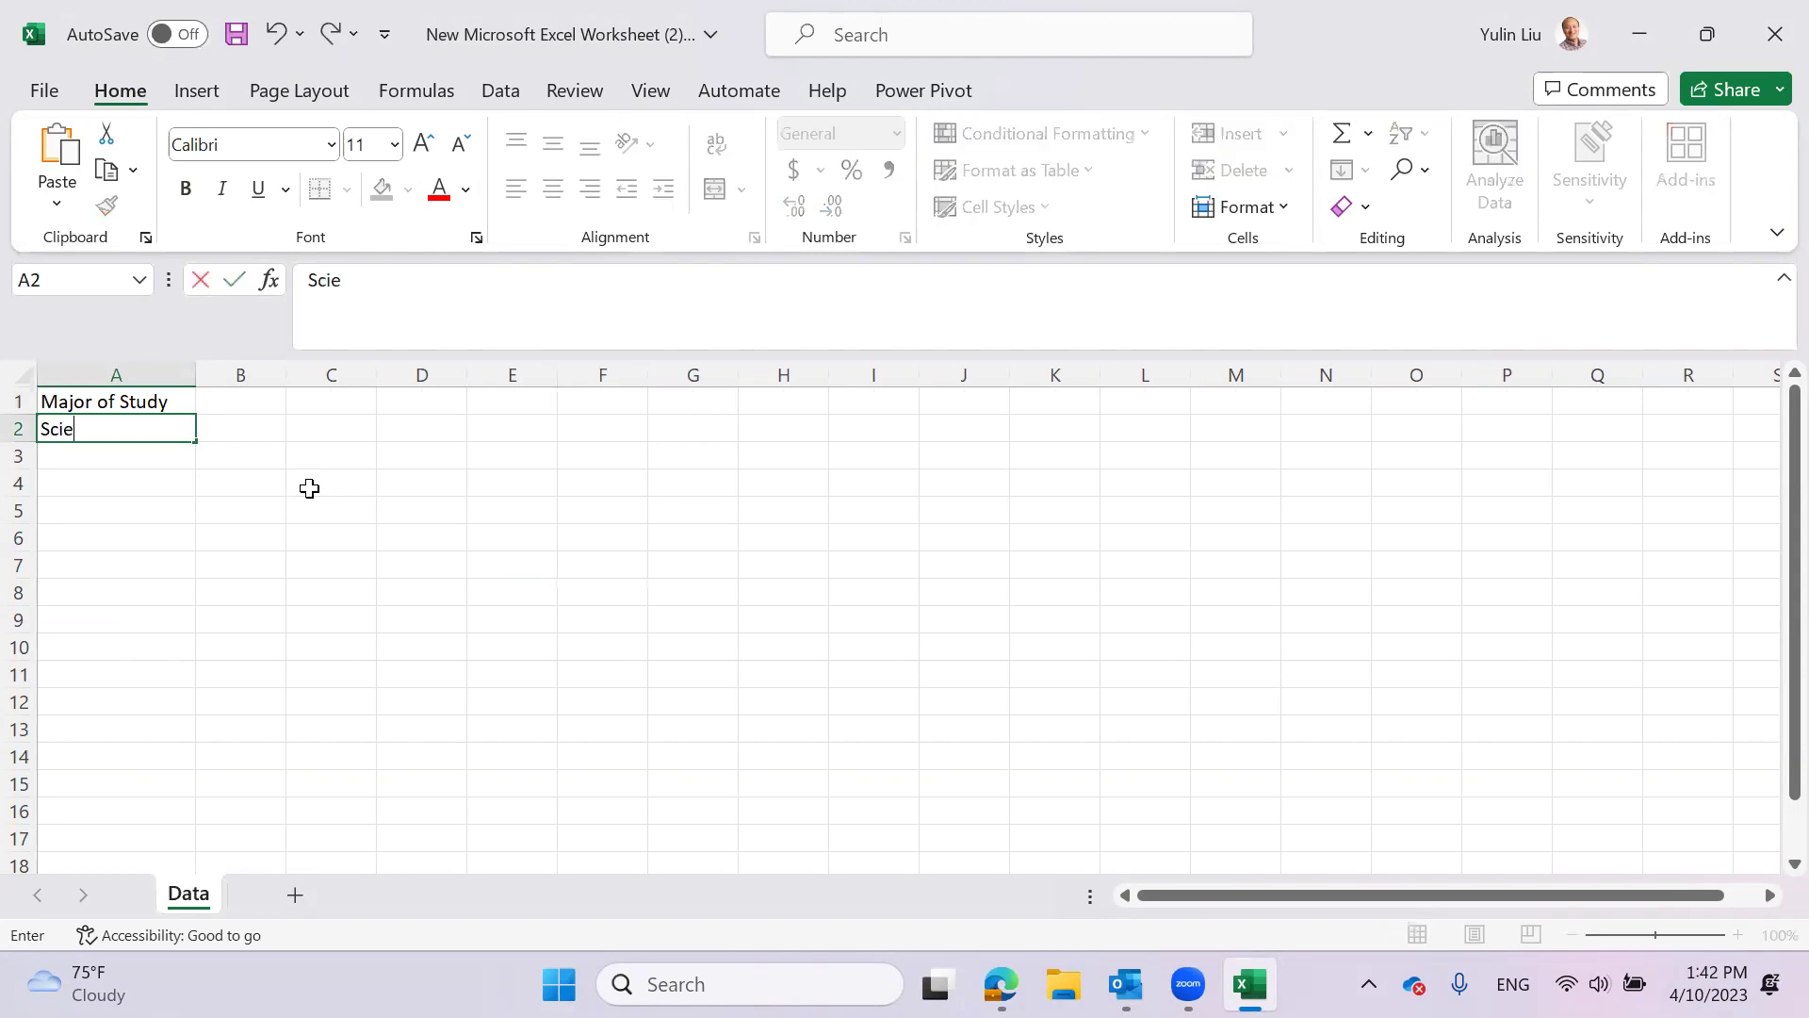
type("nce")
key("Return")
type("Eng")
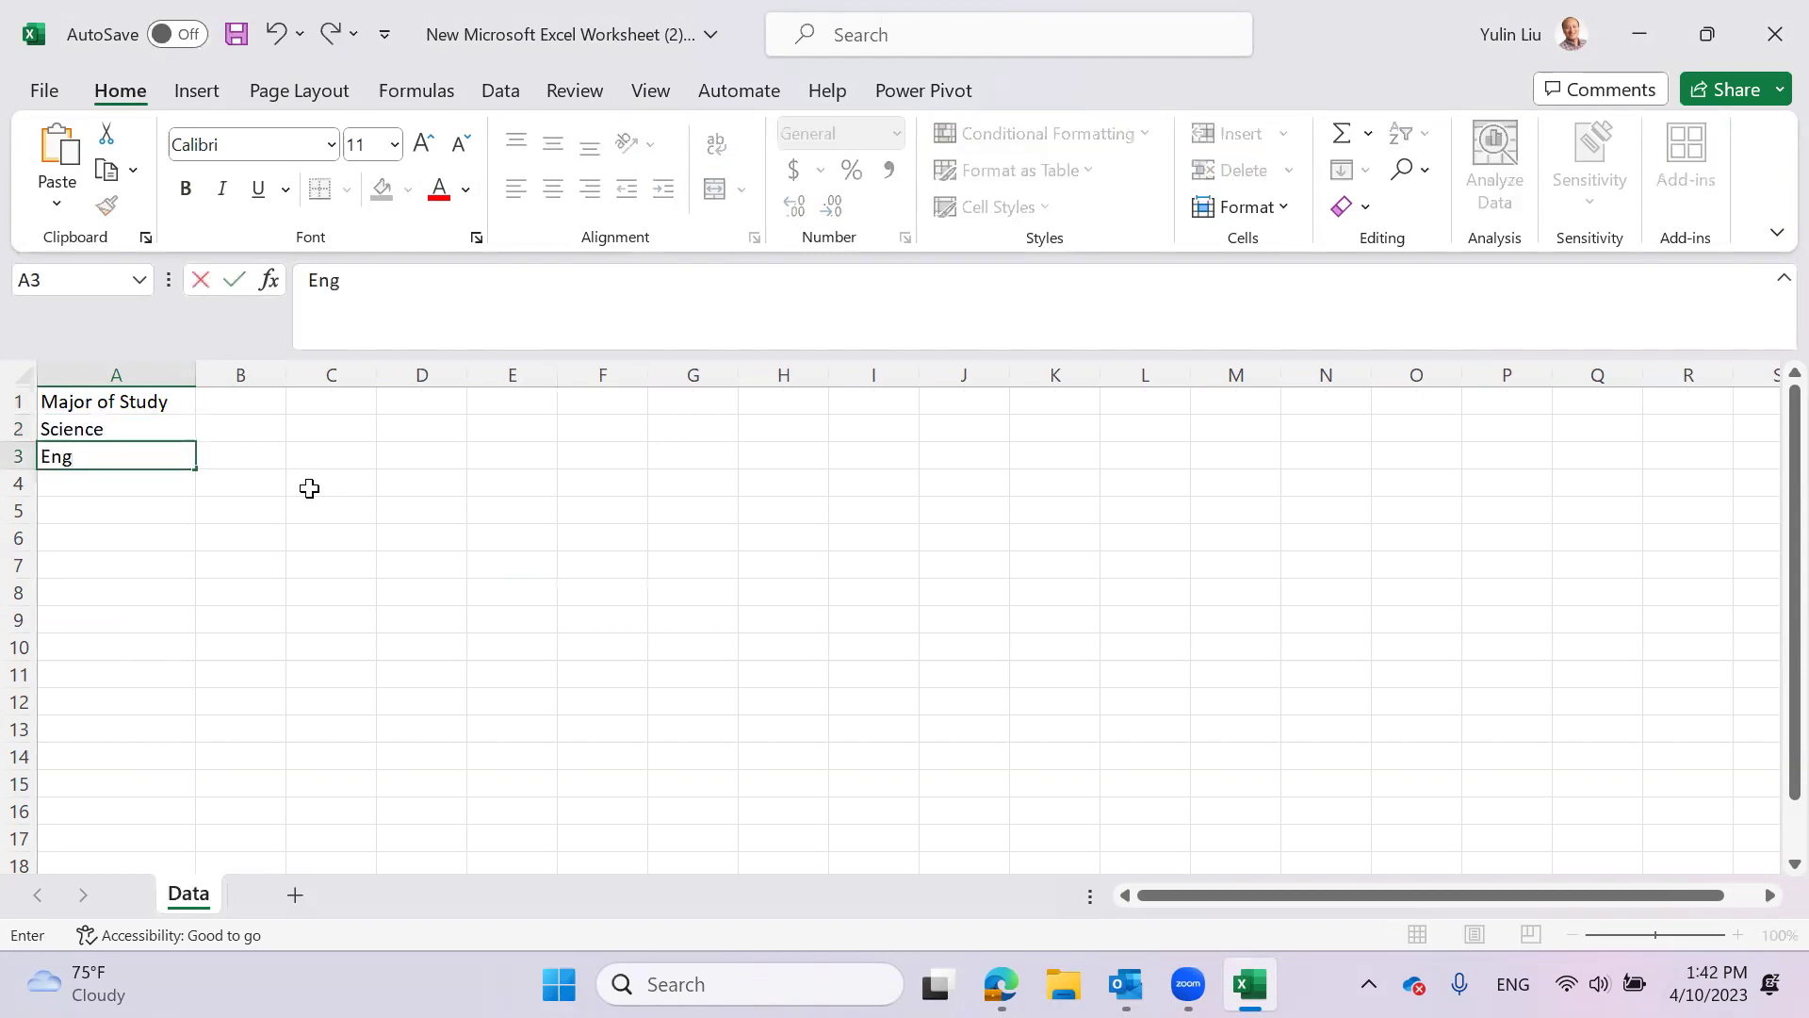
type("ineering")
key("Return")
type("Engineering")
key("Return")
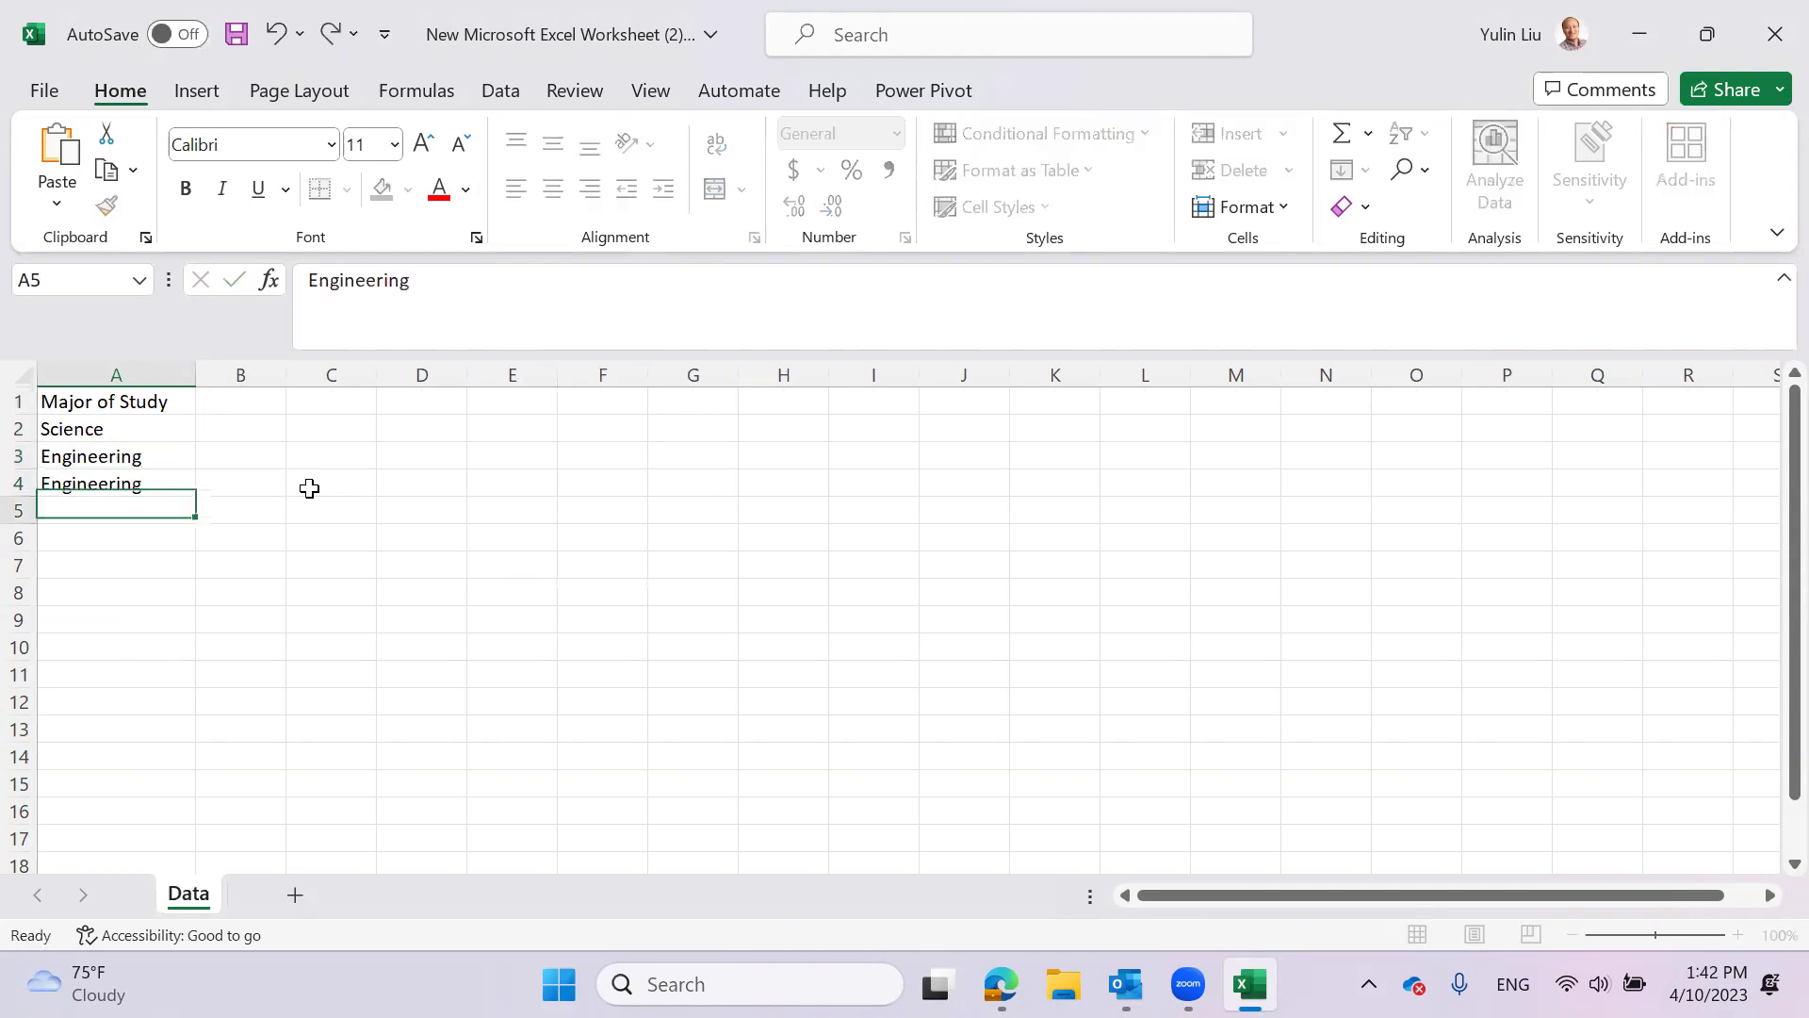
type("Sc")
key("Return")
- Enter Business in cell A6 and Health in cells A7 and A8
type("Busi")
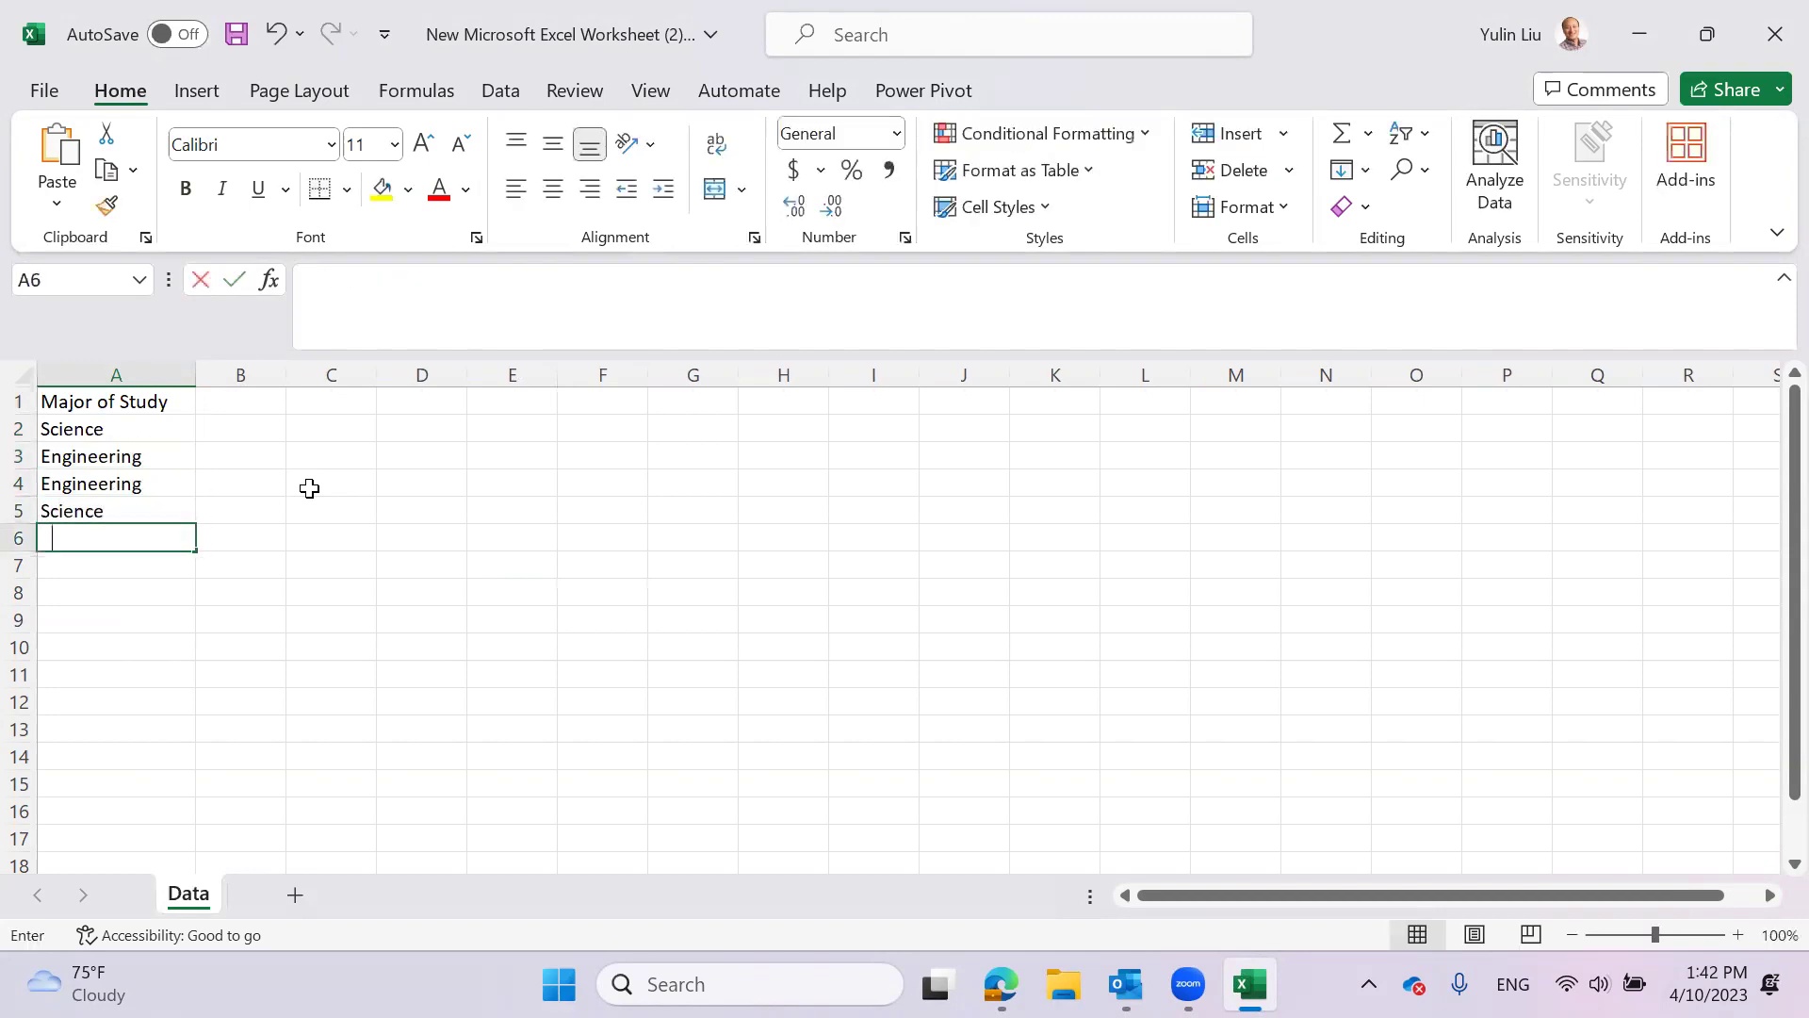
type("ness")
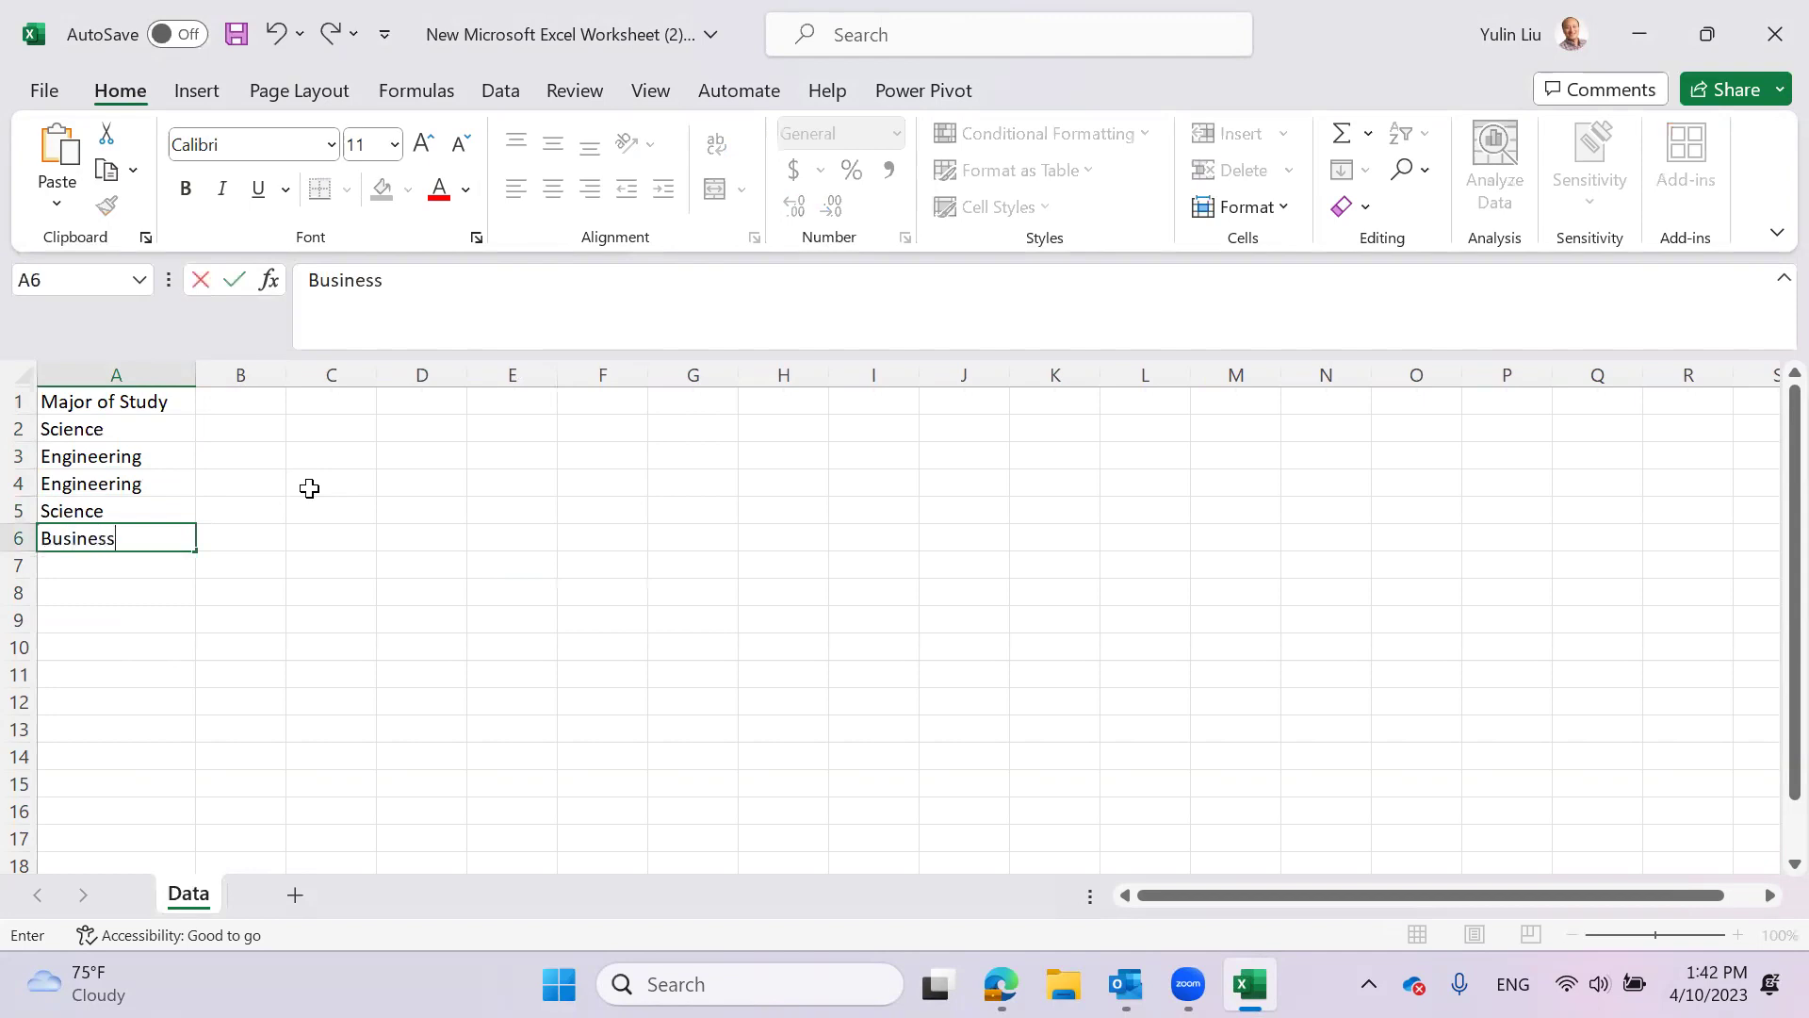
key("Return")
type("Health")
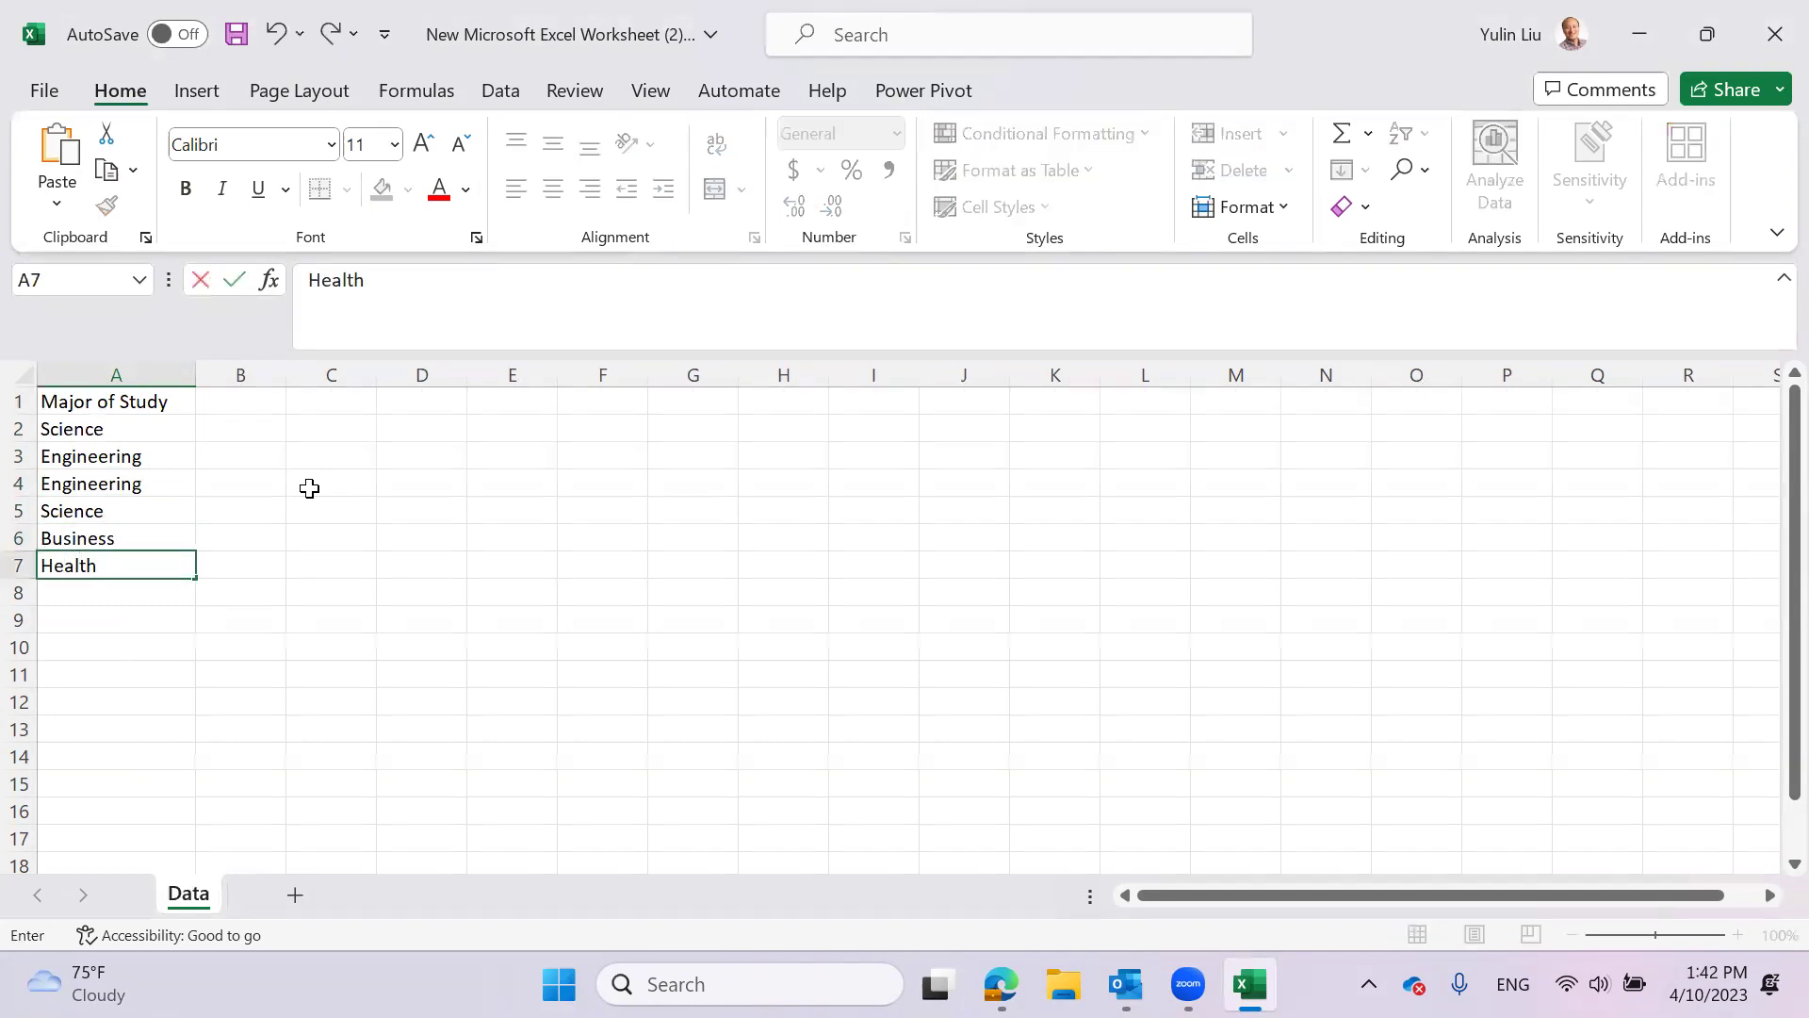
key("Return")
type("Health")
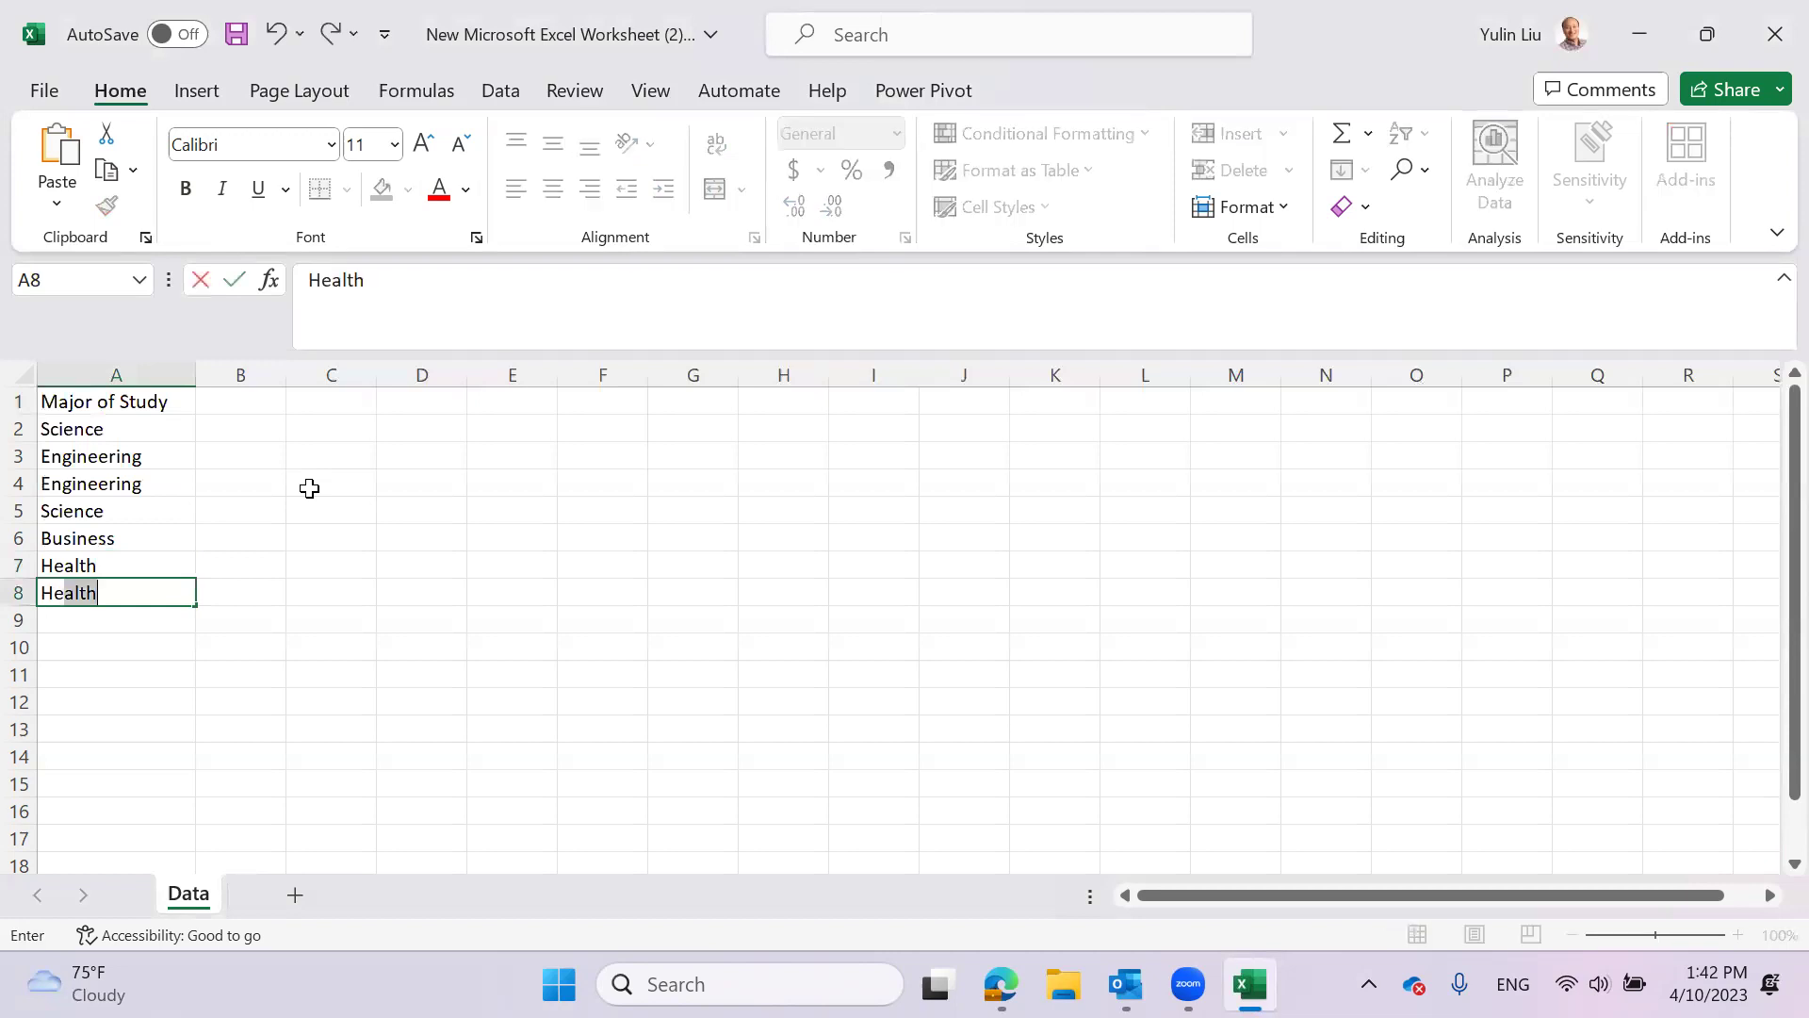
key("Return")
- Enter Education in cell A9 and Business in cells A10 to A12
type("Educ")
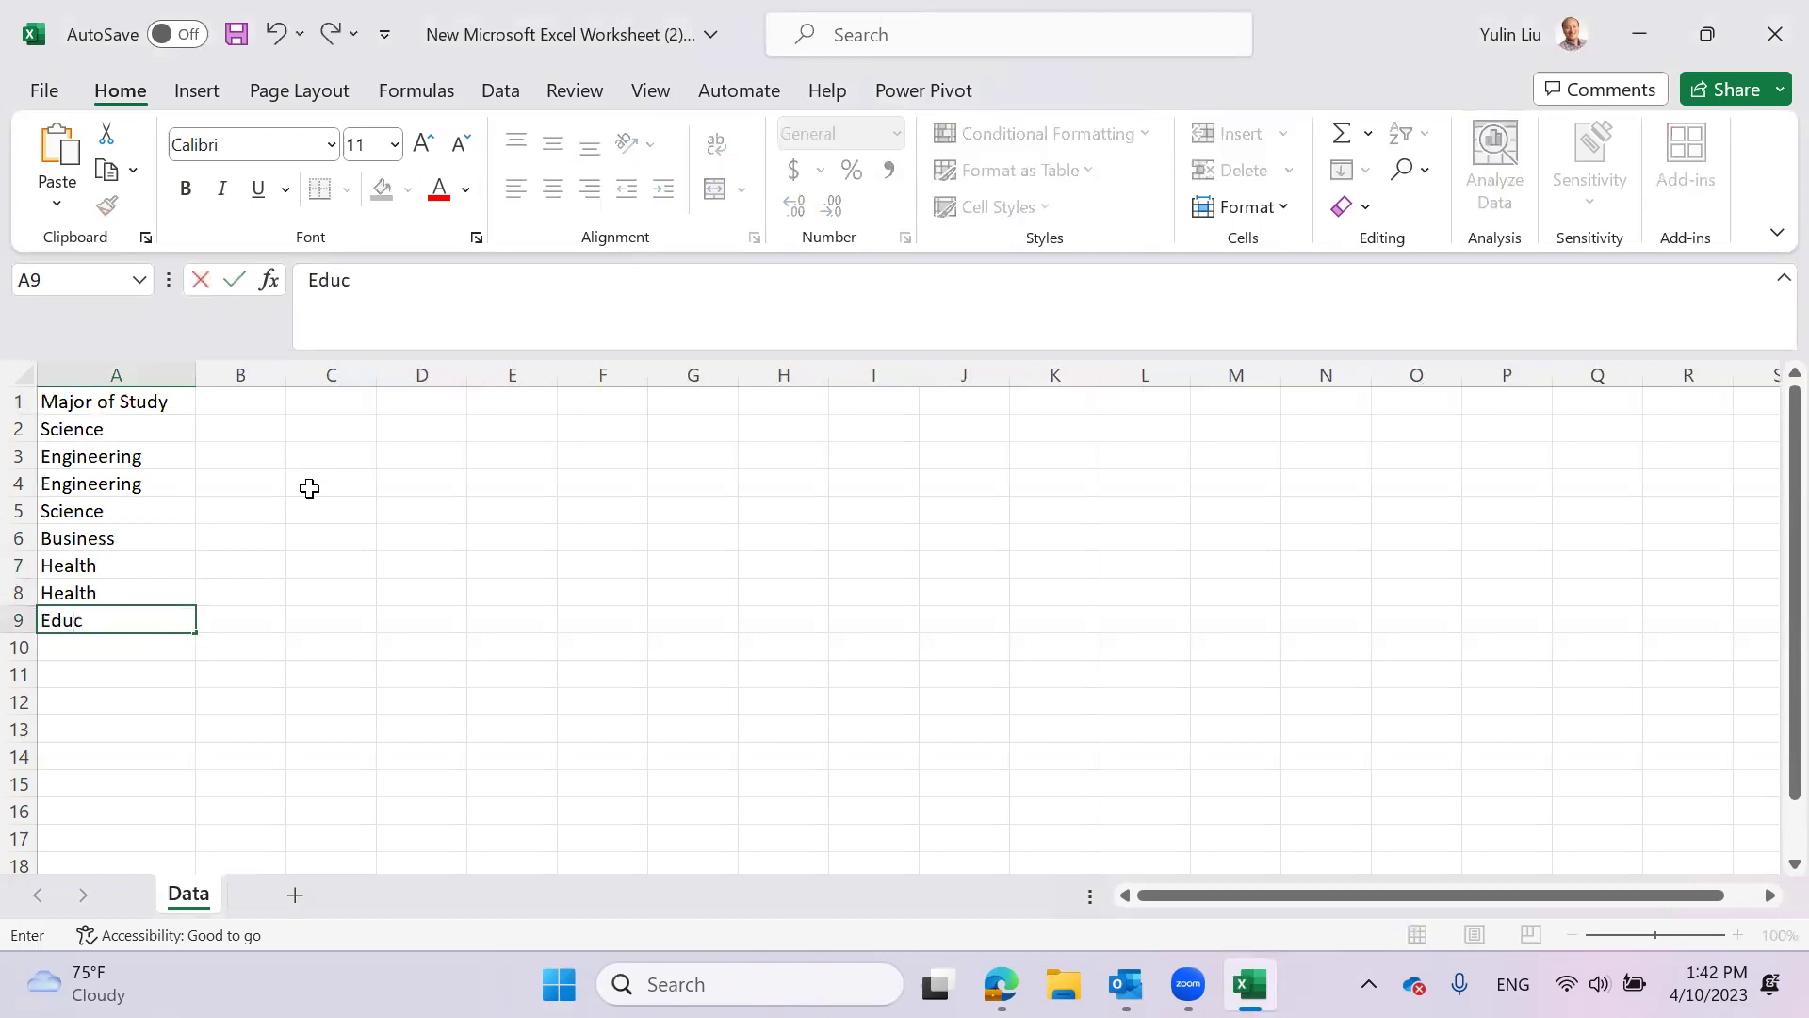
type("ation")
key("Return")
type("Business")
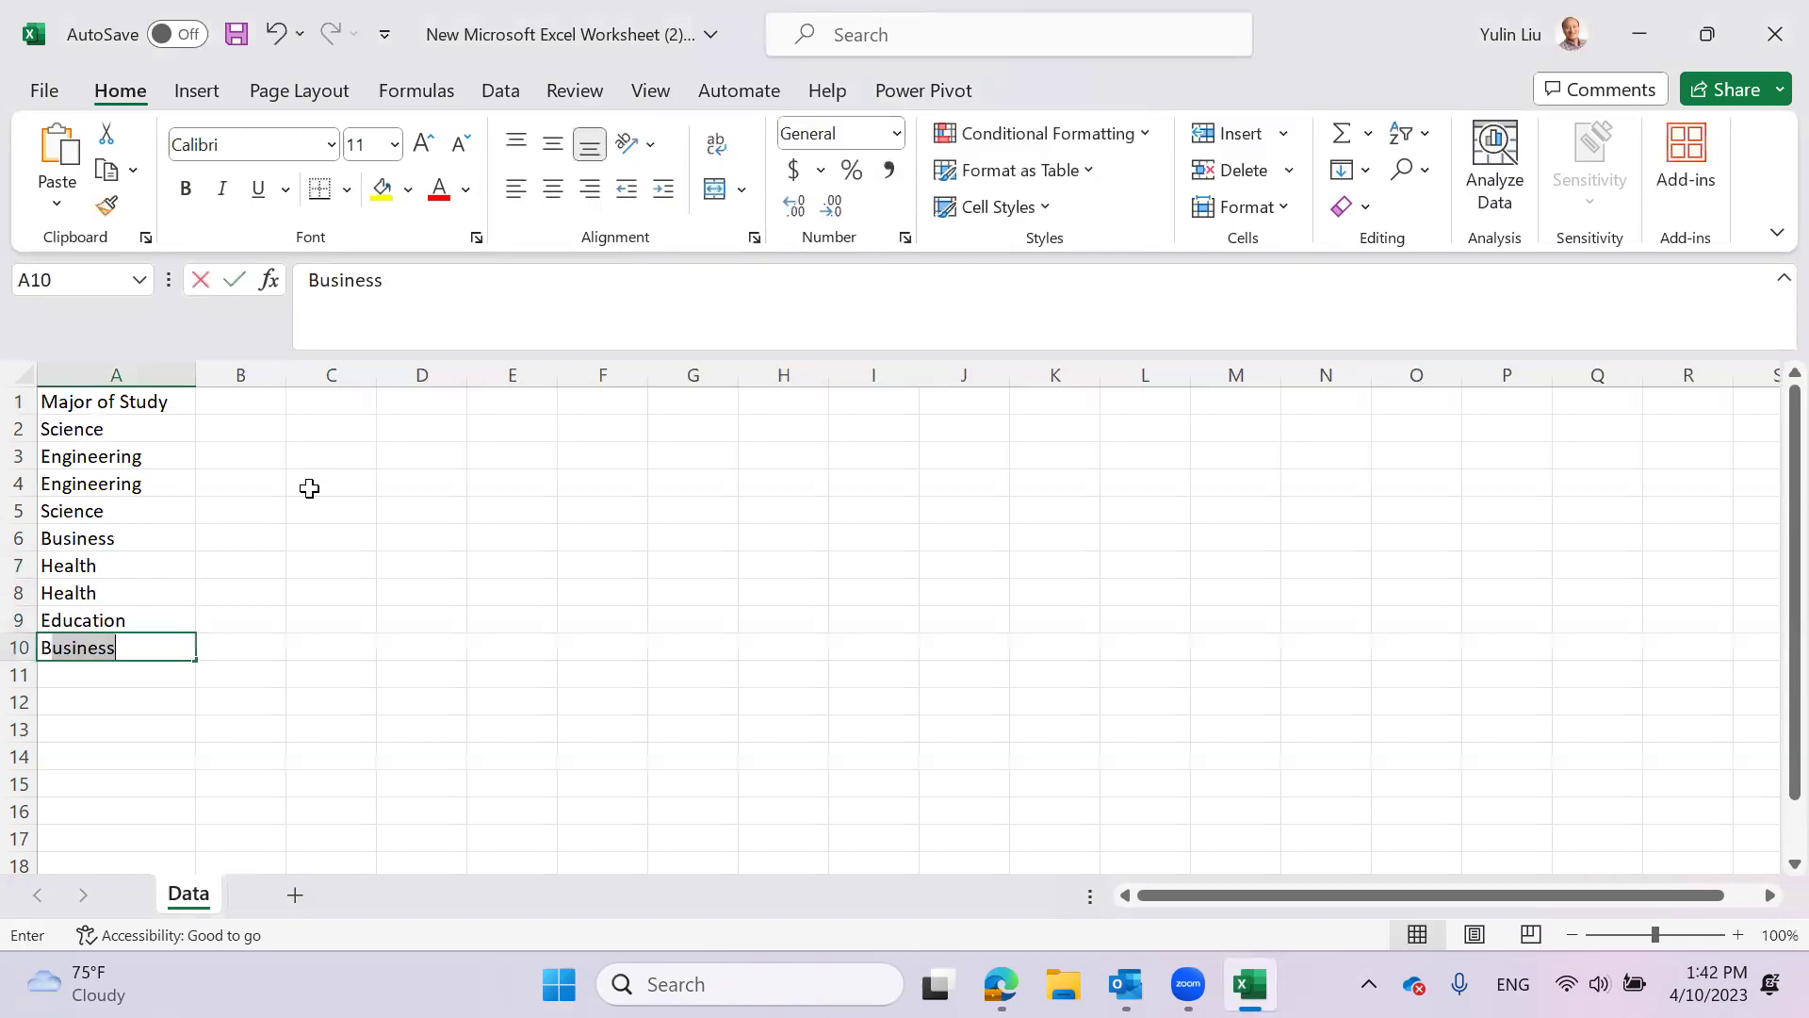
key("Return")
type("B")
key("Return")
type("B")
key("Return")
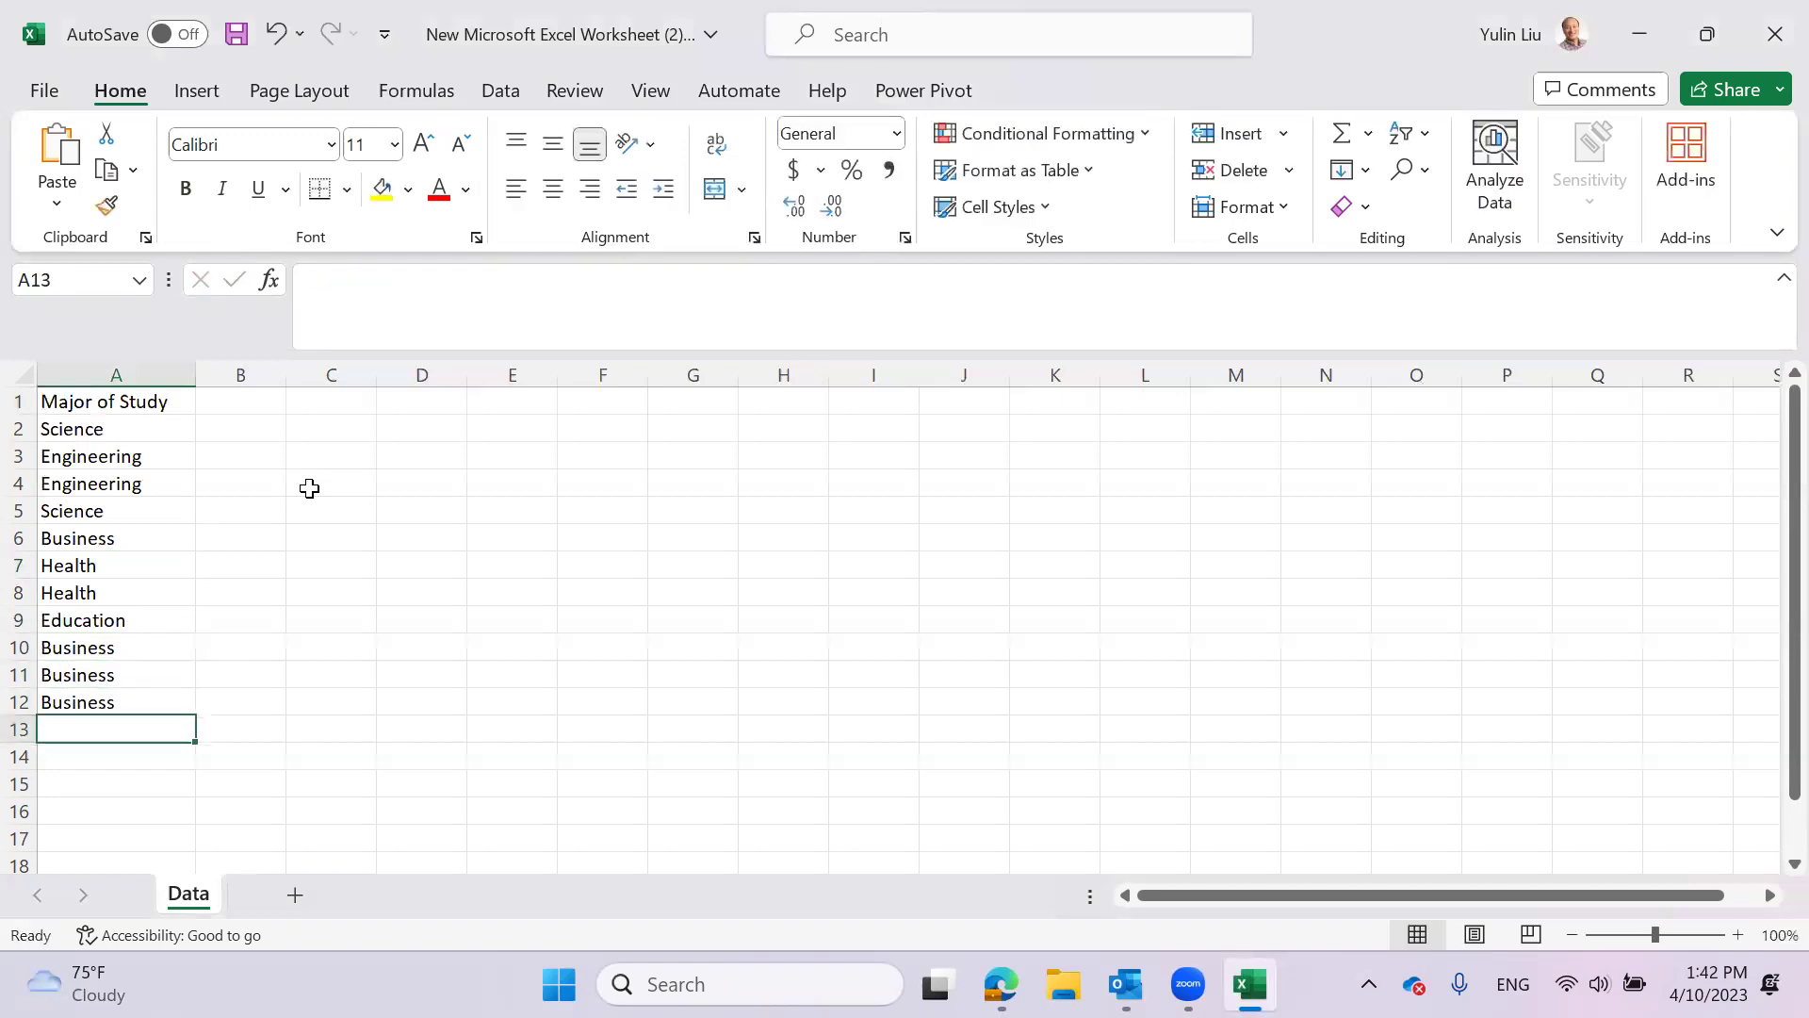
left_click(381, 565)
- Add a new worksheet after Data and name it Calculation
left_click(295, 894)
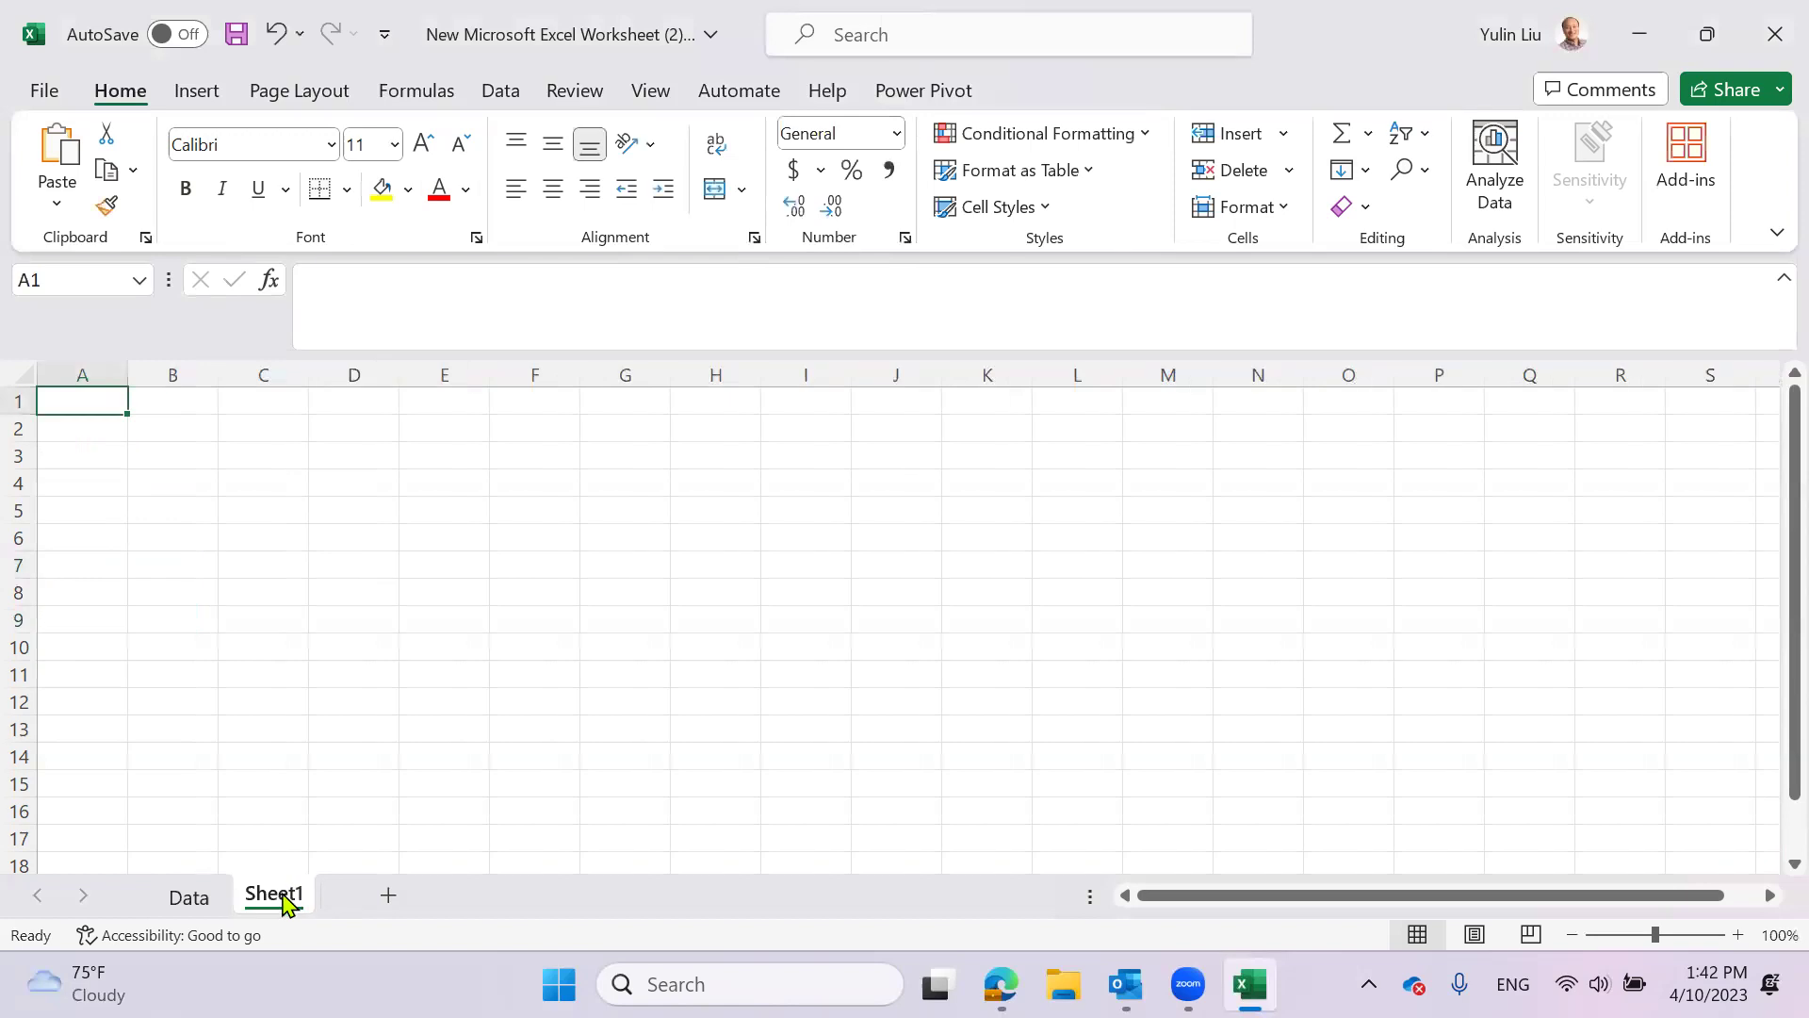
right_click(280, 900)
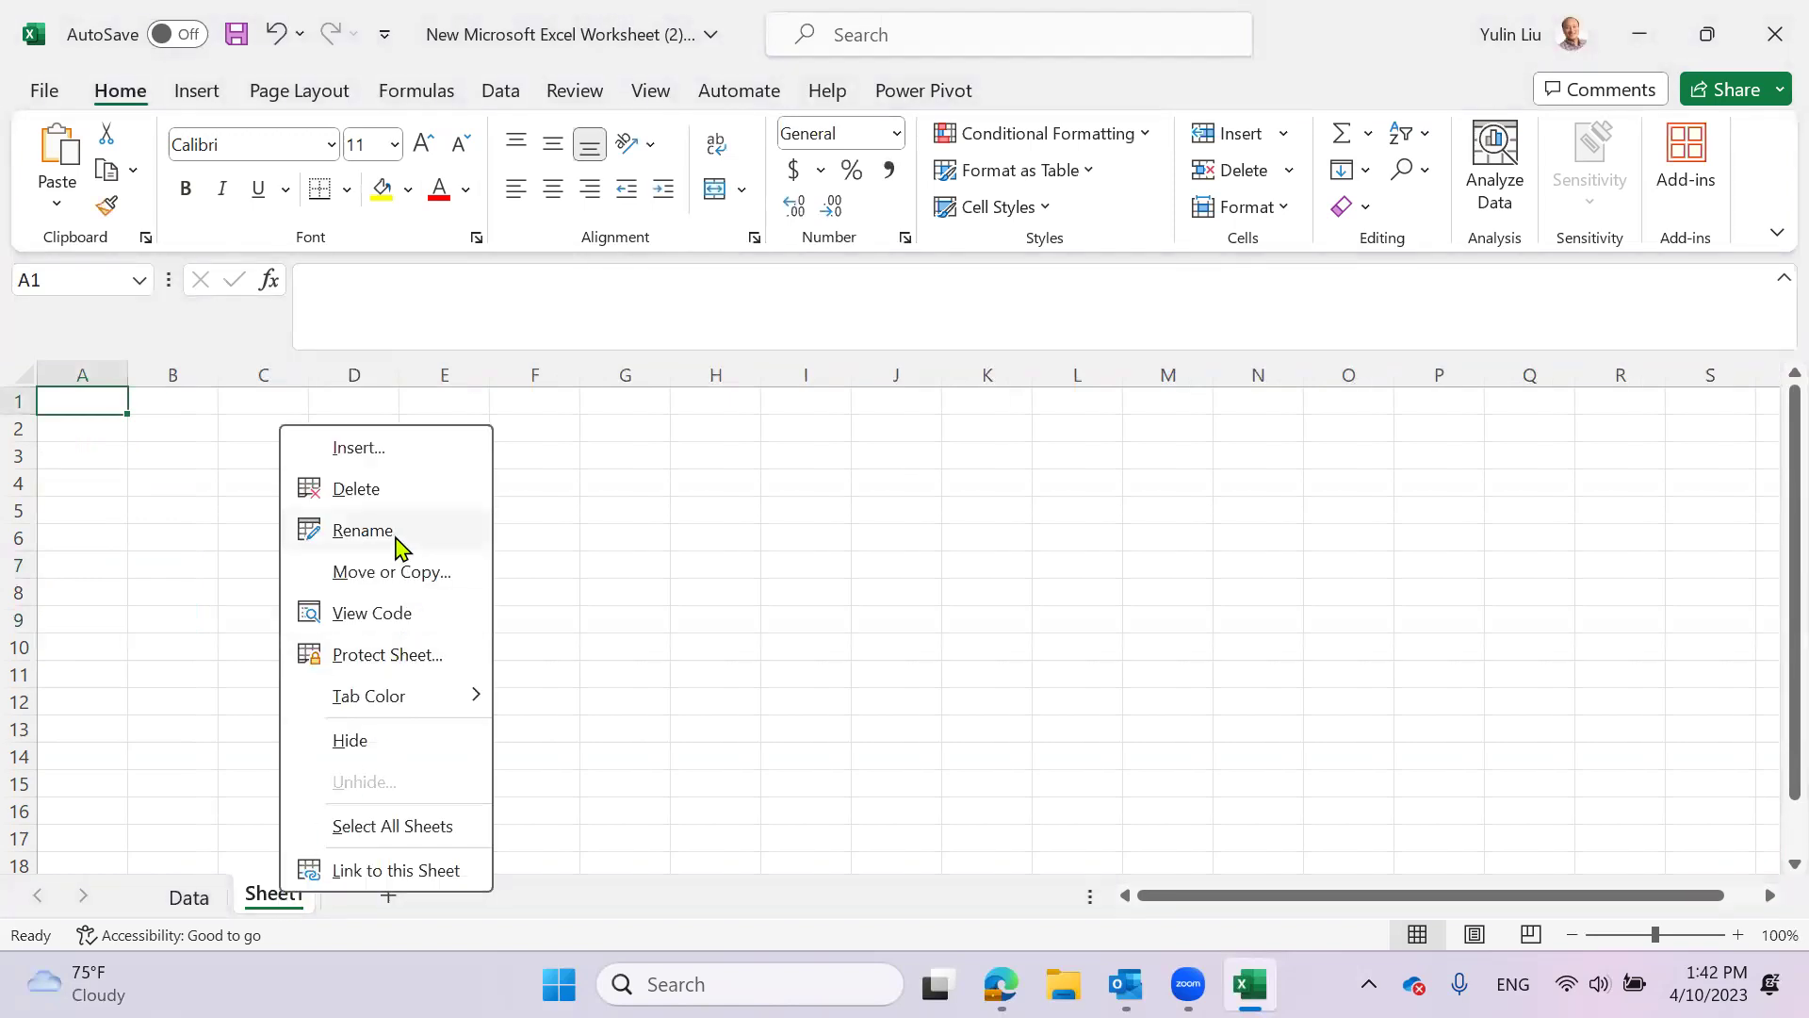
left_click(397, 533)
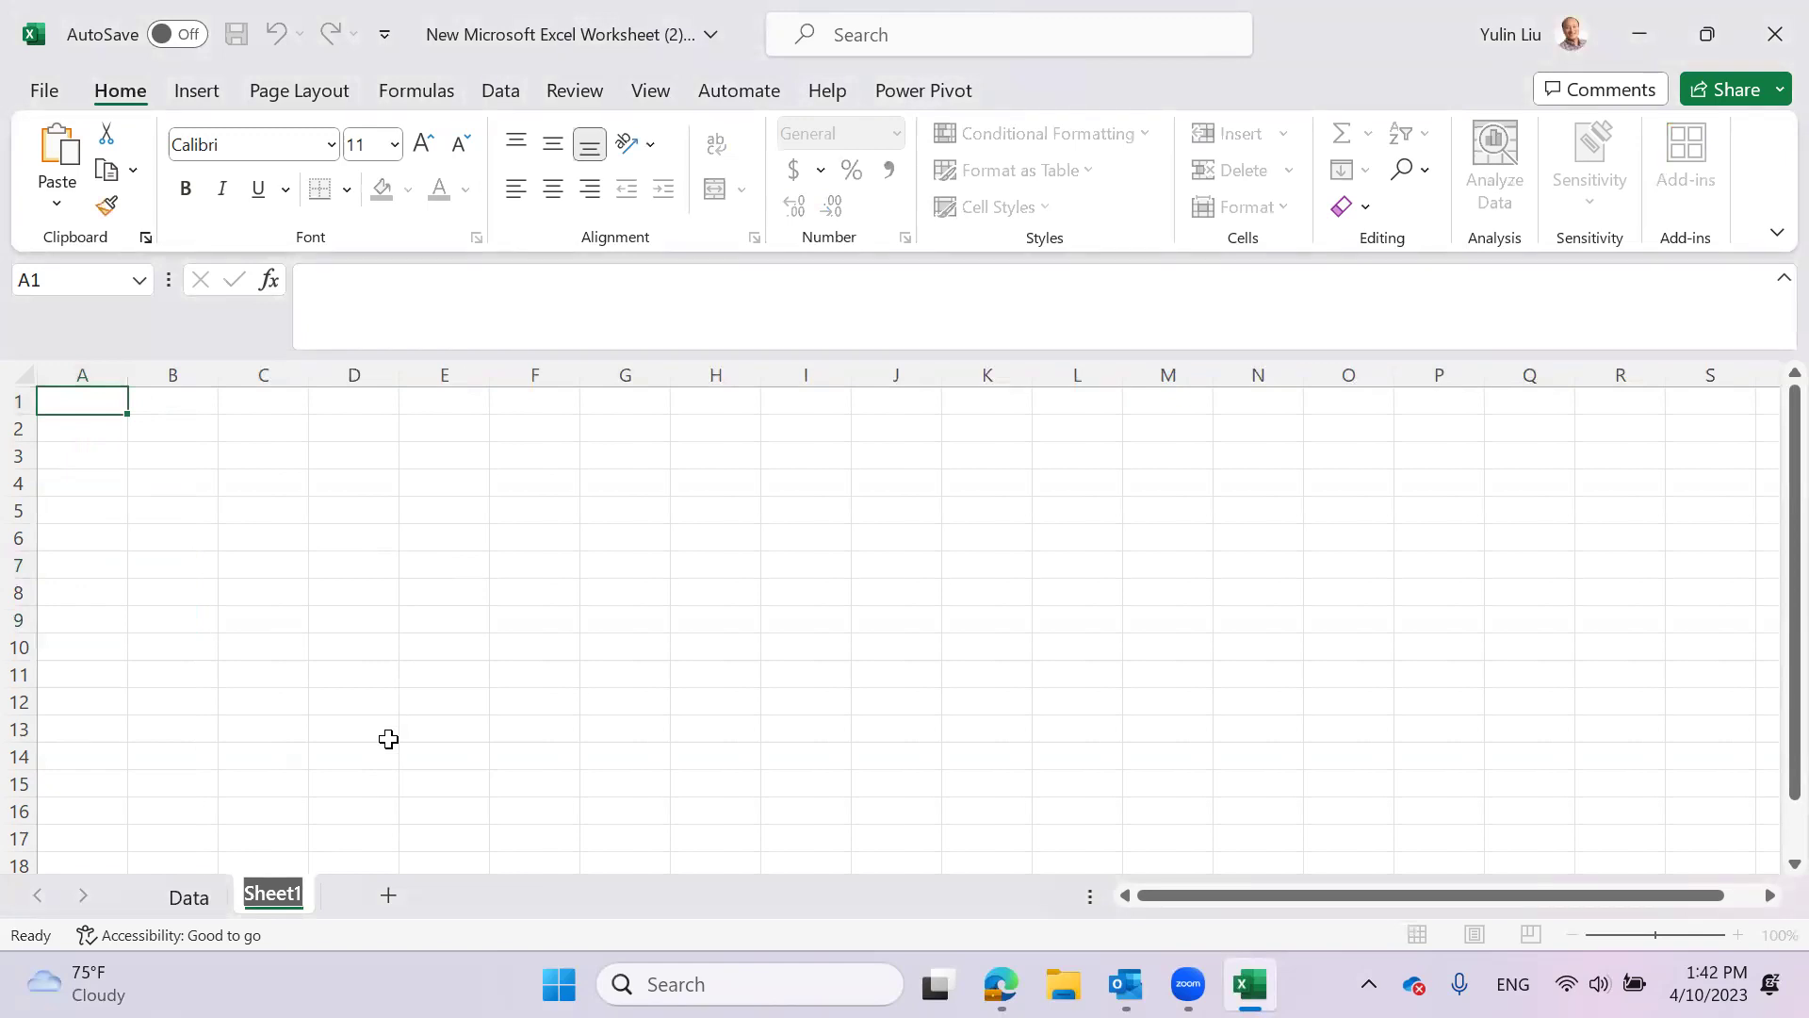
type("Calculation")
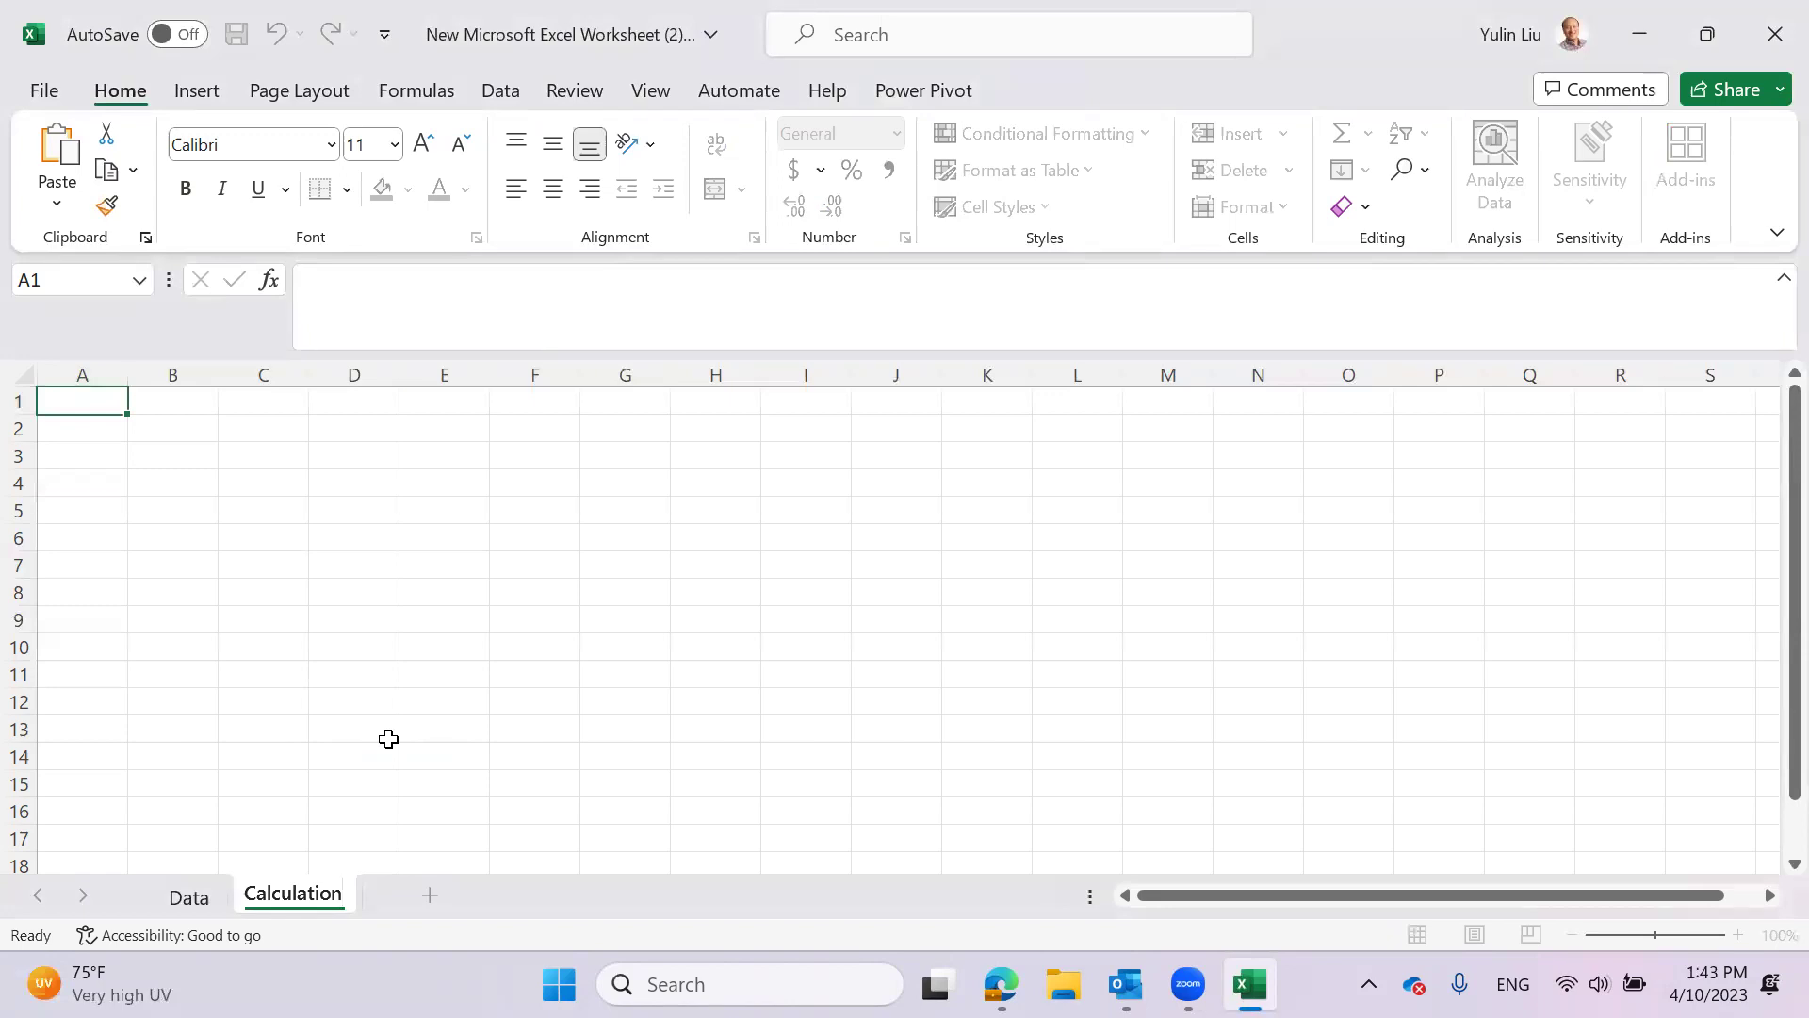
left_click(433, 736)
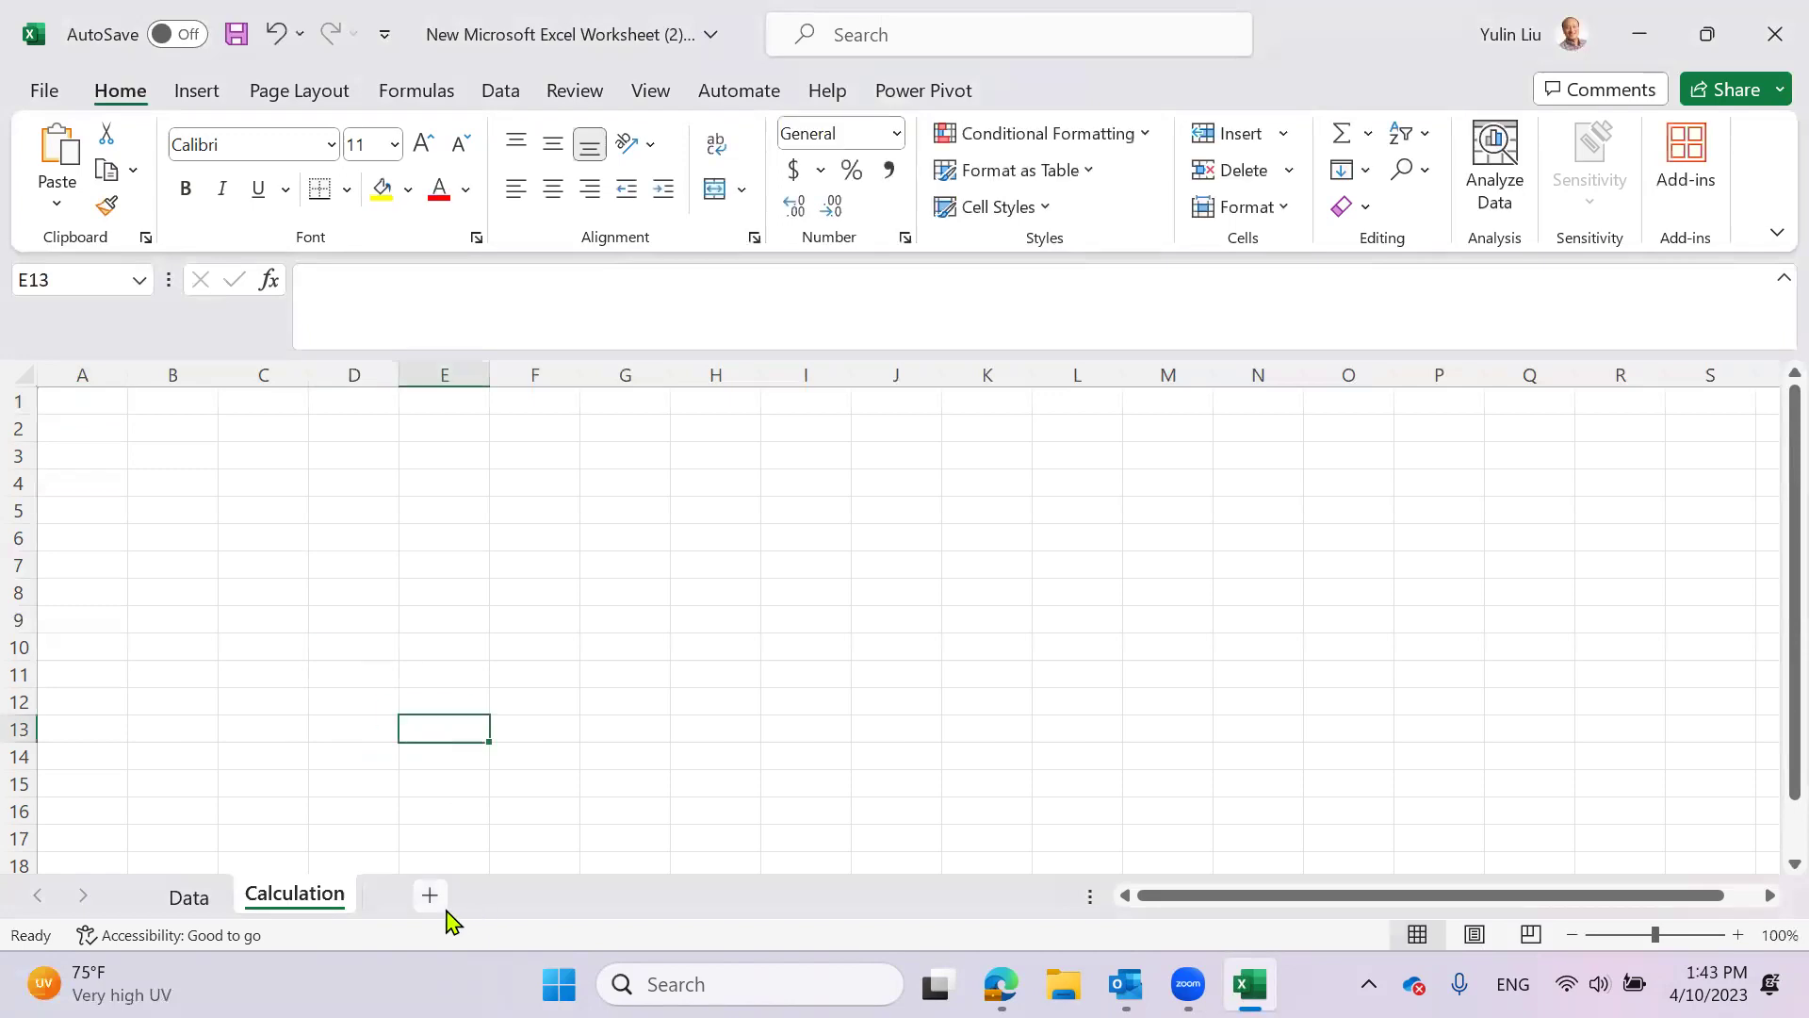
- Add a third worksheet after Calculation and name it Dashboard
left_click(430, 896)
right_click(434, 904)
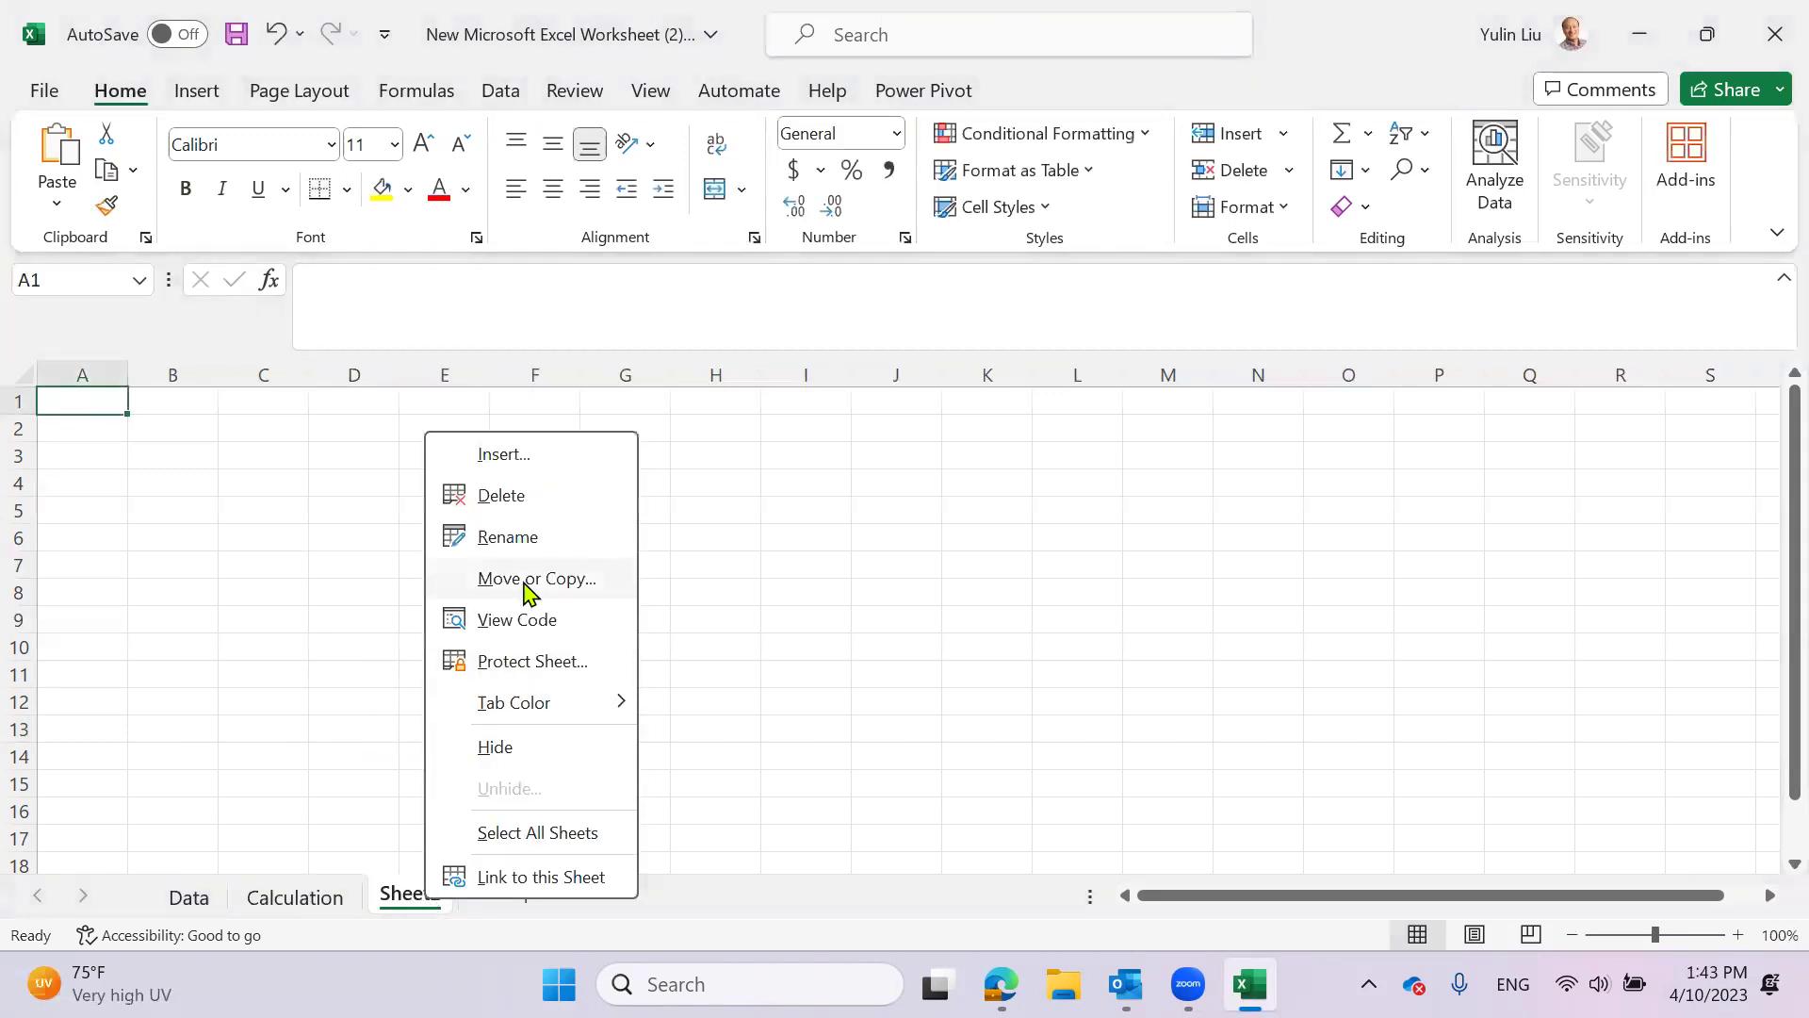
left_click(526, 539)
type("Dash")
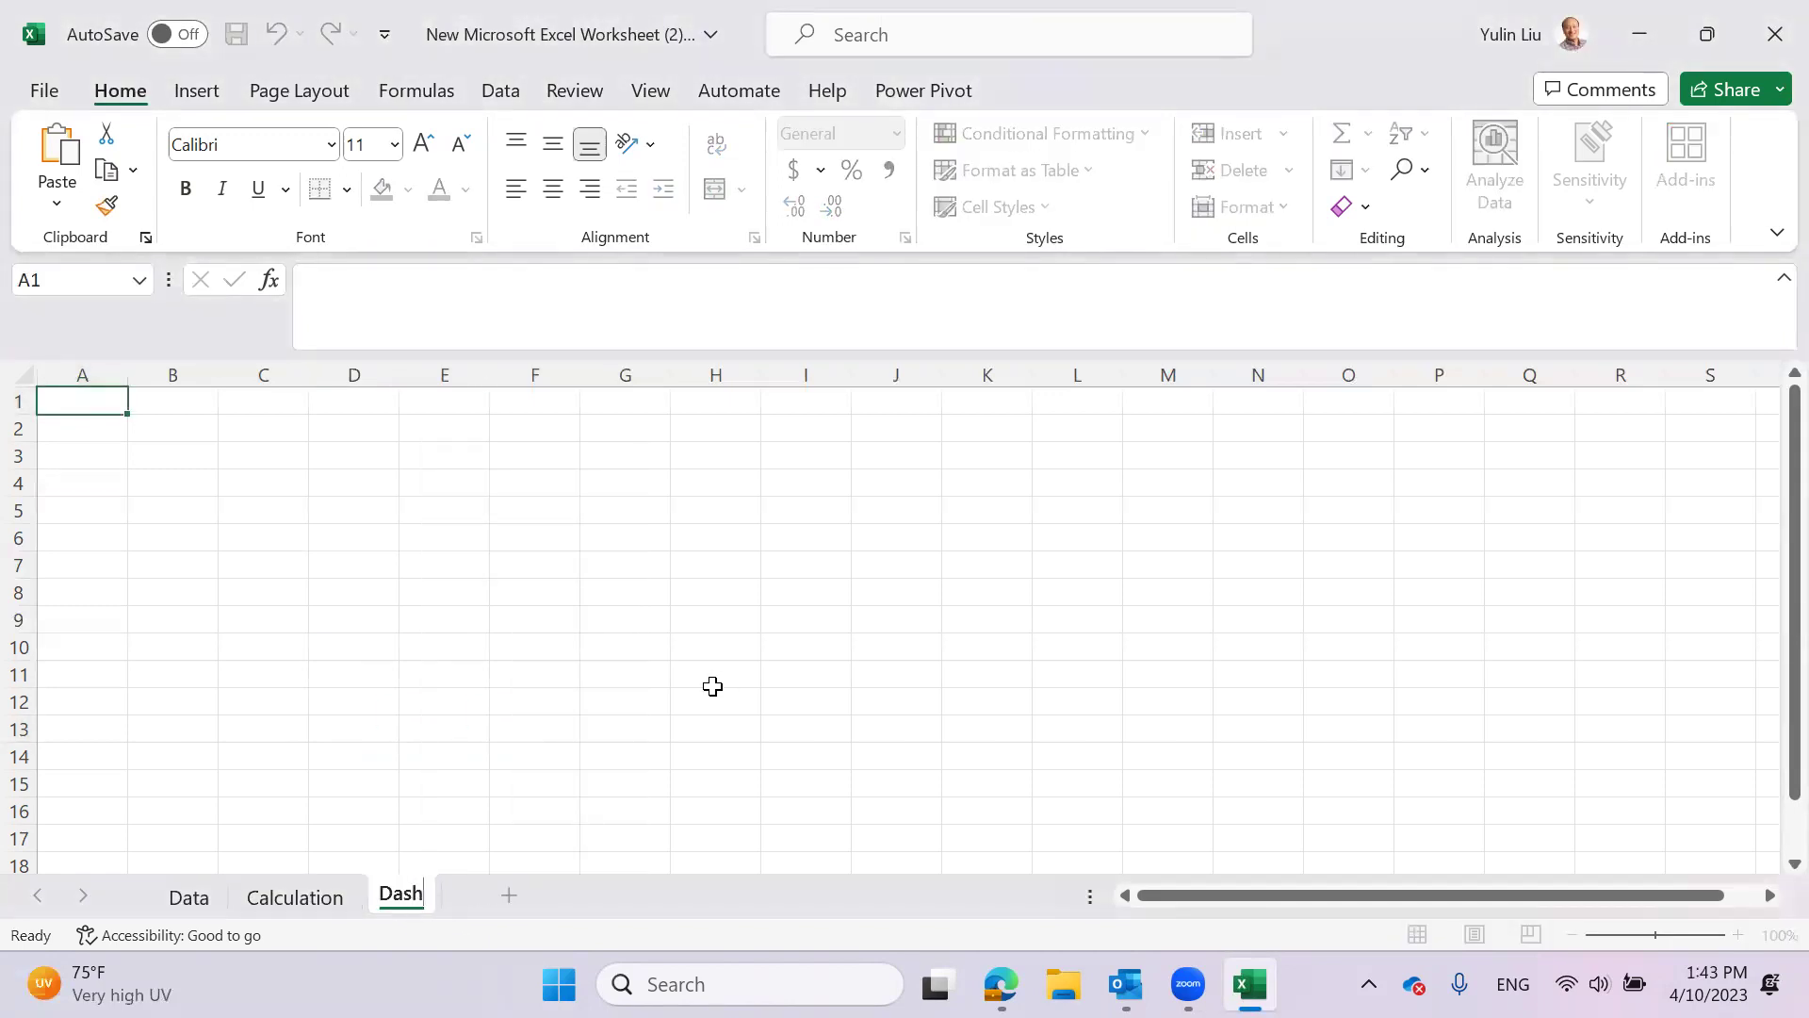
type("board")
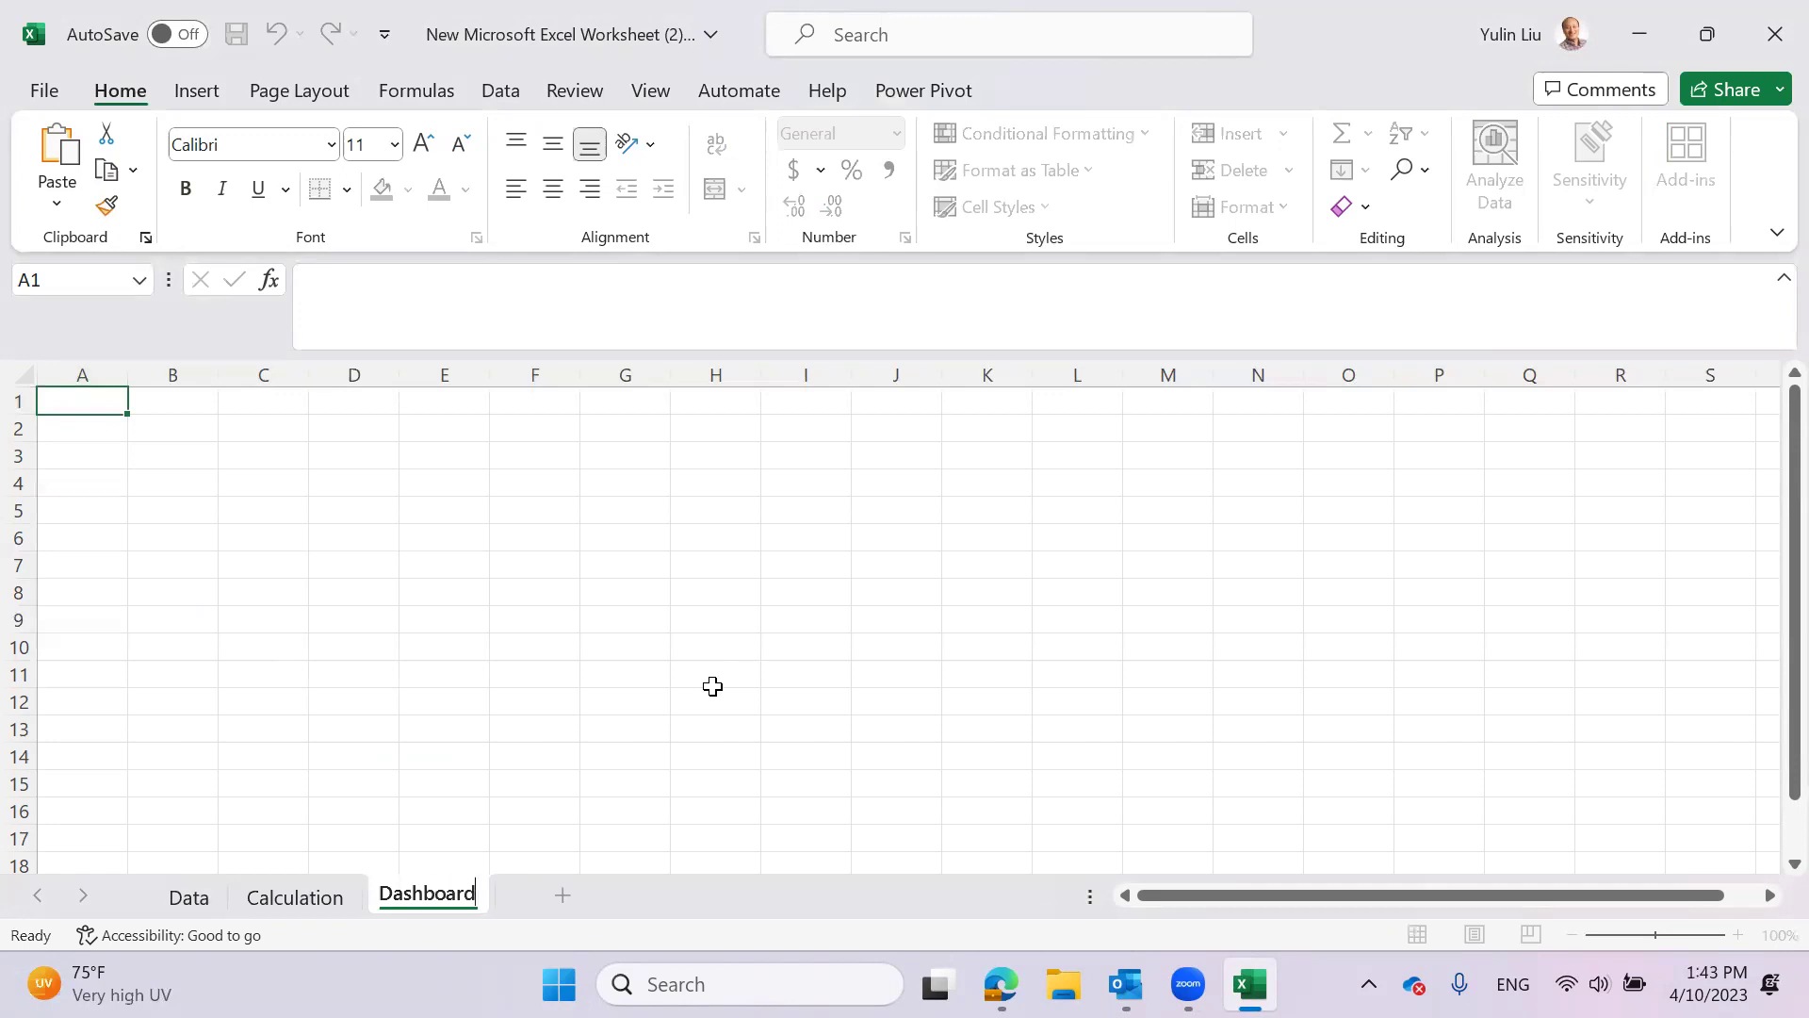
left_click(745, 697)
left_click(311, 900)
left_click(189, 899)
left_click(302, 900)
left_click(436, 902)
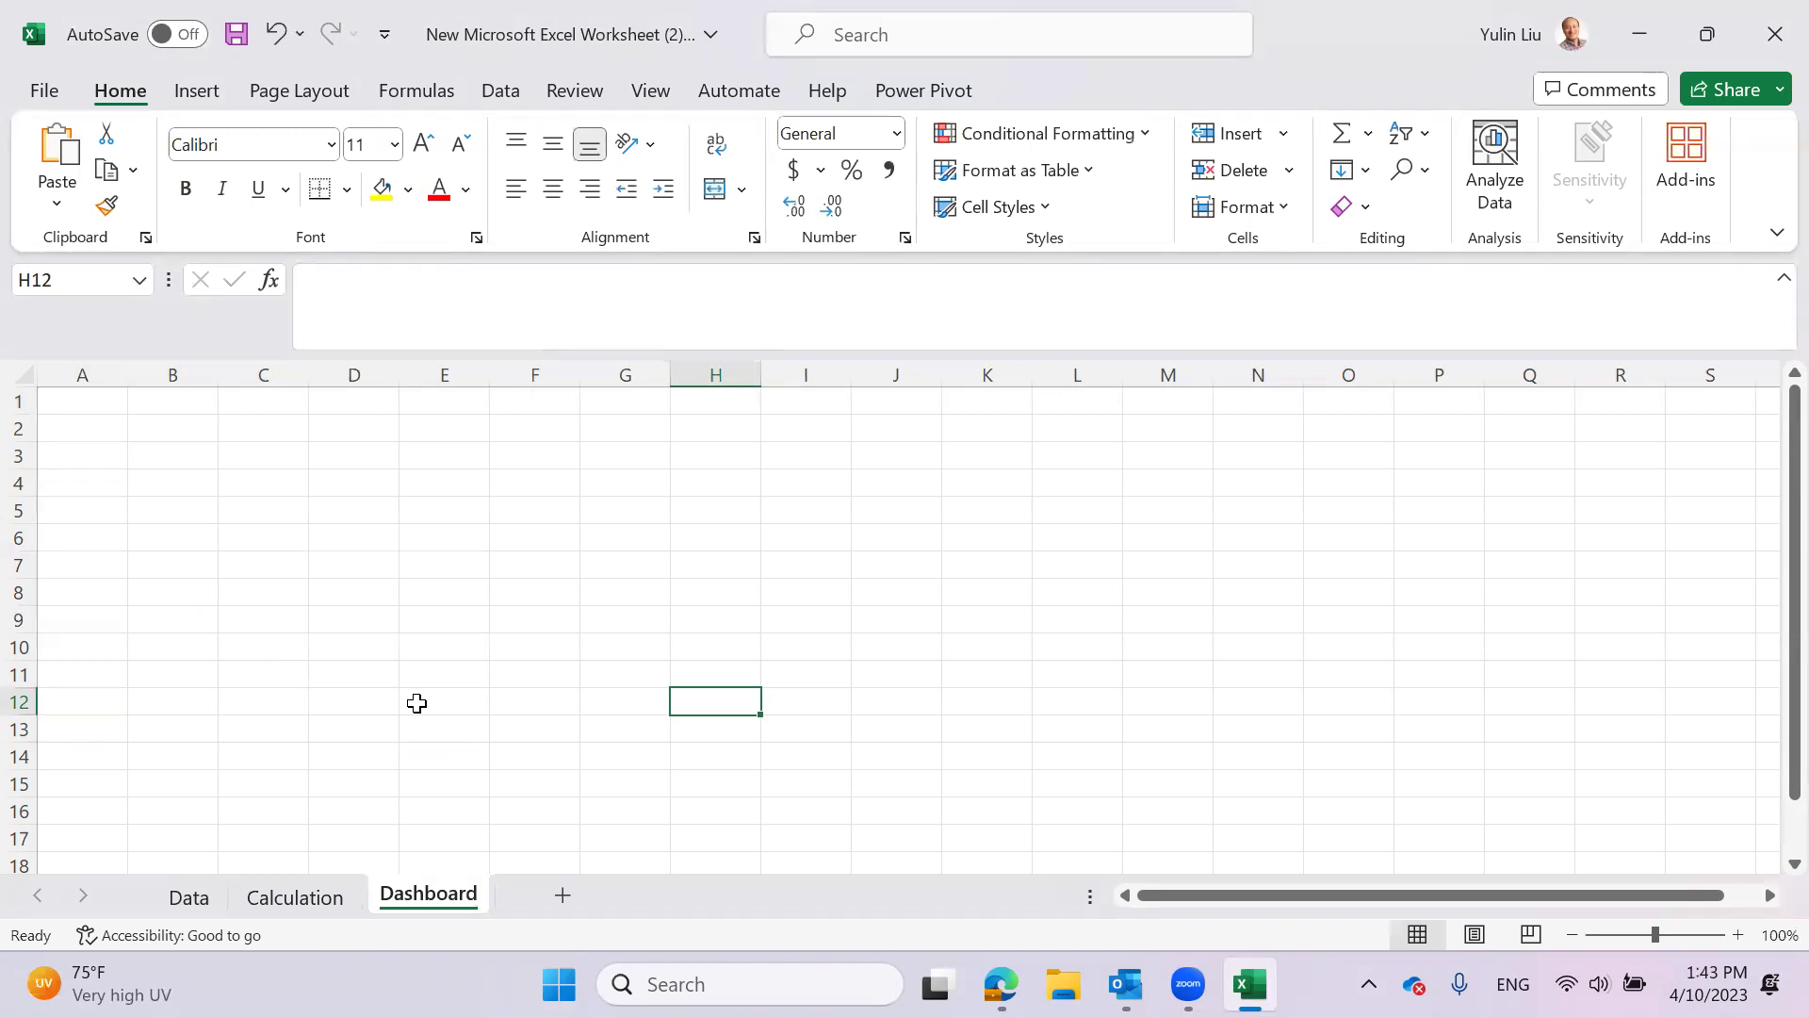
scroll(678, 674, "down", 3)
scroll(675, 678, "up", 3)
mouse_move(72, 484)
left_mouse_down()
mouse_move(715, 521)
mouse_move(1476, 600)
mouse_move(1557, 686)
left_mouse_up()
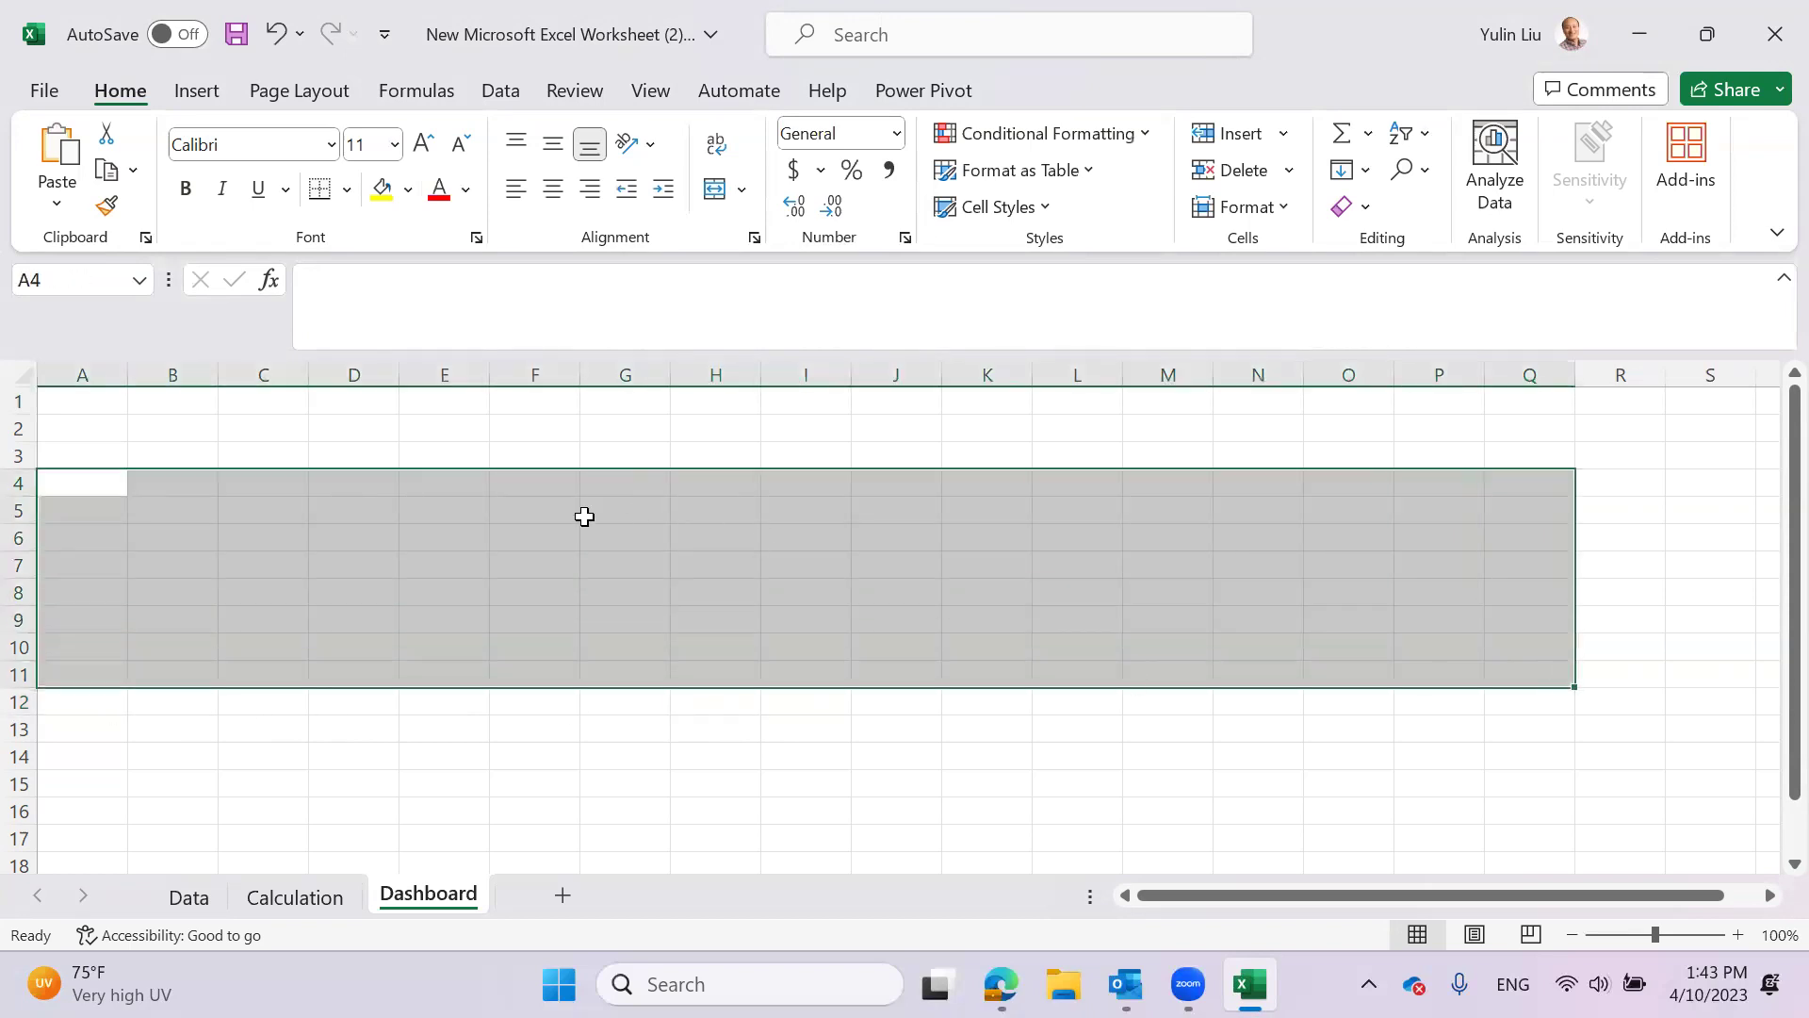
left_click(948, 741)
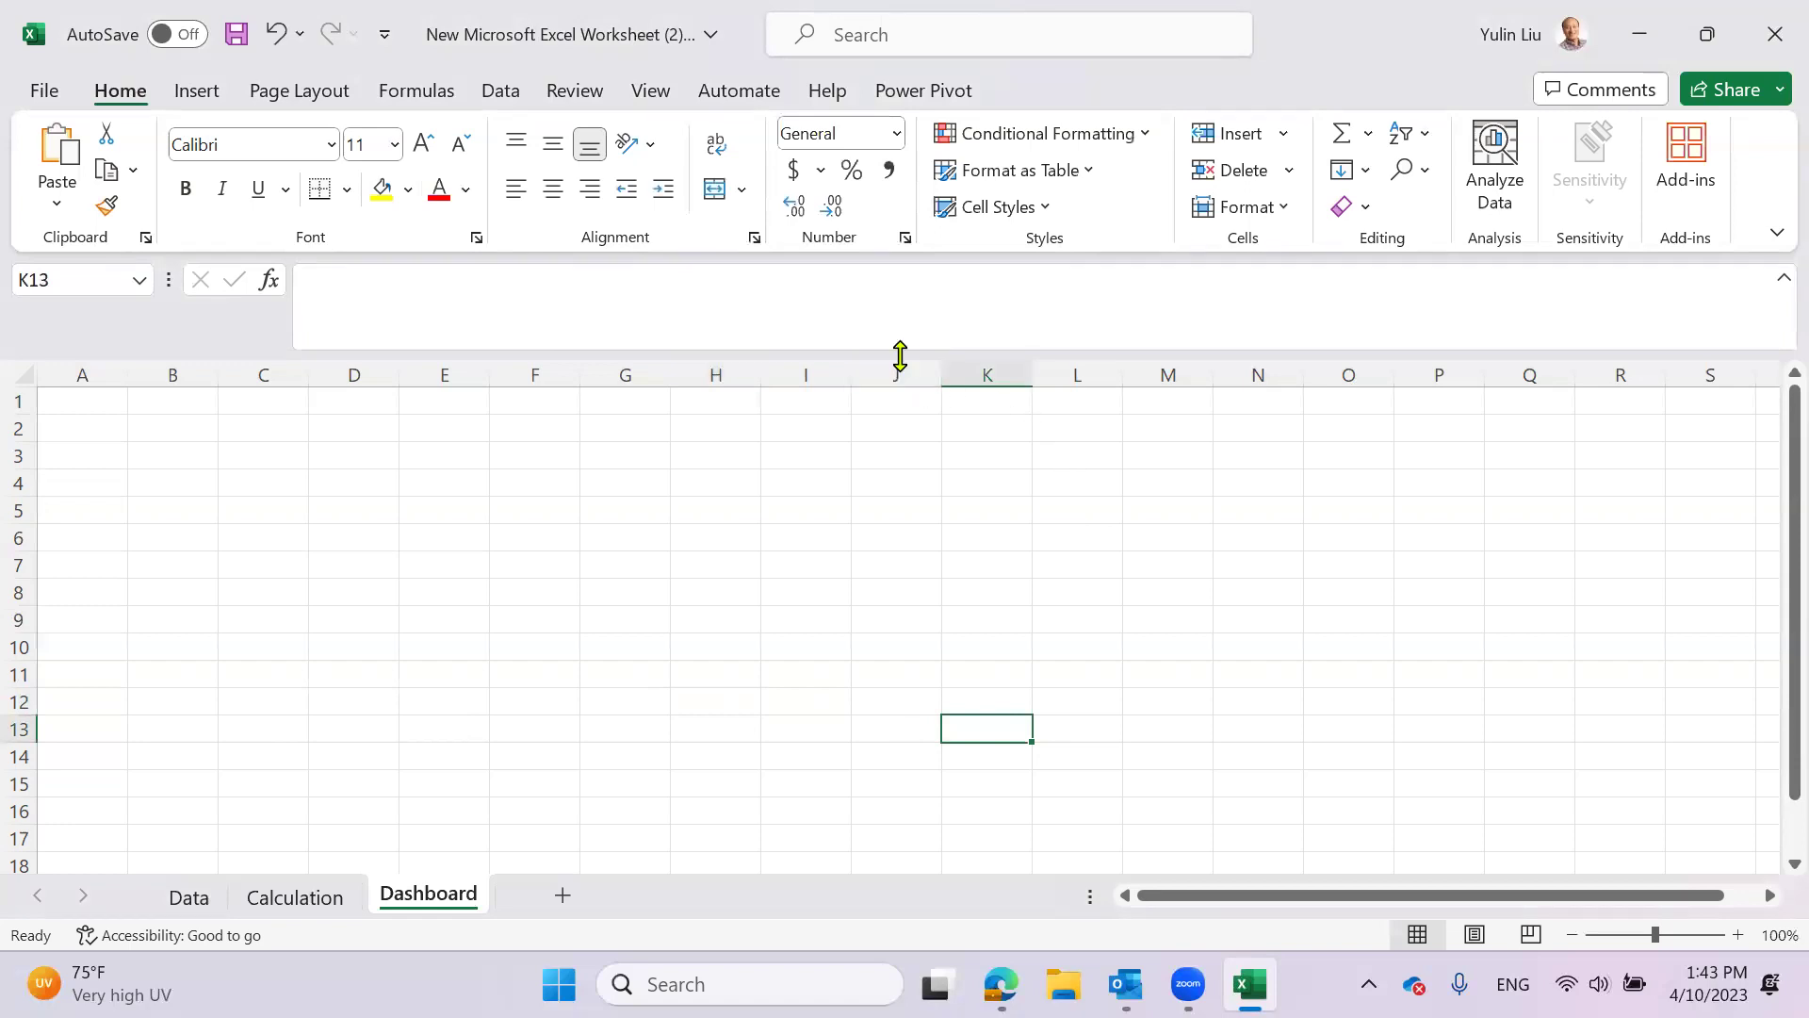
- Shrink the formula bar to a single line and hide the gridlines on the Dashboard sheet
left_click_drag(900, 358, 906, 308)
left_click(822, 454)
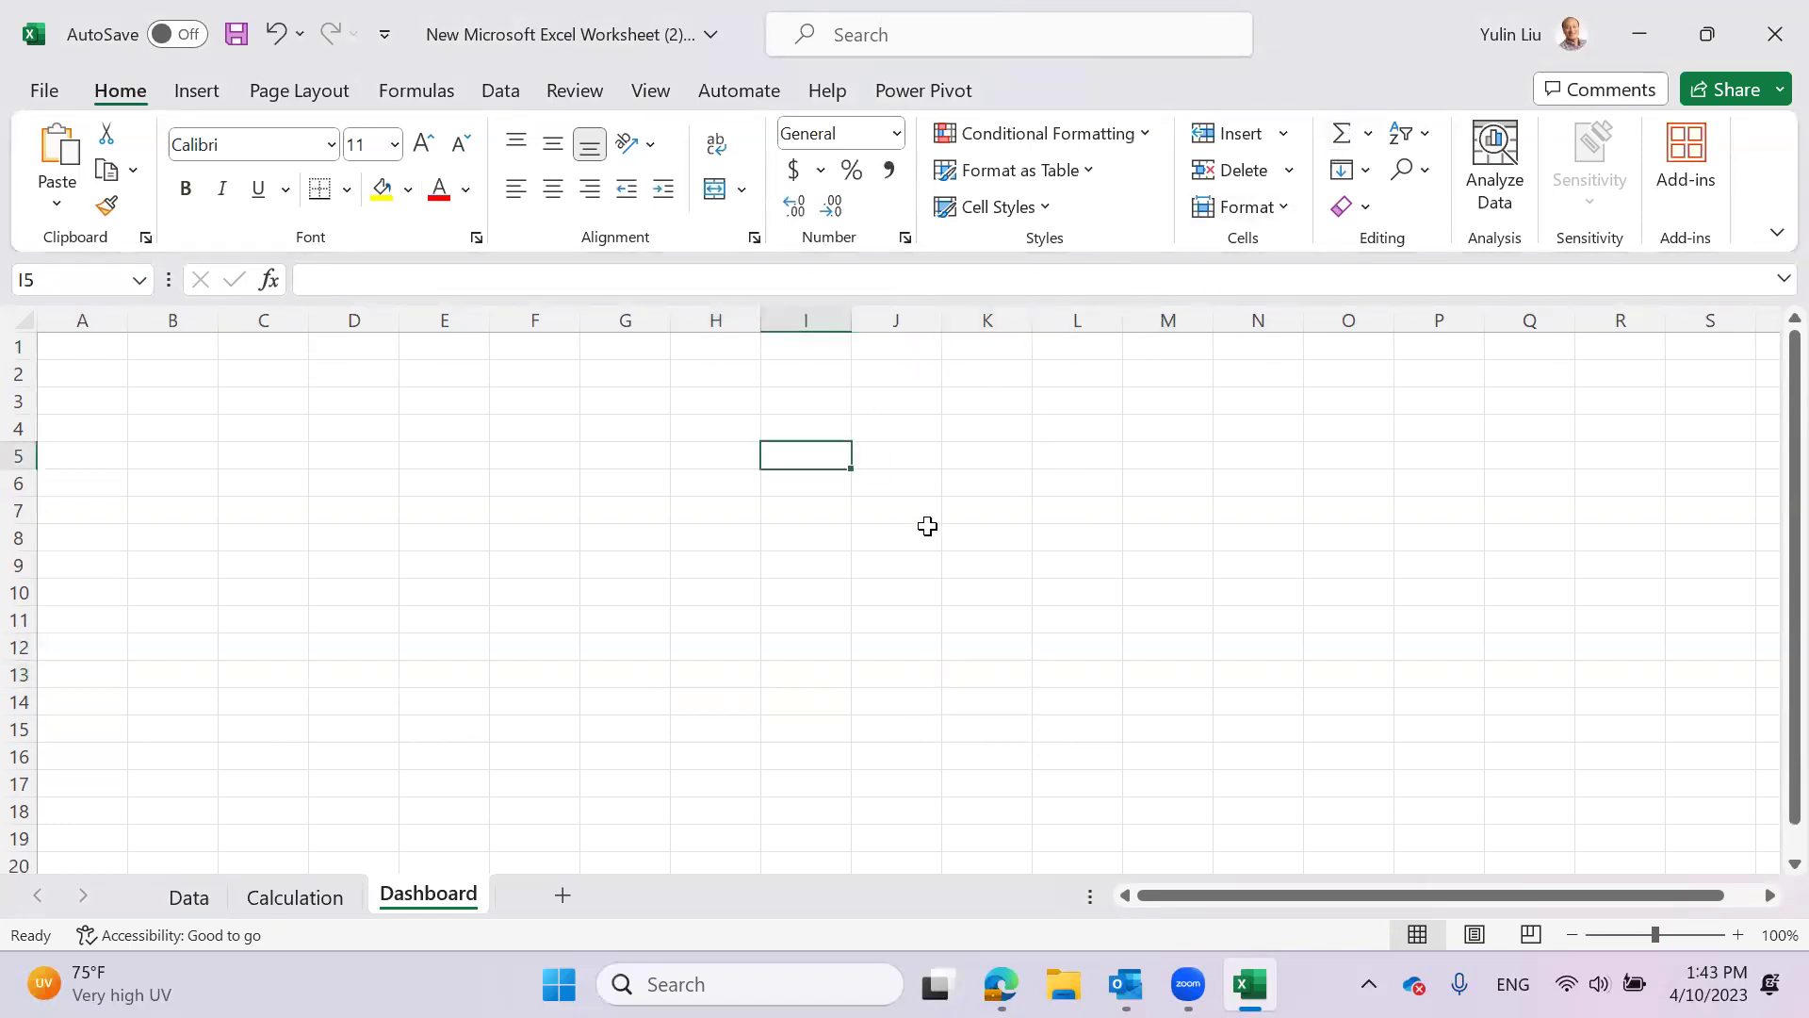
left_click(659, 112)
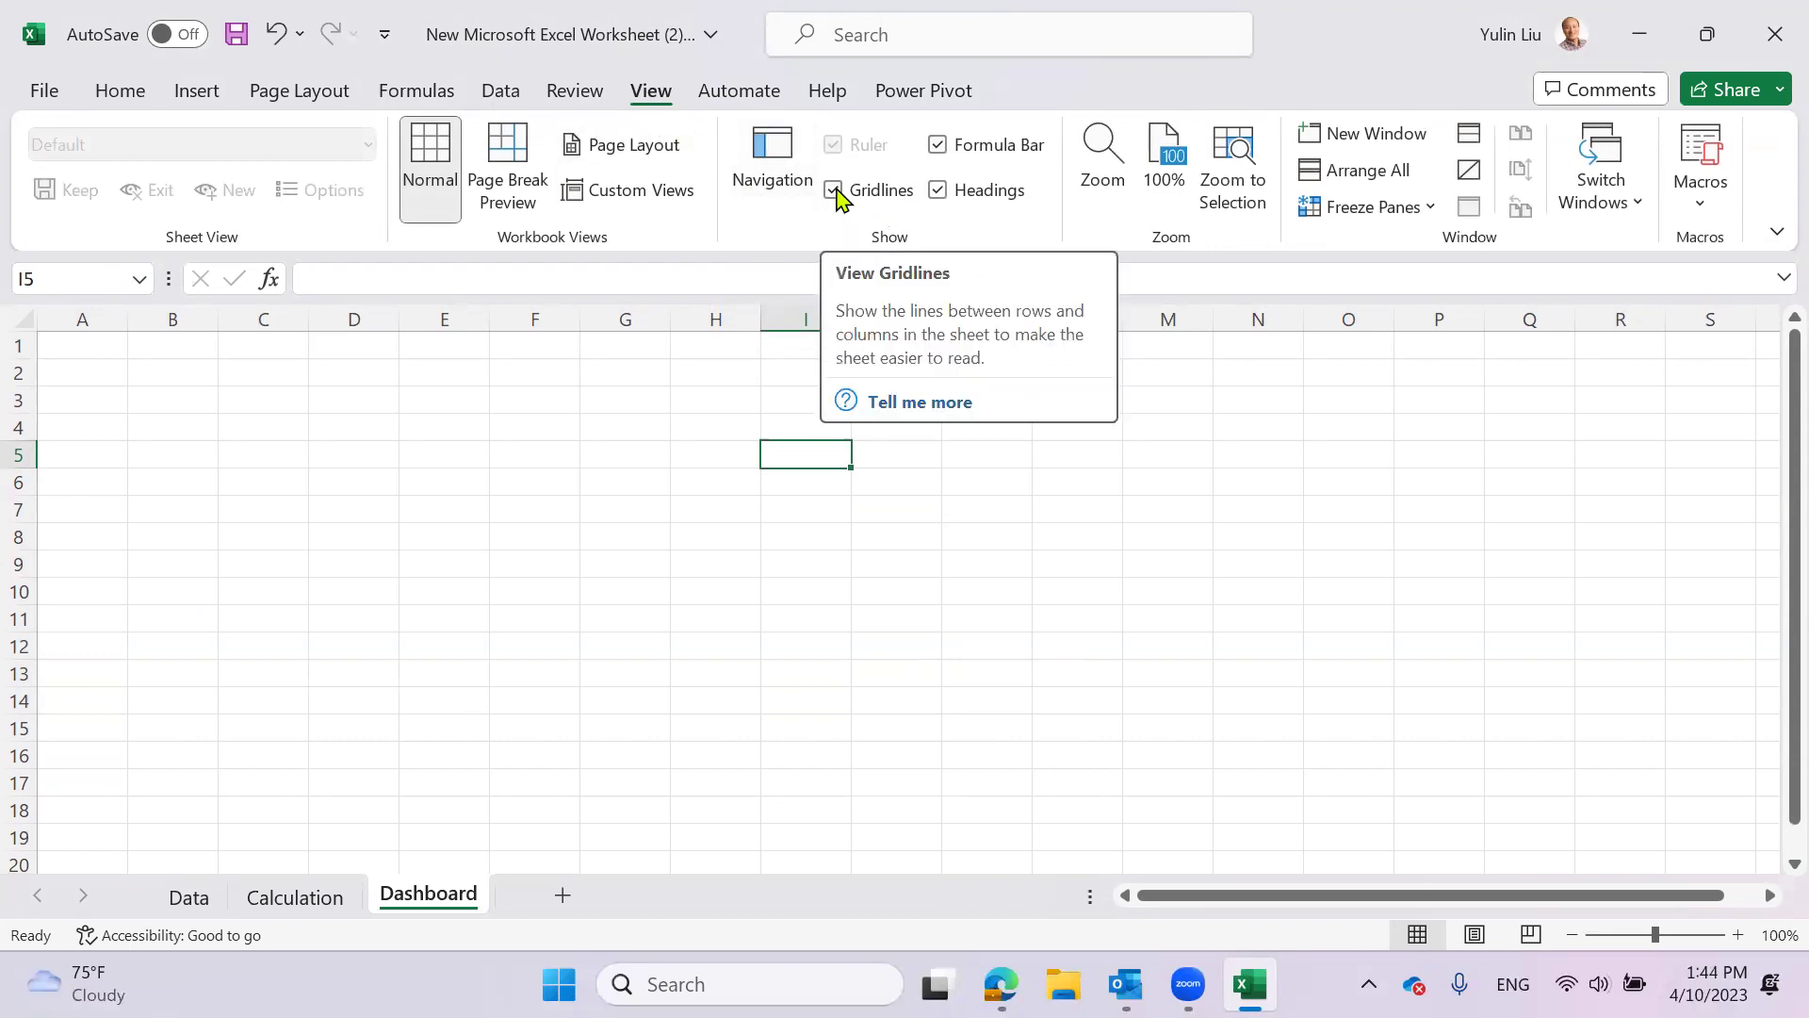
left_click(837, 191)
left_click(697, 483)
left_click_drag(657, 488, 396, 492)
left_click(352, 429)
left_click(320, 528)
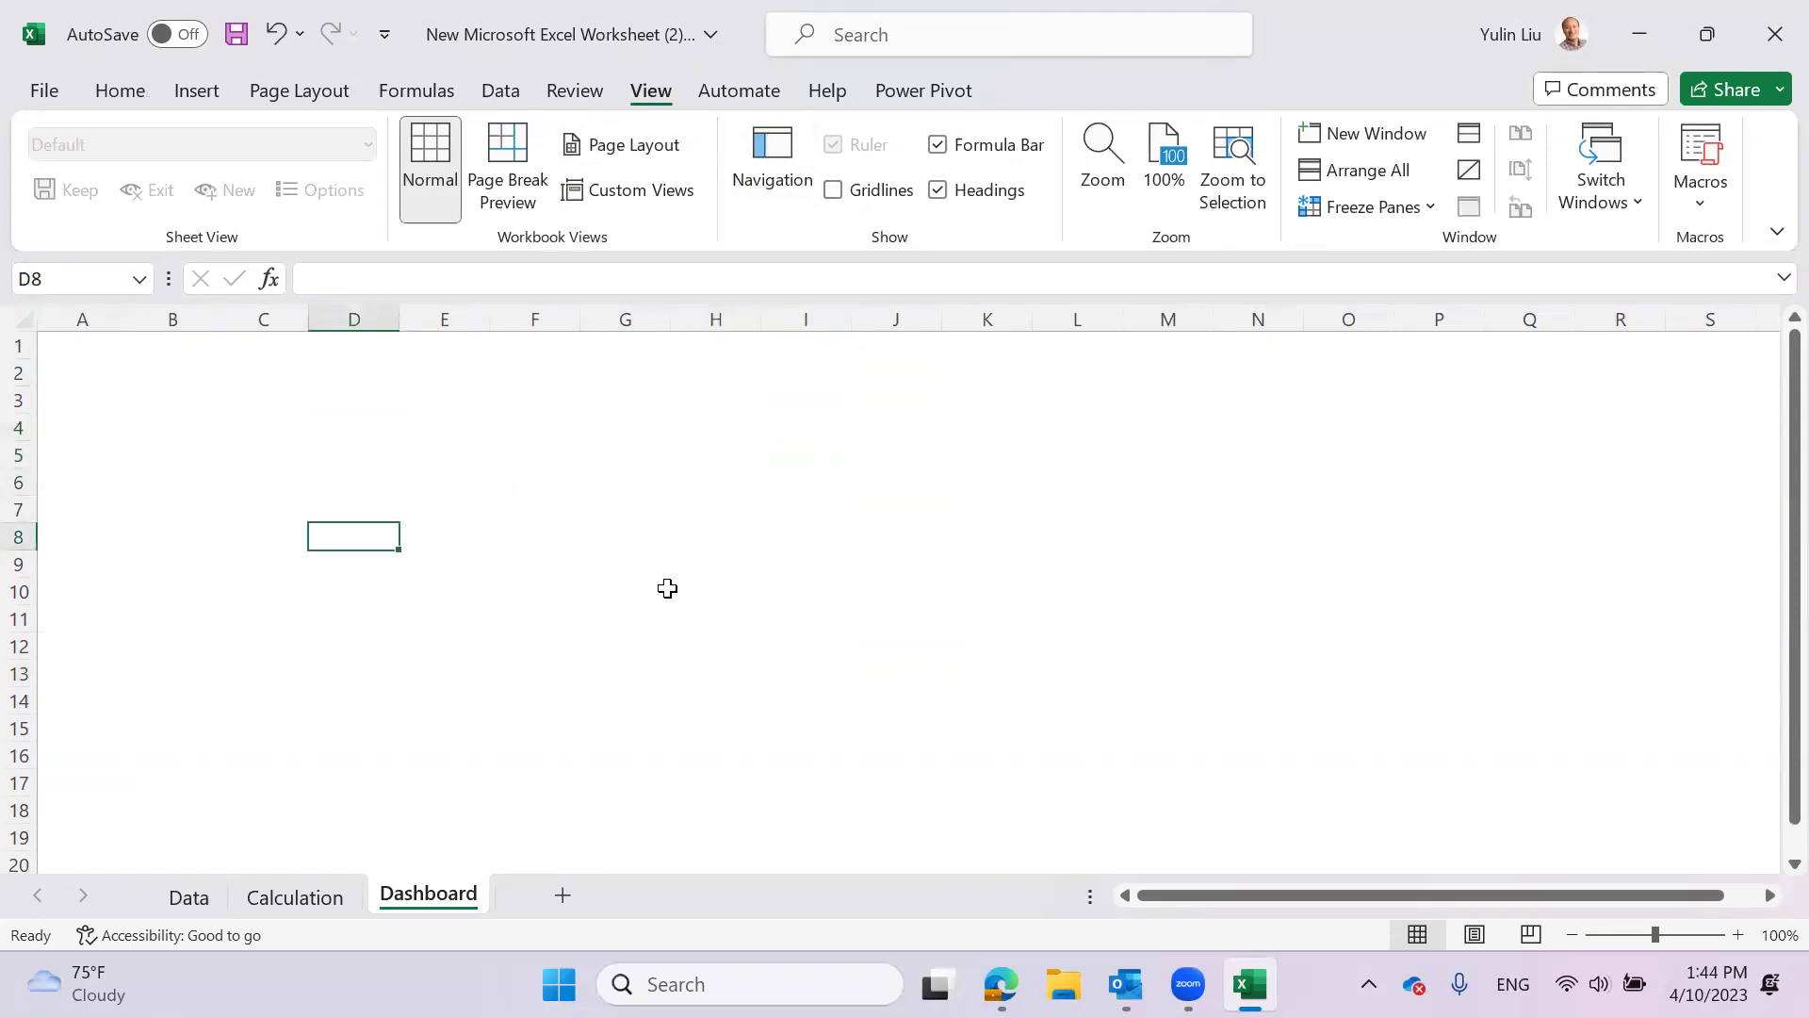
left_click(666, 590)
left_click(847, 481)
left_click(711, 409)
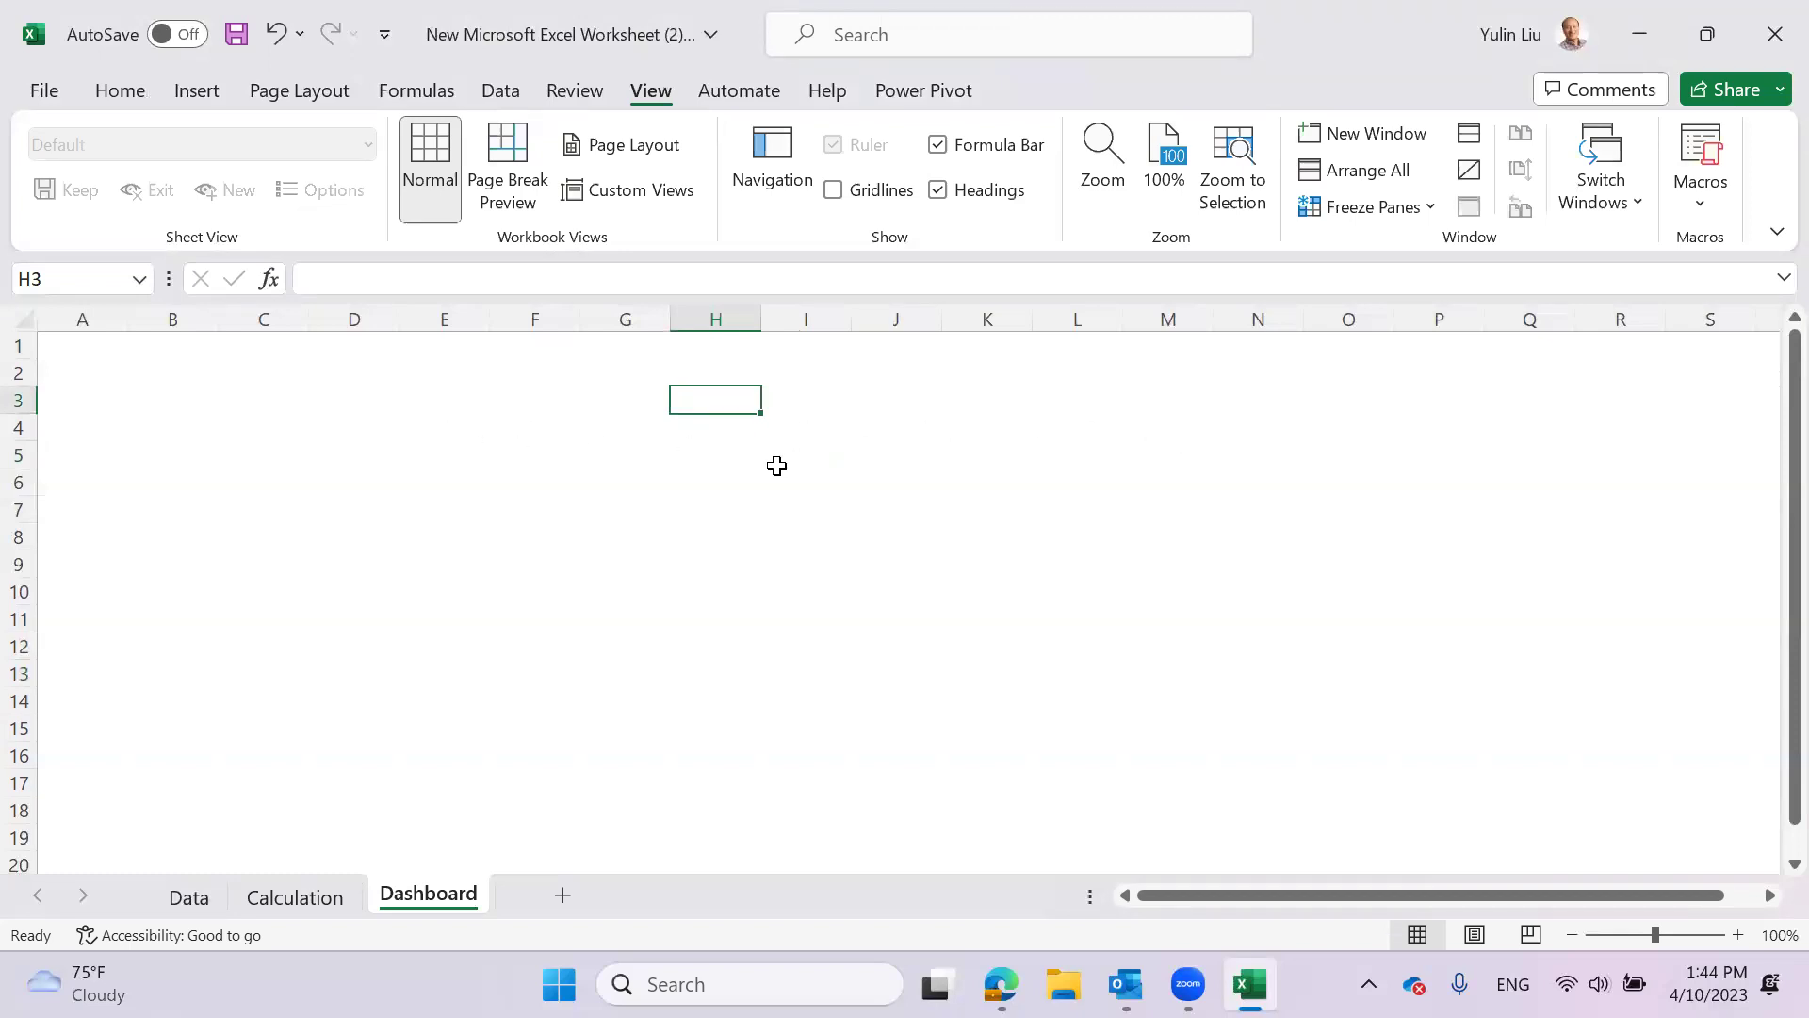
left_click(833, 192)
left_click(832, 191)
left_click(808, 513)
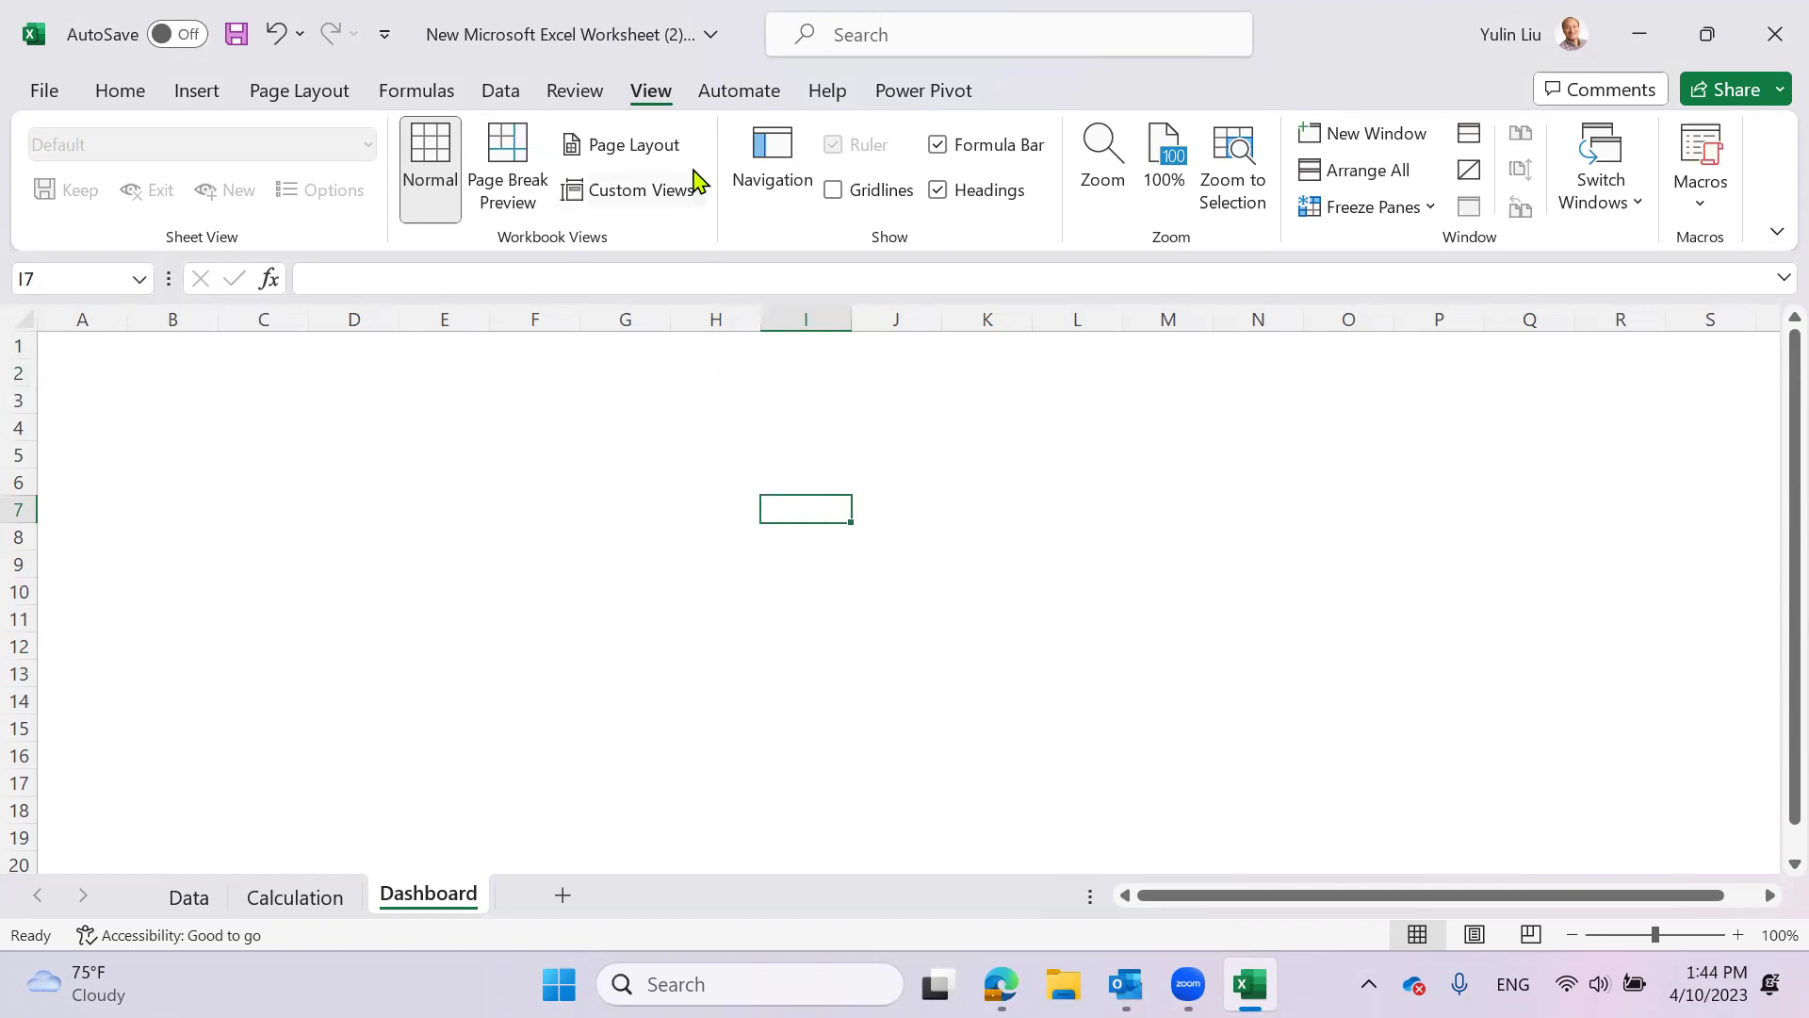
left_click(303, 102)
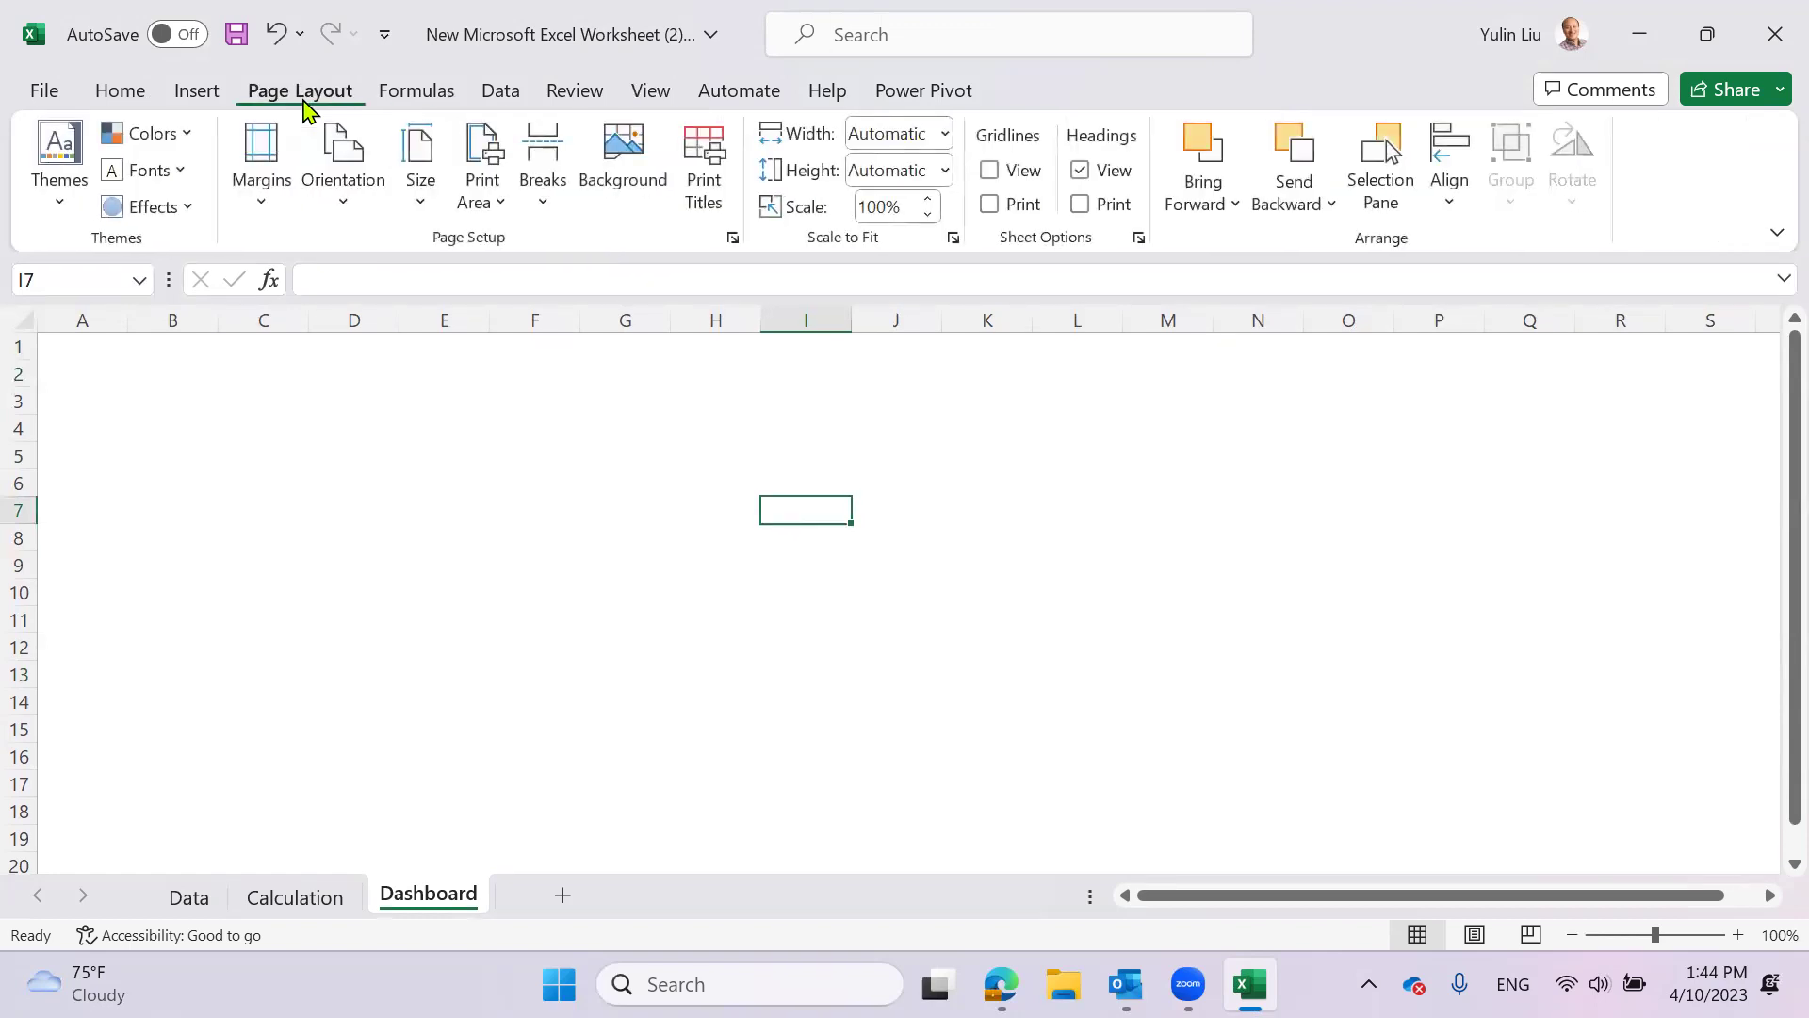
left_click(626, 178)
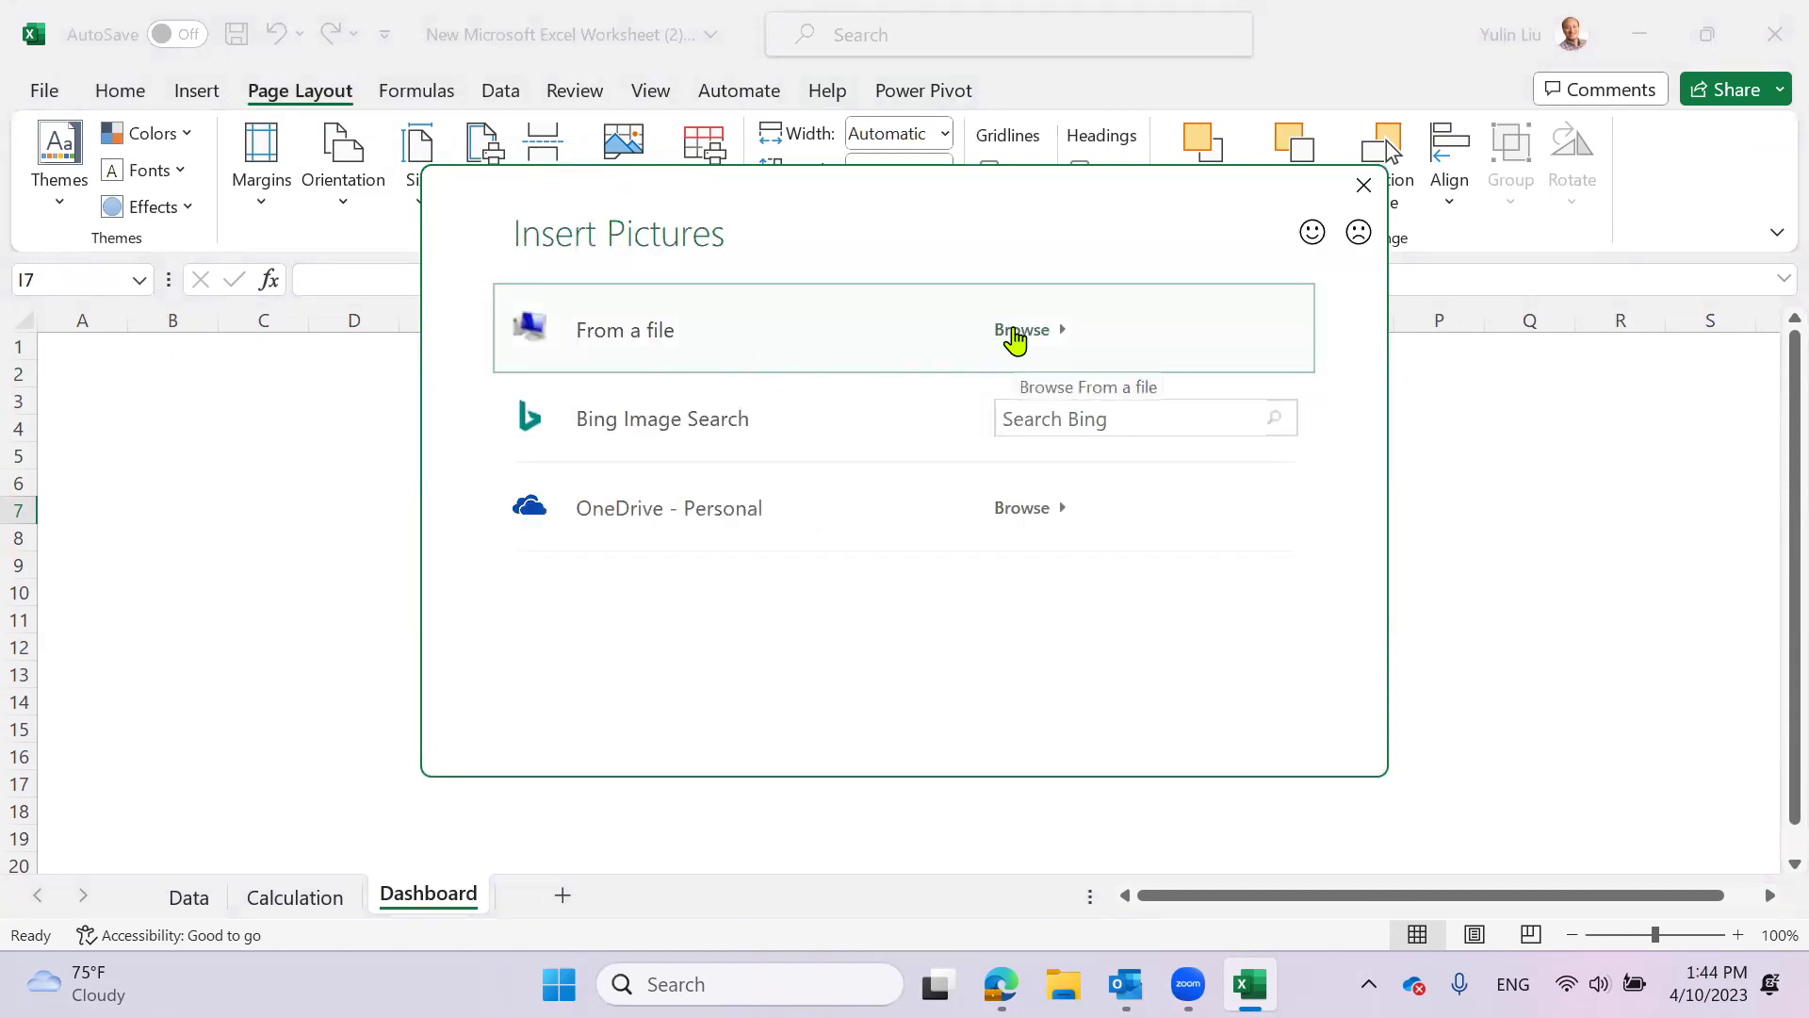
left_click(1015, 332)
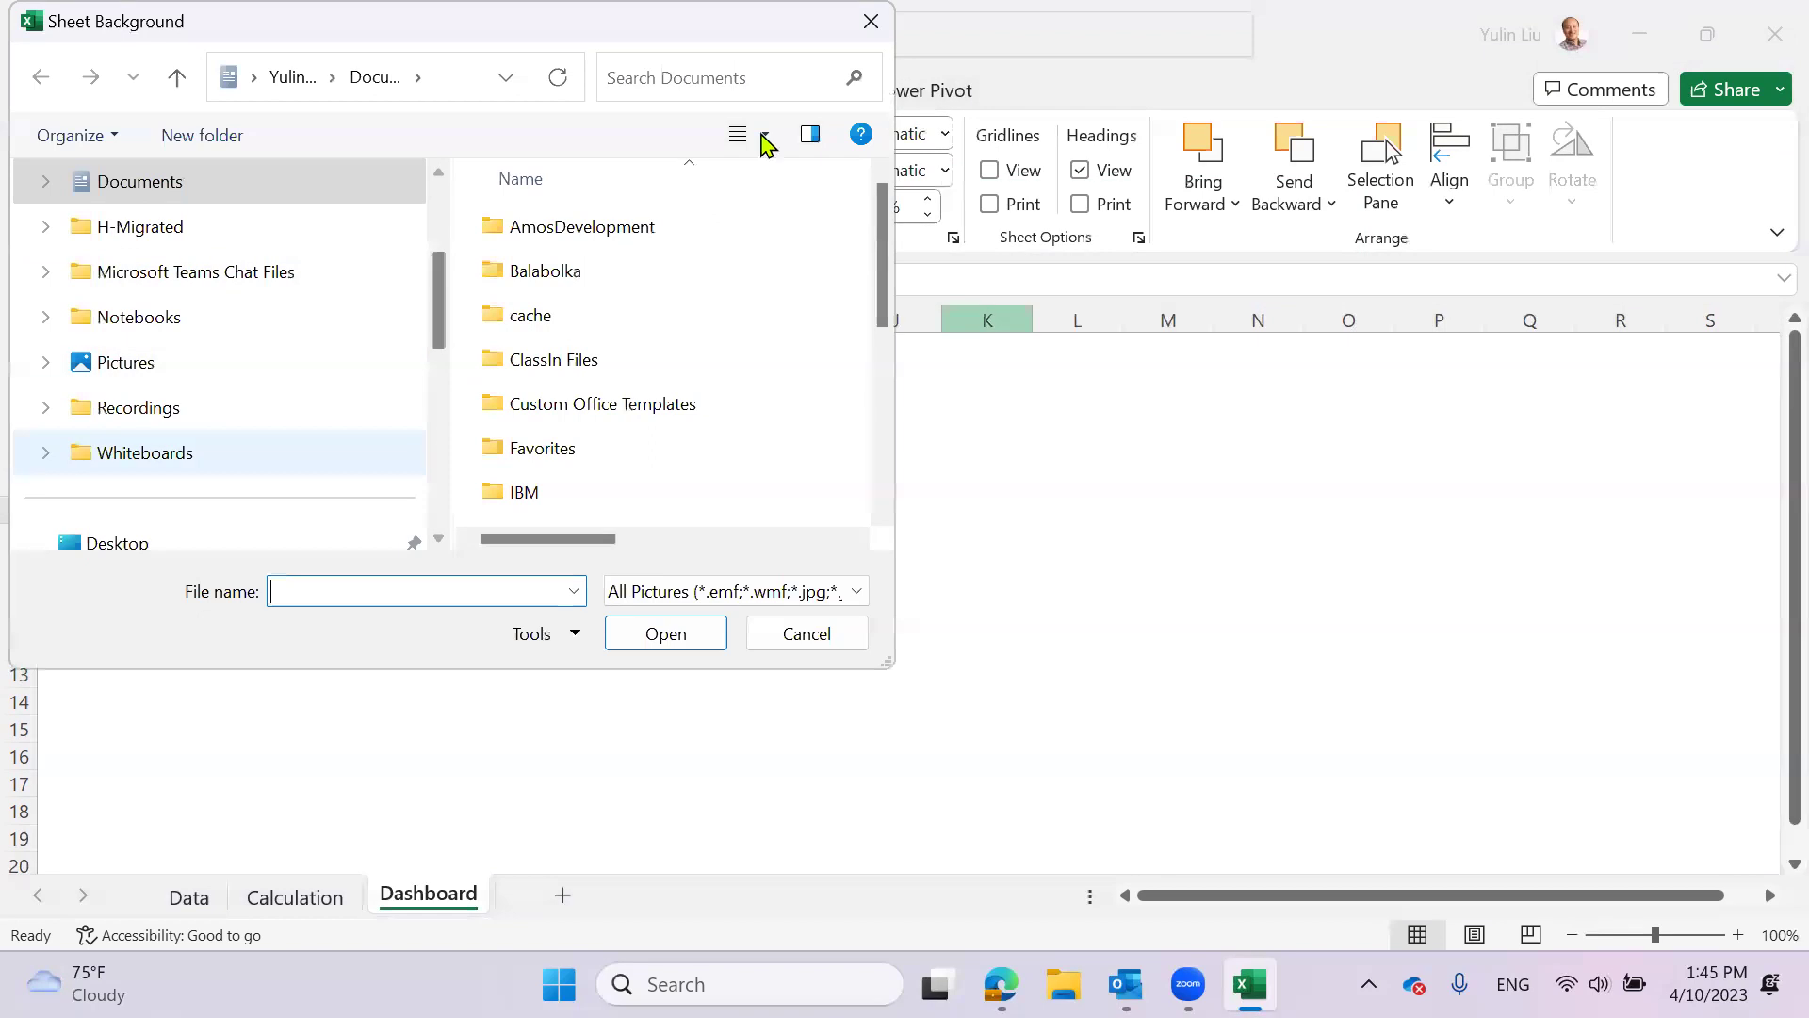
left_click(823, 635)
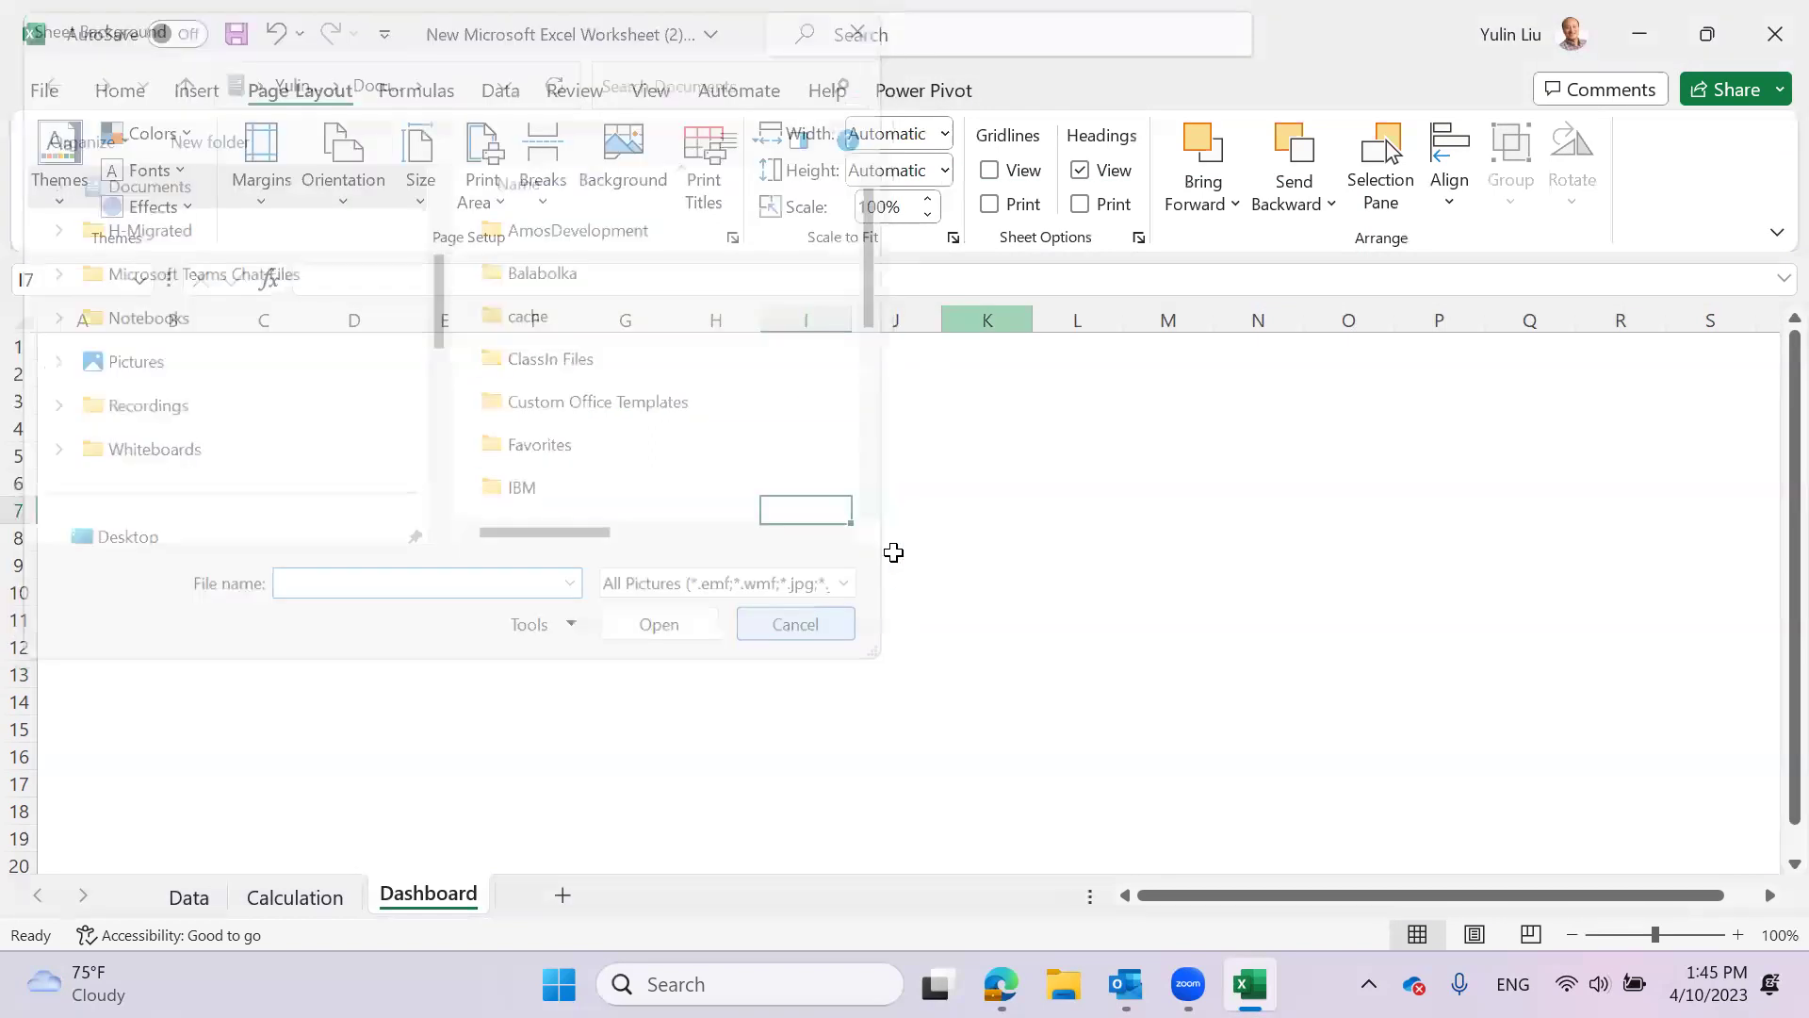
- Find an online beach picture with waves and orange sand through Bing and set it as the Dashboard sheet's background
left_click(635, 160)
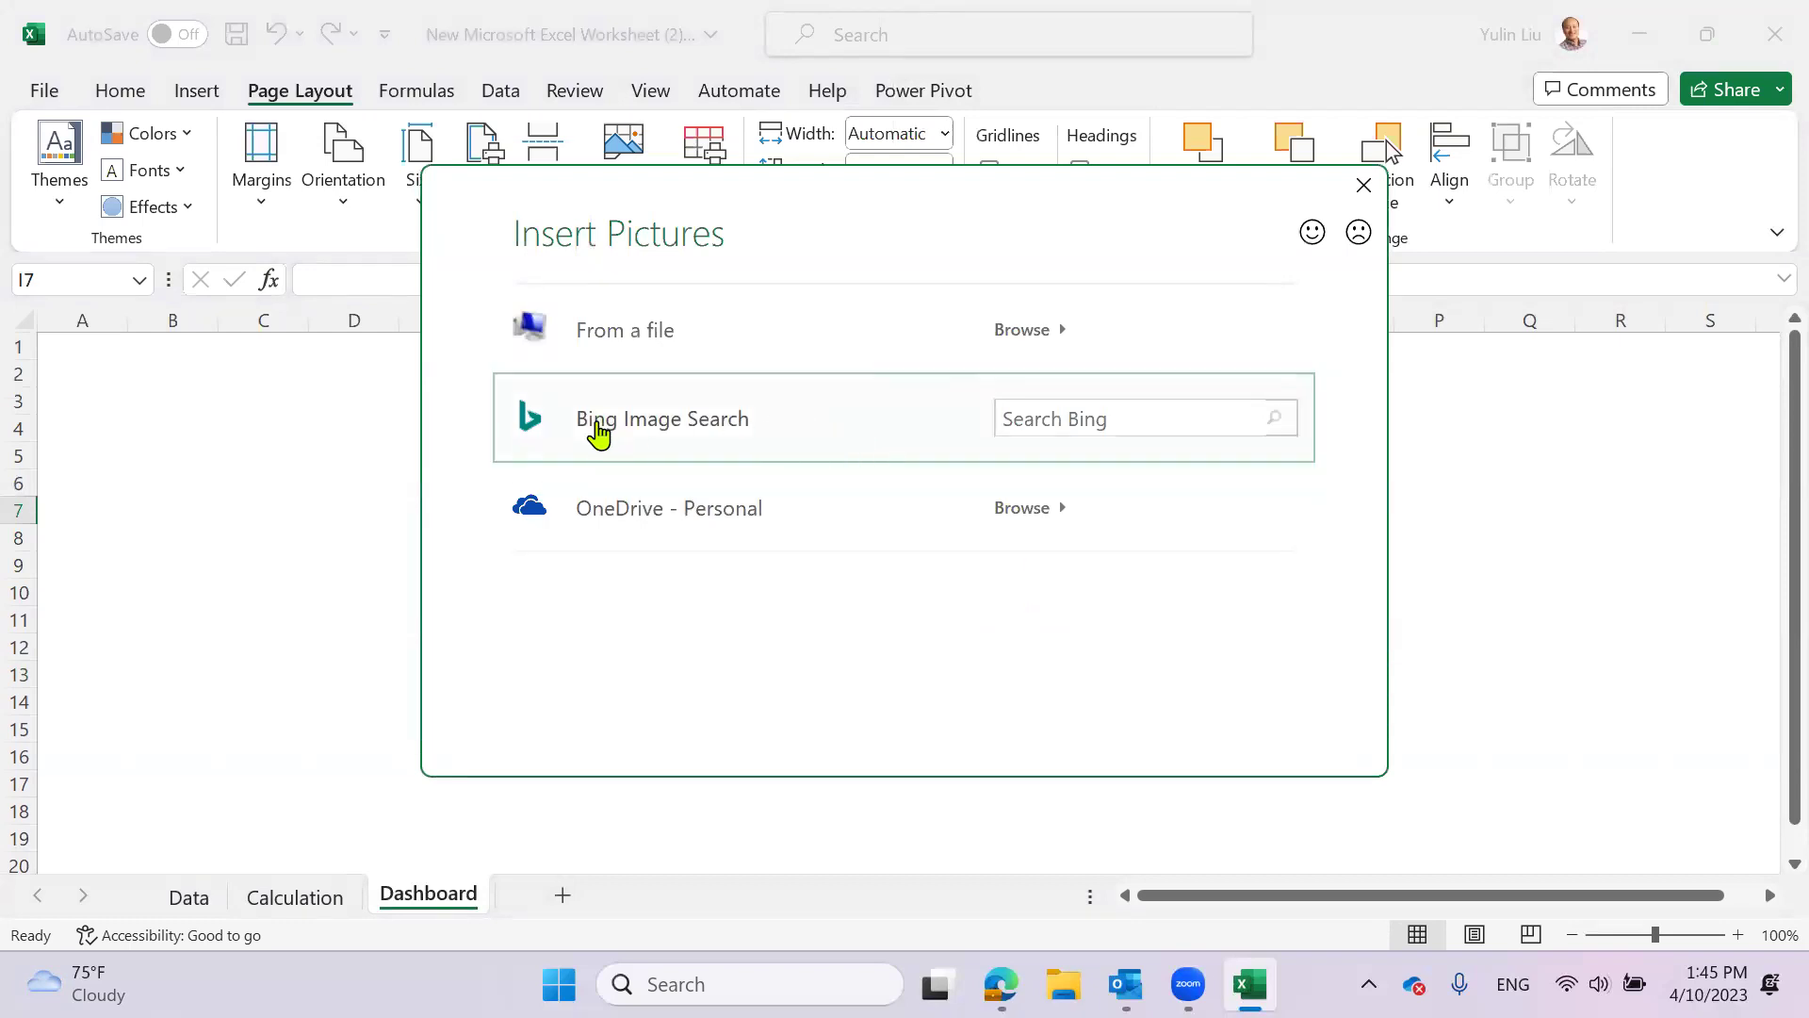
left_click(1048, 414)
type("h")
key("Return")
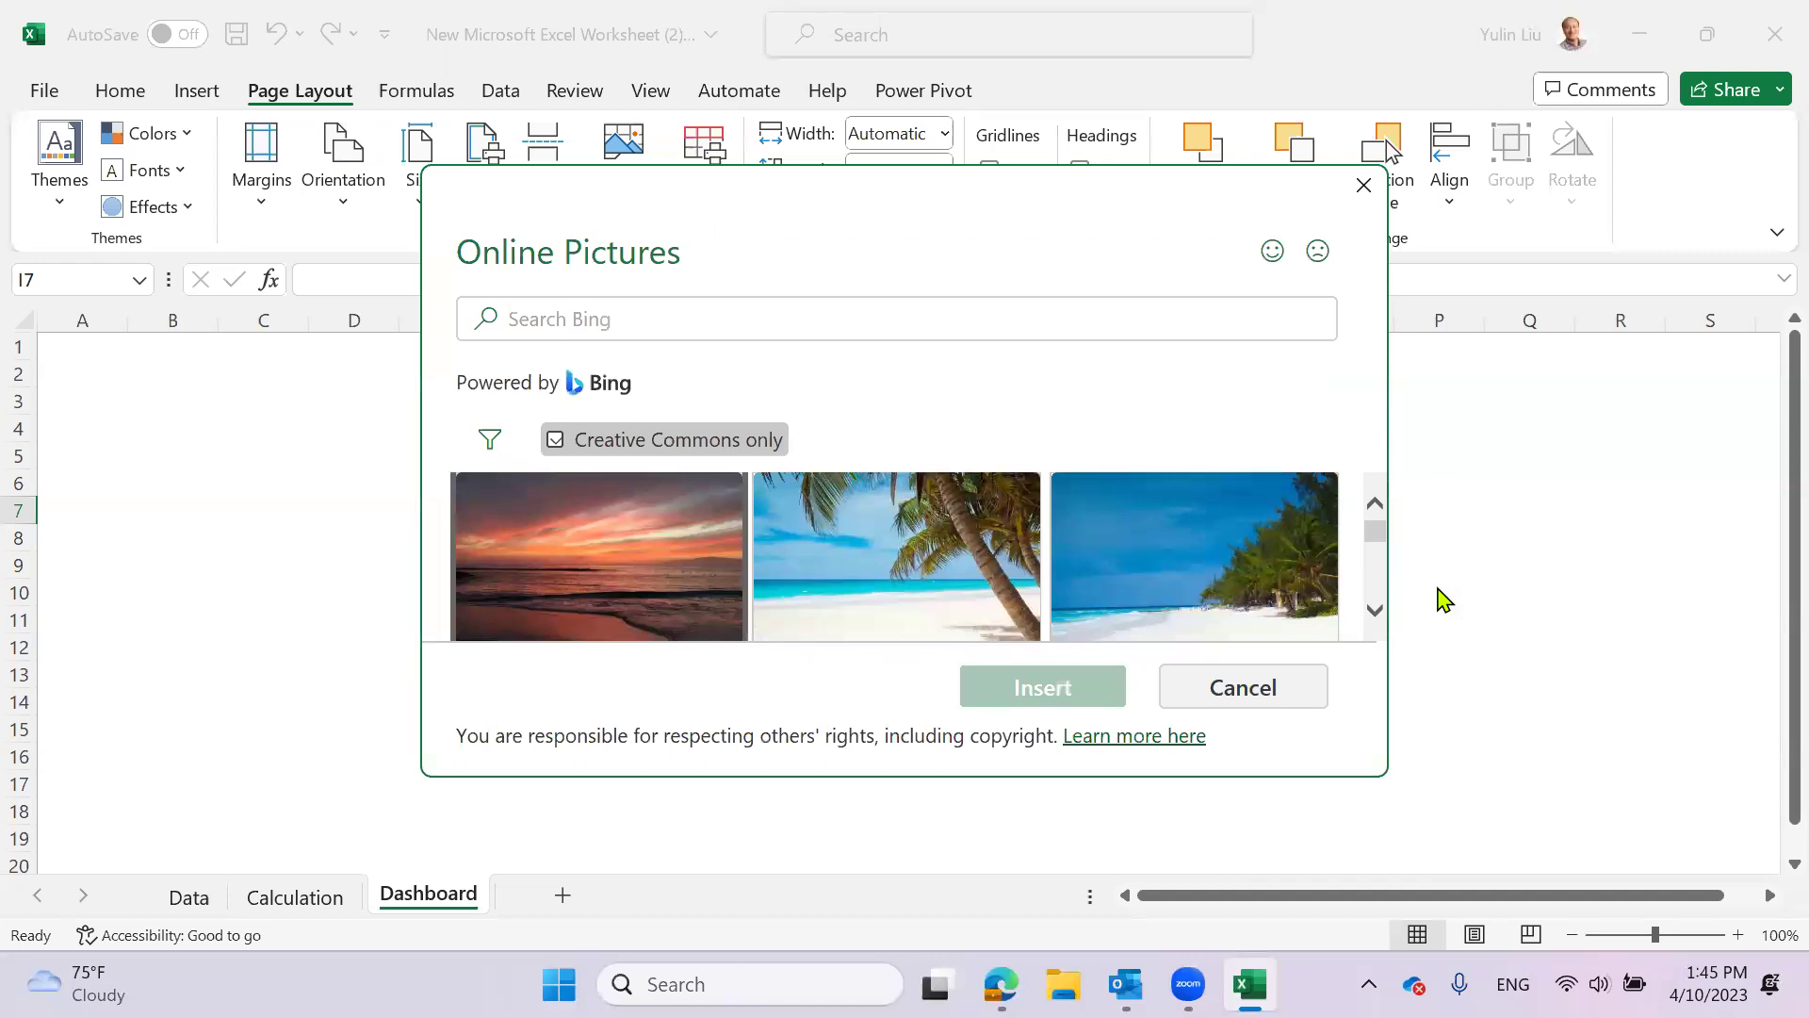
scroll(1107, 570, "down", 4)
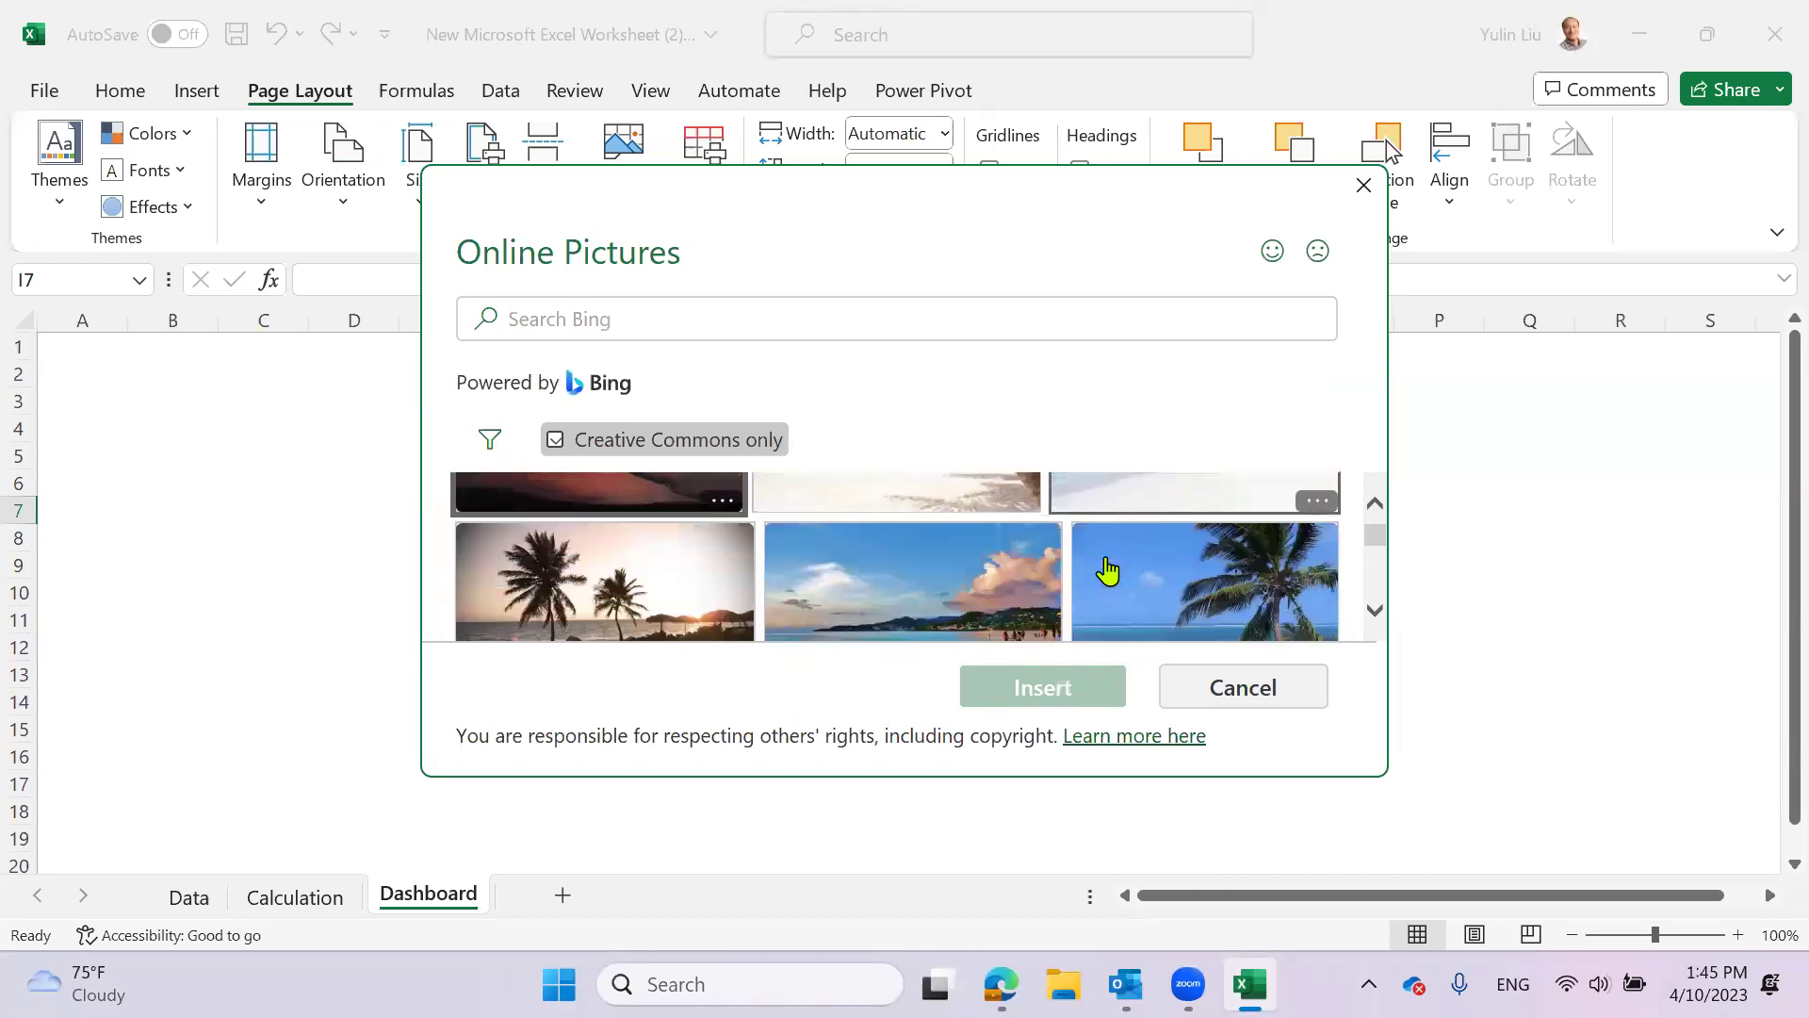
scroll(1108, 570, "down", 5)
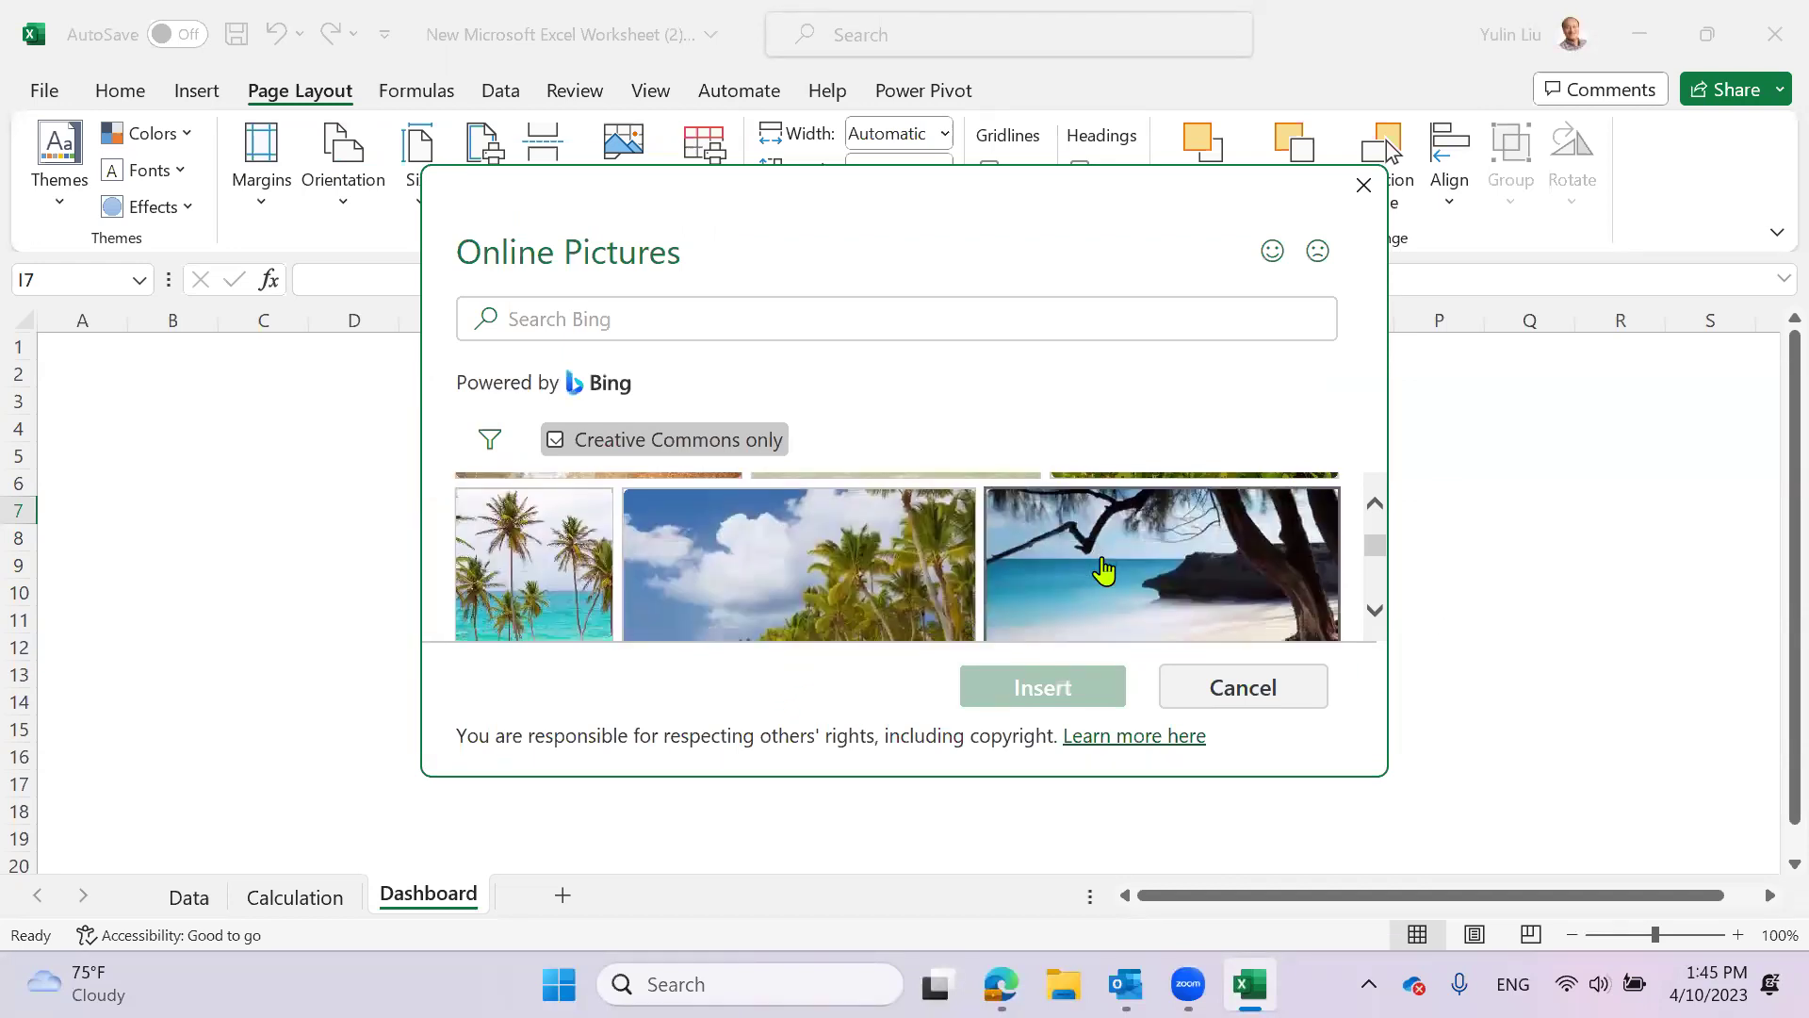
scroll(1108, 571, "down", 5)
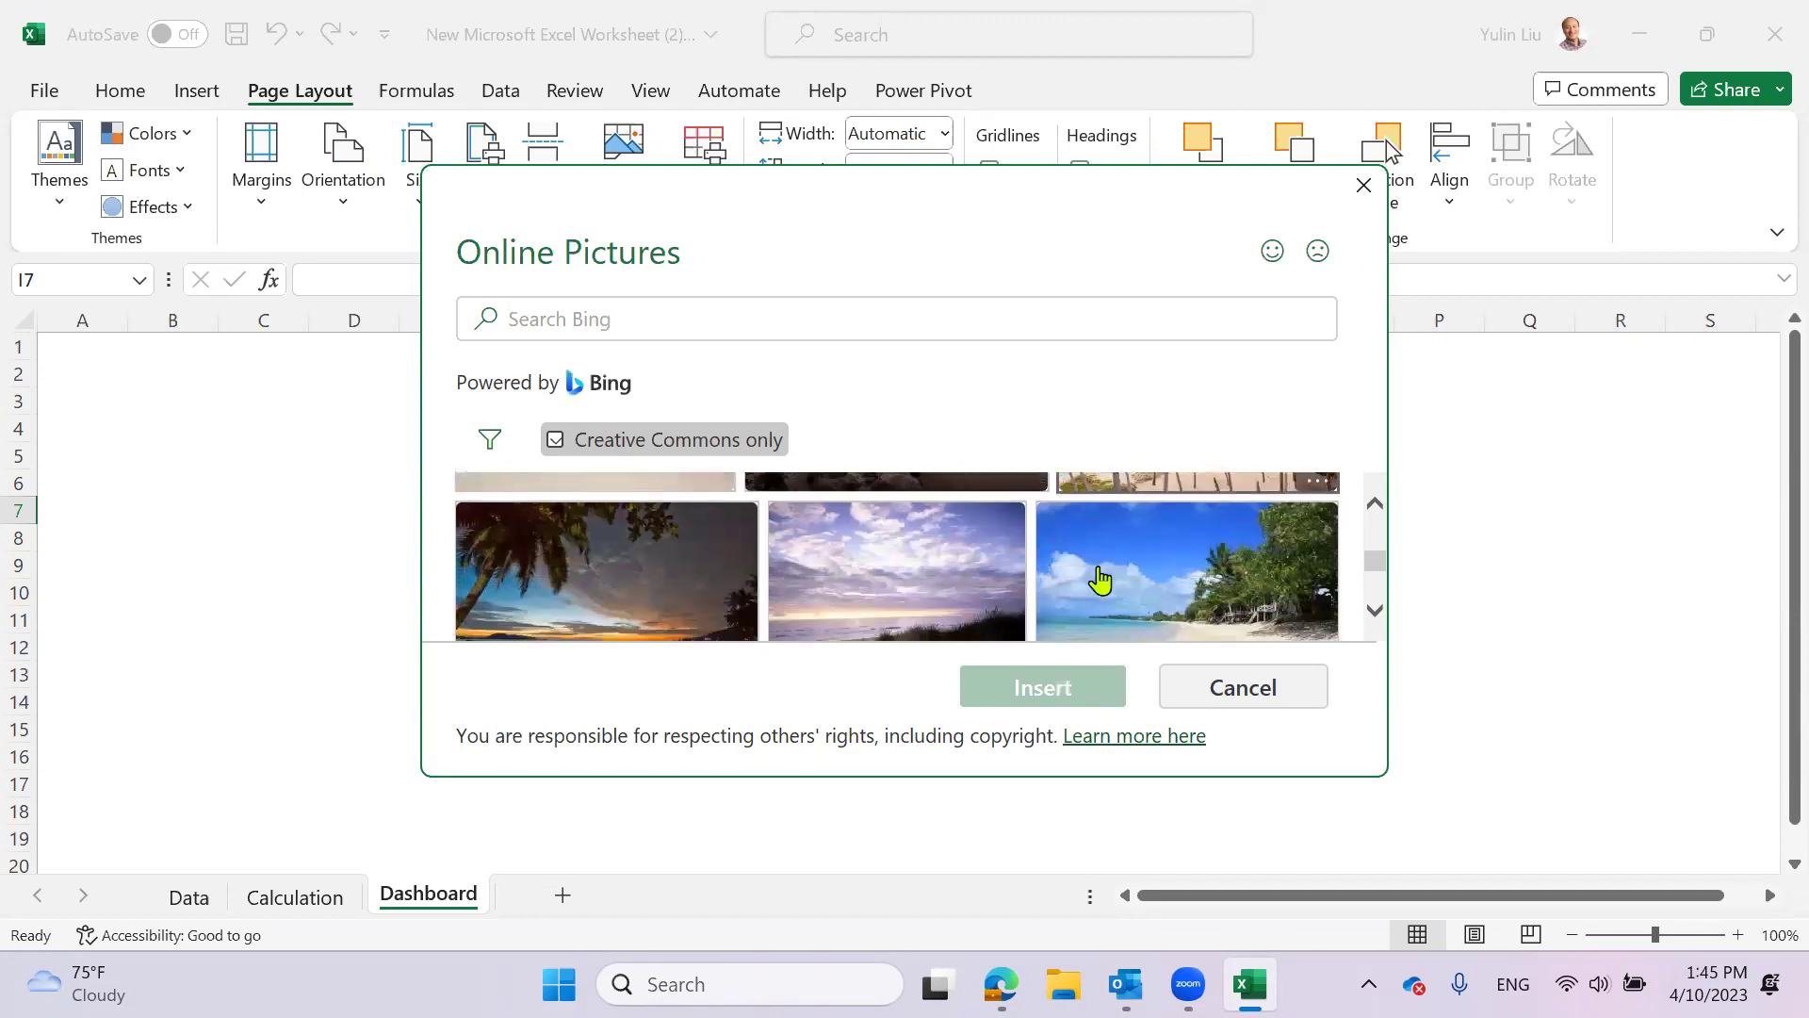
scroll(1101, 579, "down", 5)
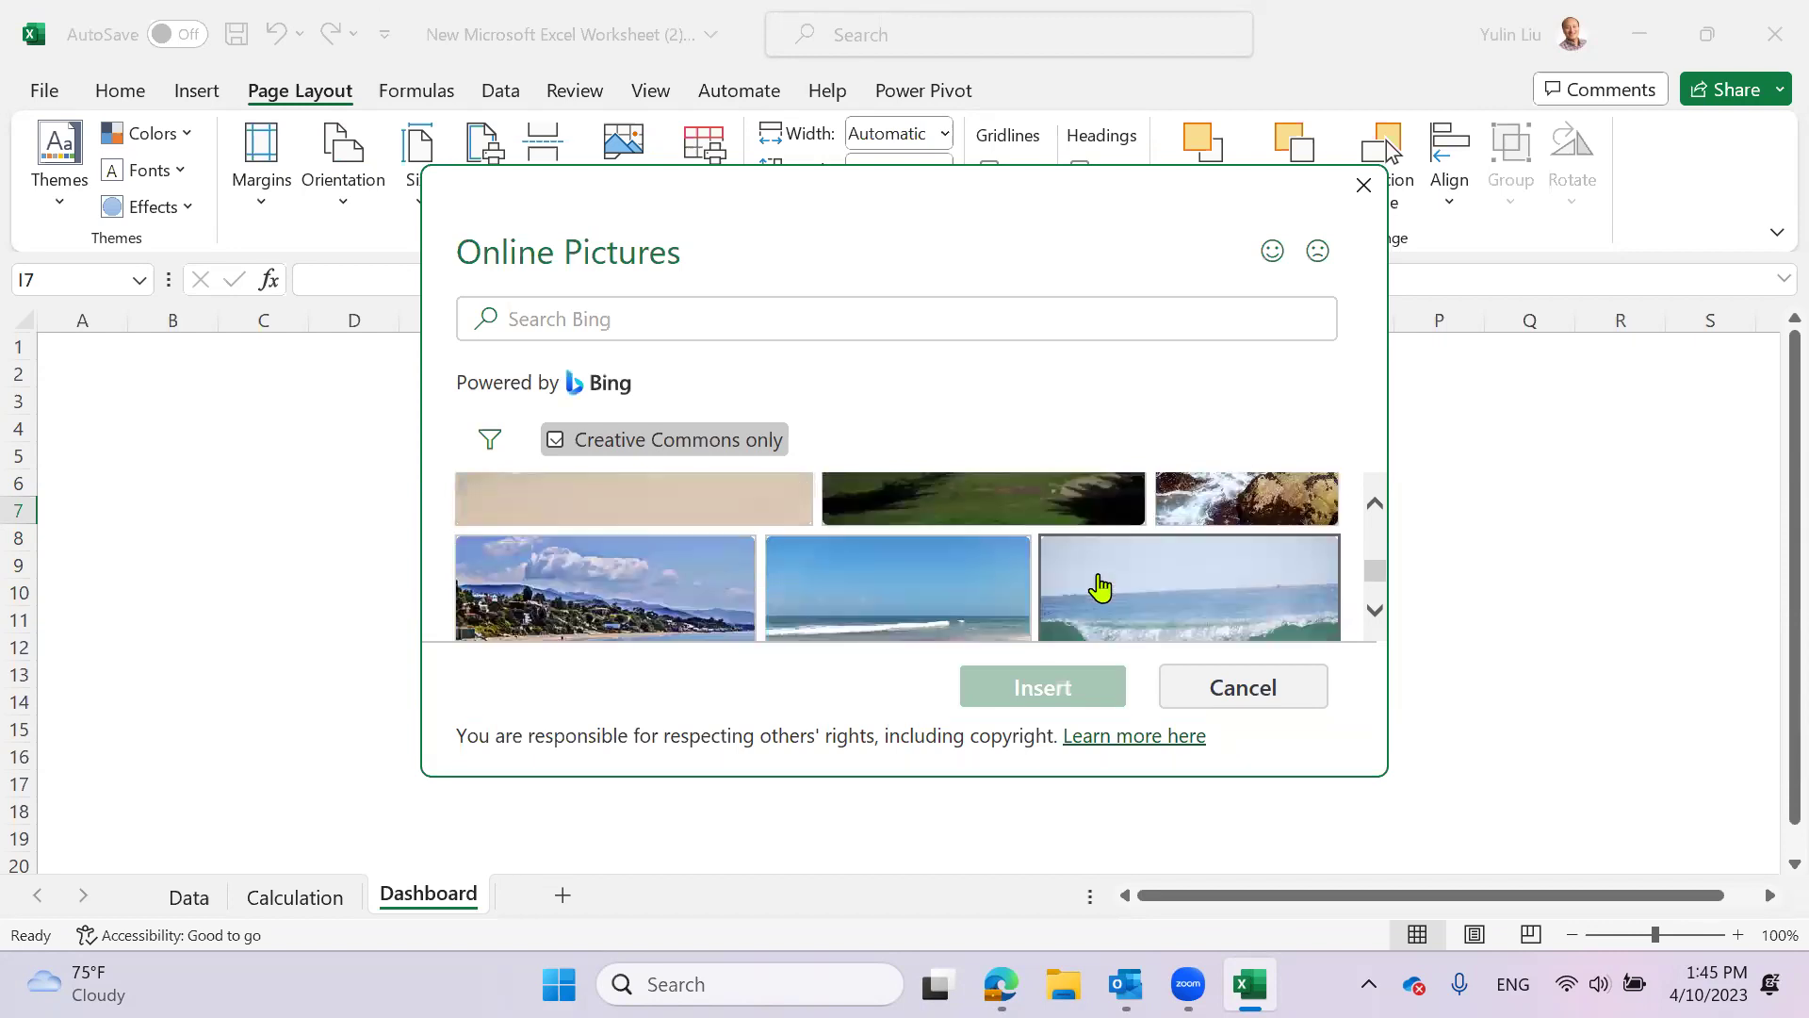
scroll(1098, 577, "up", 2)
scroll(1098, 579, "down", 1)
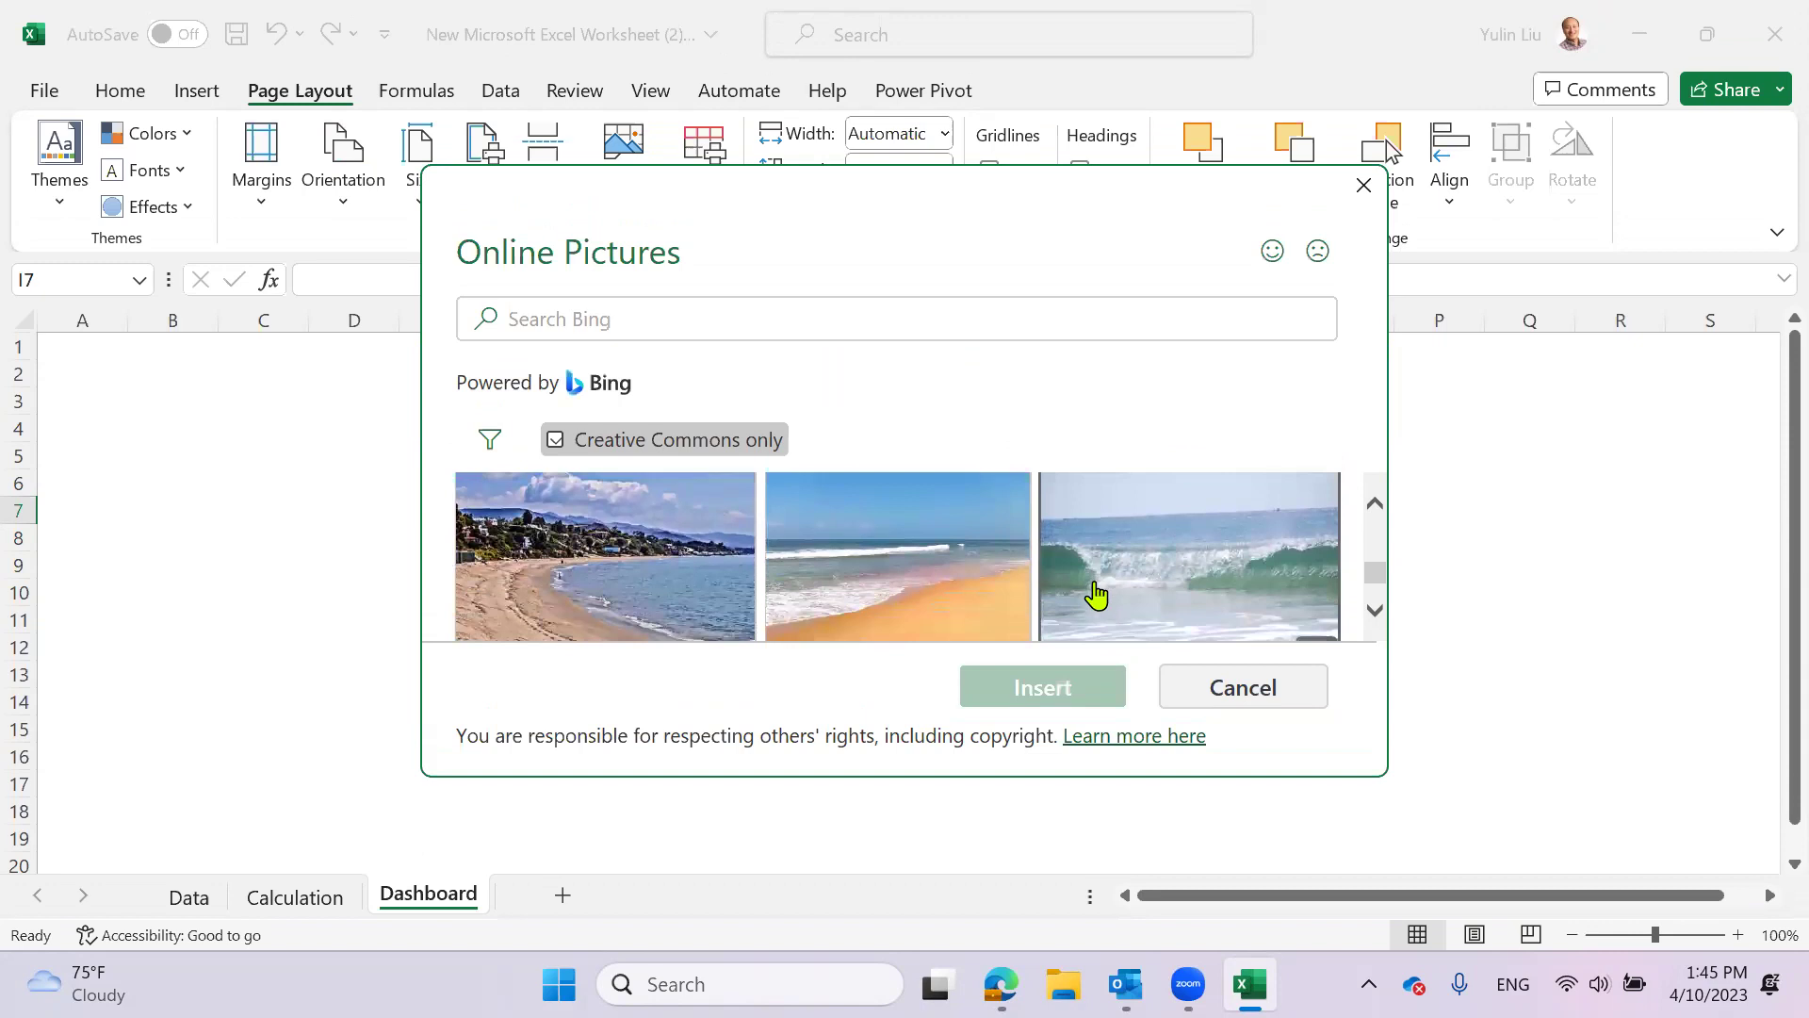
left_click(903, 583)
left_click(1046, 687)
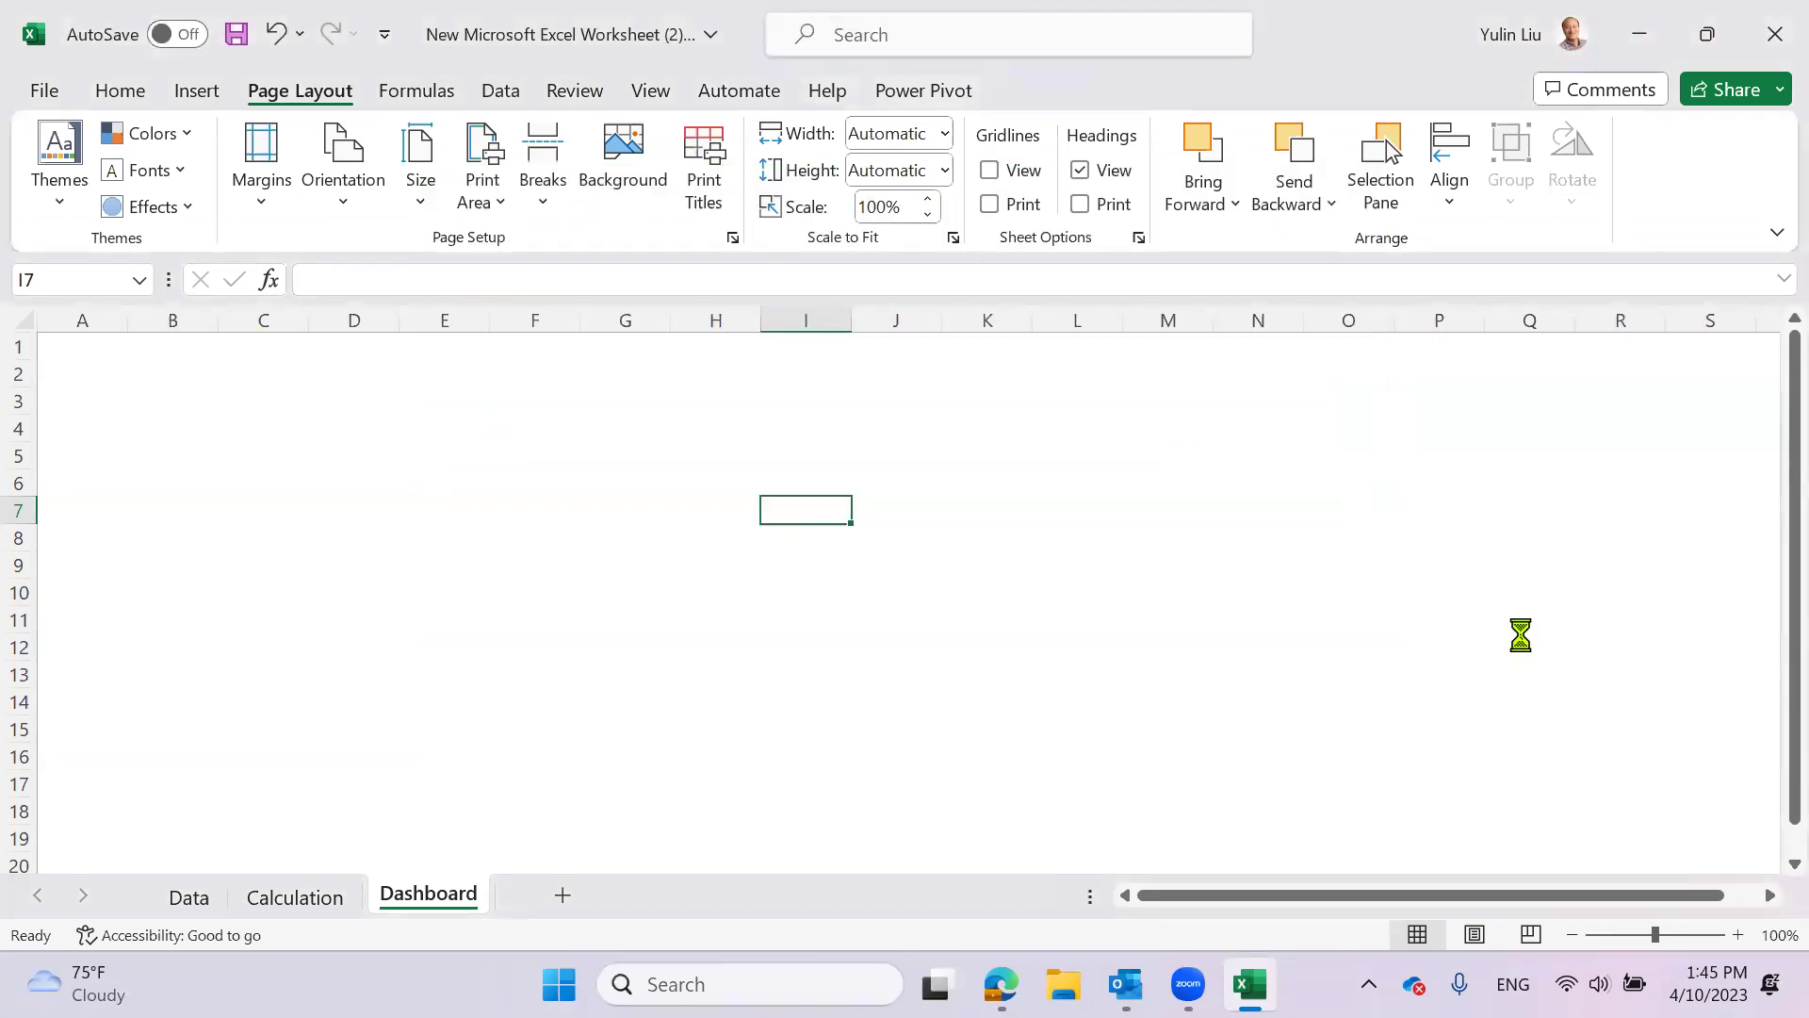
- Examine how the beach background covers the Dashboard sheet at 40% zoom, from the sky down to the sand
scroll(1517, 650, "down", 16)
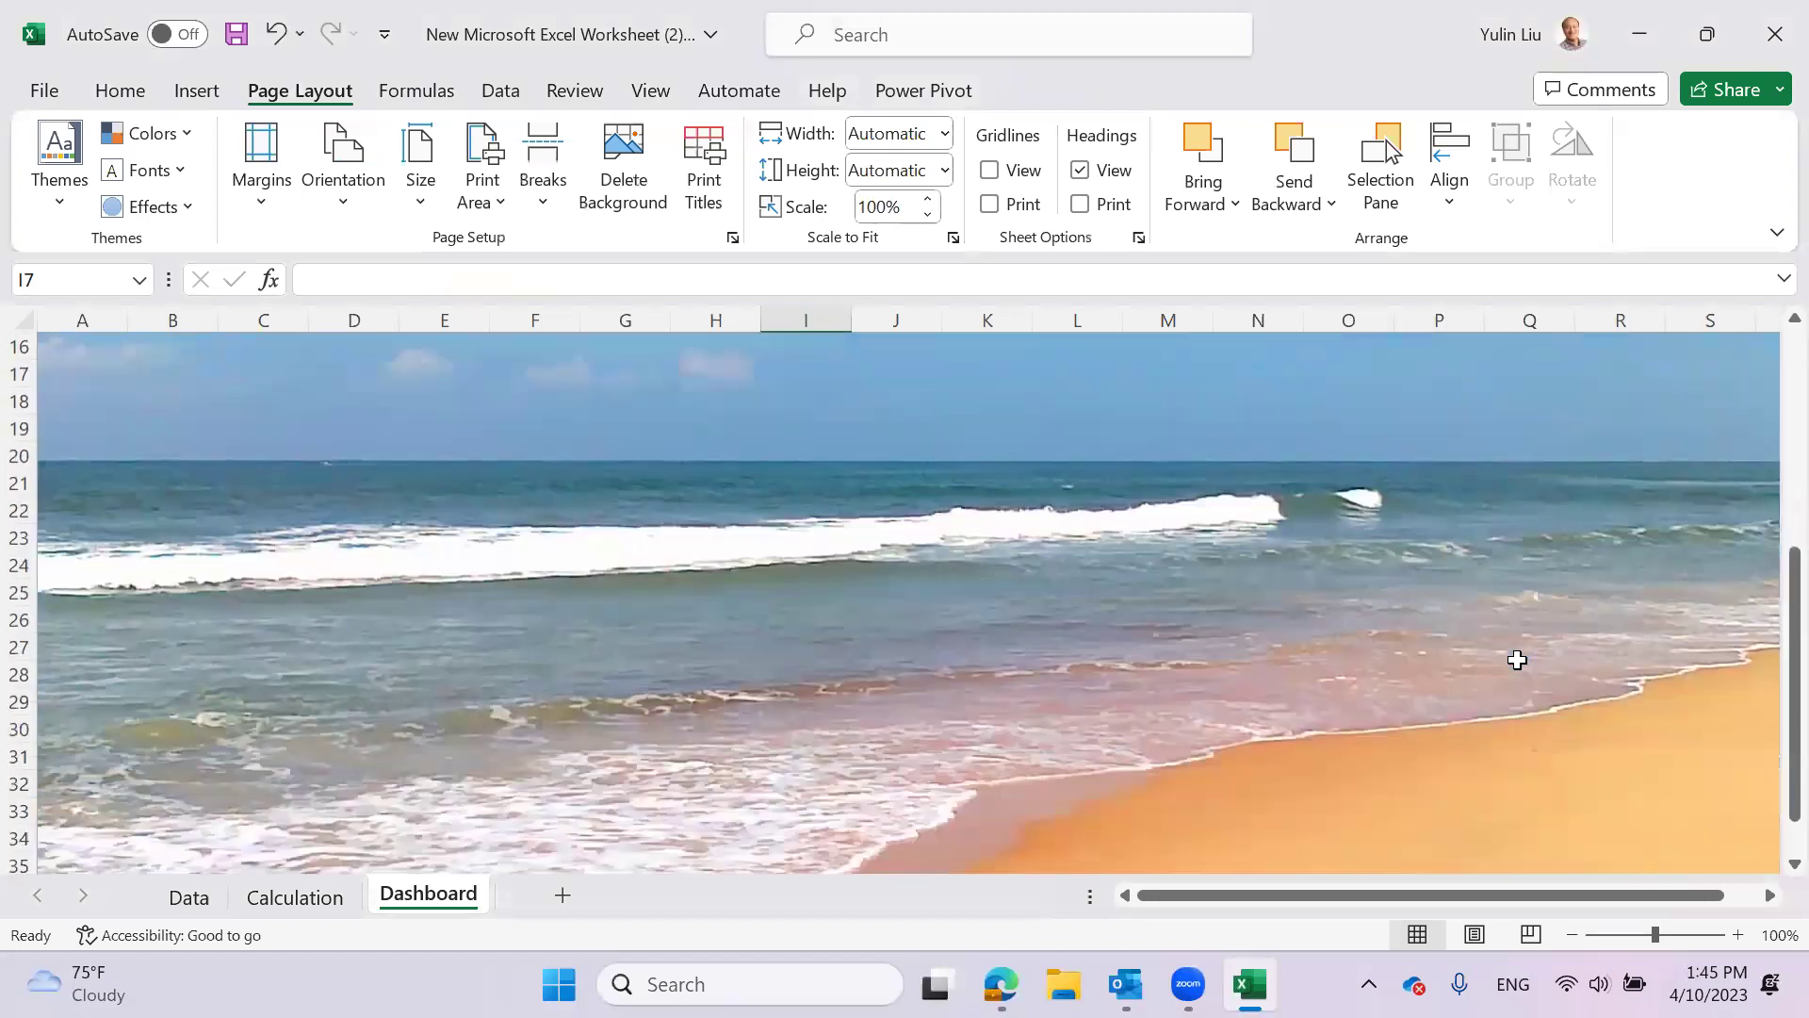
scroll(1515, 654, "up", 7)
left_click(1572, 935)
left_click(1572, 935)
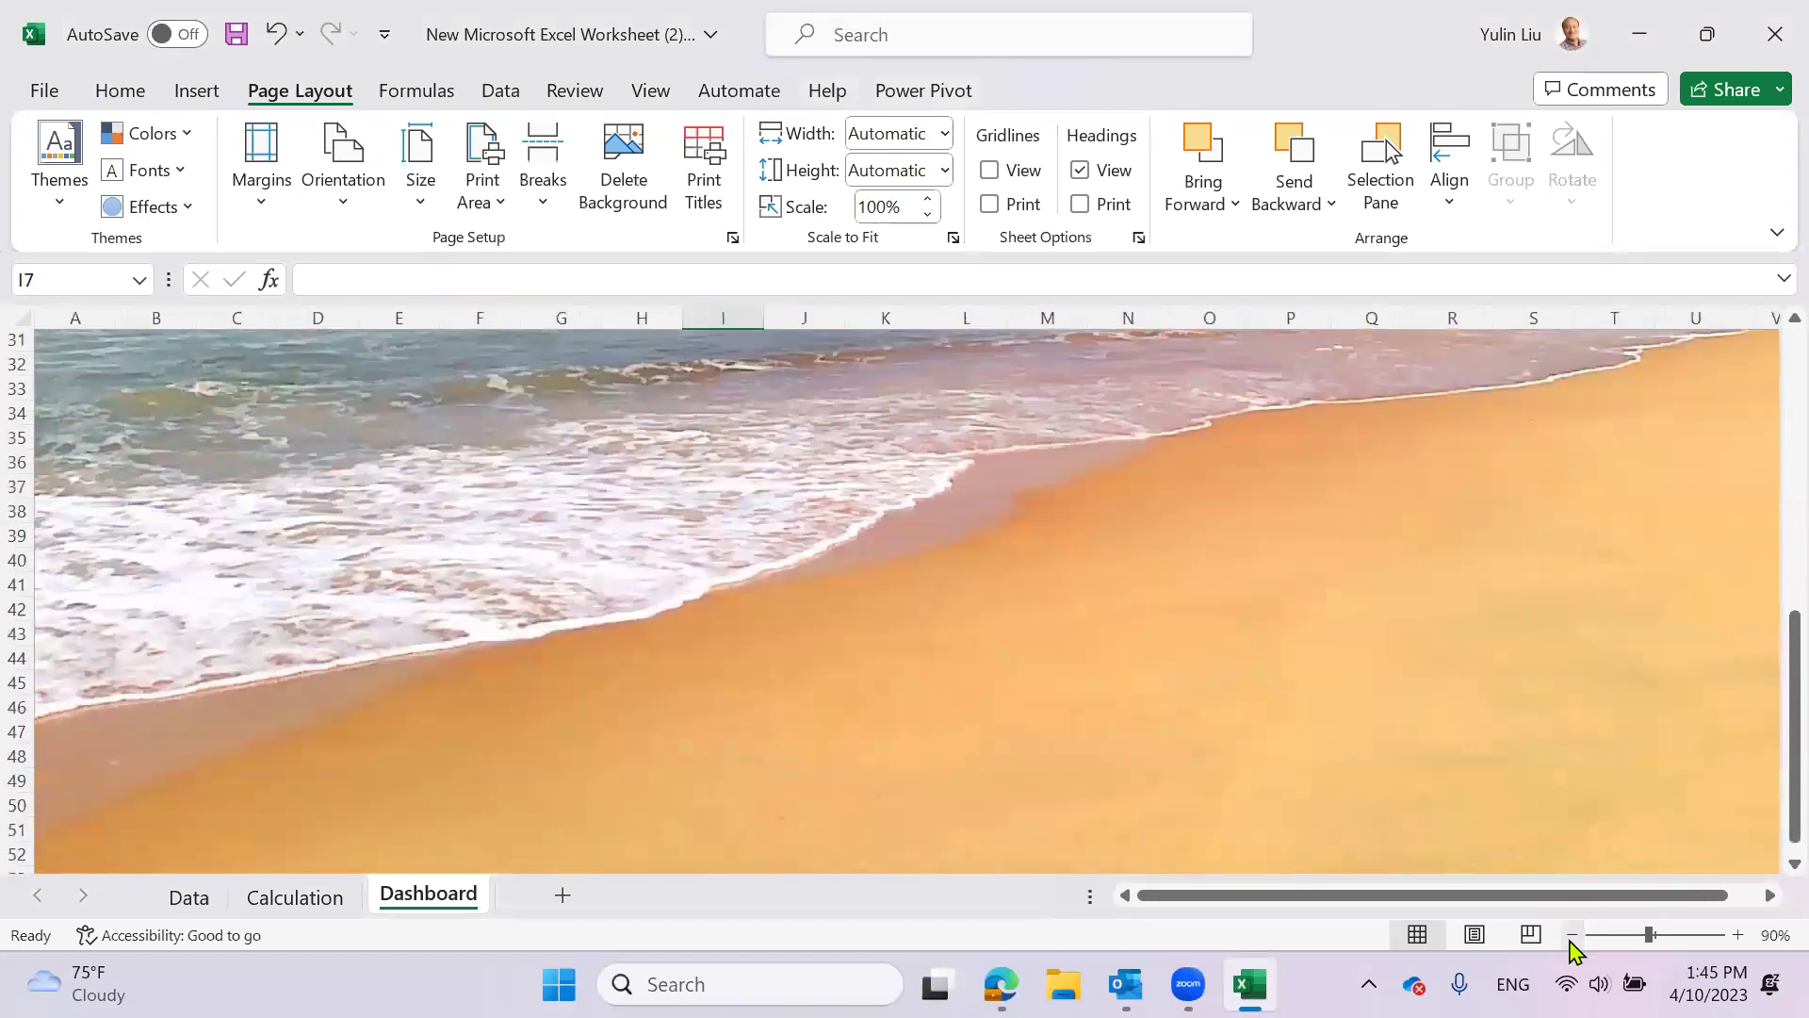
left_click(1571, 935)
left_click(1572, 935)
left_click(1571, 938)
left_click(1571, 938)
scroll(1426, 647, "up", 20)
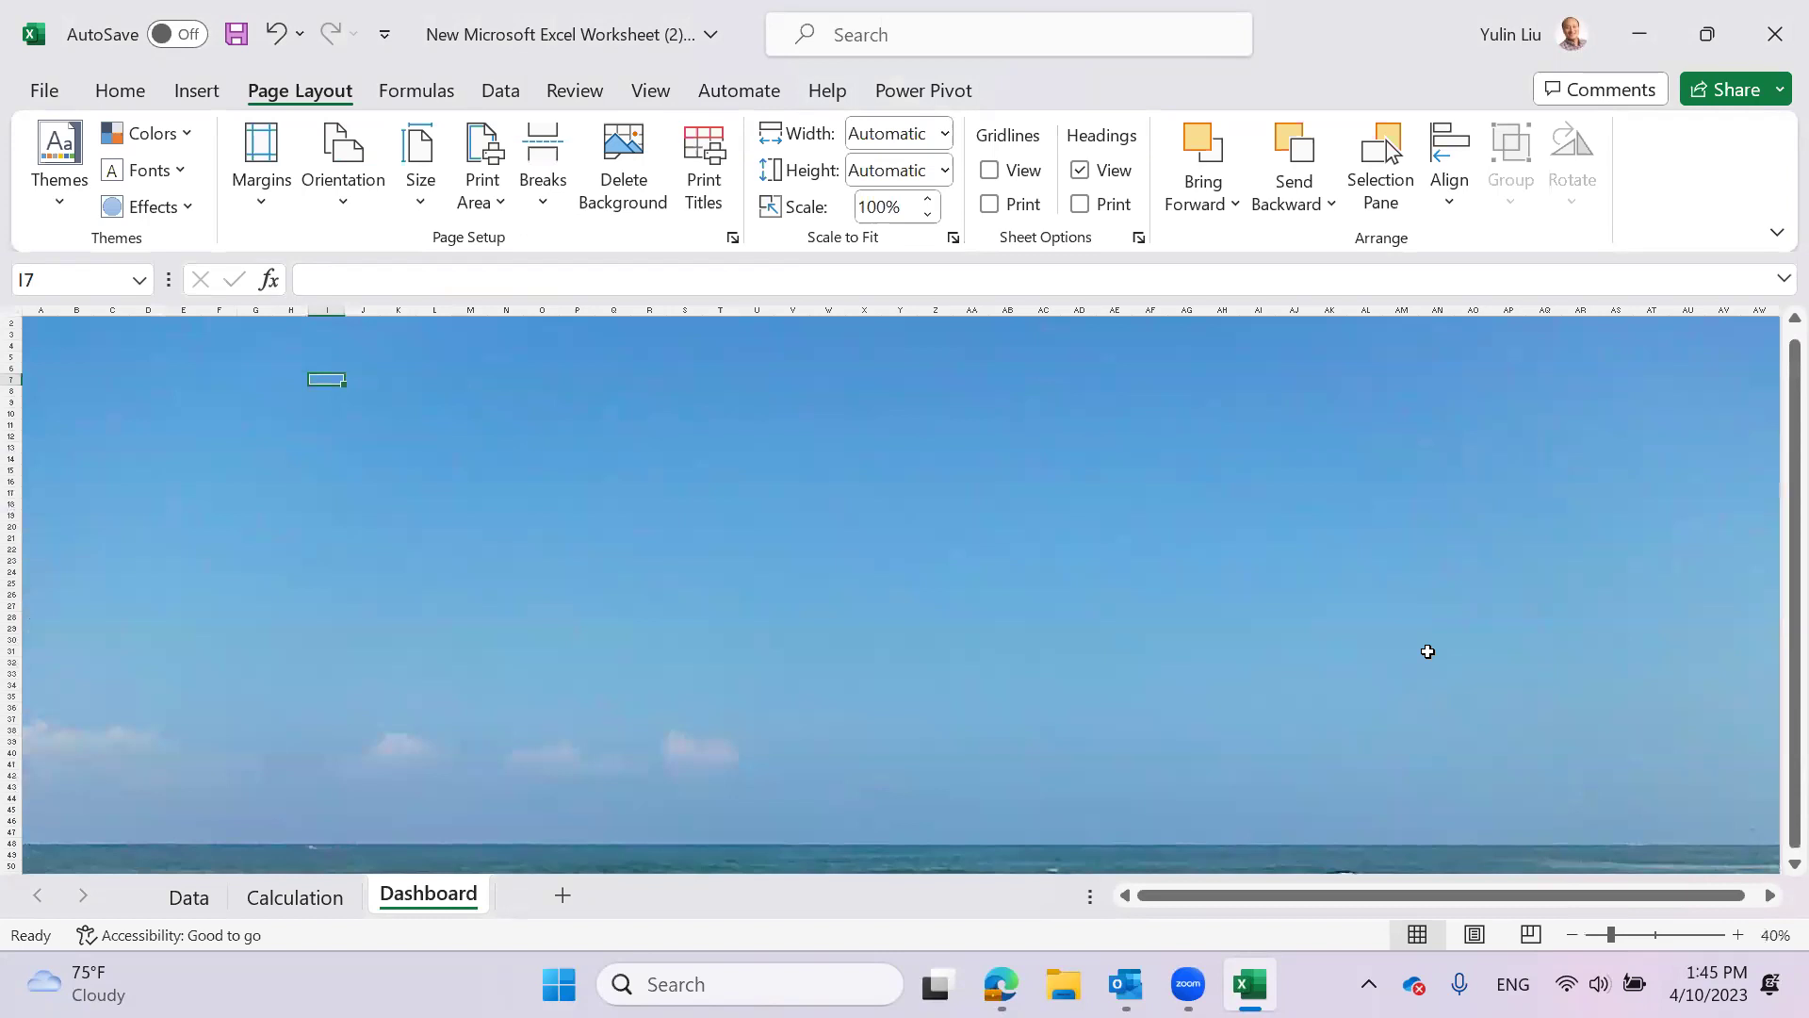
scroll(1427, 652, "down", 12)
scroll(1427, 659, "down", 3)
scroll(1427, 662, "up", 2)
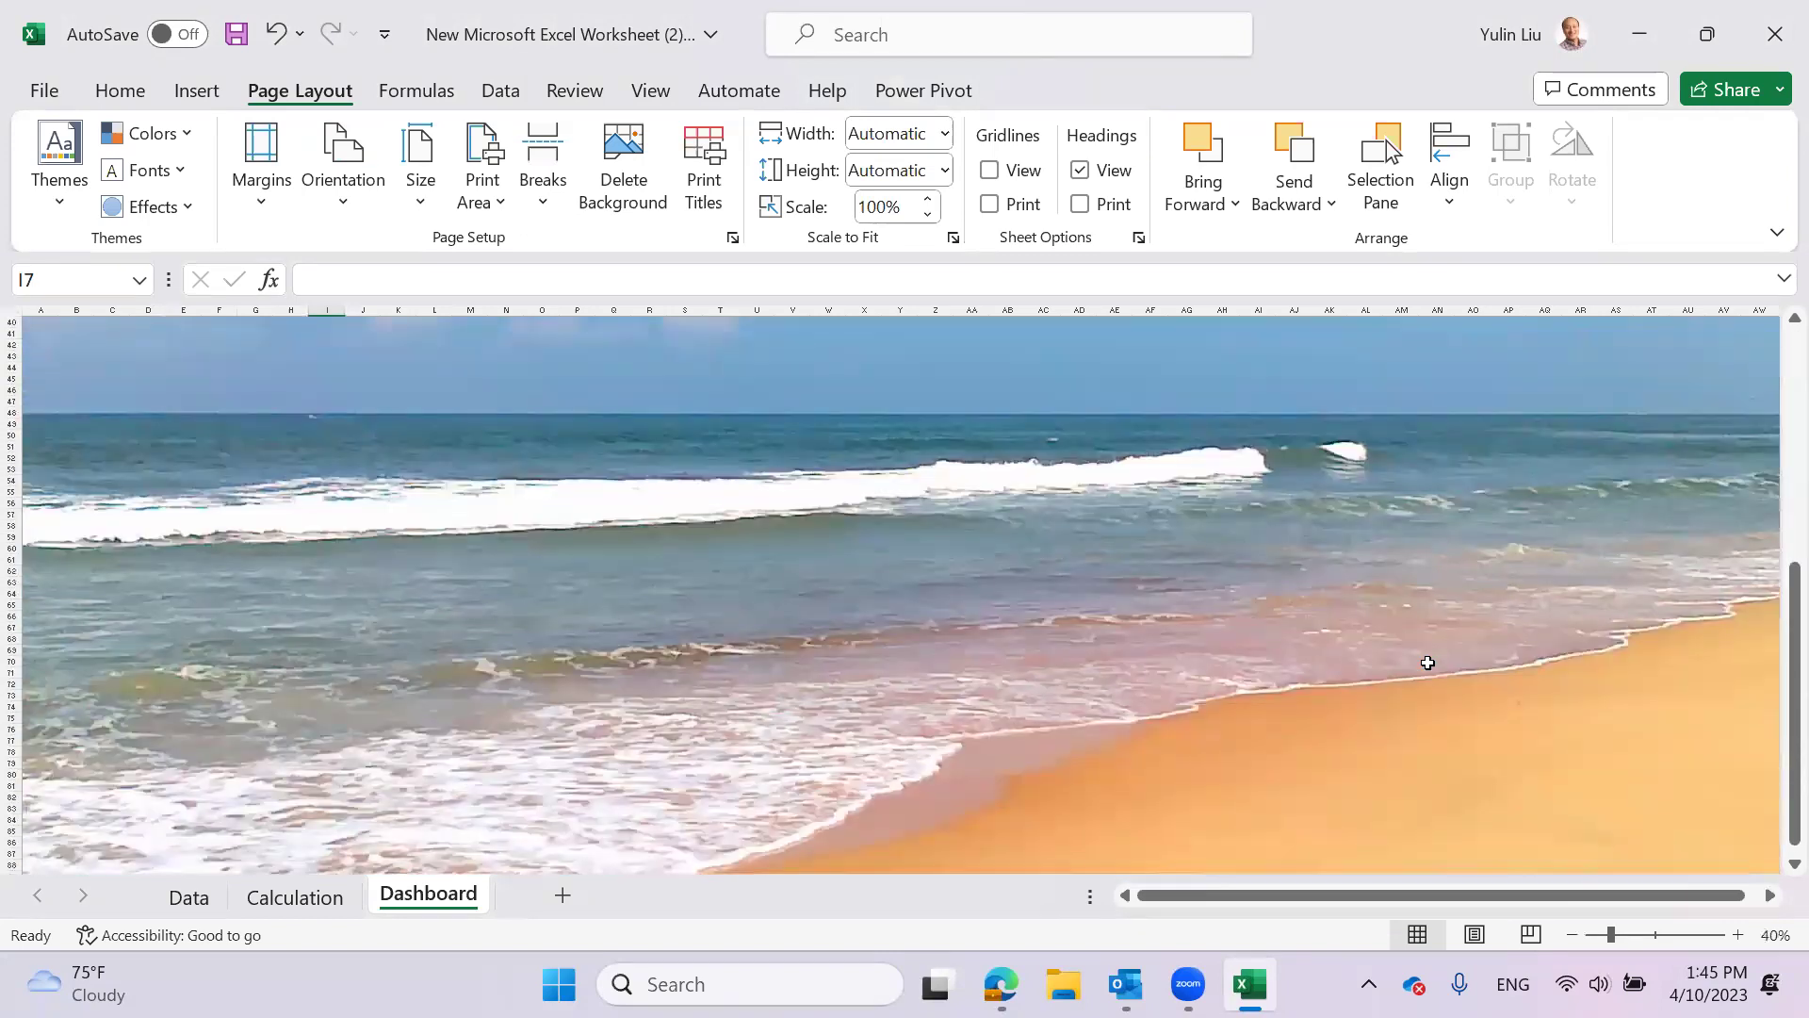
- Replace the beach background with the close-up picture of red and yellow balloons from Bing's Balloons category
left_click(619, 188)
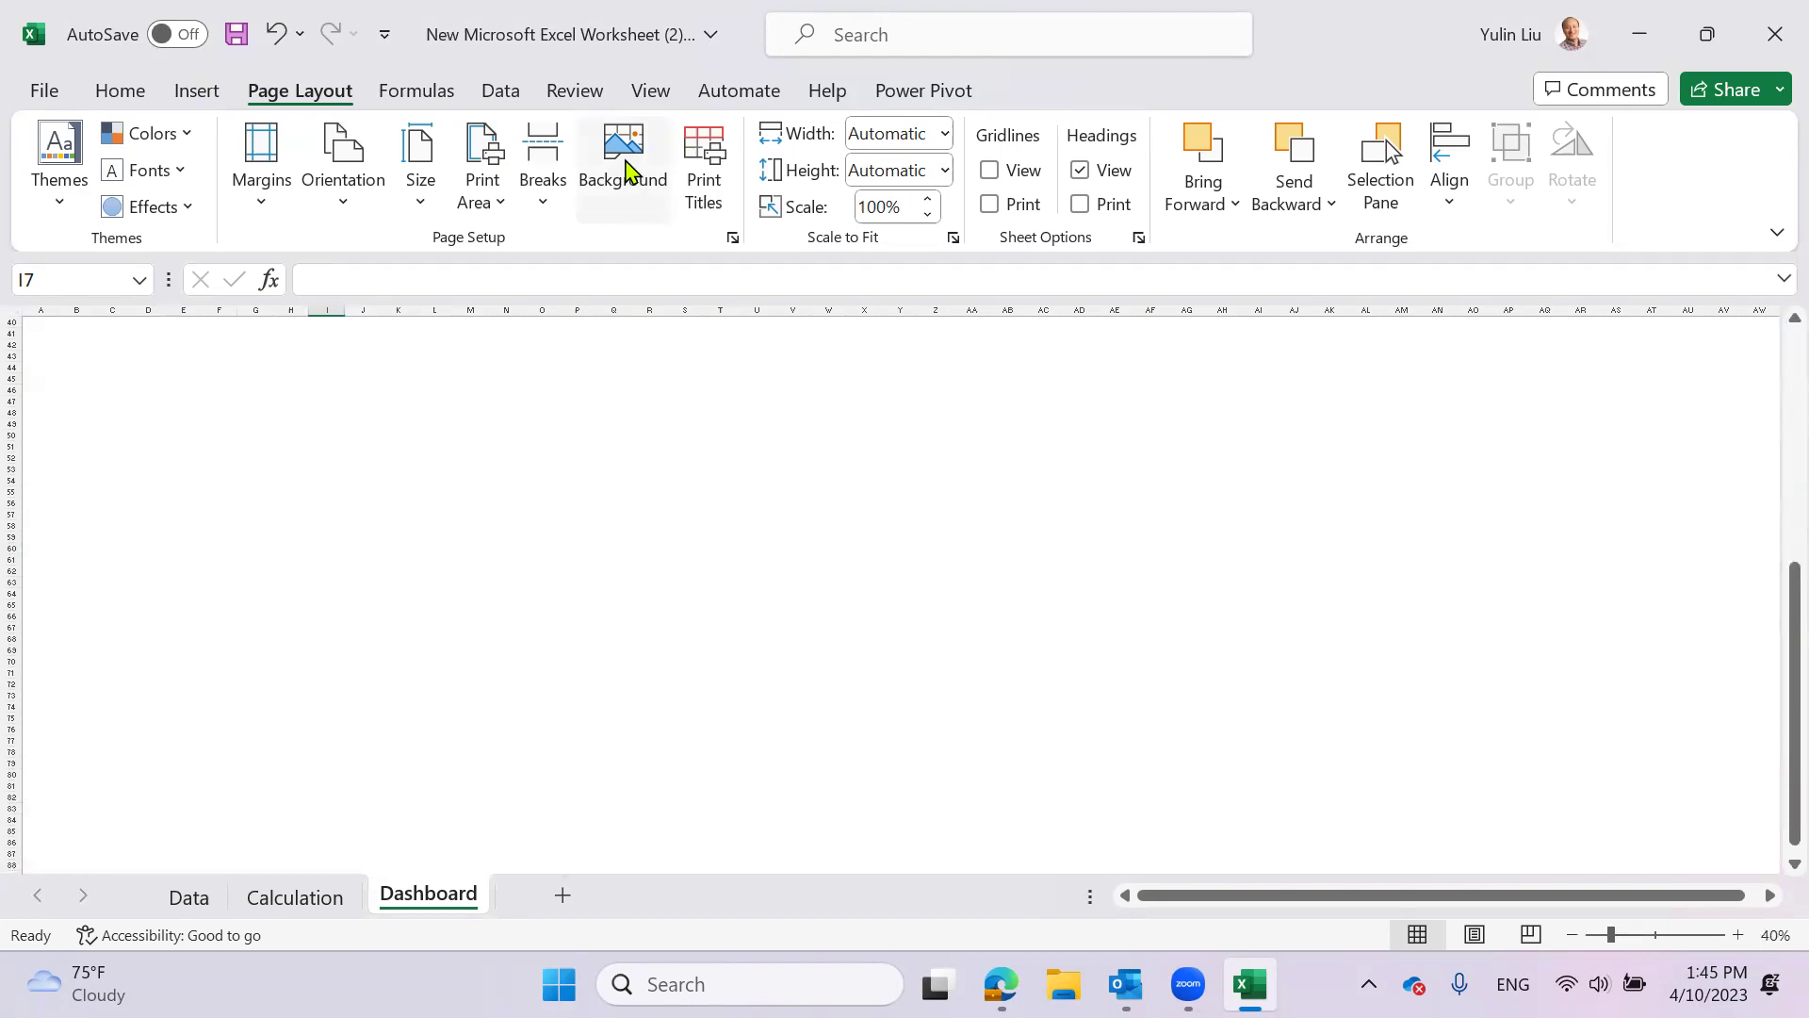
left_click(629, 171)
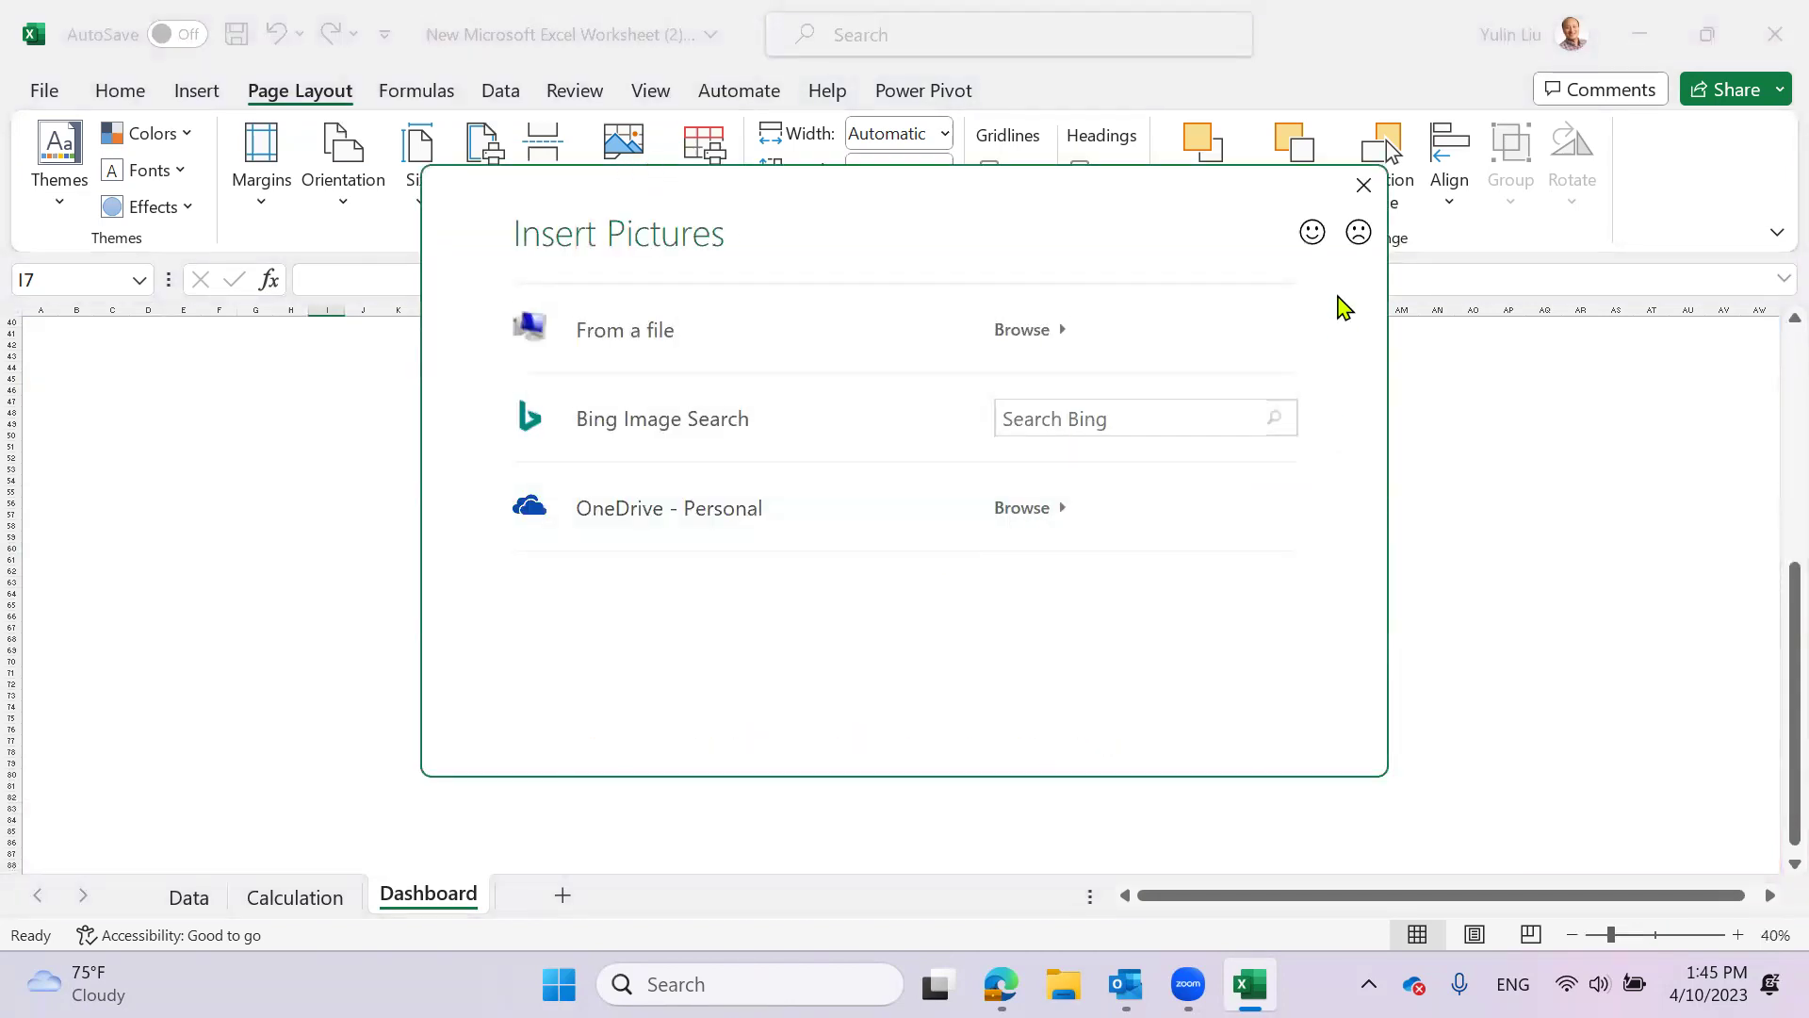
left_click(1039, 433)
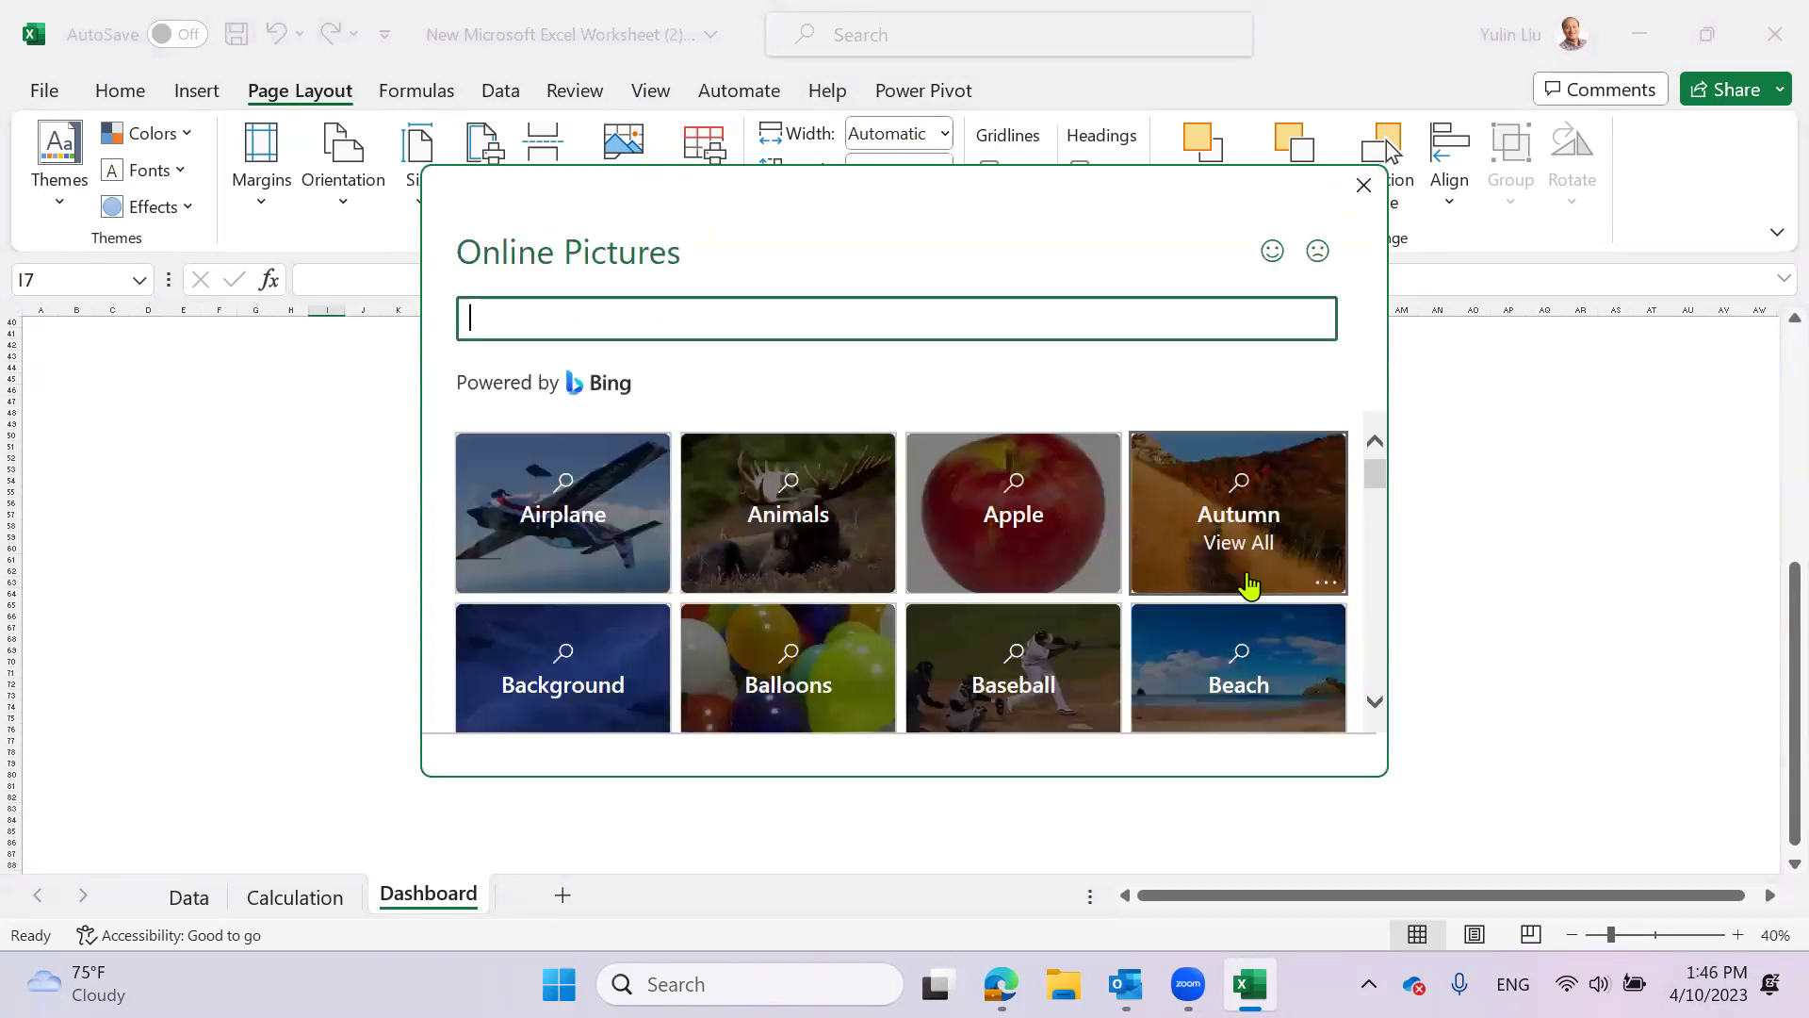
scroll(1143, 647, "down", 1)
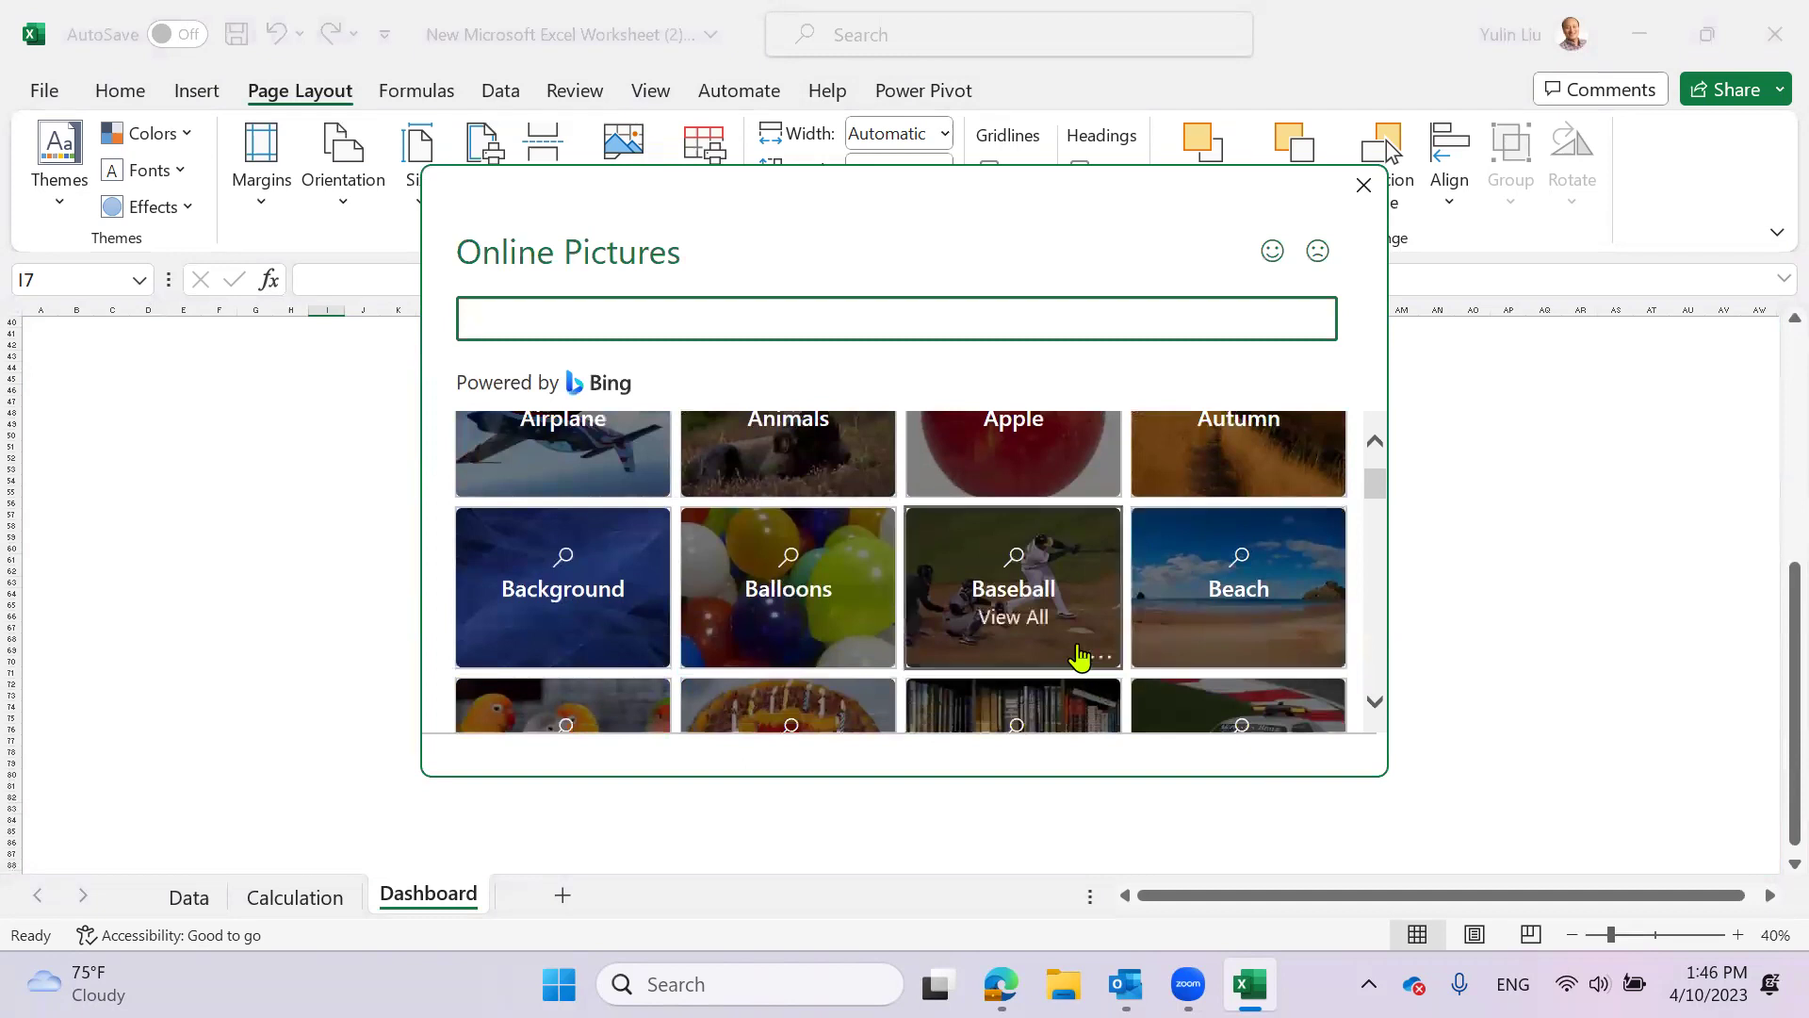
left_click(792, 608)
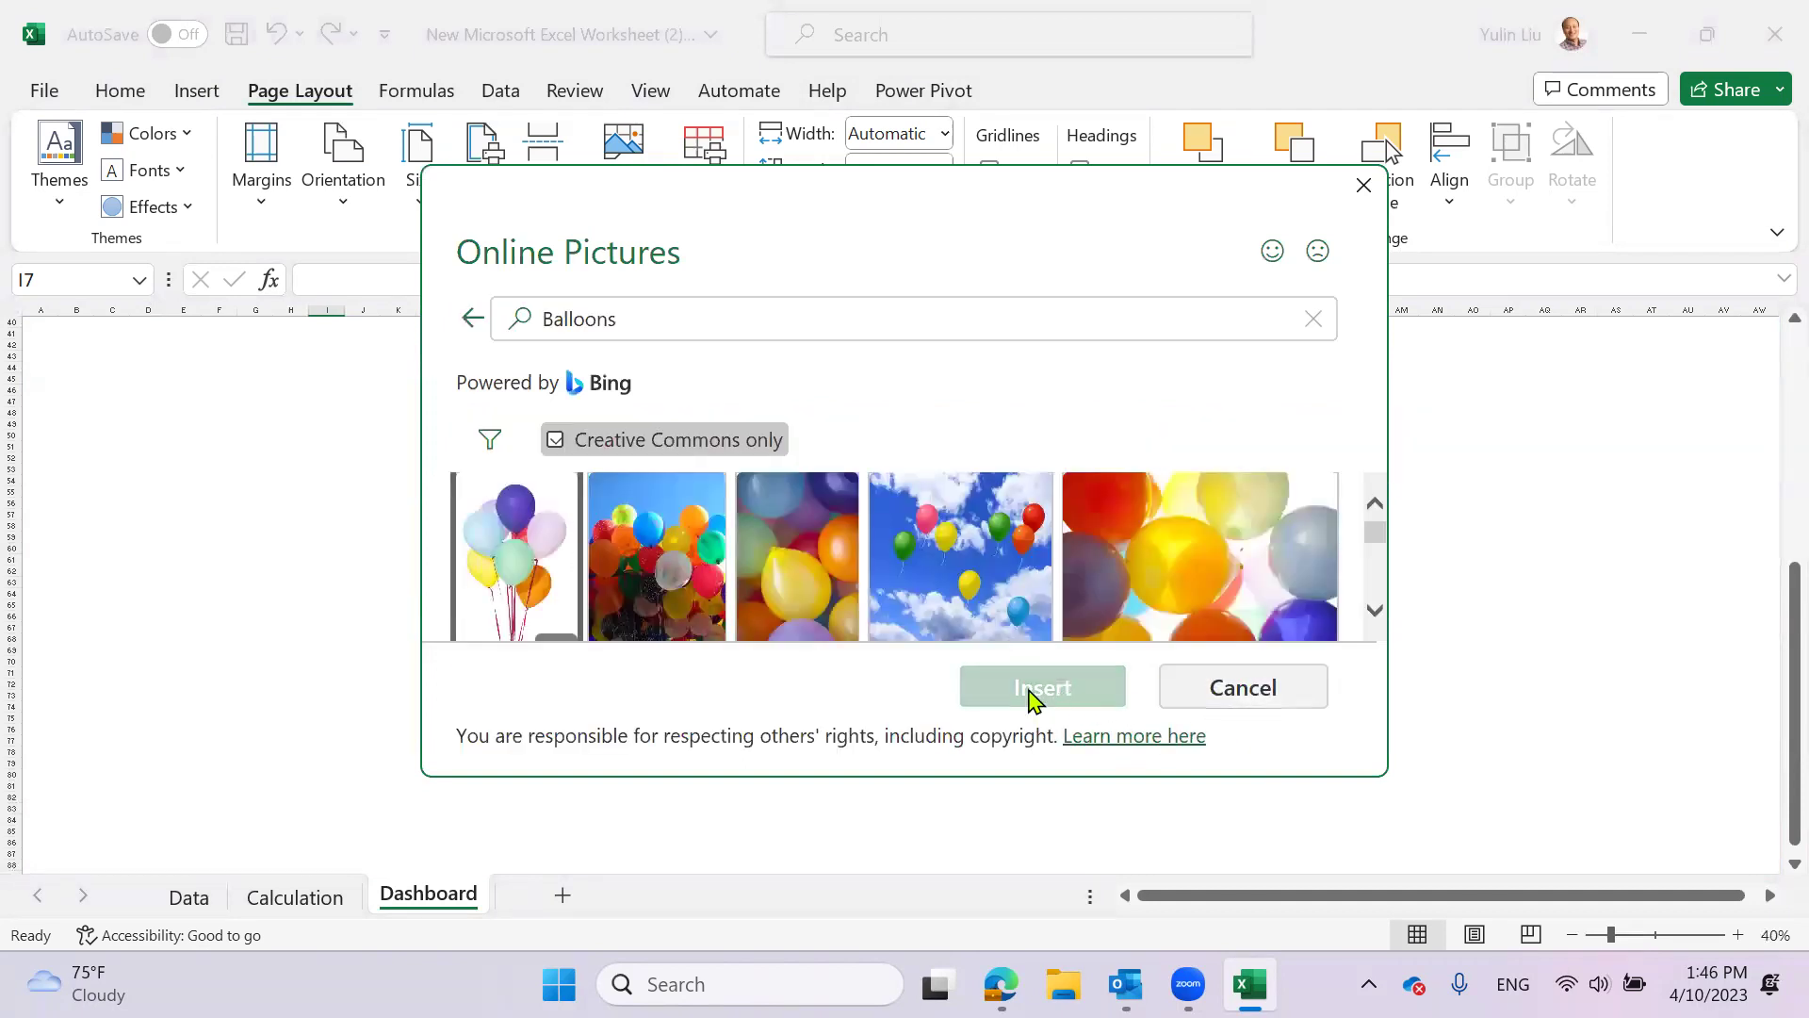
left_click(996, 565)
left_click(1083, 697)
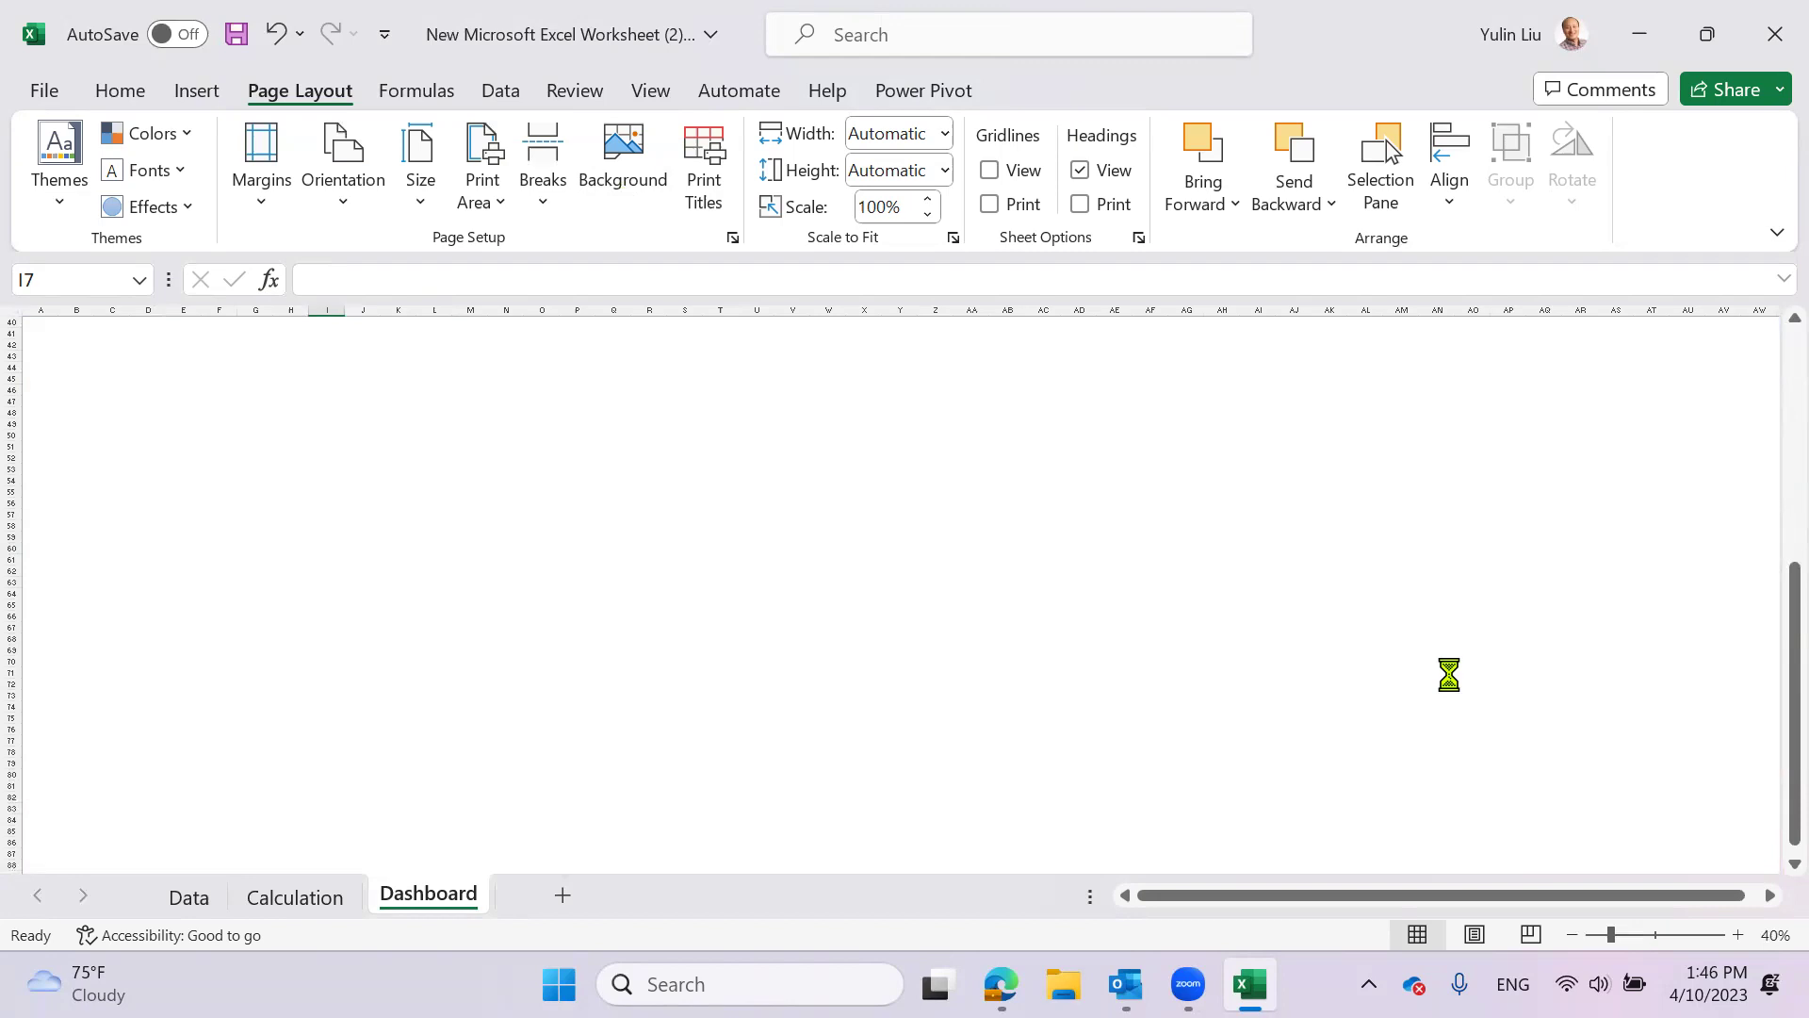
- Check the balloon background at different zoom levels and set the Dashboard sheet's zoom to 83%
scroll(1319, 664, "down", 3)
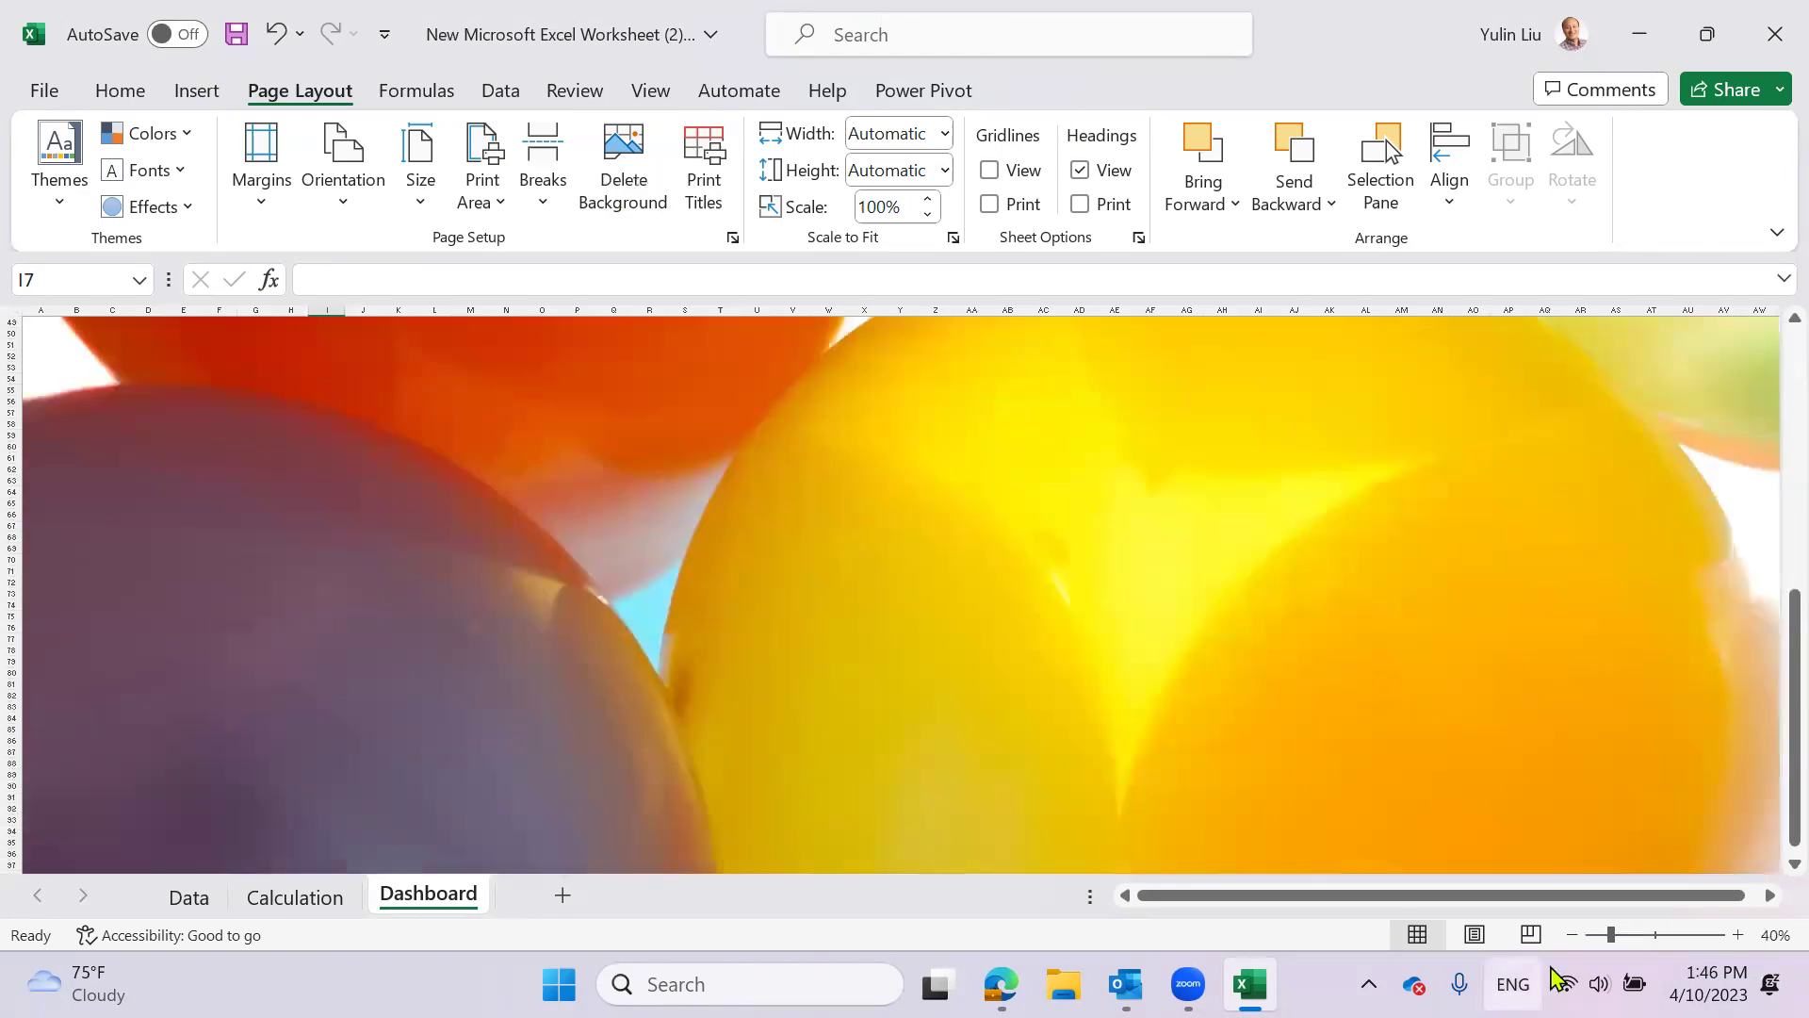
left_click(1569, 936)
left_click(1569, 936)
left_click(1569, 936)
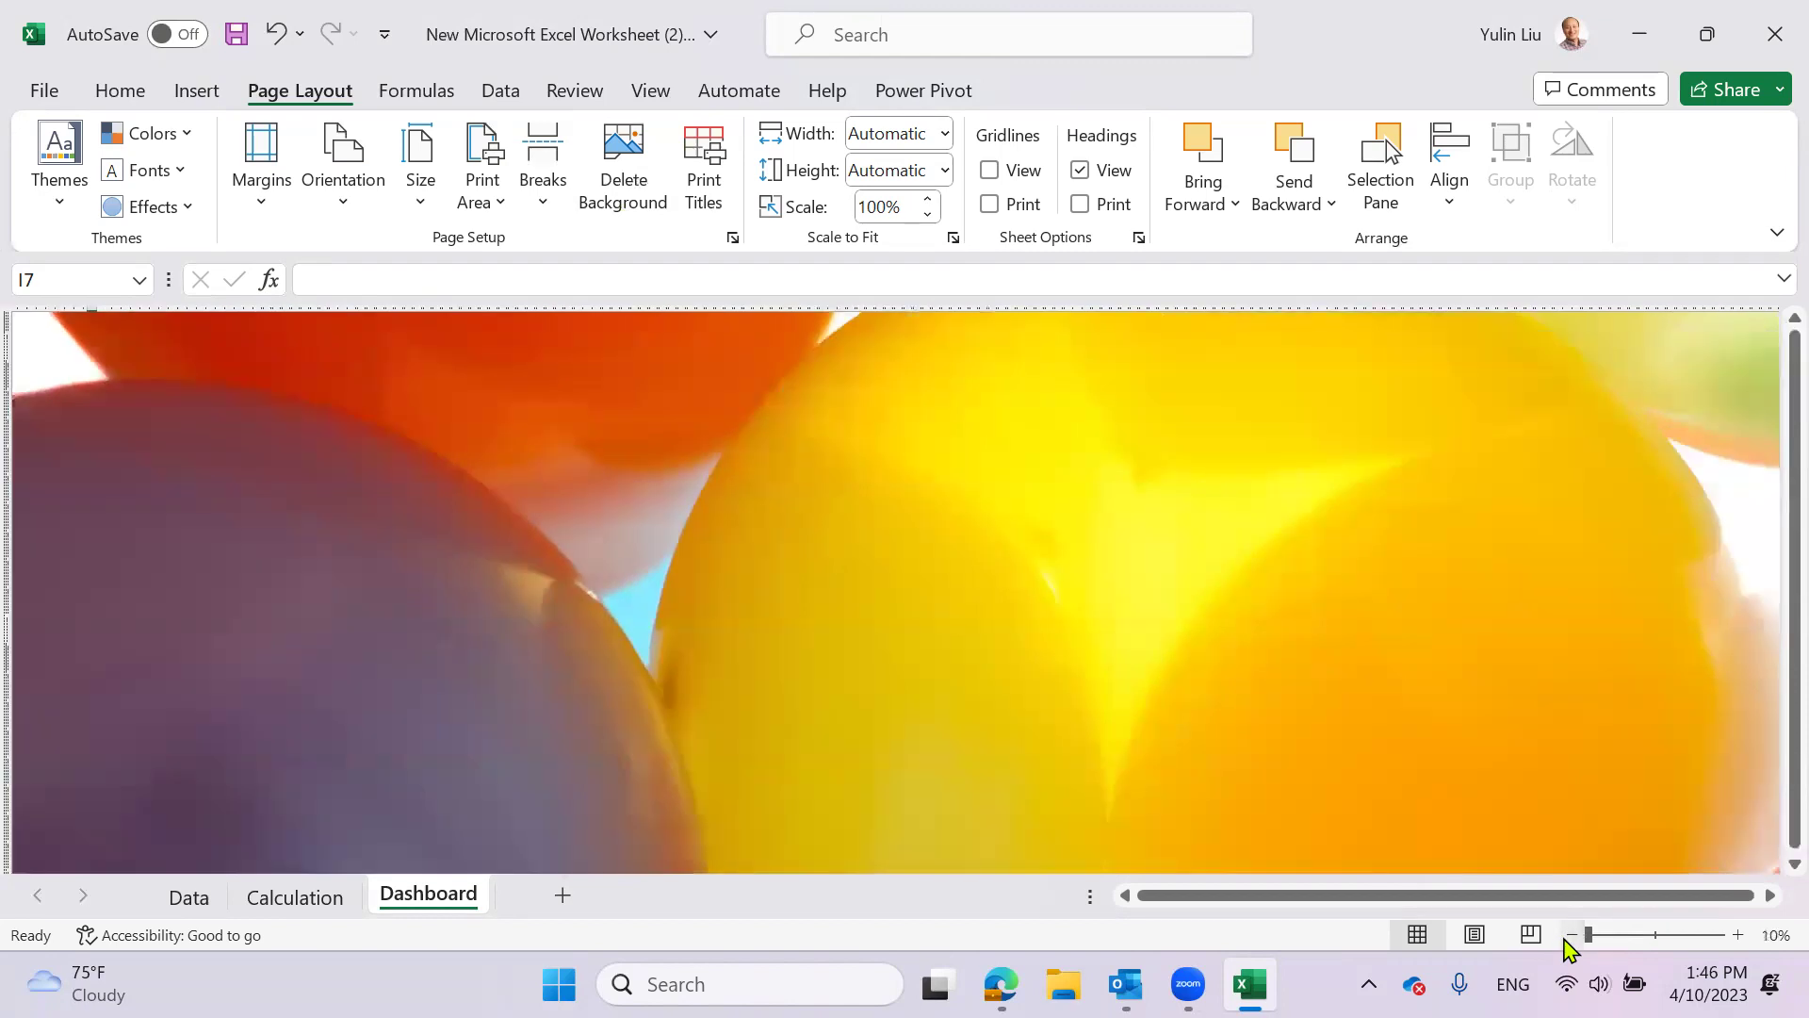
left_click(1623, 936)
left_click(1138, 590)
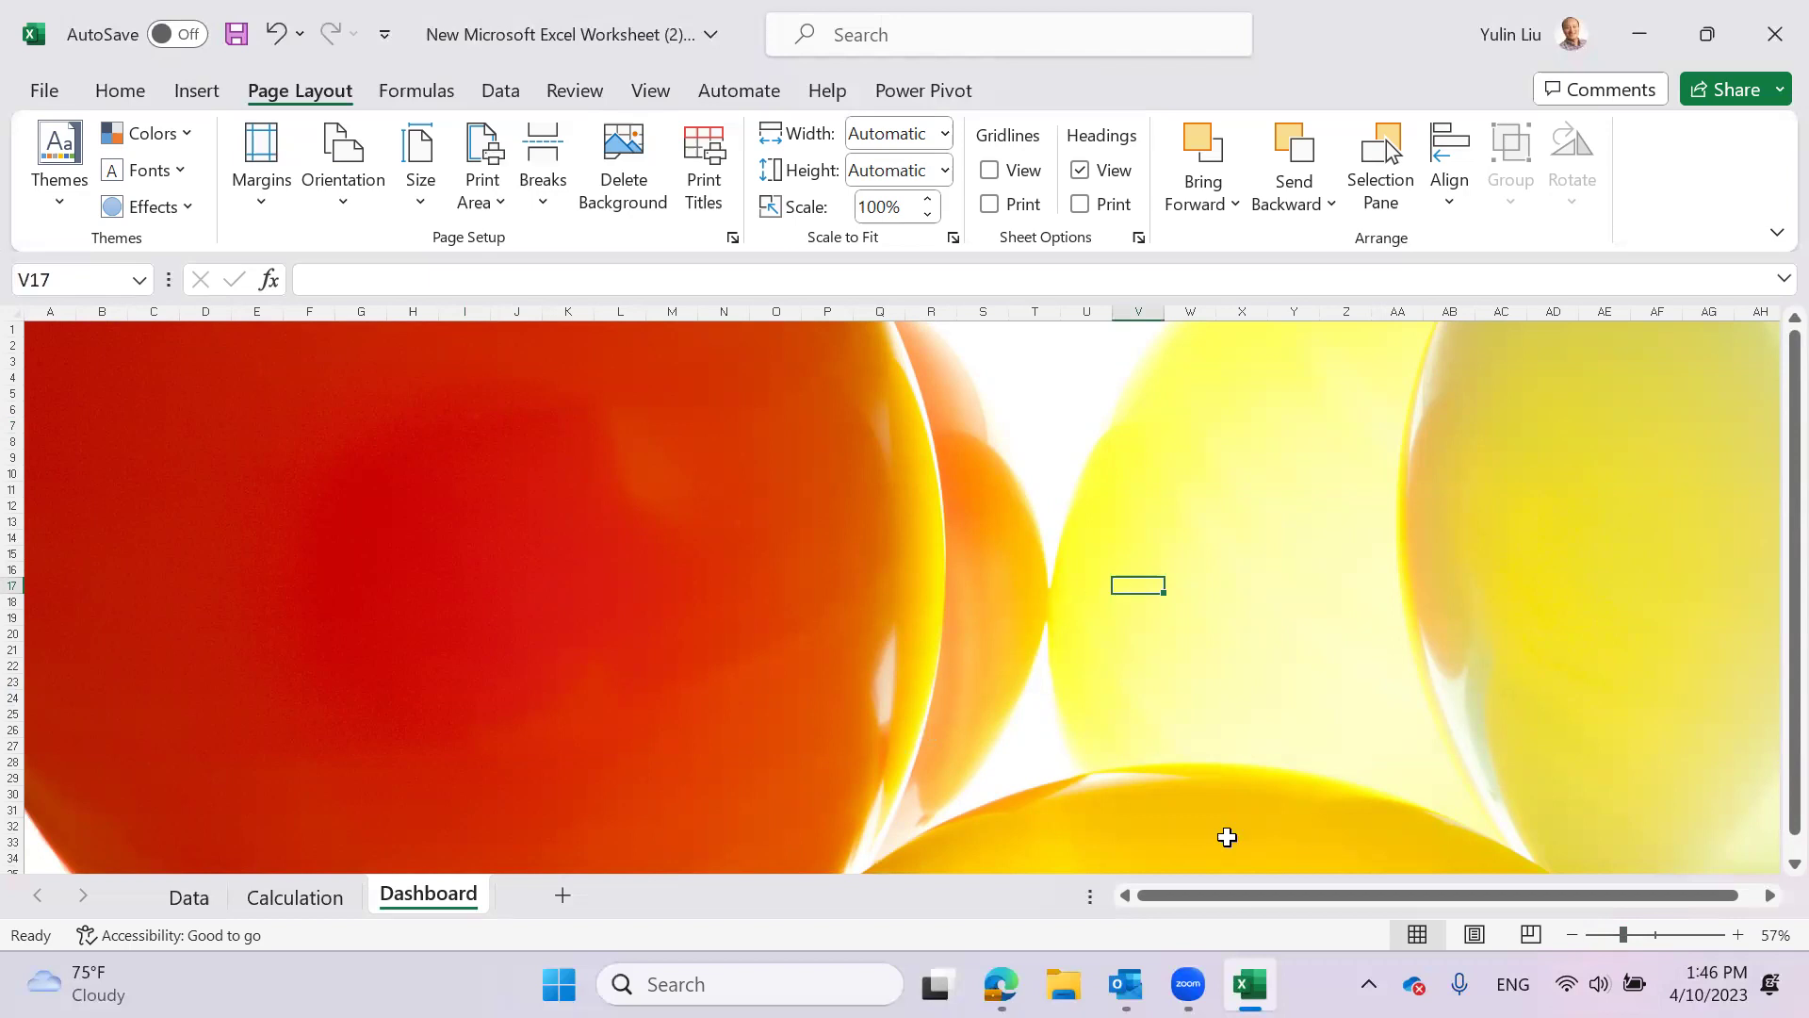
left_click_drag(1260, 900, 1291, 897)
left_click_drag(1613, 933, 1643, 933)
left_click_drag(1442, 906, 1277, 896)
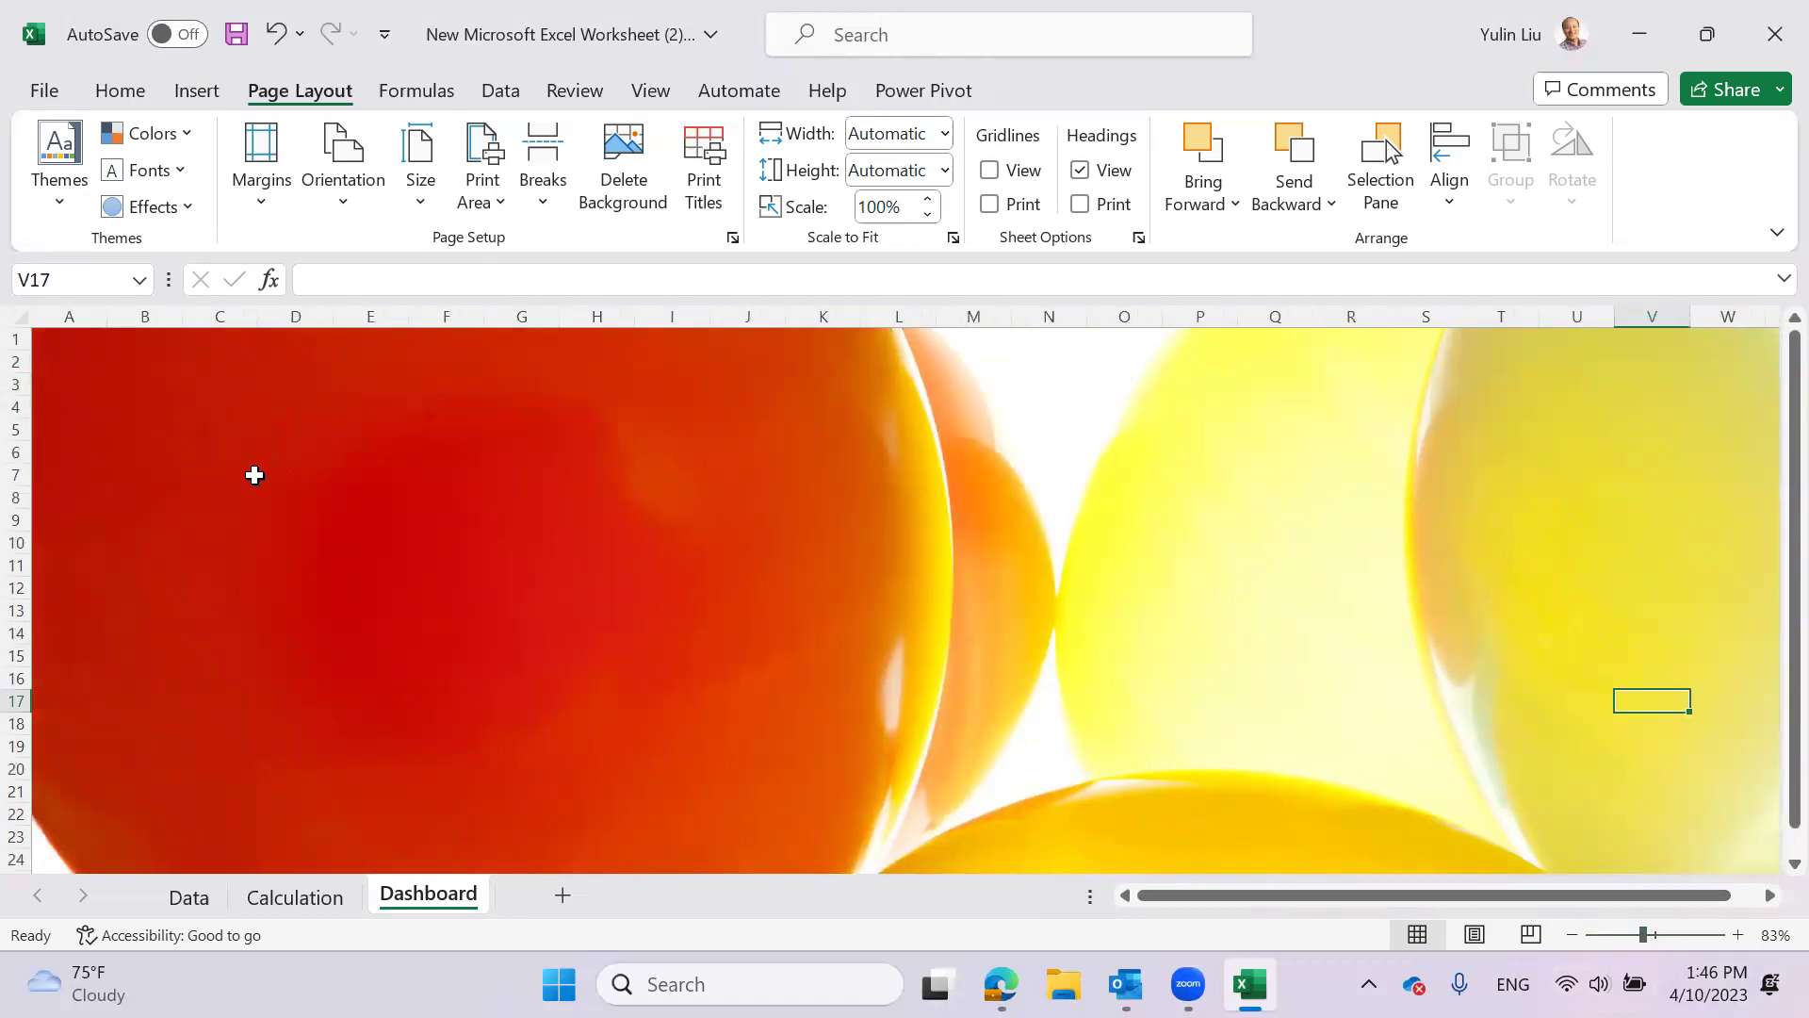
- Hide columns H to M on the Dashboard sheet
left_click_drag(597, 314, 944, 360)
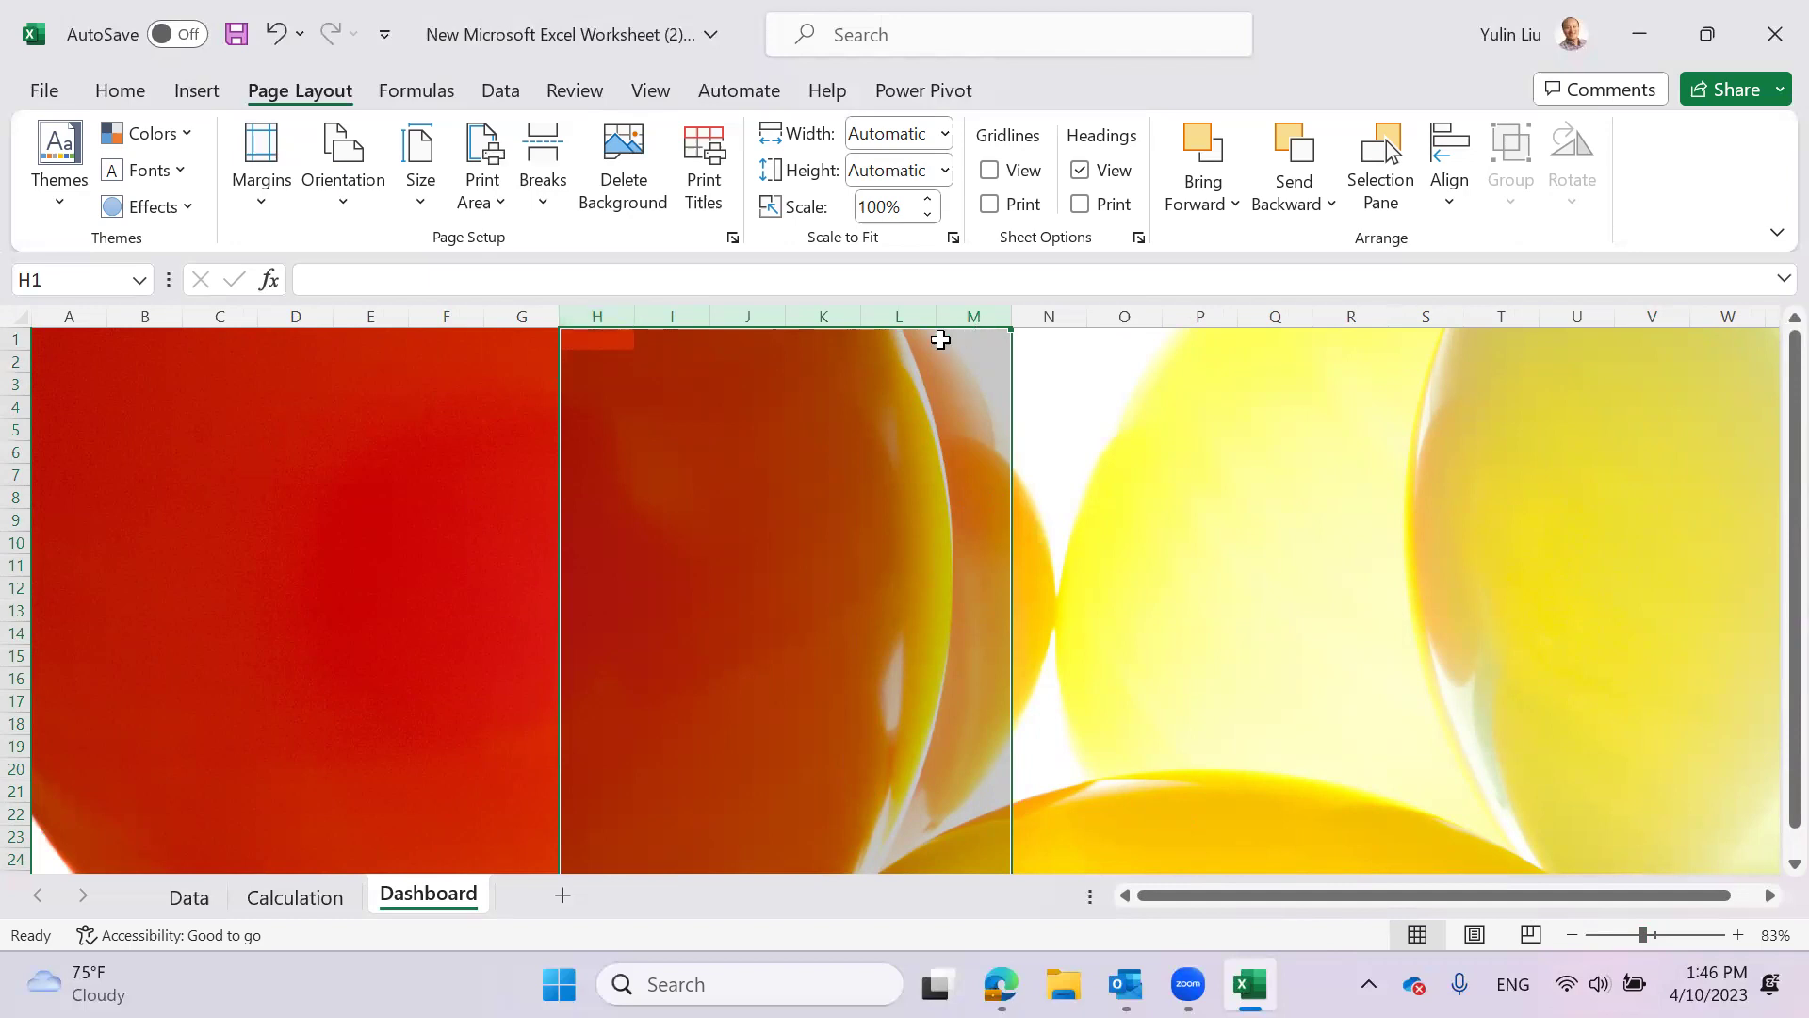
left_click(1046, 446)
left_click_drag(622, 315, 986, 316)
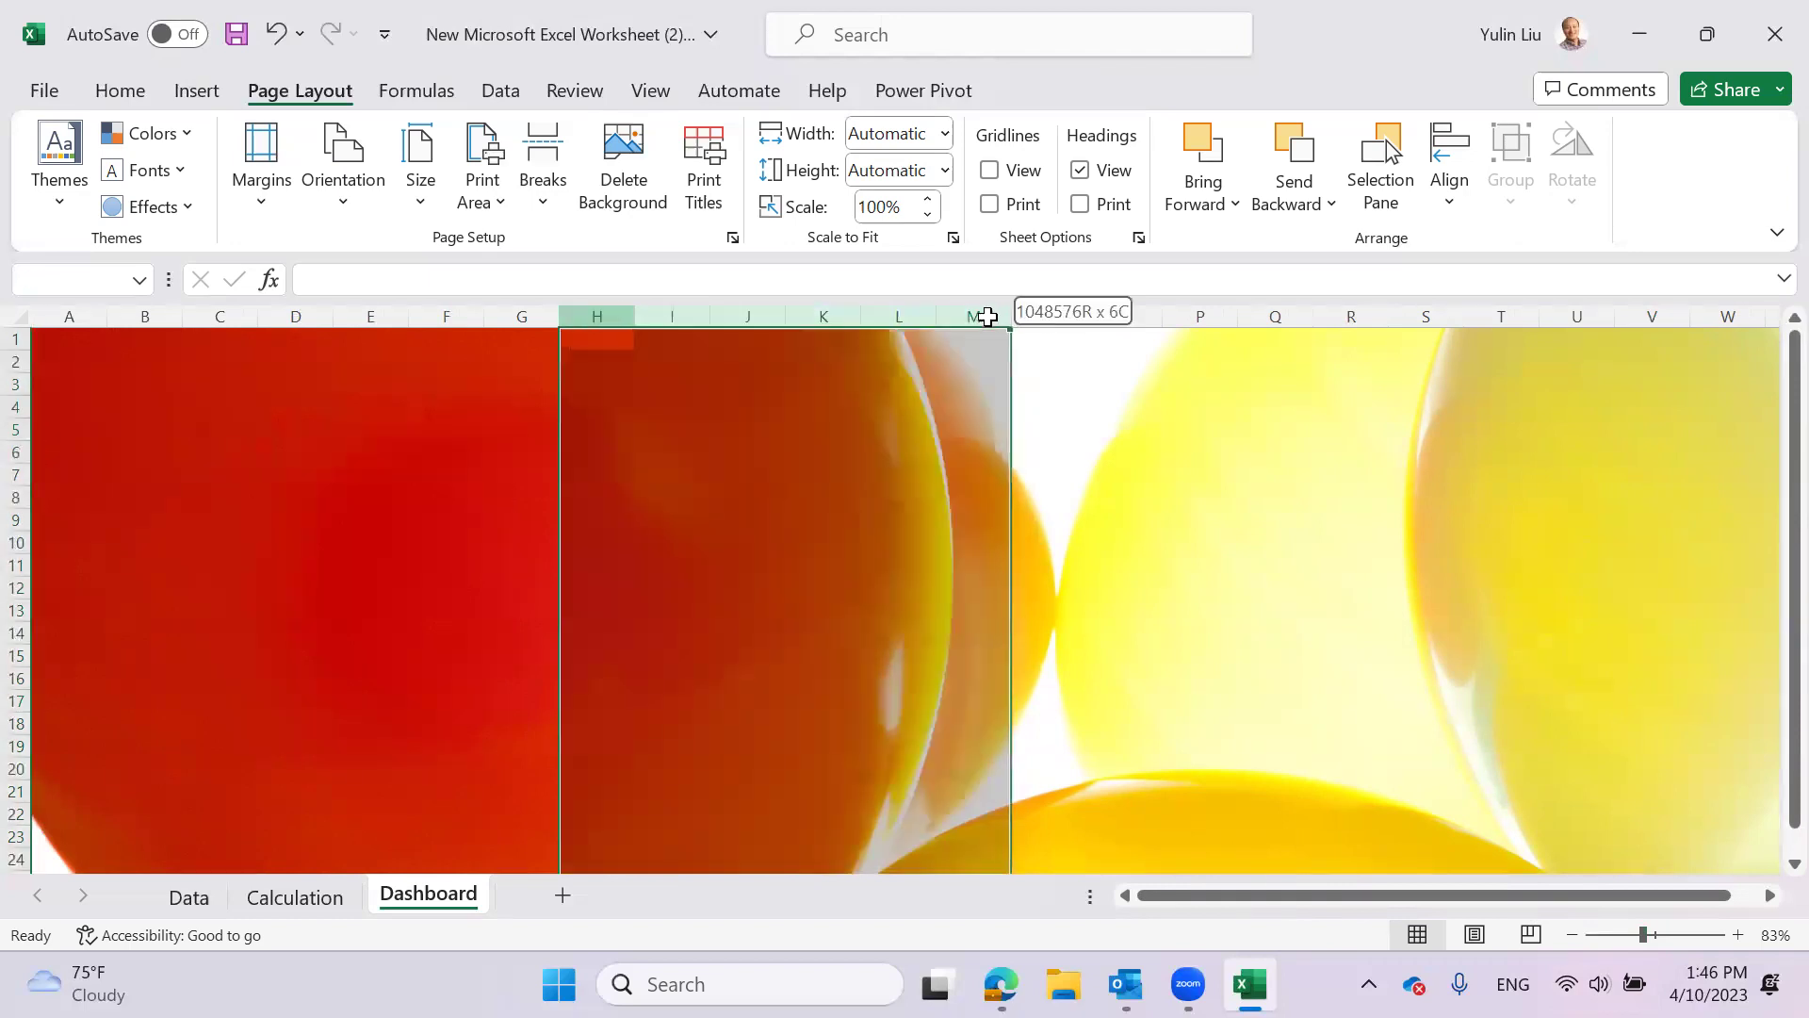
right_click(836, 378)
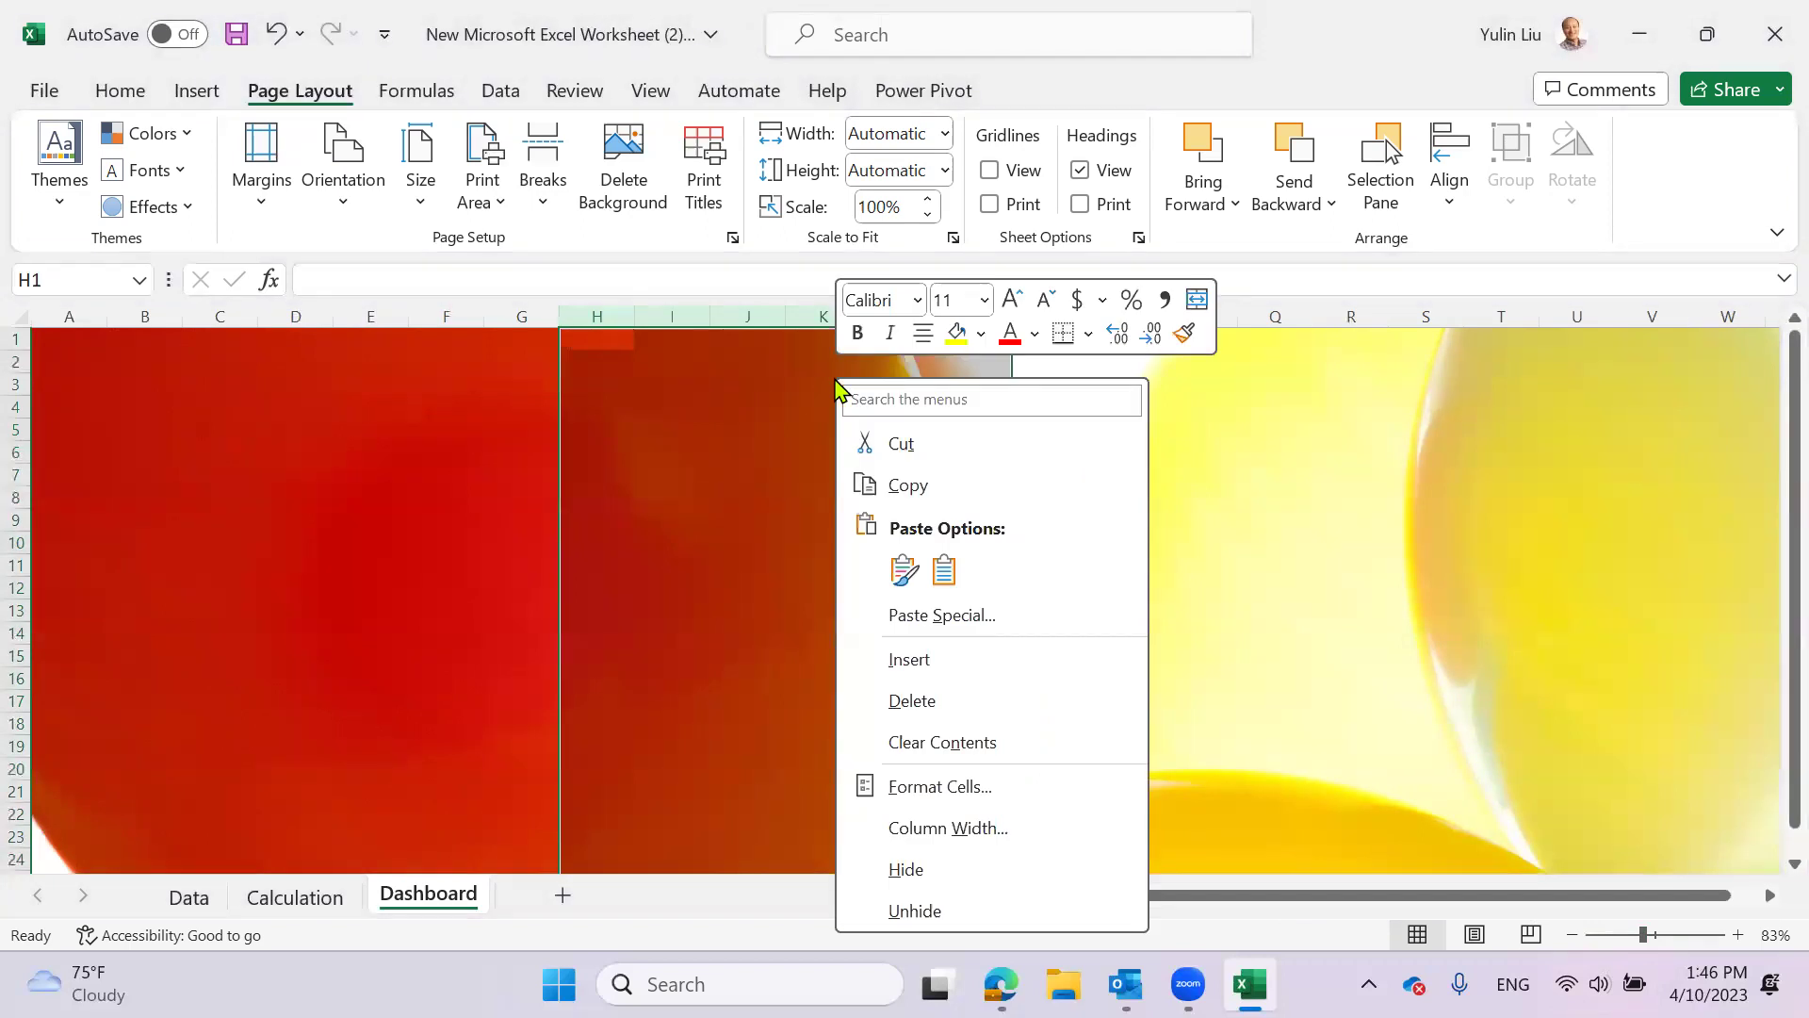
left_click(916, 875)
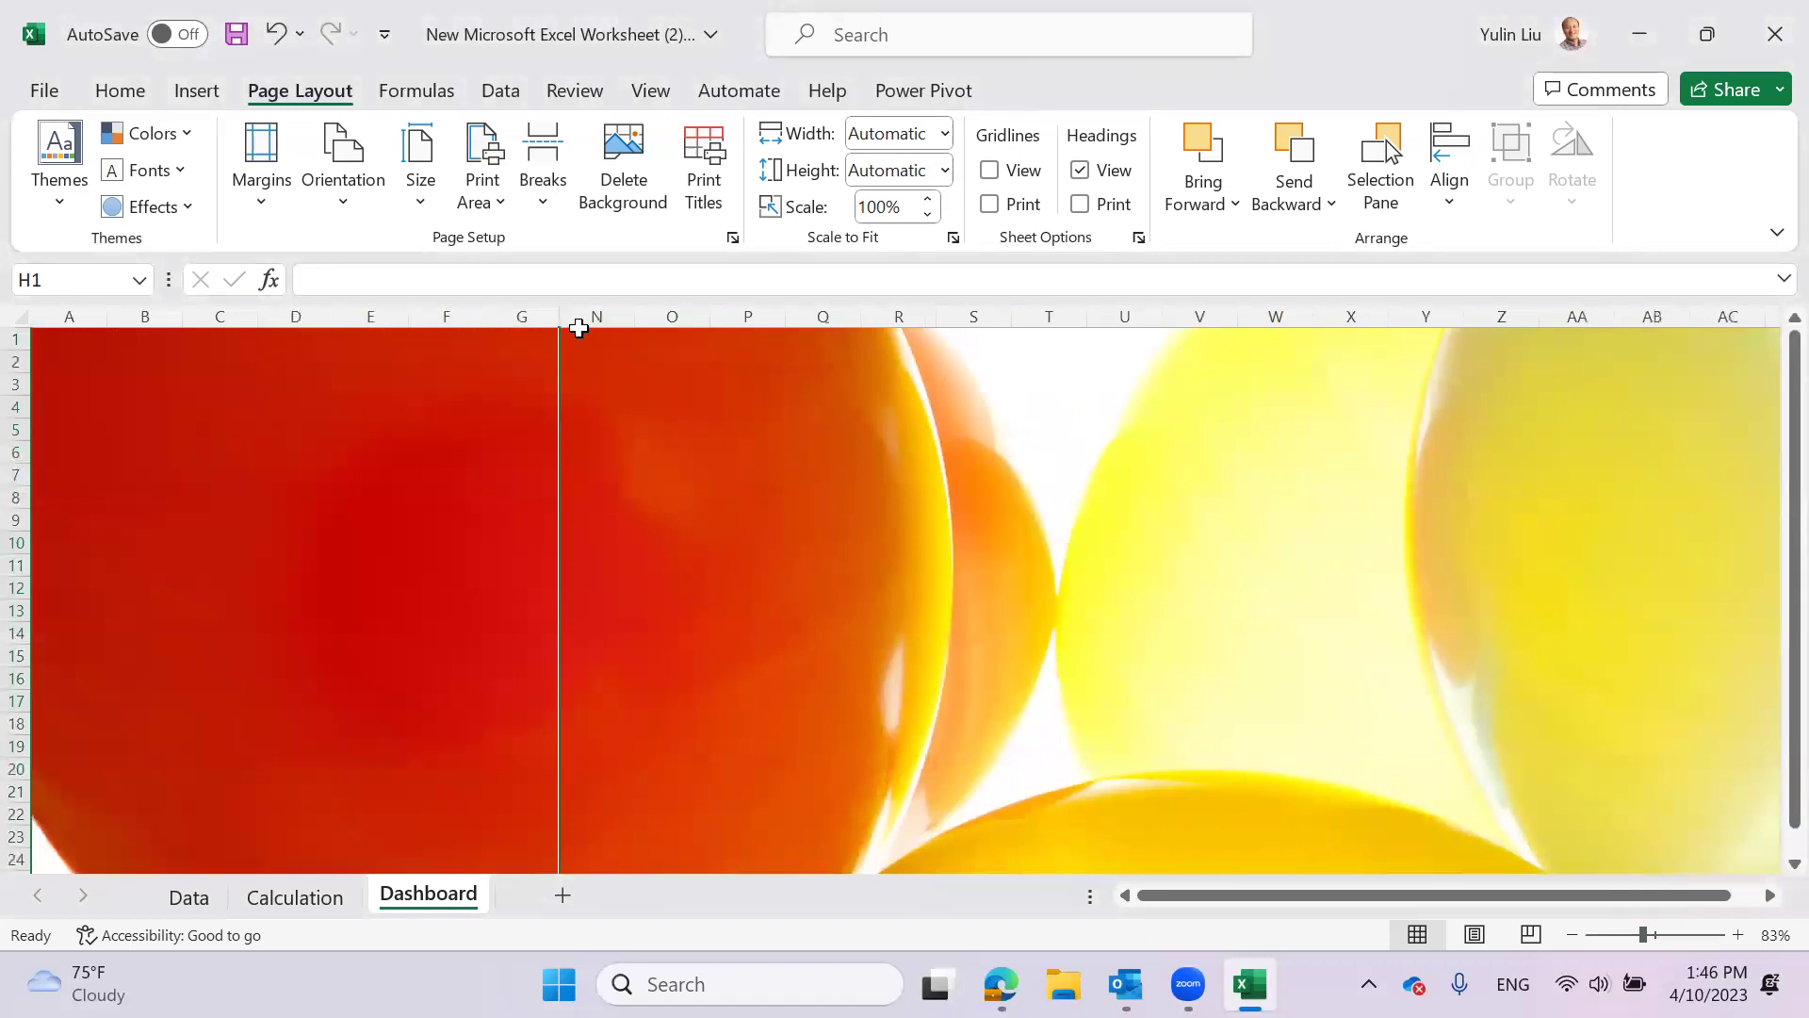
- Widen column G to more than twice its width and try to unhide the columns beyond it
left_click_drag(560, 320, 677, 329)
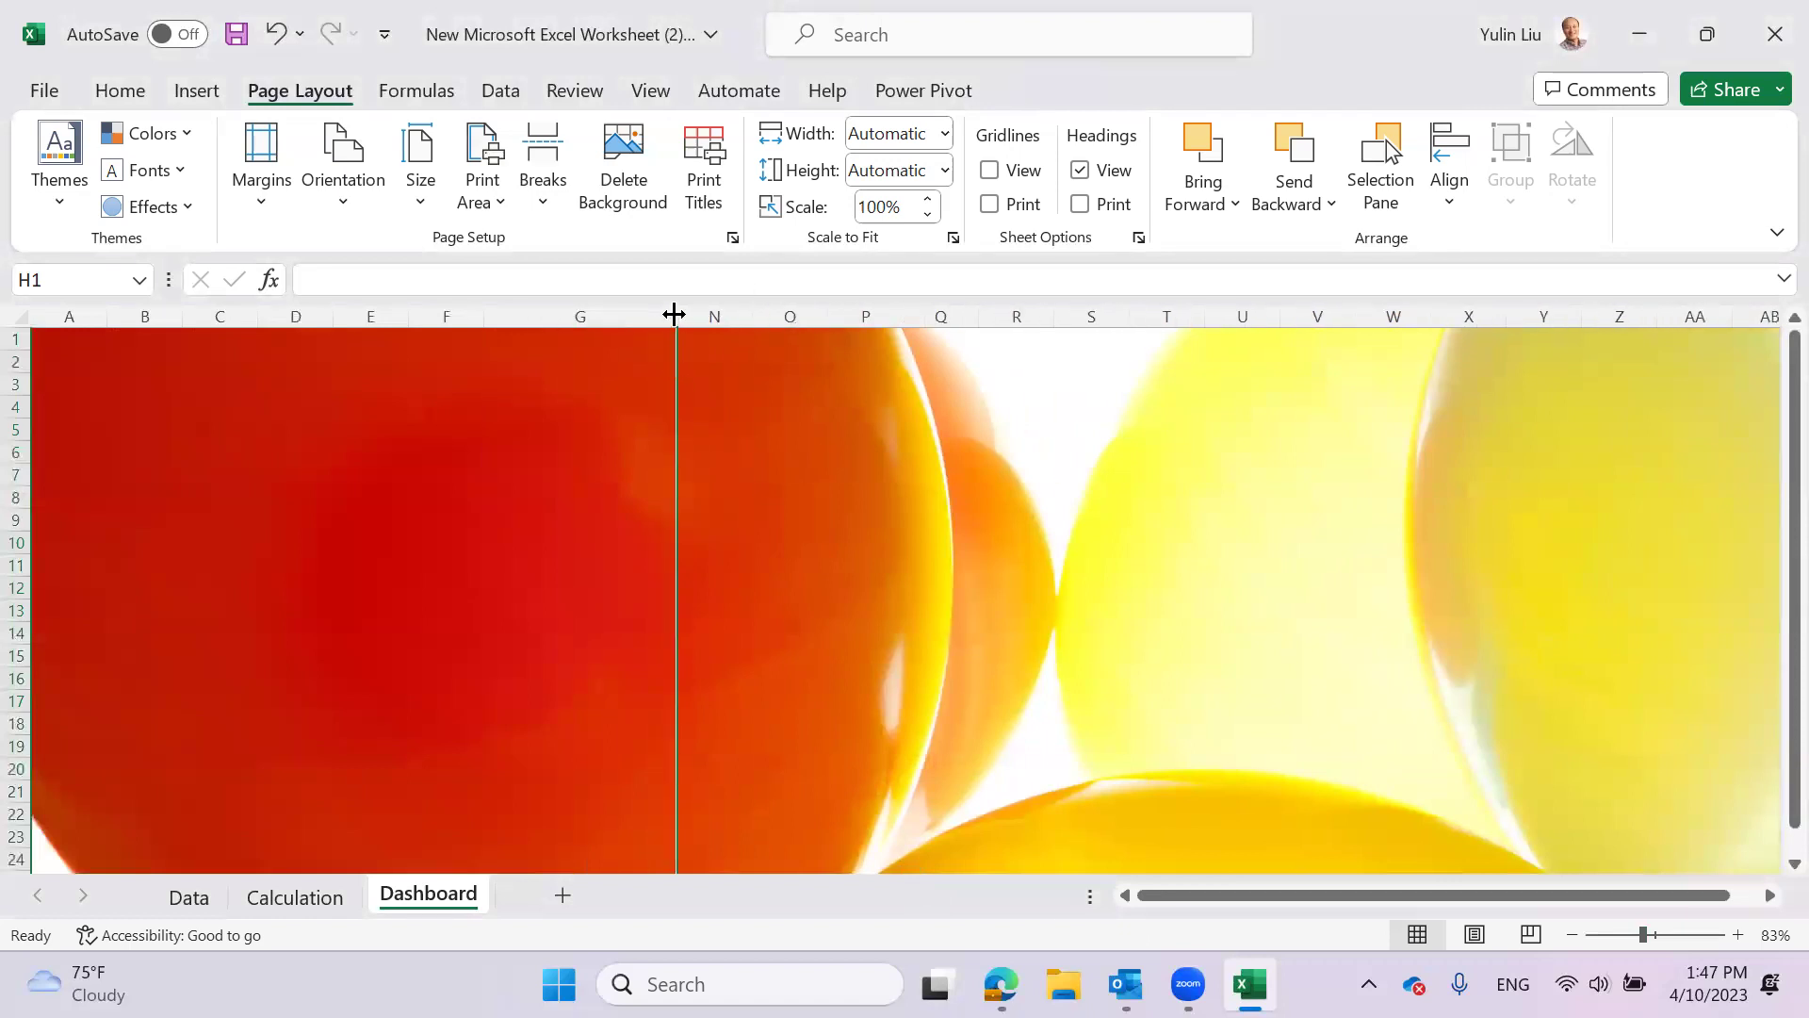
right_click(675, 317)
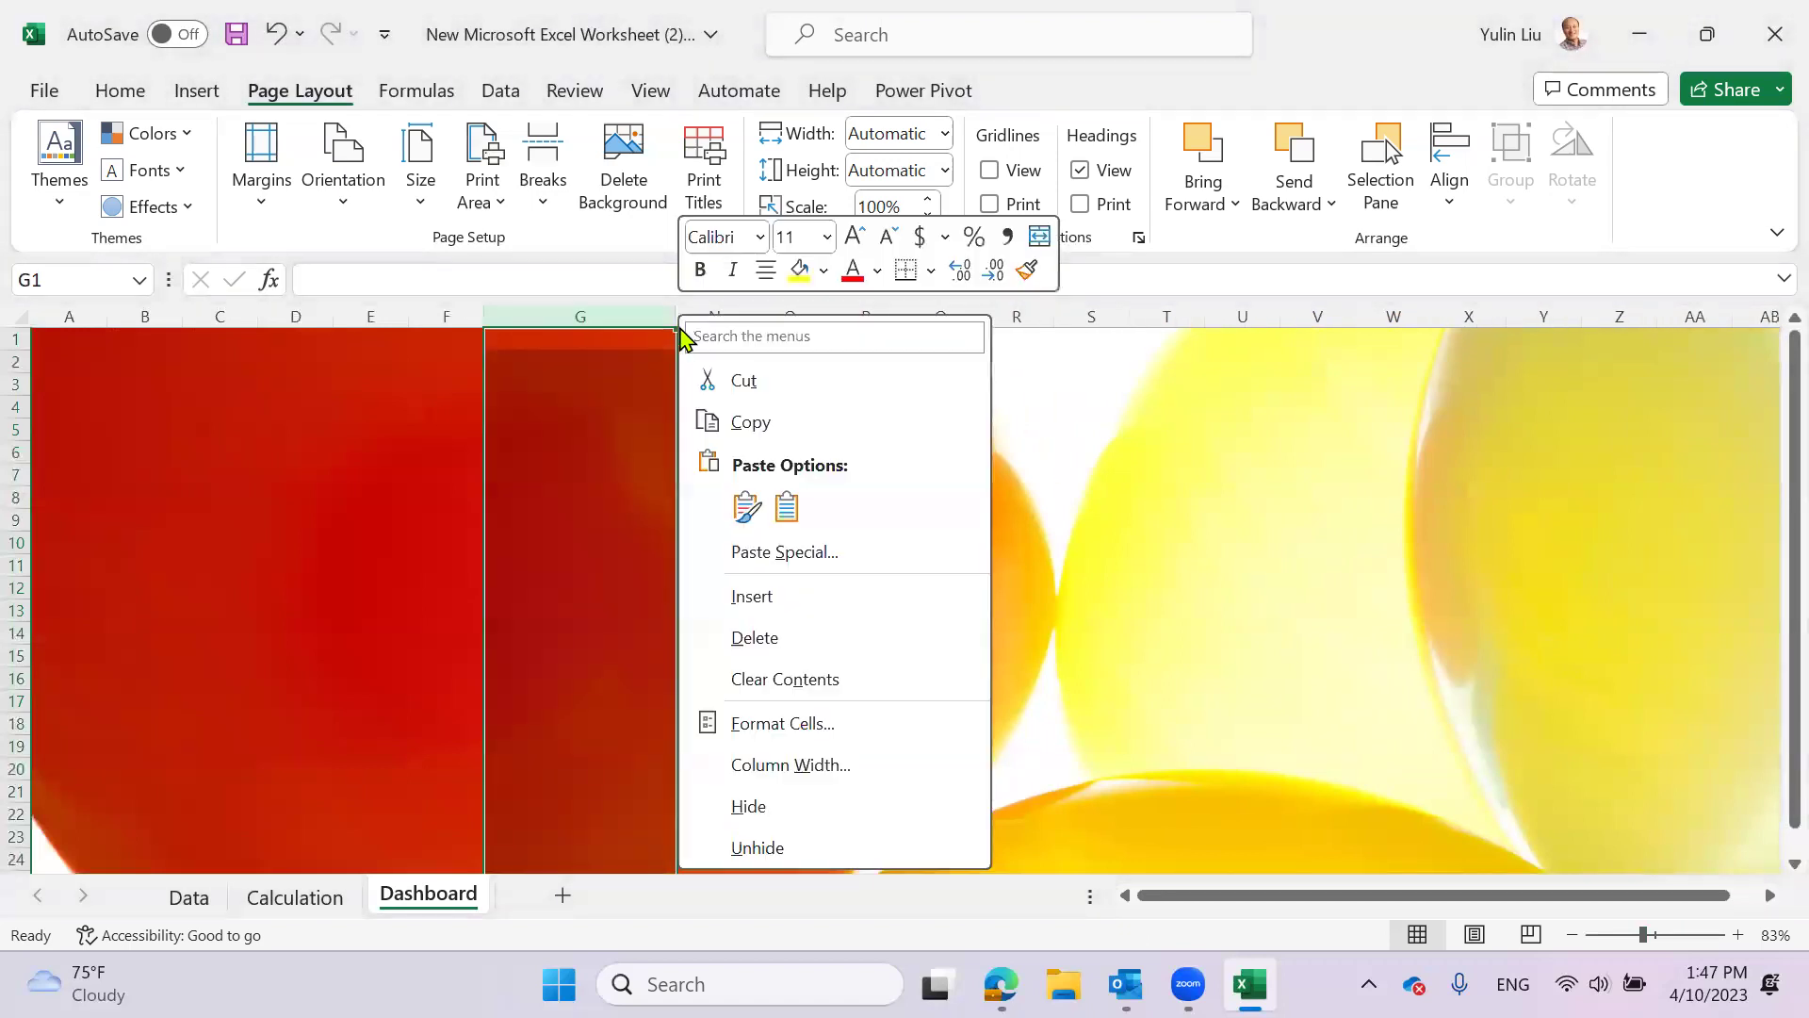
left_click(765, 847)
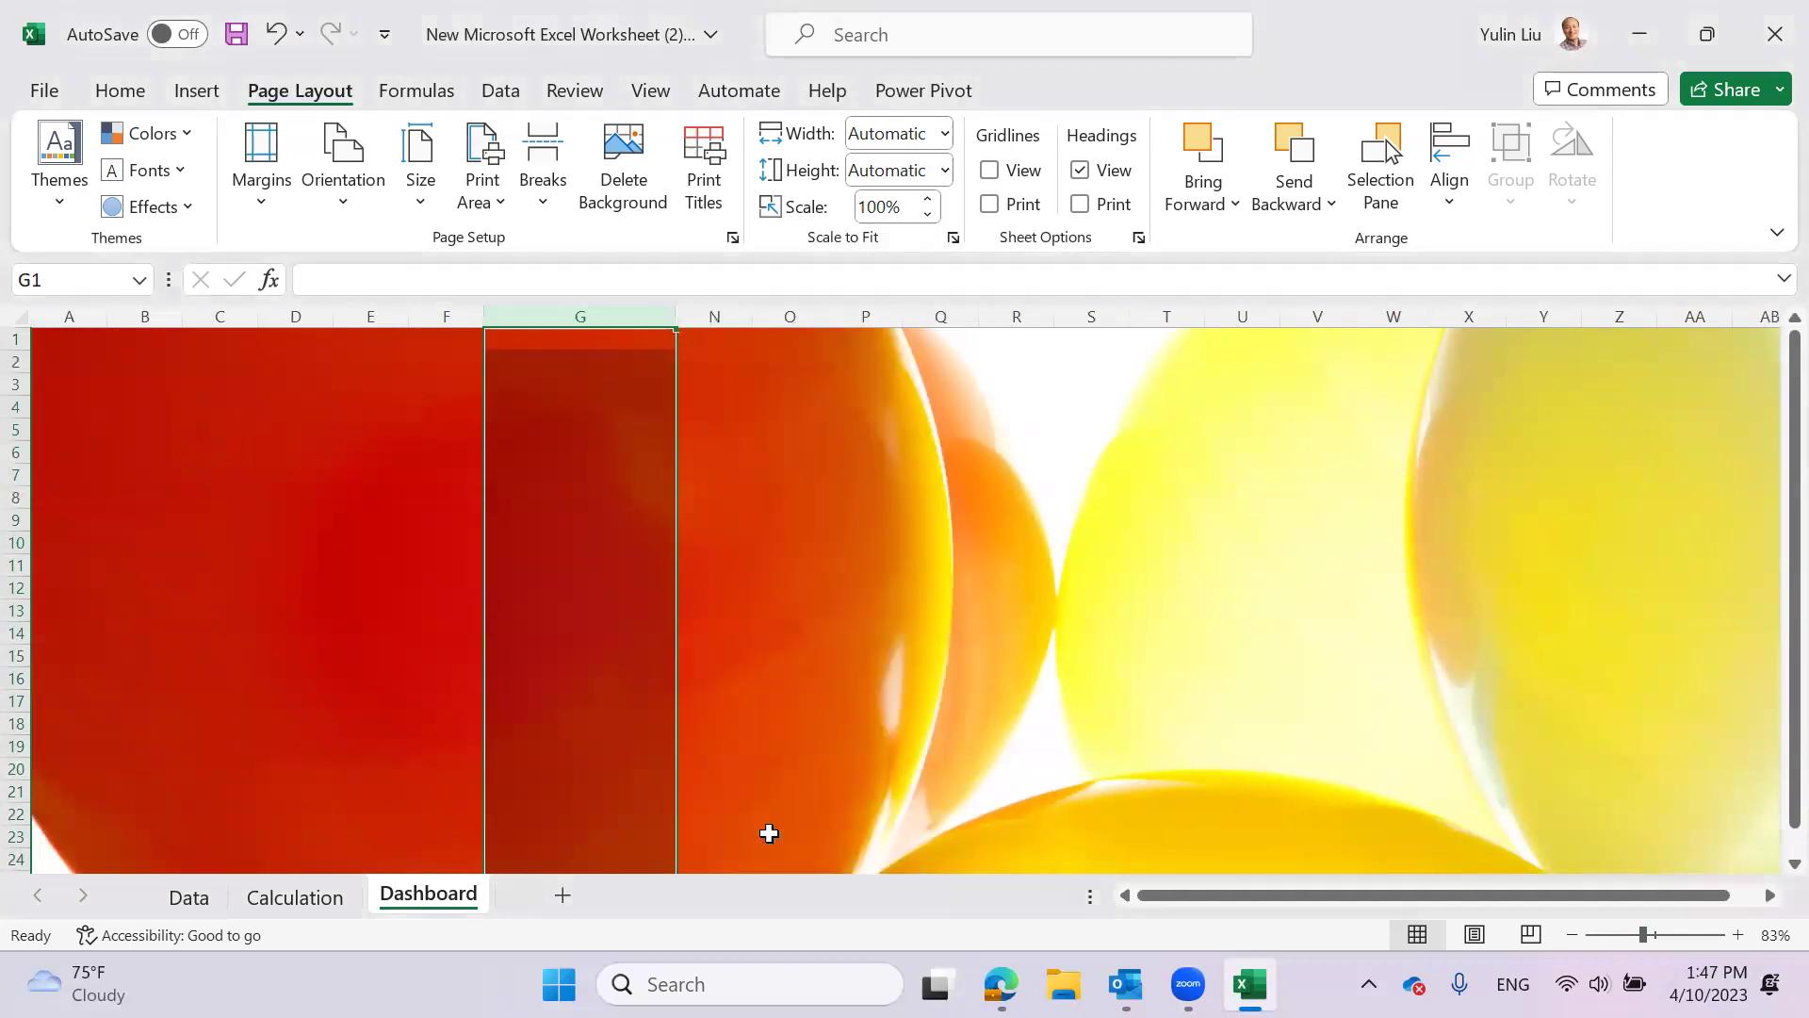
- Unhide column M, just before column N on the Dashboard sheet
left_click(693, 318)
left_click(679, 316)
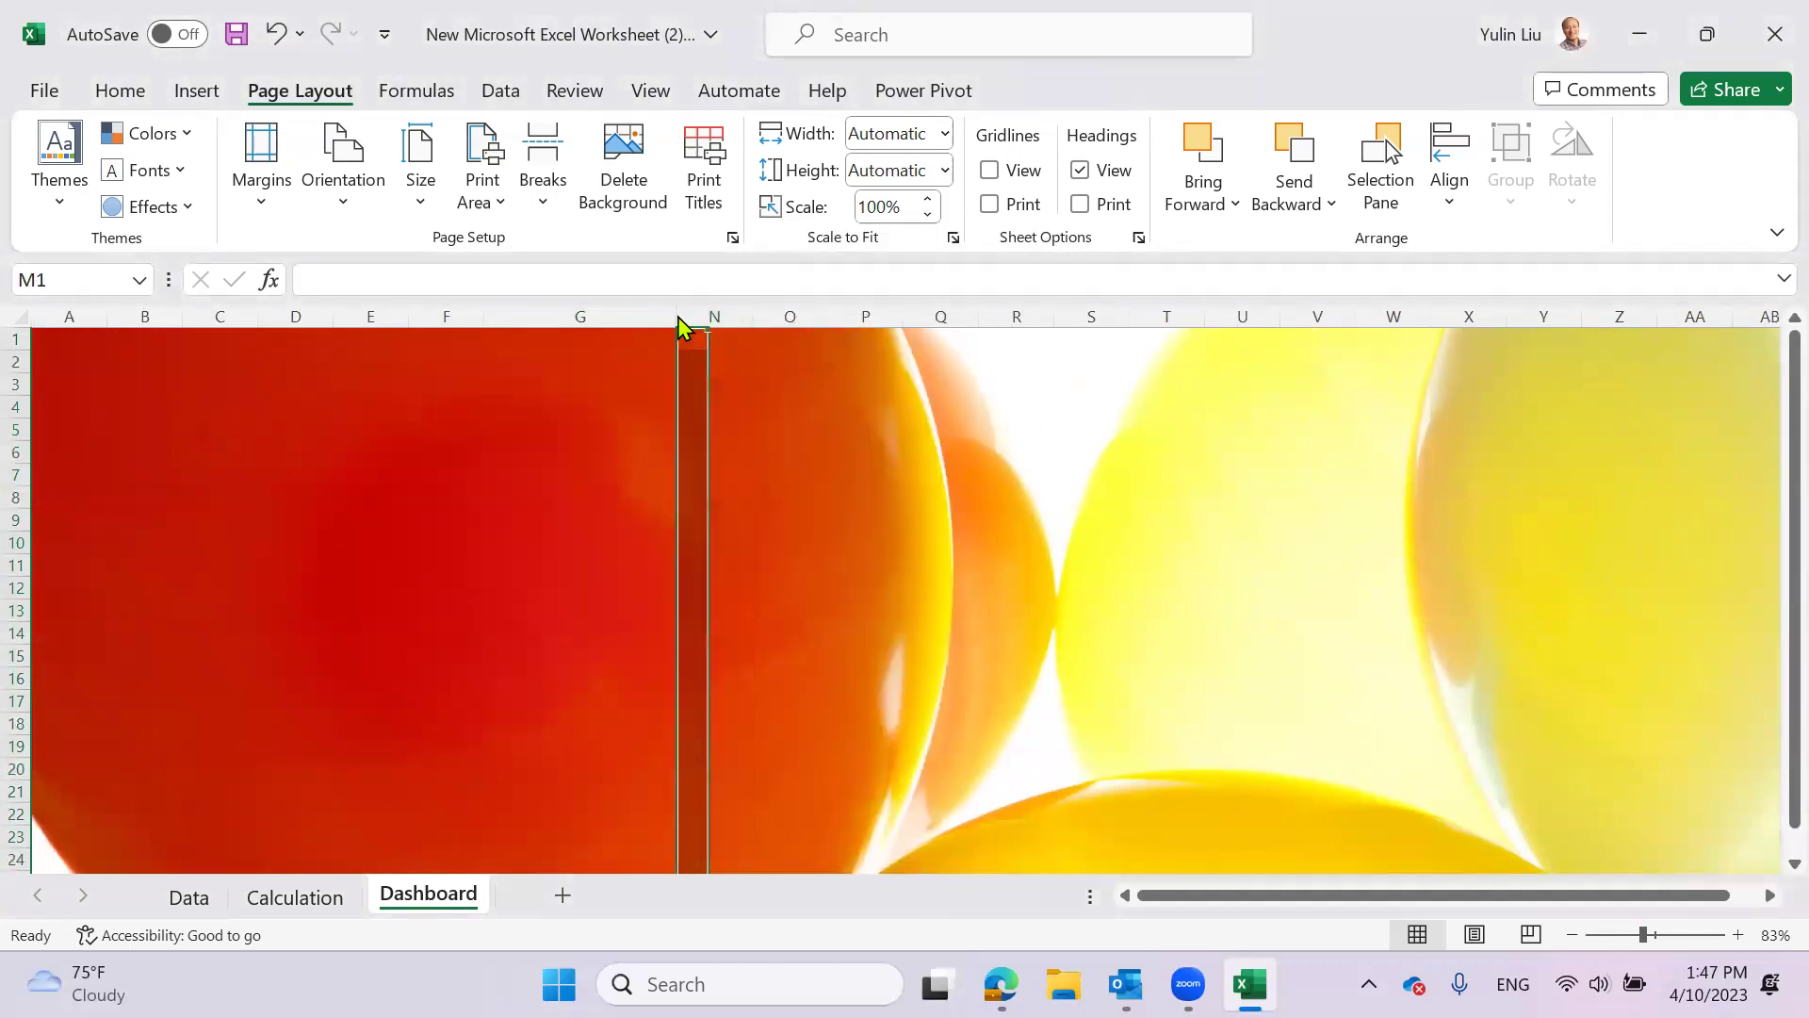
right_click(678, 317)
left_click(765, 847)
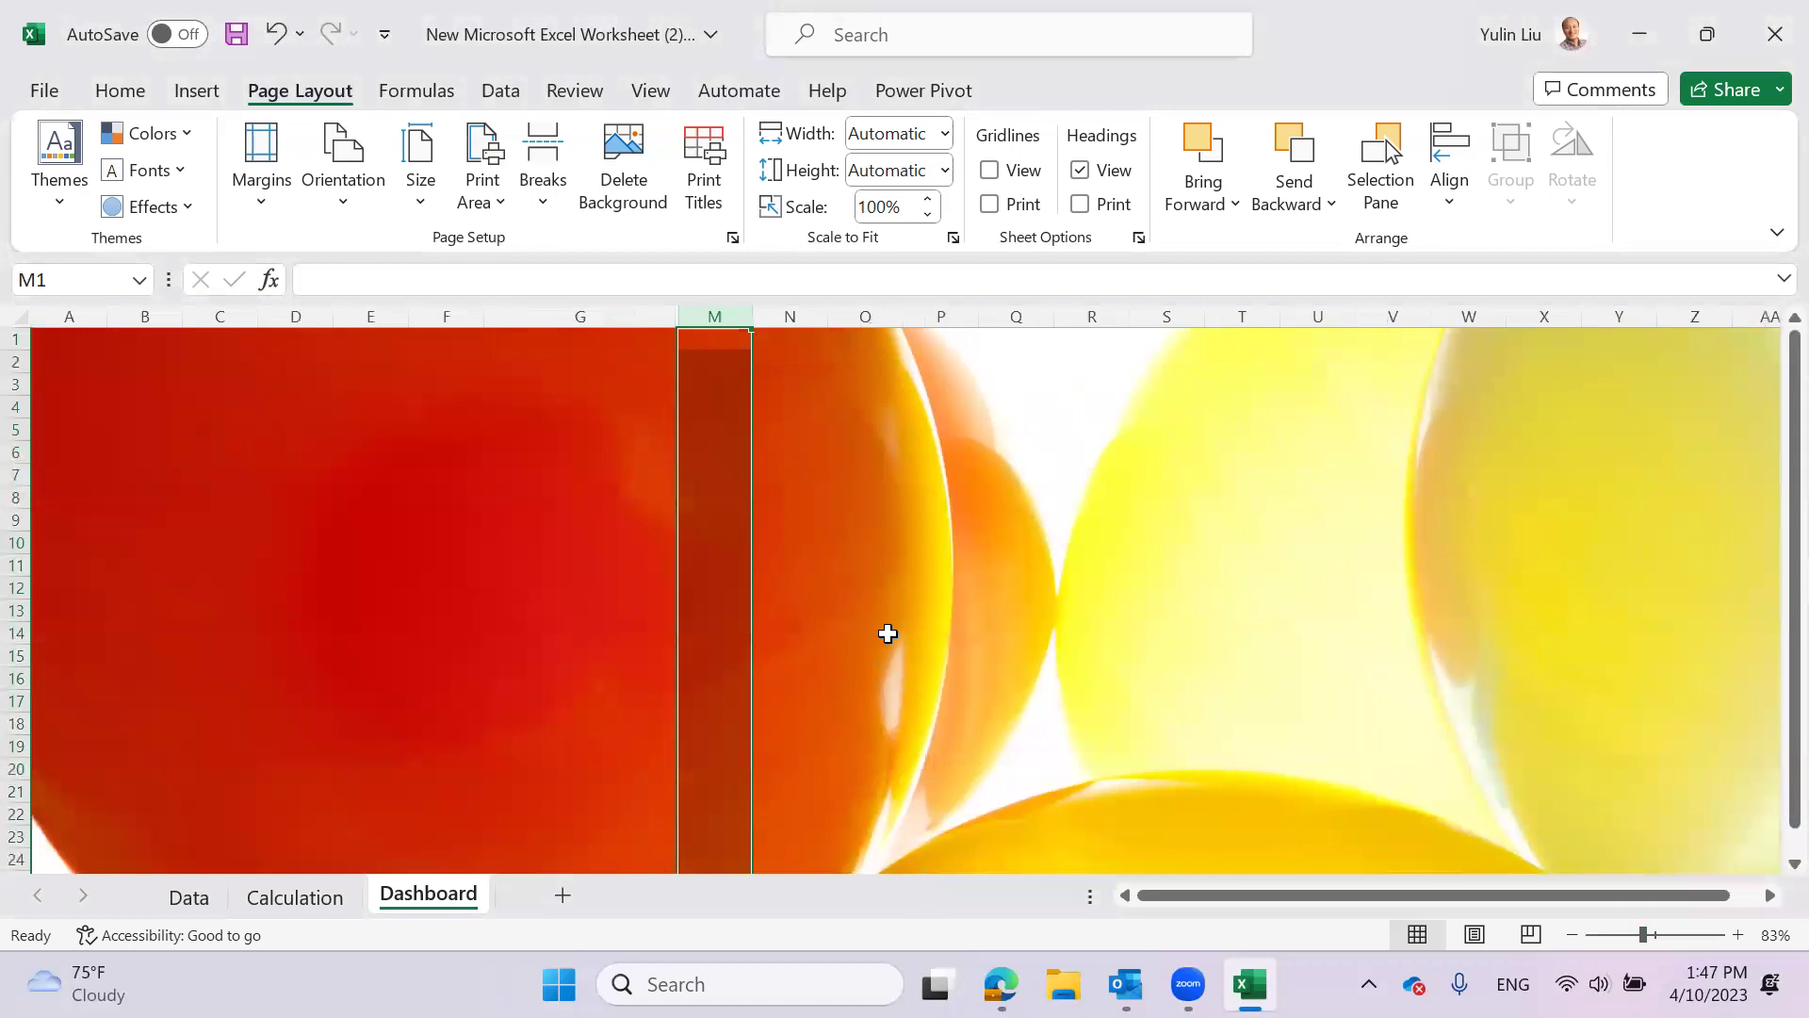
- Unhide the hidden columns between G and M on the Dashboard sheet
left_click(904, 584)
left_click(999, 499)
mouse_move(684, 327)
left_mouse_down()
mouse_move(740, 322)
mouse_move(654, 315)
mouse_move(718, 317)
left_mouse_up()
right_click(692, 322)
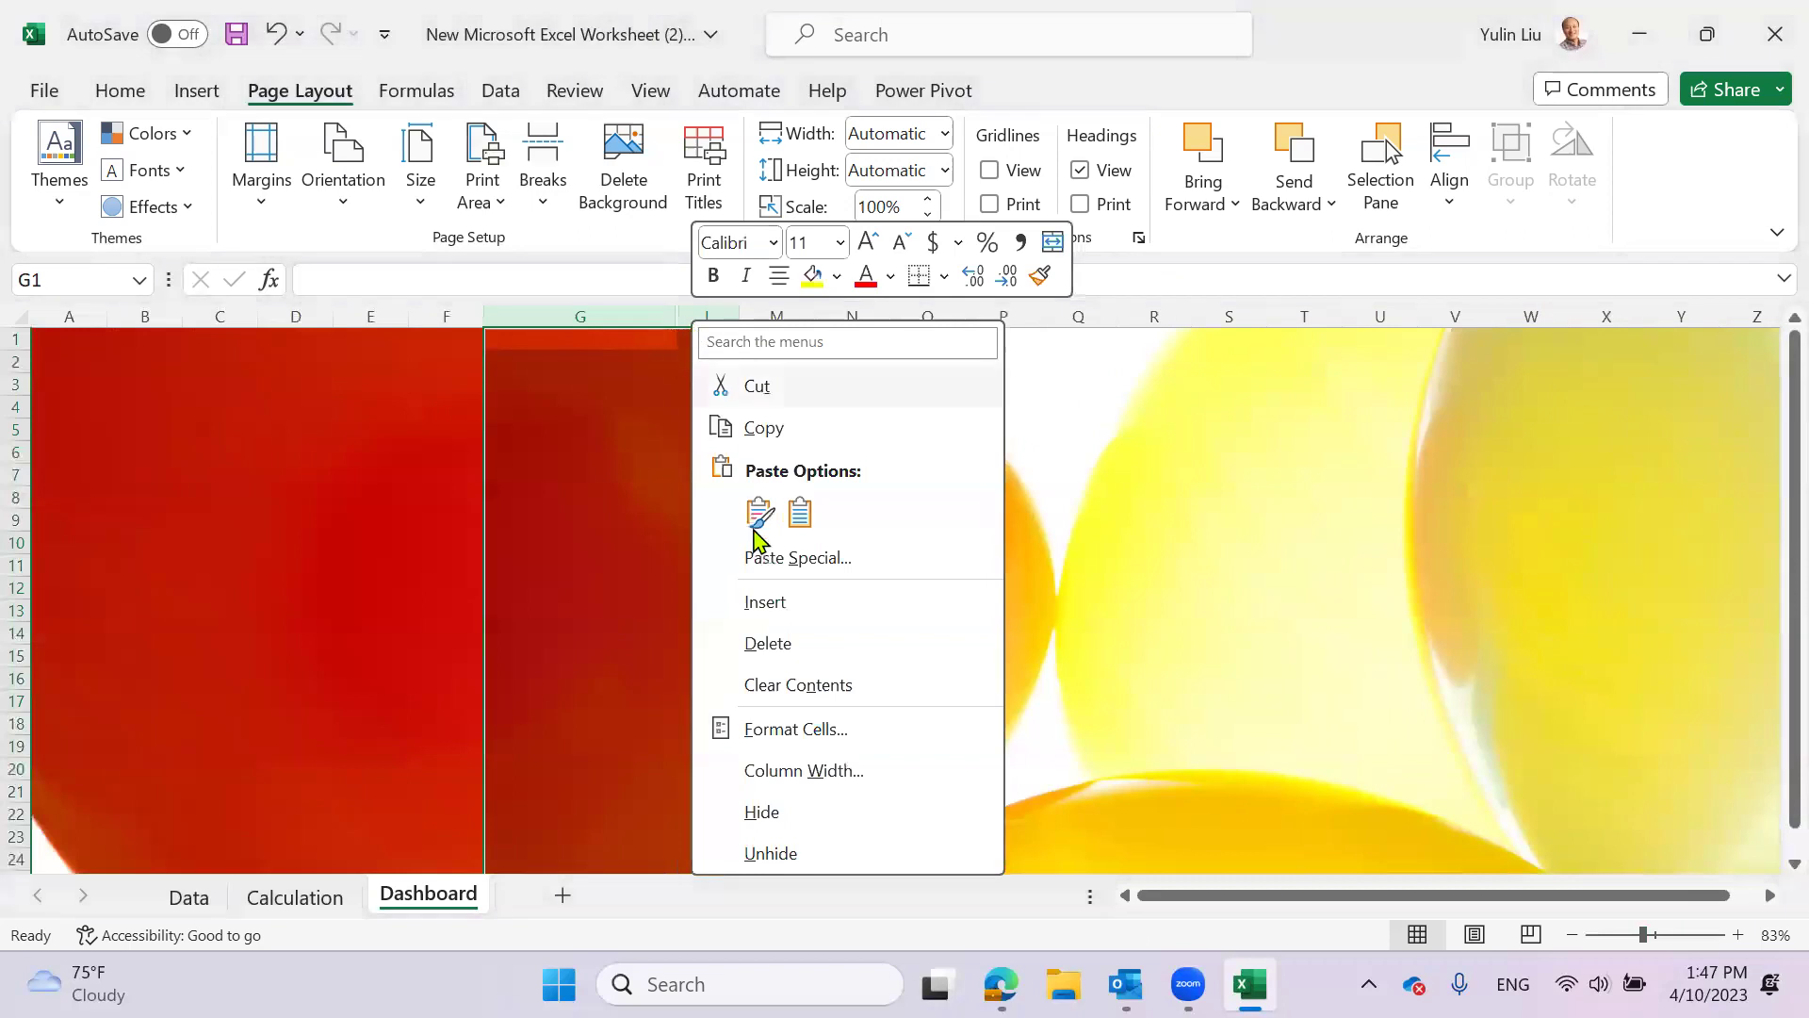
left_click(783, 851)
left_click(1142, 558)
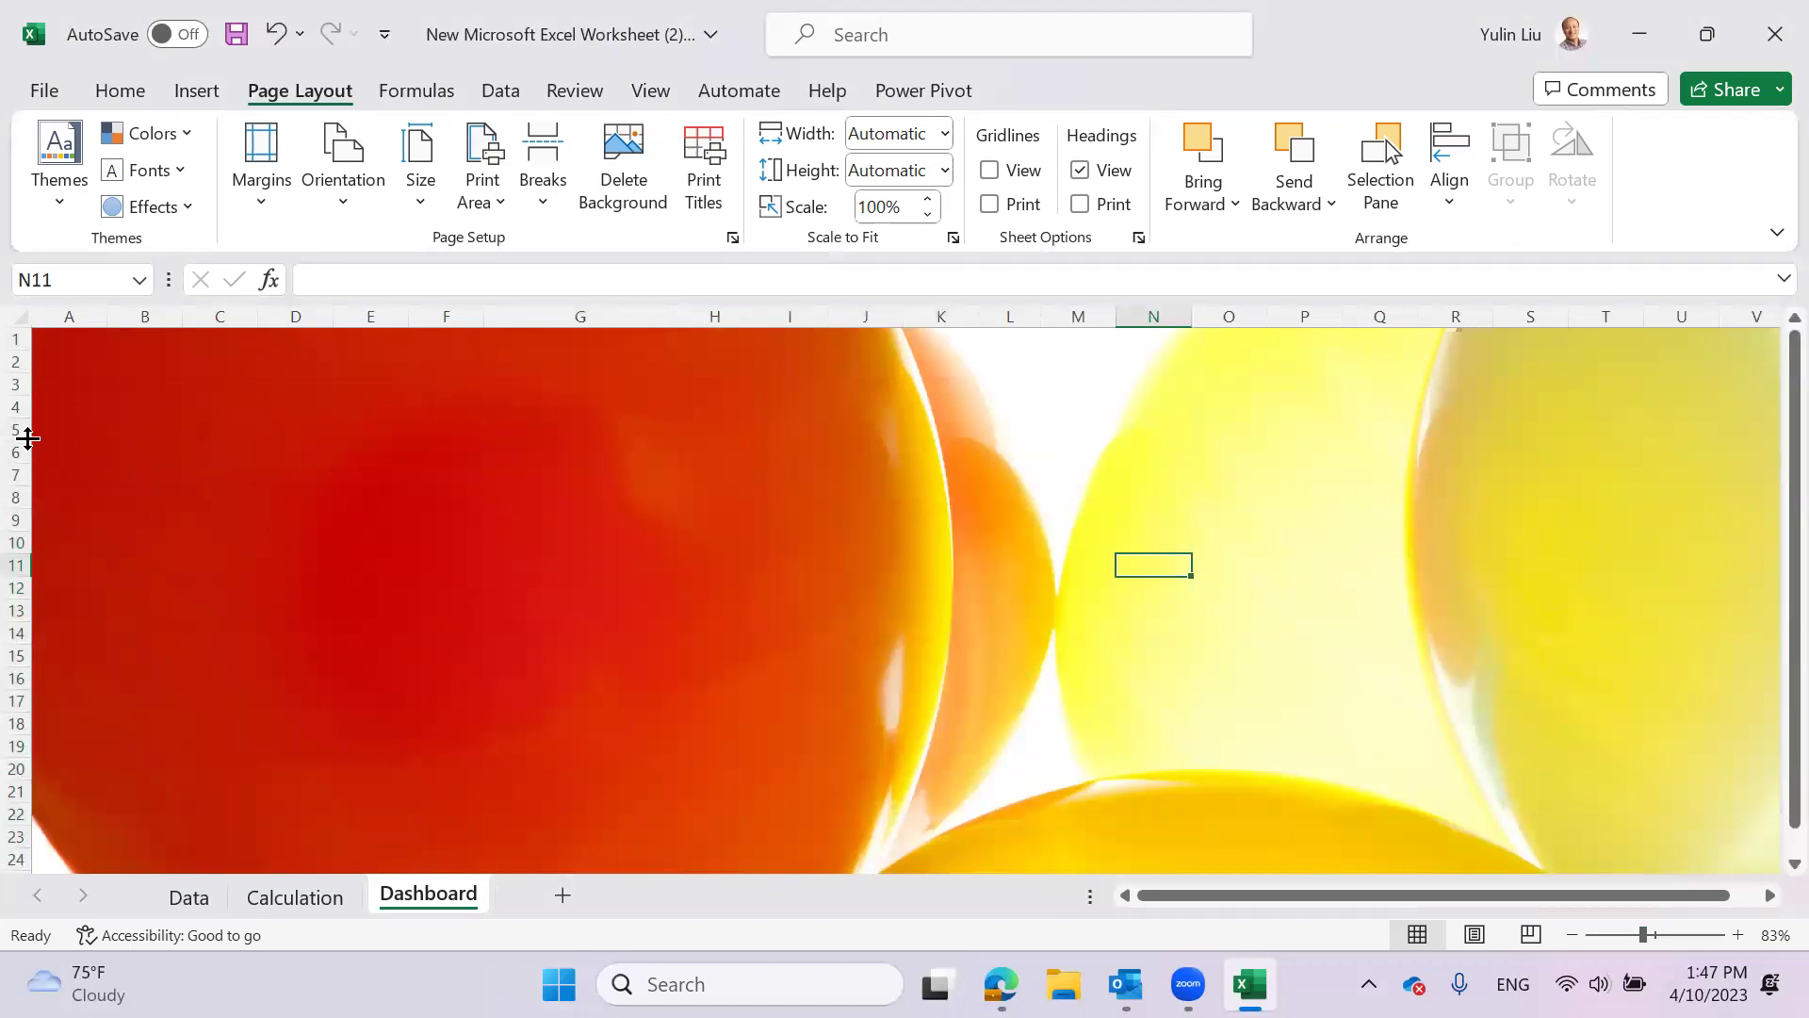
- Hide rows 5 to 11 on the Dashboard sheet
left_click_drag(16, 429, 18, 566)
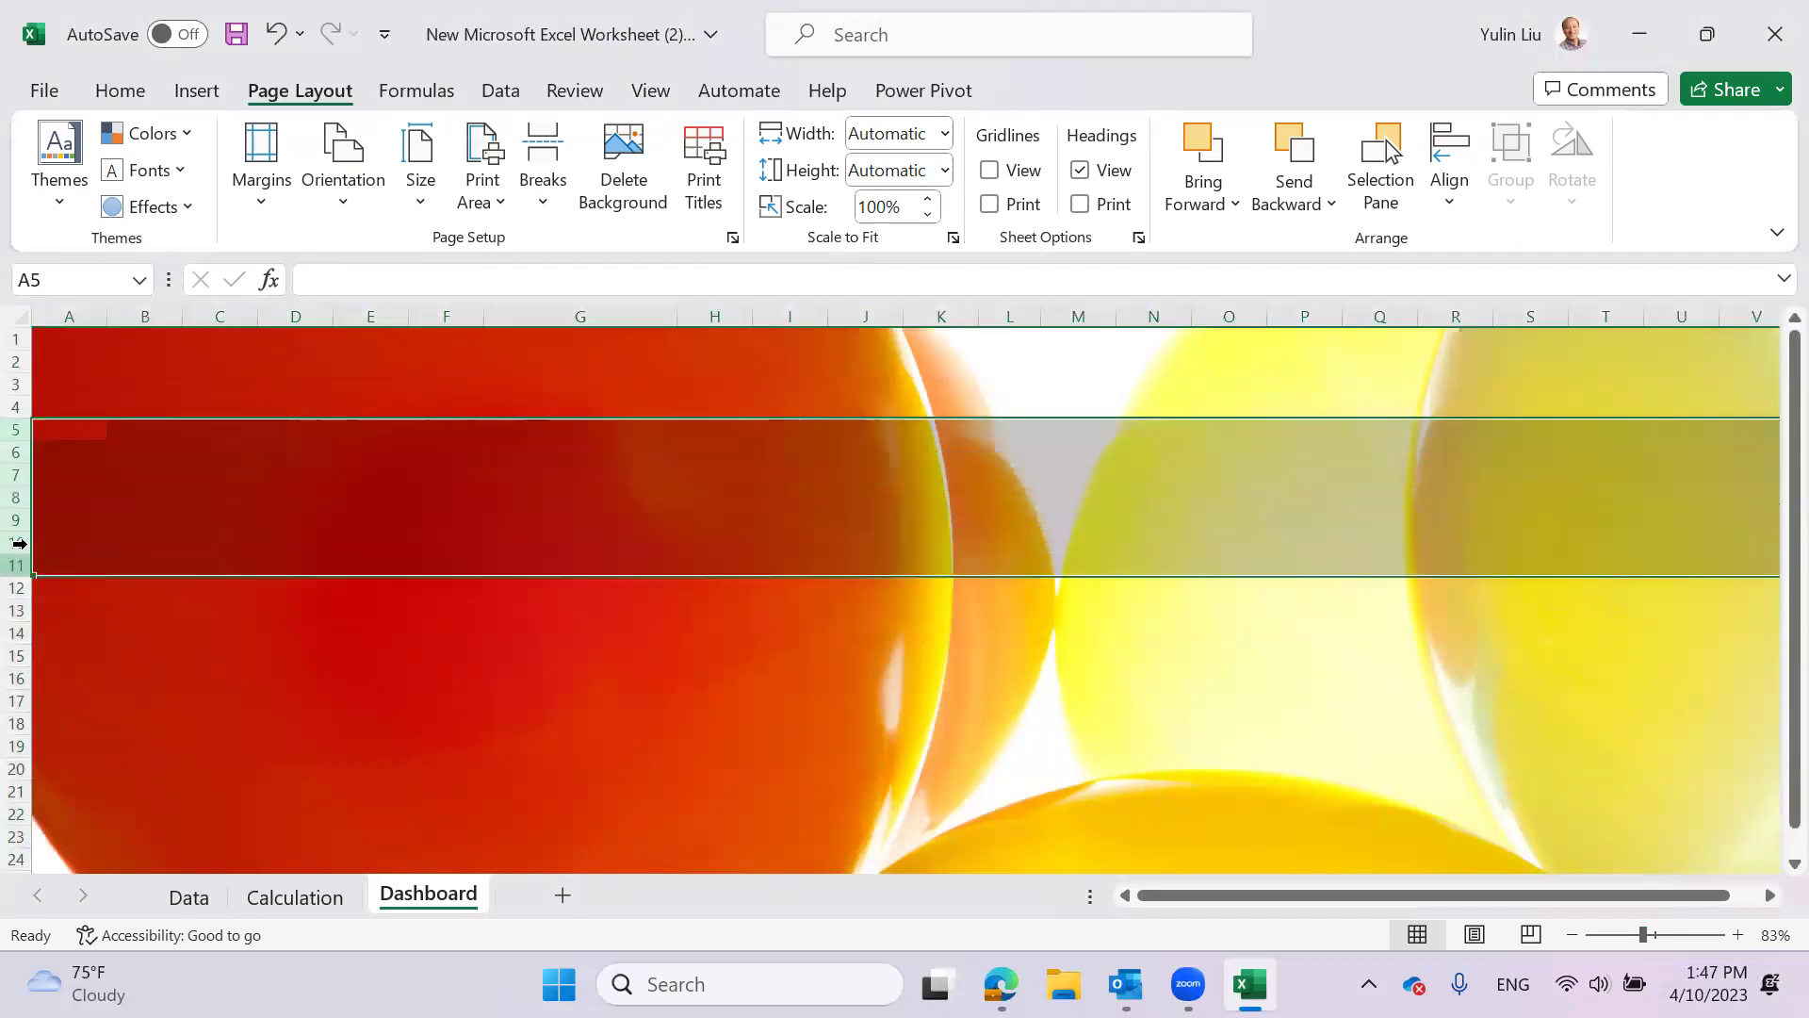
right_click(16, 493)
left_click(133, 886)
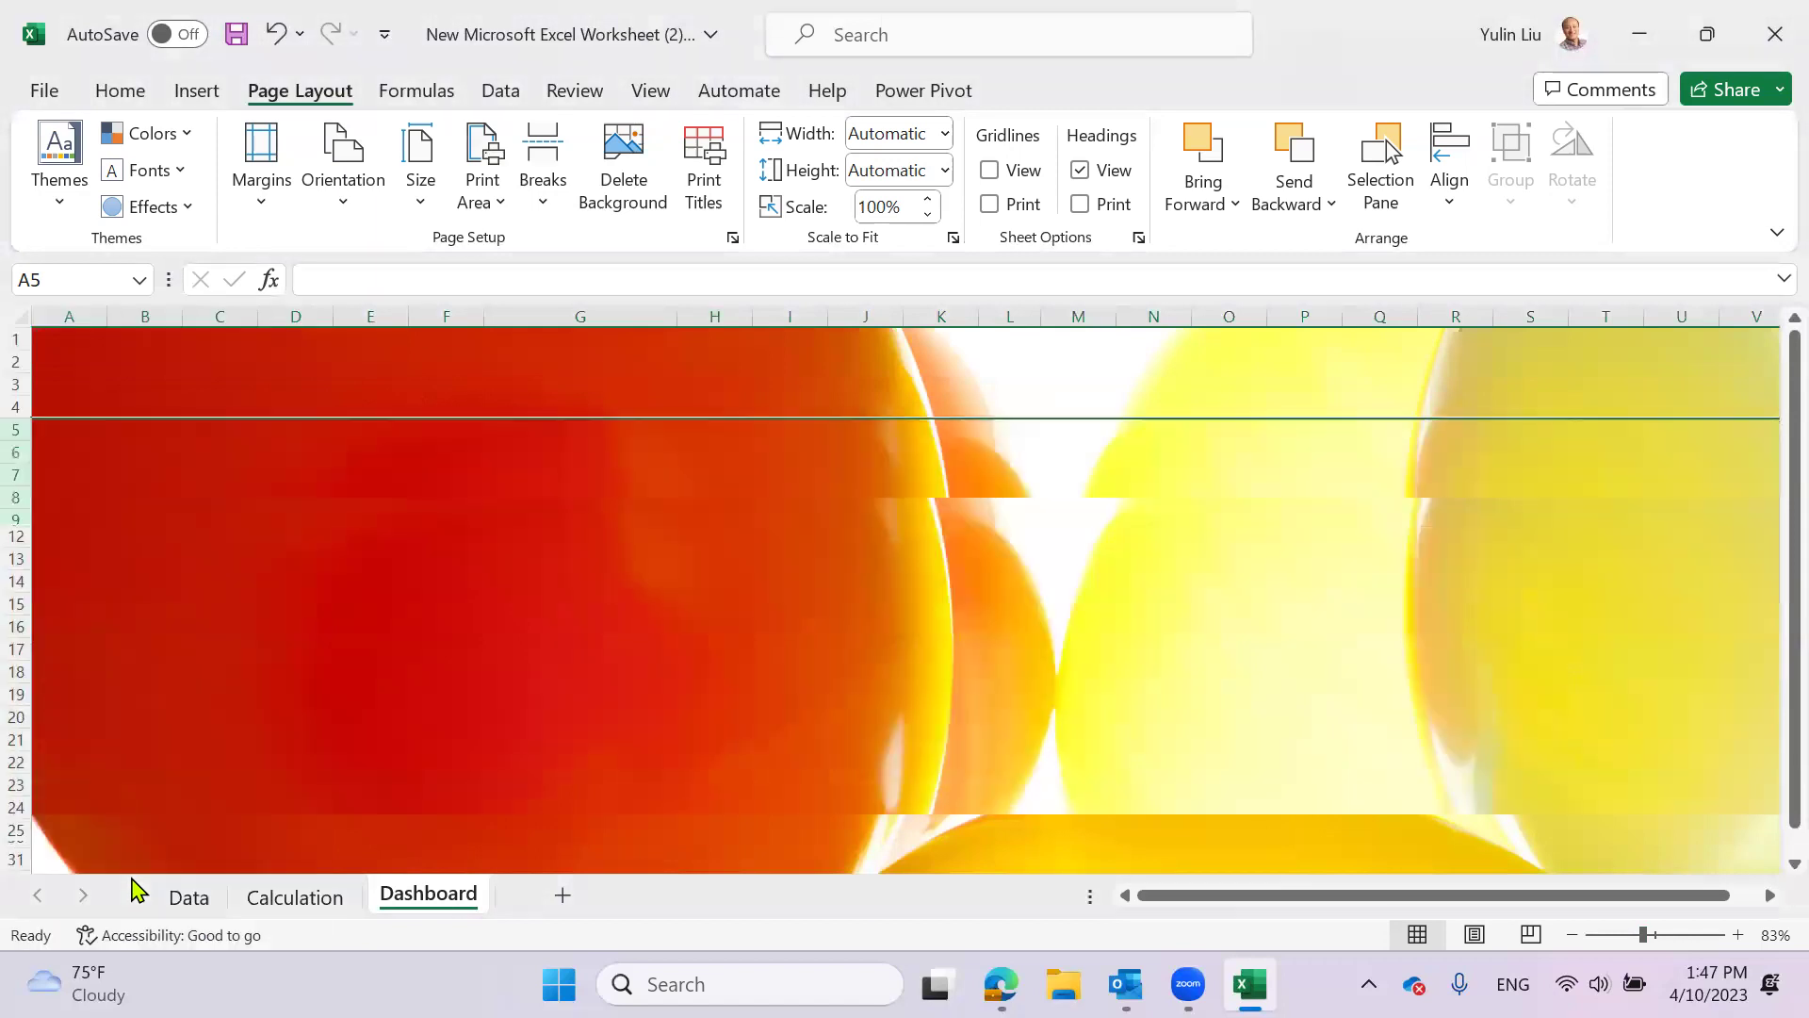
- Unhide the hidden rows between rows 4 and 12 by selecting the rows on both sides of the gap
right_click(21, 407)
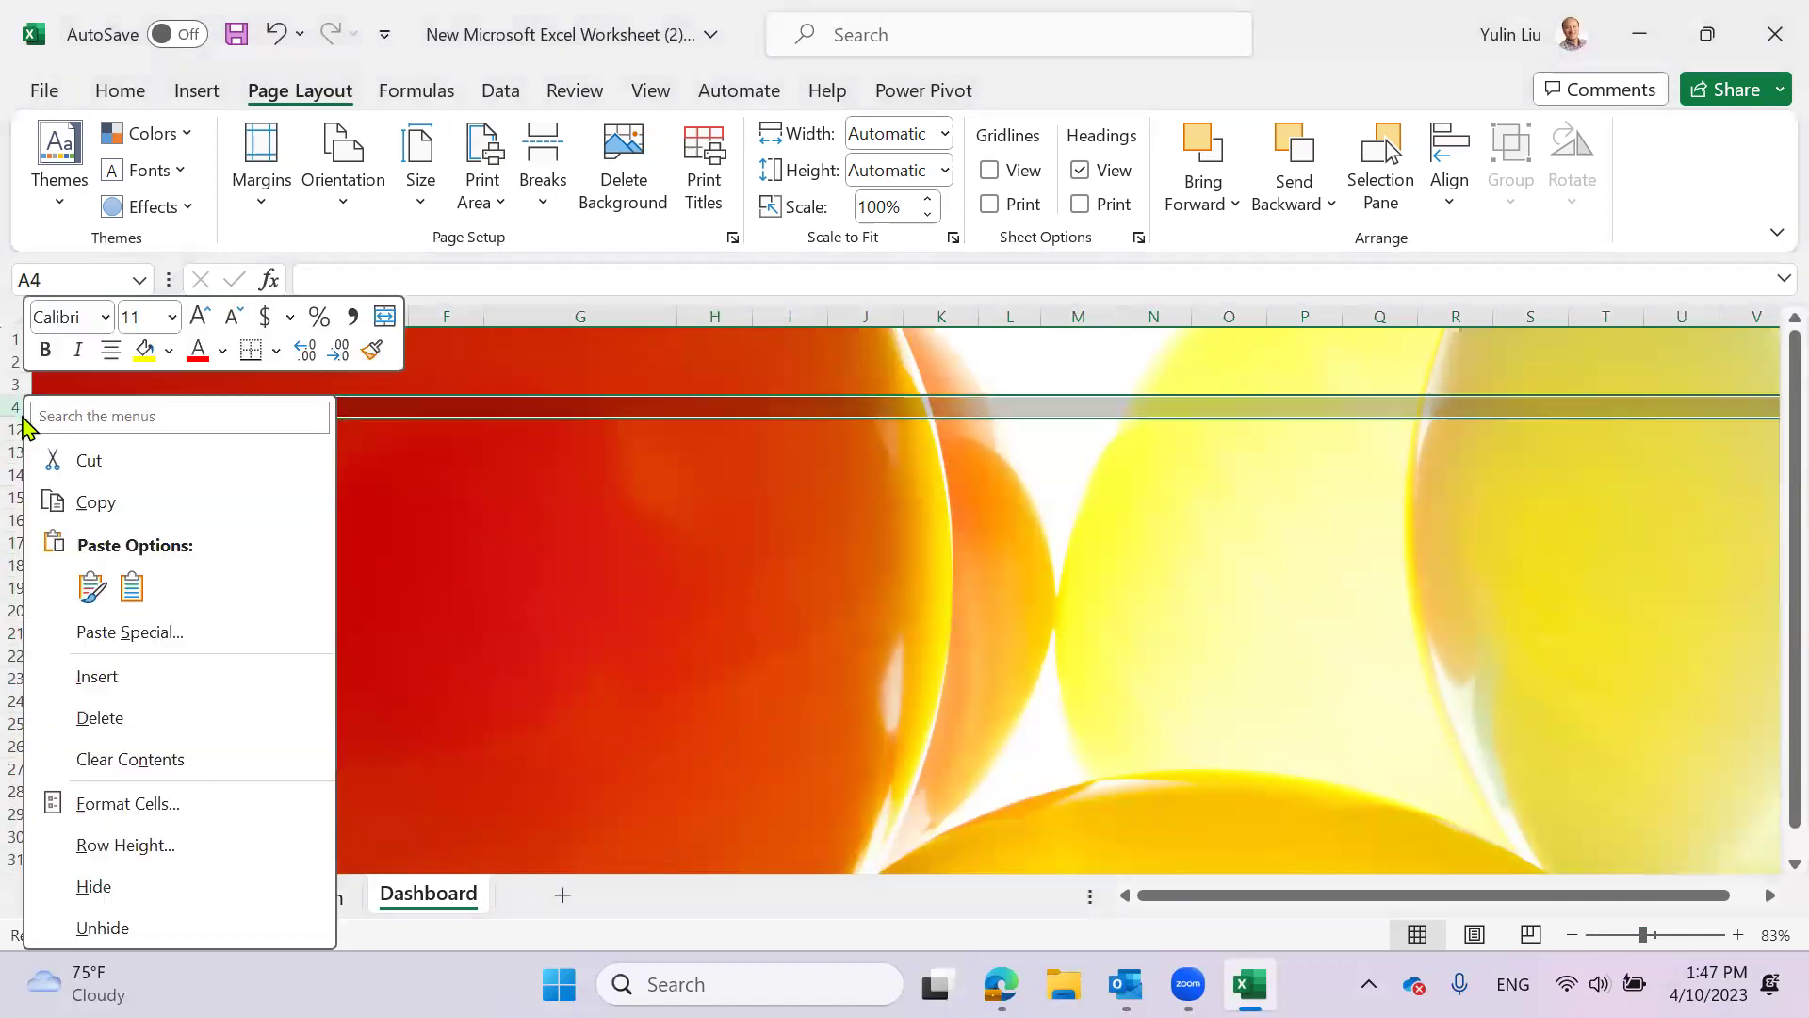
left_click(133, 927)
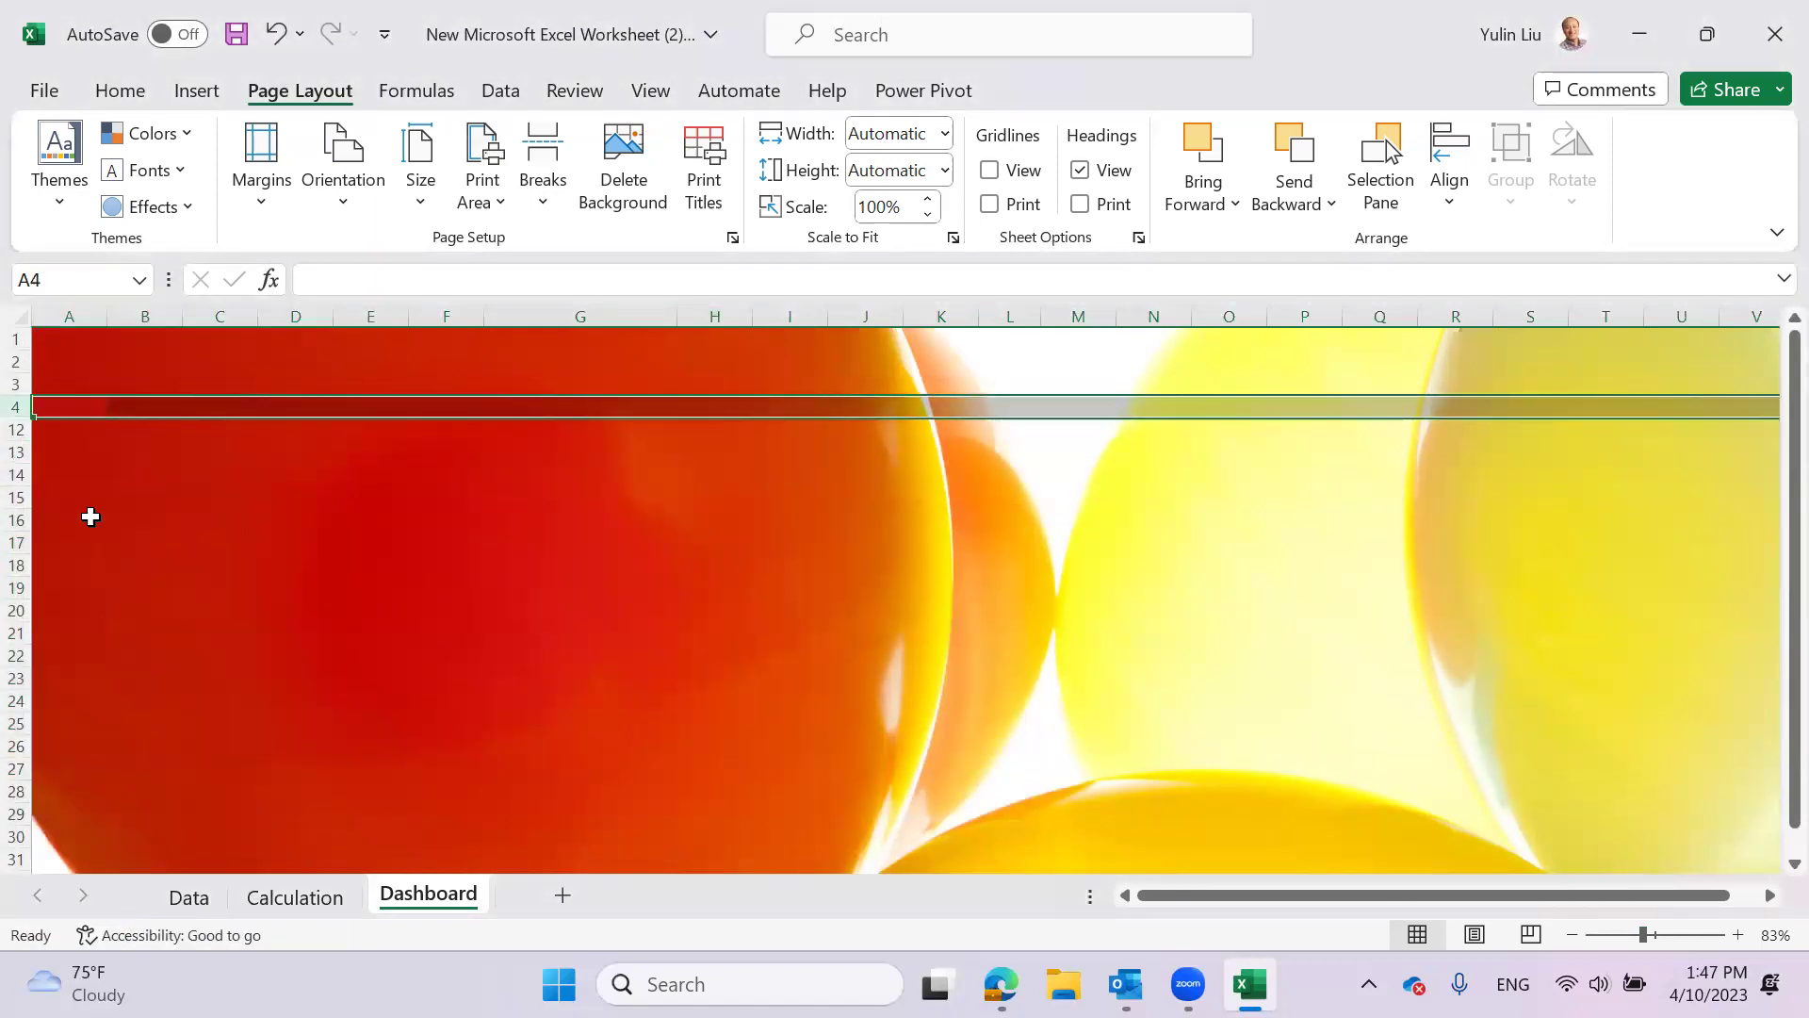
left_click_drag(15, 405, 14, 432)
right_click(17, 415)
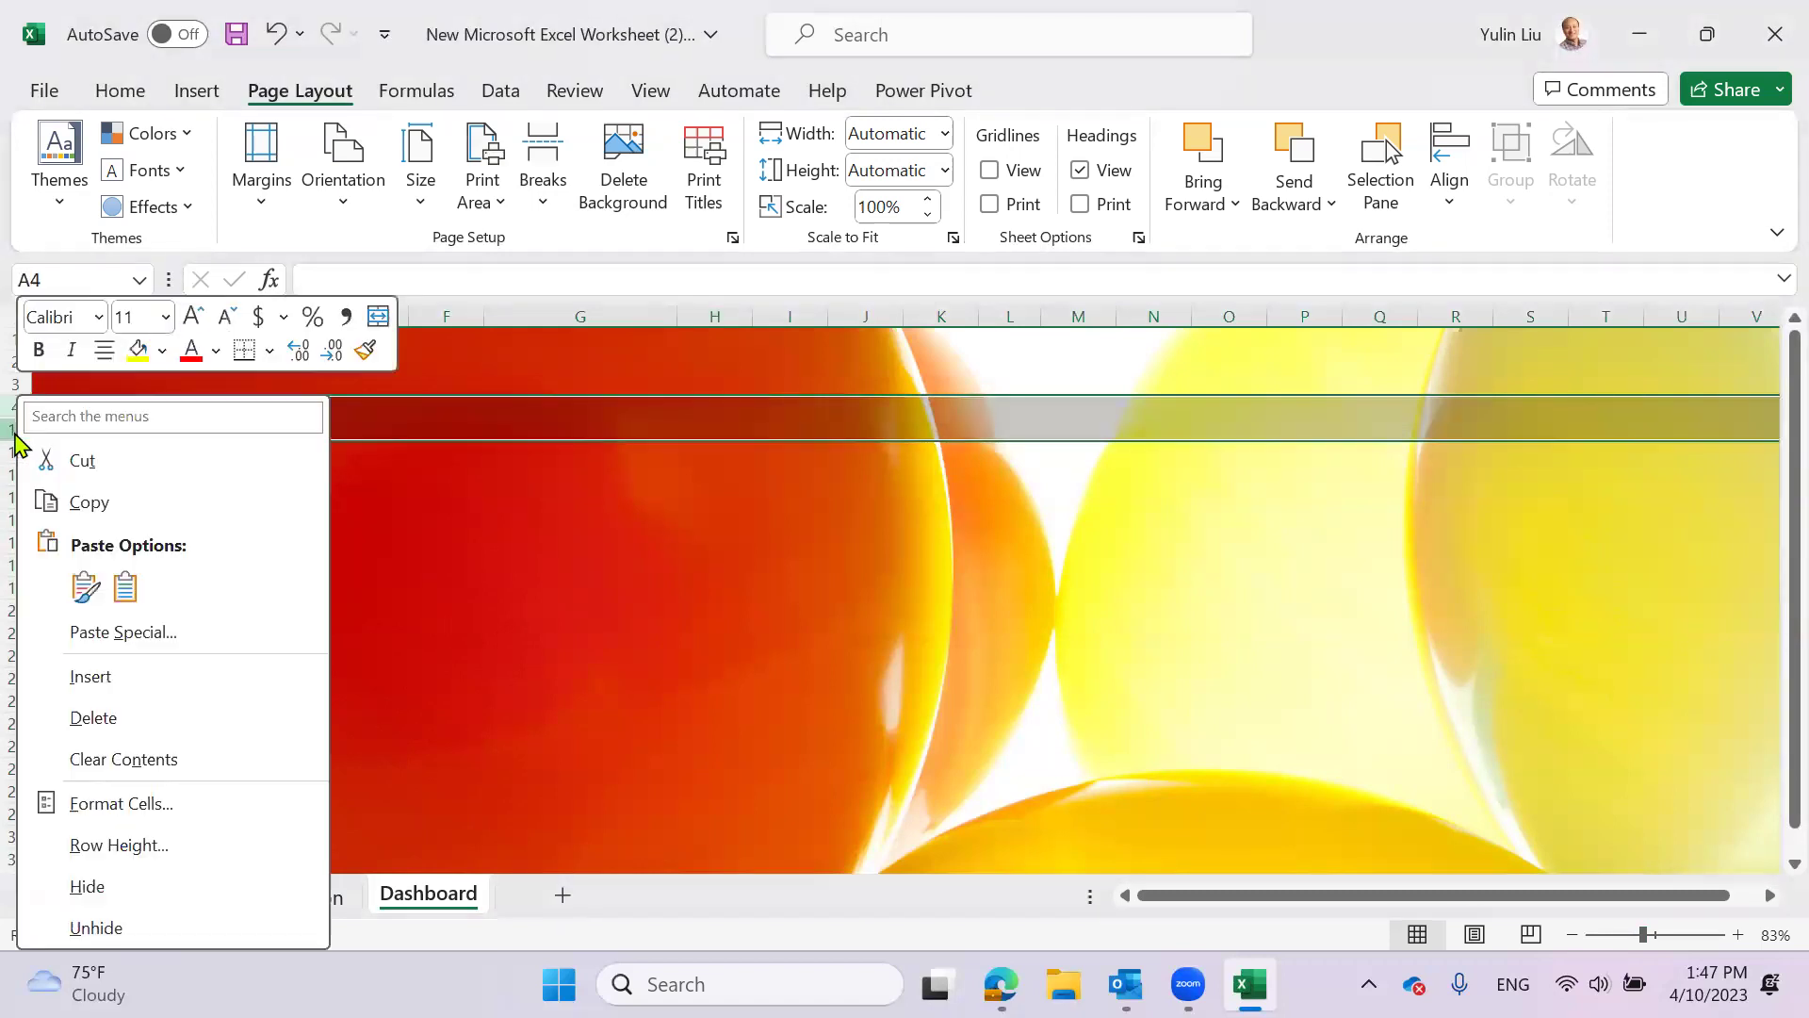
left_click(109, 927)
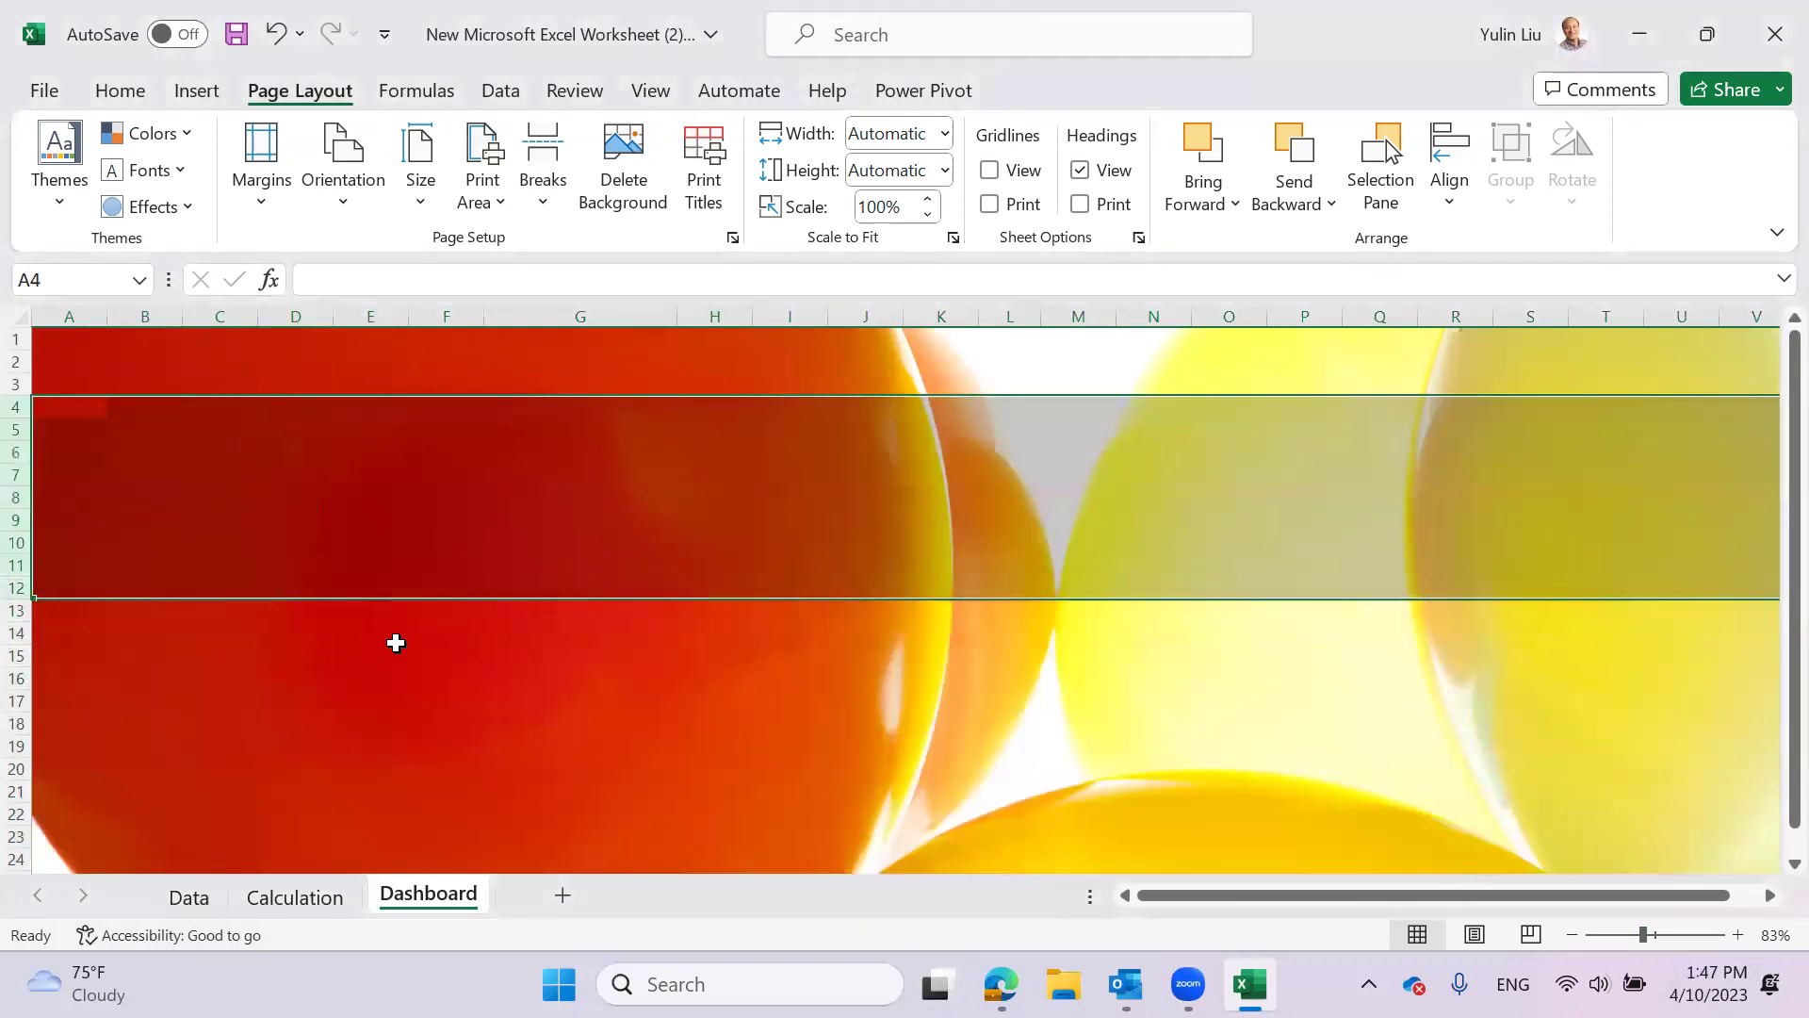
left_click(437, 652)
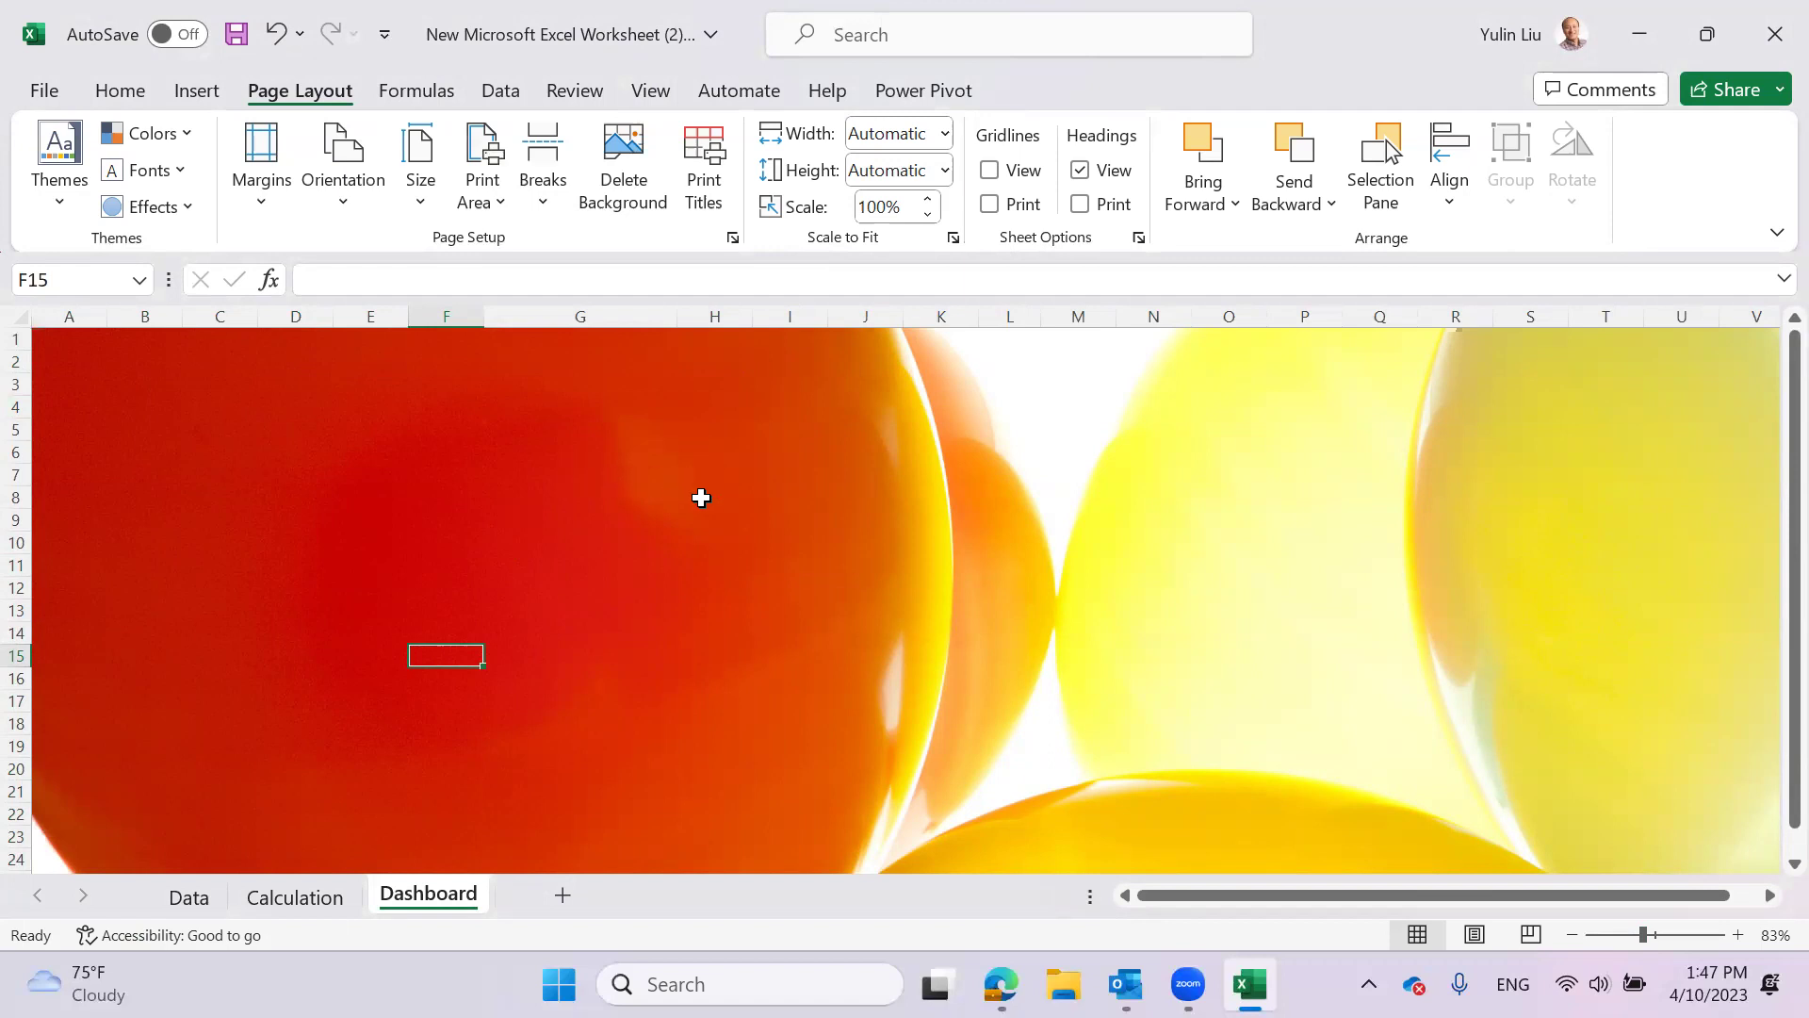
- Group columns F to I on the Dashboard sheet with the Outline Group command
left_click(466, 317)
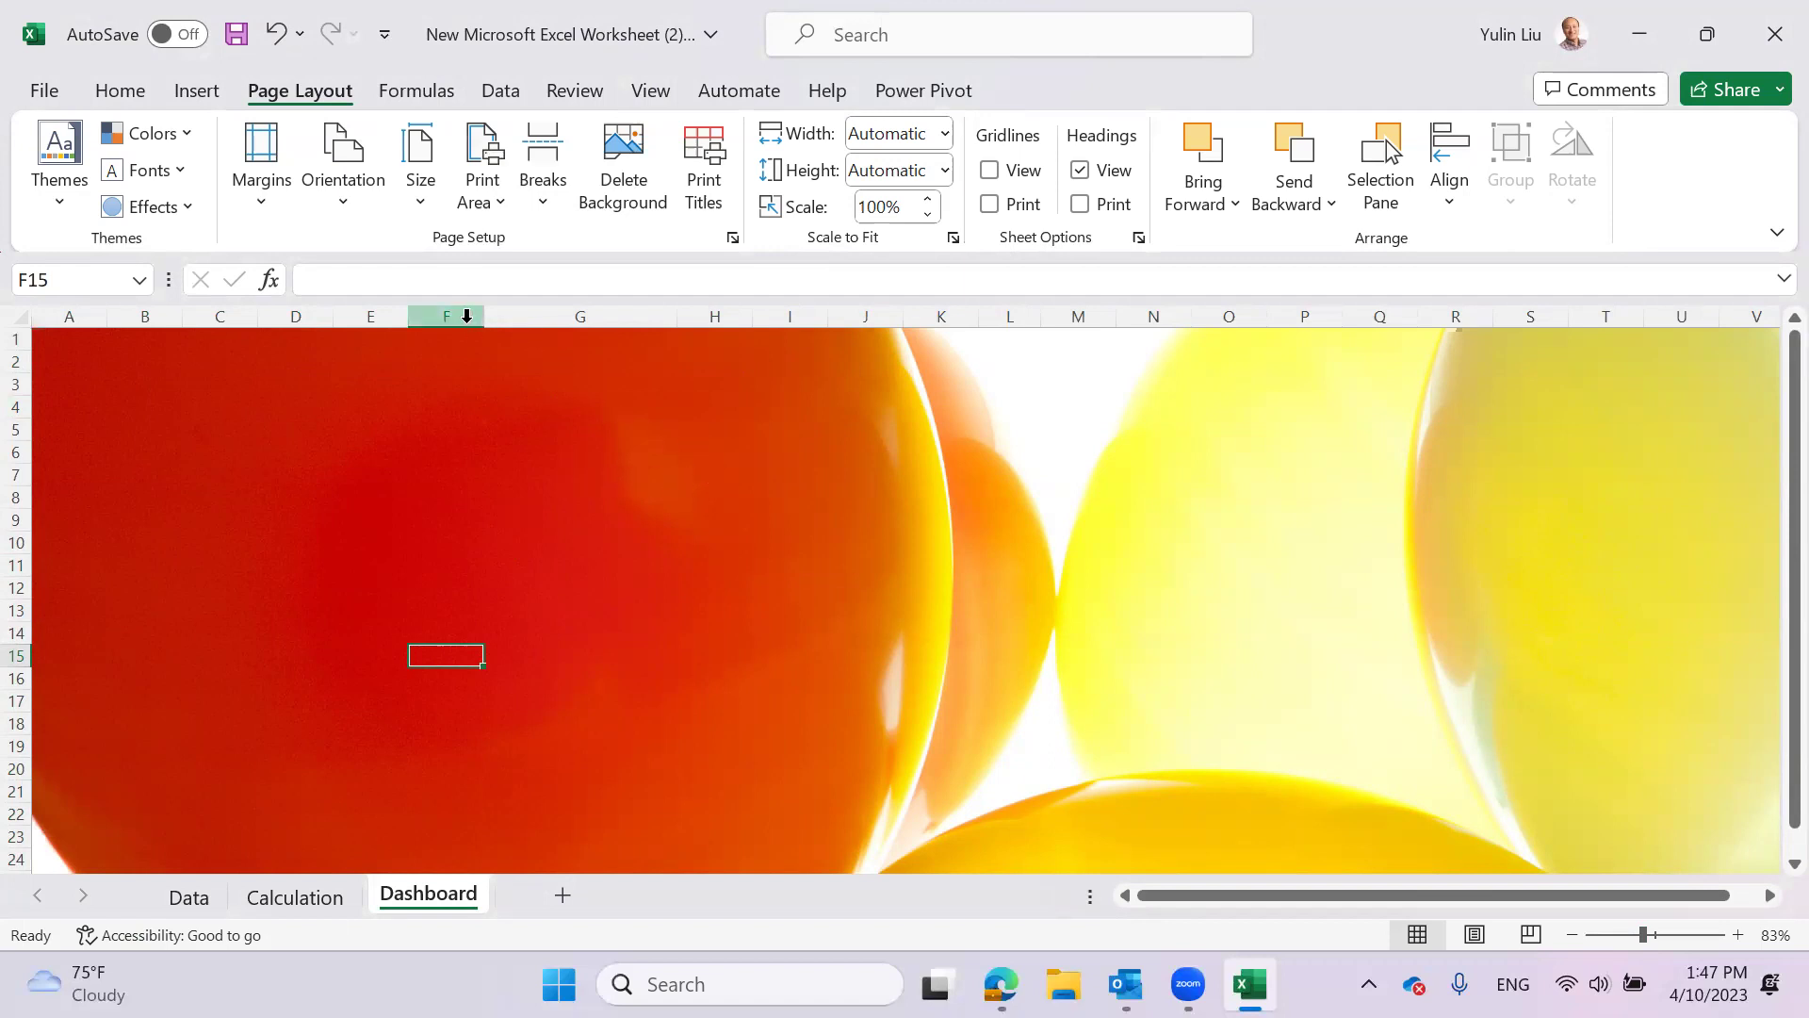
left_click_drag(466, 316, 745, 374)
left_click(514, 96)
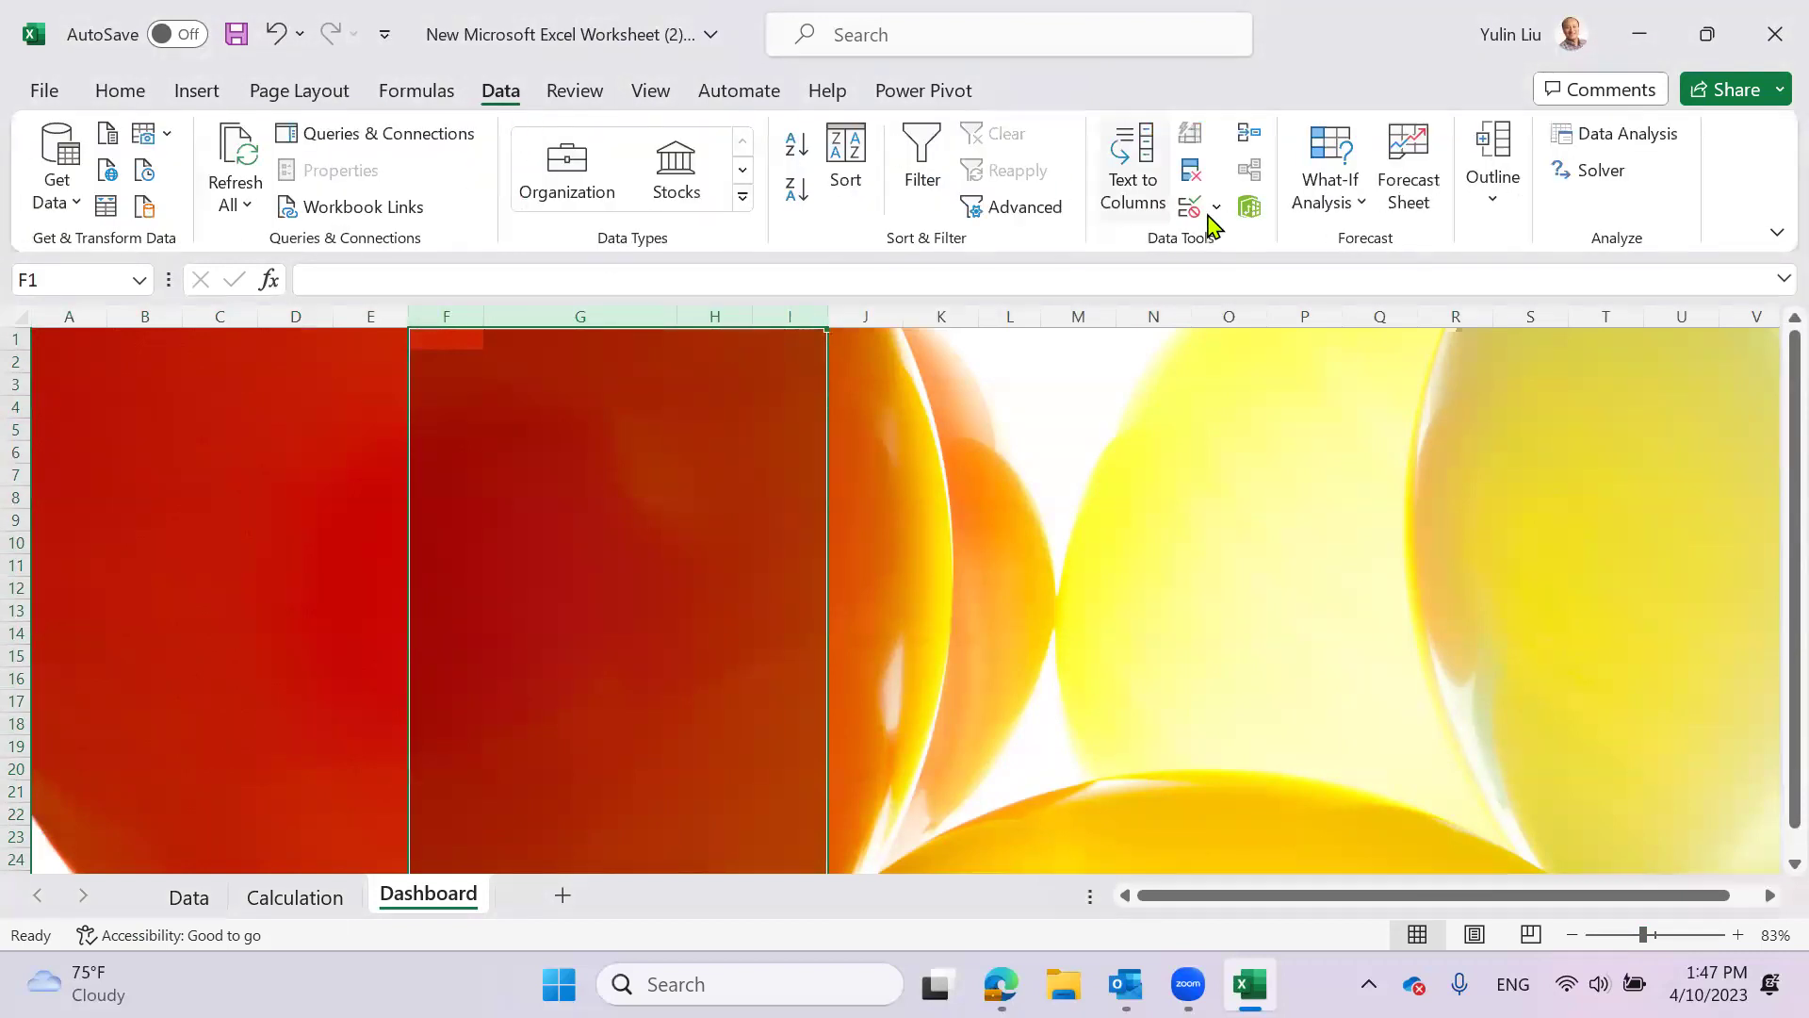
left_click(1498, 207)
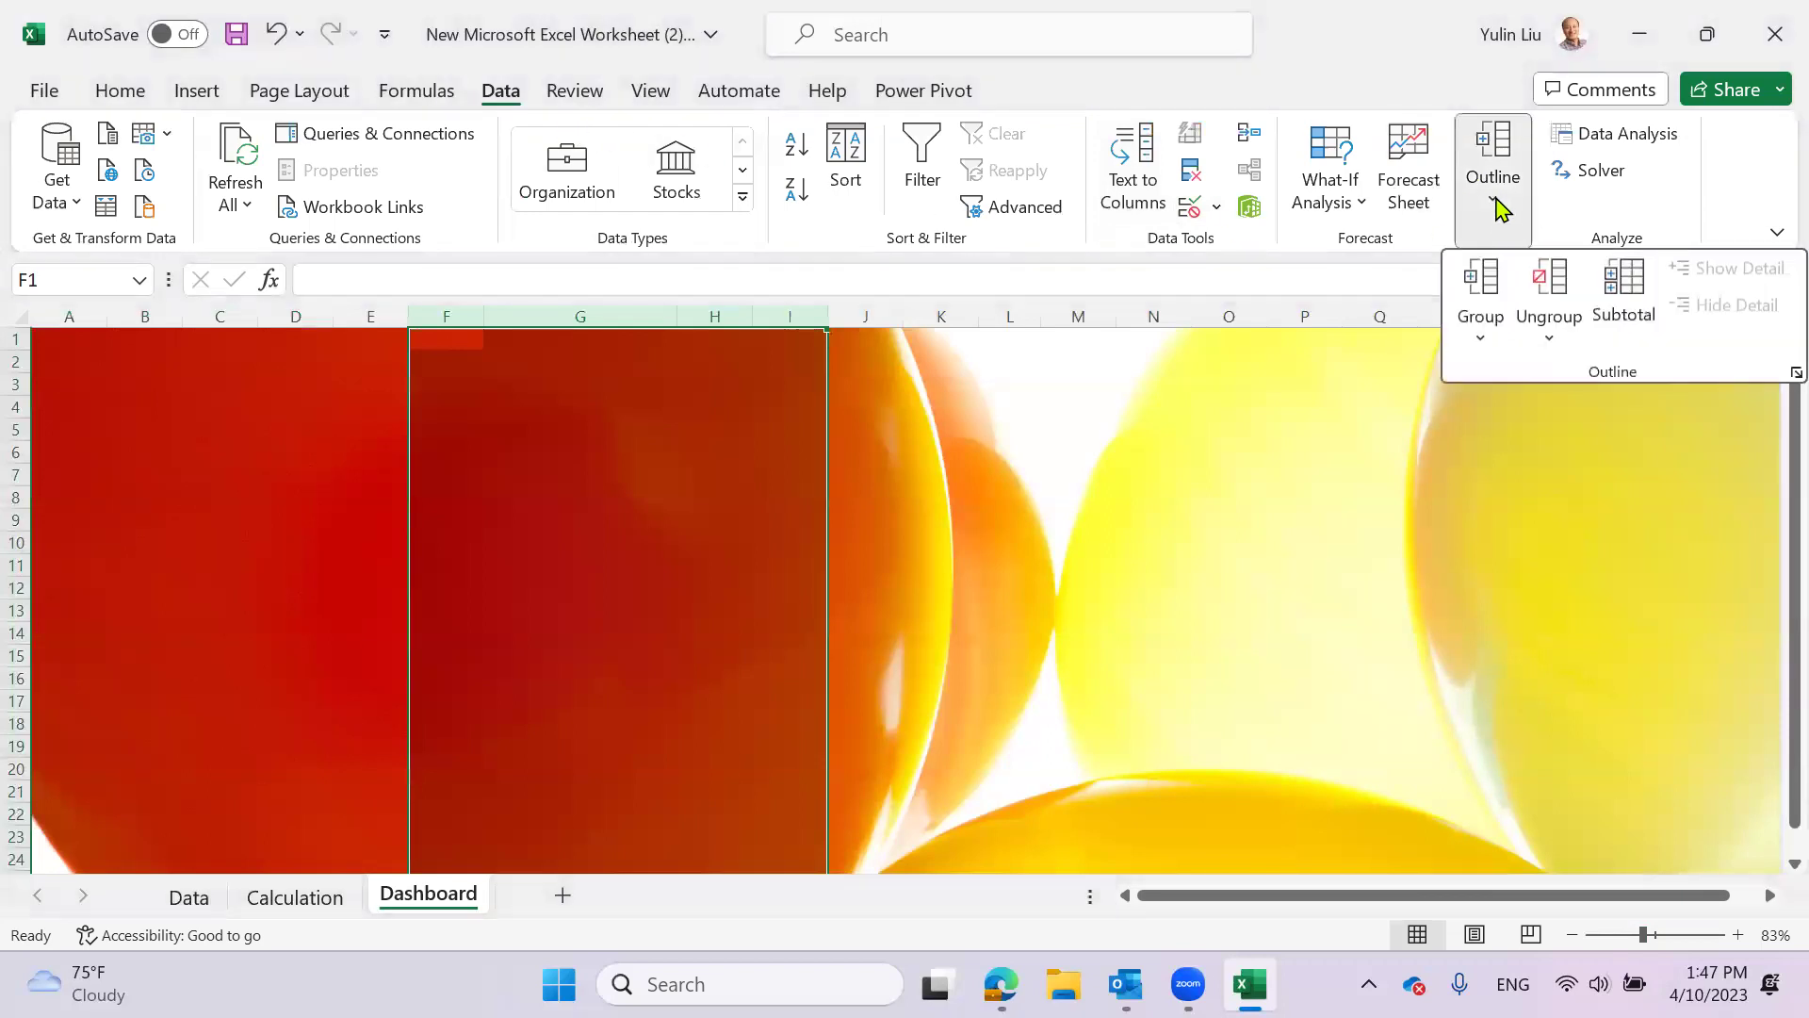
left_click(1481, 282)
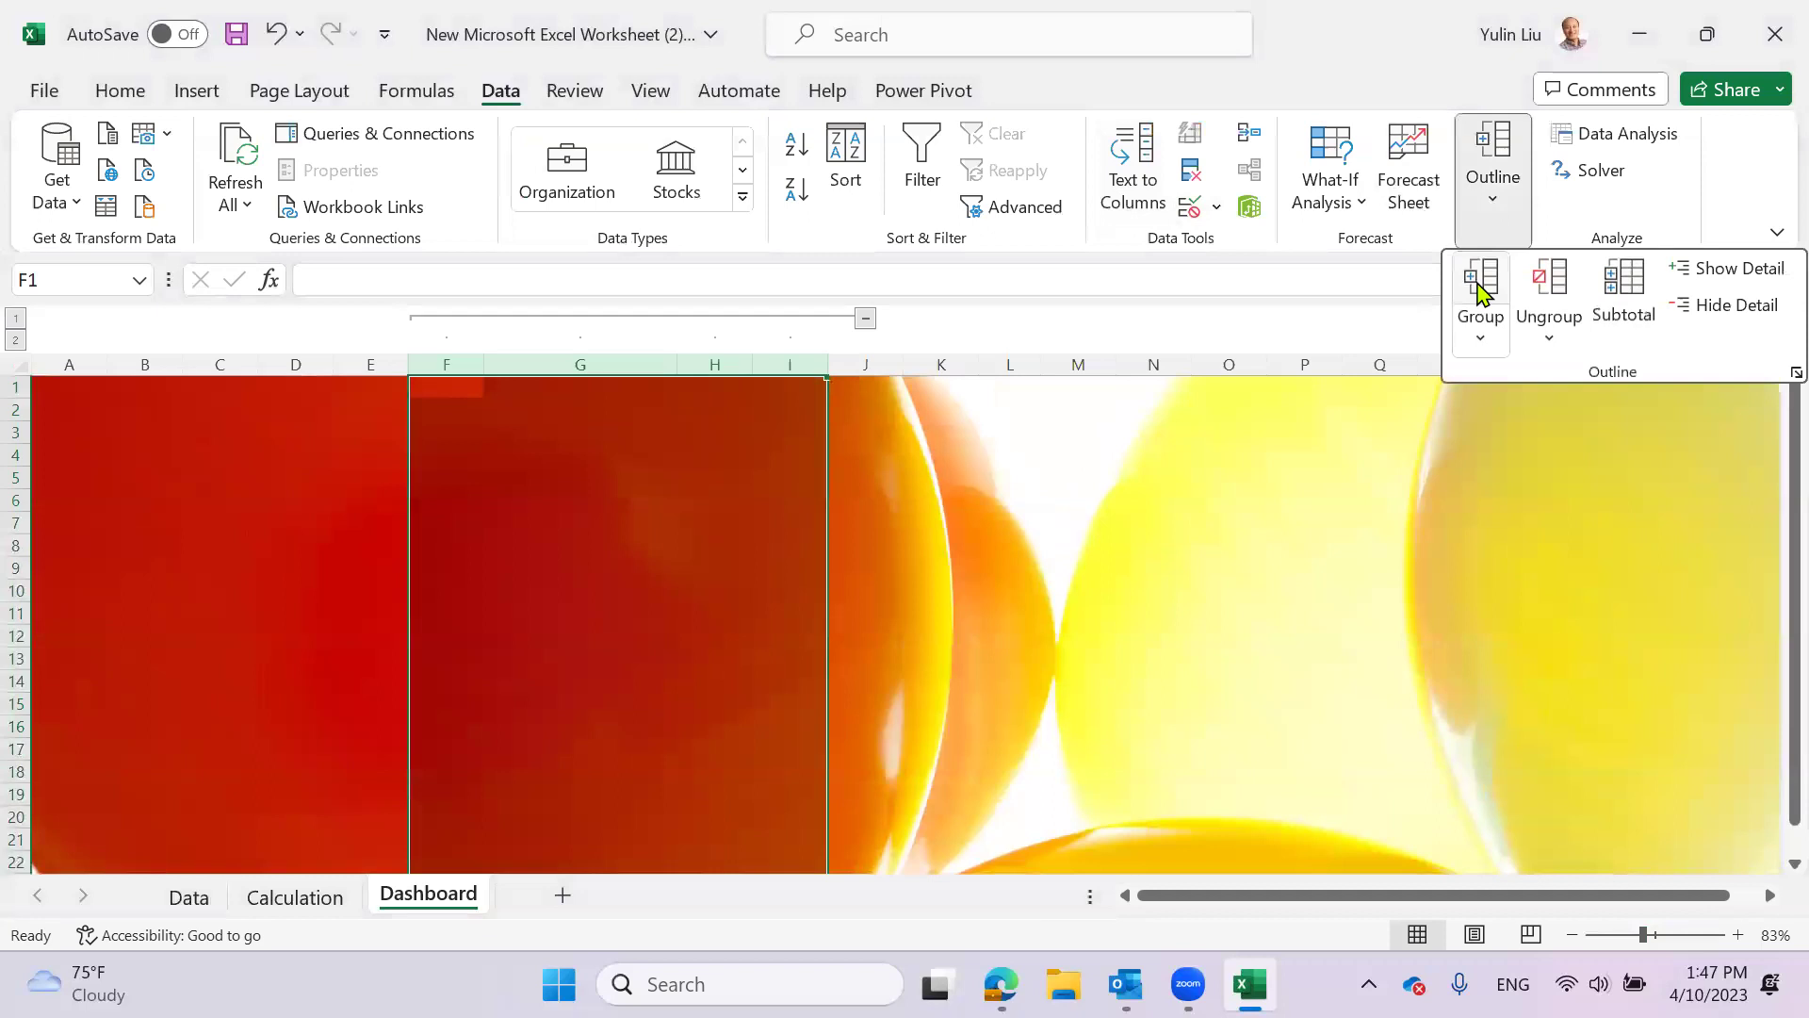
left_click(1116, 494)
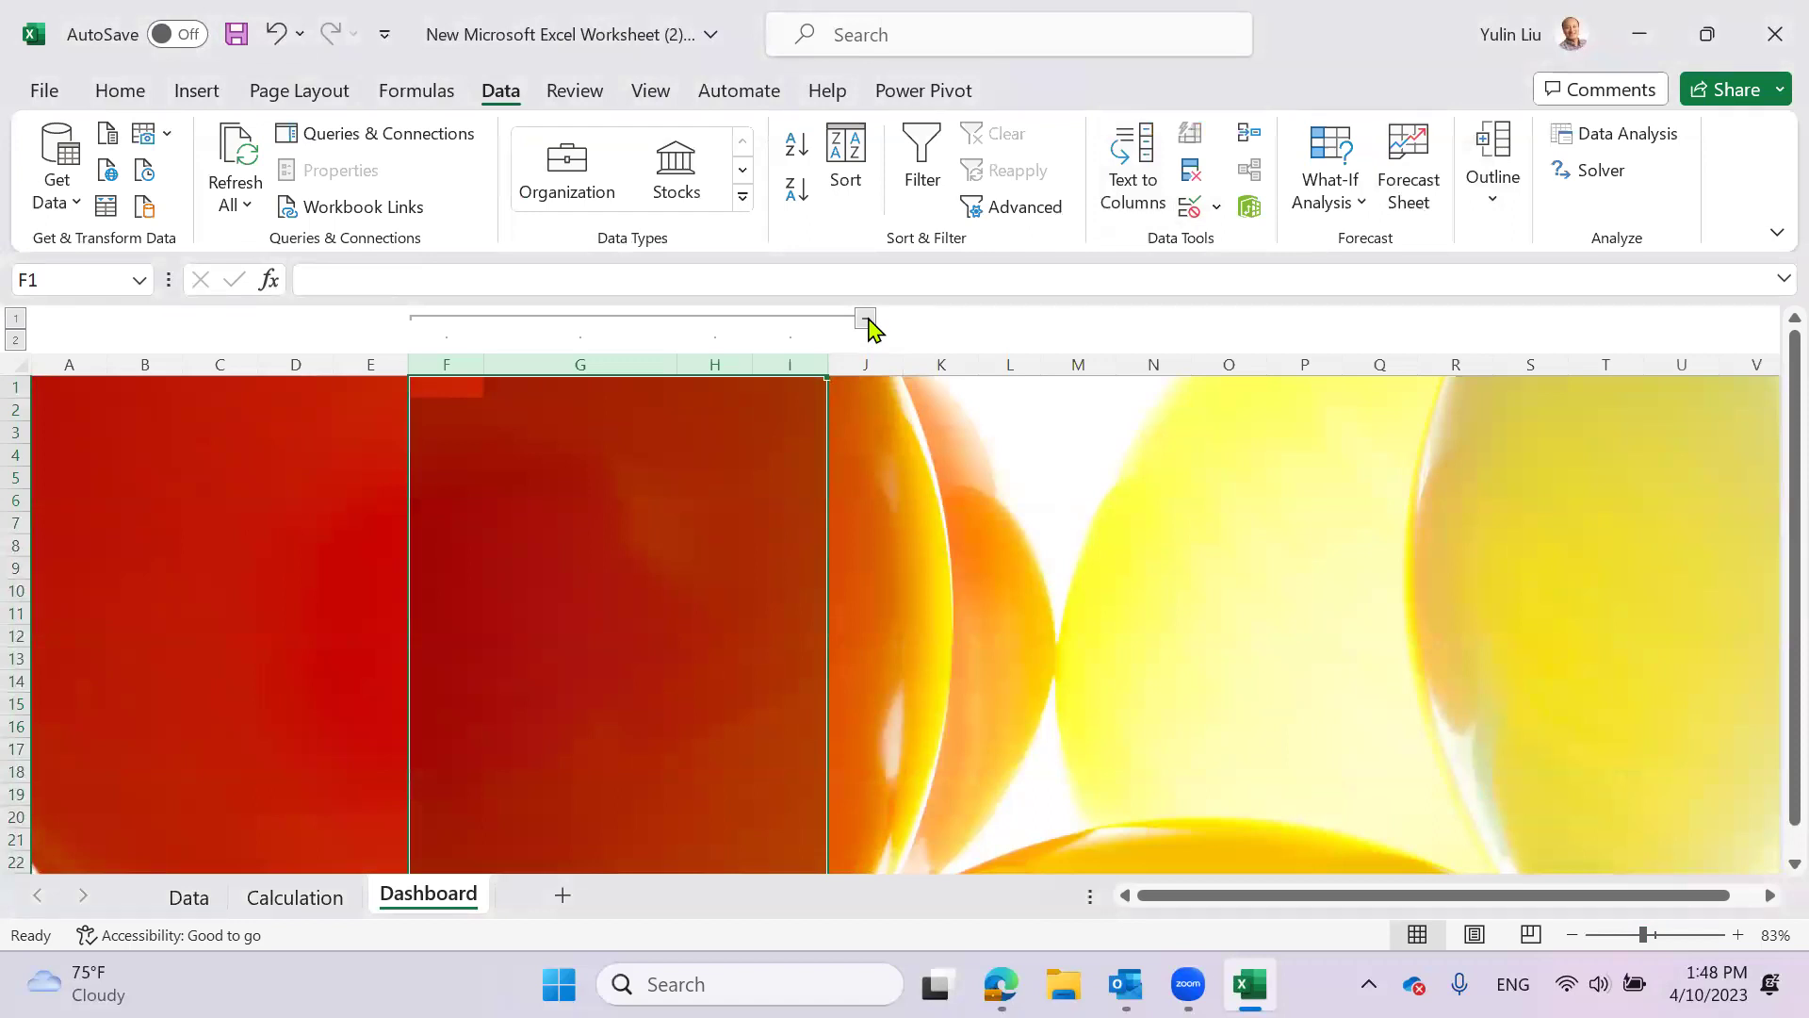
- Collapse and expand the F to I column group several times to check it, leaving it expanded
left_click(865, 320)
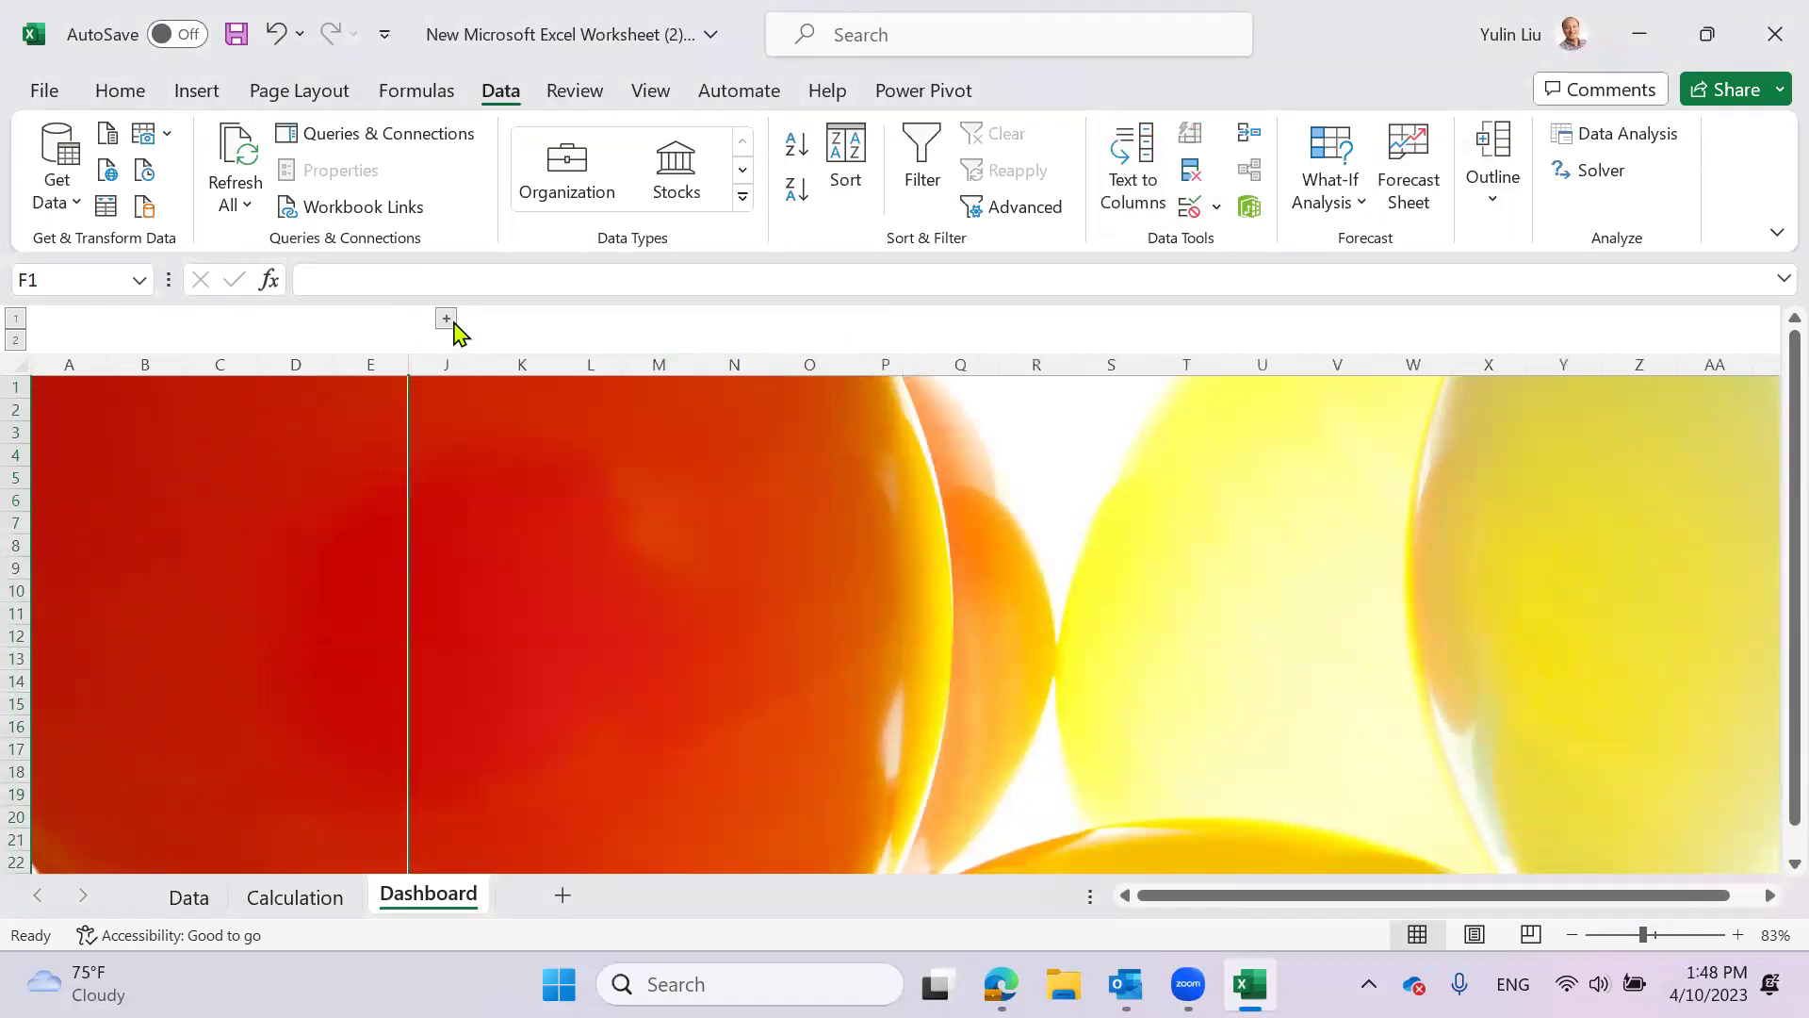
left_click(447, 321)
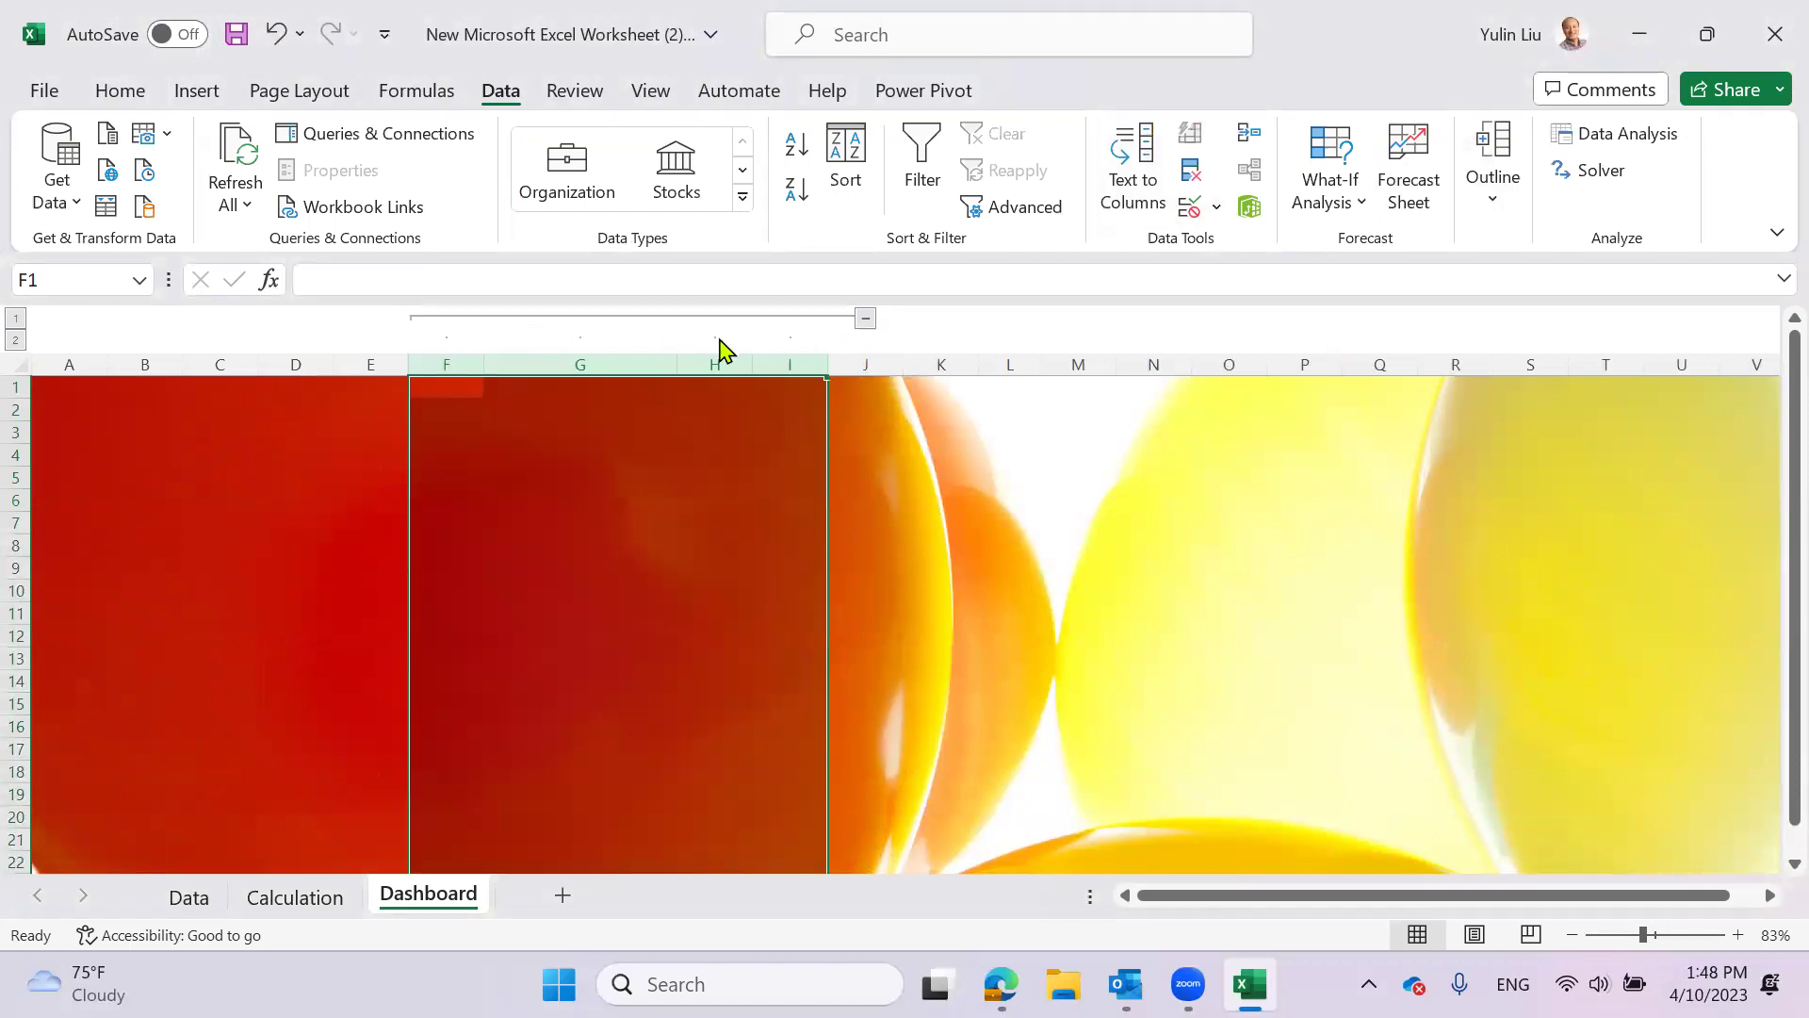
left_click(865, 320)
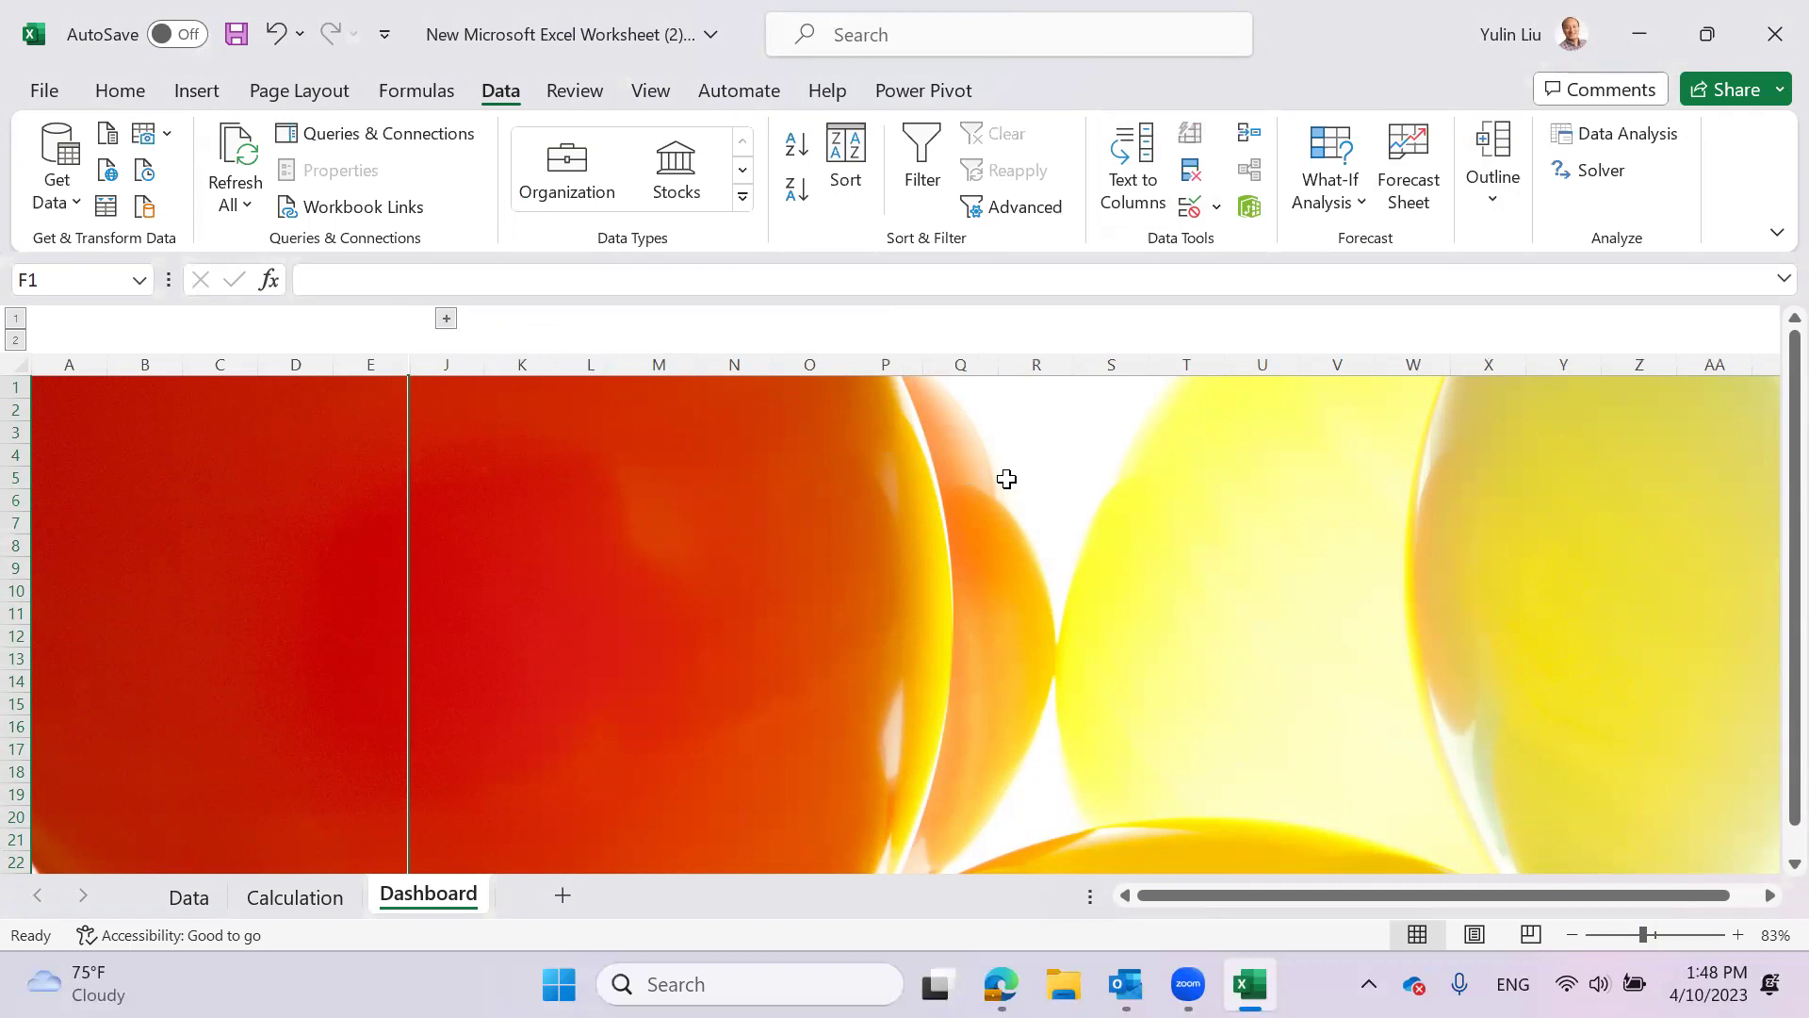
left_click(445, 319)
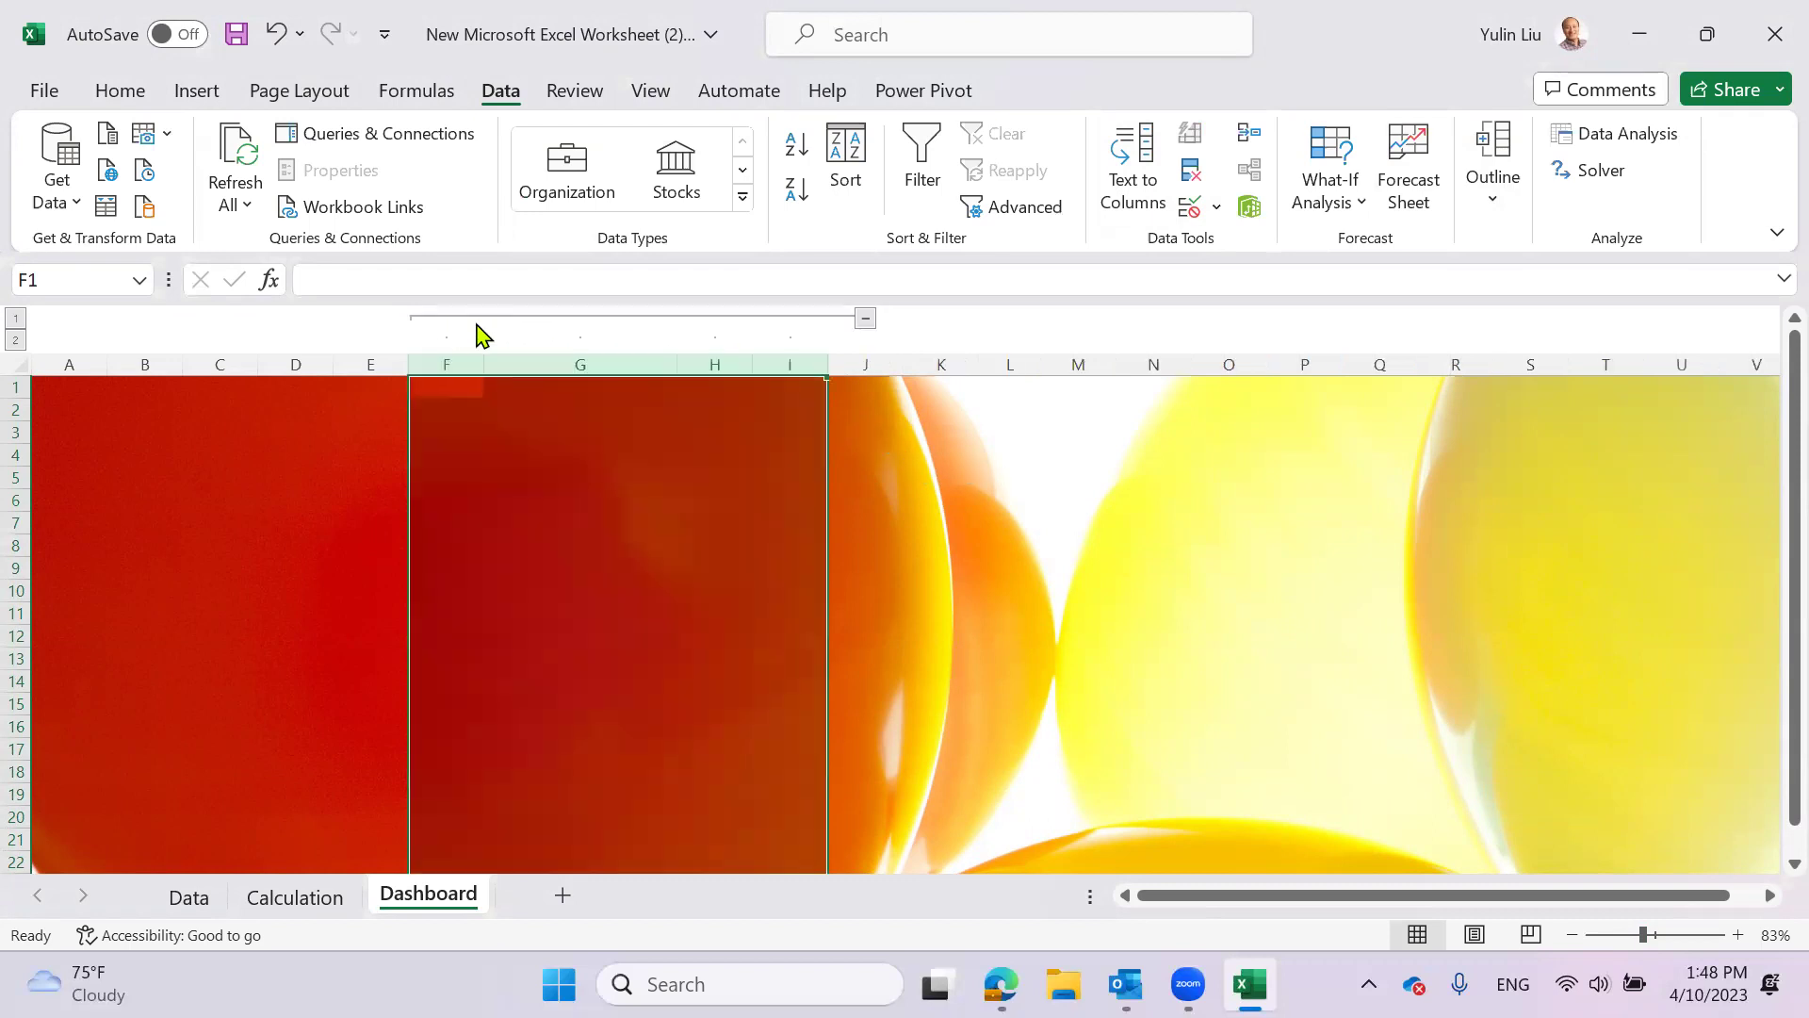
left_click(865, 319)
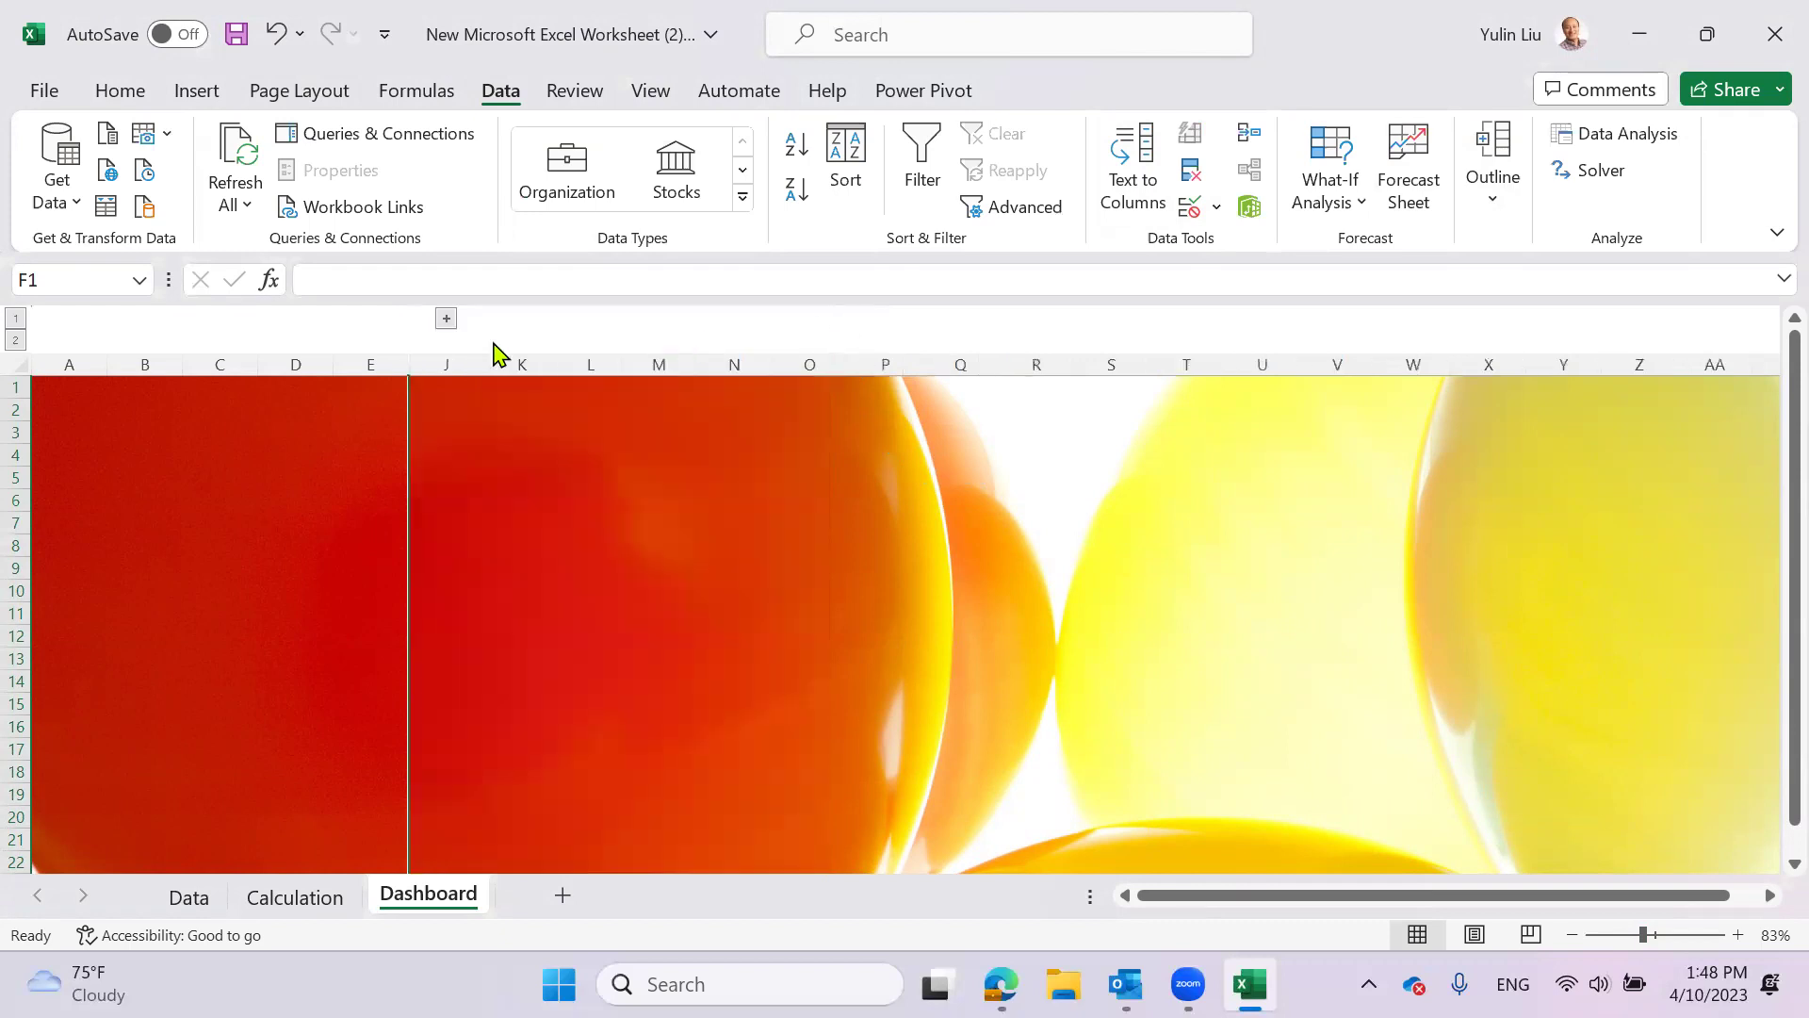
left_click(445, 321)
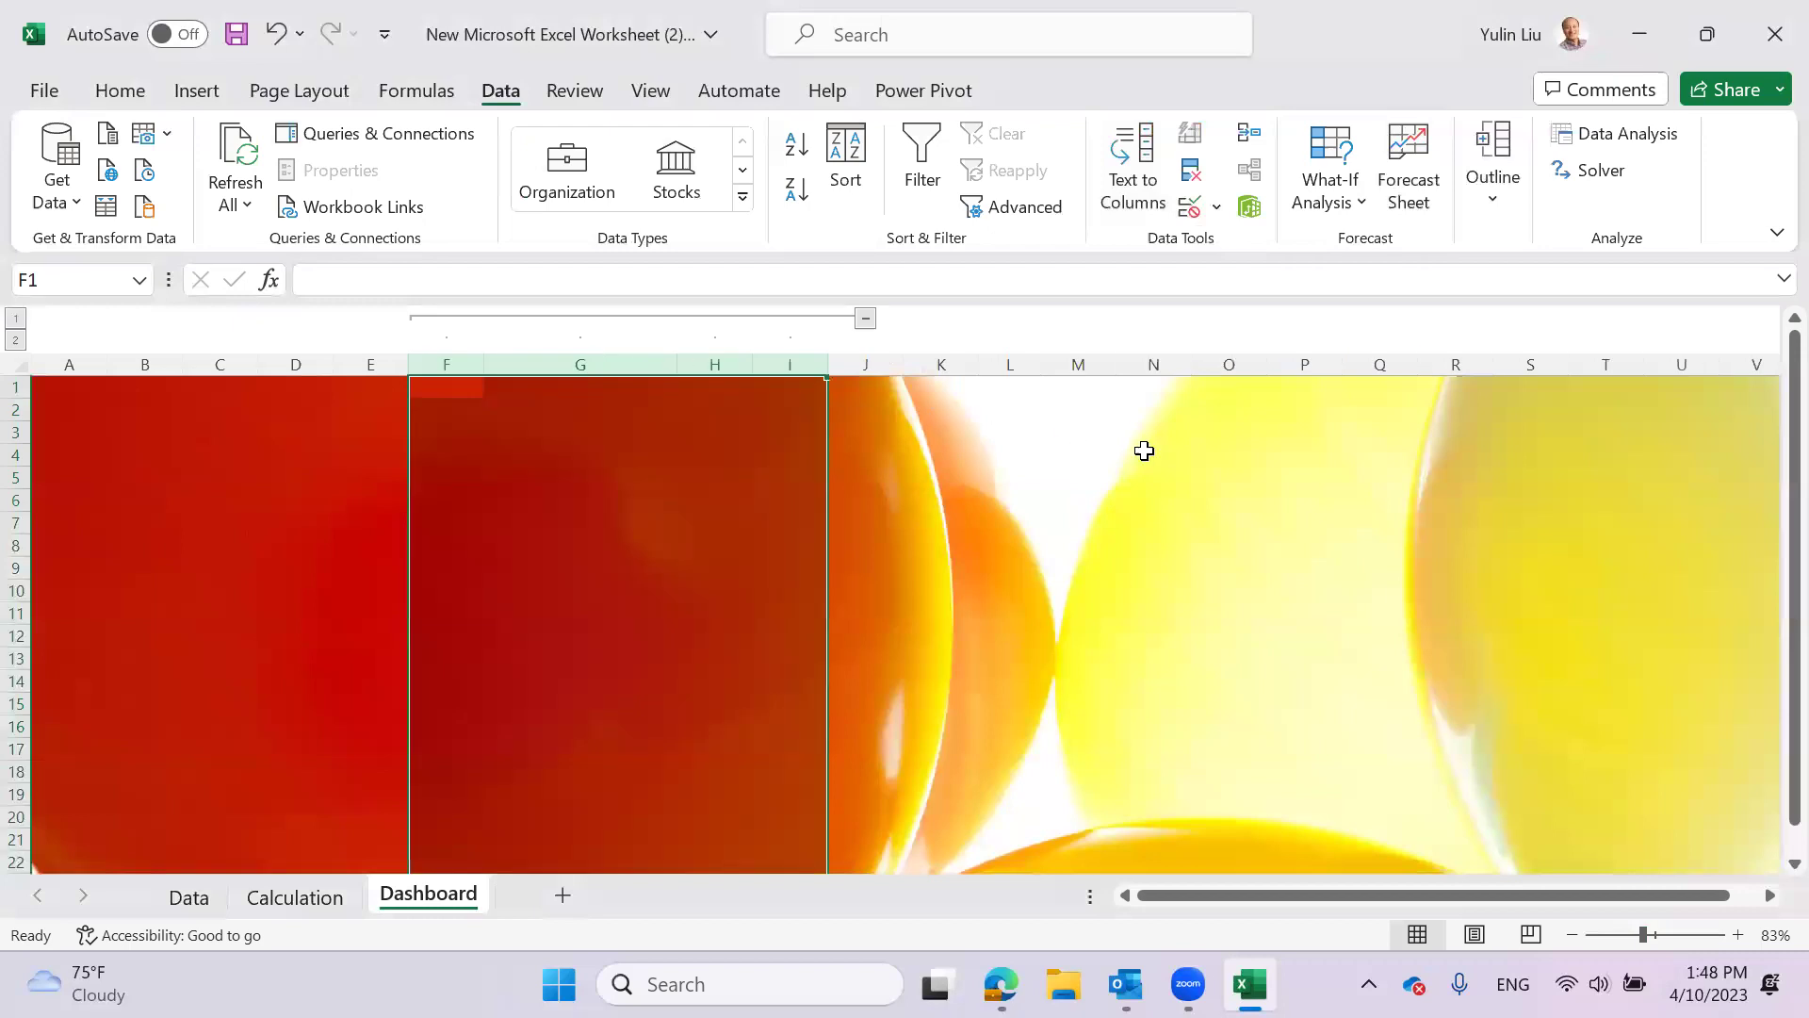
left_click(1000, 482)
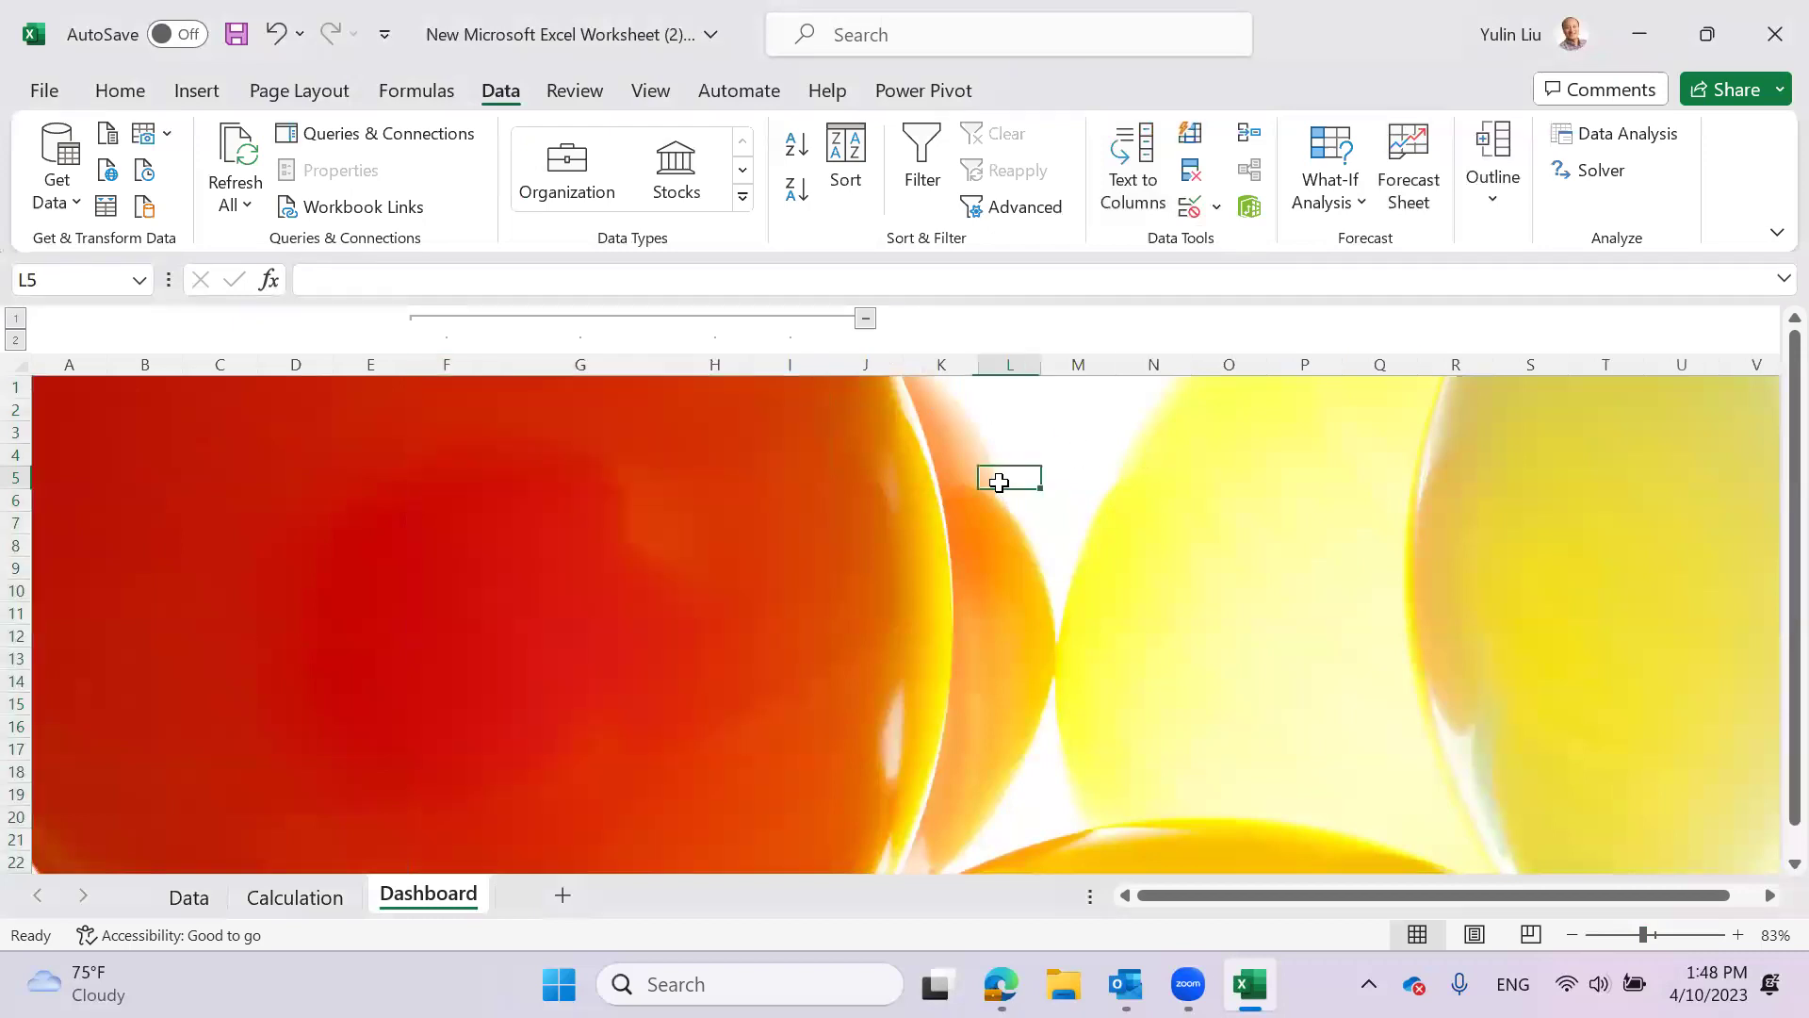
- Group columns F to N as an outer level around the existing F to I group
left_click_drag(445, 363, 1173, 364)
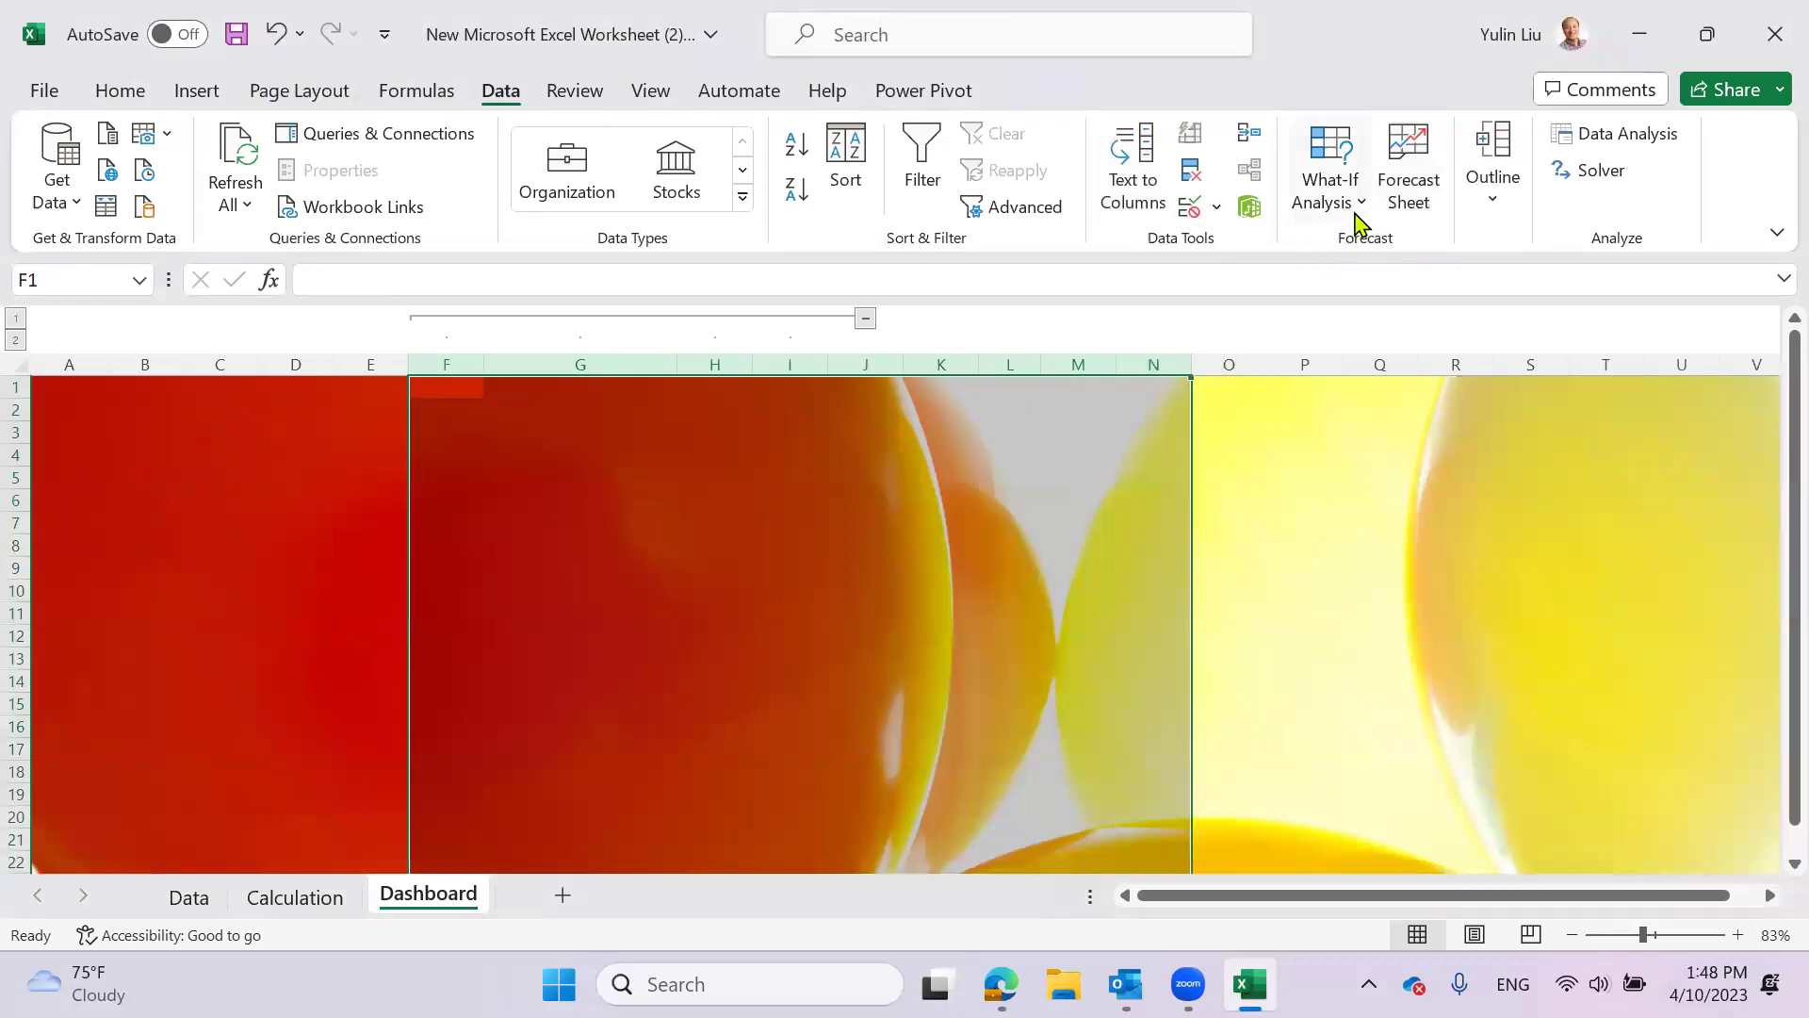
left_click(1498, 209)
left_click(1470, 287)
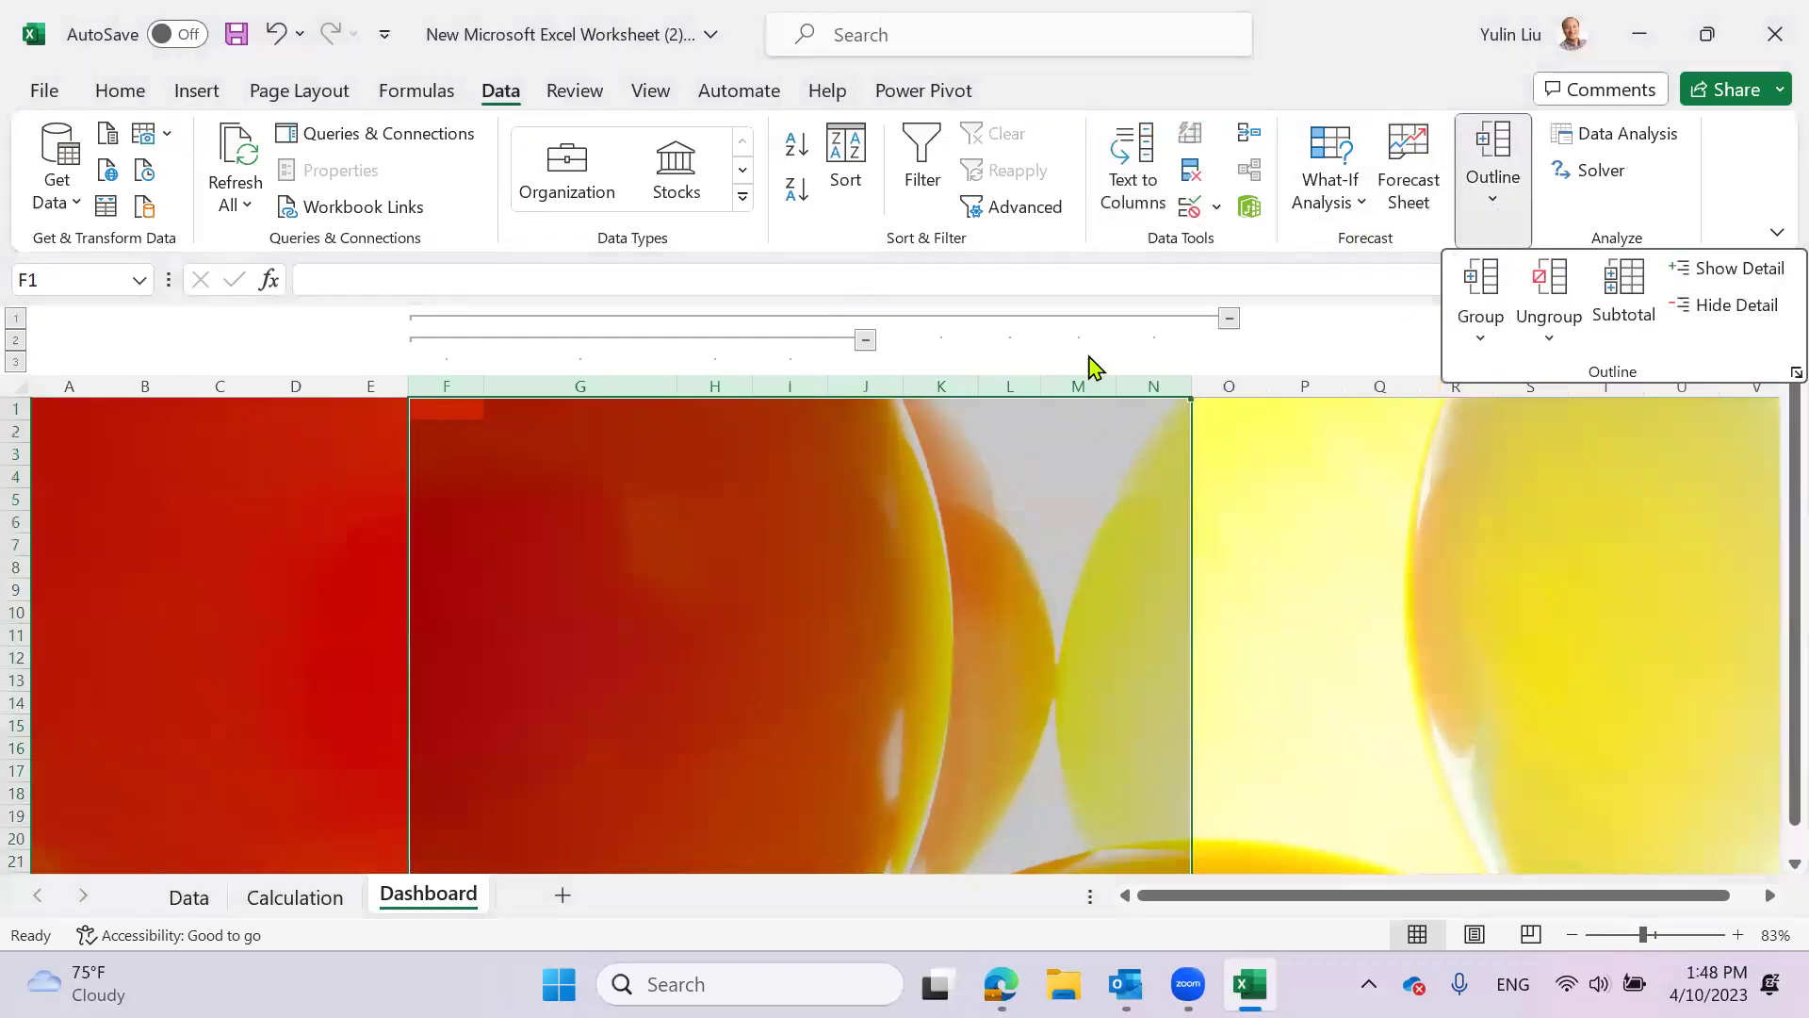
- Collapse the inner F to I group, and collapse and expand the outer F to N group twice
left_click(1230, 321)
left_click(865, 340)
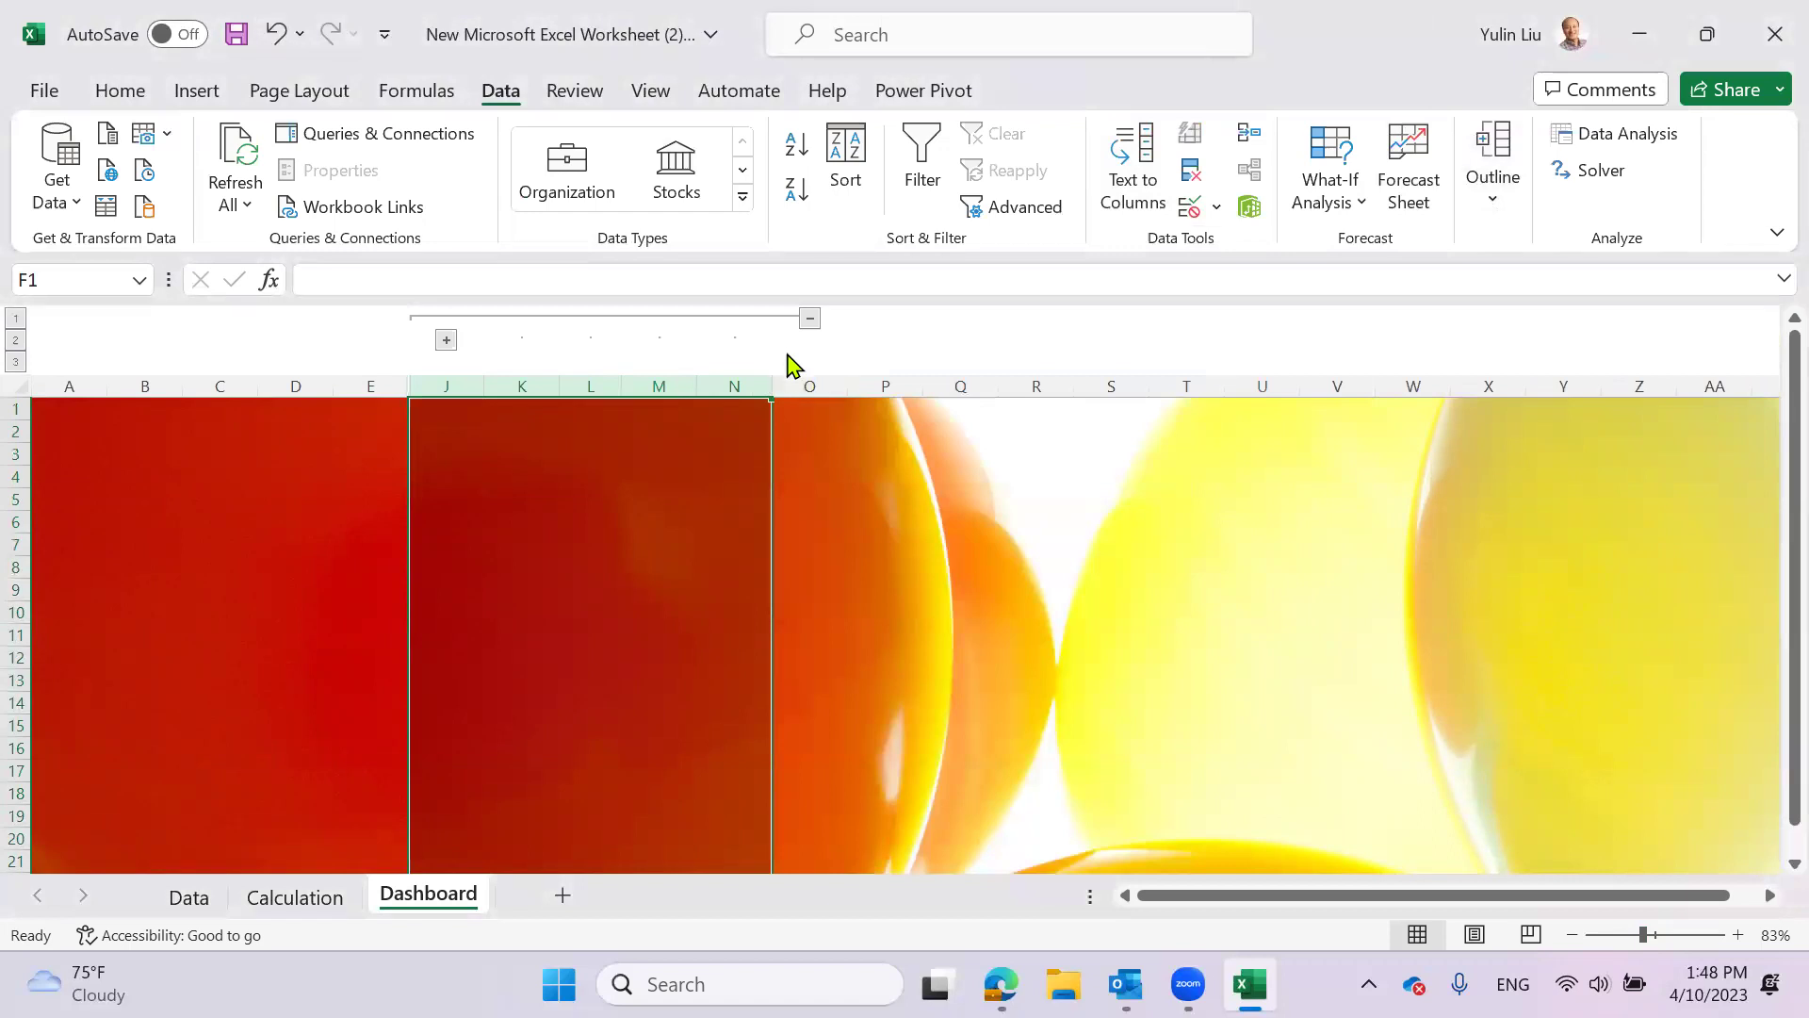
left_click(809, 320)
left_click(446, 319)
left_click(810, 321)
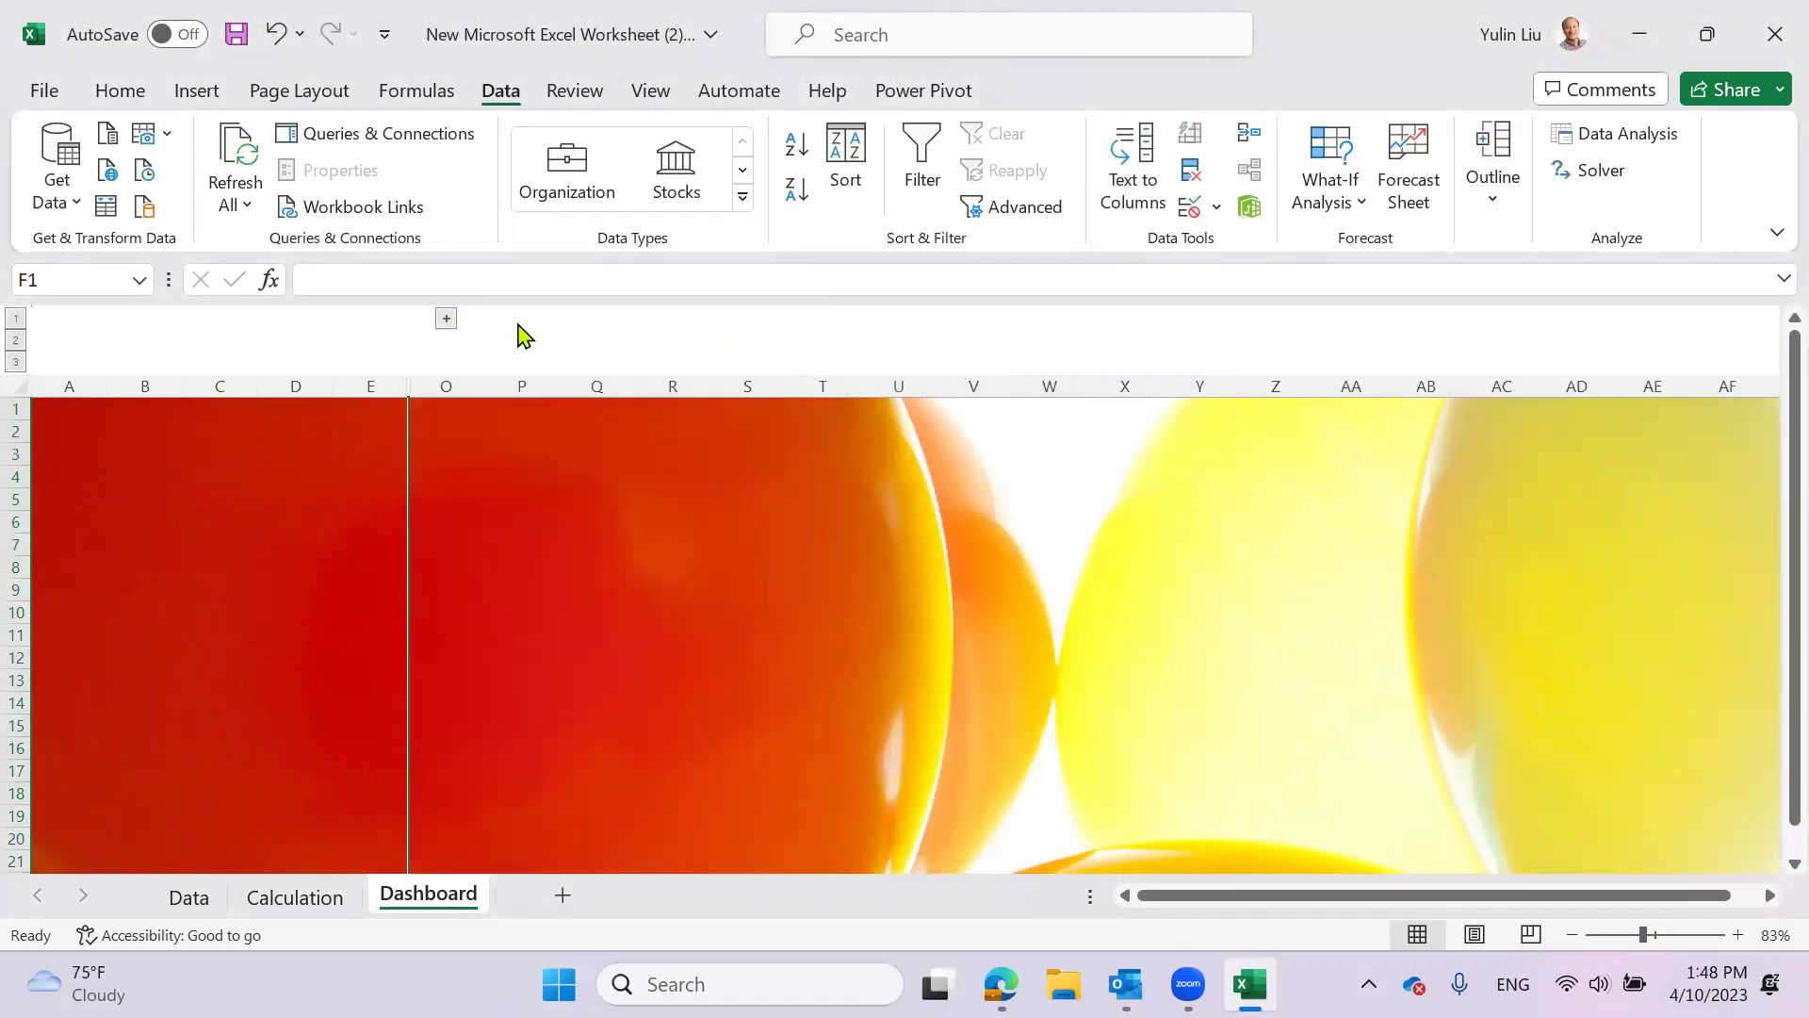
left_click(448, 321)
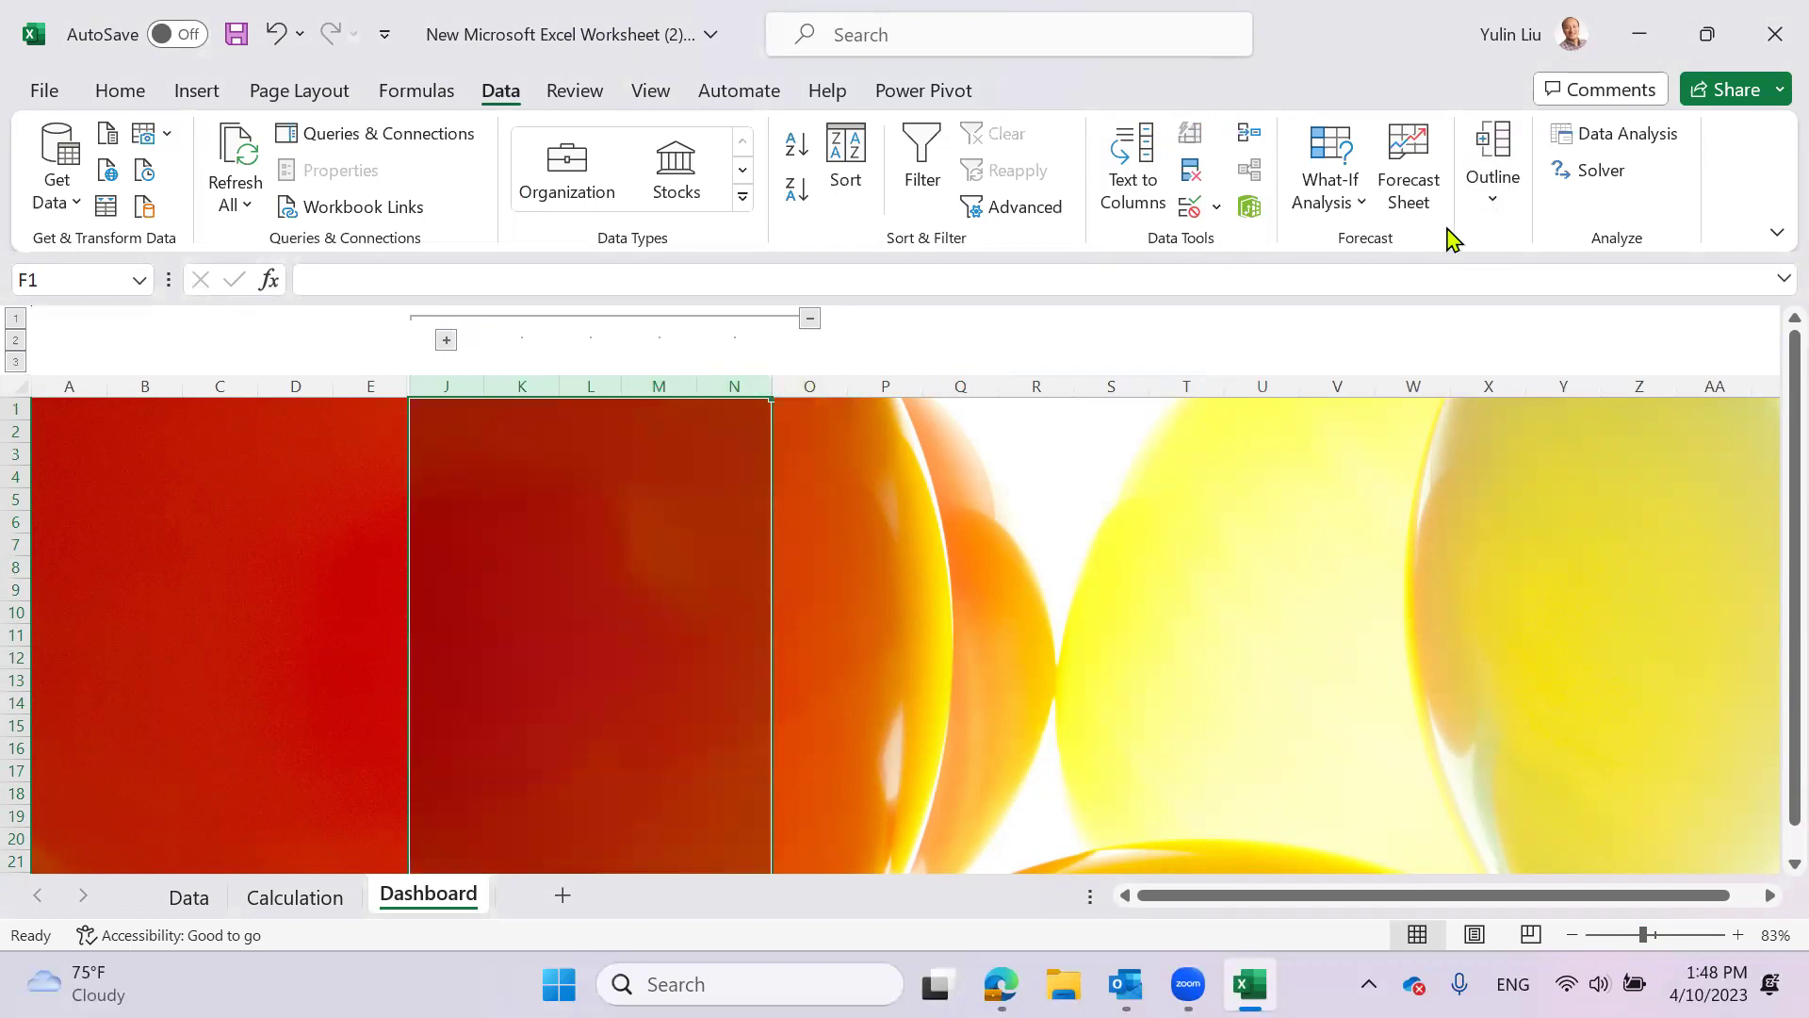
- Ungroup the outer F to N level, expand the remaining F to I group and ungroup it too
left_click(1498, 206)
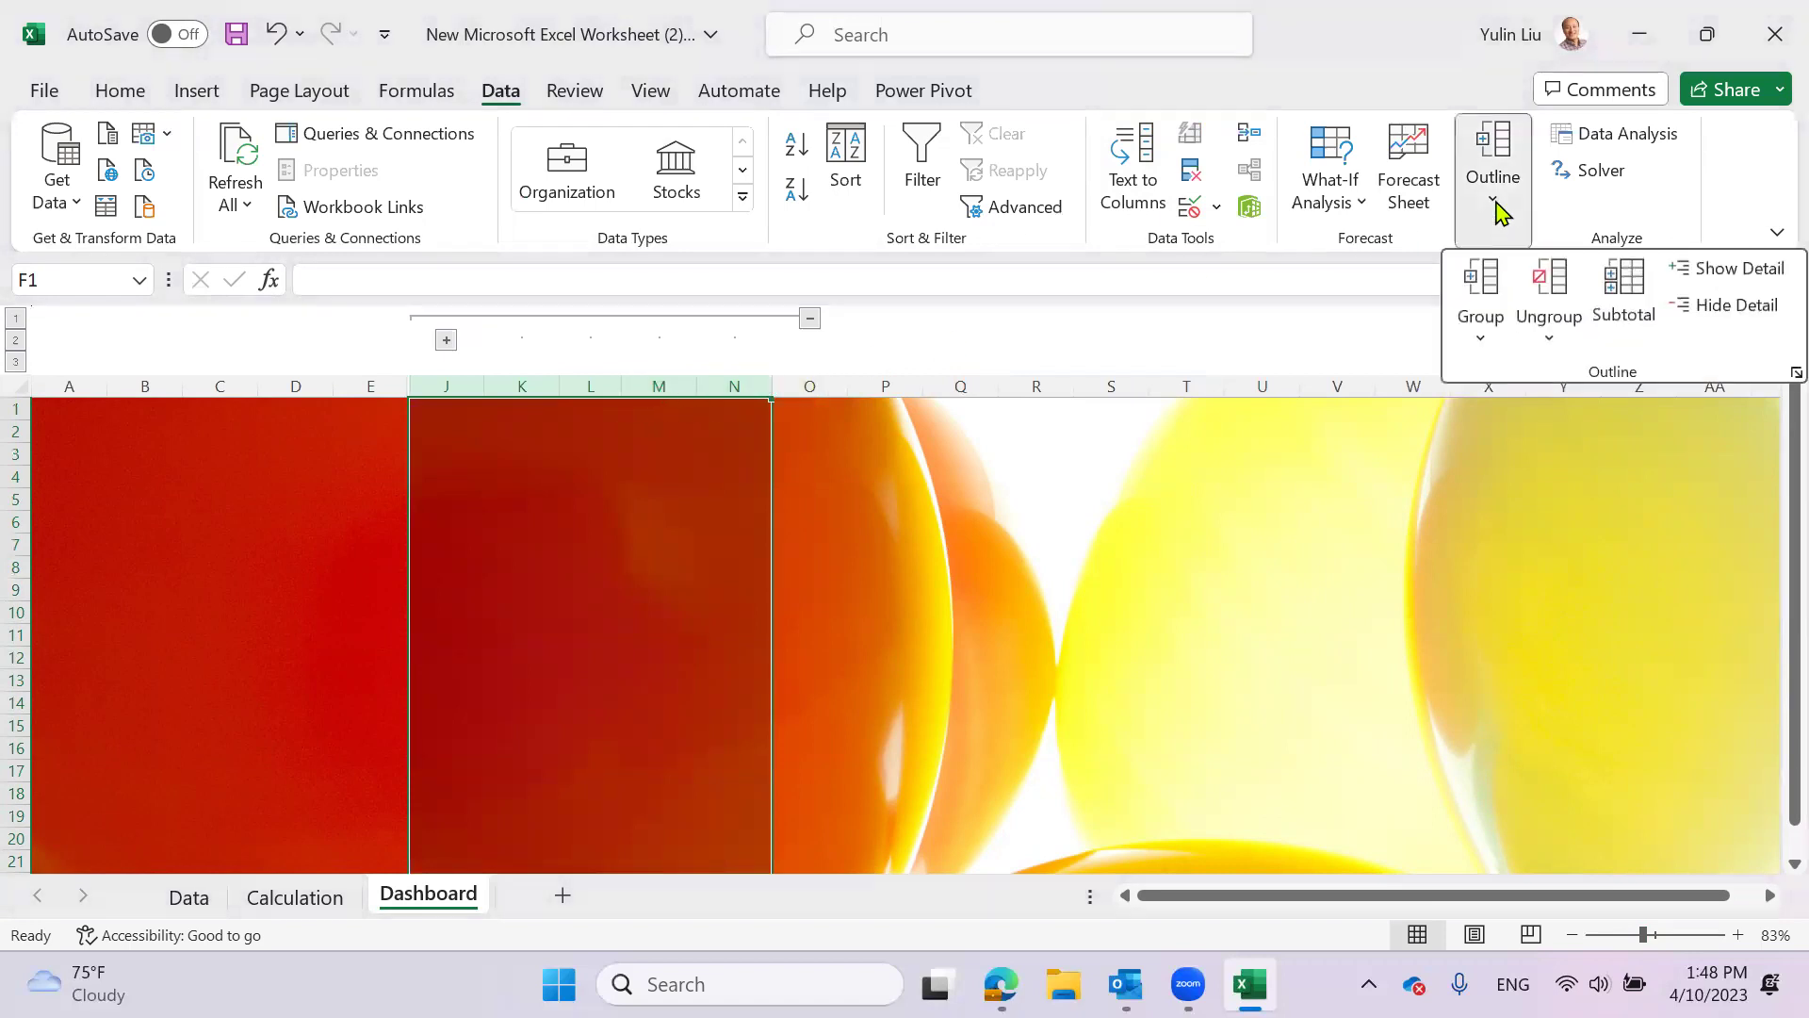
left_click(1549, 282)
left_click(451, 321)
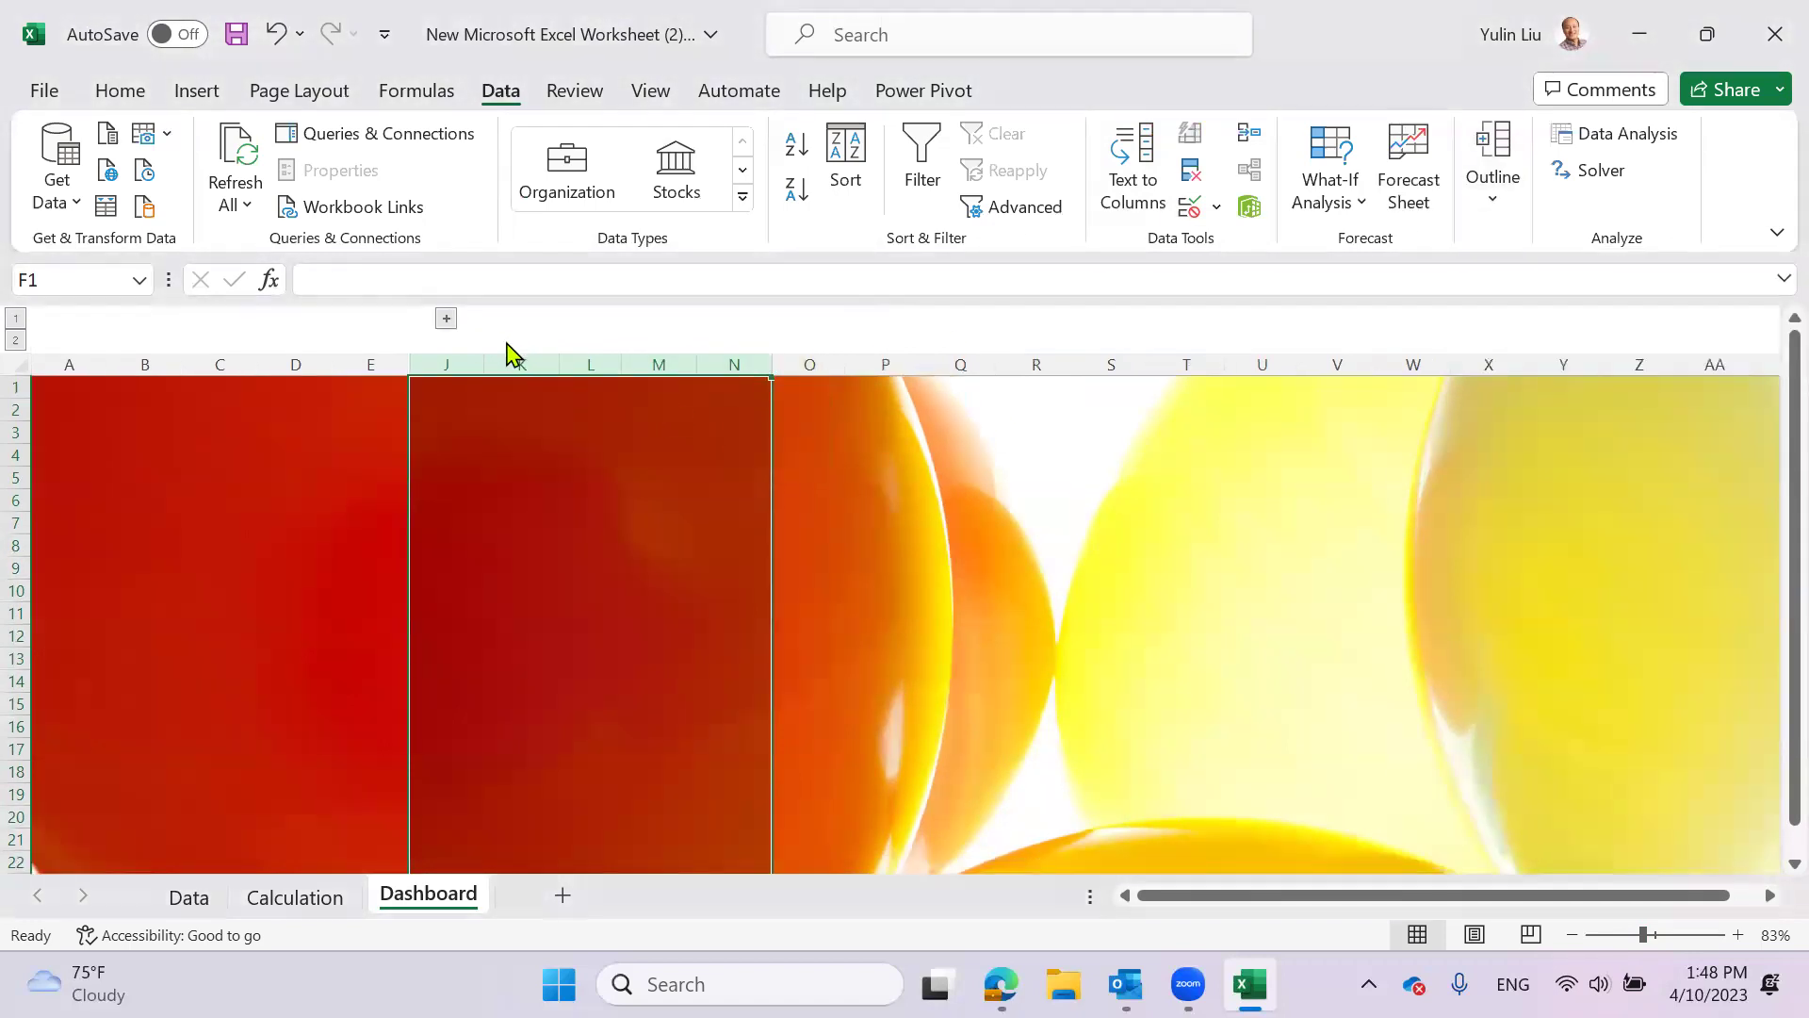
left_click(449, 321)
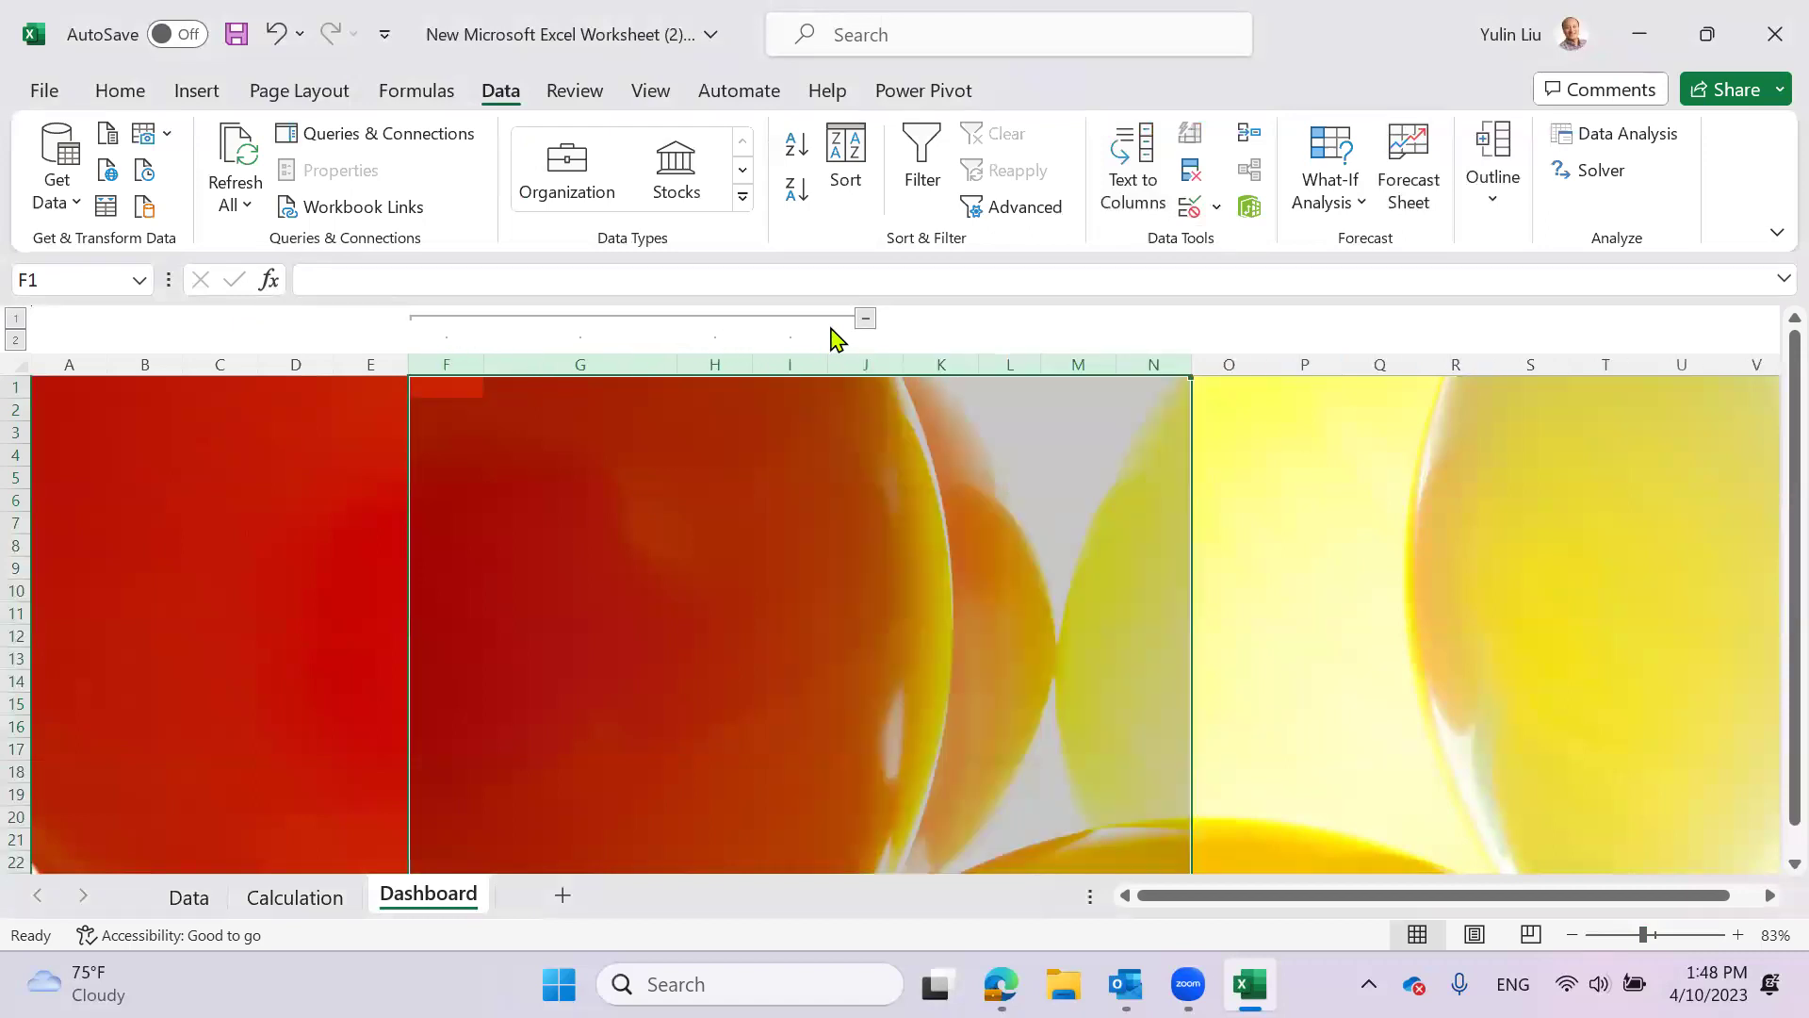
left_click(1486, 214)
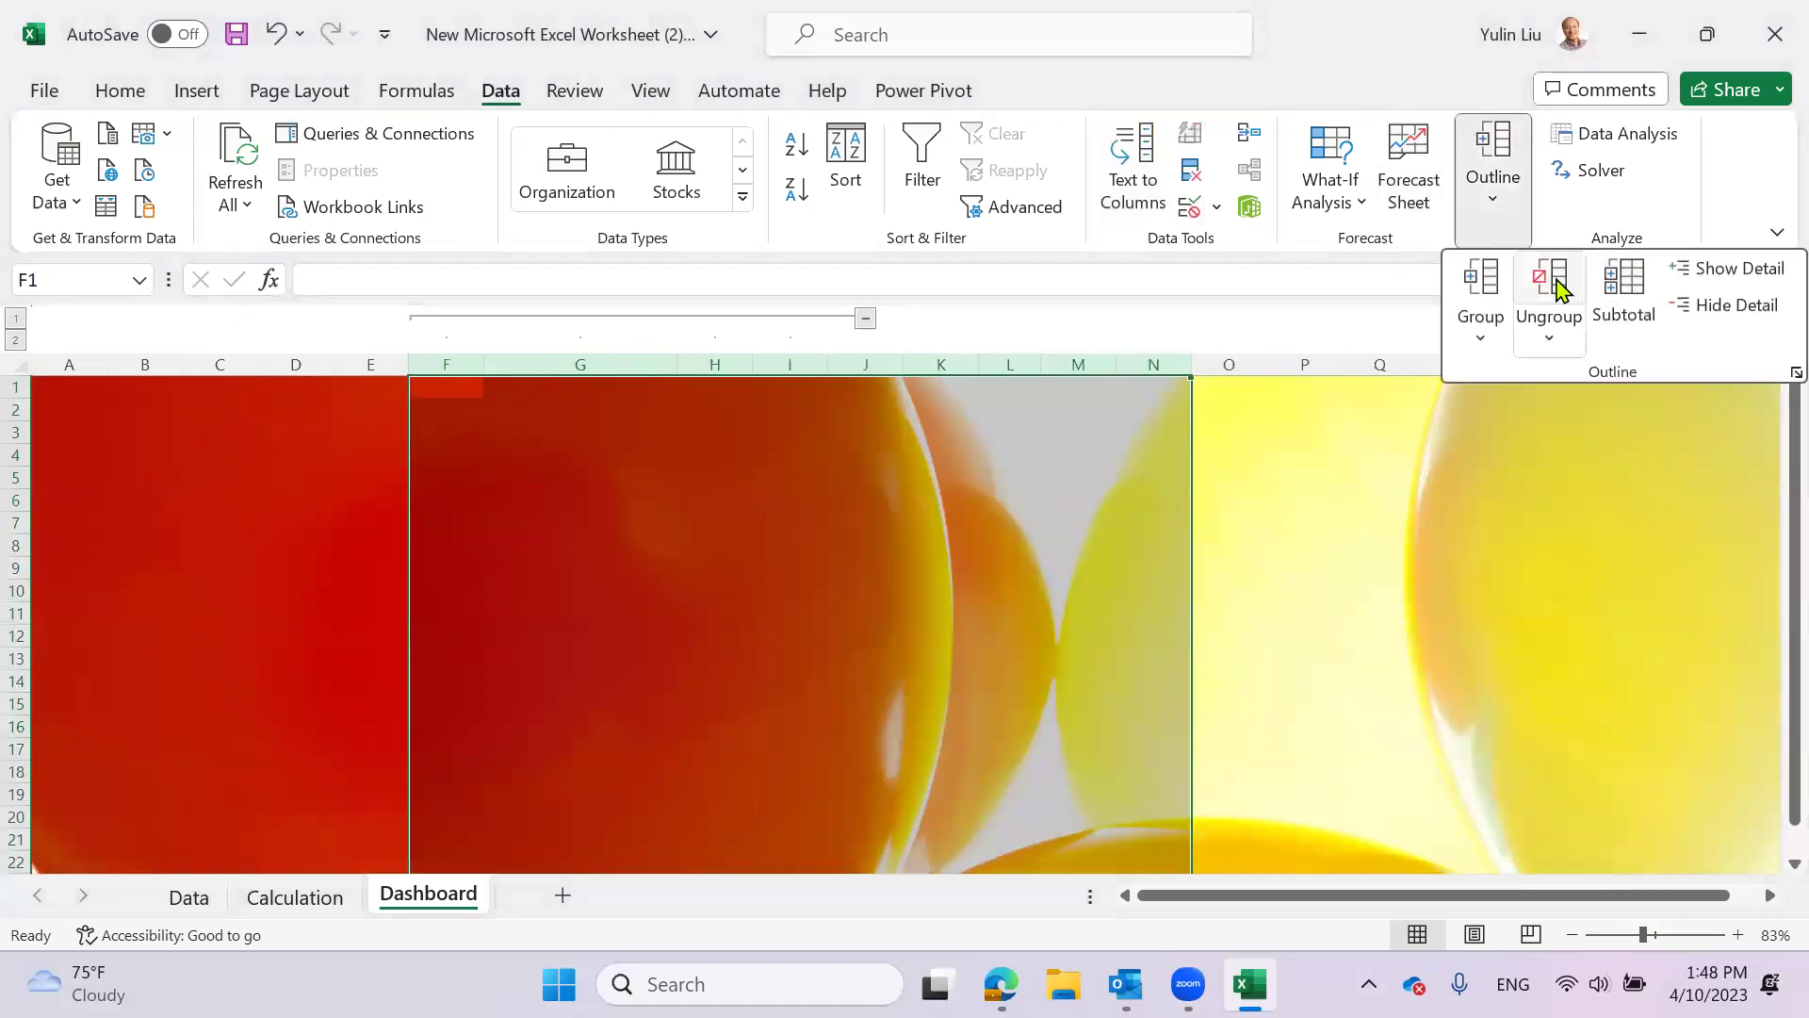
left_click(1549, 279)
left_click(447, 543)
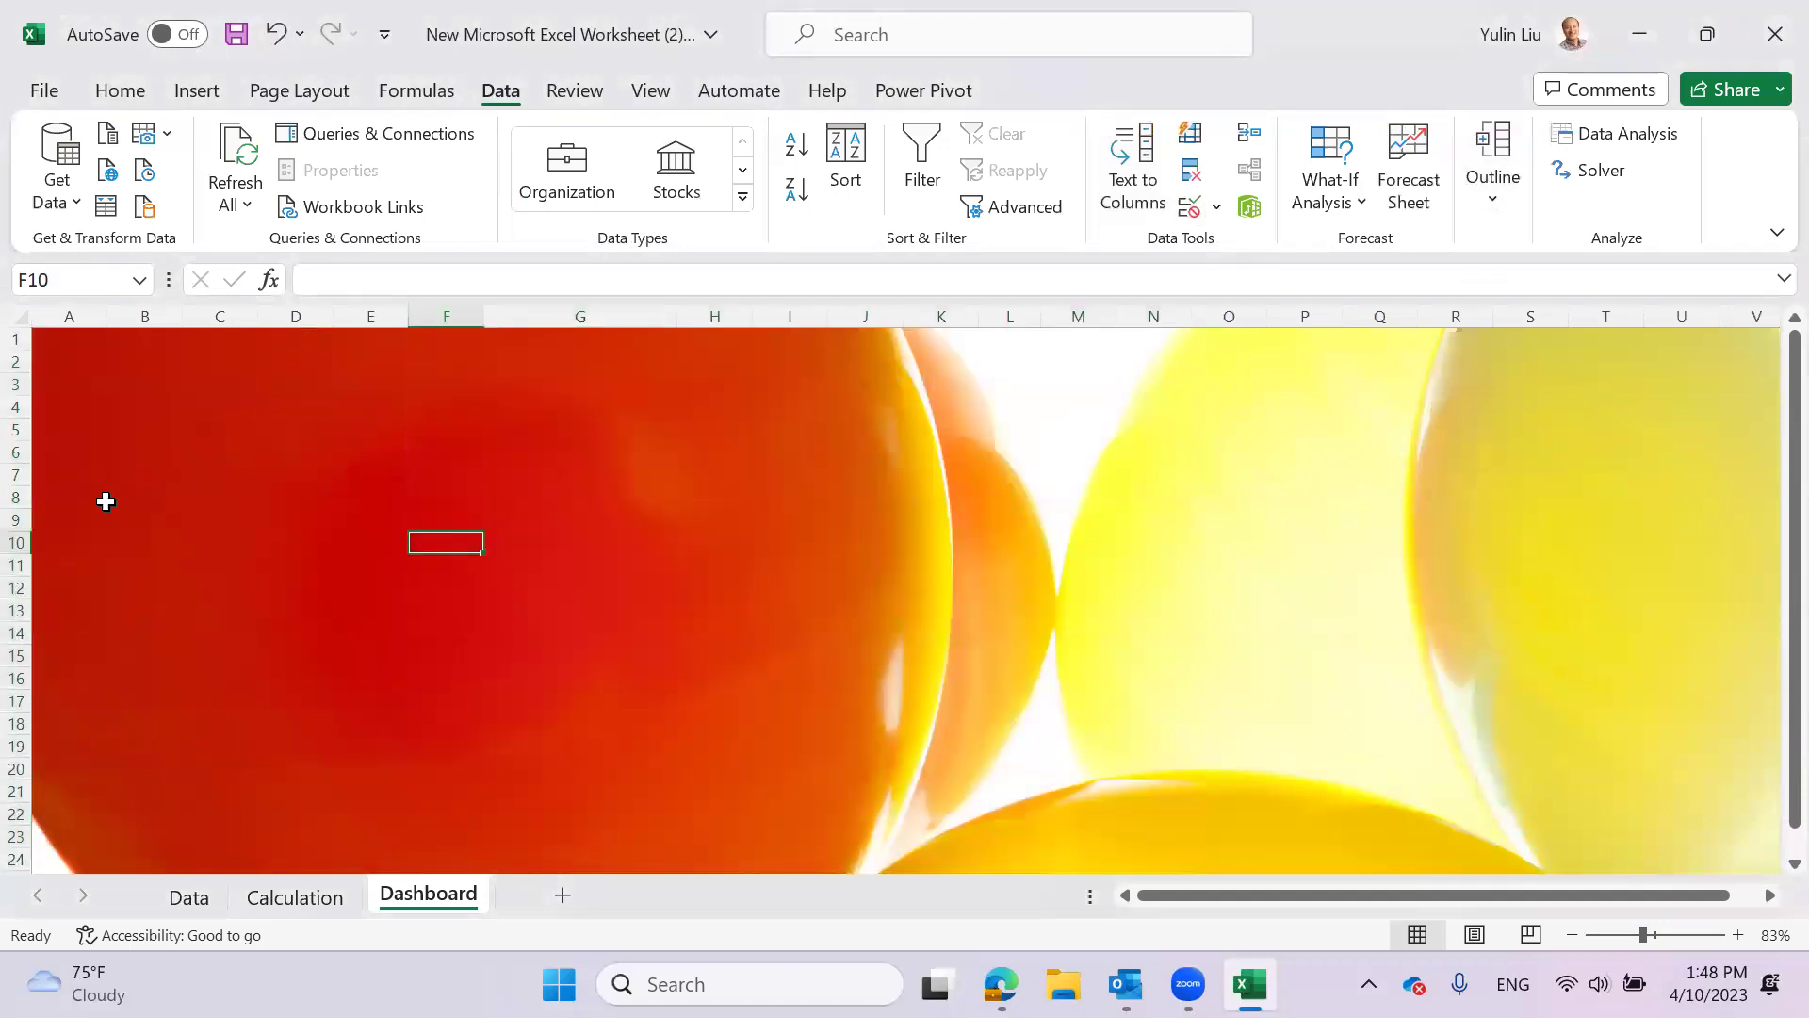
- Group rows 5 to 14 on the Dashboard sheet
left_click_drag(21, 430, 18, 633)
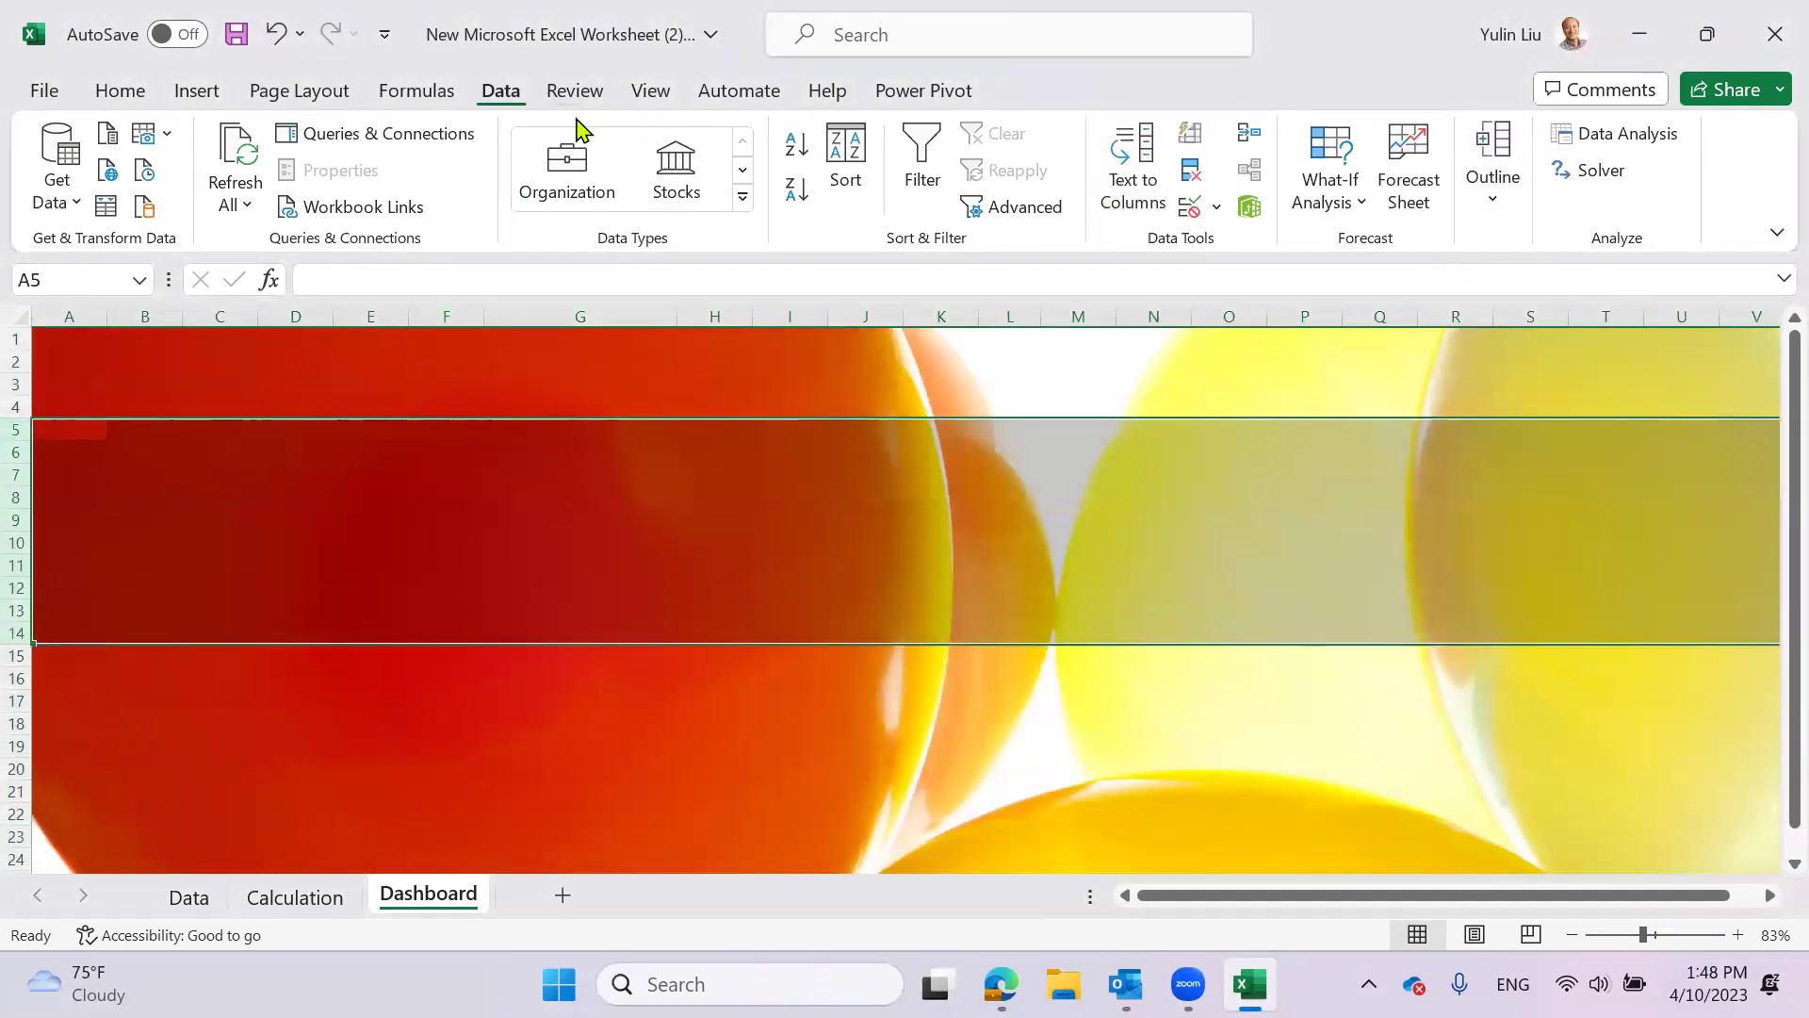
left_click(1496, 207)
left_click(1480, 287)
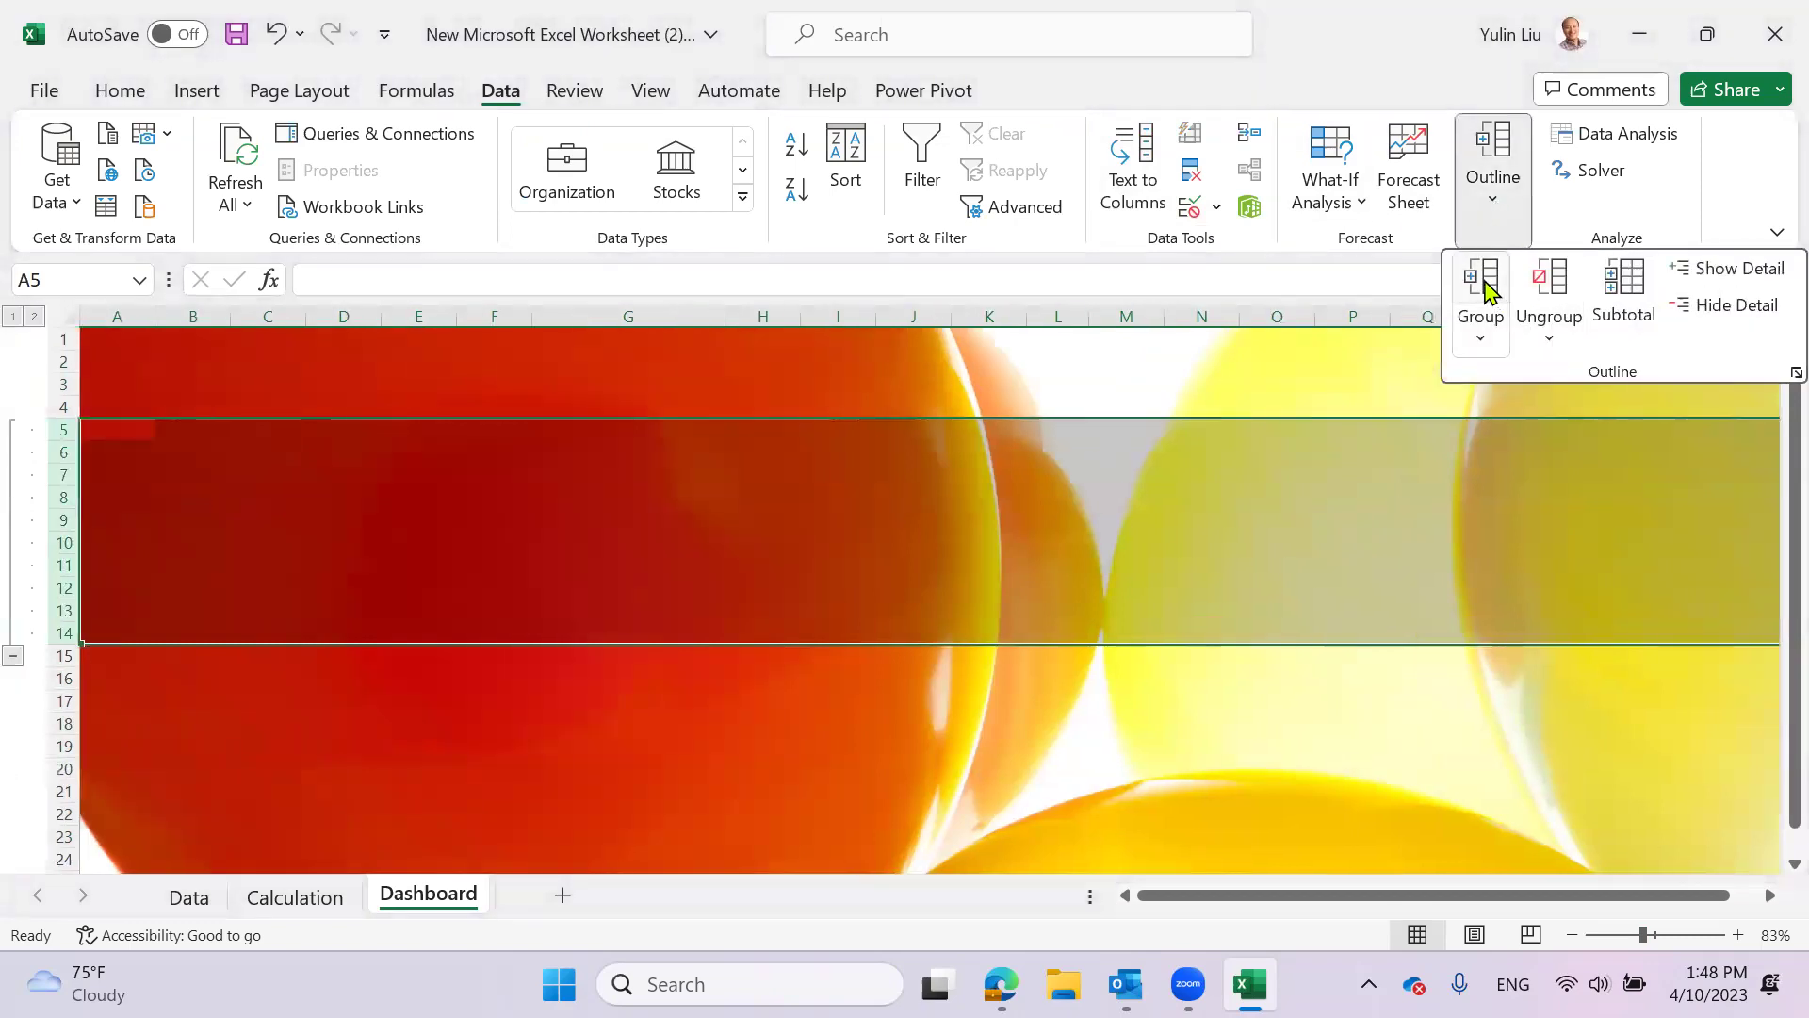
- Collapse and expand the group of rows 5 to 14 twice, leaving it expanded
left_click(14, 654)
left_click(14, 431)
left_click(15, 655)
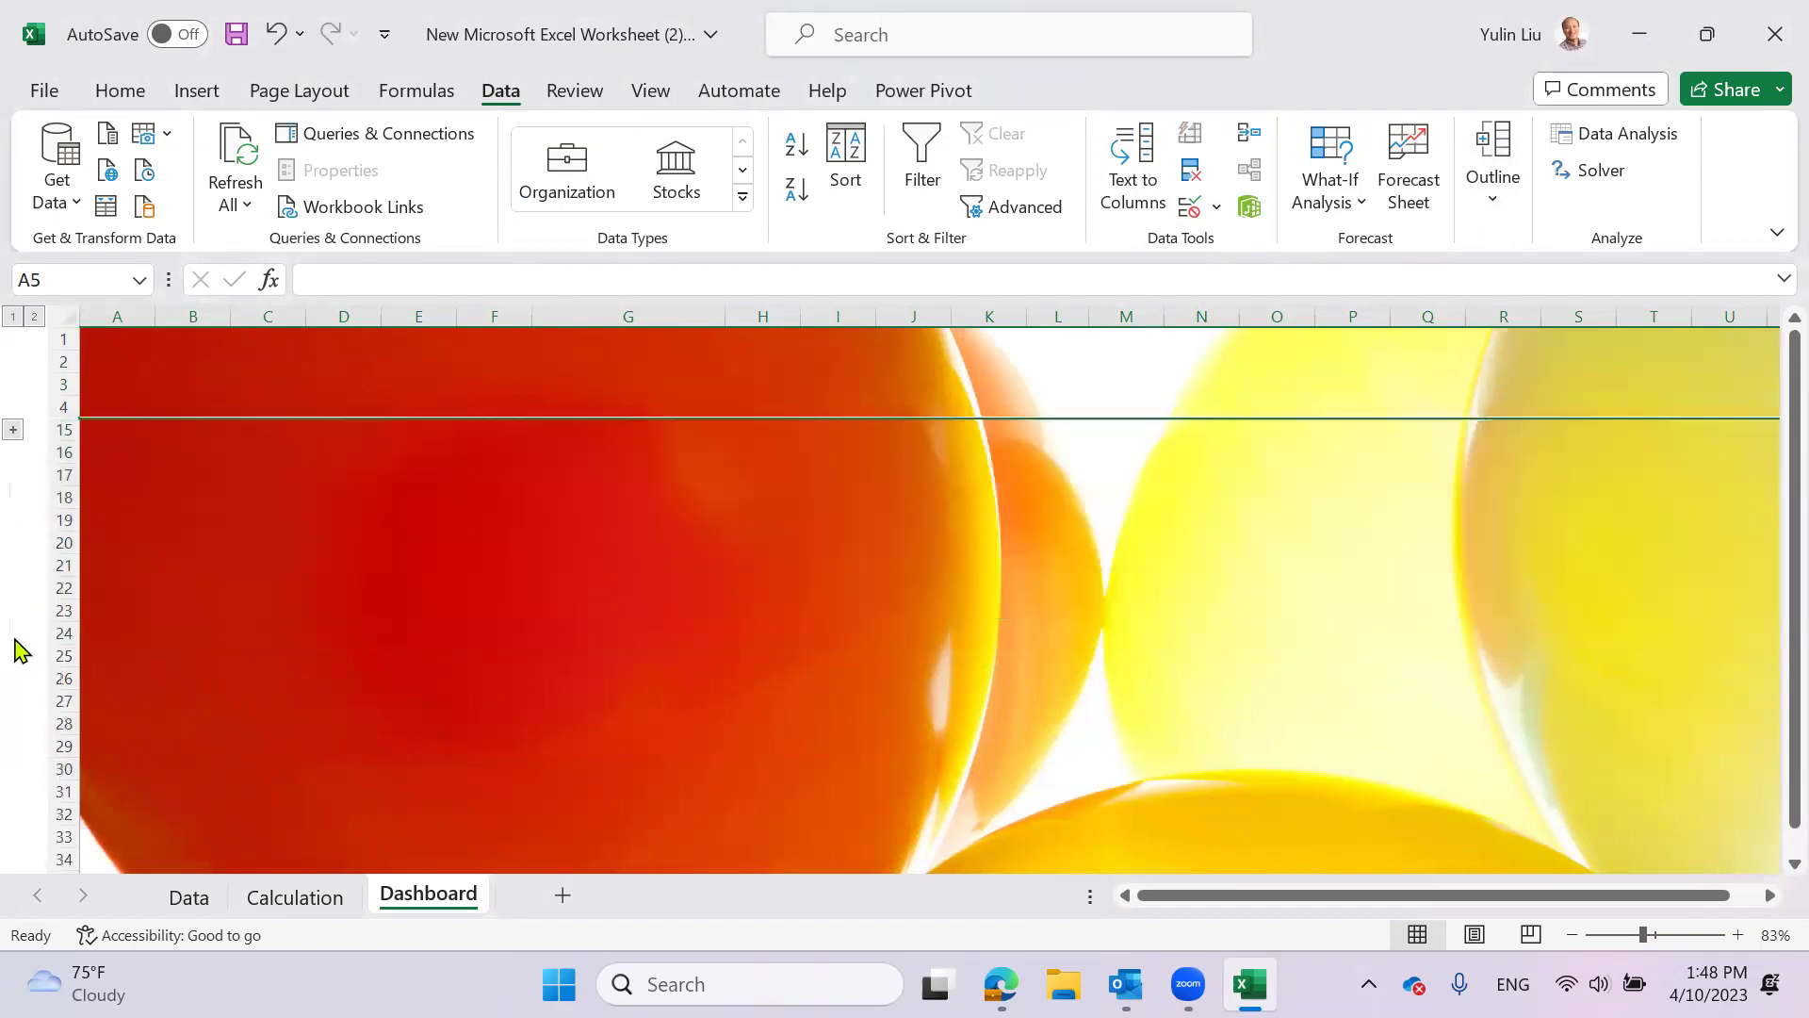
left_click(14, 430)
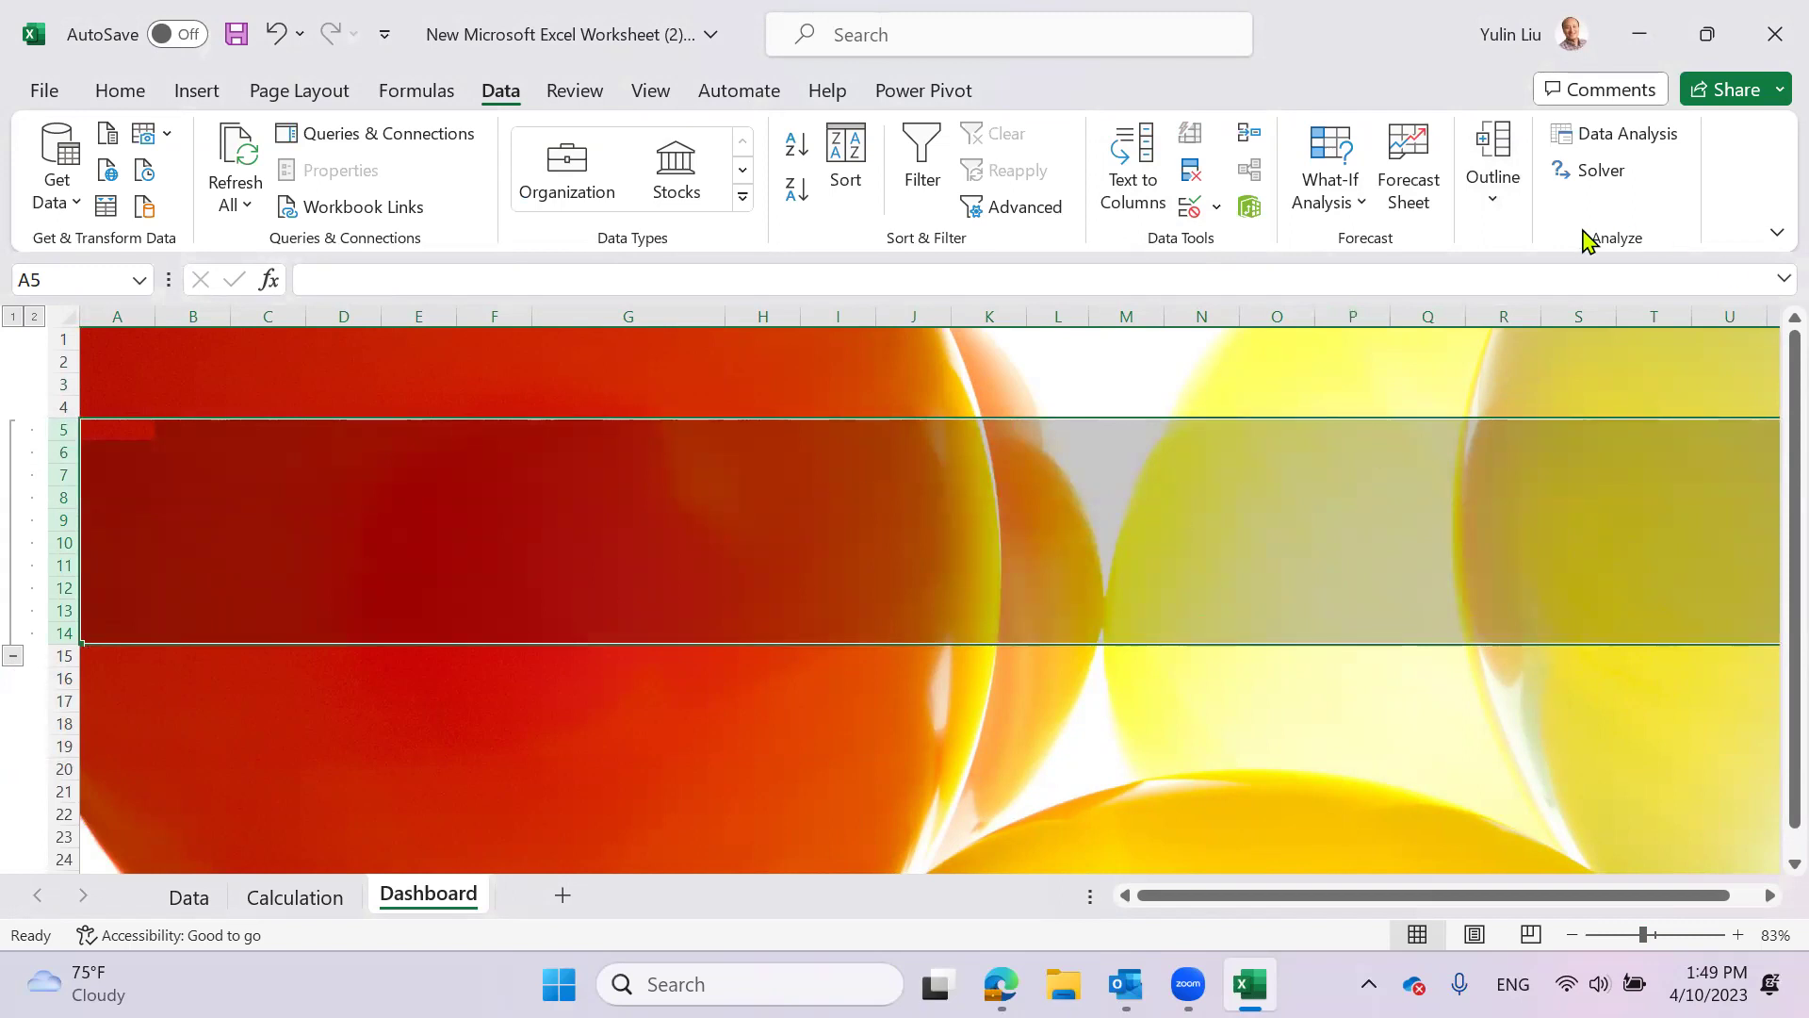
- Ungroup rows 5 to 14 on the Dashboard sheet
left_click(1497, 206)
left_click(1549, 280)
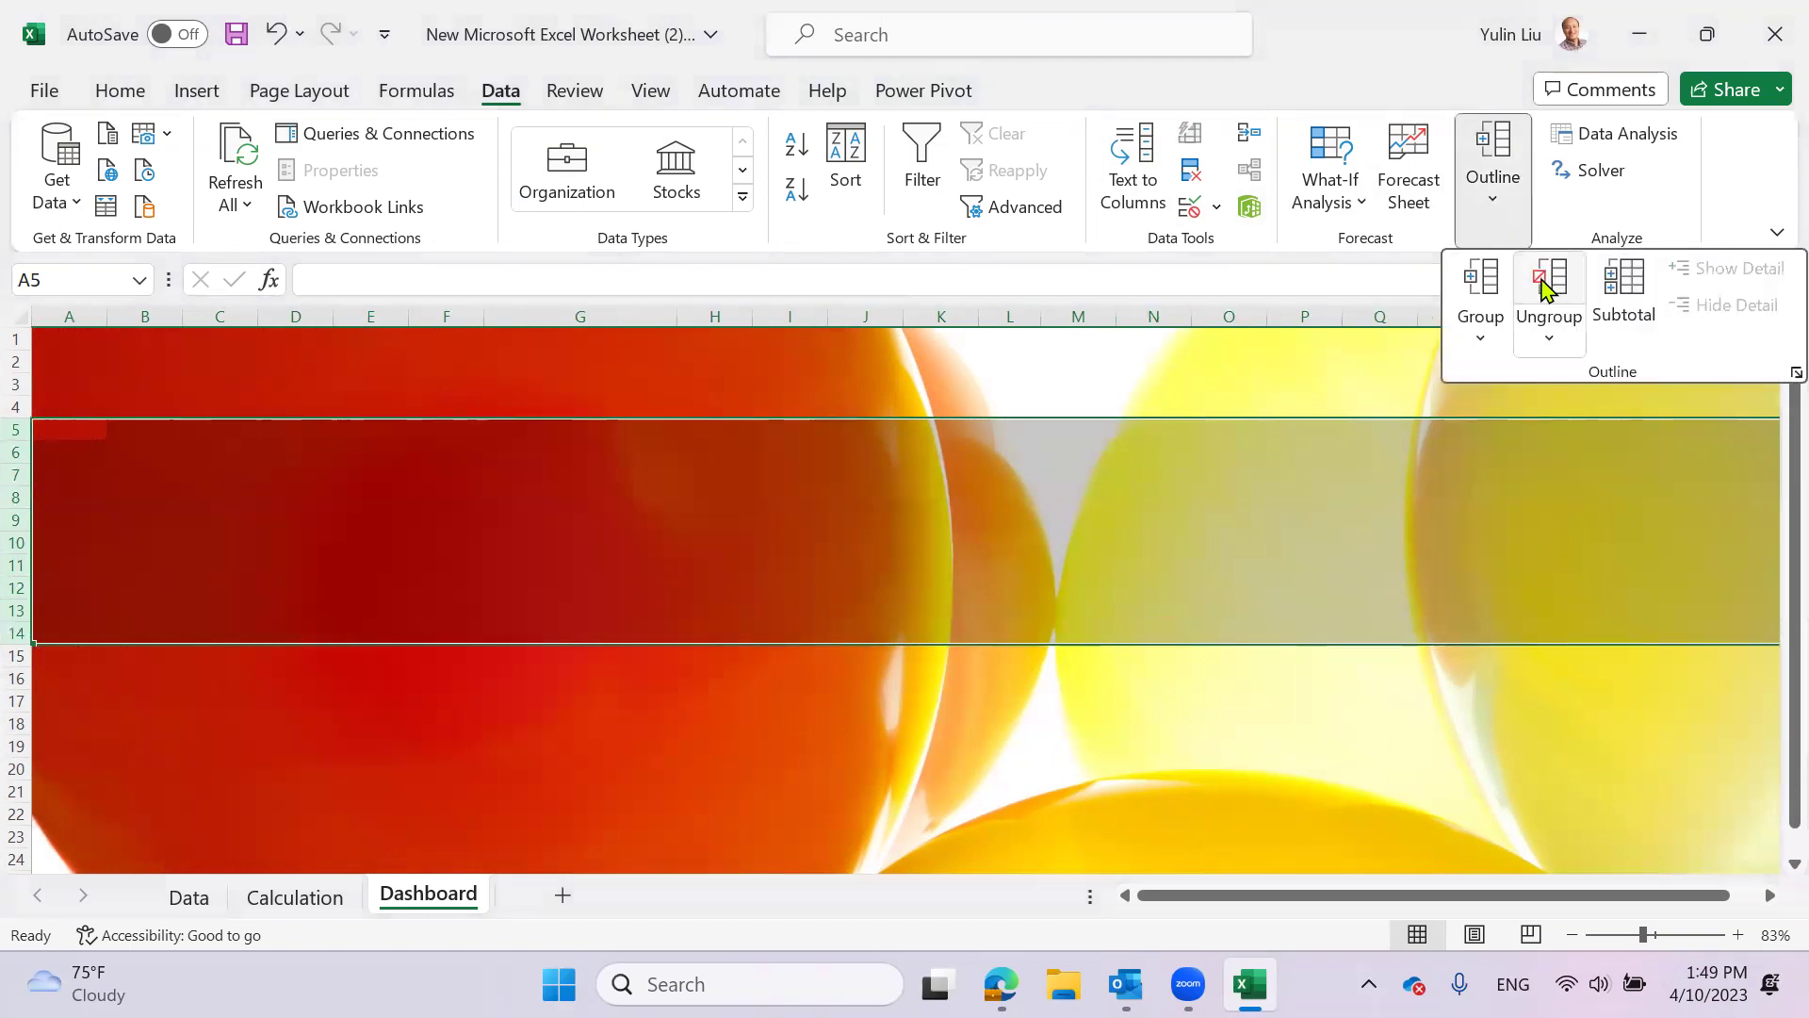
left_click(928, 697)
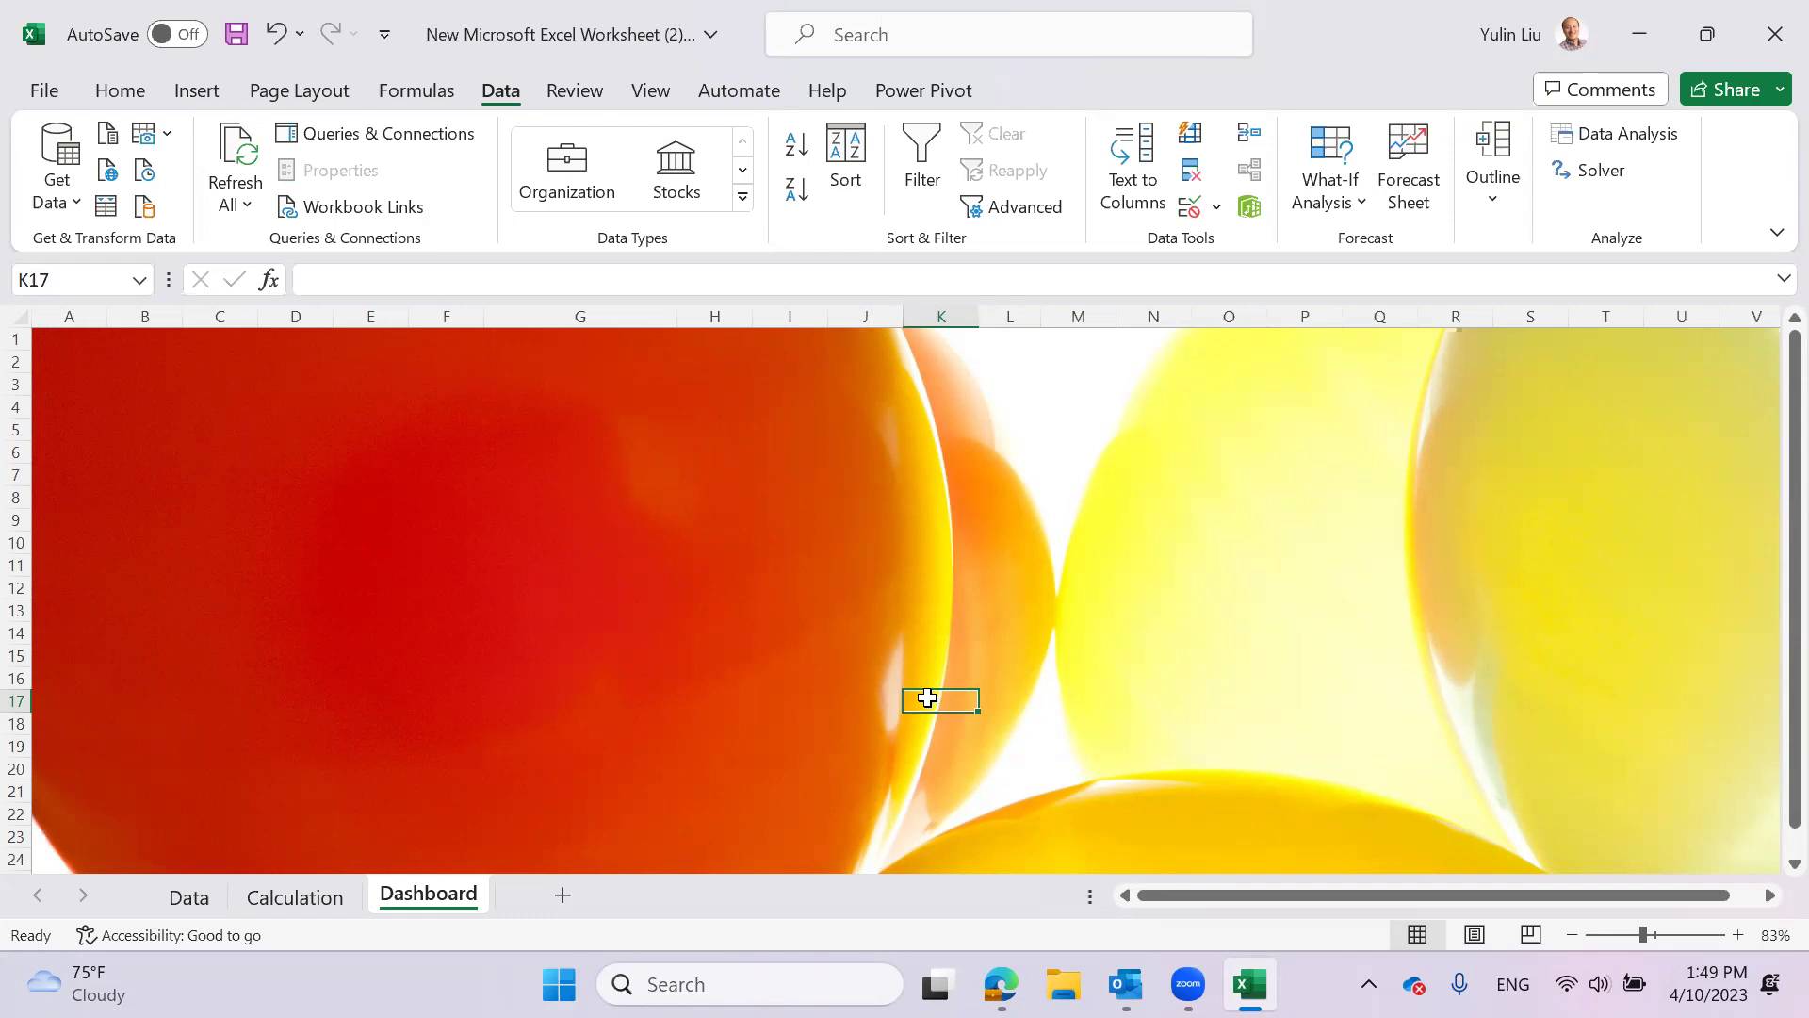
left_click(633, 563)
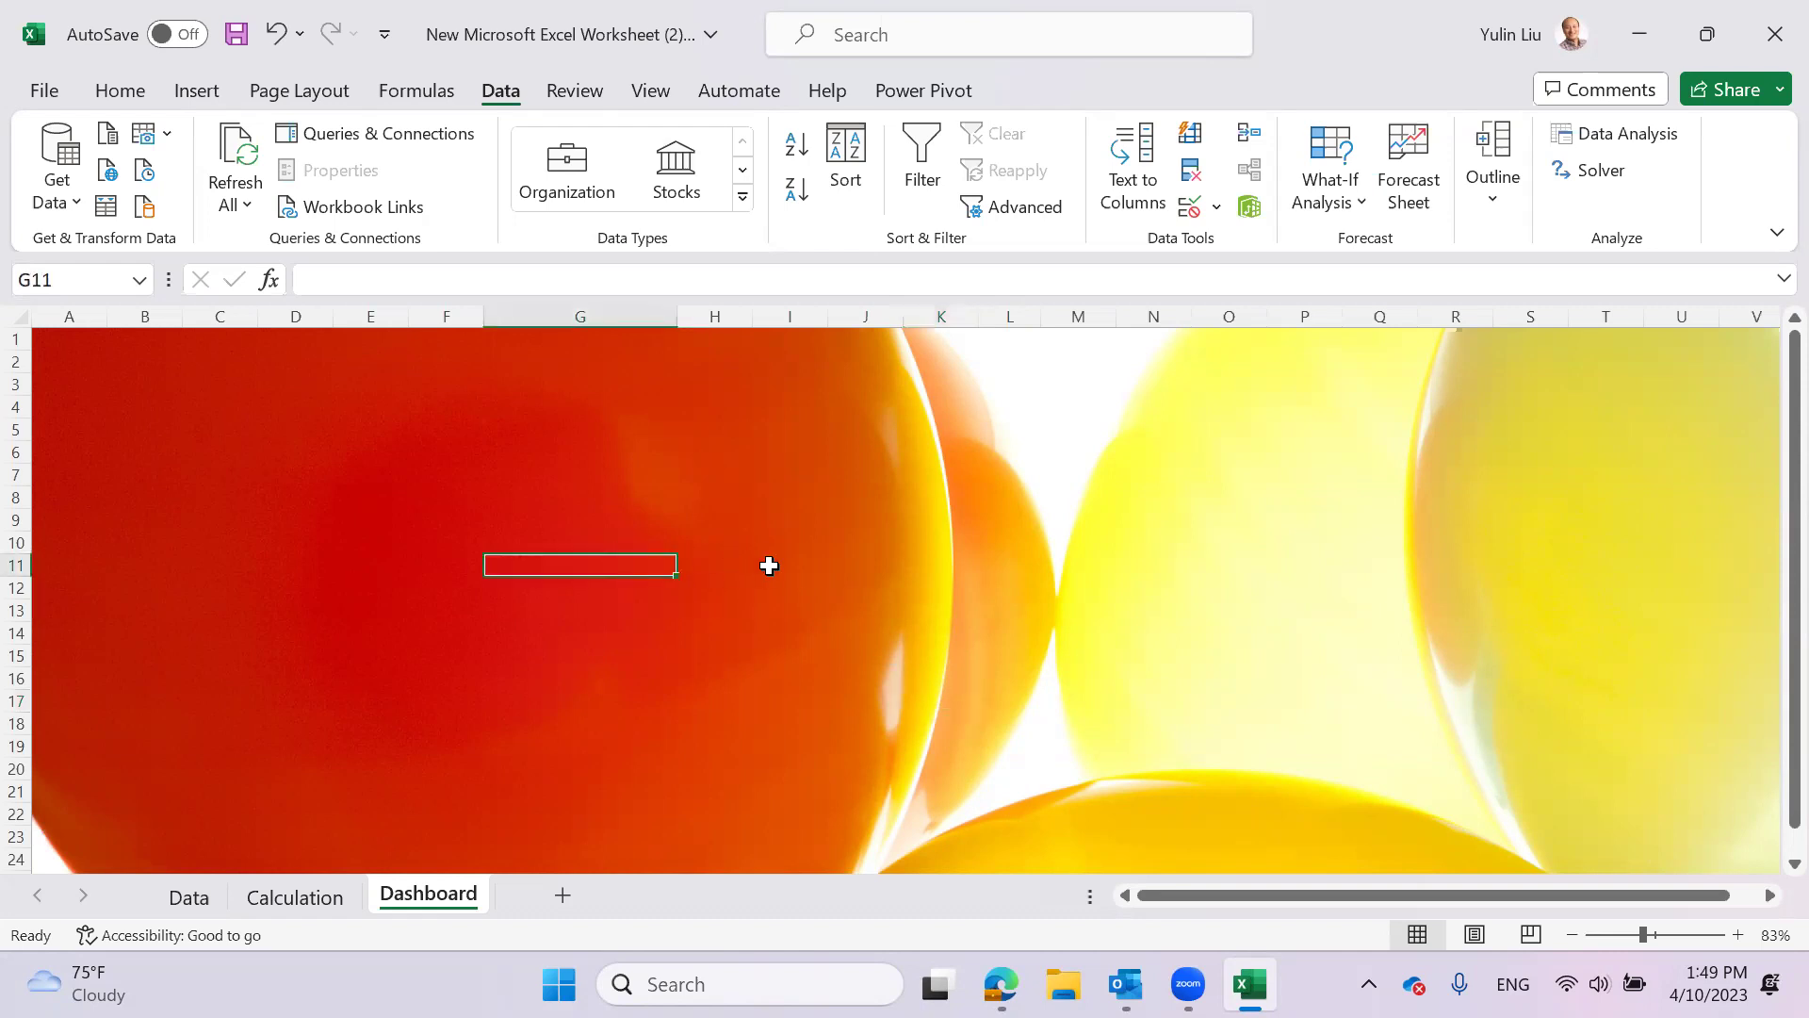
left_click(684, 482)
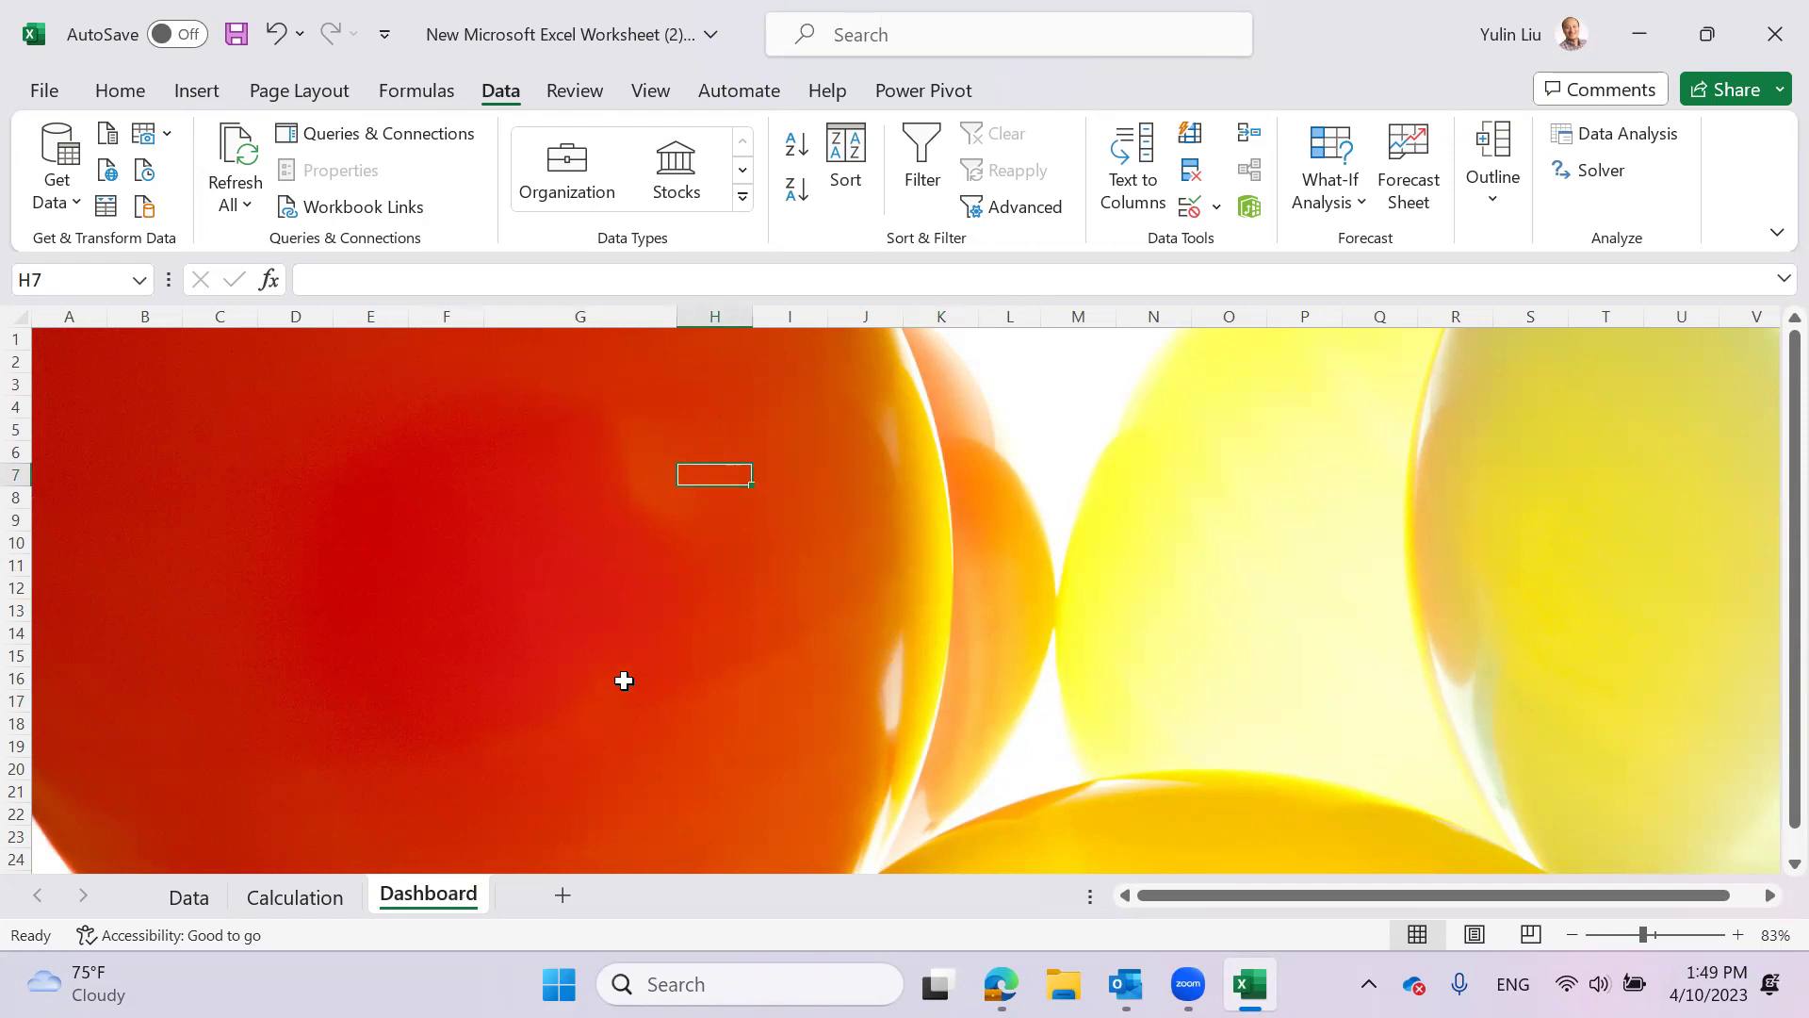
left_click(502, 505)
left_click(716, 514)
left_click(522, 562)
left_click(715, 542)
left_click(566, 500)
key("Down")
key("Down")
key("Down")
key("Down")
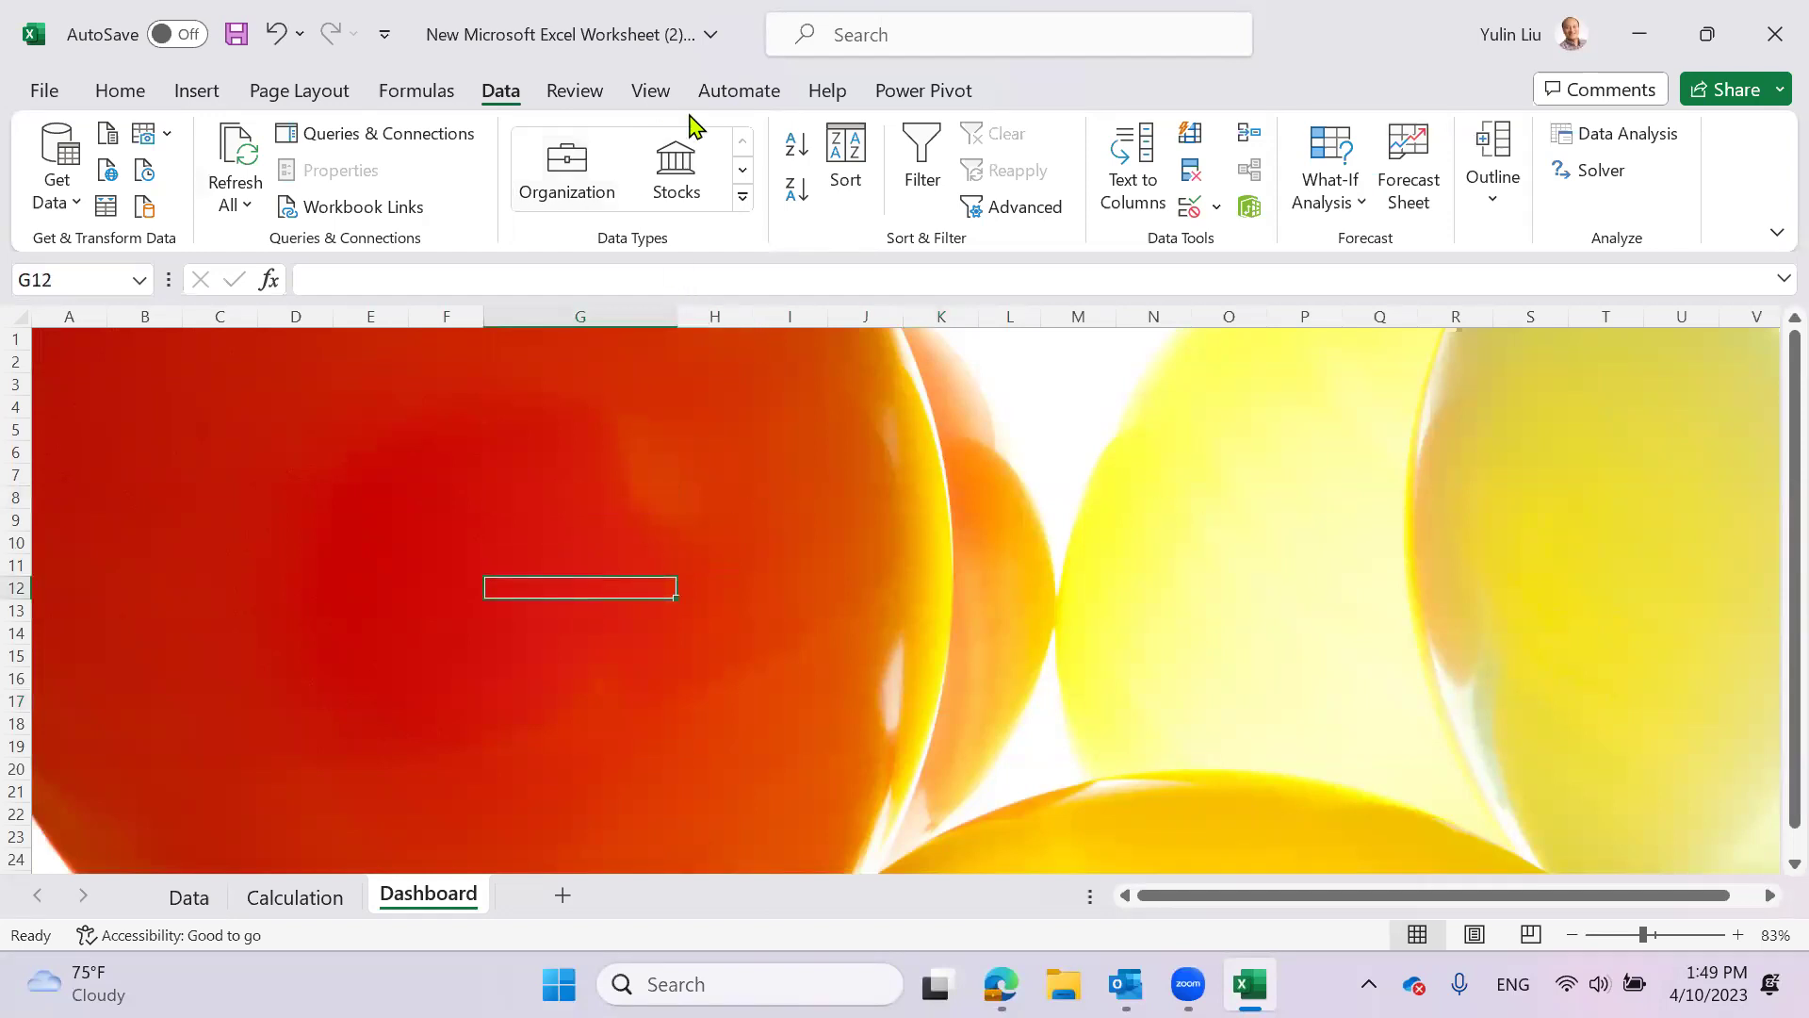
- Delete the background picture from the Dashboard sheet
scroll(694, 190, "up", 1)
scroll(695, 190, "down", 3)
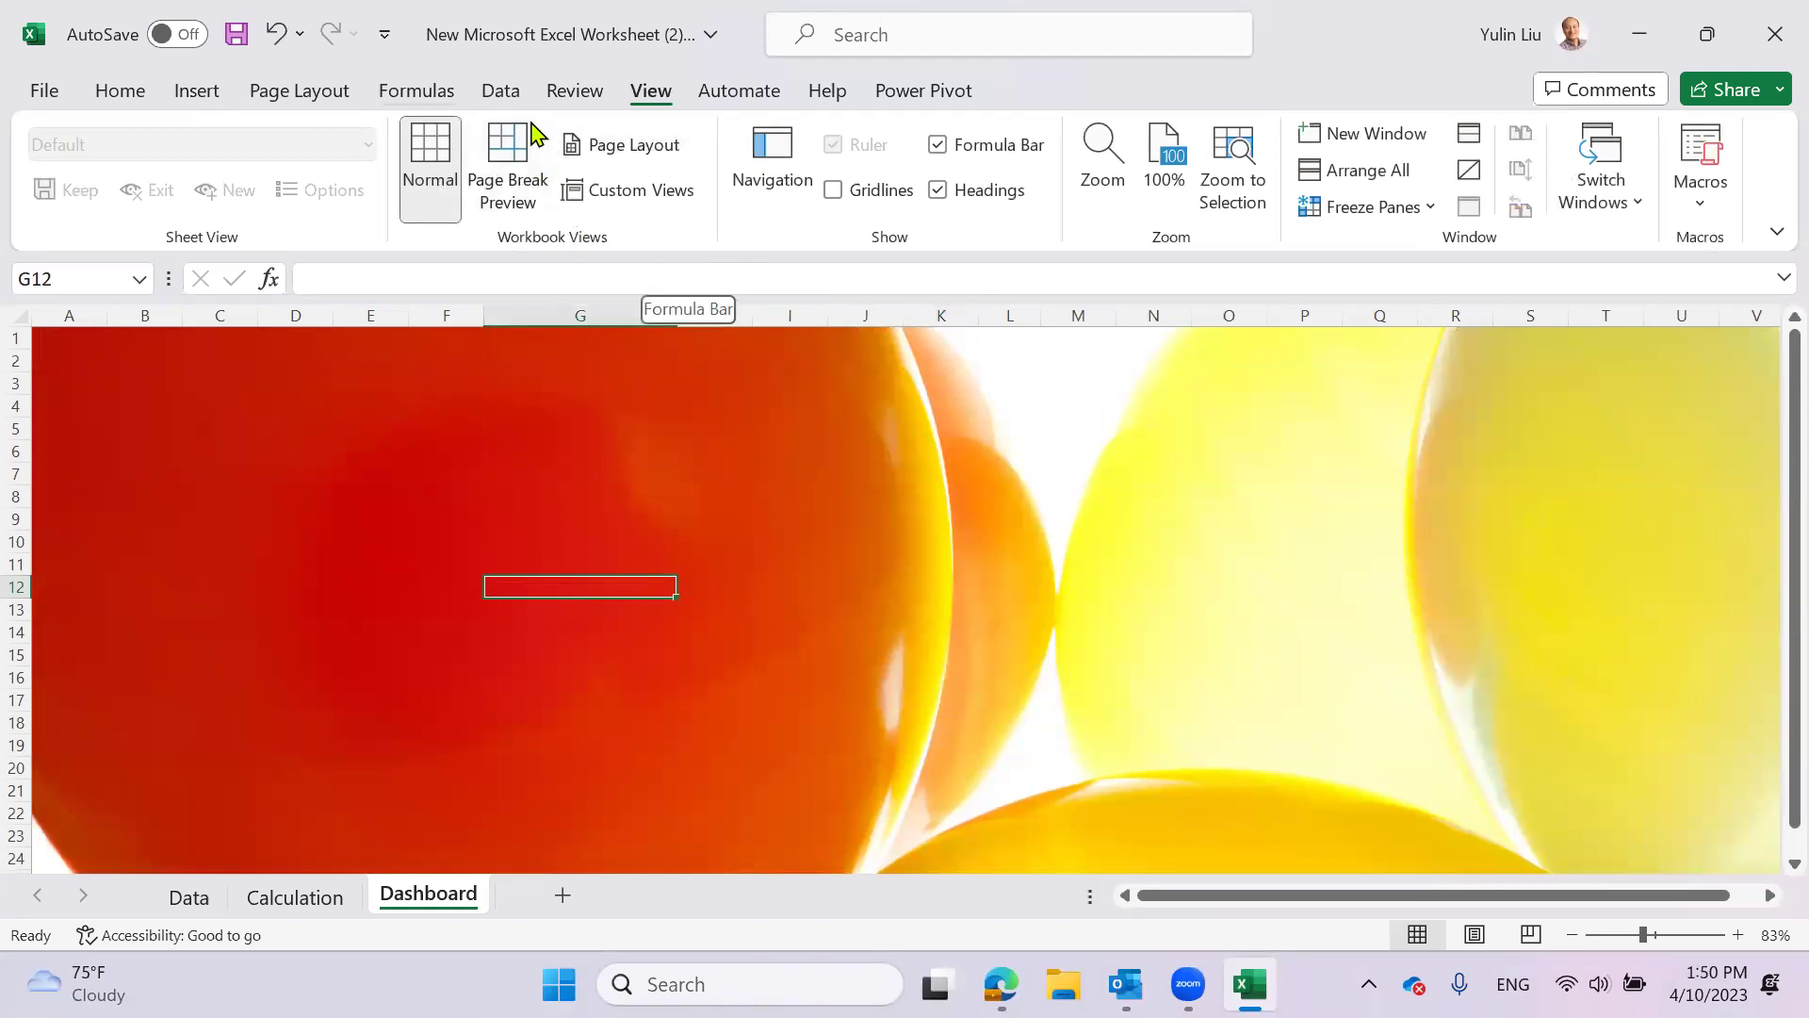
scroll(534, 142, "up", 4)
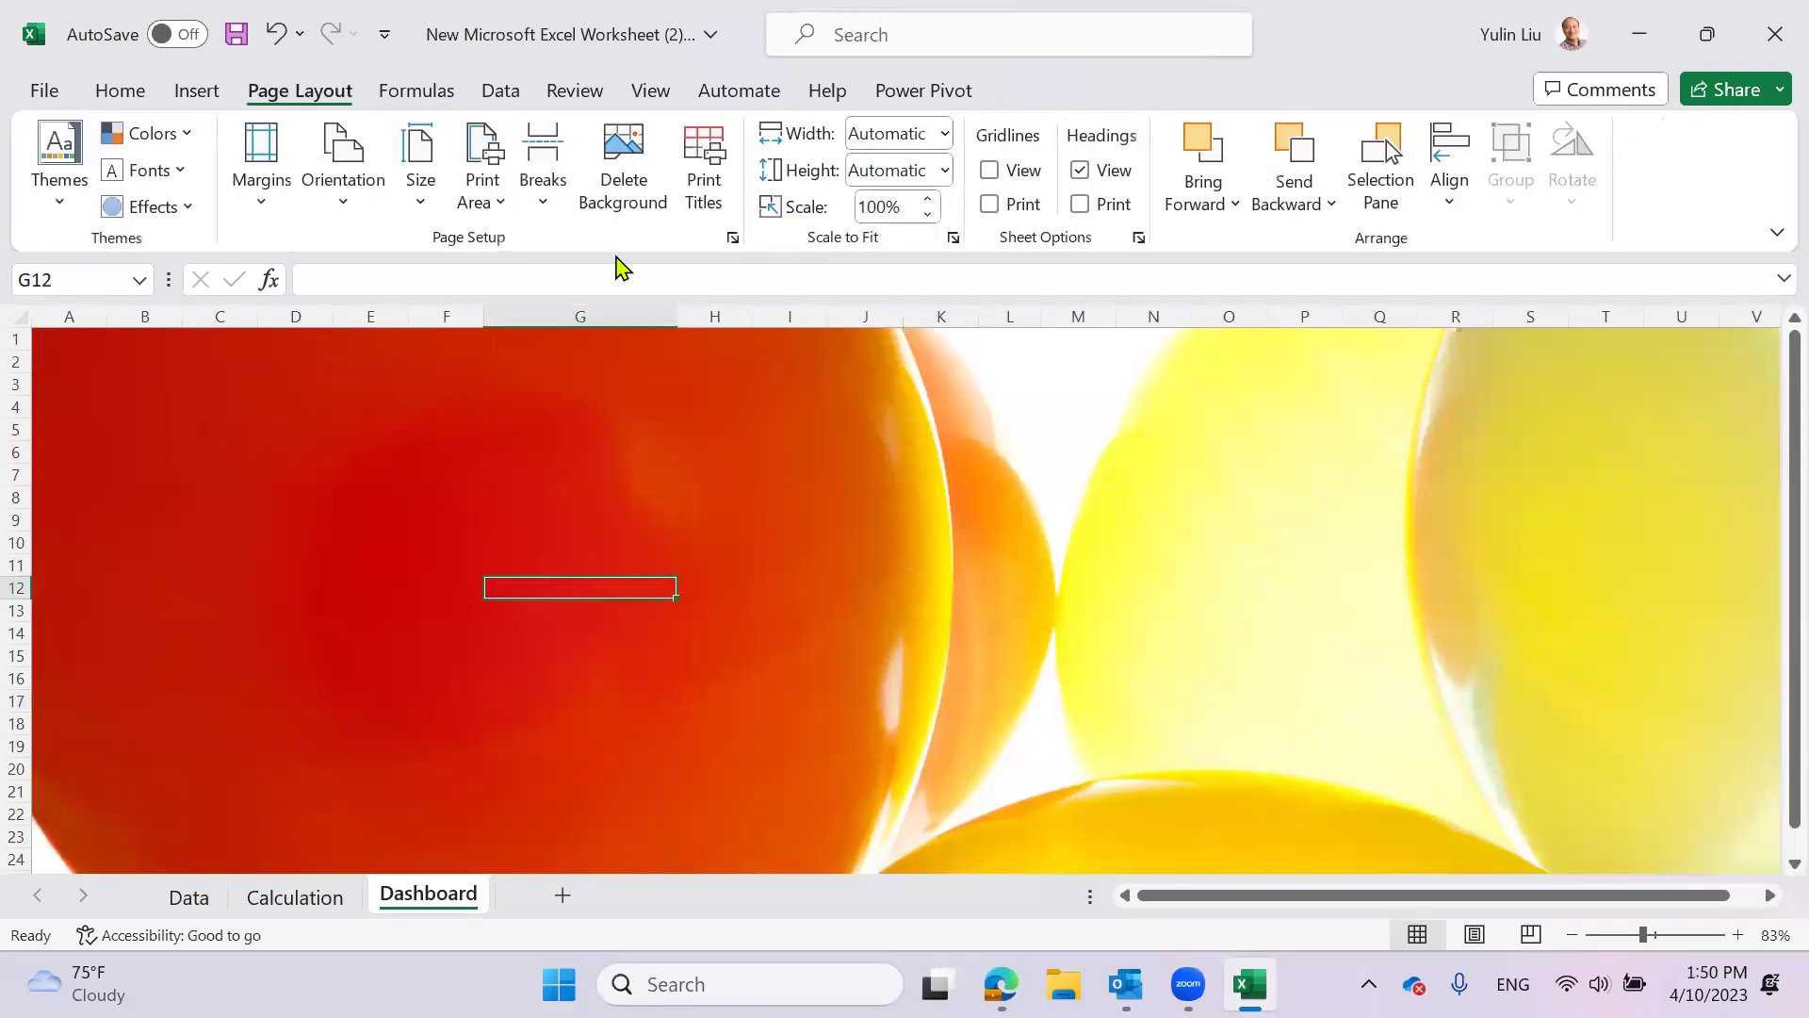
left_click(629, 177)
left_click(713, 544)
left_click(603, 454)
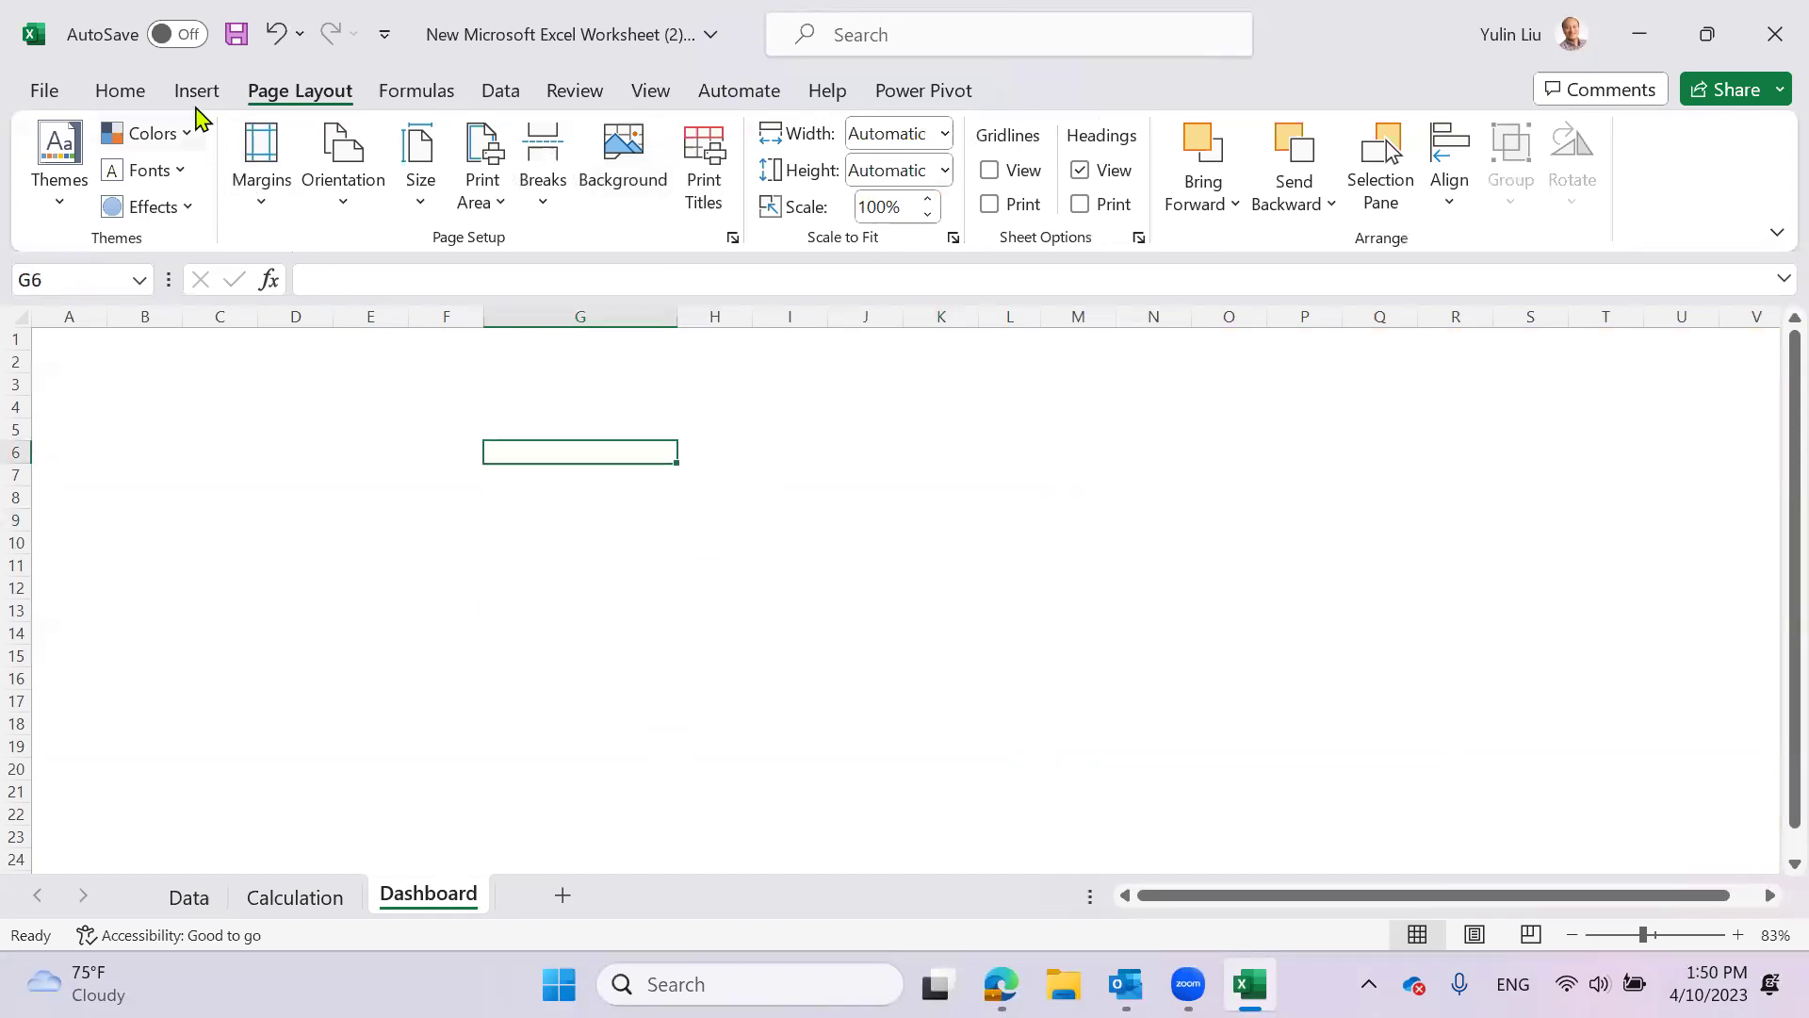
left_click(197, 93)
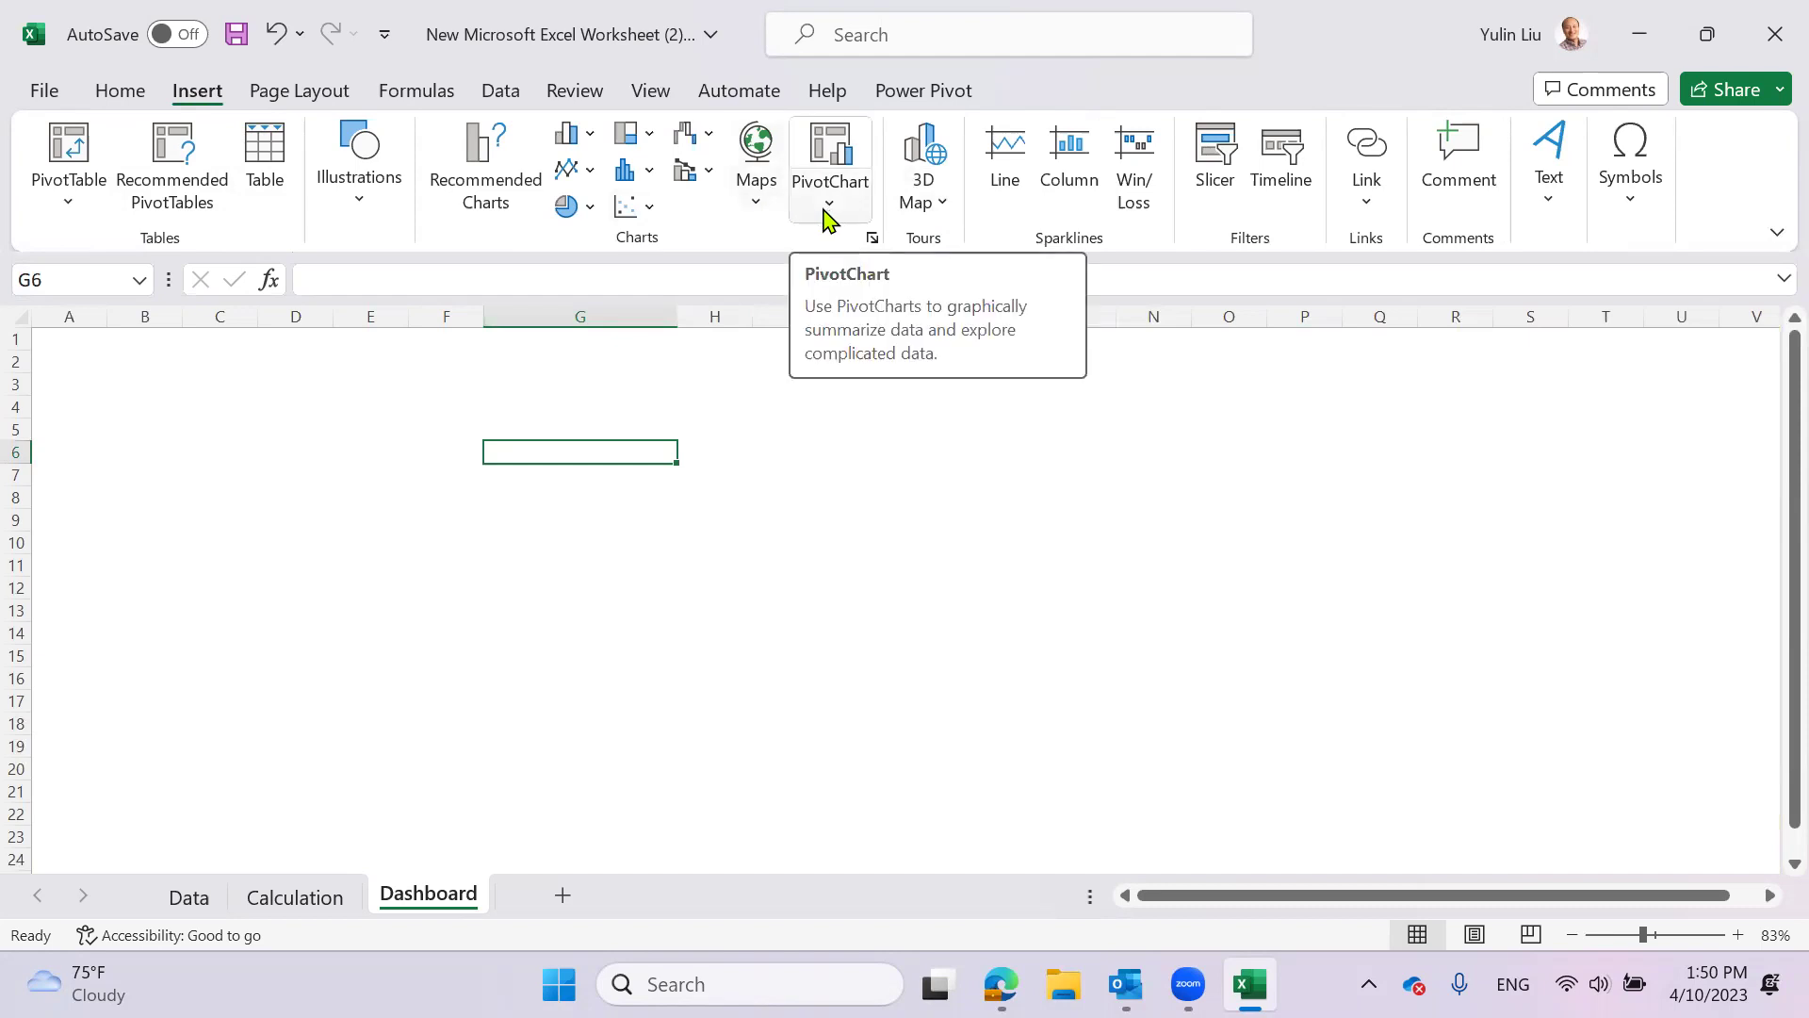
scroll(358, 127, "down", 1)
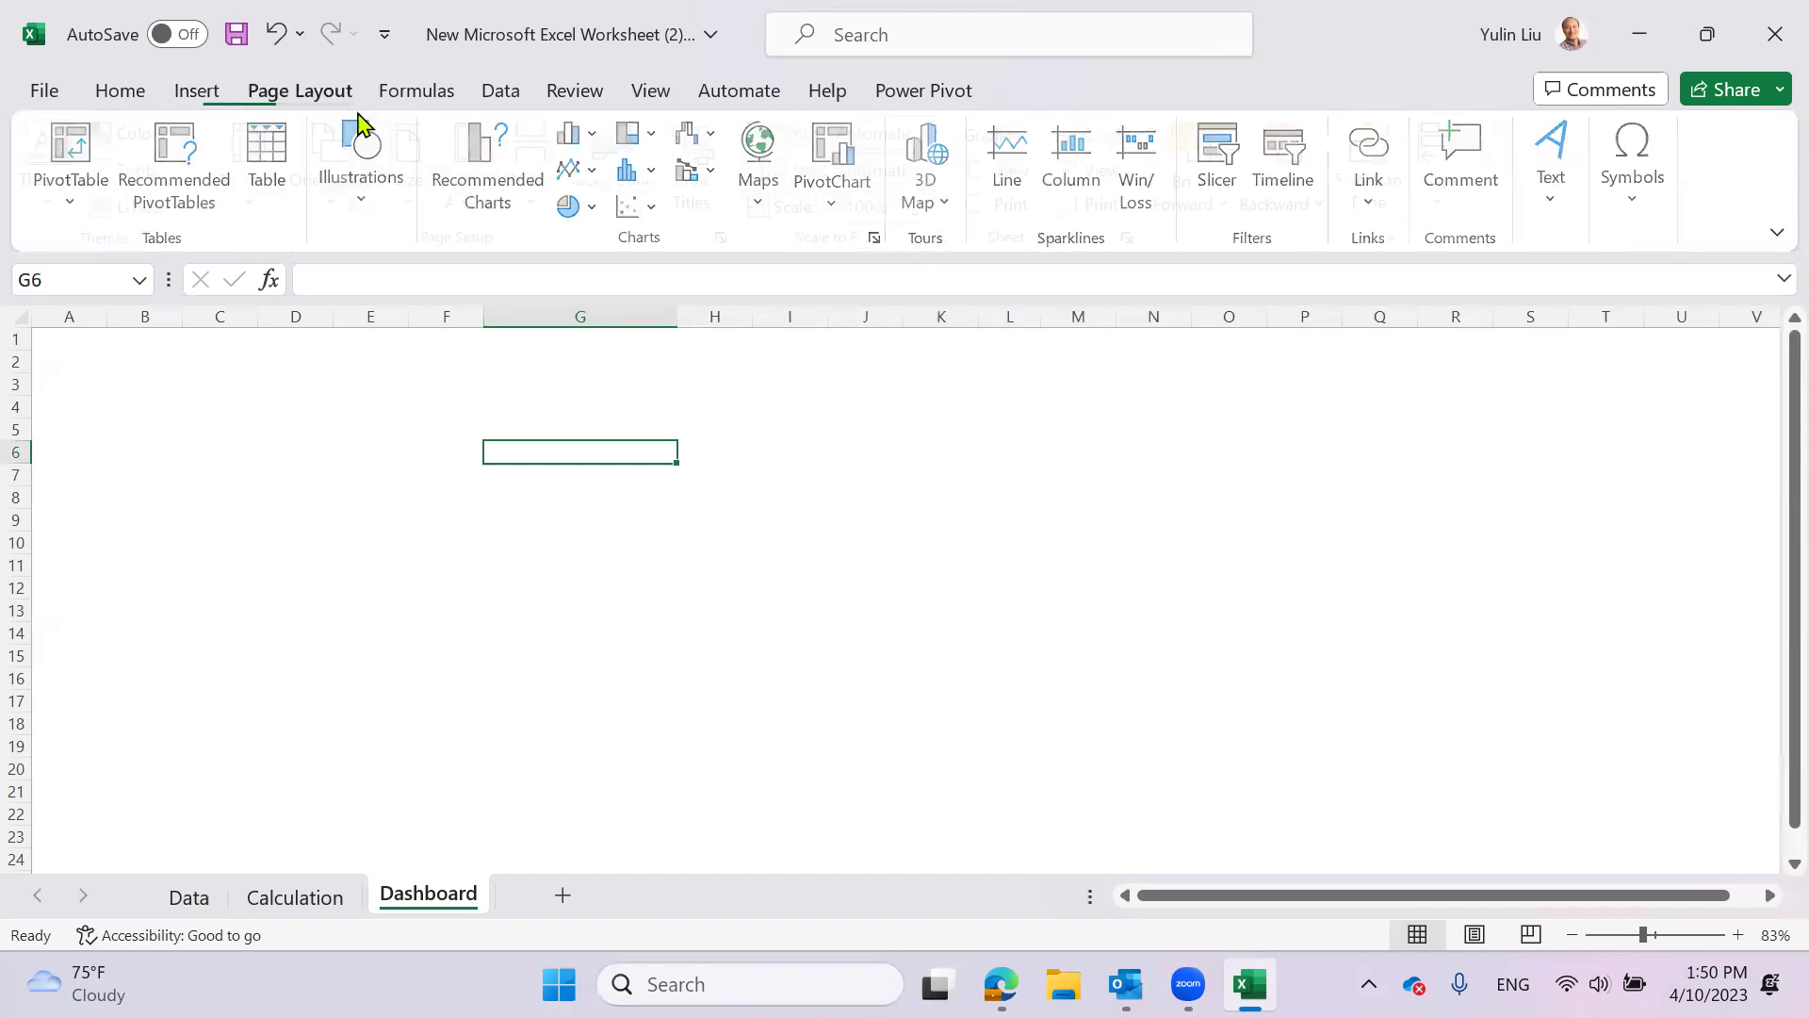
left_click(197, 89)
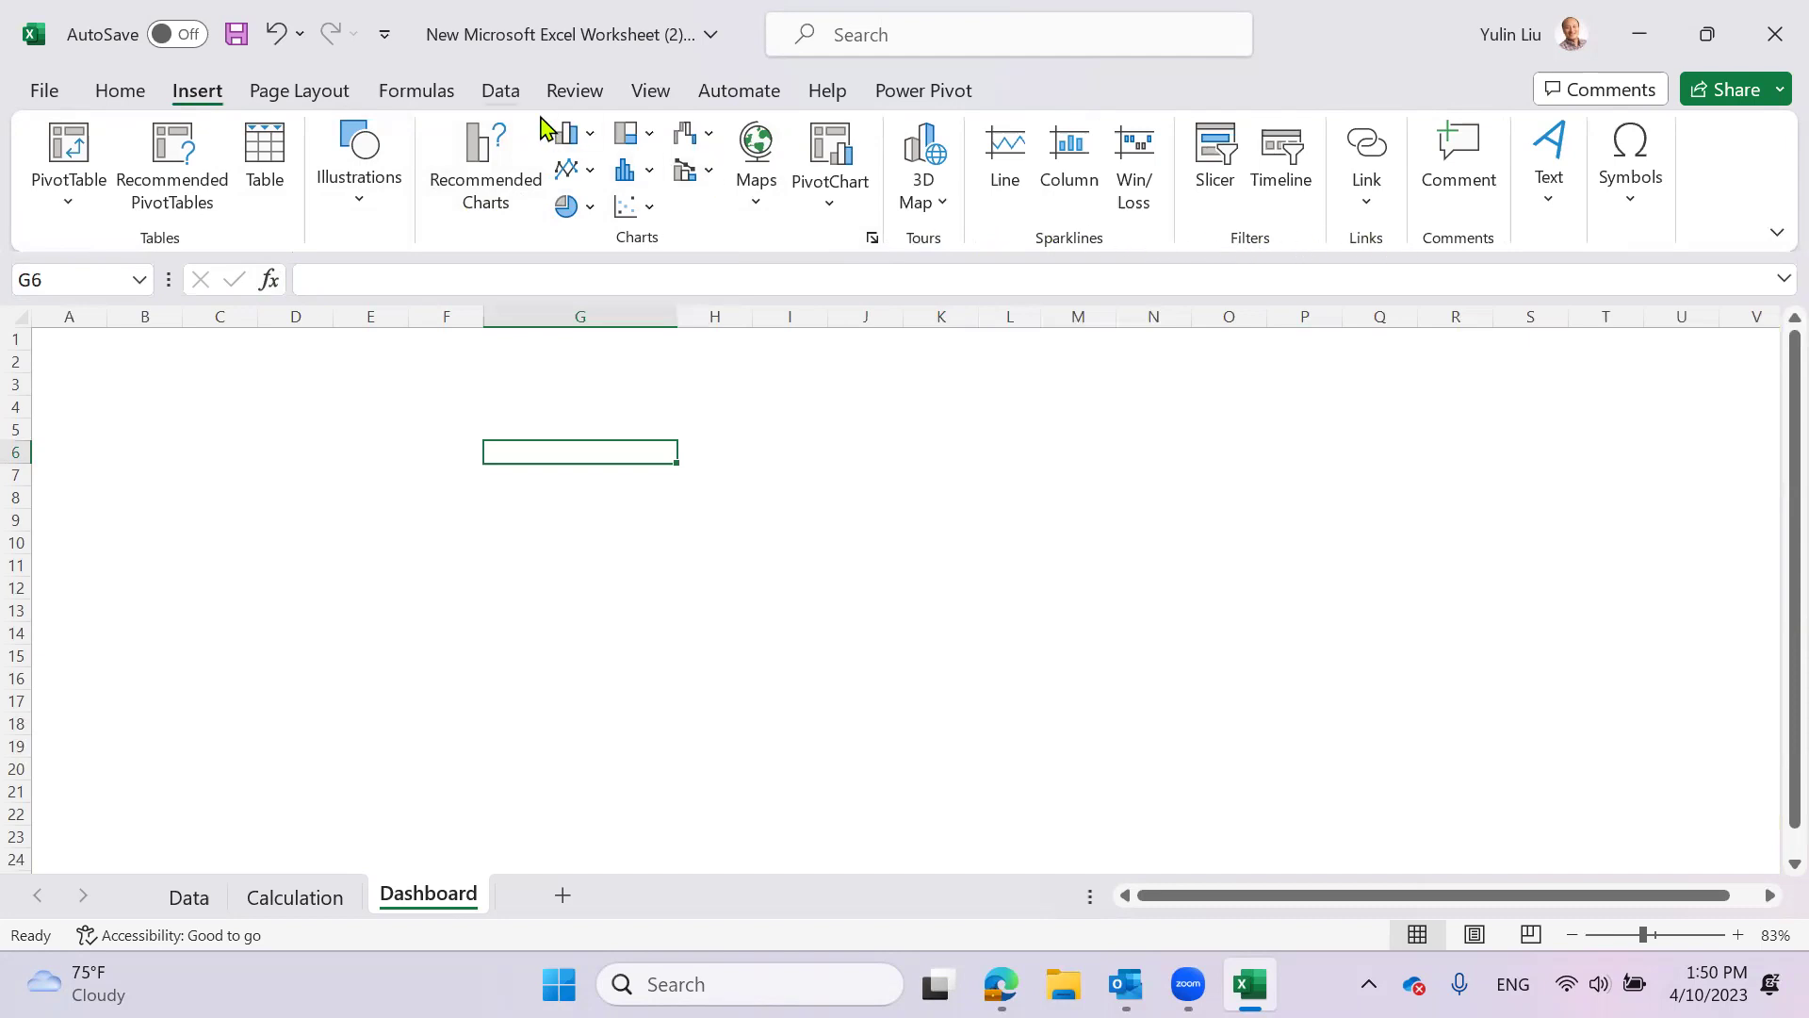
left_click(294, 94)
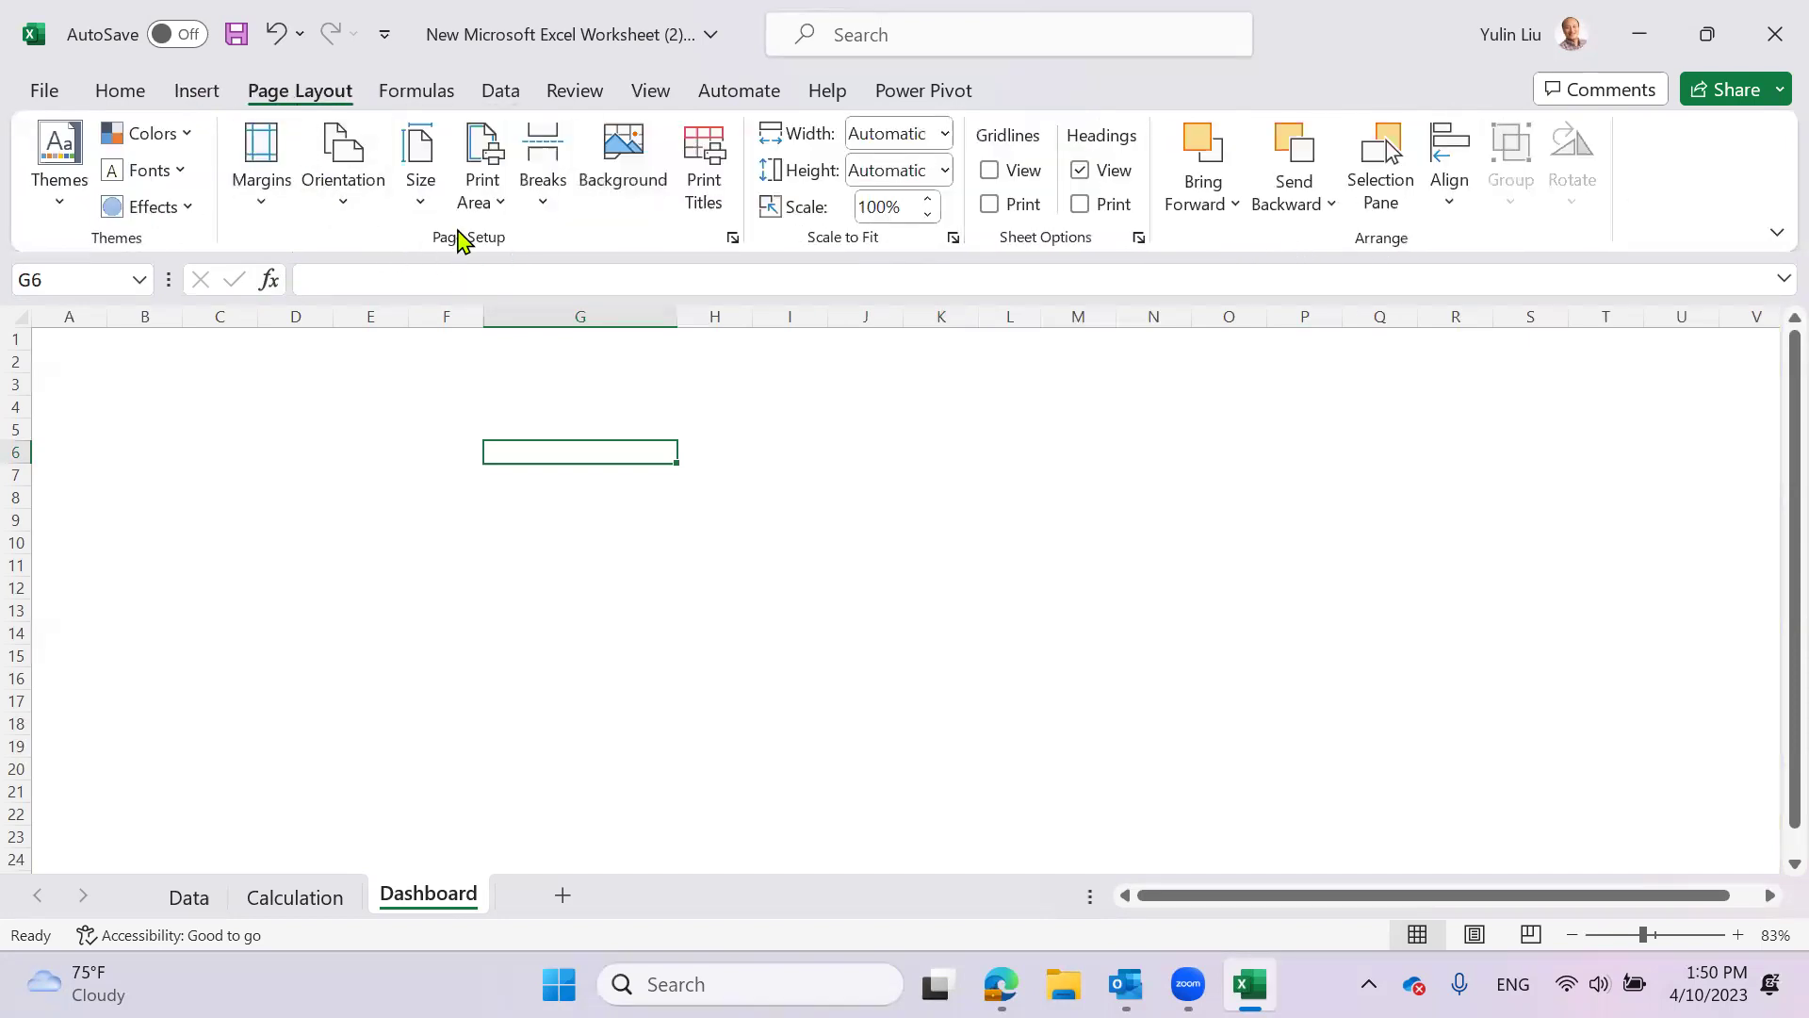
left_click(146, 92)
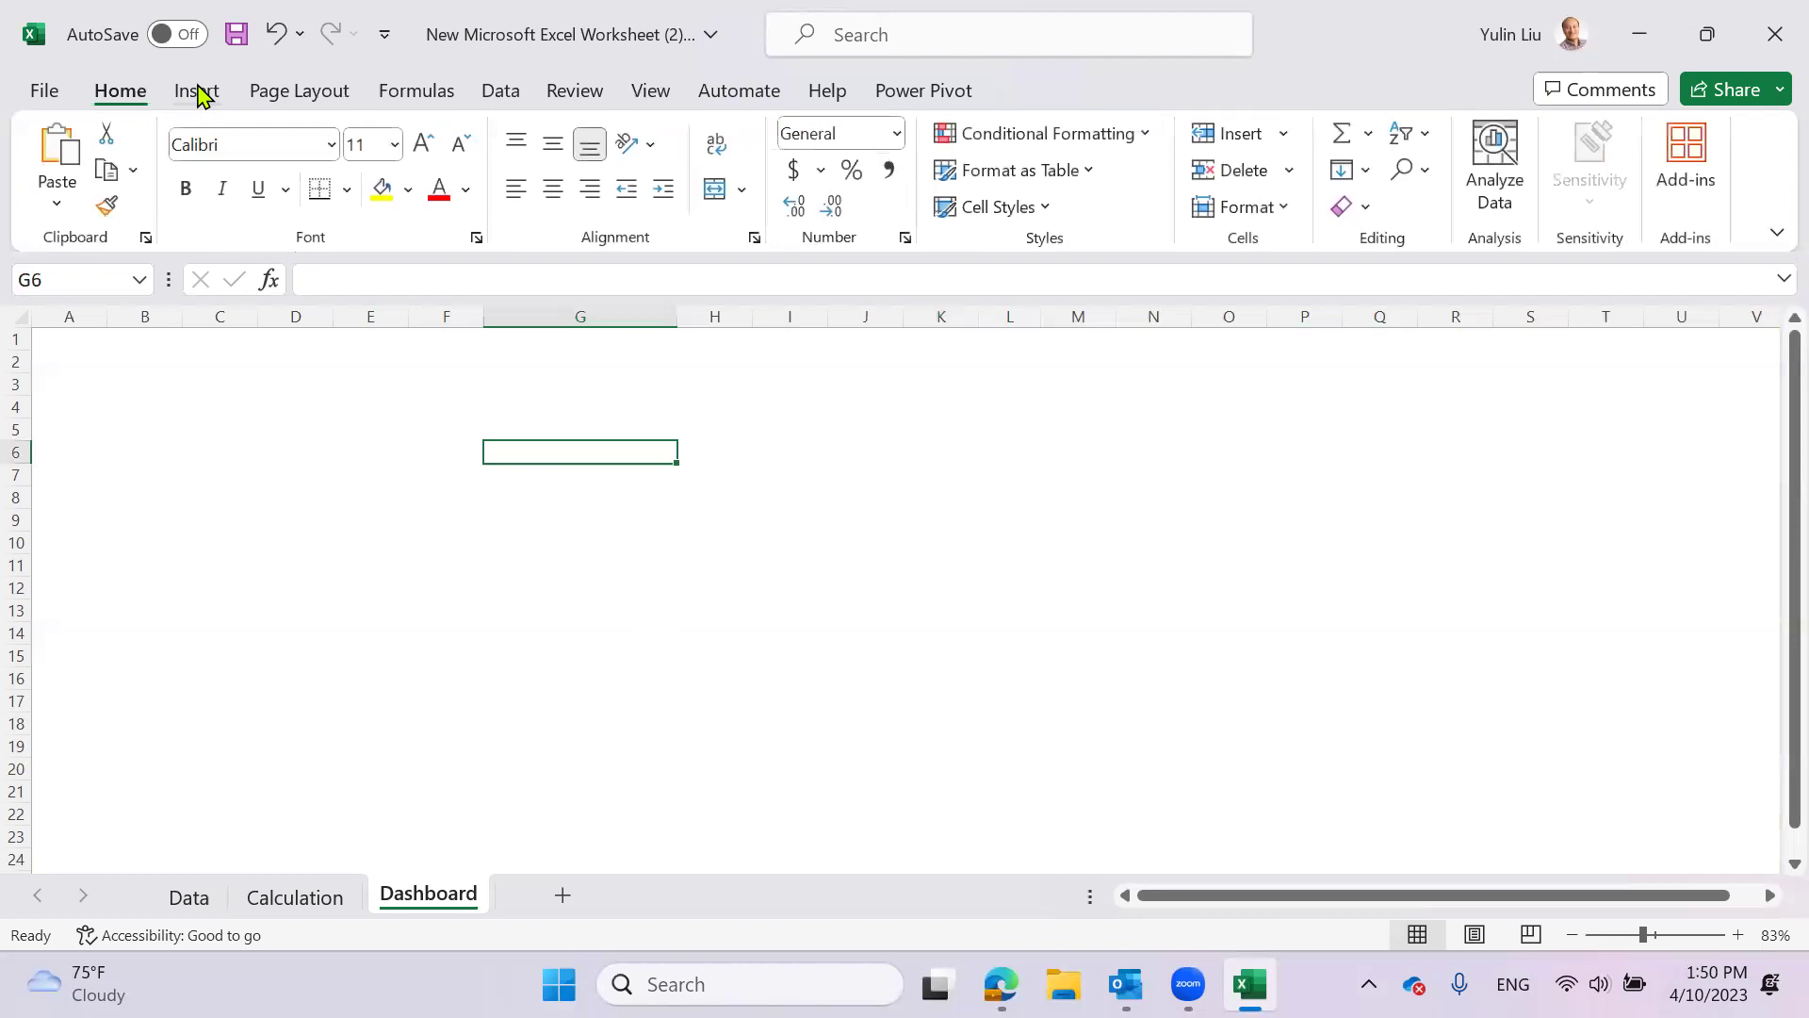
- Draw an oval about 3.76 cm high and 12.86 cm wide on the Dashboard sheet and place it across columns G to M from row 8
left_click(198, 94)
left_click(363, 202)
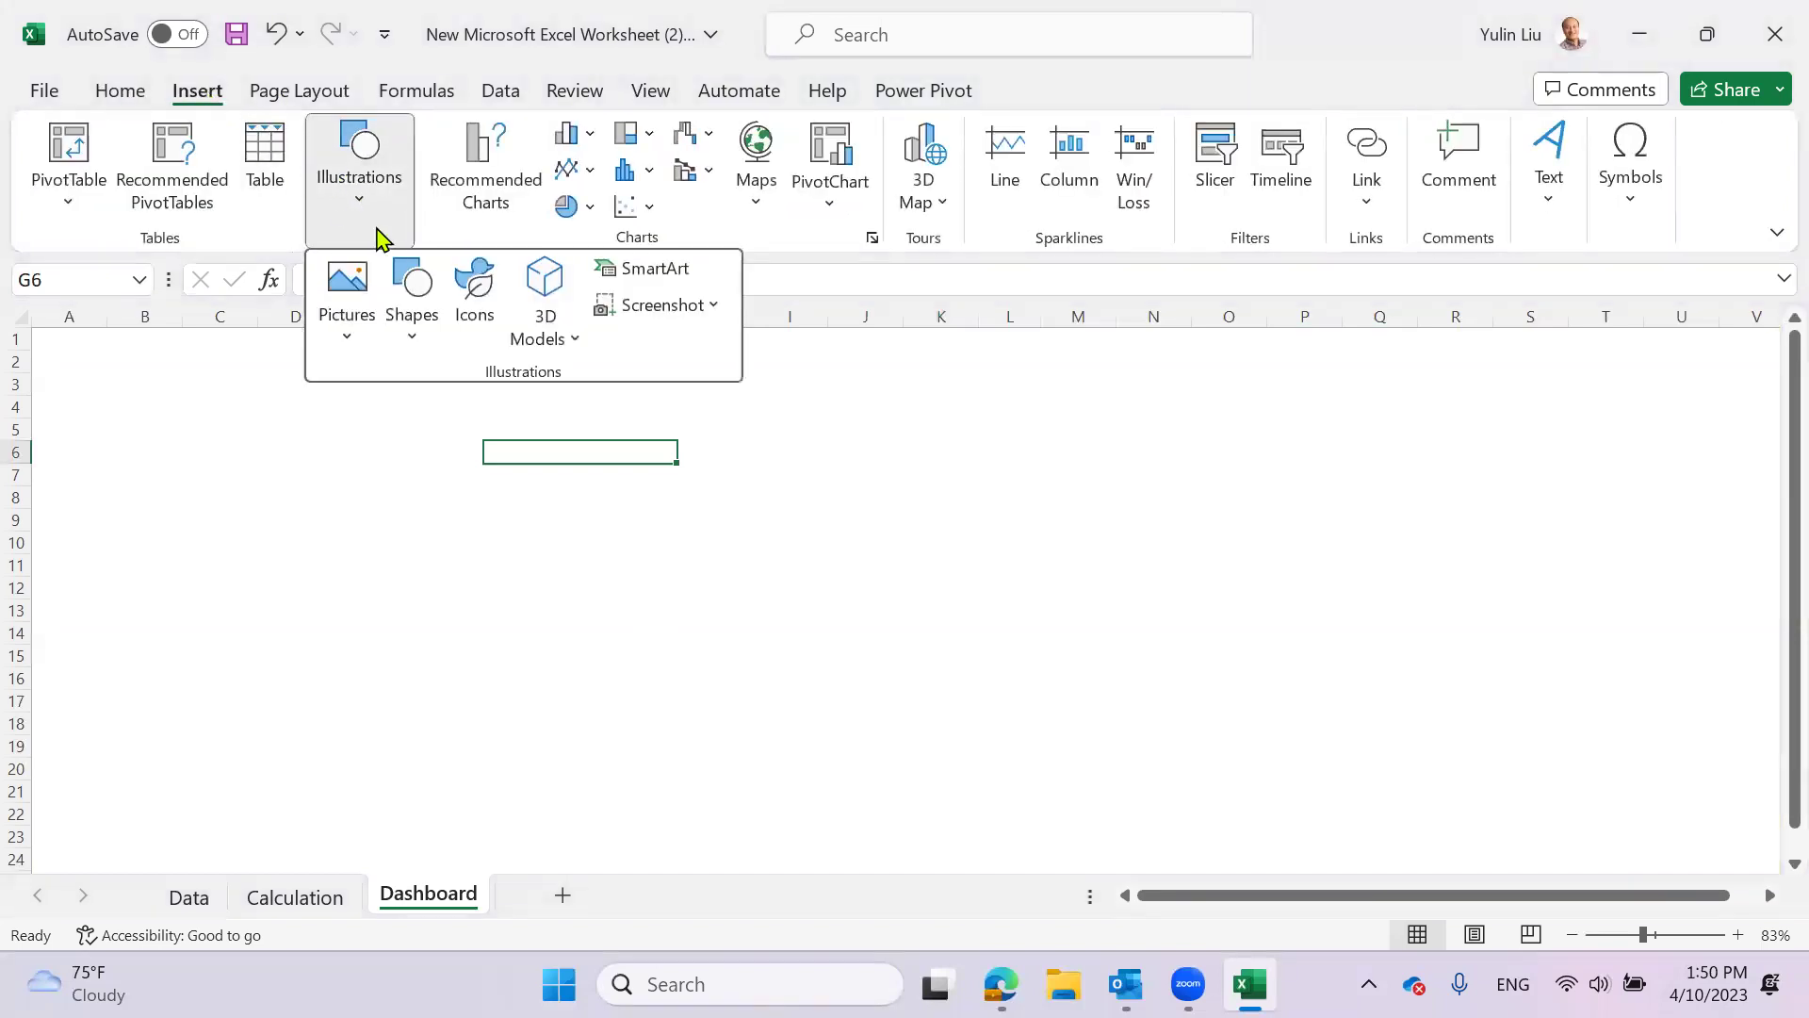
left_click(418, 349)
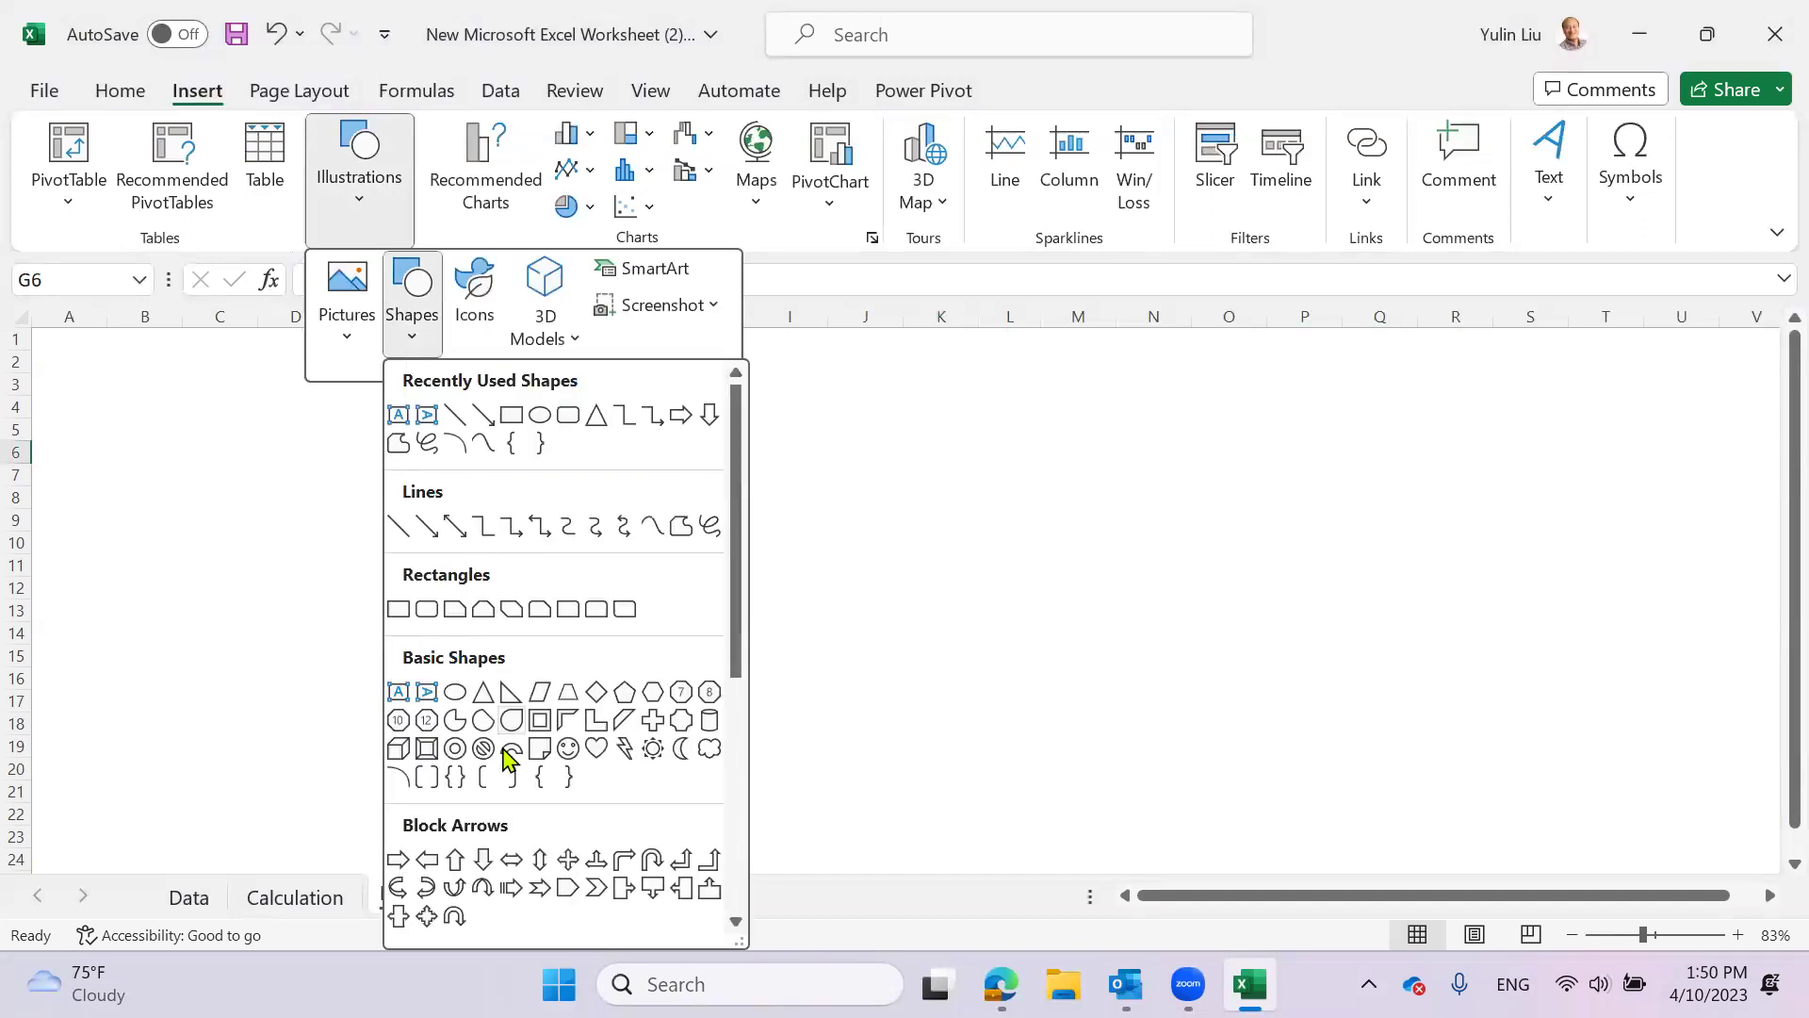
left_click(456, 695)
left_click_drag(670, 538, 1241, 705)
left_click_drag(861, 552, 753, 499)
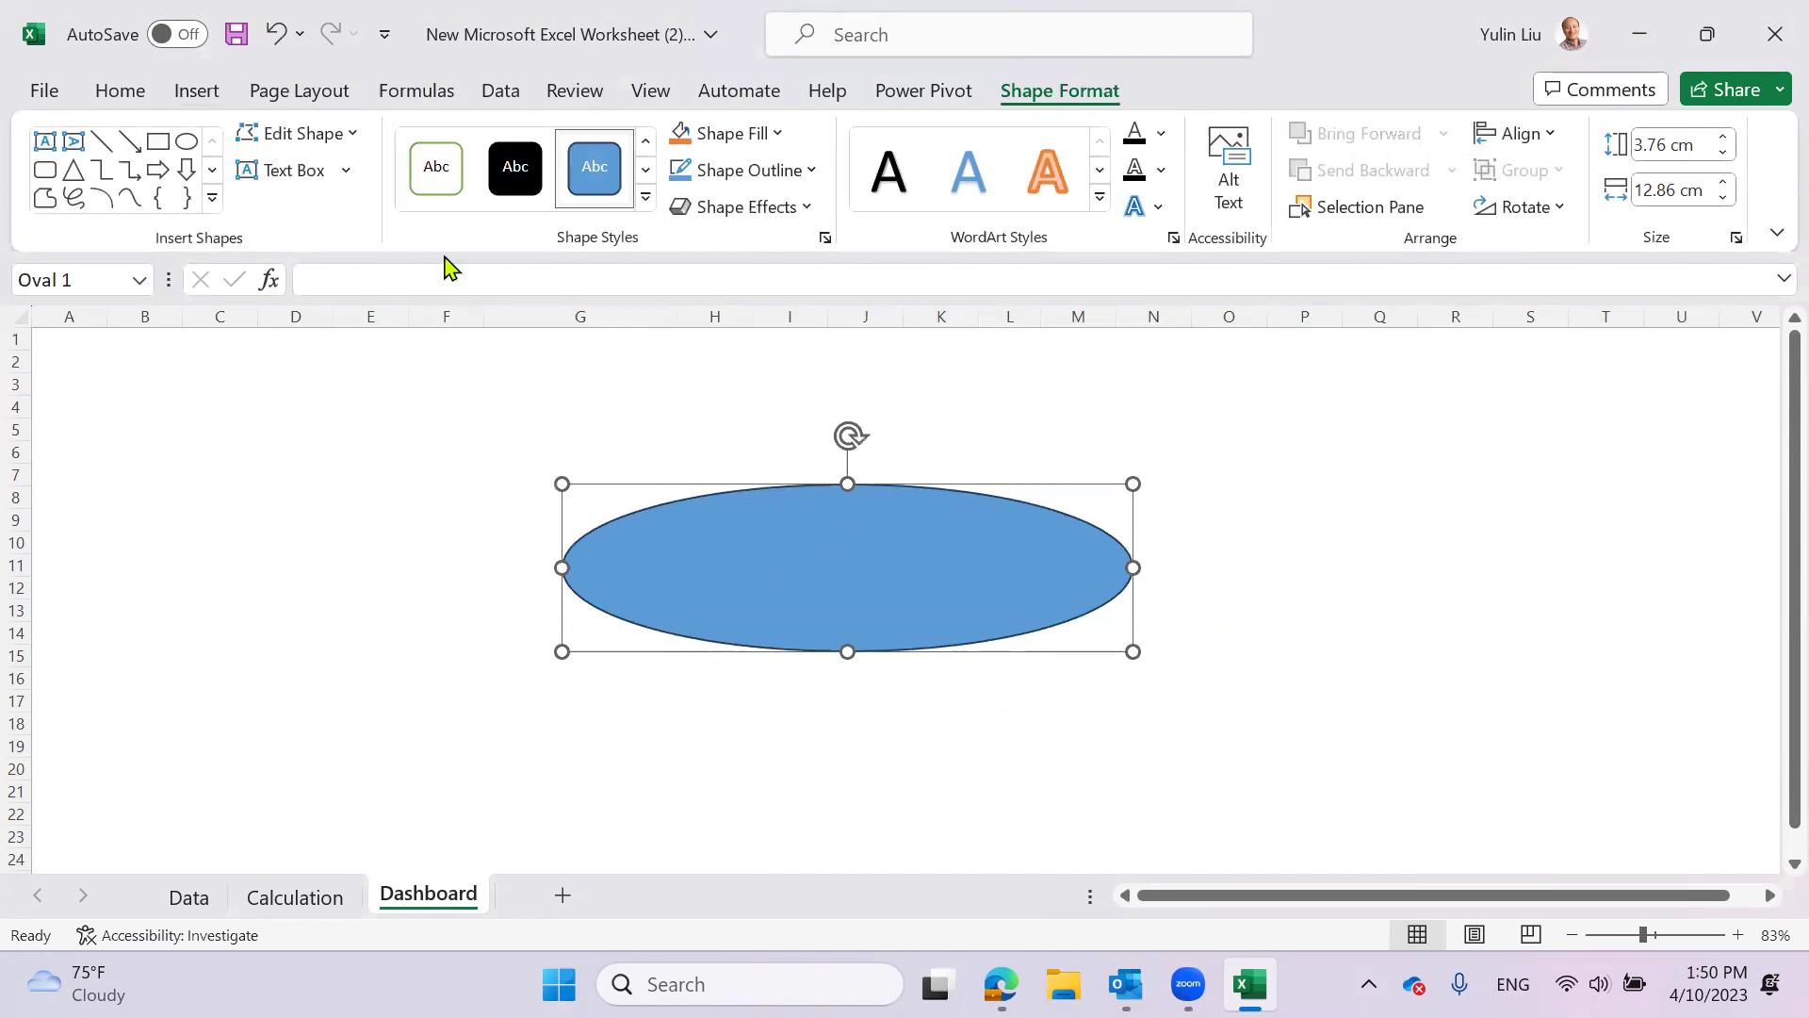
left_click(200, 92)
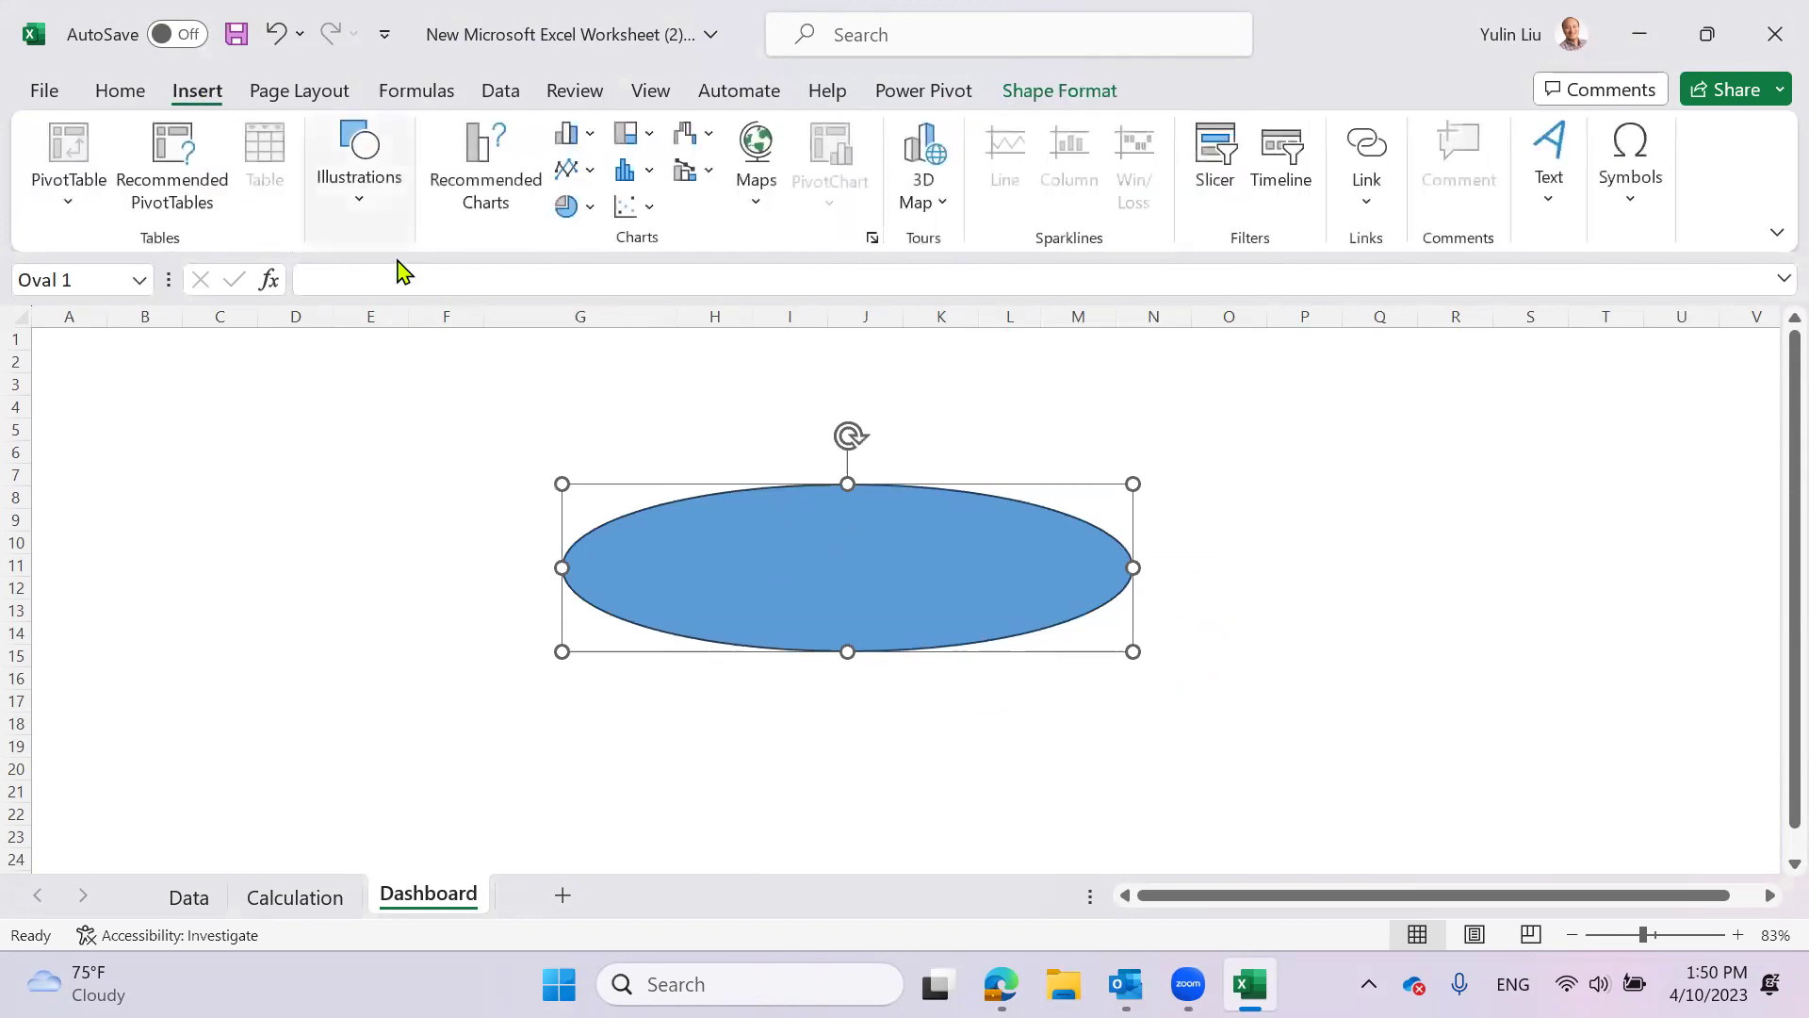
left_click(363, 209)
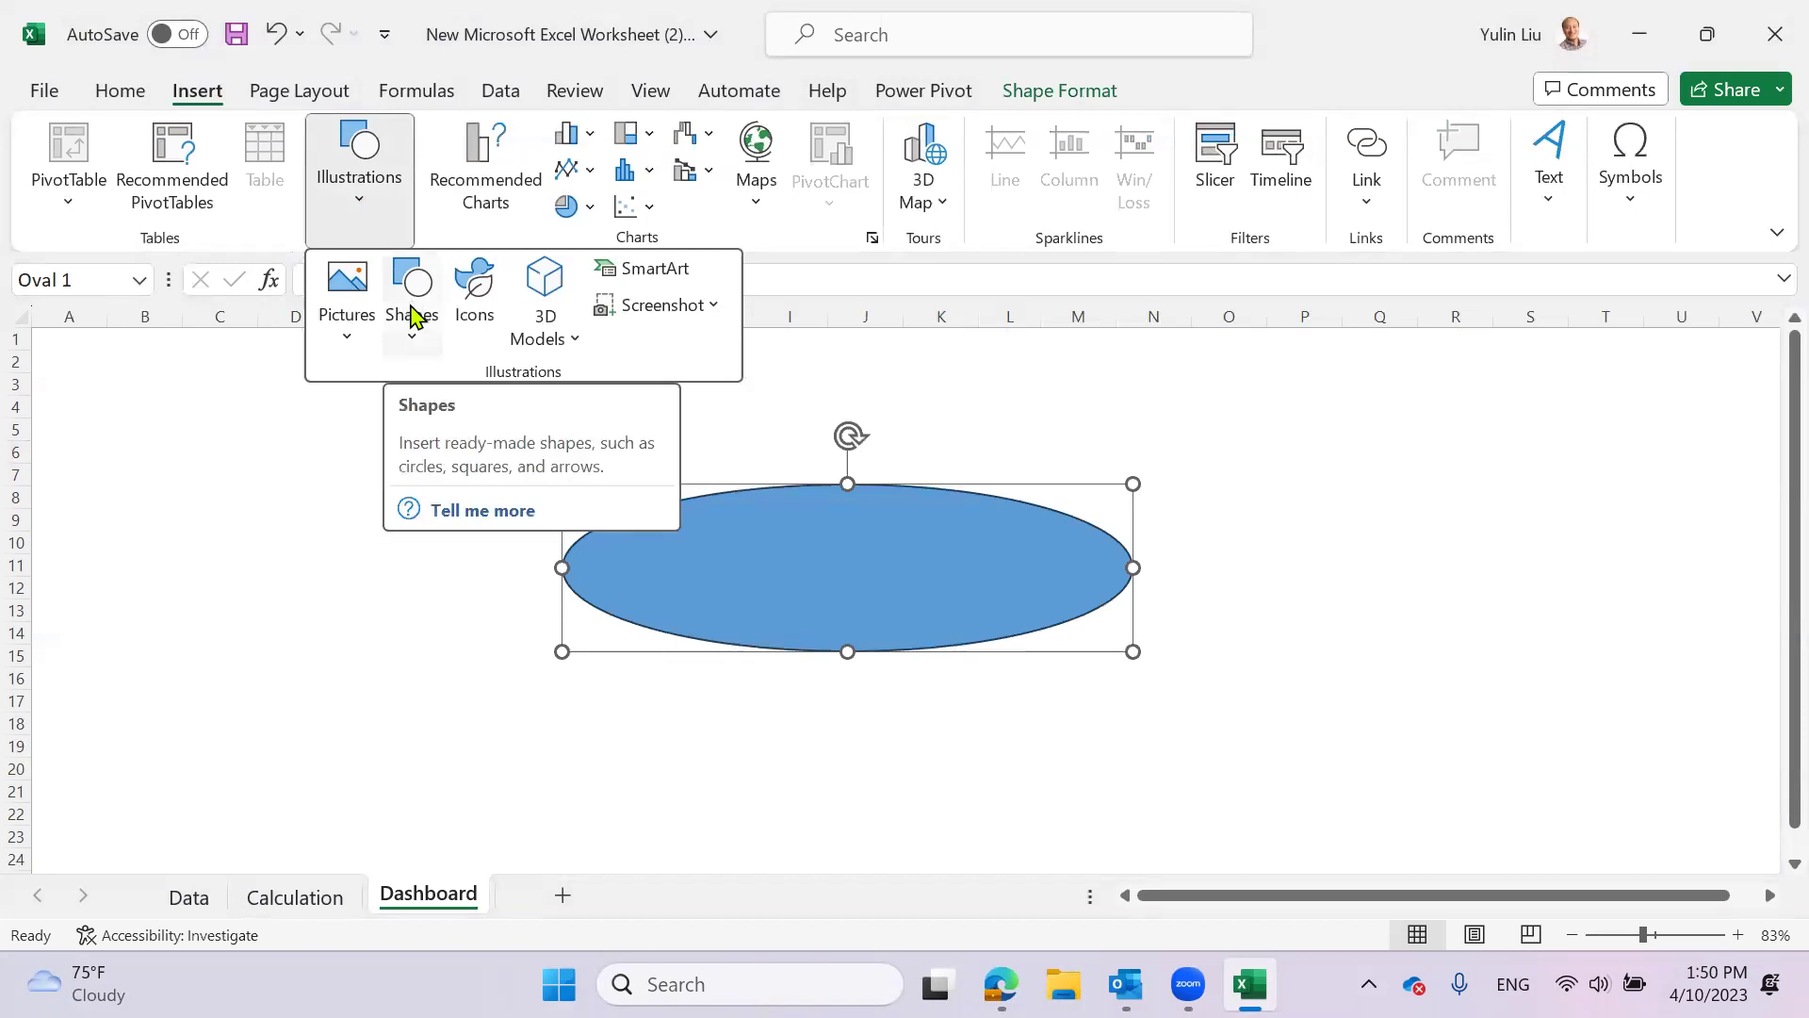
left_click(673, 283)
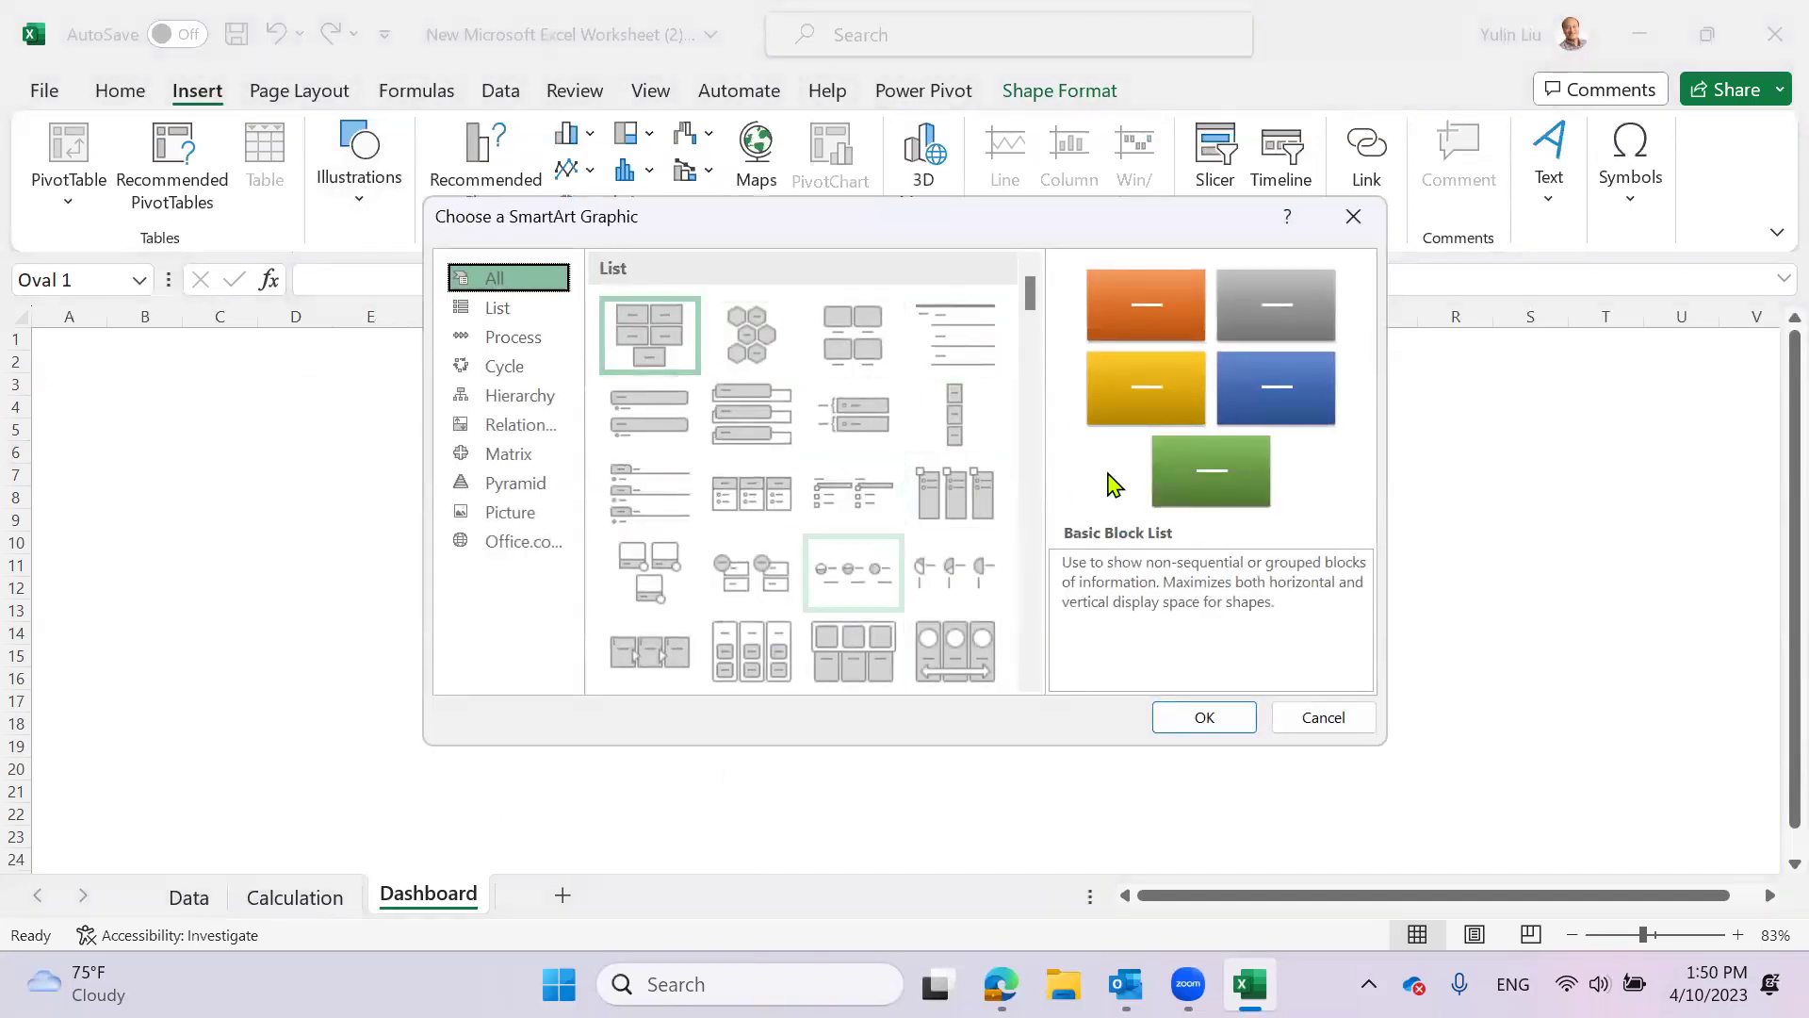
left_click(1327, 724)
left_click(363, 199)
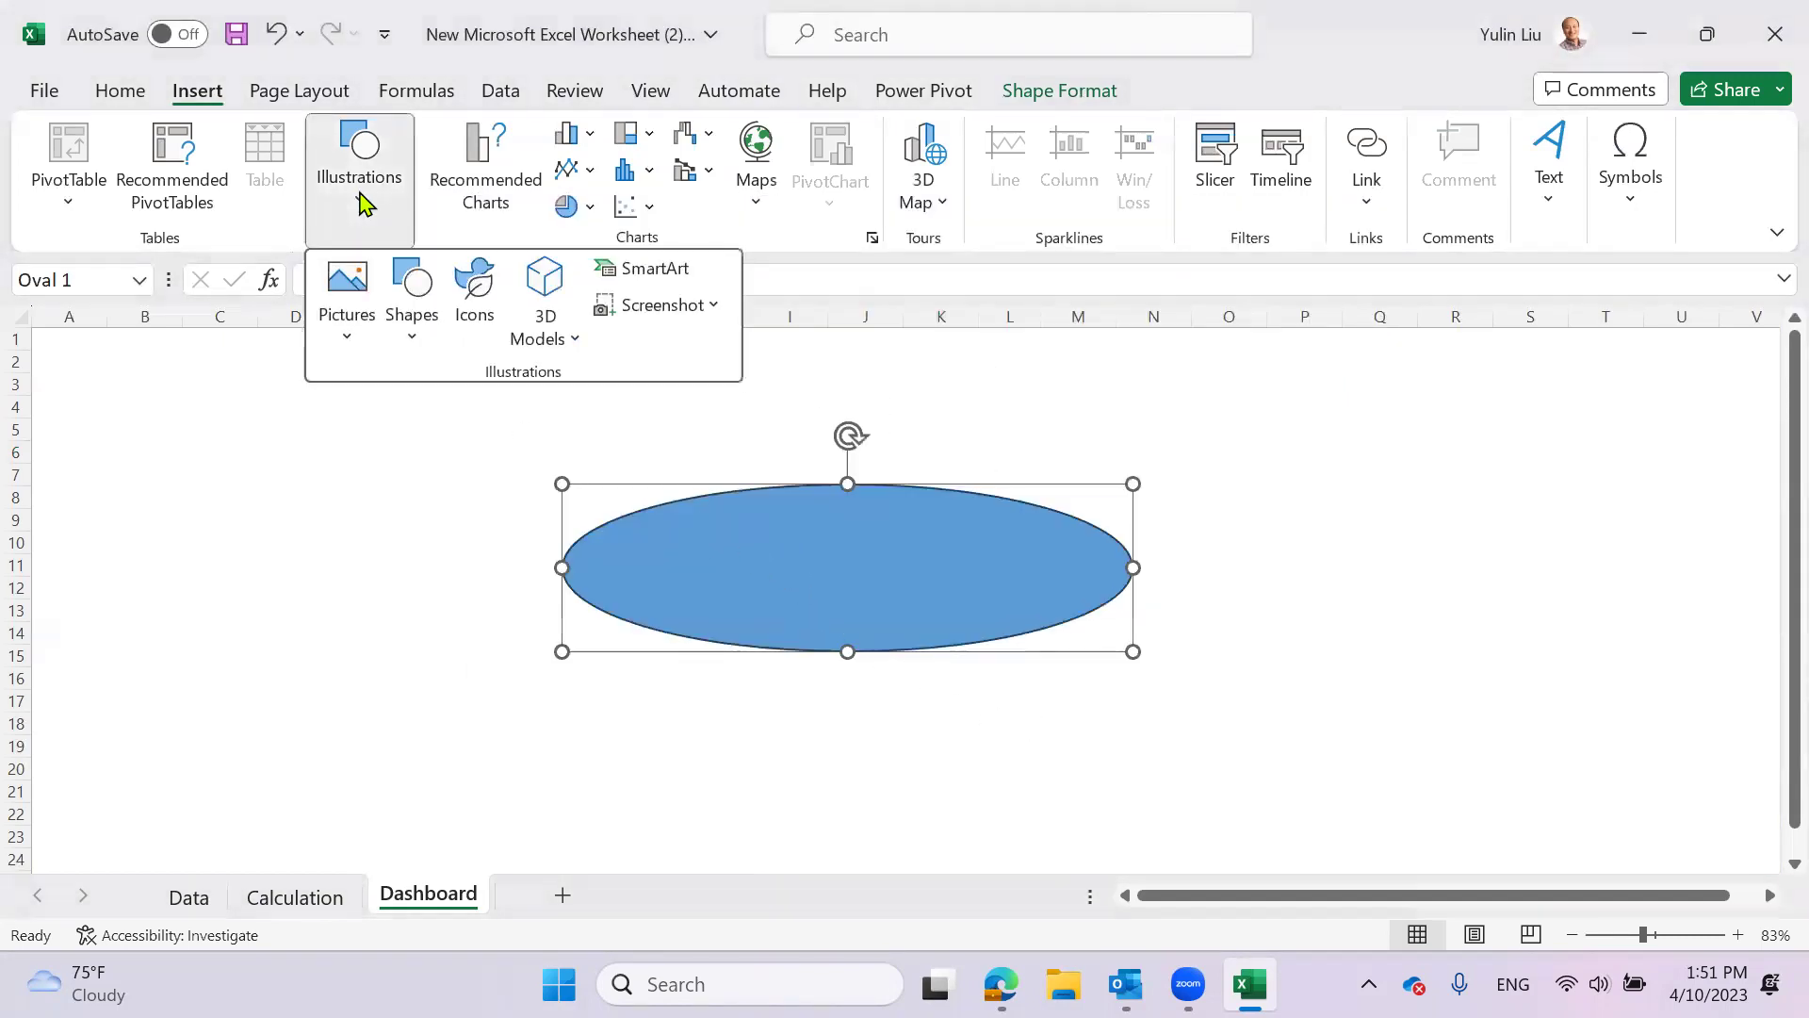
left_click(895, 603)
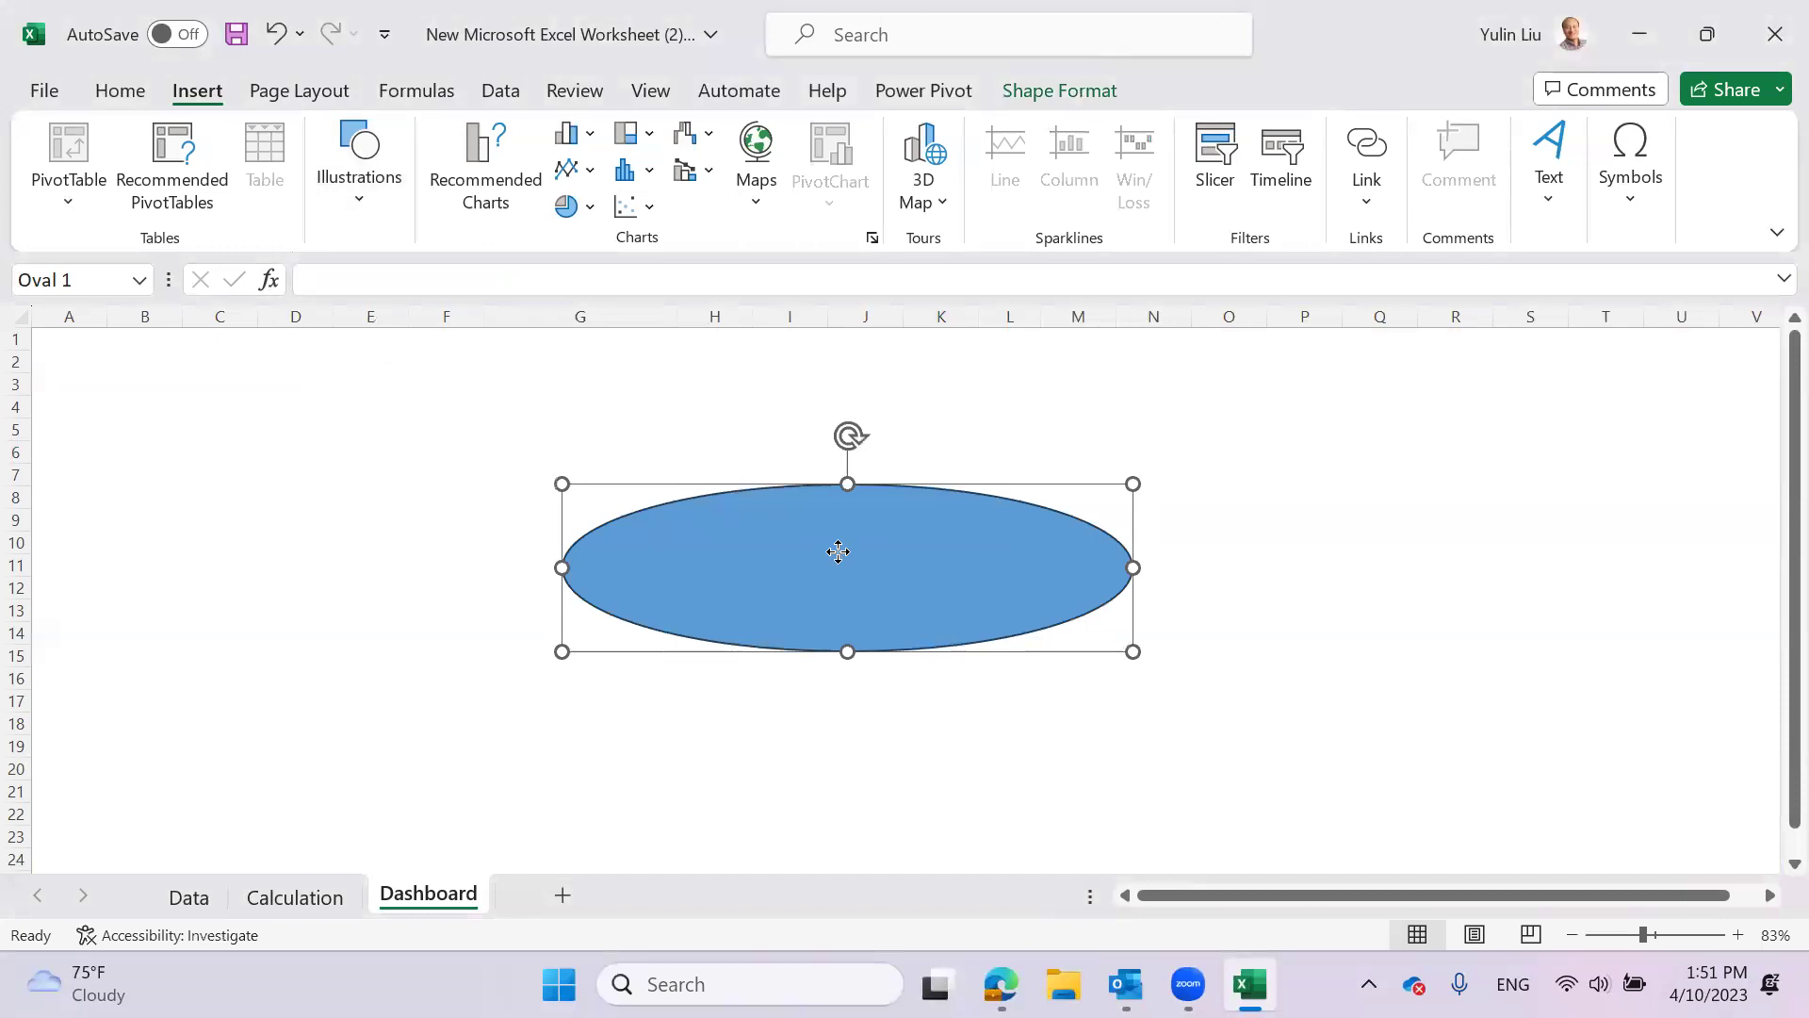
right_click(838, 552)
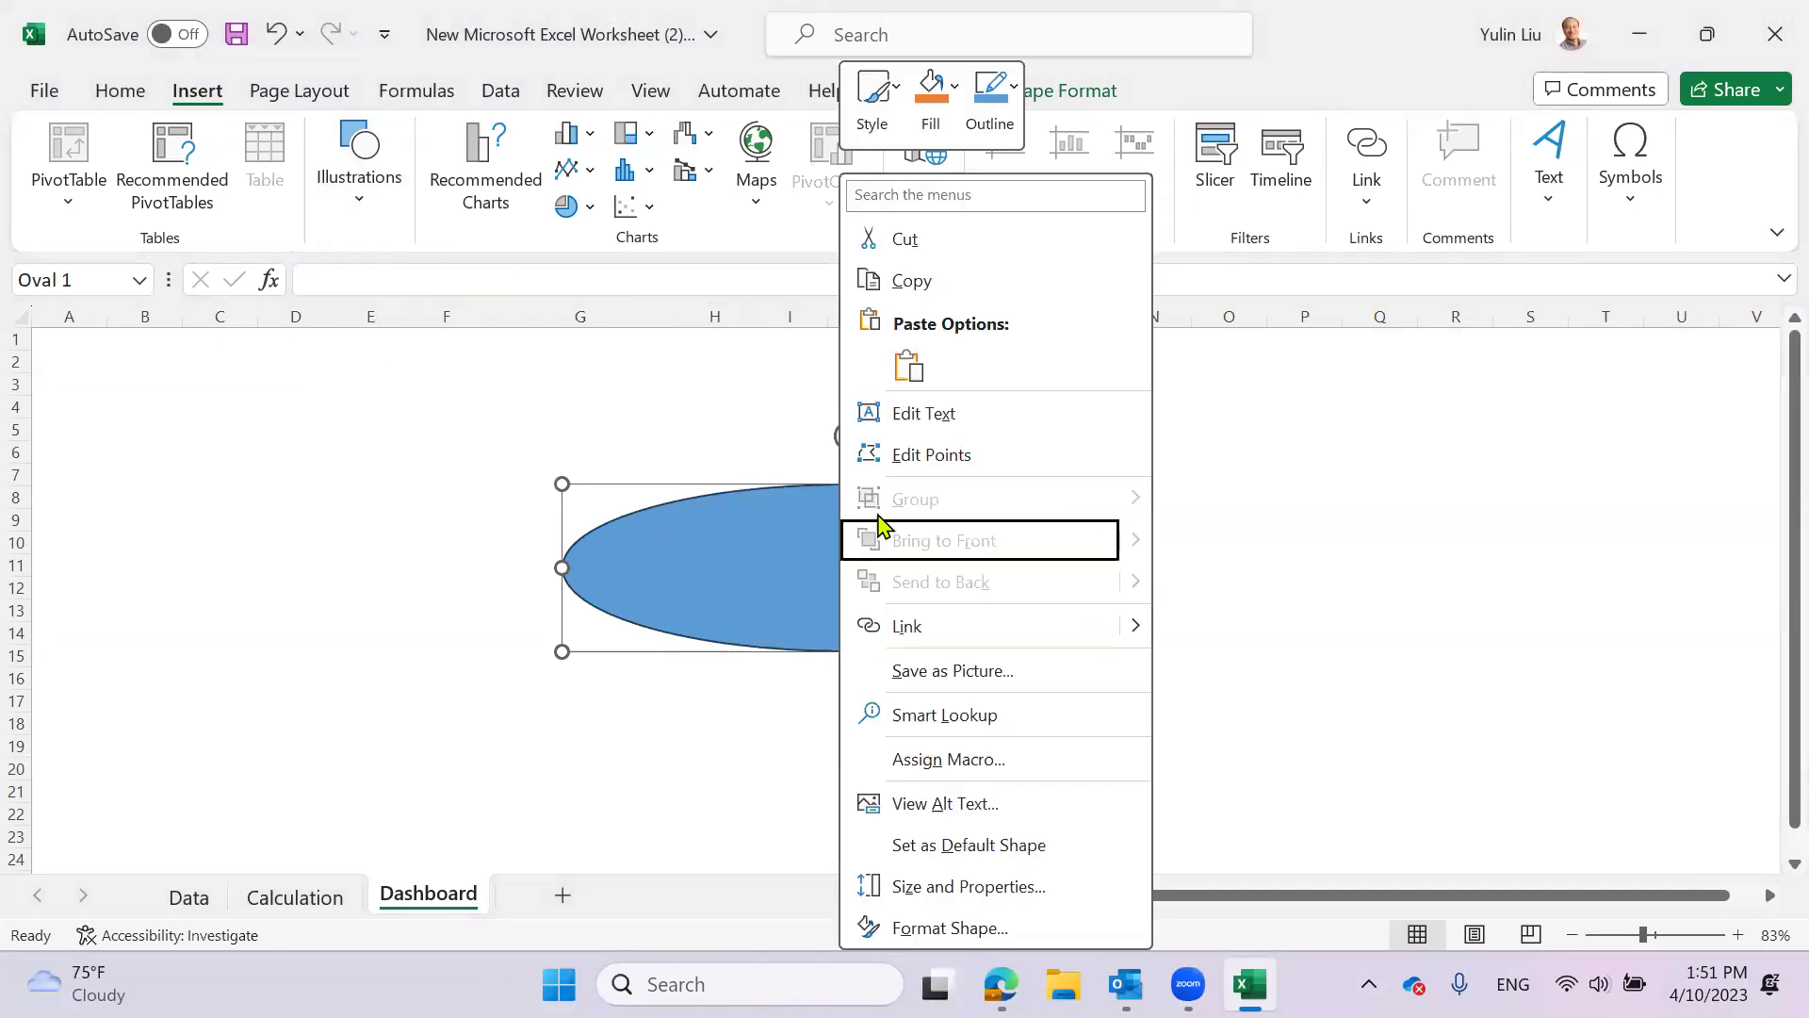
left_click(792, 570)
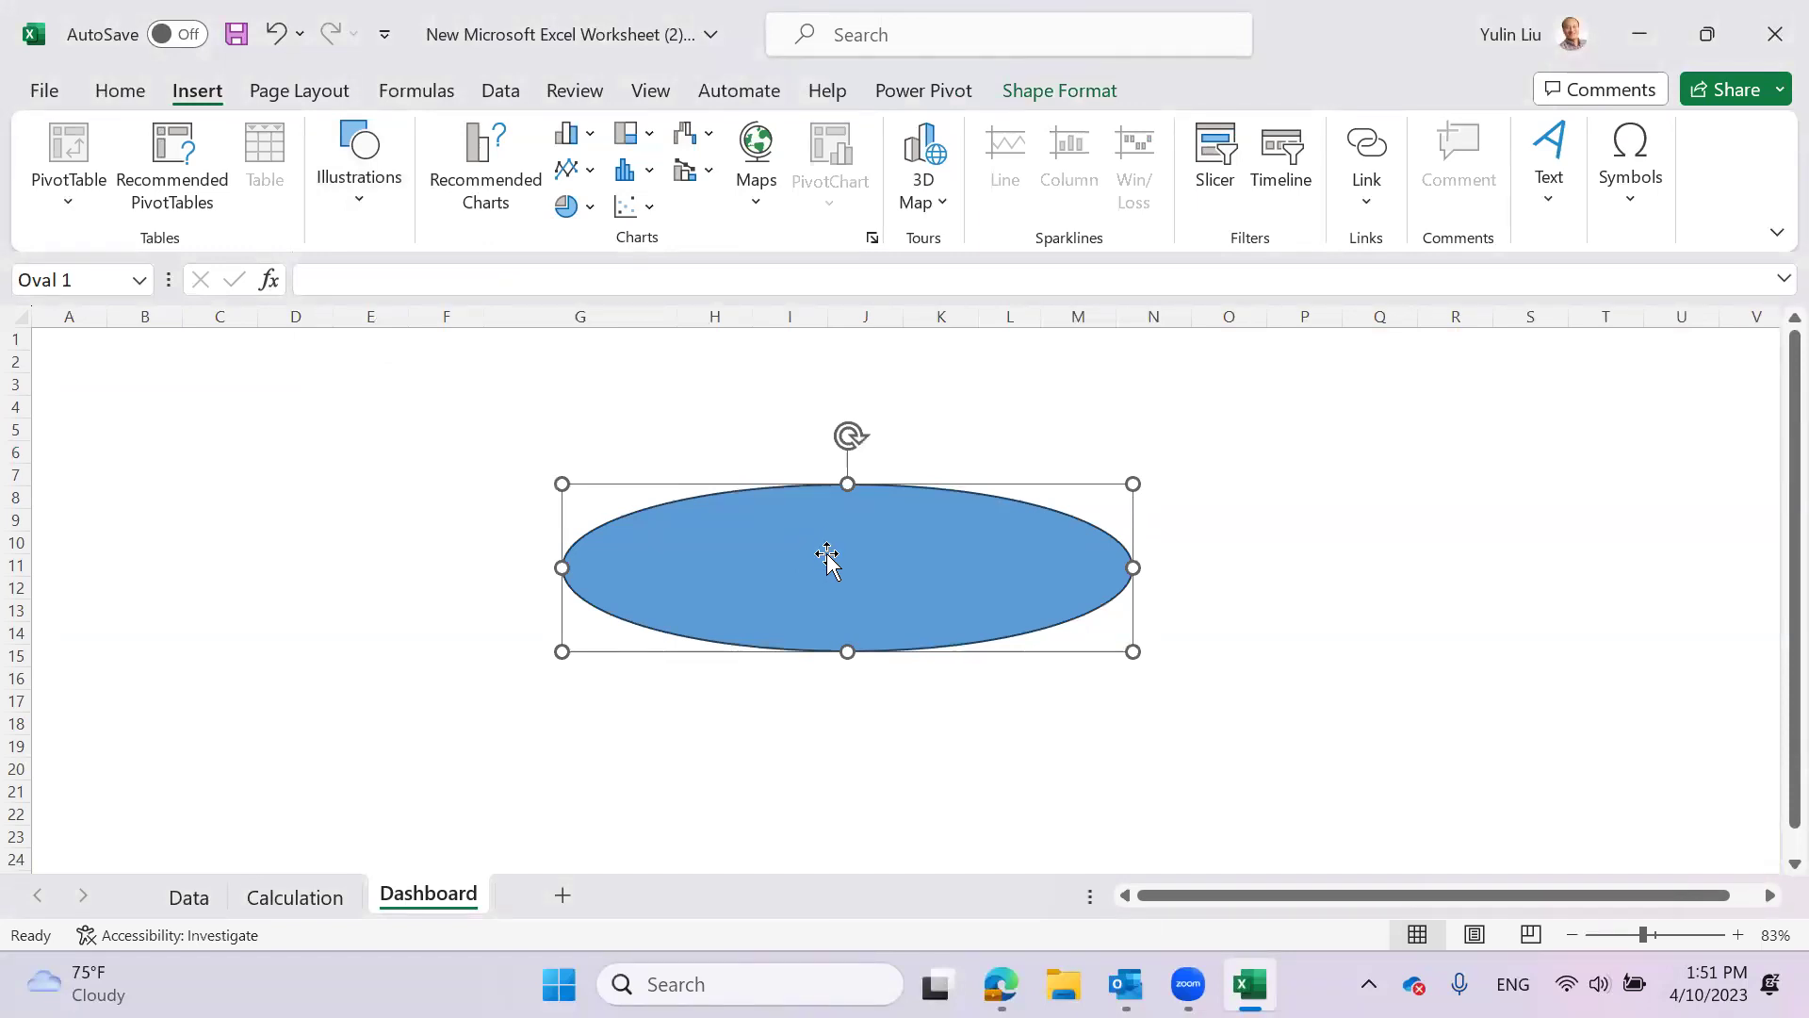
- Link the oval's text to cell A1 of the Calculation sheet with the formula =Calculation!A1
left_click(367, 281)
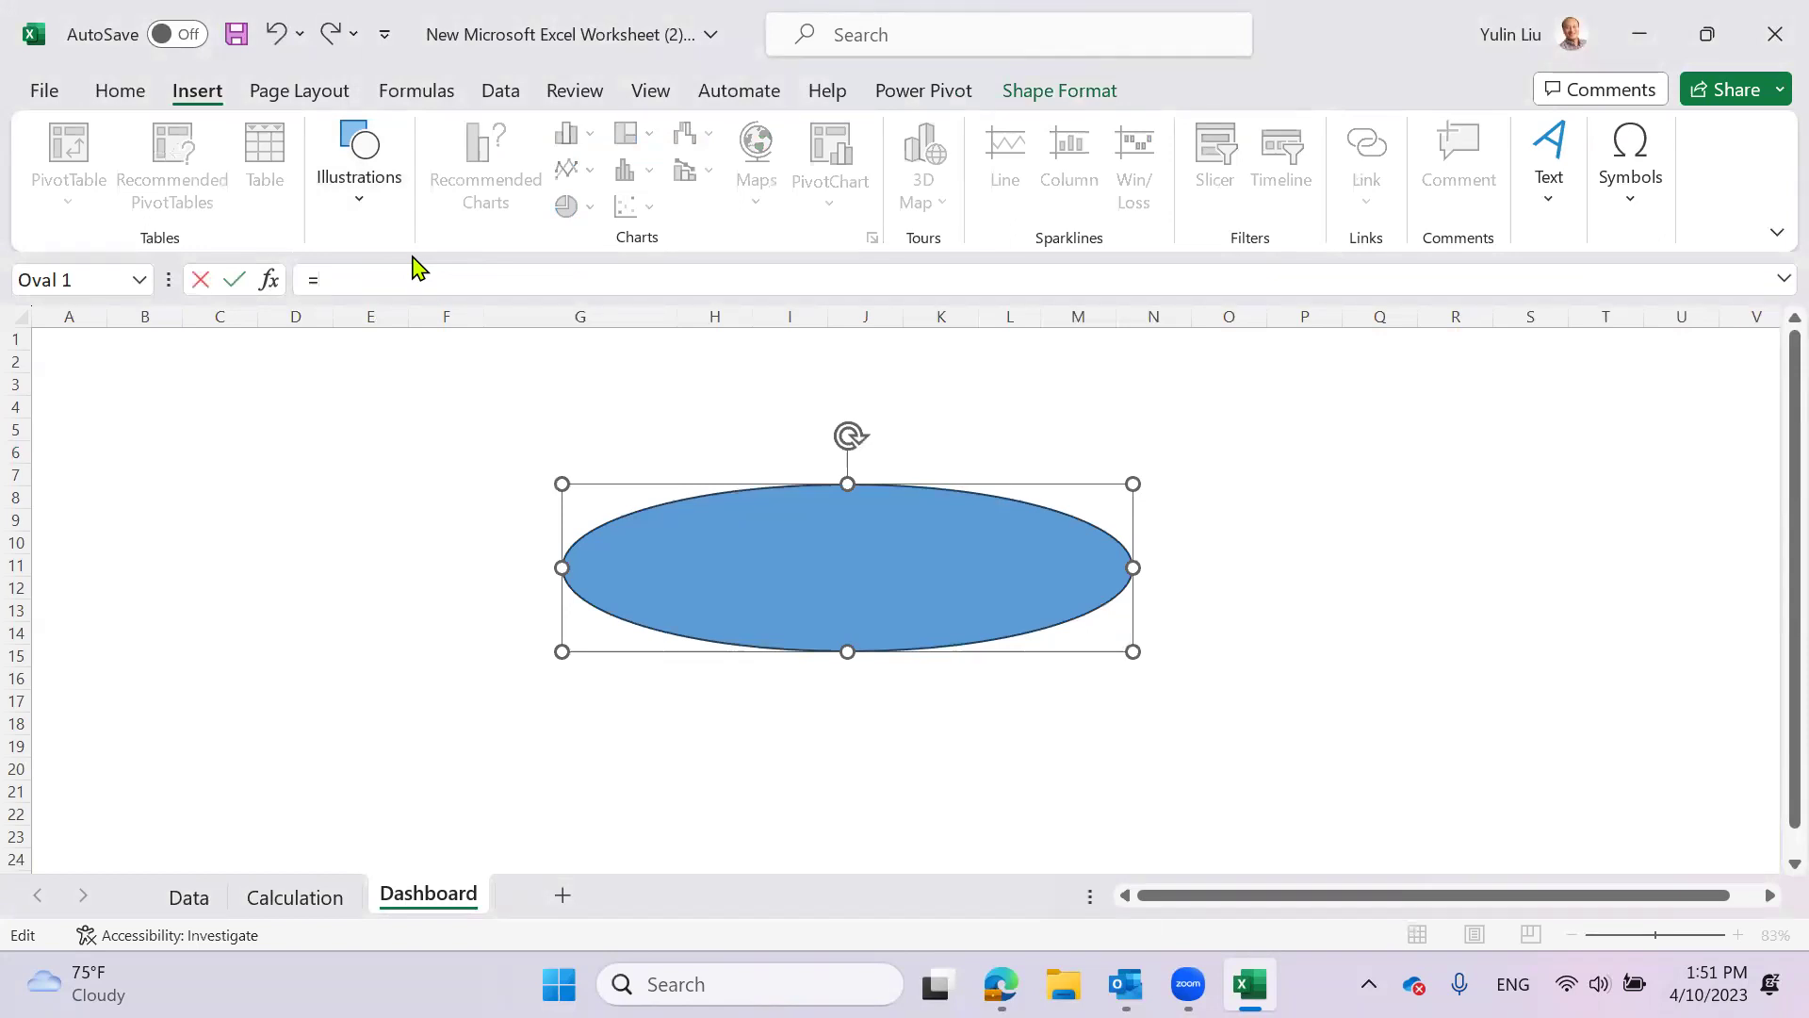
left_click(295, 896)
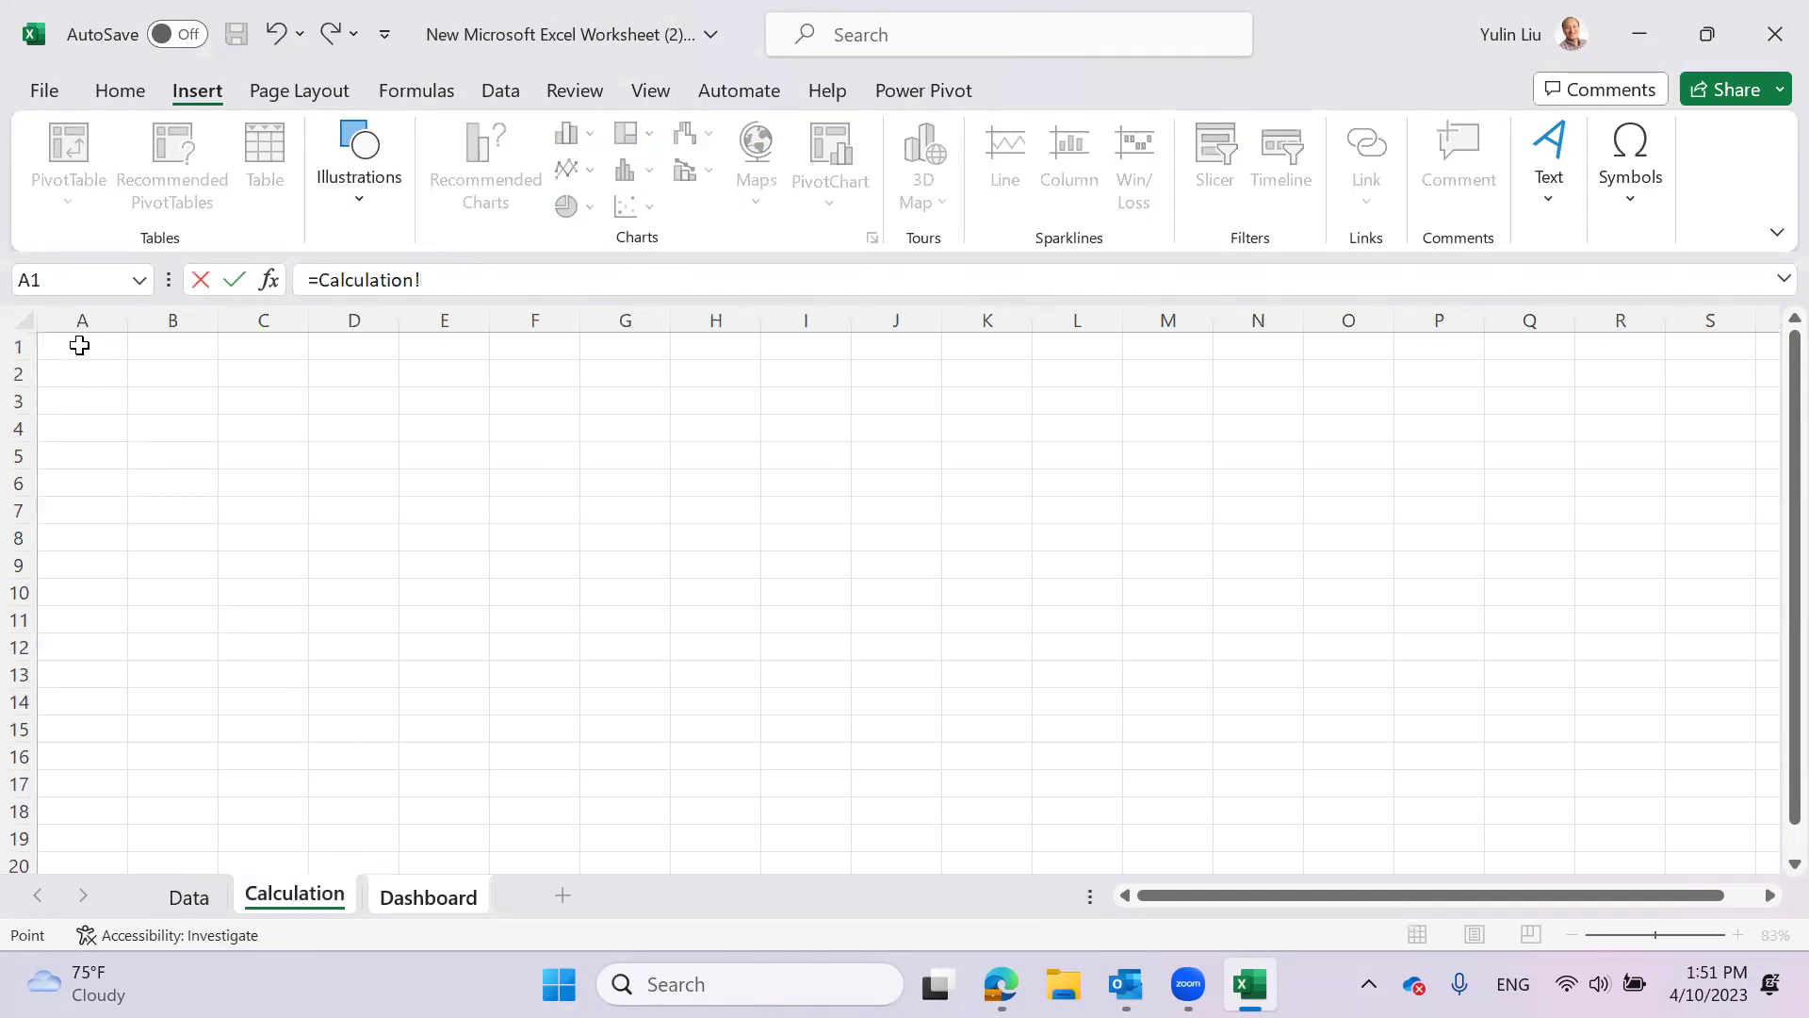
left_click(79, 346)
key("Return")
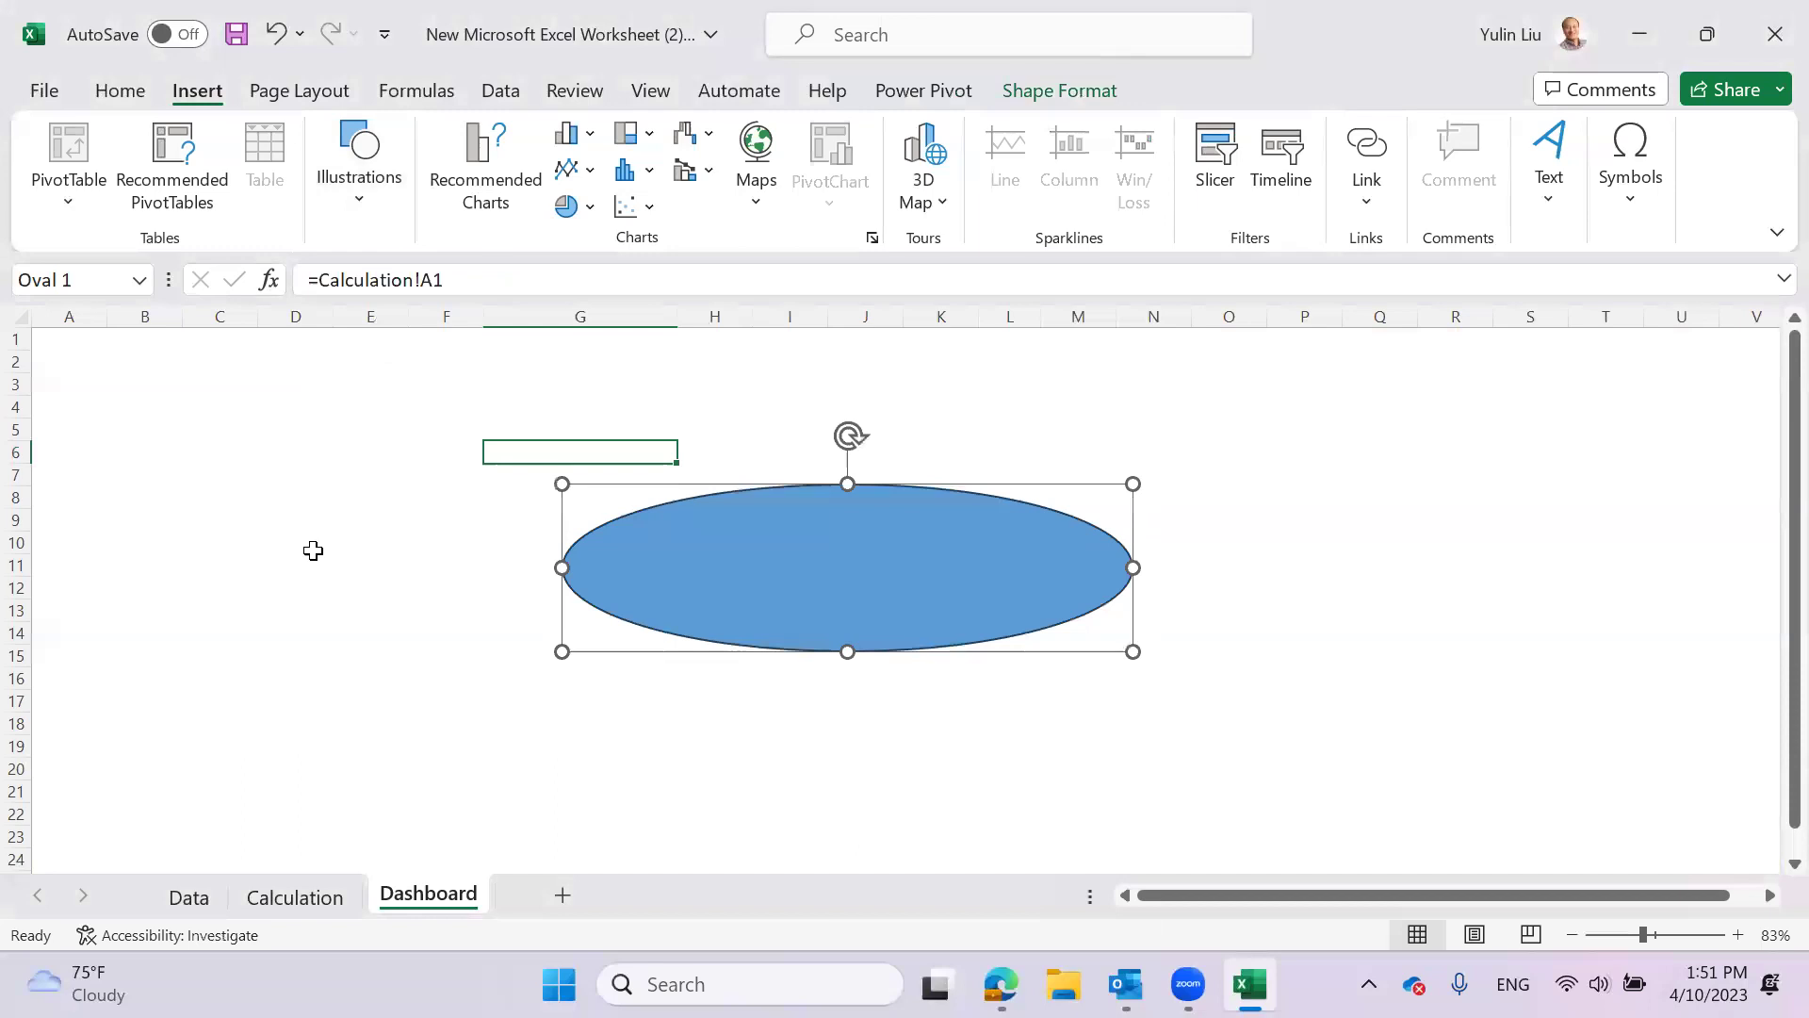
left_click(711, 832)
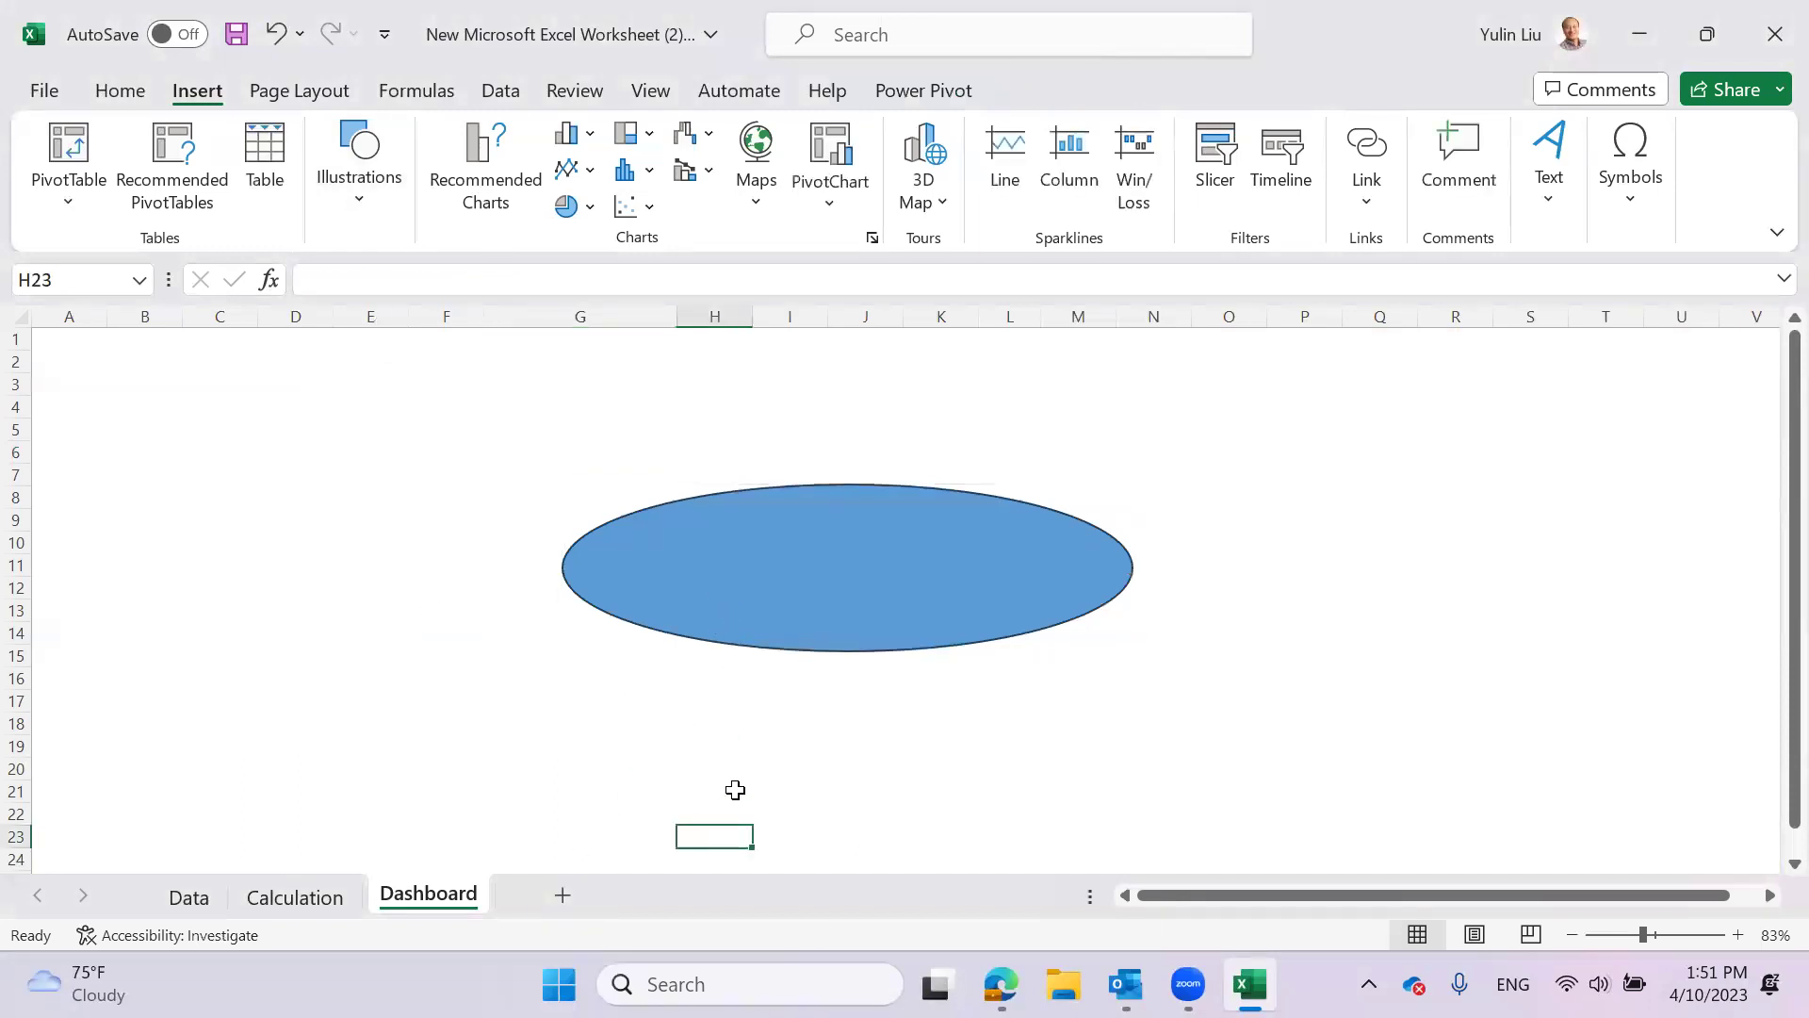
- Enter Hello! in cell A1 of the Calculation sheet and check the linked oval on the Dashboard sheet
left_click(295, 897)
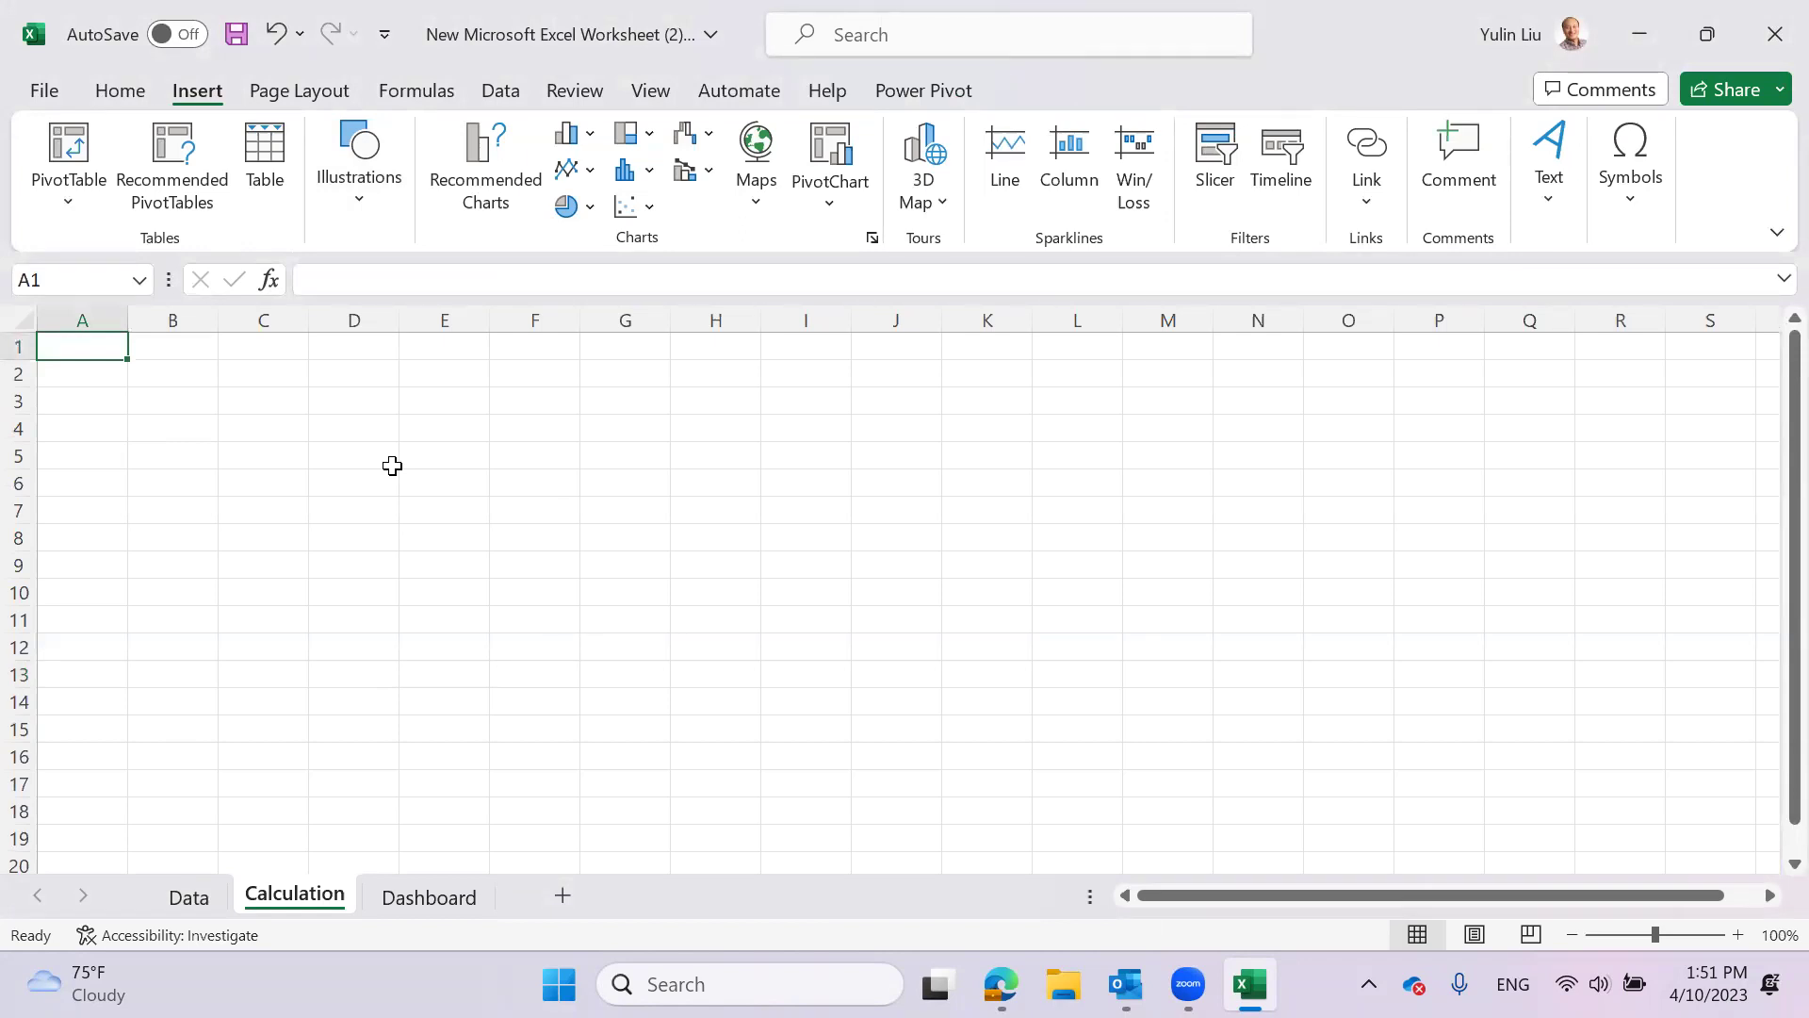
type("Hello")
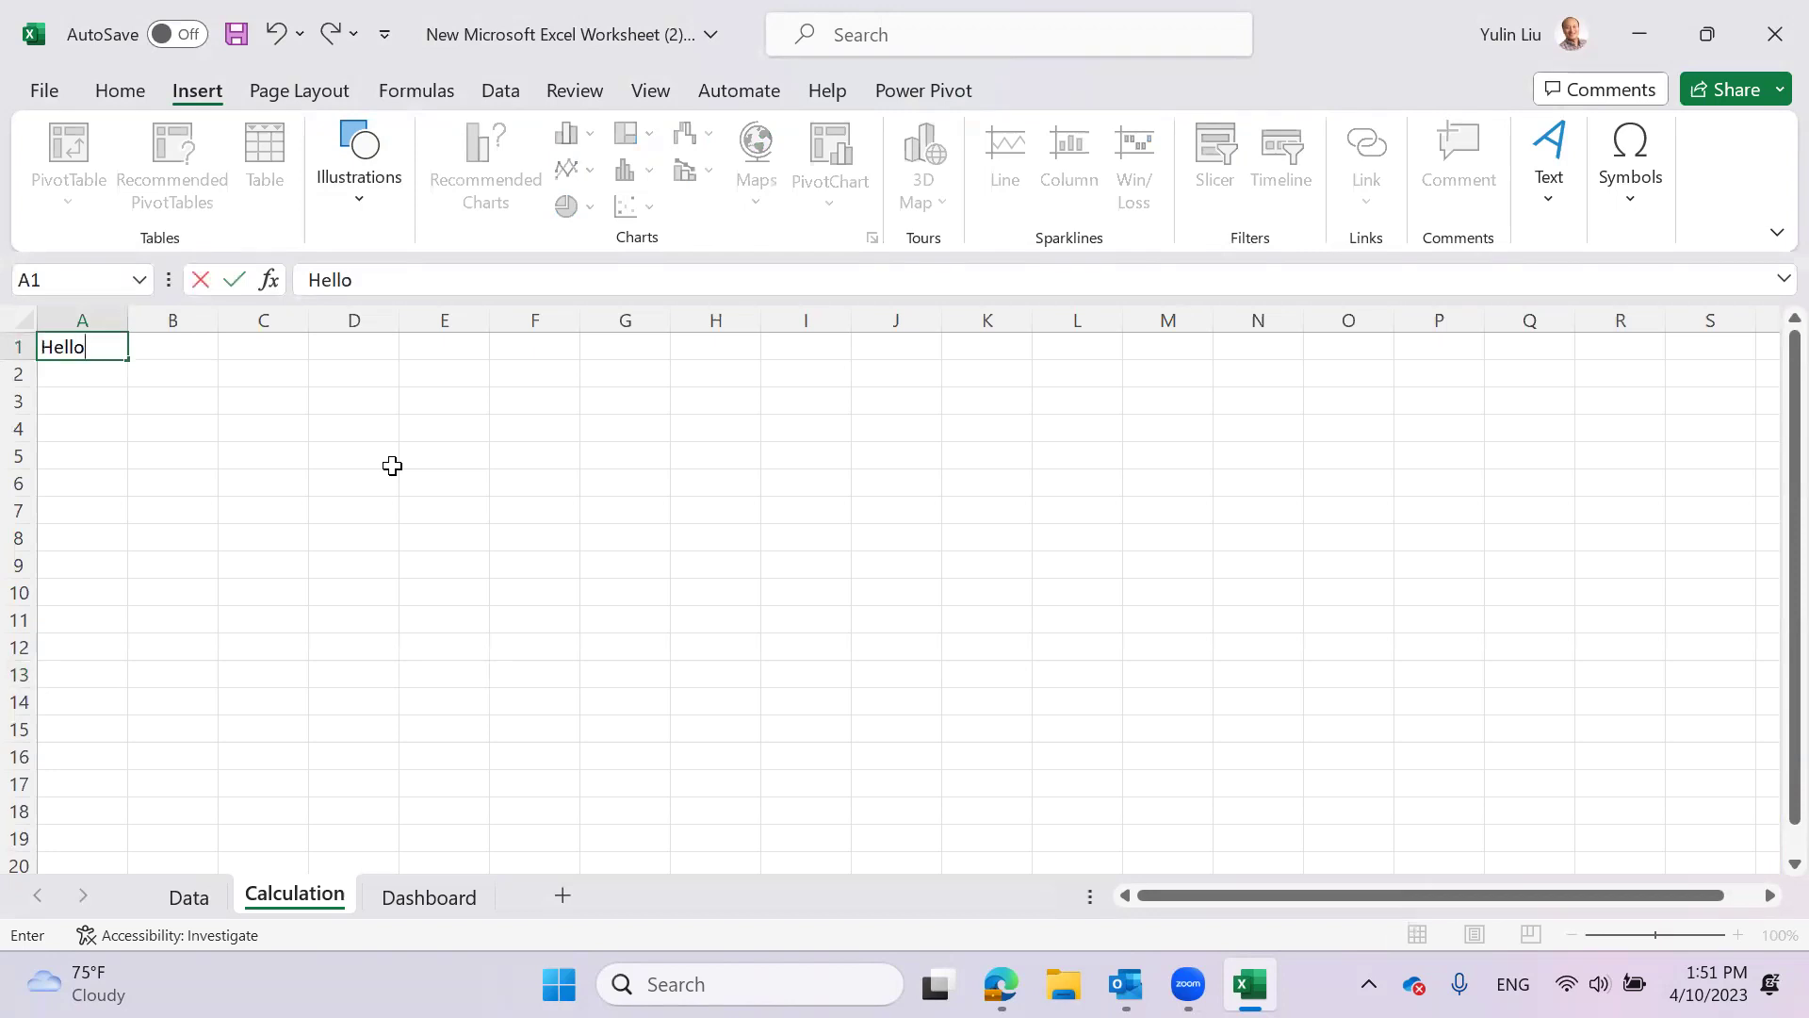
key("Return")
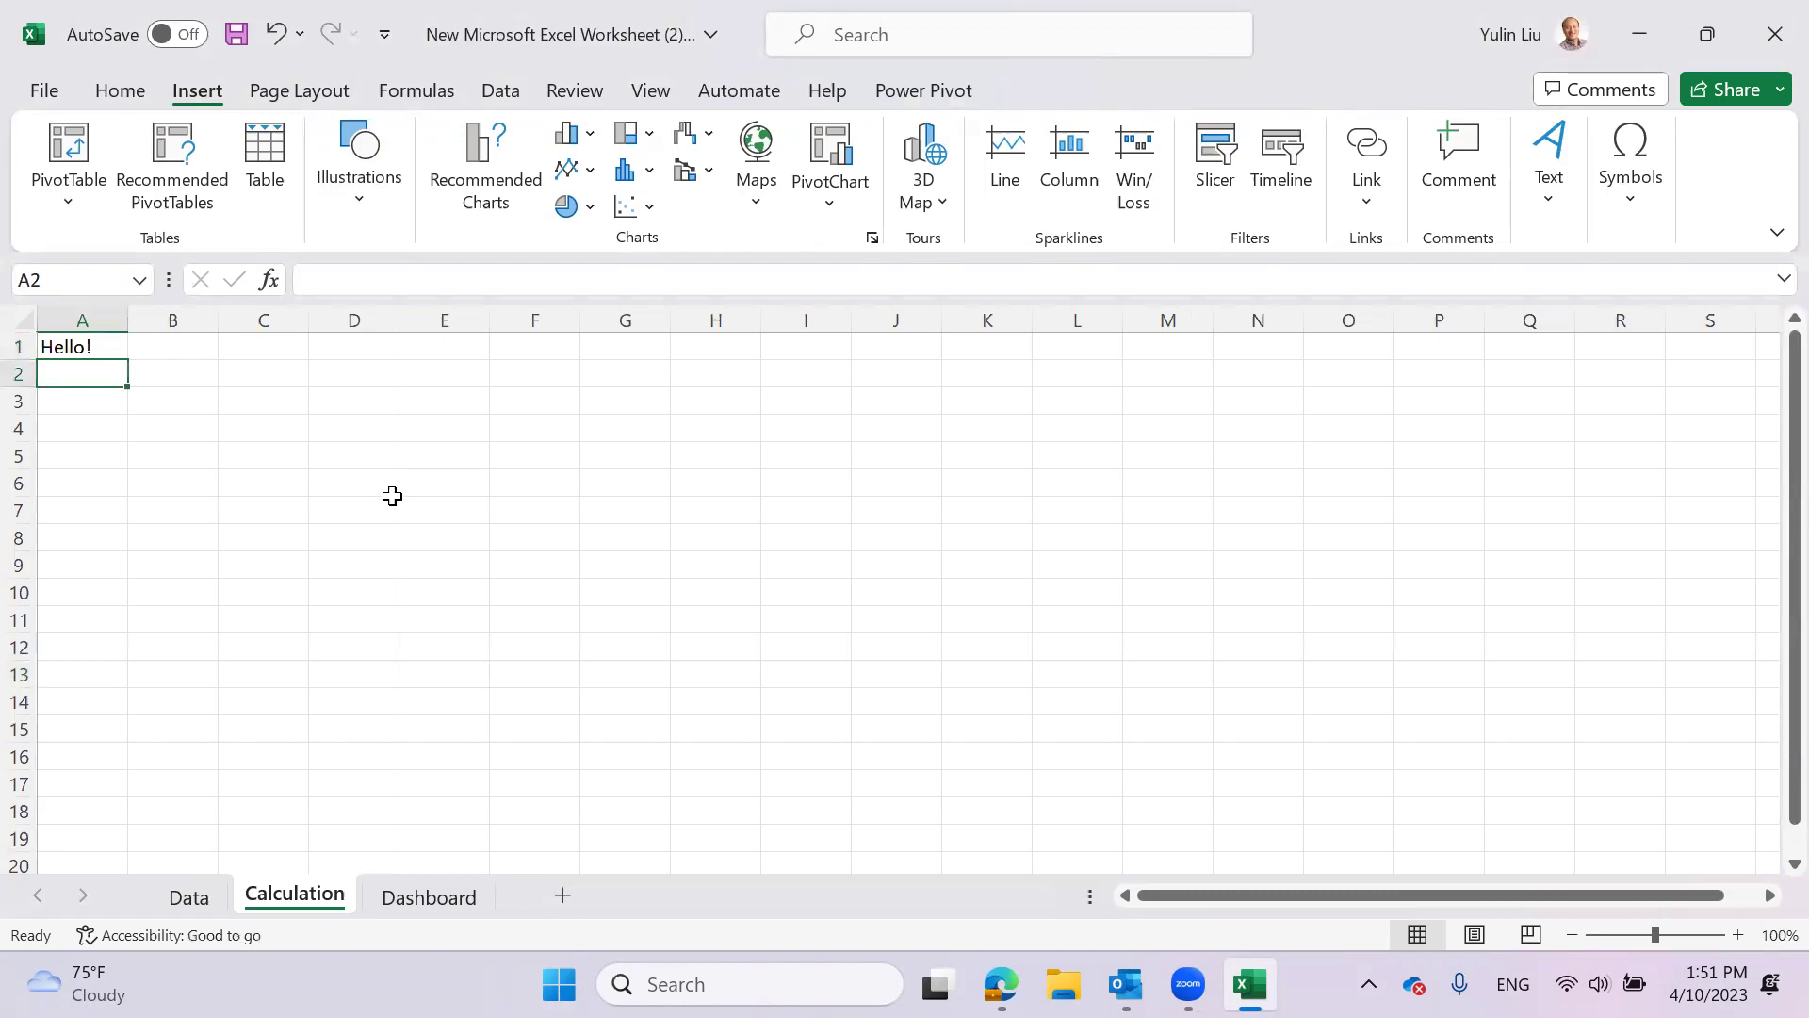
left_click(443, 898)
left_click(674, 520)
left_click(356, 897)
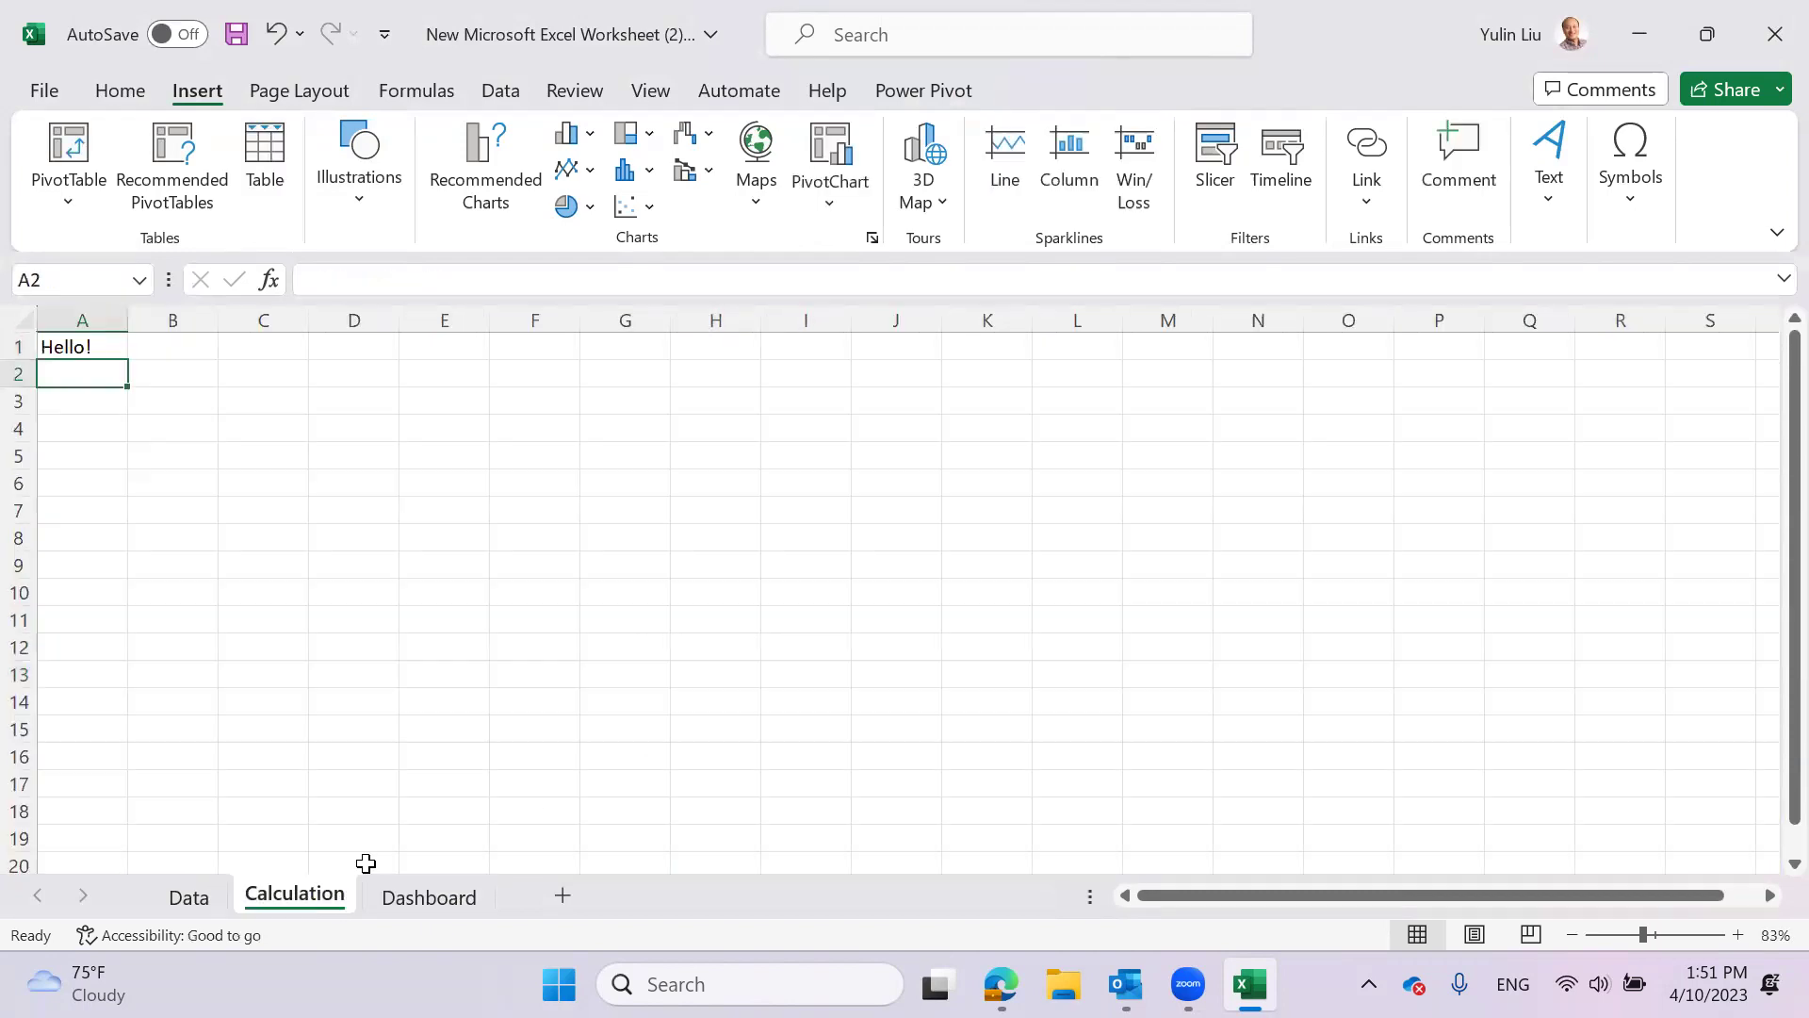
left_click(444, 898)
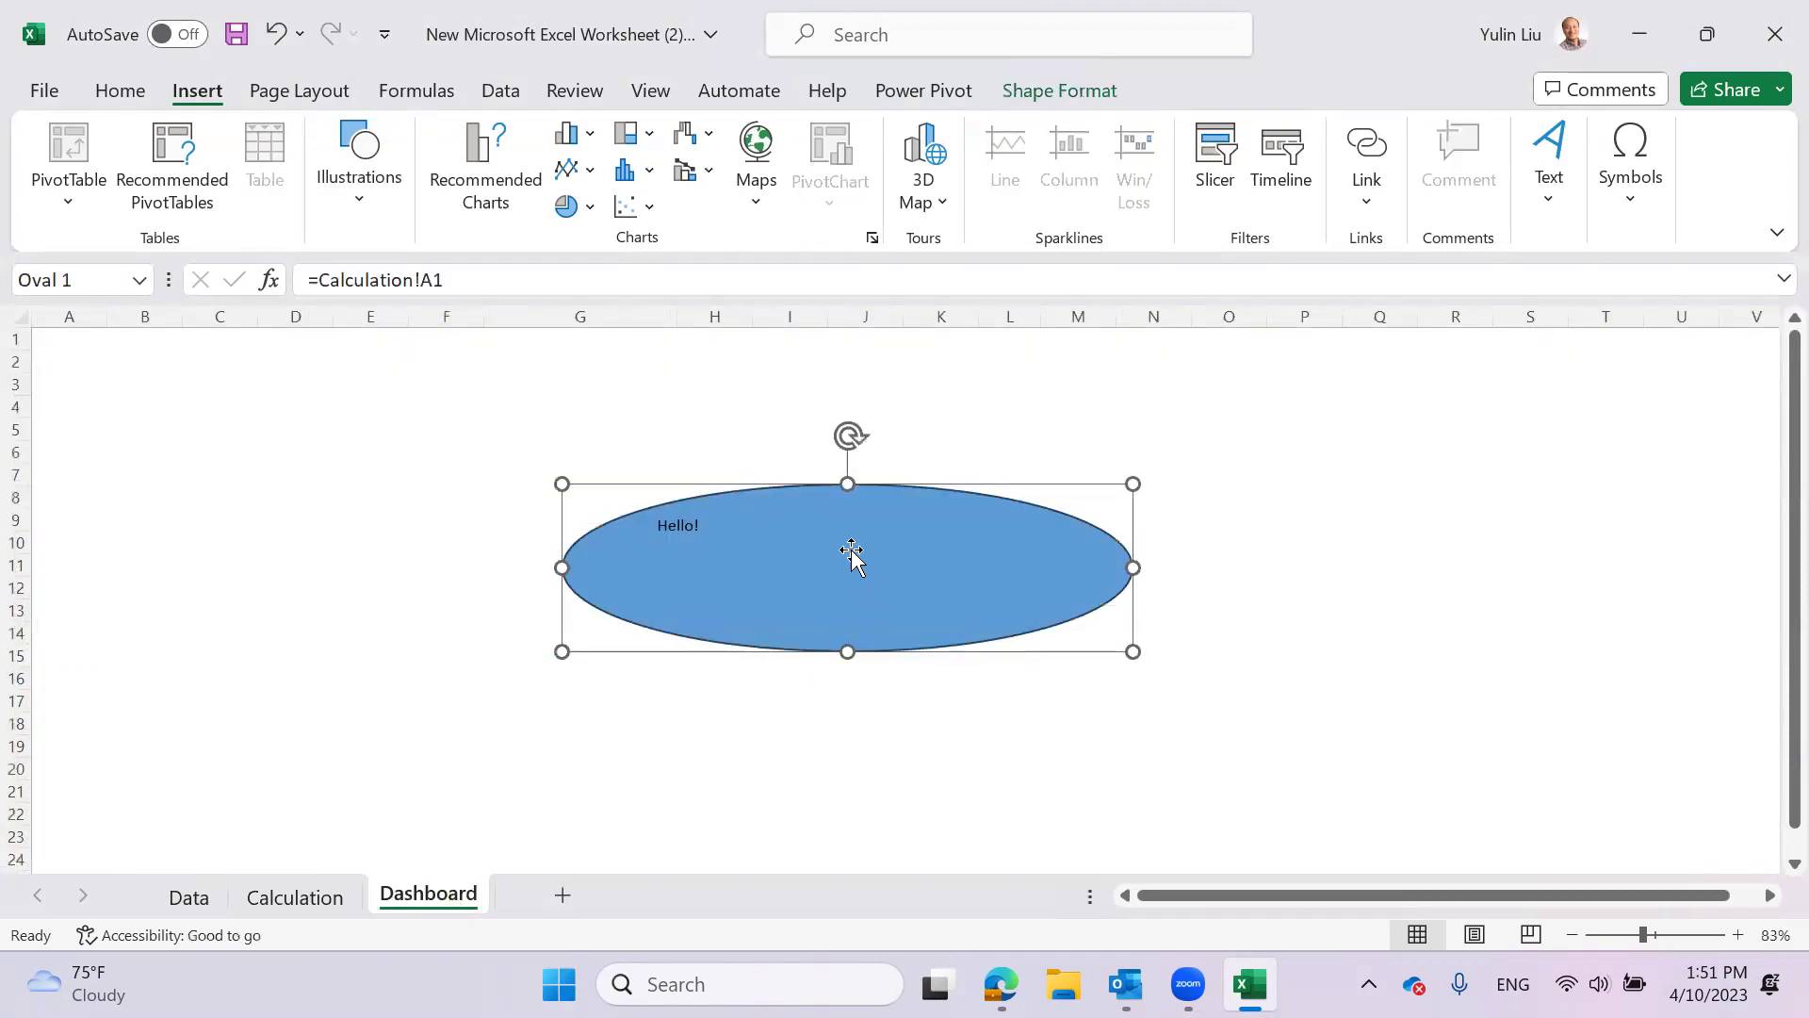
left_click(634, 500)
left_click(692, 537)
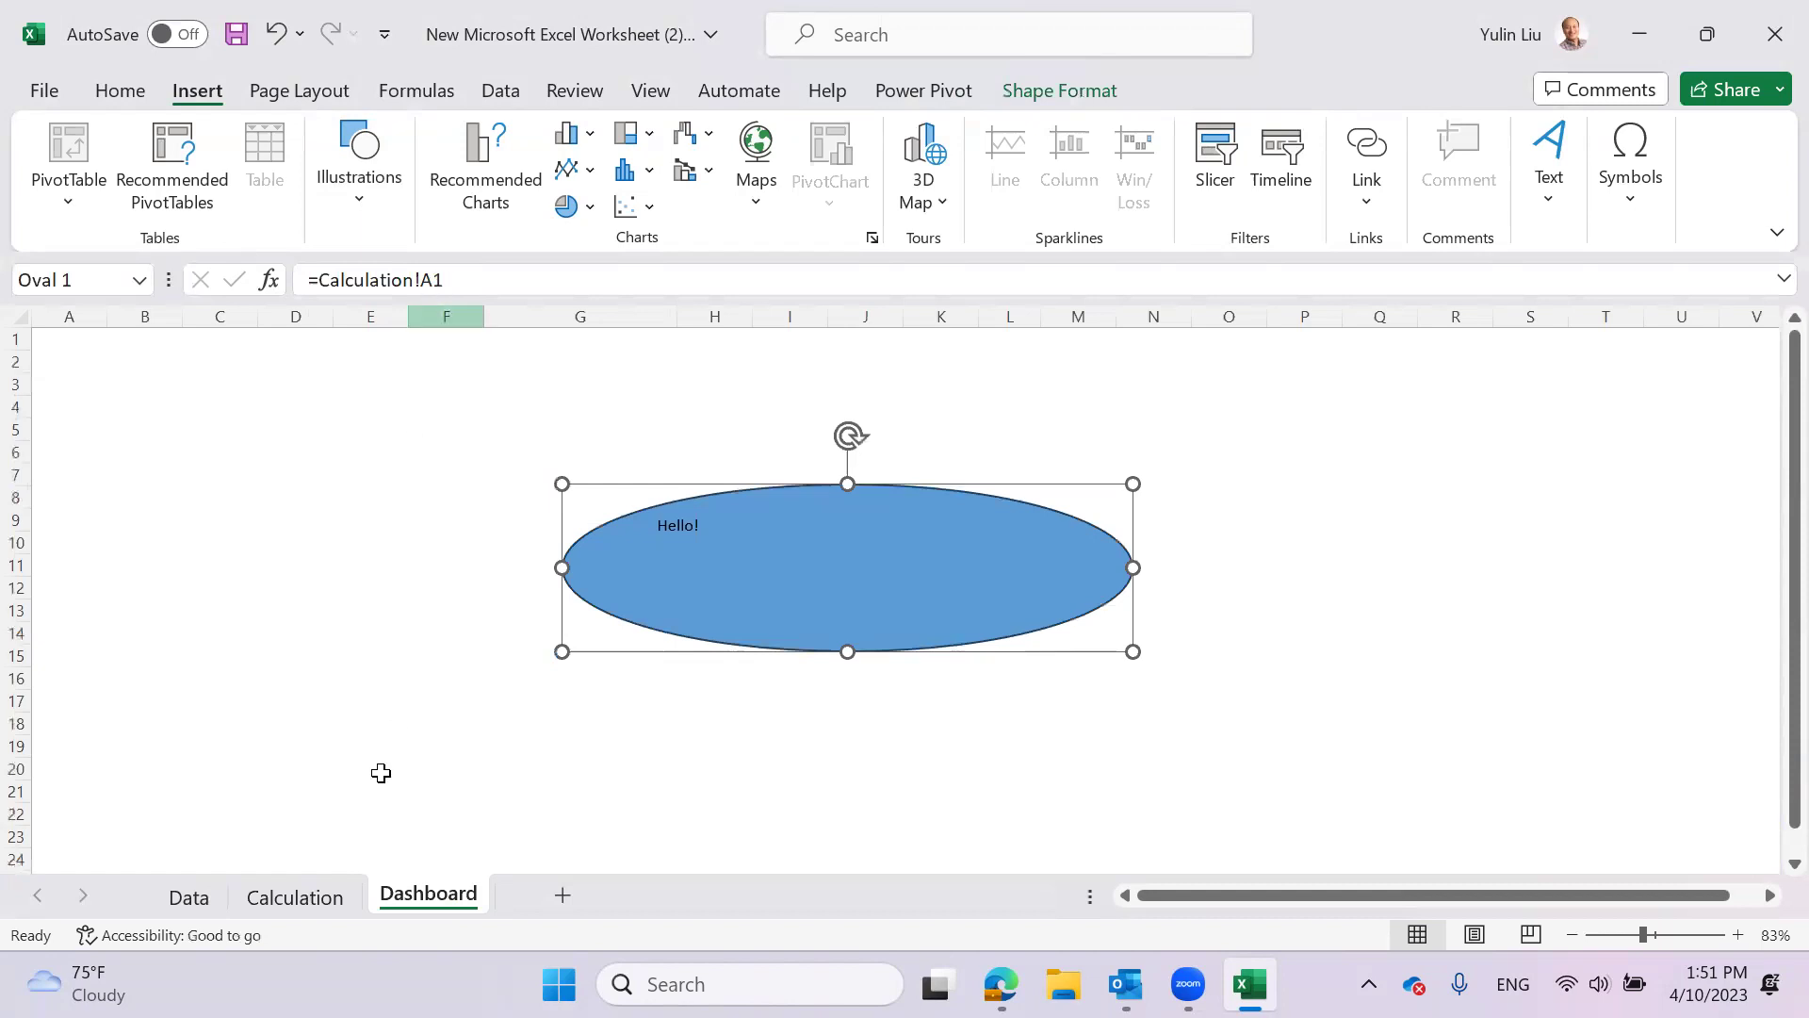
- Check the text in cell A1 of the Calculation sheet against the linked oval on the Dashboard sheet
left_click(314, 900)
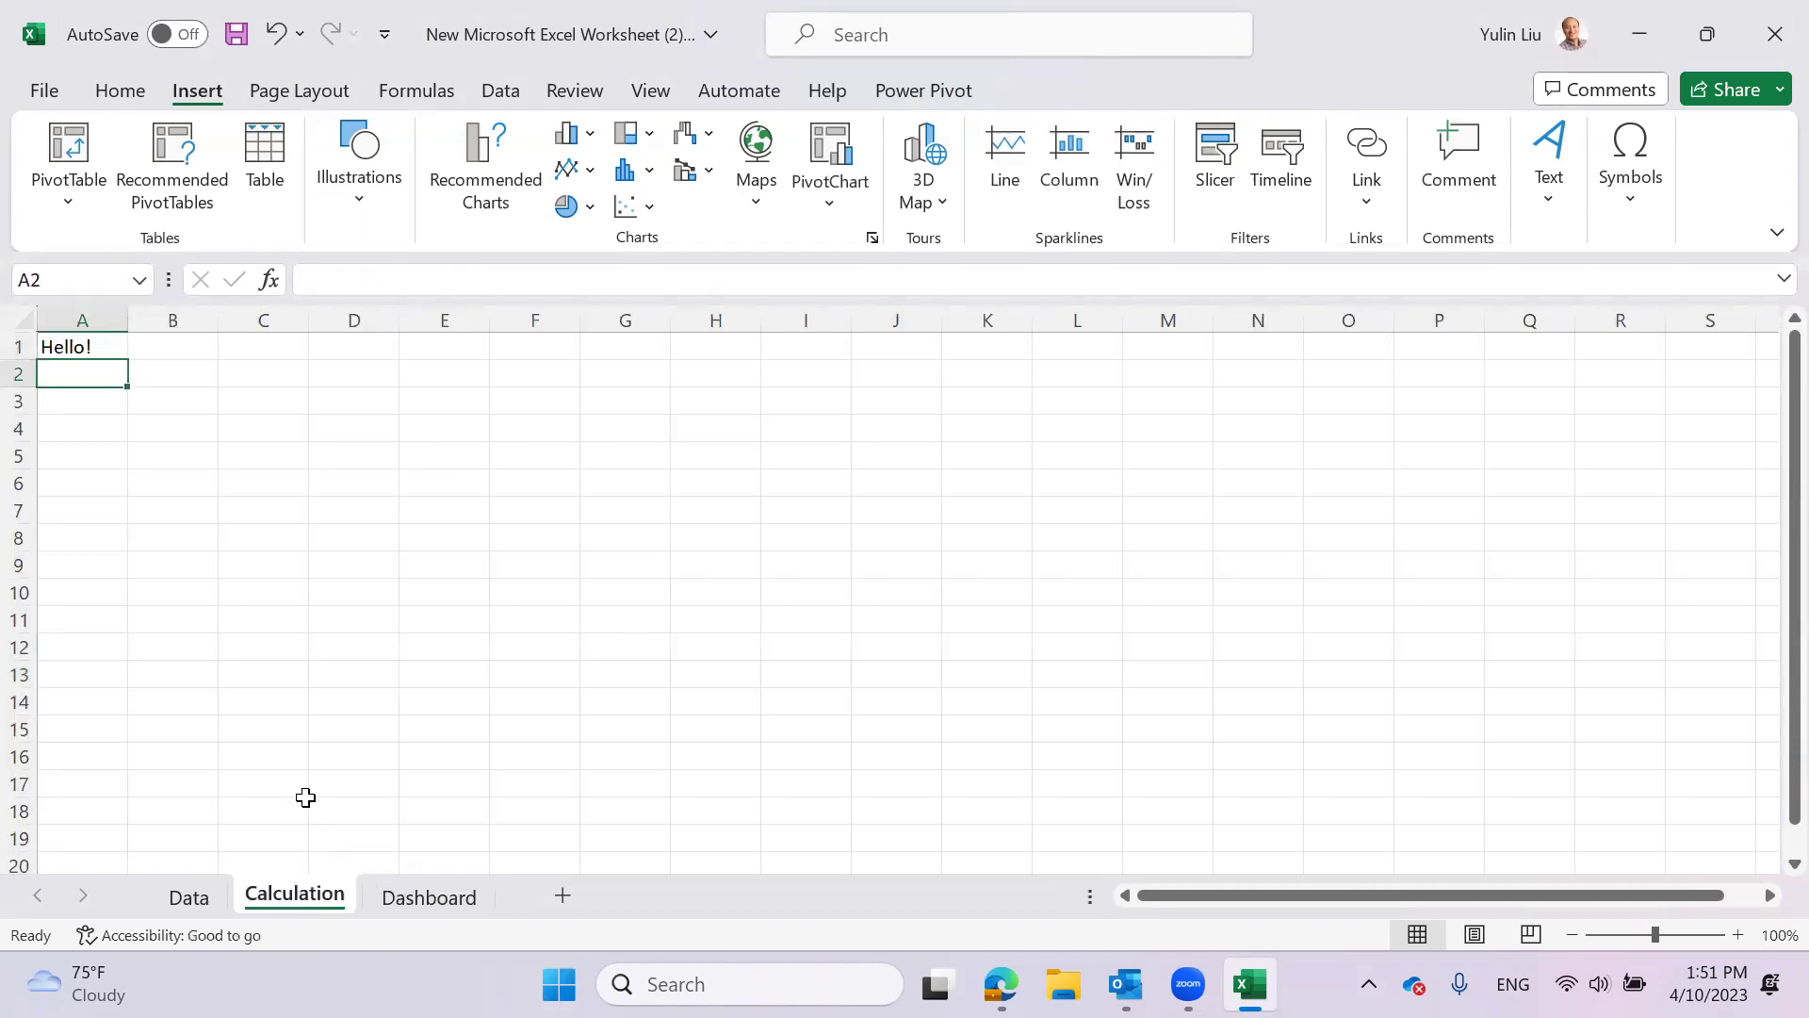
left_click(61, 347)
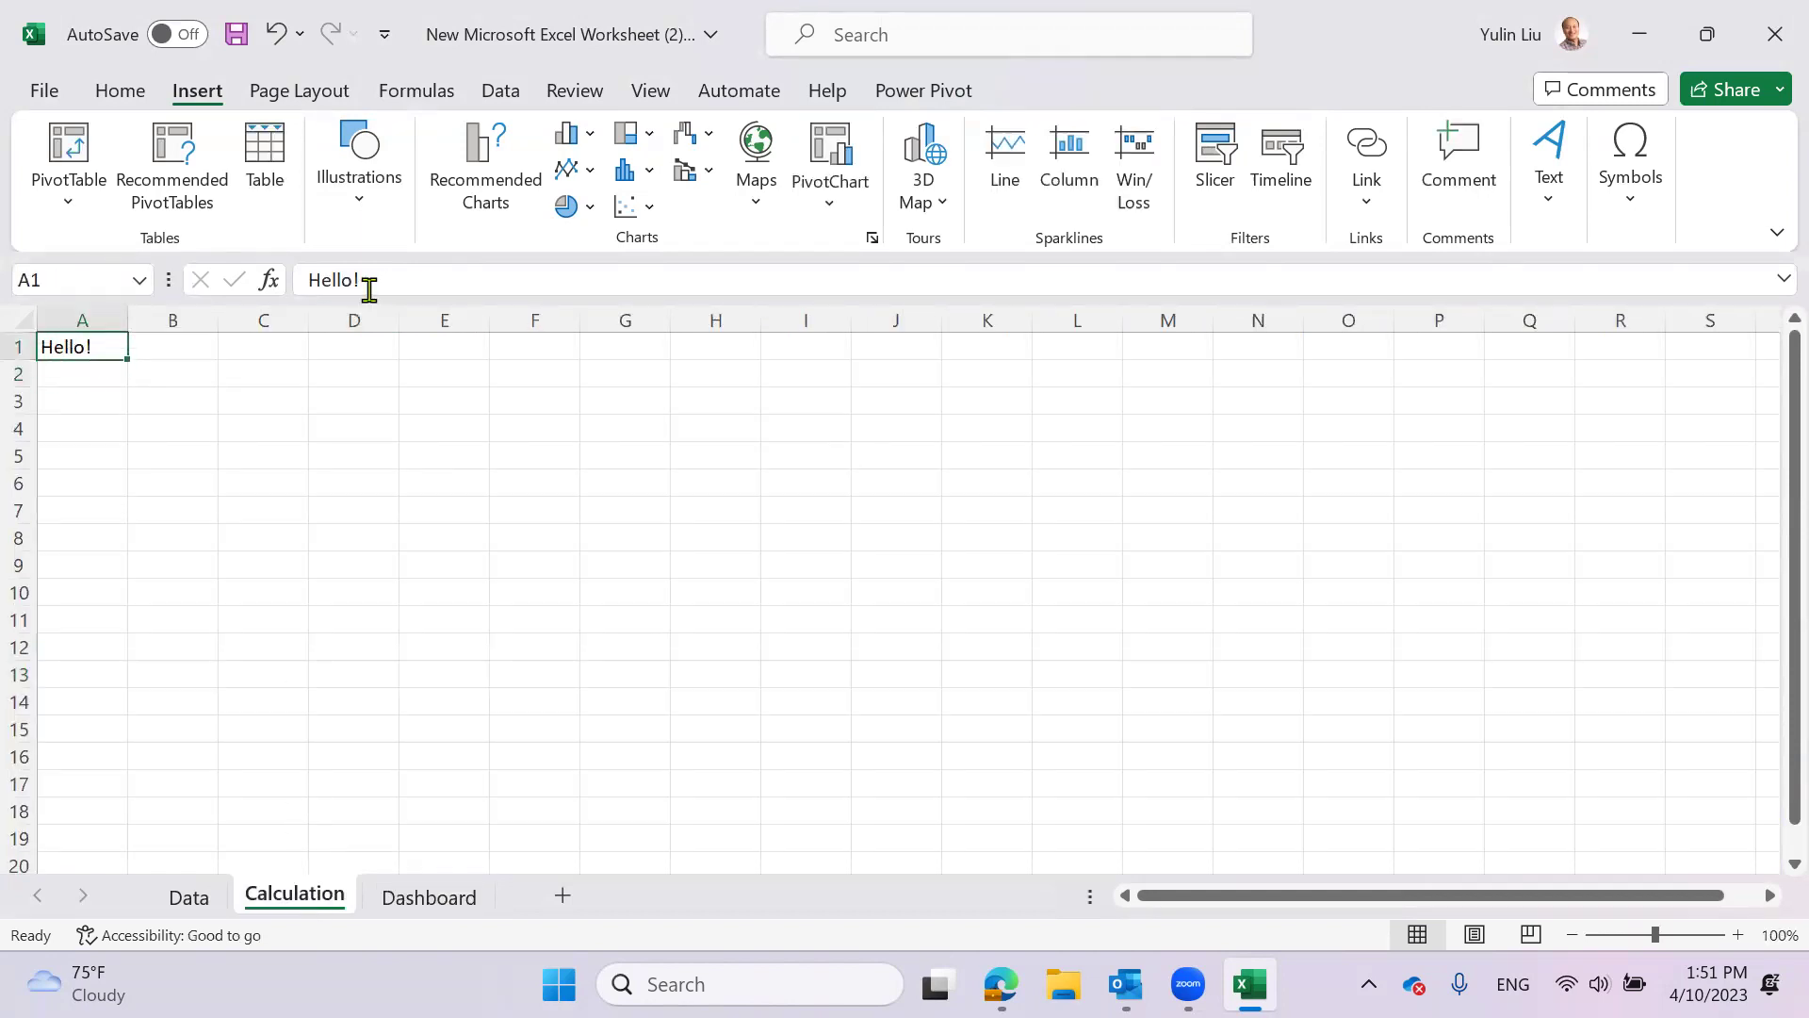
left_click(462, 897)
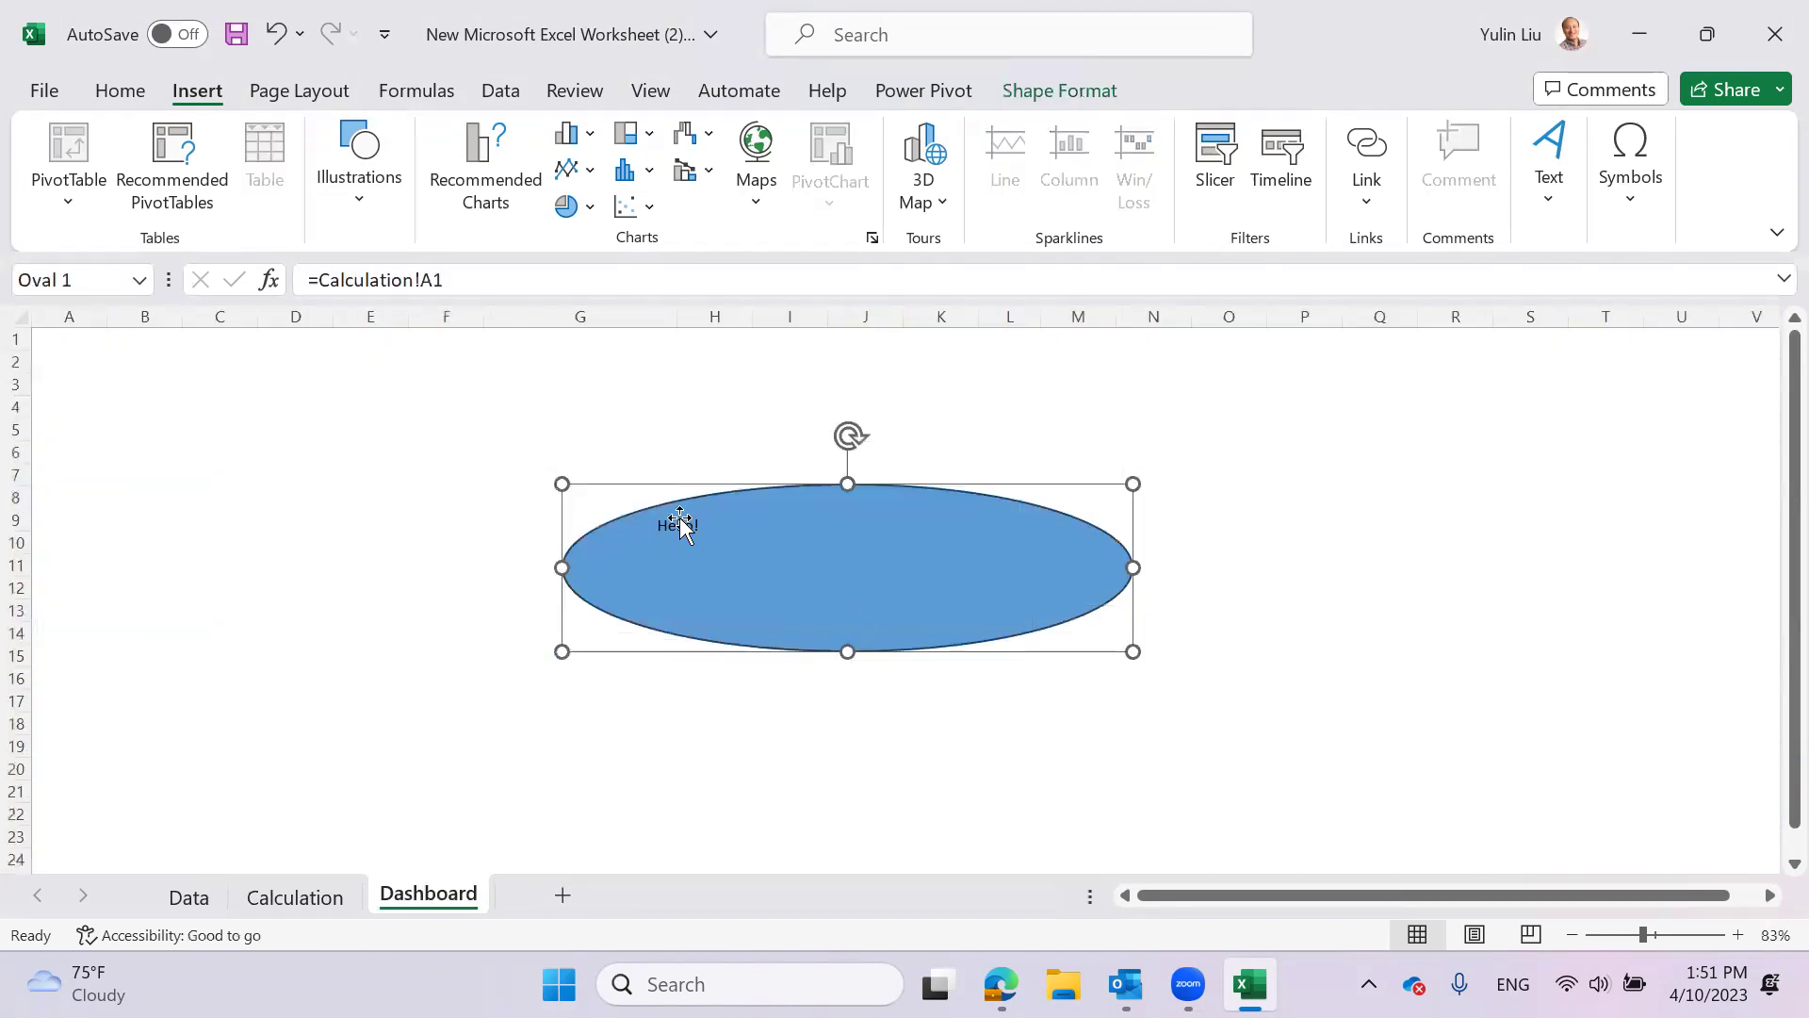
right_click(683, 525)
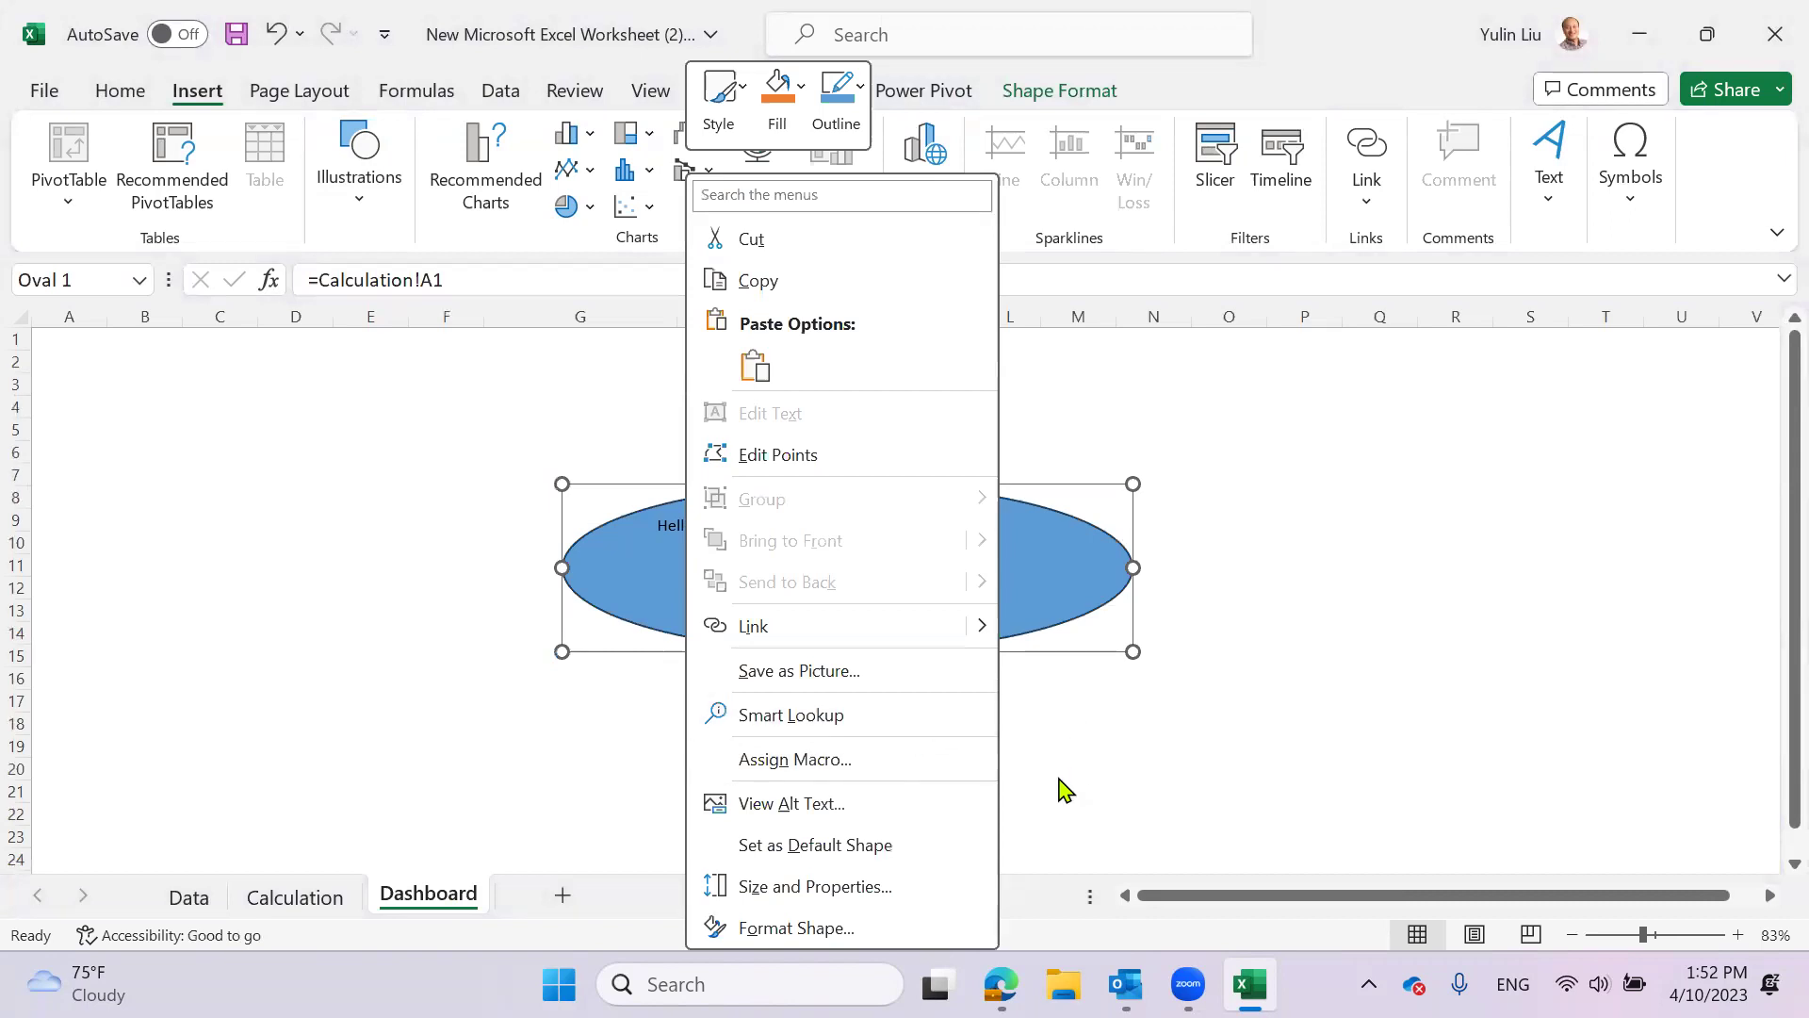
key("Escape")
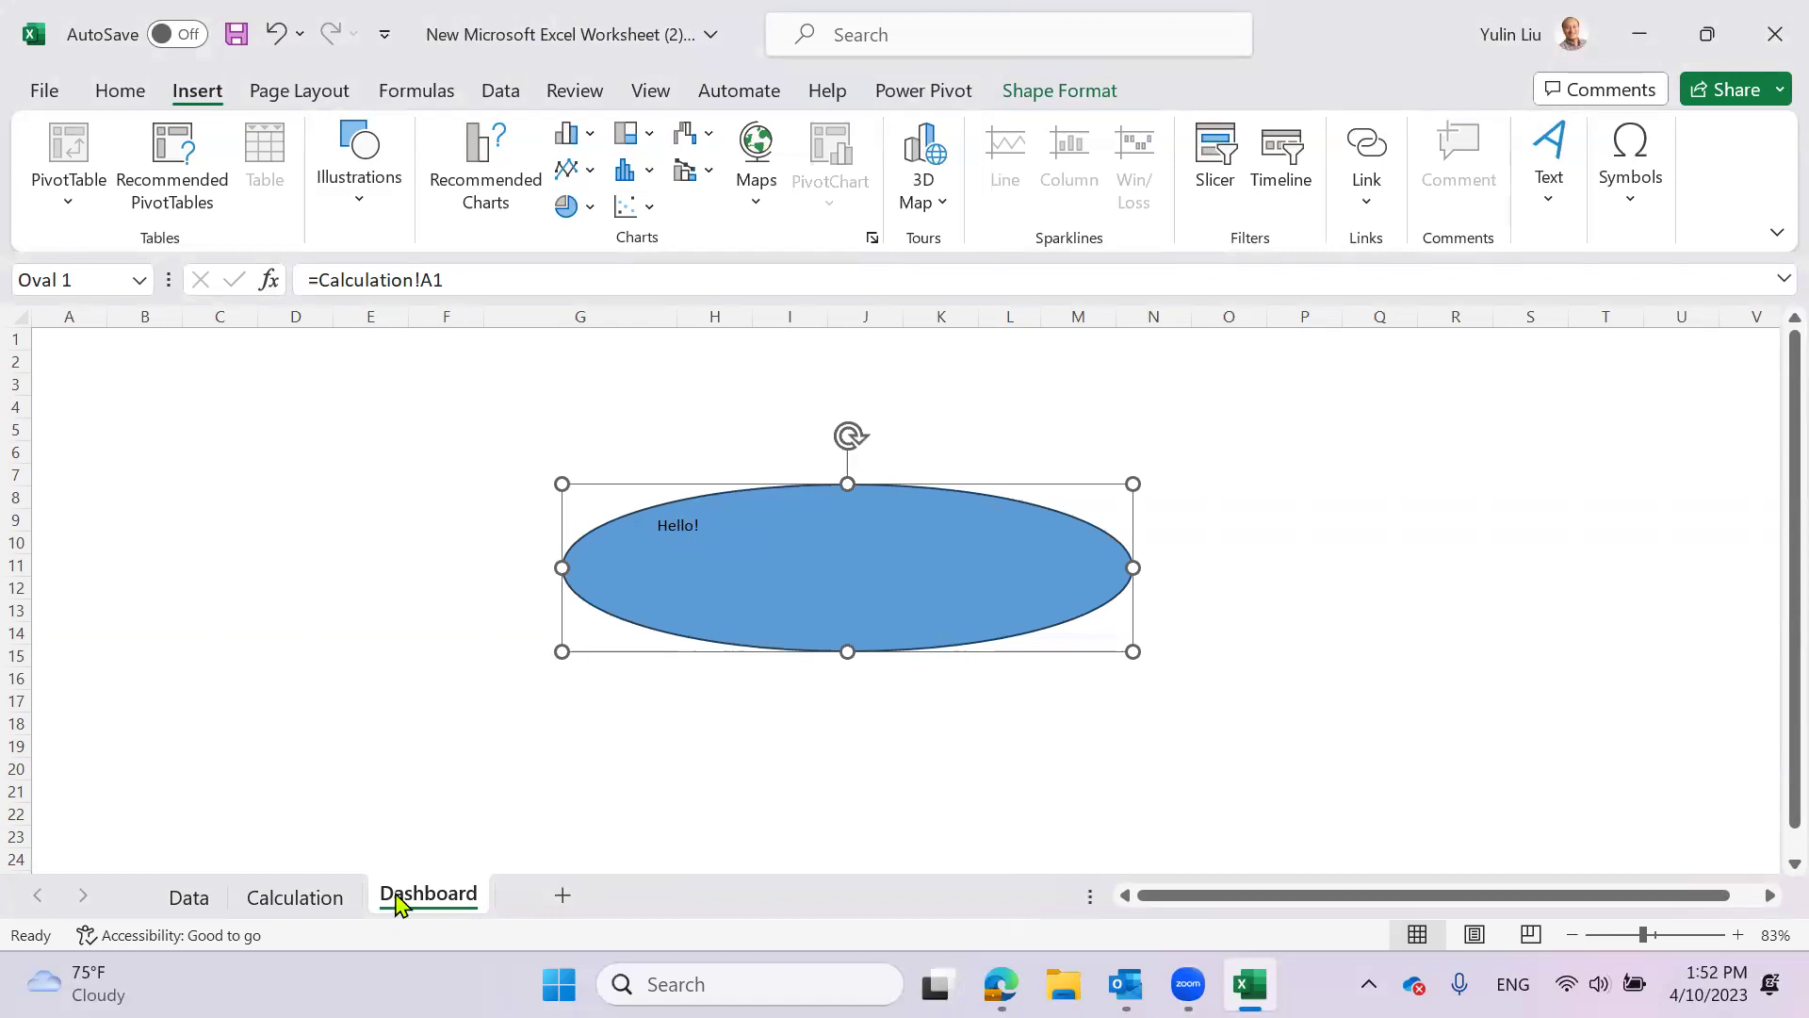
- Open the oval's shape formatting and examine its fill, line, text outline, text effect and text box options
right_click(683, 527)
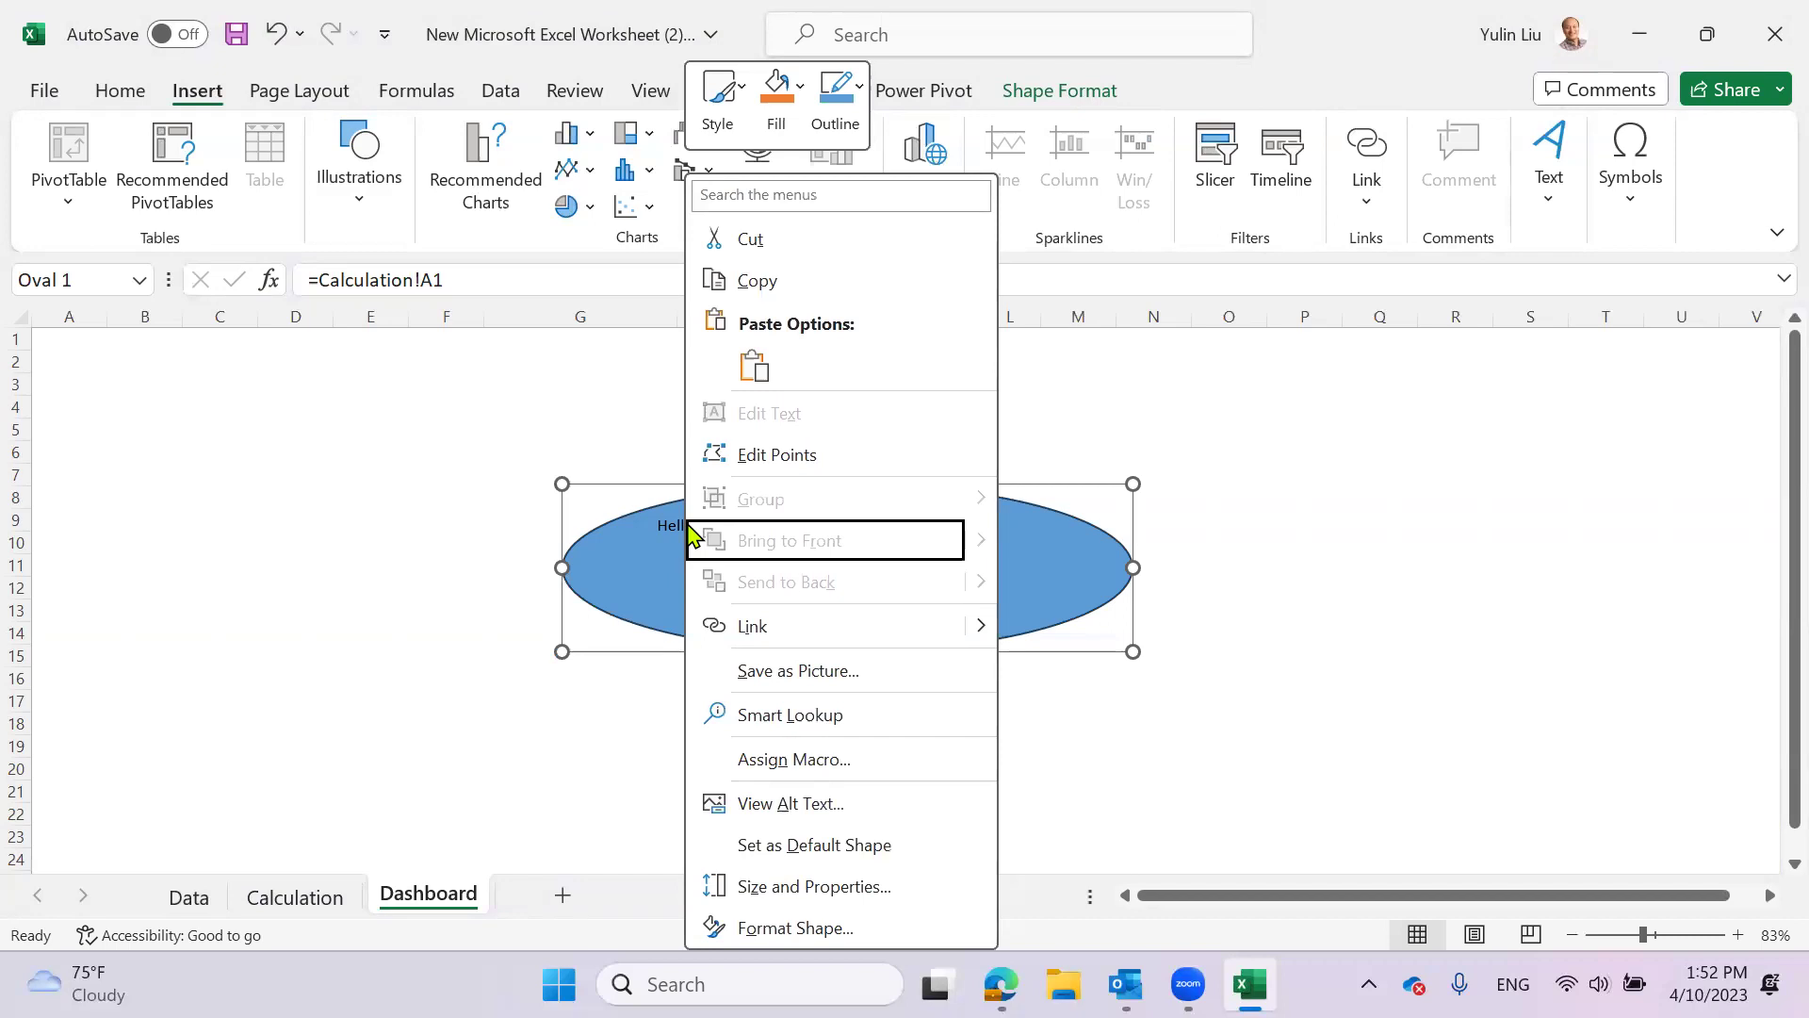
left_click(806, 933)
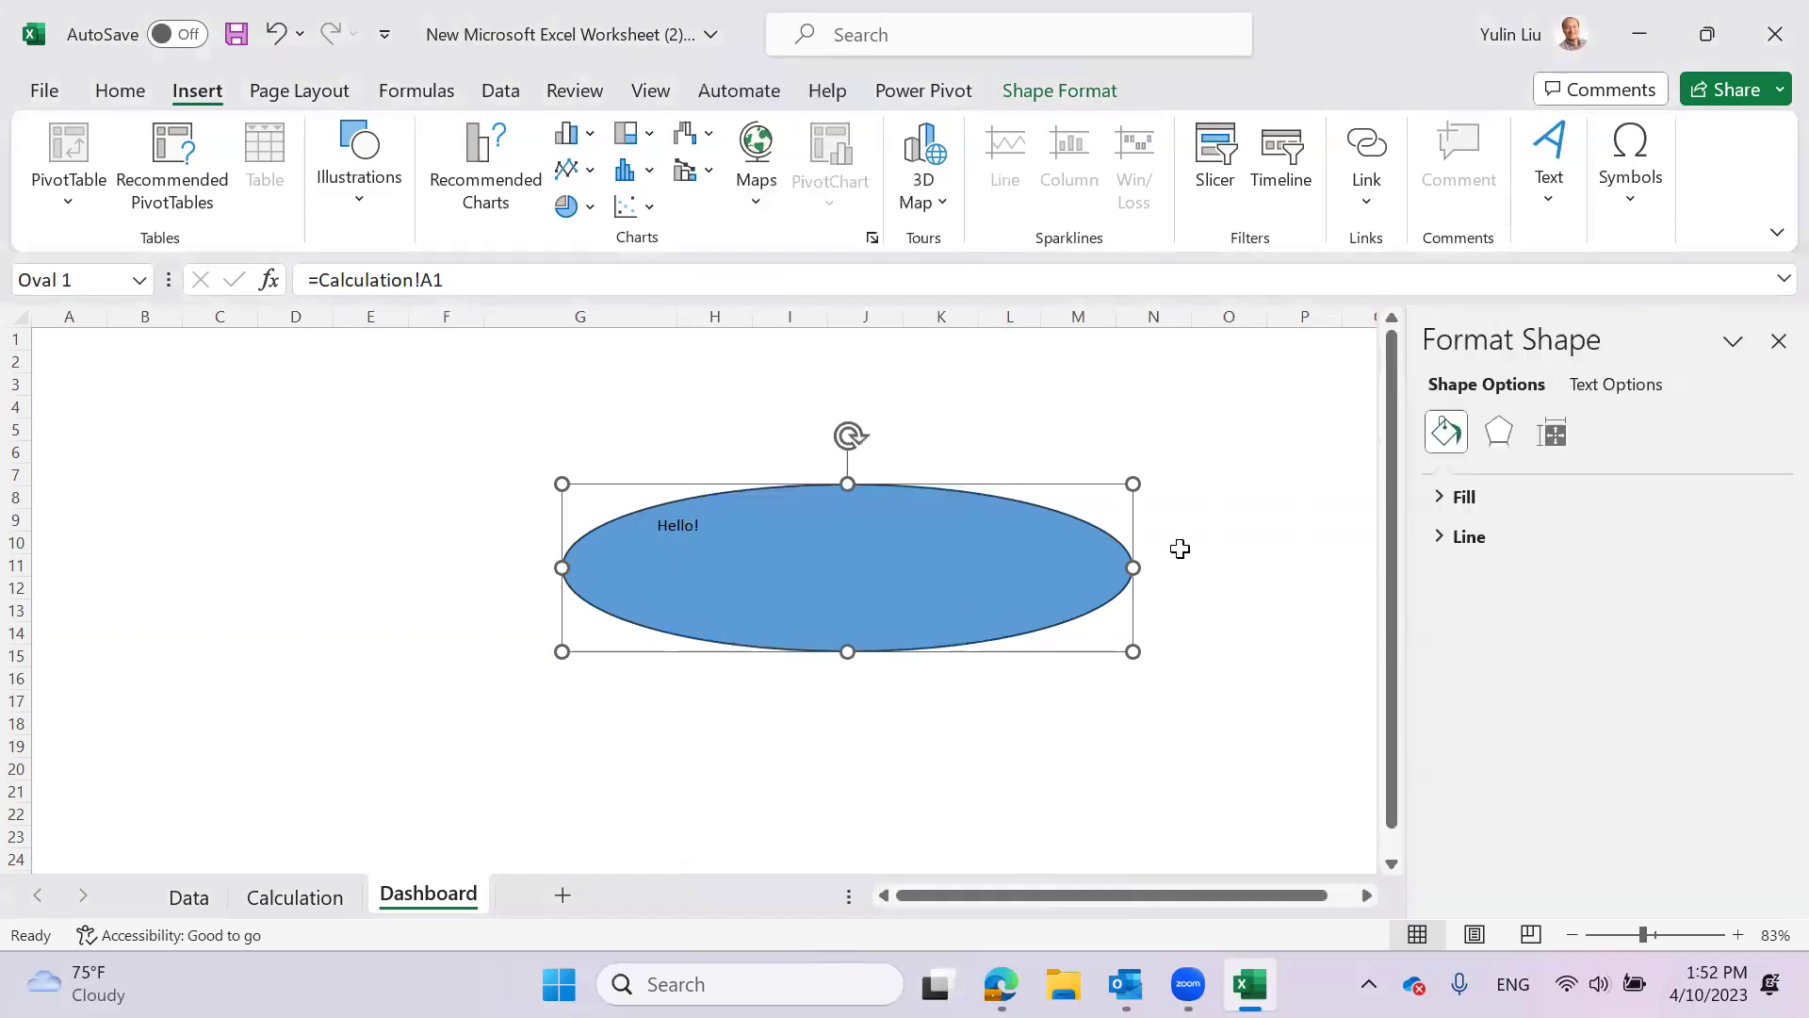
left_click(1447, 499)
left_click(1447, 499)
left_click(1445, 537)
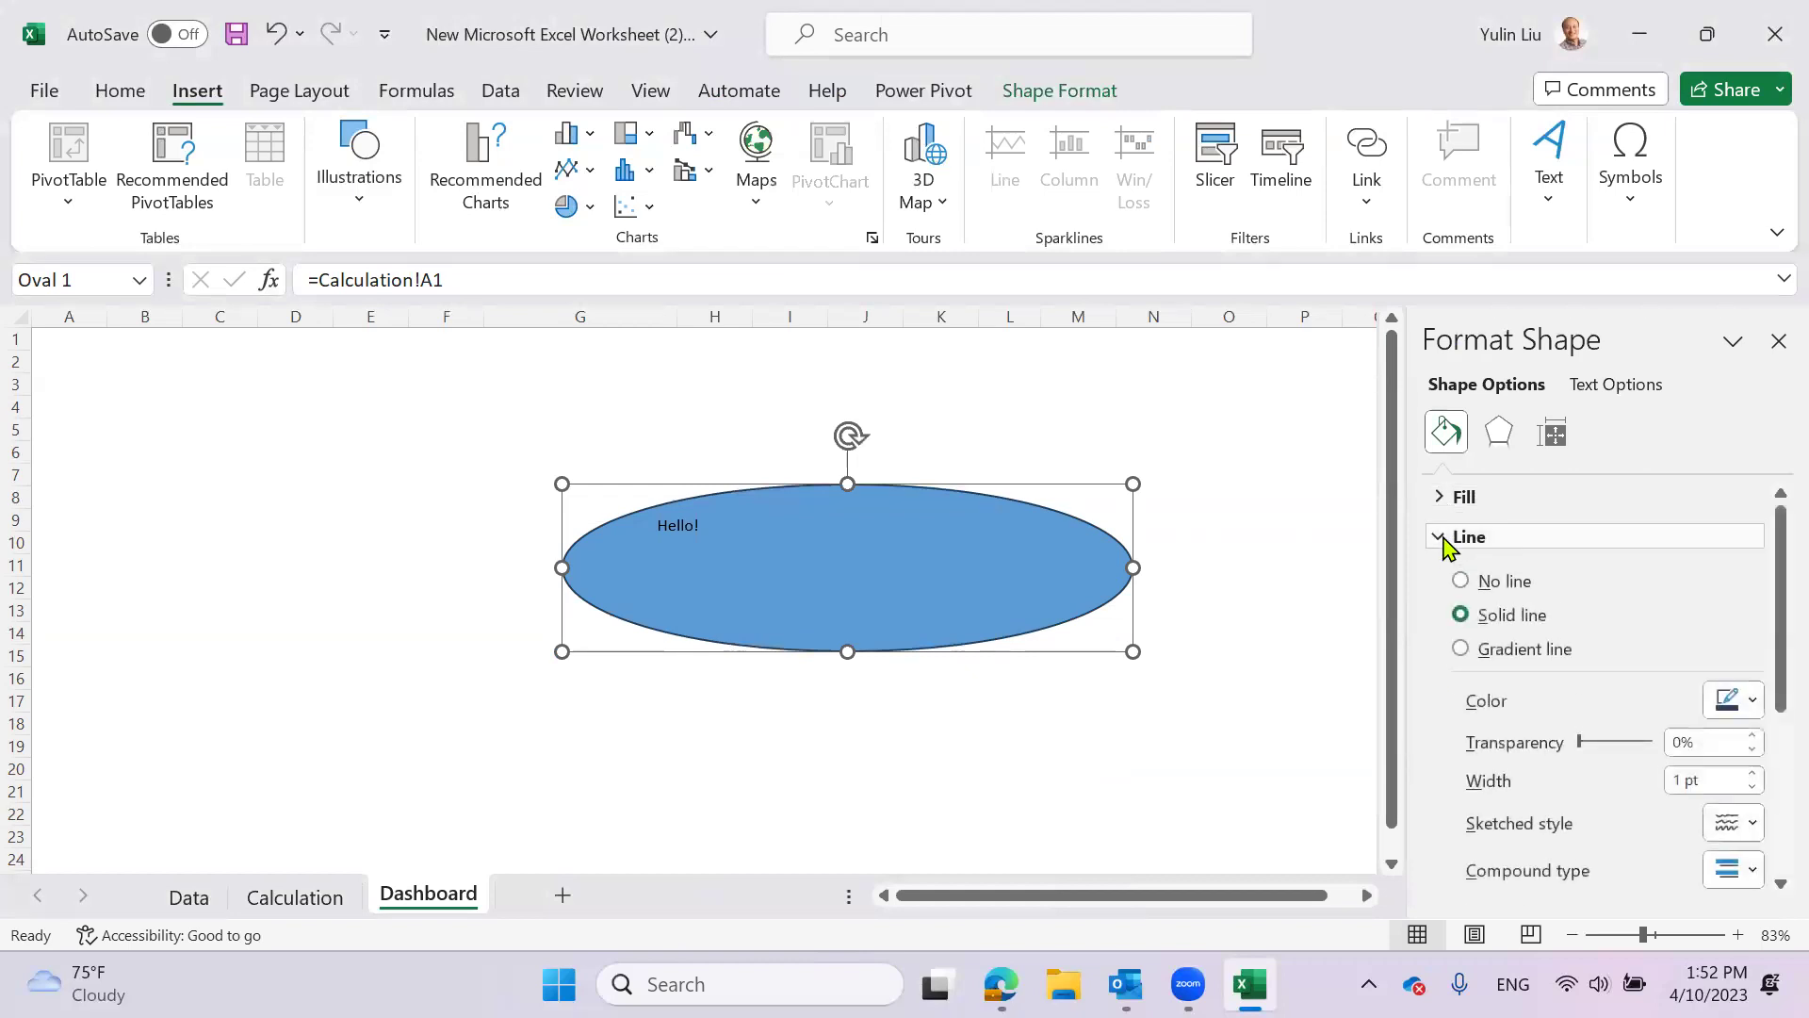
left_click(1443, 537)
left_click(1588, 388)
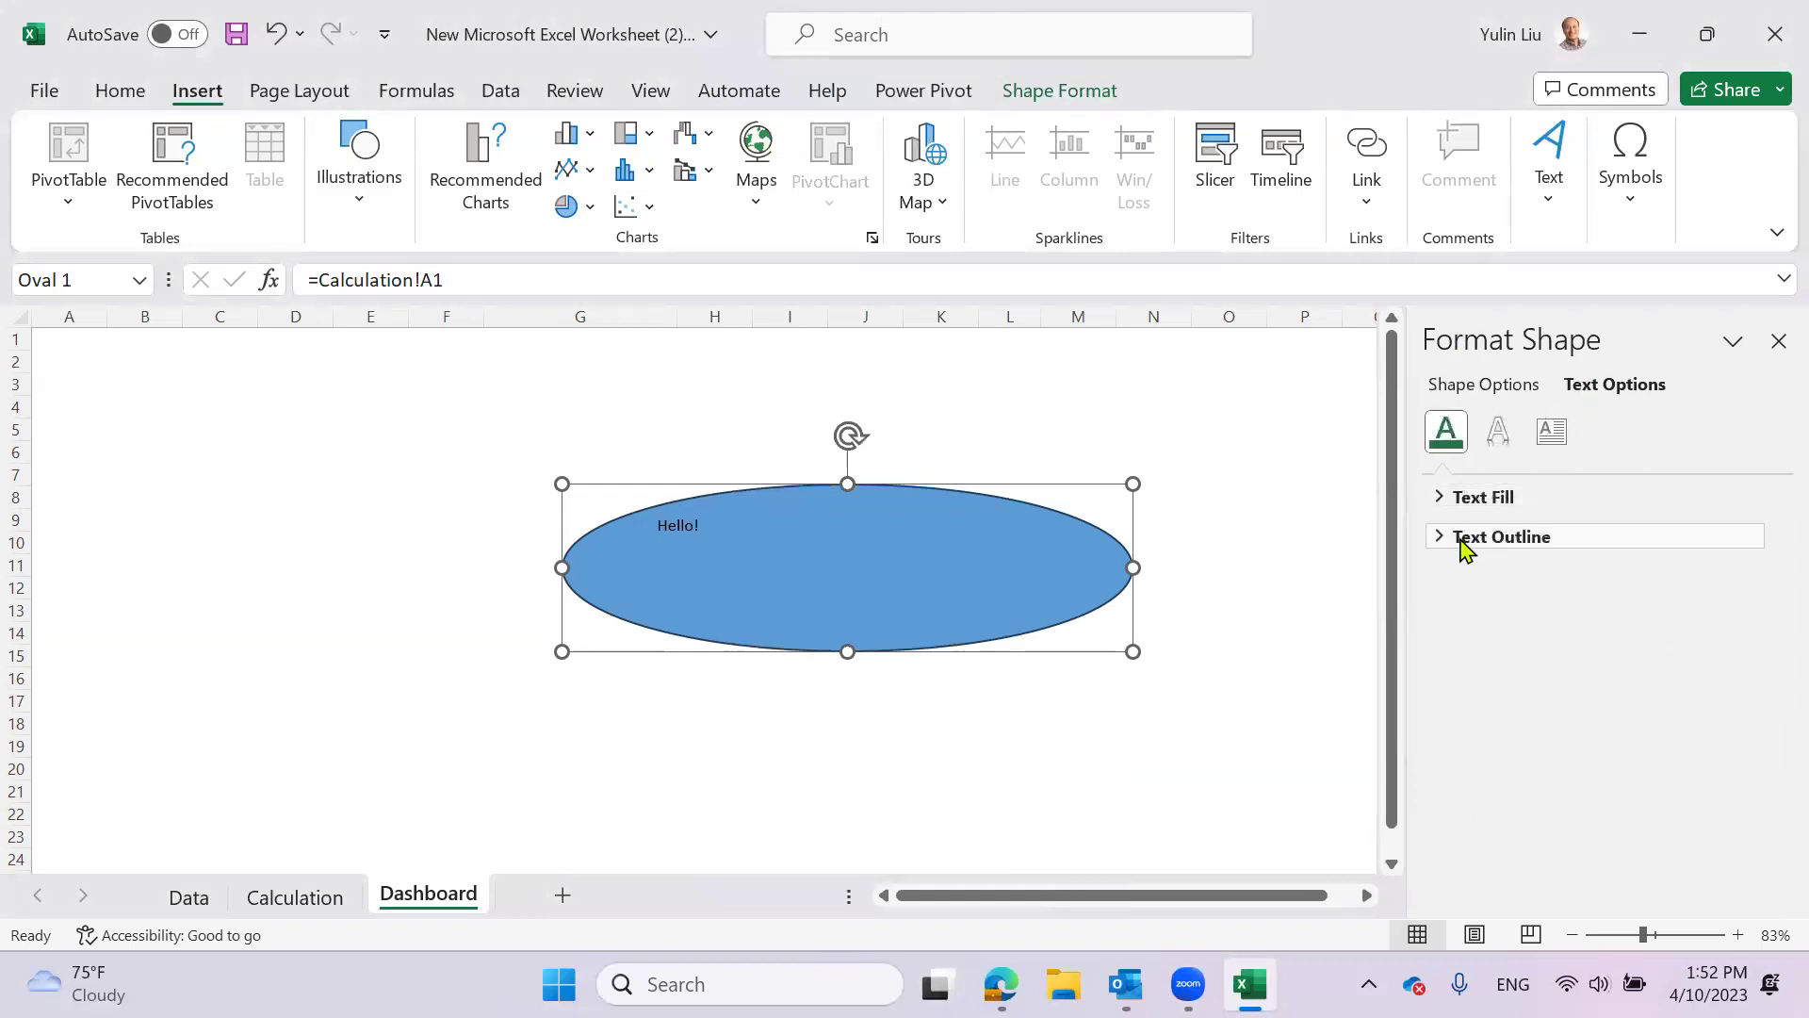
left_click(1464, 544)
left_click(1463, 544)
left_click(1498, 431)
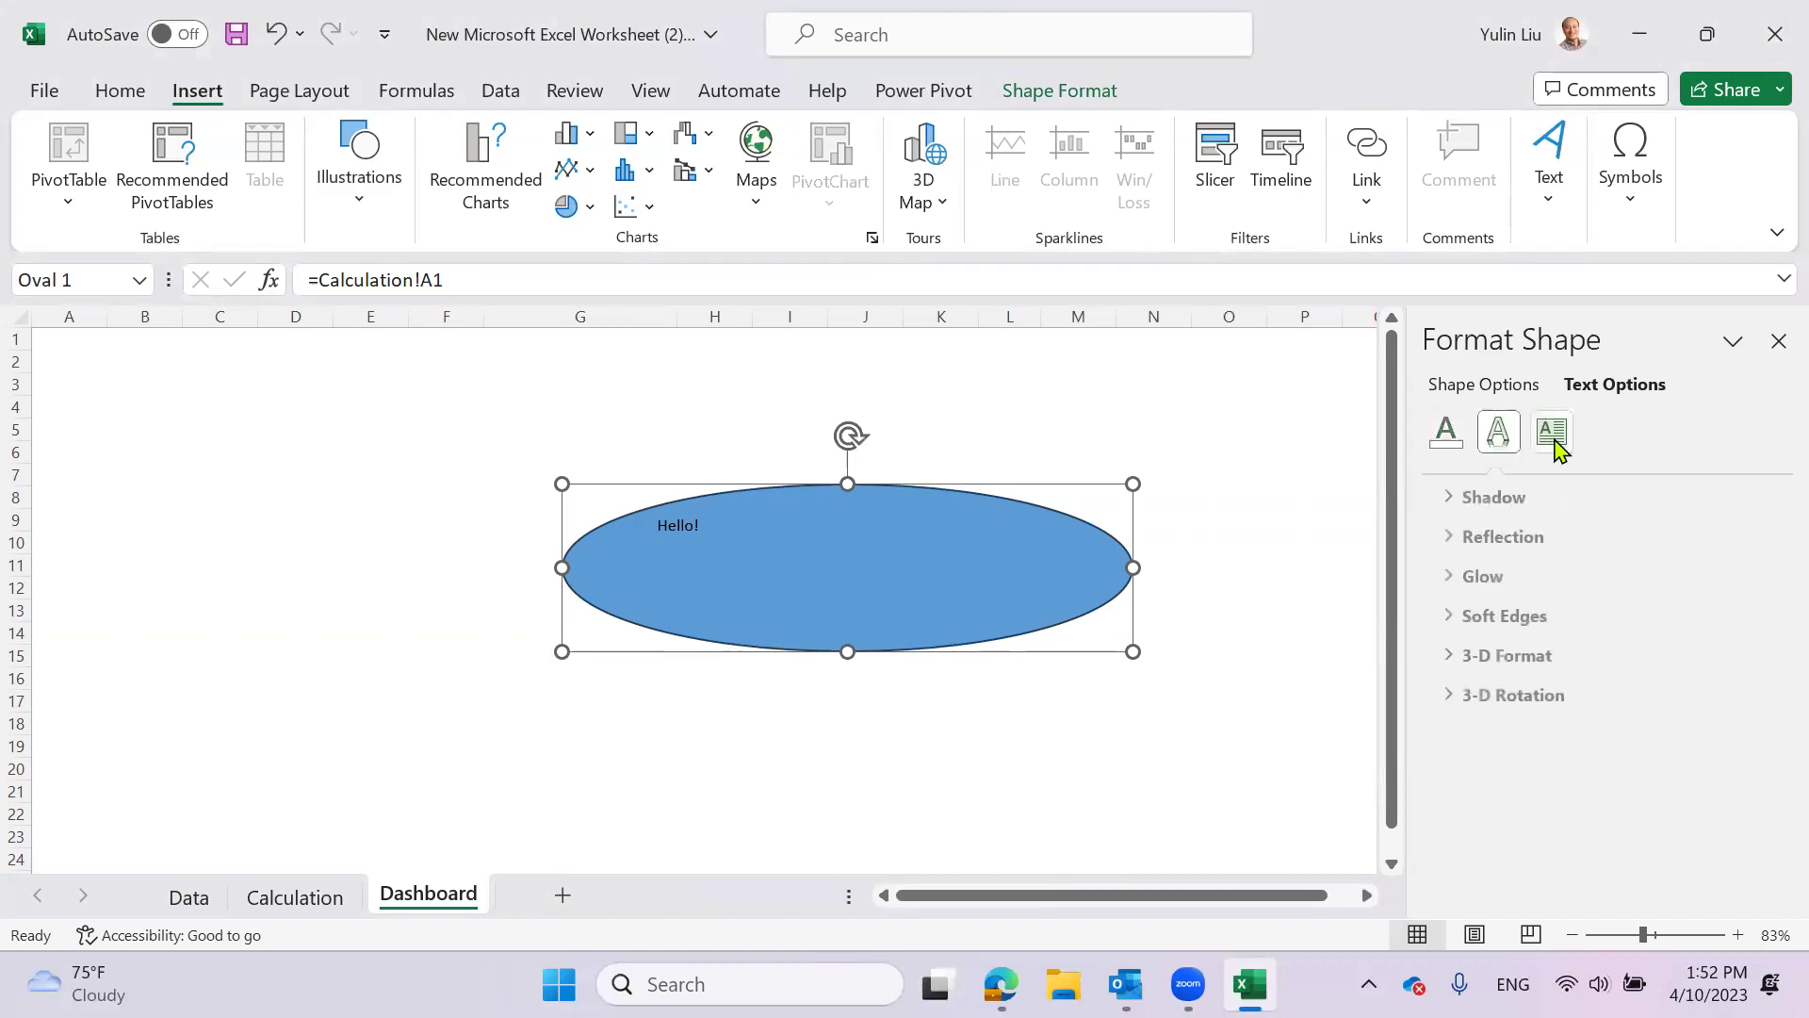
left_click(1552, 433)
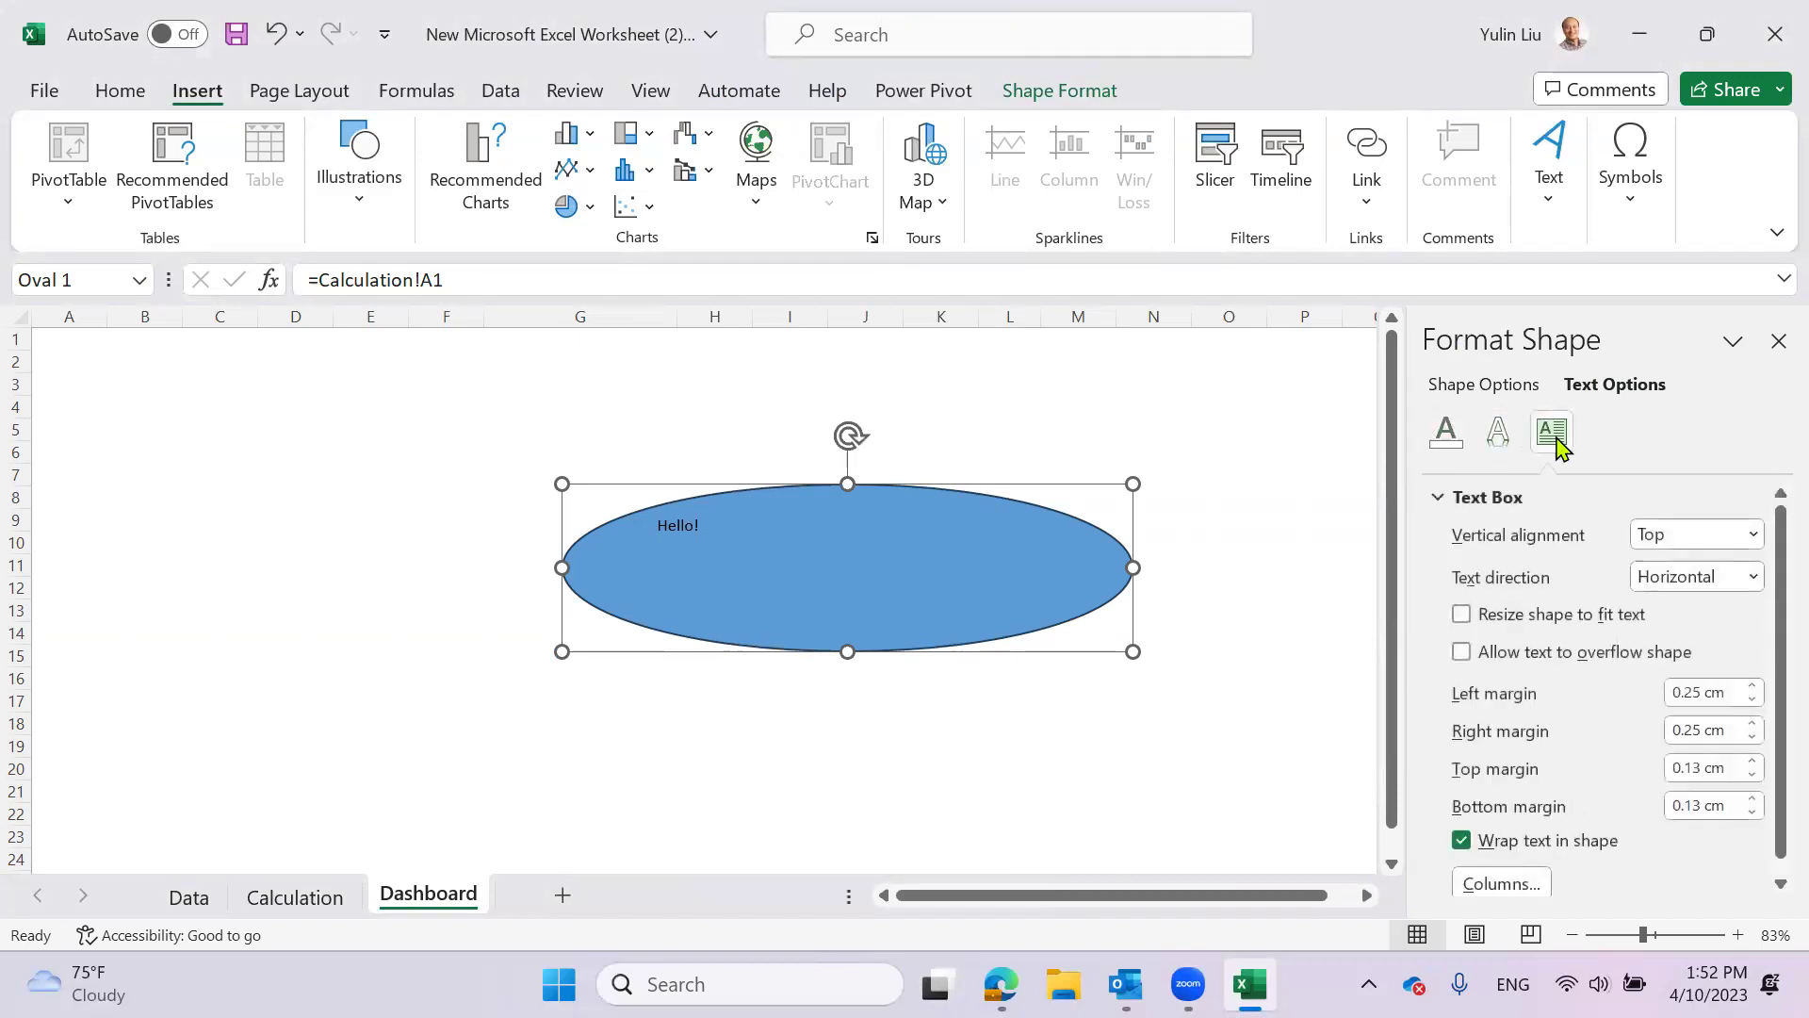
scroll(1608, 776, "down", 1)
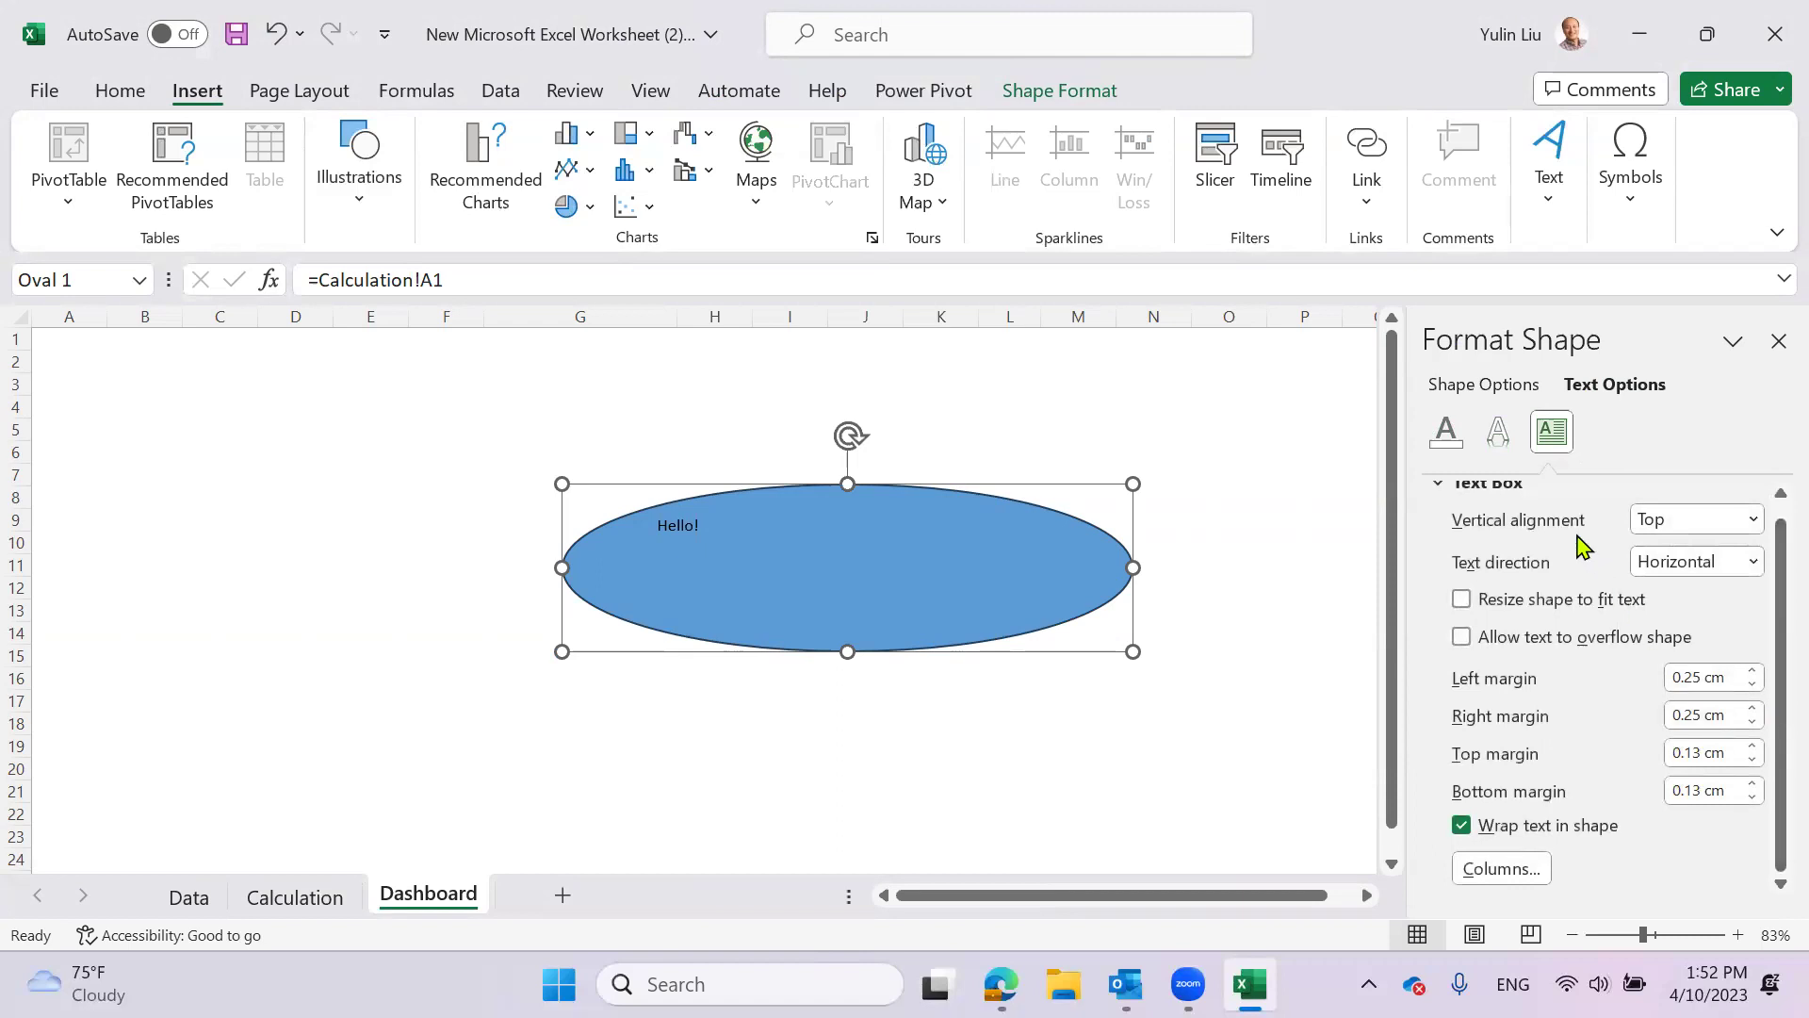
- Set the vertical alignment of the oval's text to Middle
right_click(949, 556)
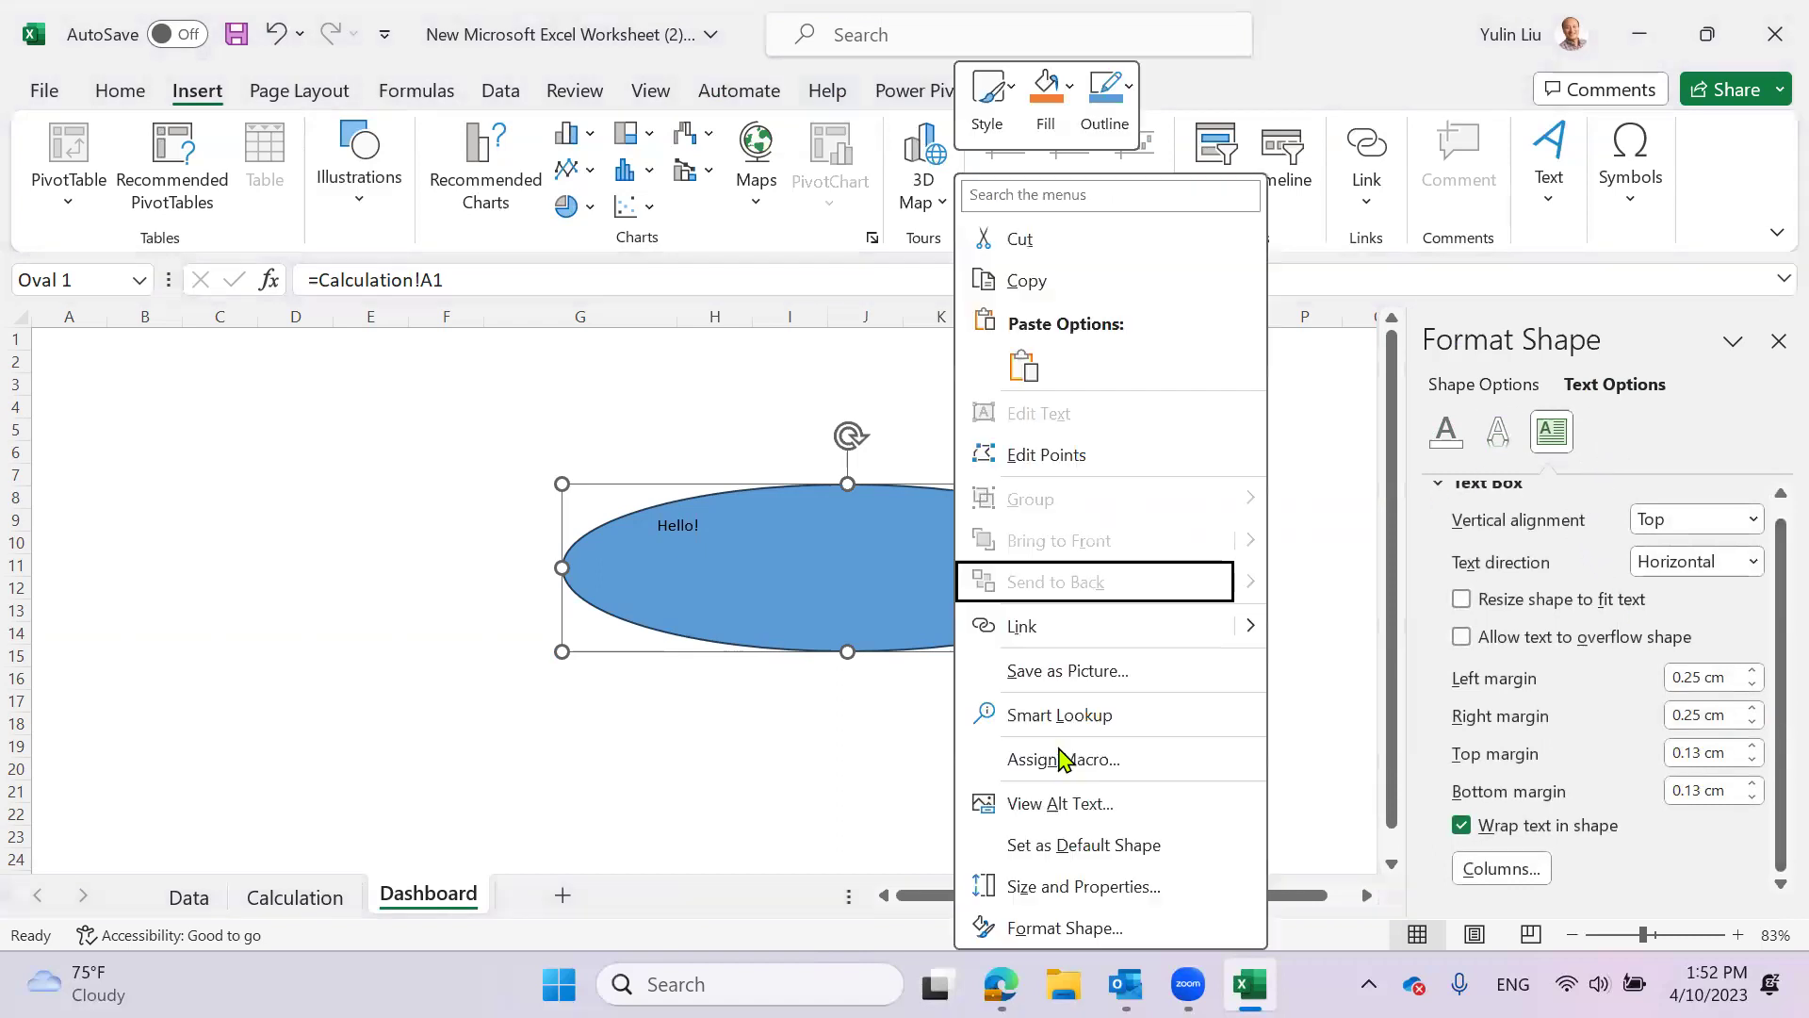
left_click(1564, 435)
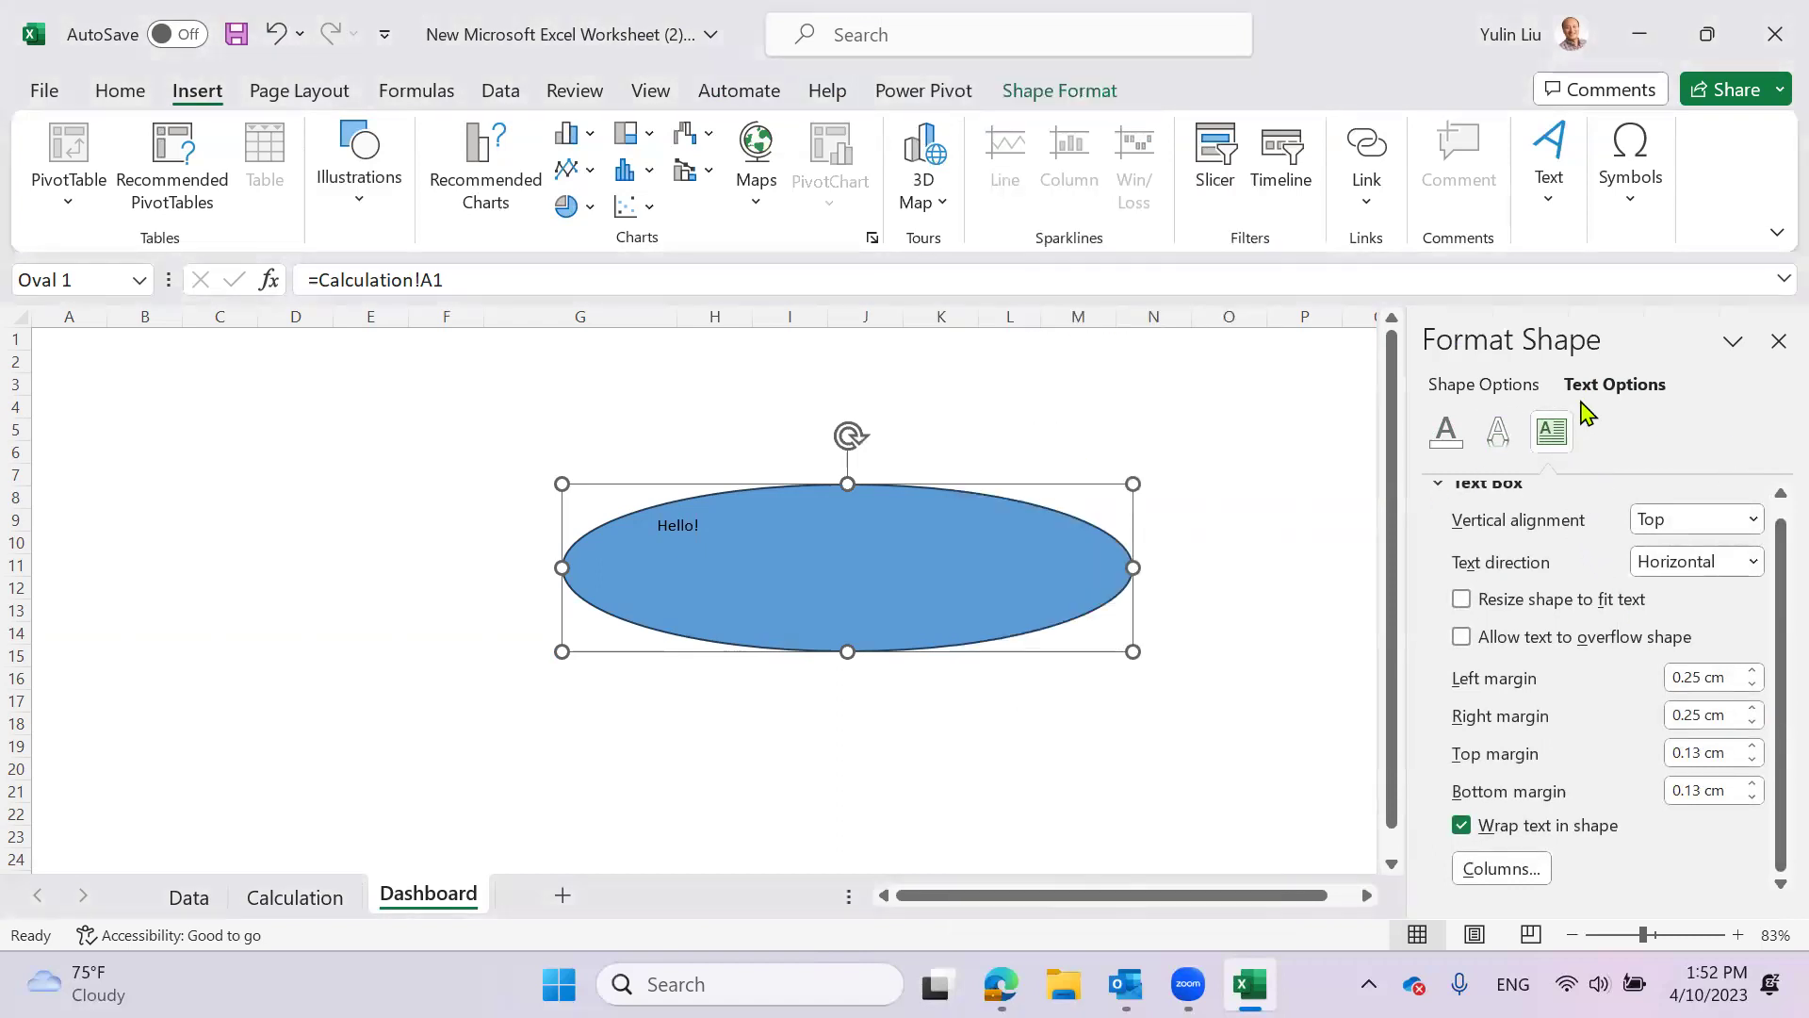
scroll(1724, 660, "up", 1)
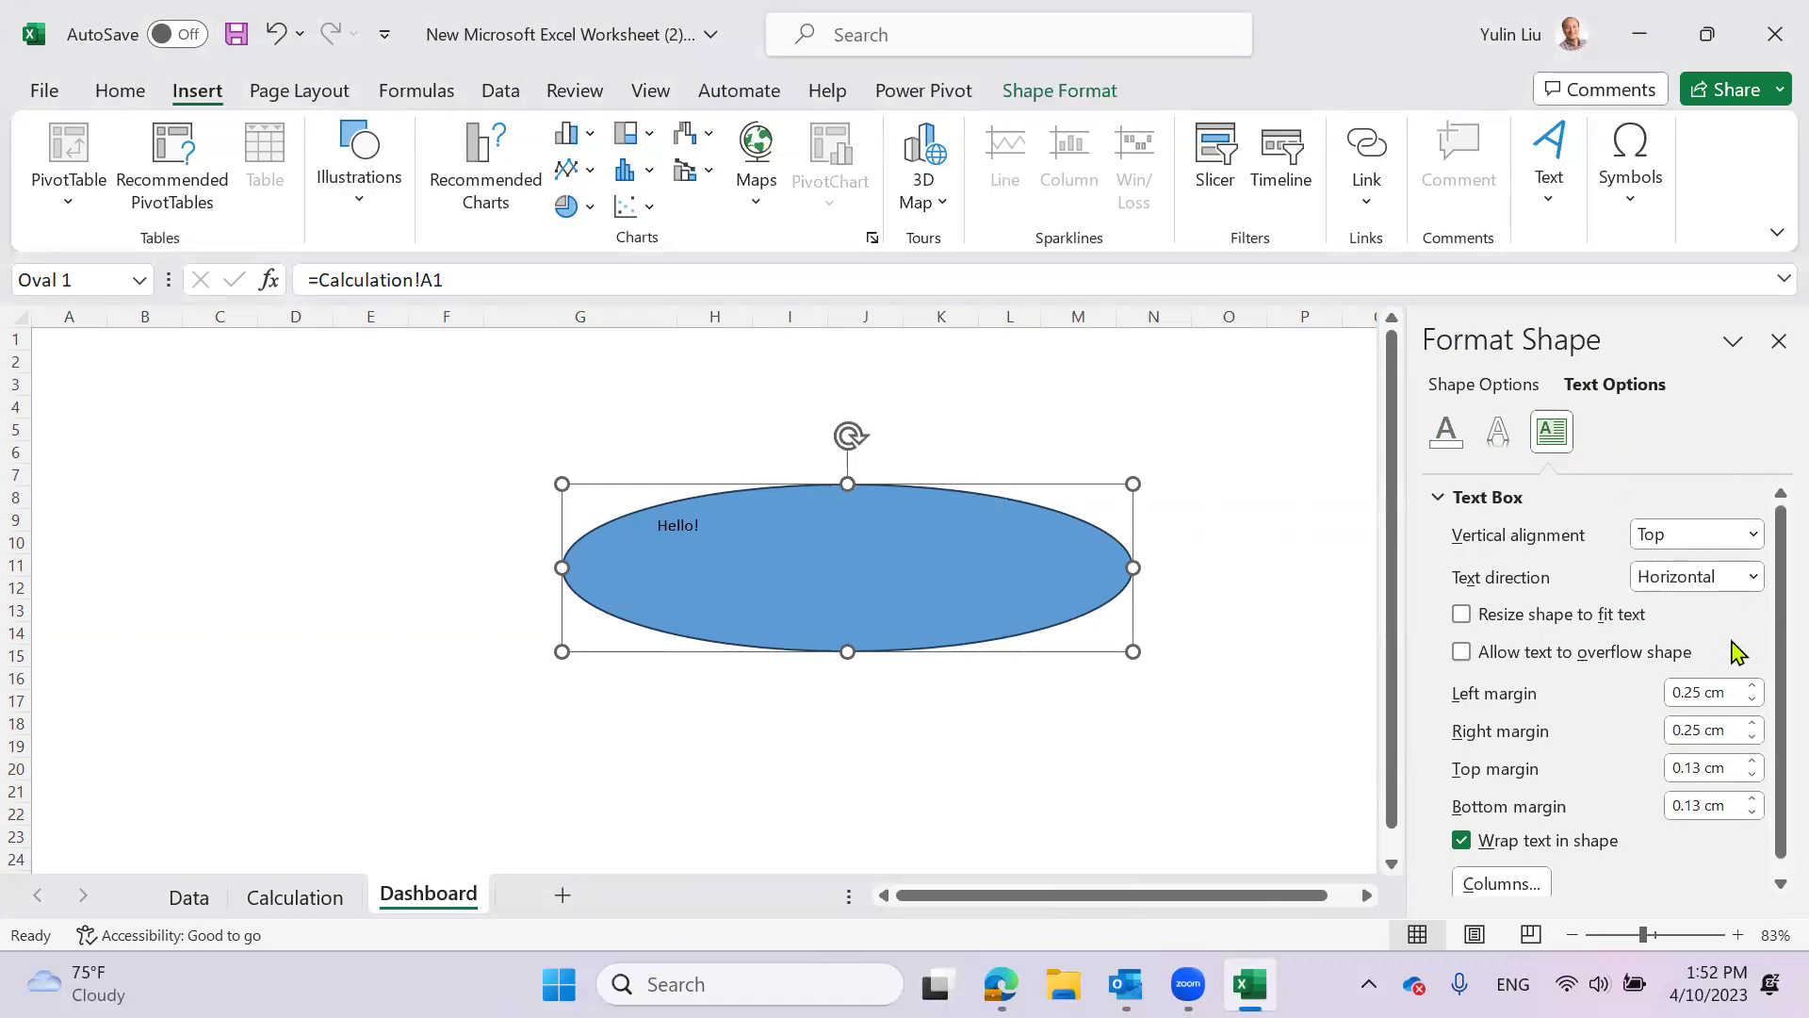
left_click(1754, 533)
left_click(1675, 173)
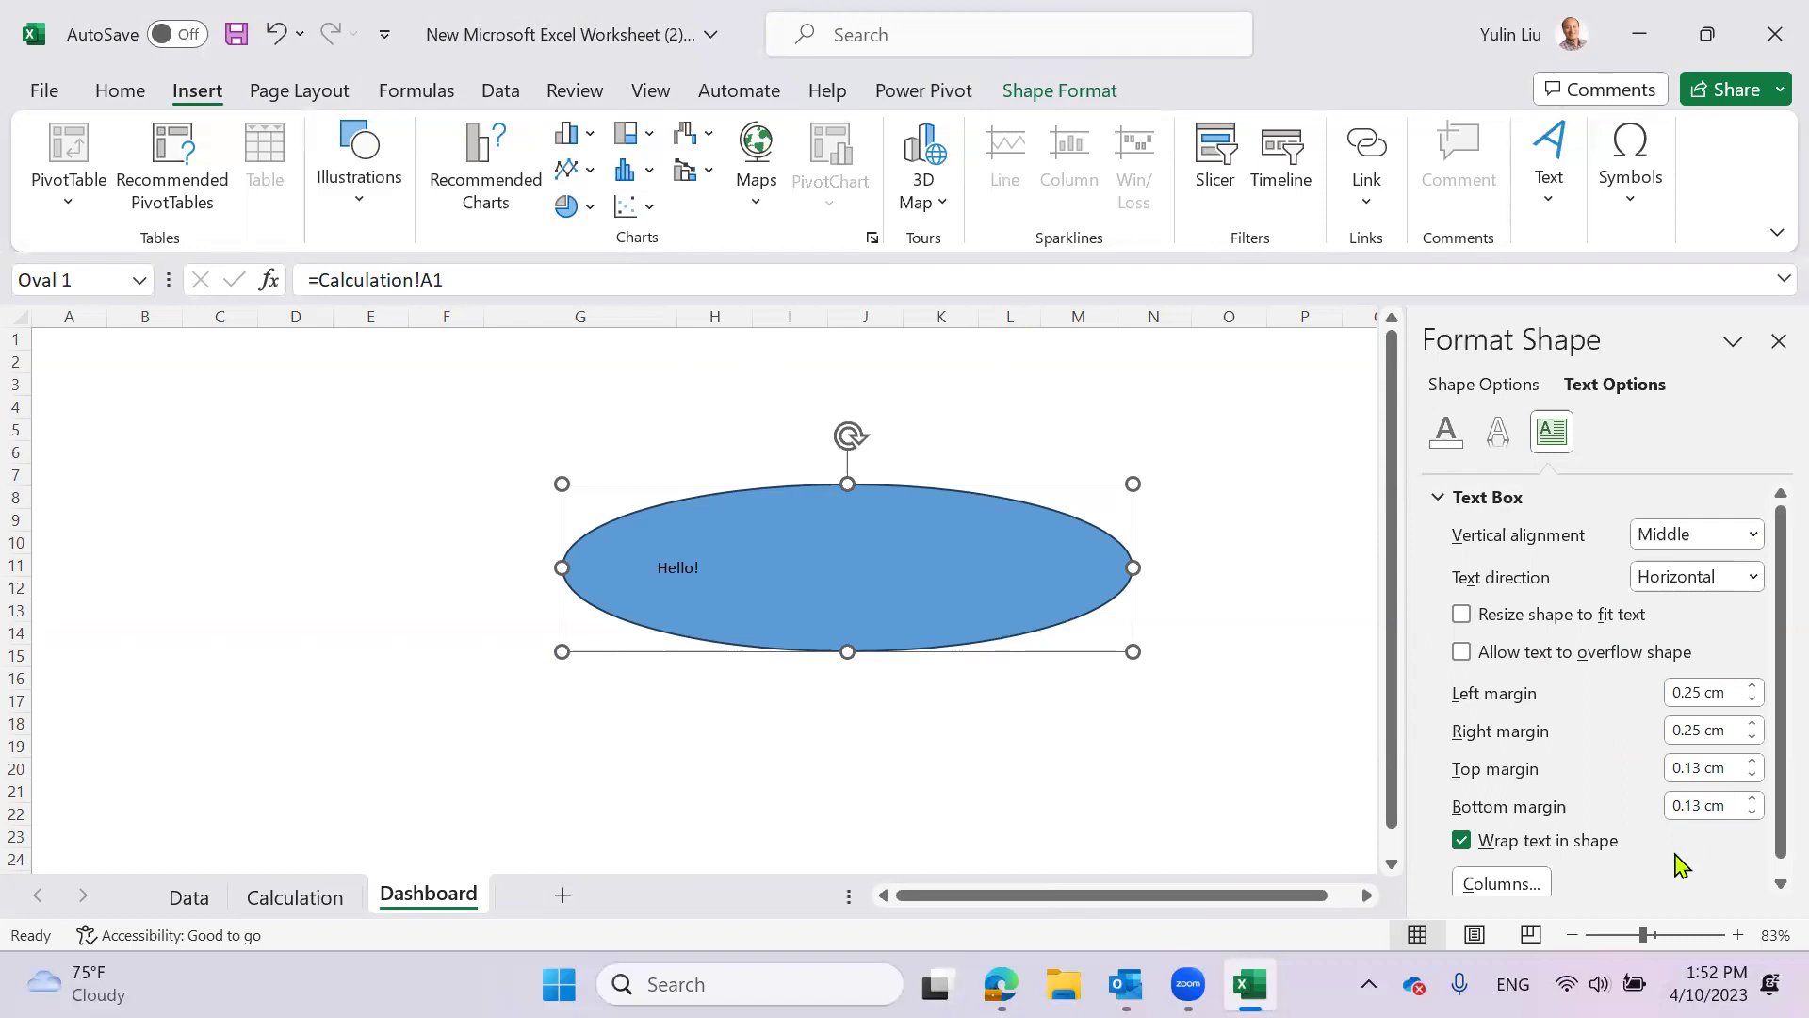
- Set the left margin of the oval's text box to 3.9 cm to centre the text horizontally
scroll(1679, 860, "down", 1)
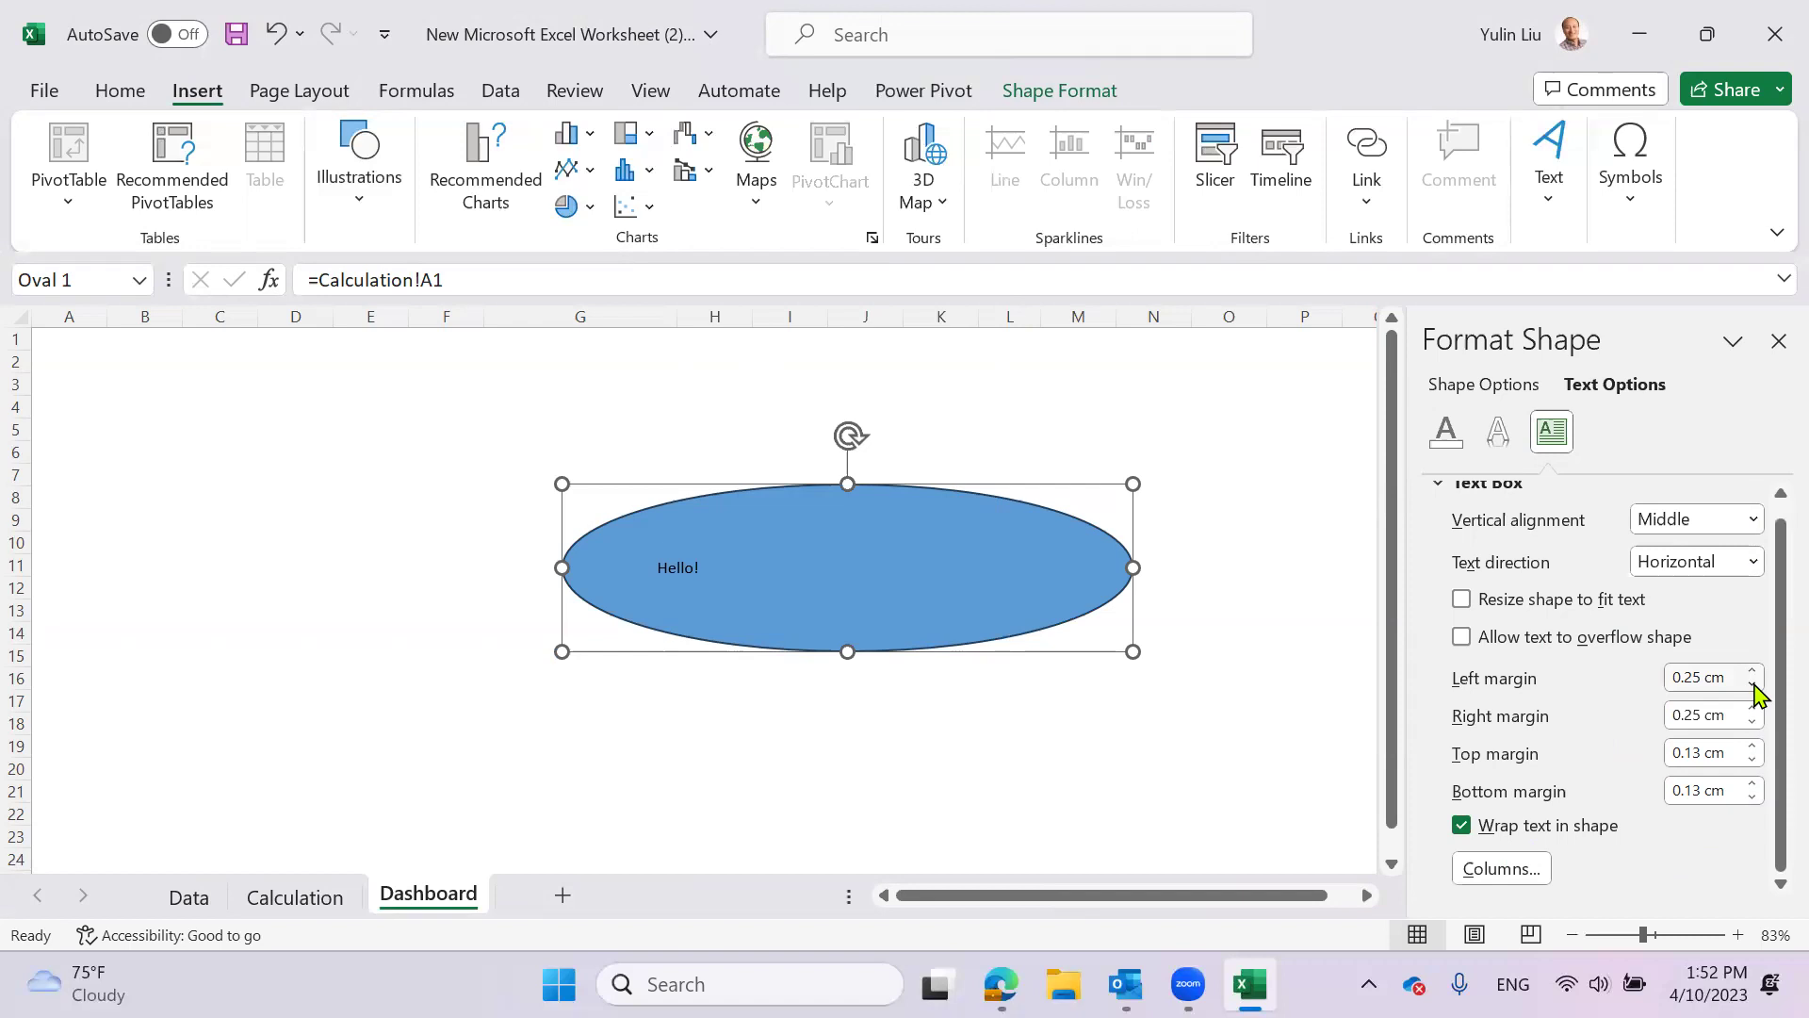
left_click(1506, 875)
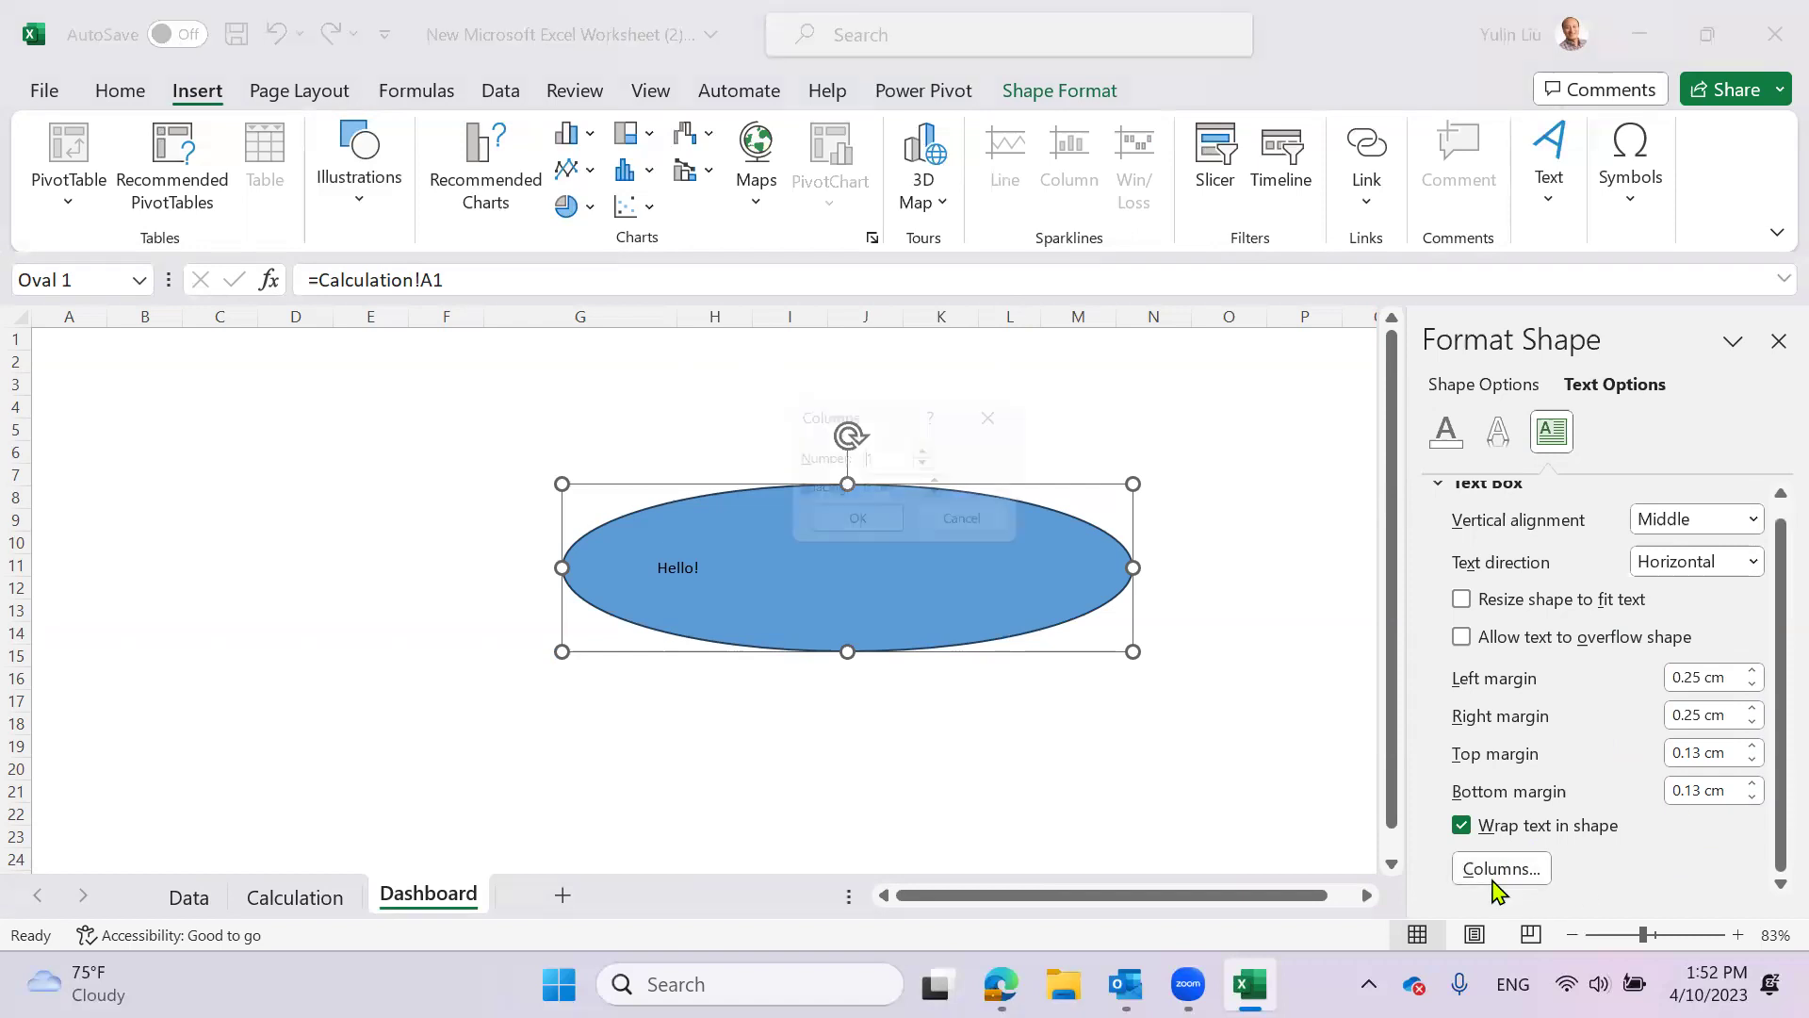
left_click(1000, 411)
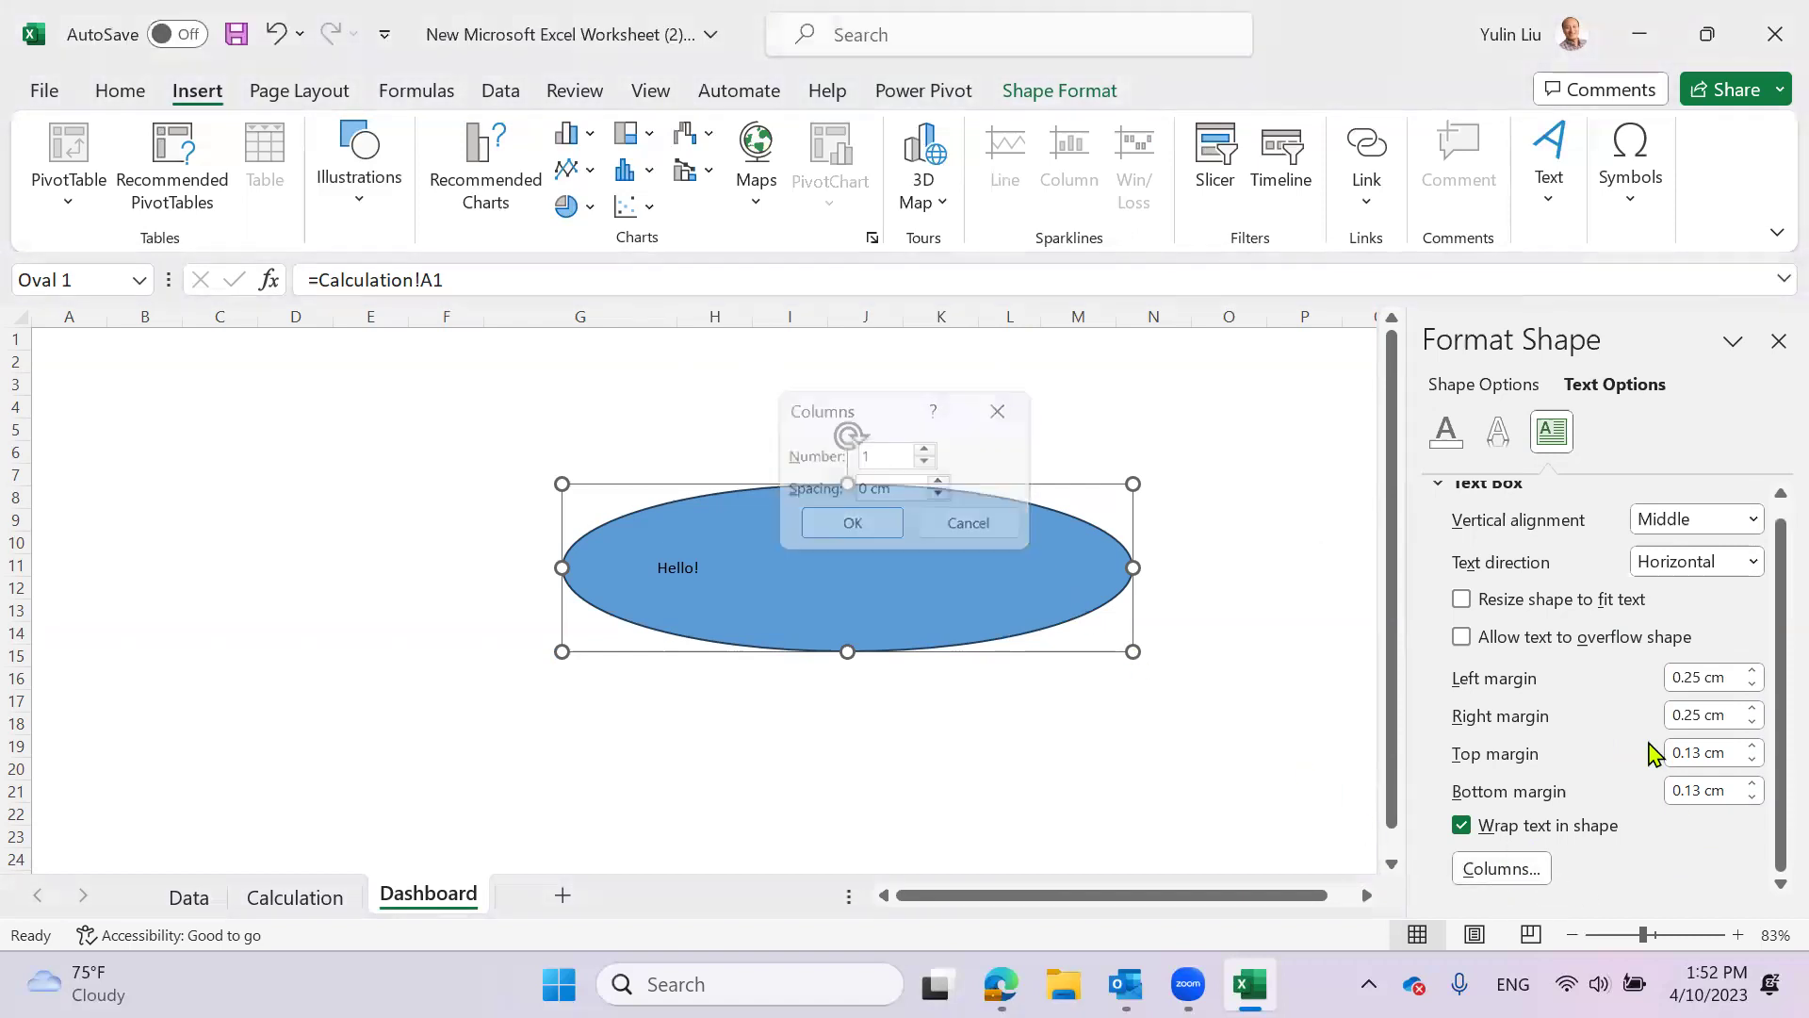
left_click(1751, 672)
left_click(1752, 673)
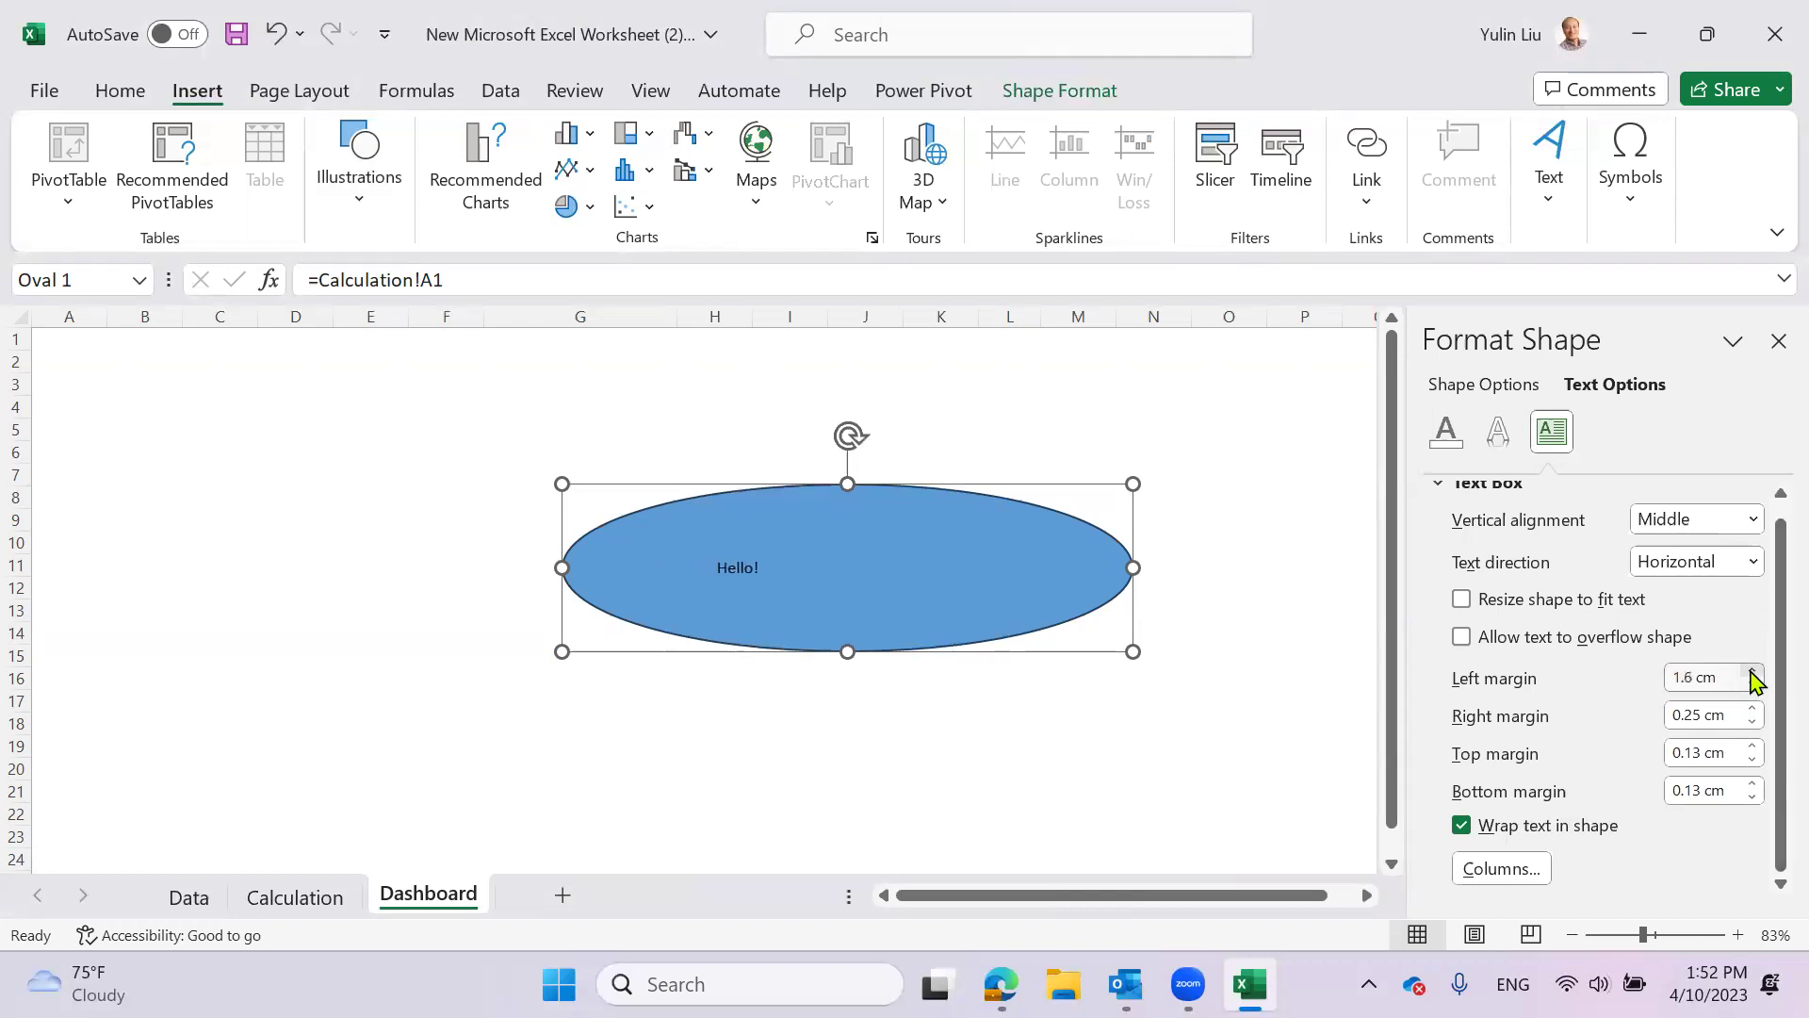
left_click(1752, 673)
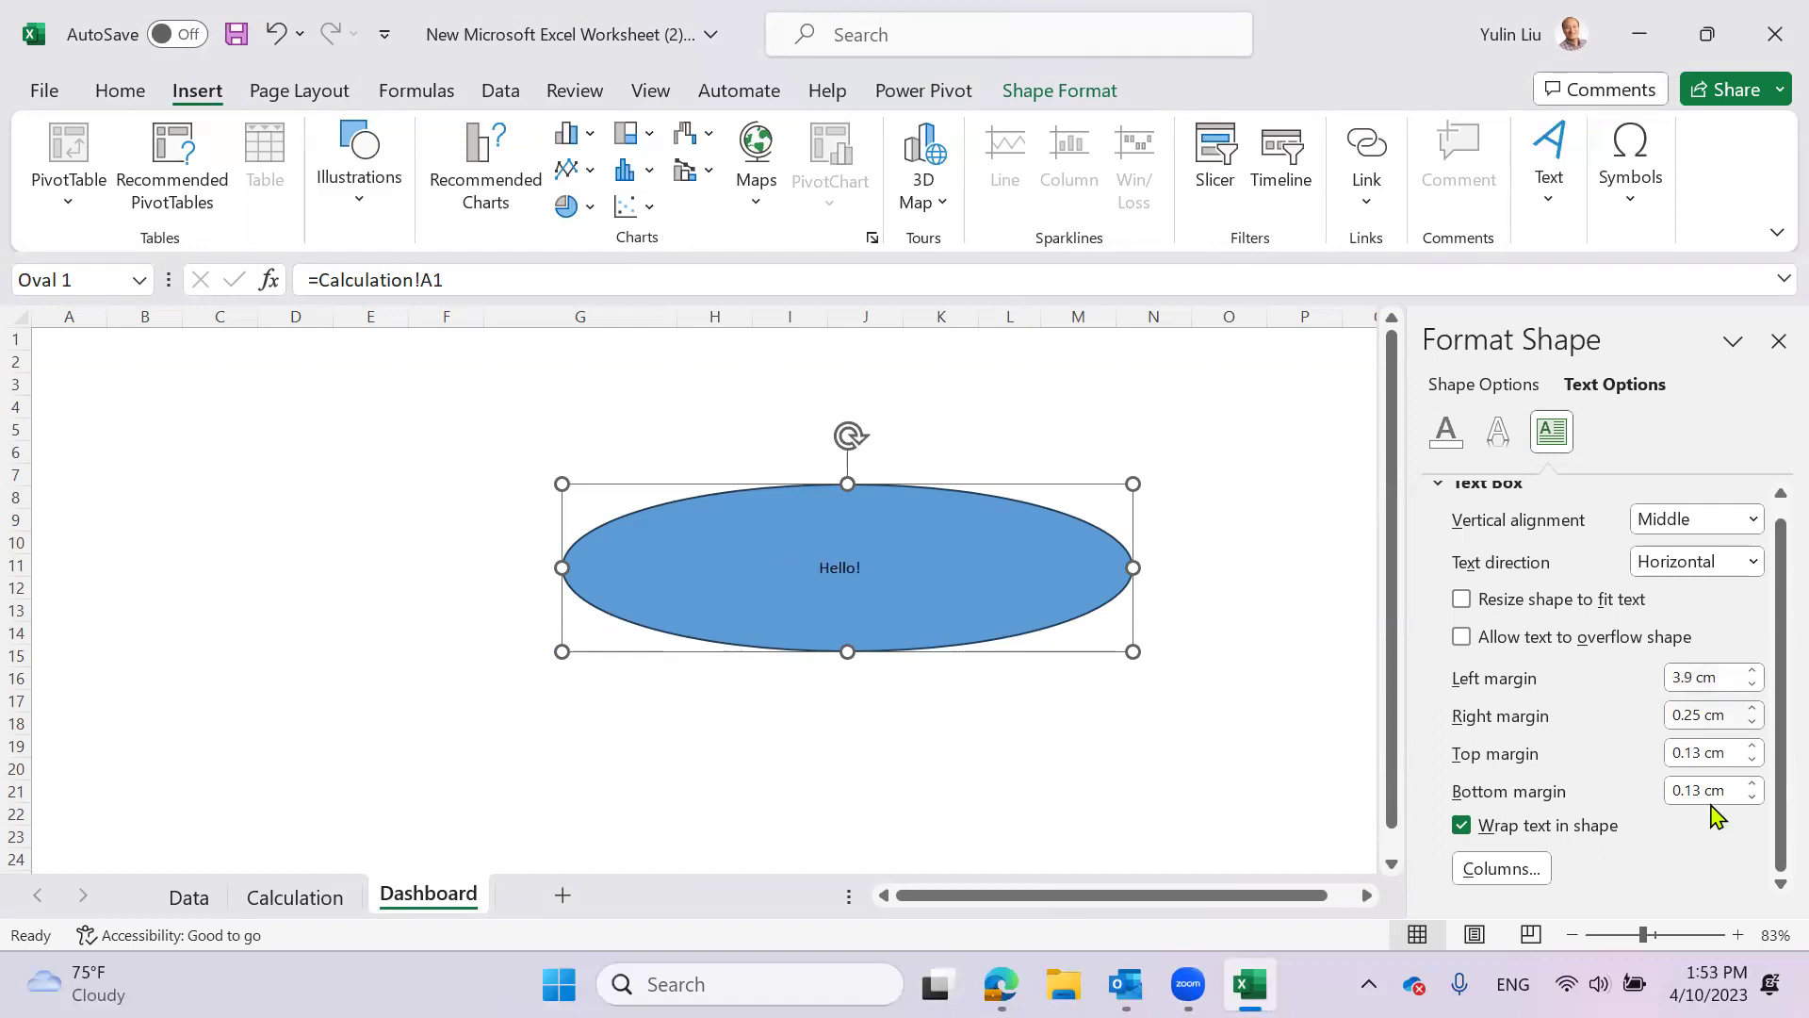
- Look through the oval's text effects, text fill, text outline and text box settings for a font size option, and close the shape formatting
left_click(1499, 434)
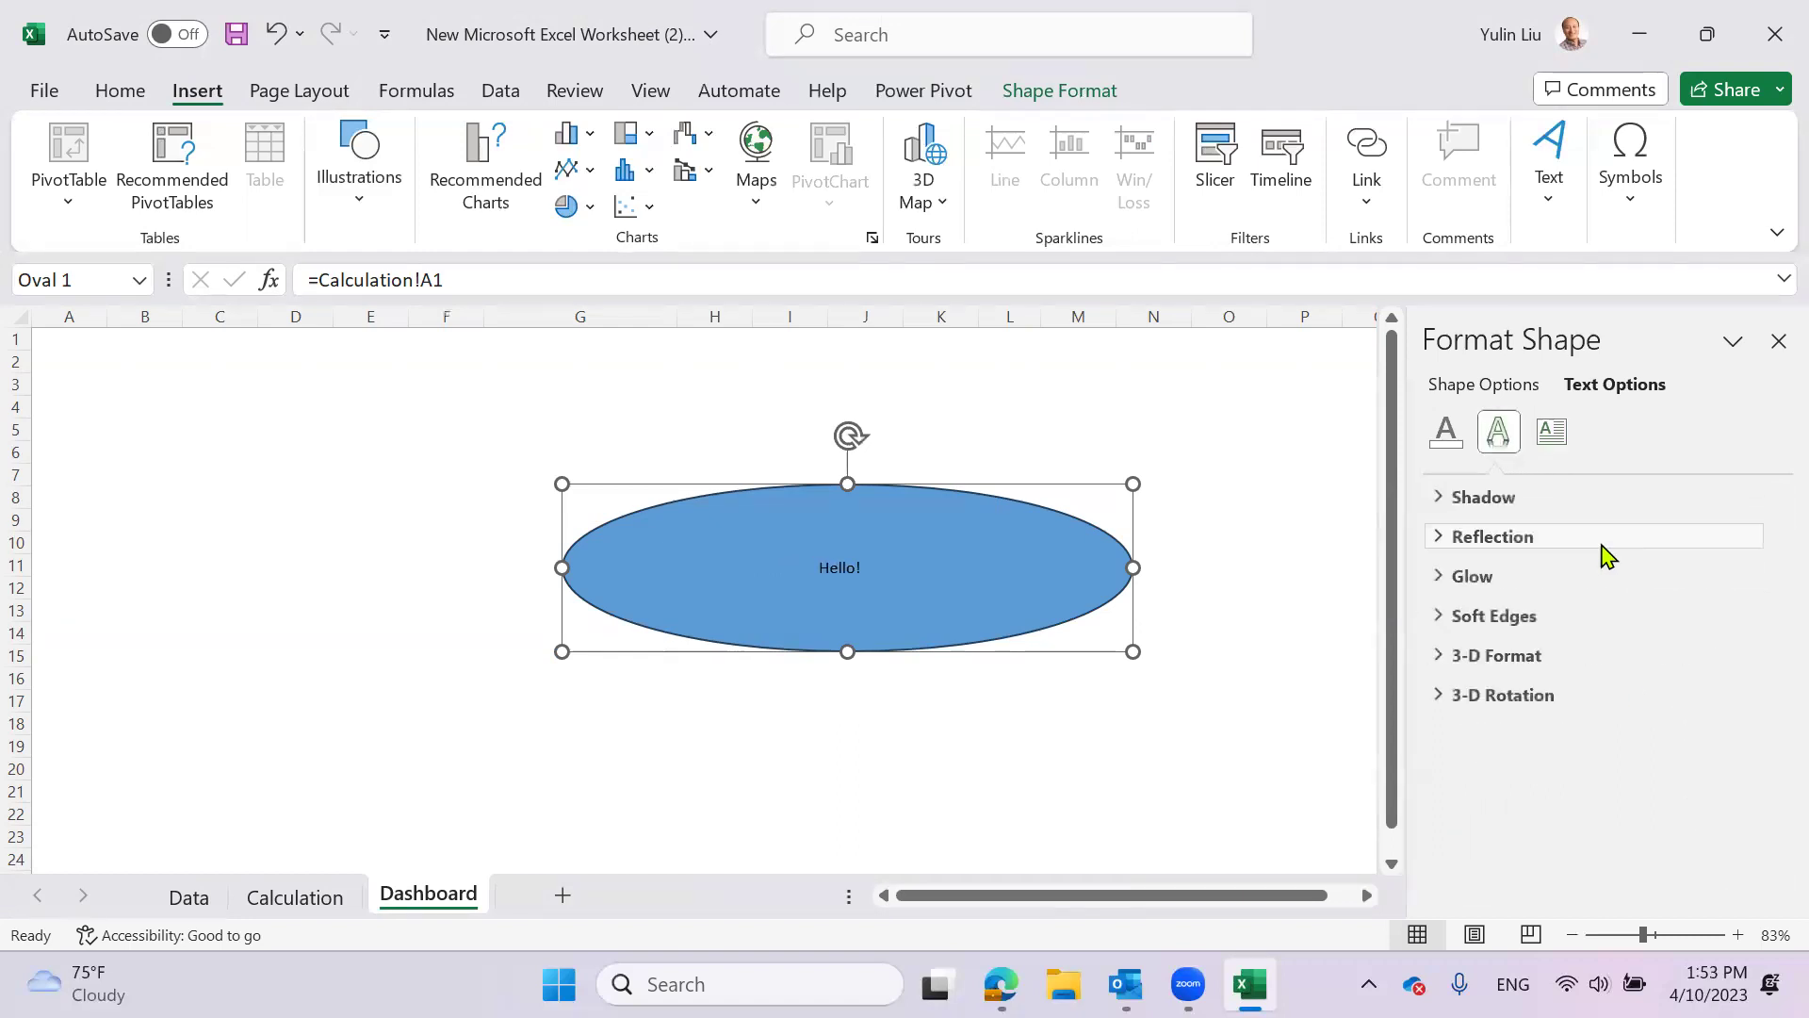
left_click(1446, 431)
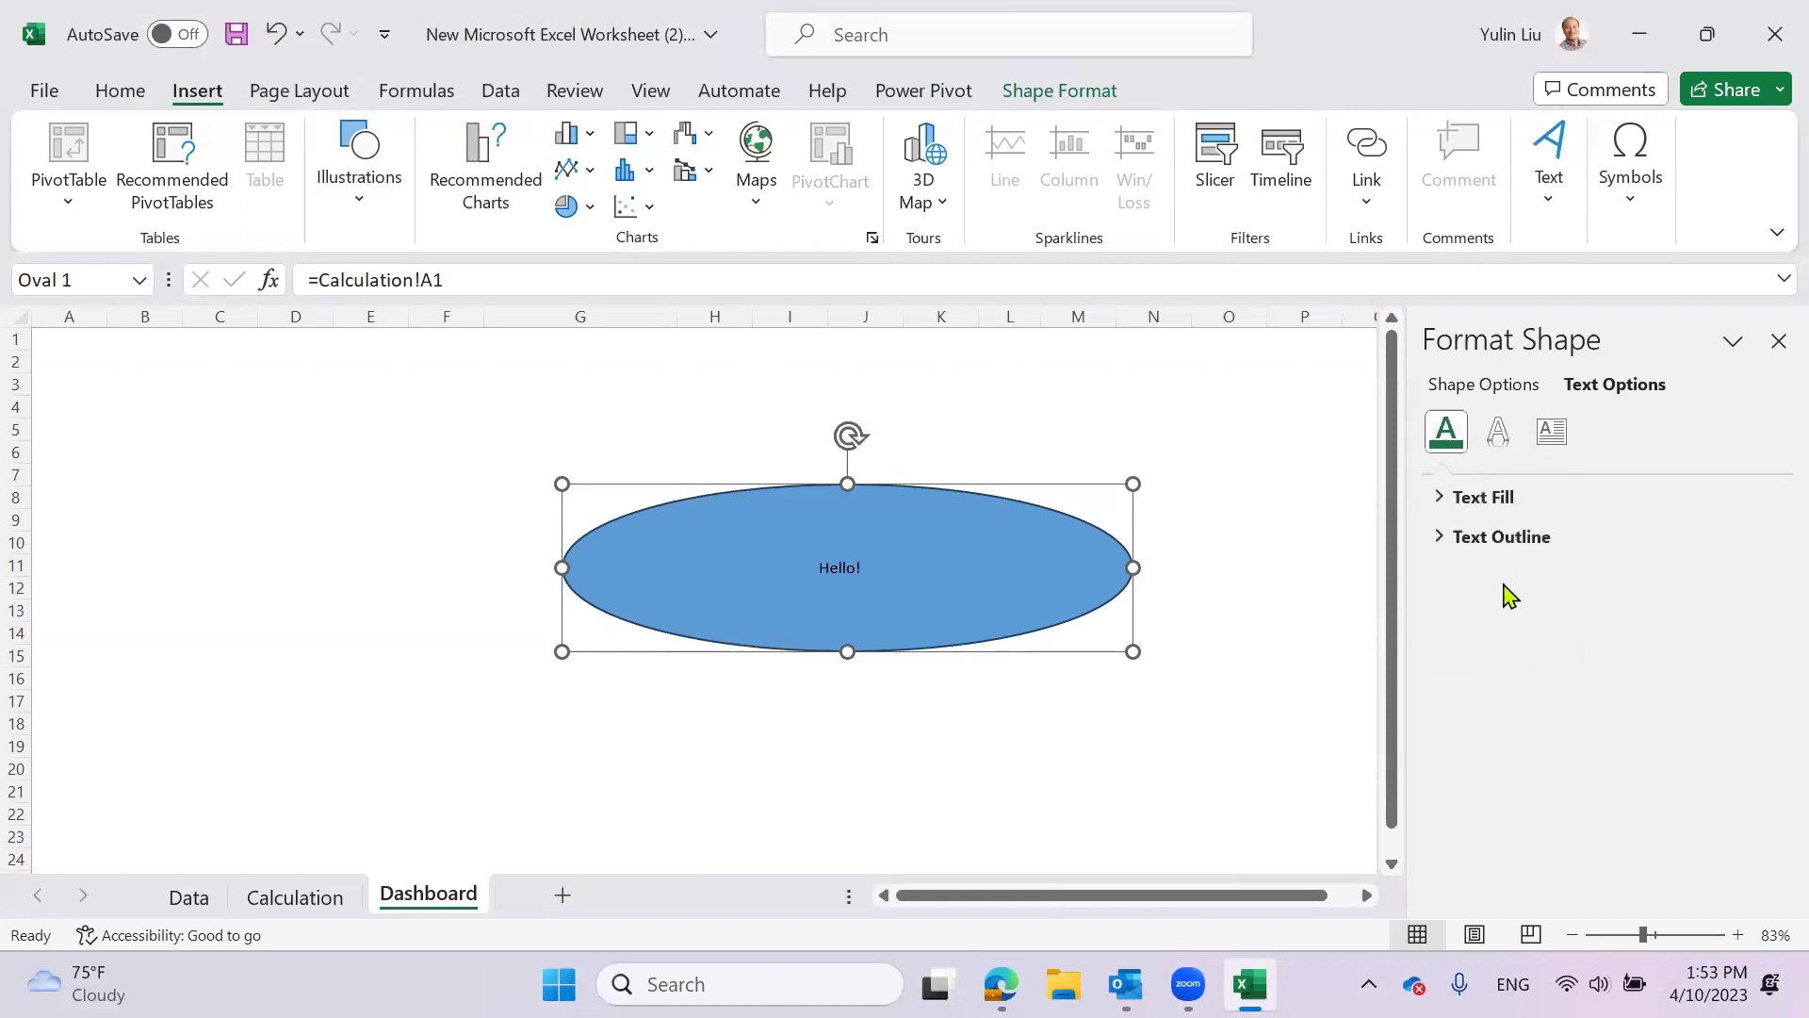
left_click(1468, 539)
left_click(1468, 539)
left_click(1444, 501)
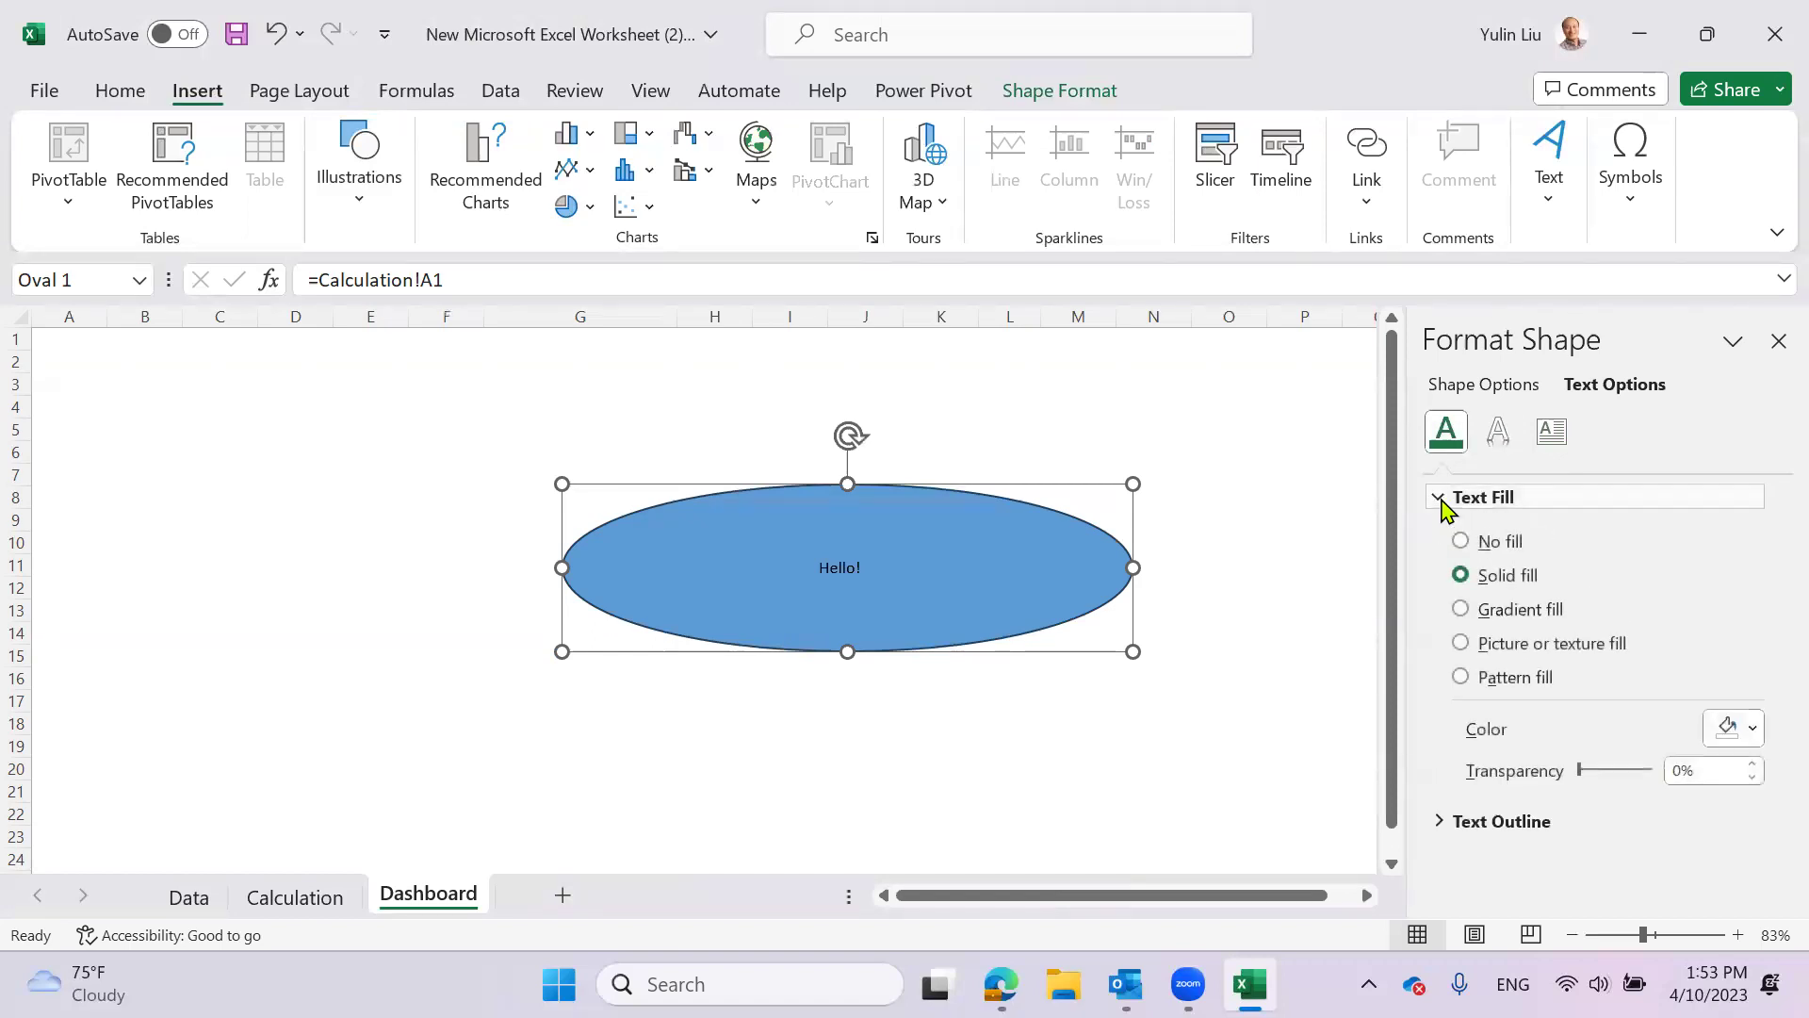
left_click(1444, 504)
left_click(1551, 433)
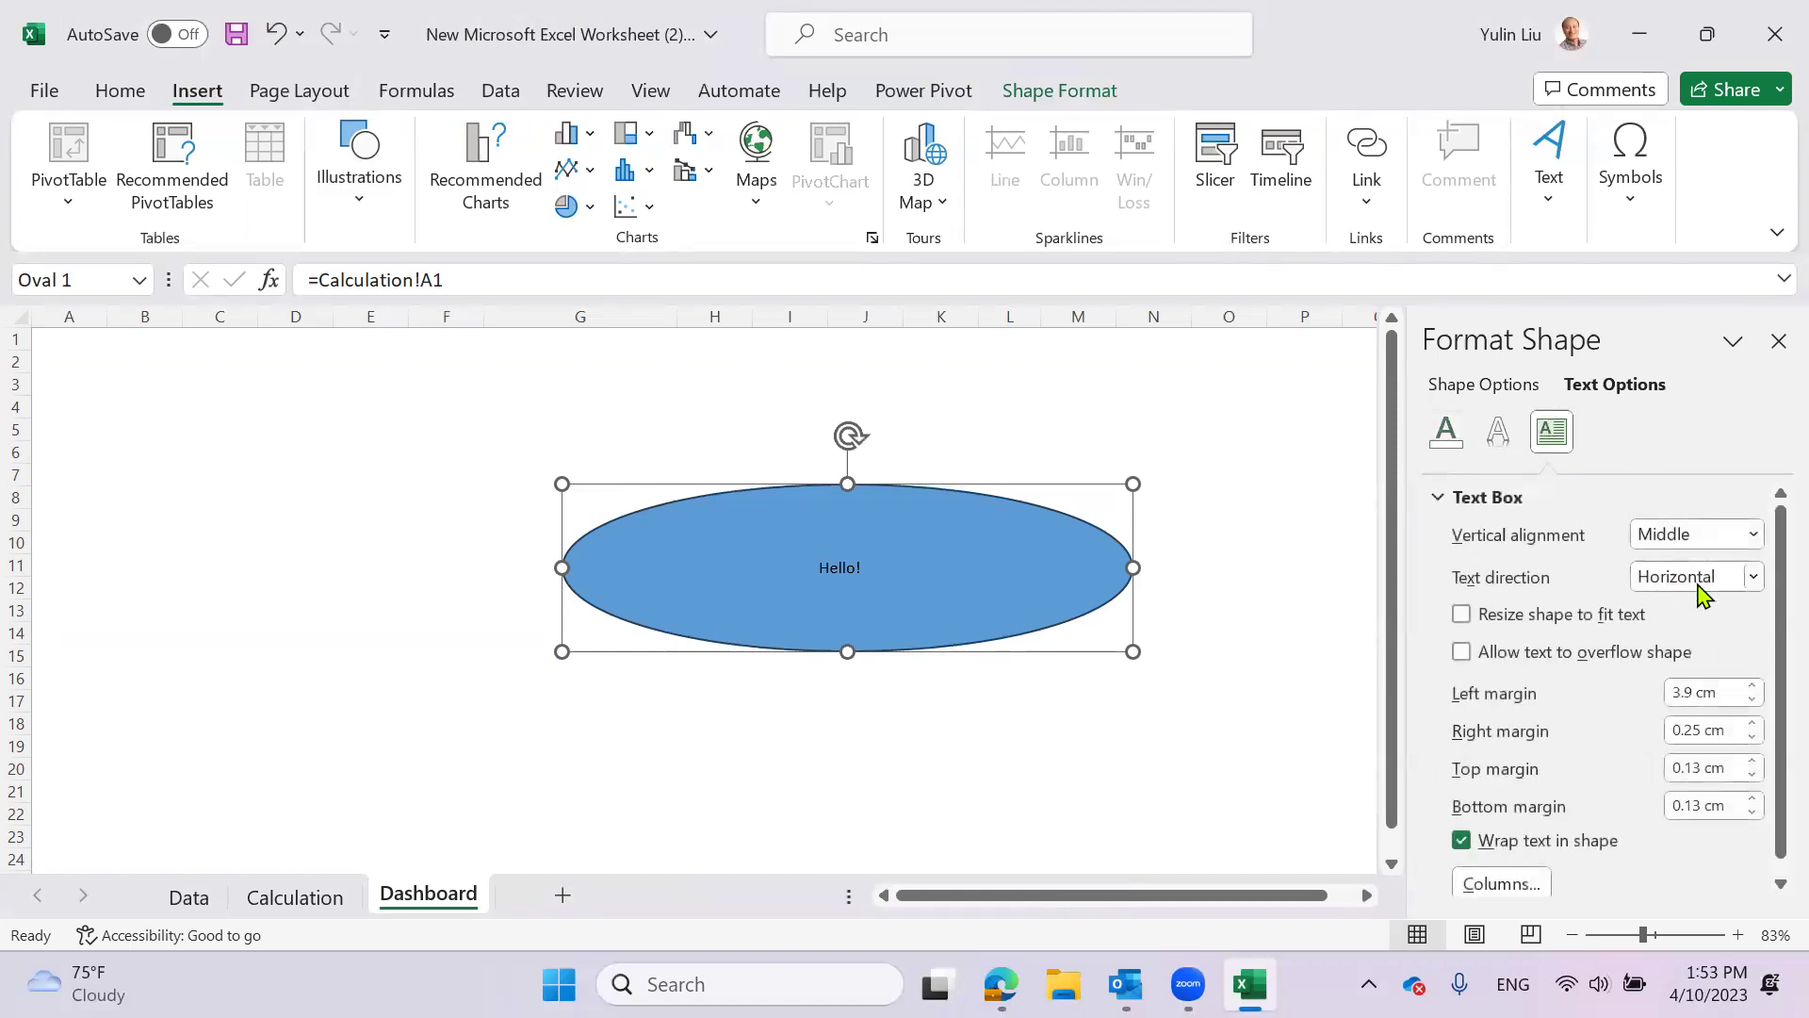
scroll(1692, 810, "down", 1)
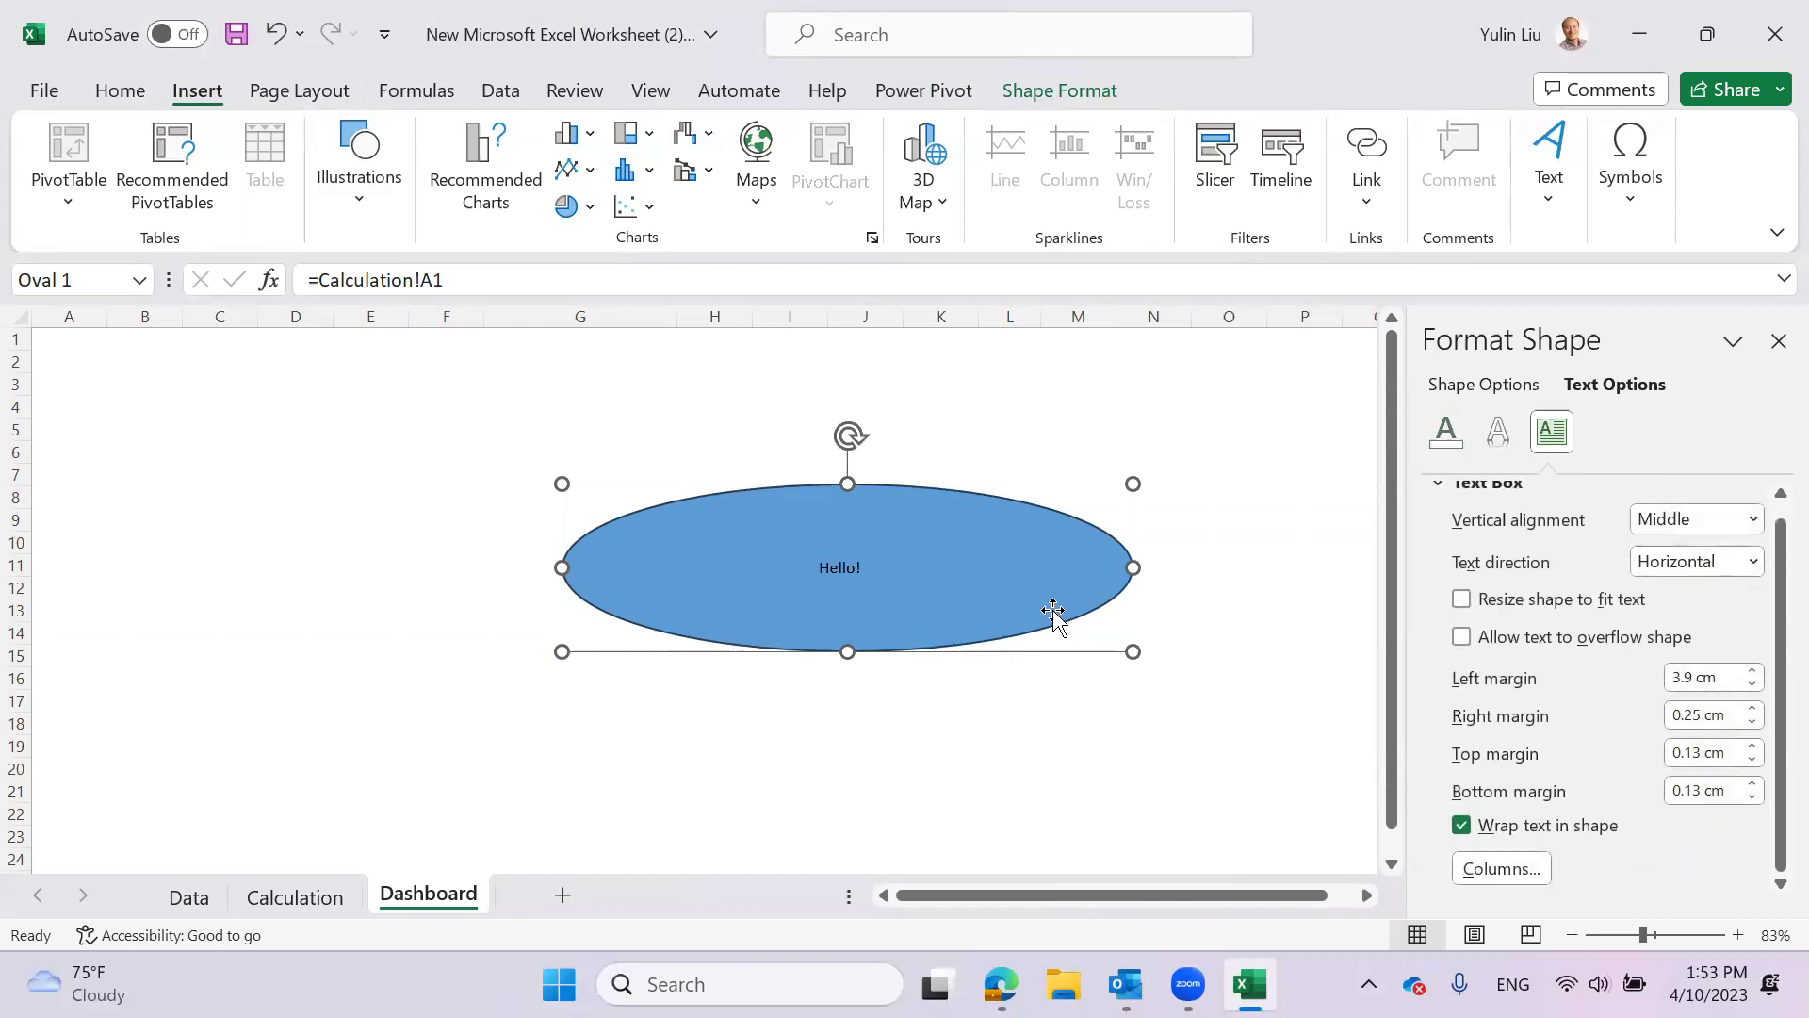
left_click(1778, 341)
- Try to enlarge the oval's text by setting cell A1 of the Calculation sheet to font size 26, and check the Dashboard sheet
left_click(295, 897)
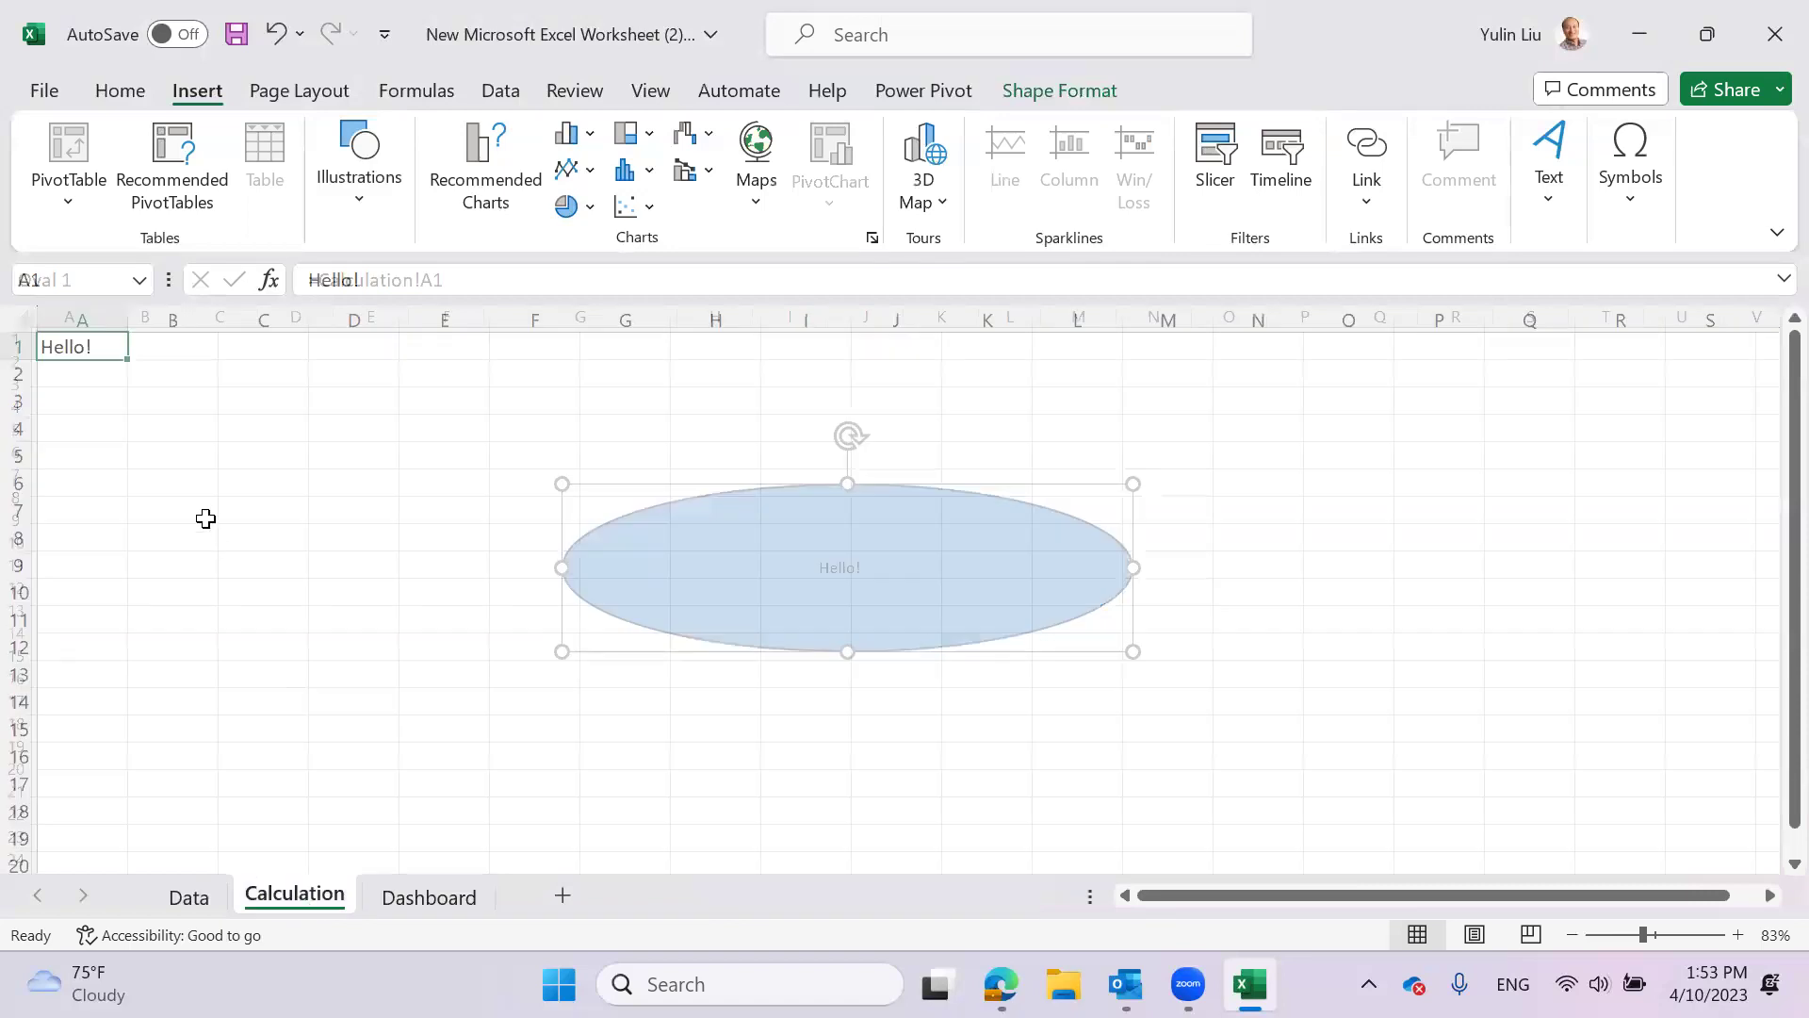
left_click_drag(291, 274, 368, 280)
left_click(120, 90)
left_click(394, 144)
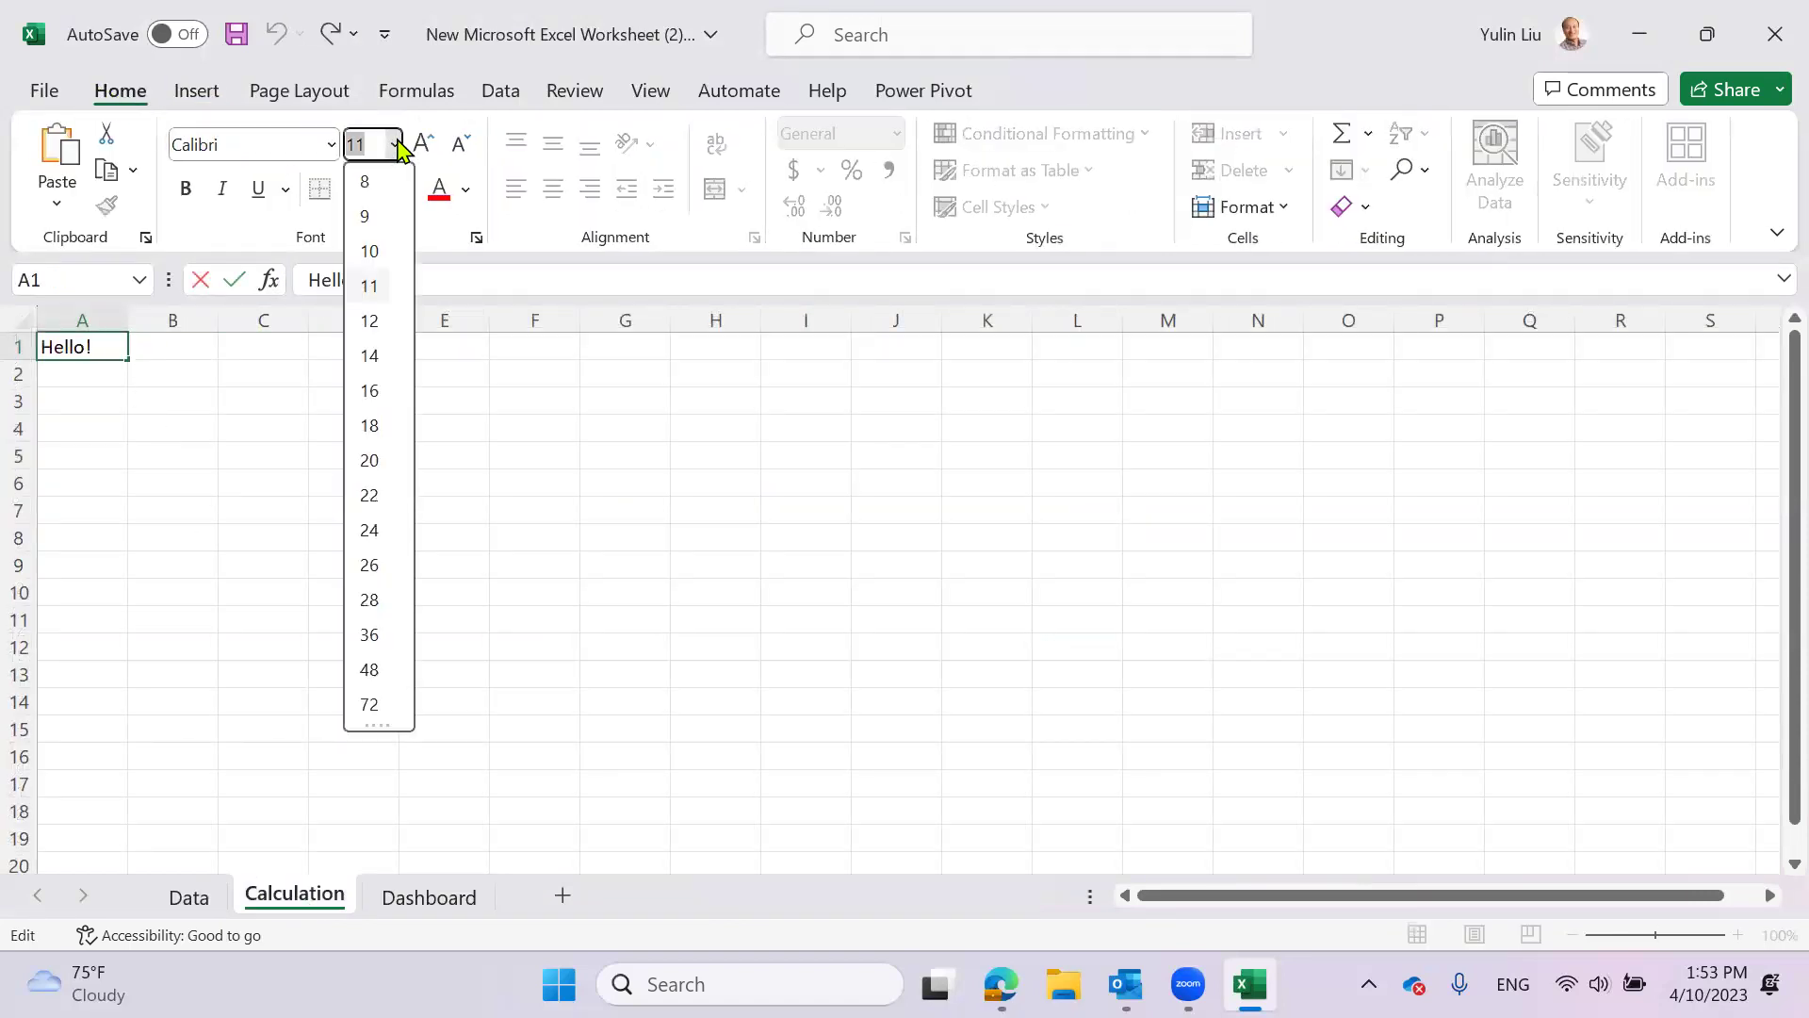
left_click(375, 565)
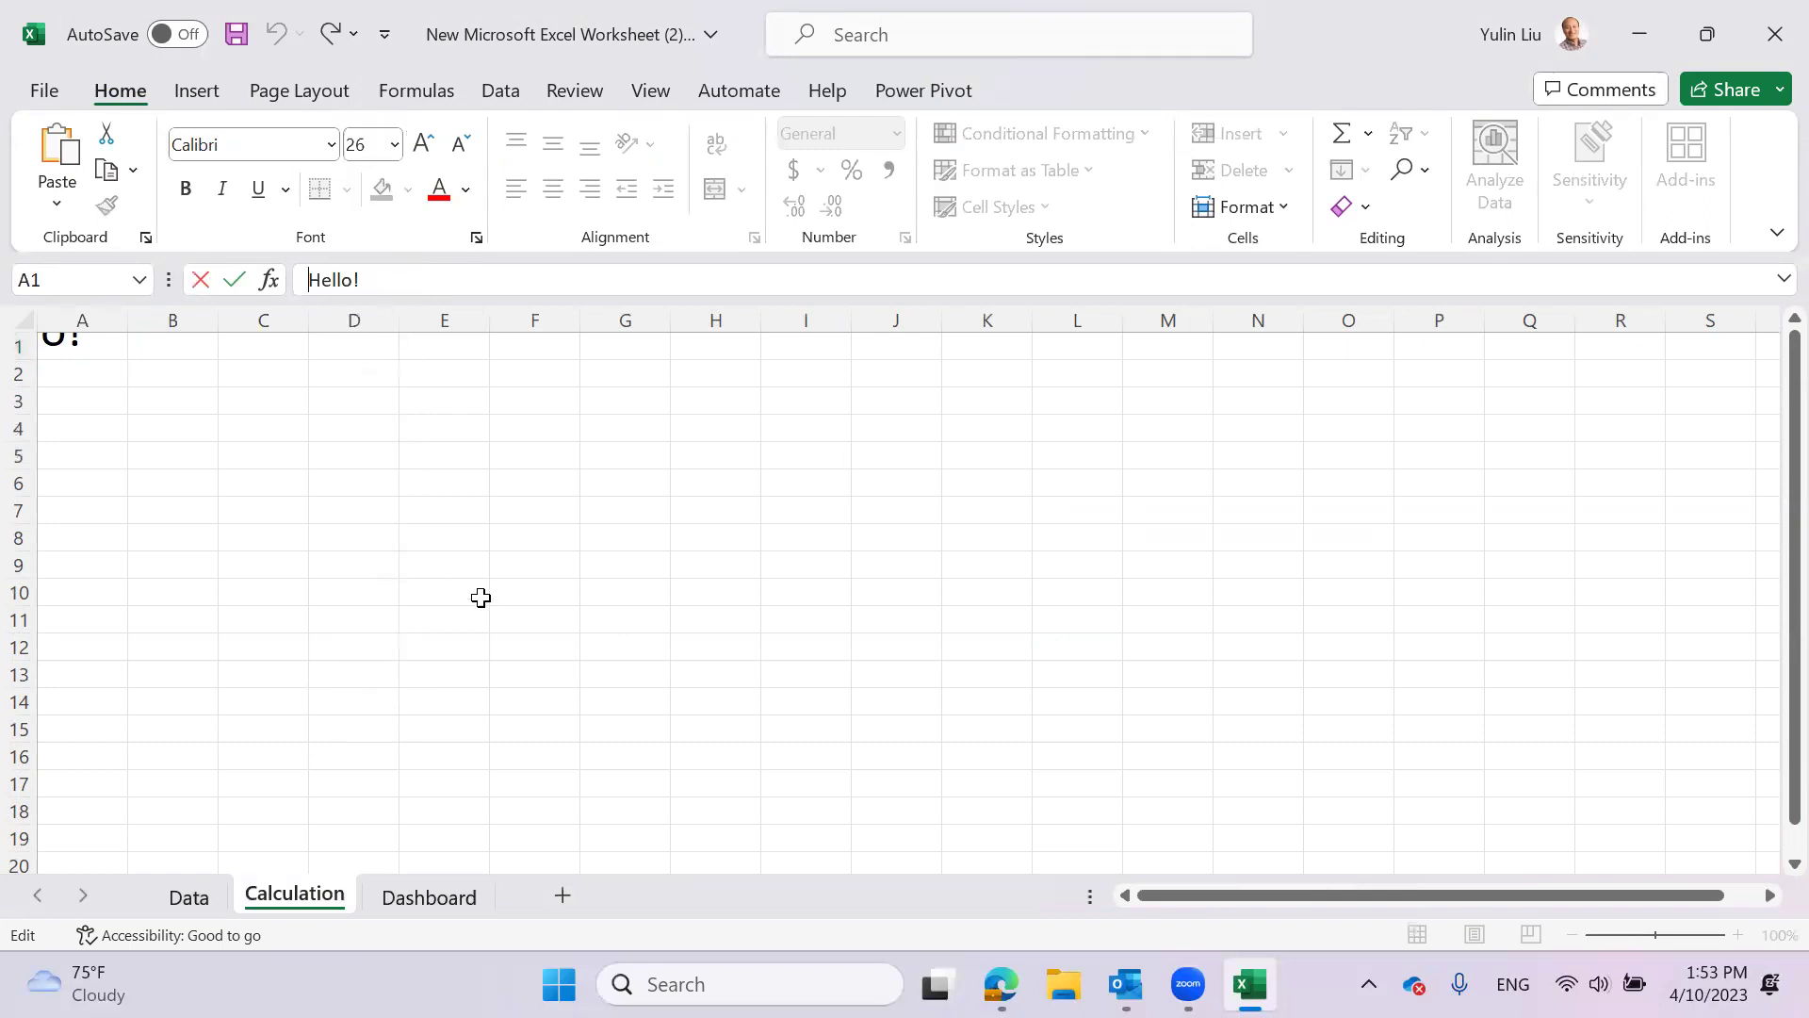
left_click(349, 640)
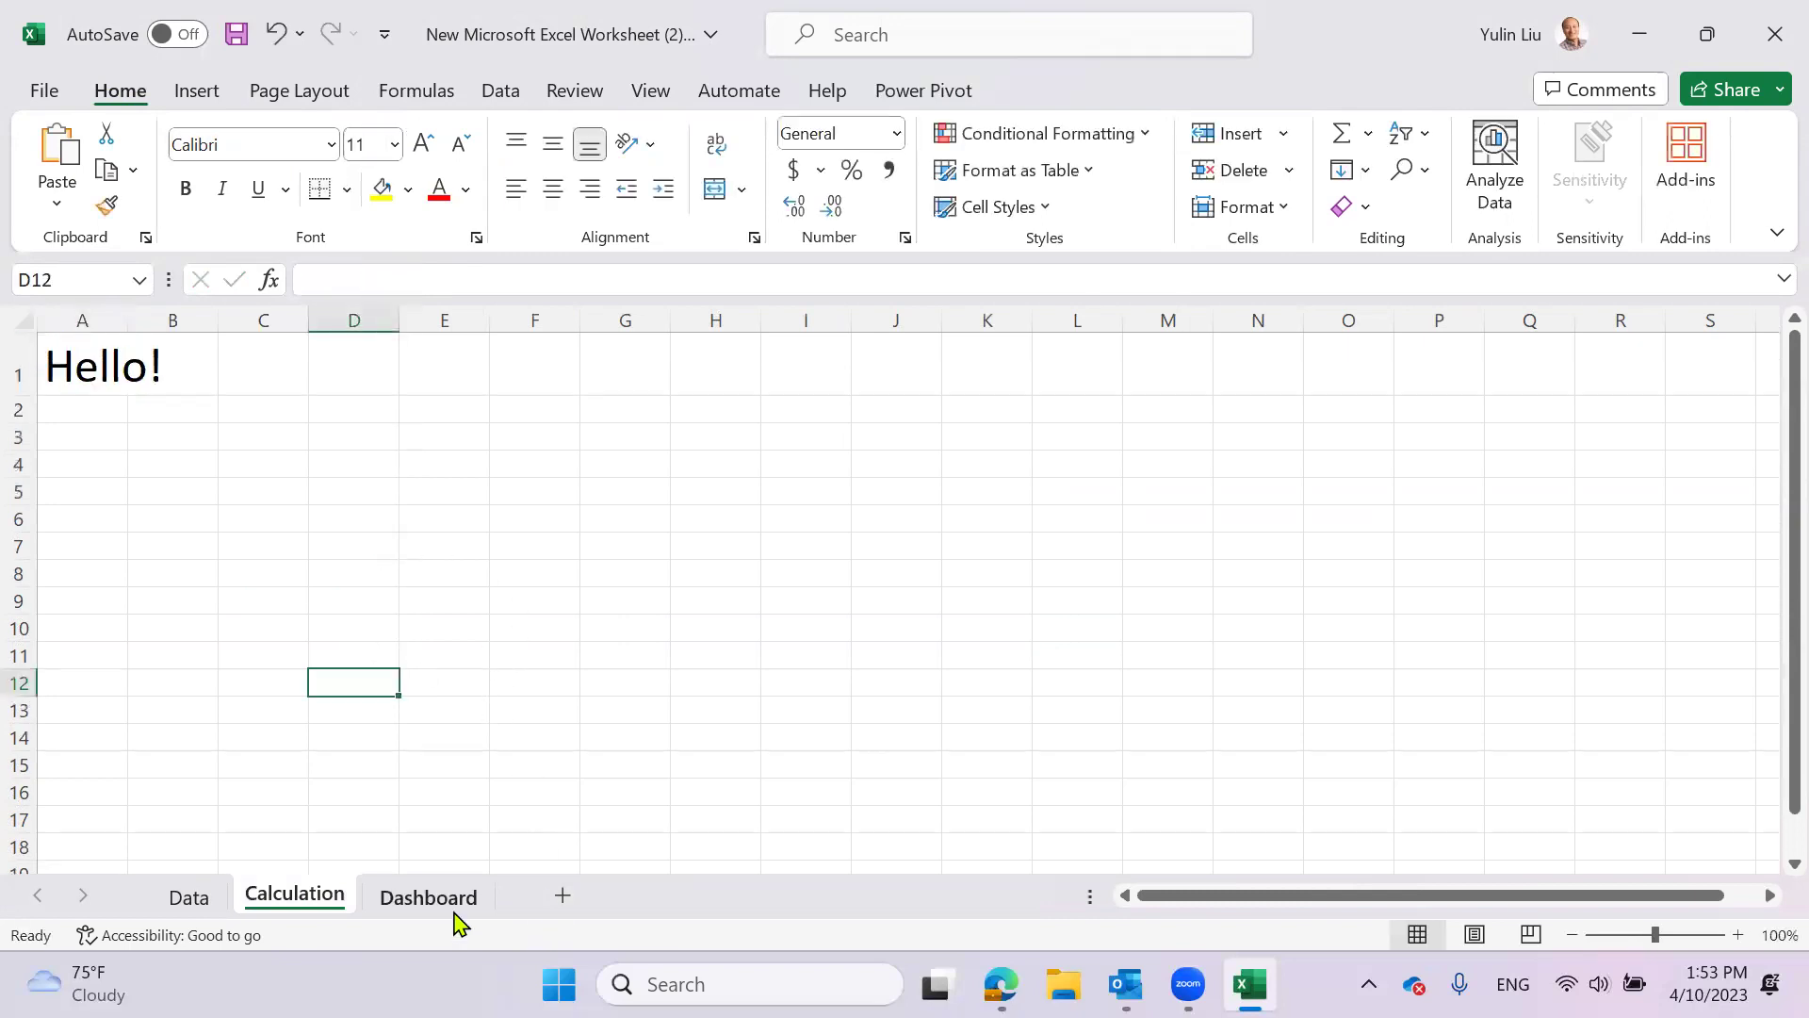
left_click(456, 907)
- Undo the font size change in cell A1 of the Calculation sheet and return to the Dashboard sheet
left_click(305, 906)
left_click(118, 356)
left_click(276, 37)
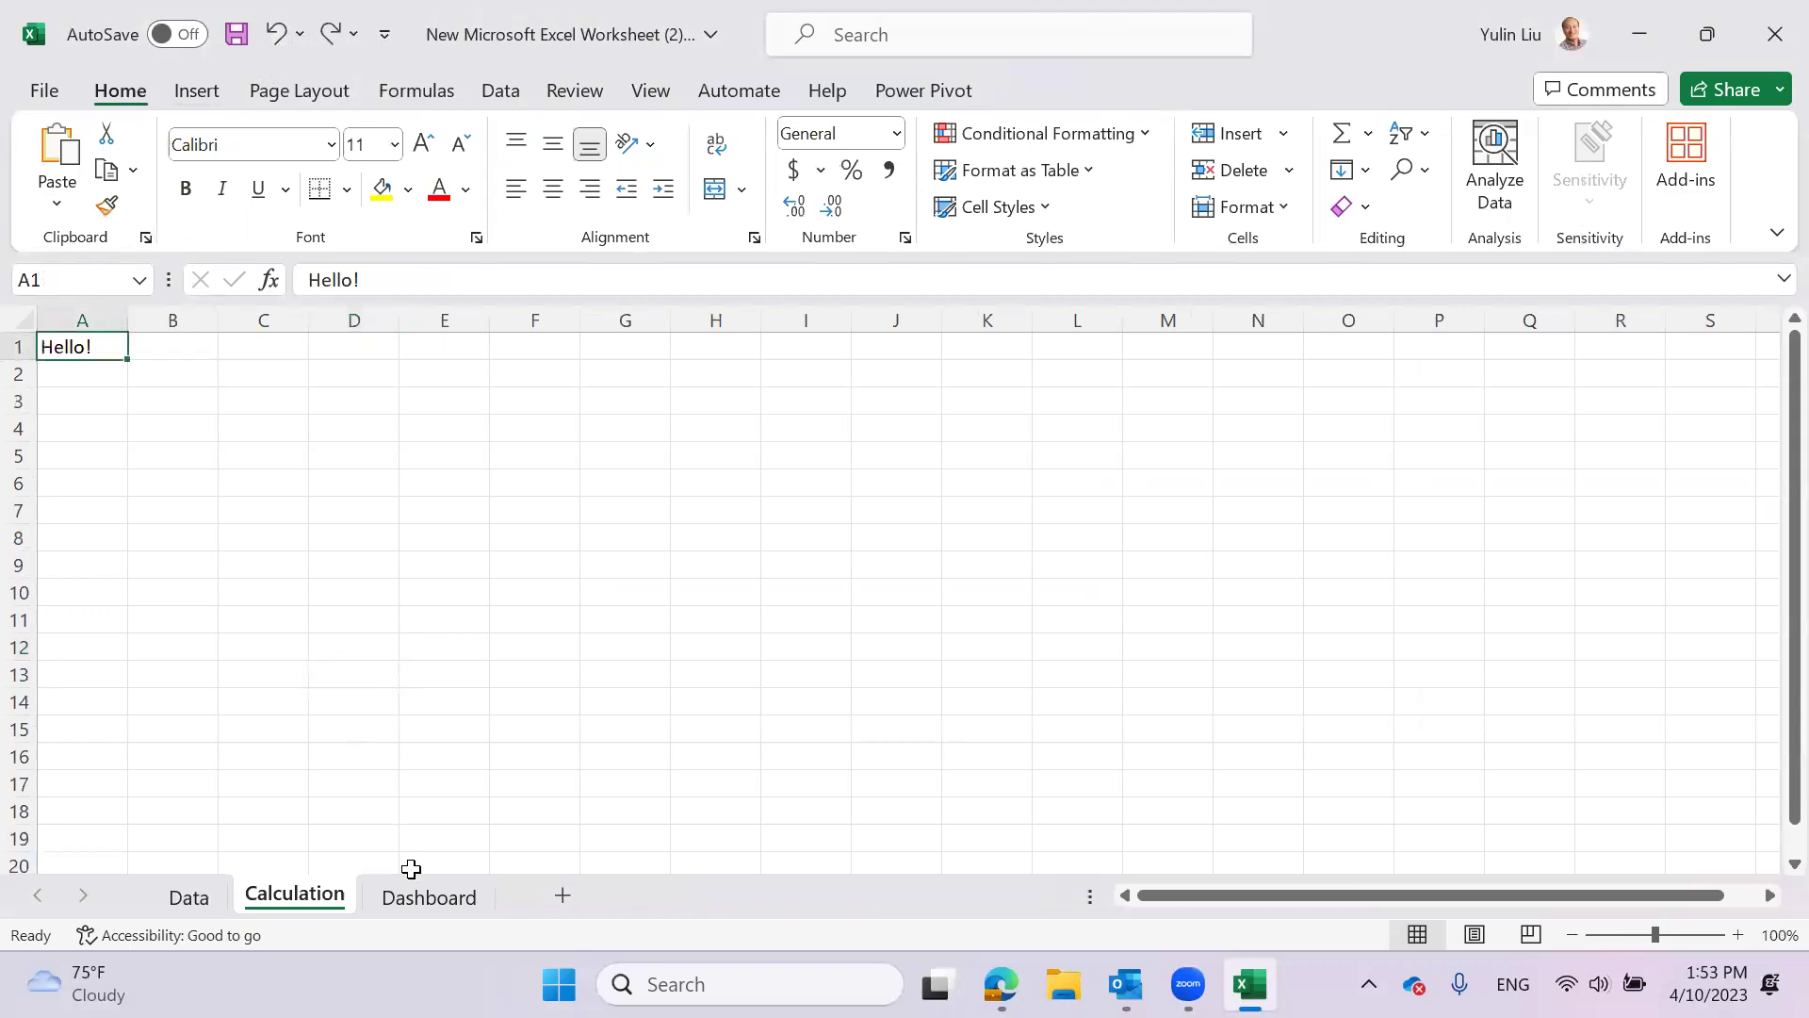
left_click(435, 900)
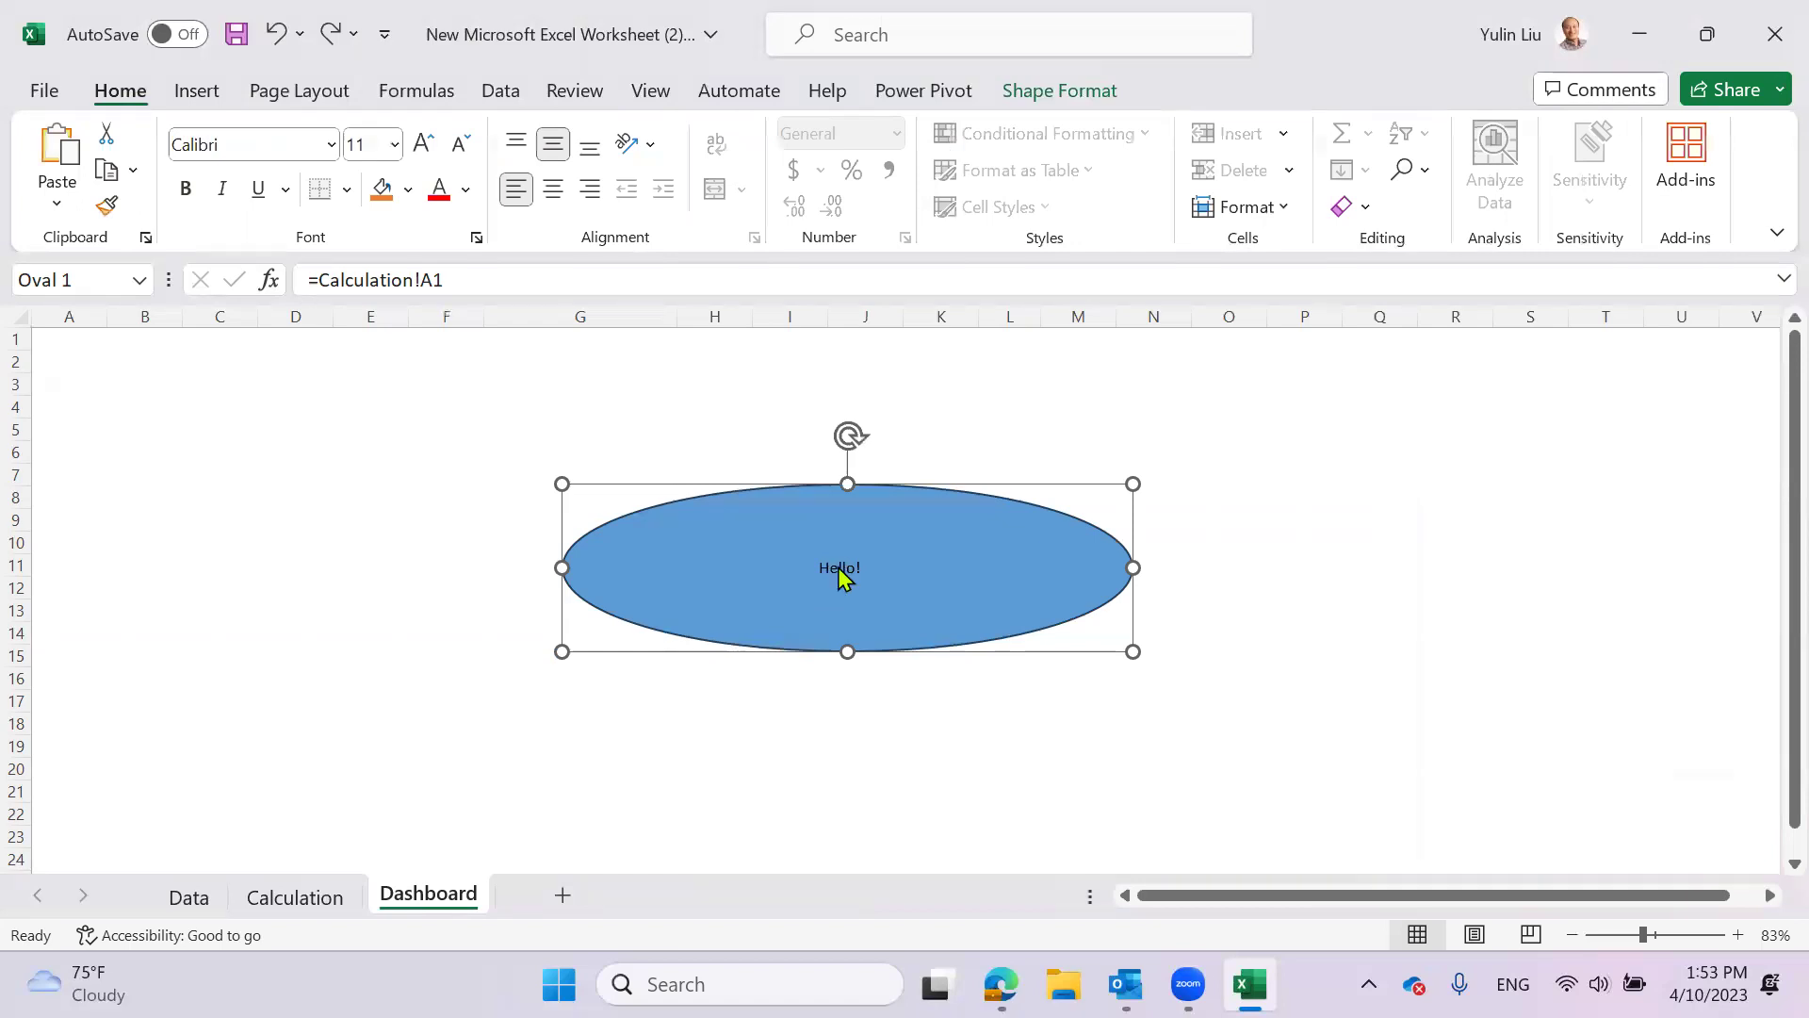
right_click(840, 570)
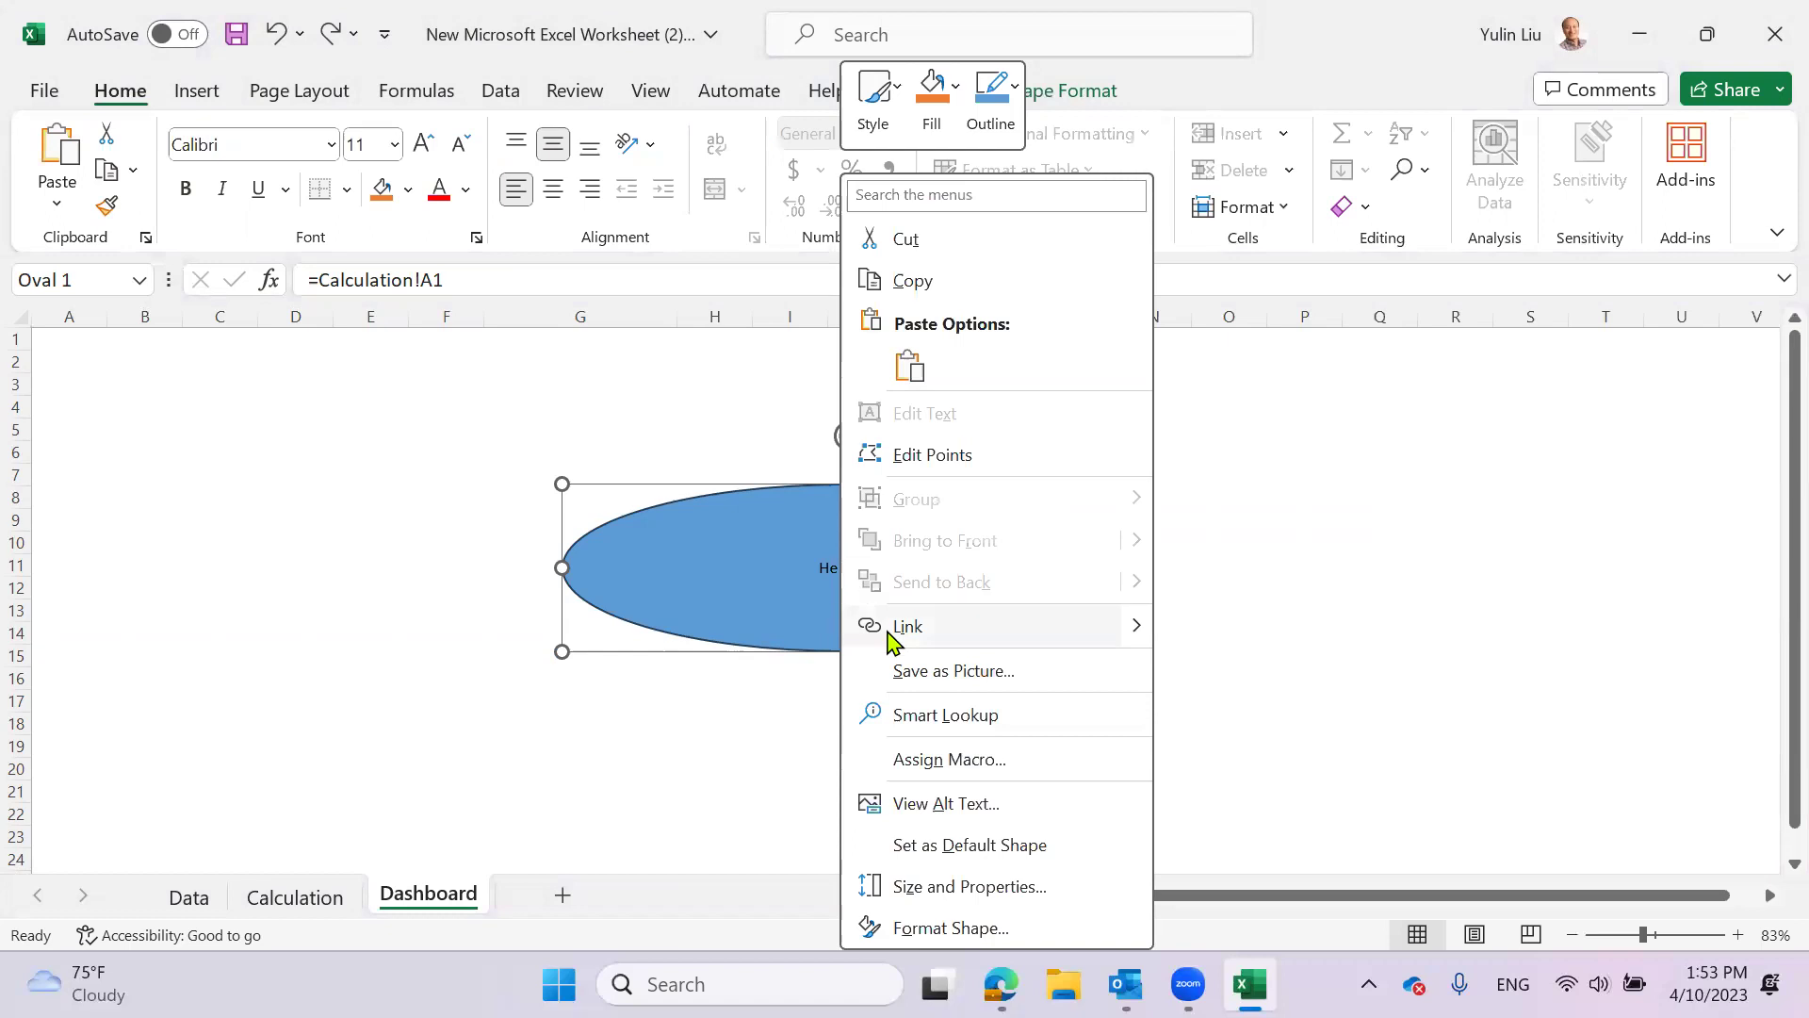
left_click(1305, 743)
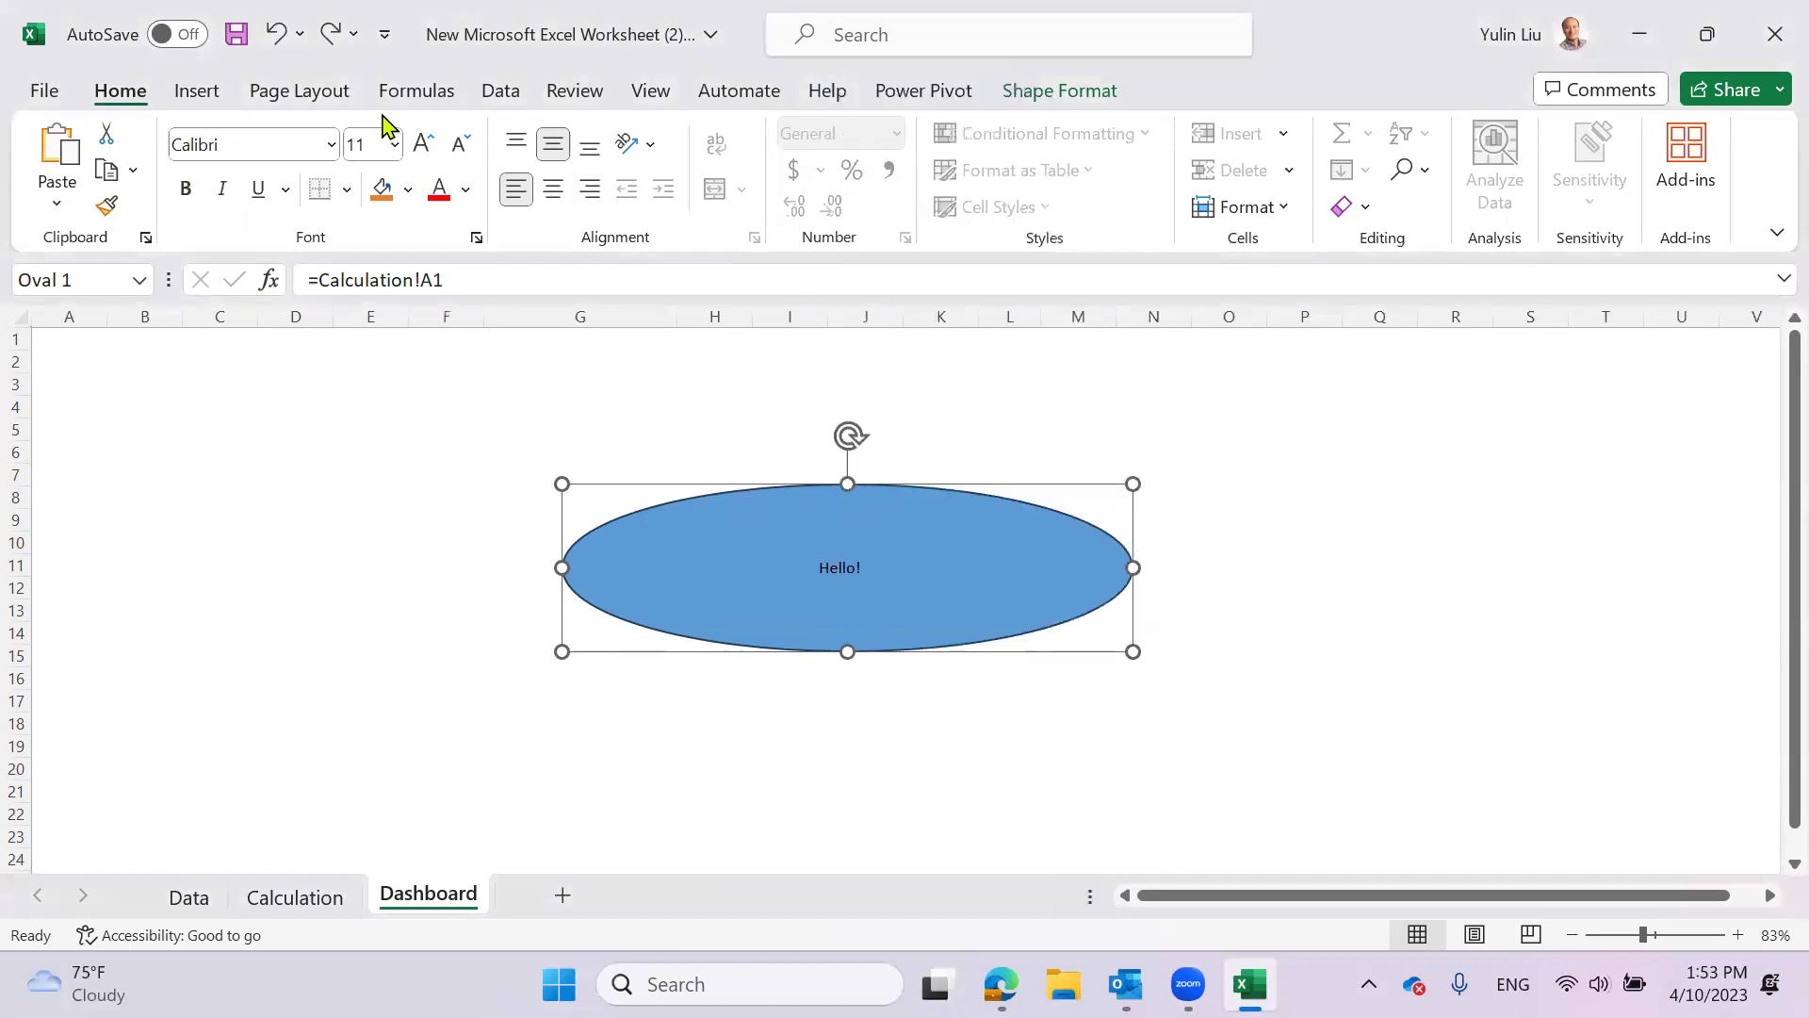
left_click(210, 94)
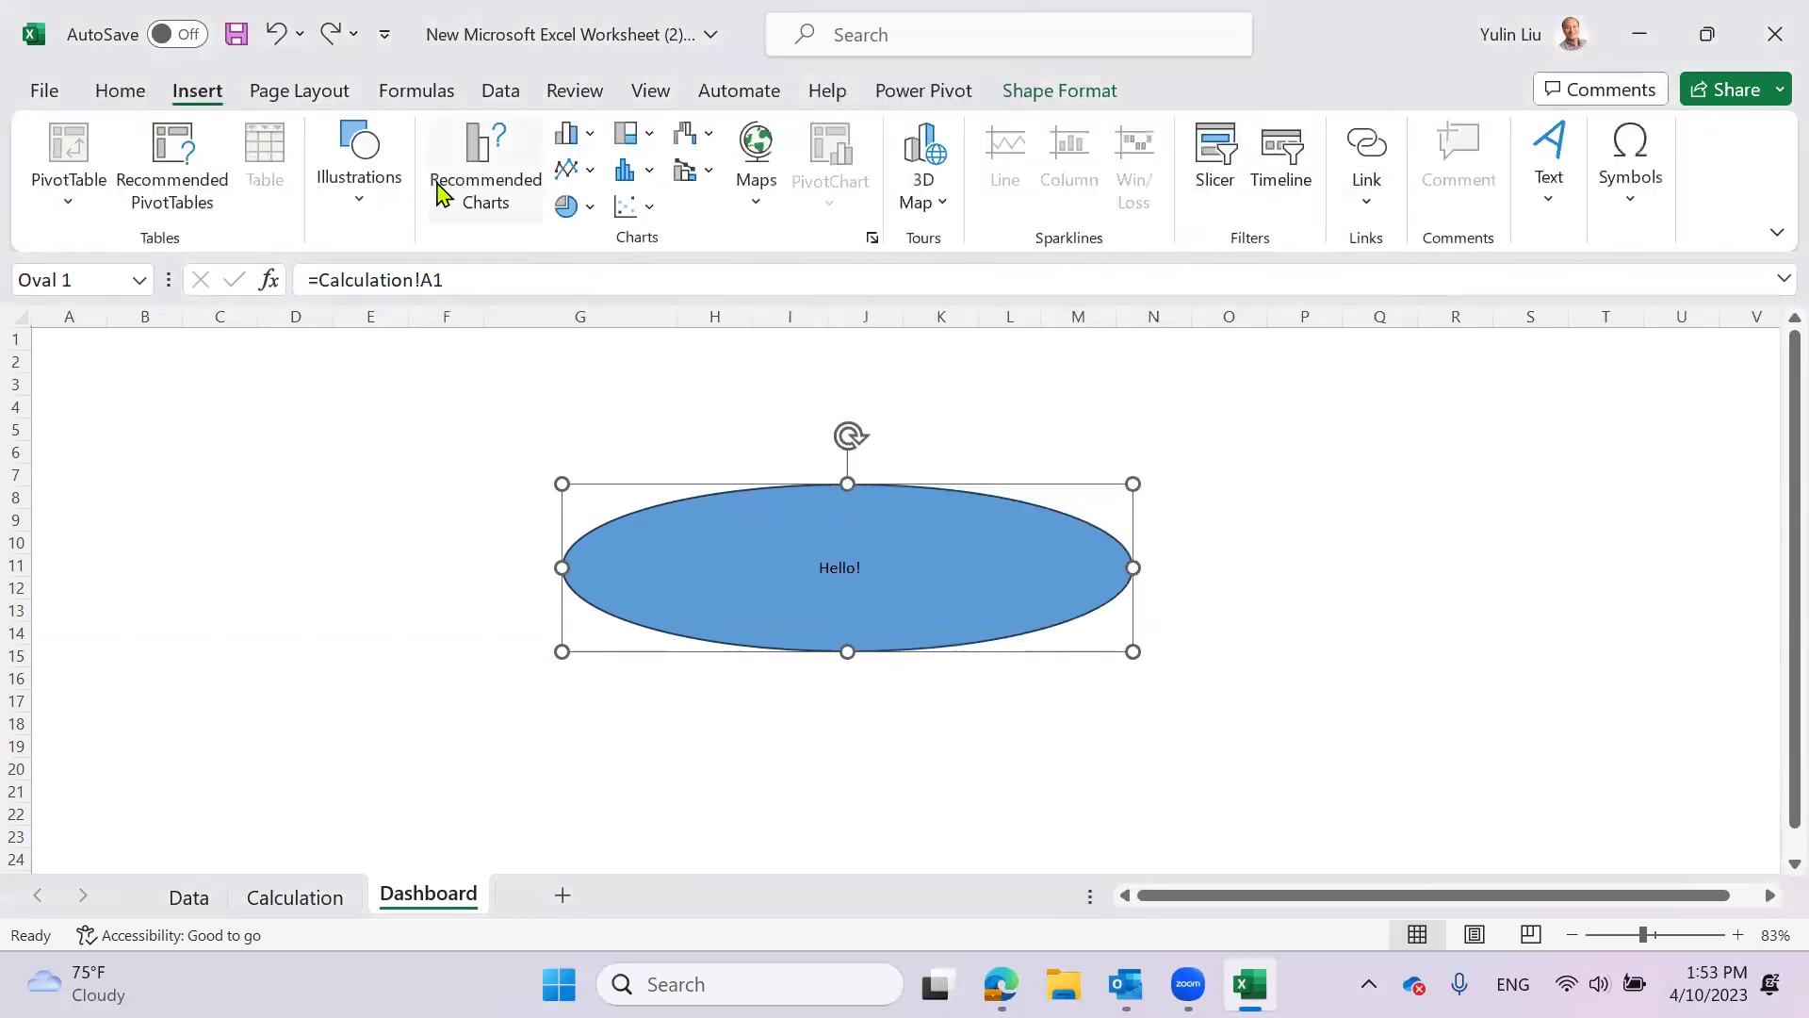
- Insert a text box on the Dashboard sheet and place it above and to the right of the oval
left_click(118, 94)
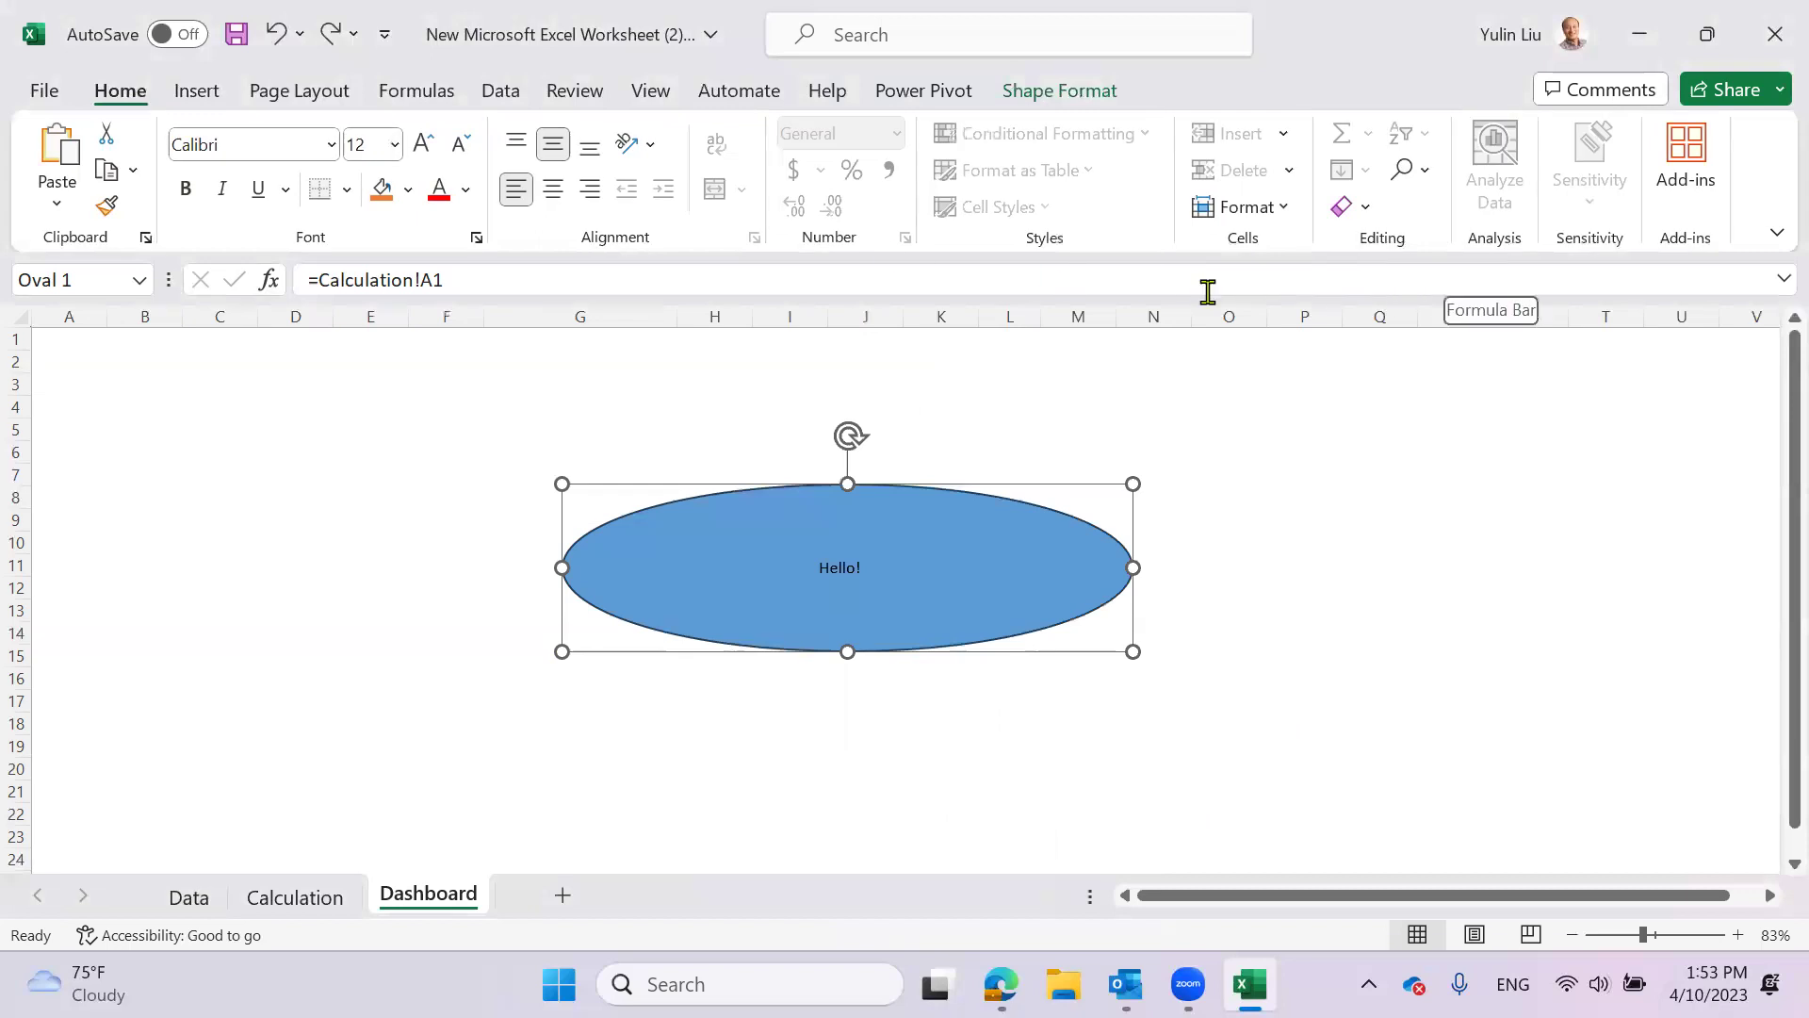
left_click(199, 94)
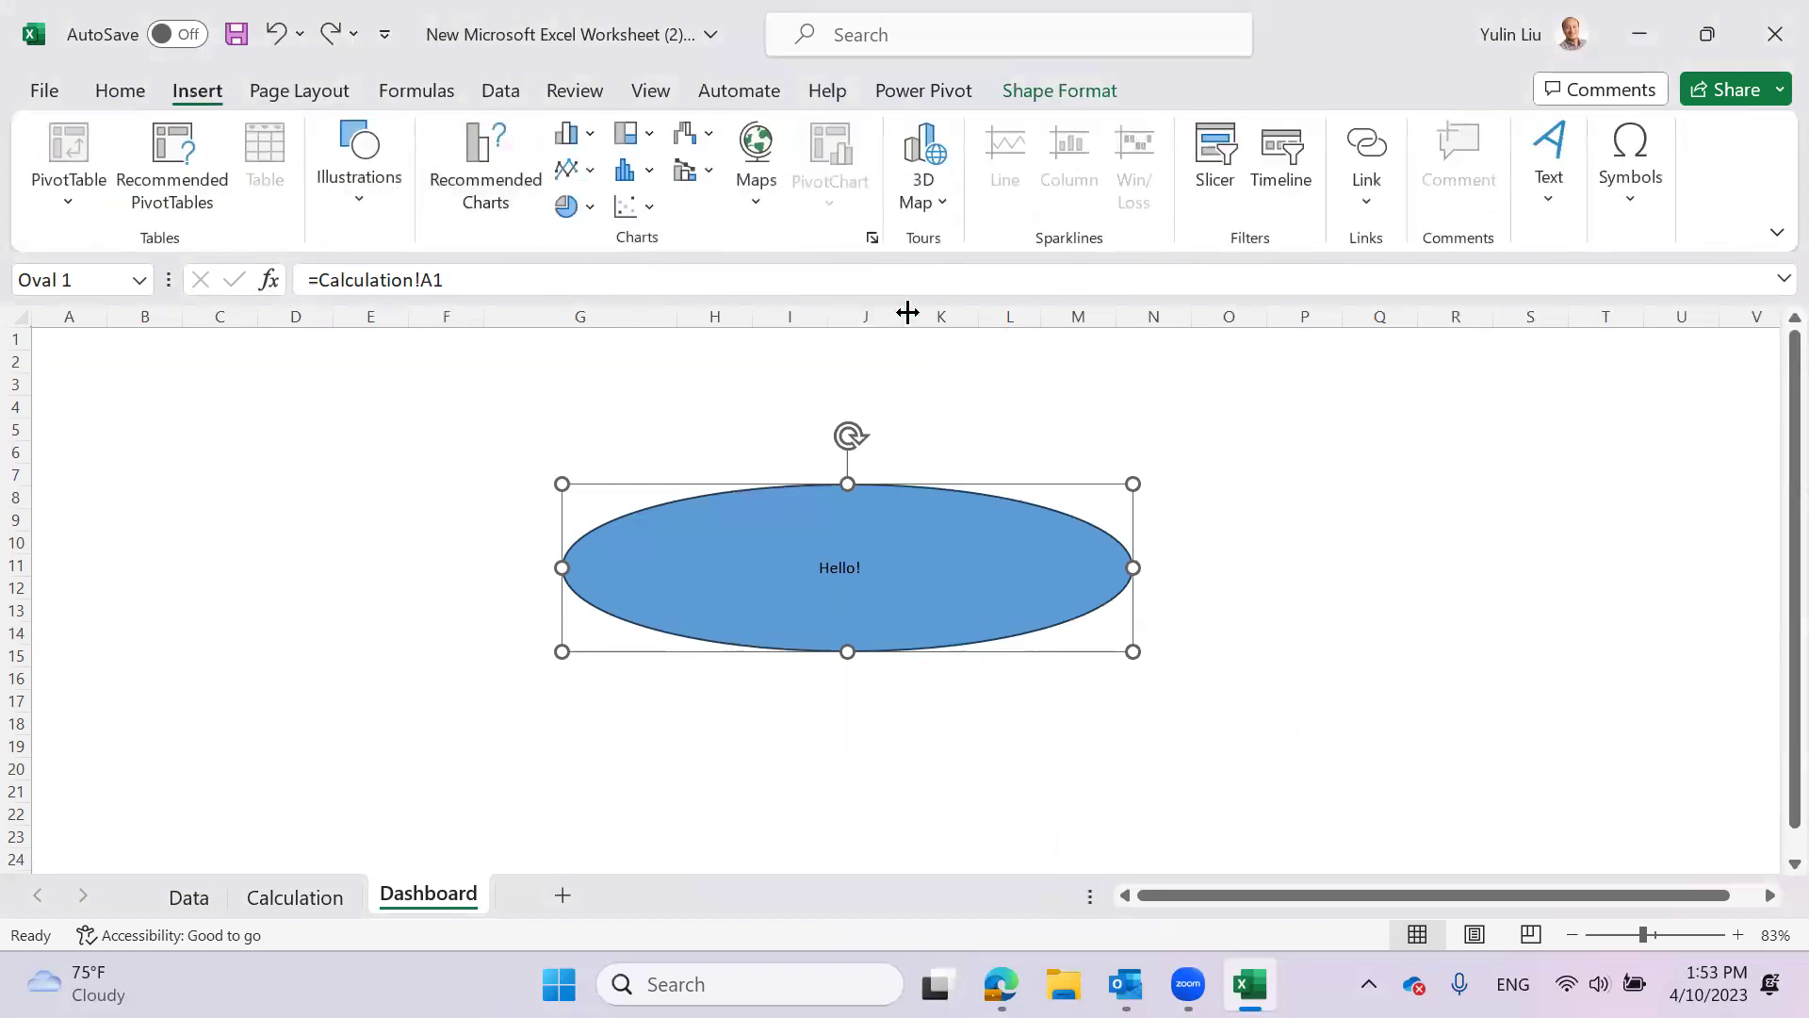
left_click(1556, 208)
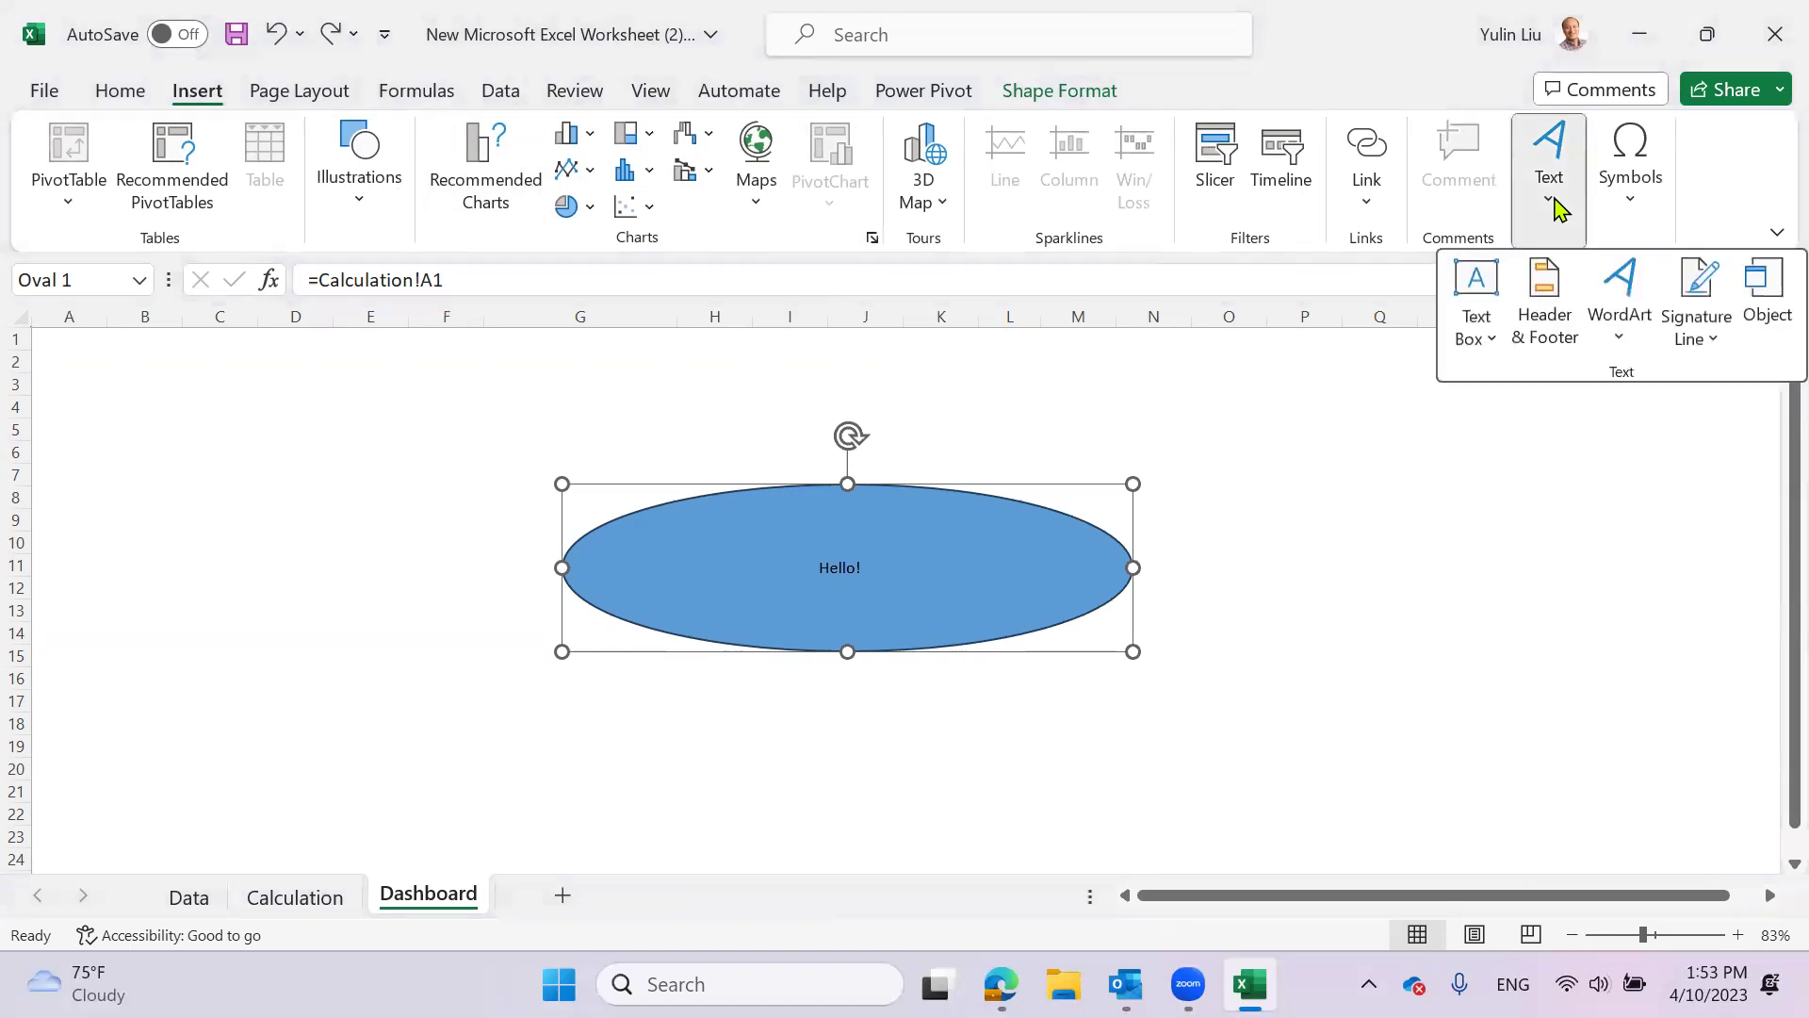
left_click(1481, 273)
left_click_drag(1037, 393, 1463, 543)
left_click_drag(1150, 392, 1240, 378)
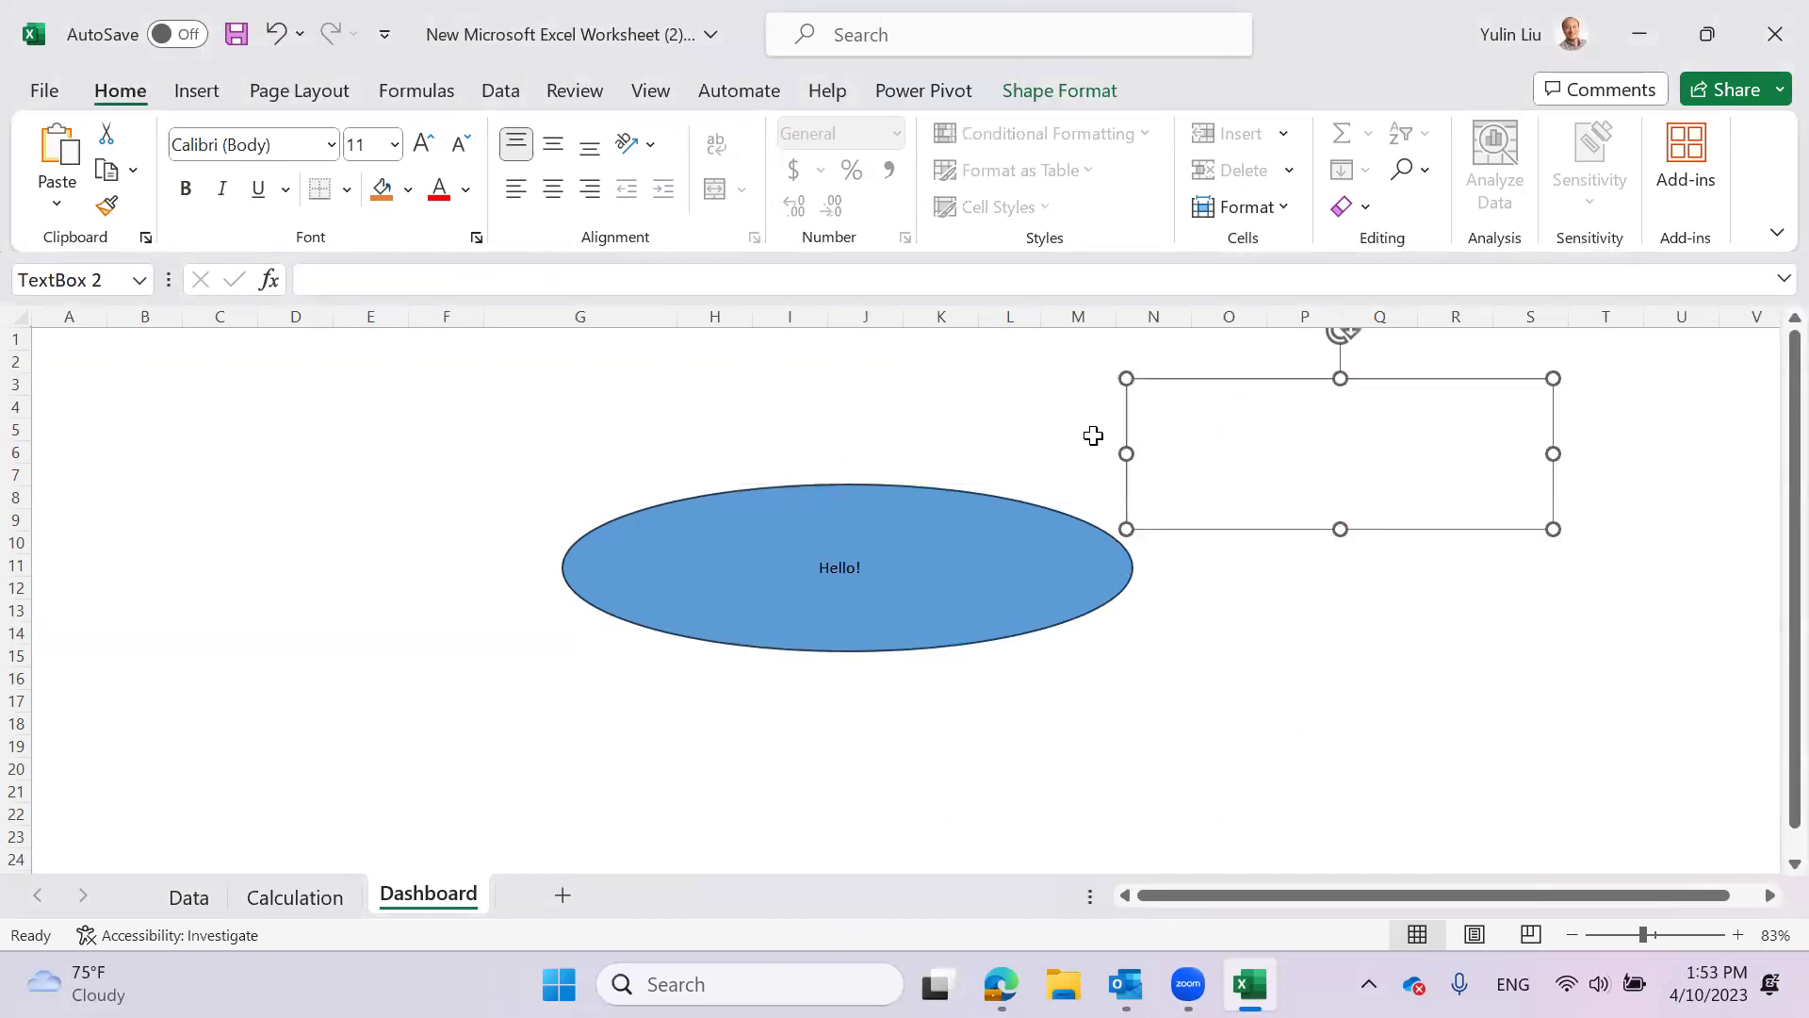
- Link the text box's text to cell A1 of the Calculation sheet and shrink the box around the text
left_click(393, 275)
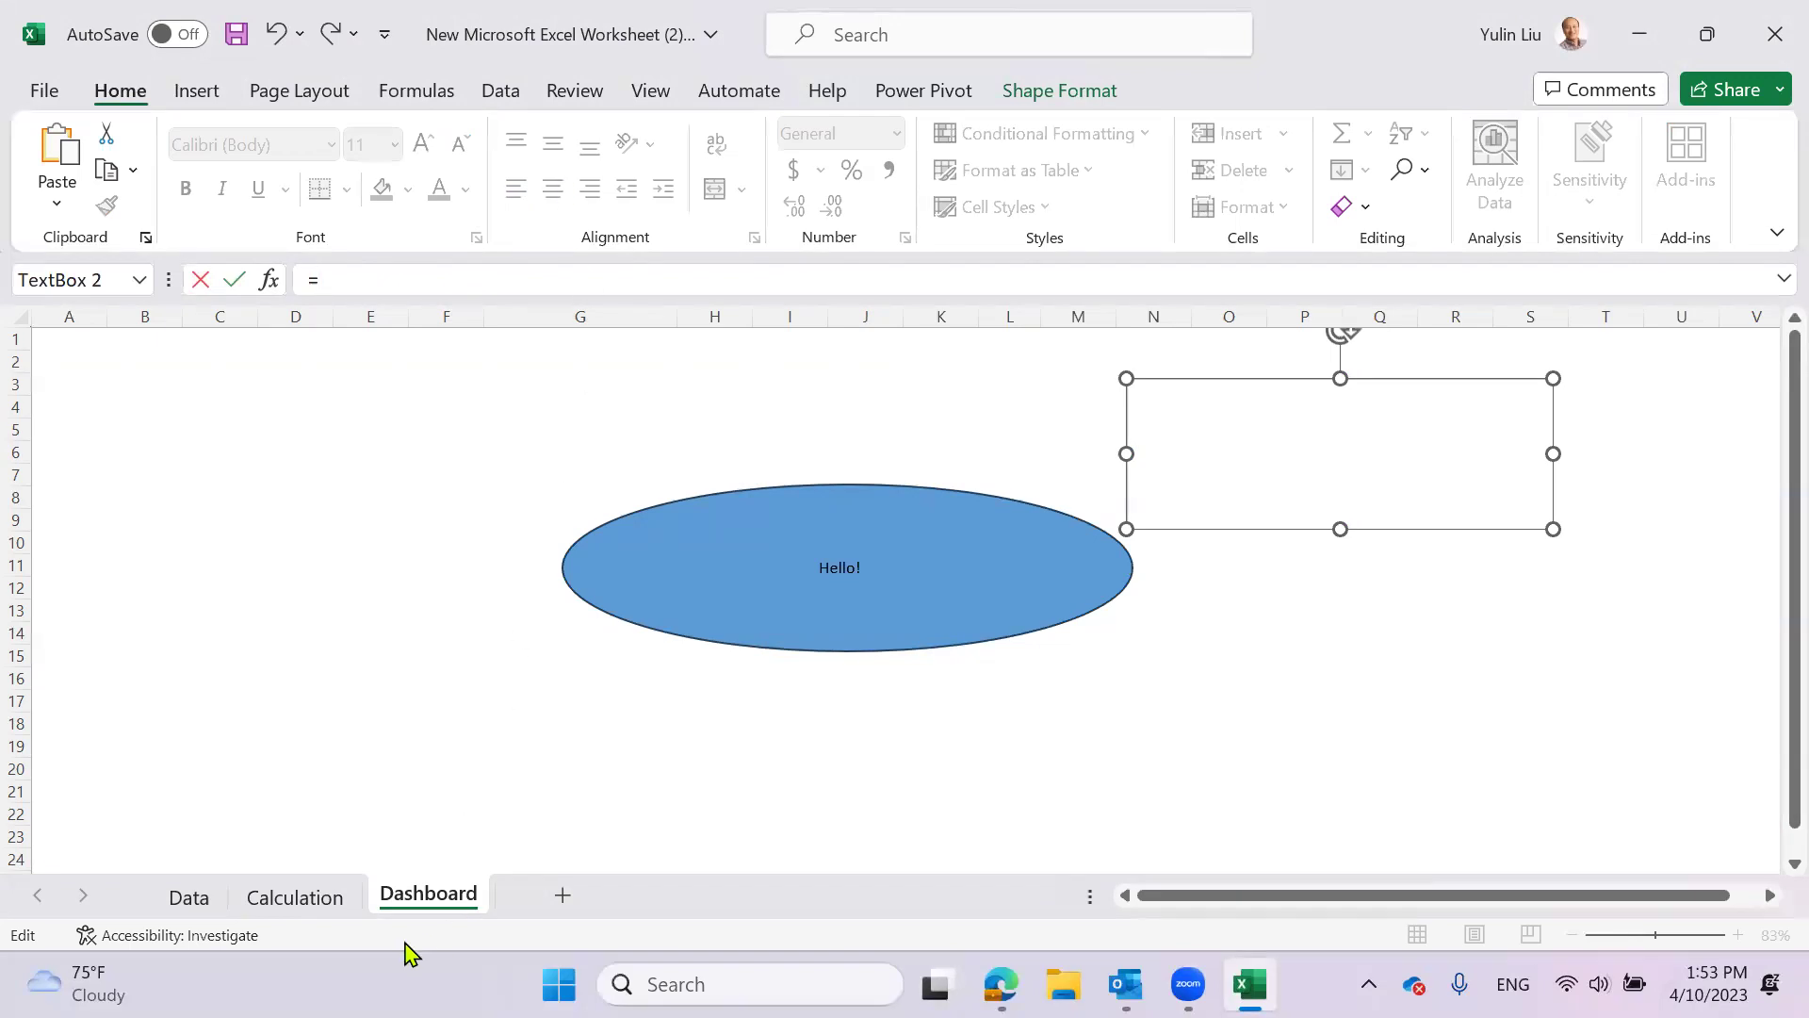
left_click(299, 905)
left_click(71, 356)
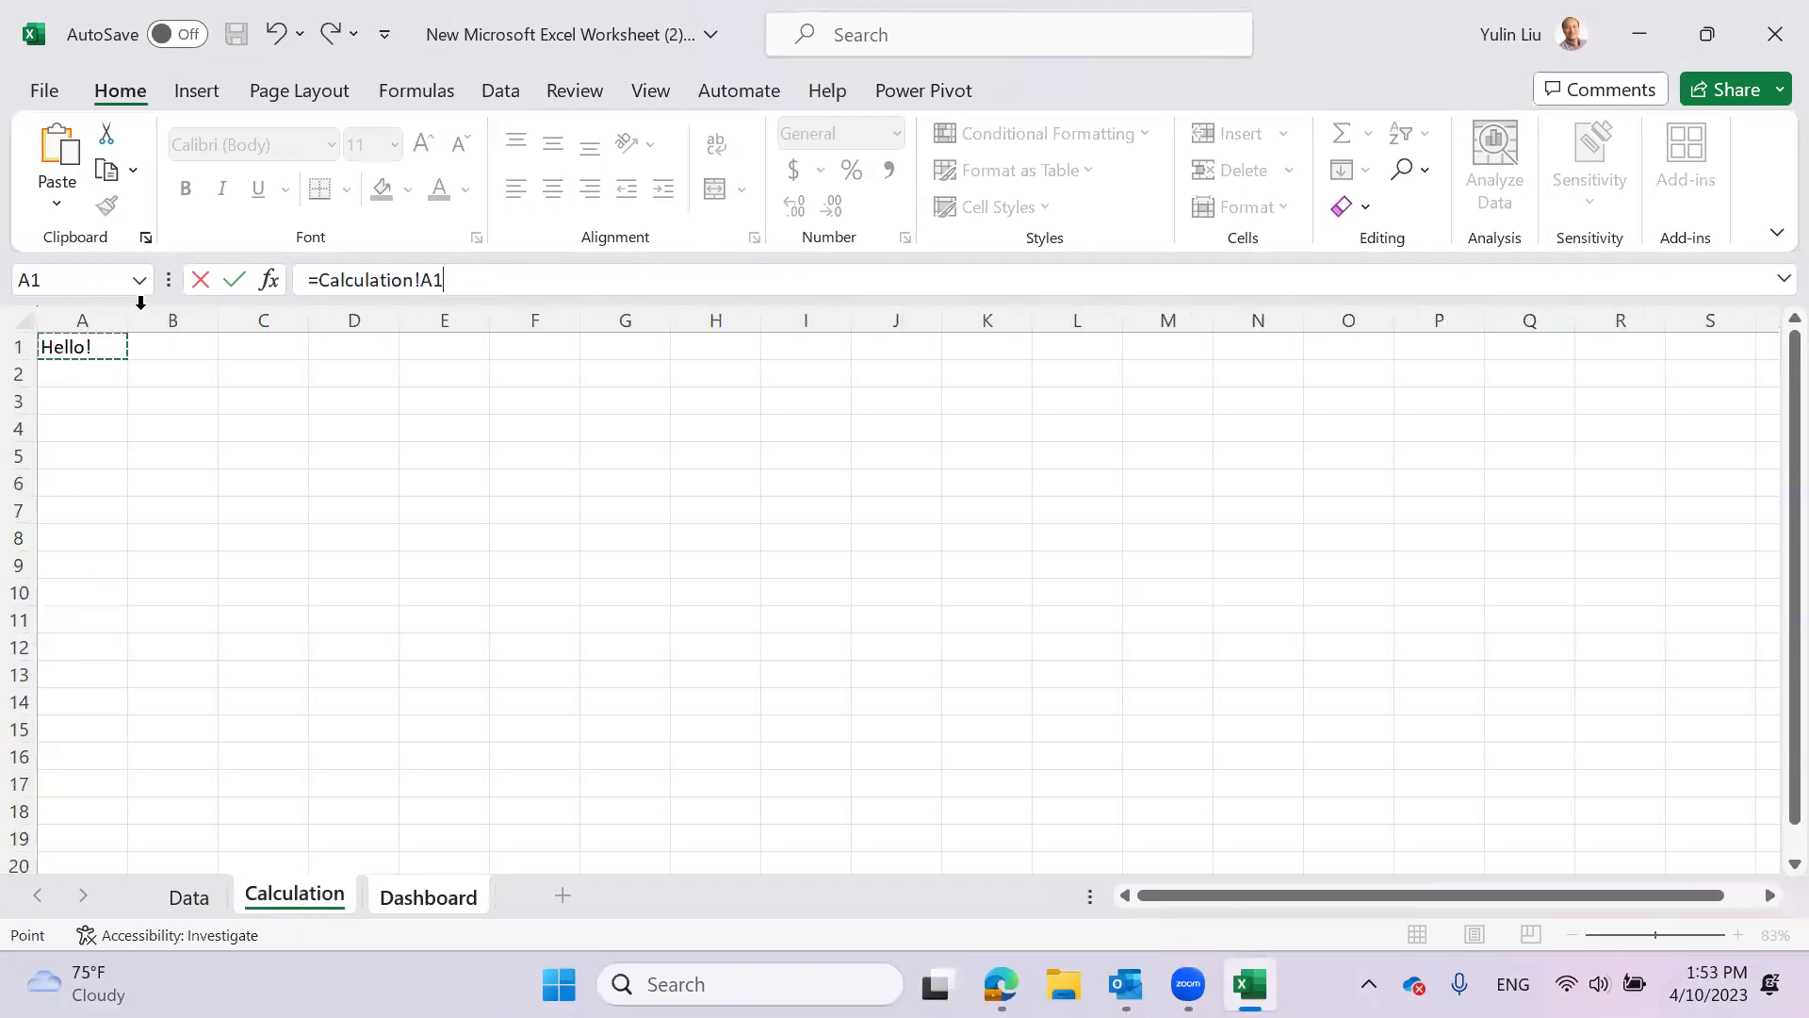
key("Return")
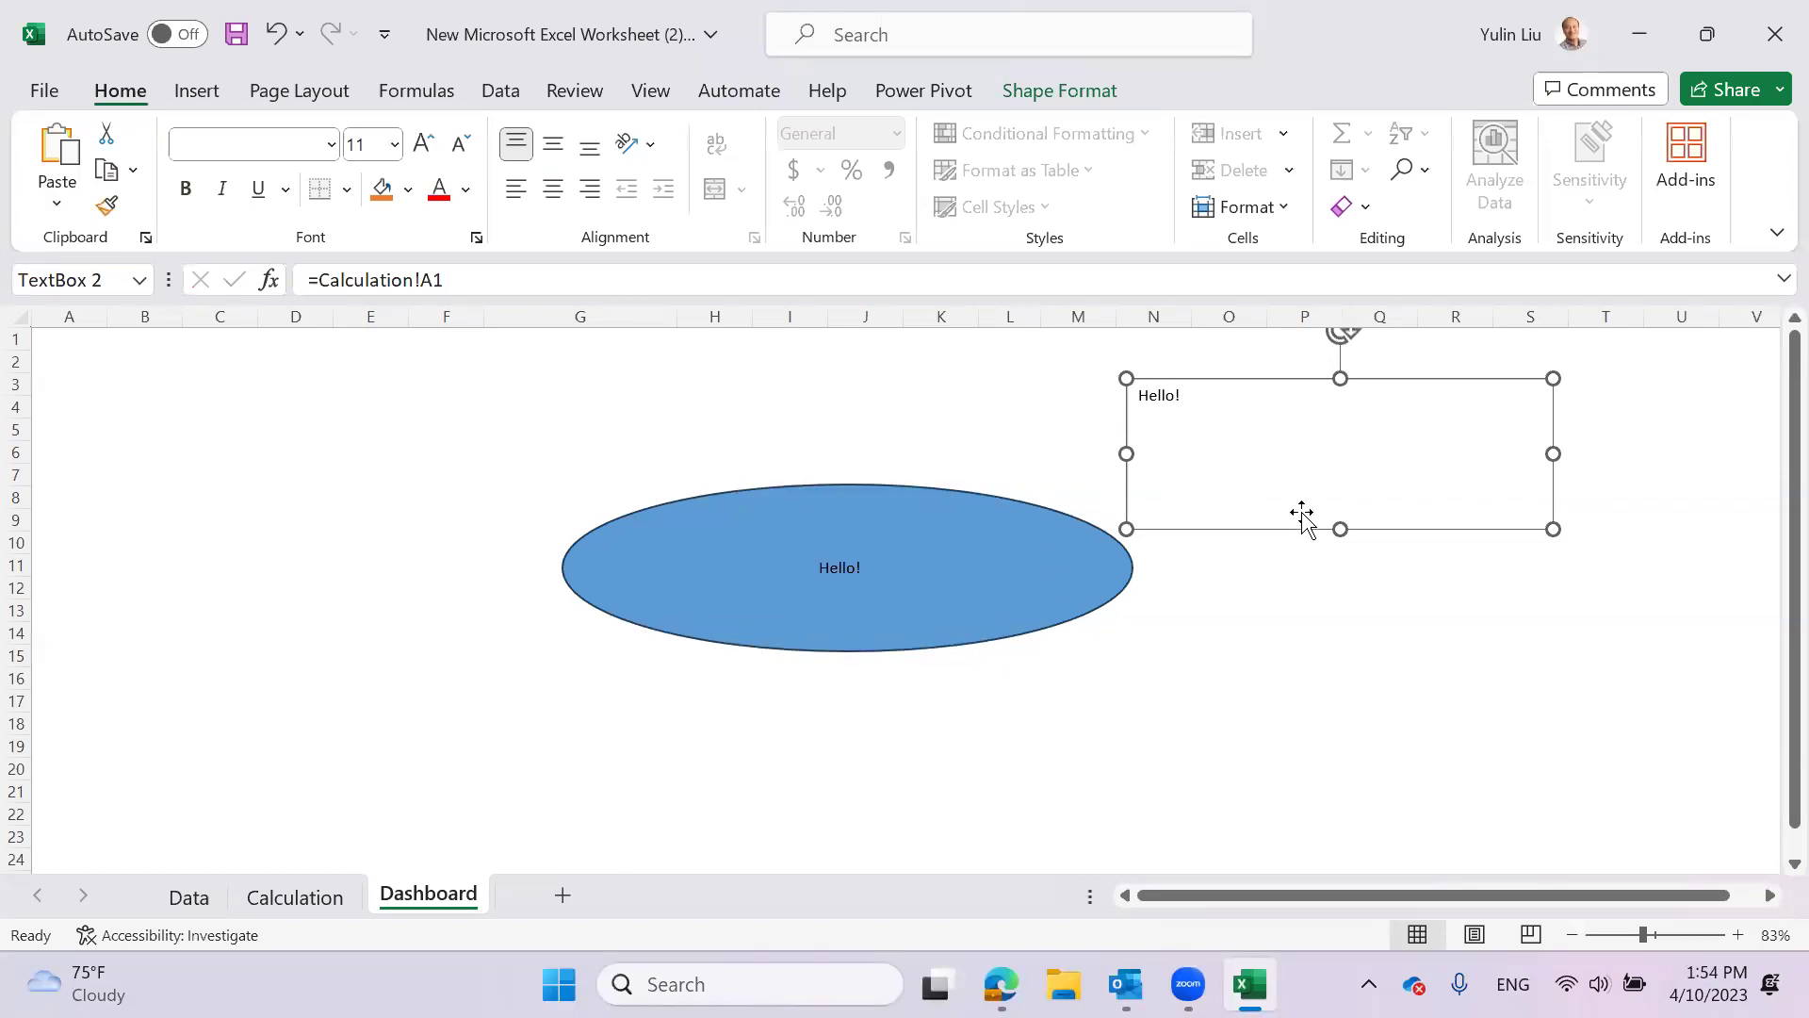
left_click_drag(1552, 529, 1280, 455)
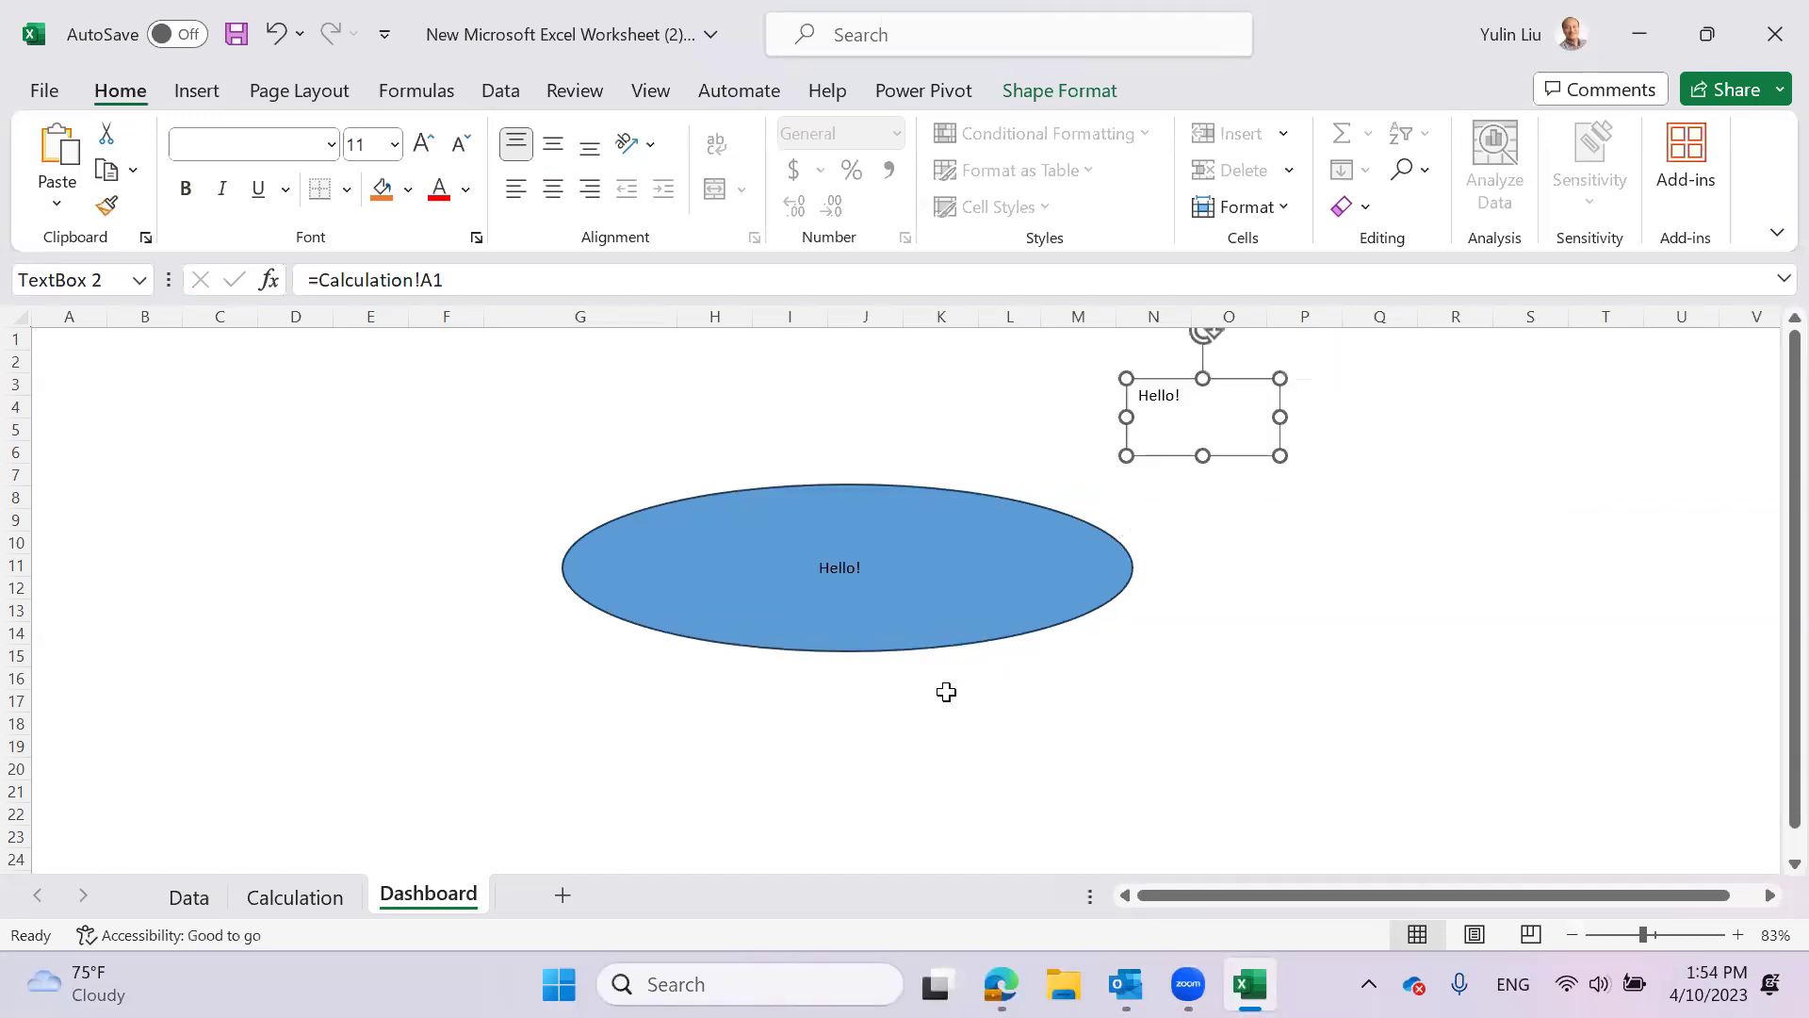
- Extend the text in cell A1 of the Calculation sheet to "Hello! Good morning." and return to the Dashboard sheet
left_click(323, 896)
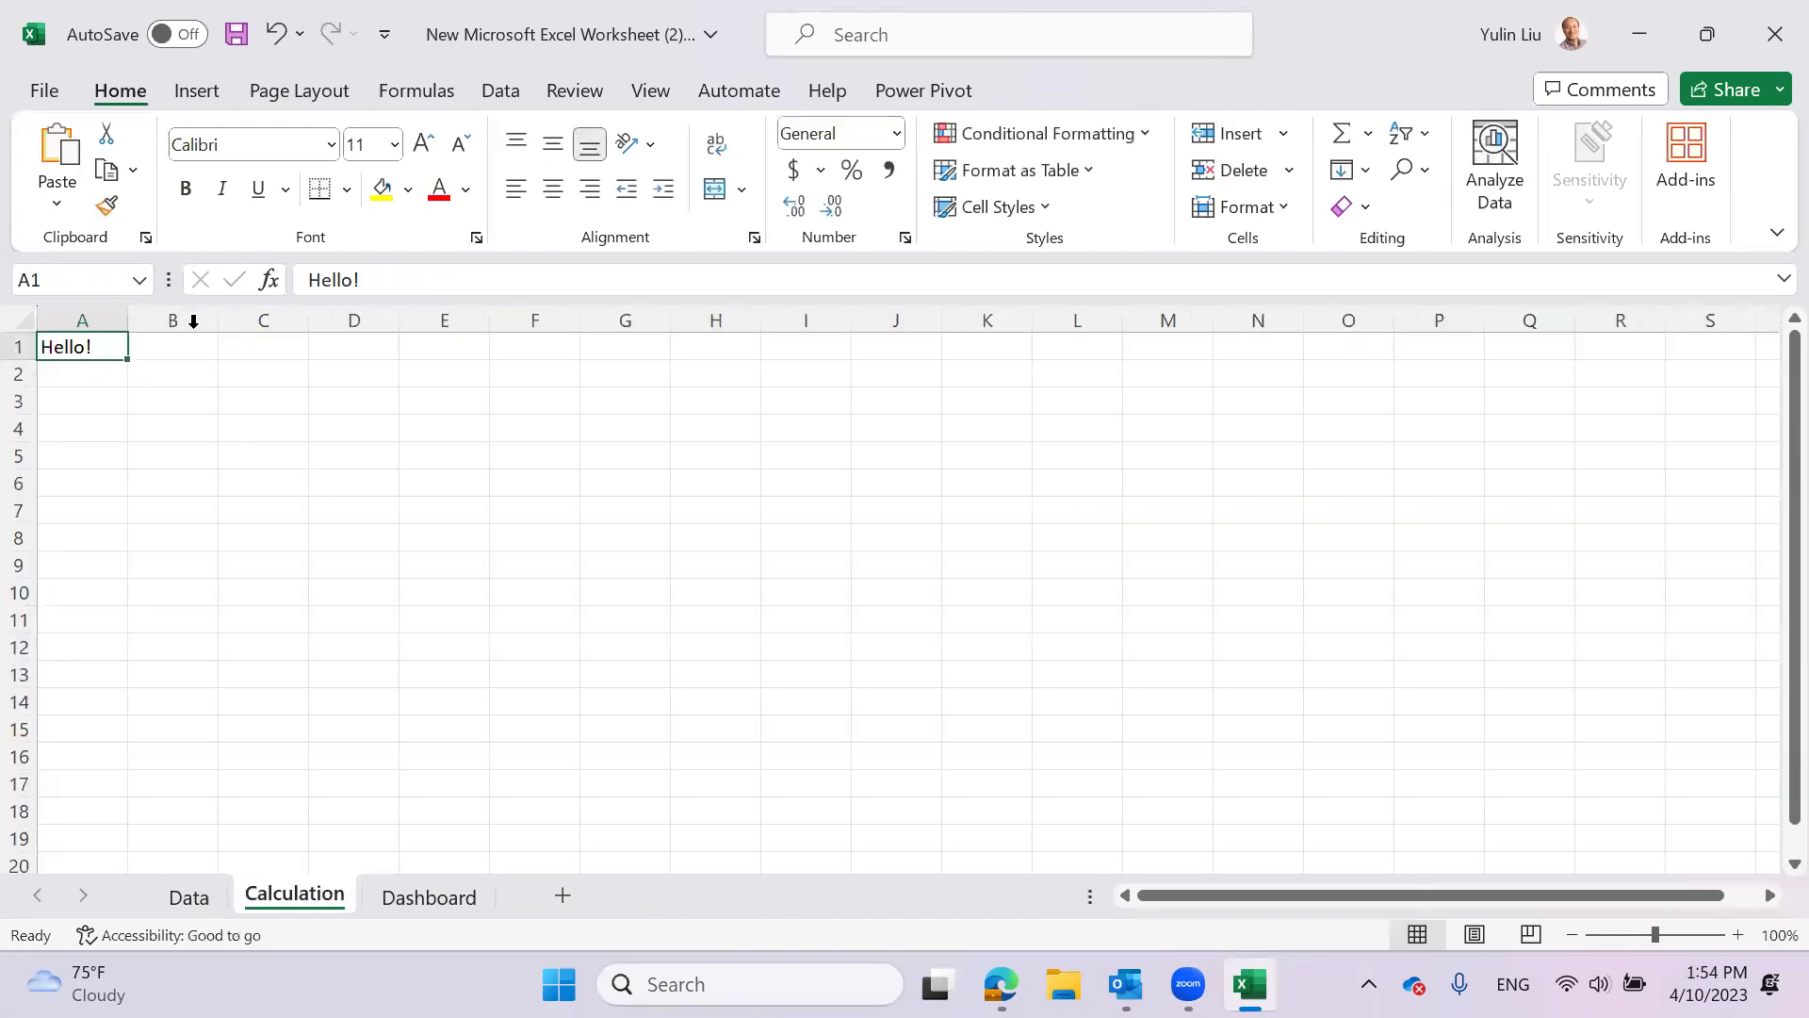
left_click(424, 278)
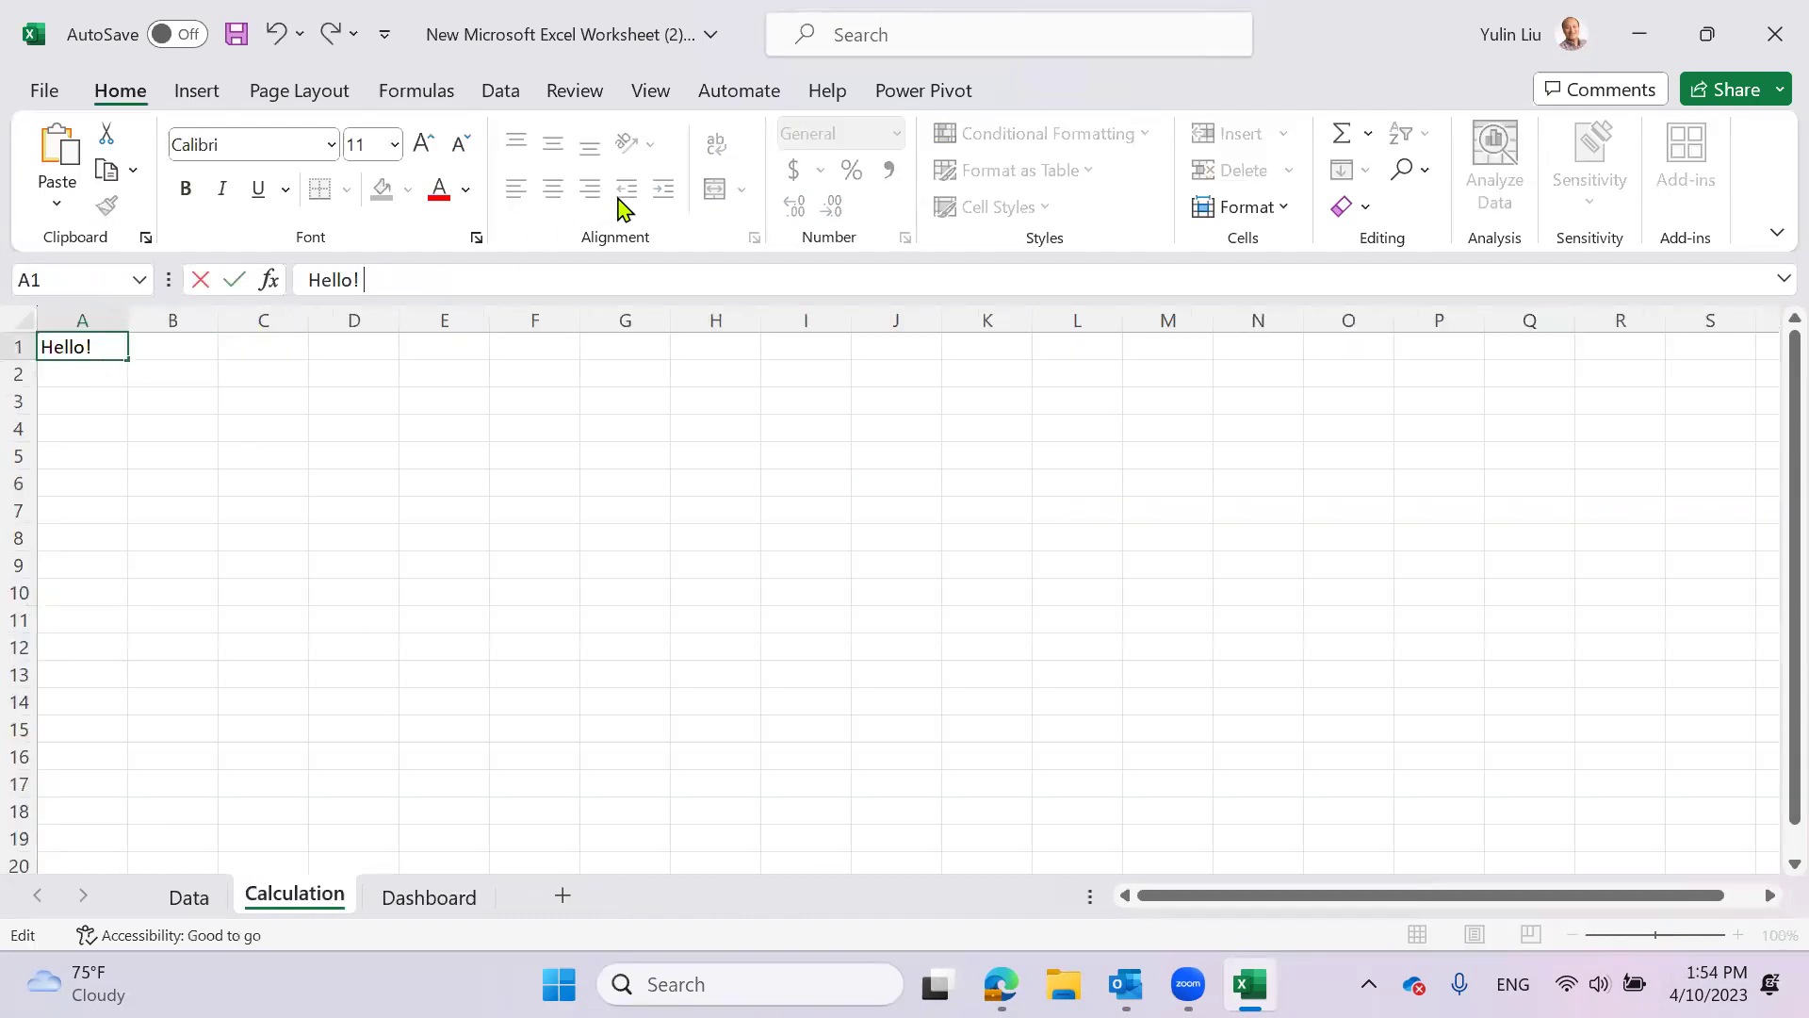
type("Good morning")
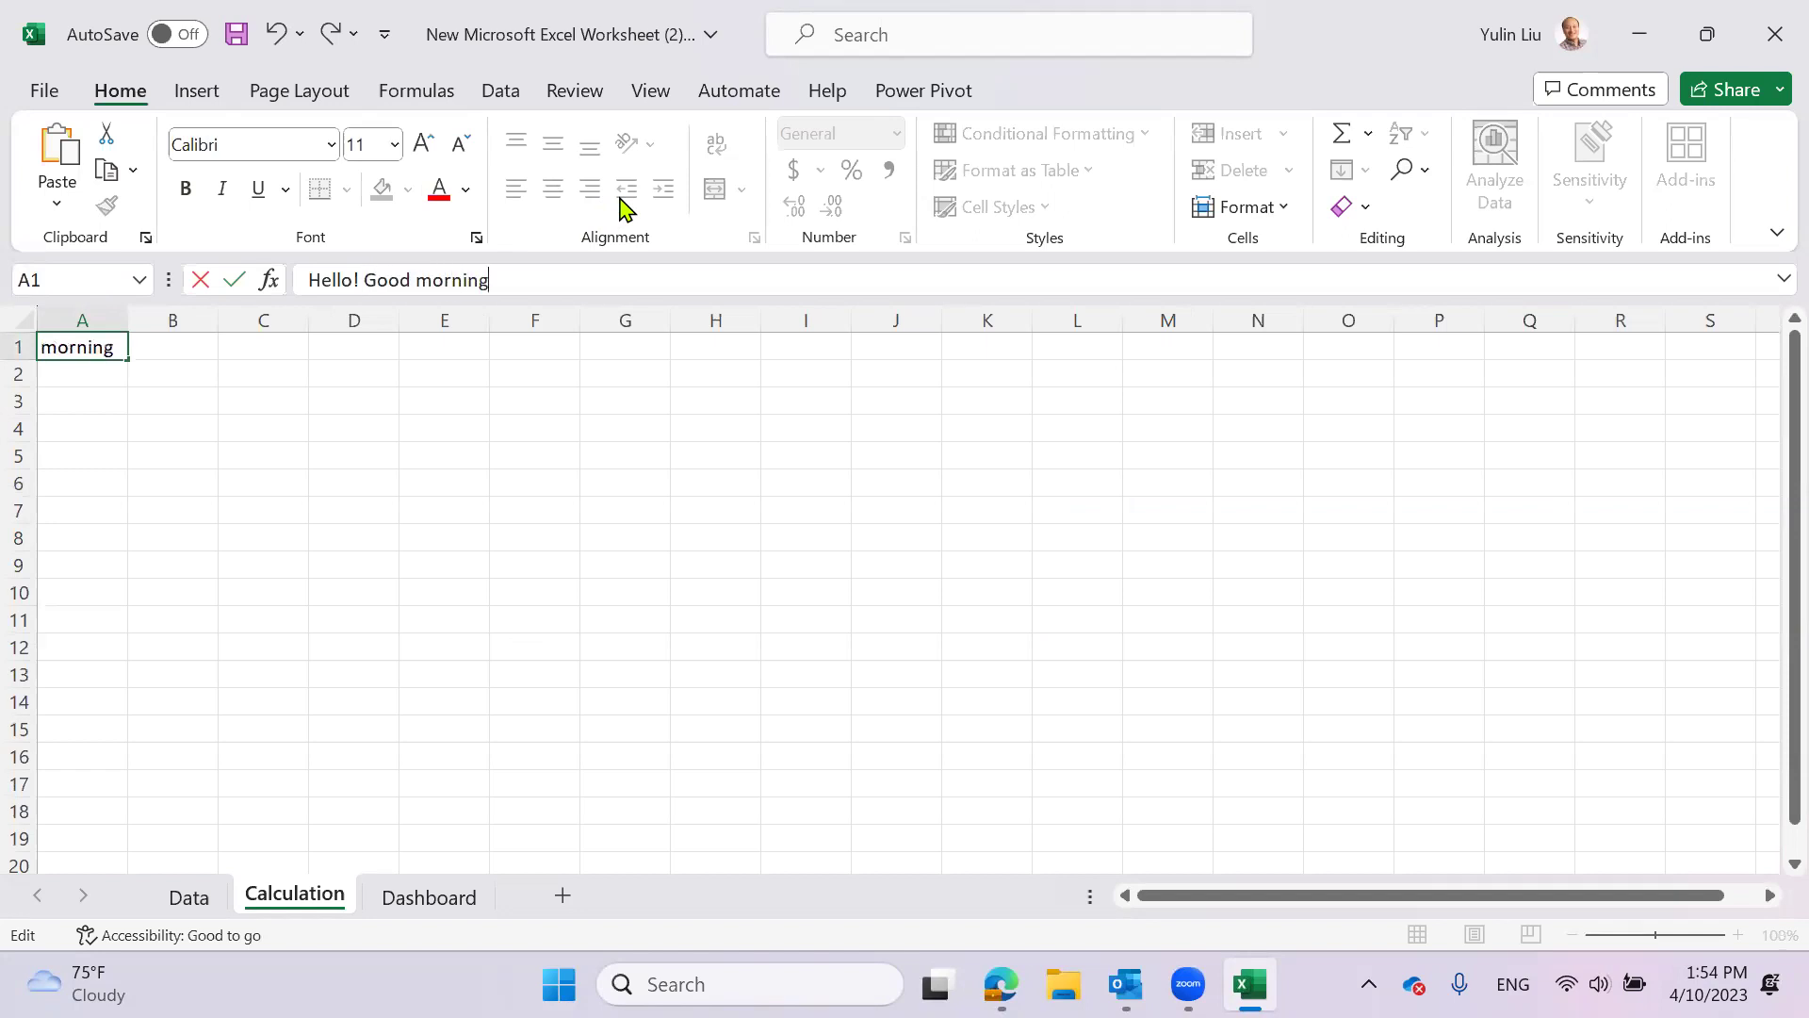
type(".")
key("Return")
left_click(472, 897)
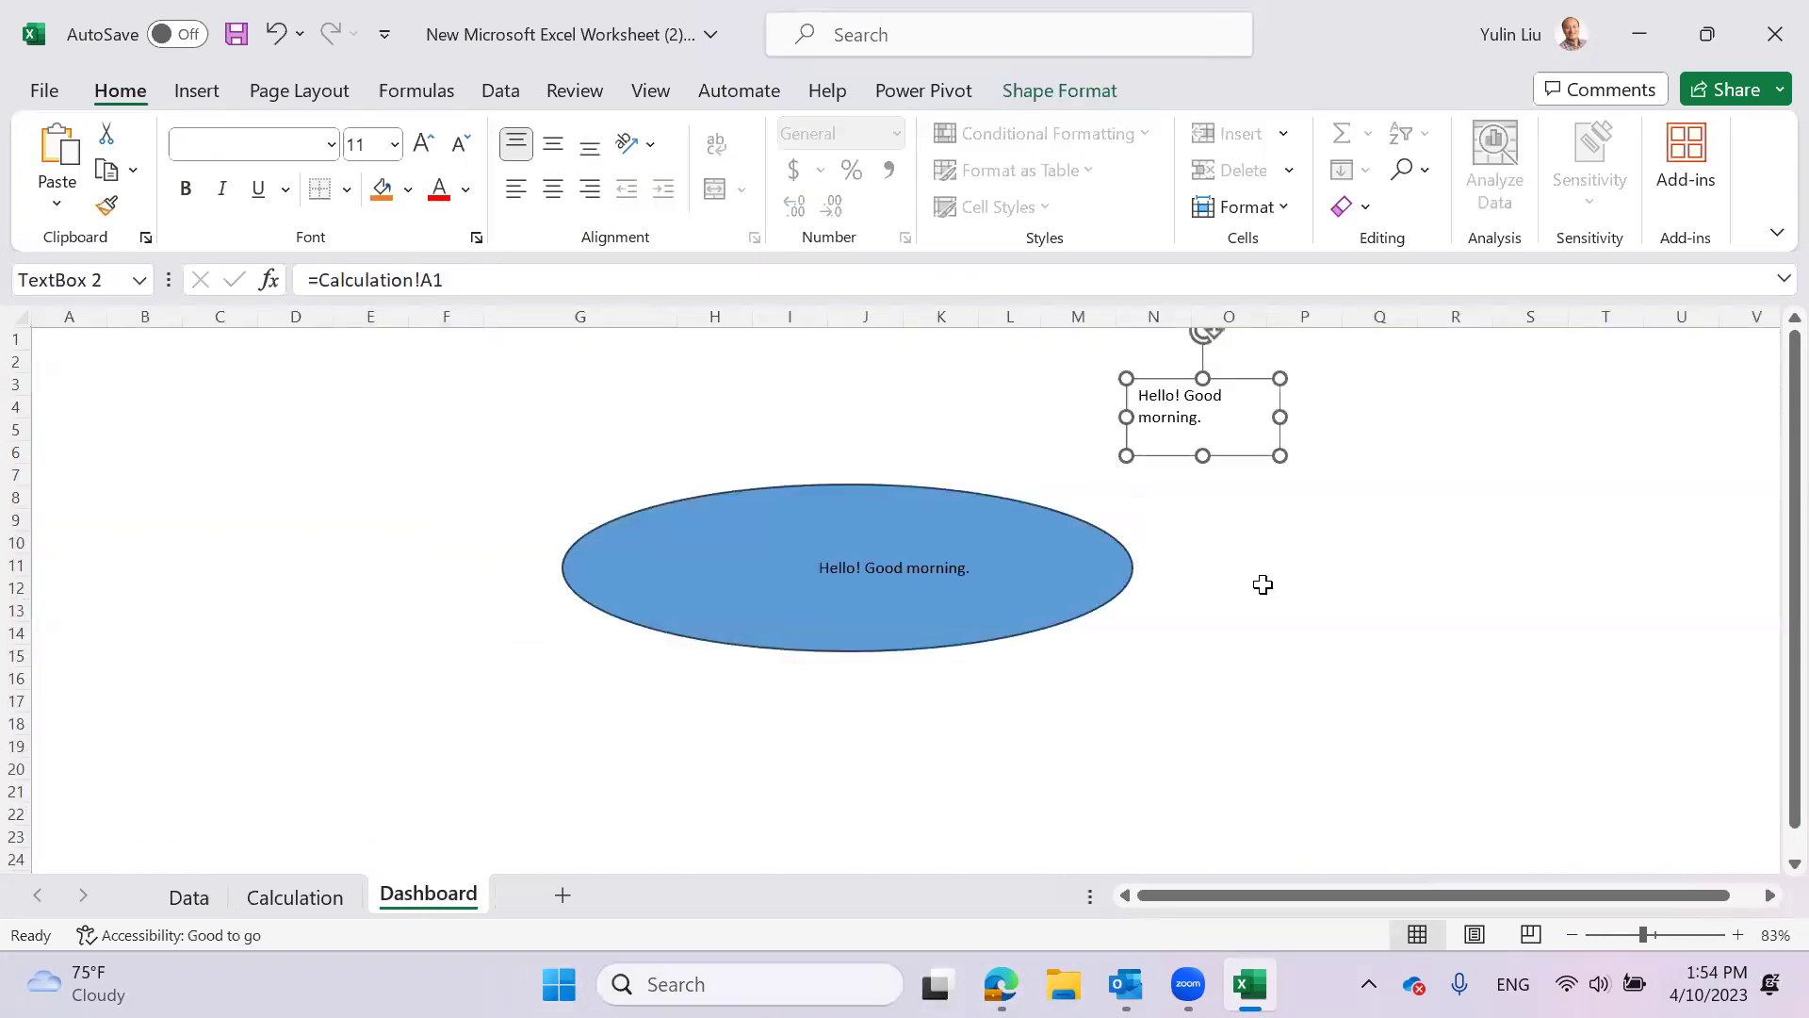
- Widen the text box until its text fits on one line, and try the Agency FB font on it
left_click_drag(1280, 416, 1362, 416)
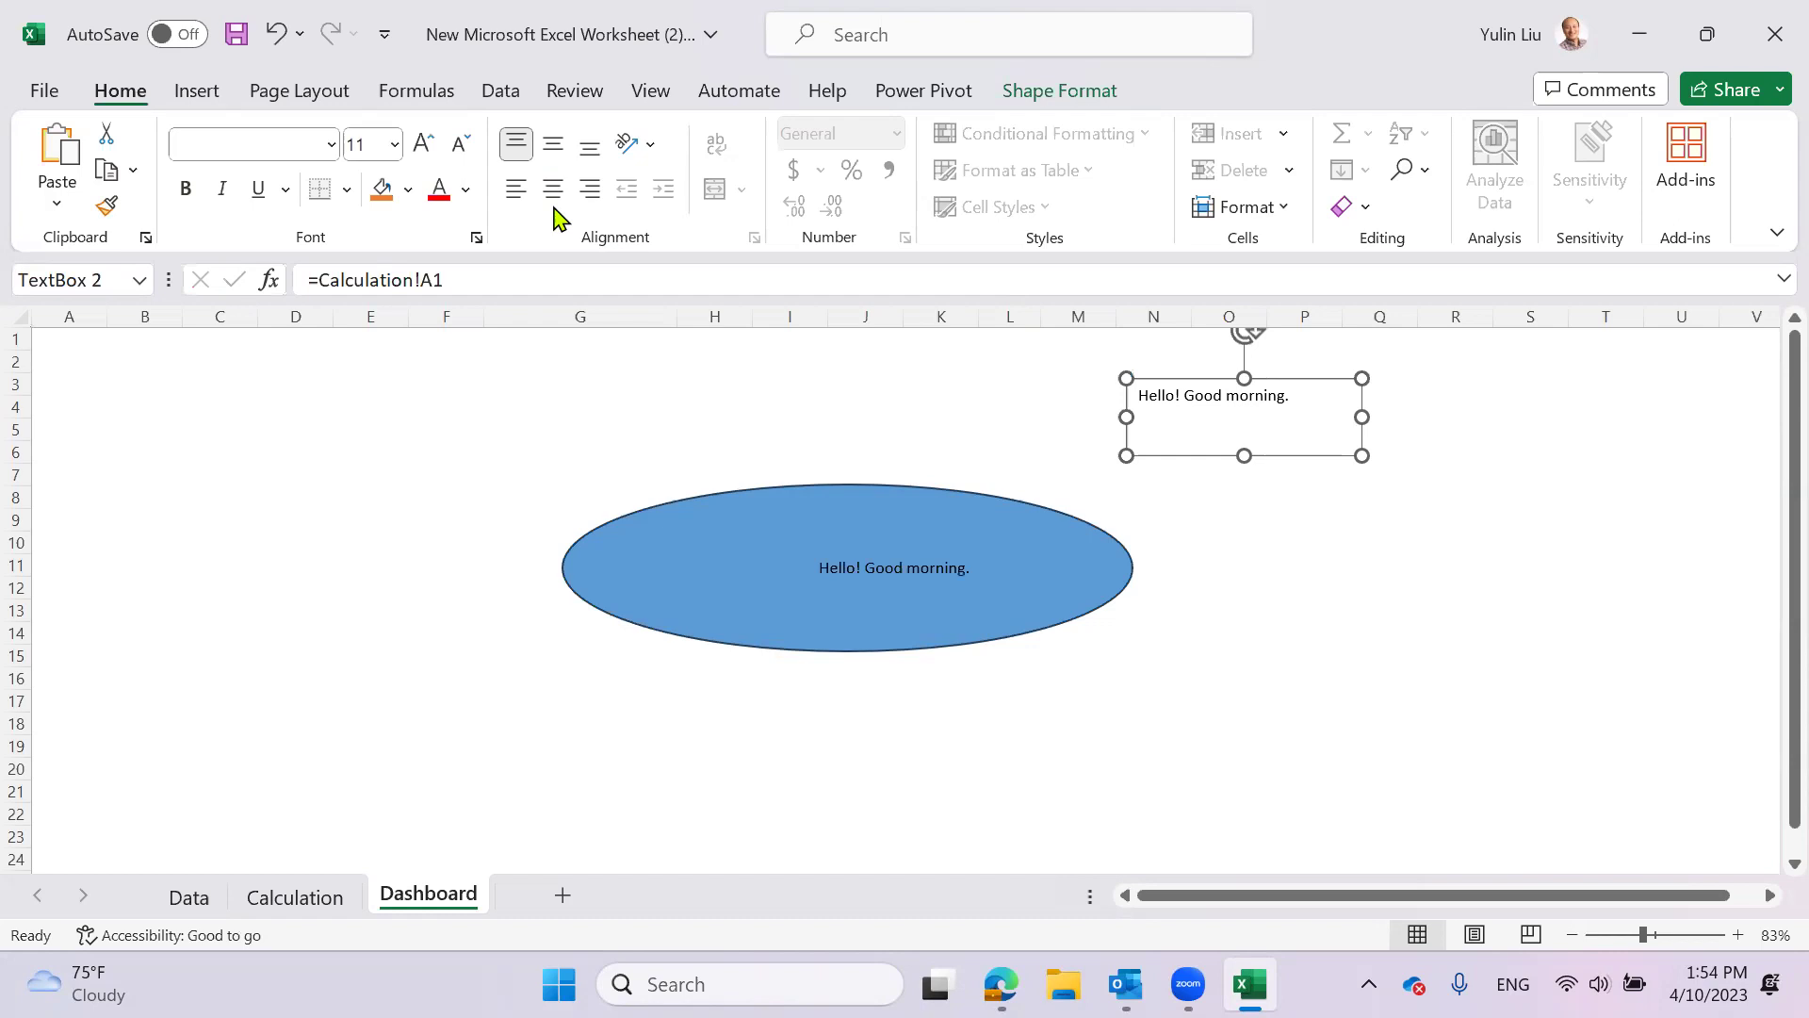
left_click(395, 147)
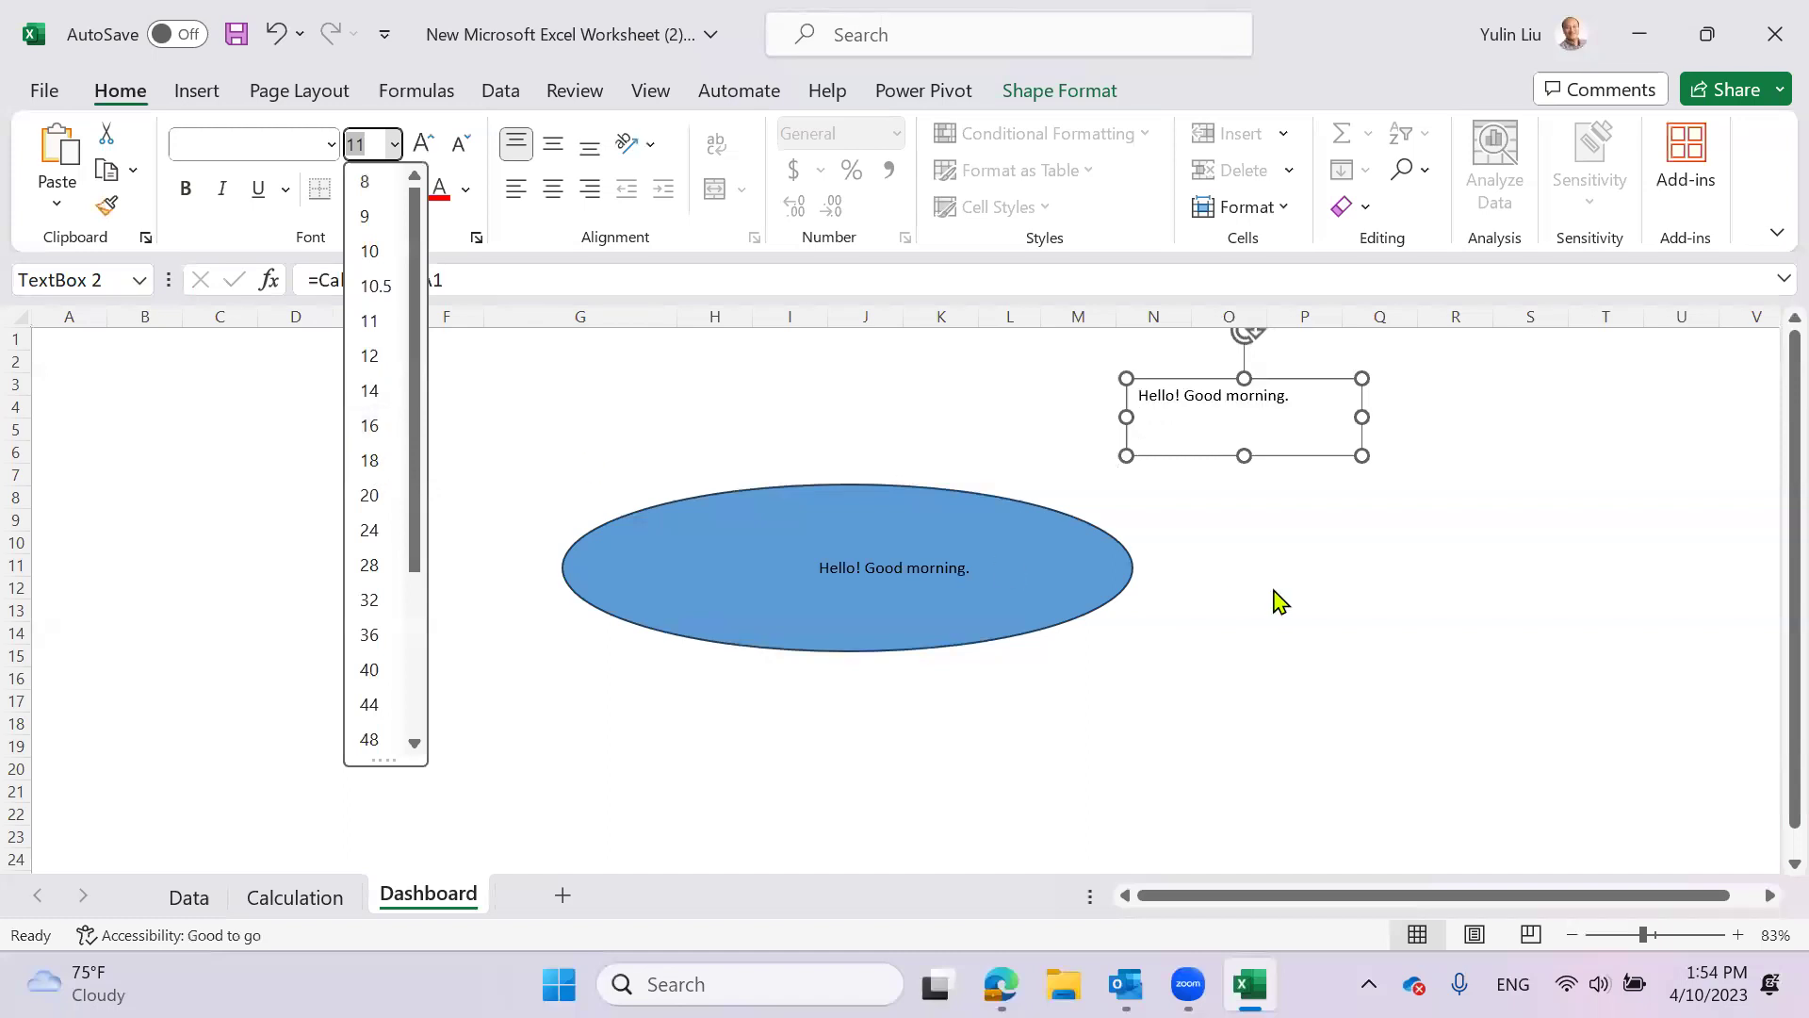
left_click(1230, 420)
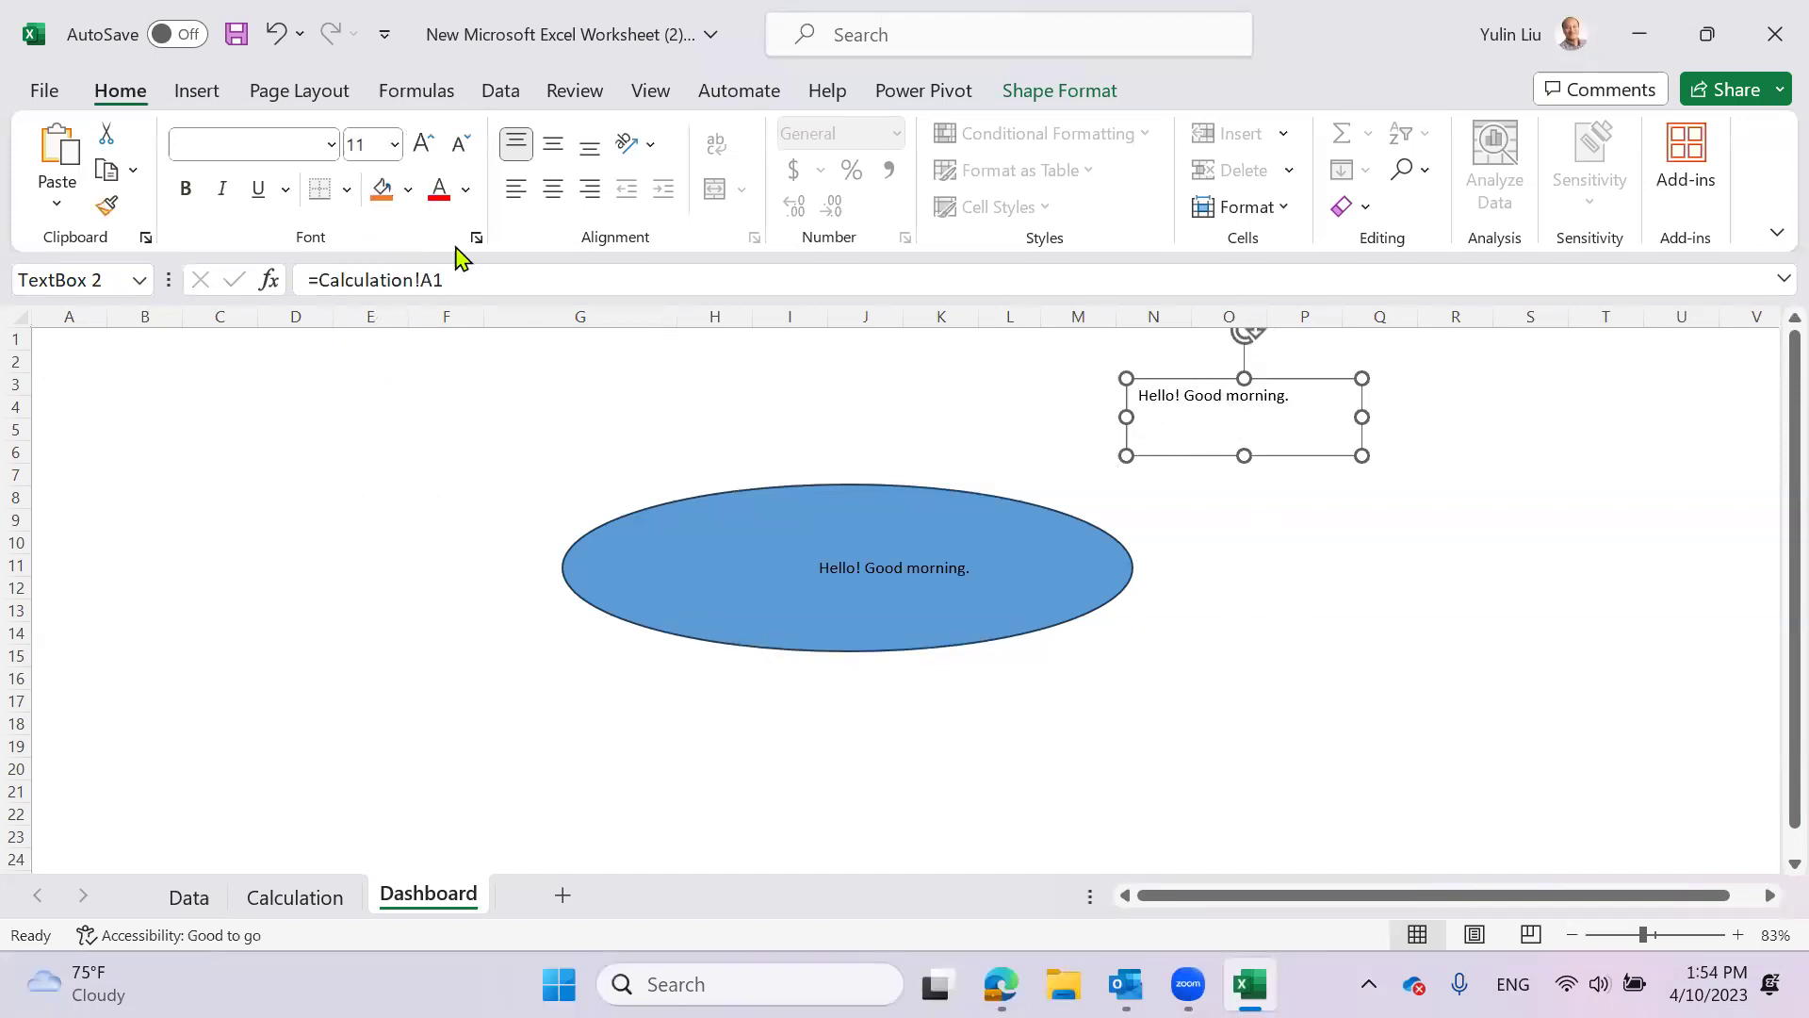
left_click(331, 144)
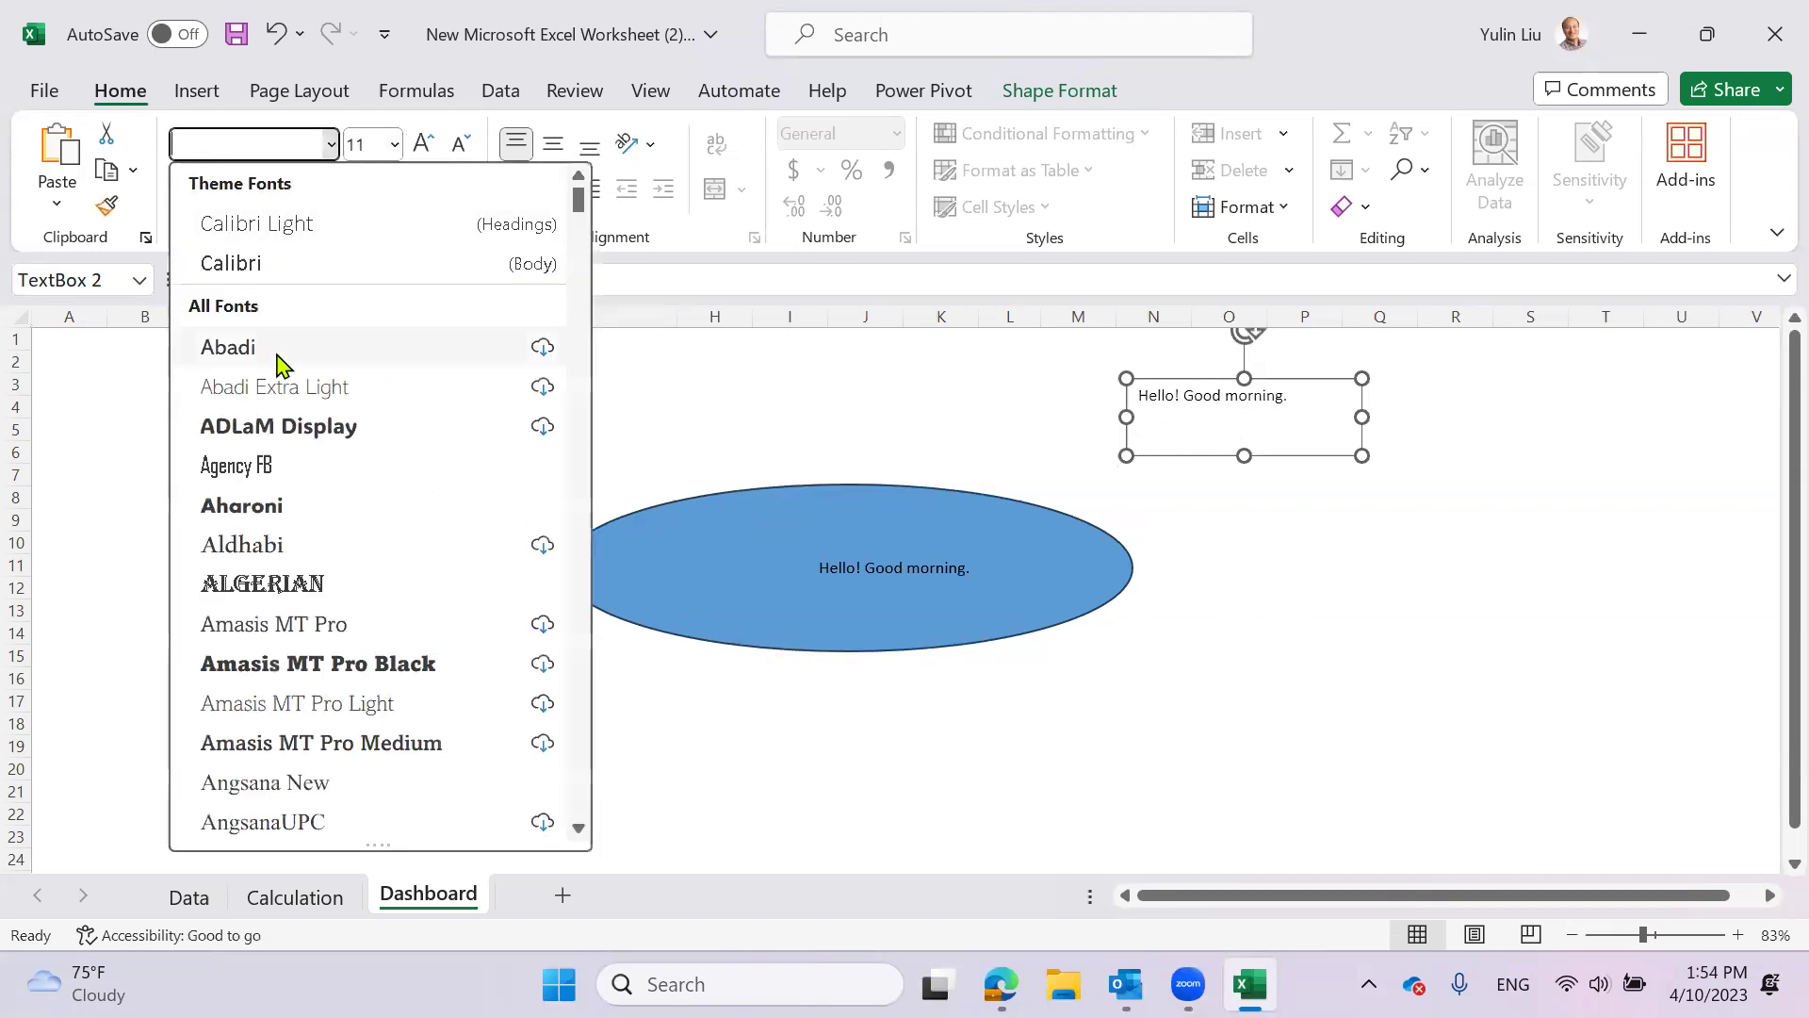
left_click(278, 466)
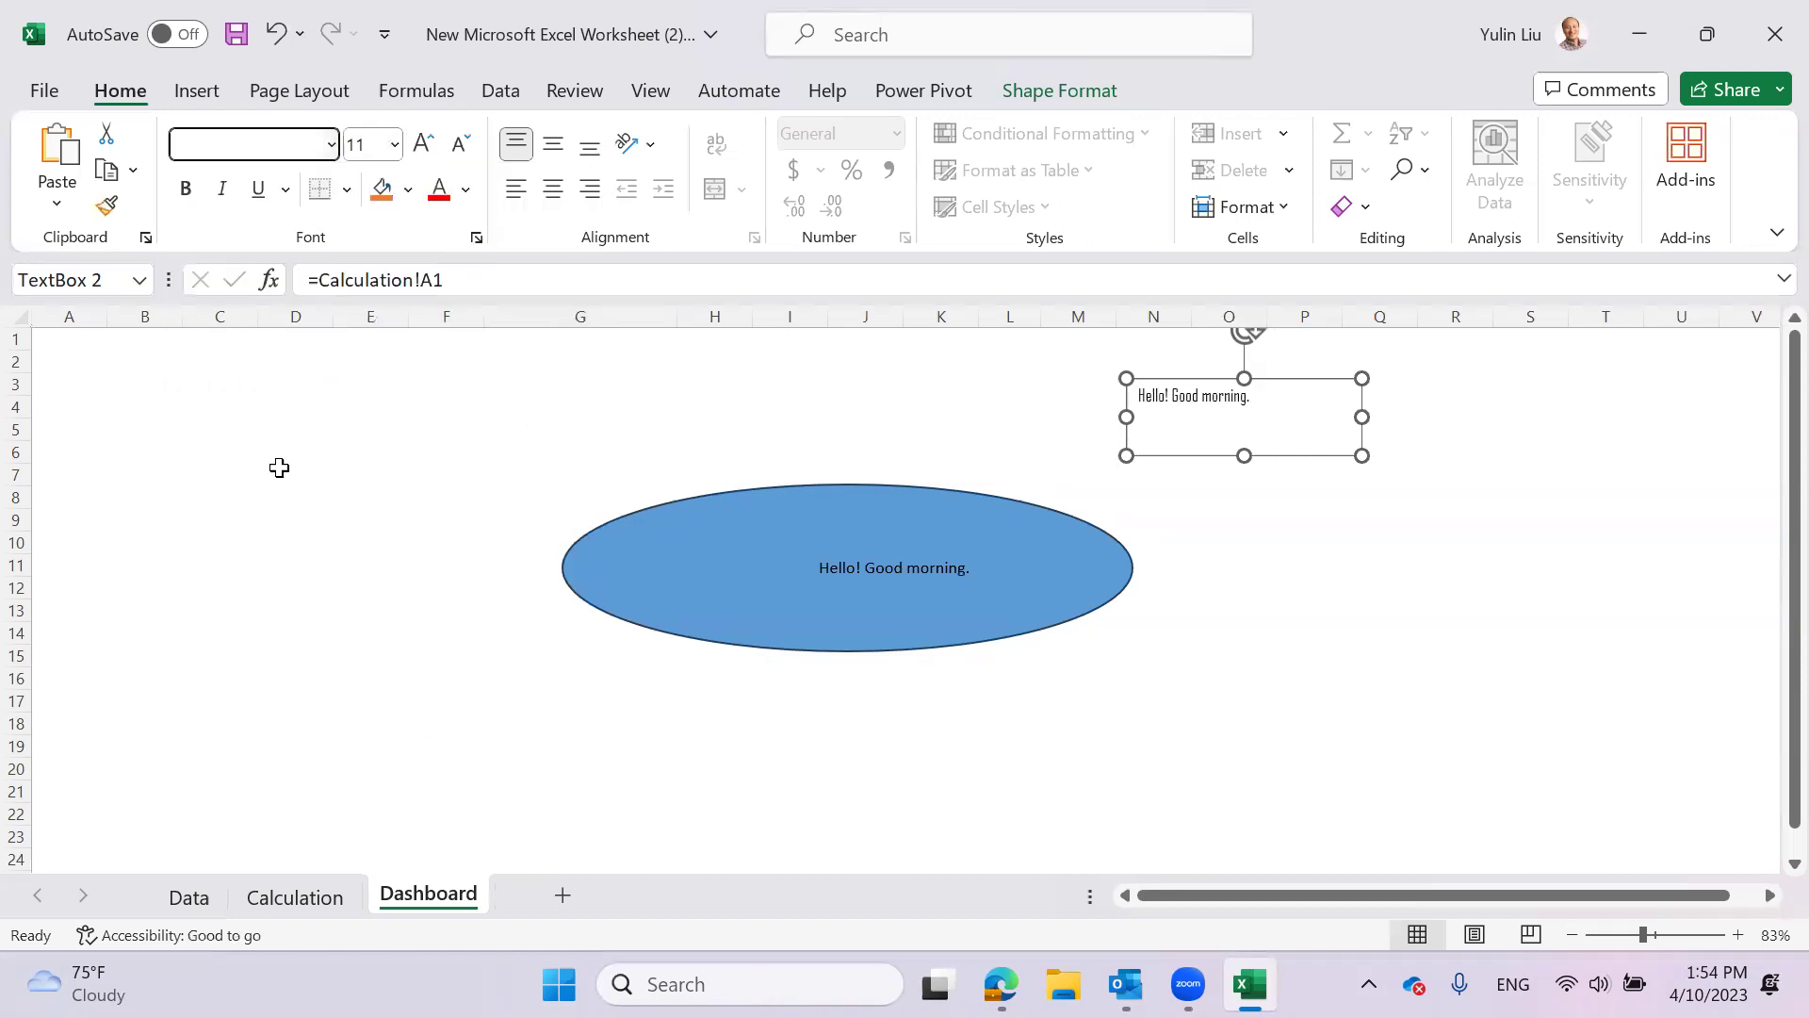
- Set the text box's text to Calibri size 20 and centre it horizontally
left_click(394, 144)
left_click(375, 502)
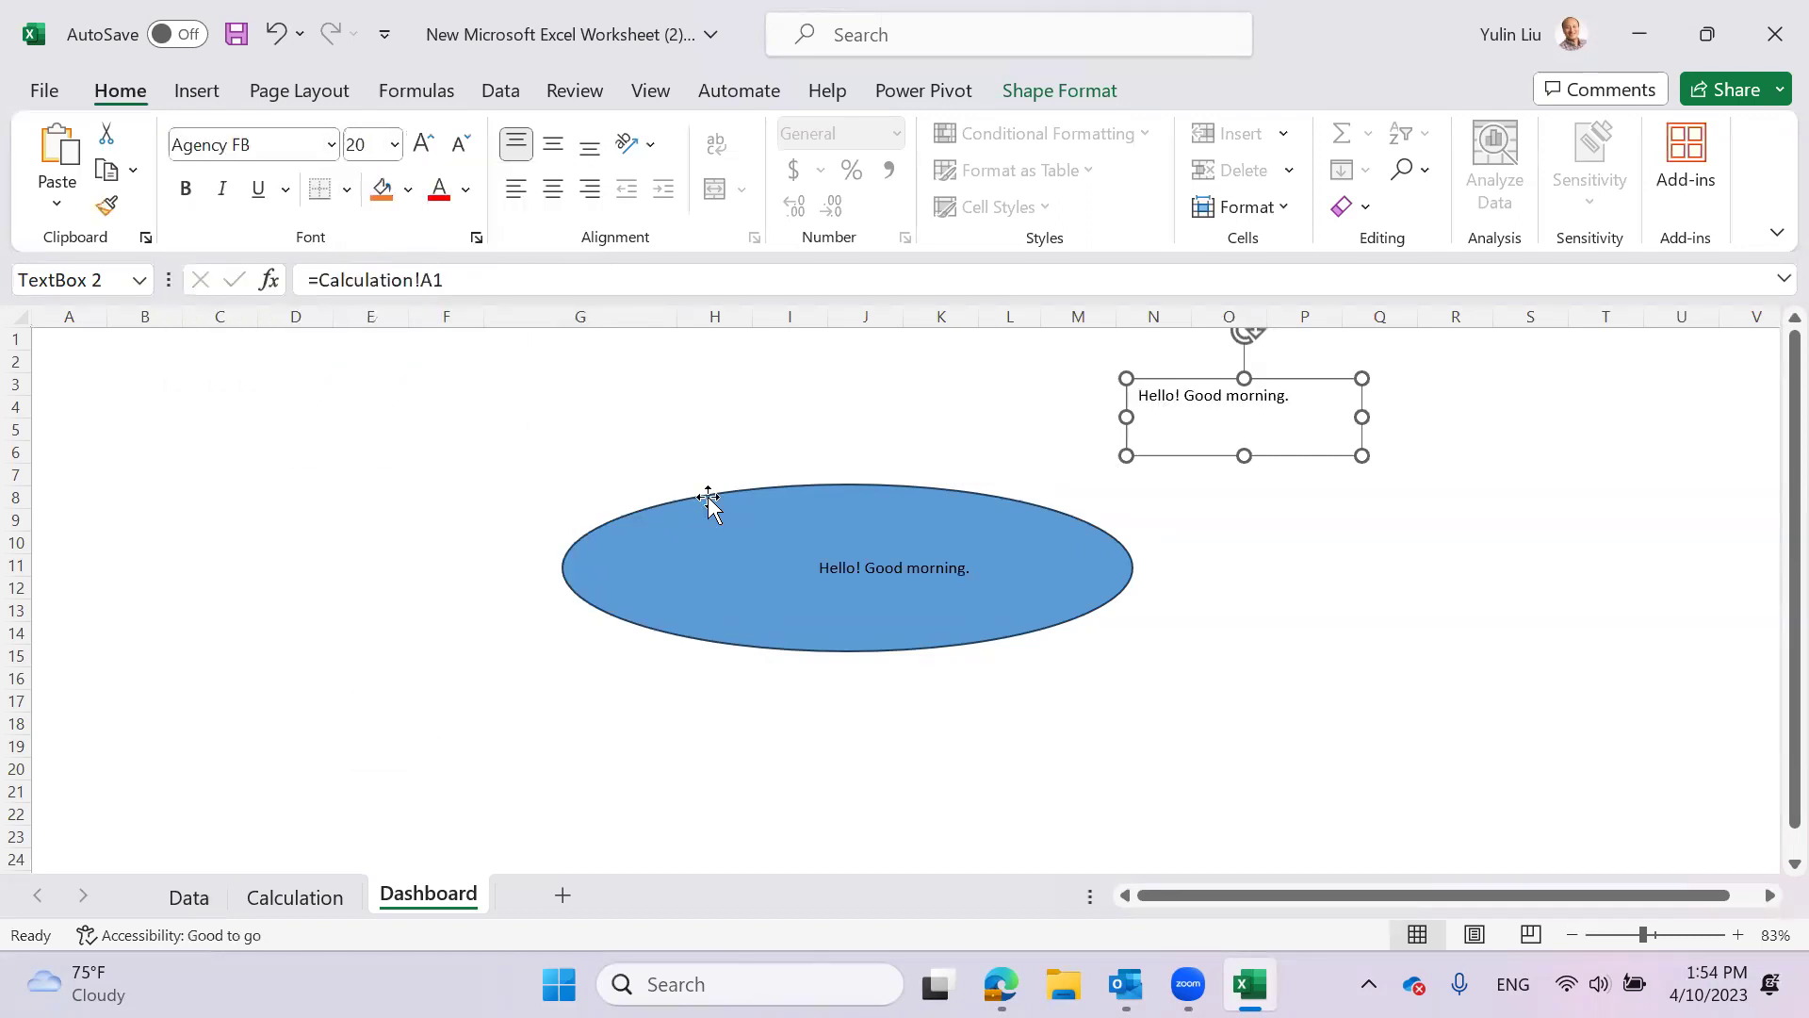
left_click(560, 193)
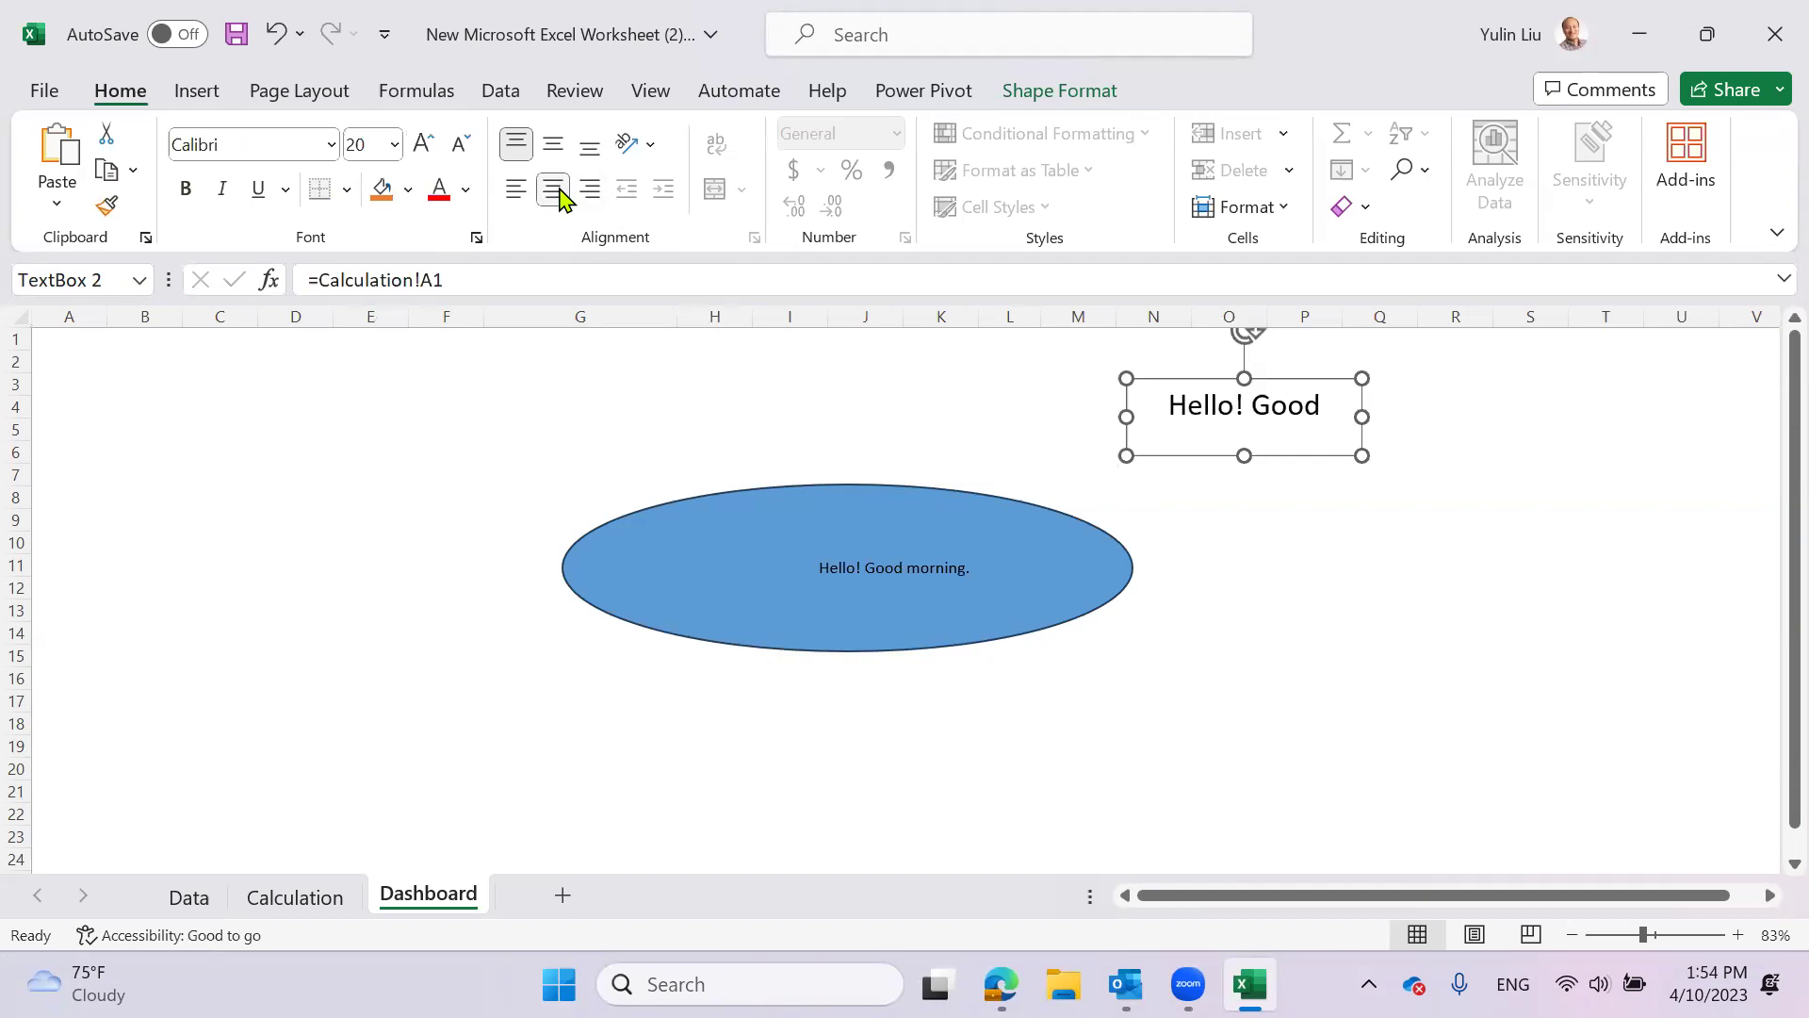
- Give the text box blue text on an orange fill, and enlarge it until the whole greeting fits on one line
left_click(440, 195)
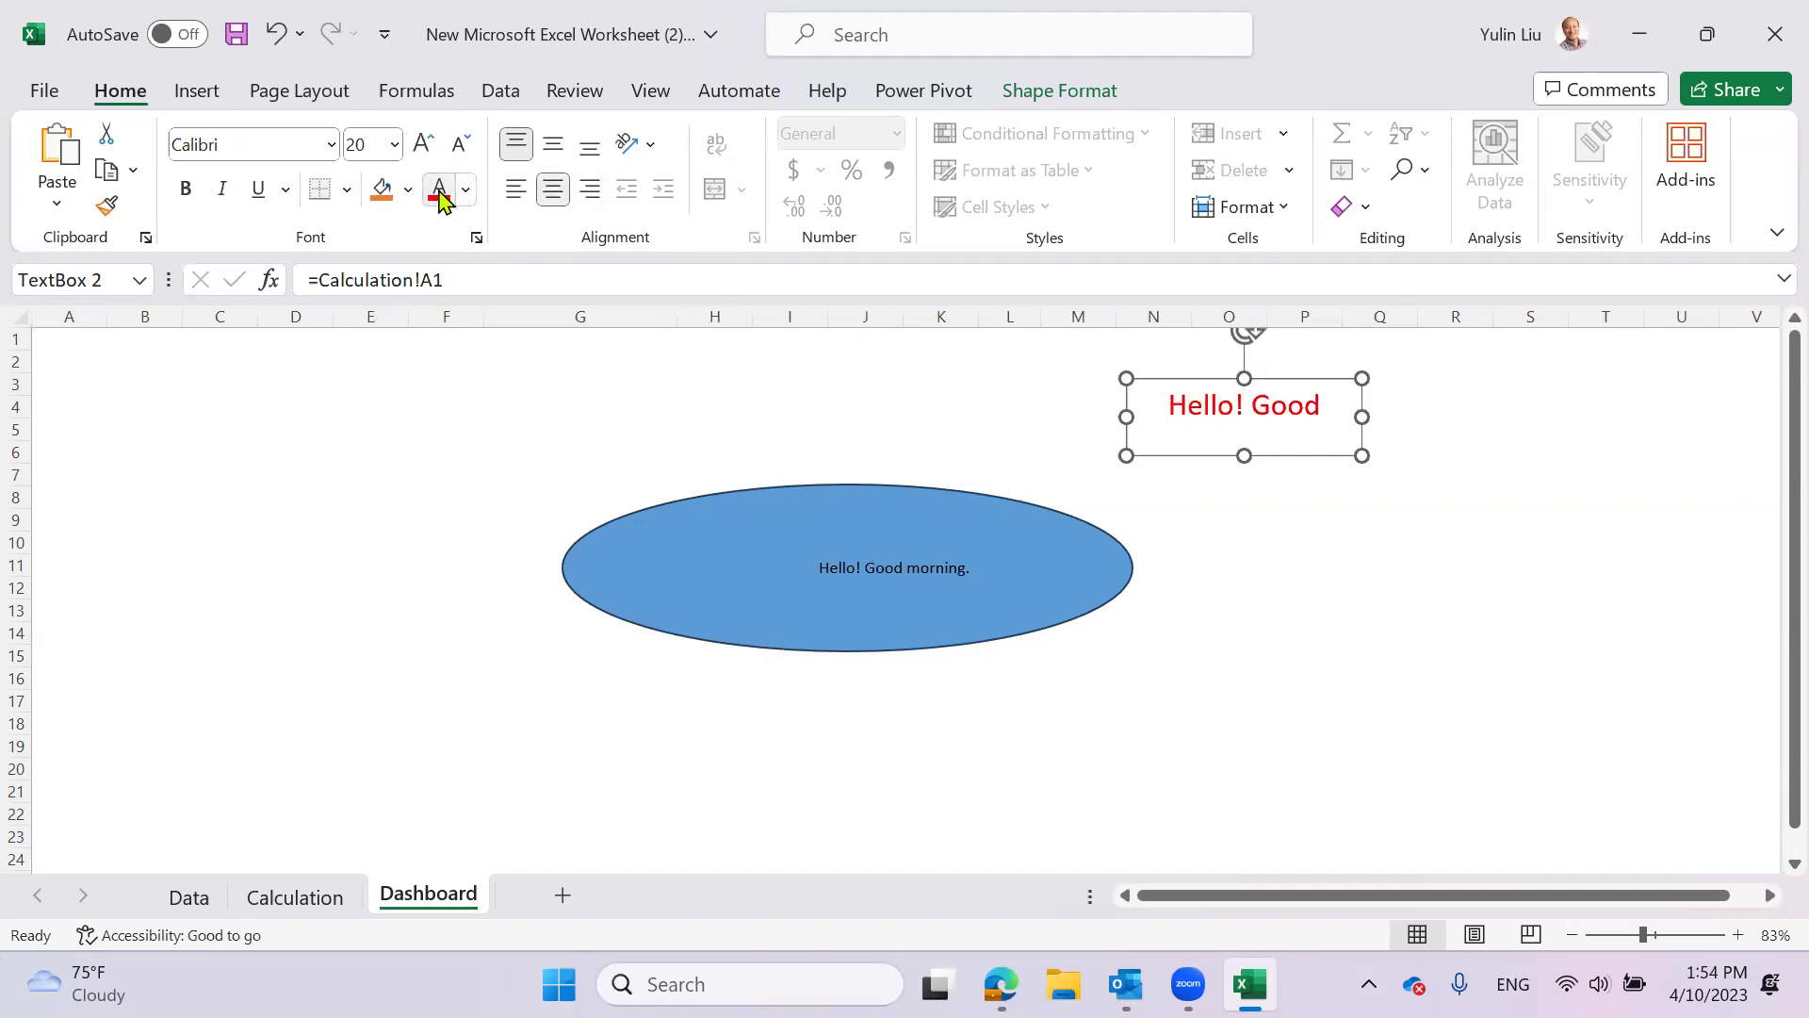
left_click(466, 189)
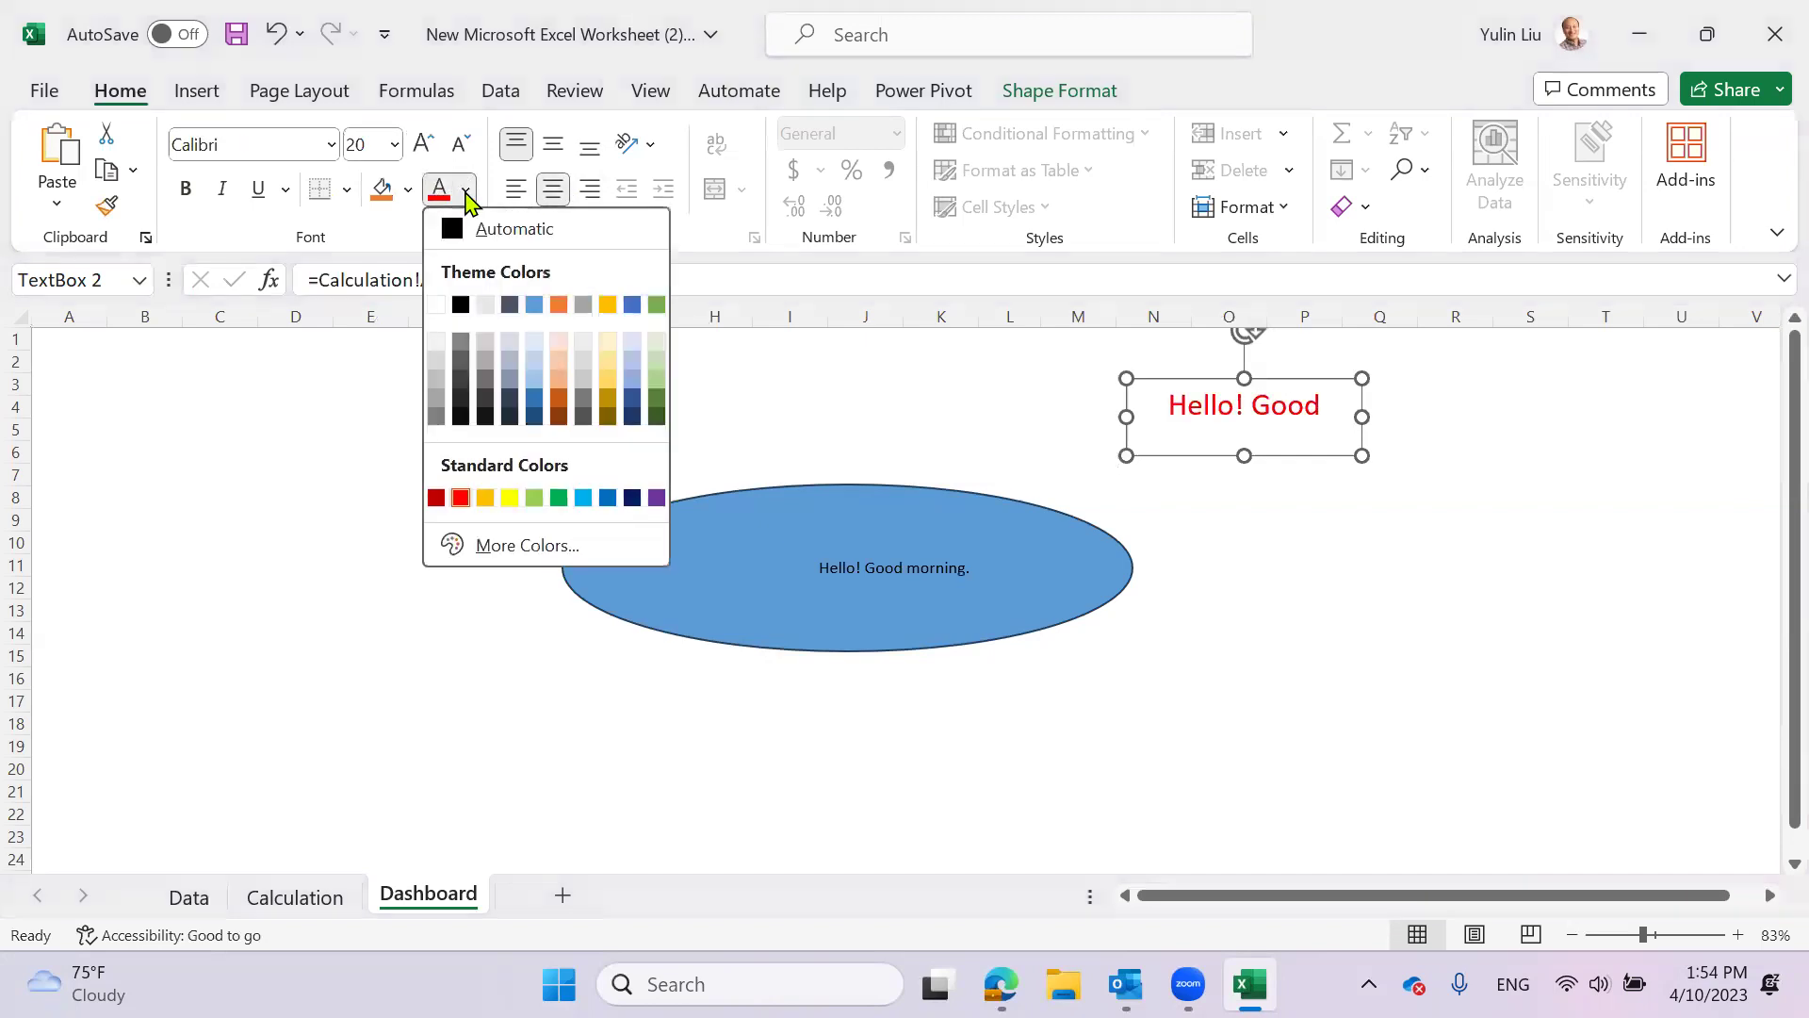
left_click(605, 499)
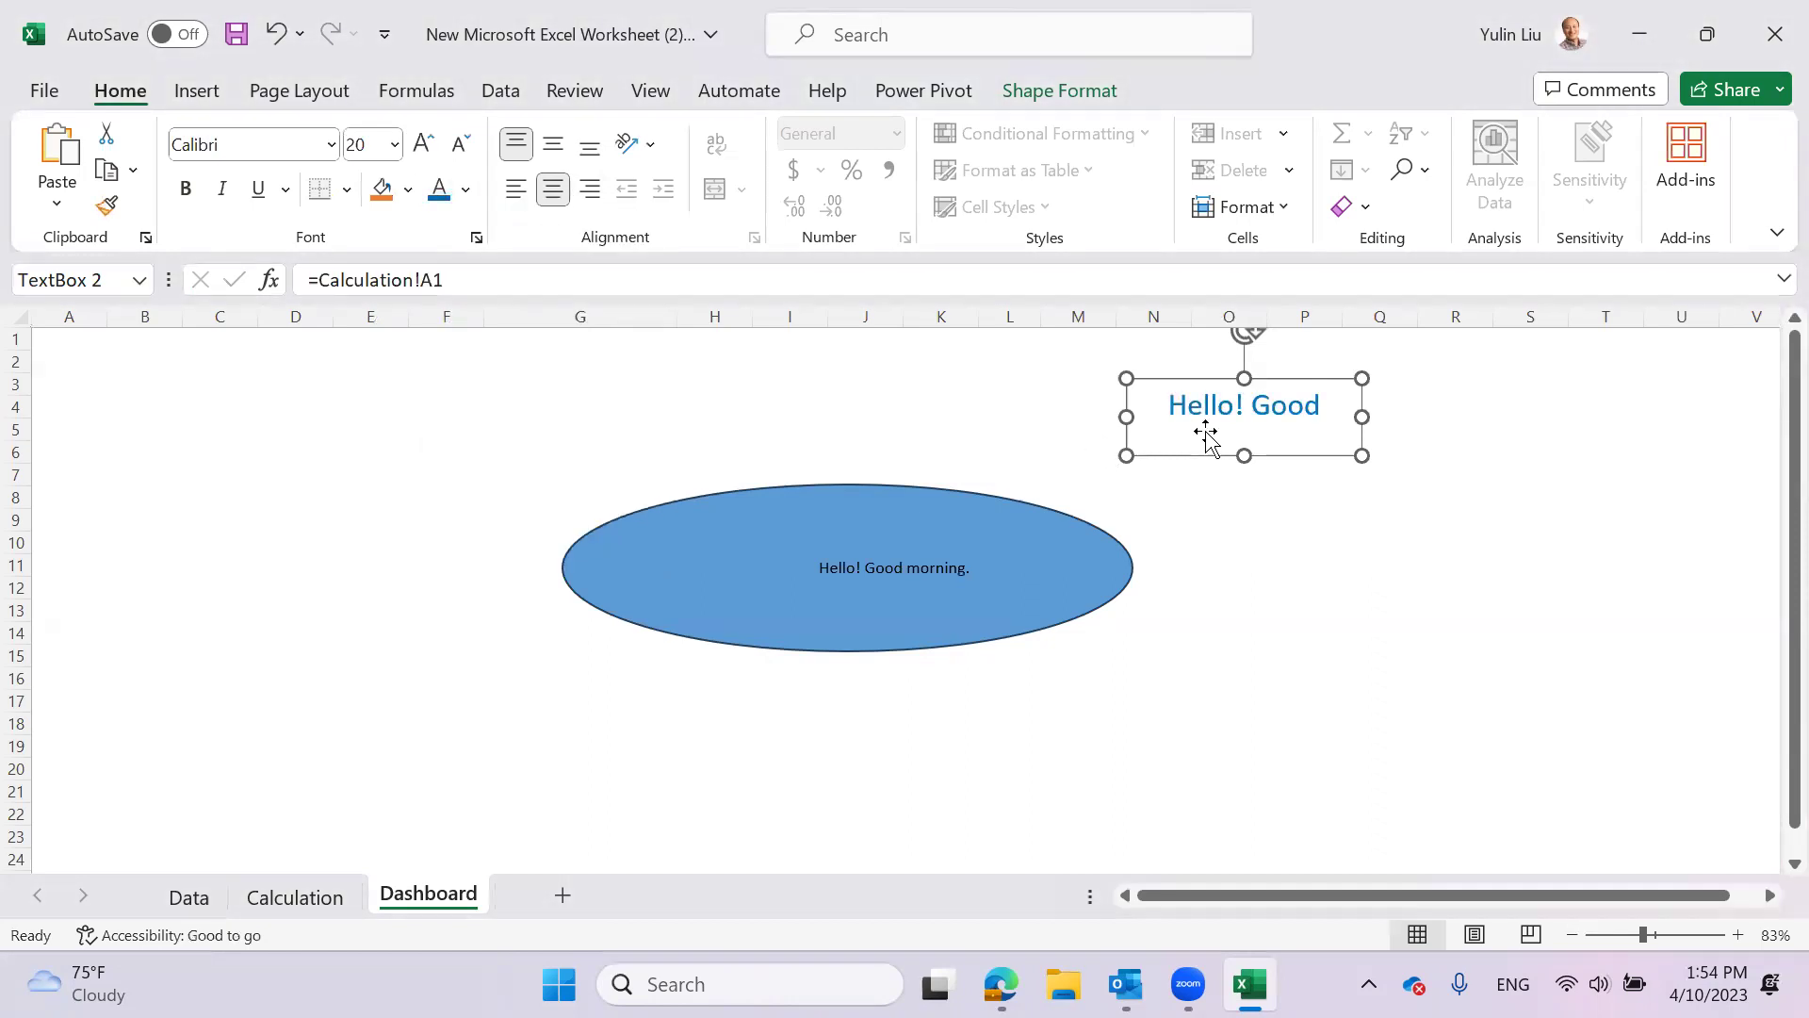
left_click(382, 191)
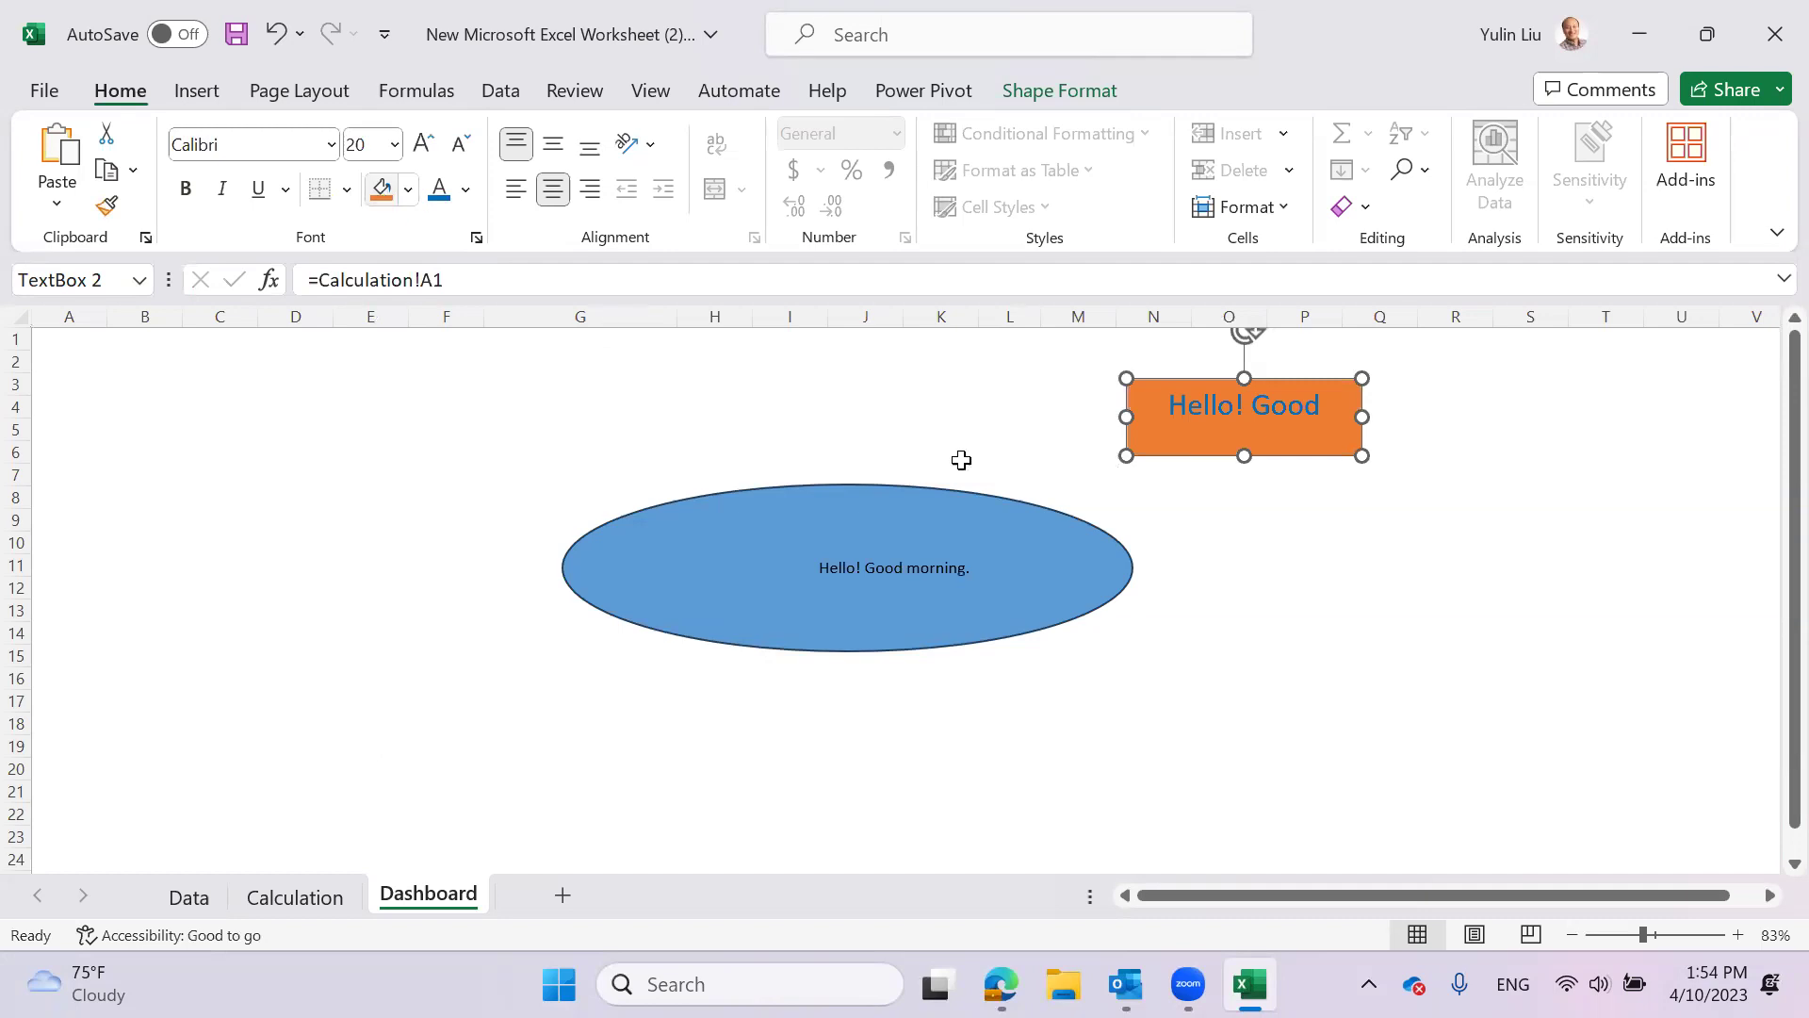
left_click_drag(1362, 455, 1439, 497)
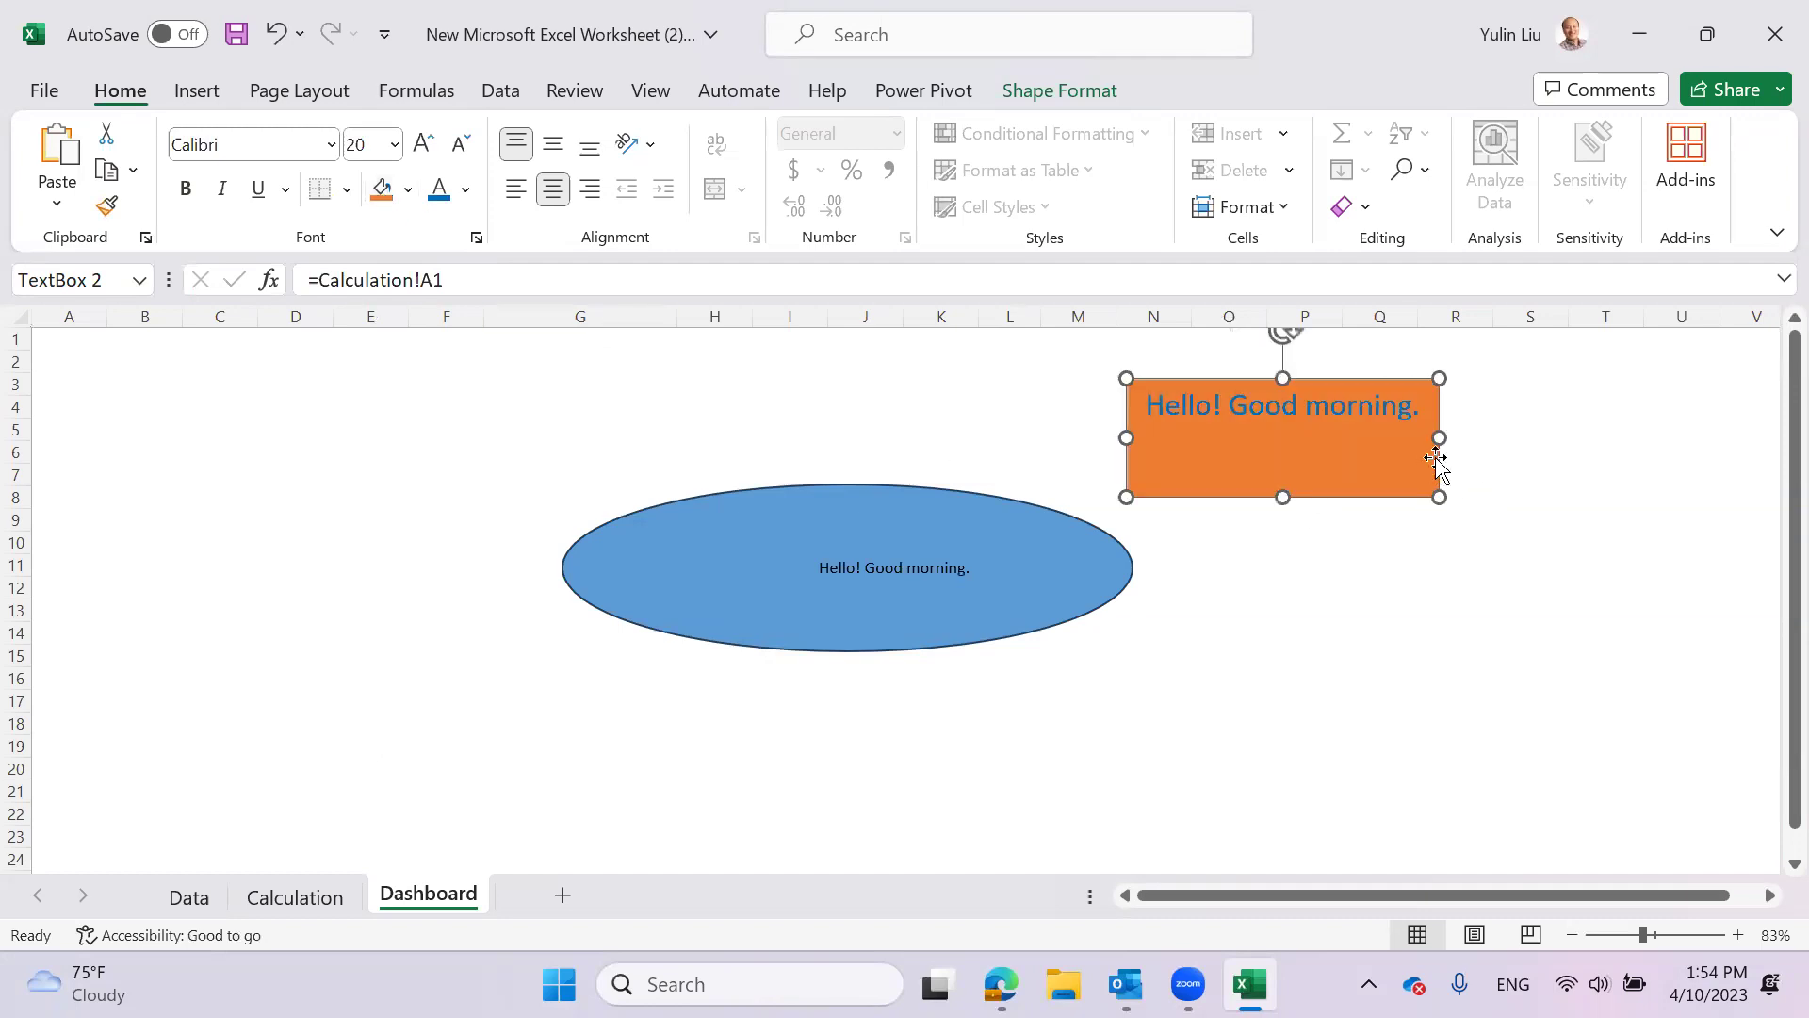
- Move the oval up and to the left, and set its text to top-centre alignment at font size 32
left_click(863, 543)
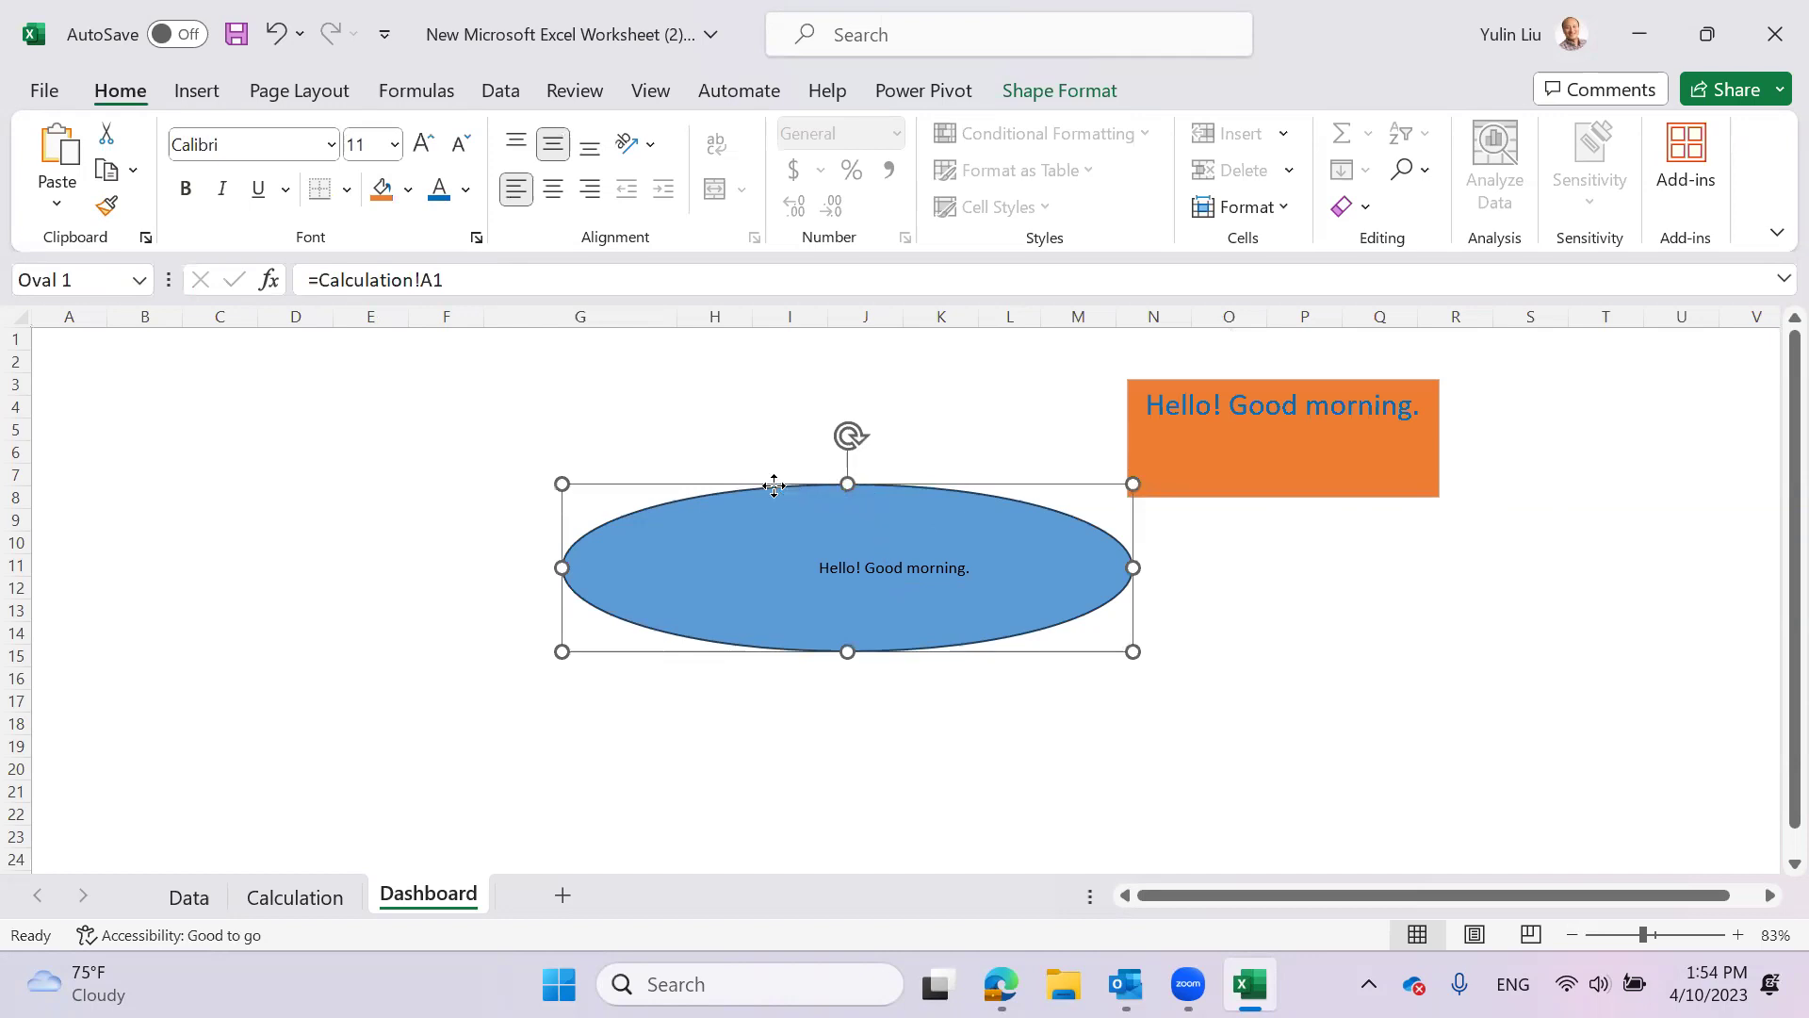
left_click_drag(794, 488, 605, 420)
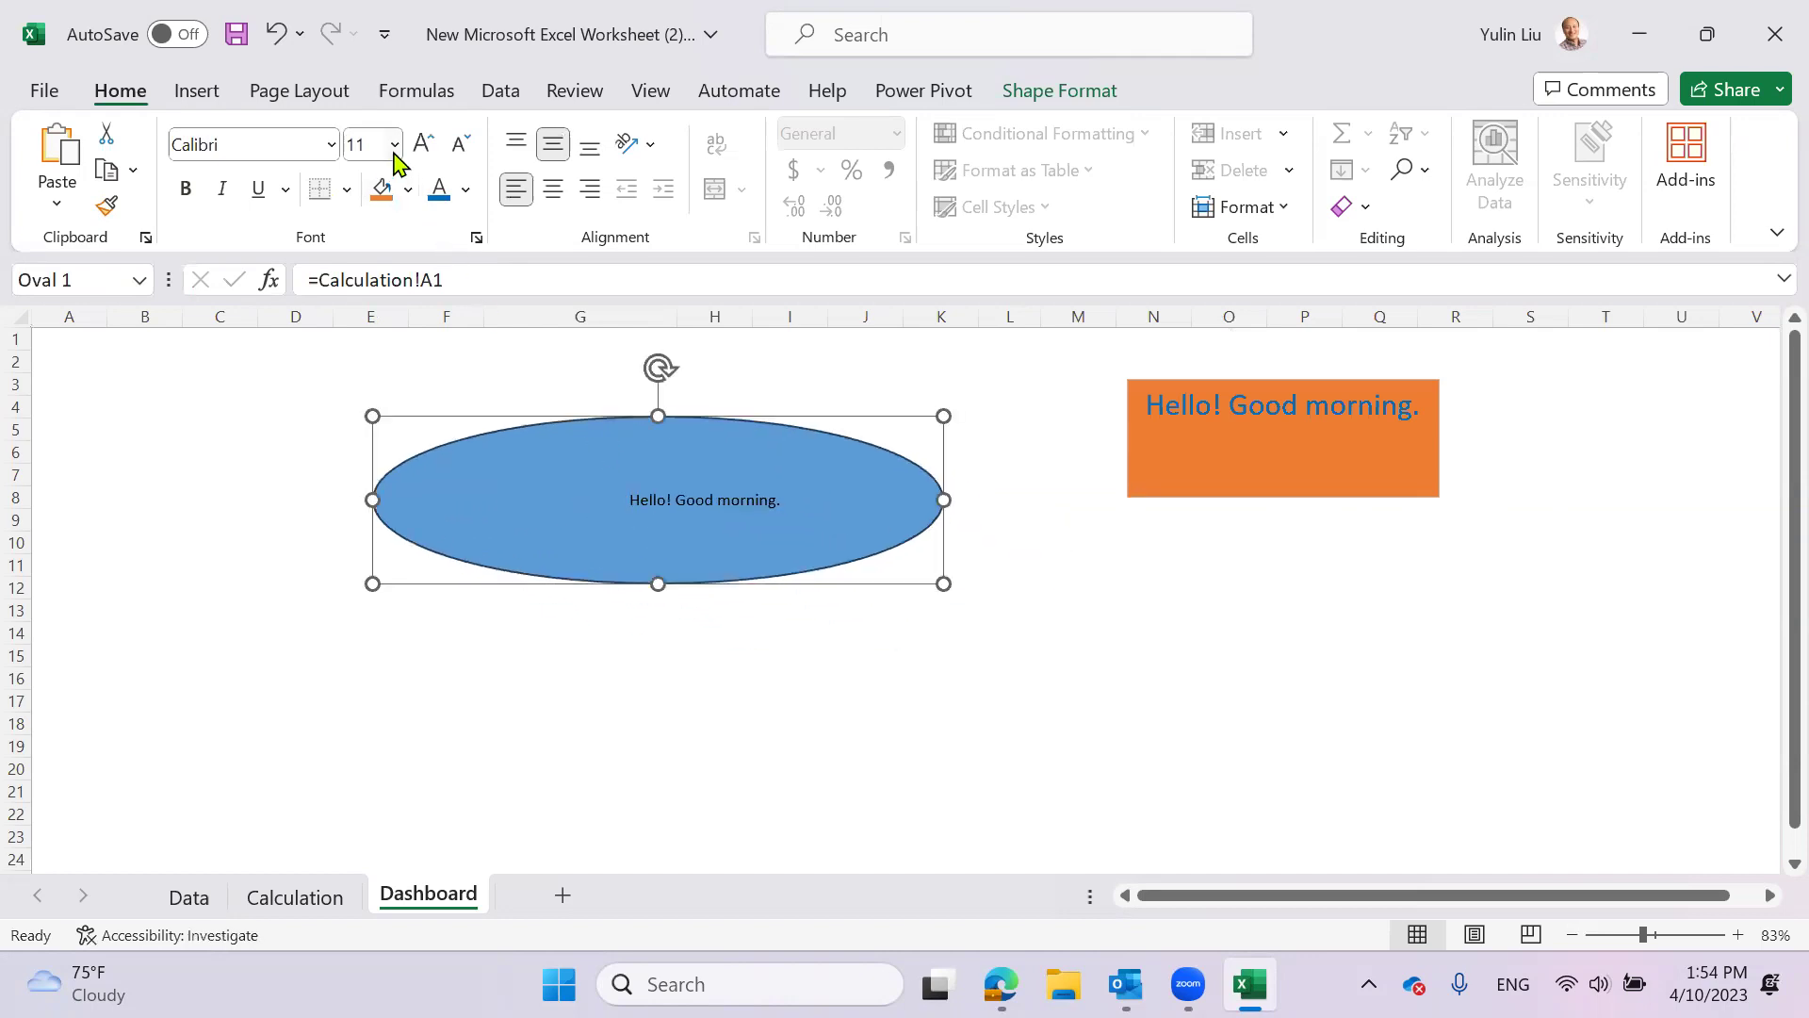
left_click(515, 143)
left_click(553, 188)
left_click(395, 144)
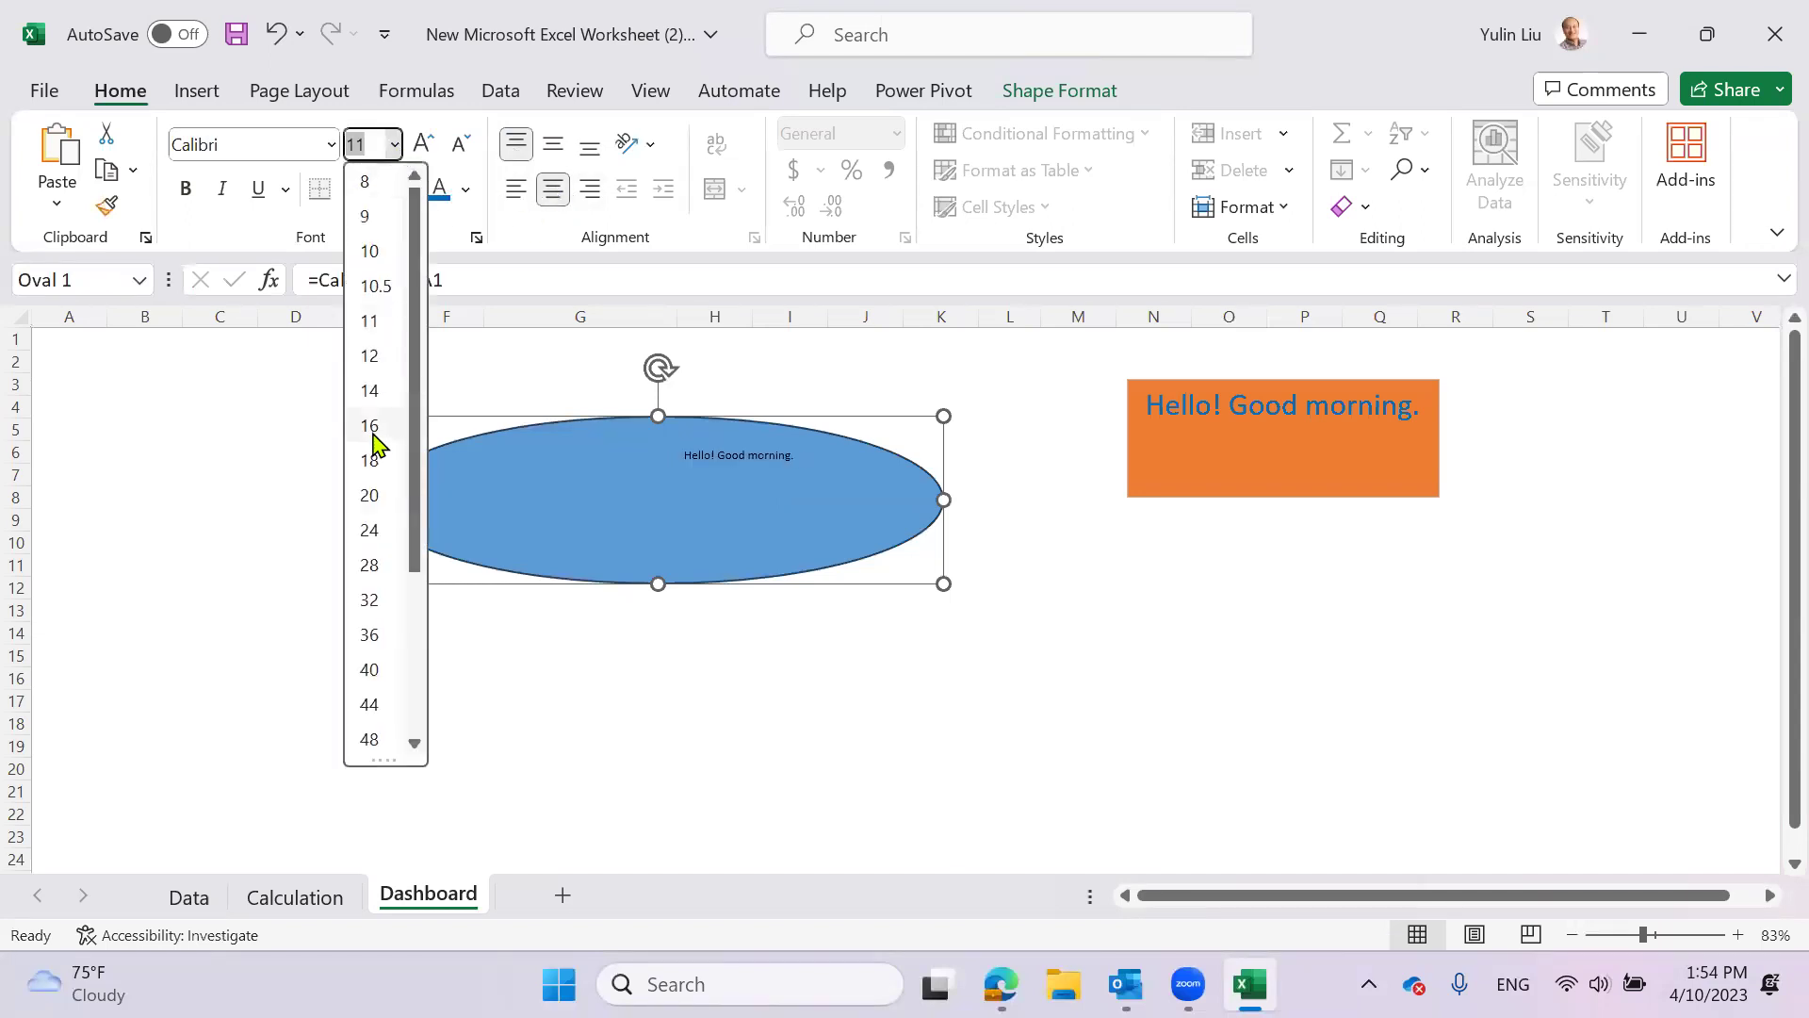
left_click(375, 608)
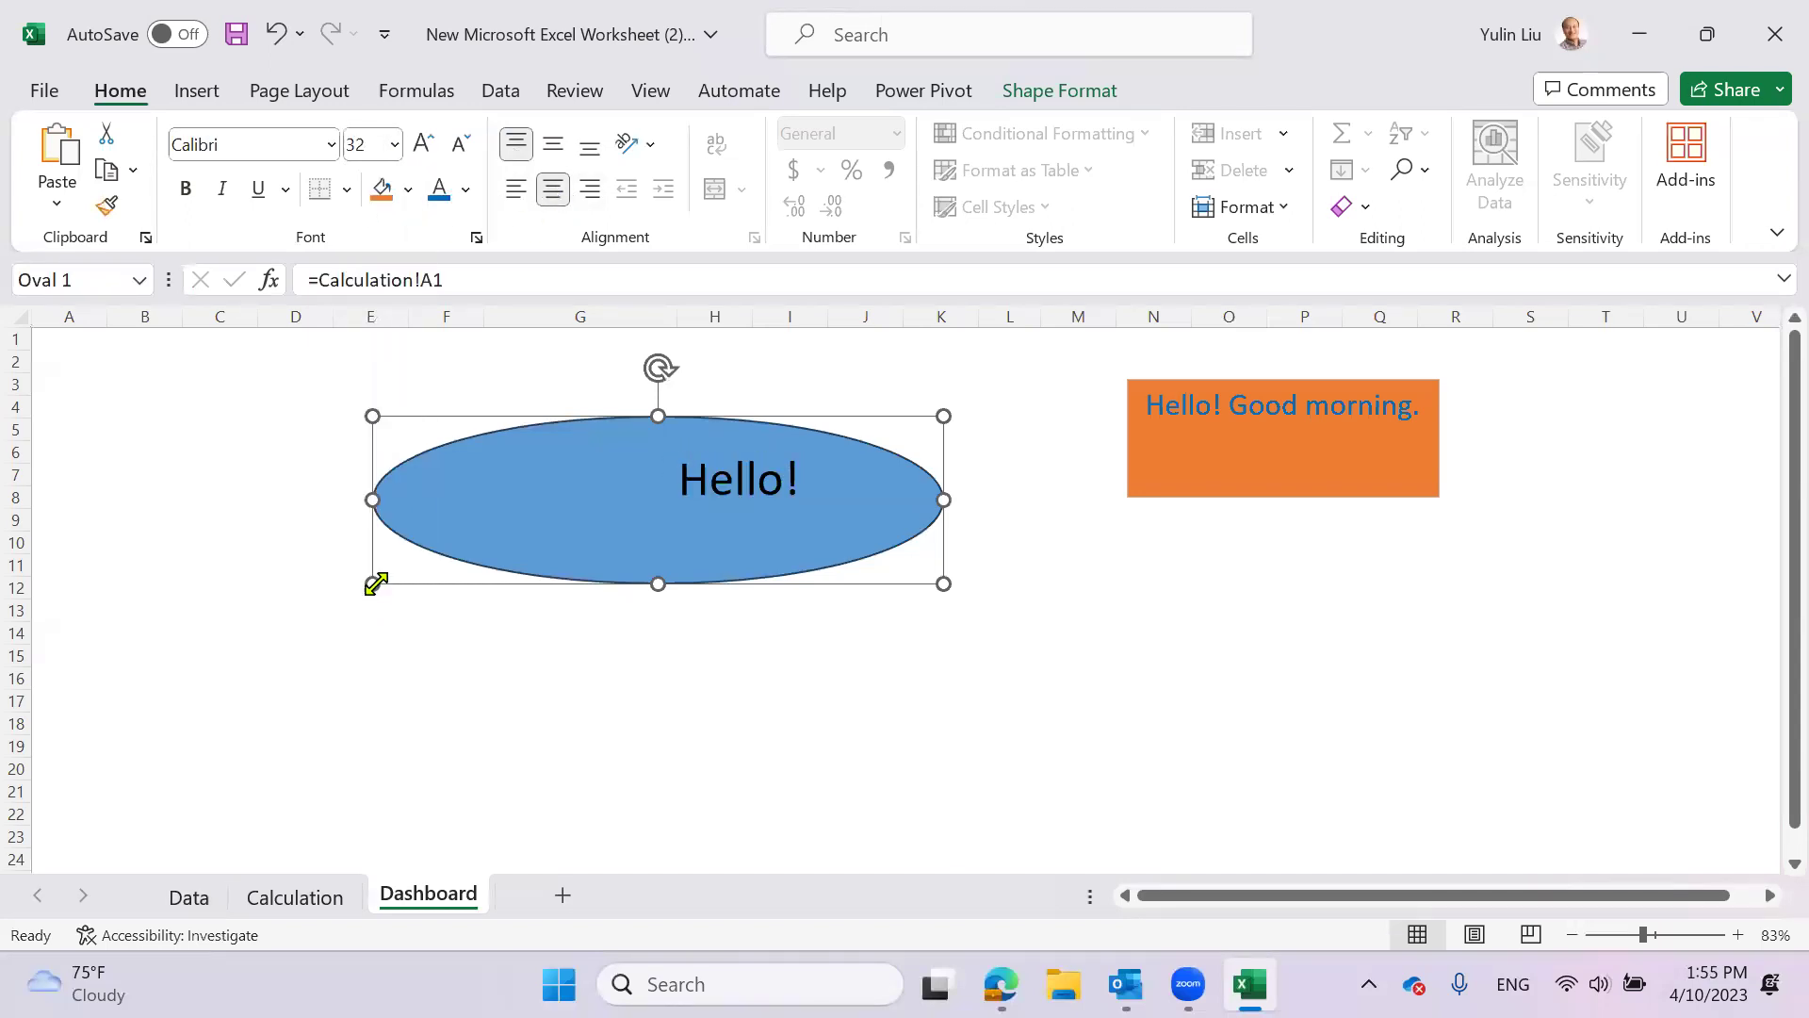
- Change the oval's font to Bodoni MT Black, and enlarge and shift the oval so the whole greeting fits inside it
left_click(332, 144)
left_click(283, 392)
left_click_drag(946, 588, 1180, 685)
left_click_drag(645, 416, 542, 403)
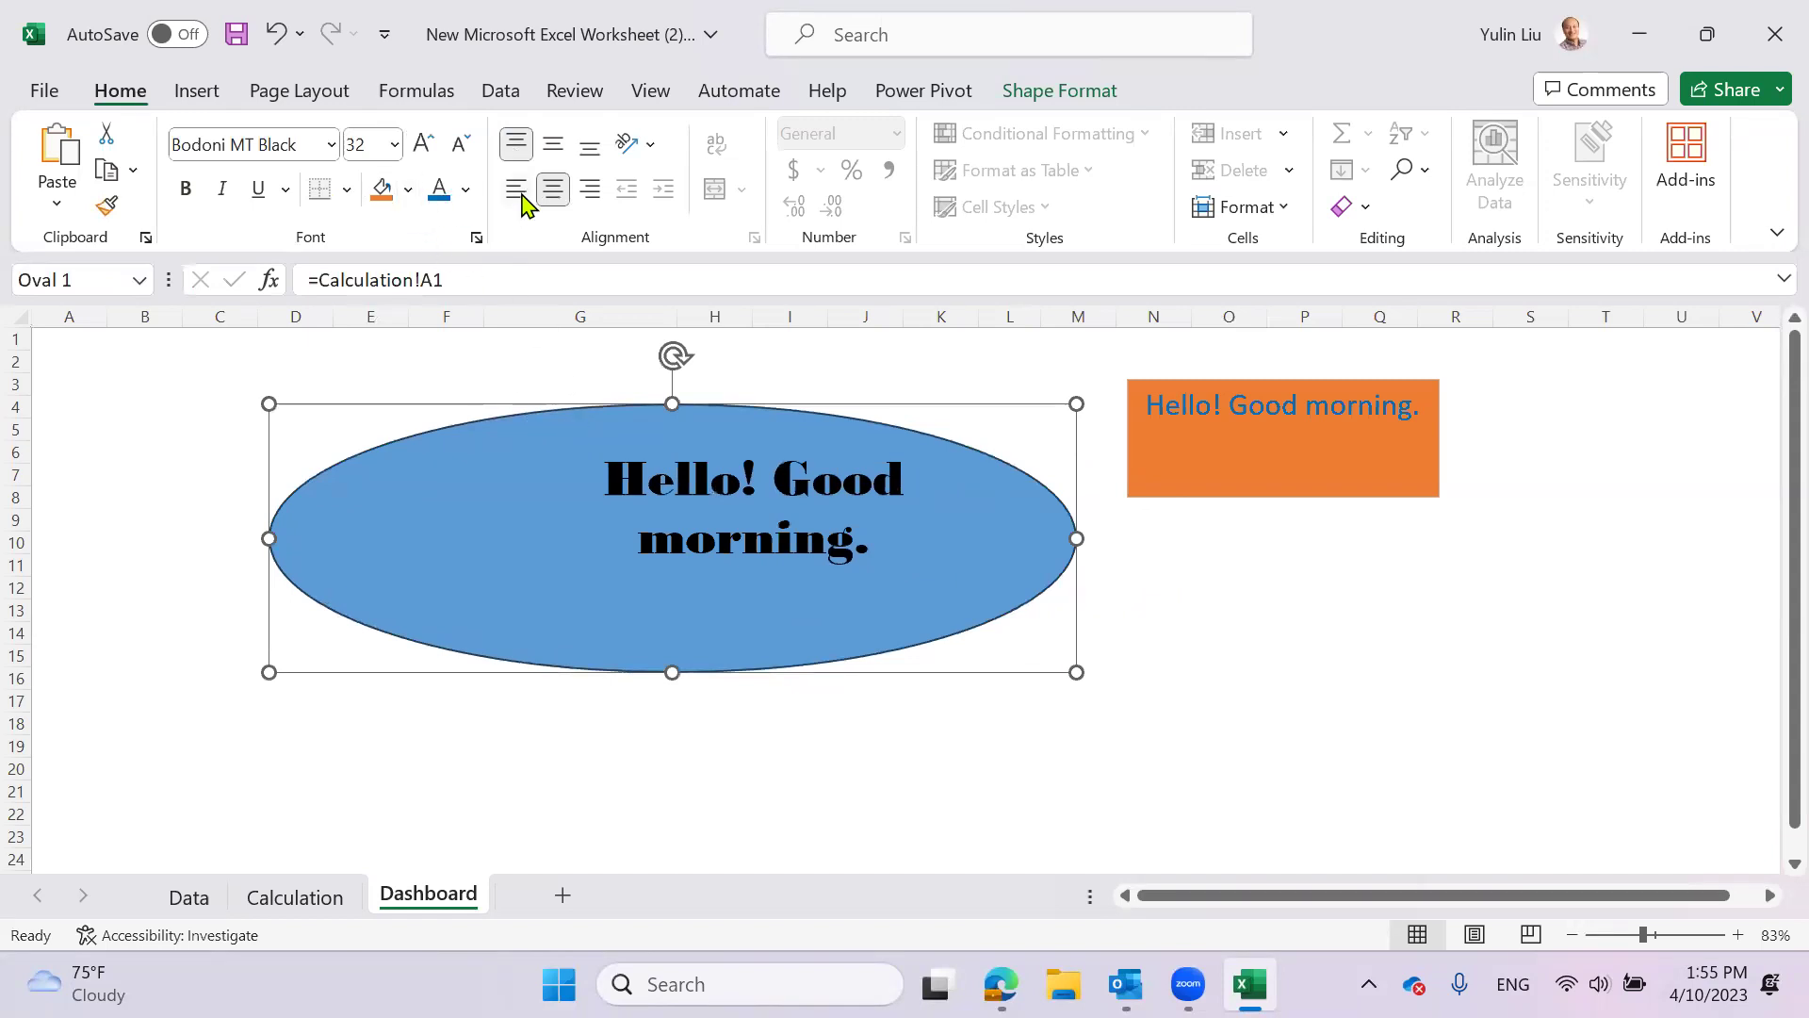
- Align the oval's text to the middle vertically and to the left horizontally
left_click(553, 144)
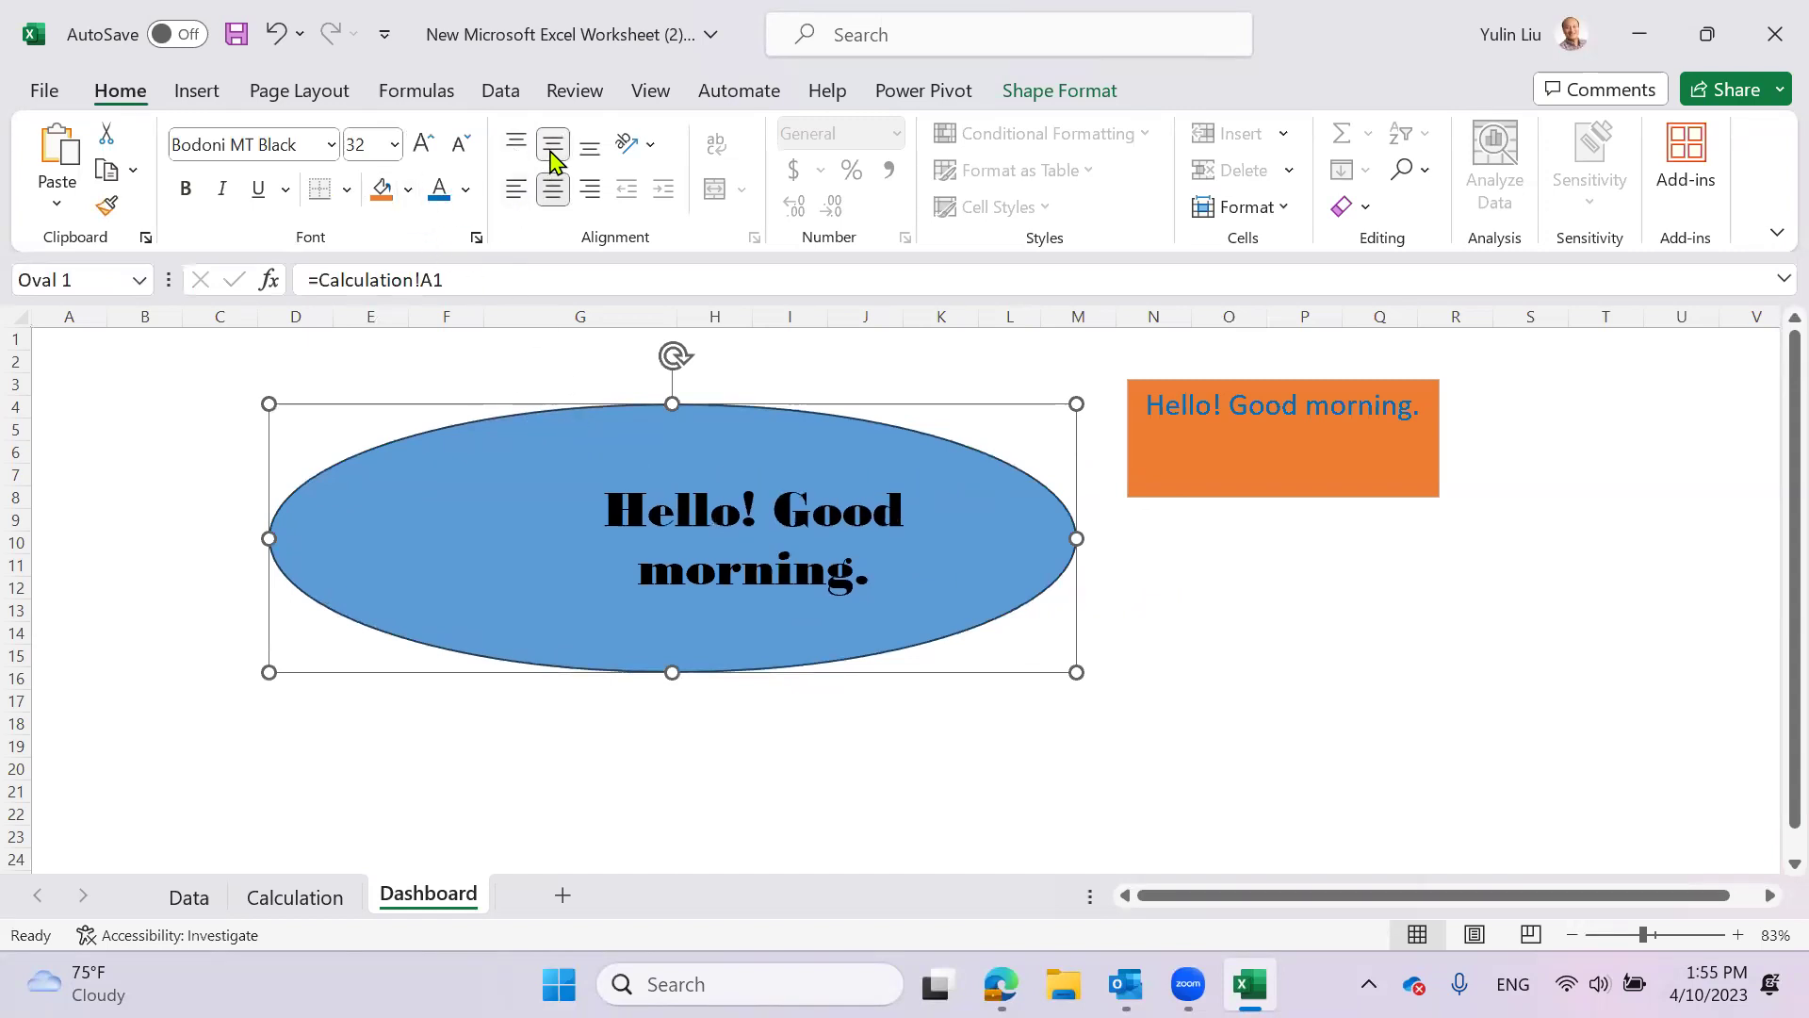
left_click(520, 194)
left_click(1152, 632)
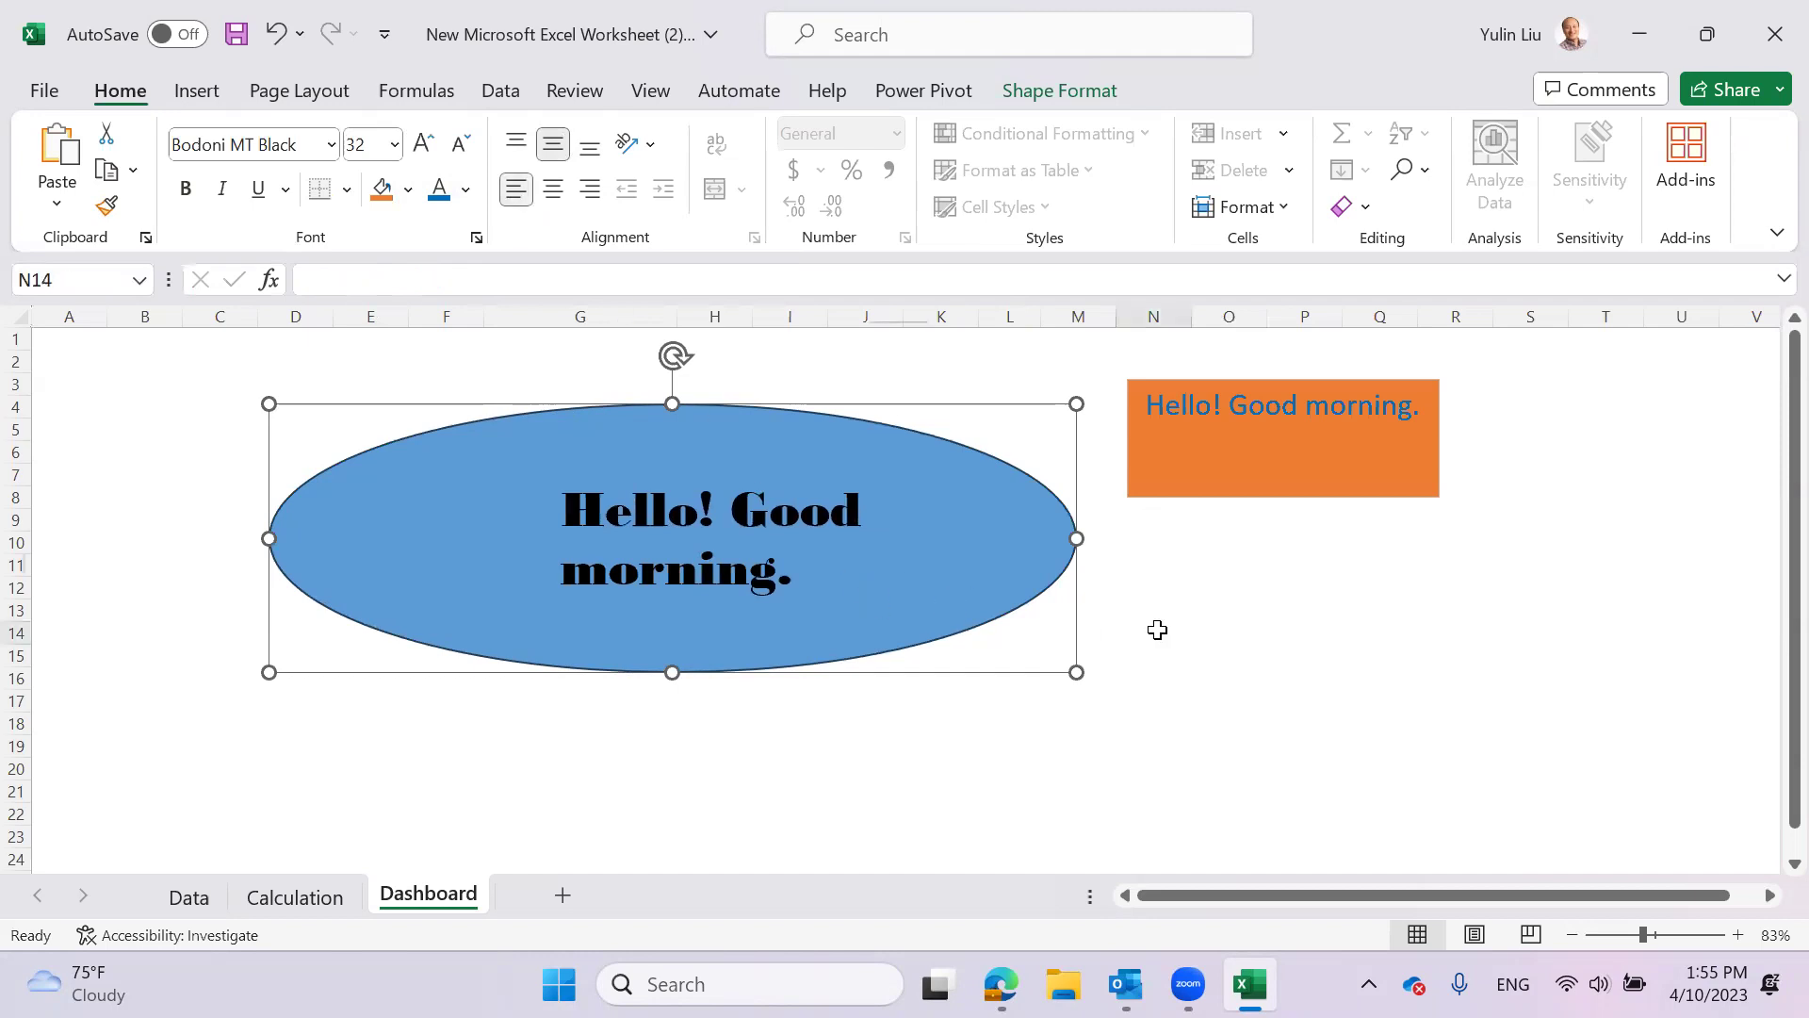
left_click(857, 572)
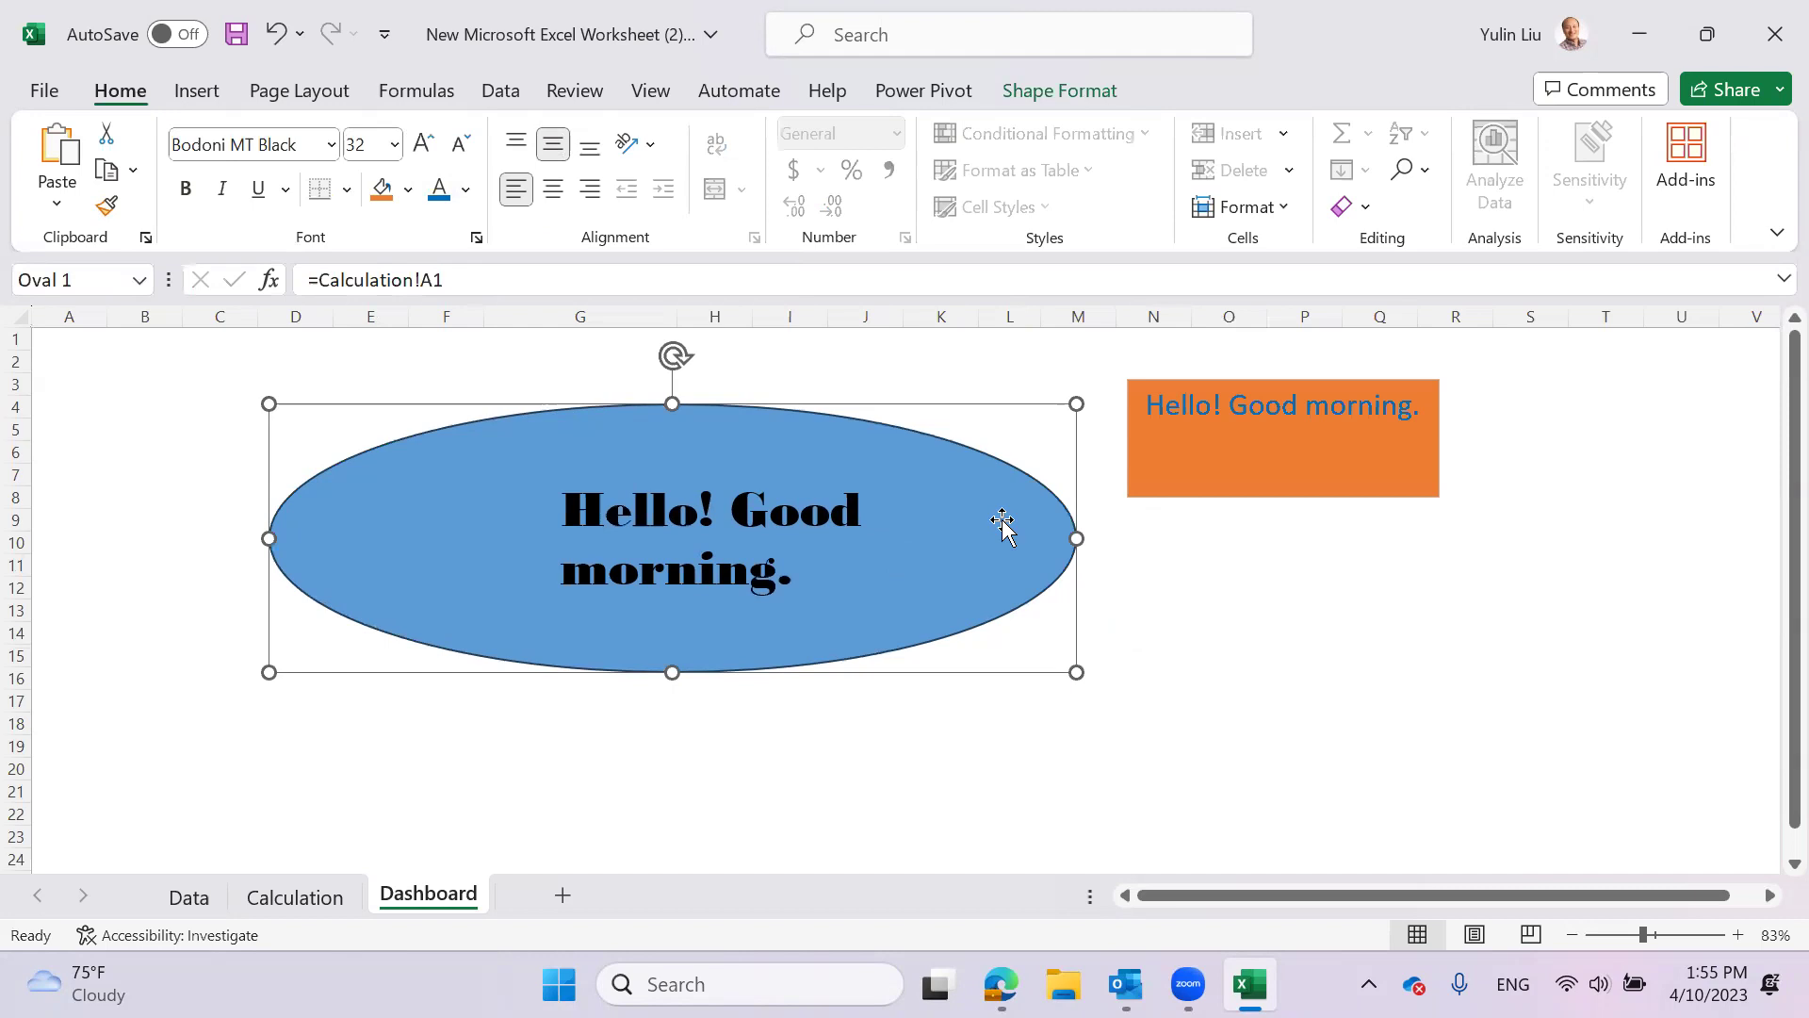
left_click(1243, 586)
left_click(1049, 565)
- On the Calculation sheet, expand the formula bar and widen column A until the whole greeting in A1 fits
left_click(1230, 426)
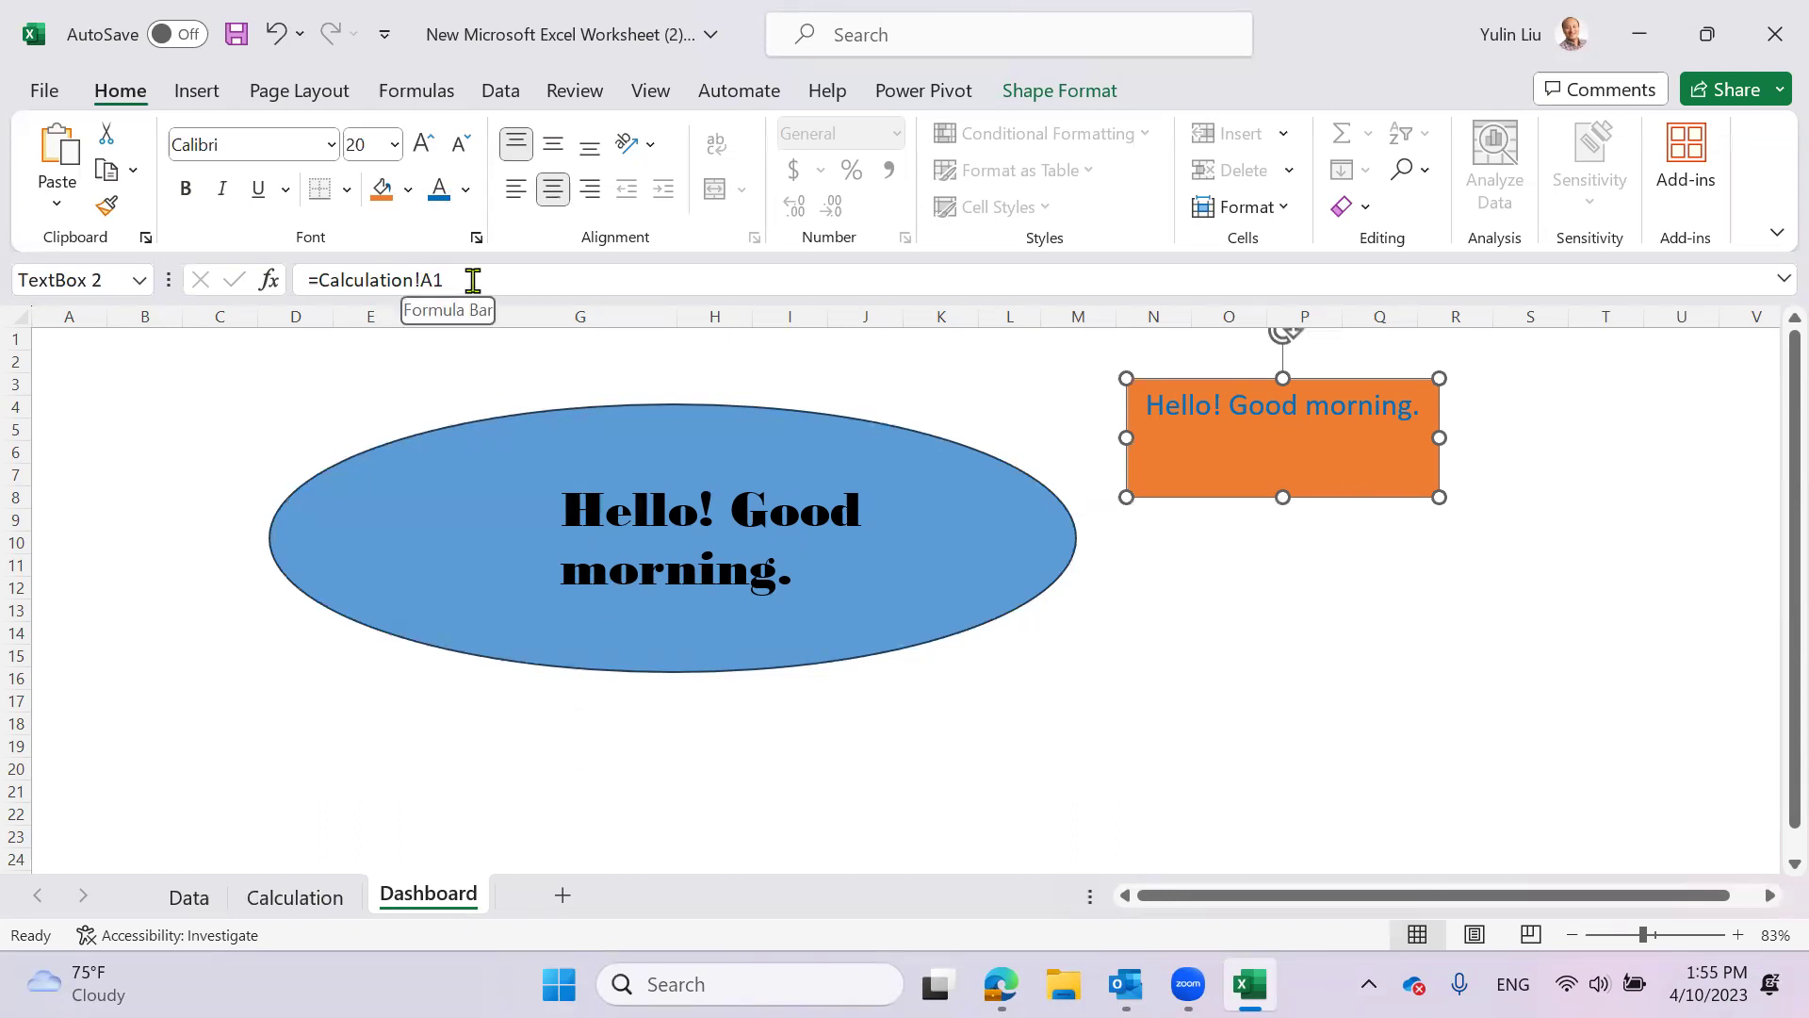
left_click(294, 897)
left_click(97, 345)
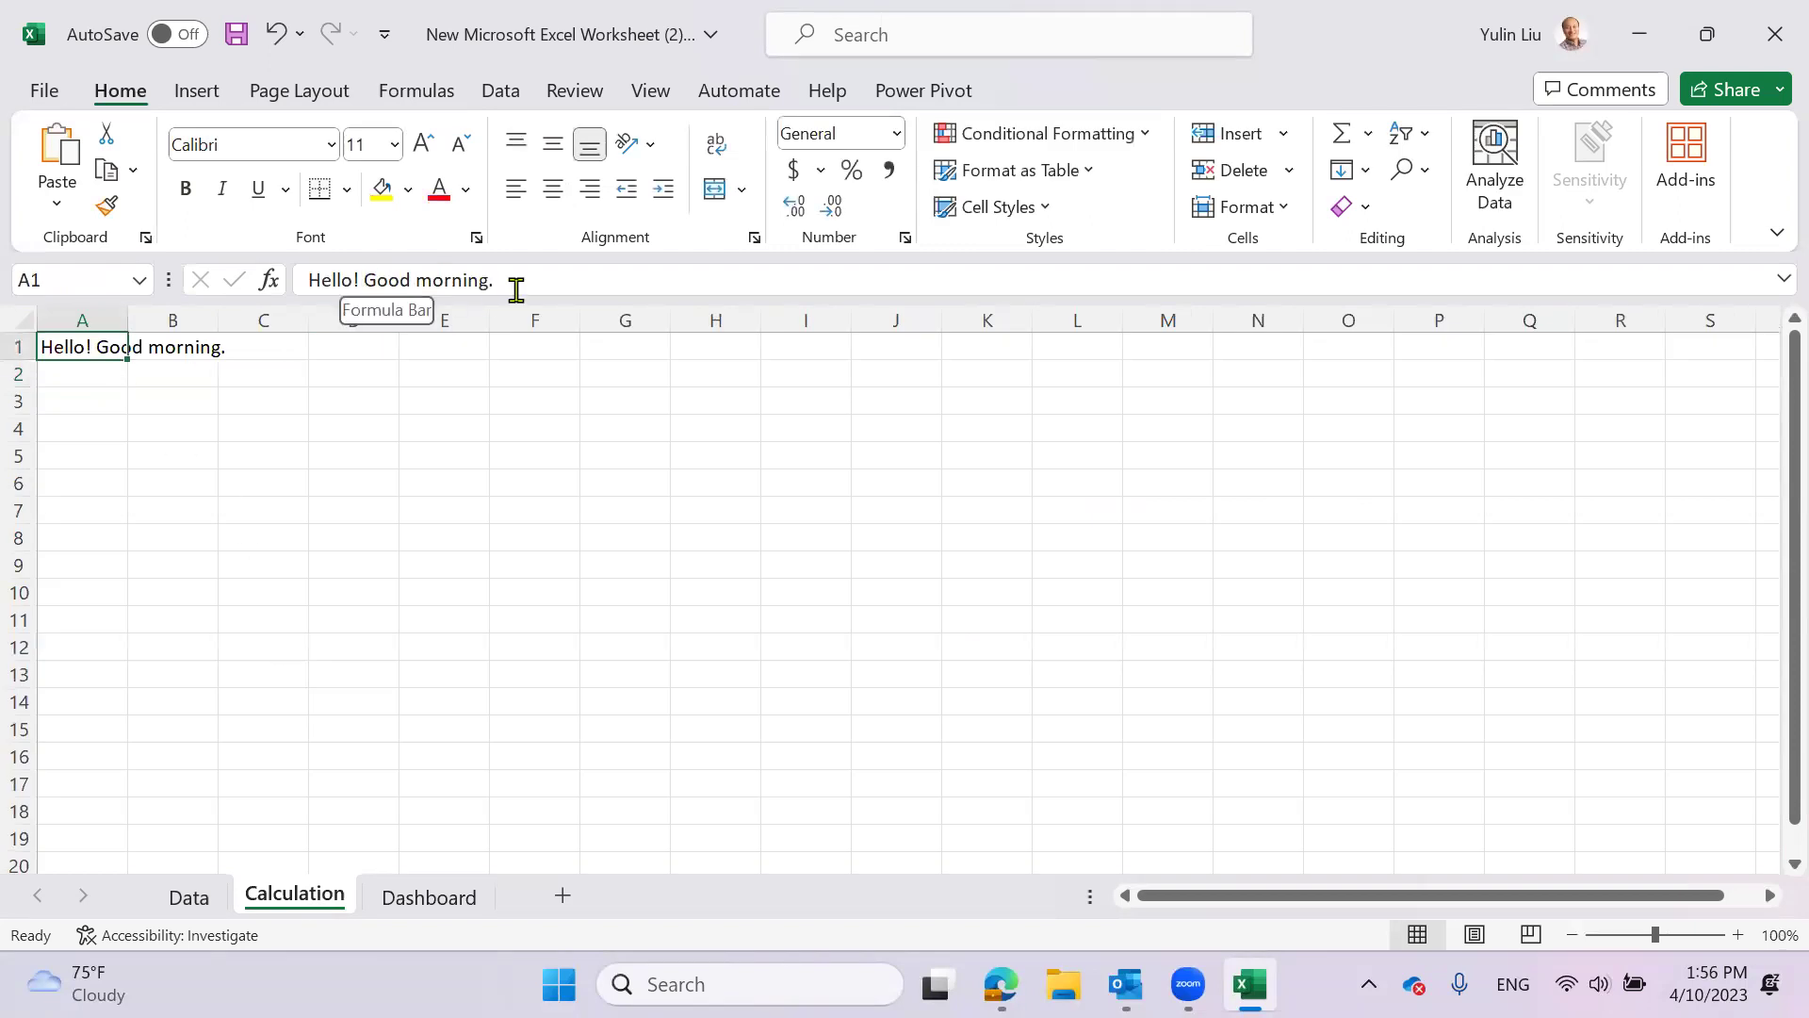
key("ctrl+shift+u")
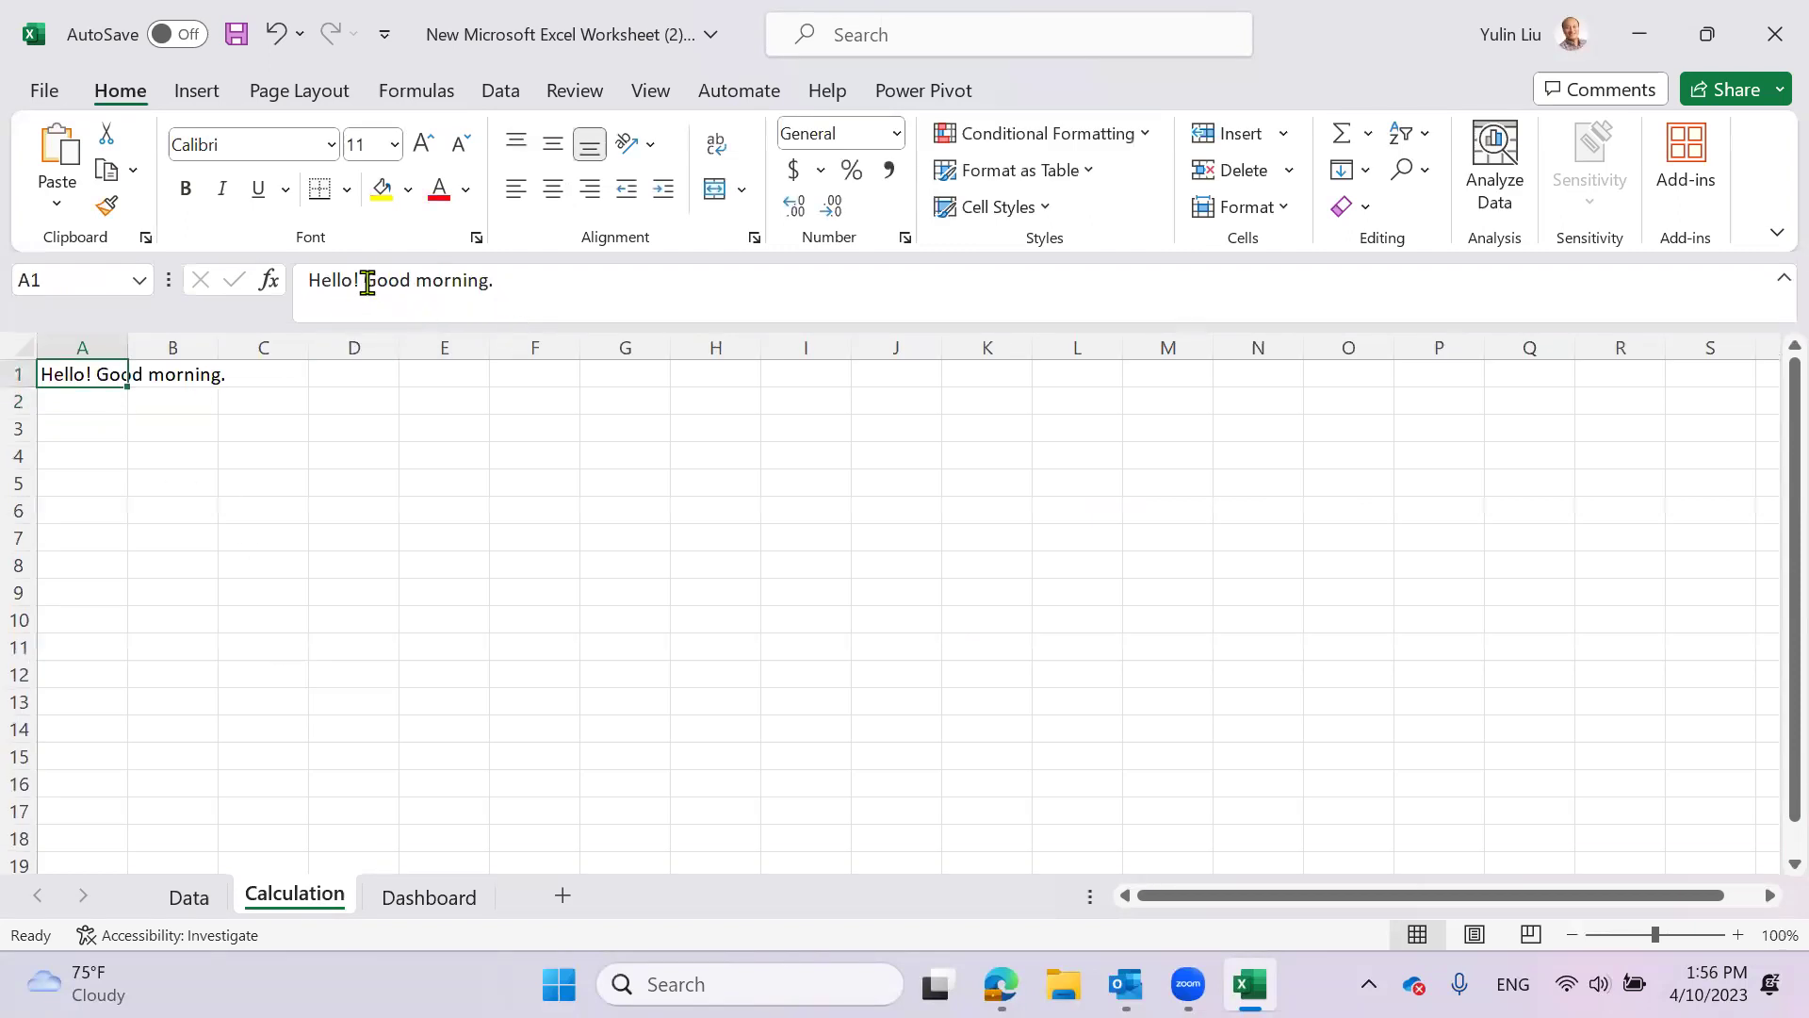
left_click(364, 281)
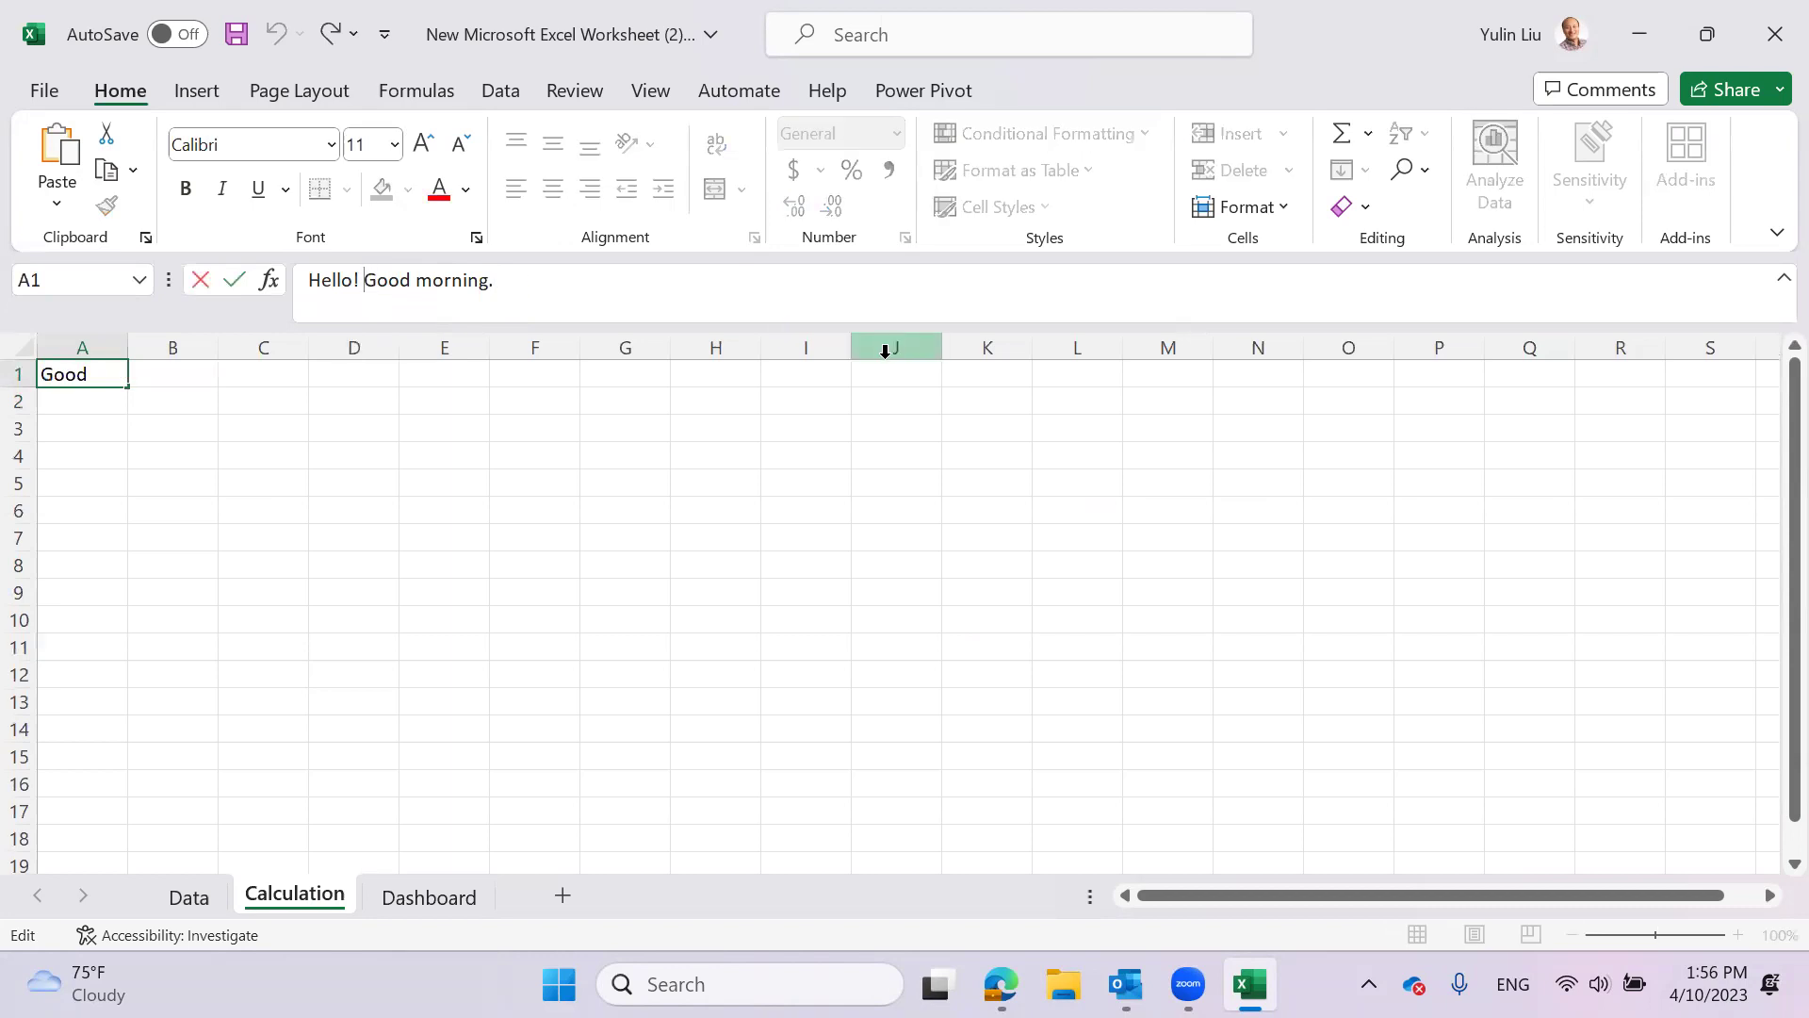
key("Return")
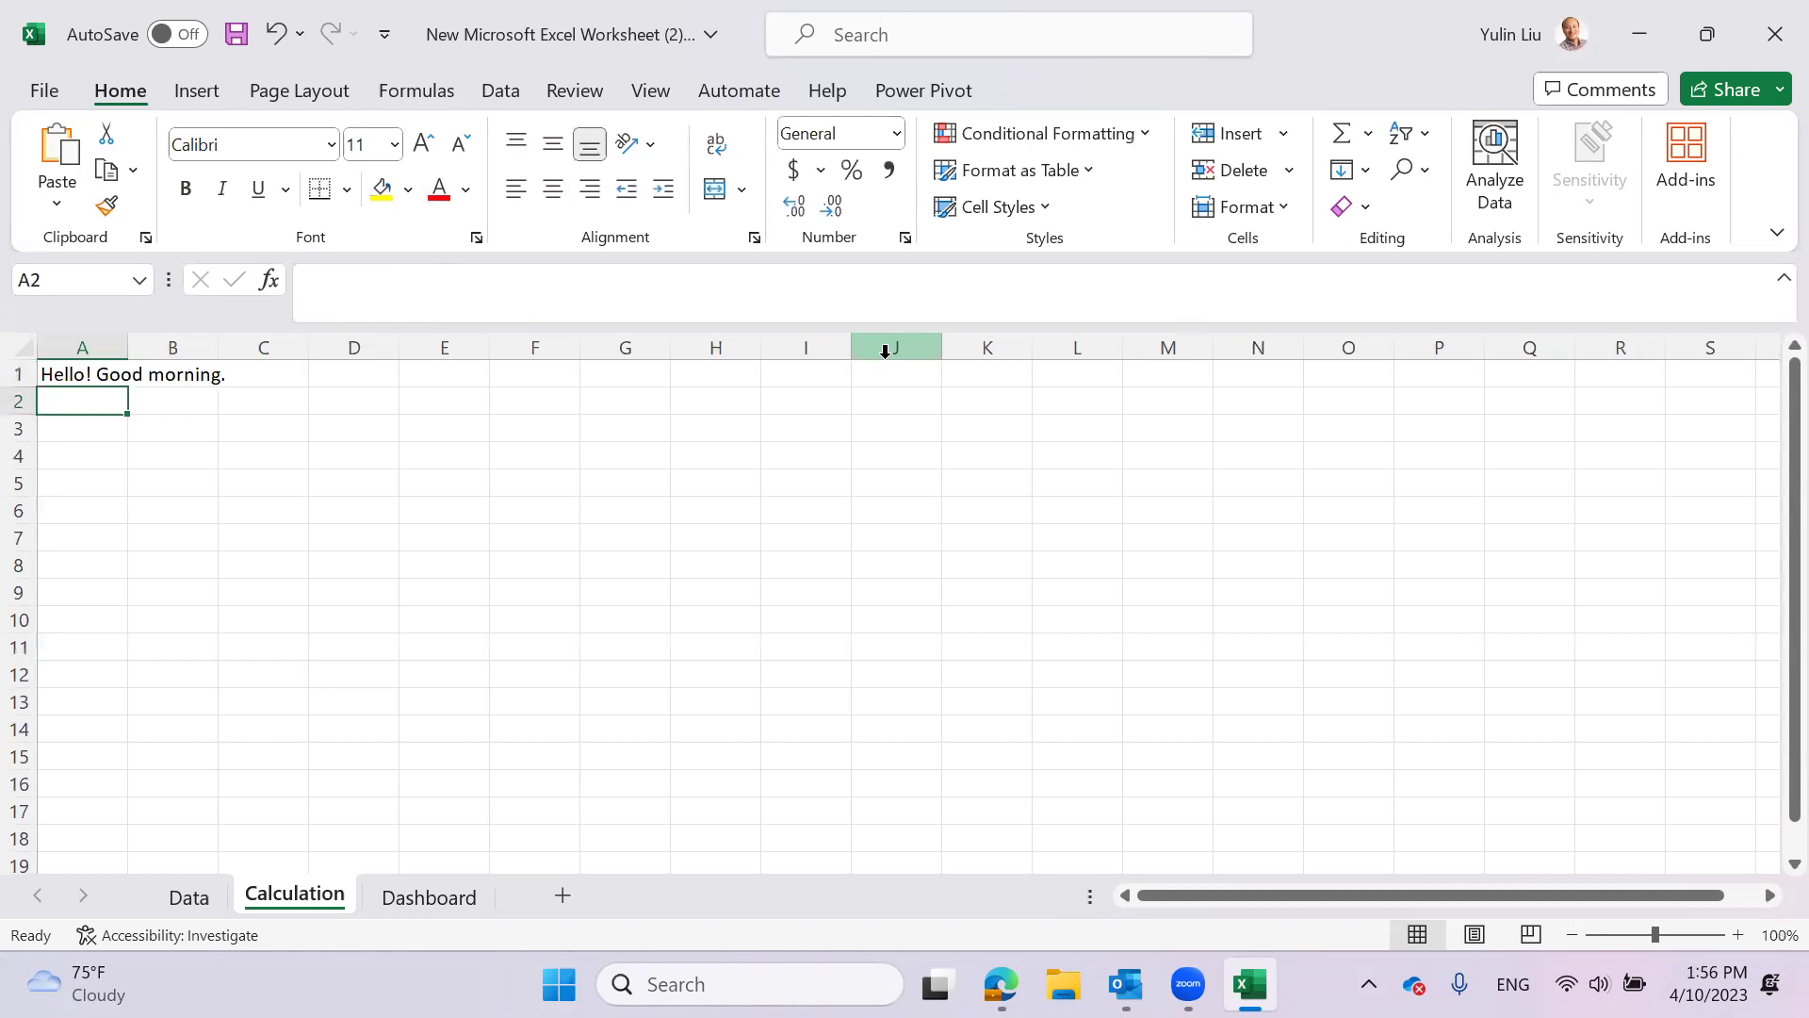
left_click_drag(129, 347, 270, 359)
- Insert a line break between "Hello!" and "Good morning." in cell A1 of the Calculation sheet
left_click(448, 897)
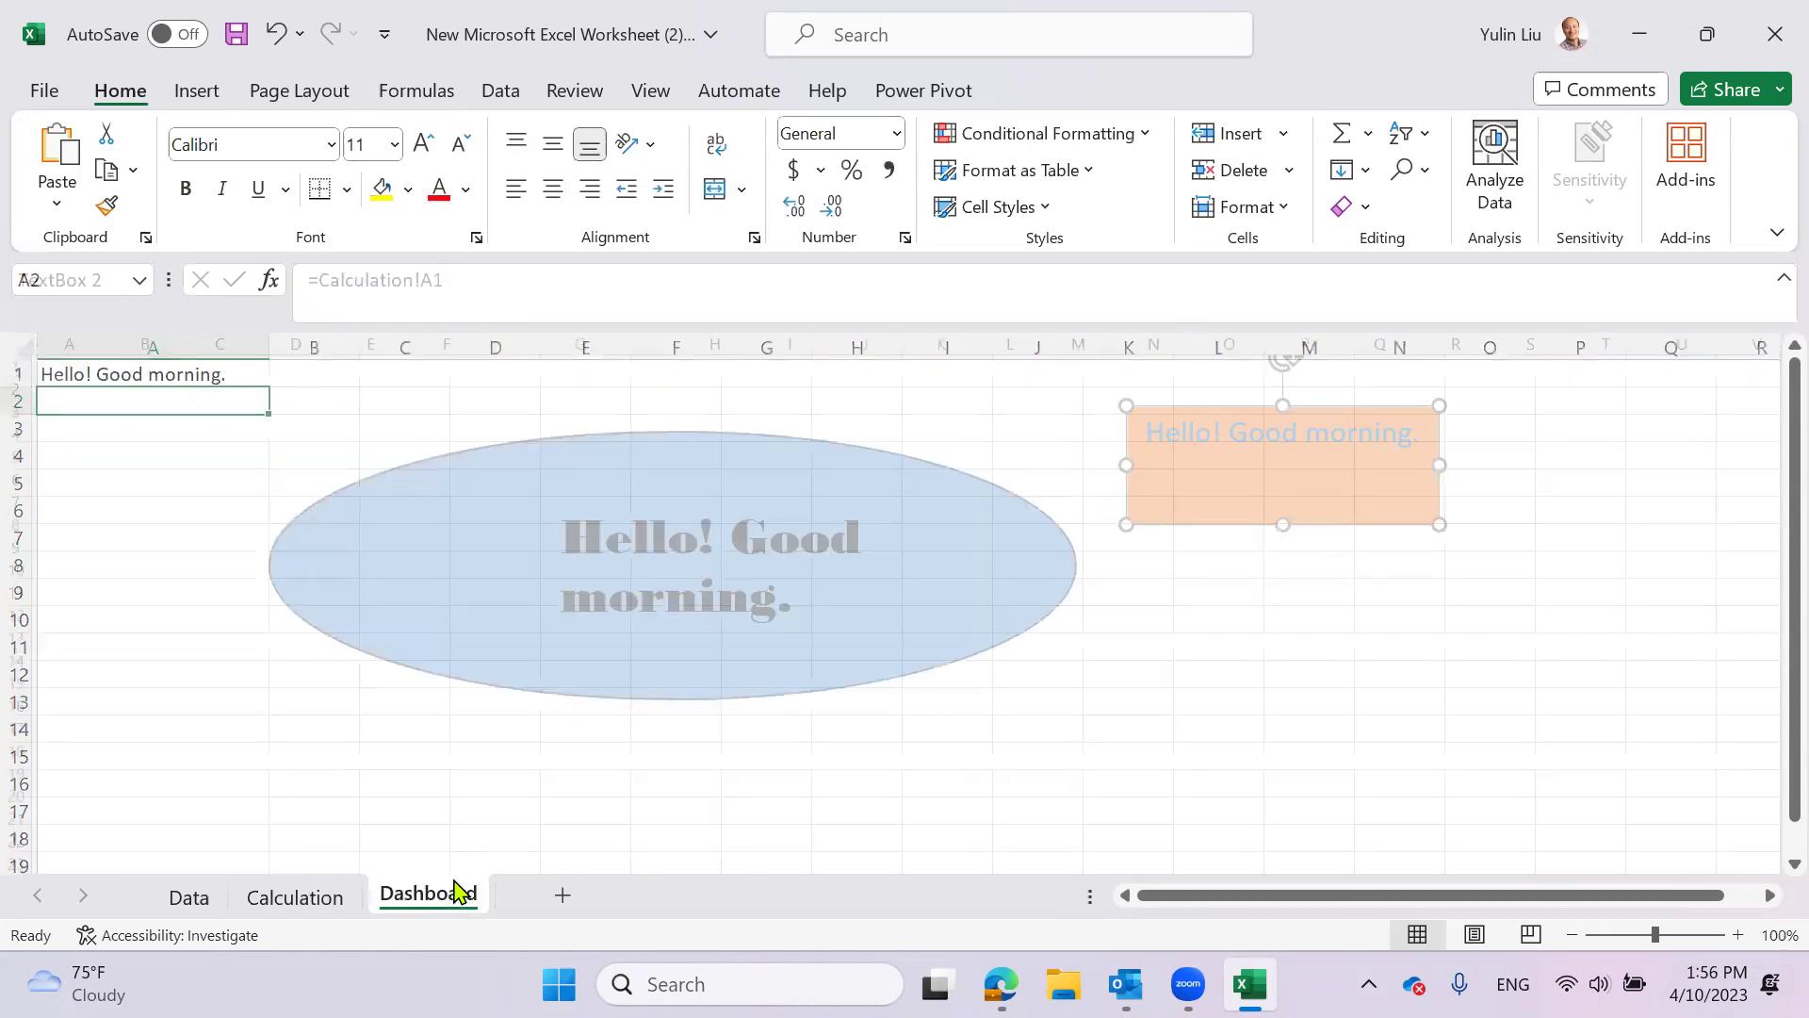
left_click(311, 899)
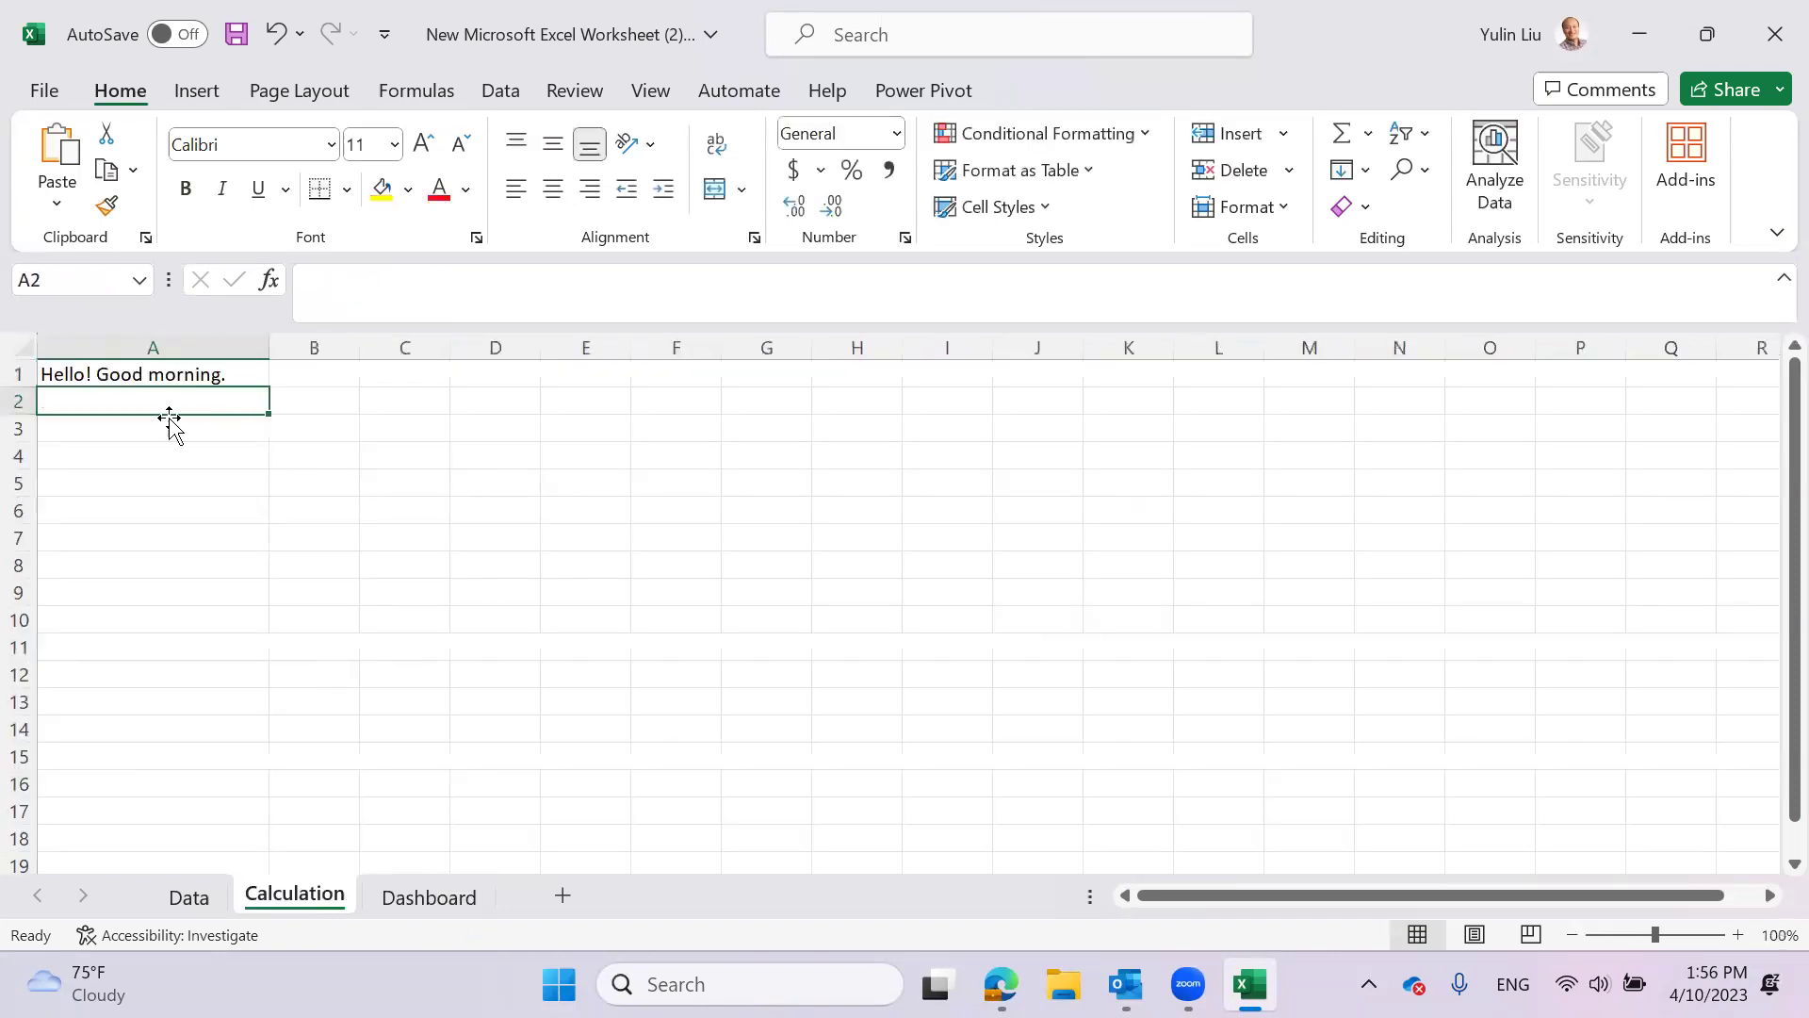
left_click(97, 369)
left_click(366, 277)
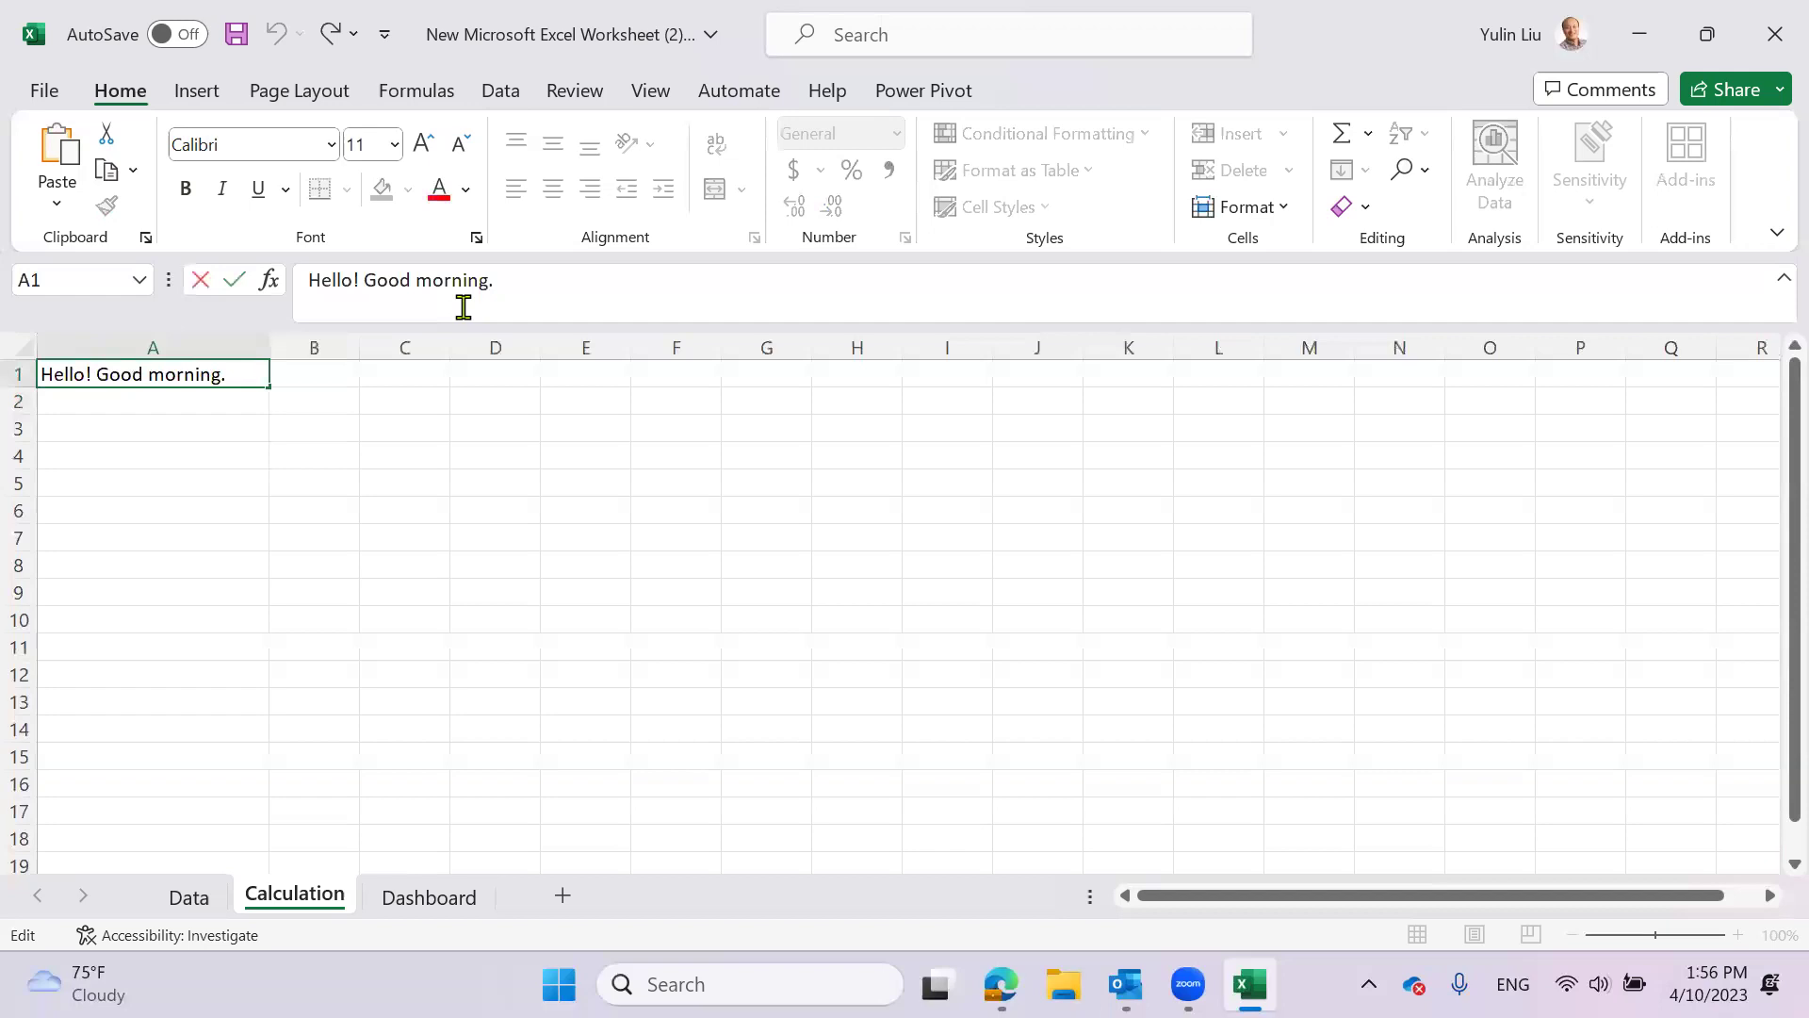
key("alt+Return")
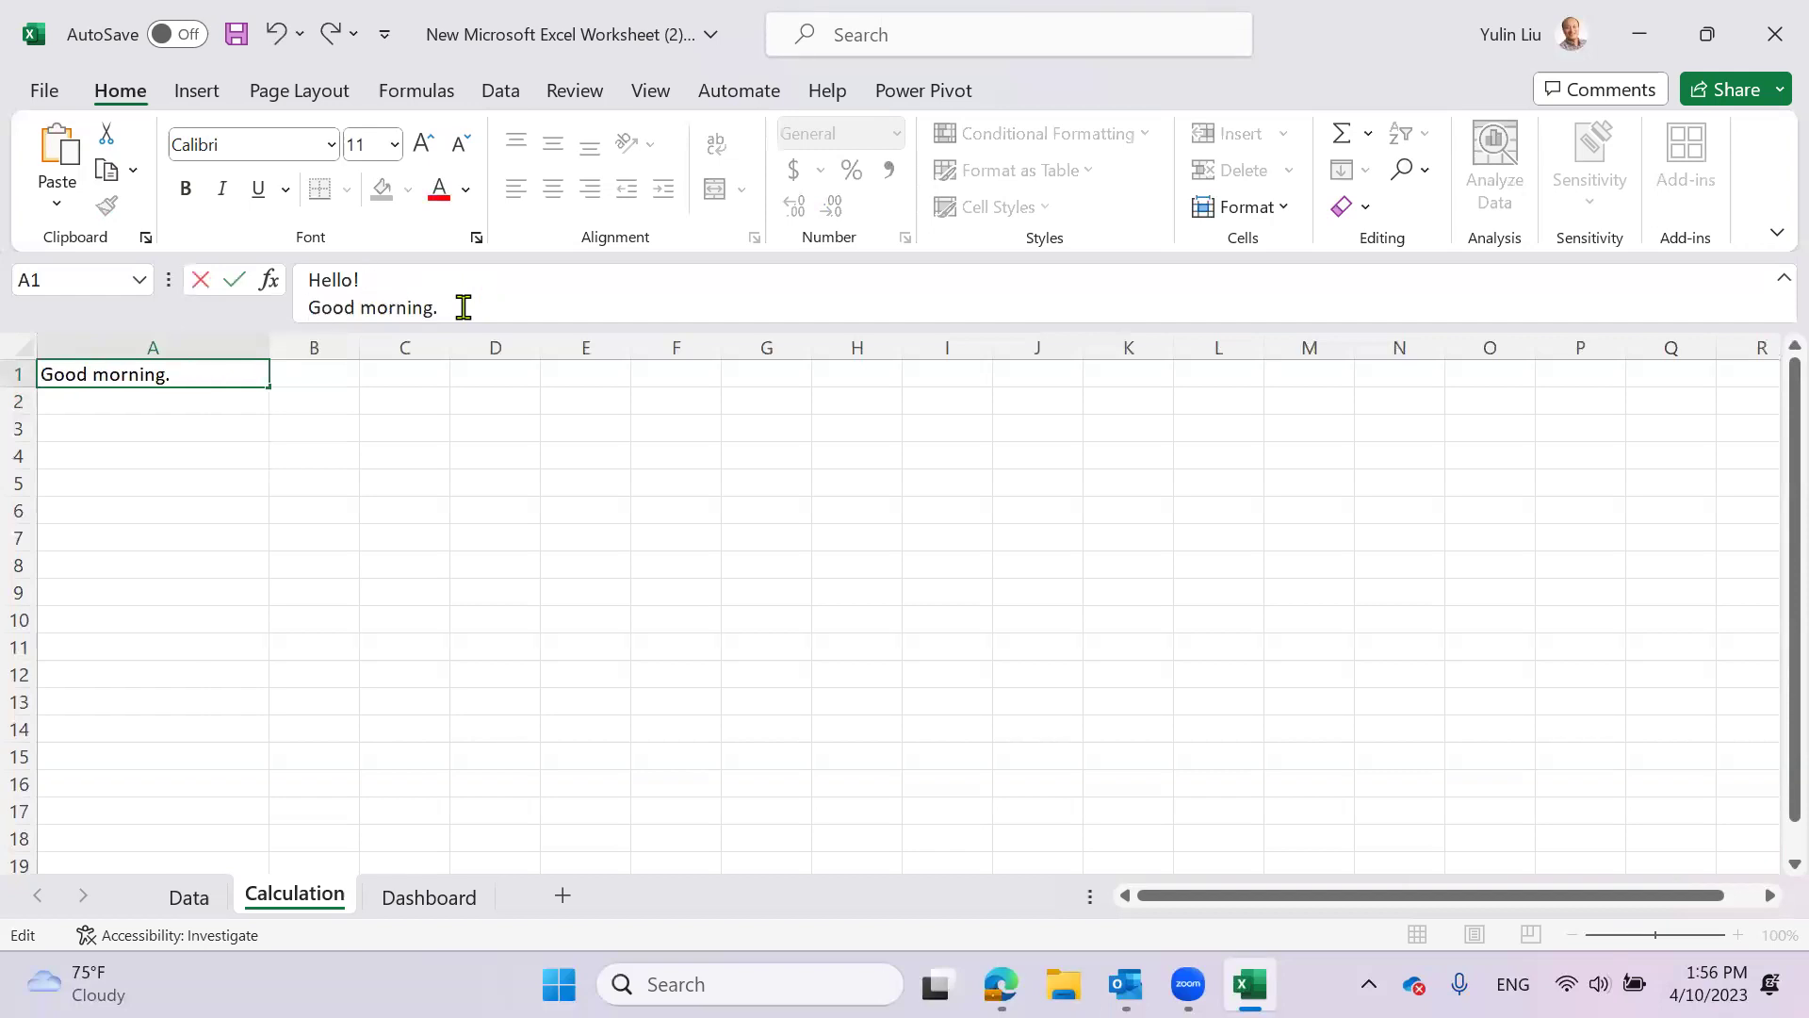
key("Return")
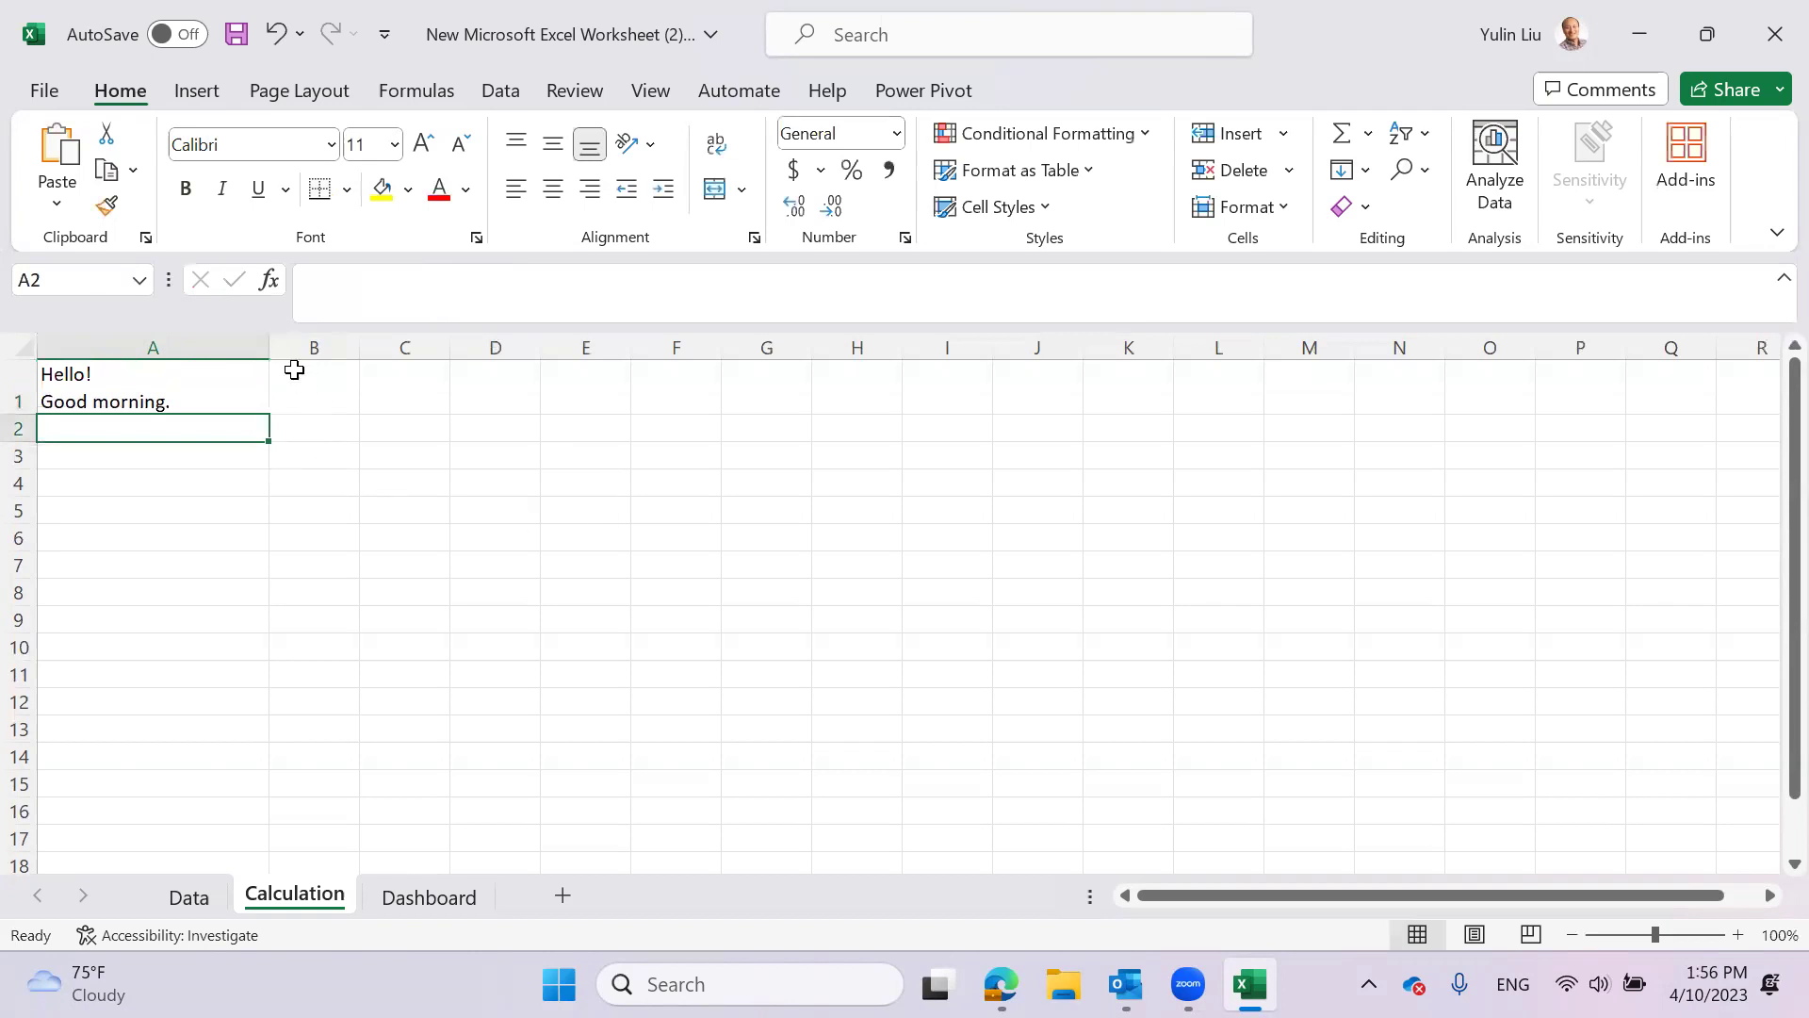
- Widen column A slightly, and shorten the orange text box on the Dashboard sheet to fit the two-line greeting
left_click_drag(270, 352, 283, 351)
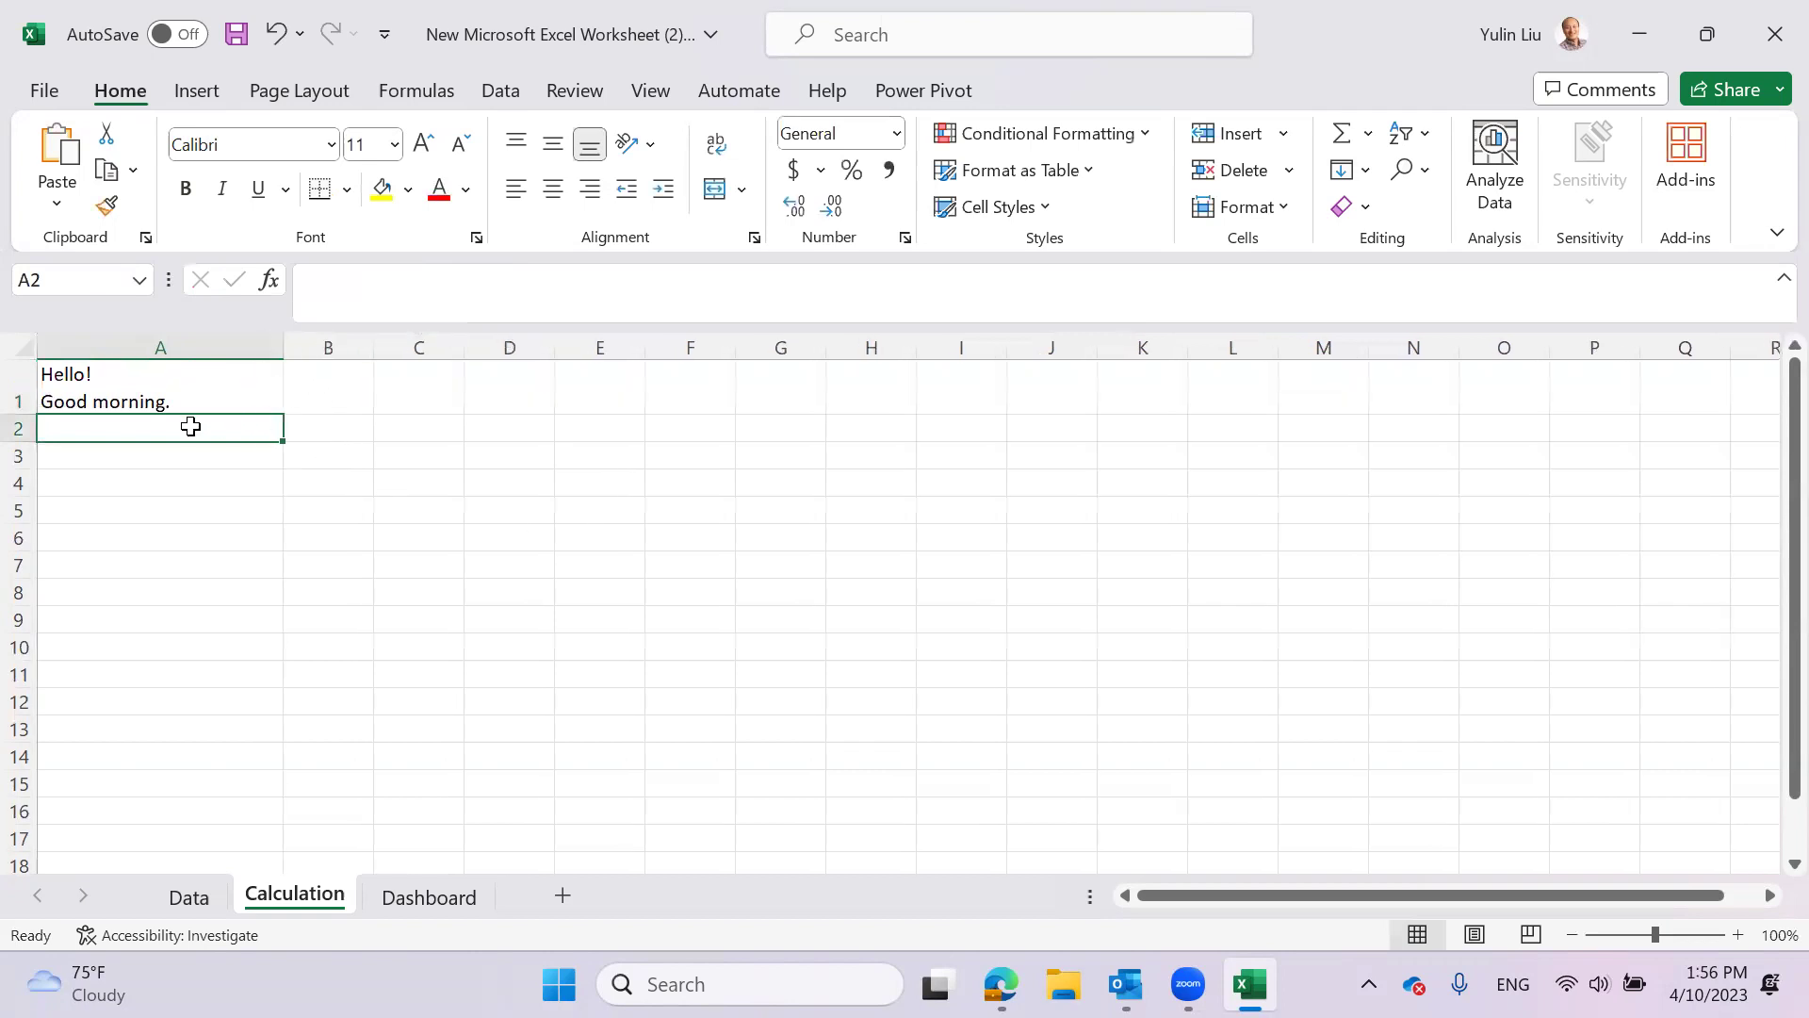
left_click(82, 405)
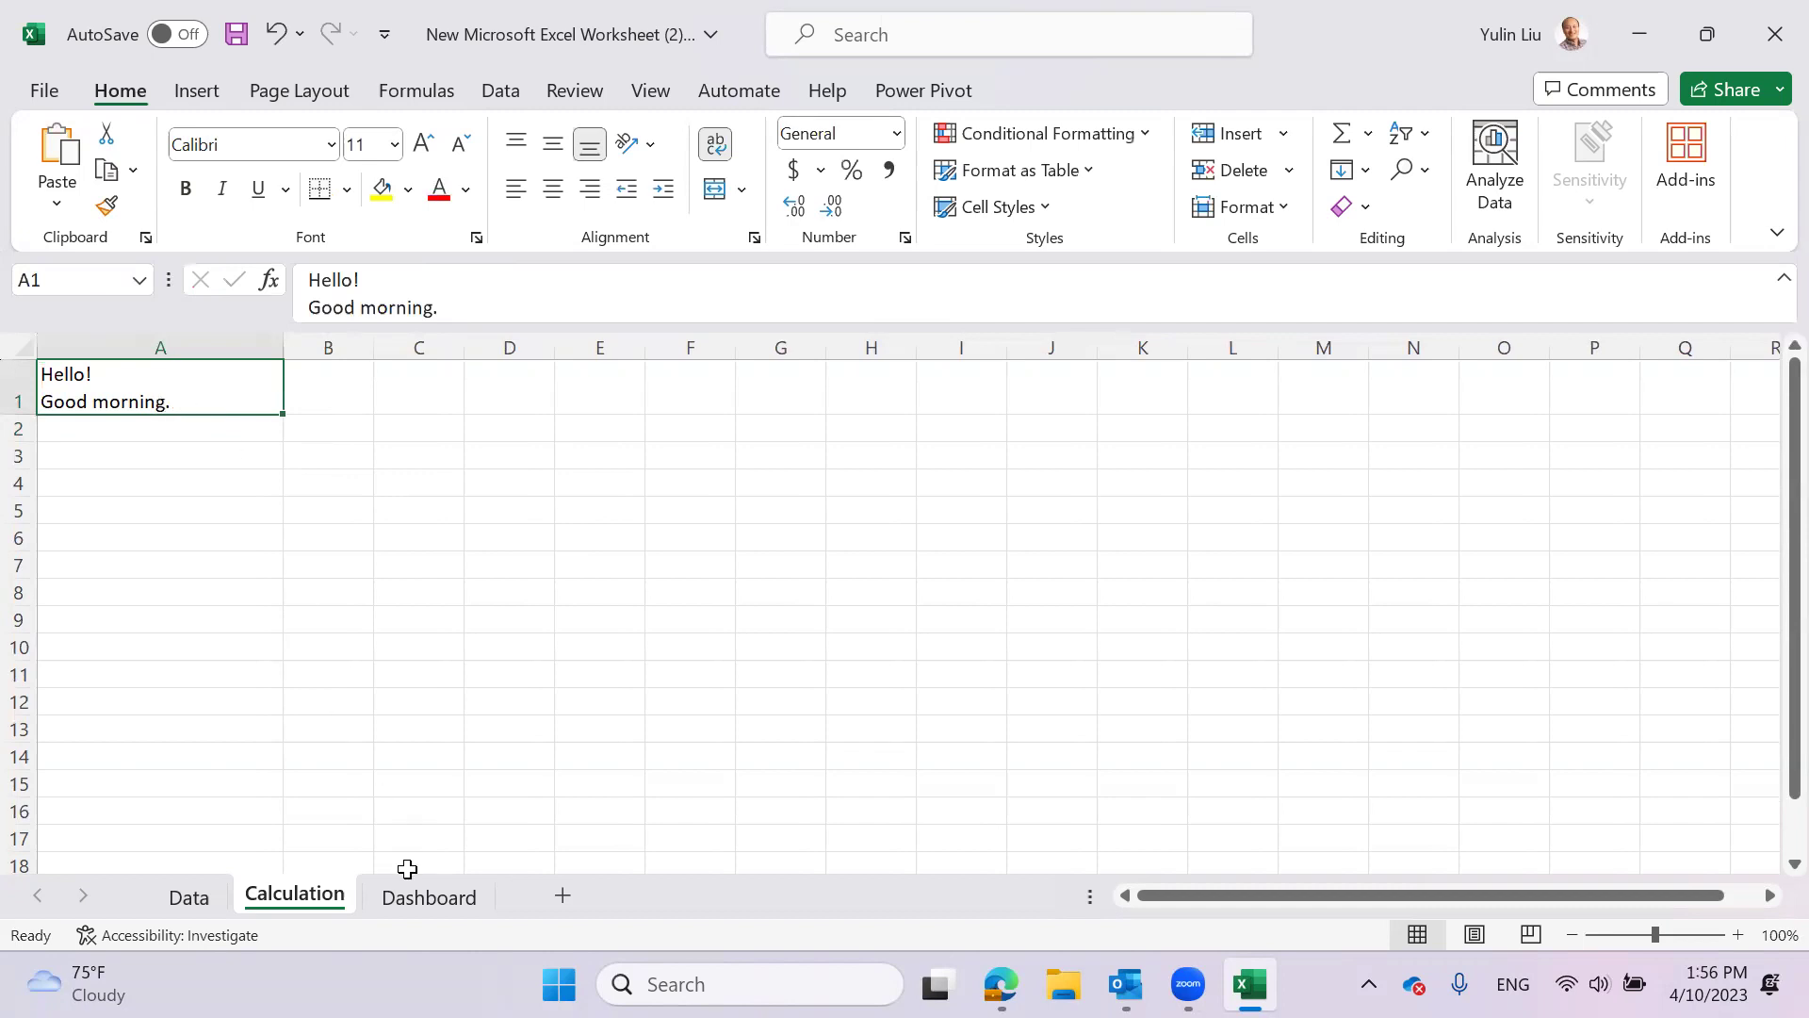
left_click(423, 898)
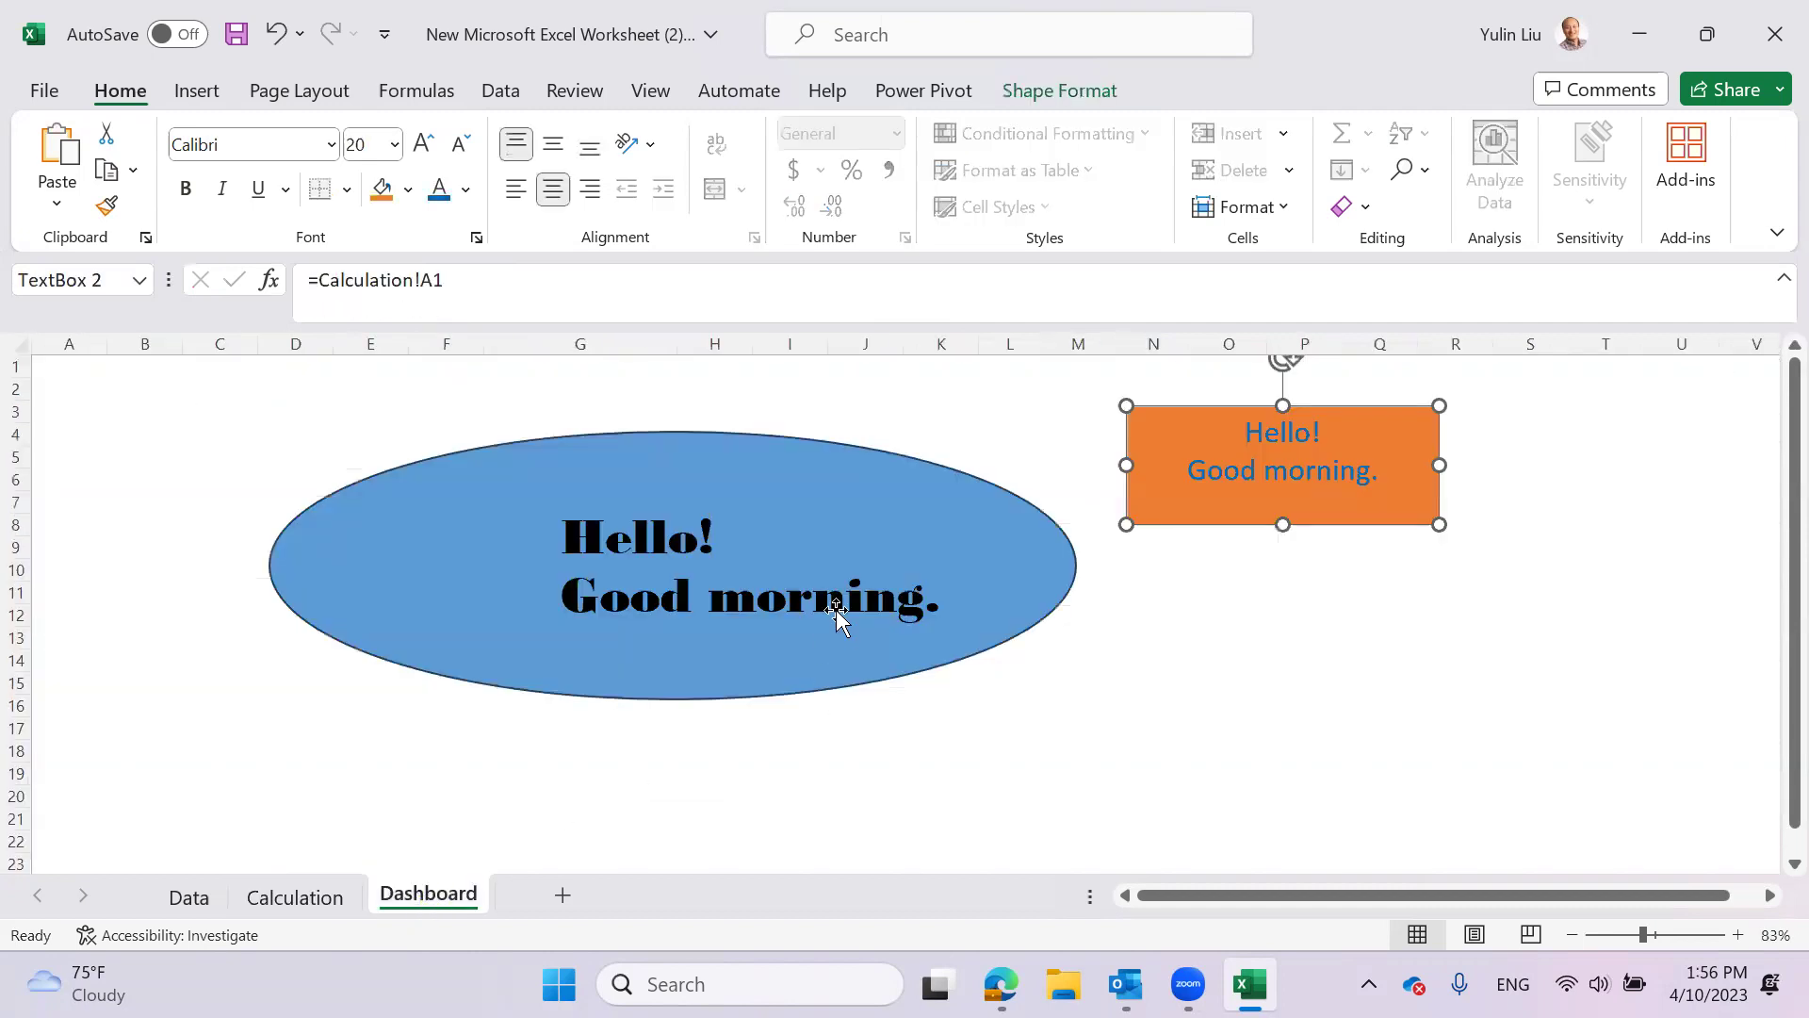
left_click_drag(1284, 525, 1284, 503)
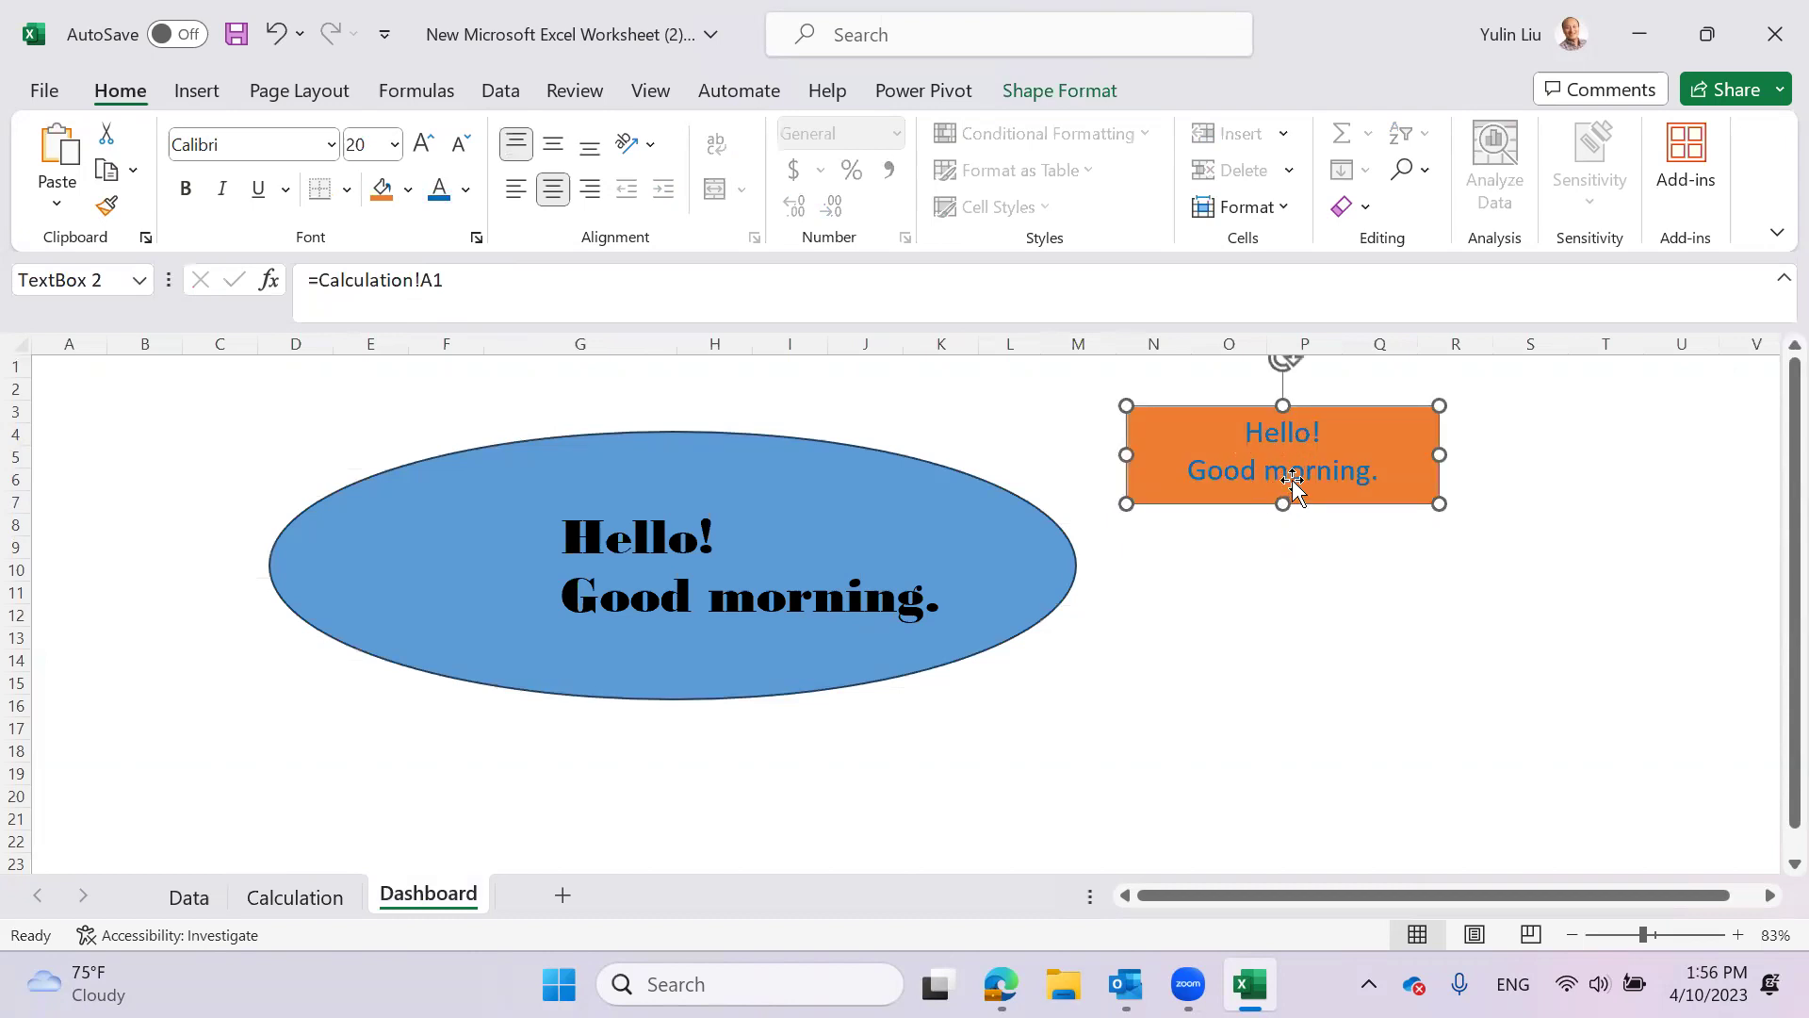
- Add a blank line between the two greeting lines in Calculation A1, and lengthen the Dashboard's orange text box until both lines fit
left_click(311, 900)
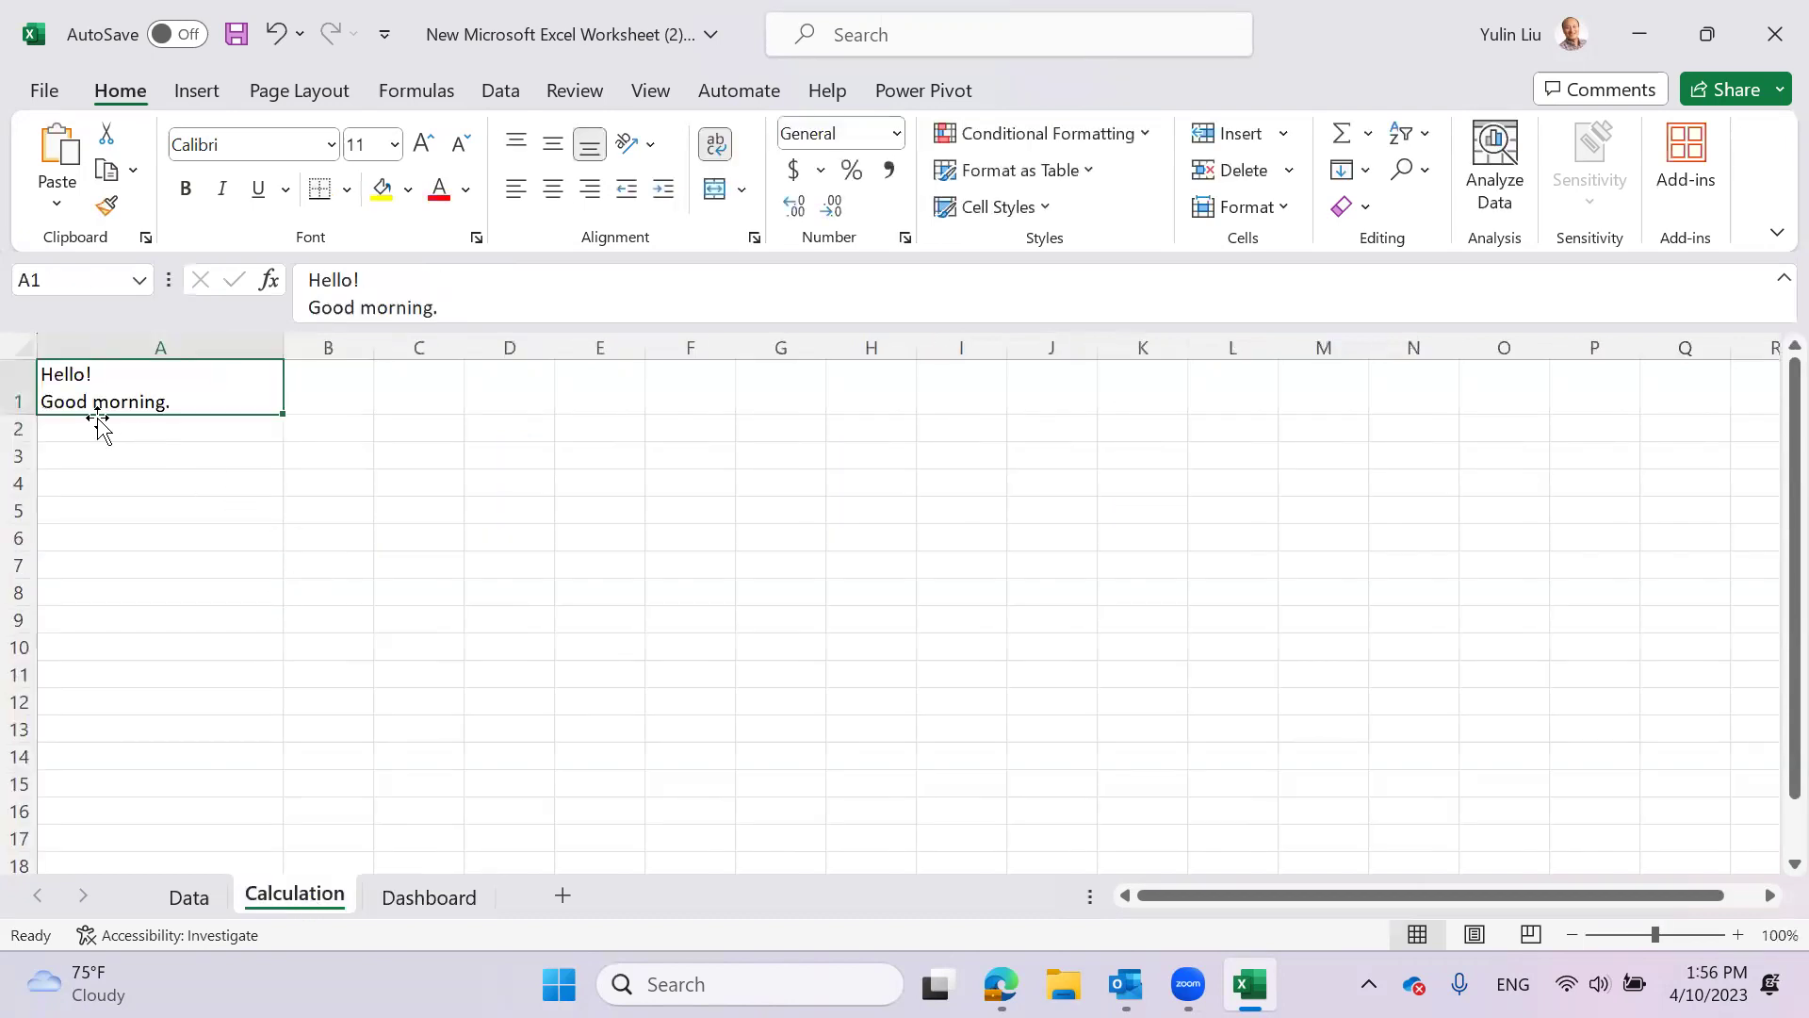
left_click(433, 308)
left_click(410, 280)
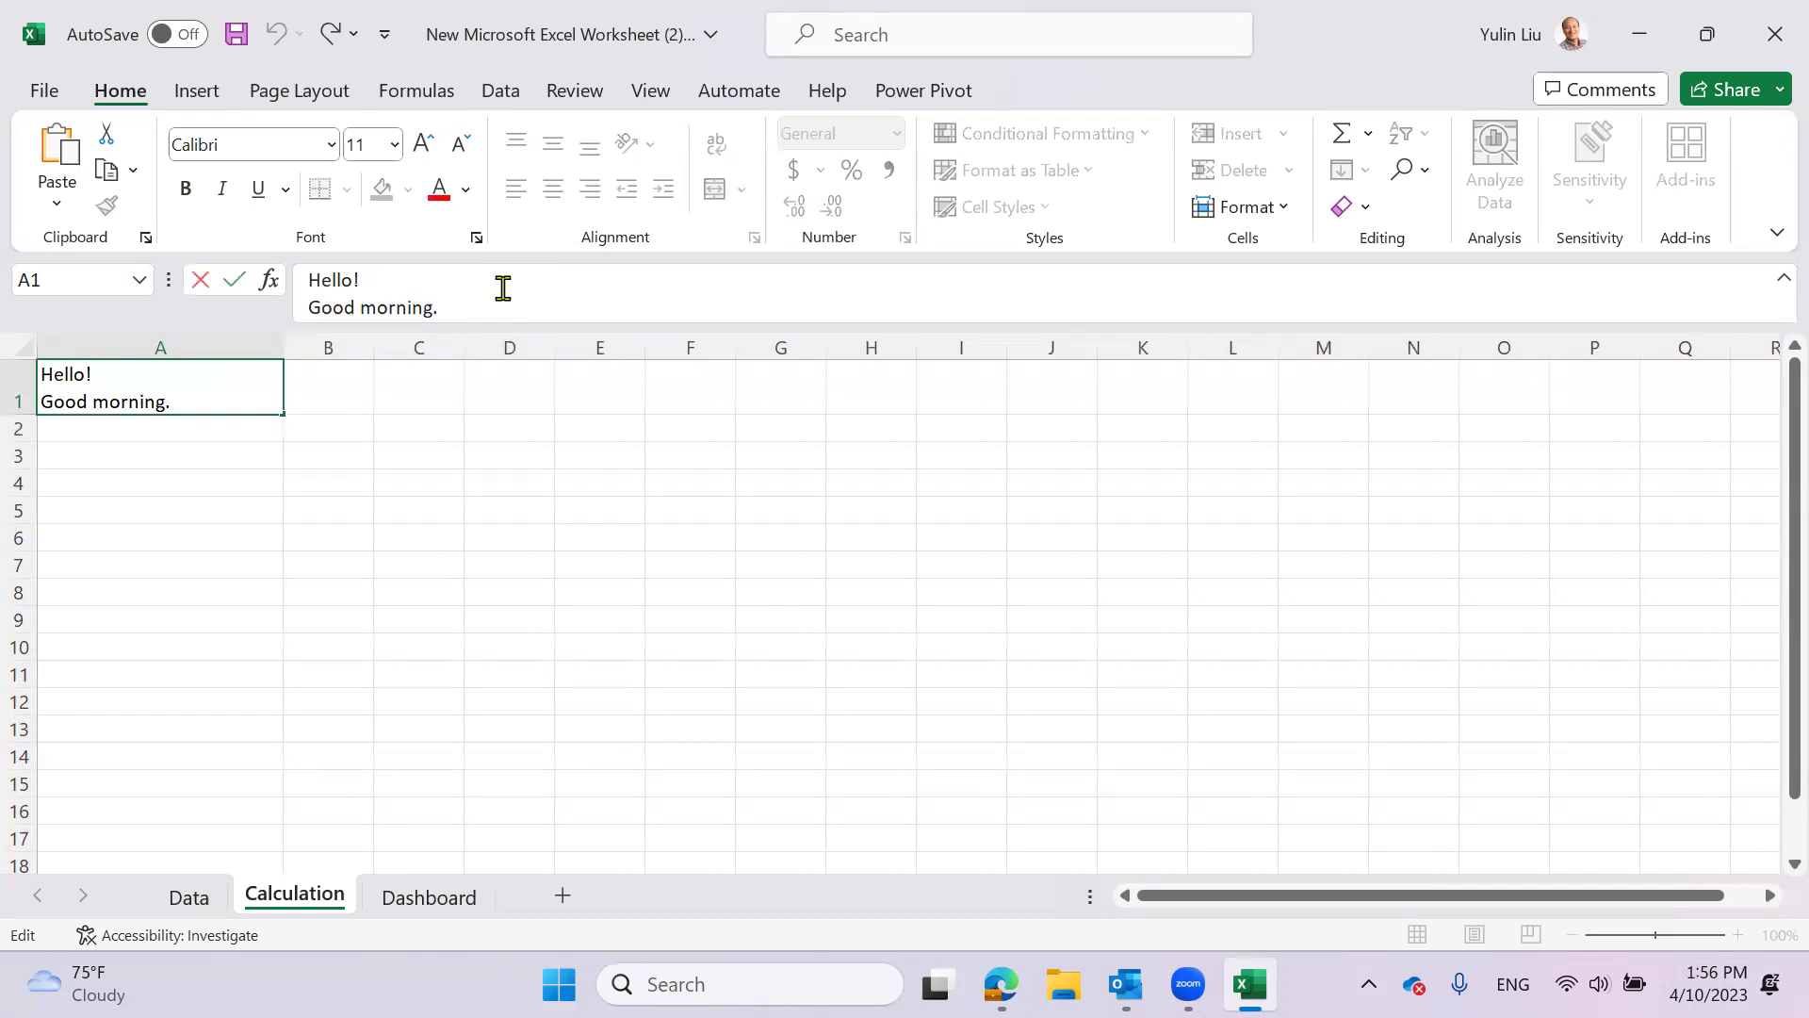
key("alt+Return")
left_click(558, 569)
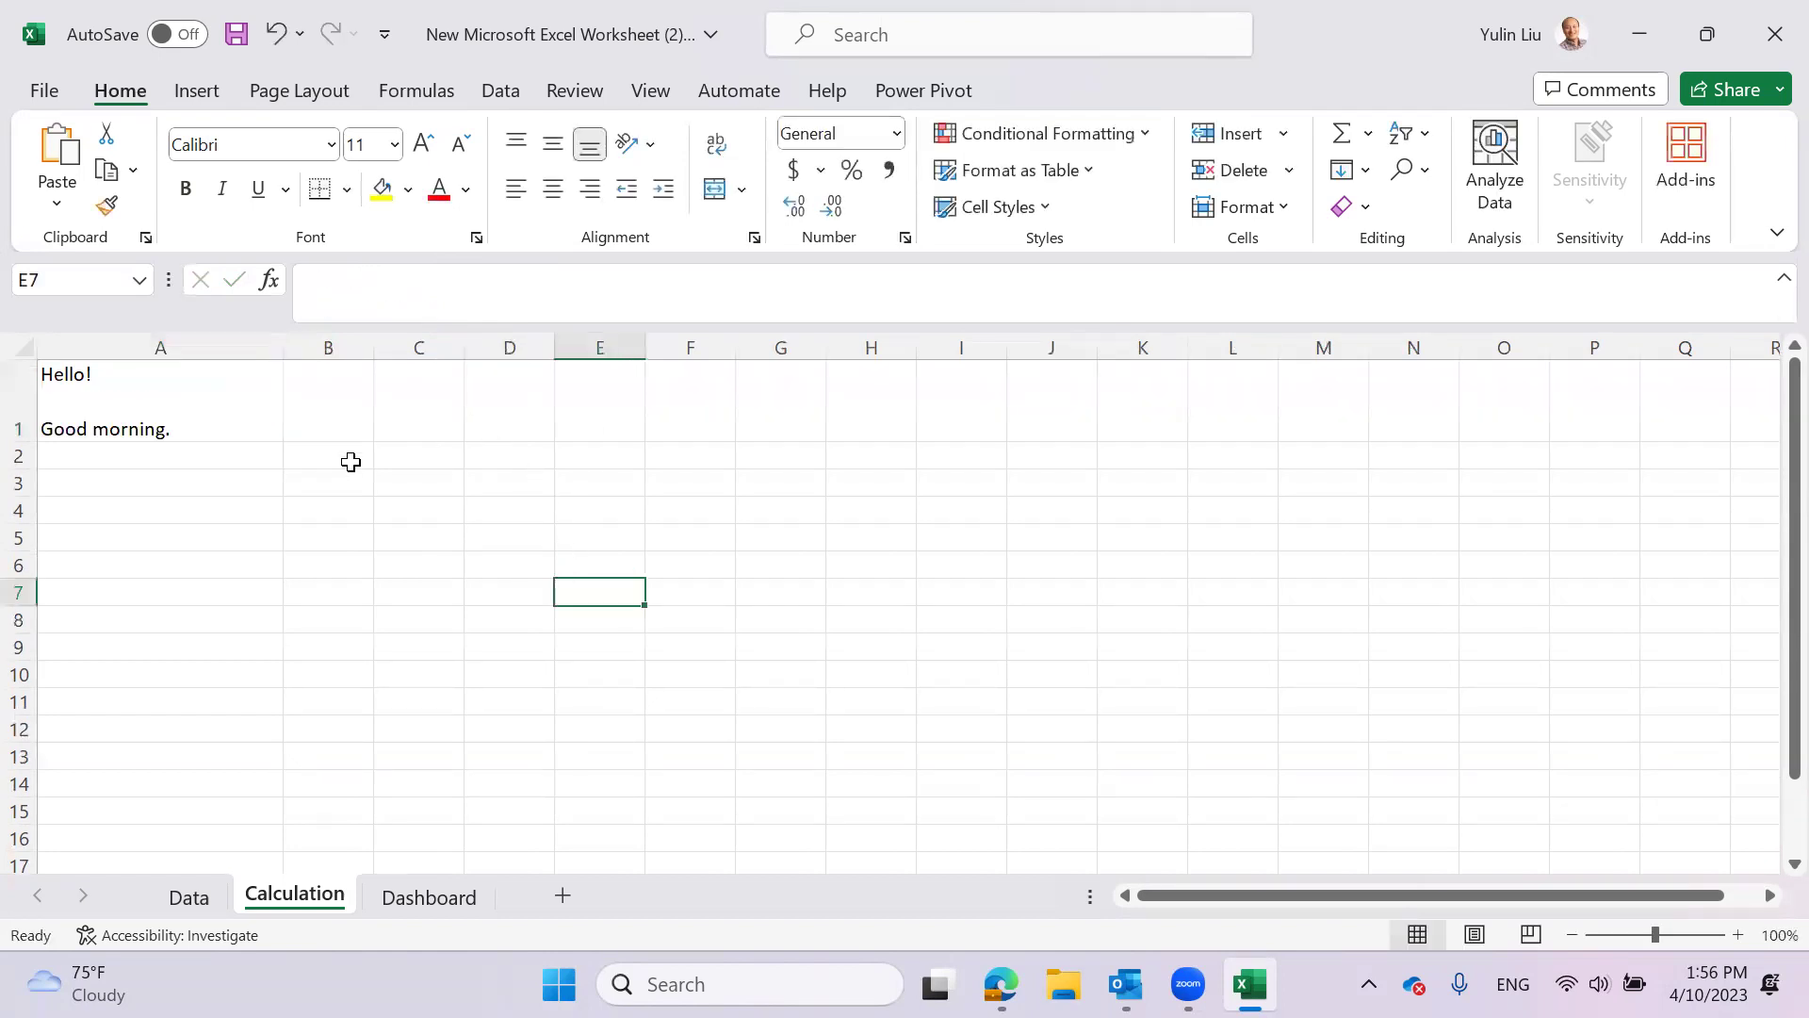
left_click(434, 904)
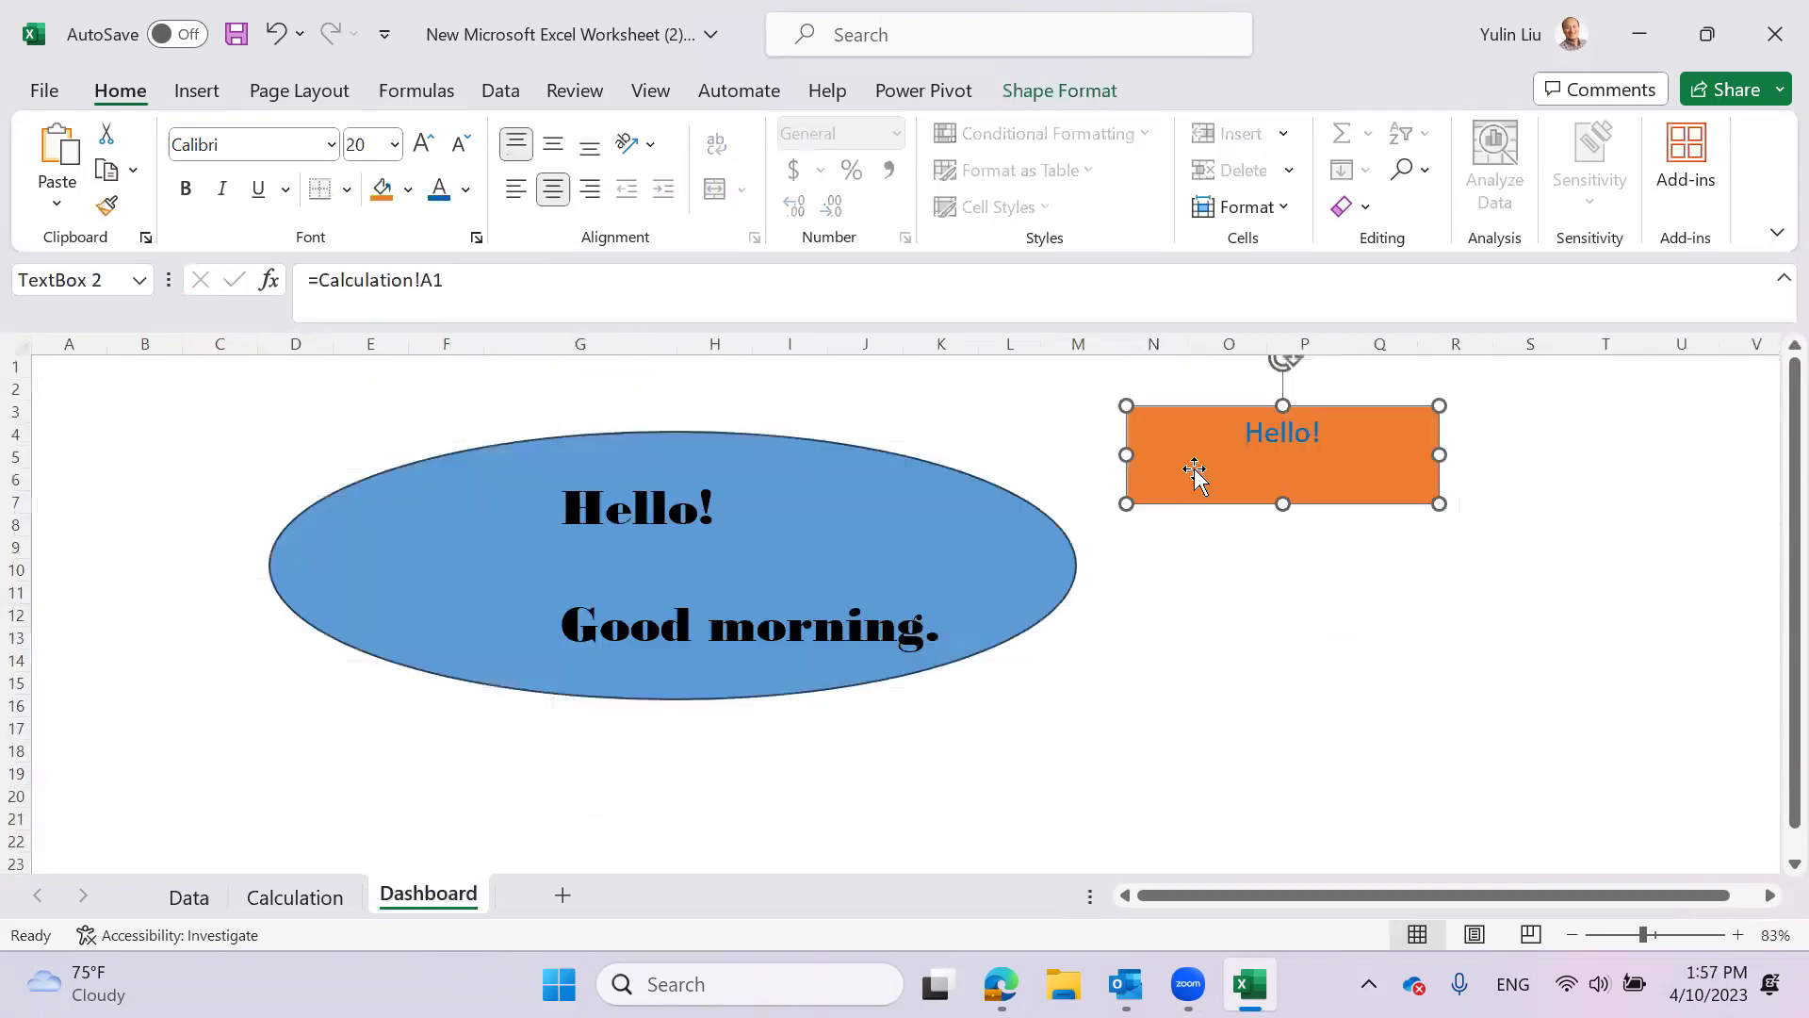
left_click_drag(1284, 505, 1301, 563)
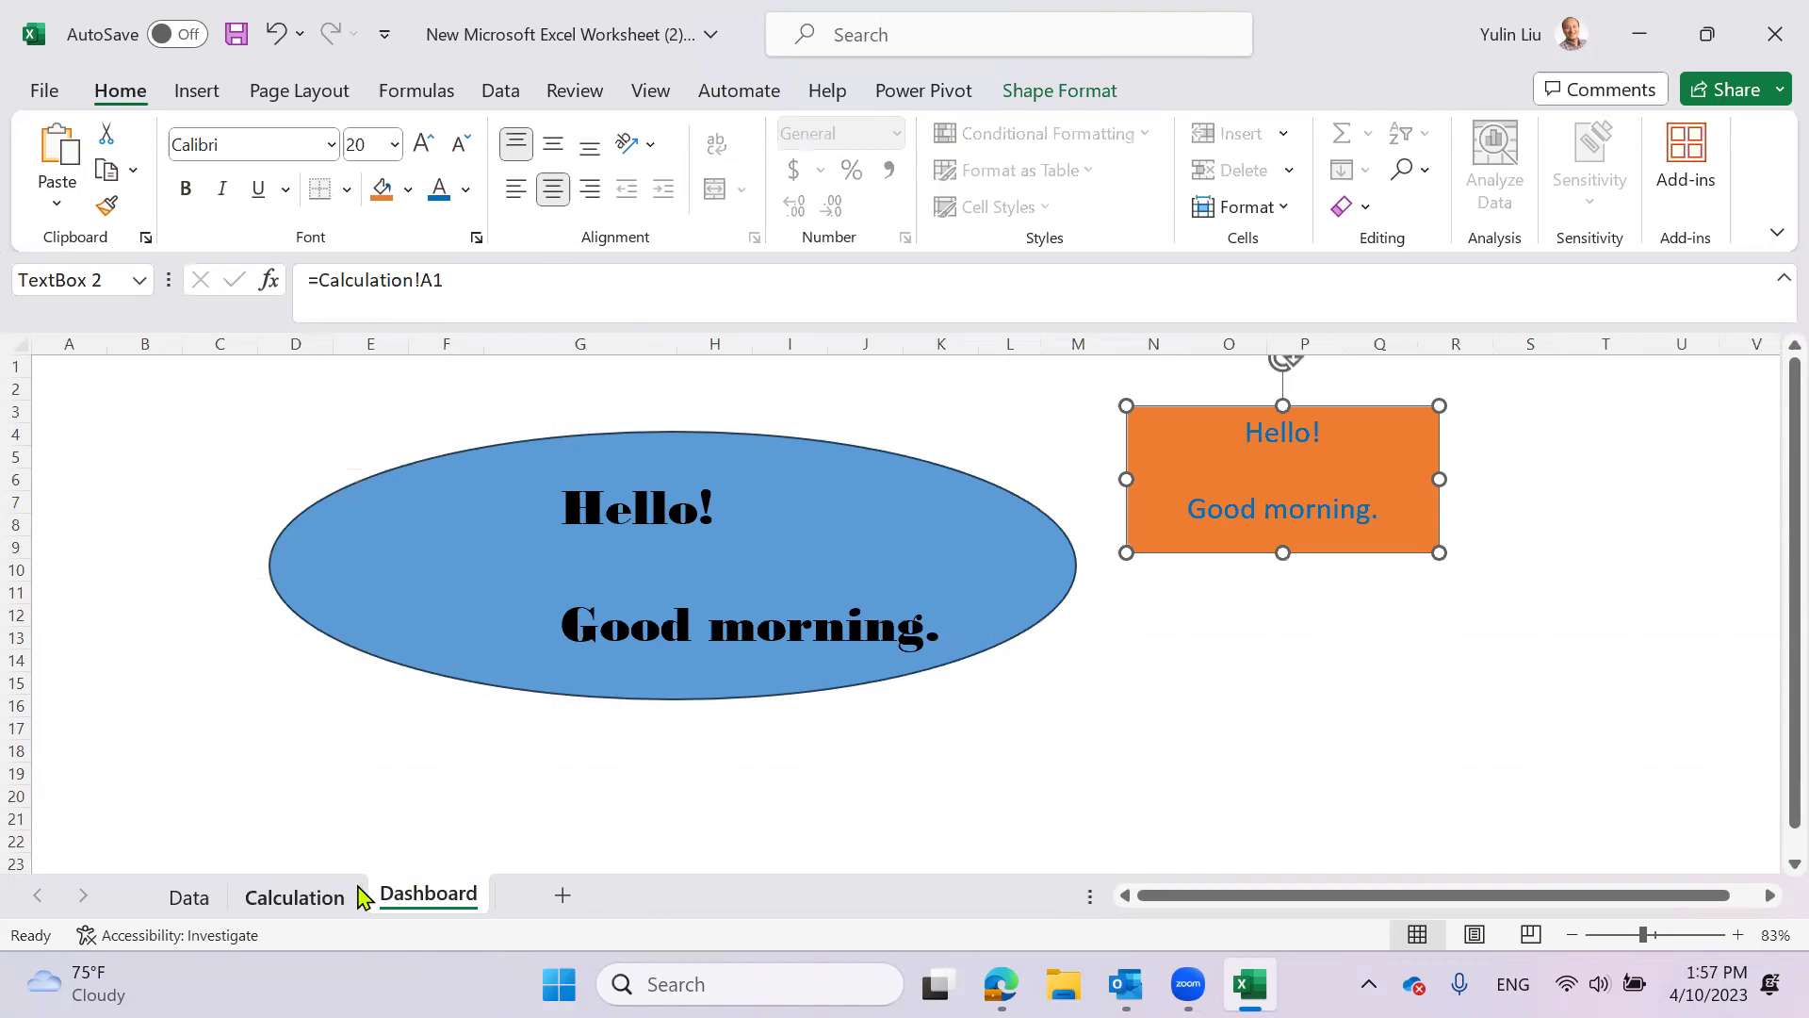
- Review the contents of the Data, Calculation and Dashboard sheets, finishing on the Data sheet
left_click(297, 896)
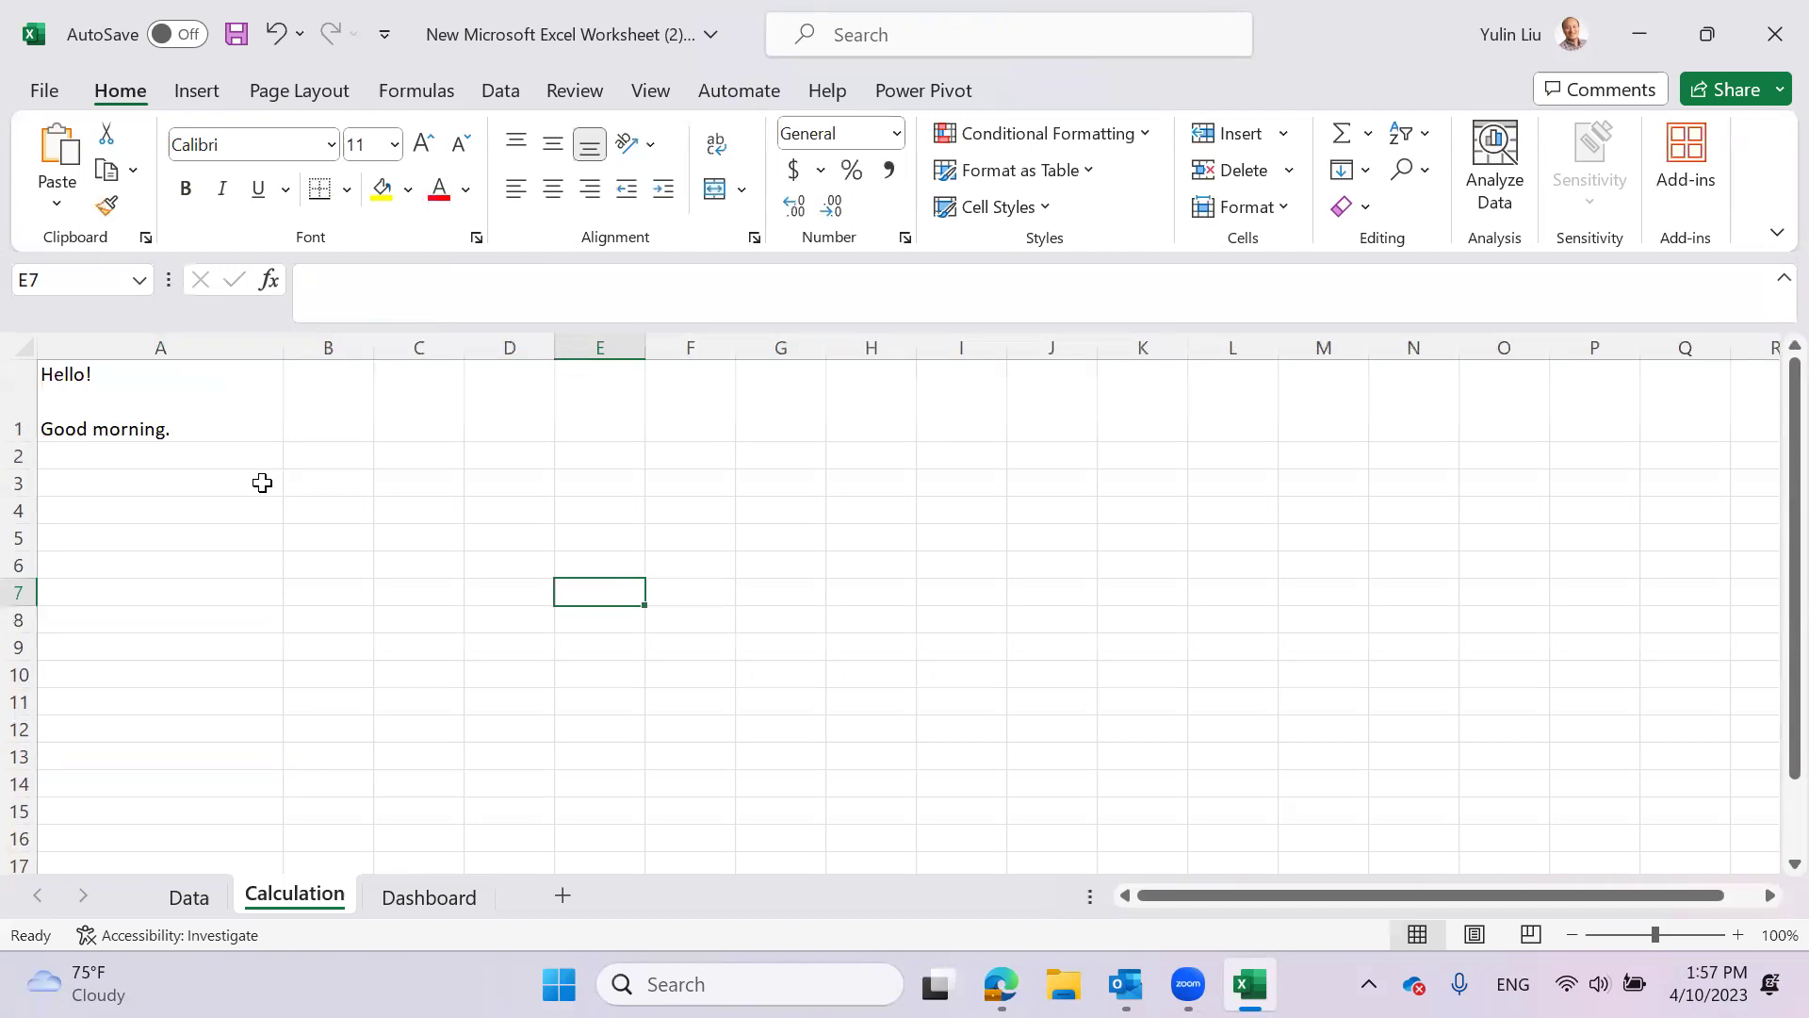
left_click(200, 905)
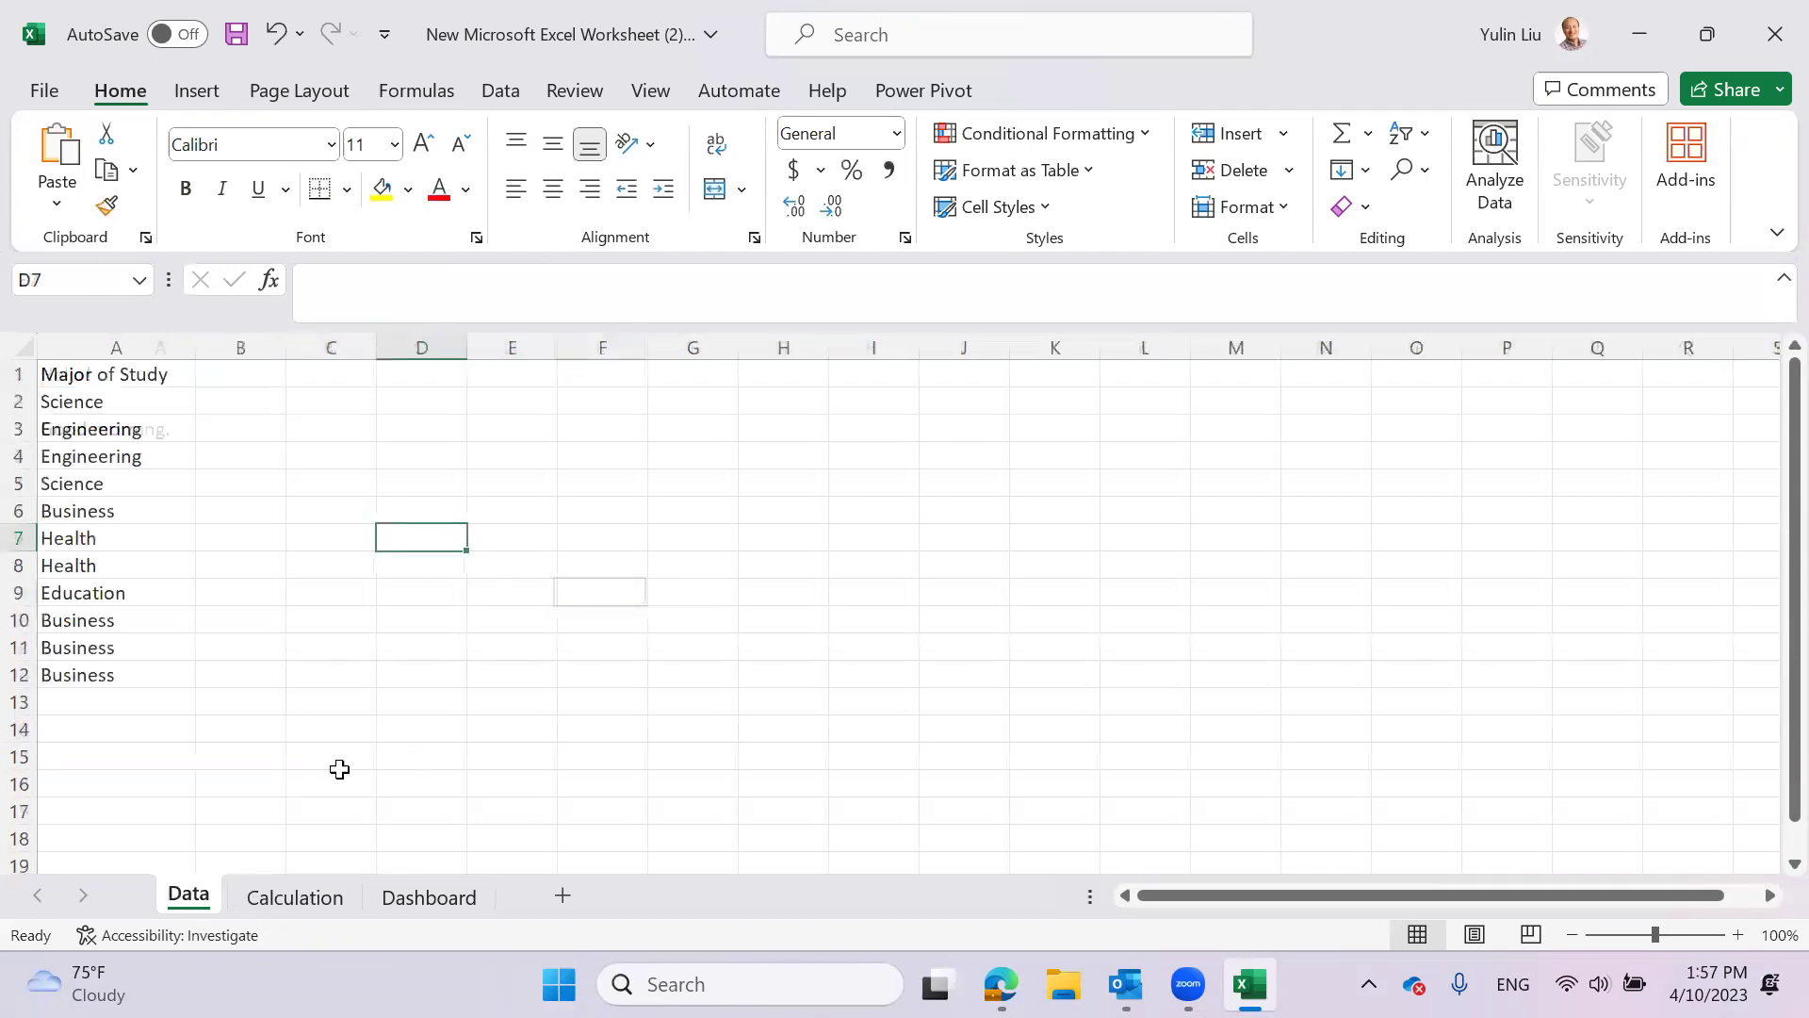
left_click(316, 909)
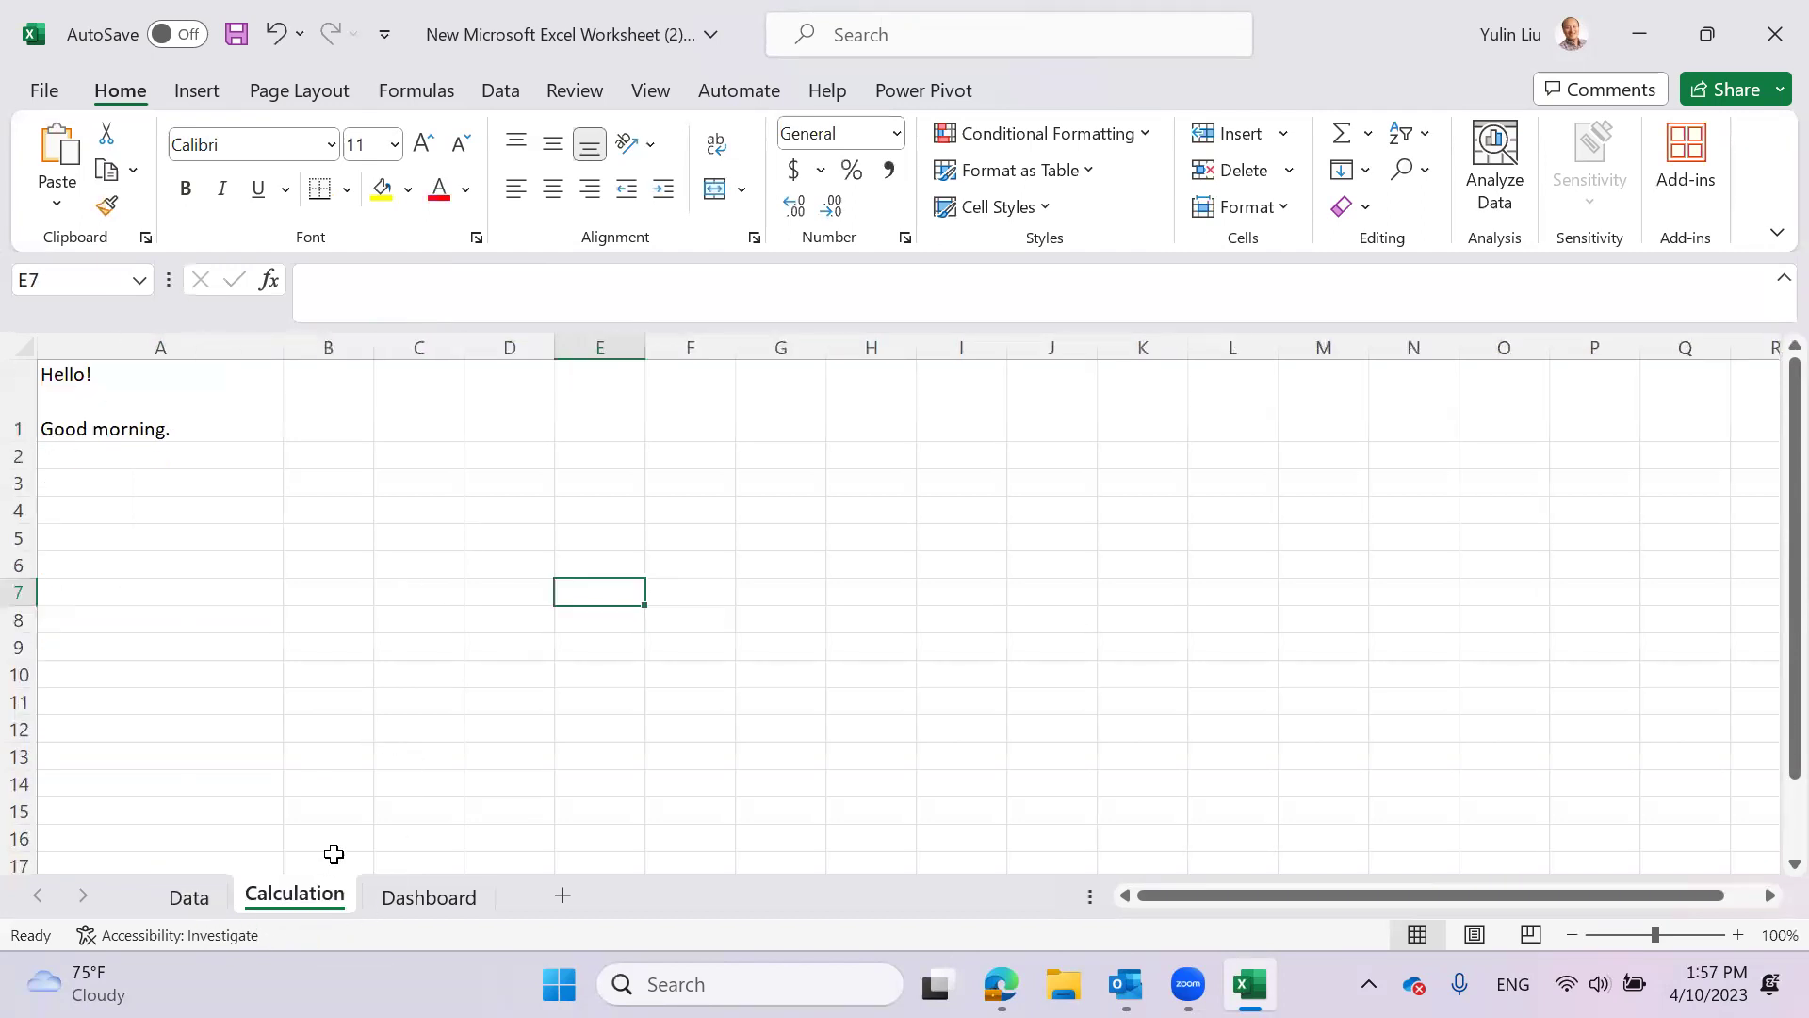
left_click(215, 900)
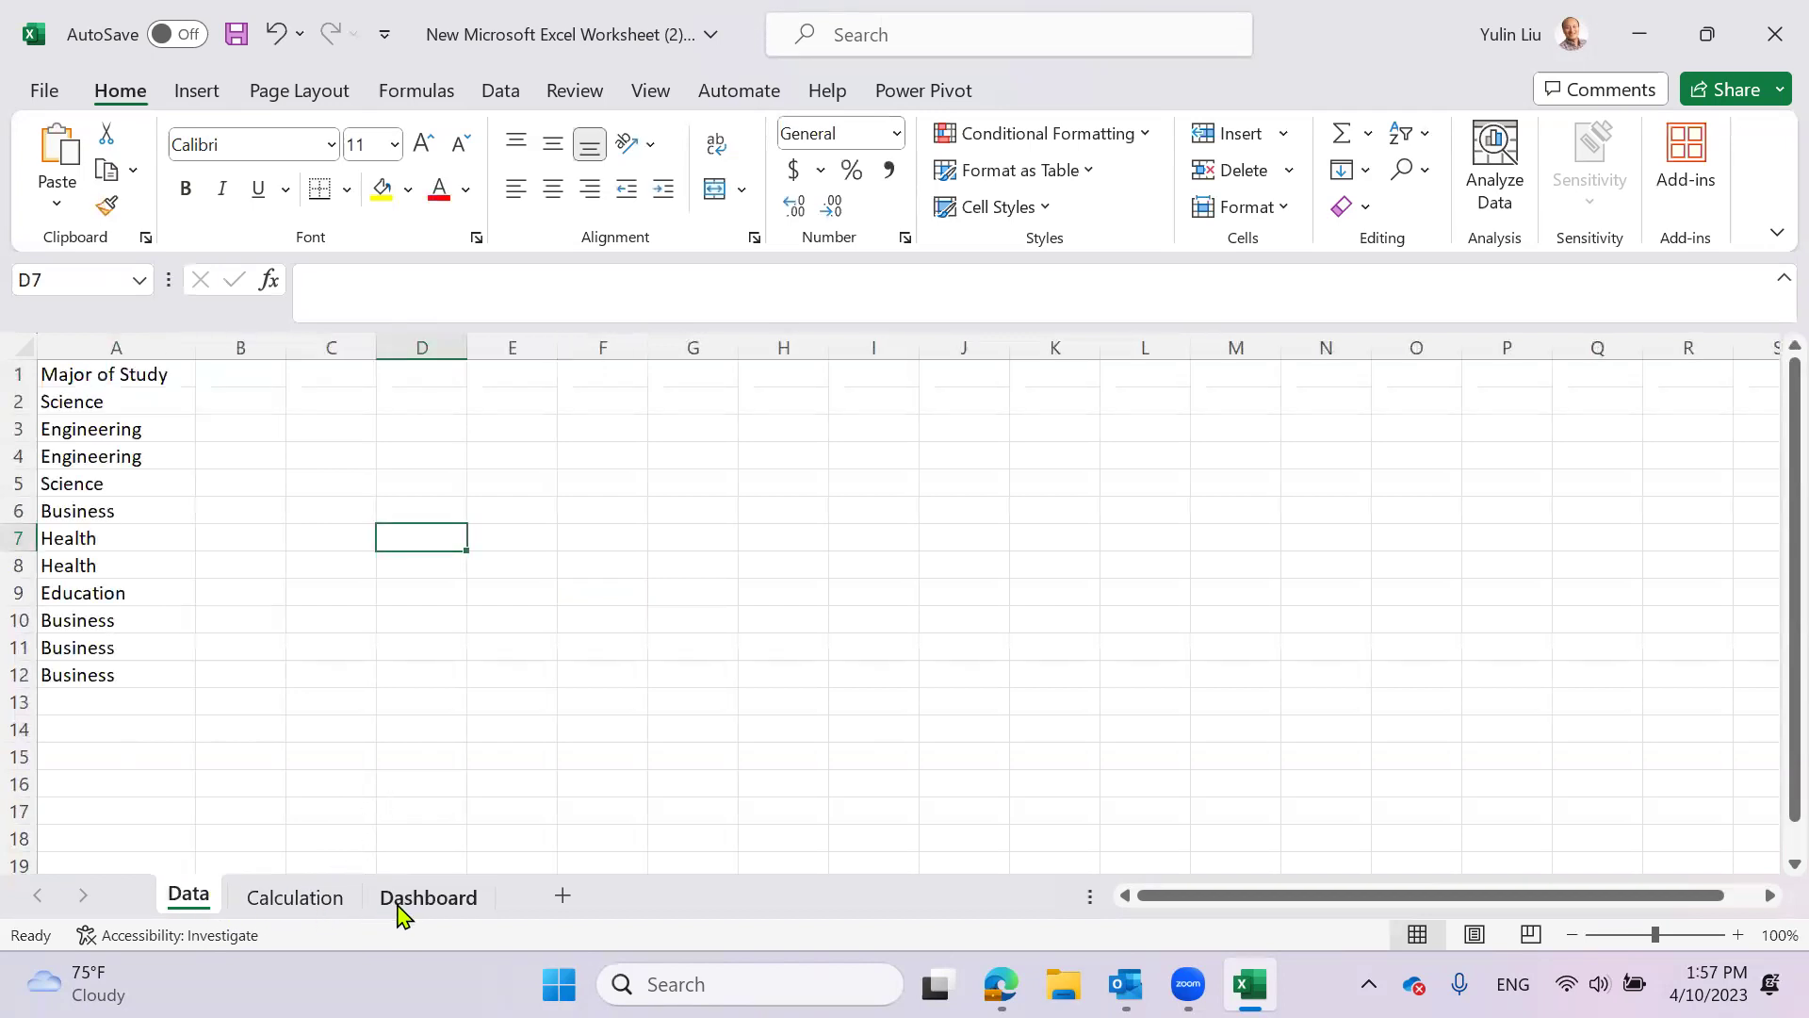
left_click(410, 909)
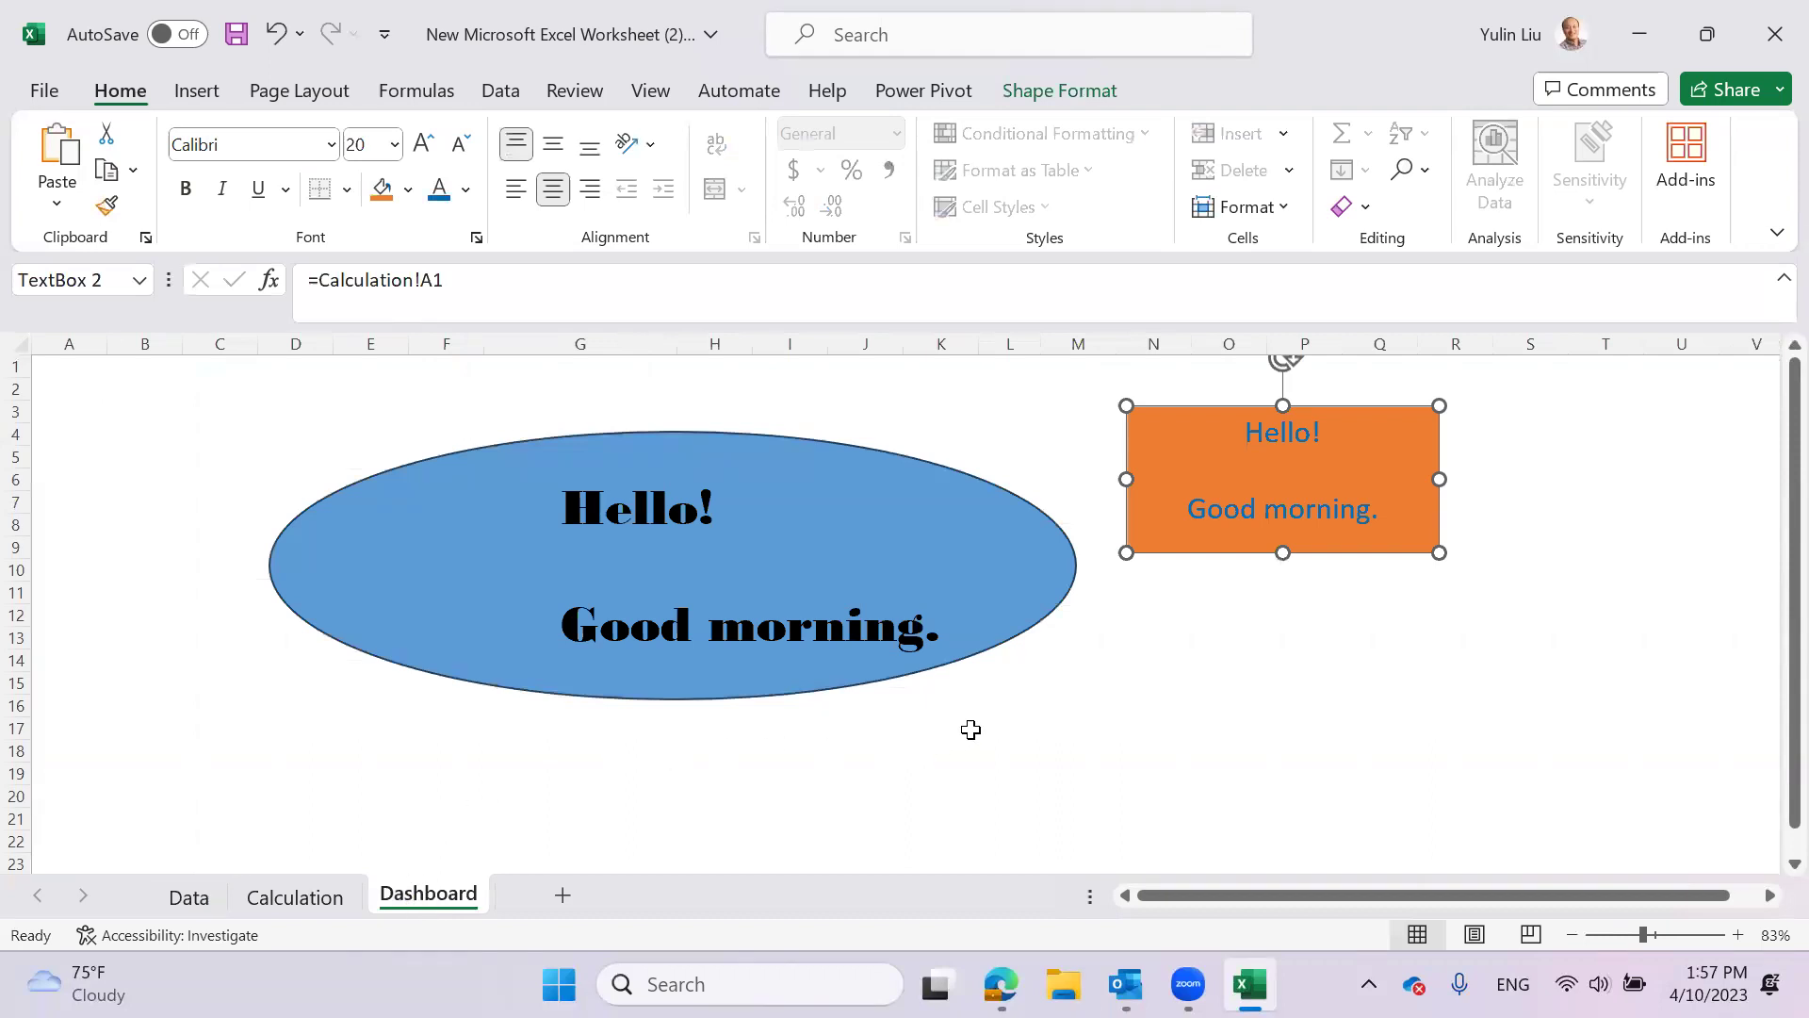
left_click(198, 897)
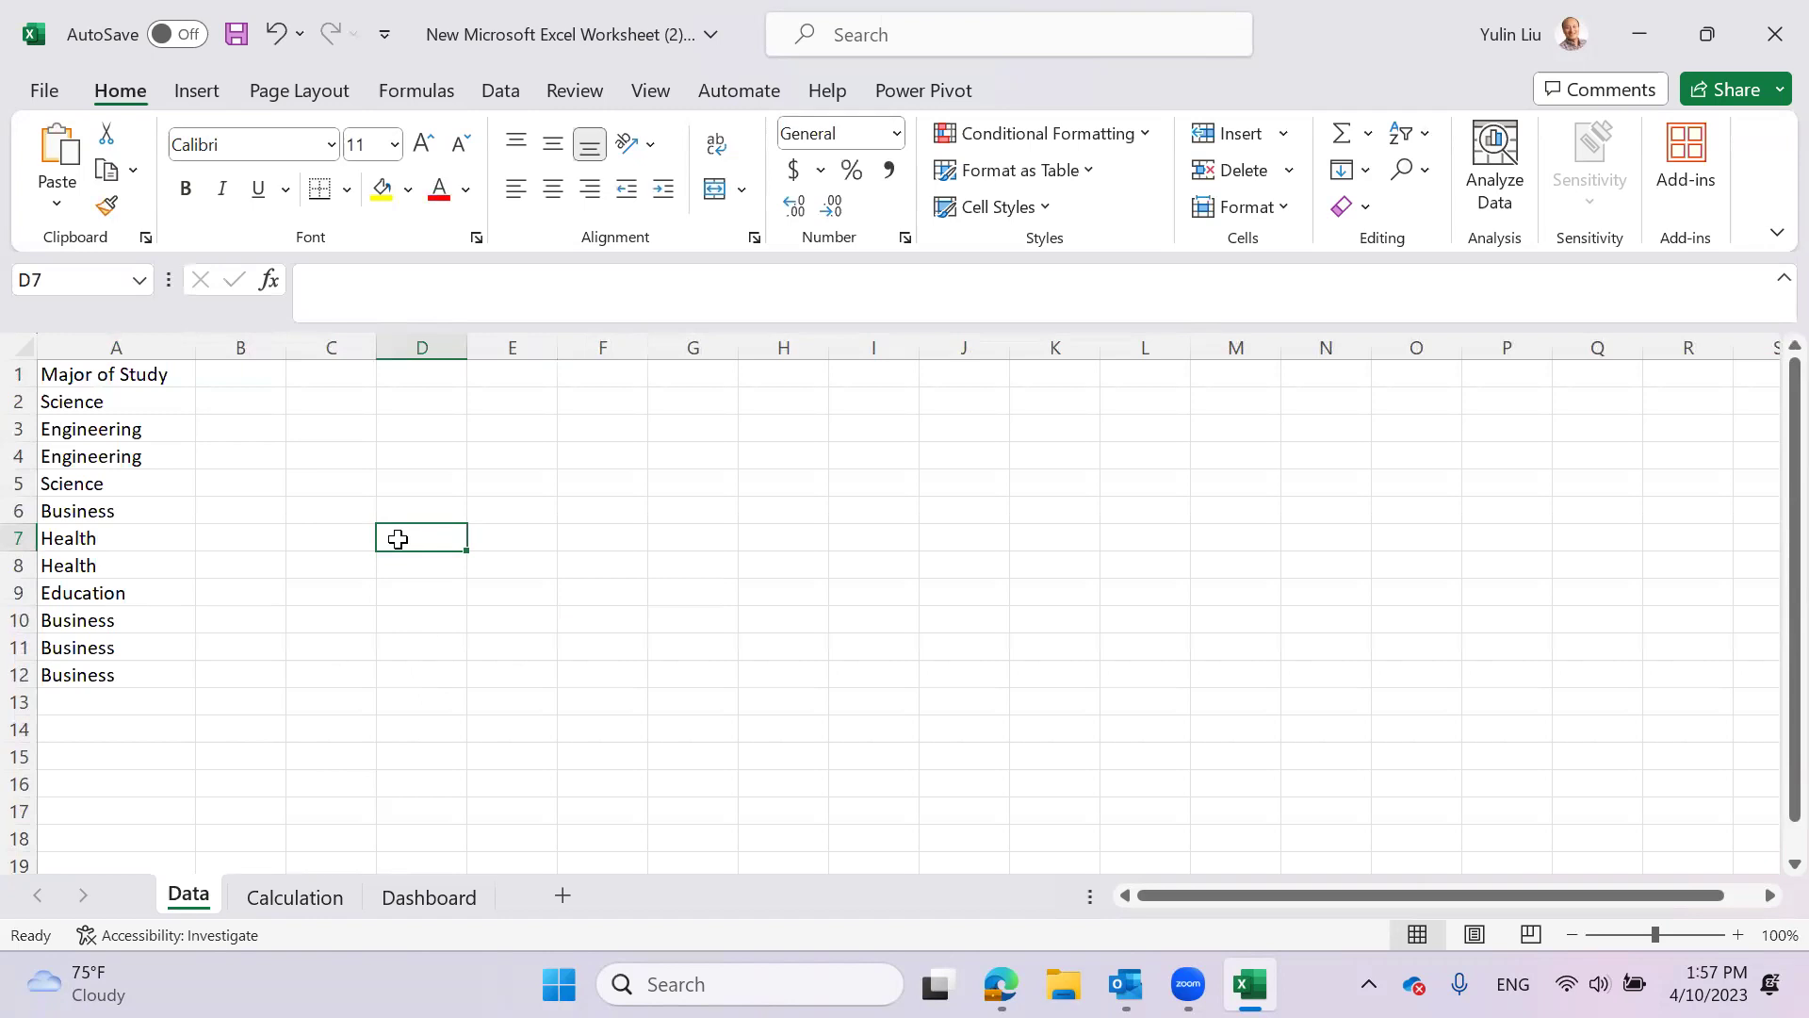
left_click(320, 895)
left_click(206, 543)
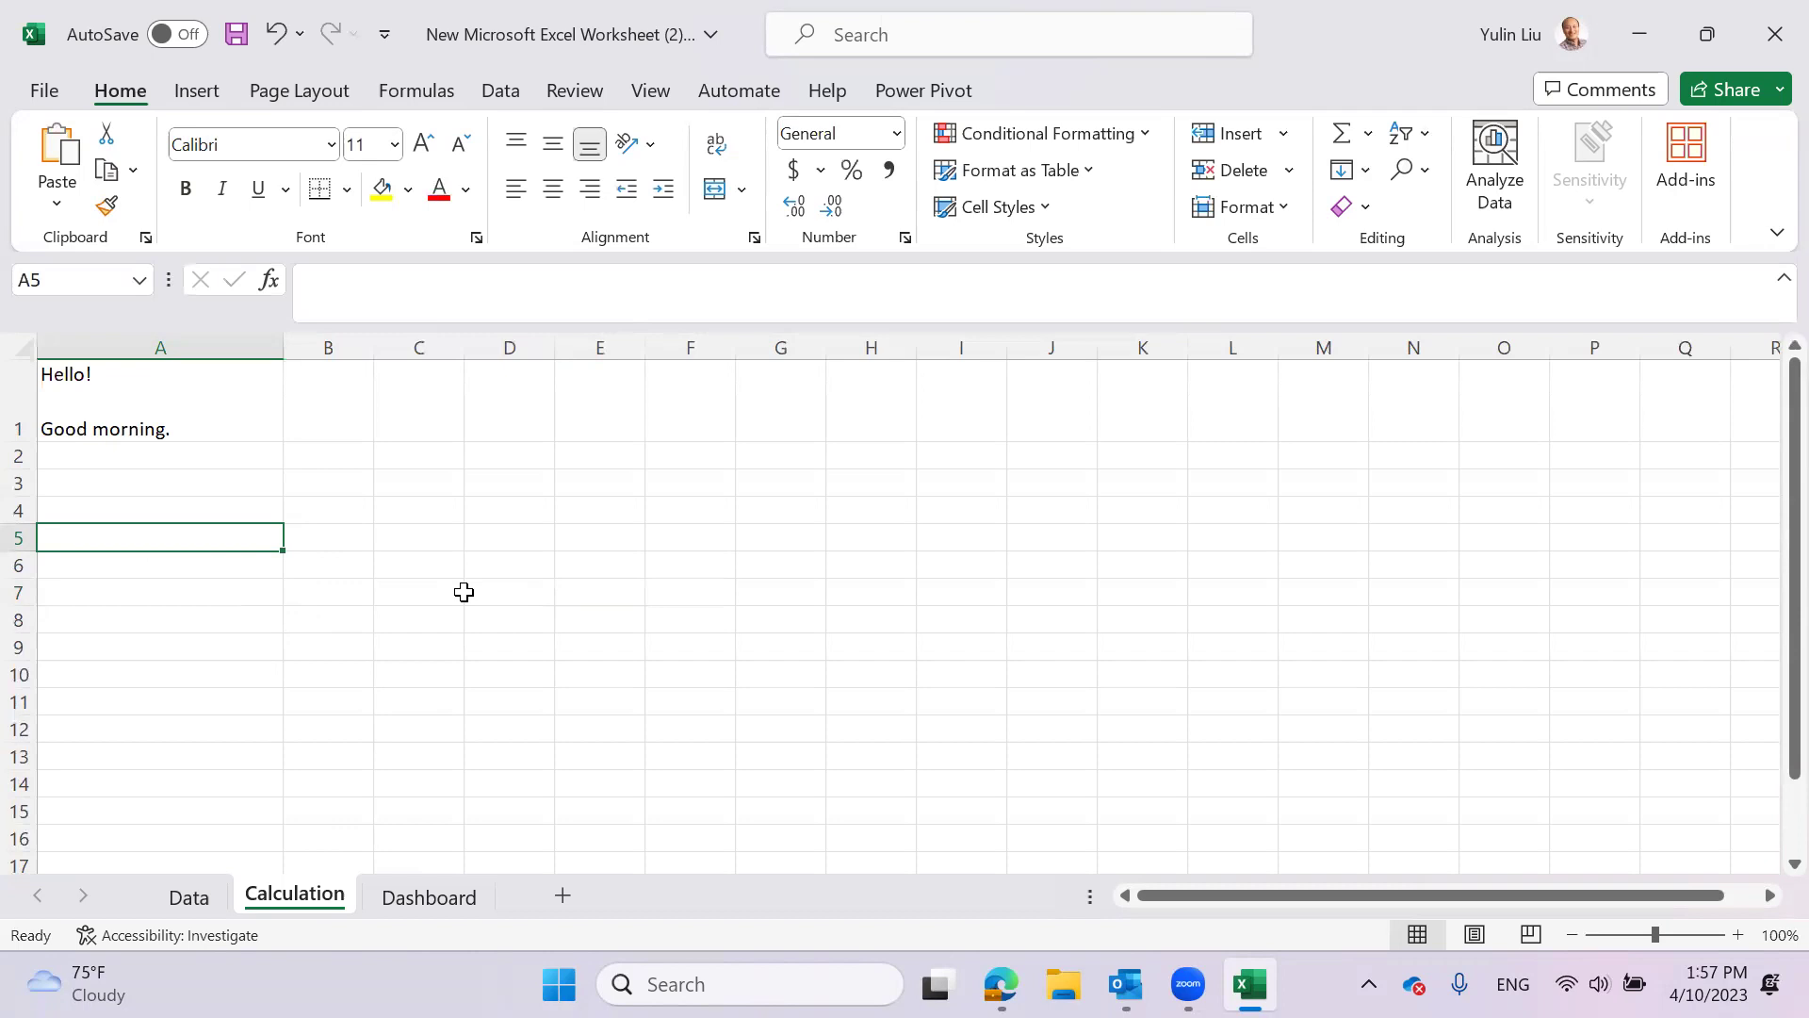
left_click(188, 897)
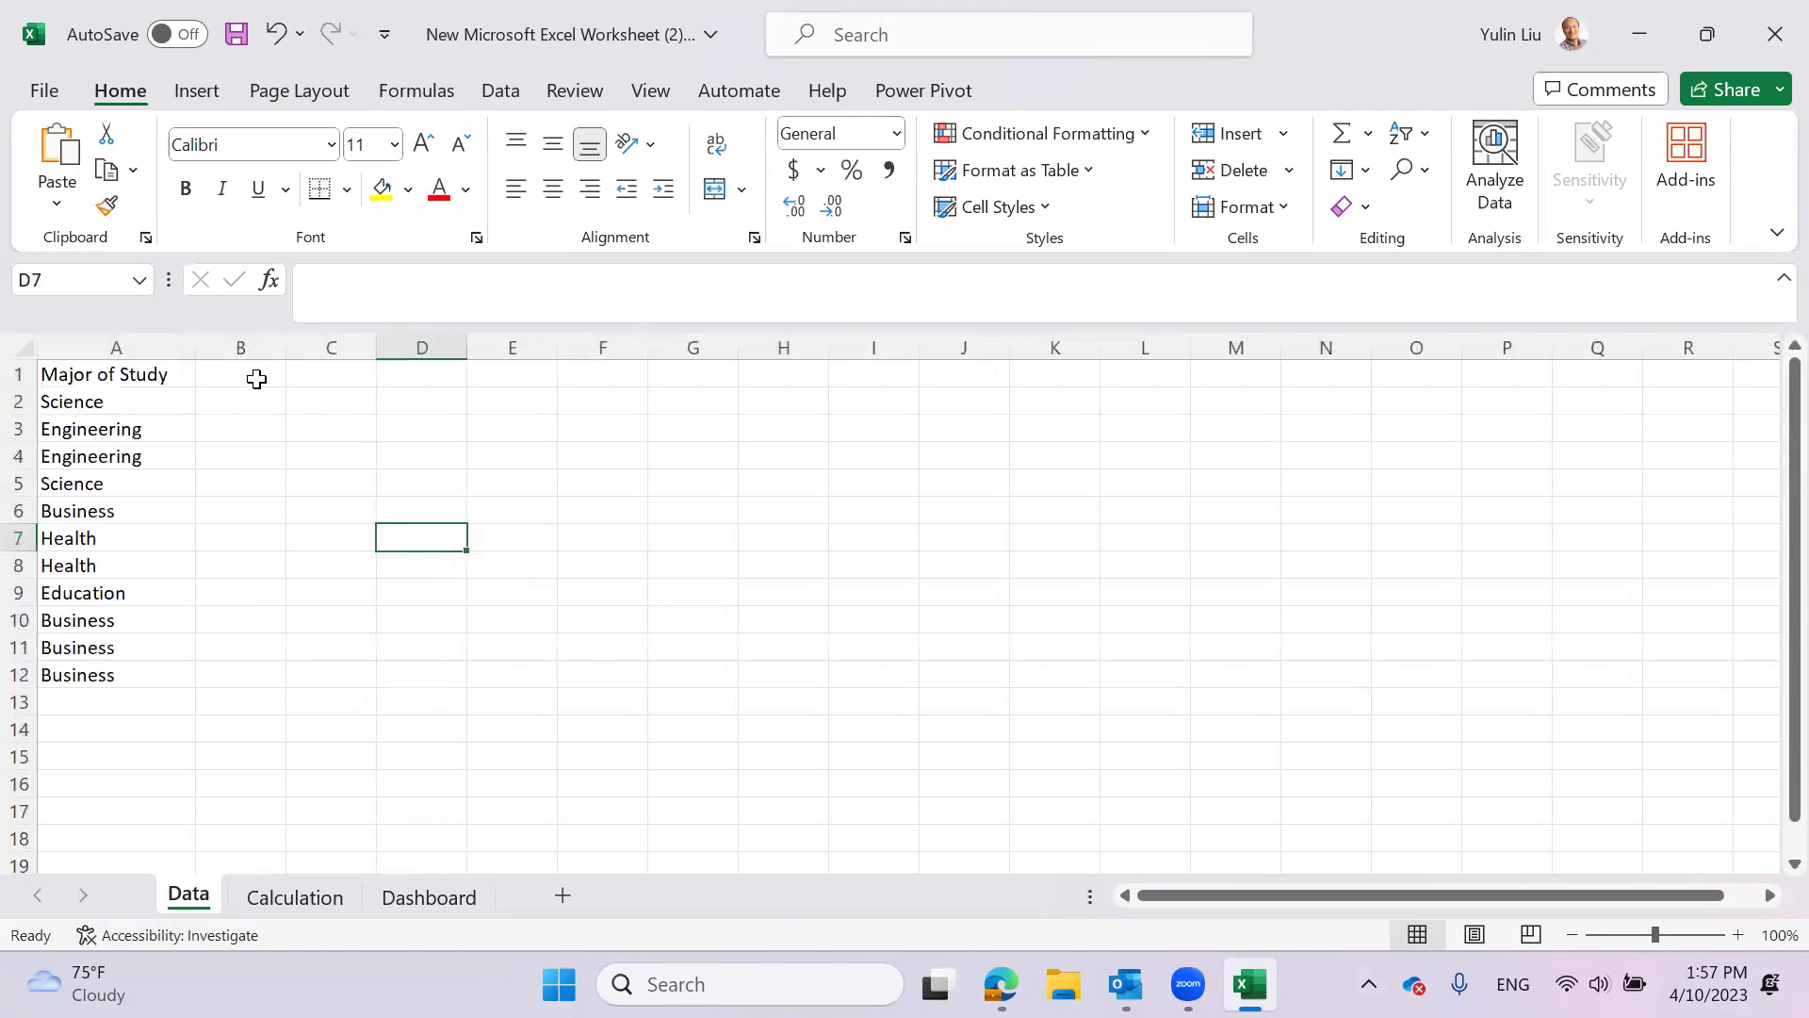
- Enter the heading "Enrollment" in cell B1 of the Data sheet
left_click(249, 370)
type("Enrollment")
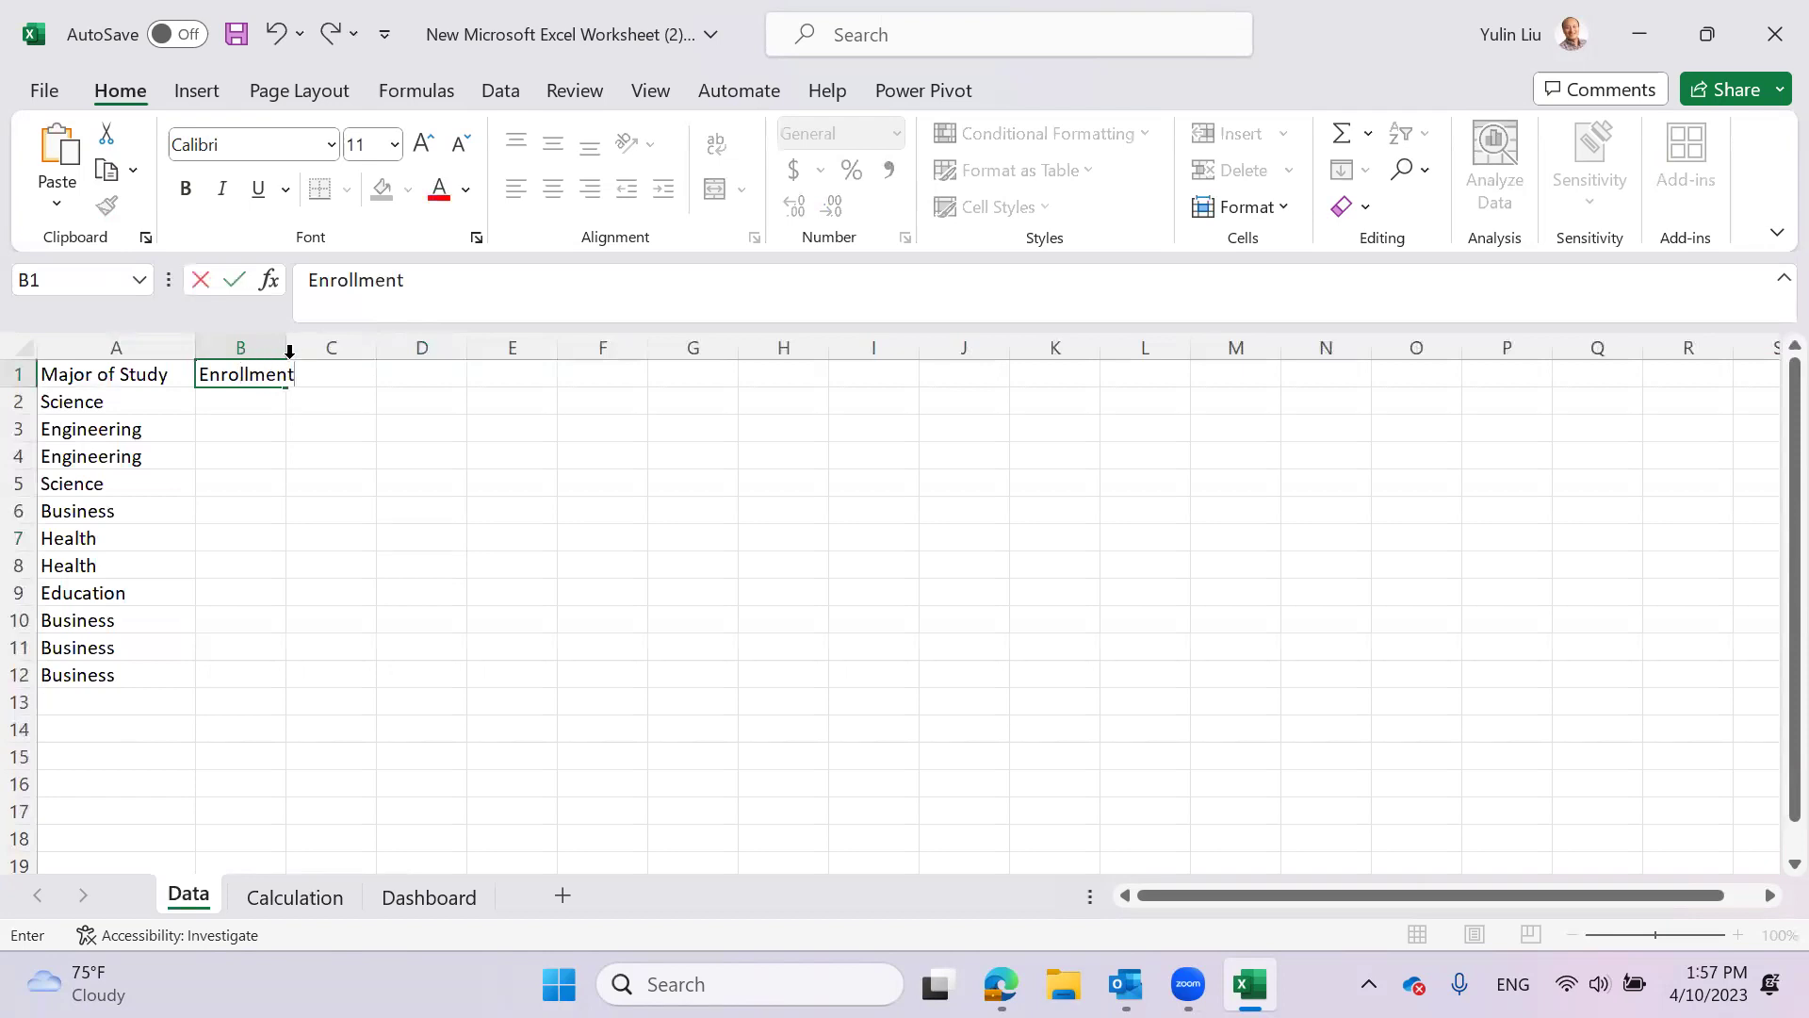
left_click(290, 424)
- Replace the heading in cell B1 with "Age"
left_click(226, 377)
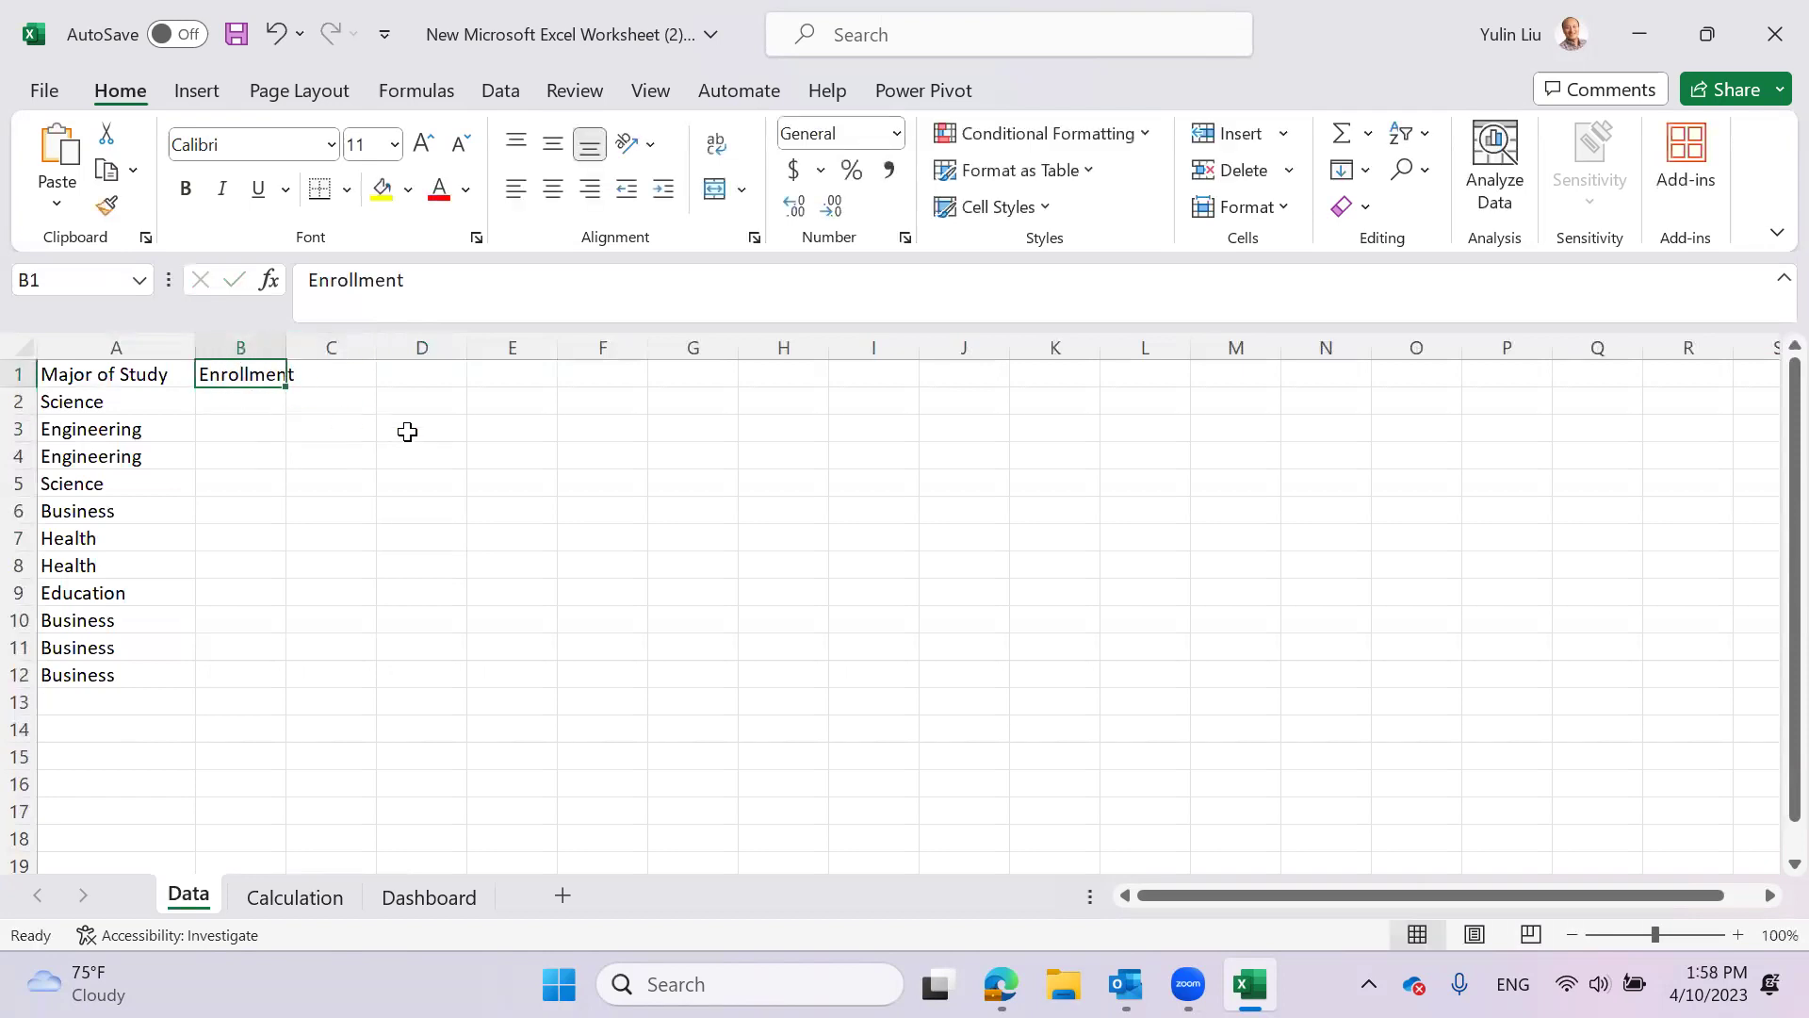
key("BackSpace")
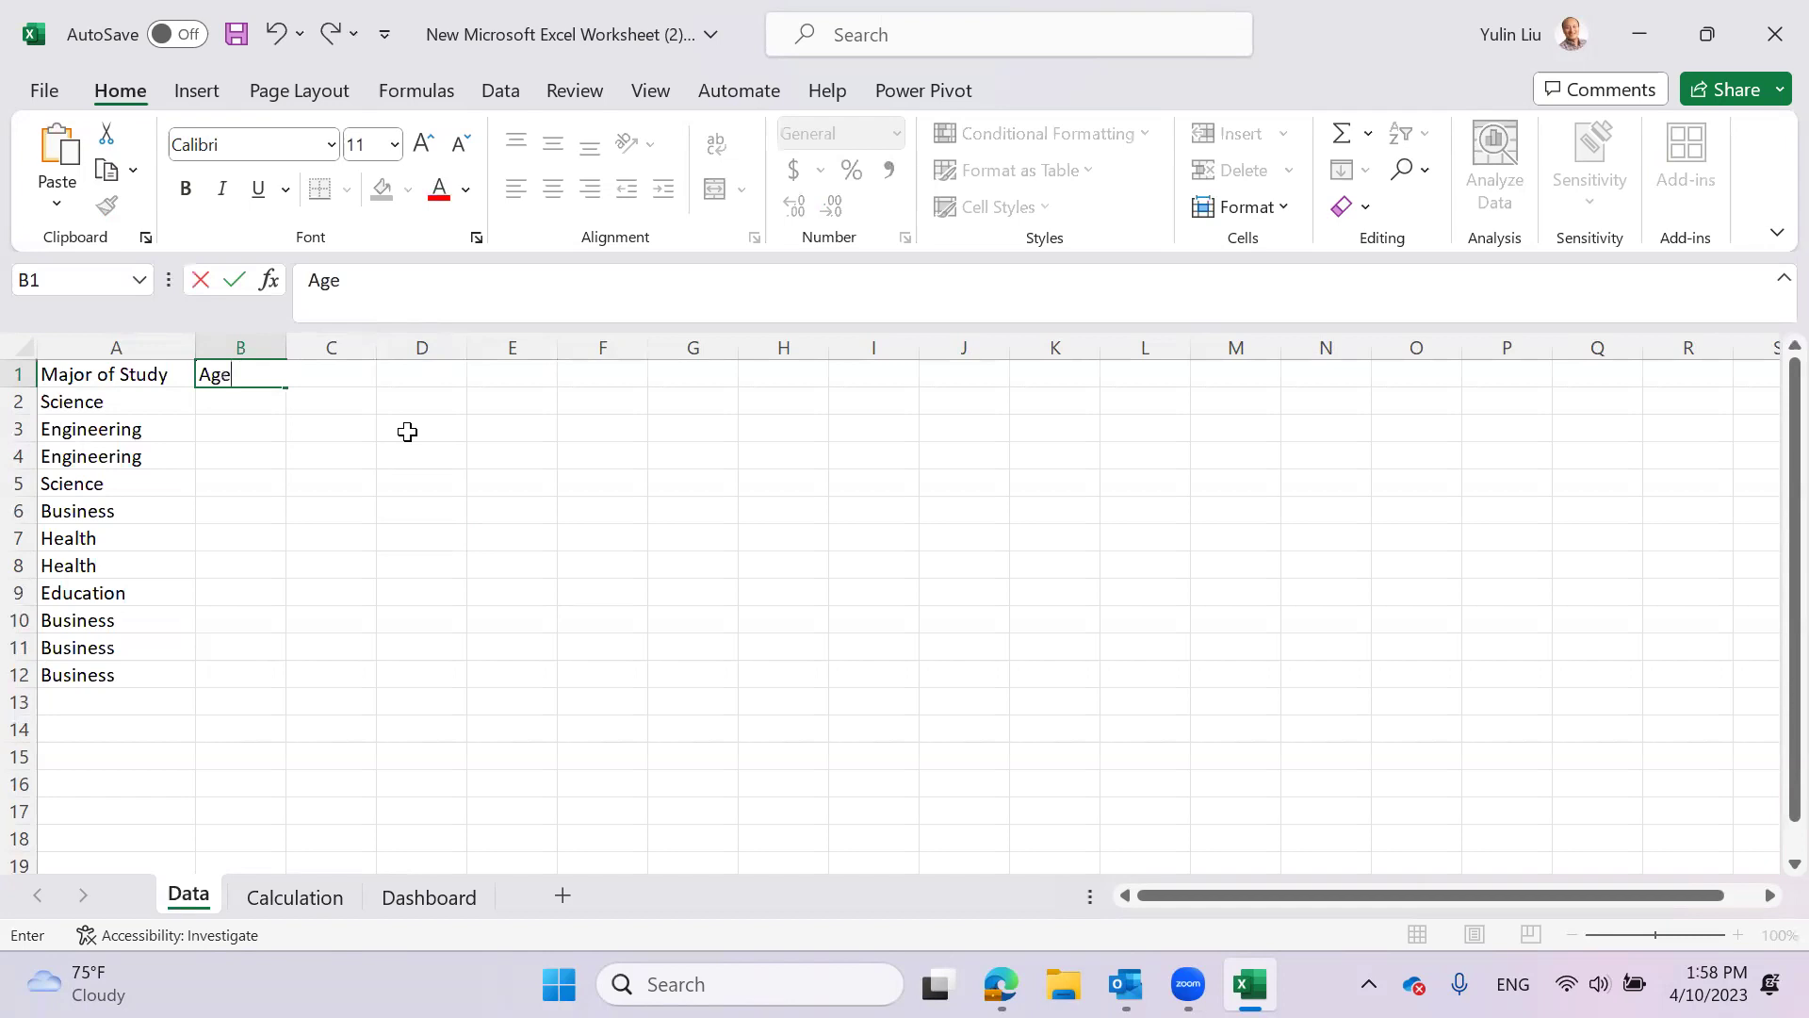
key("Left")
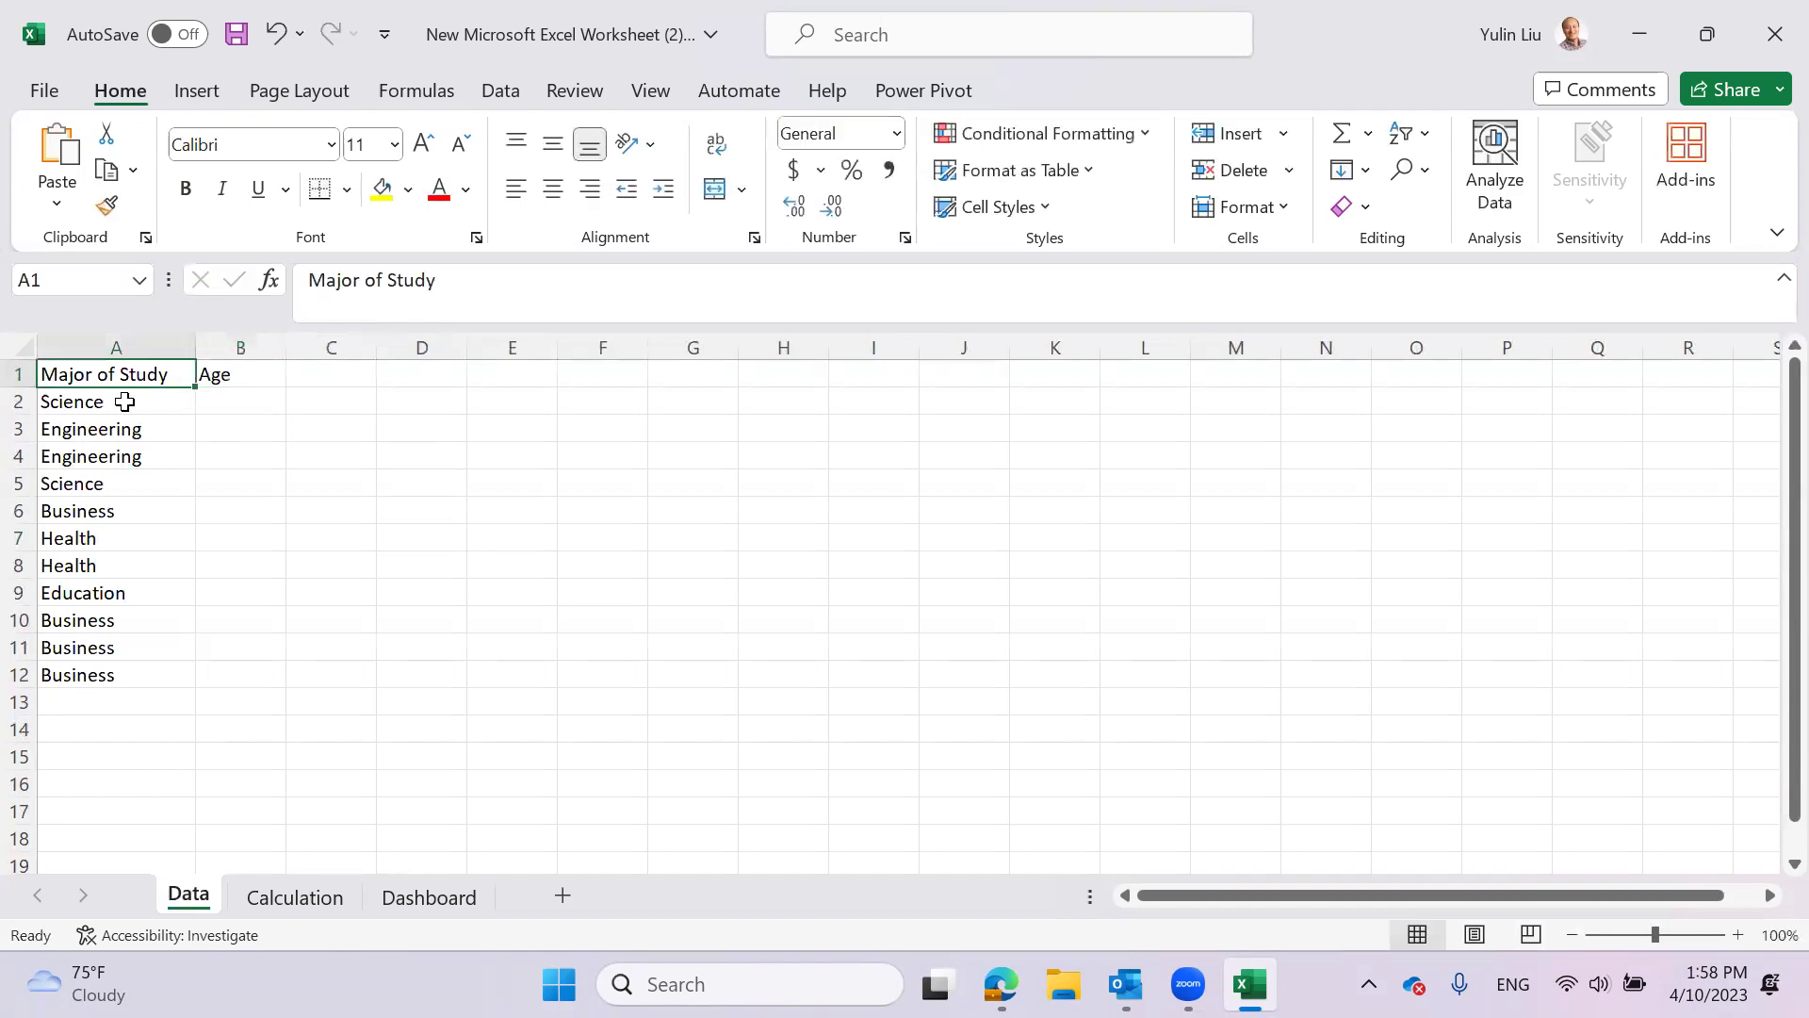
left_click(99, 348)
right_click(97, 347)
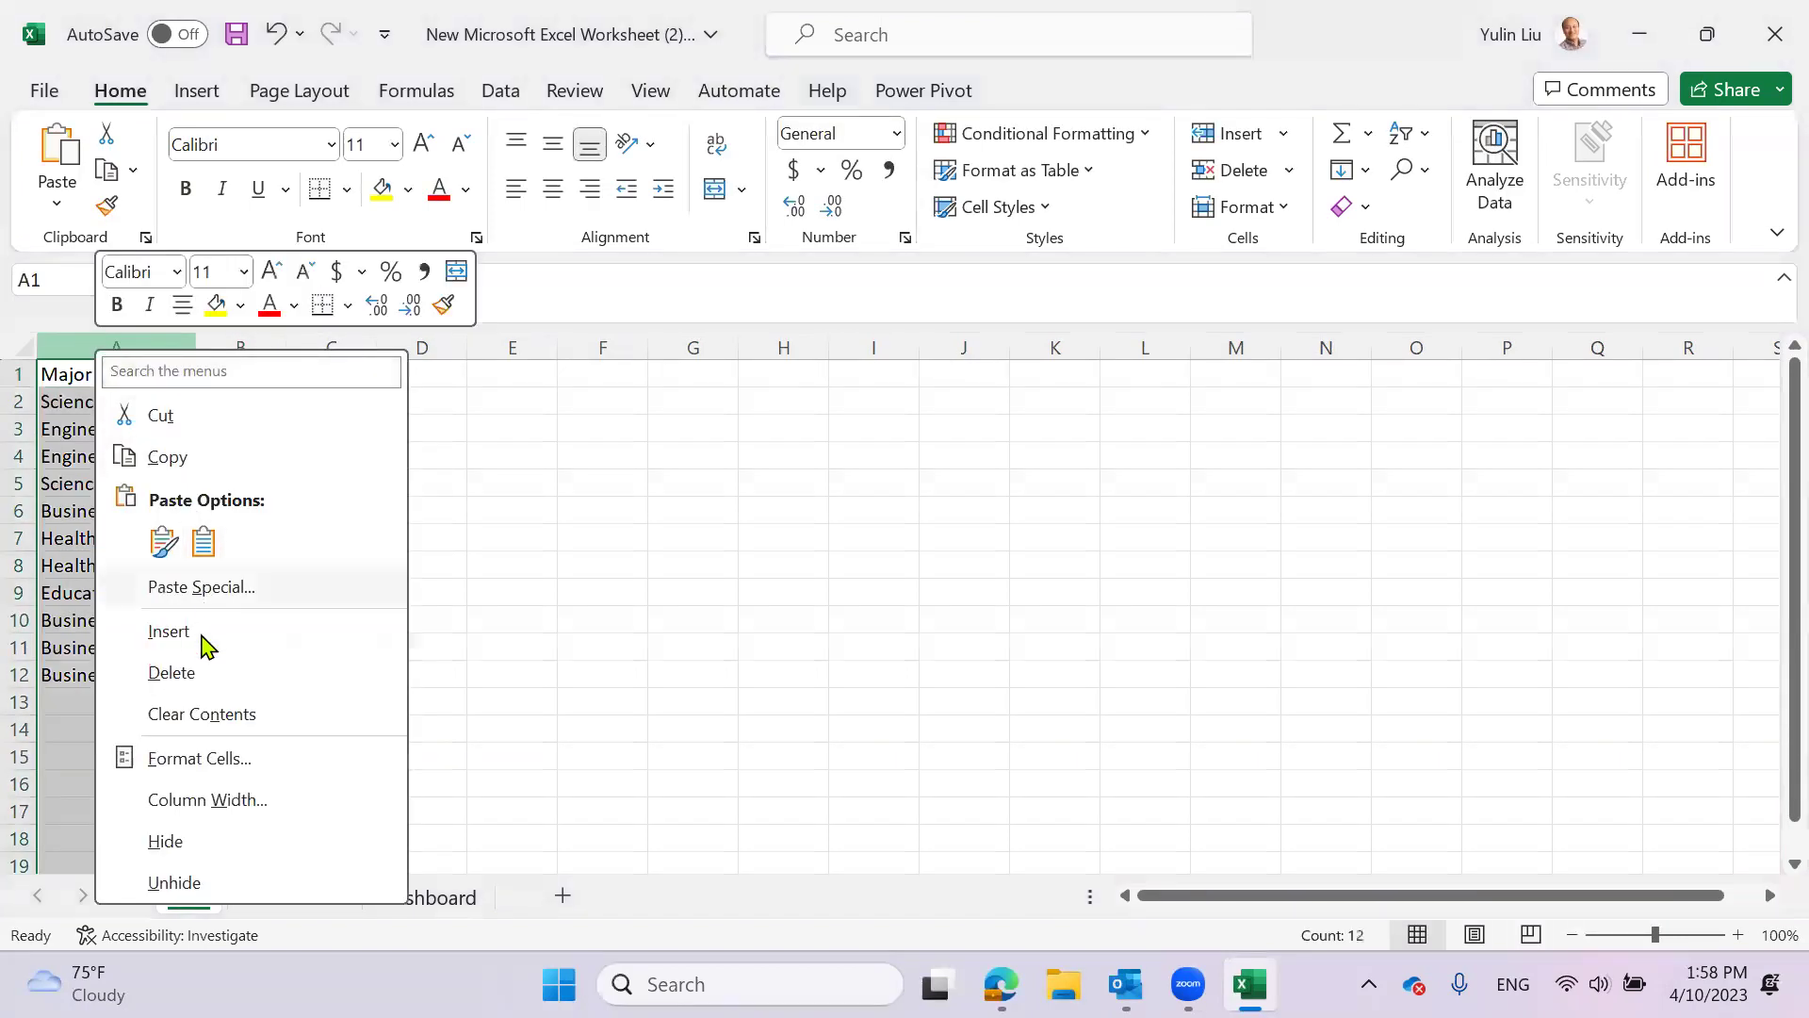
left_click(271, 432)
- Enter the ages 23, 19, 20, 34, 21, 17, 25, 22, 30, 29 and 20 in cells B2 to B12 of the Data sheet
left_click(247, 402)
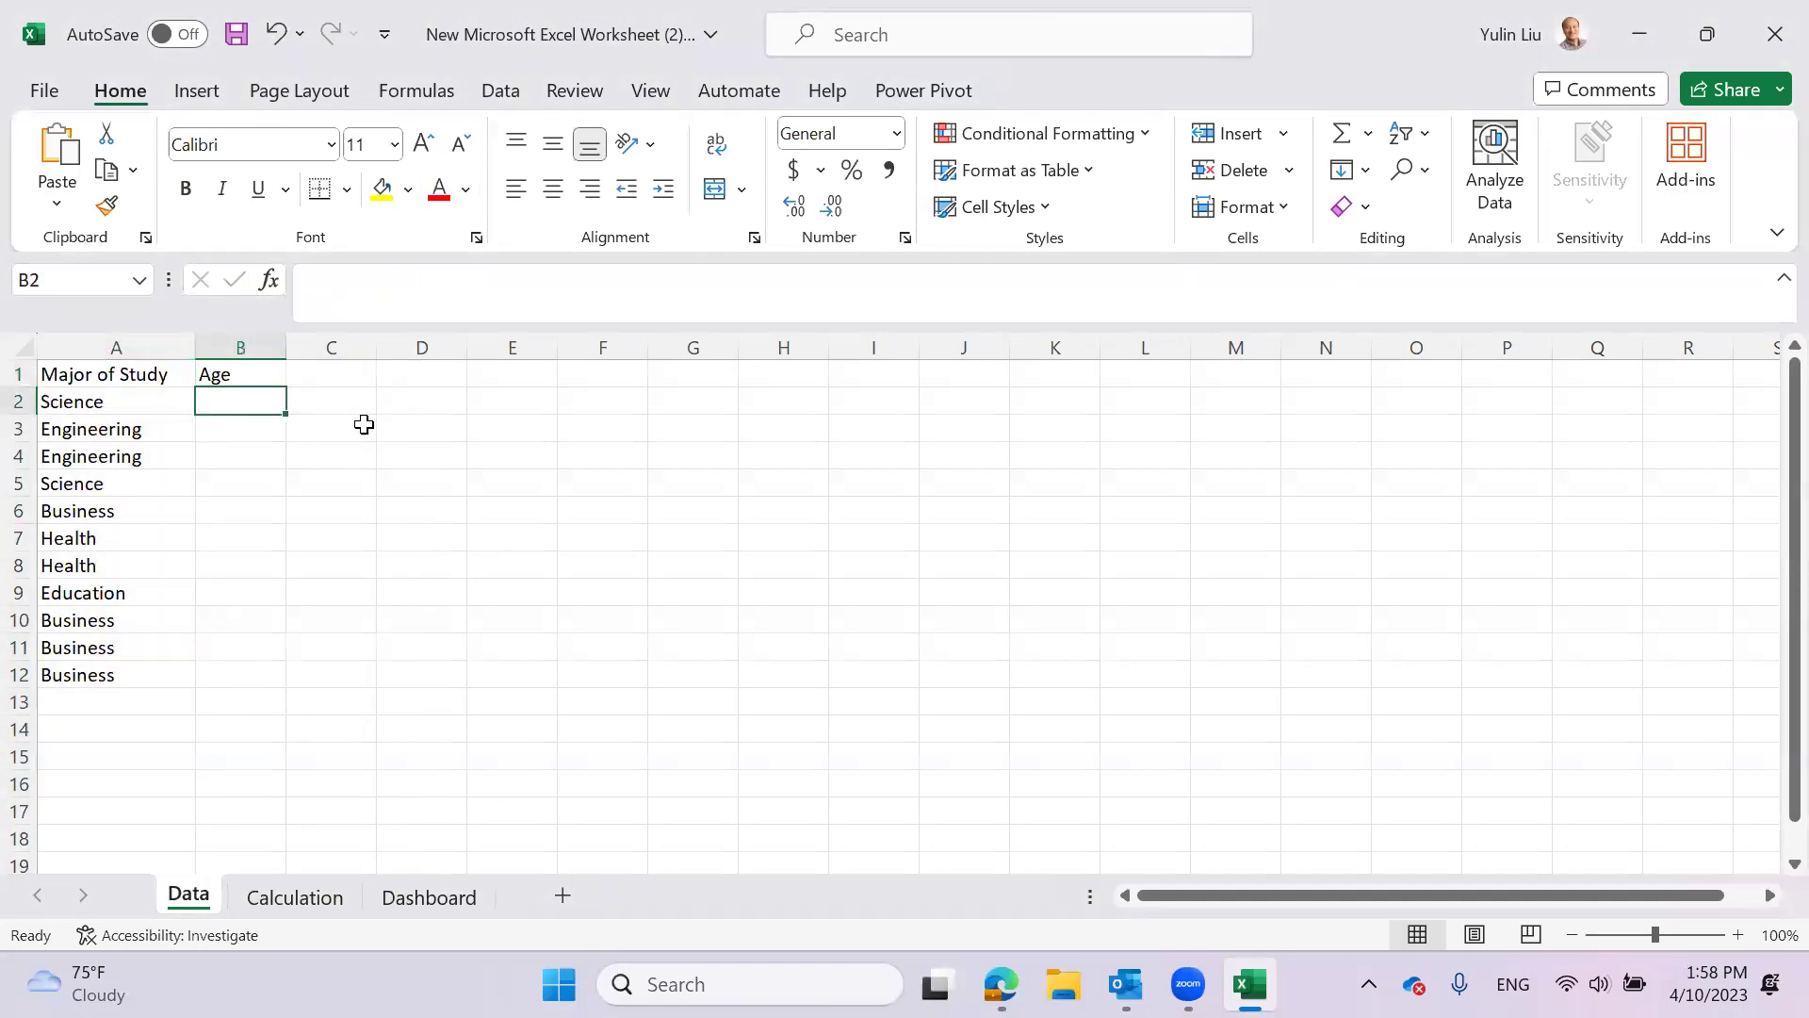
type("23")
key("Return")
type("19")
key("Return")
type("0")
key("BackSpace")
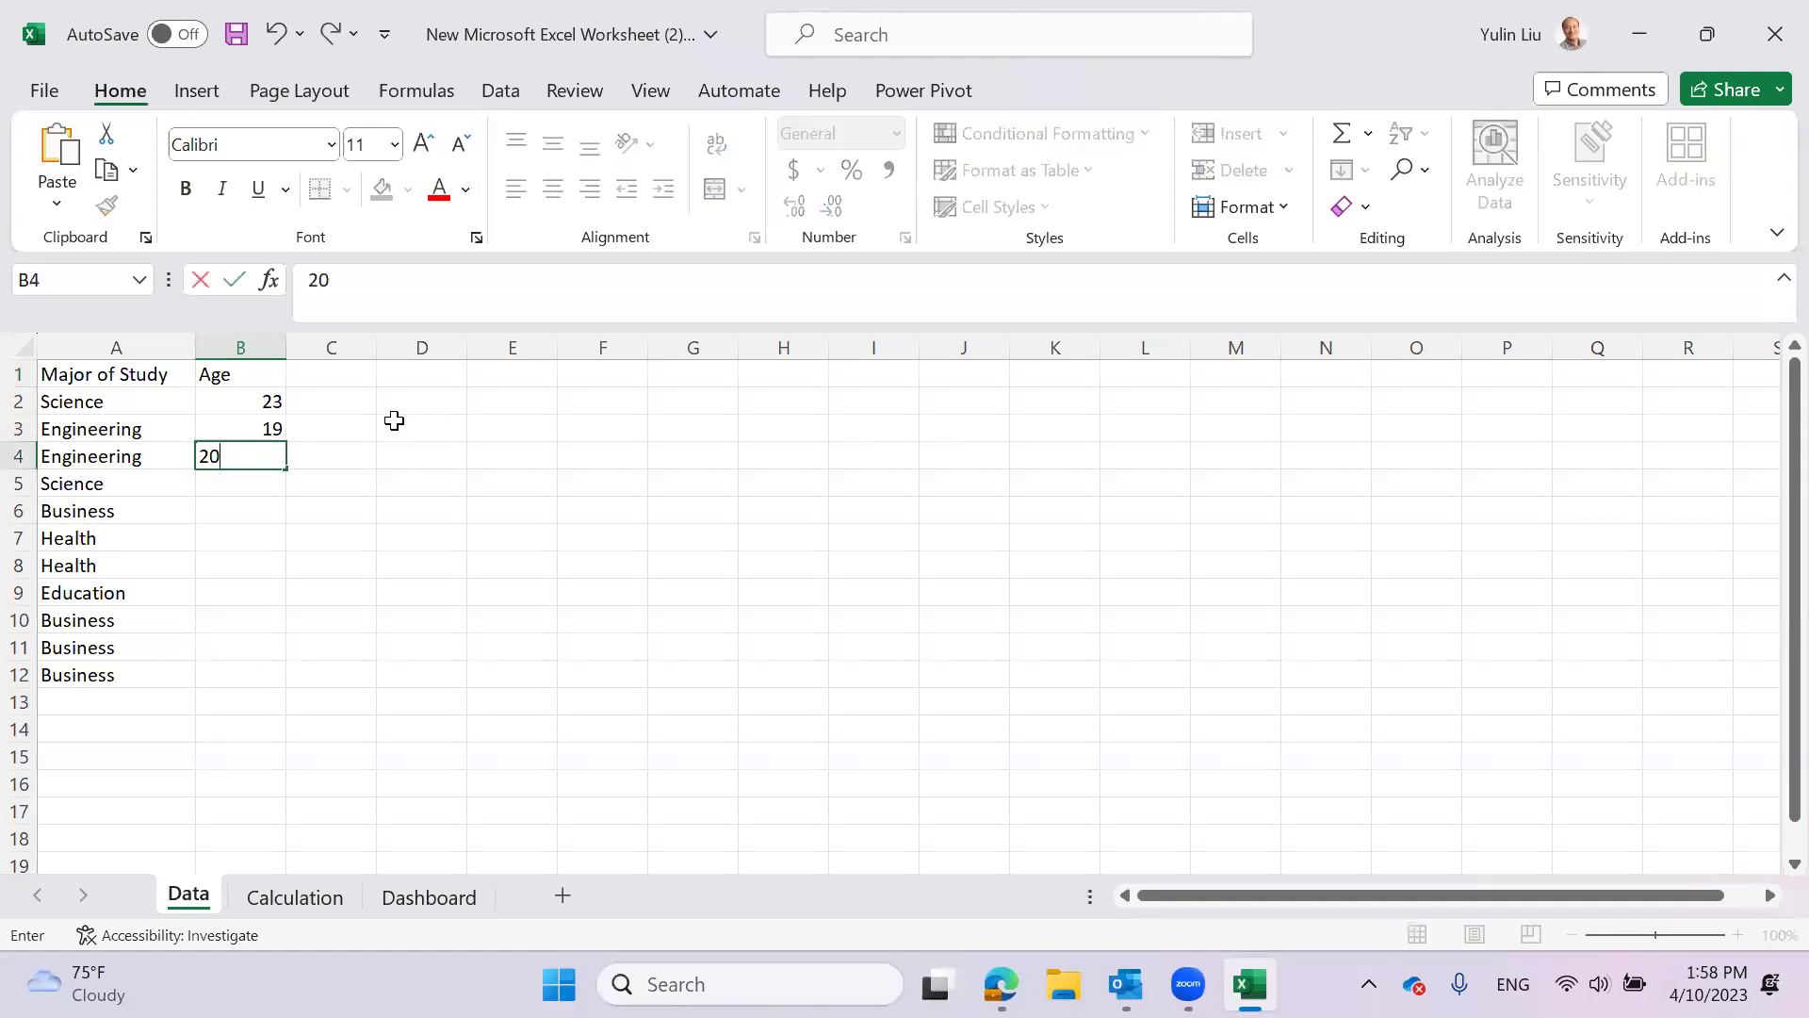
key("Return")
type("34")
key("Return")
type("21")
key("Return")
type("17")
key("Return")
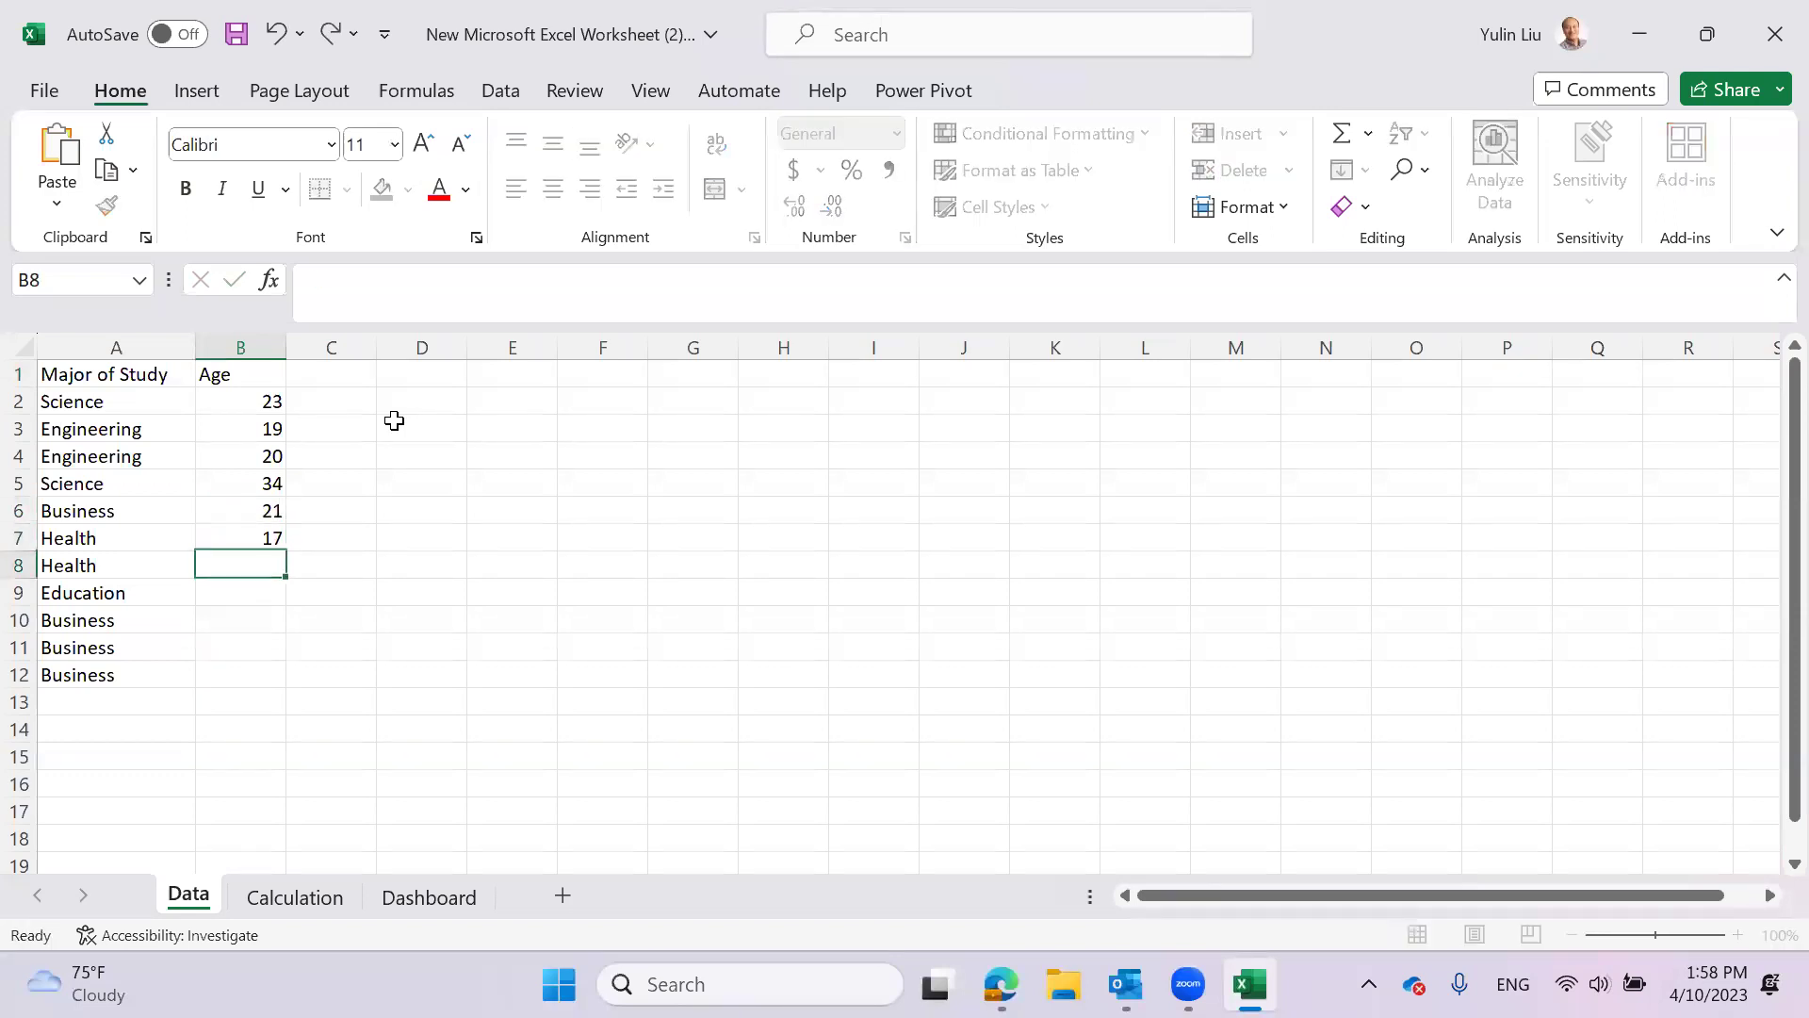
type("25")
key("Return")
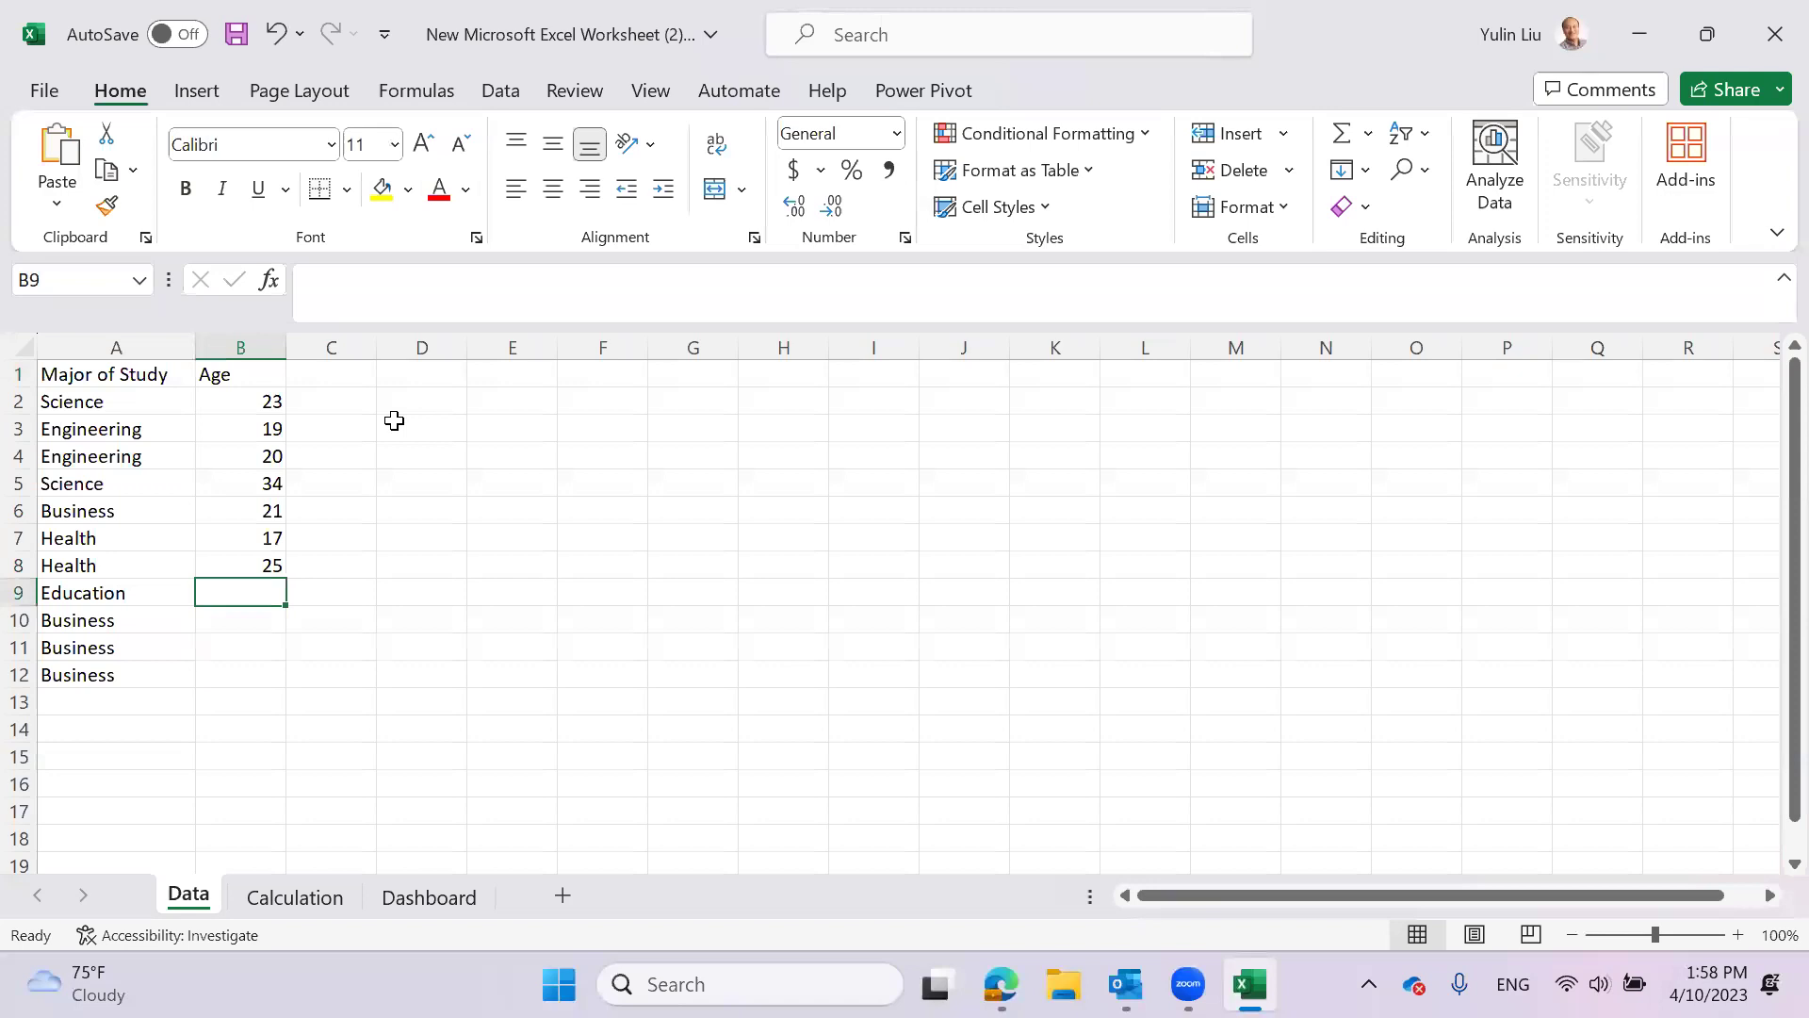
type("22")
key("Return")
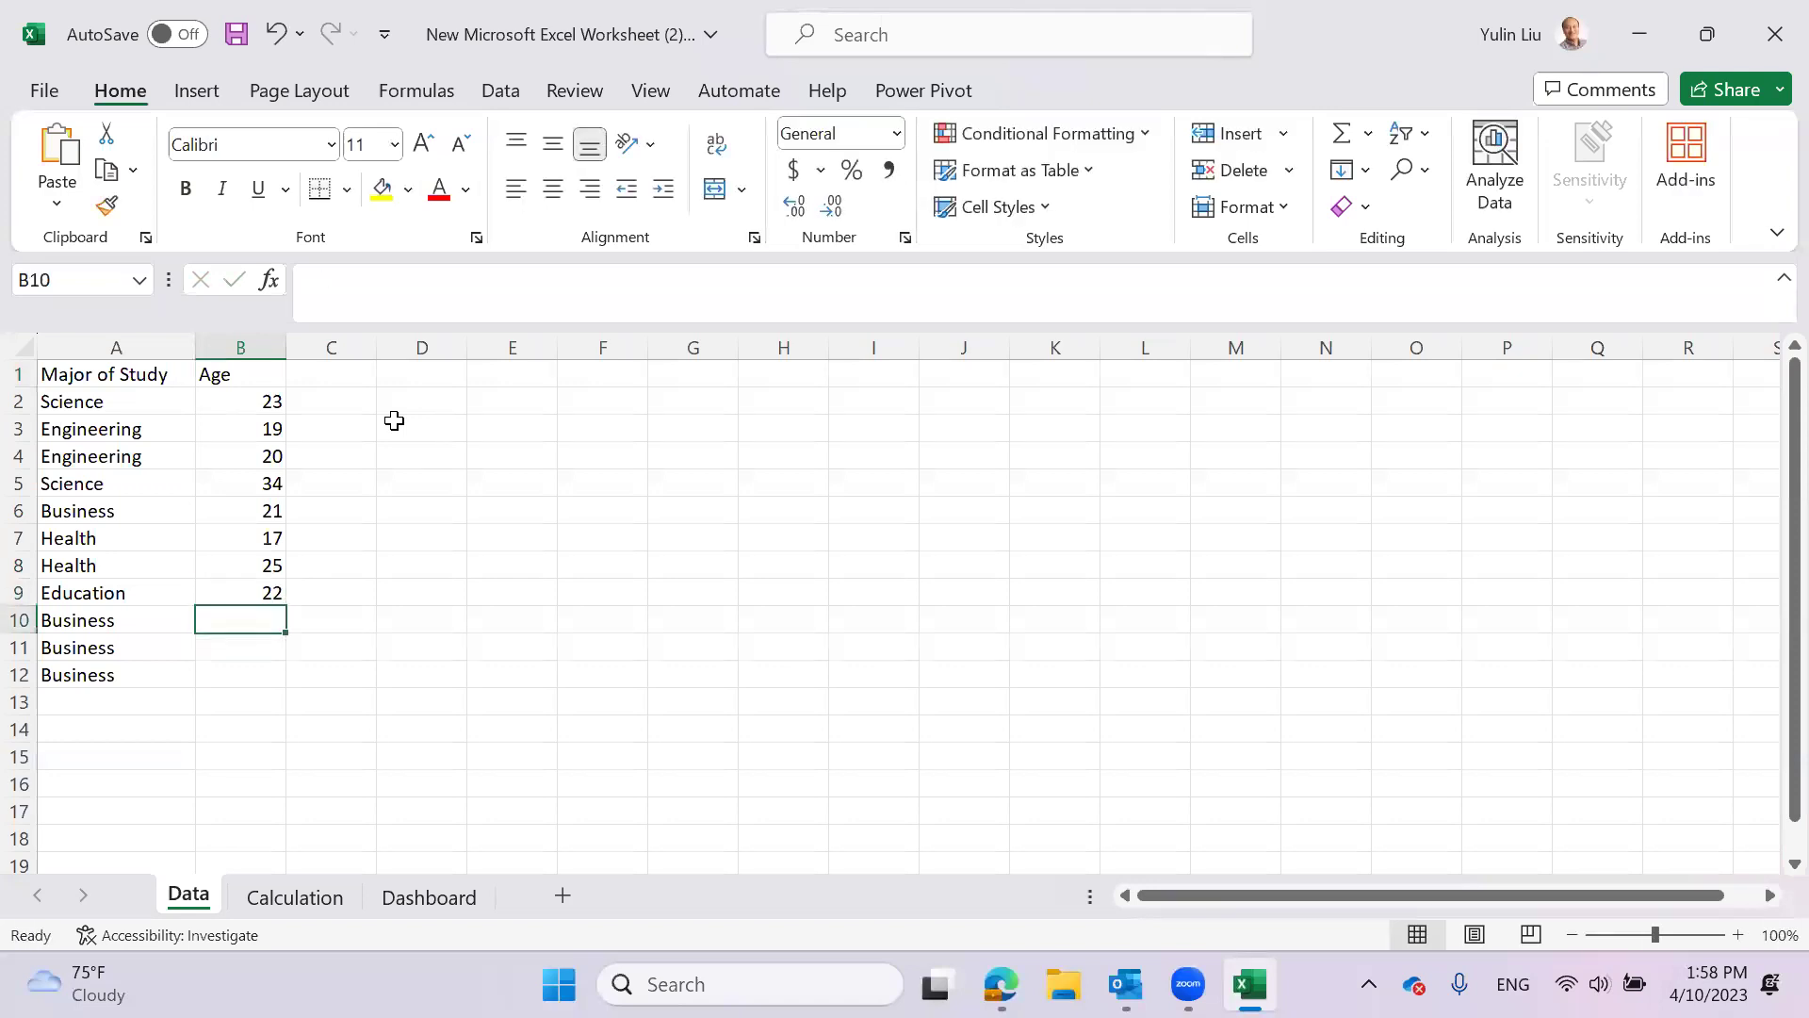
type("30")
key("Return")
type("29")
key("Return")
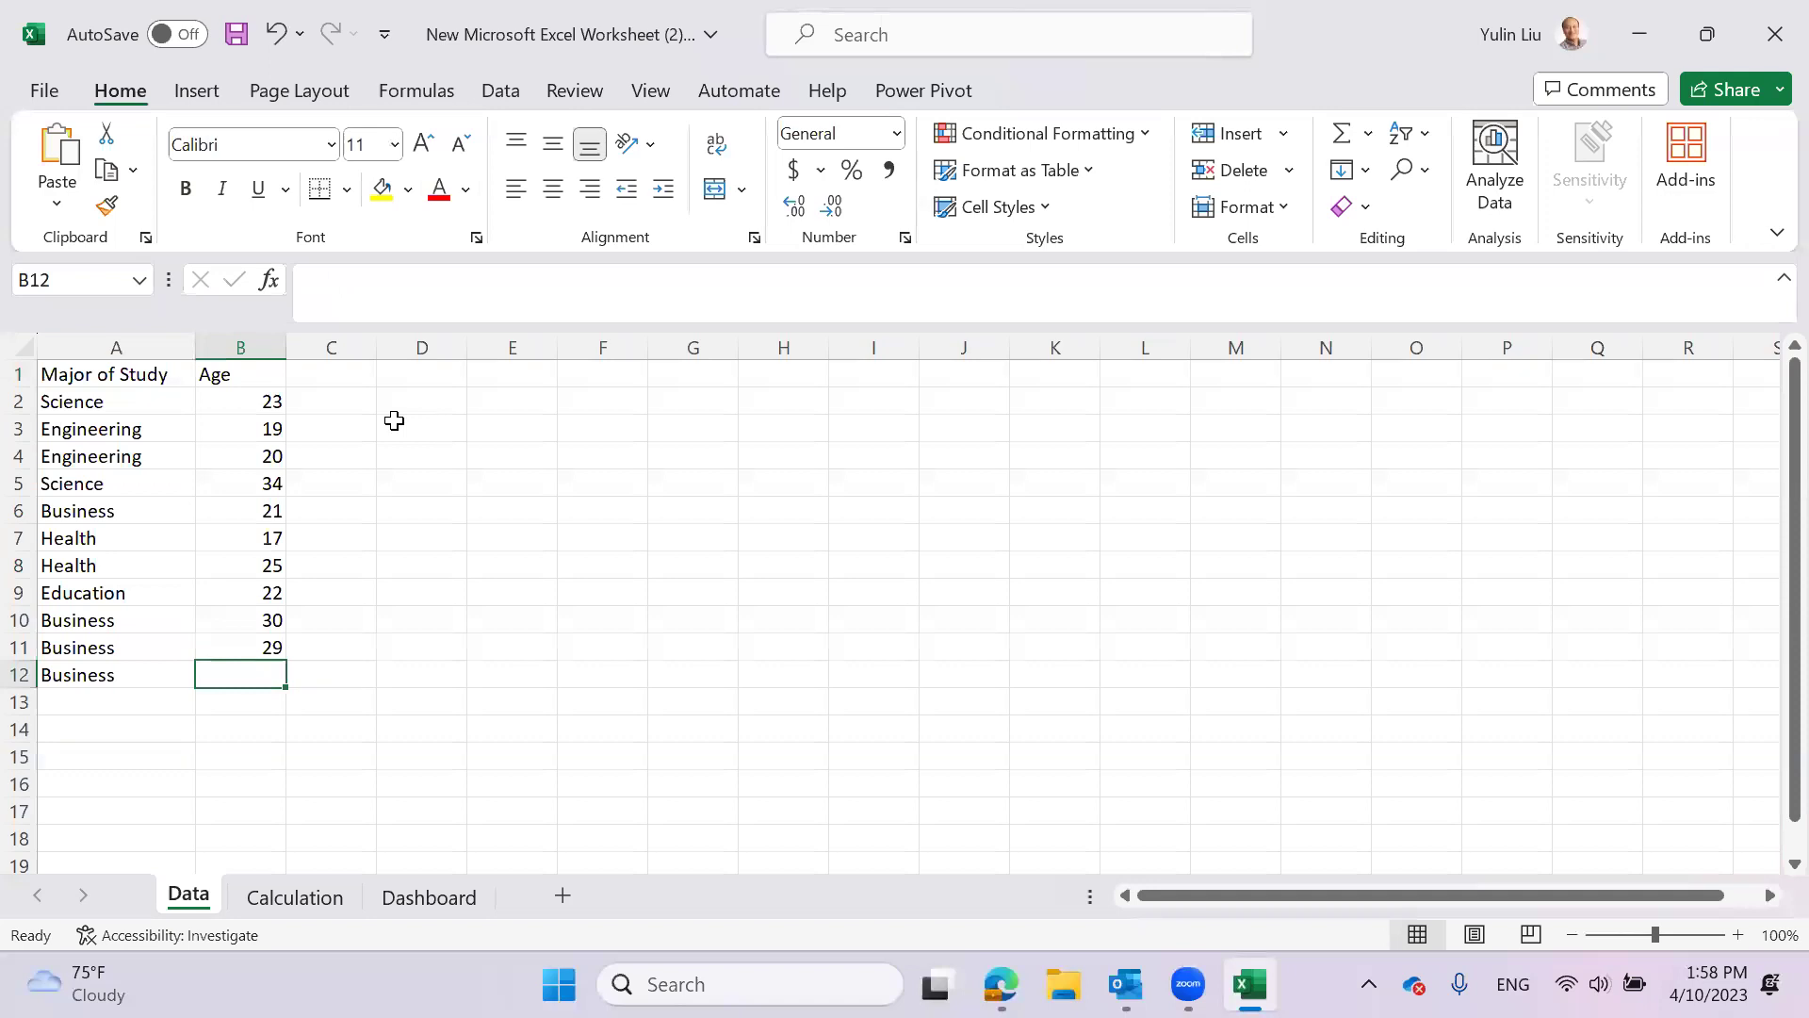
type("20")
left_click(533, 702)
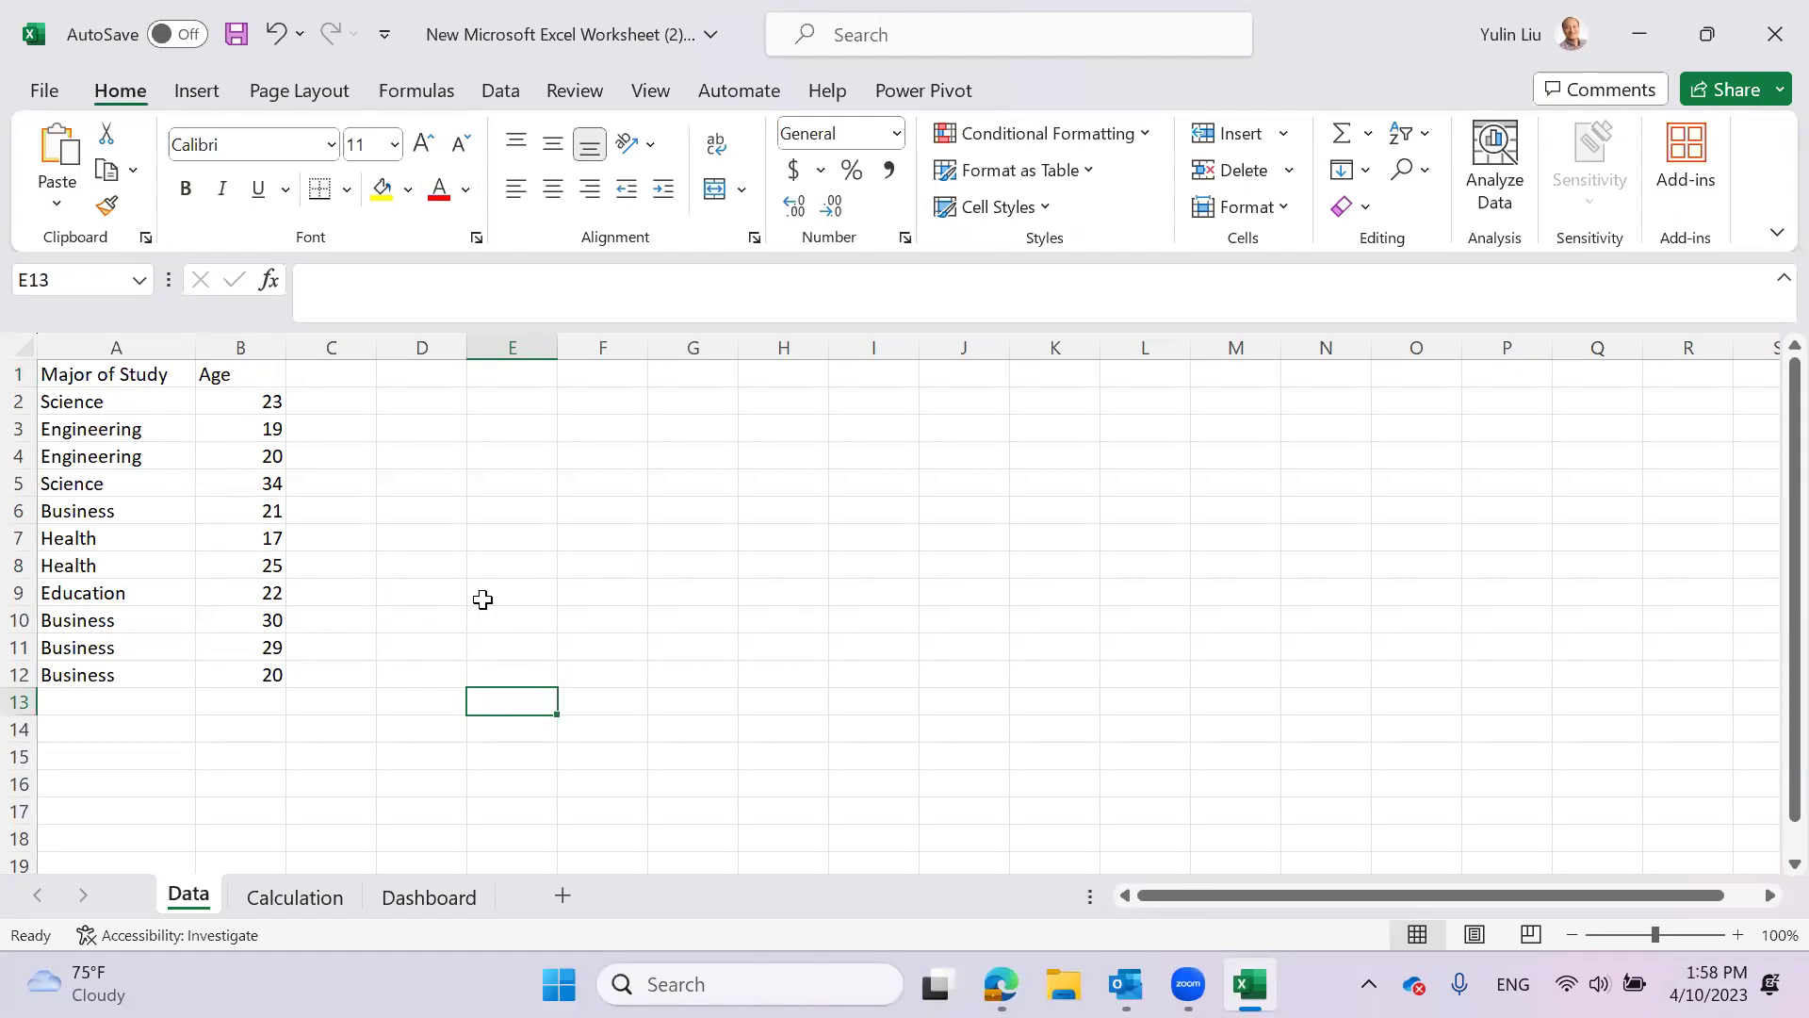
- Calculate the average of Data cells B2:B12 in cell A5 of the Calculation sheet with the AVERAGE function
left_click(344, 896)
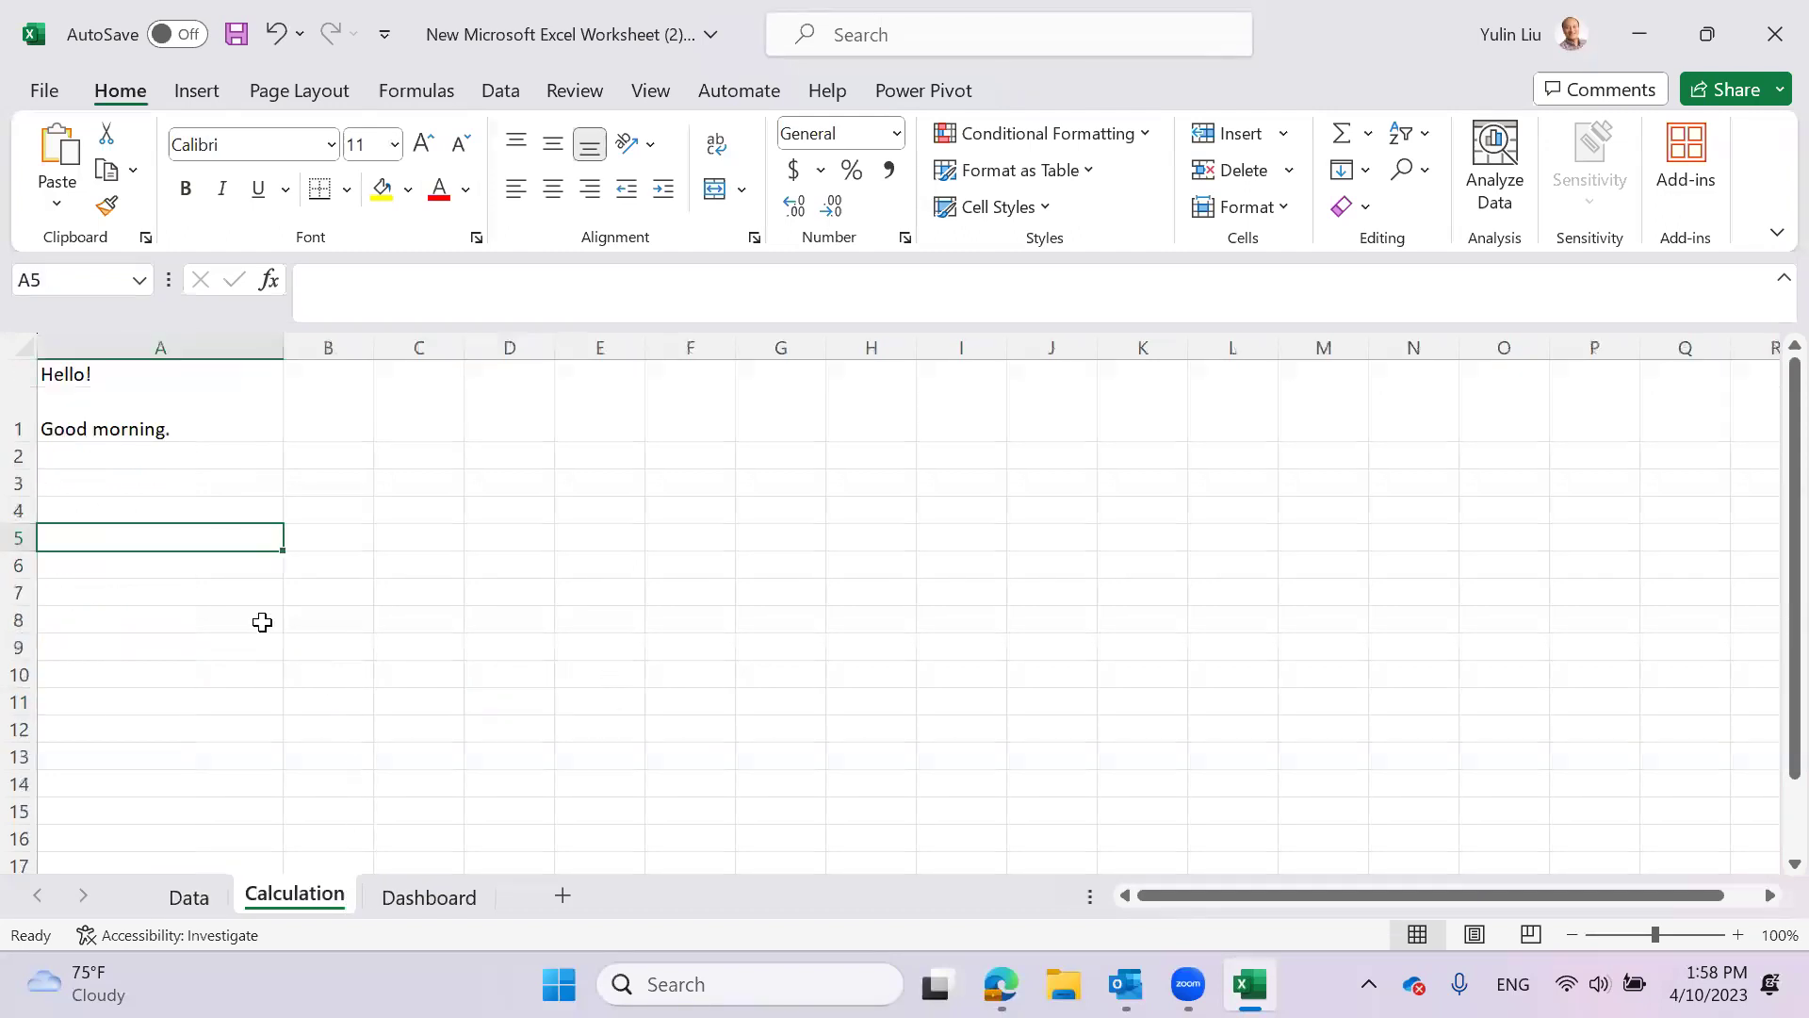
type("=")
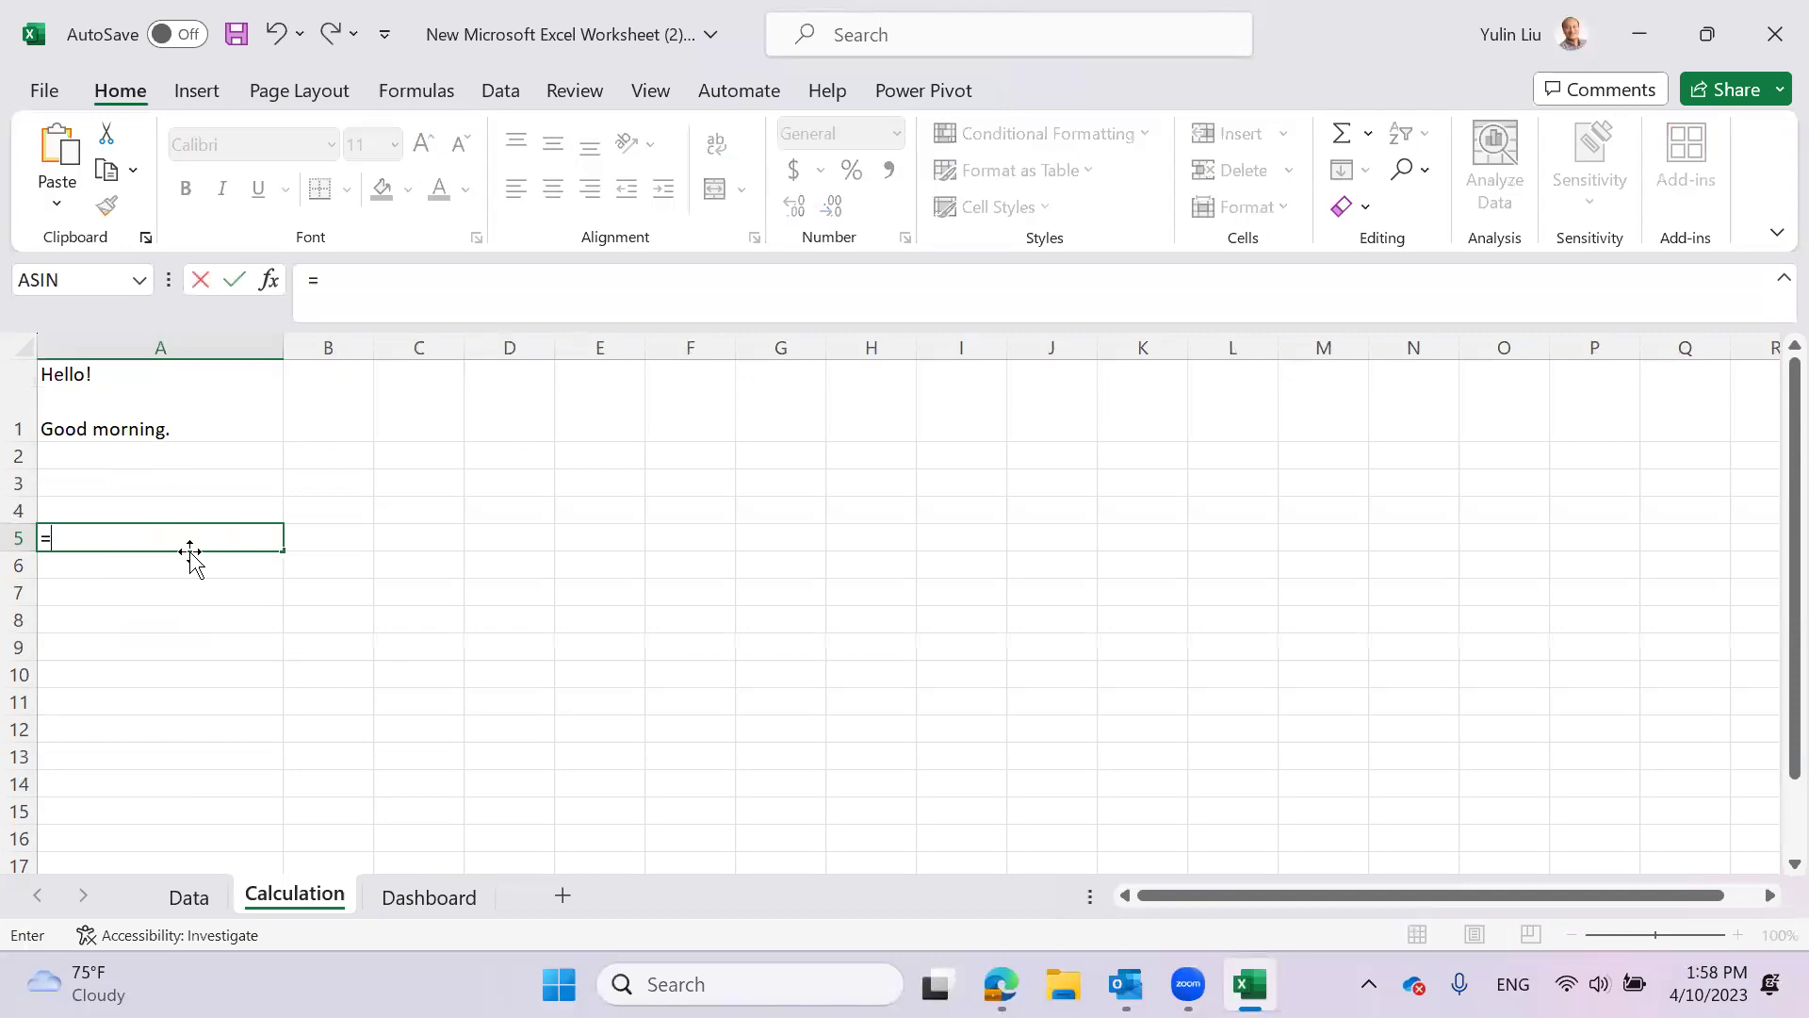
type("ave")
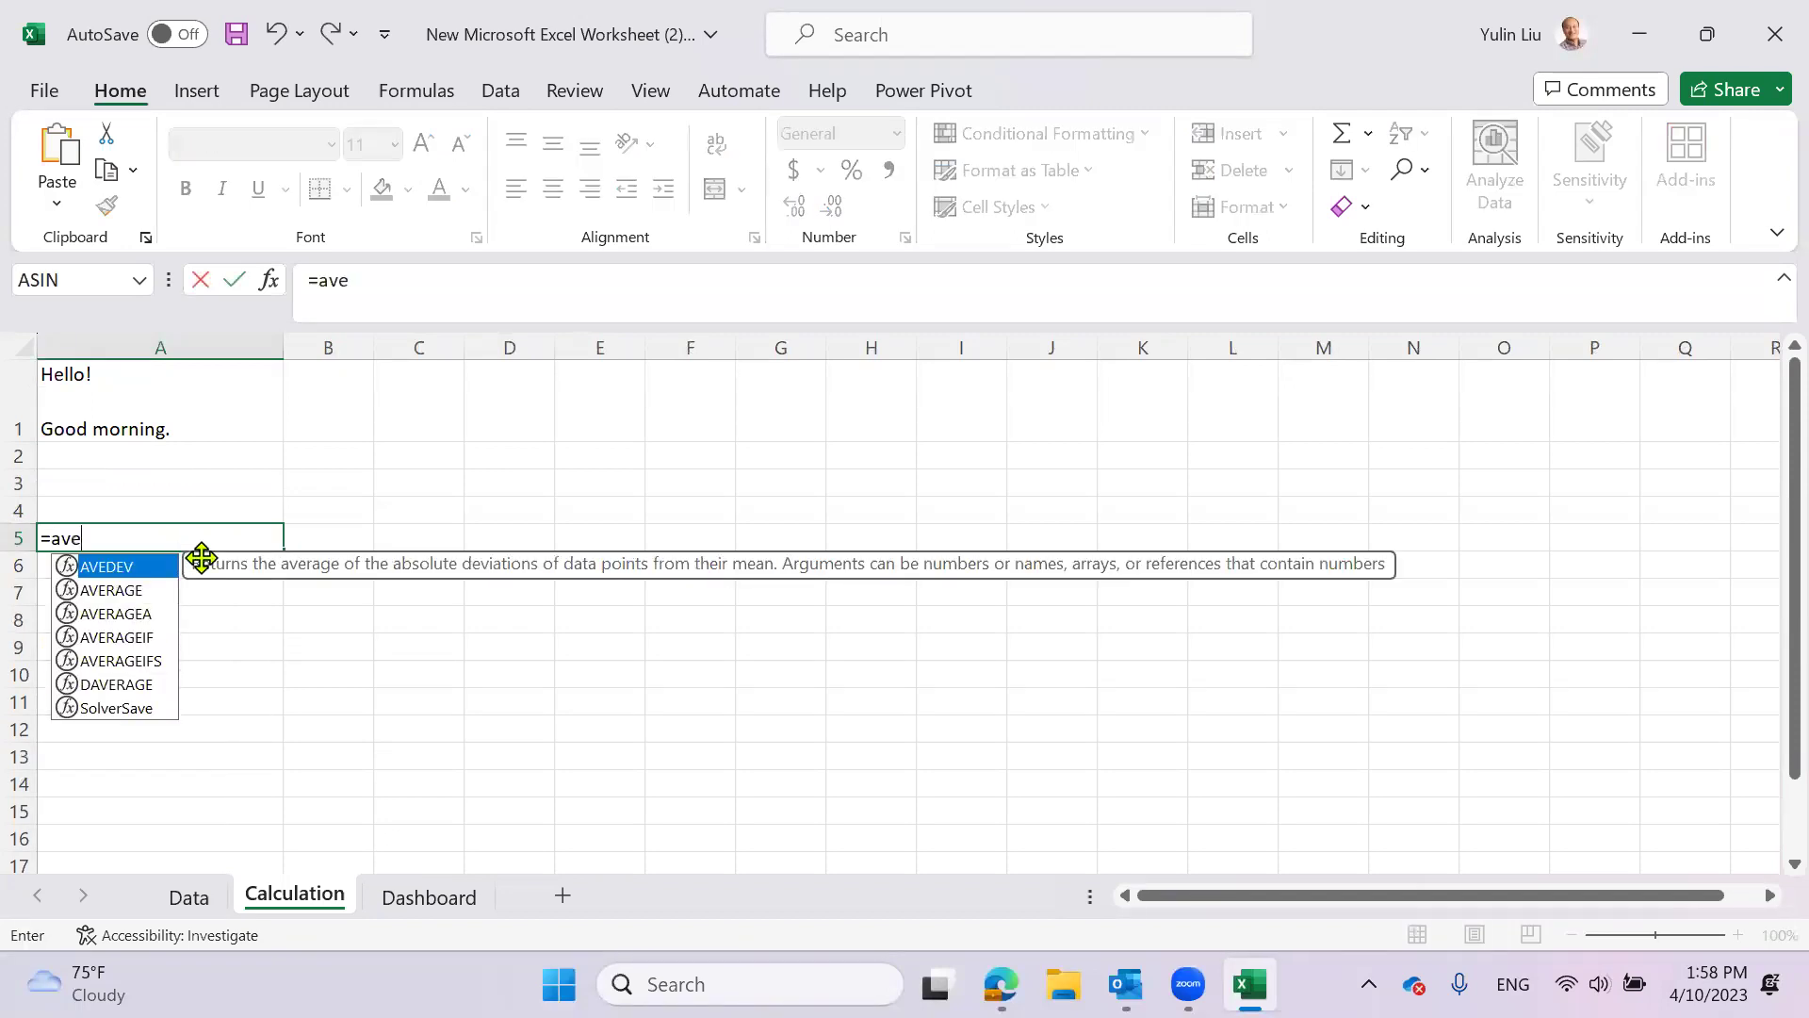
double_click(141, 588)
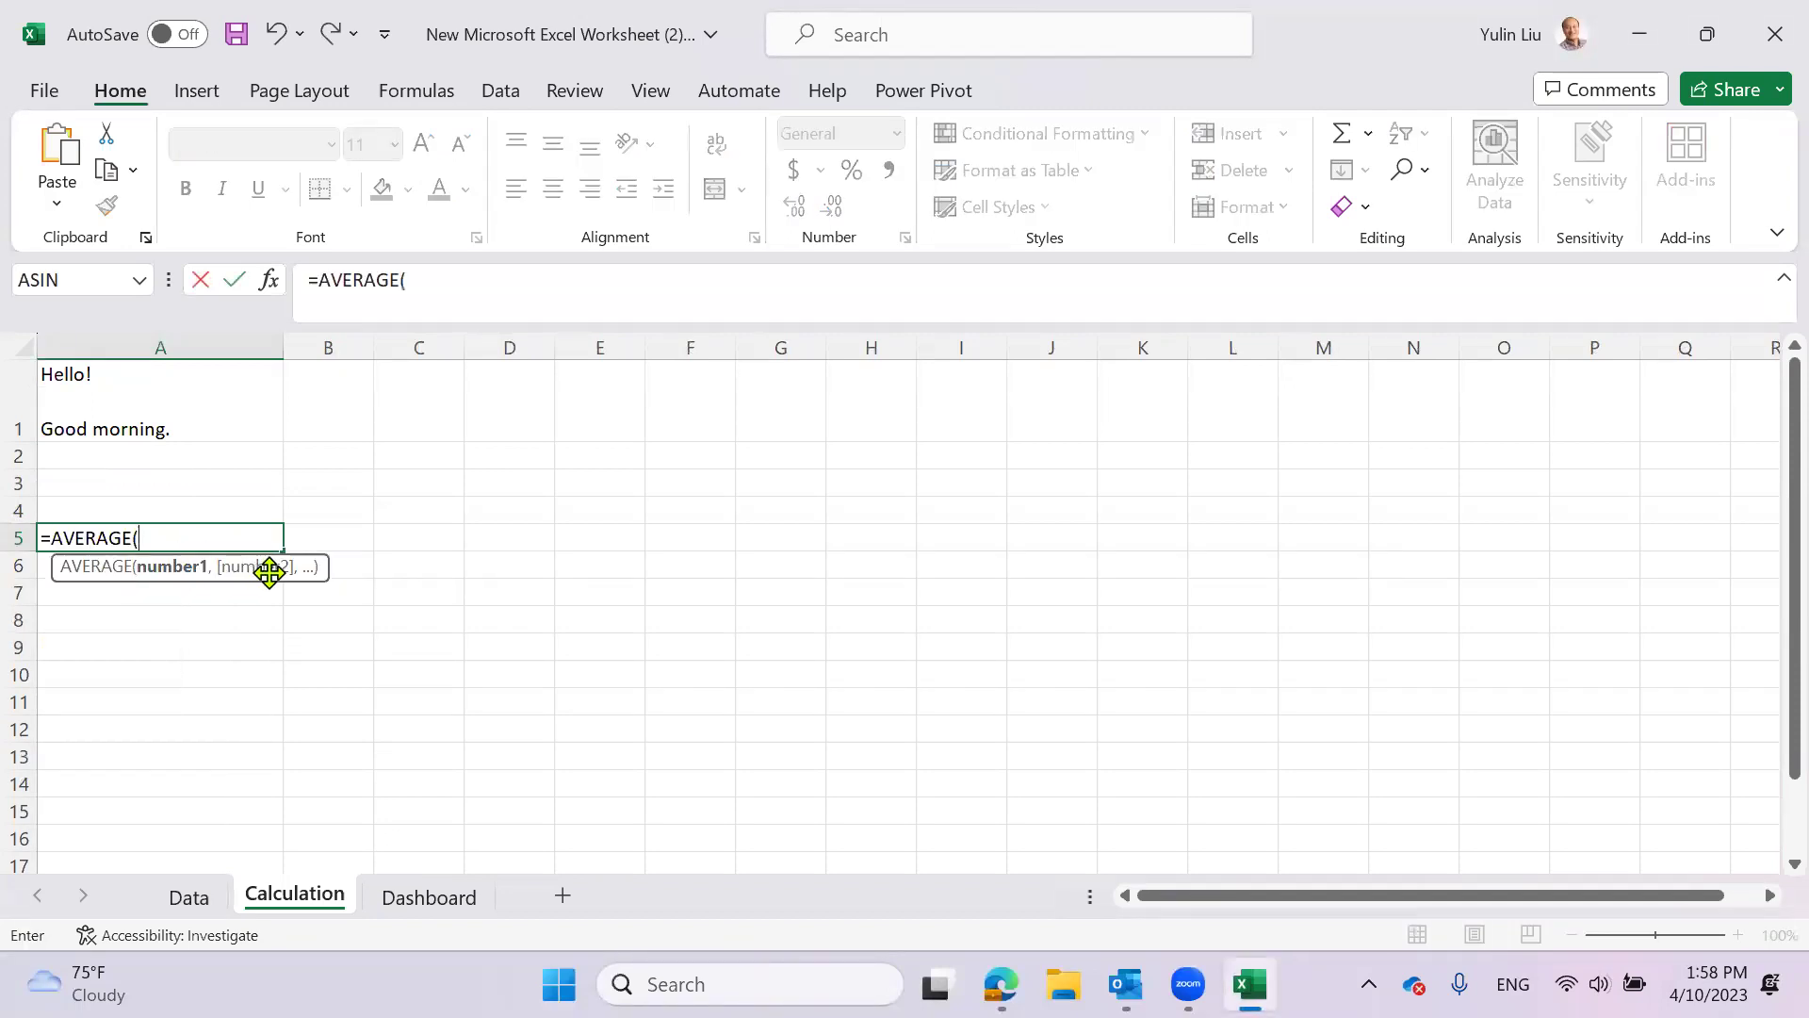
left_click(191, 896)
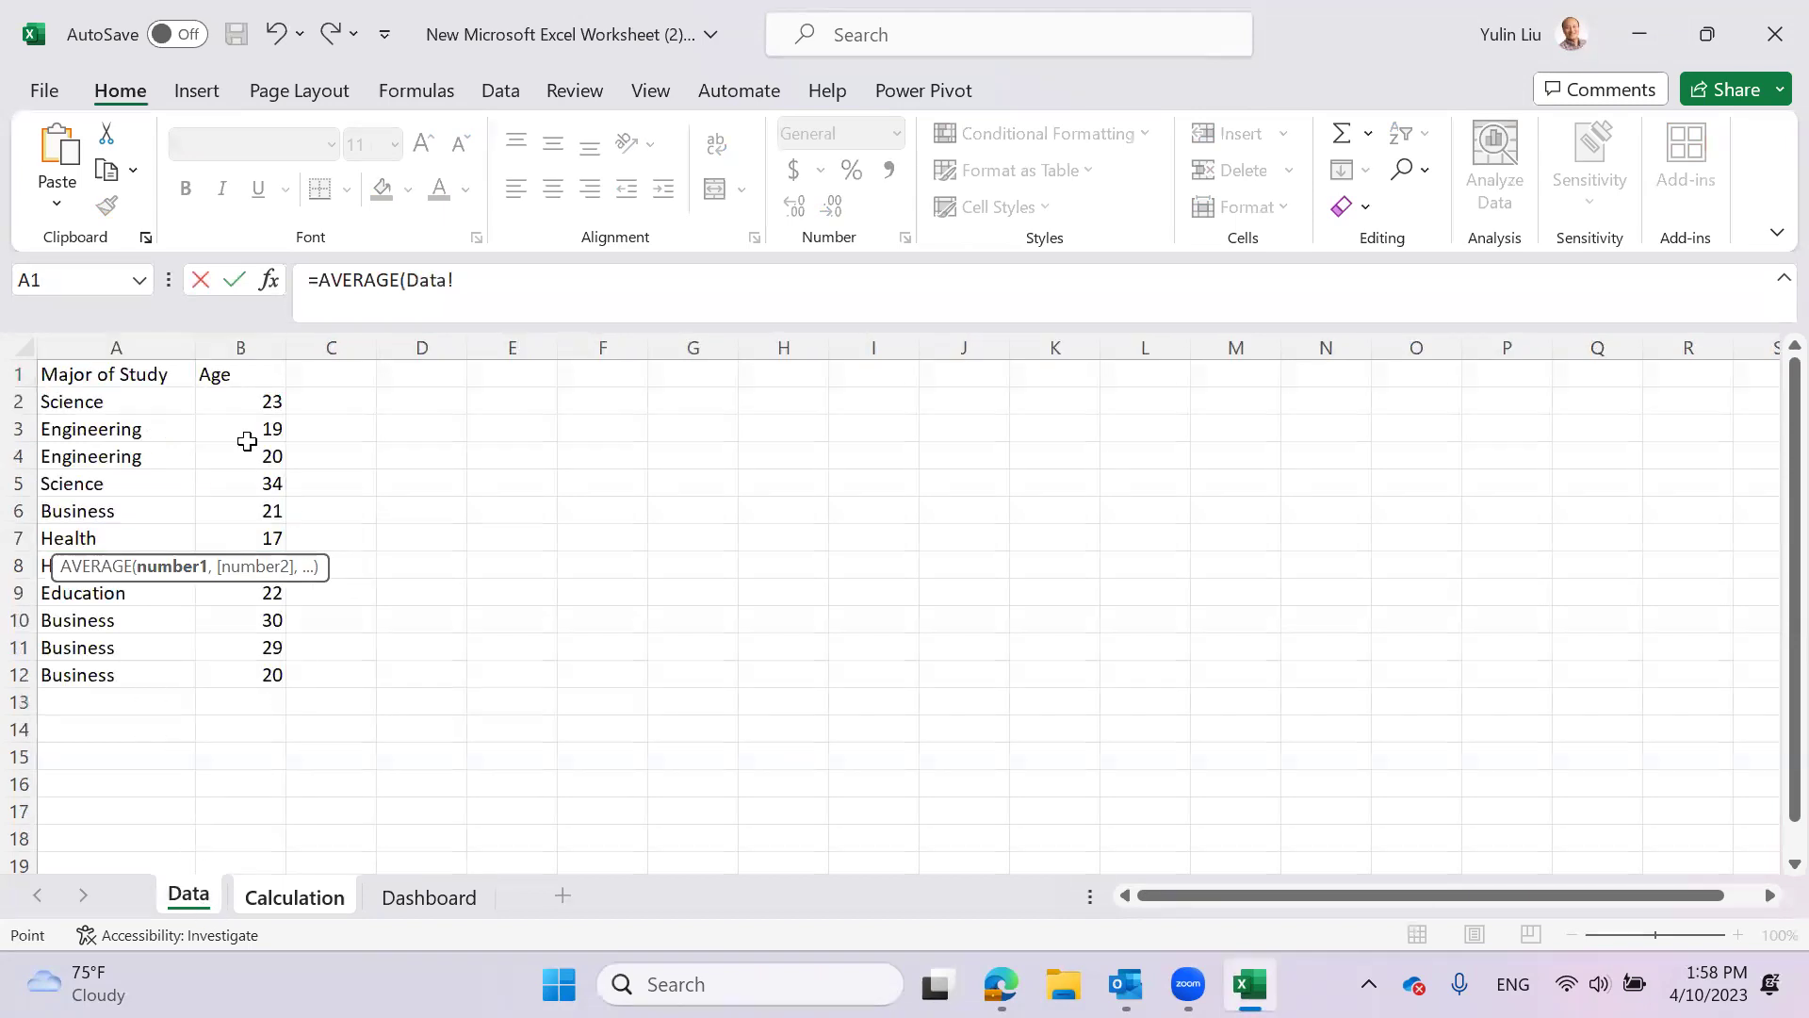
left_click_drag(242, 401, 272, 674)
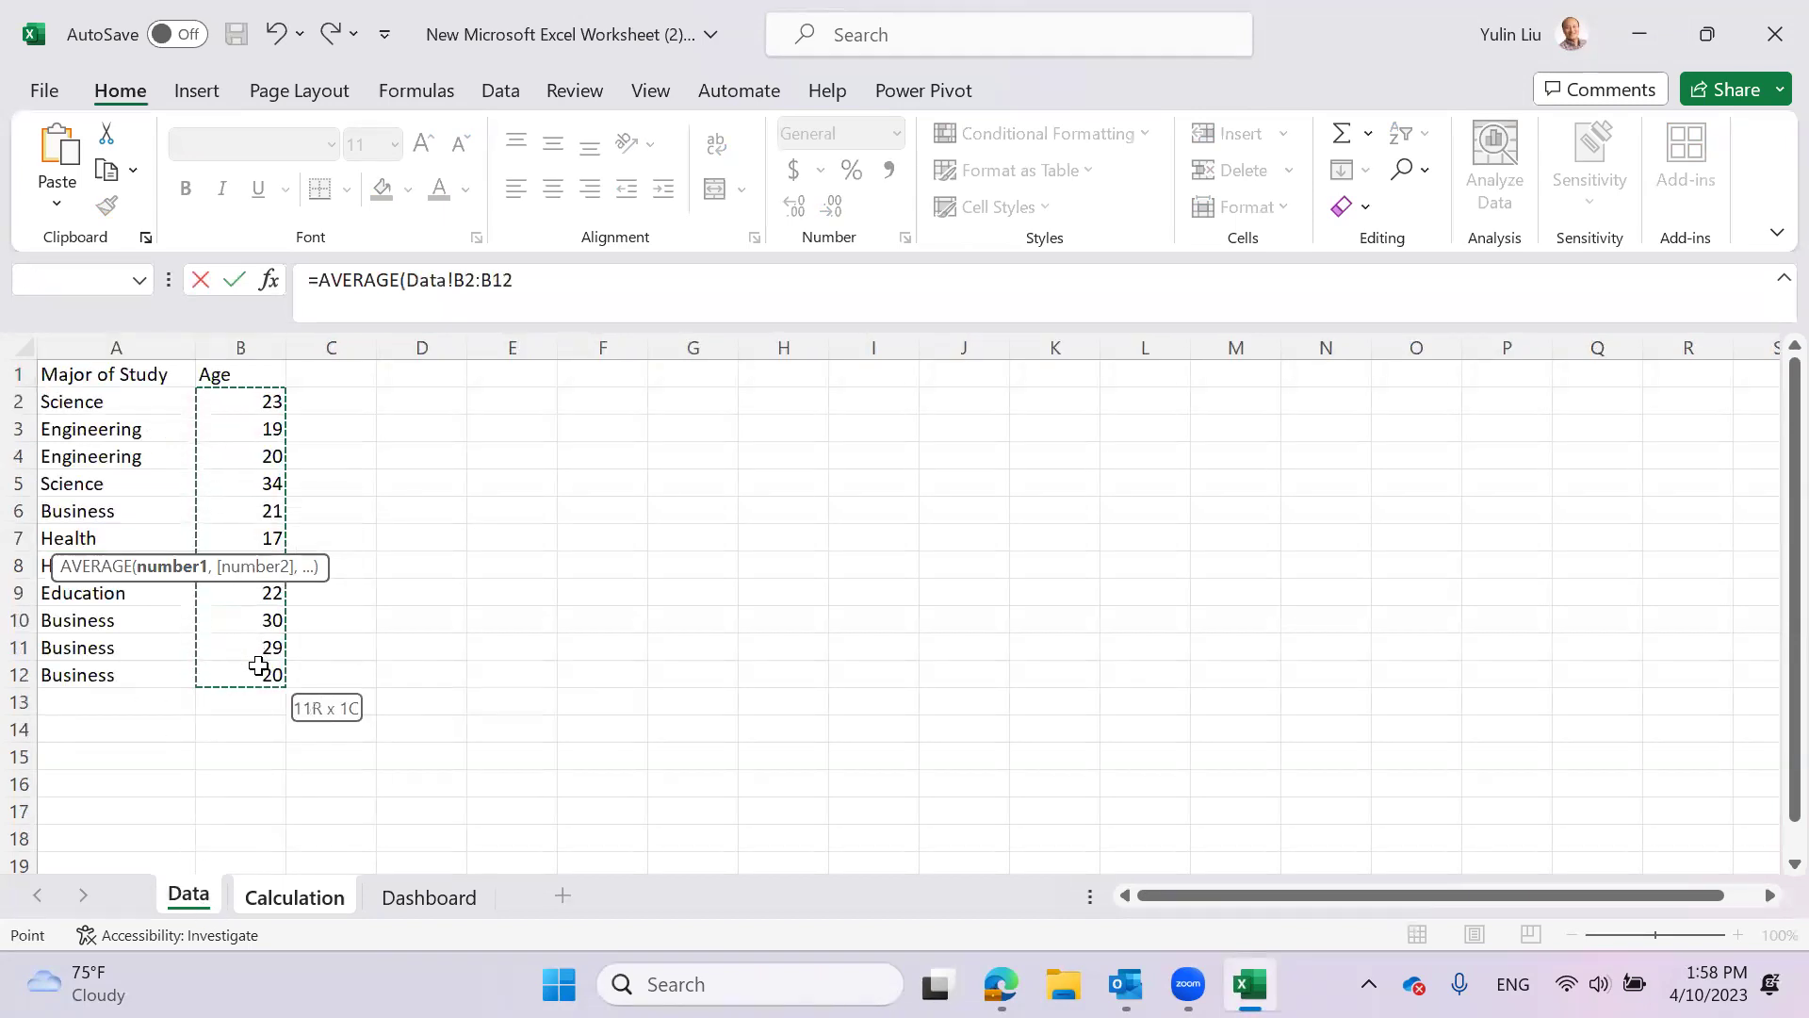
left_click(541, 291)
type(")")
key("Return")
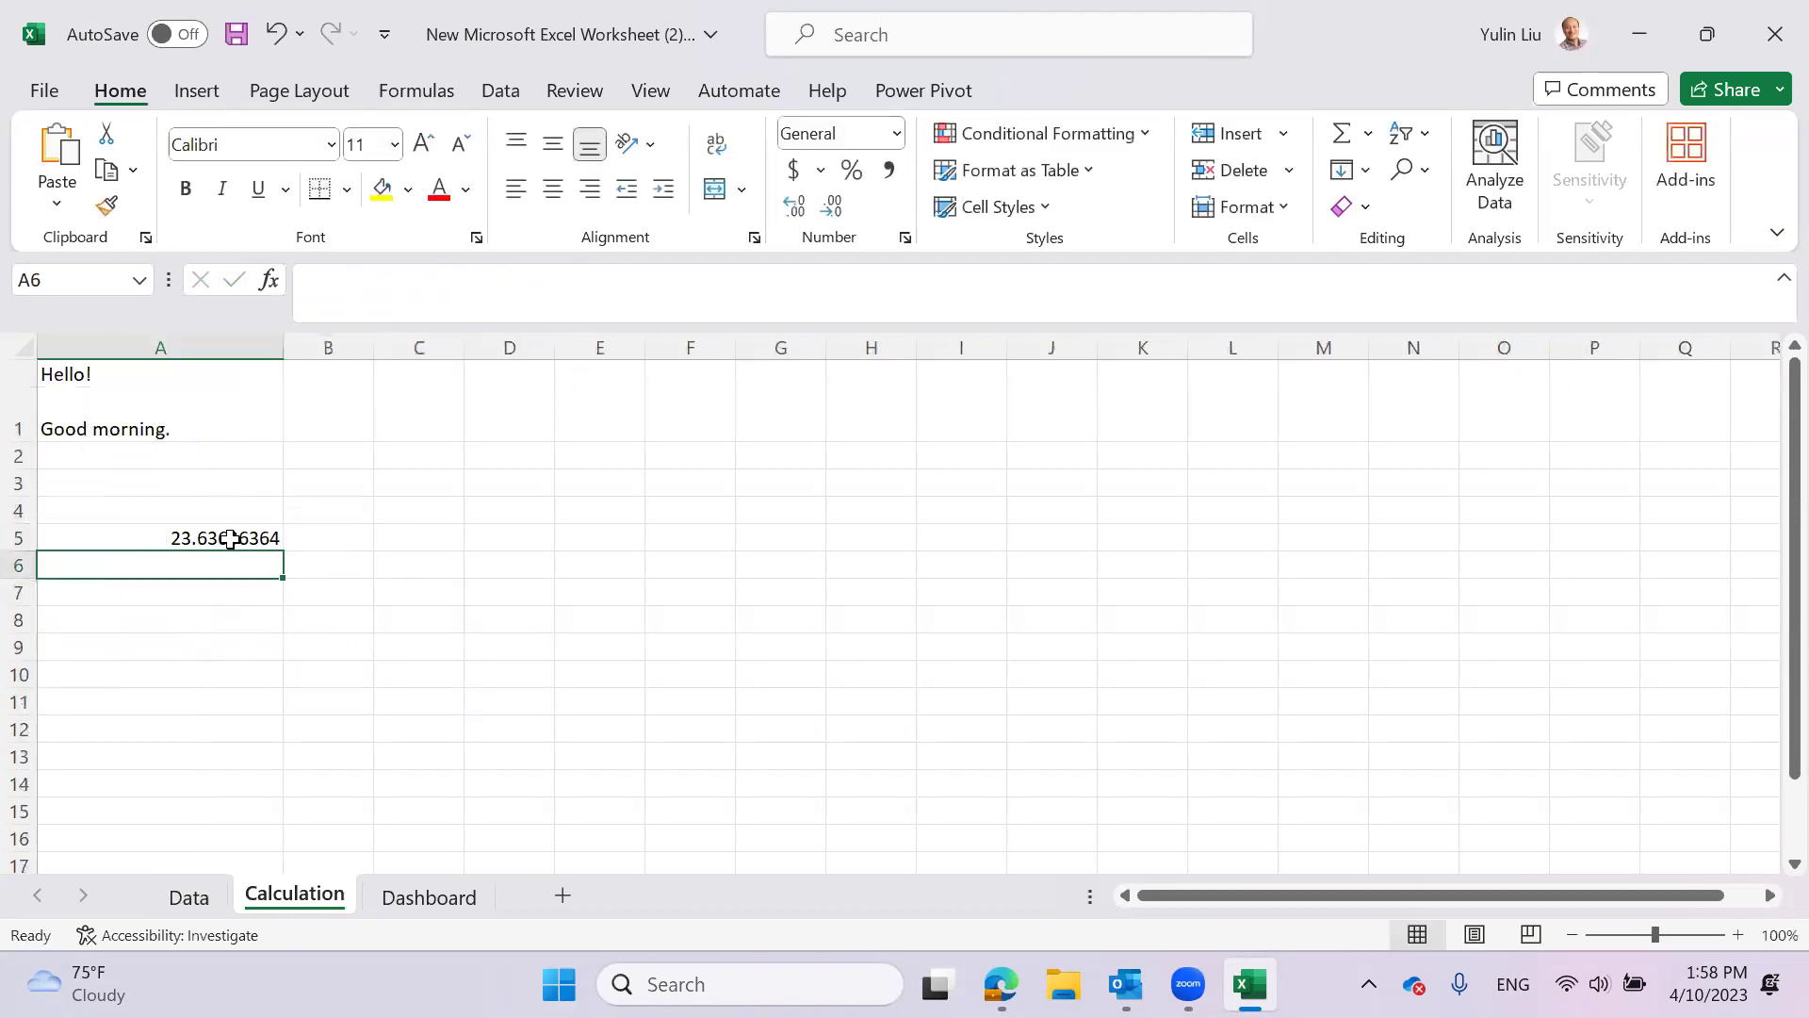
- Format the average in cell A5 as a whole number with no decimal places
left_click(231, 539)
left_click(794, 209)
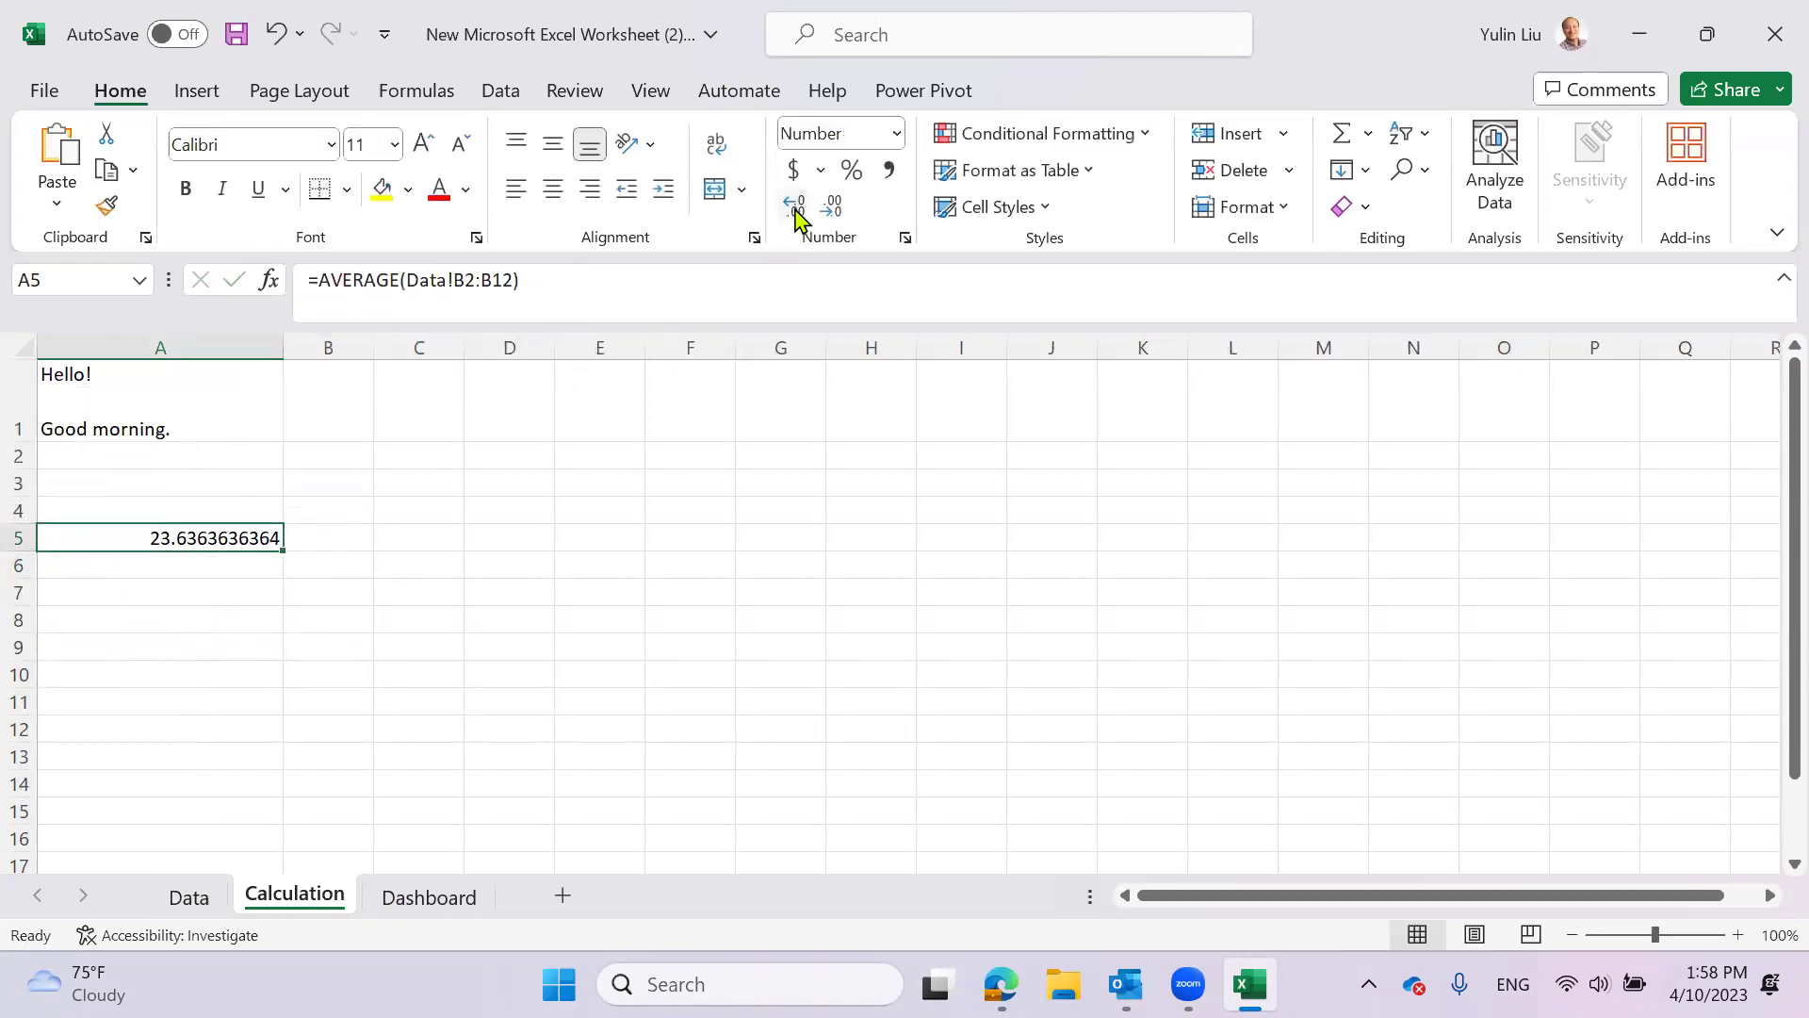
left_click(831, 208)
left_click(832, 209)
left_click(831, 210)
left_click(831, 209)
left_click(831, 209)
left_click(831, 209)
left_click(831, 209)
left_click(831, 210)
left_click(831, 210)
left_click(831, 210)
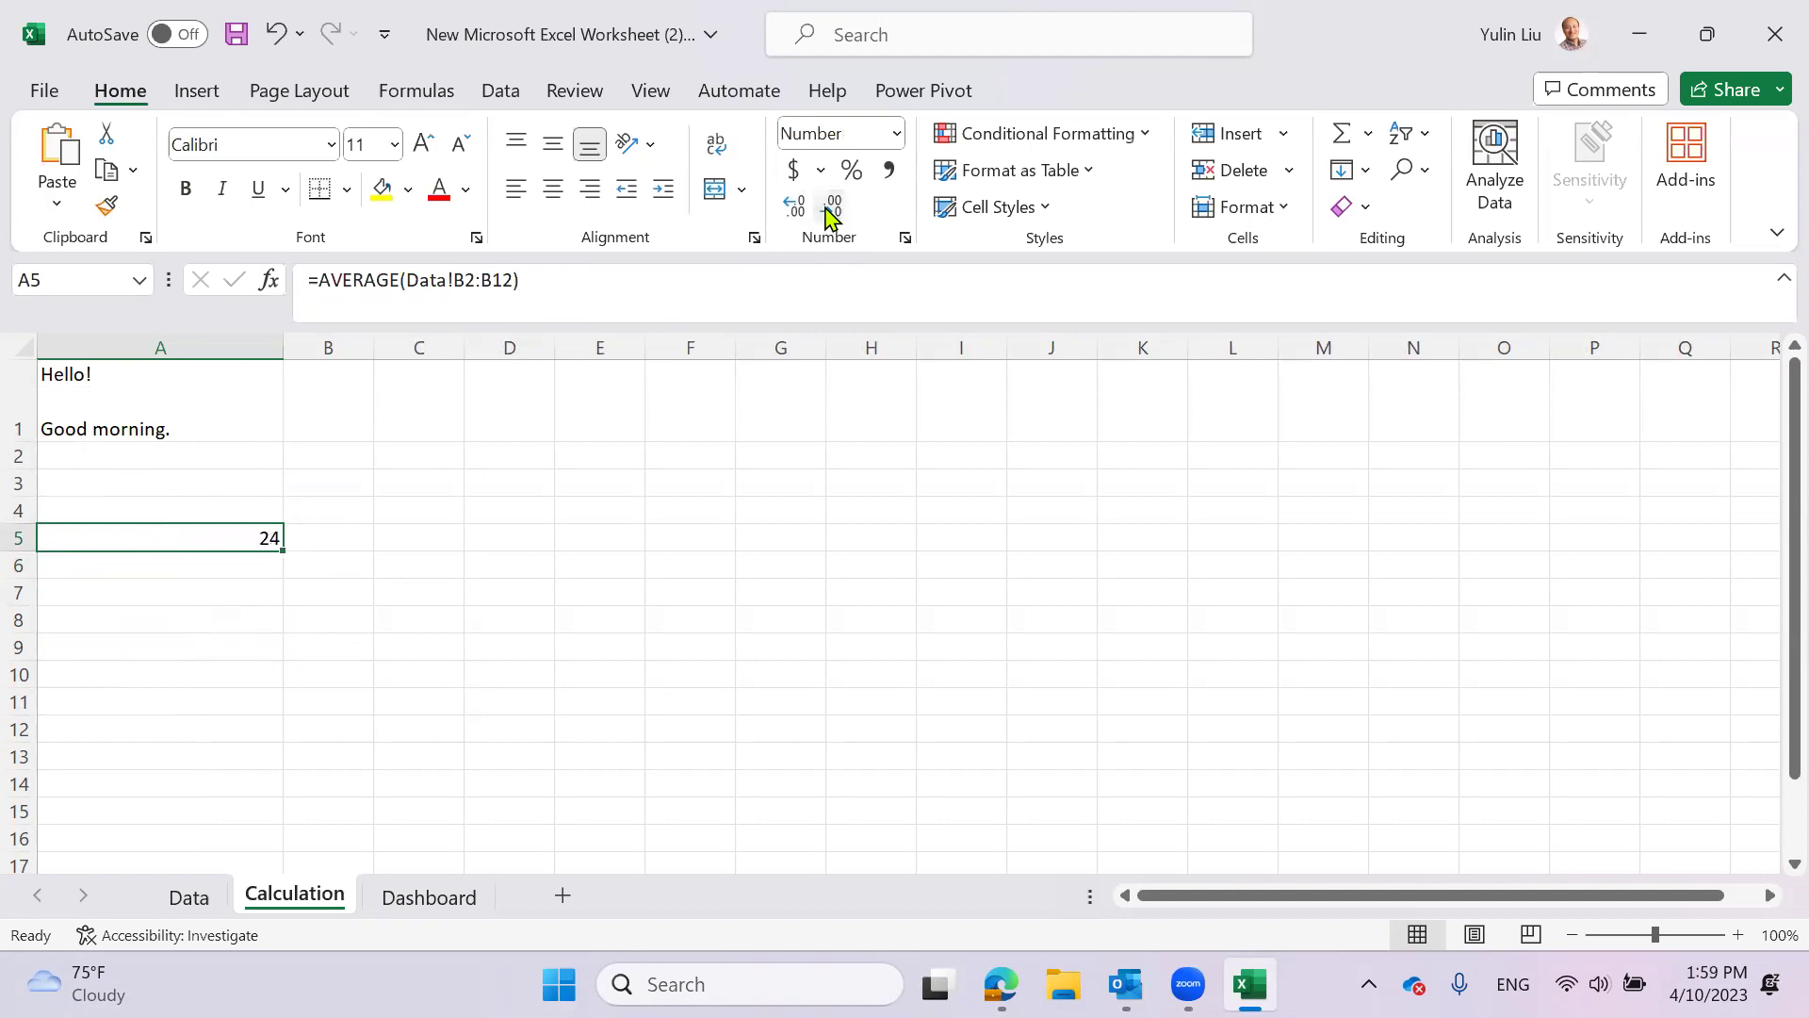
- Enter the label "Average Age" in cell A4, directly above the calculated average
left_click(235, 511)
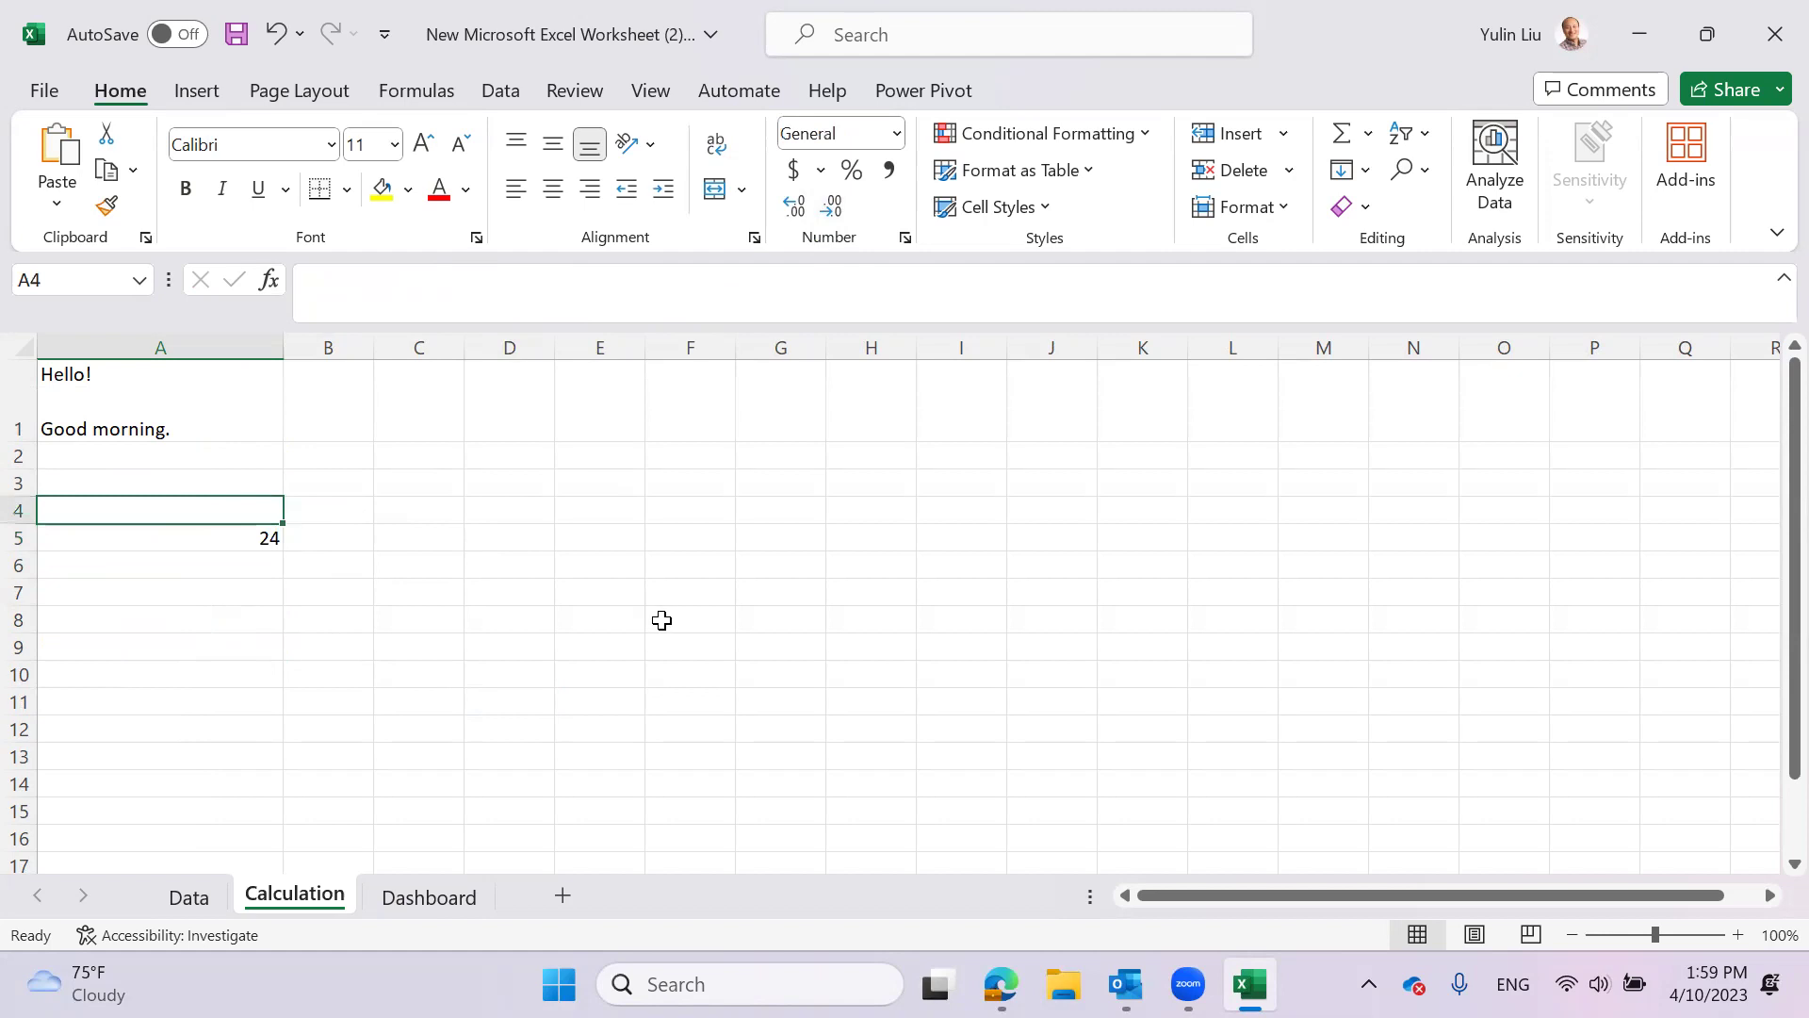
type("Av")
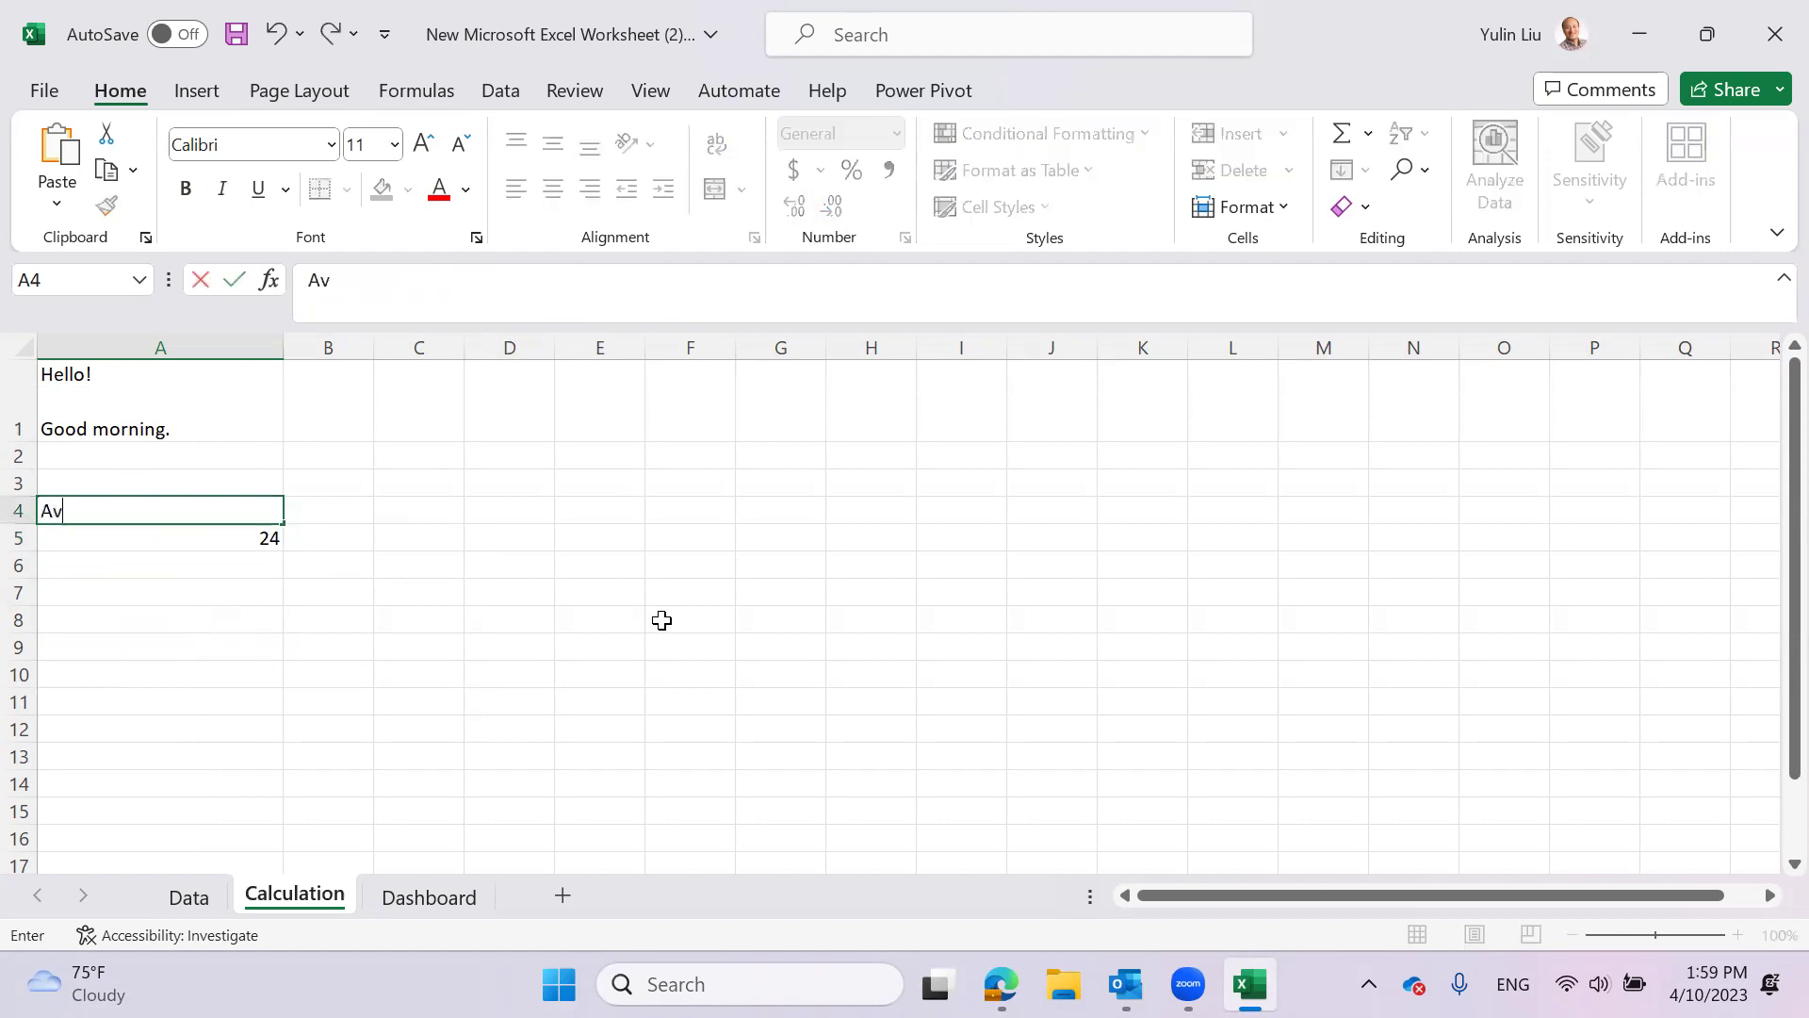
type("erage Age")
left_click(614, 671)
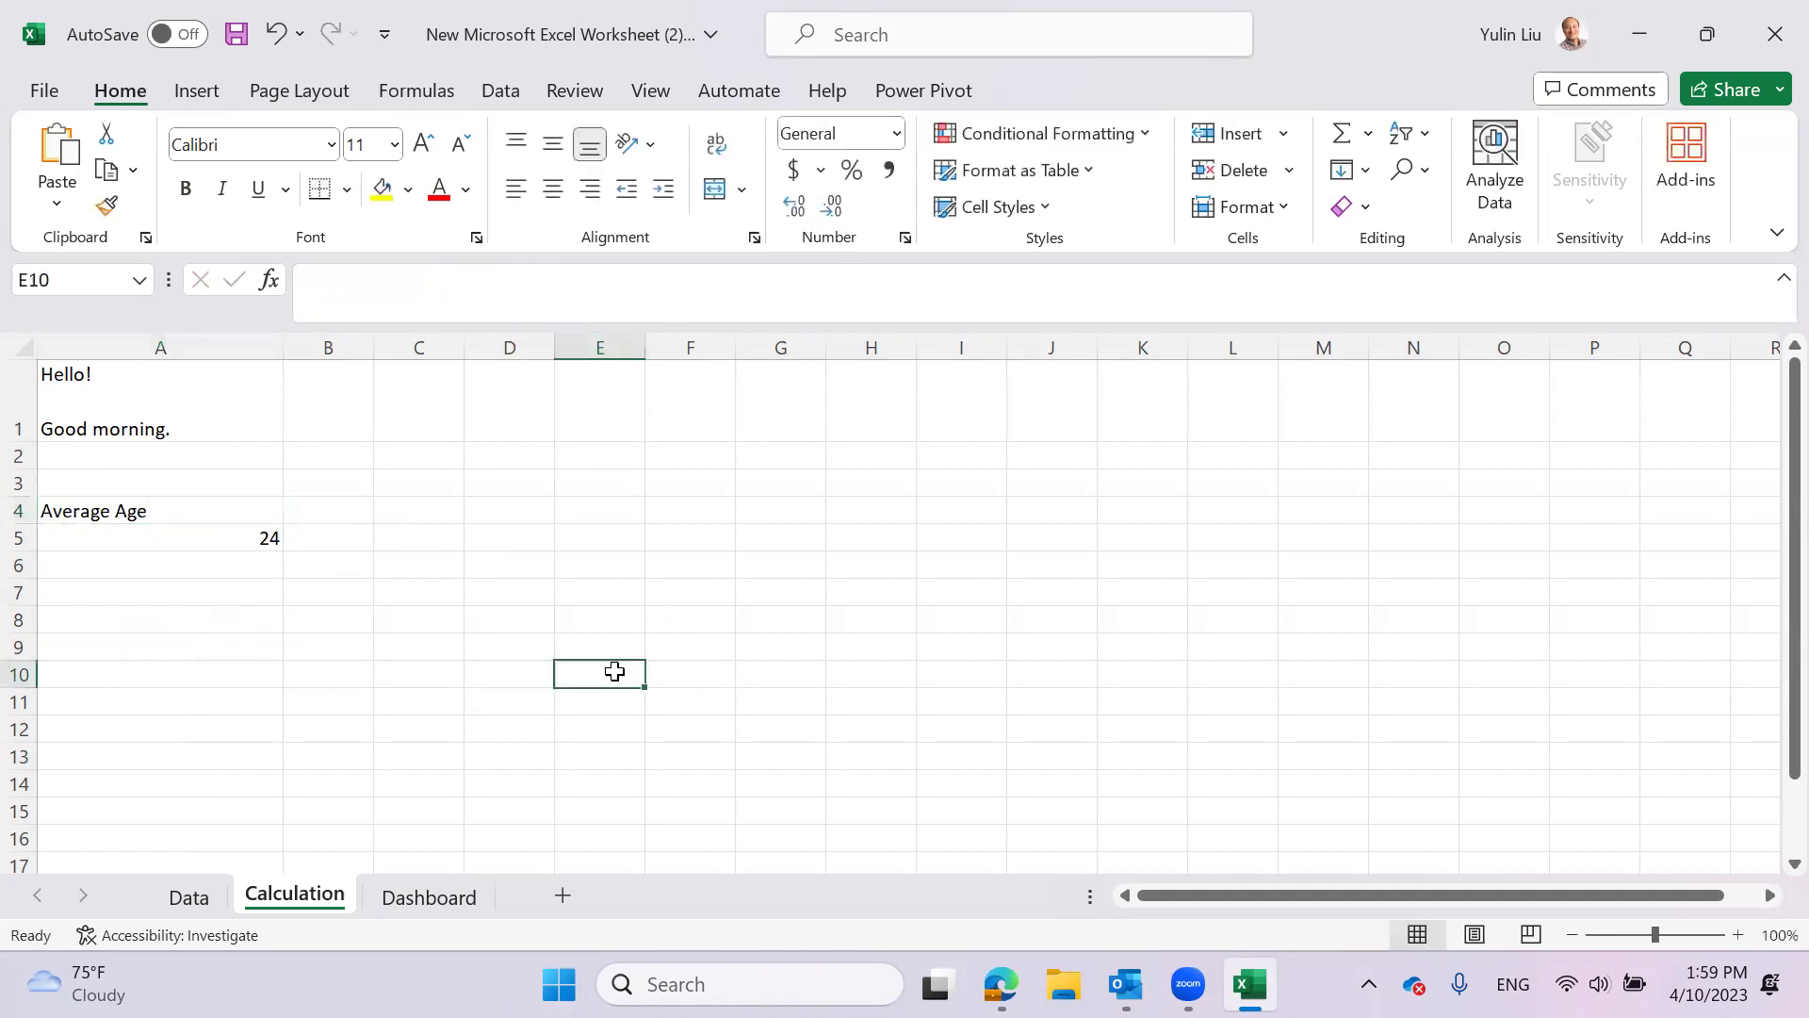
- Left-align the average in cell A5 and narrow column A of the Calculation sheet to fit its text
left_click(232, 537)
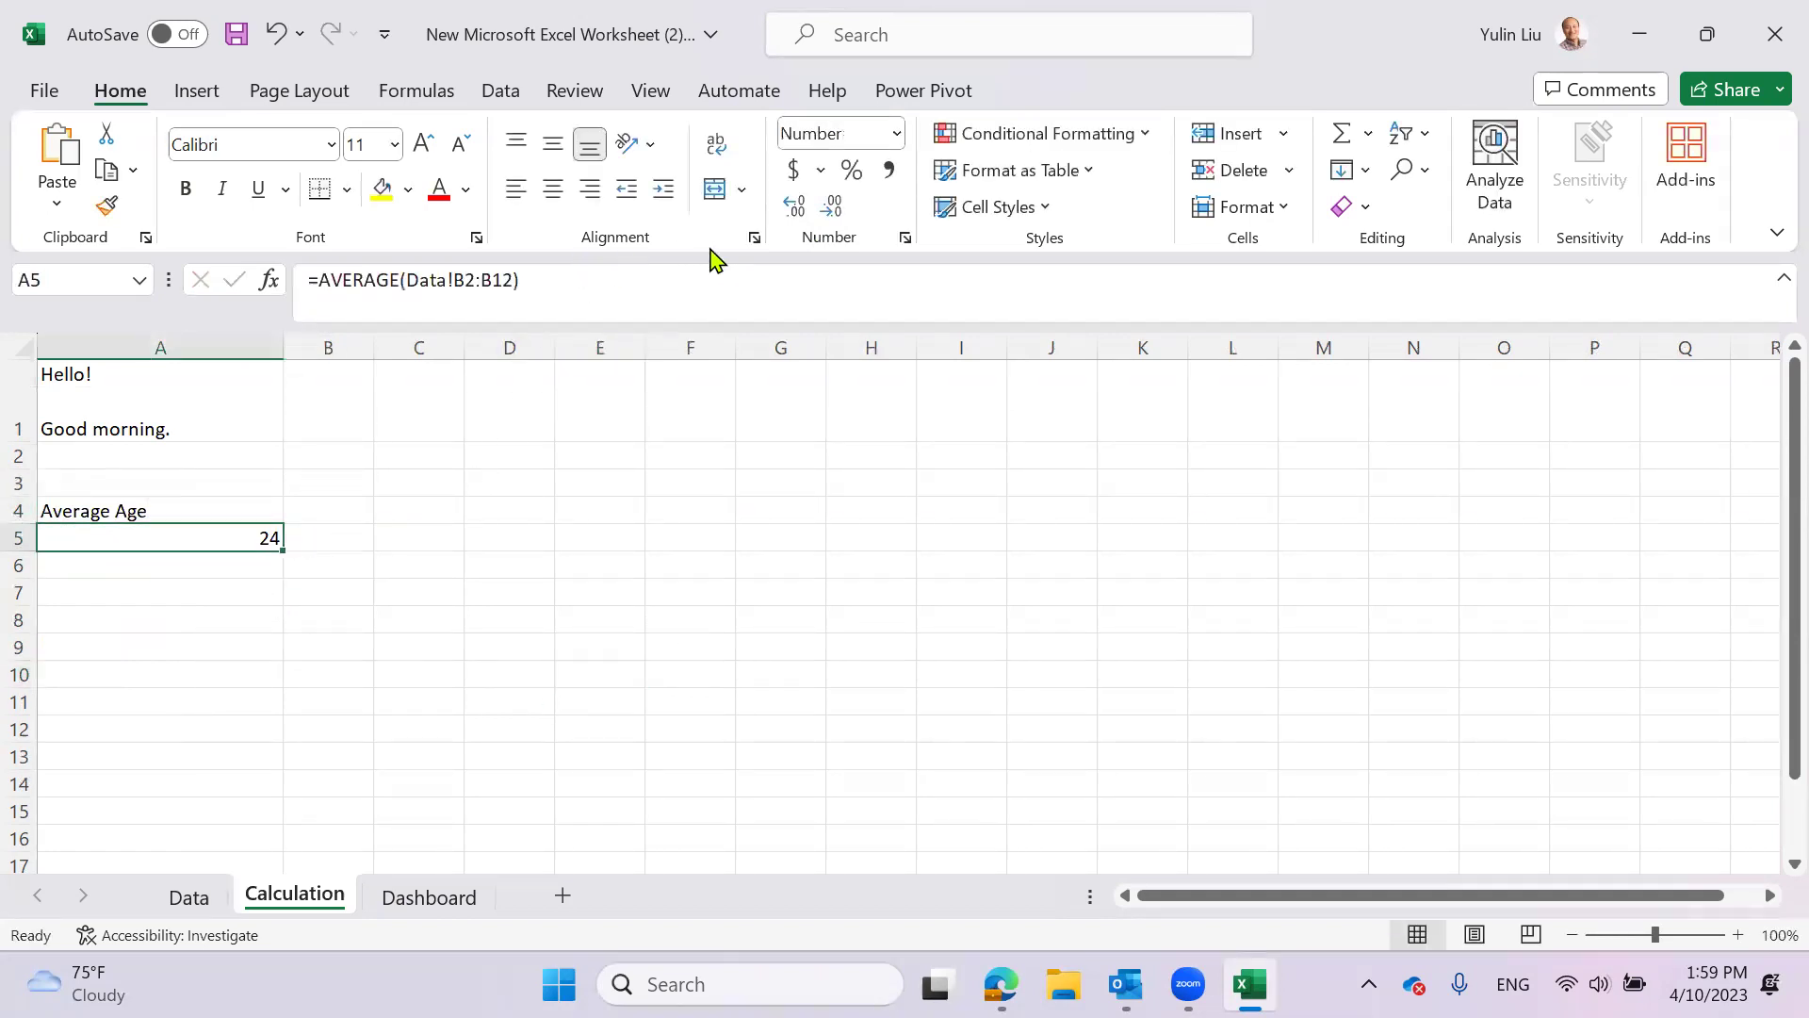
left_click(517, 189)
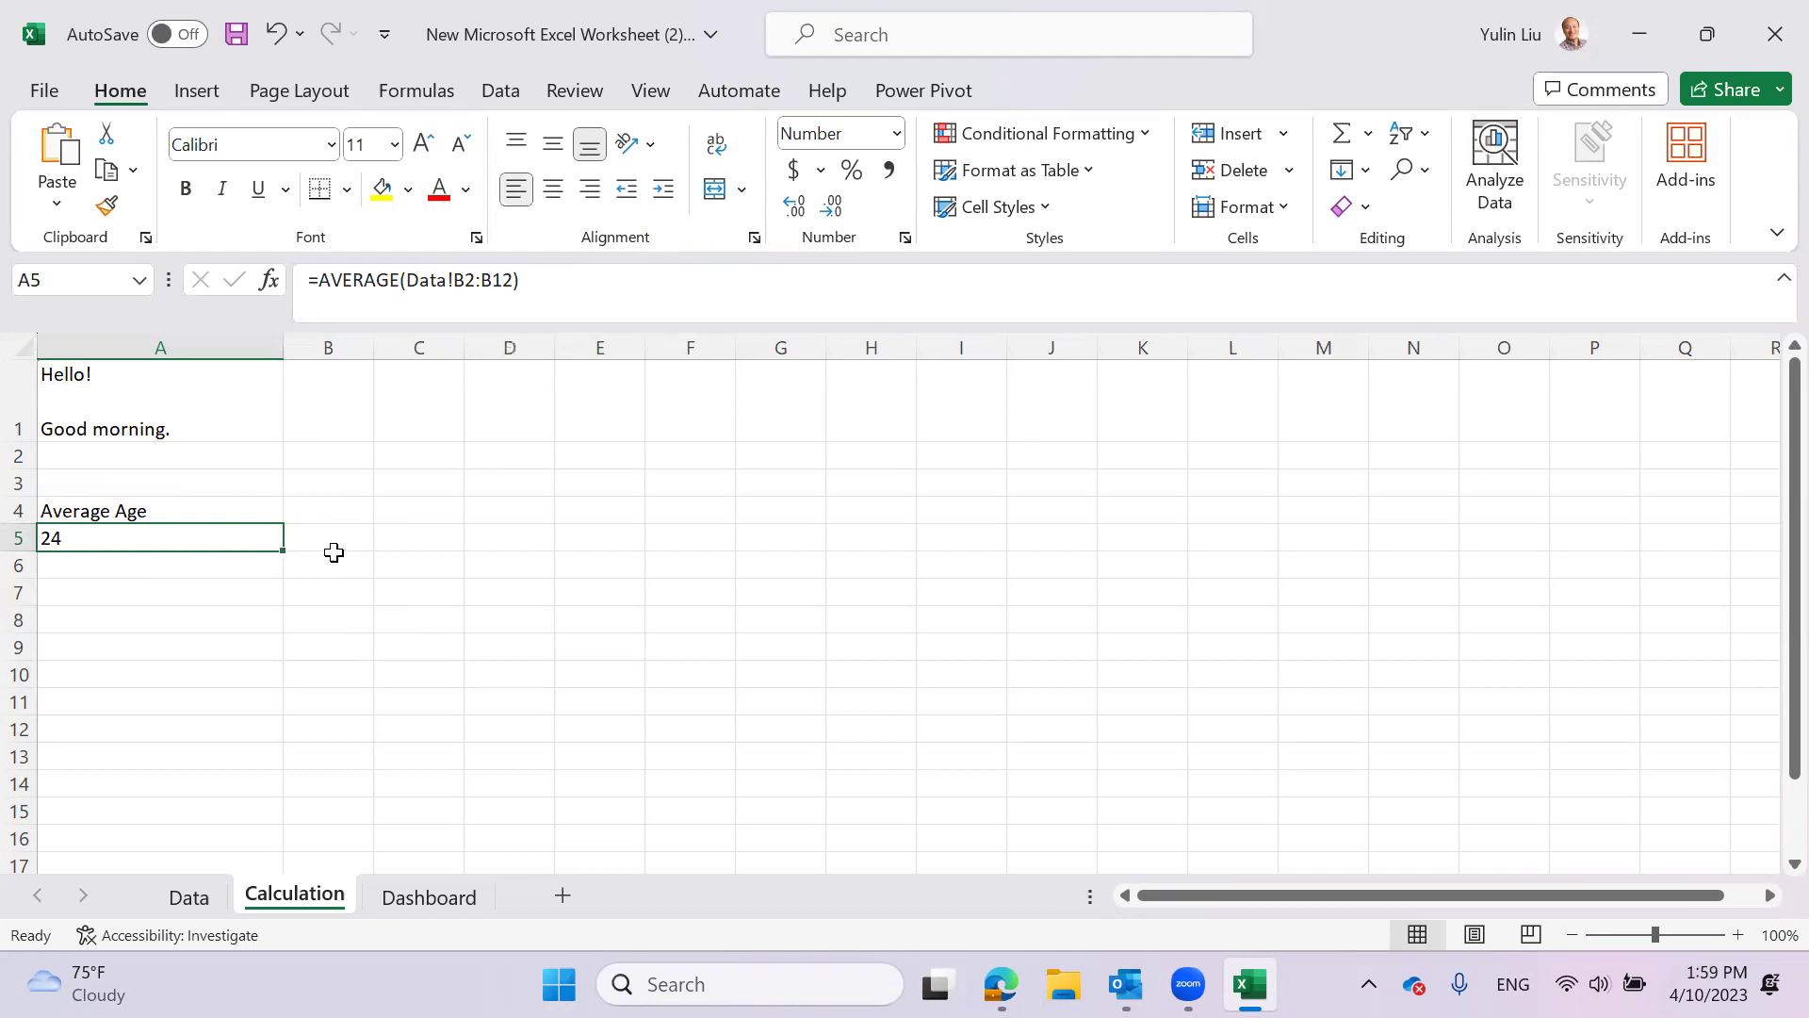
left_click_drag(280, 348, 193, 349)
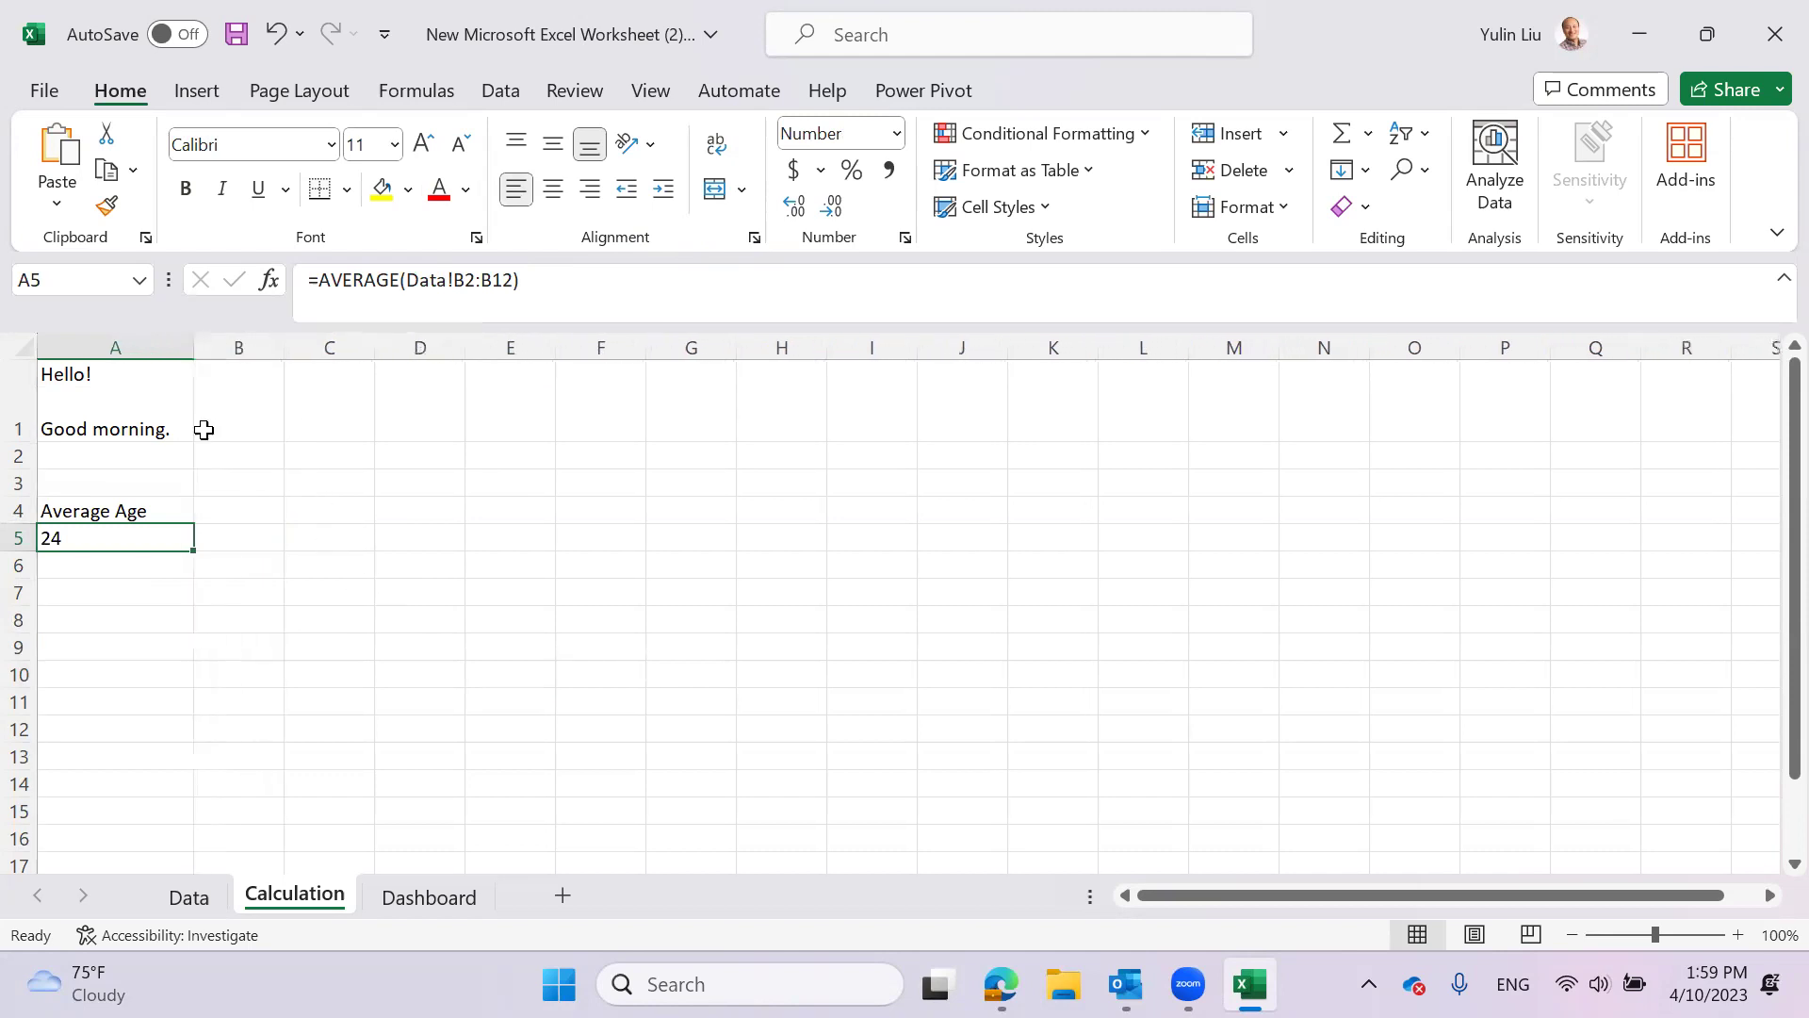
left_click(219, 572)
- Review how the Average Age cells on the Calculation sheet relate to the Data and Dashboard sheets, finishing on the Calculation sheet
left_click_drag(127, 511, 127, 533)
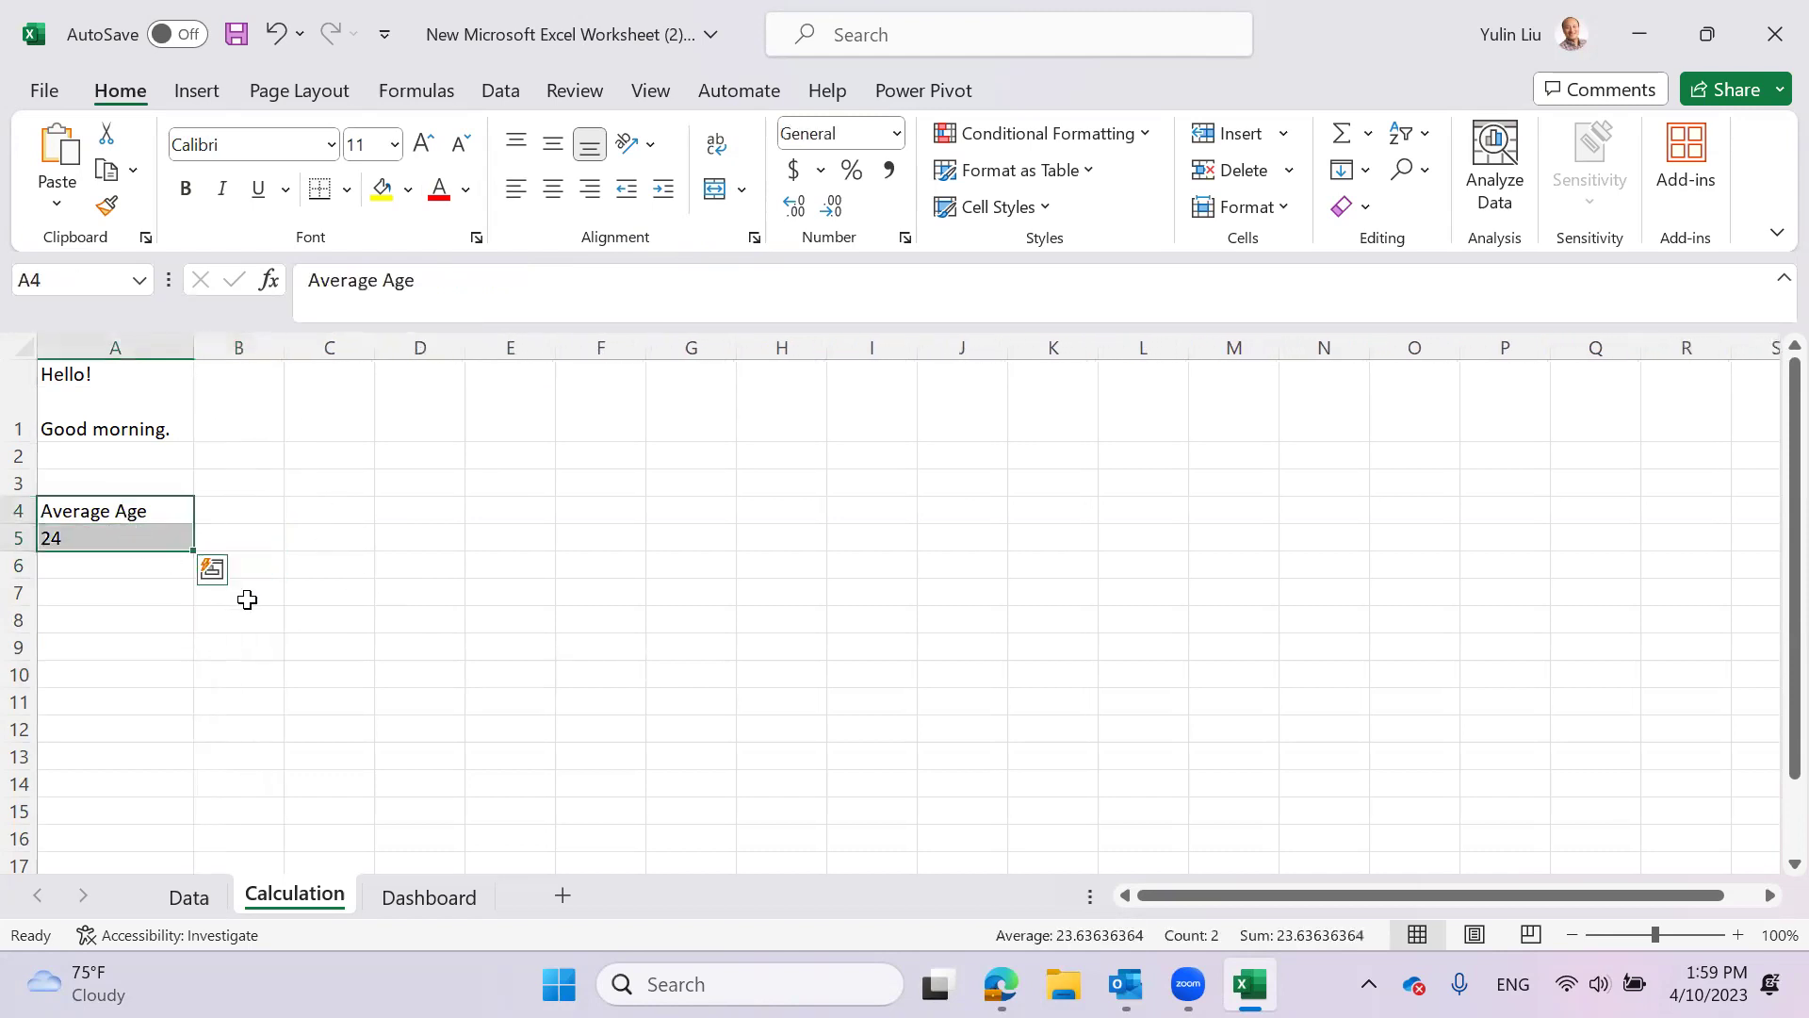
left_click(246, 594)
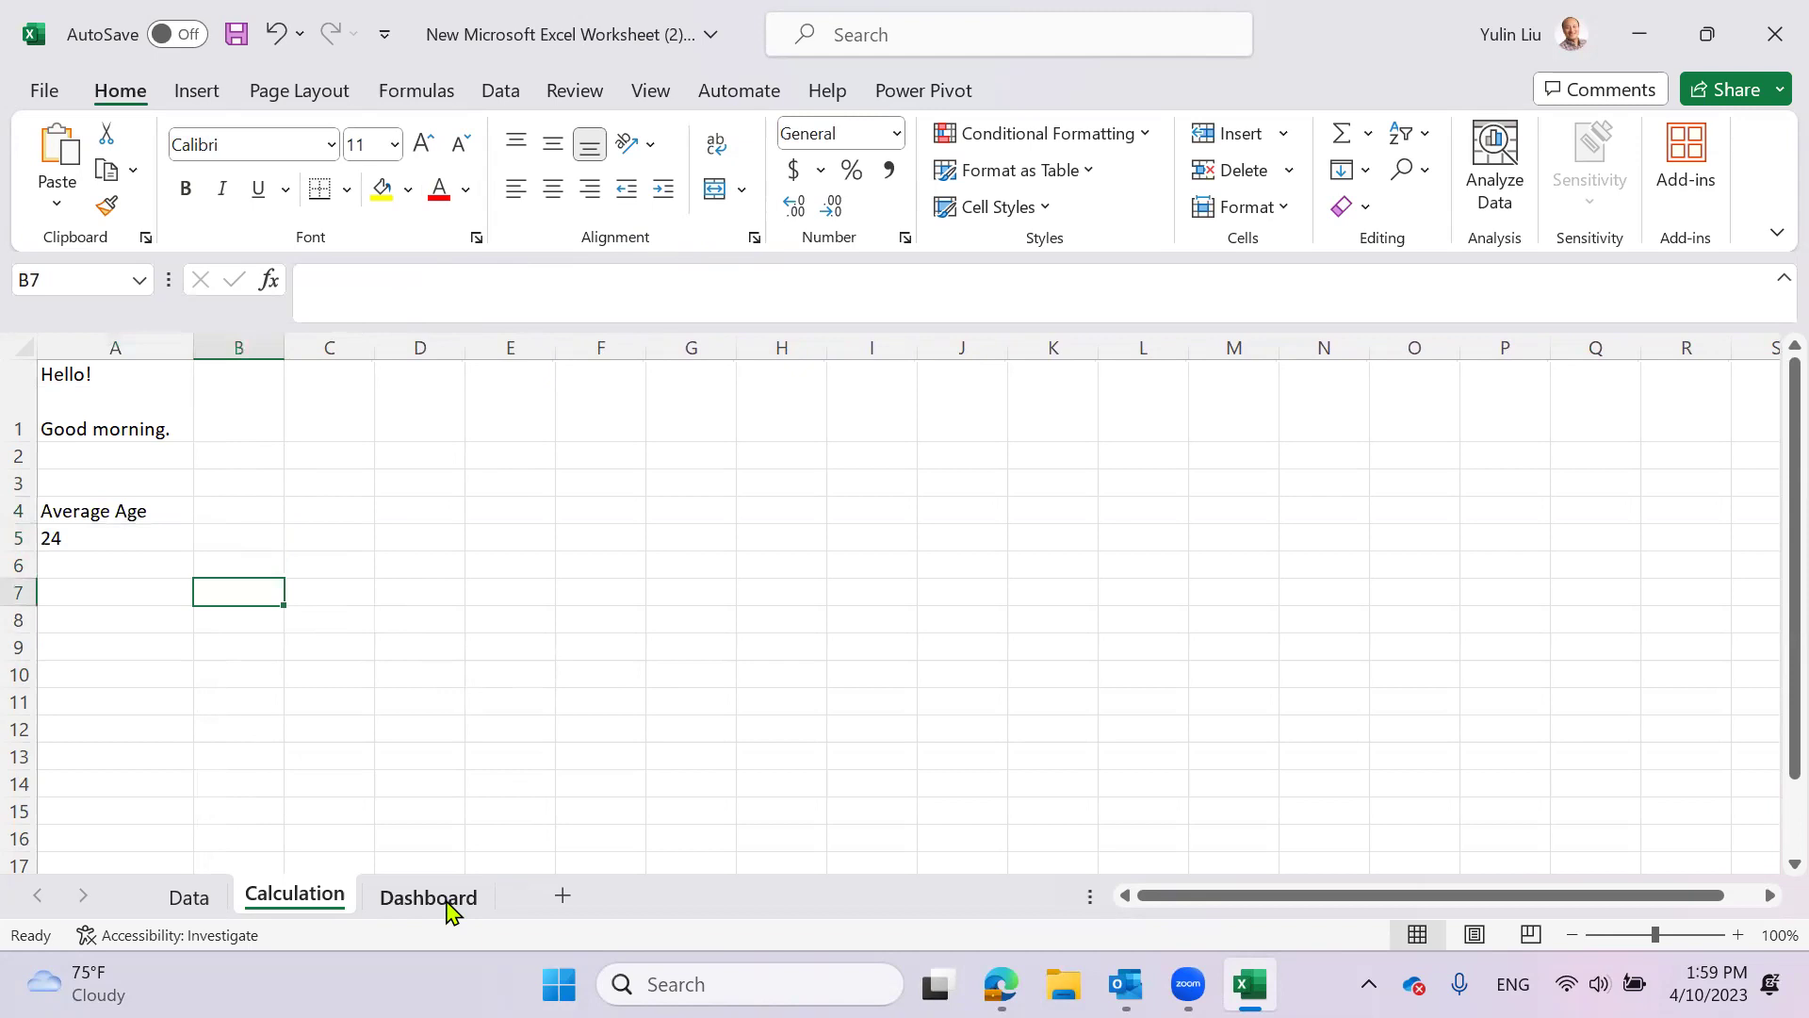
left_click_drag(129, 512, 129, 540)
left_click(399, 649)
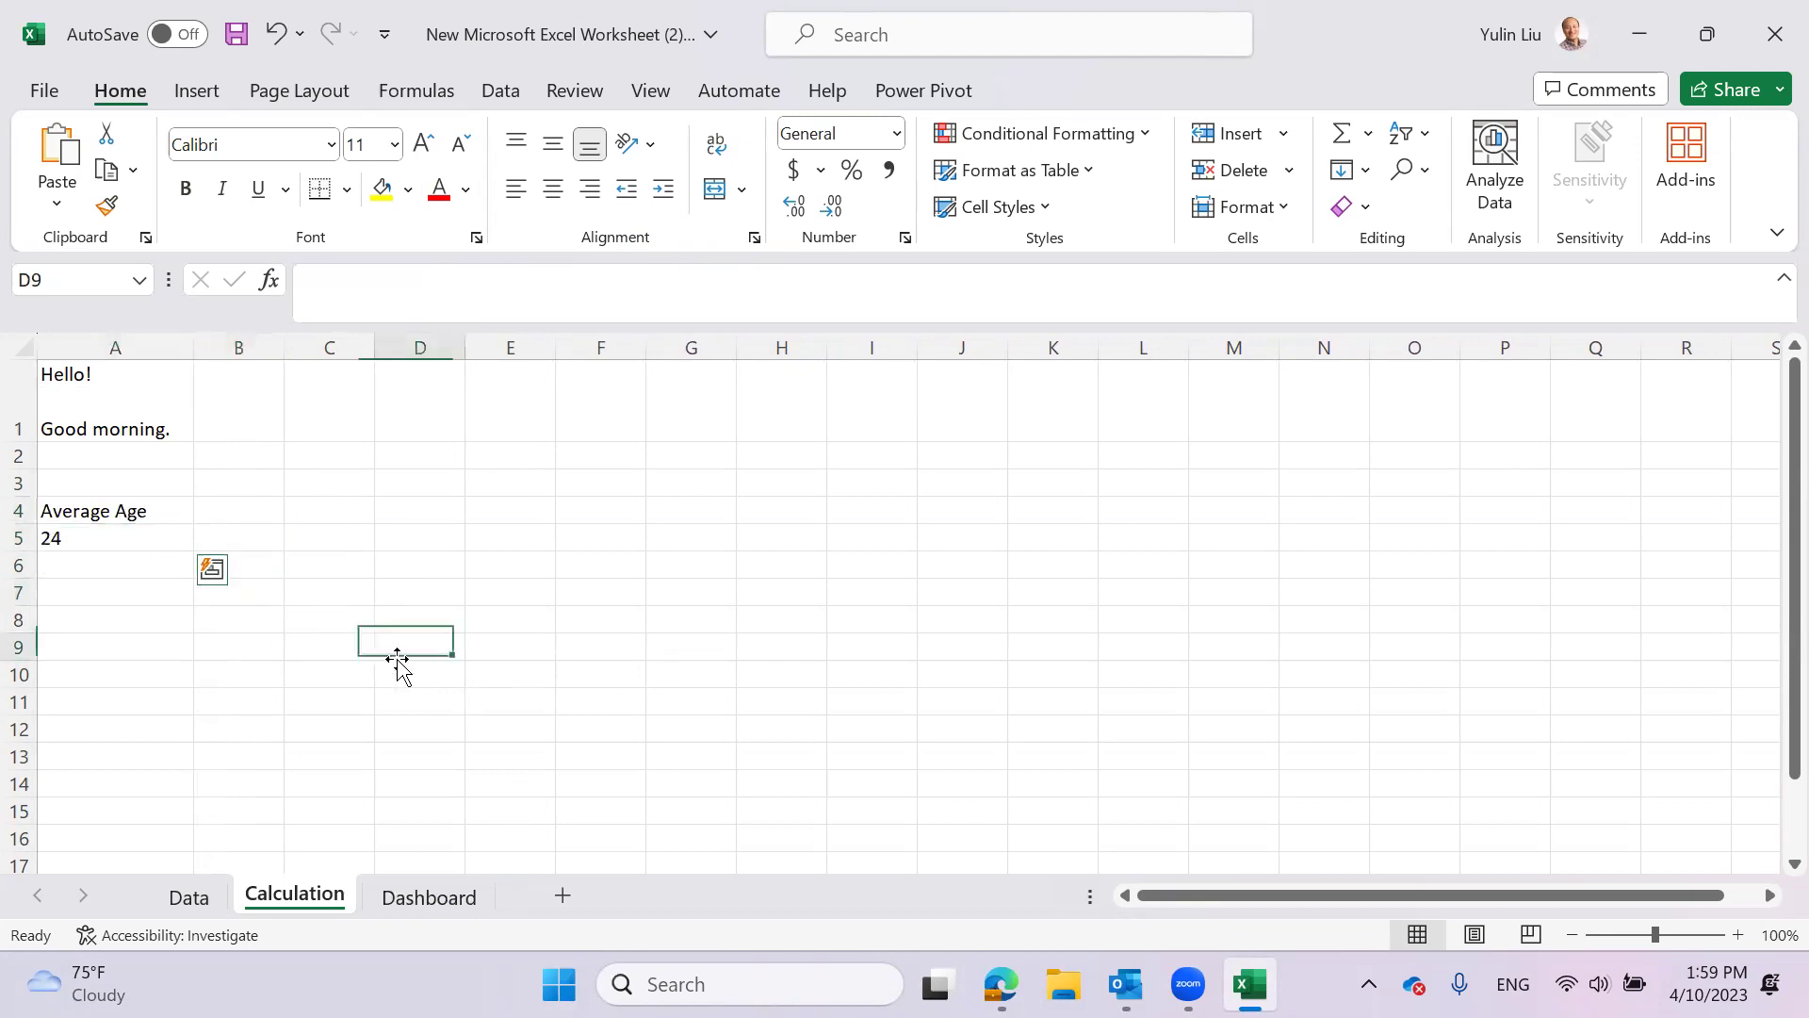
left_click(405, 901)
left_click(1044, 741)
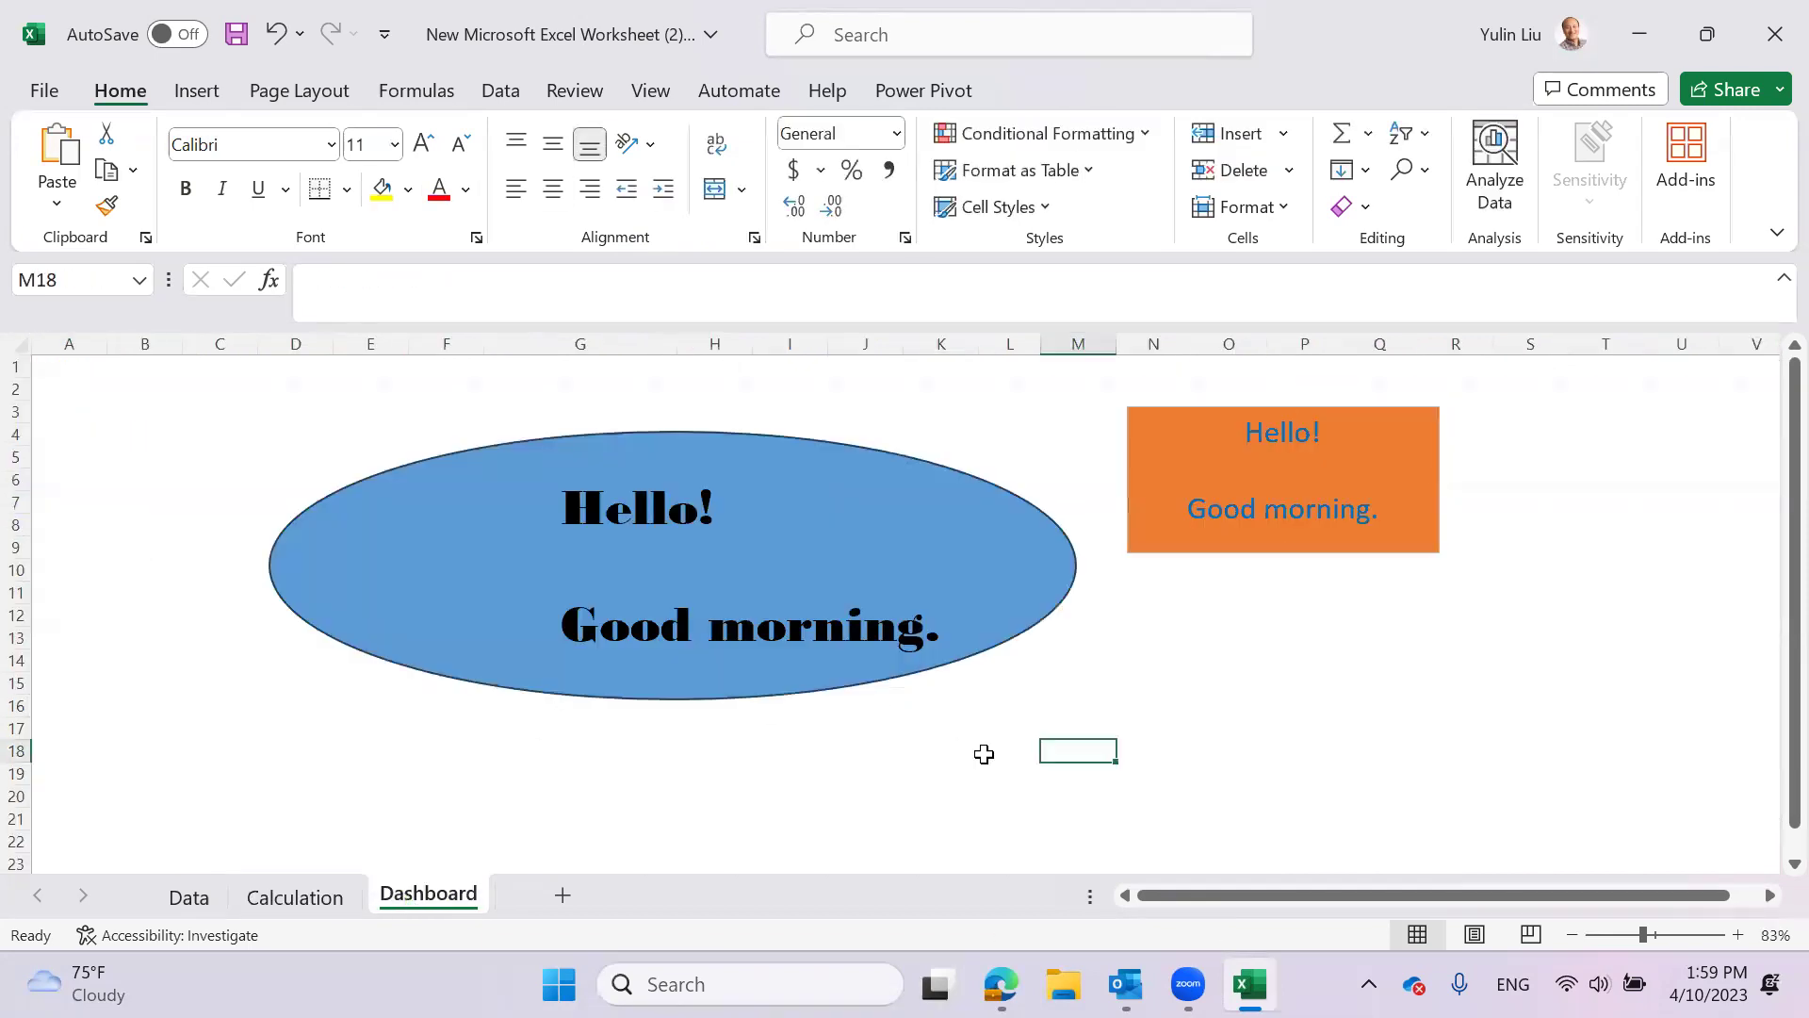
left_click(215, 913)
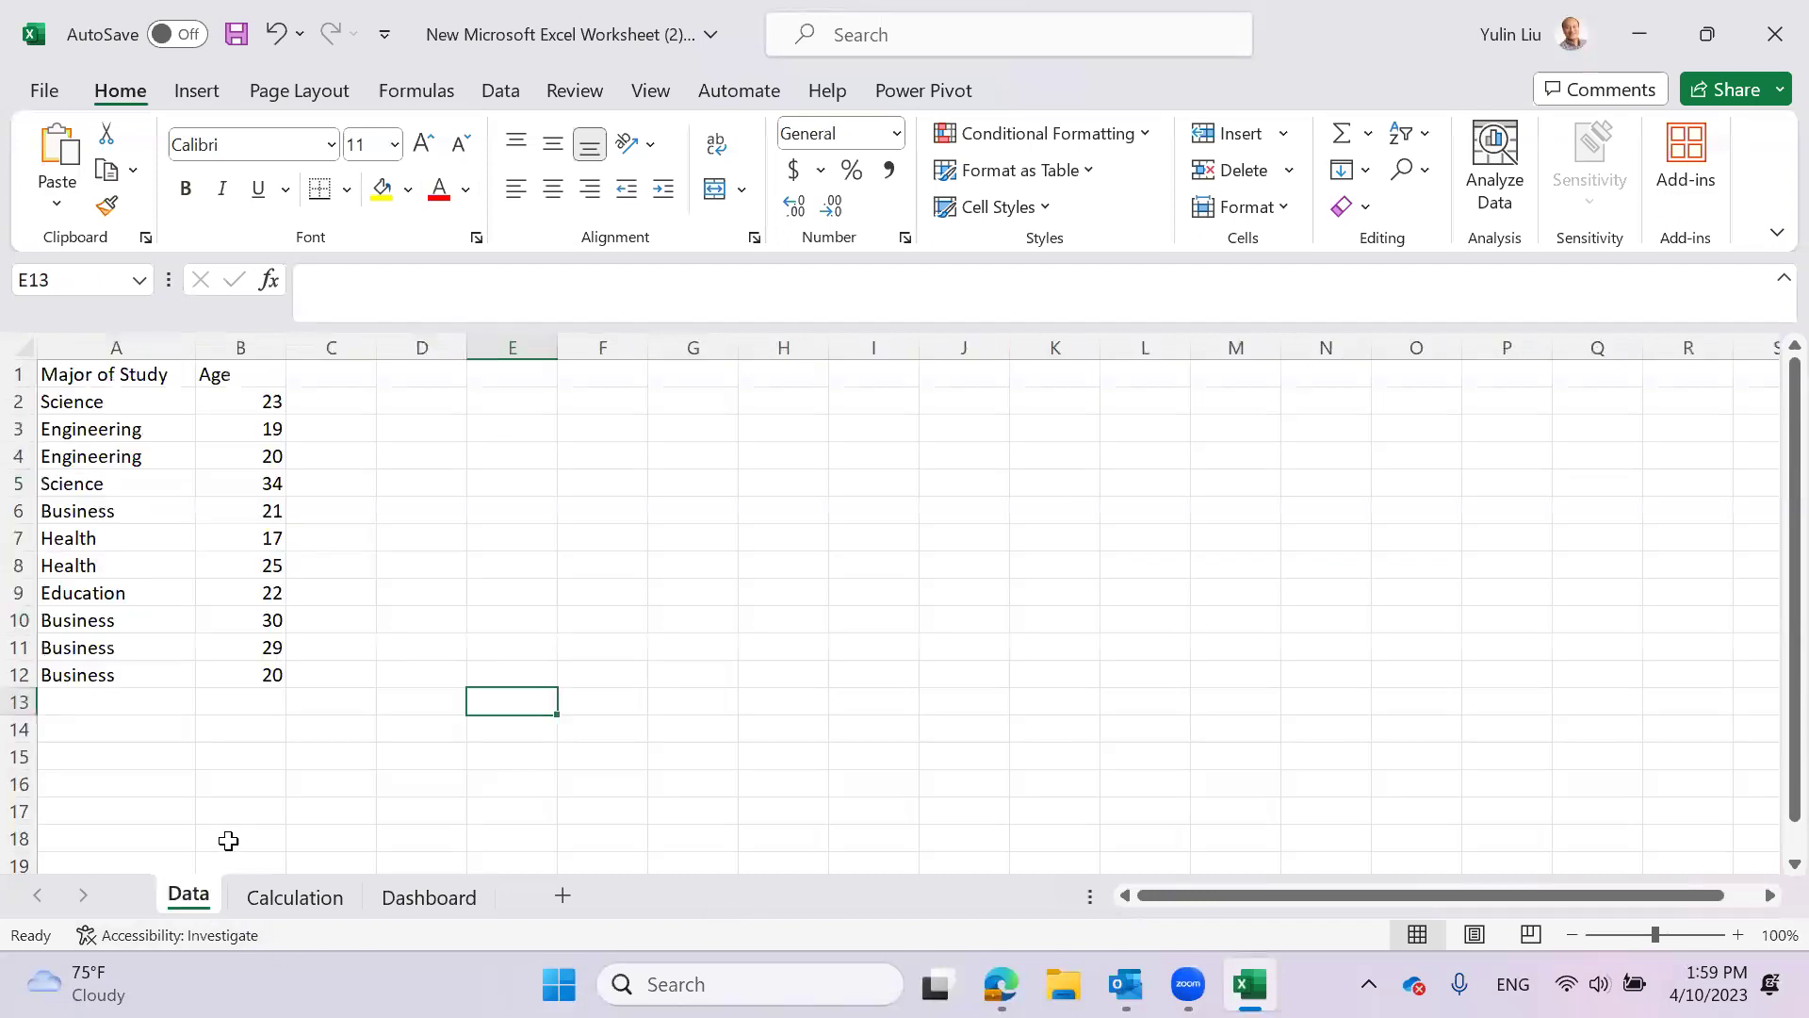
left_click(335, 900)
left_click_drag(118, 511, 122, 533)
left_click(442, 900)
left_click(1103, 686)
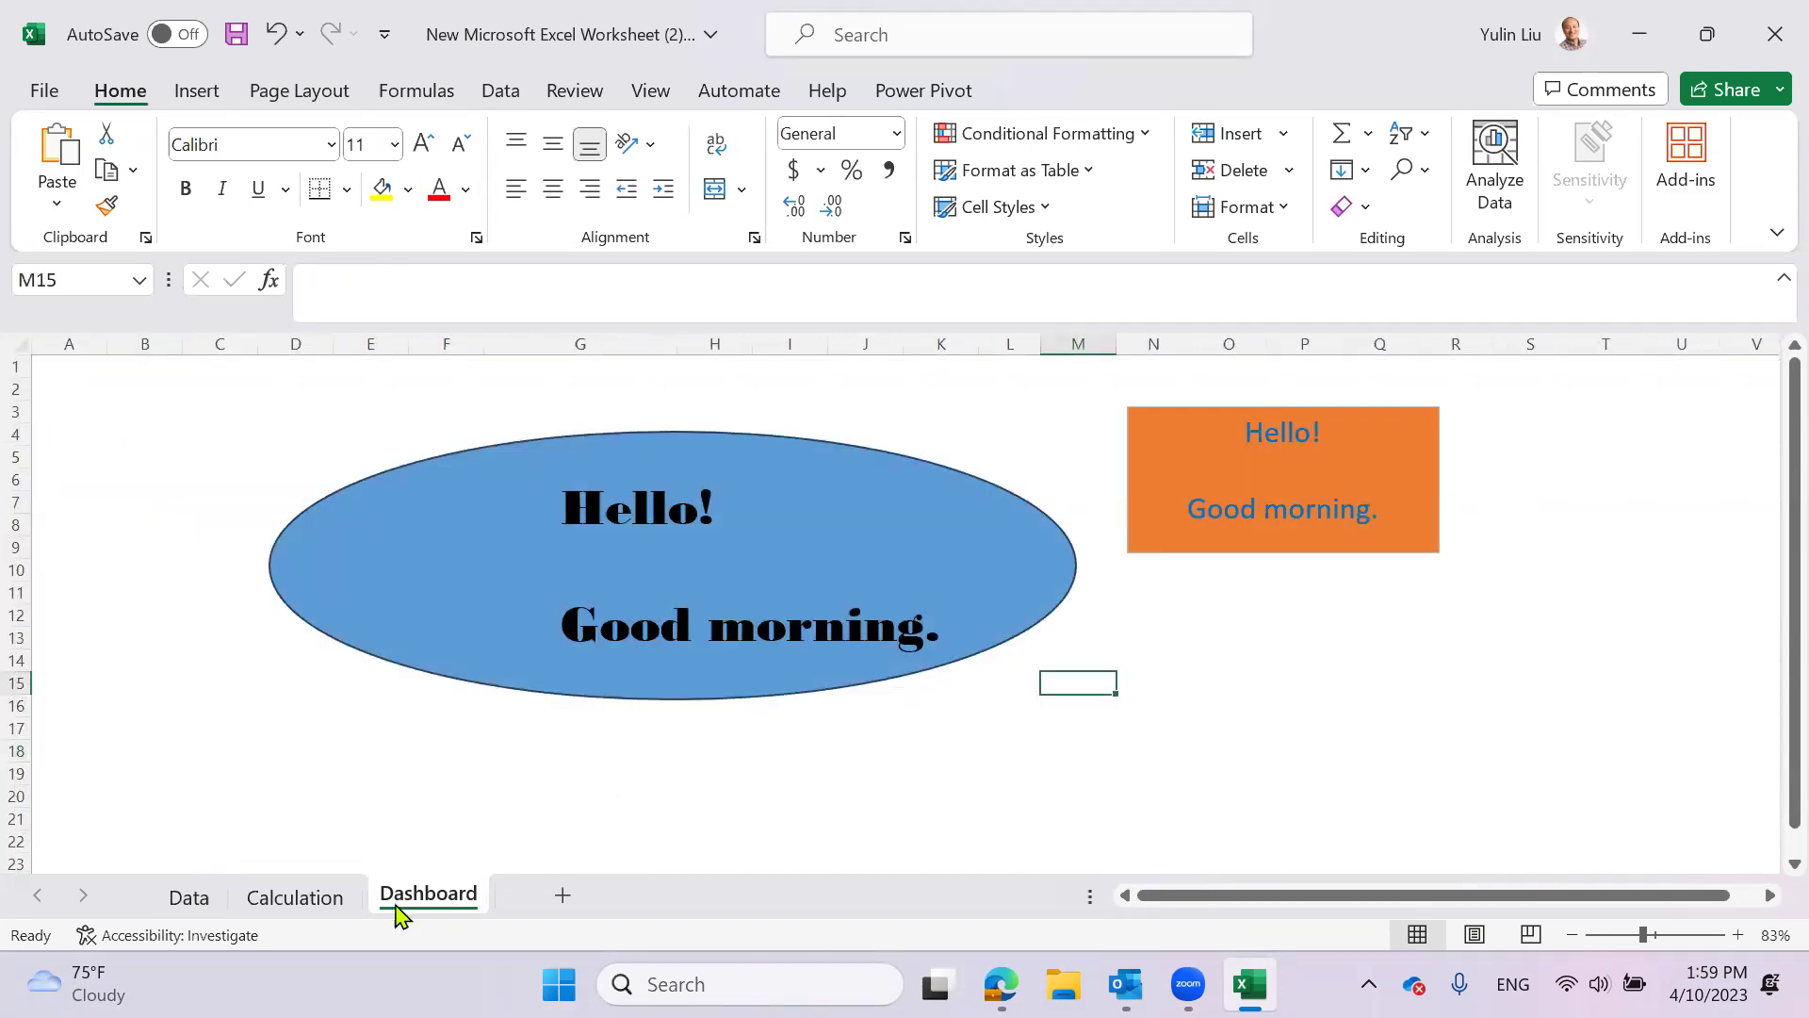
left_click(331, 900)
left_click(319, 643)
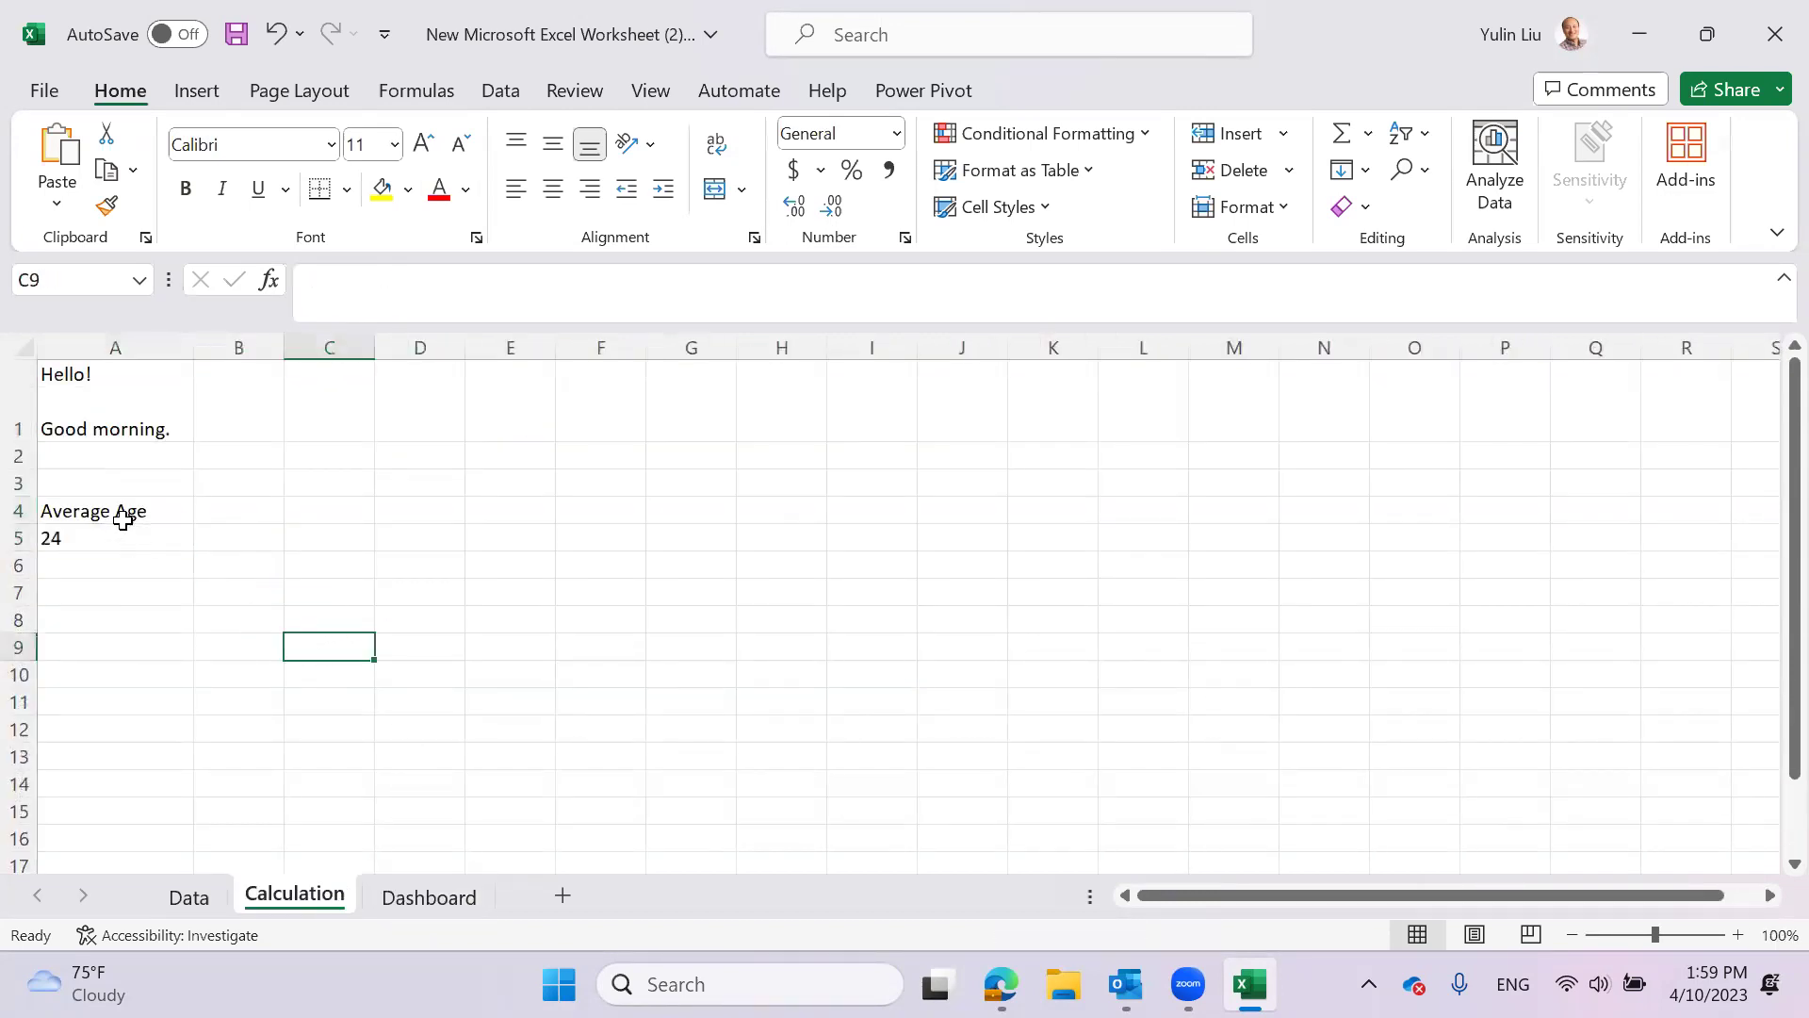
left_click_drag(114, 506, 171, 529)
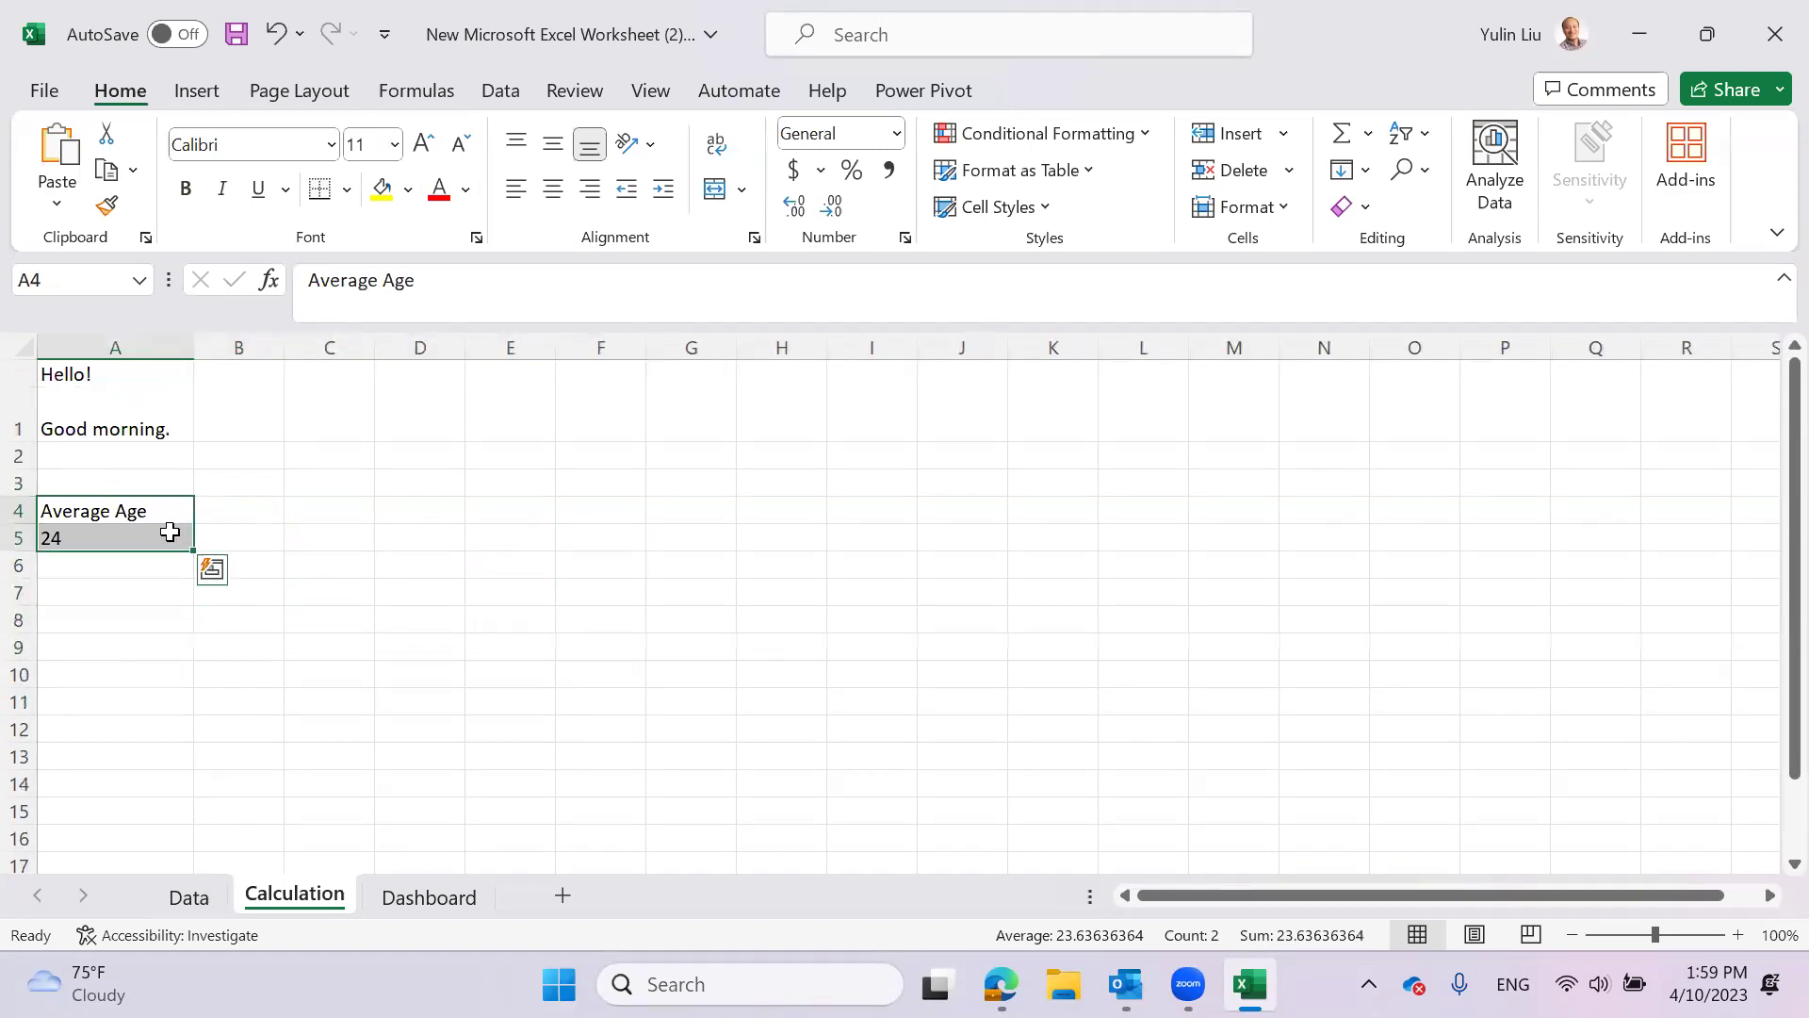
right_click(149, 540)
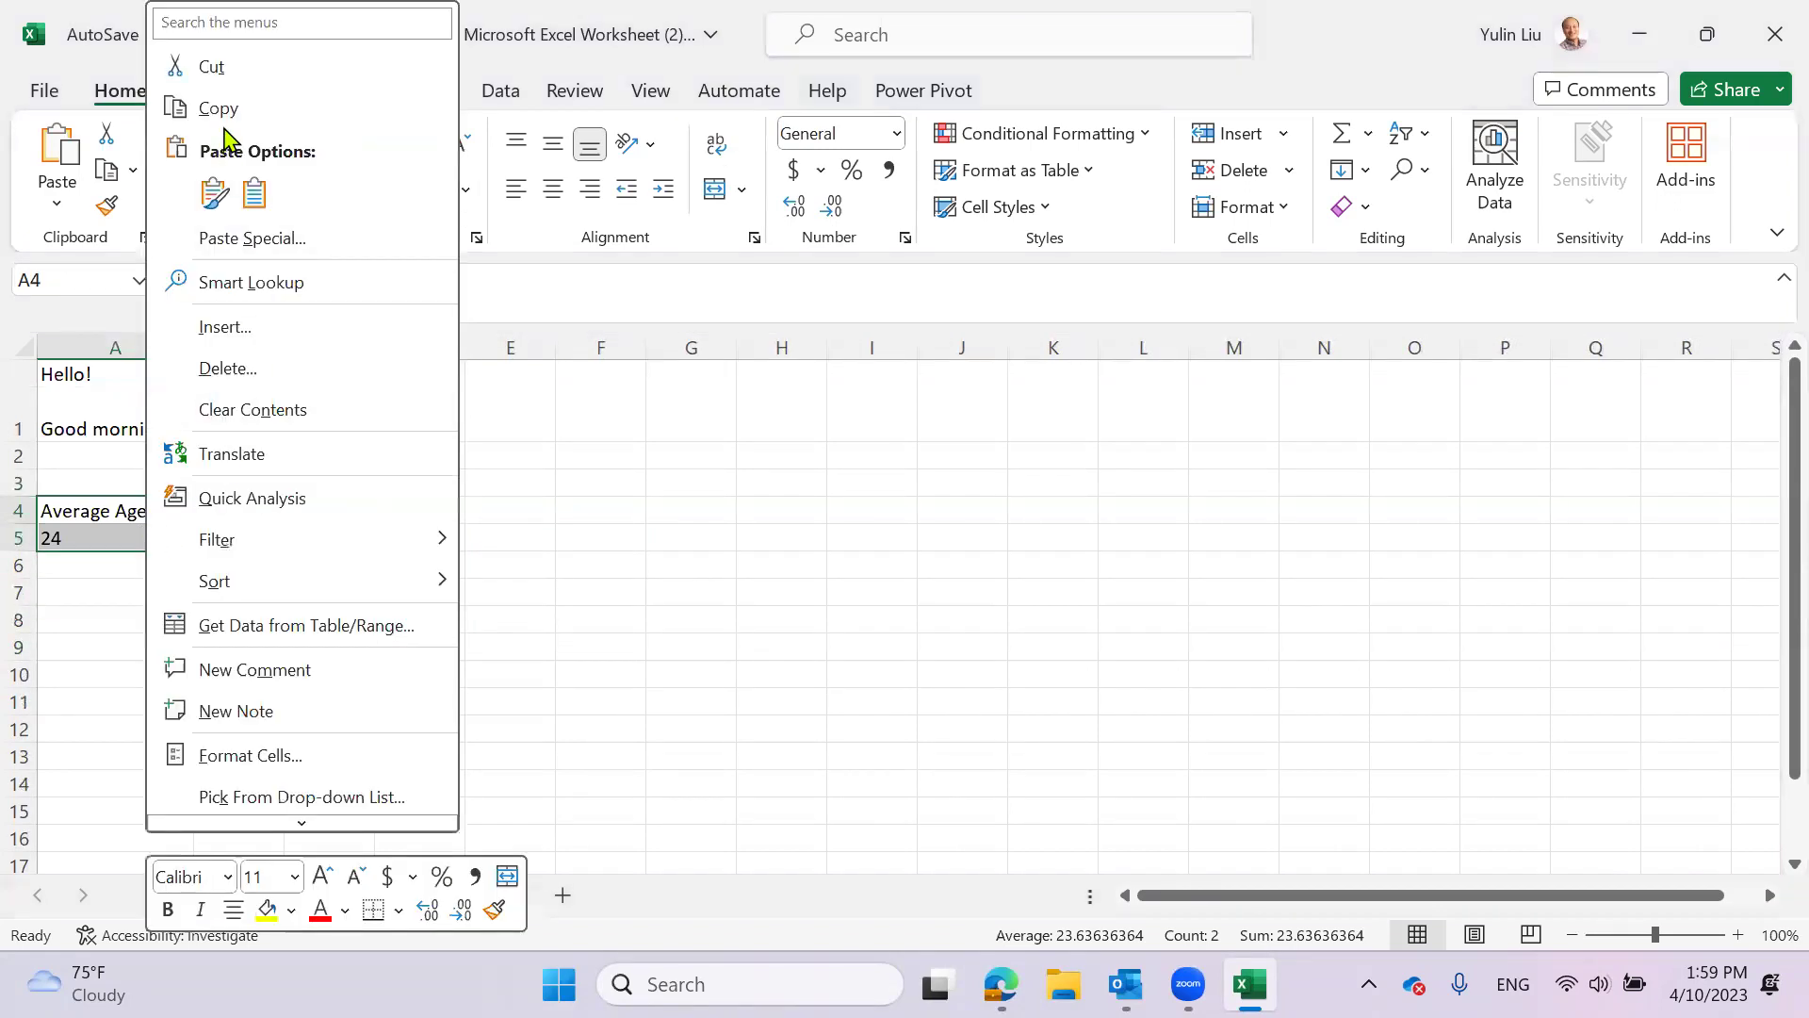
left_click(219, 108)
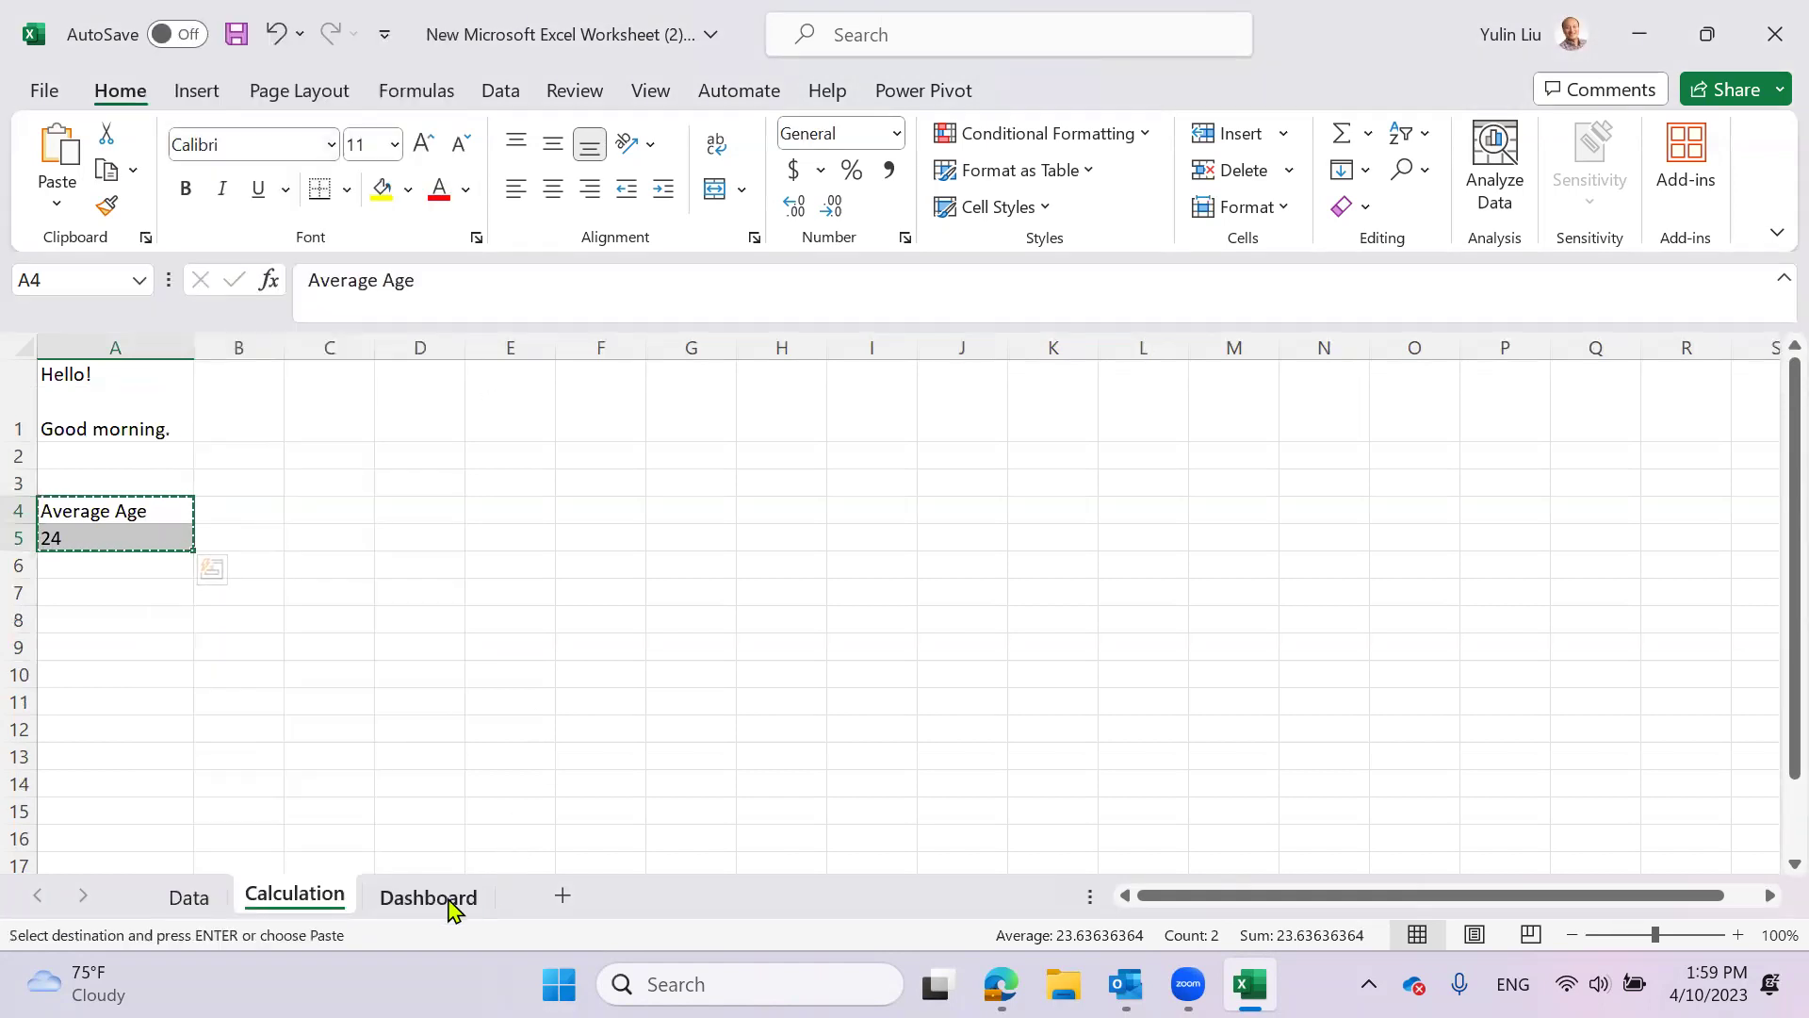
left_click(445, 900)
scroll(1126, 715, "down", 1)
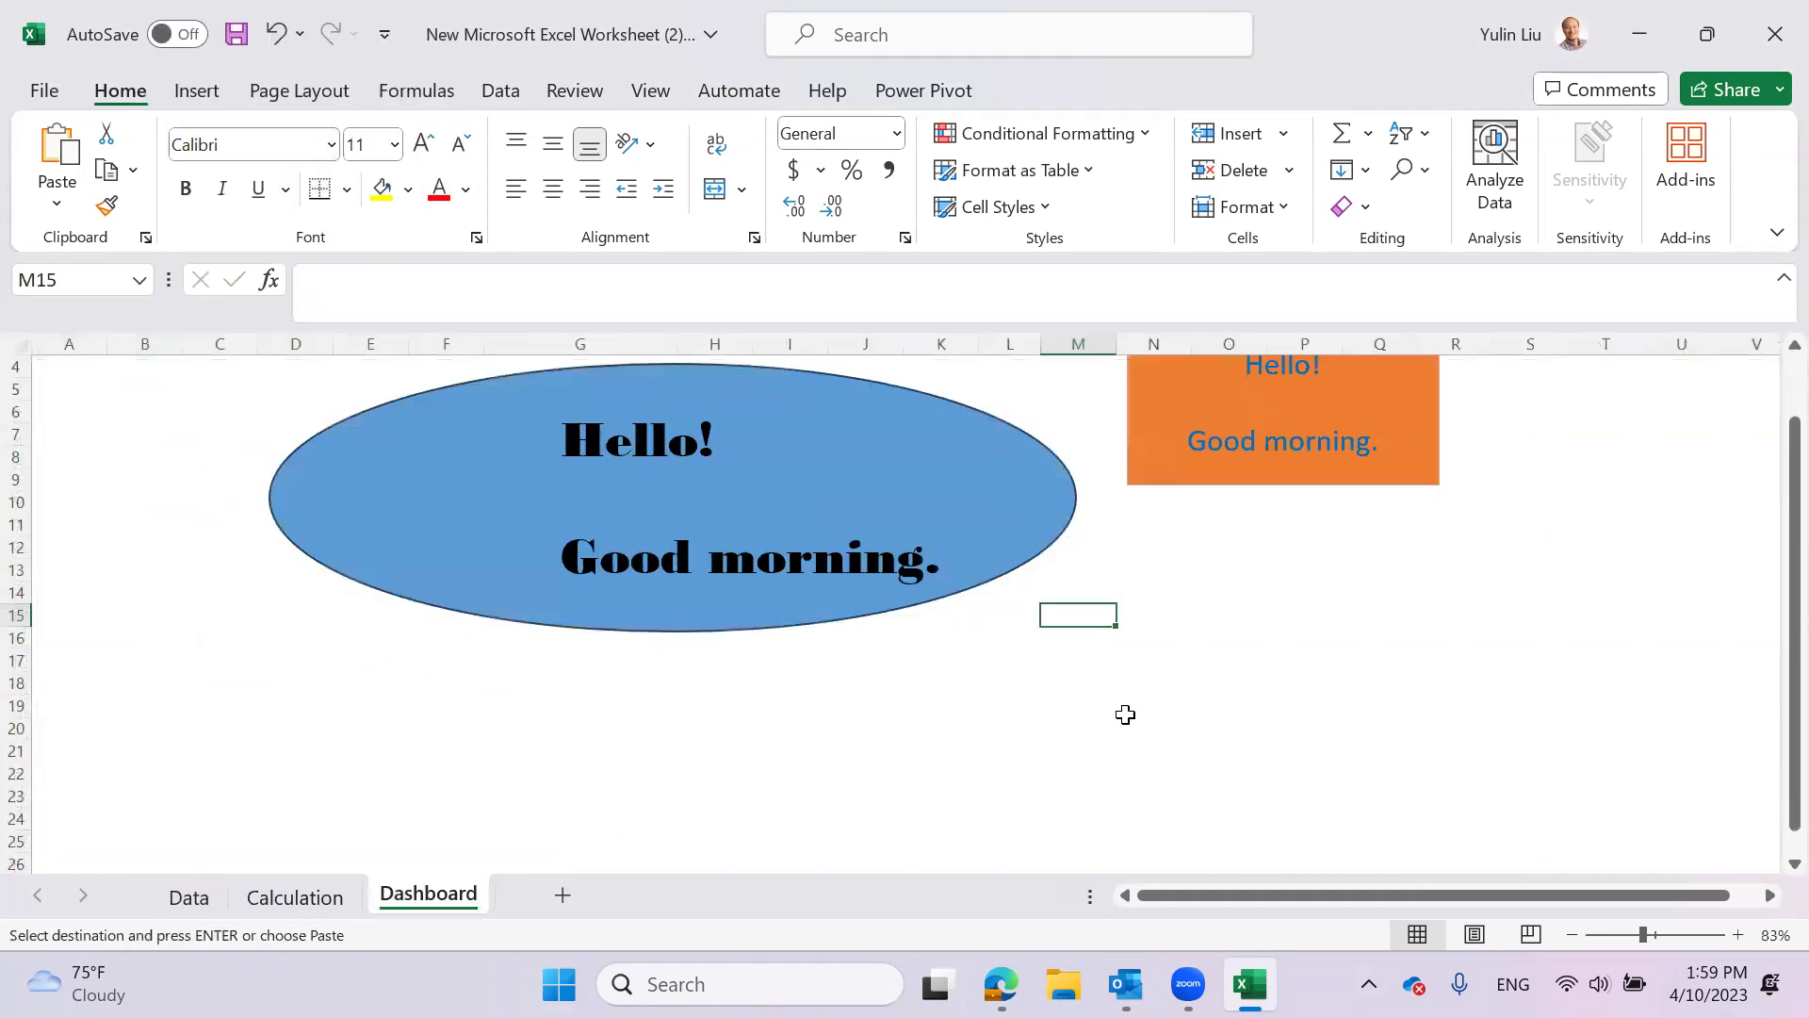
right_click(1080, 622)
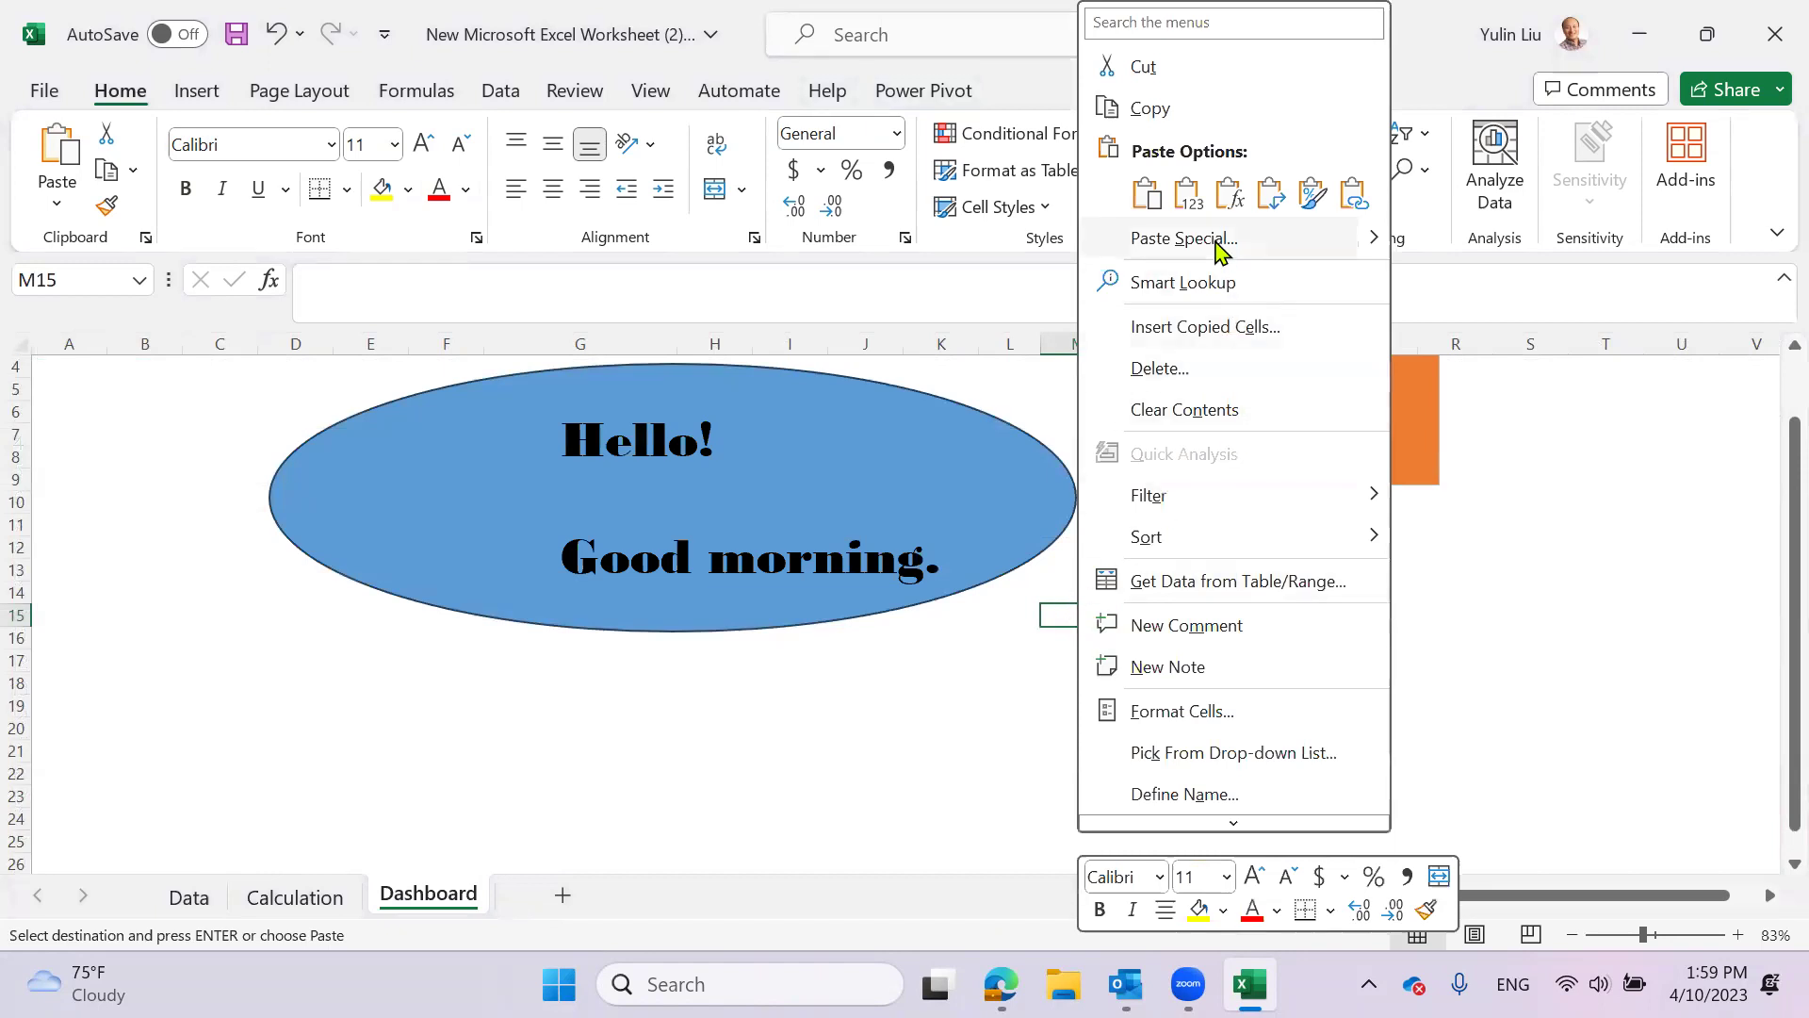
left_click(1222, 246)
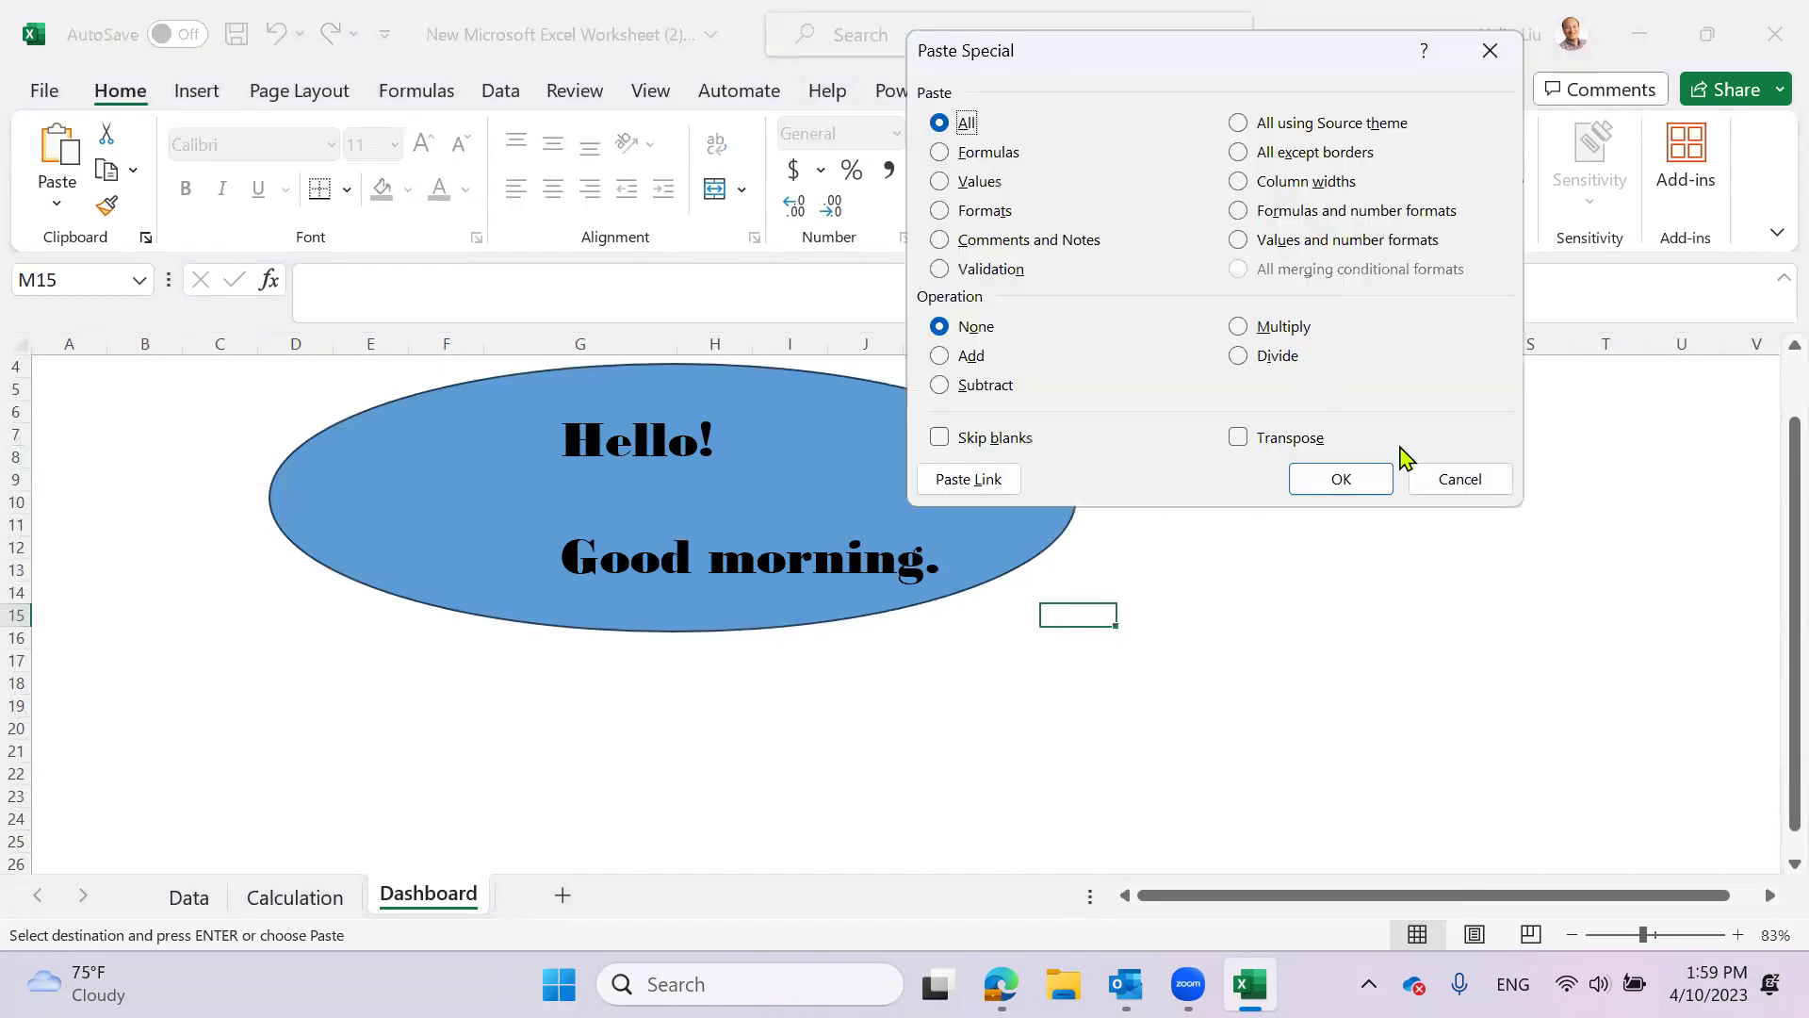
left_click(1433, 479)
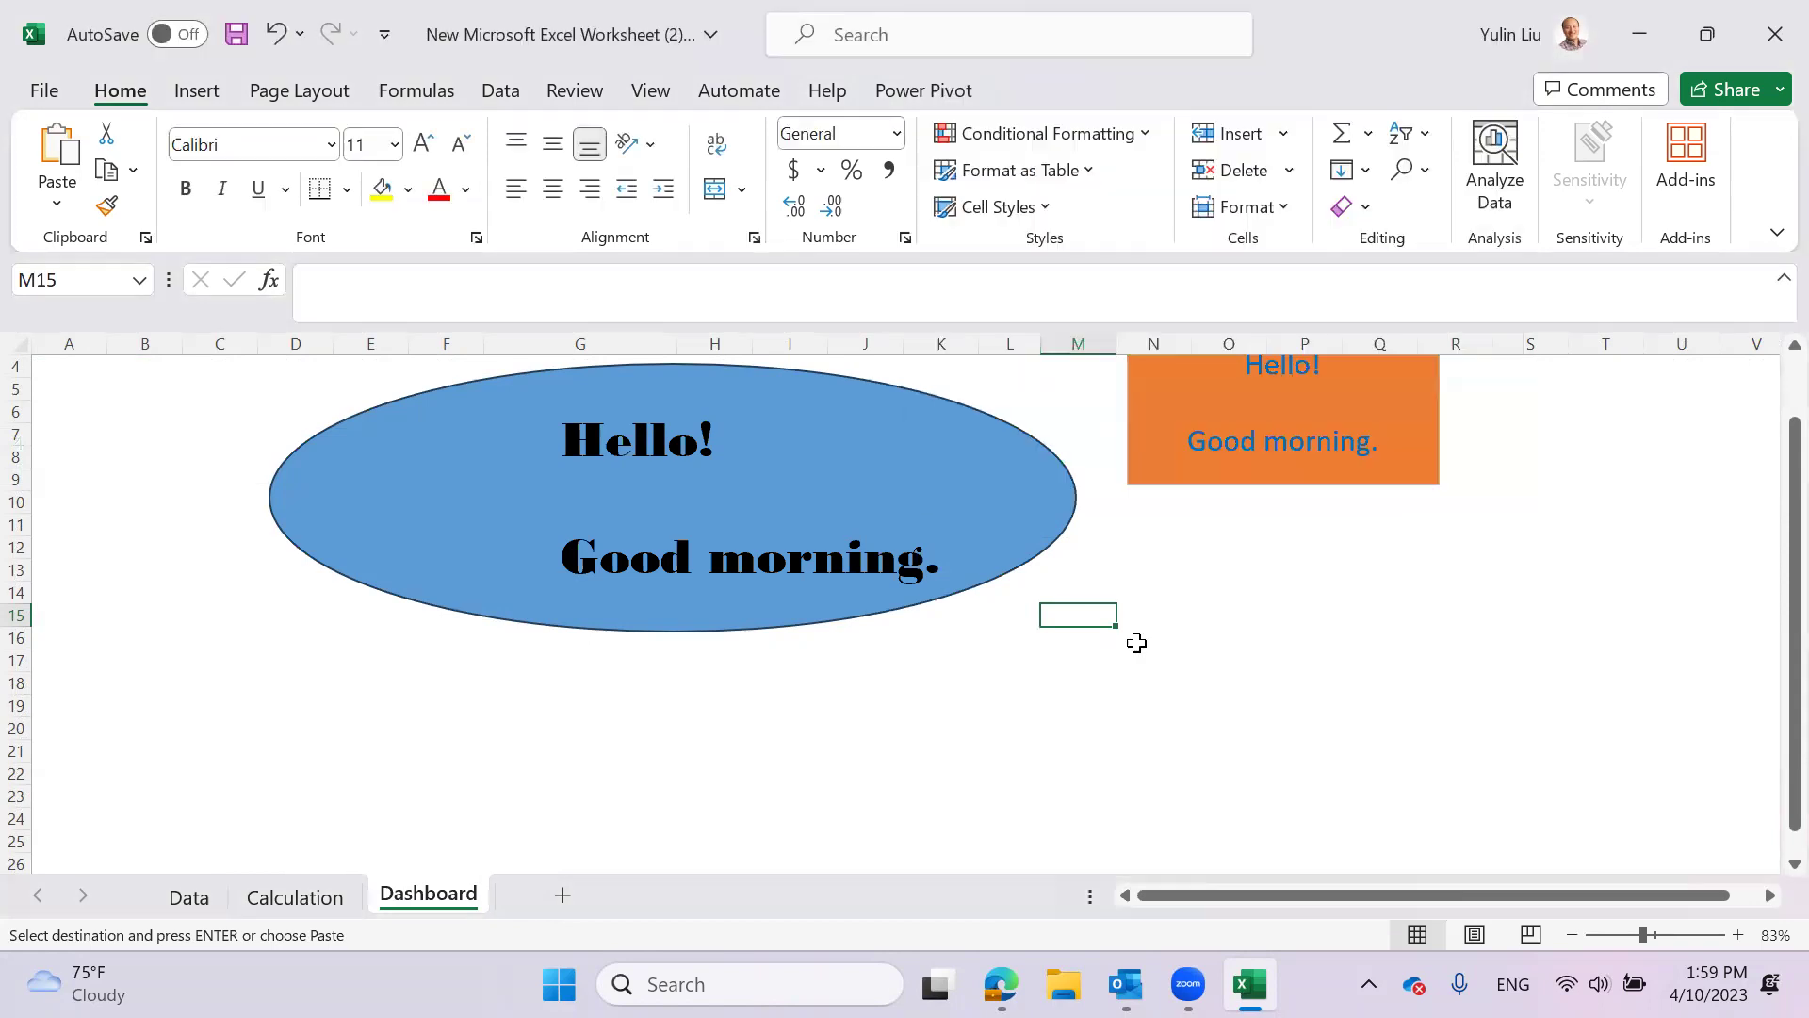
right_click(1081, 620)
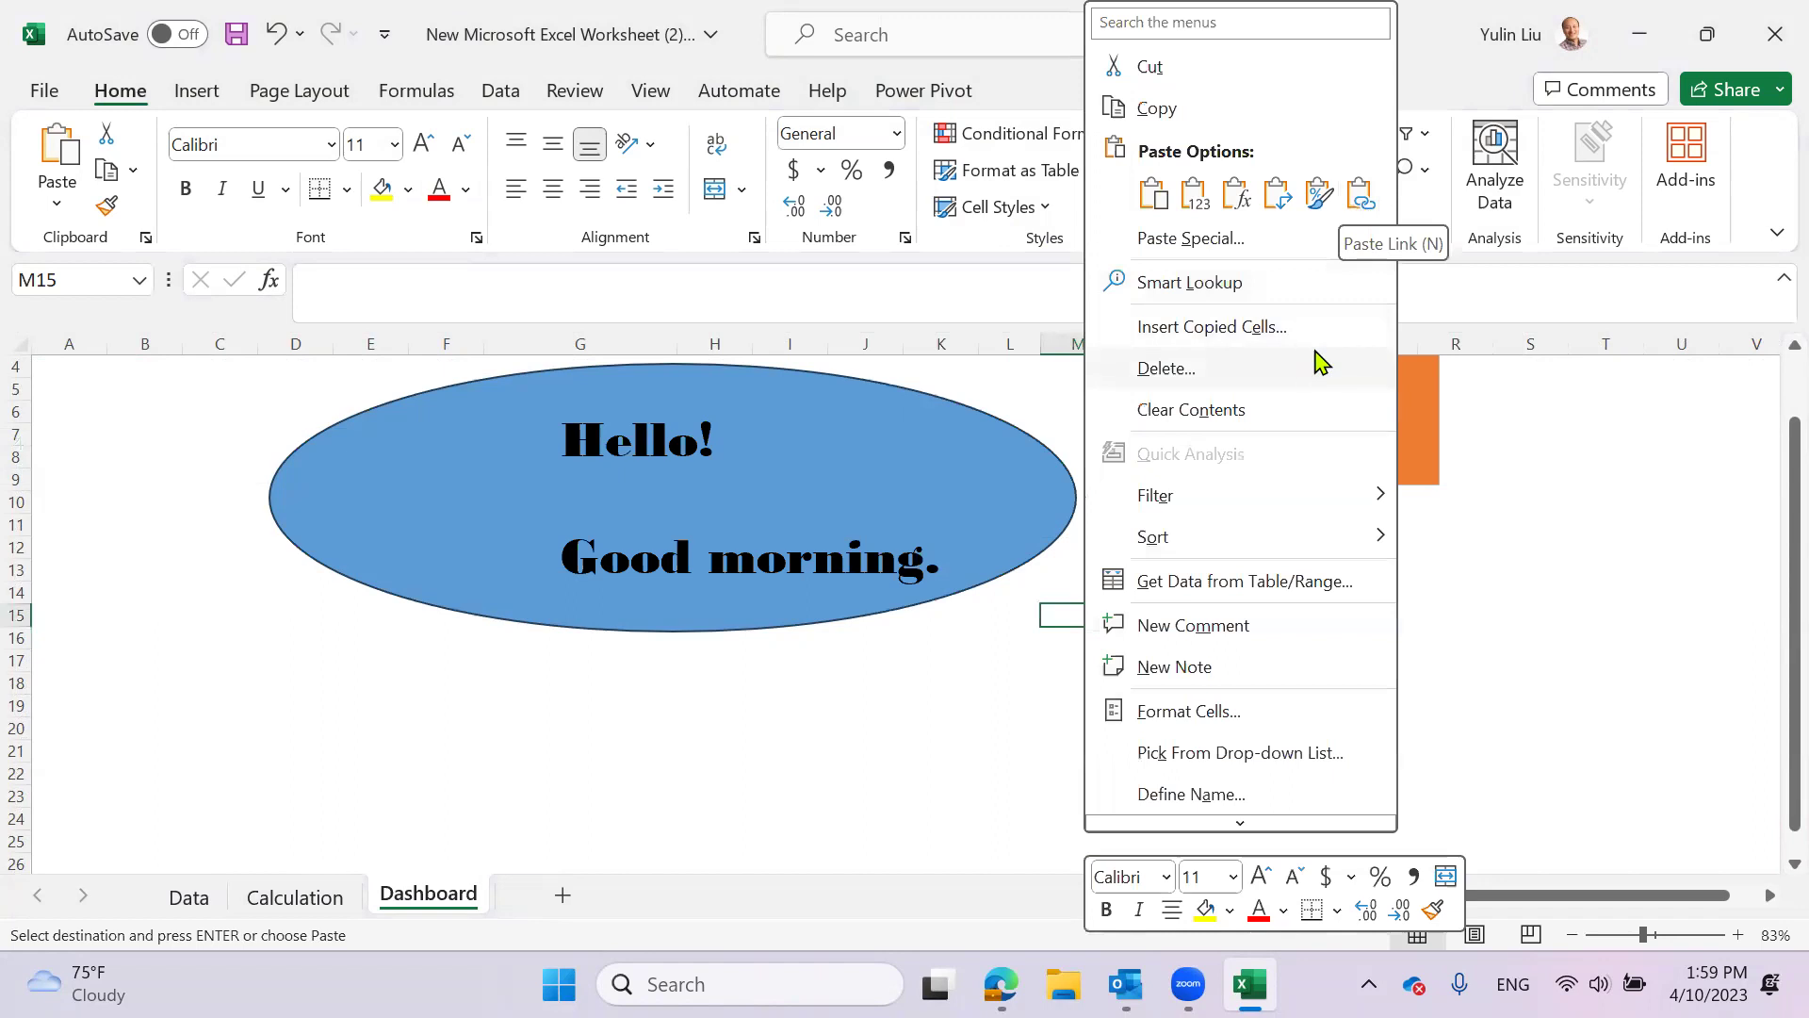
left_click(1228, 246)
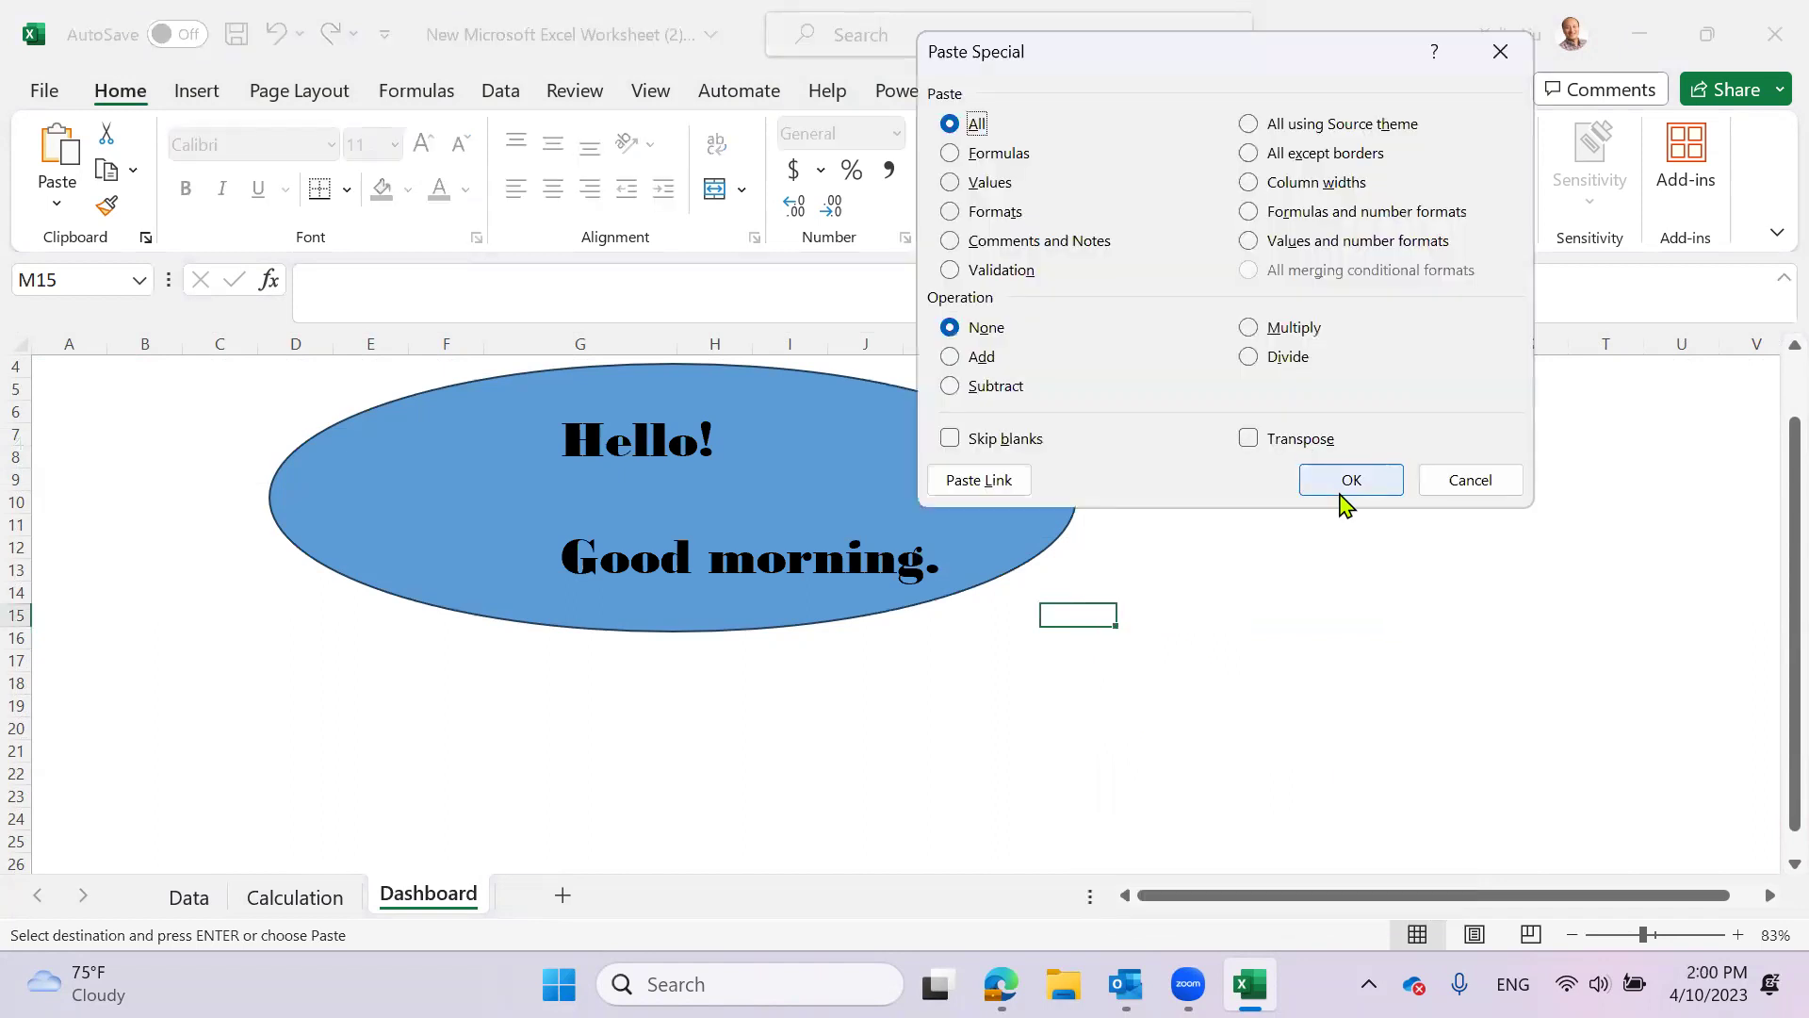
left_click(1470, 481)
- Copy the Average Age label and value in cells A4:A5 of the Calculation sheet and switch to the Dashboard sheet
left_click(715, 773)
left_click(193, 900)
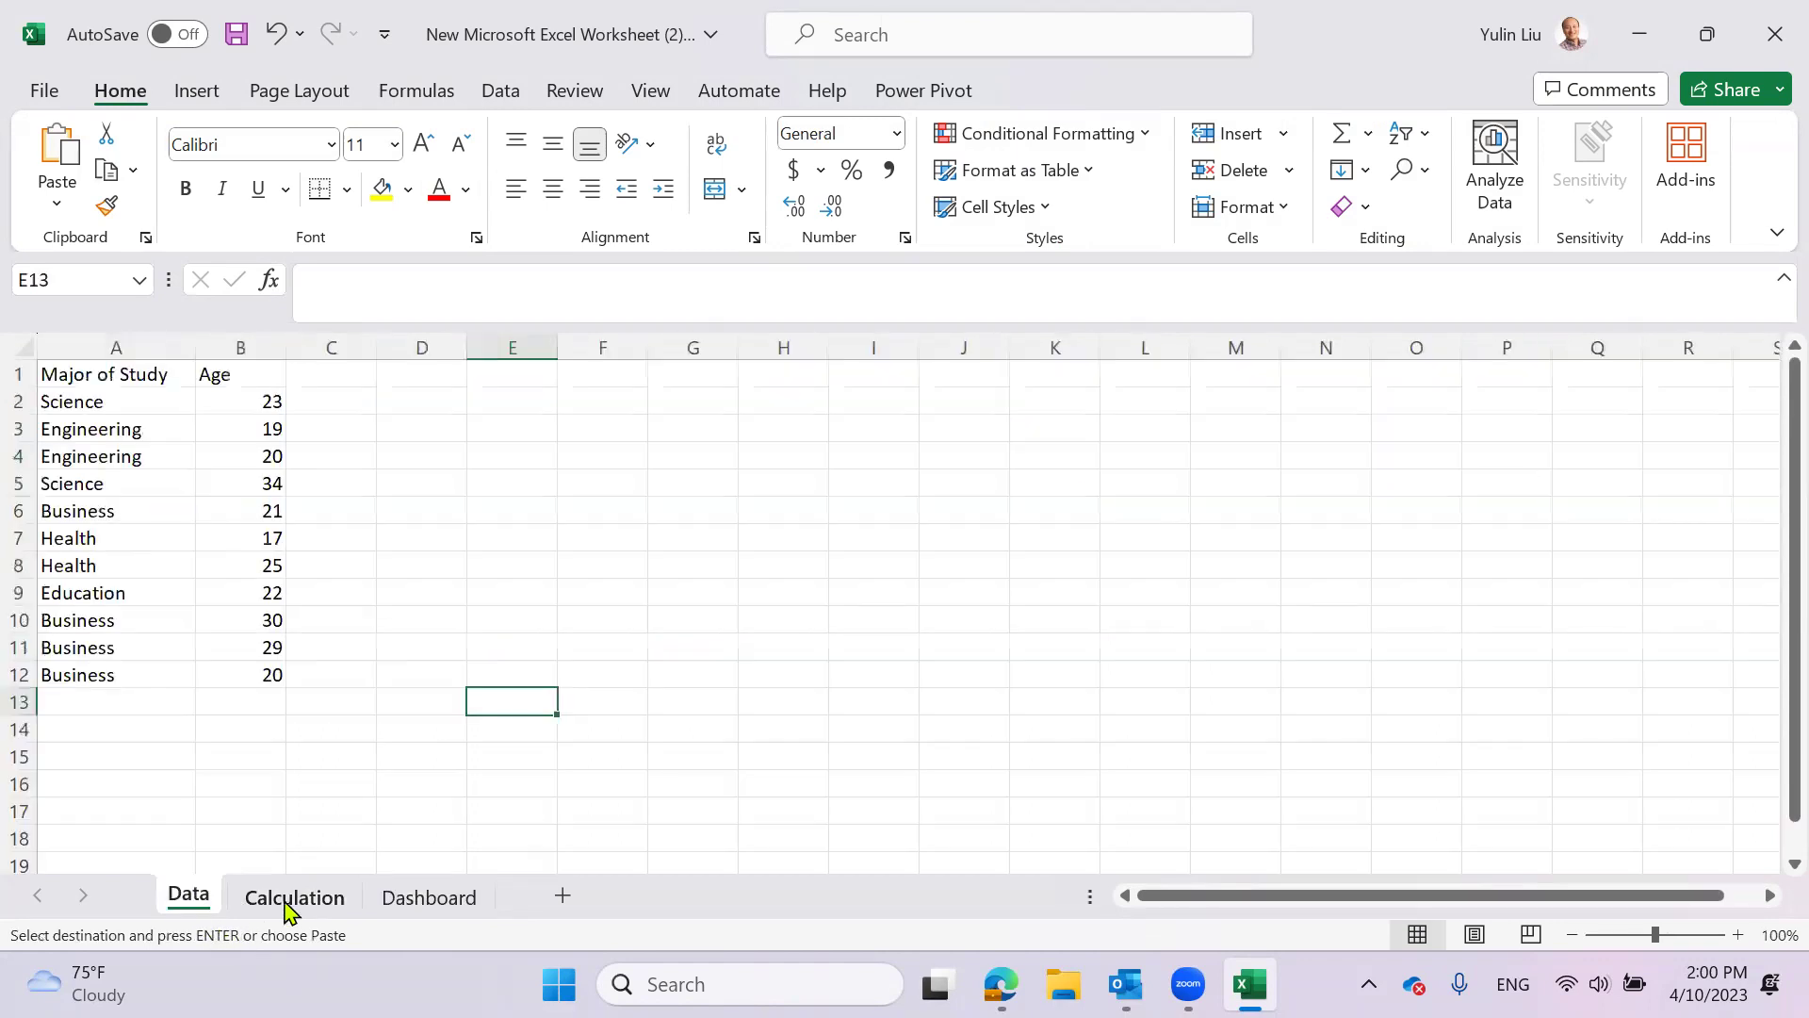
left_click(291, 898)
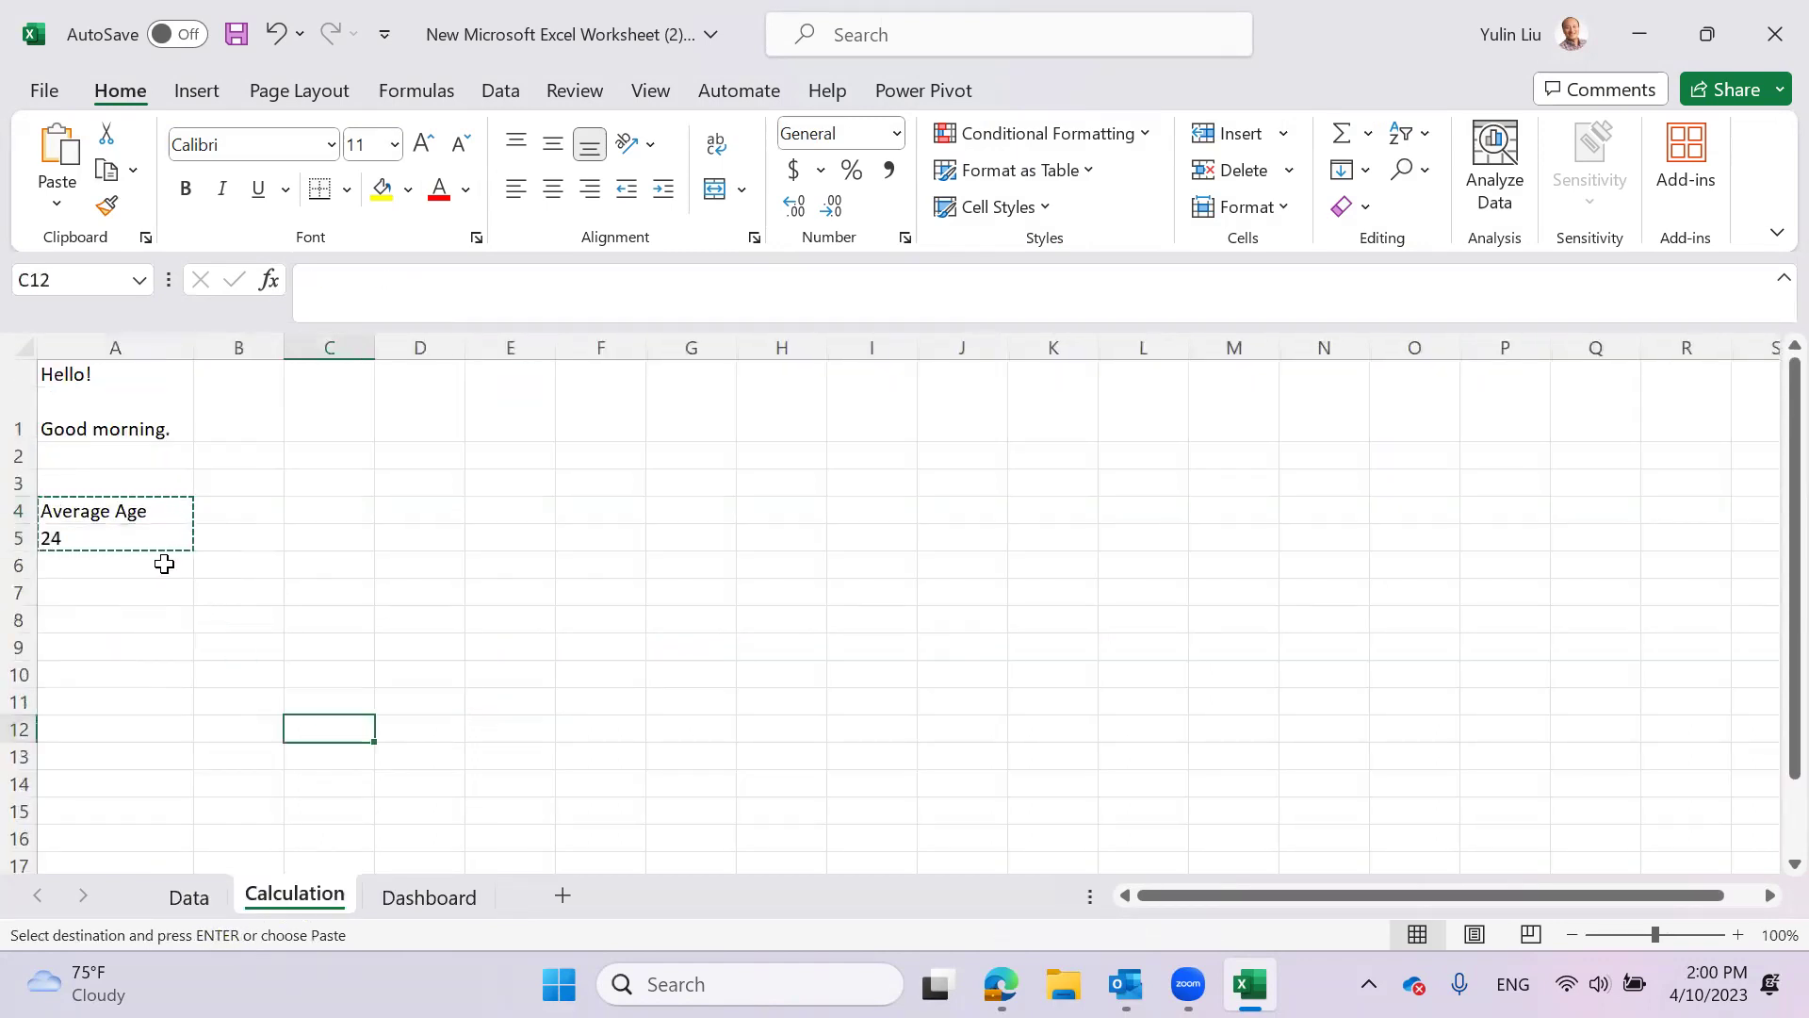
left_click_drag(86, 493, 133, 551)
left_click(207, 578)
left_click(124, 511)
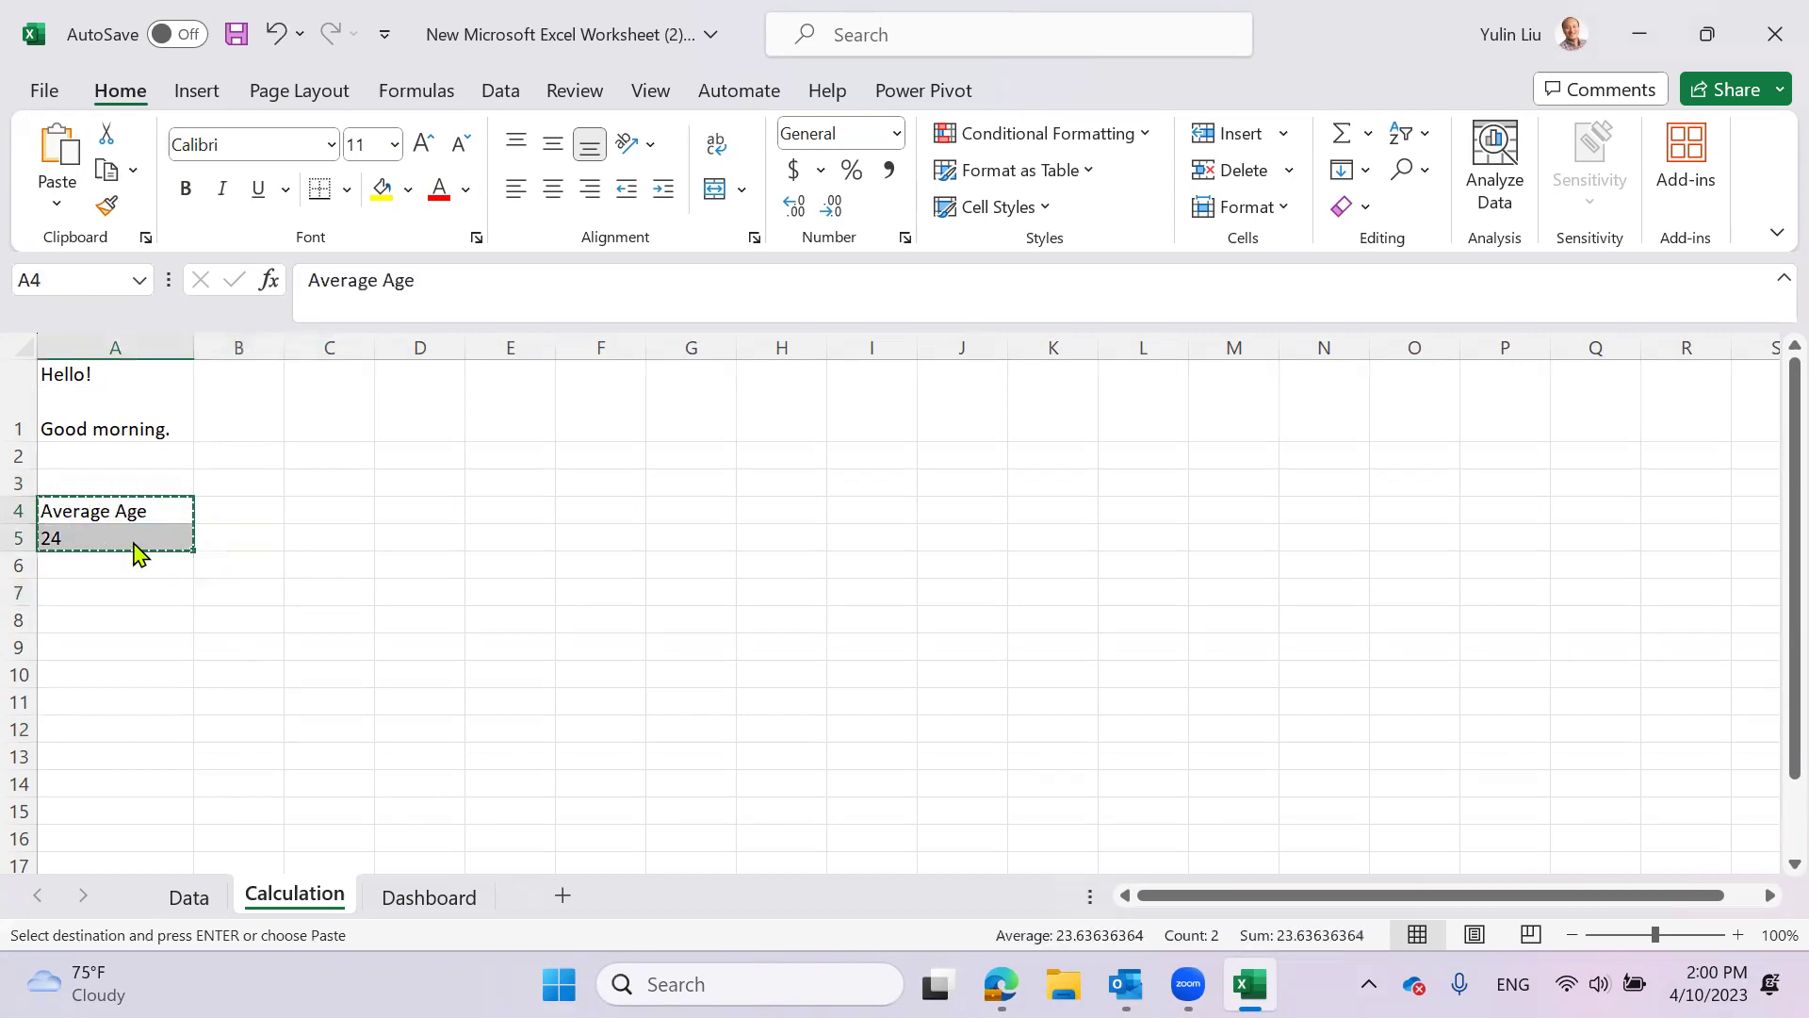
right_click(133, 551)
left_click(219, 108)
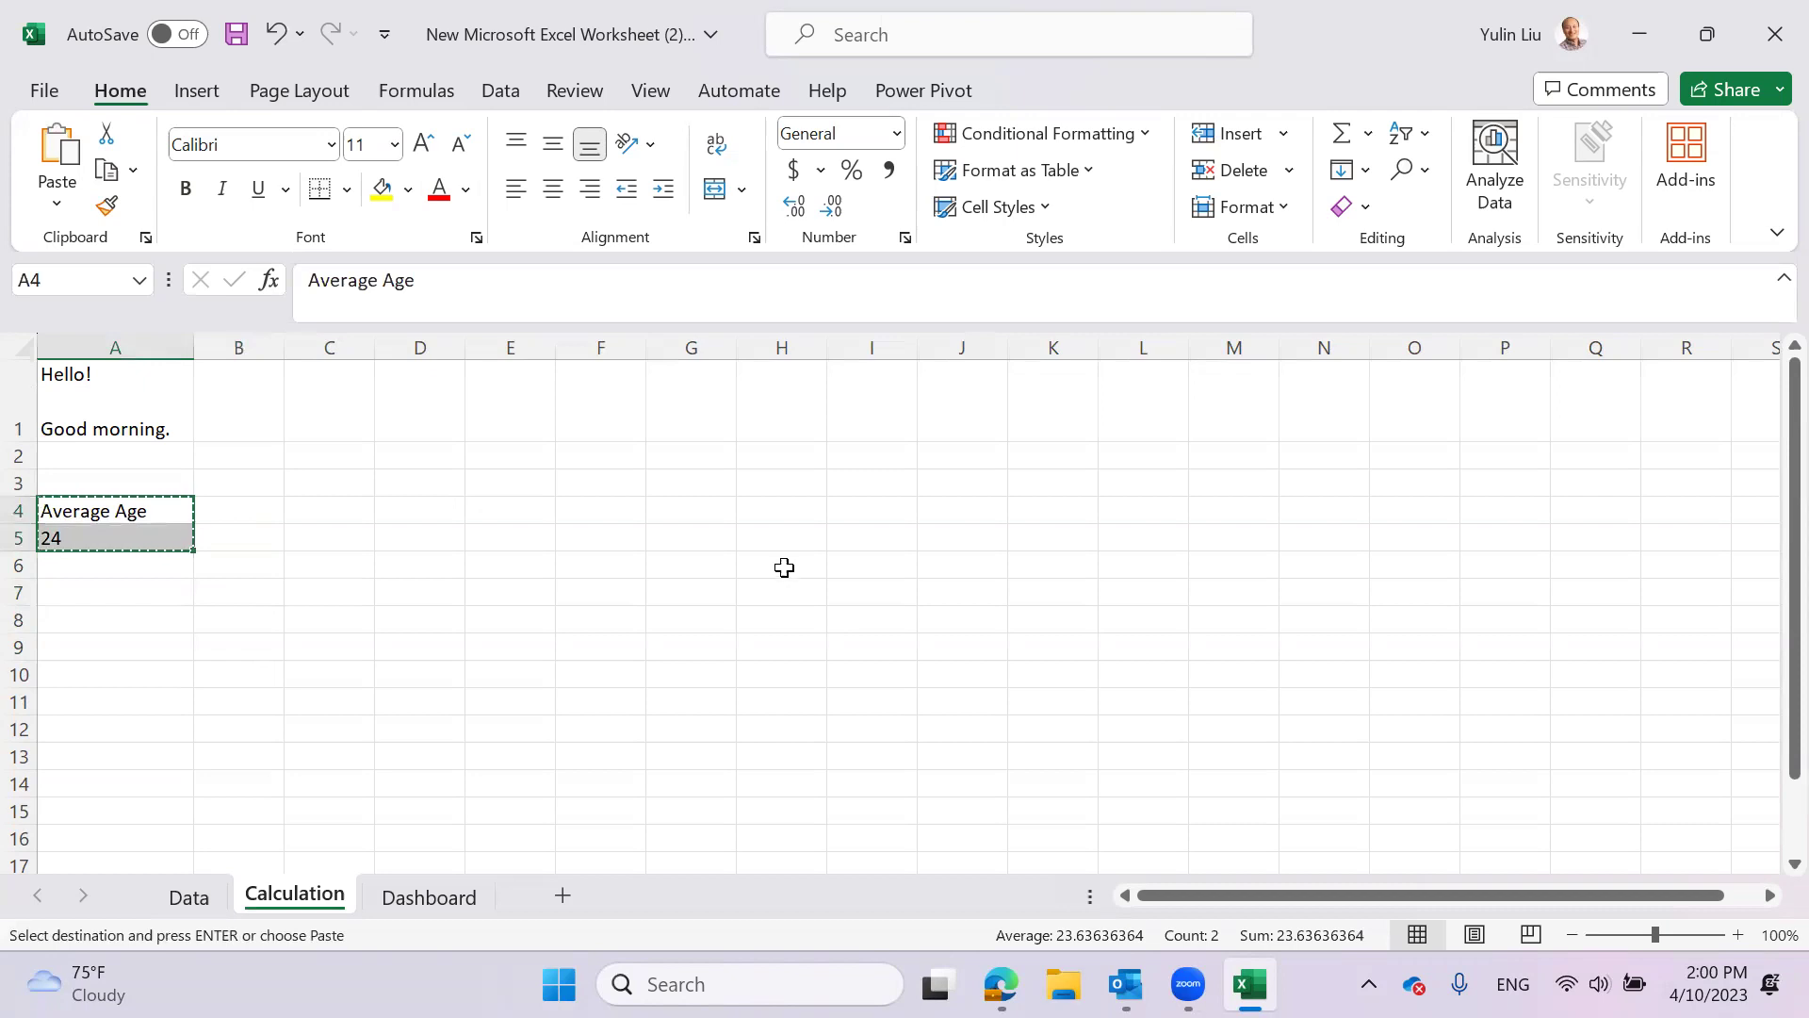
left_click(439, 900)
left_click(1096, 656)
right_click(1096, 656)
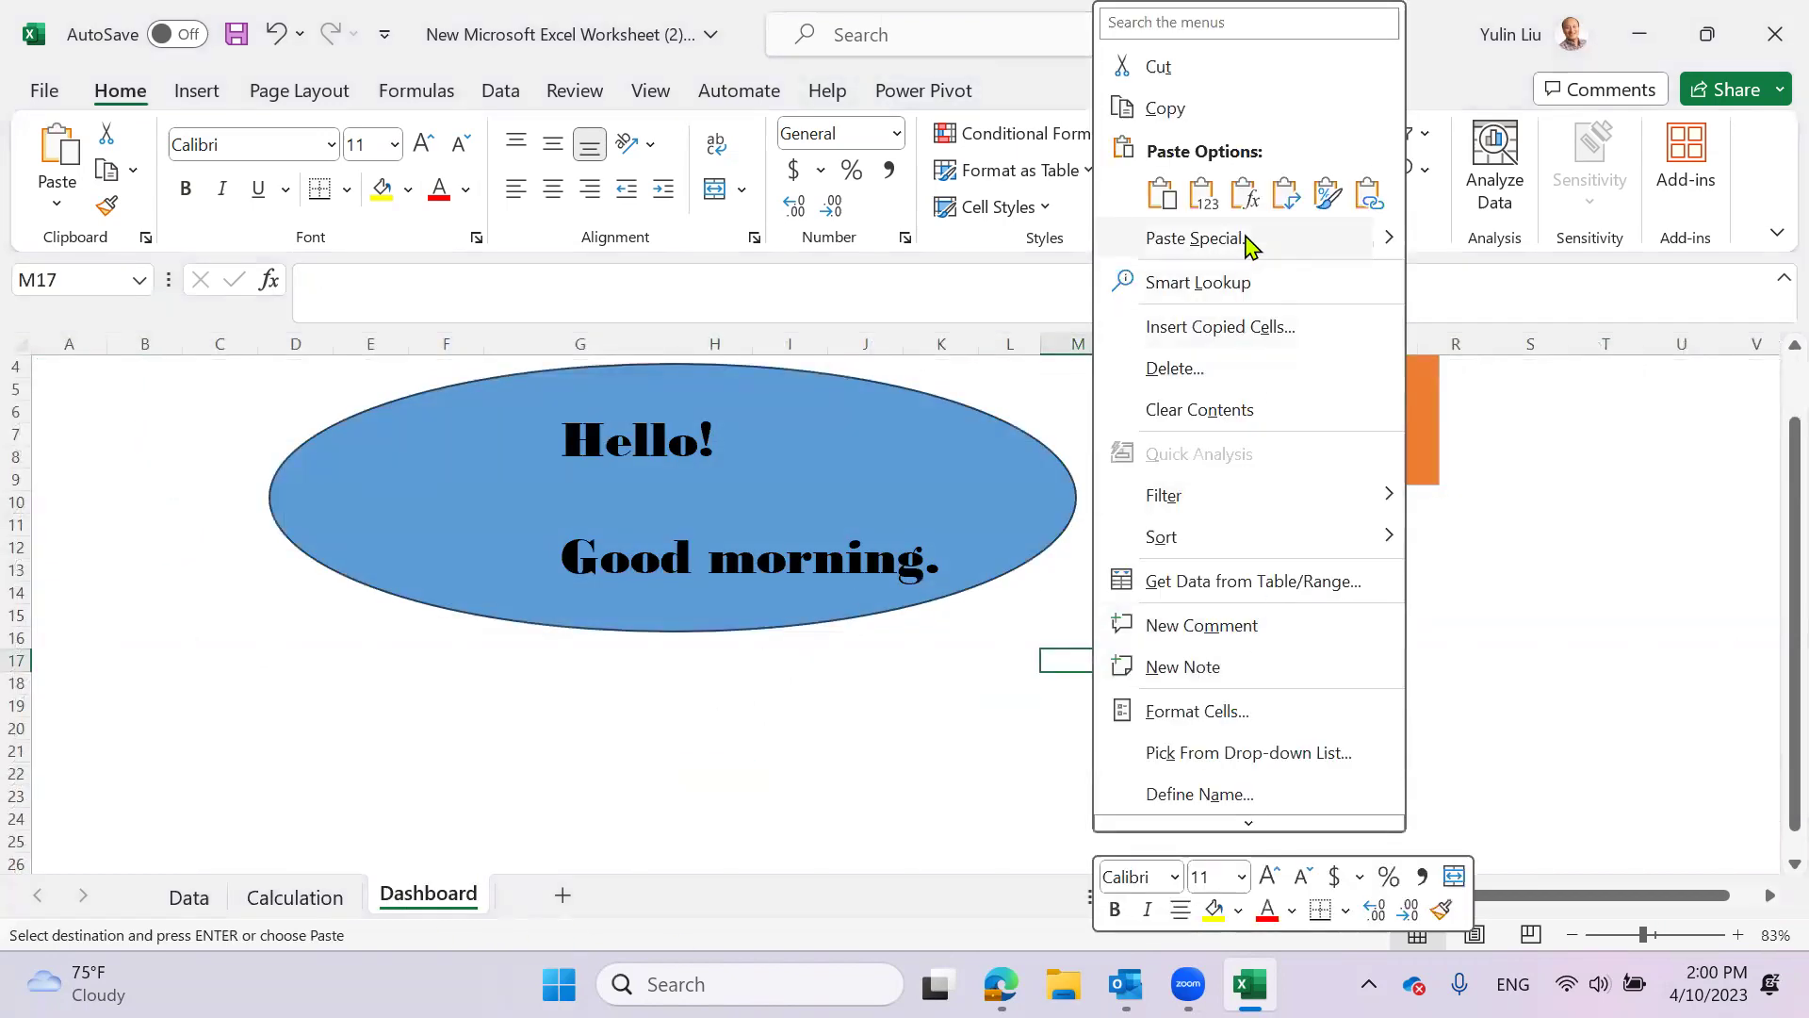
mouse_move(1389, 247)
left_click(1348, 247)
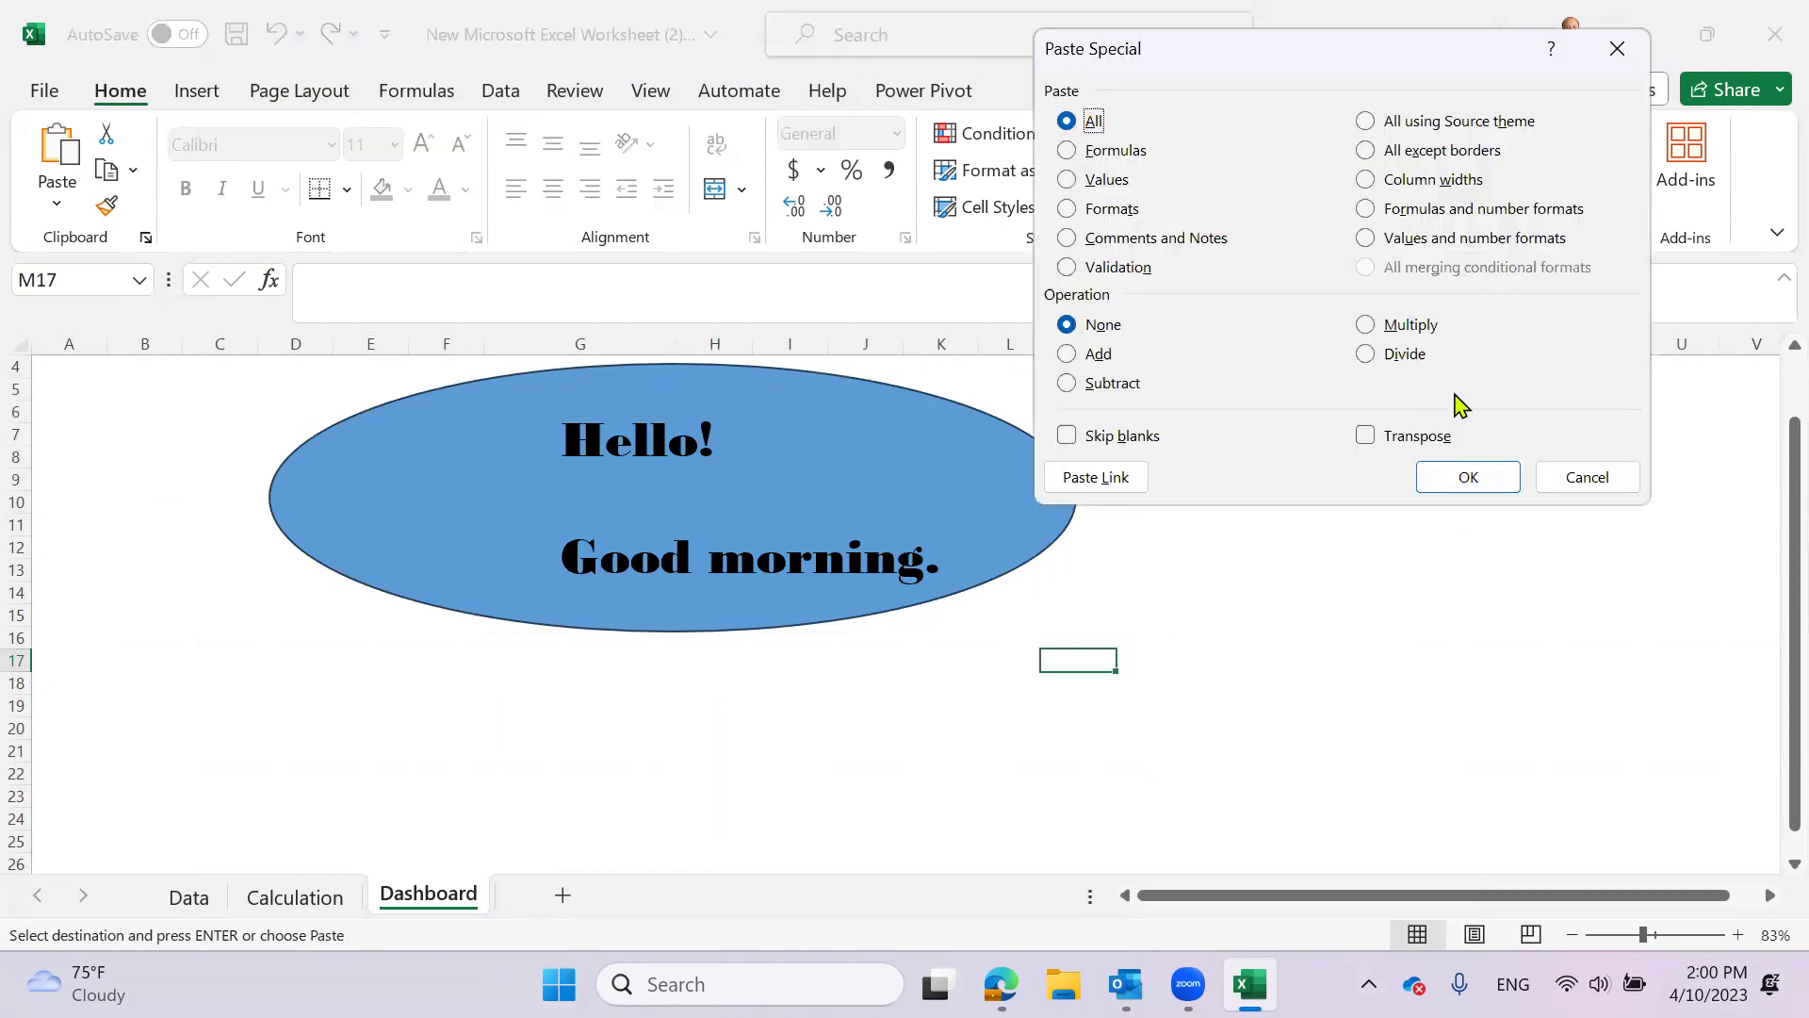
left_click(1583, 479)
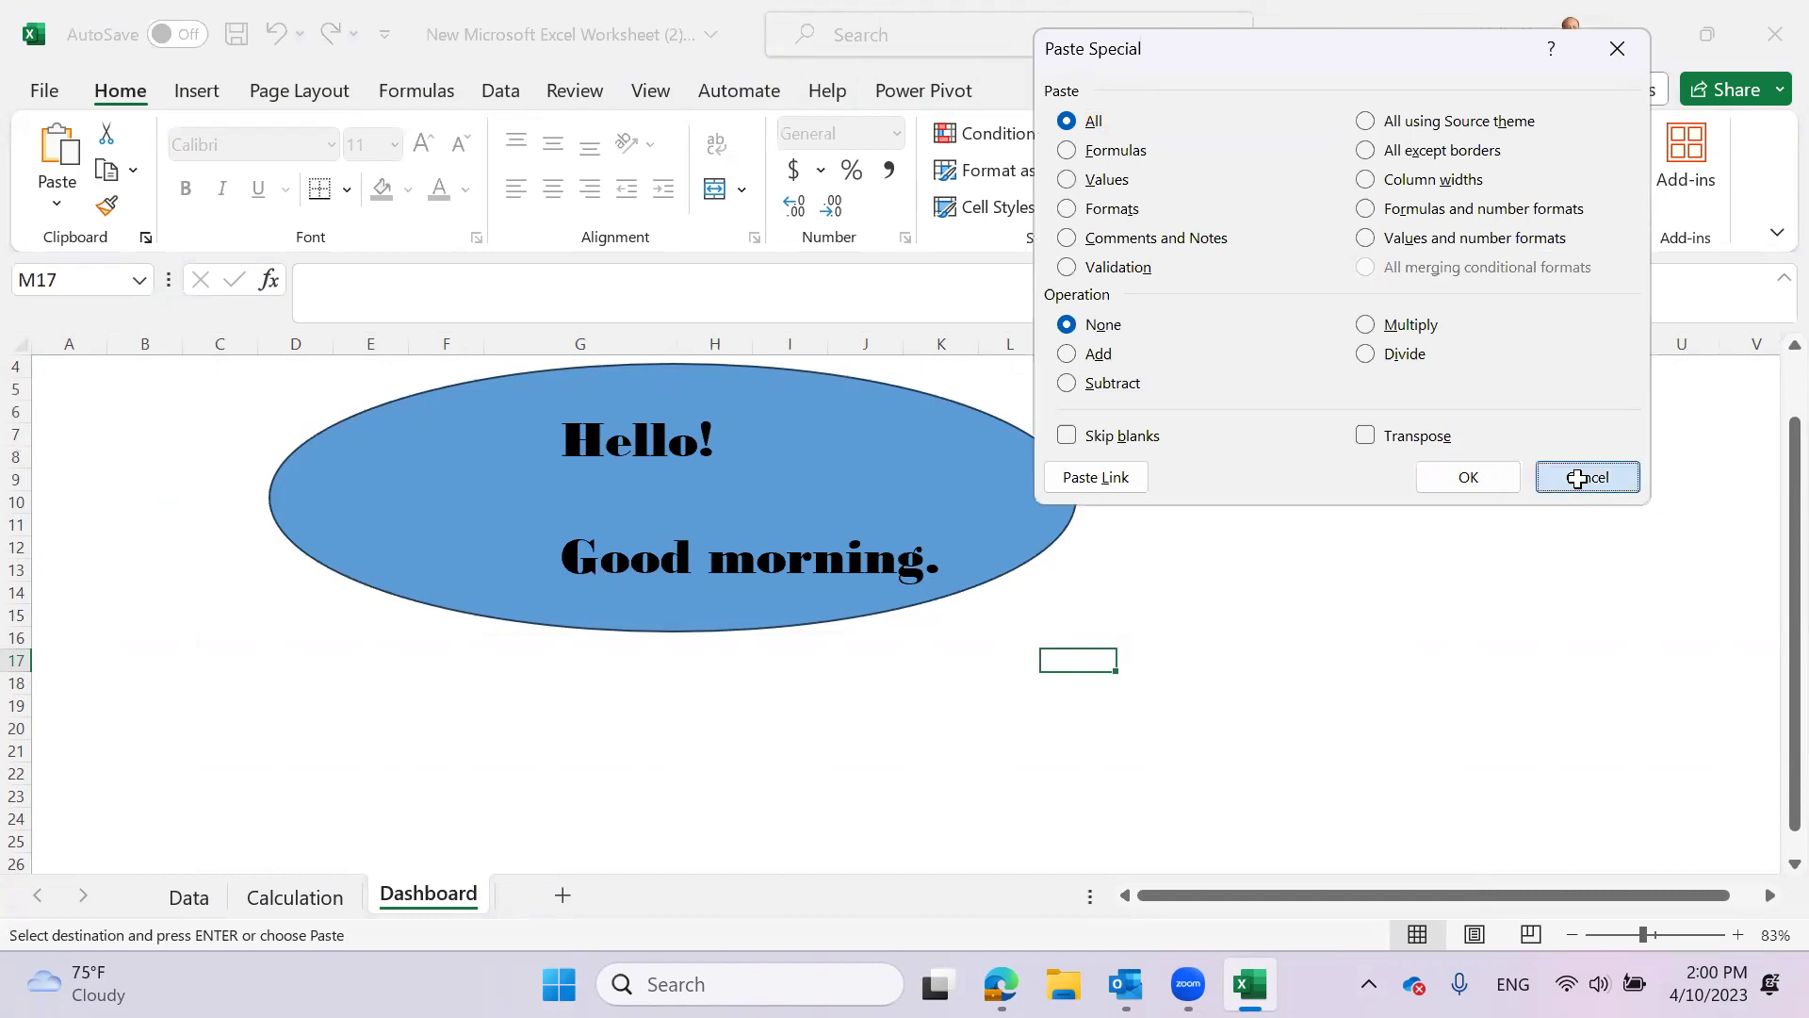
- Paste the copied Average Age cells as a linked picture at cell M15 of the Dashboard sheet
right_click(1086, 617)
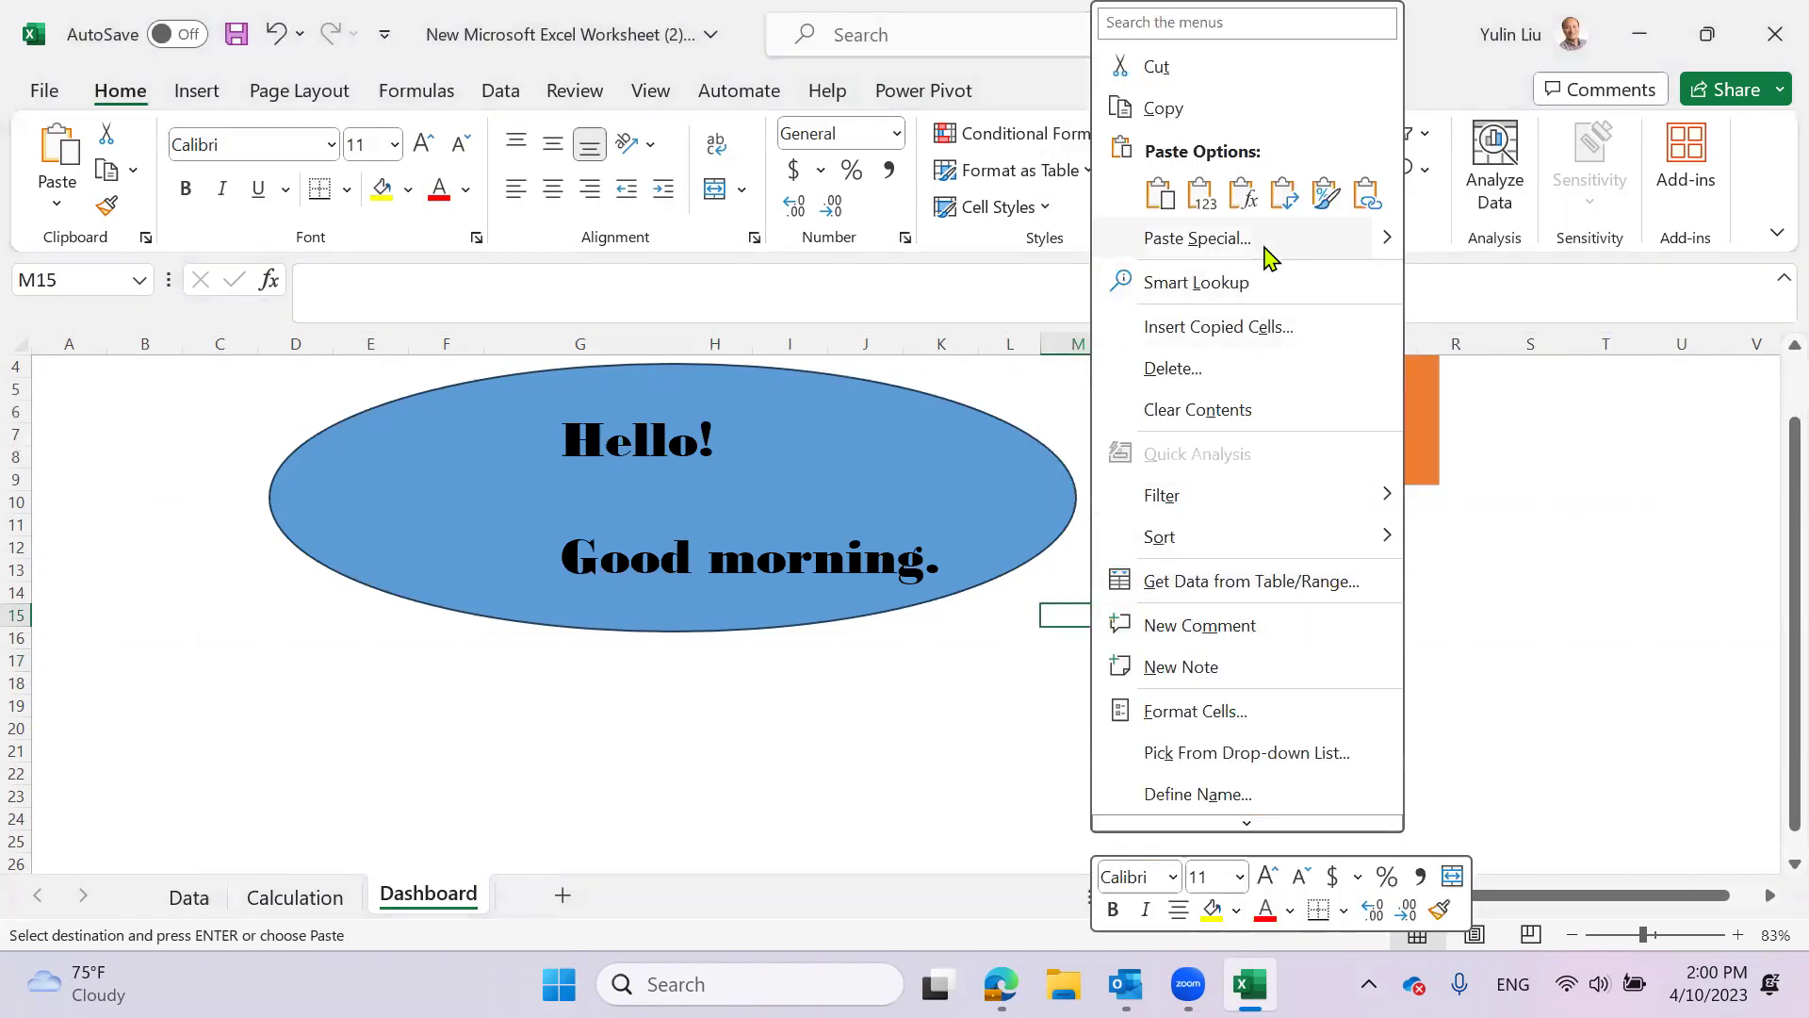
mouse_move(1387, 247)
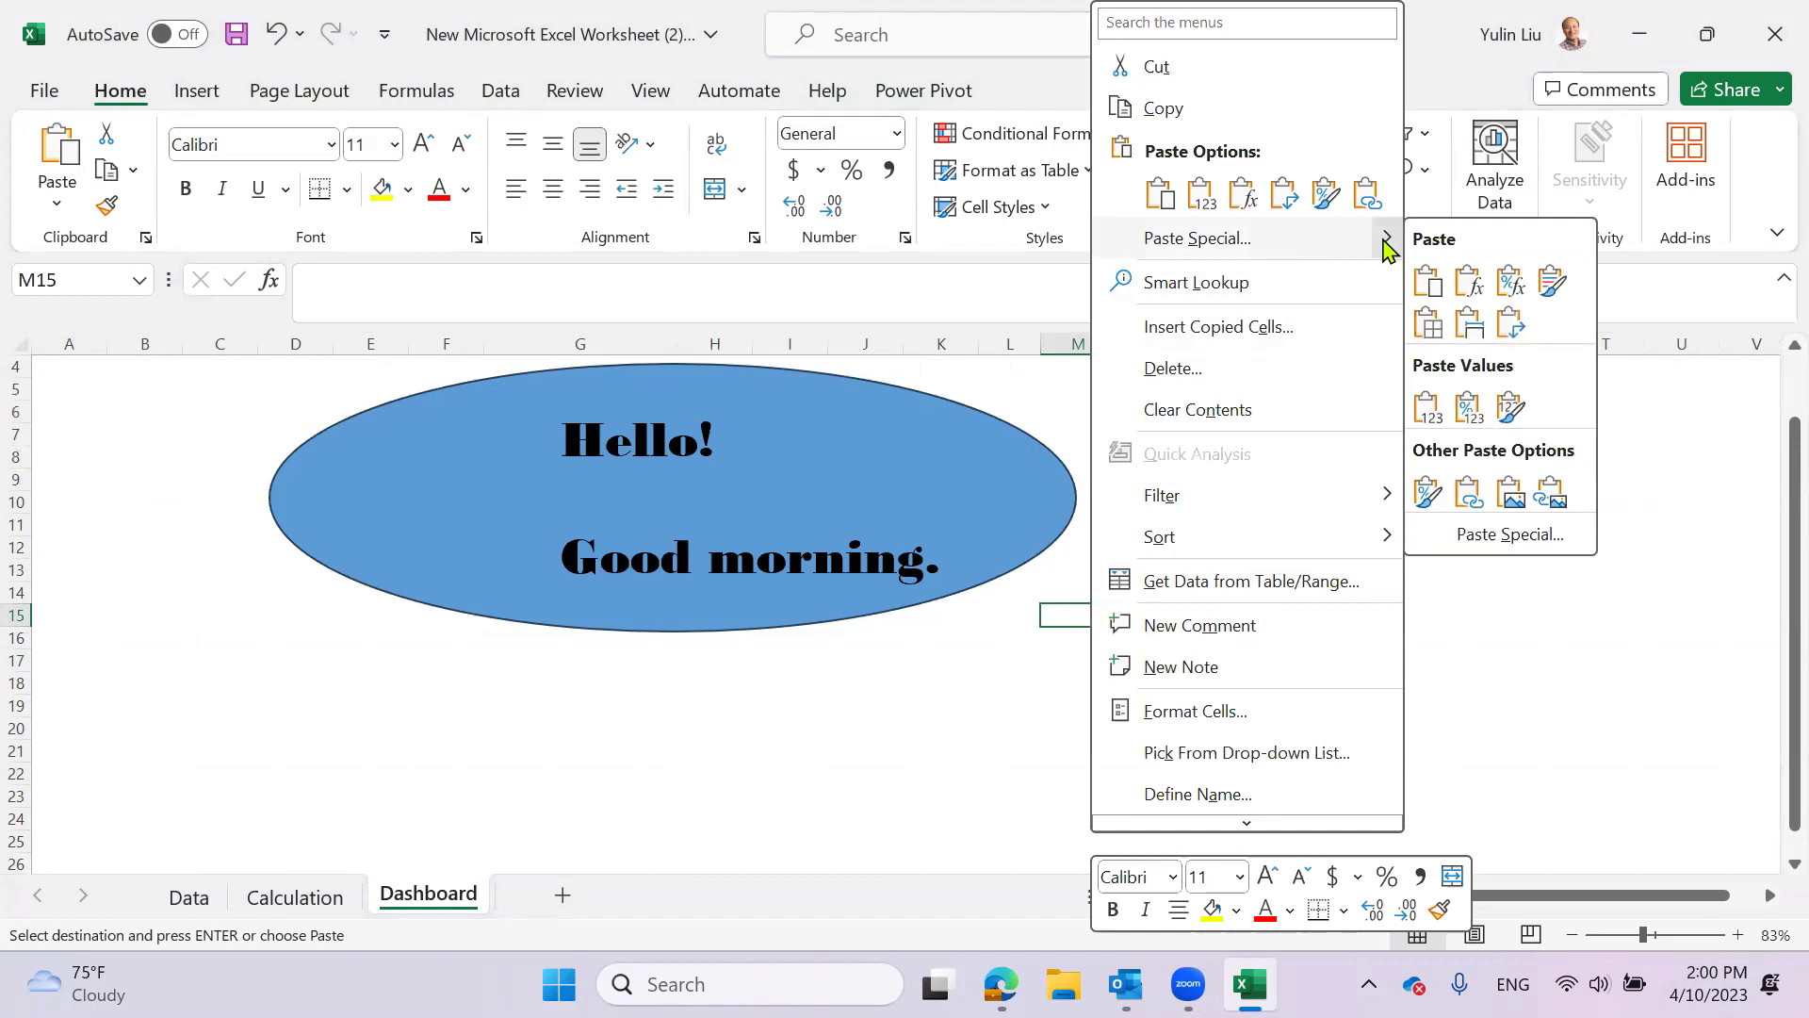
left_click(1556, 499)
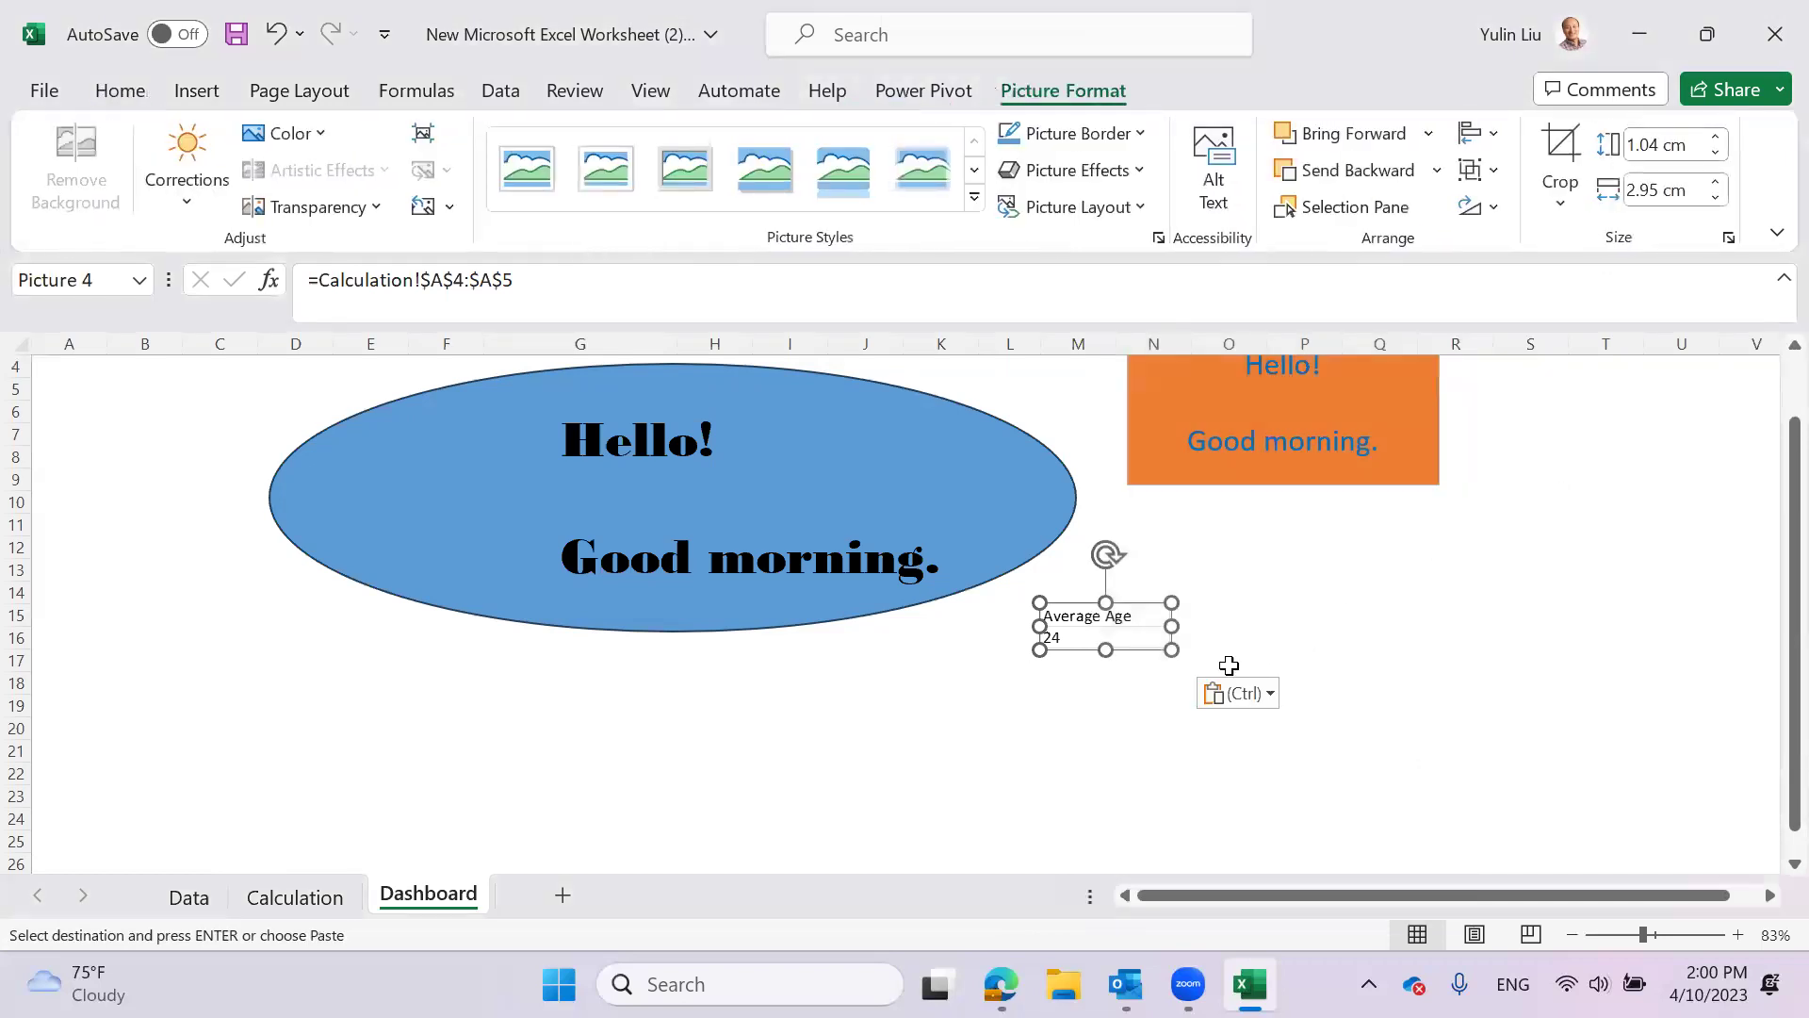
- Enlarge the linked Average Age picture to about 6.65 × 2.34 cm and place it, tilted slightly counterclockwise, below the orange rectangle
left_click_drag(1171, 650, 1336, 709)
mouse_move(1147, 619)
left_mouse_down()
mouse_move(1324, 596)
mouse_move(1179, 614)
left_mouse_up()
mouse_move(1225, 537)
left_mouse_down()
mouse_move(1249, 533)
mouse_move(1300, 590)
mouse_move(1288, 546)
mouse_move(1189, 554)
mouse_move(1213, 543)
left_mouse_up()
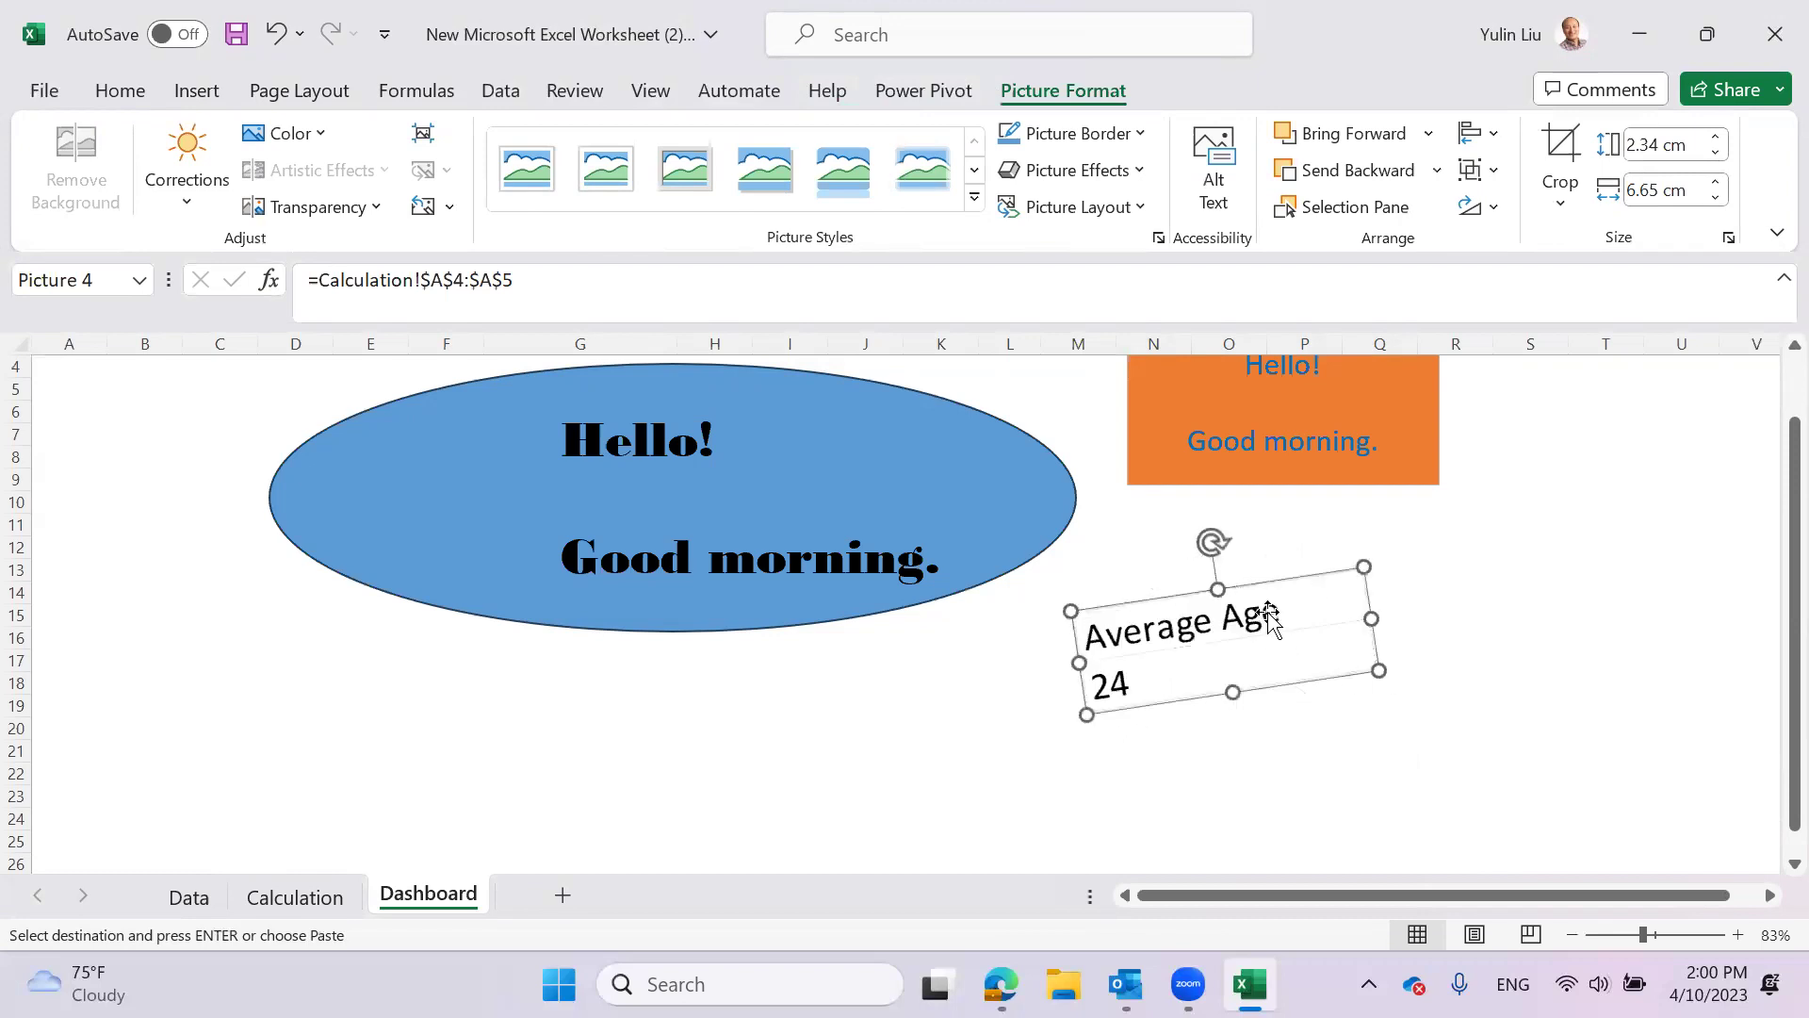
left_click_drag(1298, 592, 1341, 566)
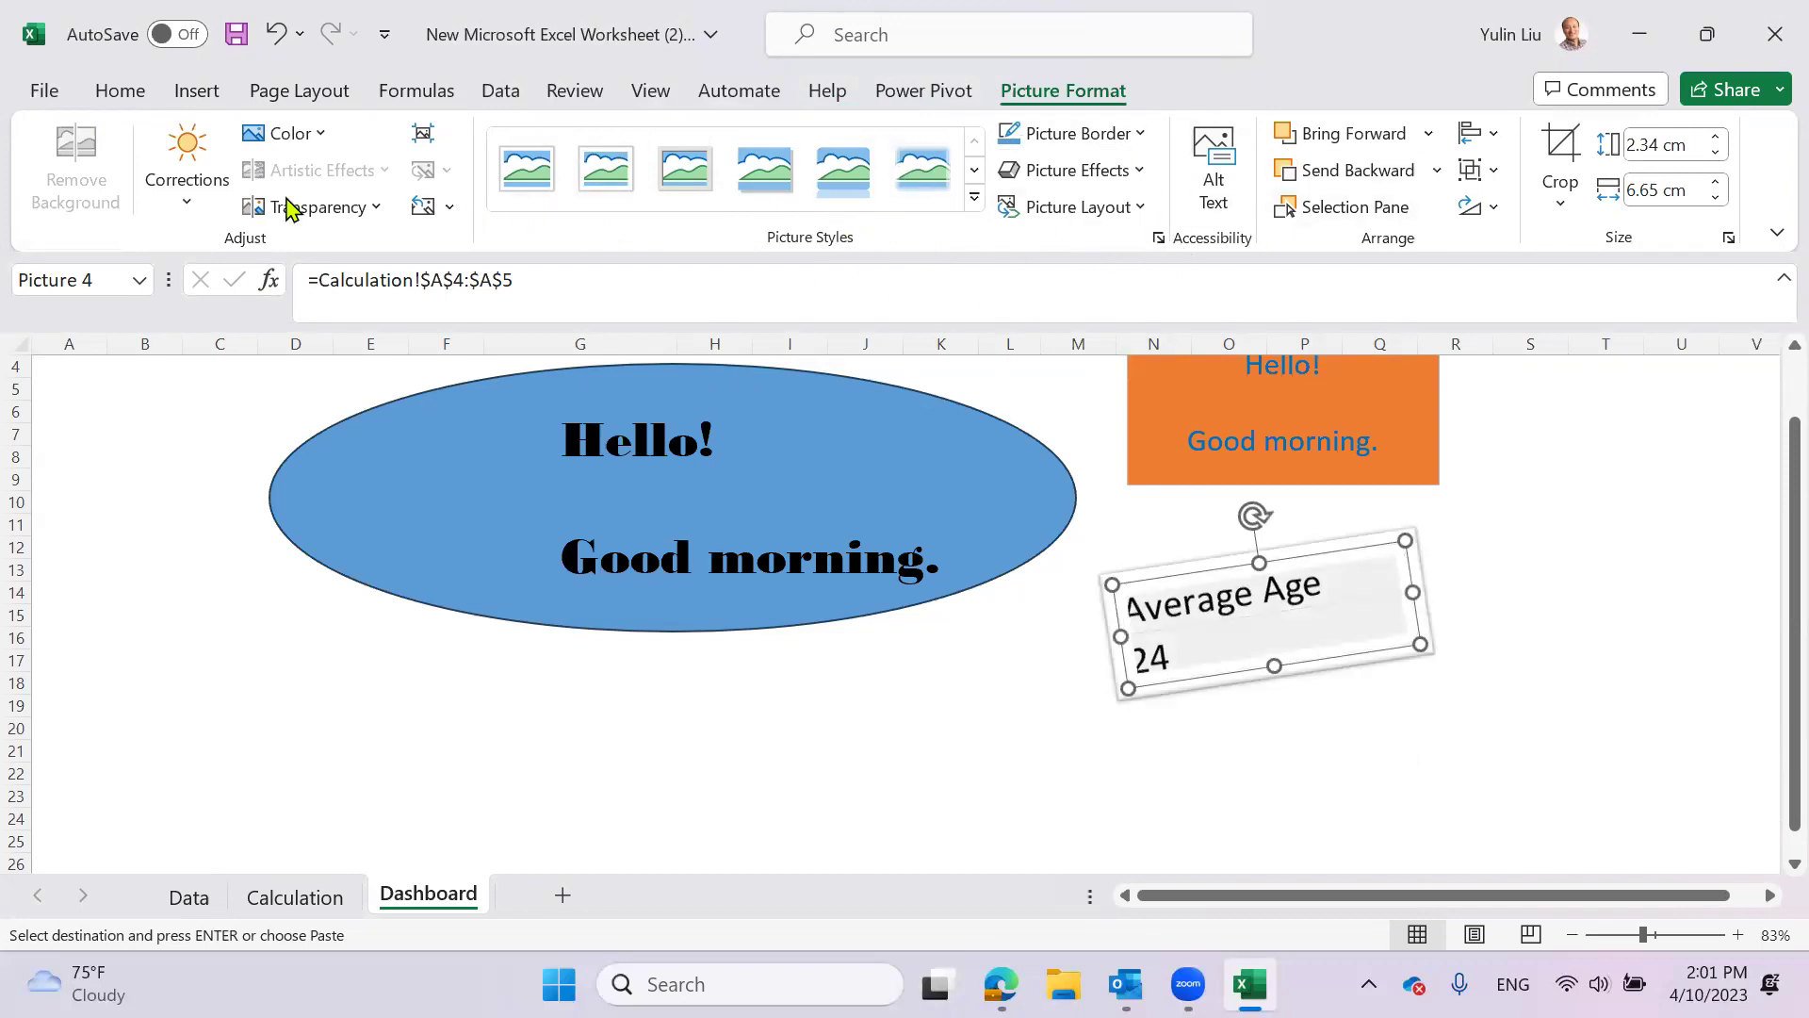
- Apply the picture style with a white beveled matte frame to the linked Average Age picture
left_click(295, 144)
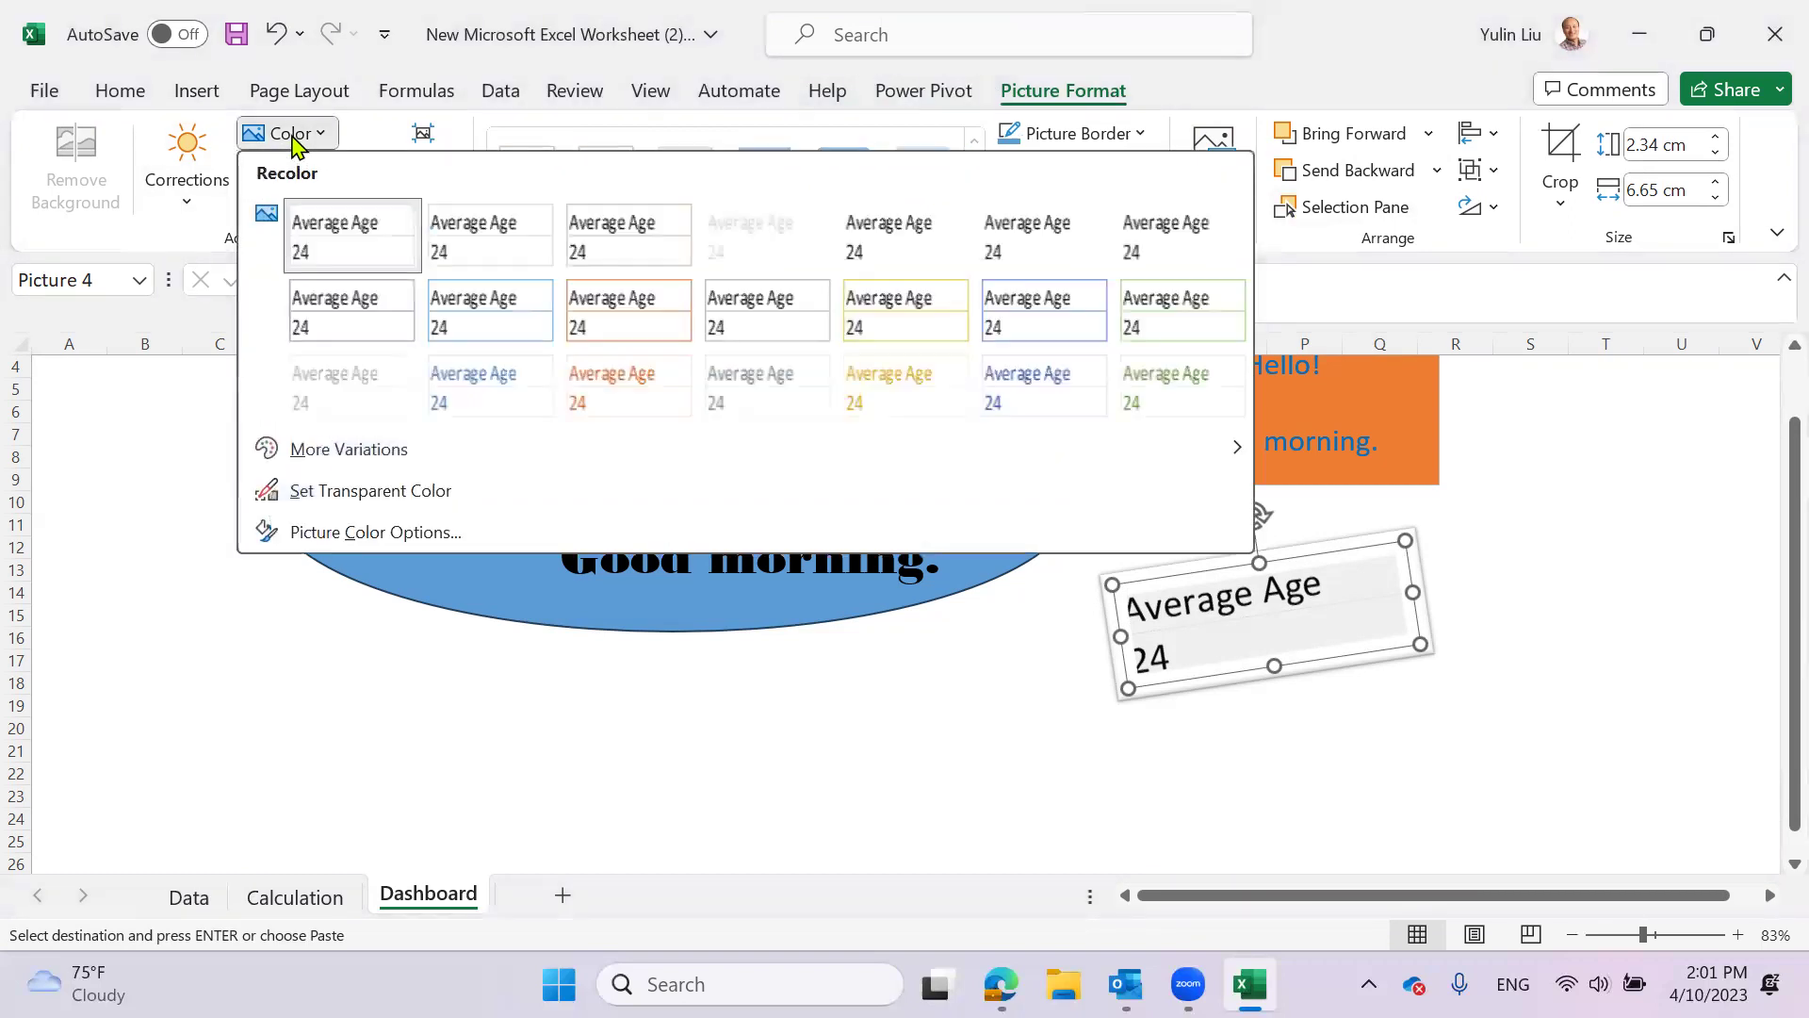
left_click(186, 210)
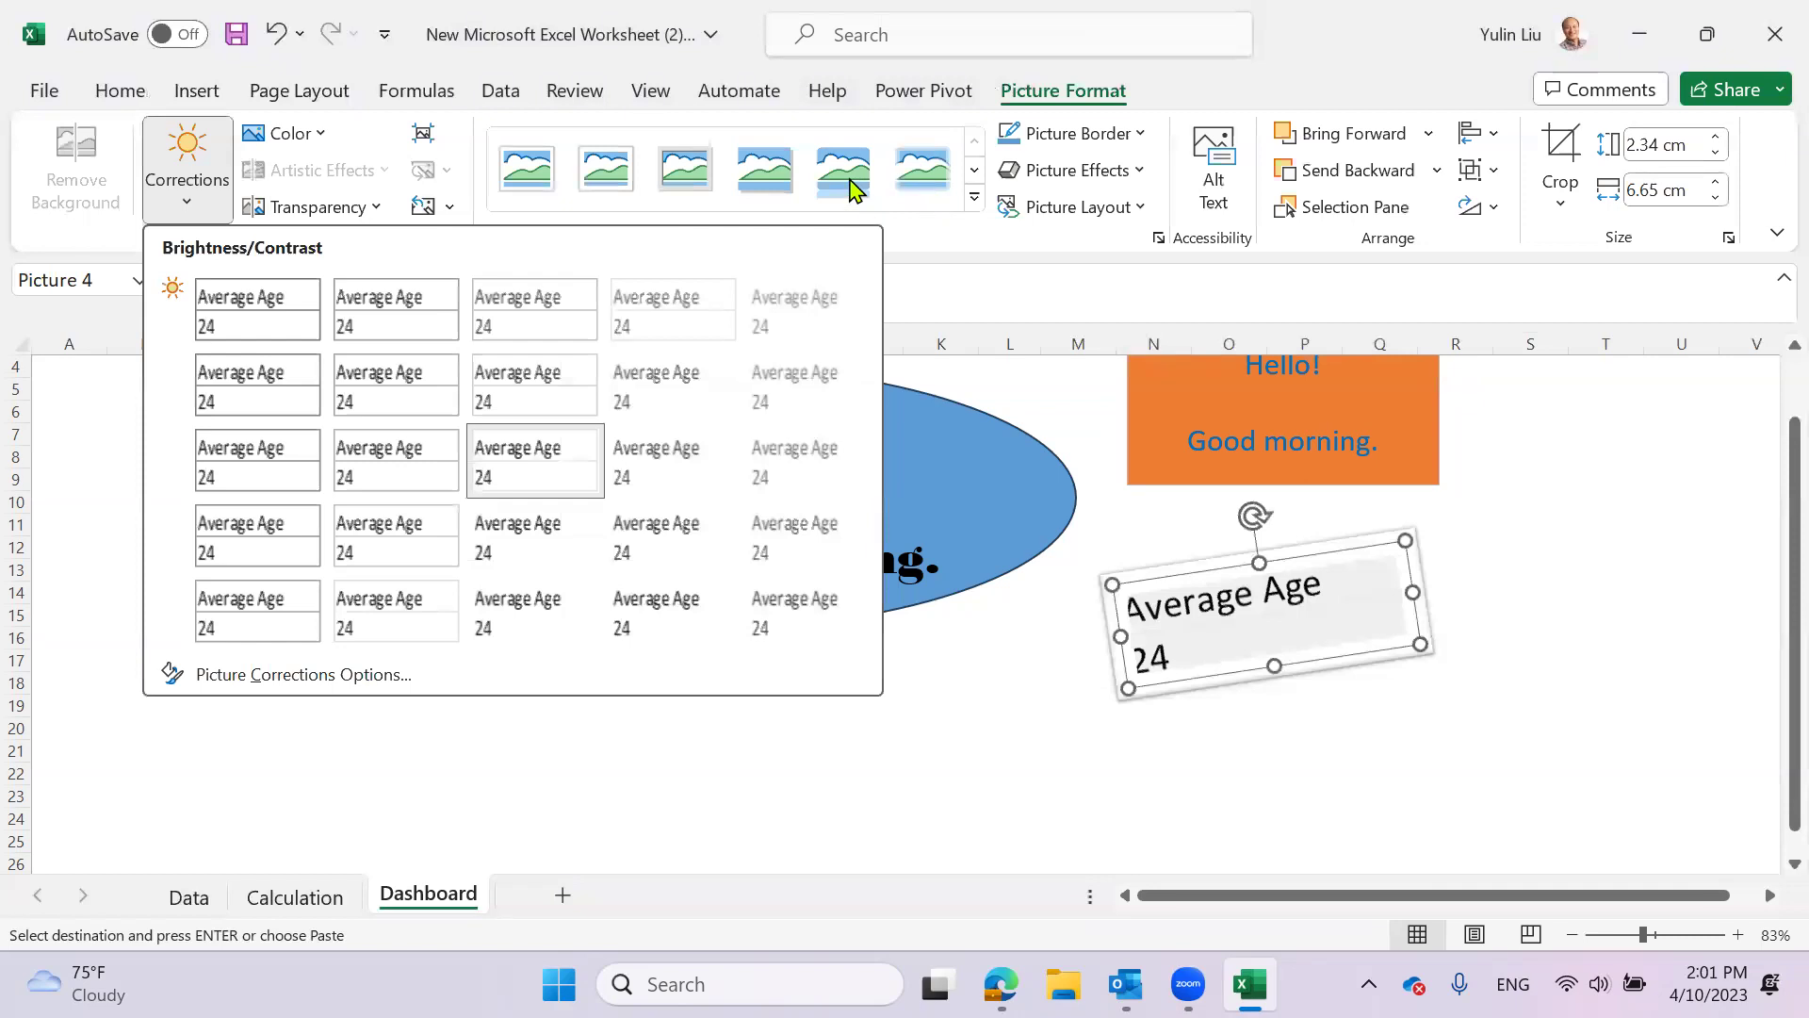
left_click(853, 189)
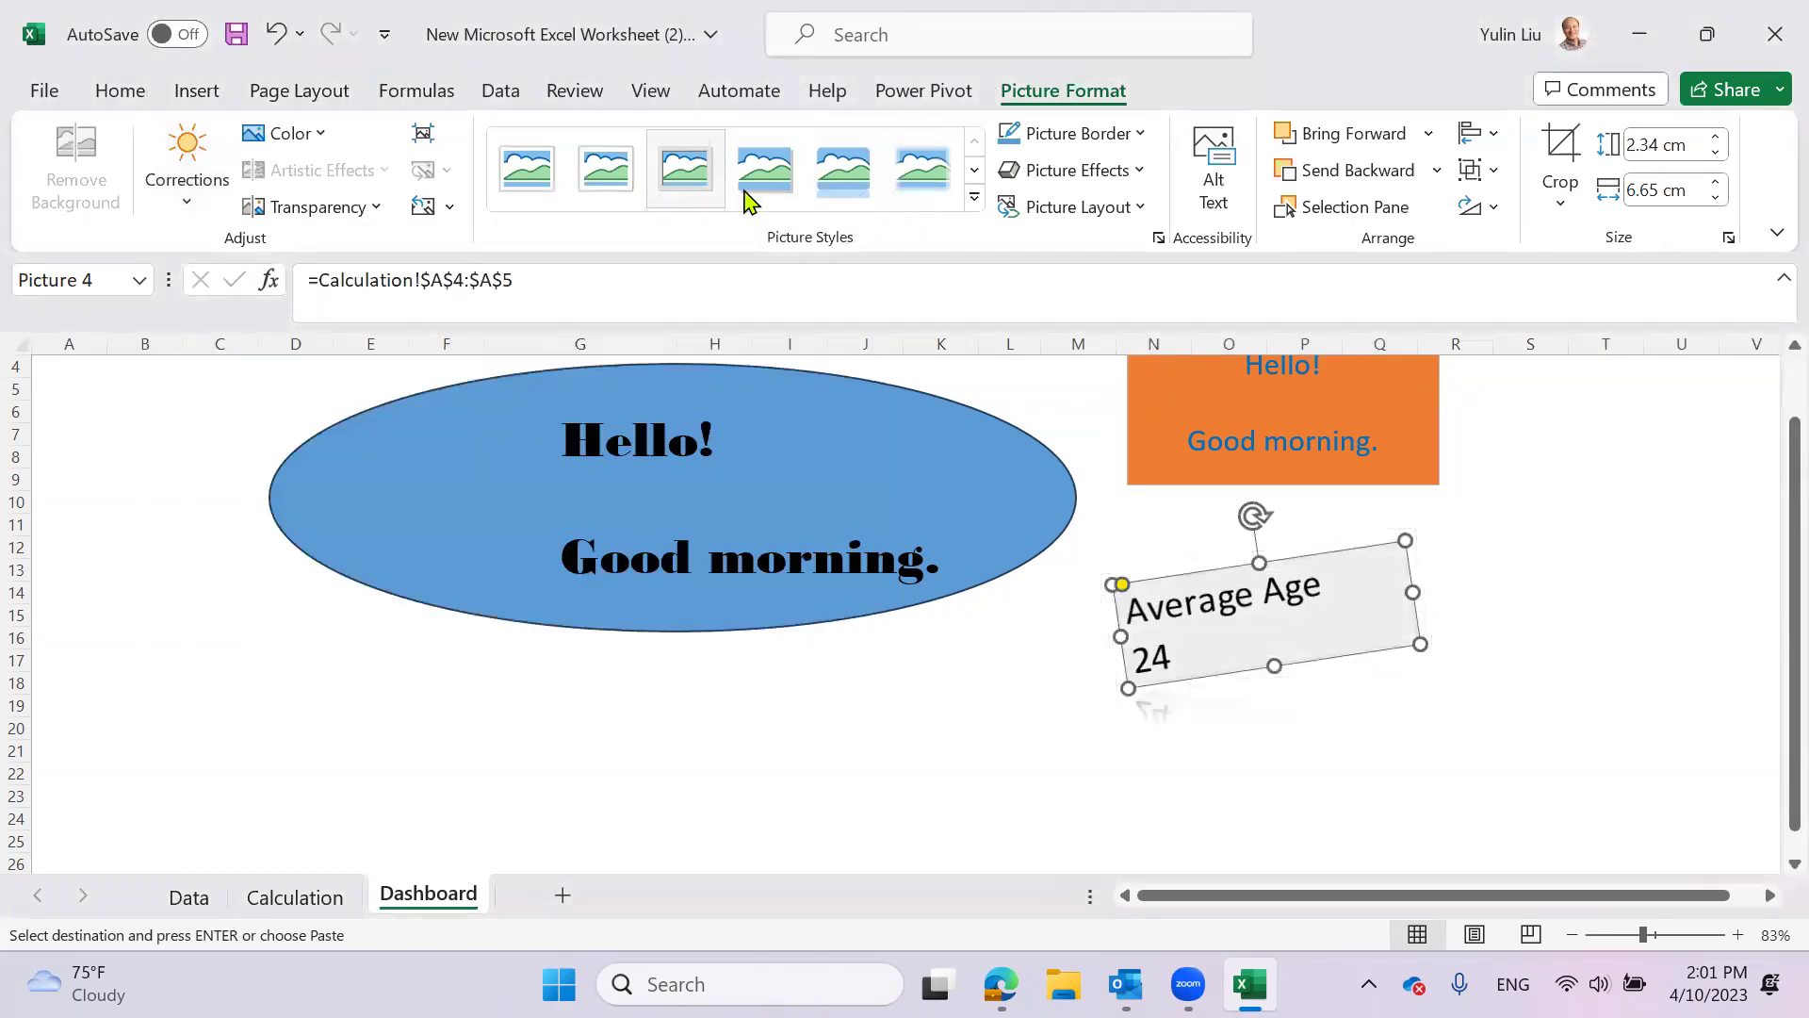
left_click(938, 179)
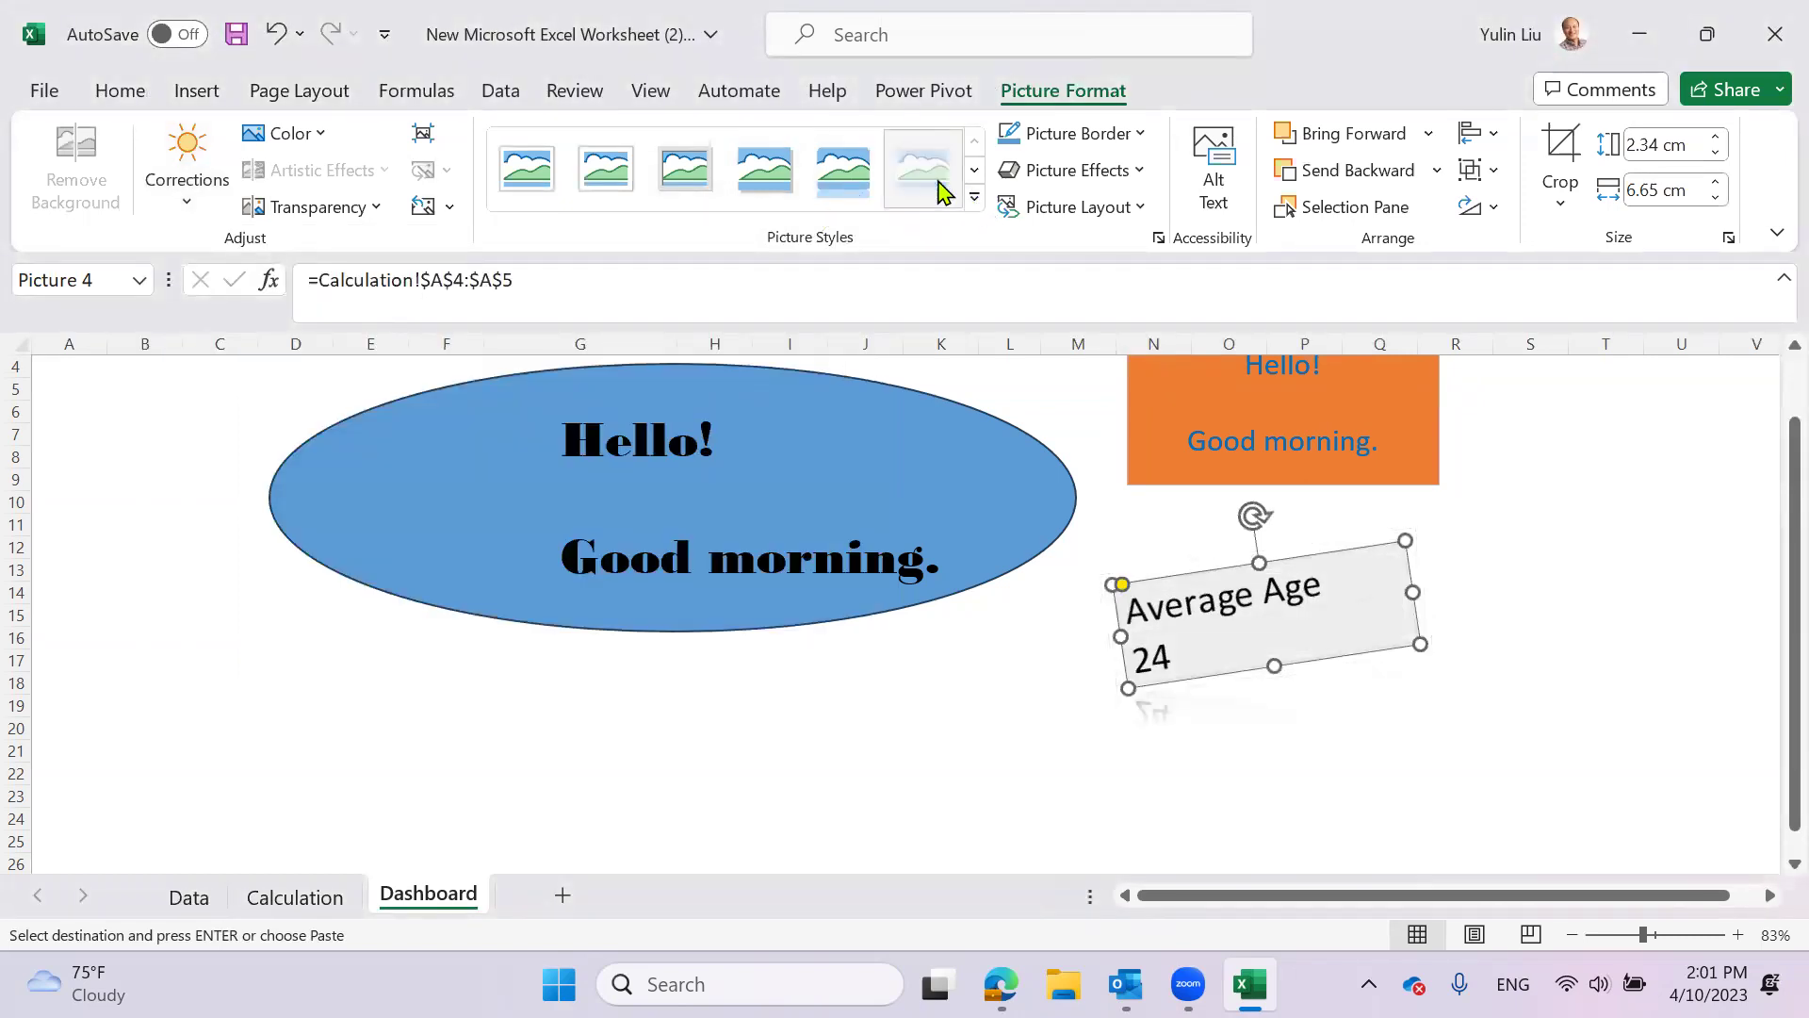
left_click(633, 177)
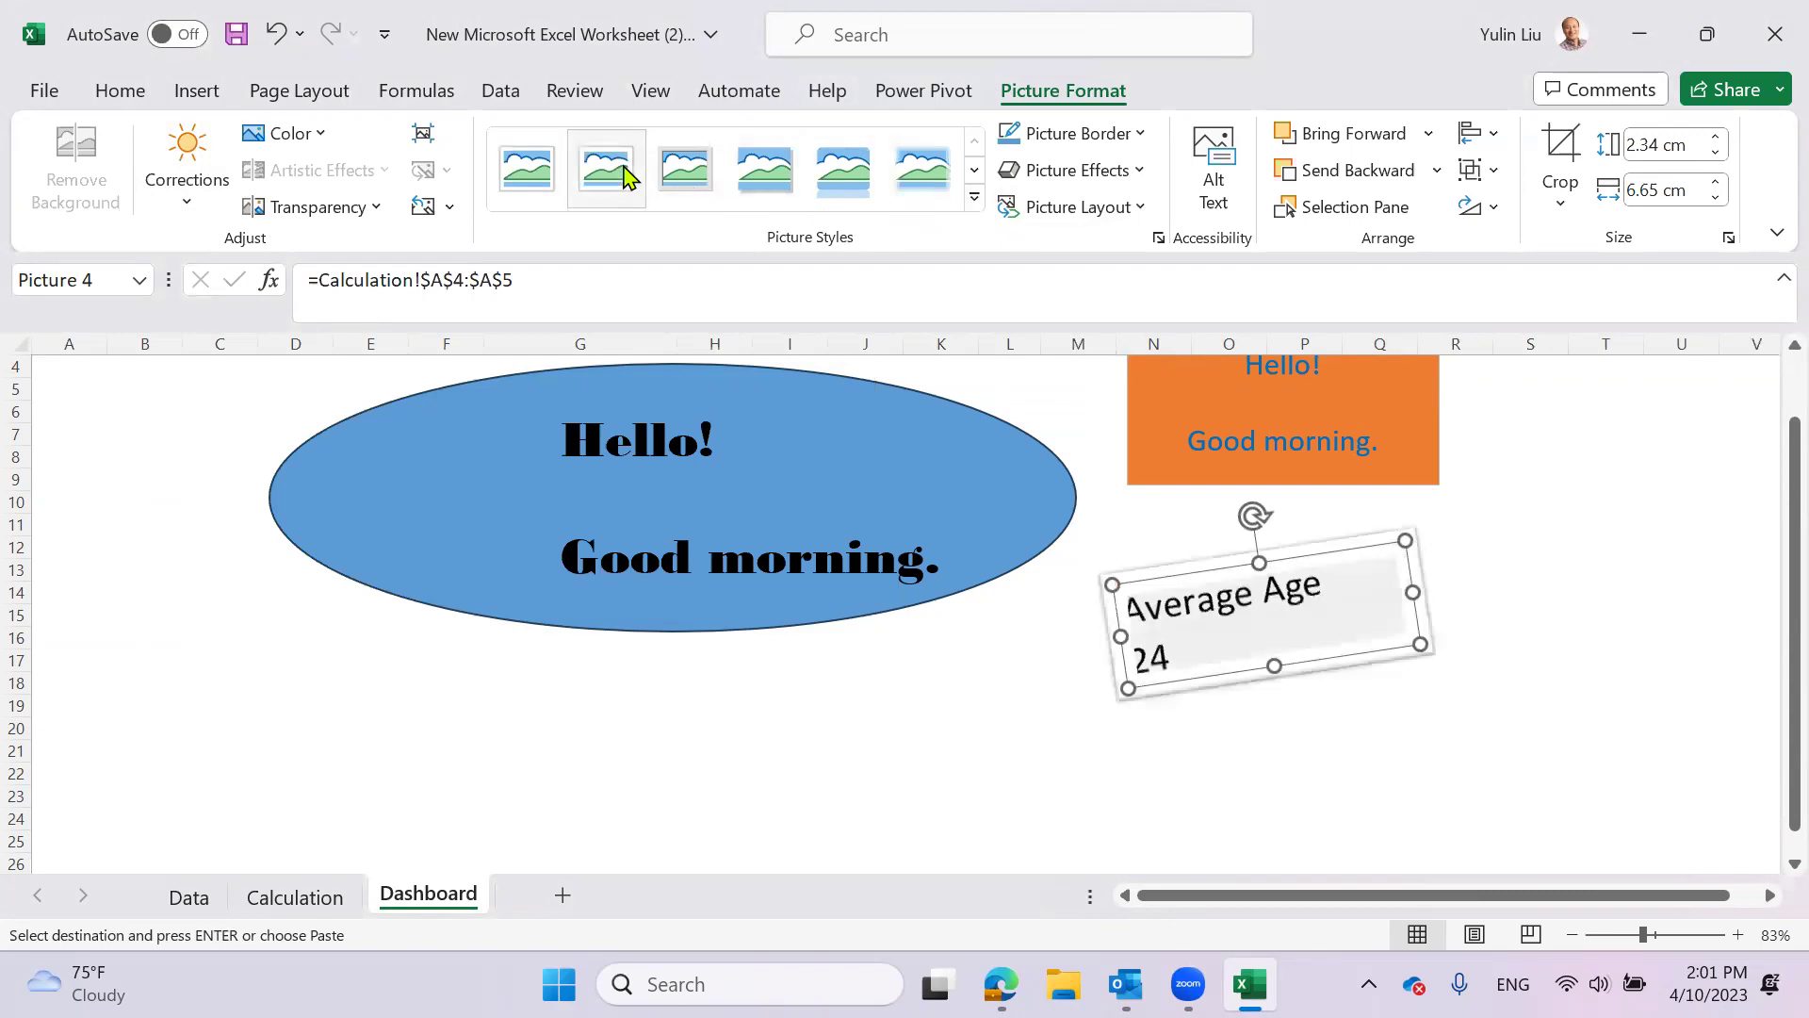
left_click(1461, 703)
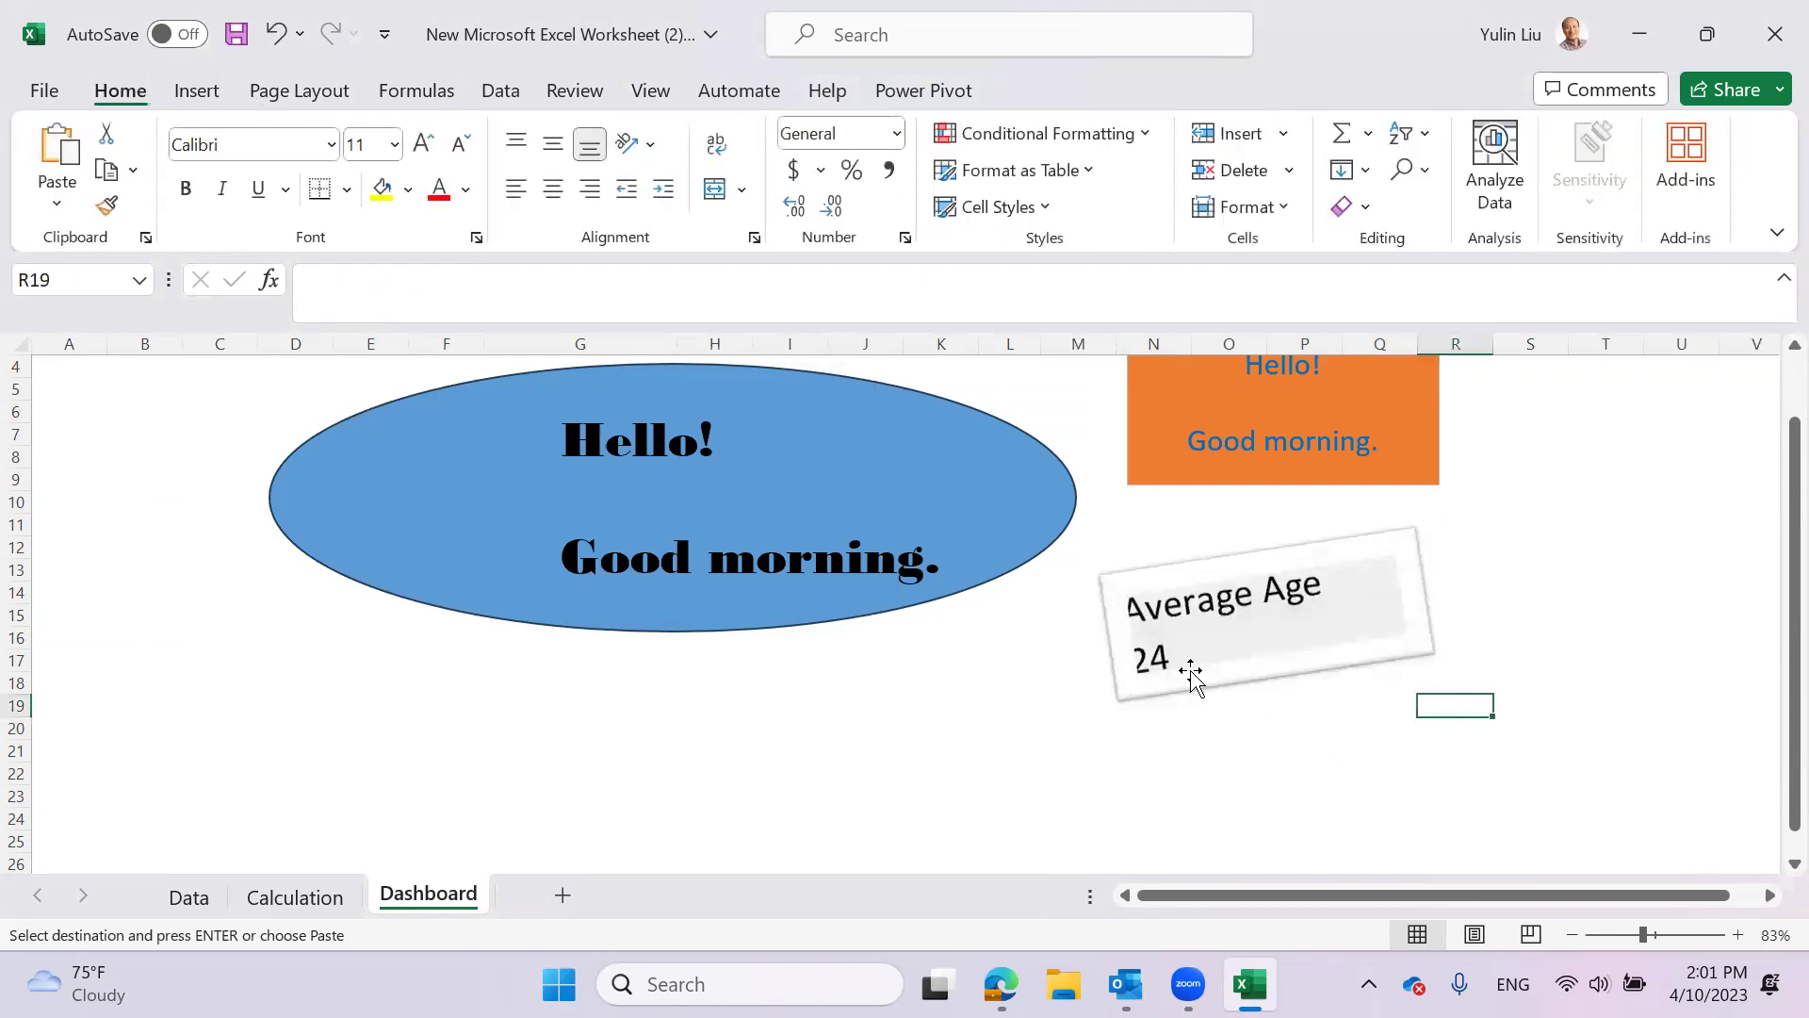
- Change the label in cell A4 of the Calculation sheet to "Mean Age (years)"
left_click(1136, 662)
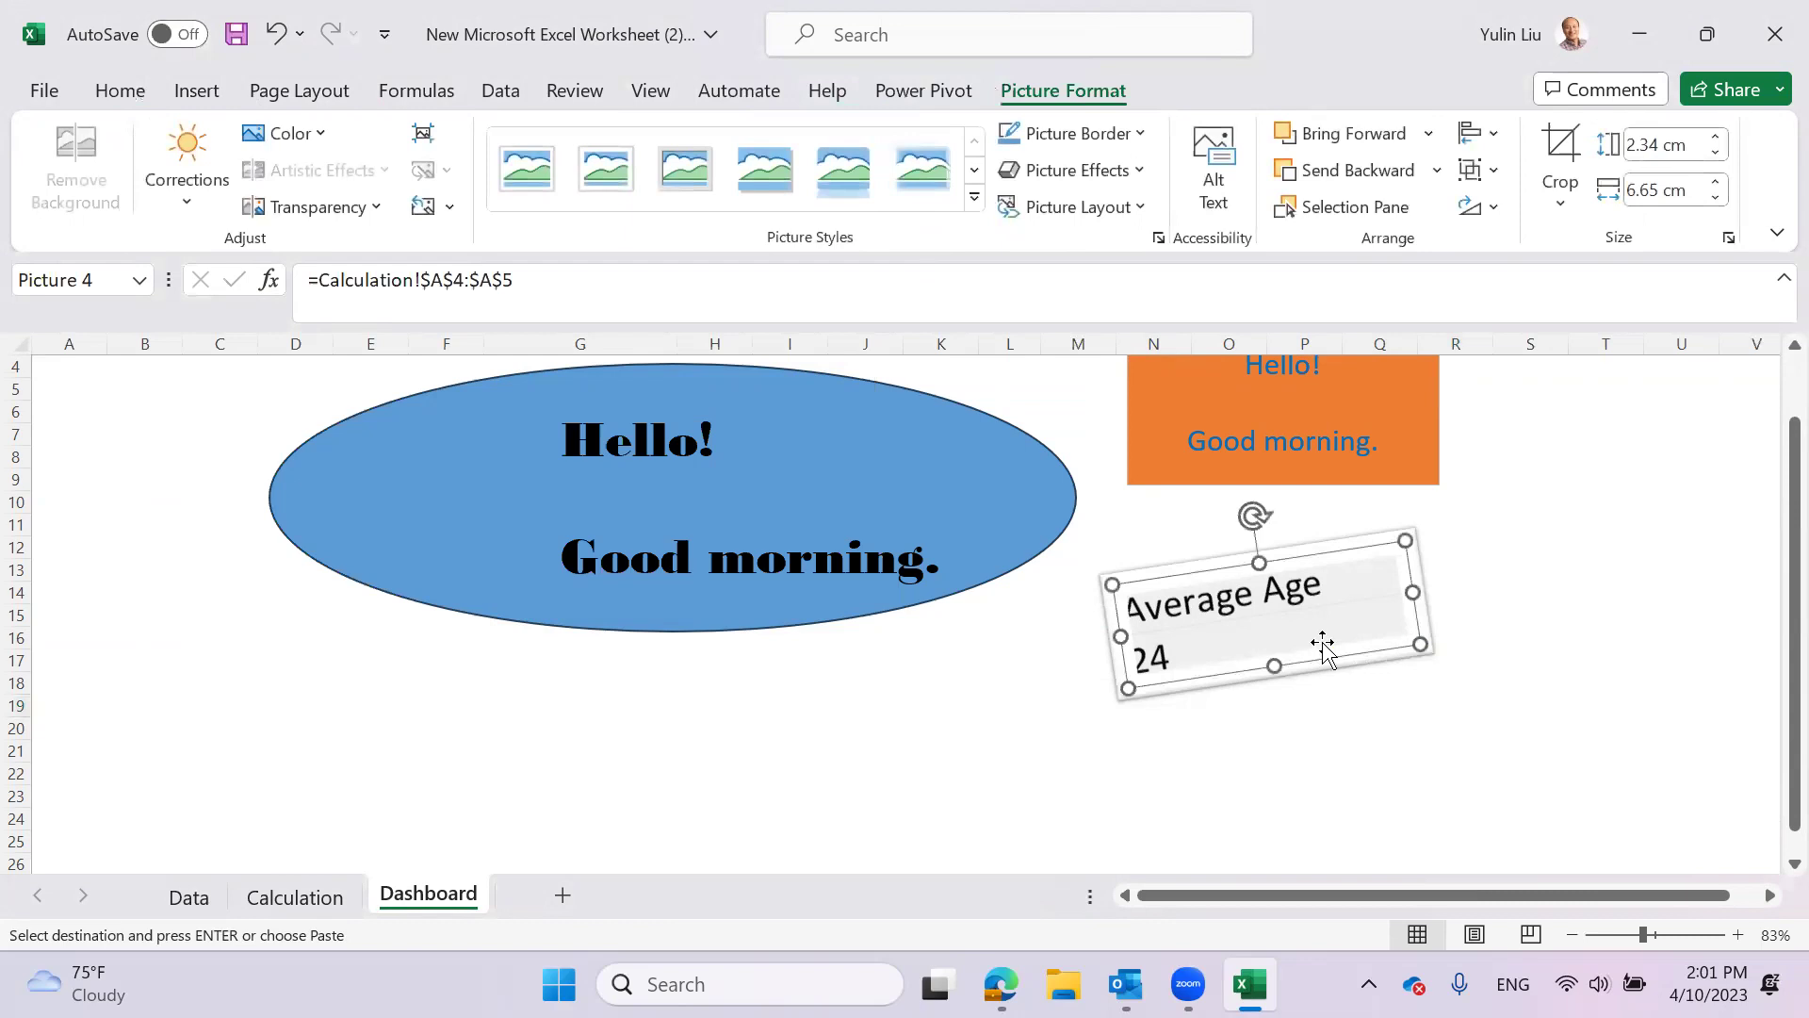
left_click(295, 896)
left_click(111, 509)
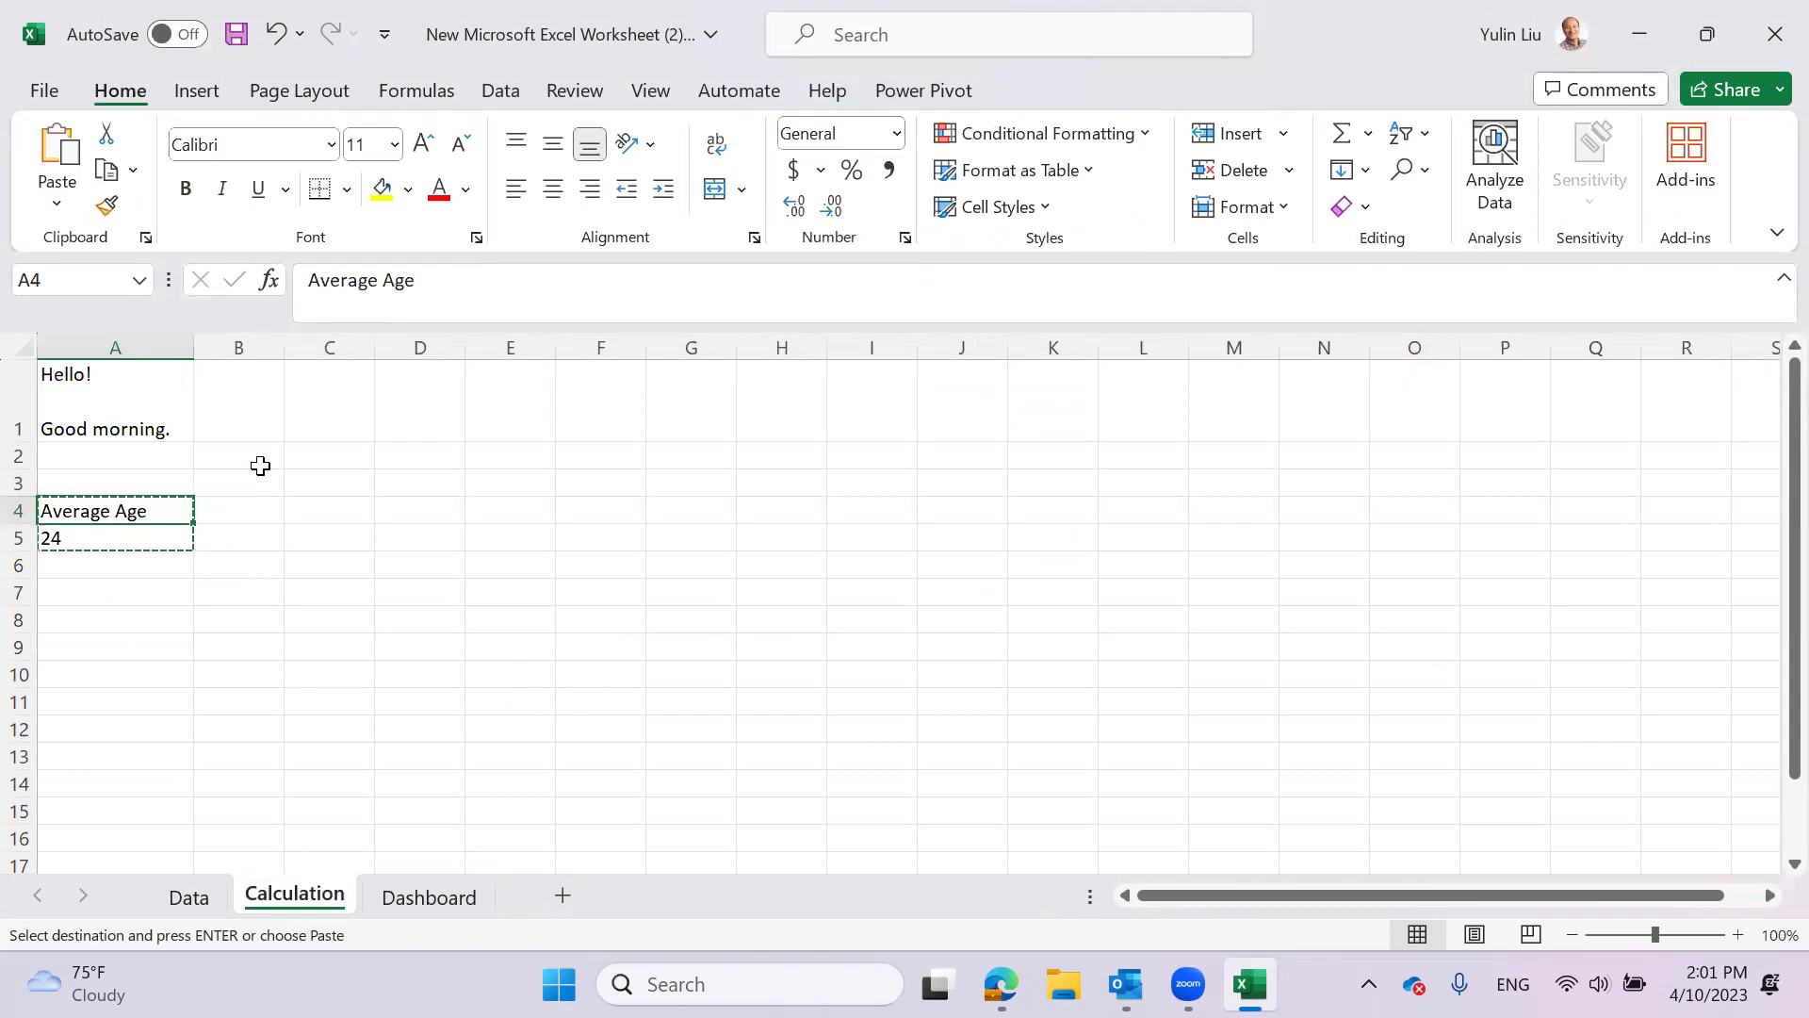
left_click_drag(377, 284, 307, 281)
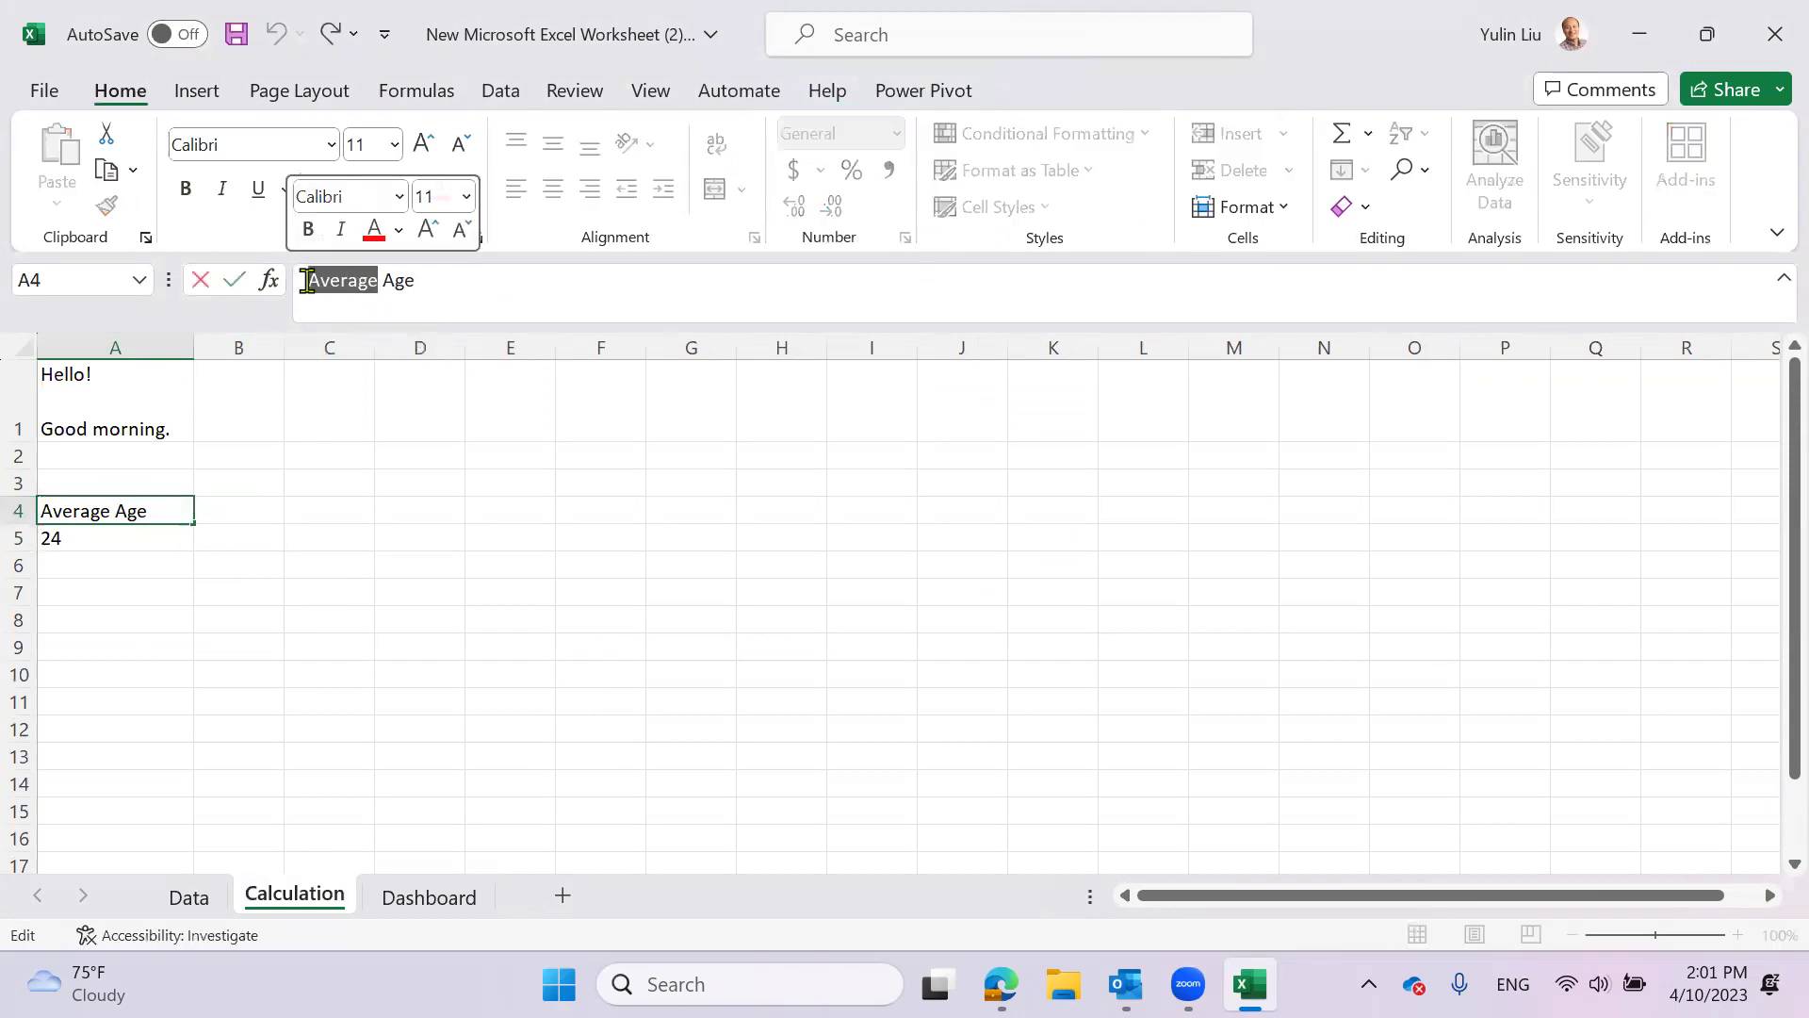
type("Mean")
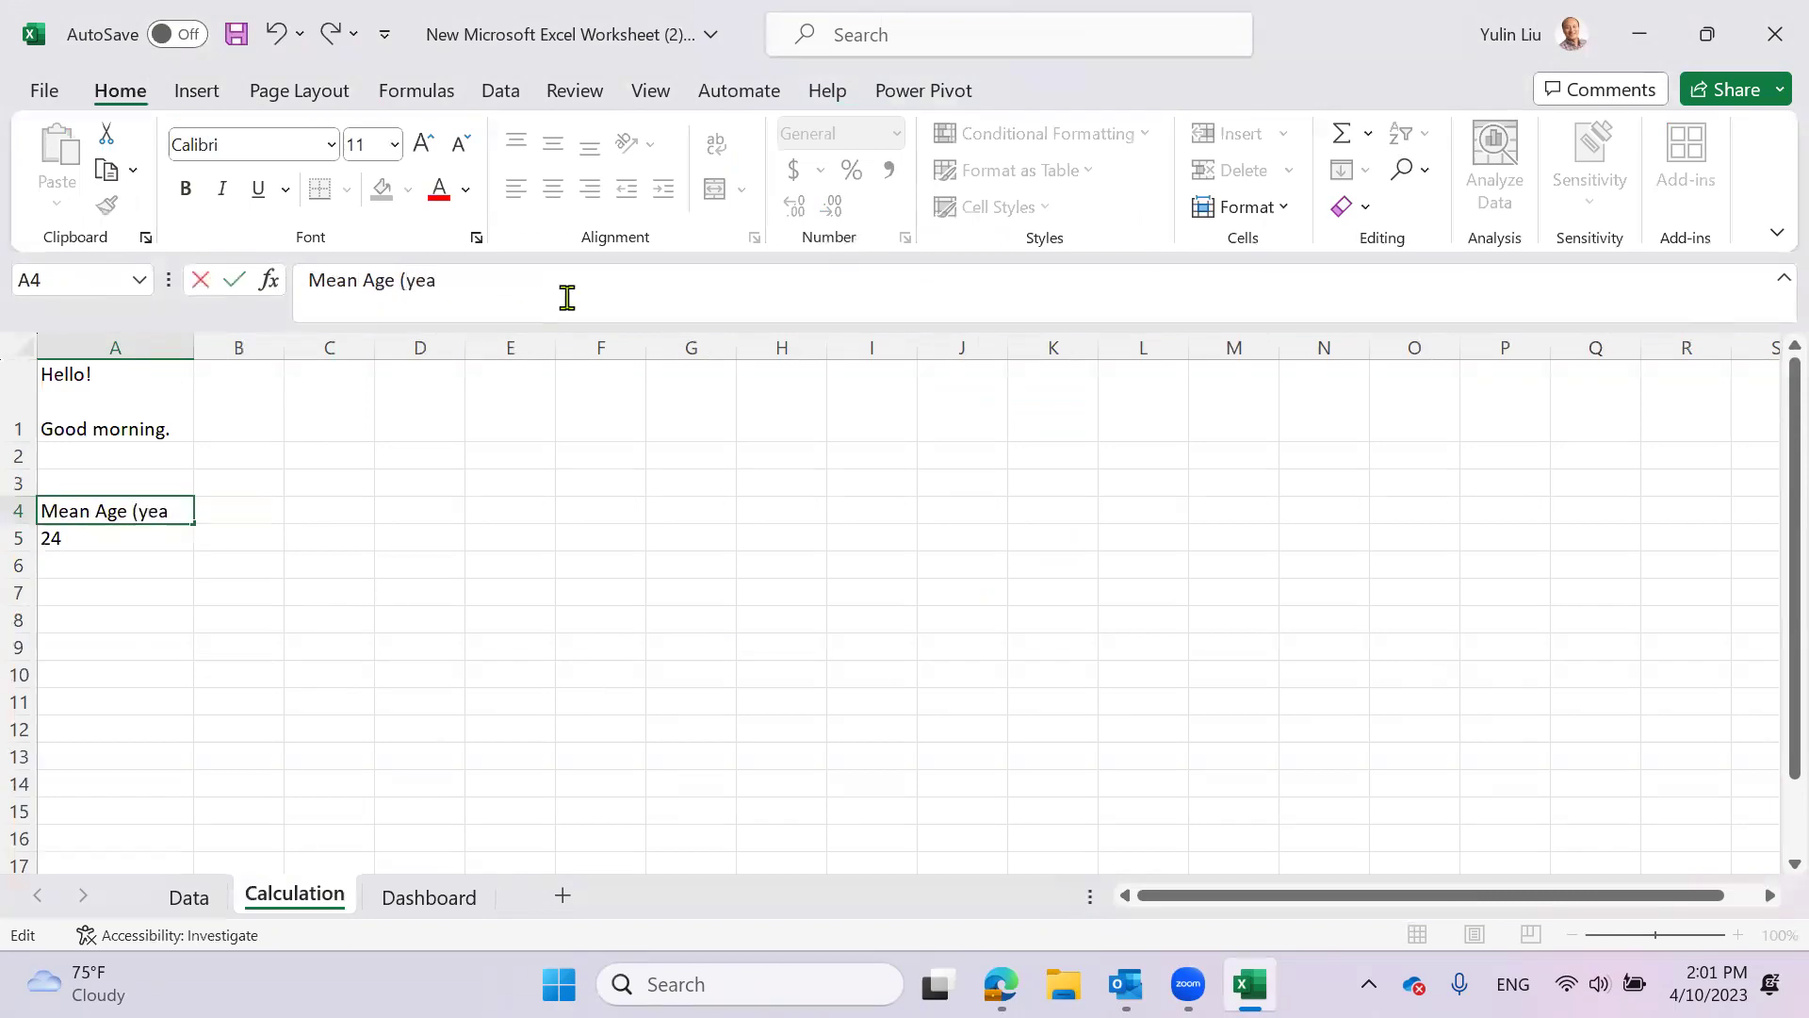
key("Return")
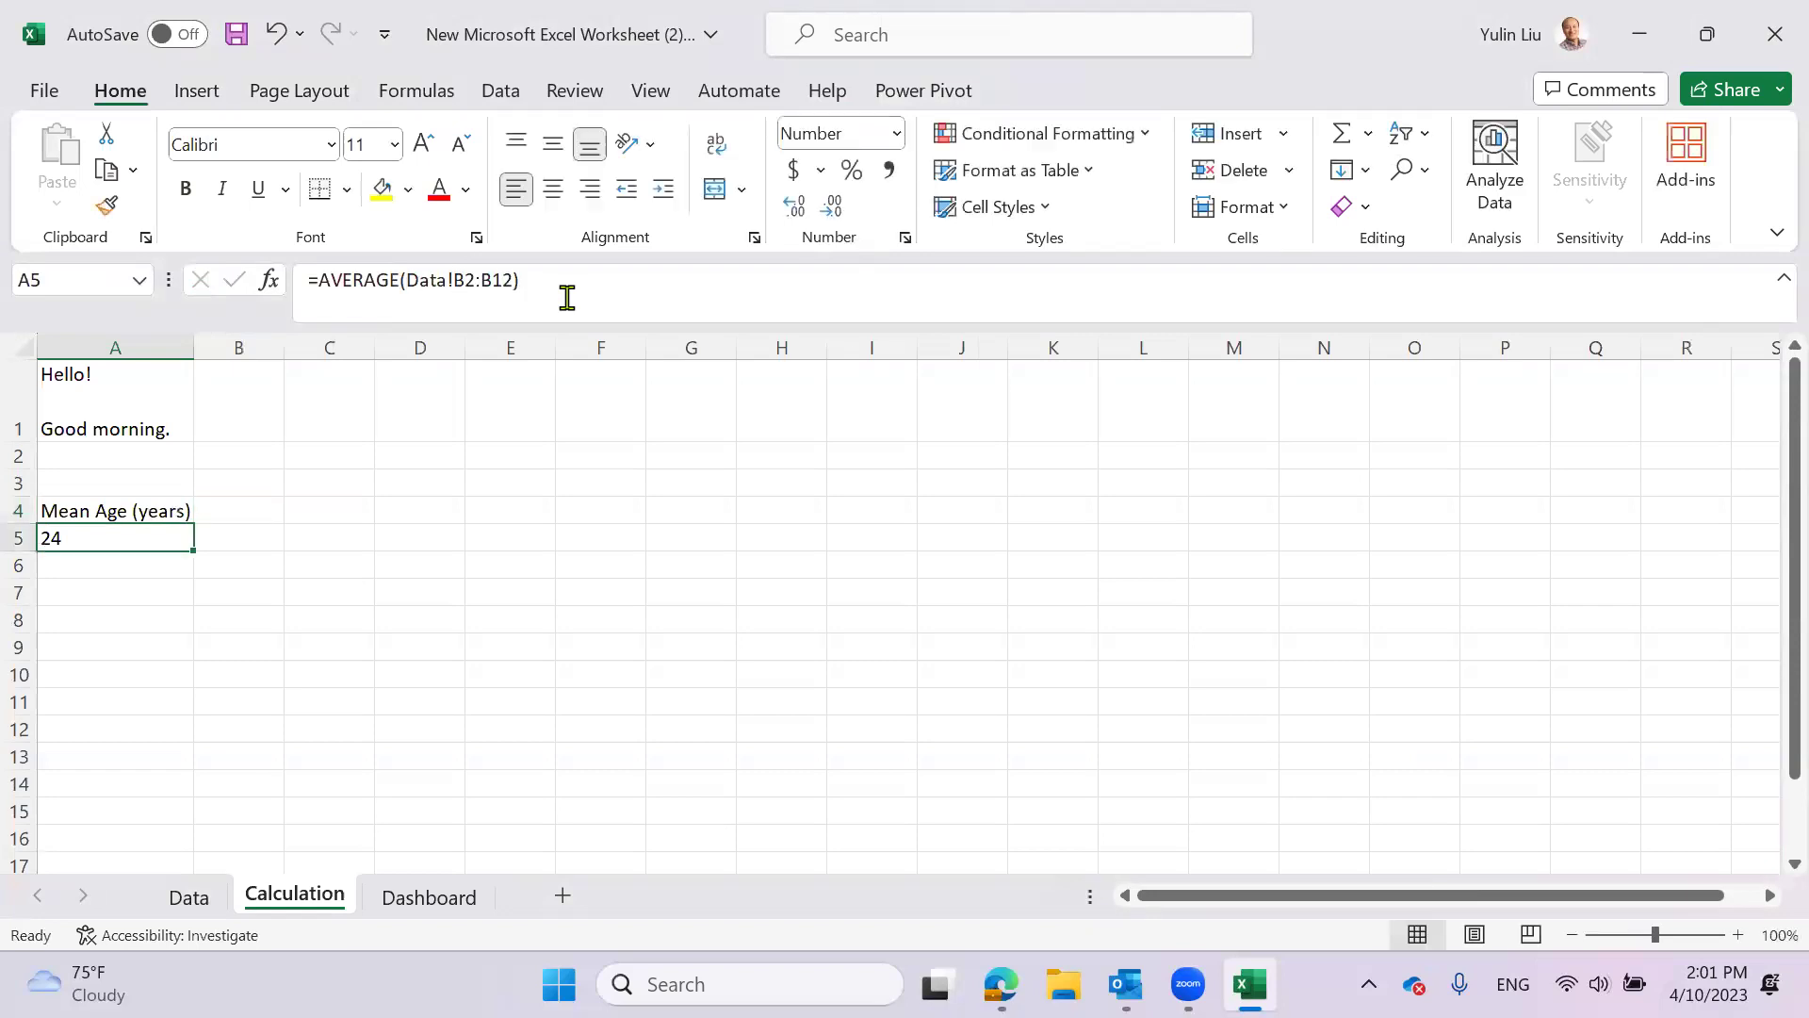
- Stretch the linked mean-age picture on the Dashboard sheet outward on both sides and downward to fit the longer label
left_click(433, 900)
left_click(1215, 622)
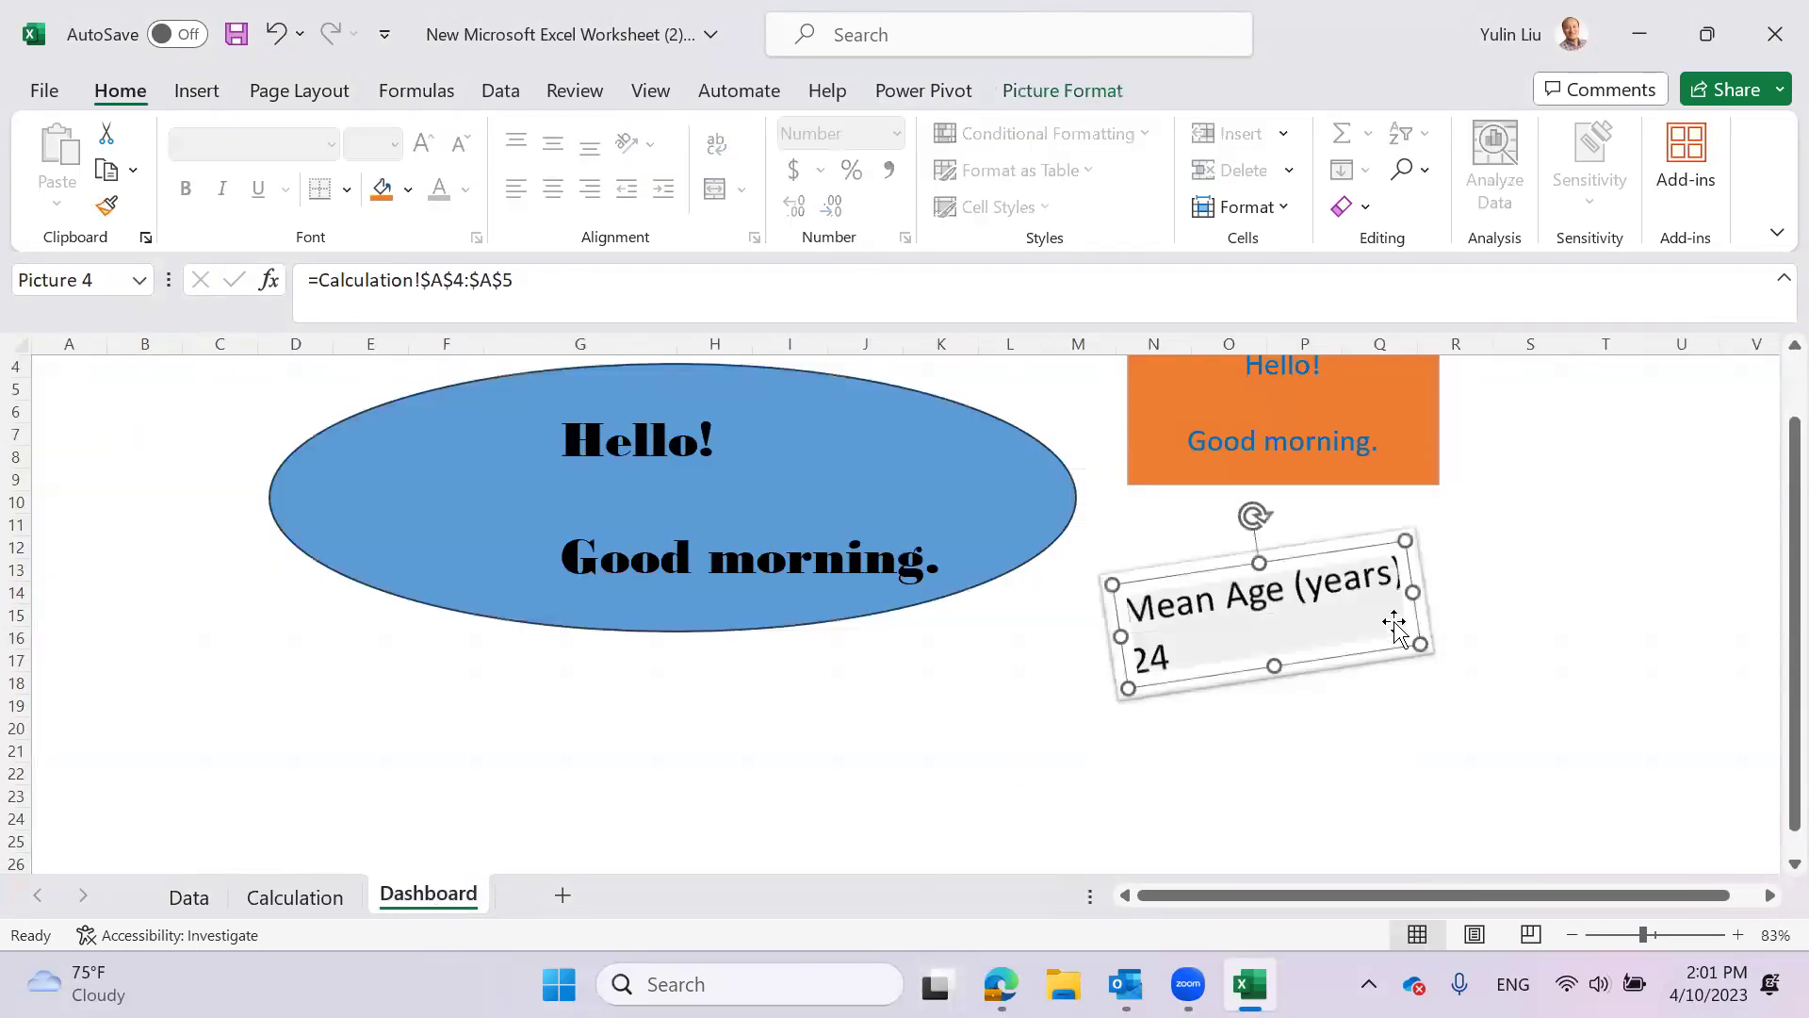
left_click_drag(1418, 589, 1486, 582)
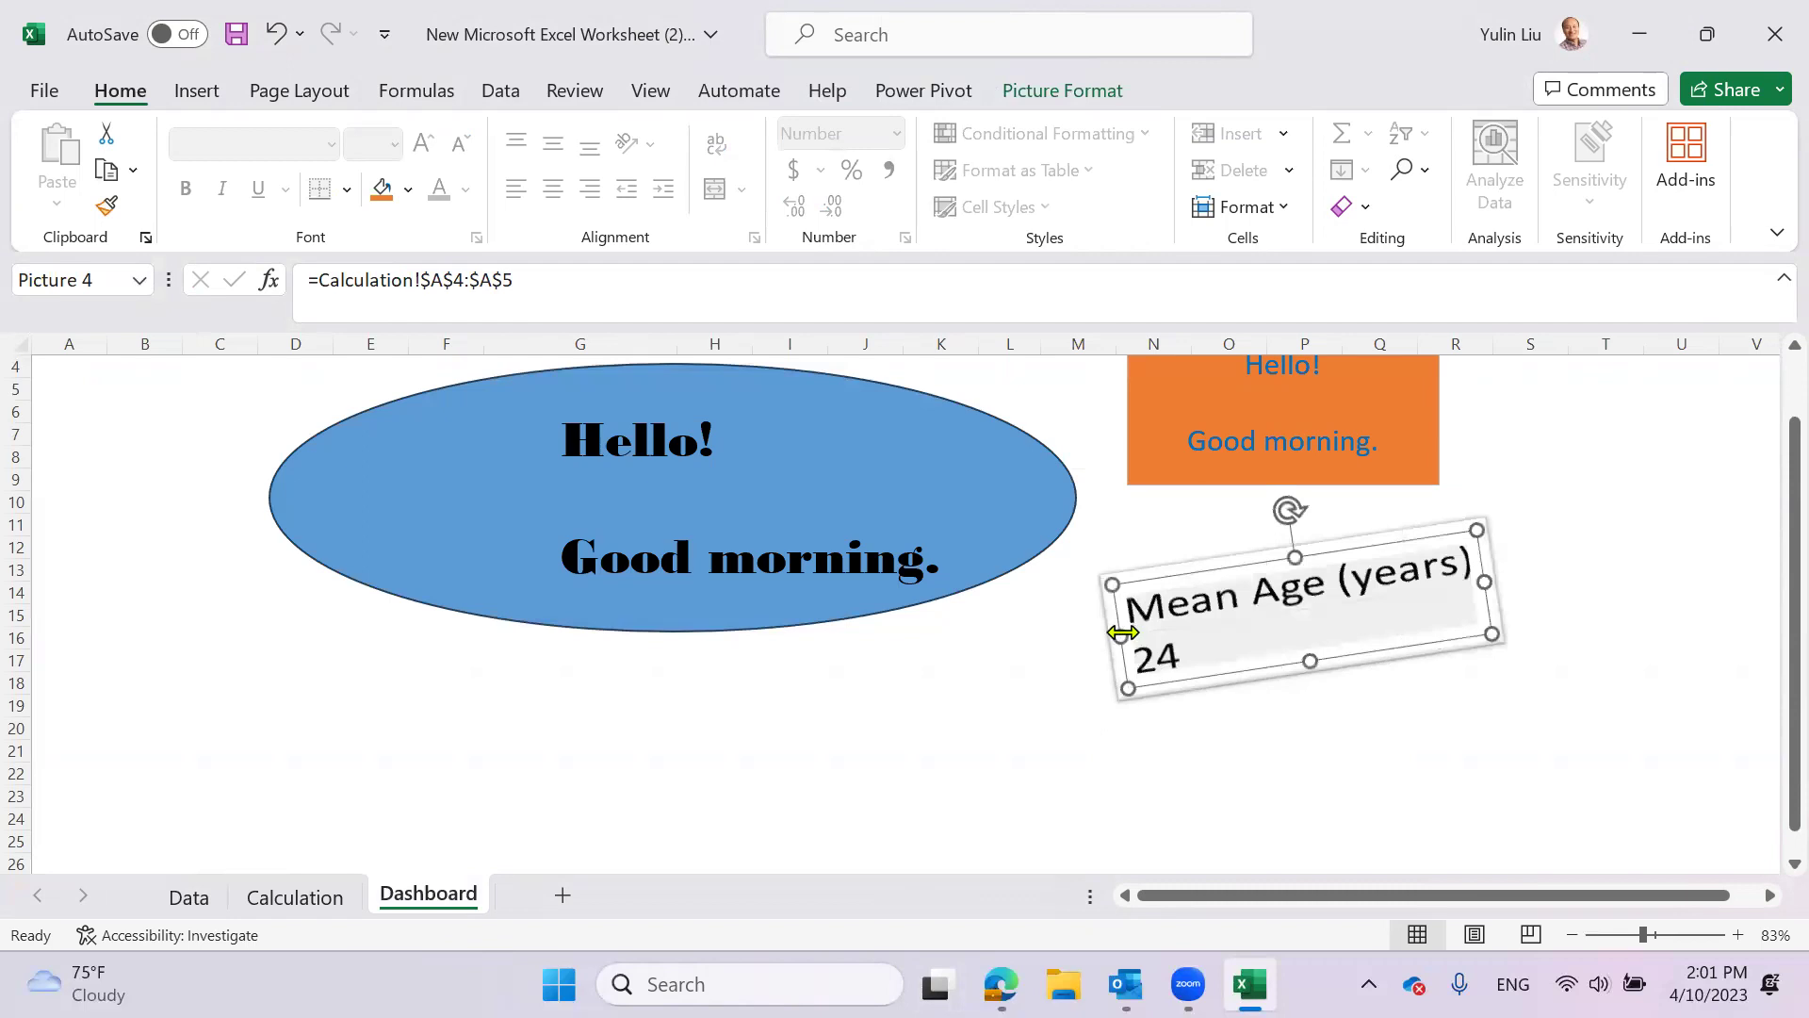
left_click_drag(1098, 638, 1081, 641)
left_click_drag(1310, 661, 1306, 697)
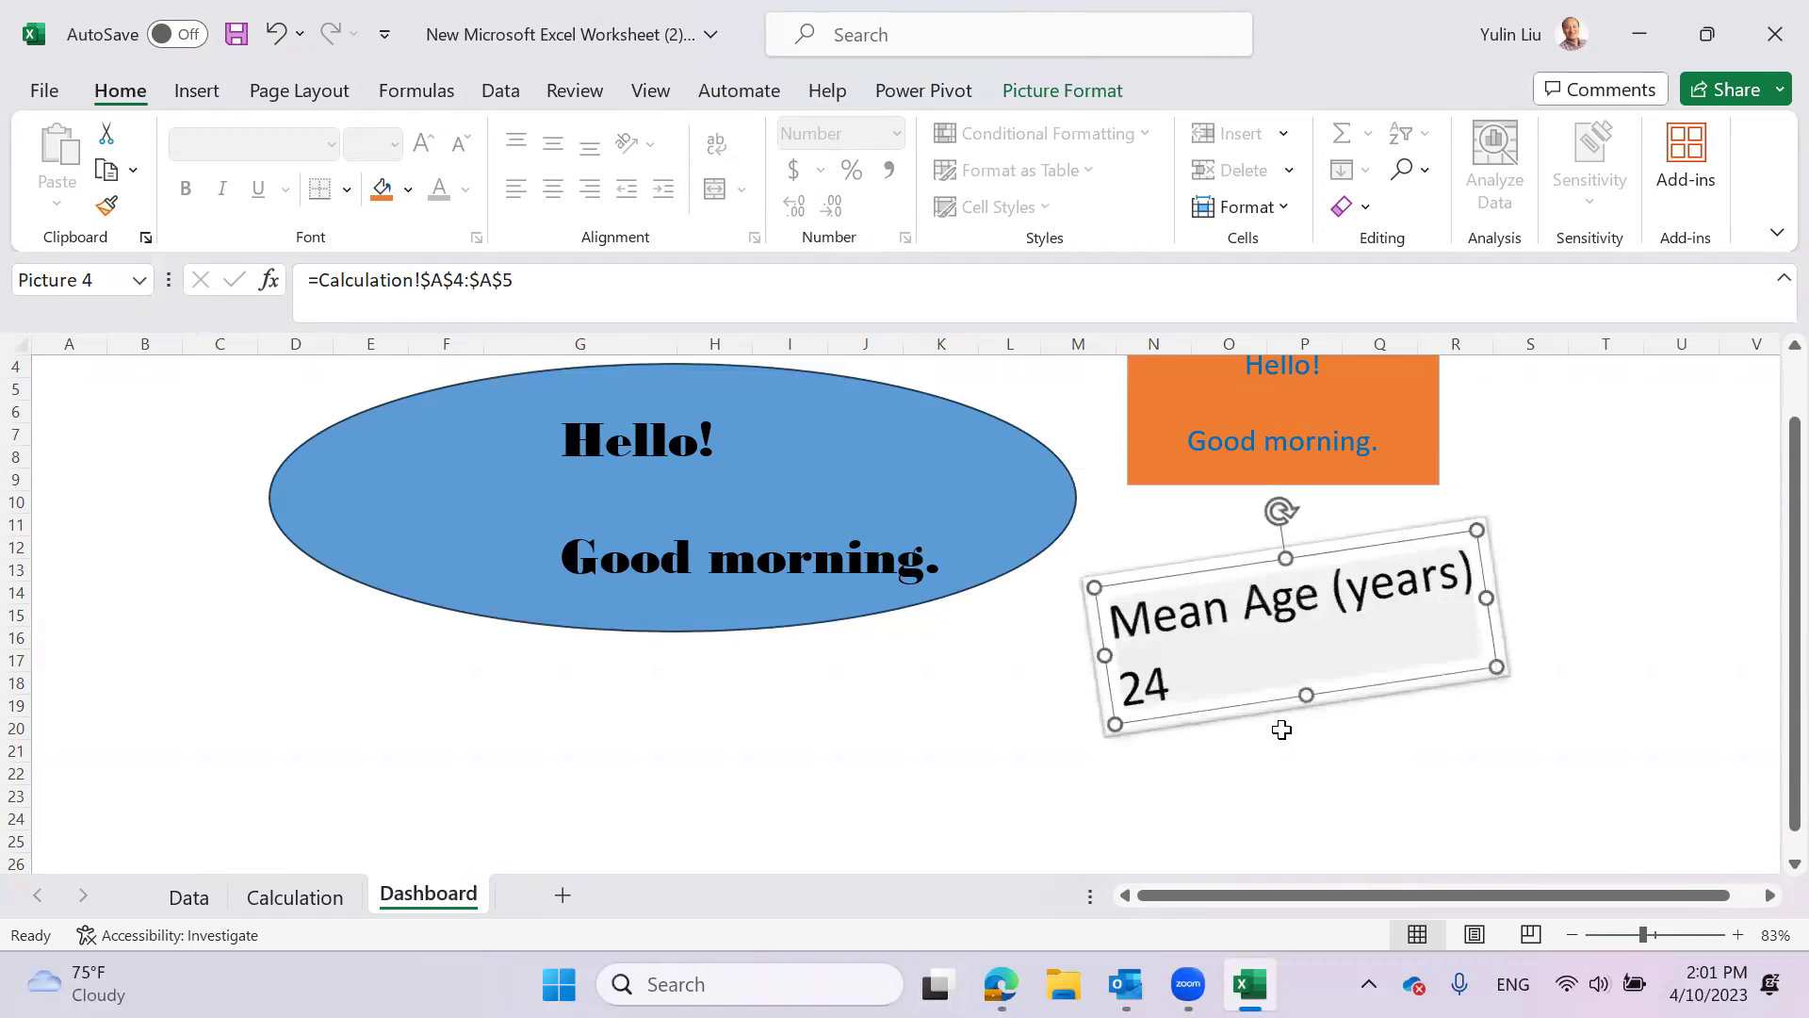
- Set the age in cell B10 of the Data sheet to 20 and check the mean on the Calculation sheet
left_click(292, 900)
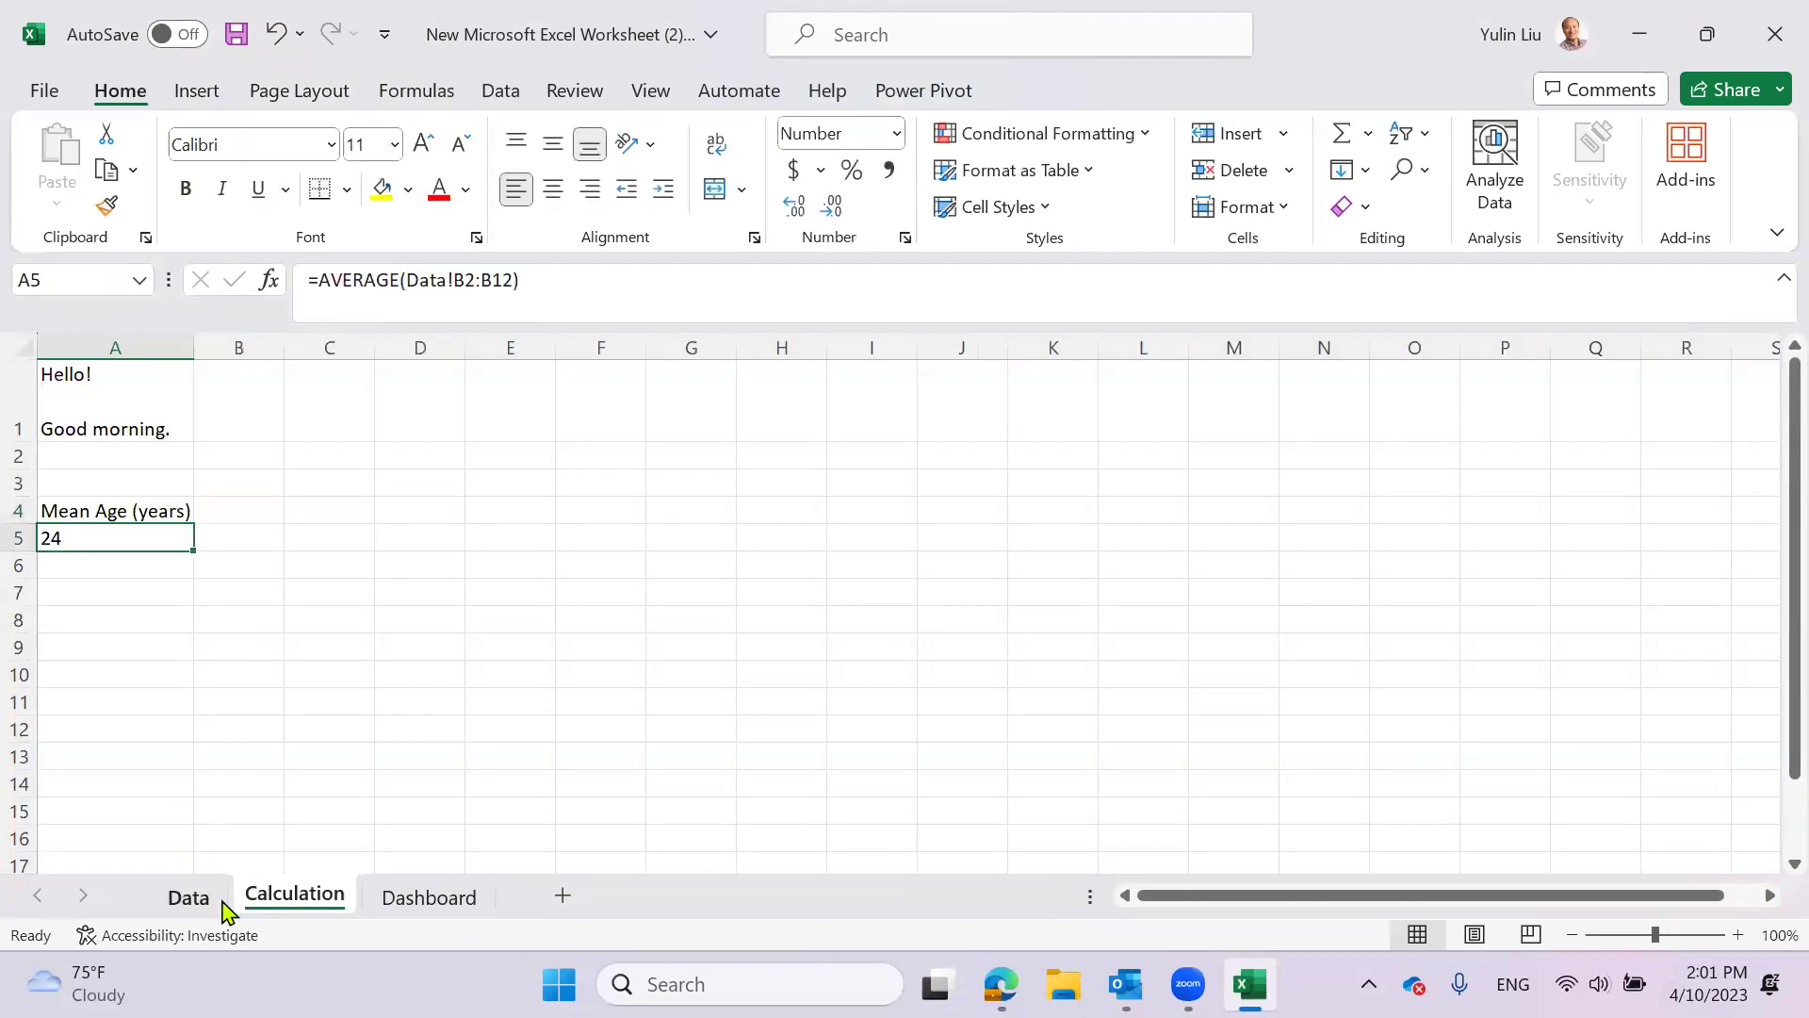
left_click(203, 900)
left_click(261, 619)
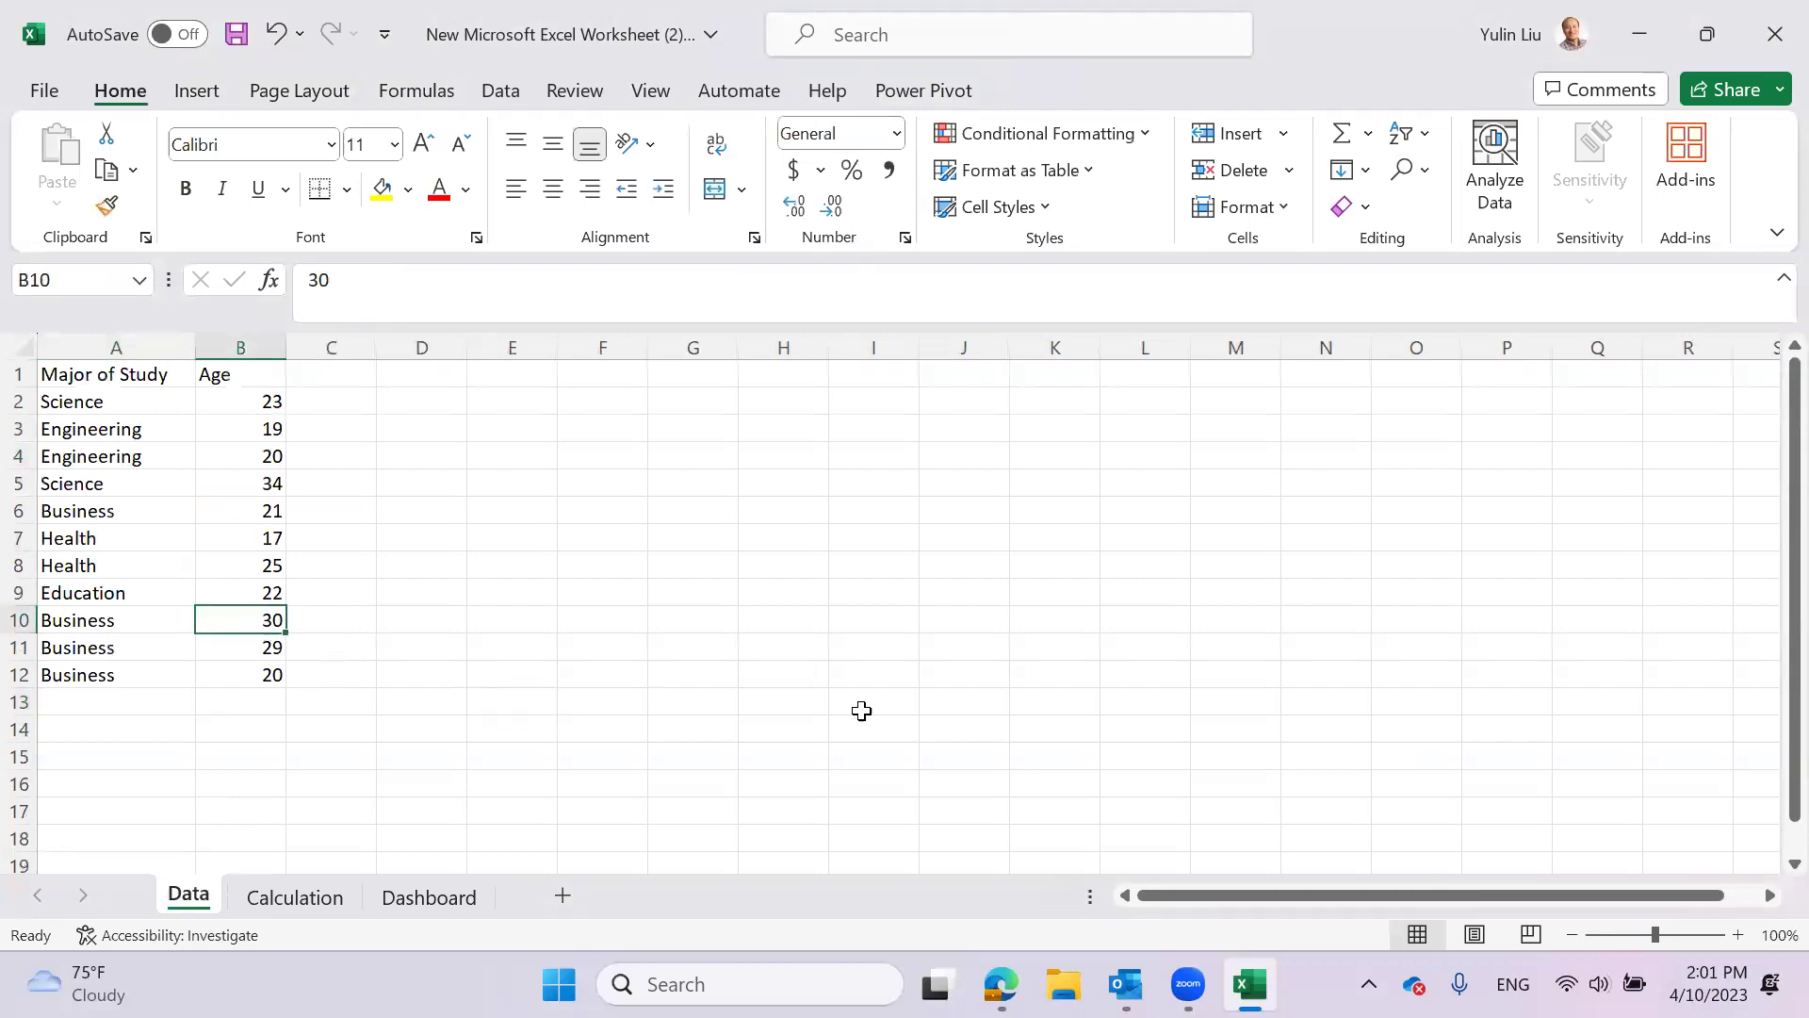
type("20")
key("Return")
key("ctrl+Page_Down")
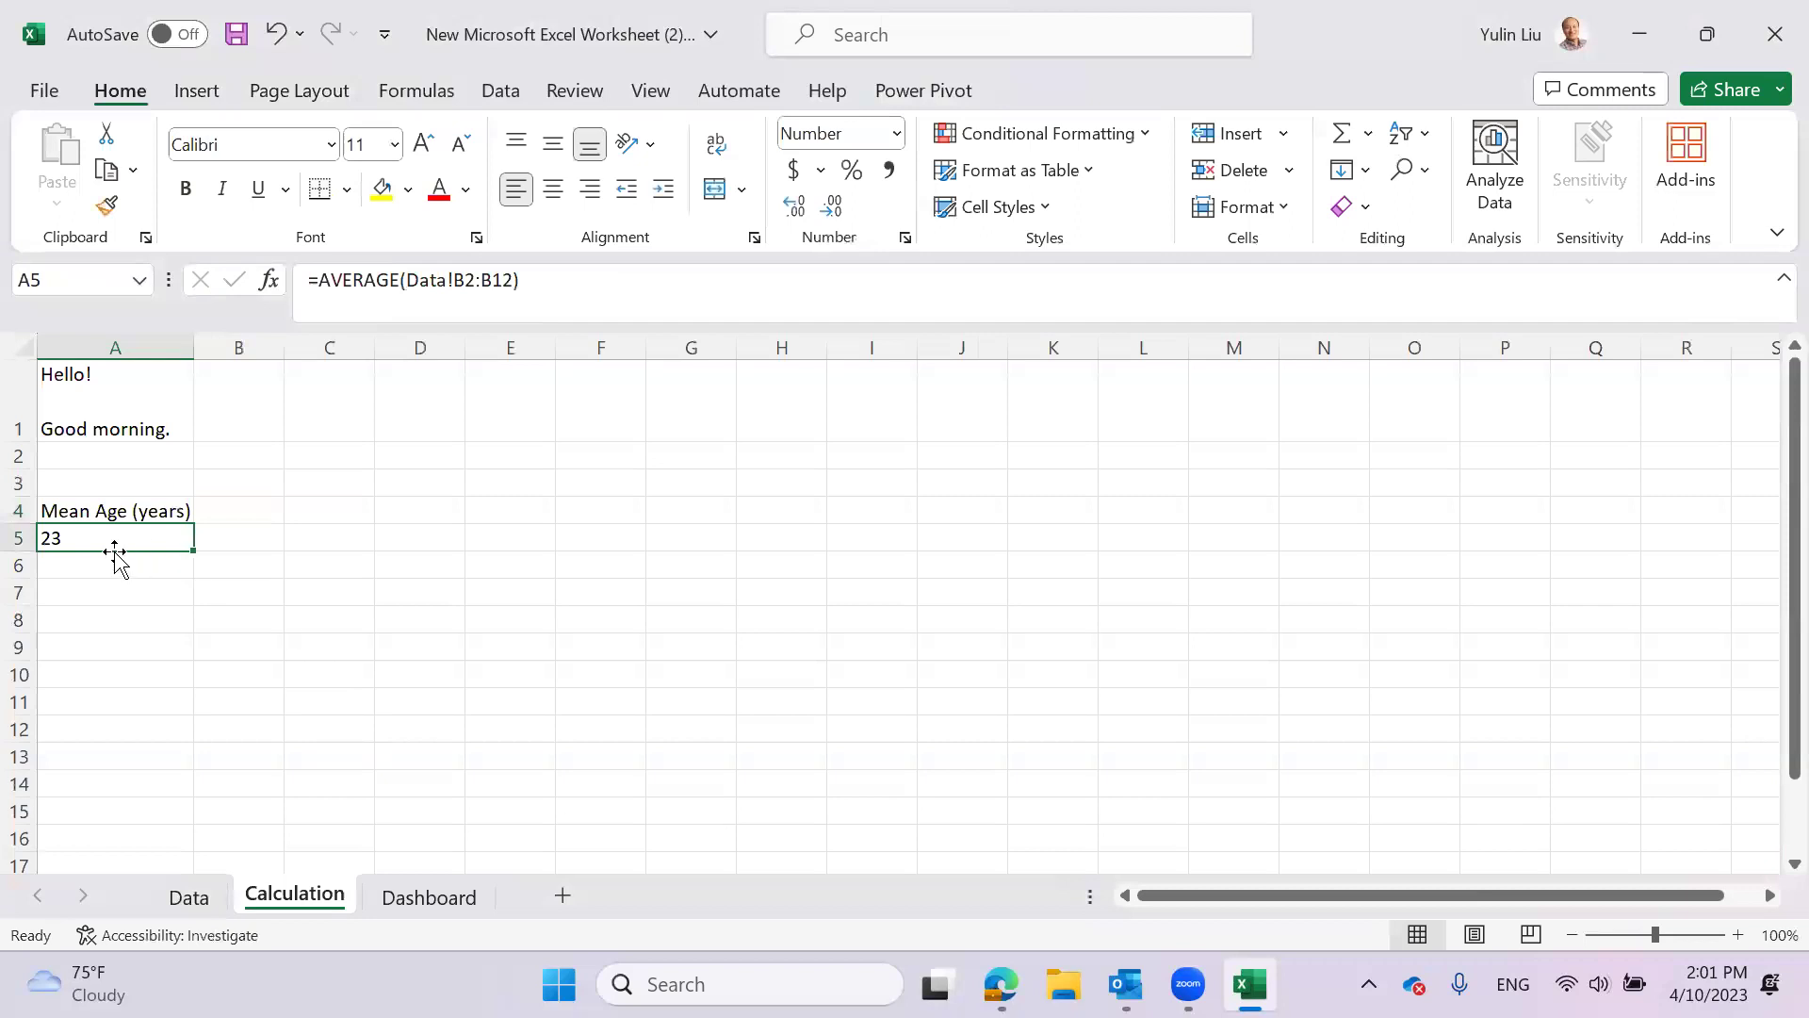
- Set the age in cell B2 of the Data sheet to 16 and check the mean on the Calculation and Dashboard sheets
left_click(193, 899)
left_click(258, 401)
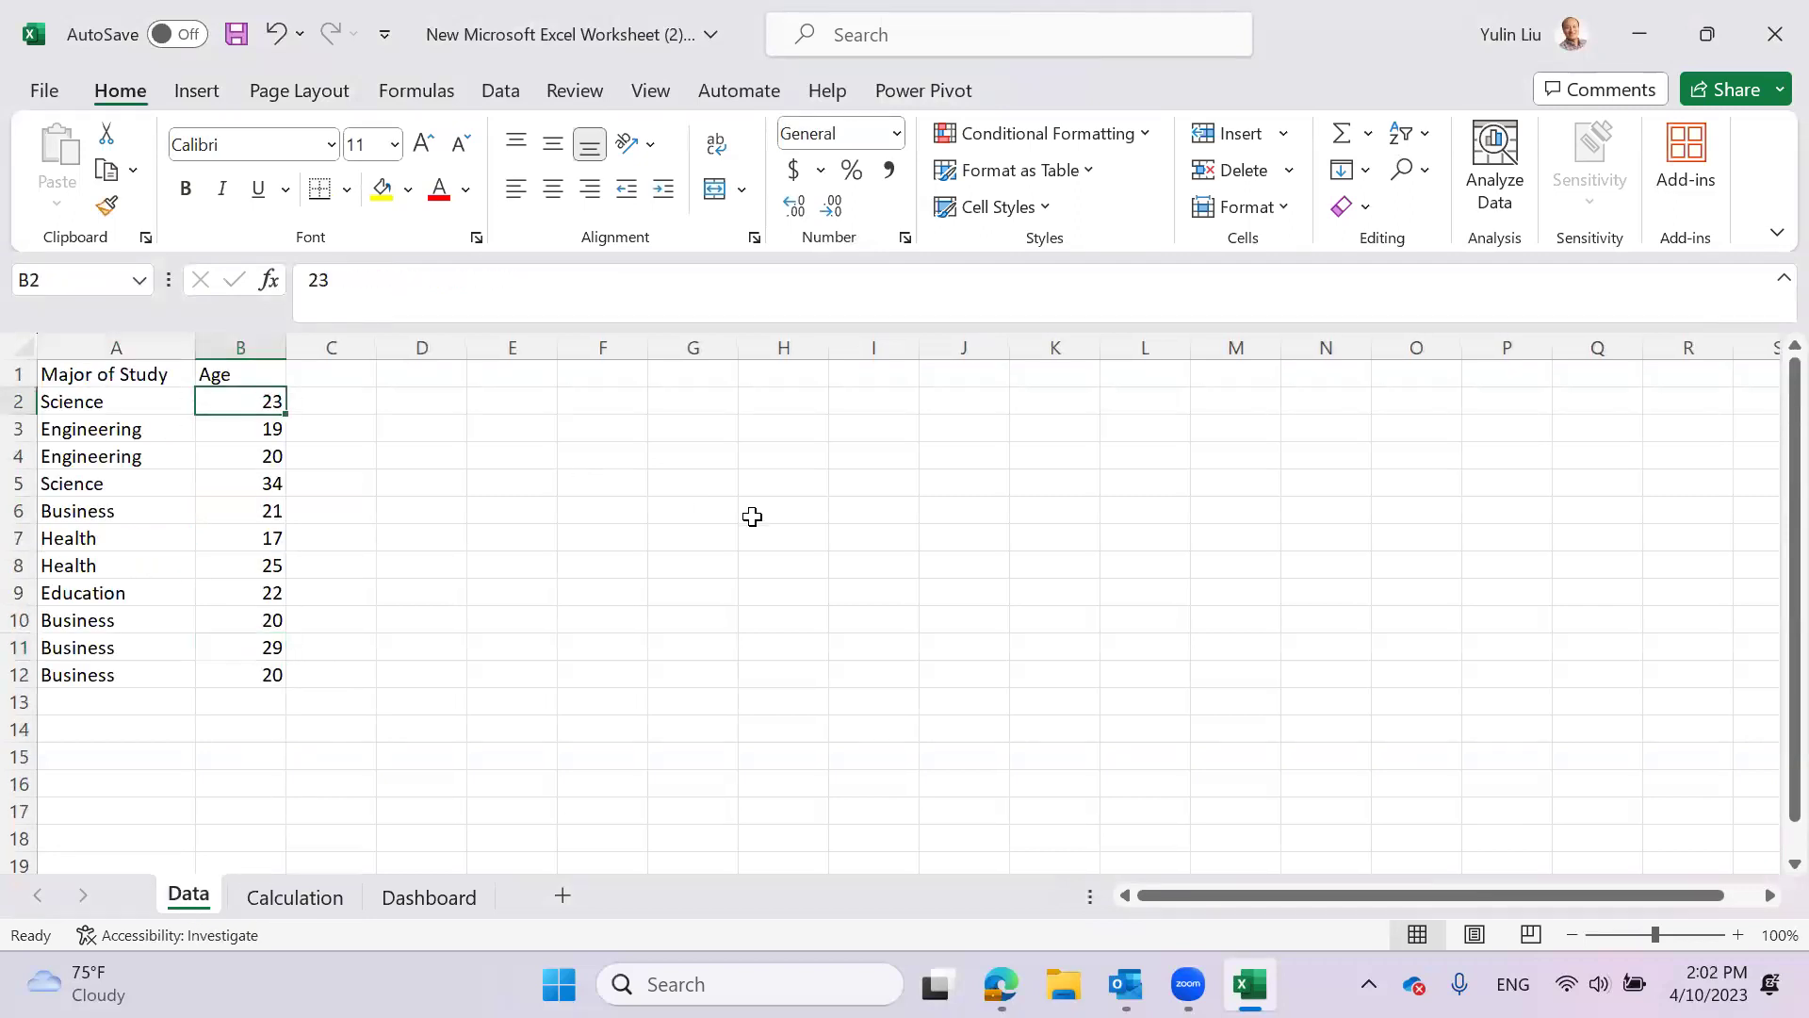
type("16")
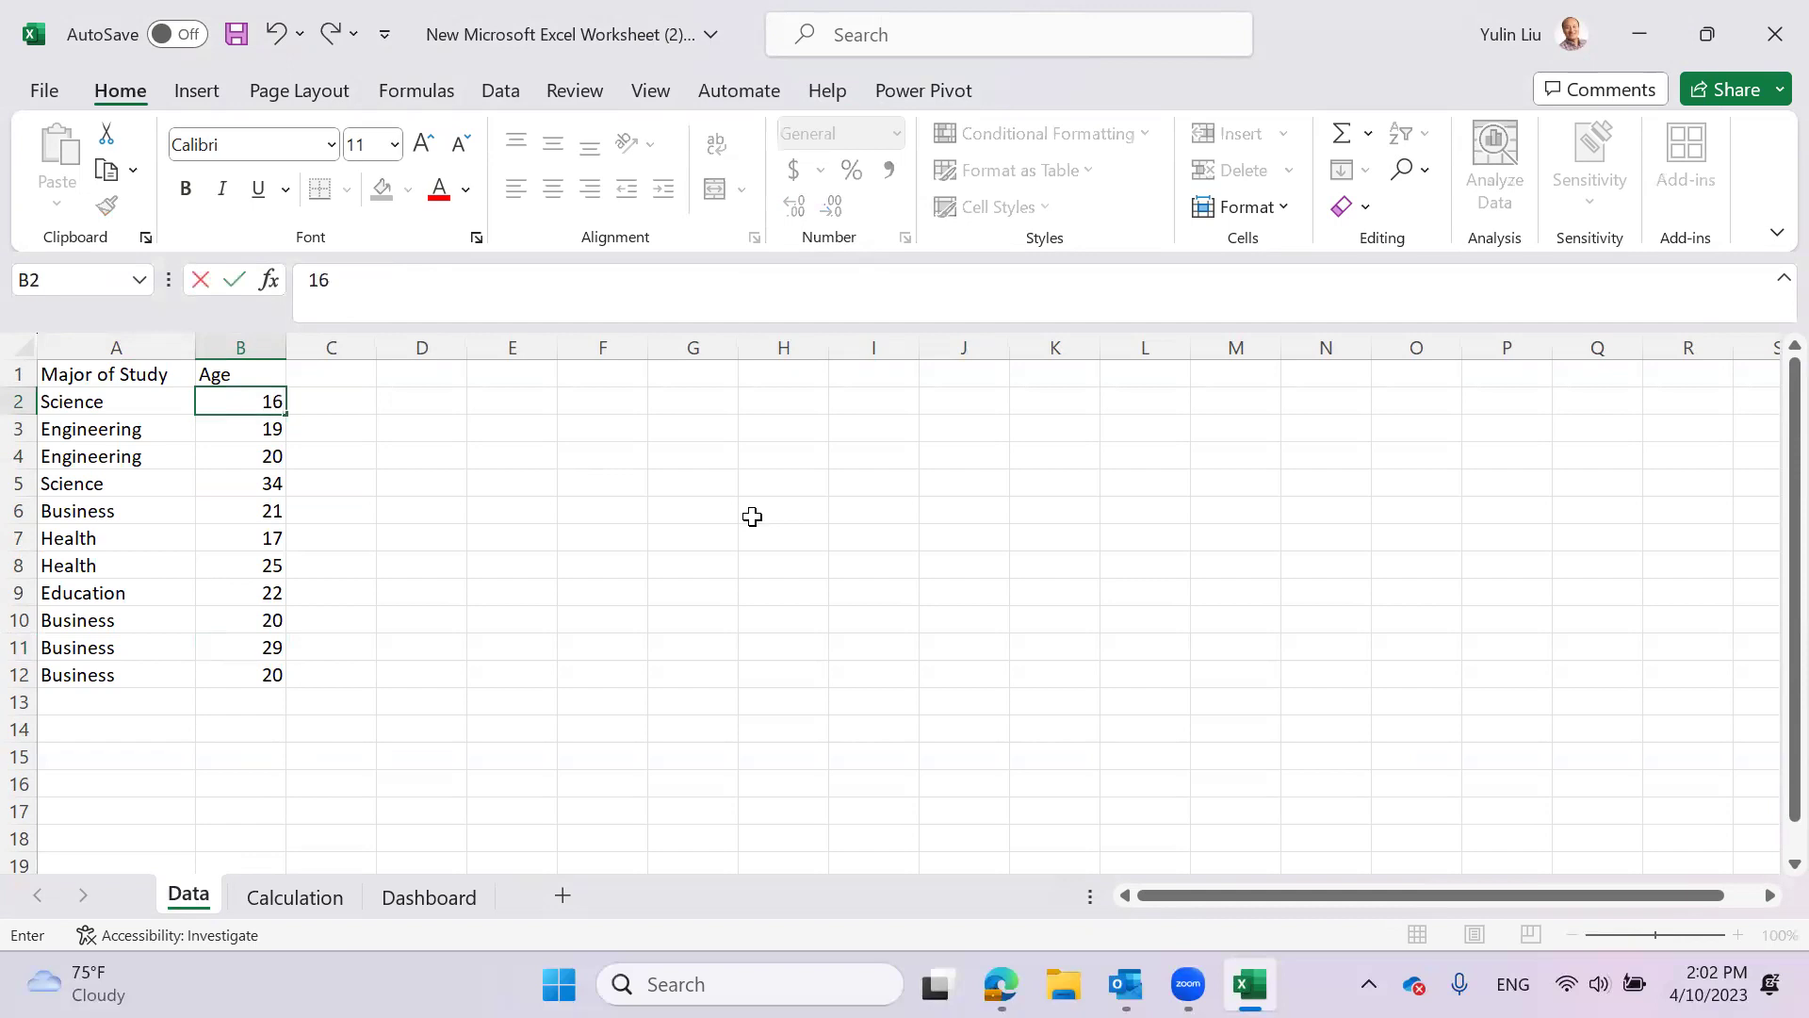
key("Return")
left_click(335, 904)
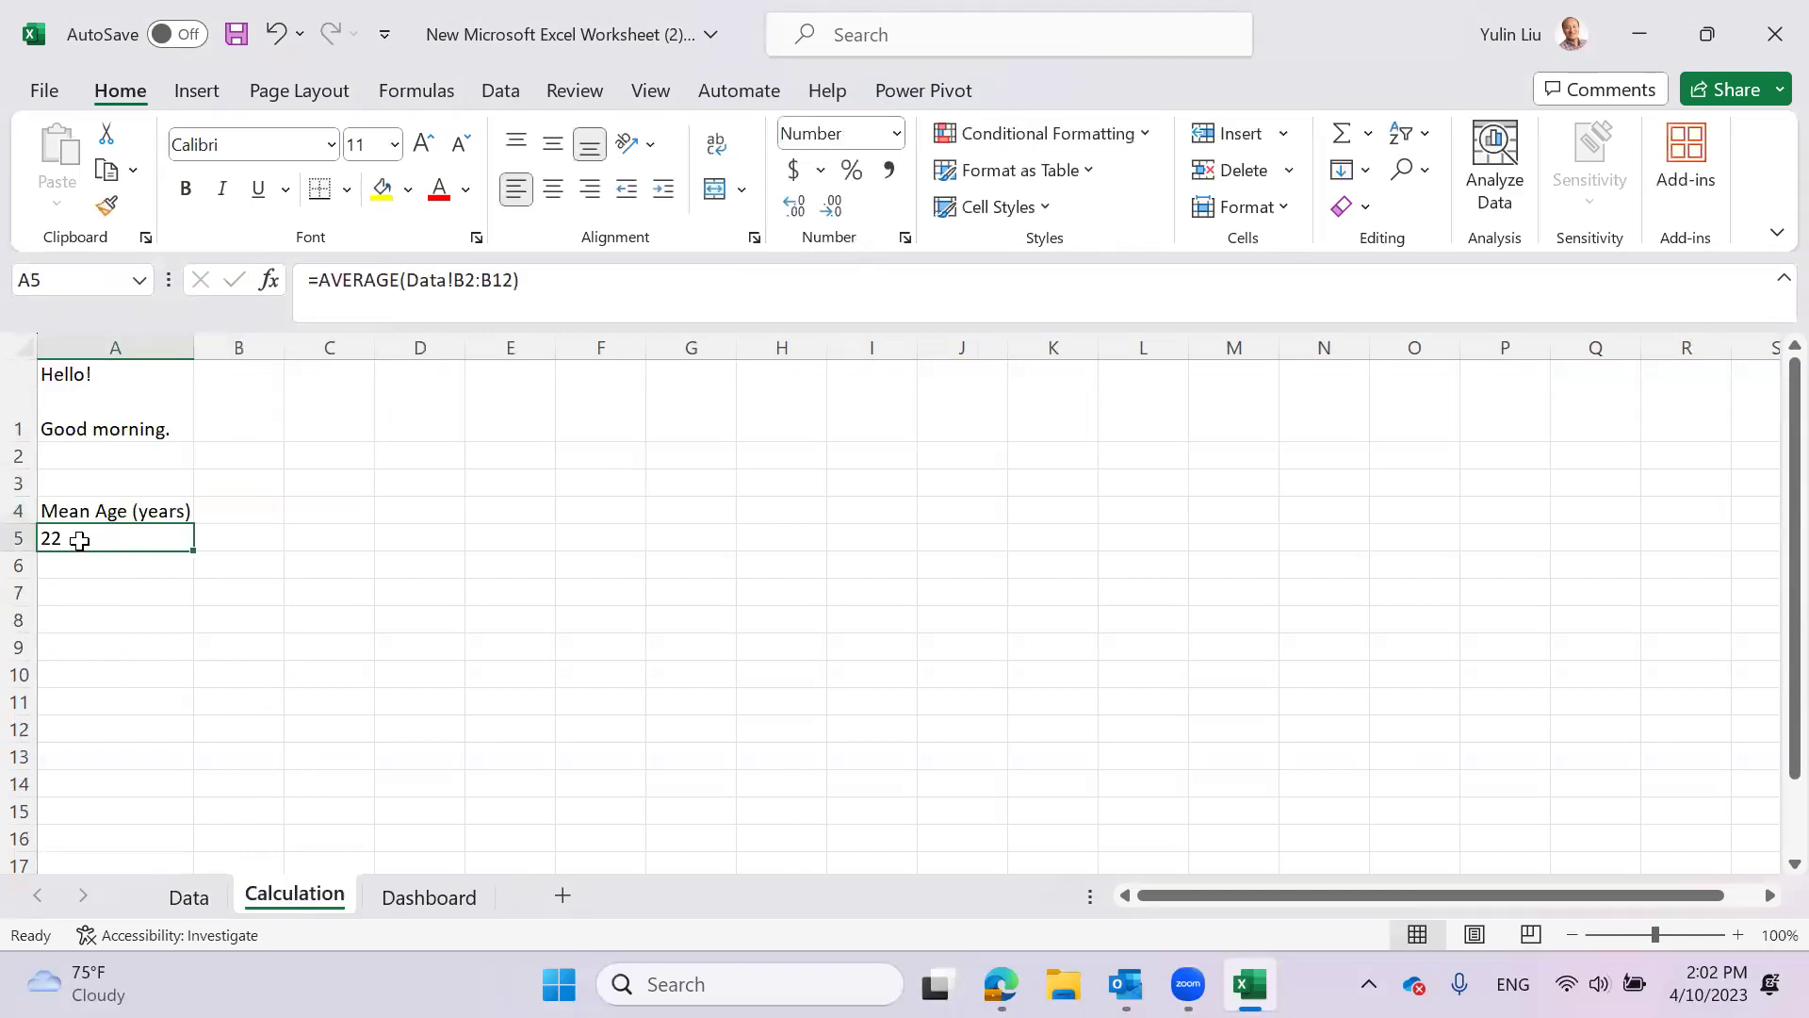
left_click(450, 907)
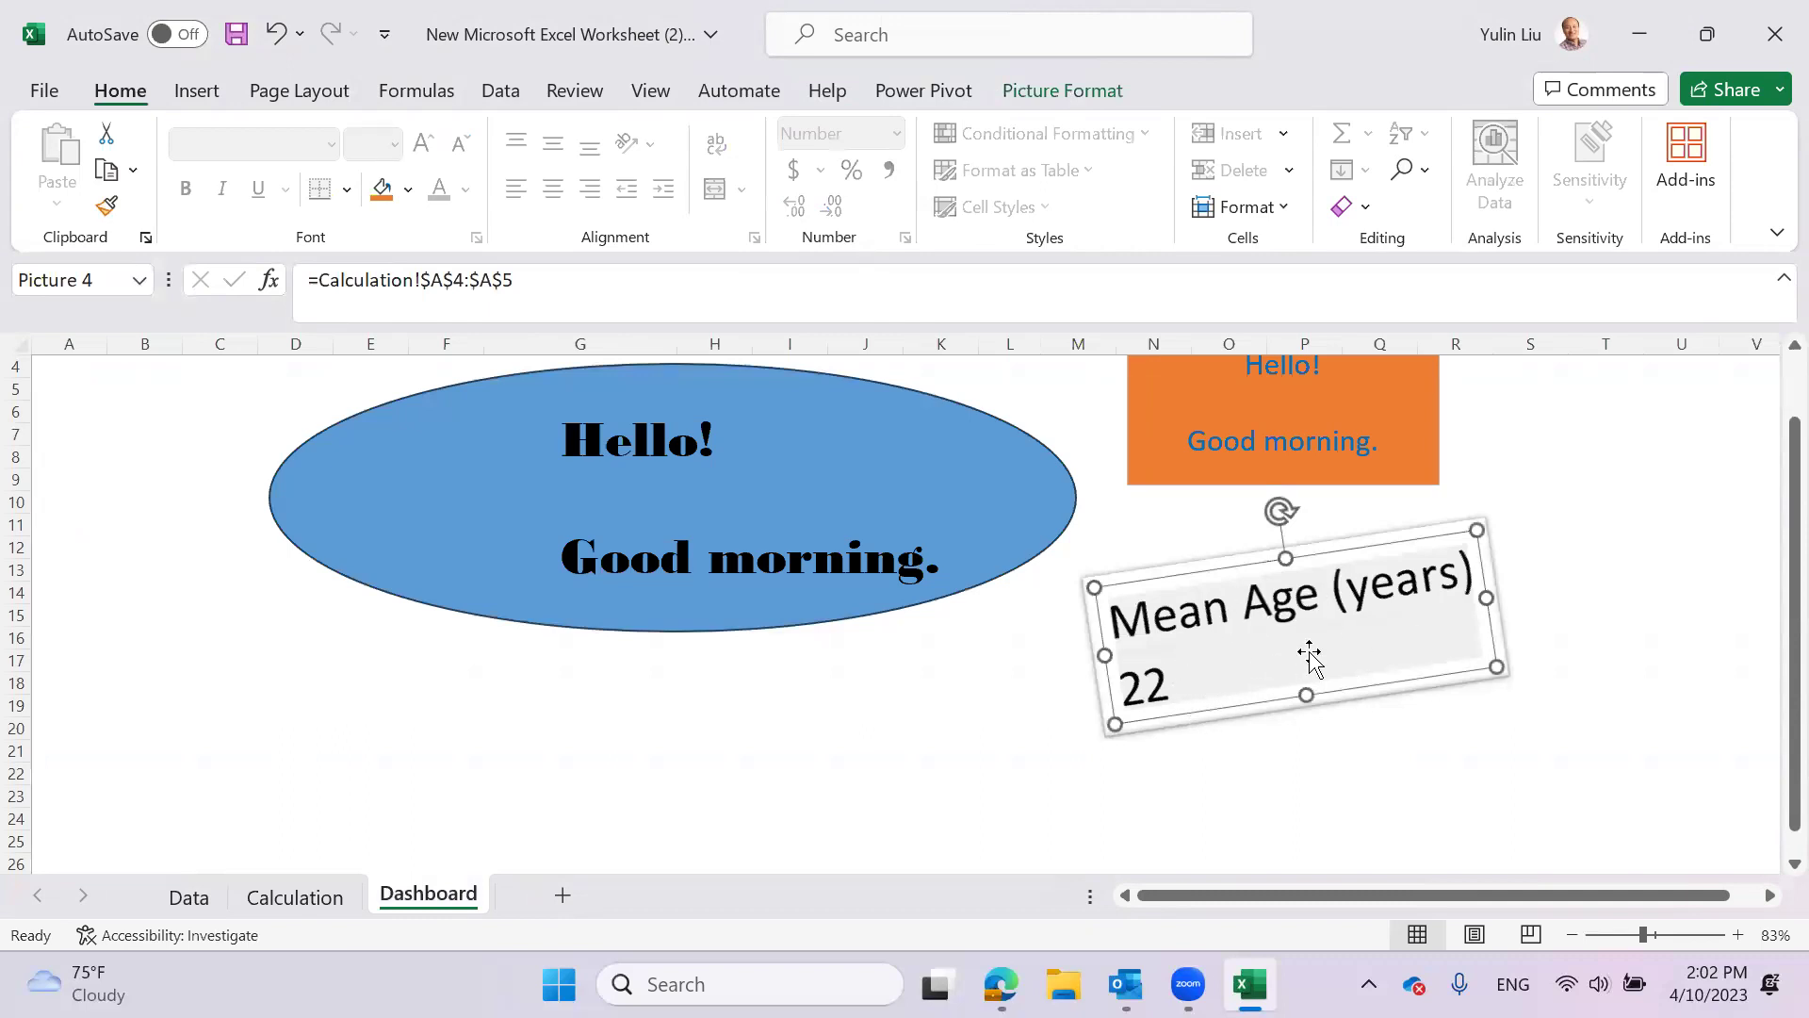
- Center the mean value in cell A5 of the Calculation sheet and view the linked picture on the Dashboard sheet
left_click(300, 907)
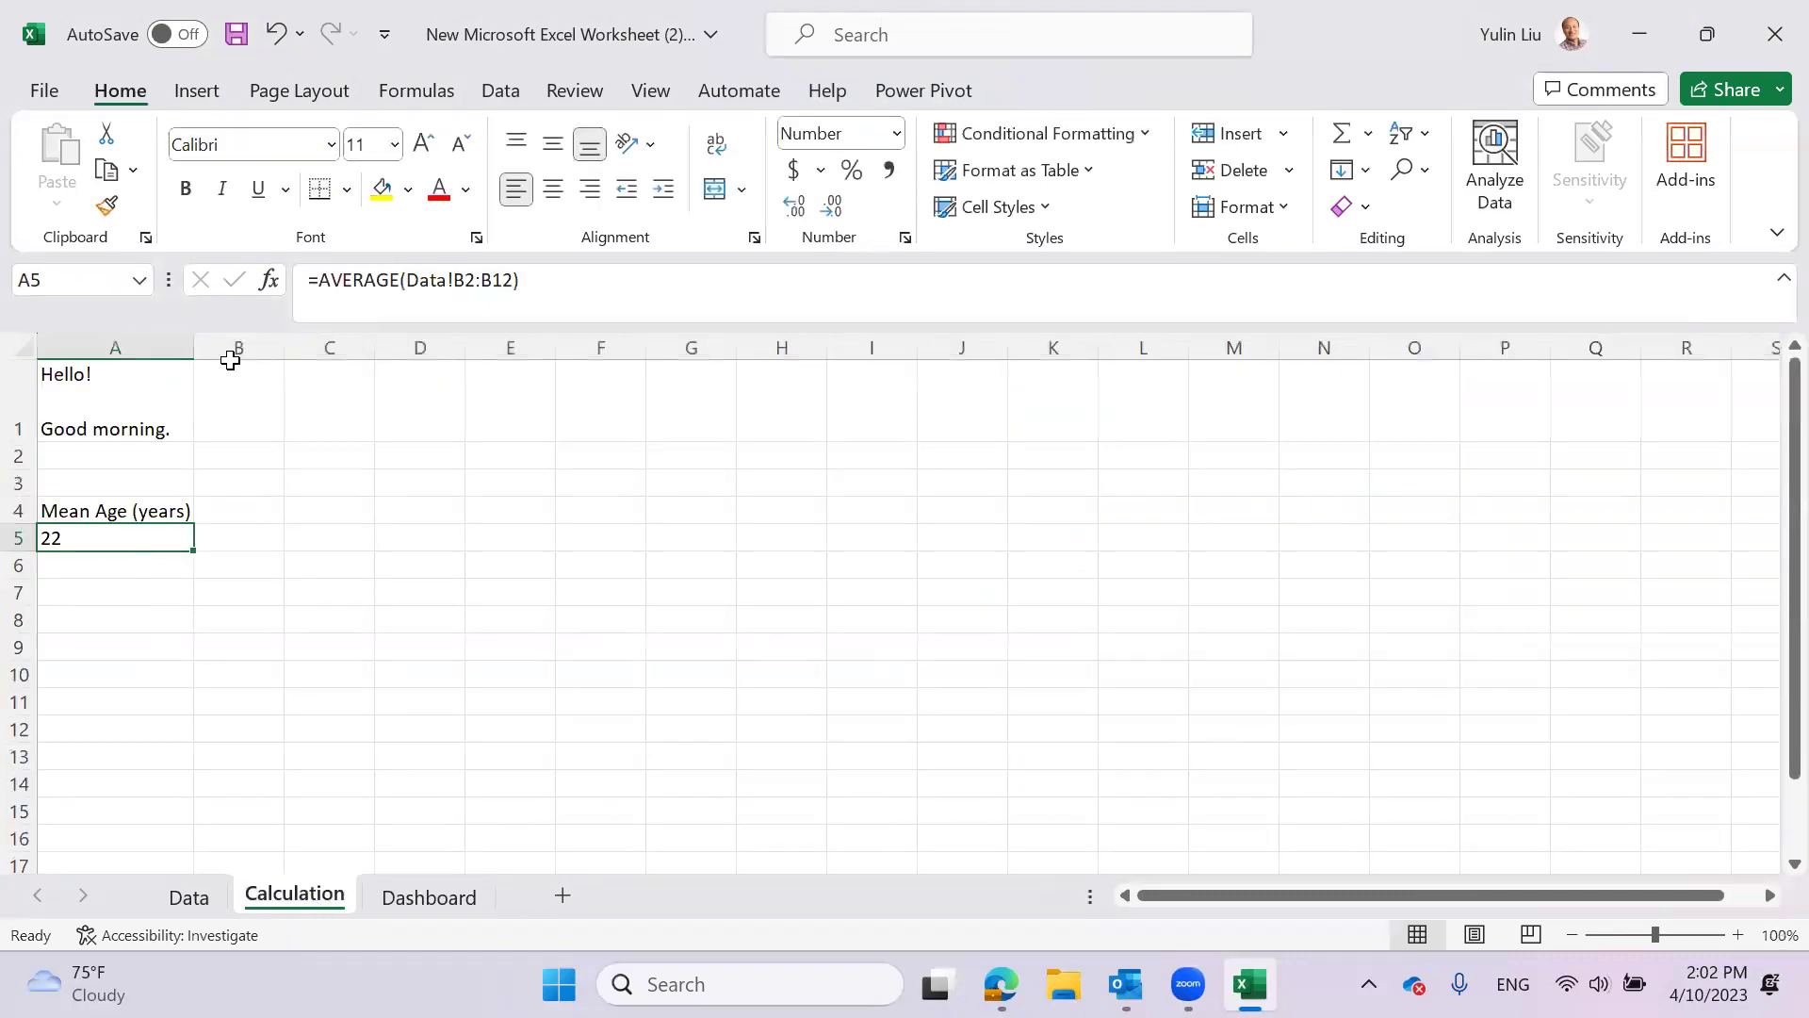
left_click(553, 191)
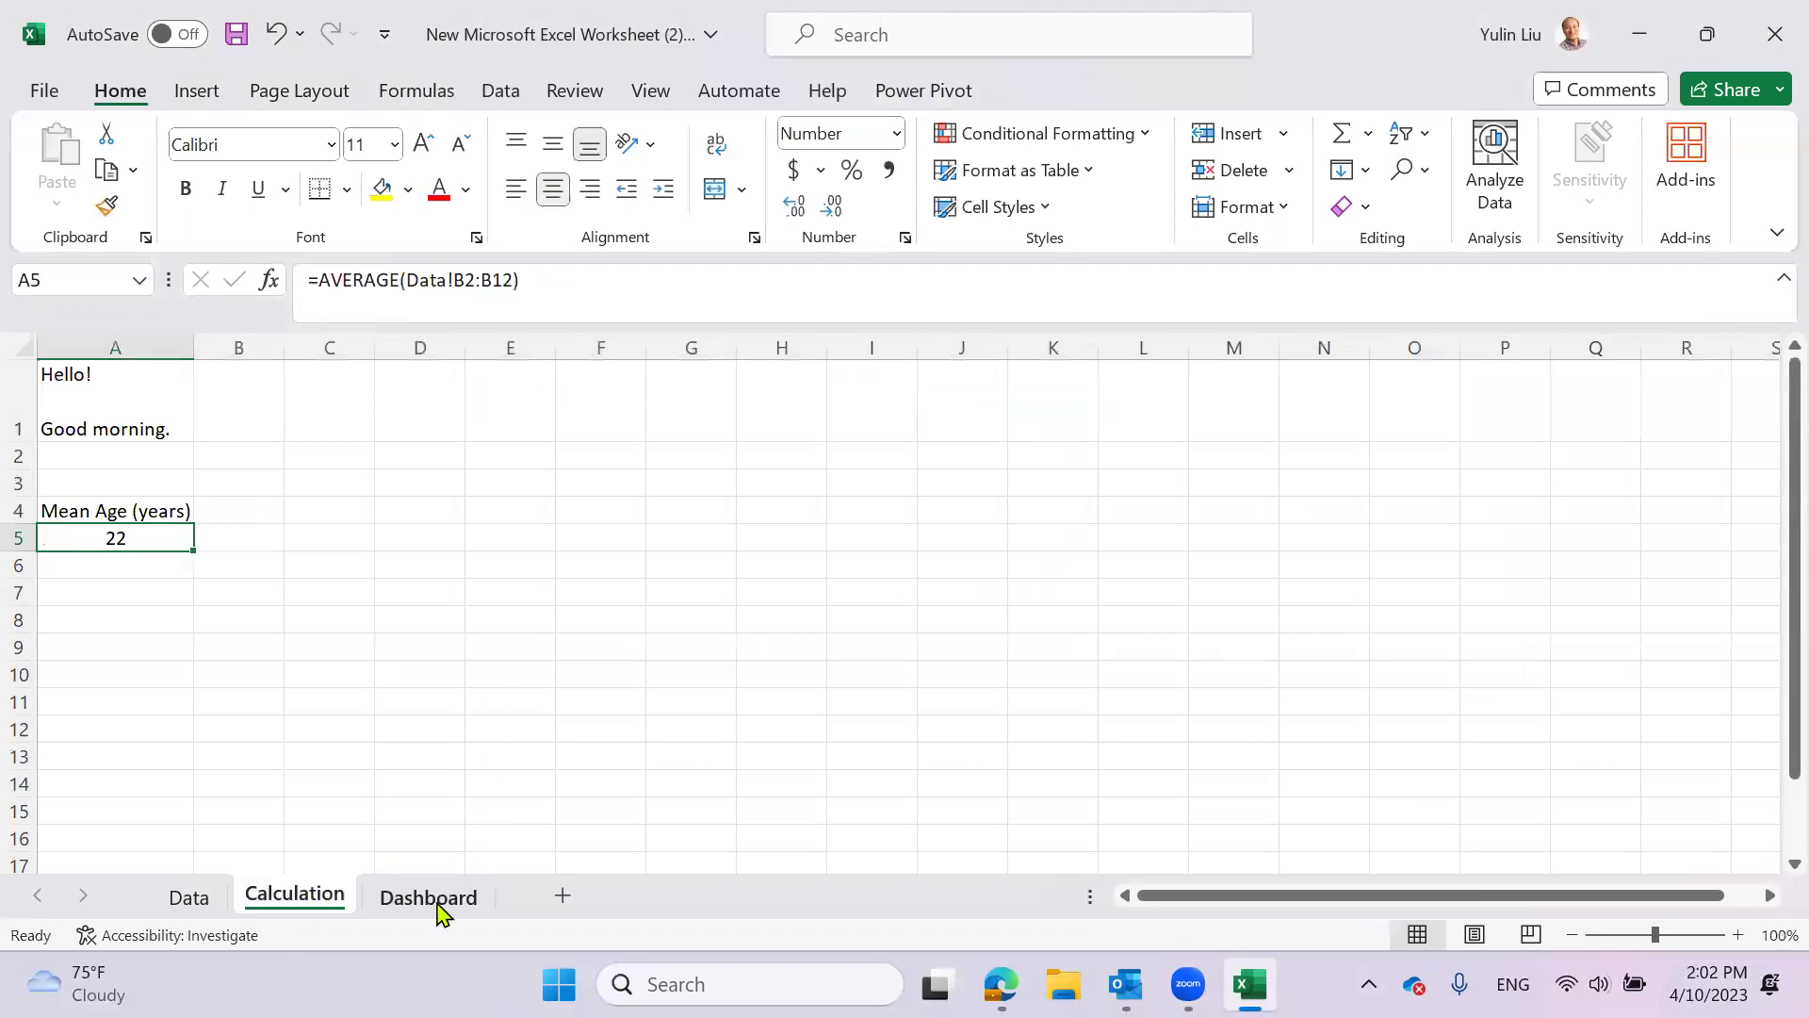
left_click(433, 900)
- Apply No Border to cells A4:A5 of the Calculation sheet and check the linked picture on the Dashboard sheet
left_click(325, 900)
left_click_drag(101, 514, 119, 551)
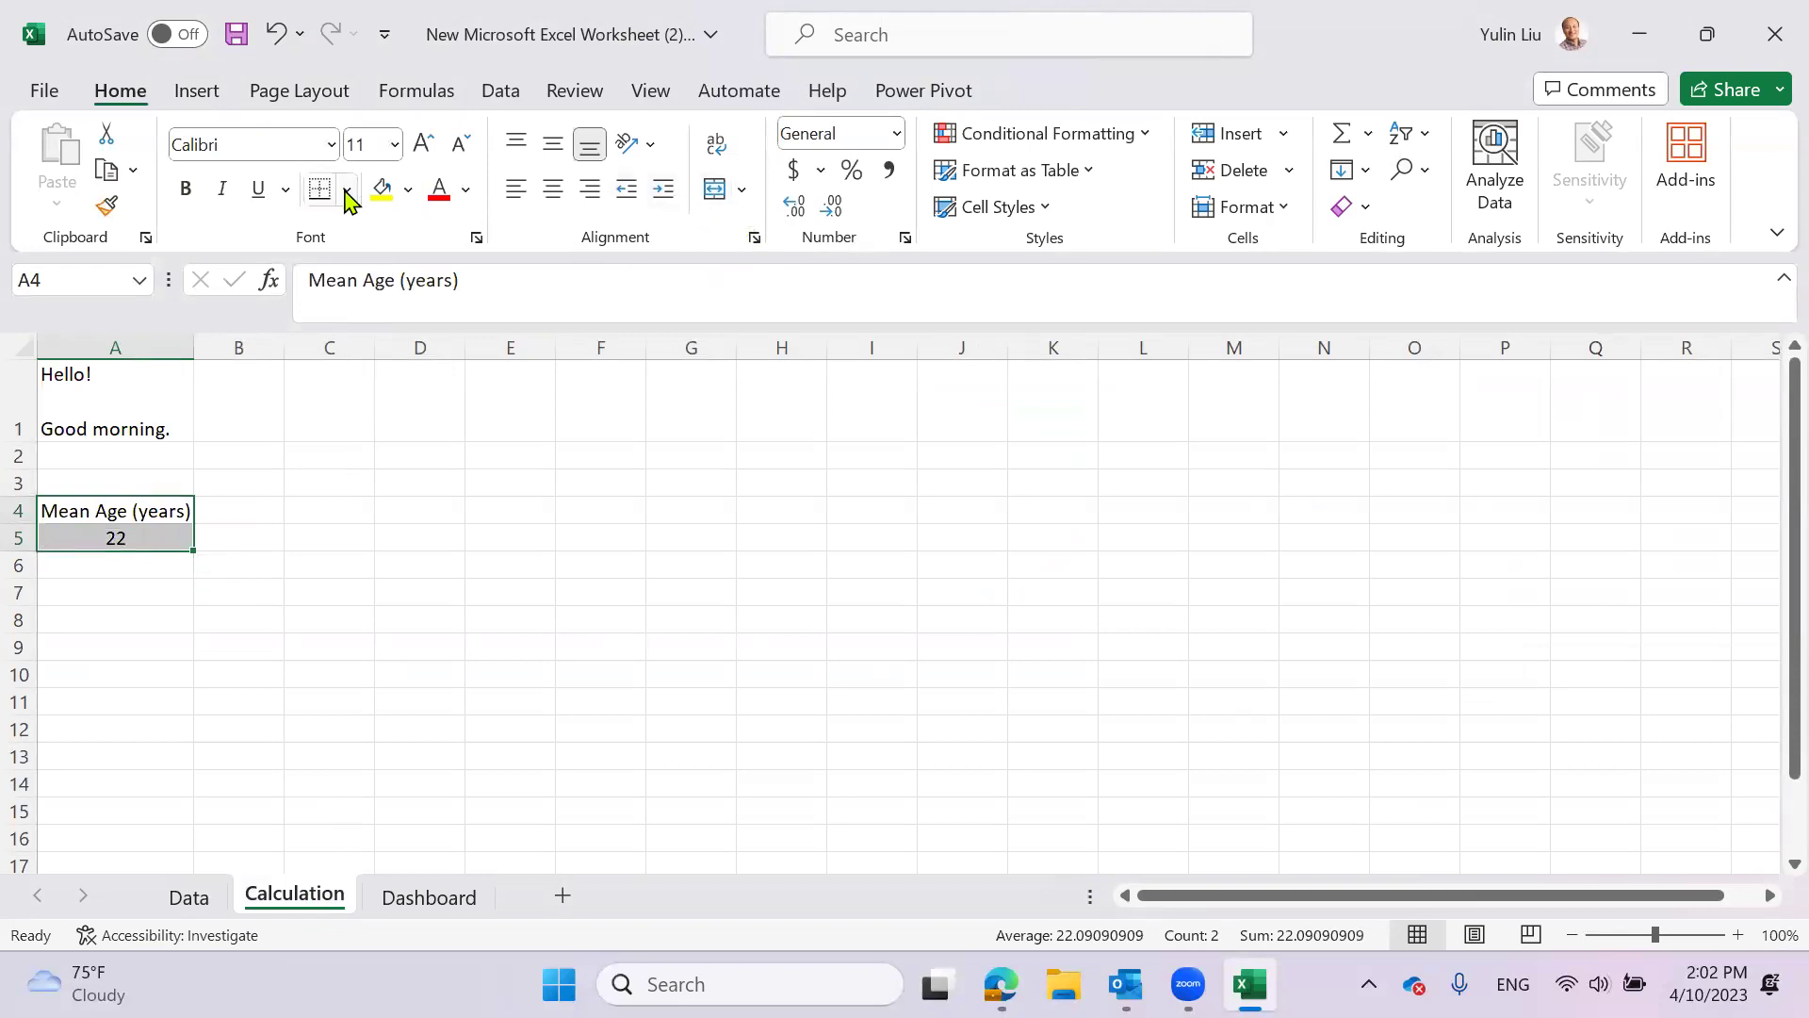
left_click(347, 190)
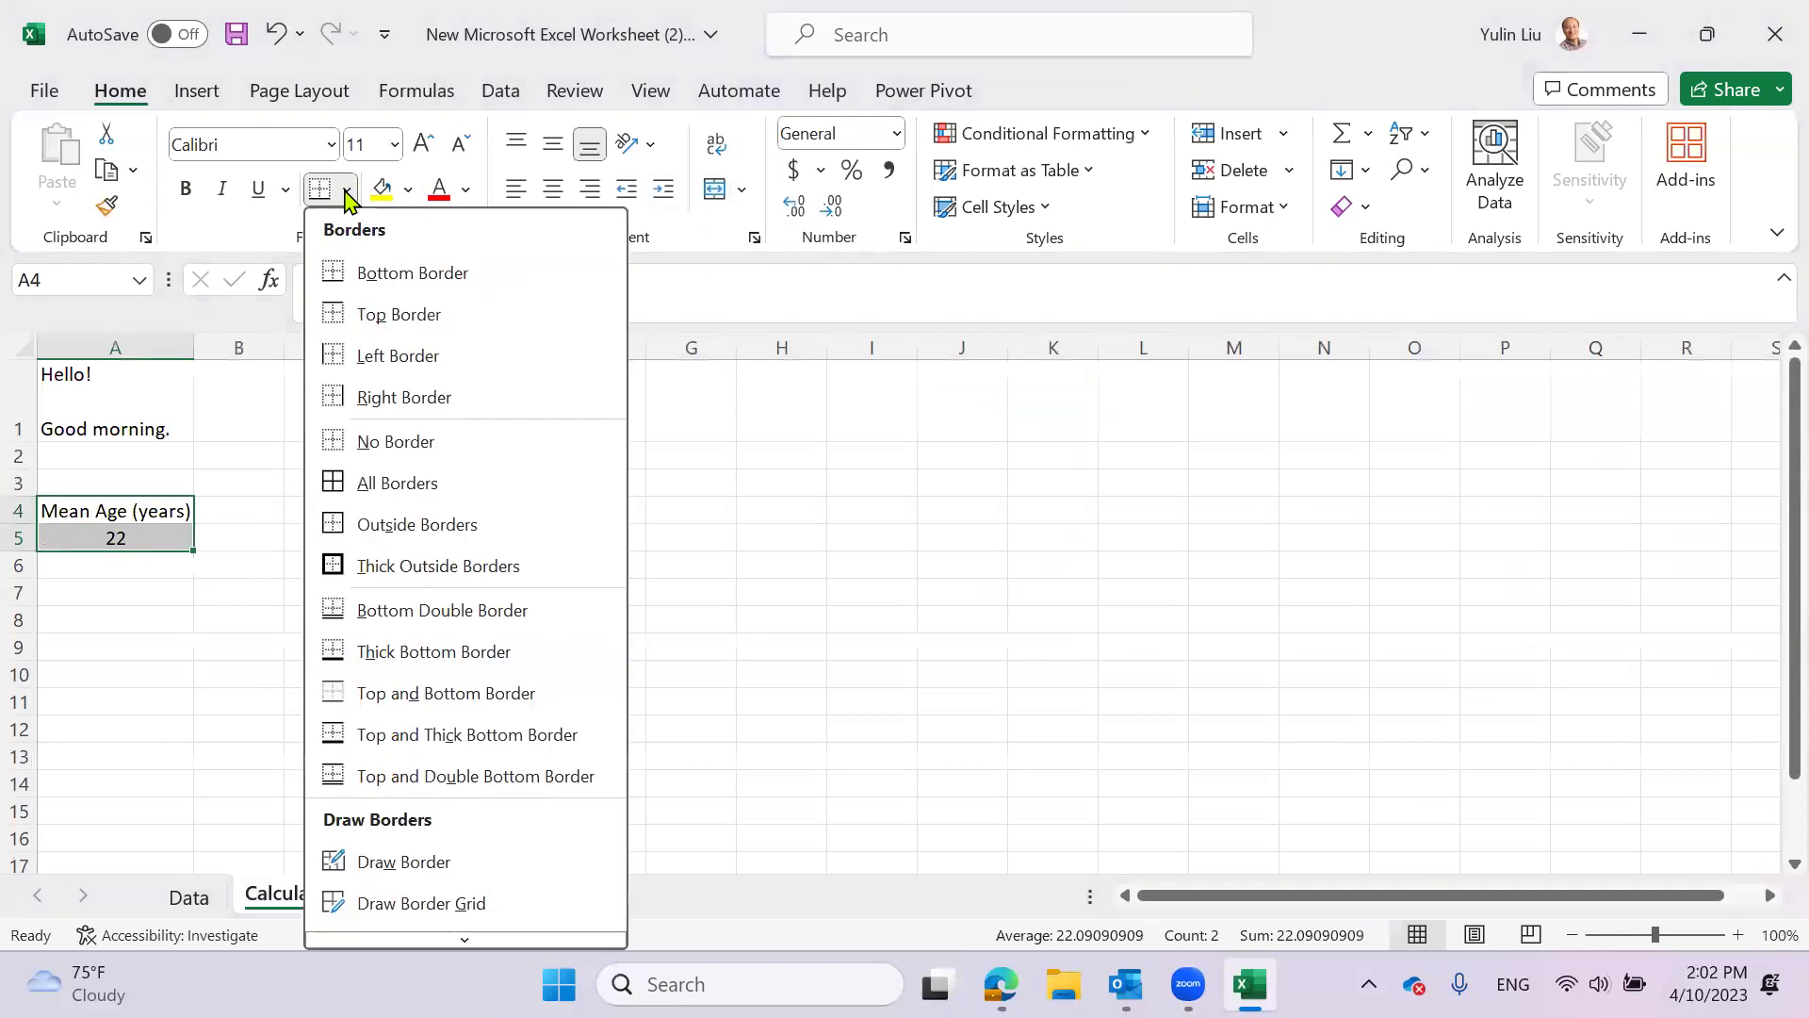
left_click(372, 443)
left_click(356, 573)
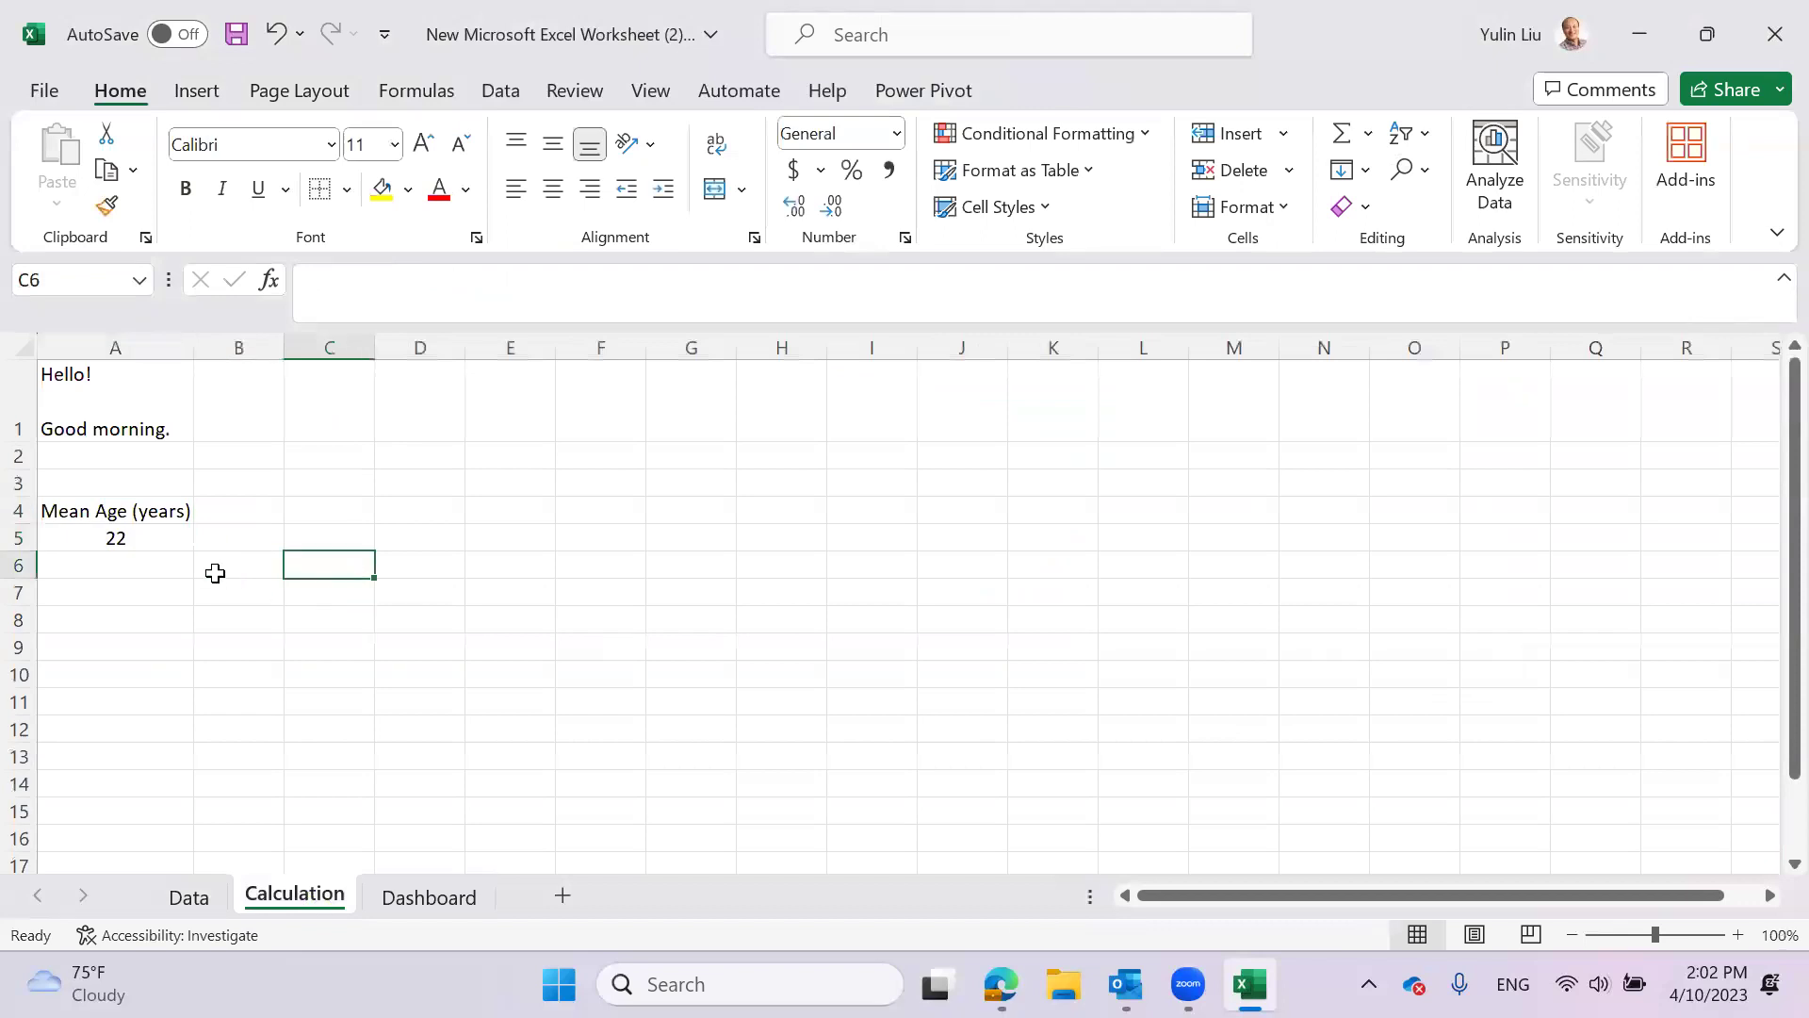
left_click_drag(140, 510, 139, 537)
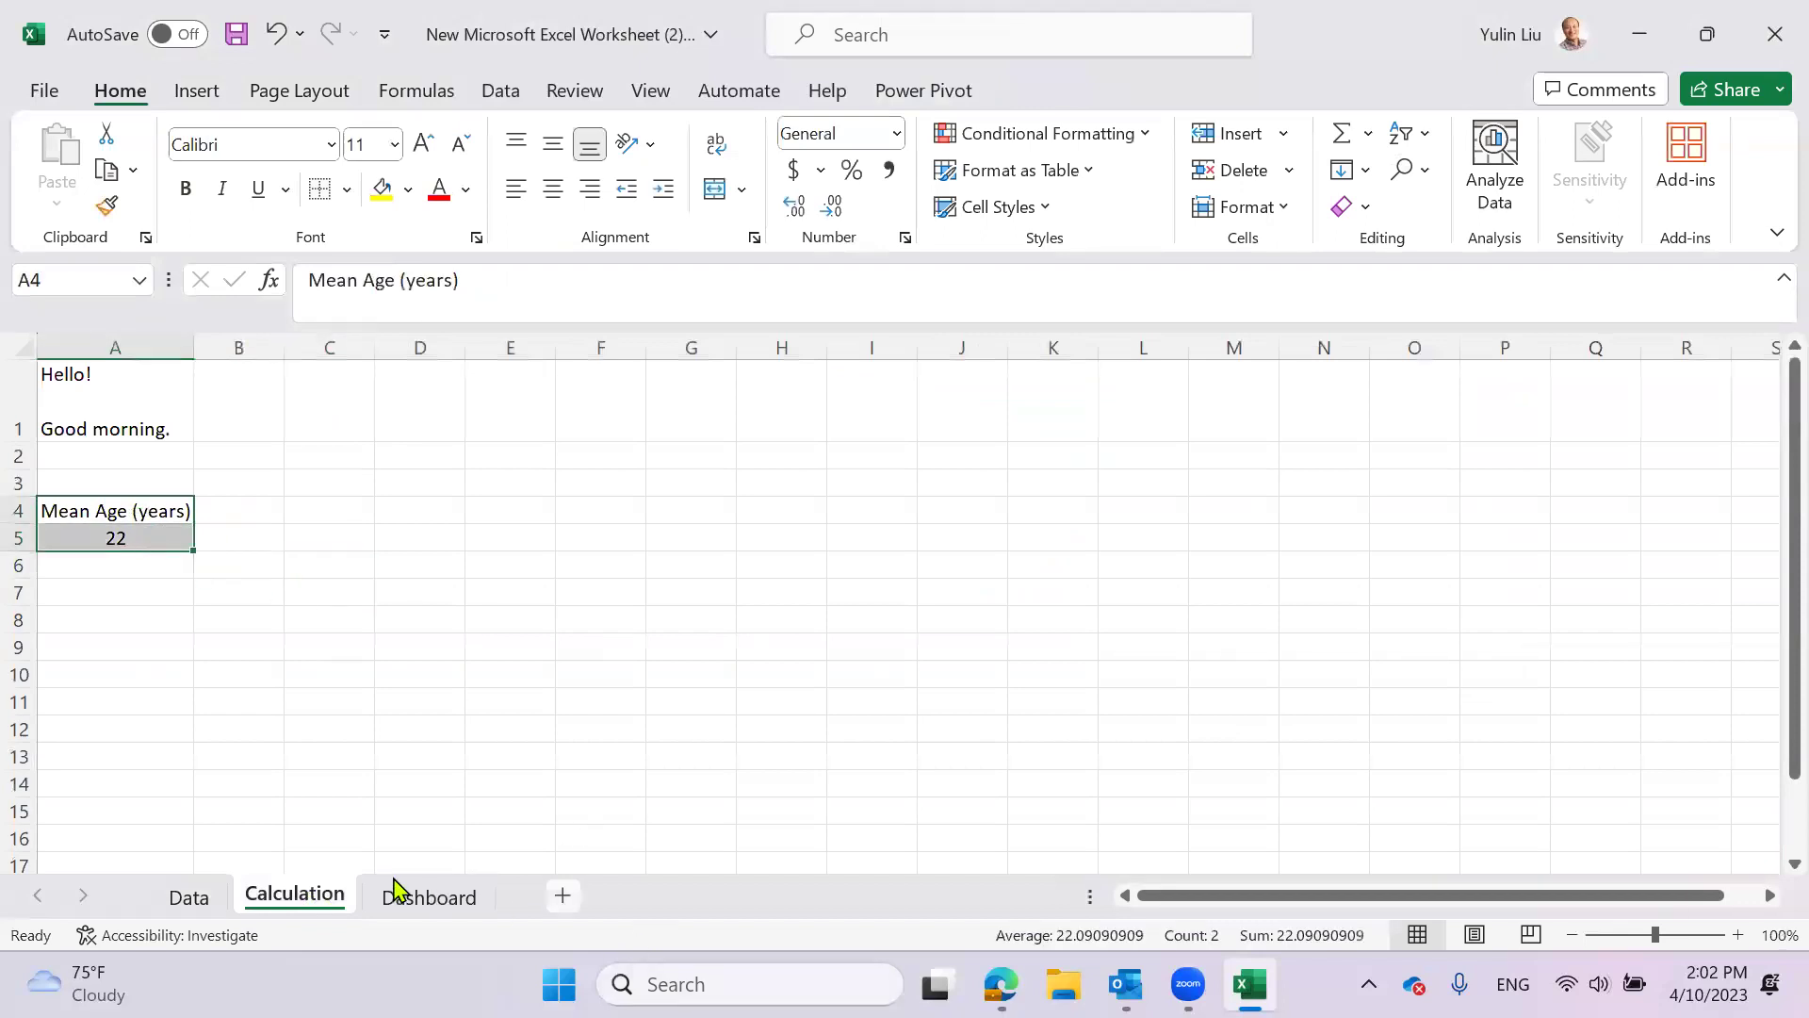
left_click(415, 898)
left_click(1020, 773)
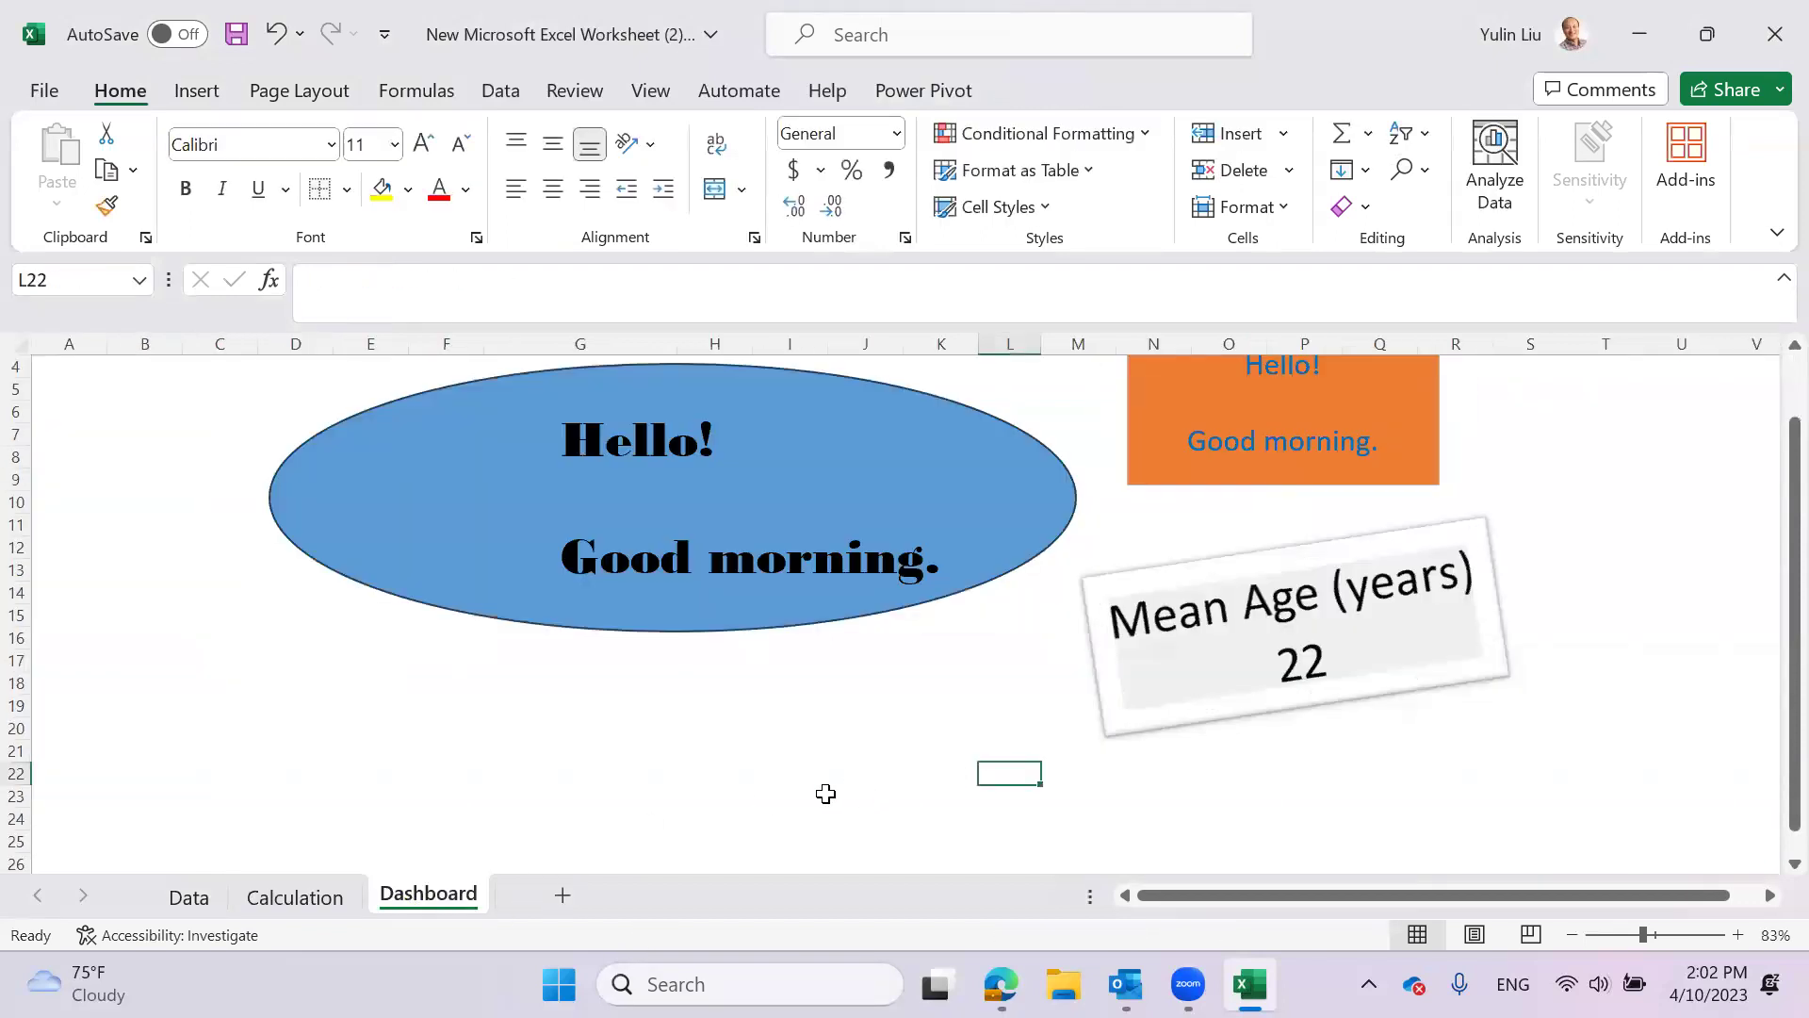
- Give cells A4:A5 of the Calculation sheet a red font and yellow fill, and view the picture on the Dashboard sheet
left_click(309, 894)
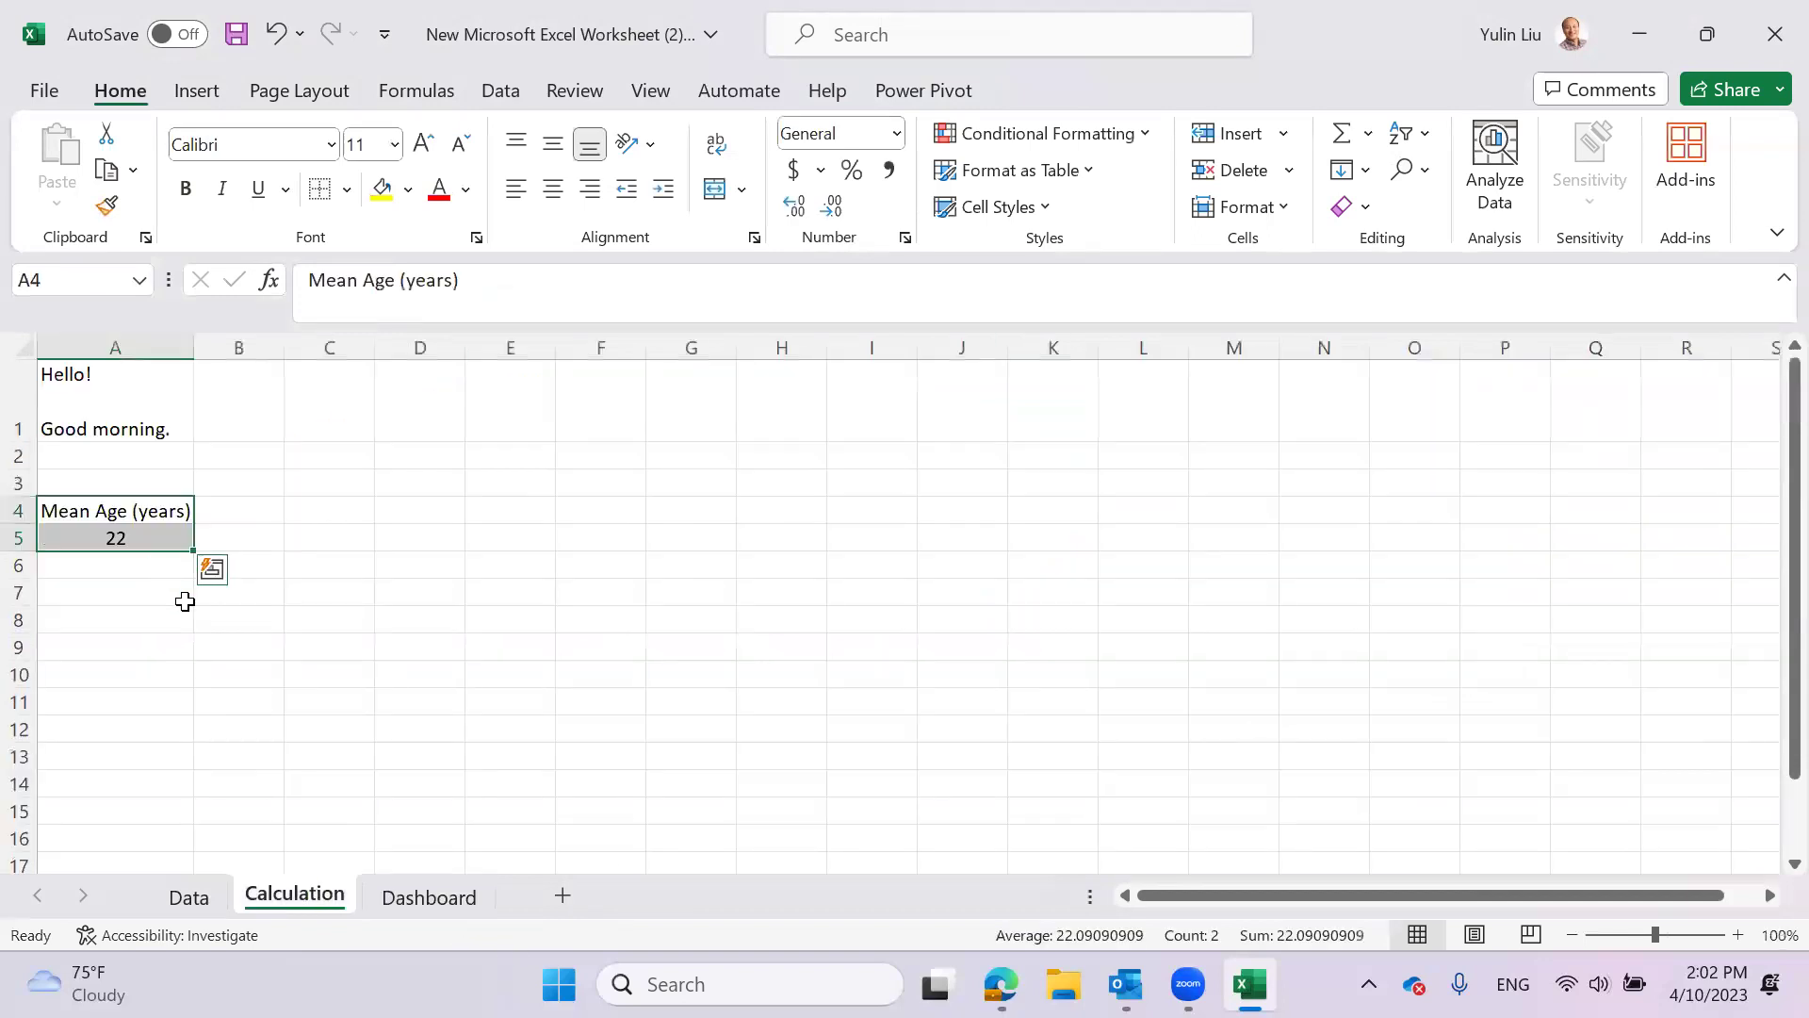
left_click(185, 601)
left_click_drag(133, 513, 140, 537)
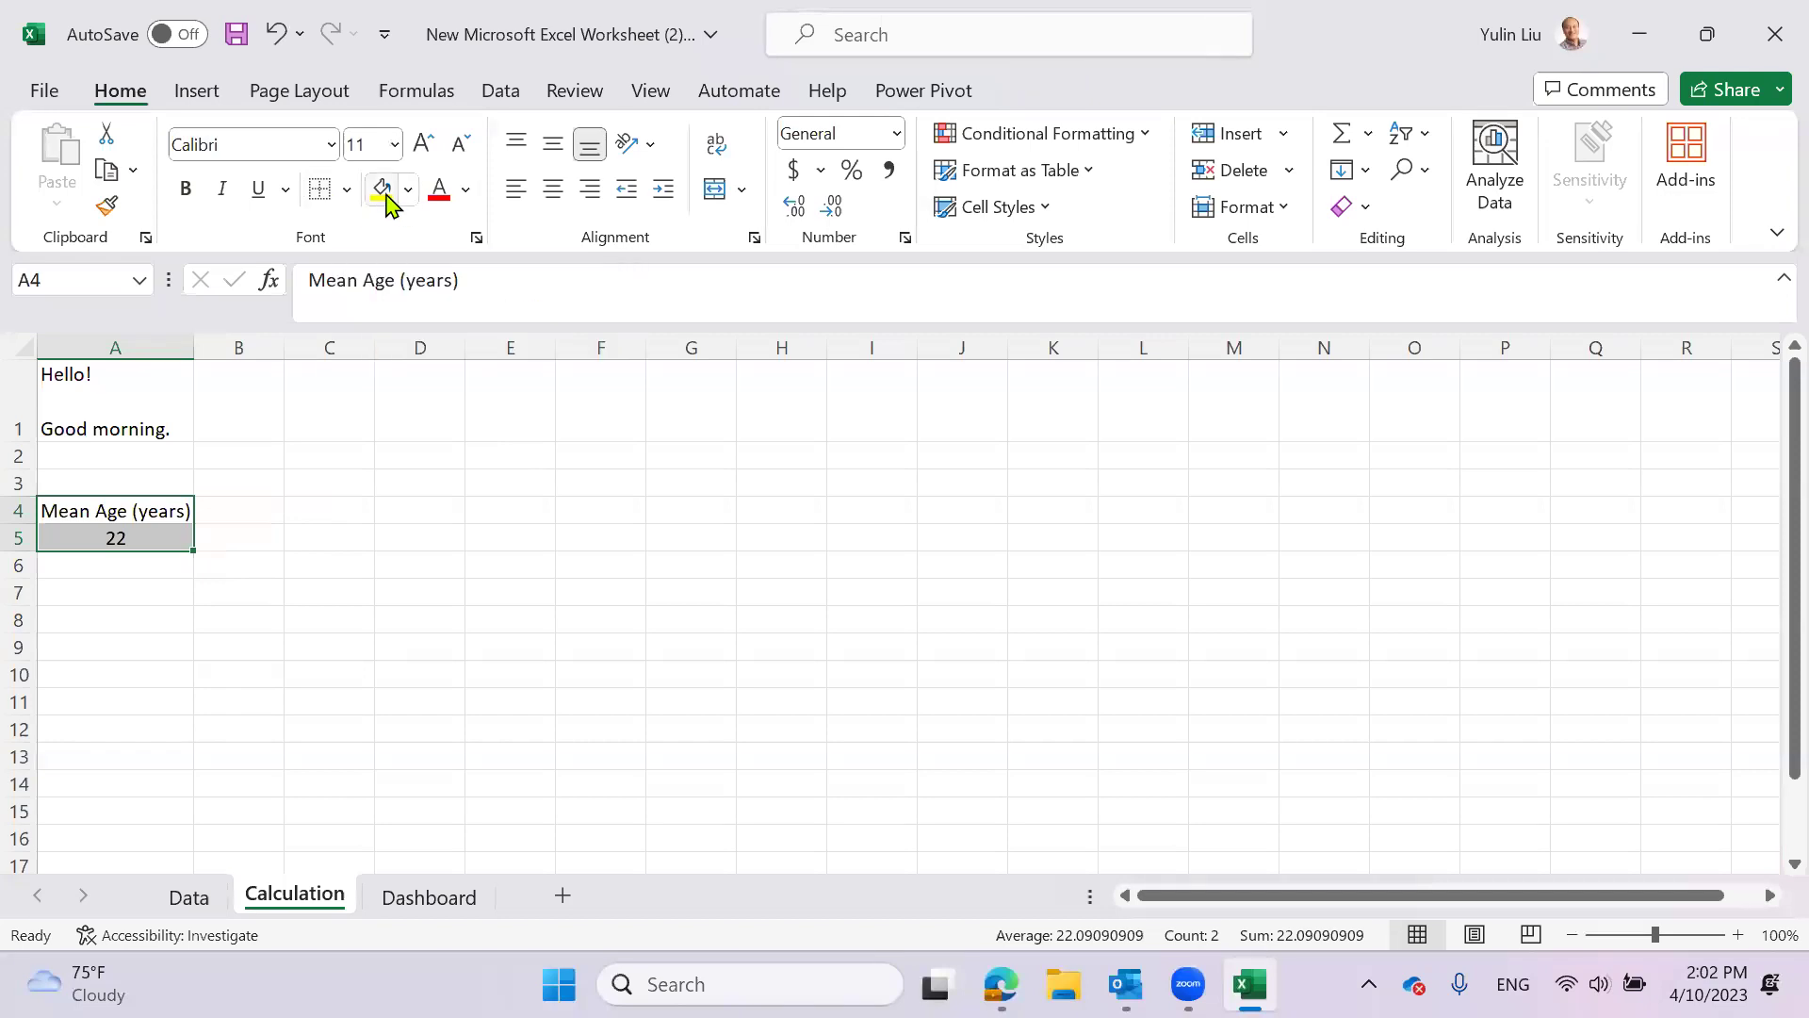
left_click(440, 195)
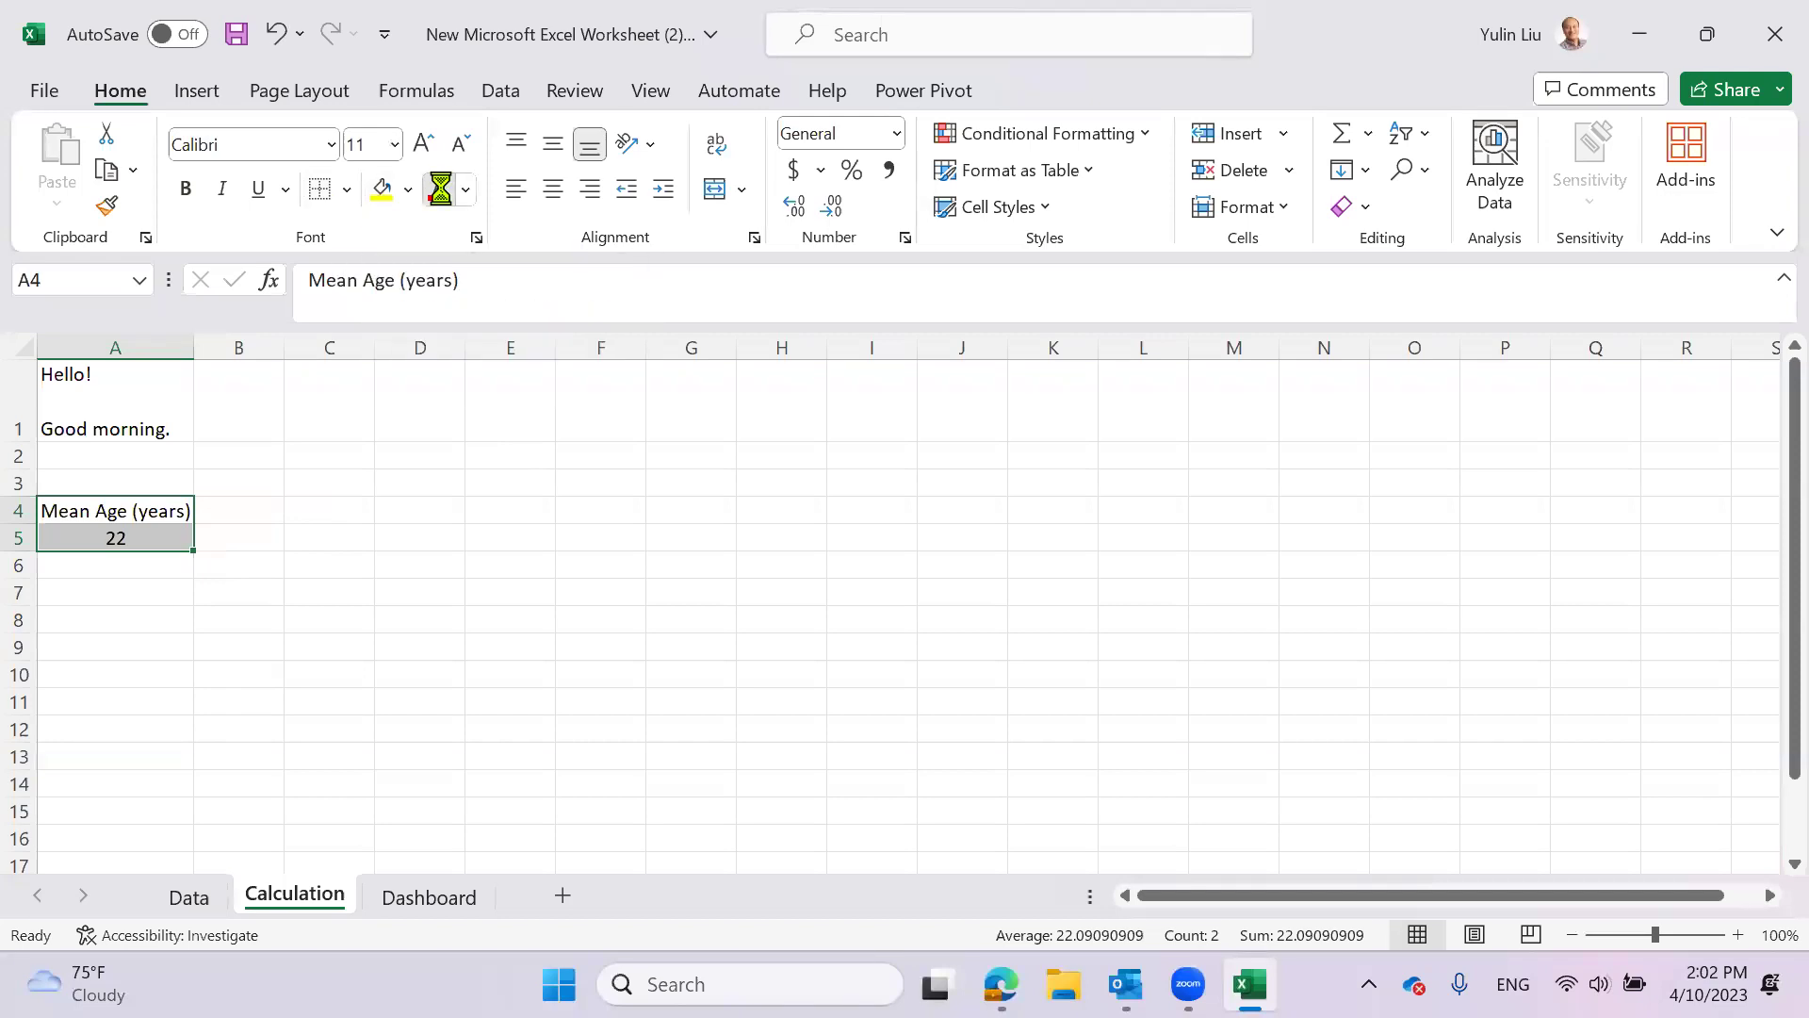
left_click(384, 193)
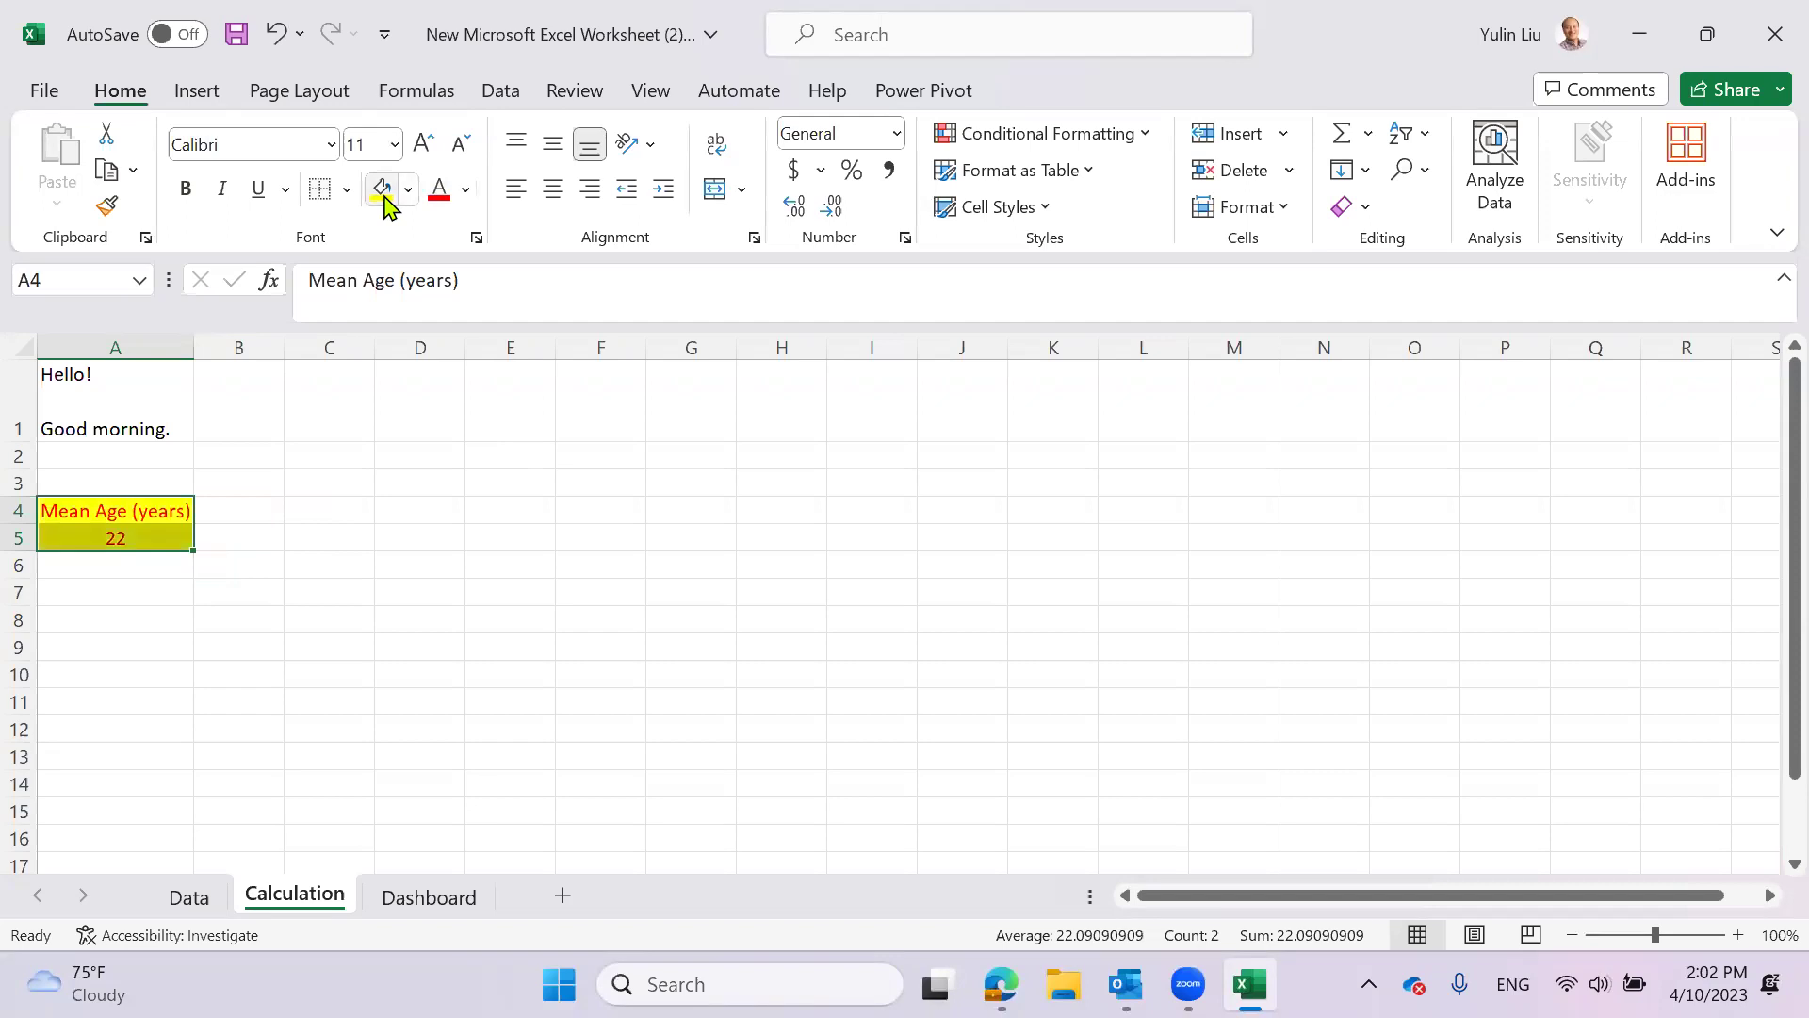
left_click(428, 896)
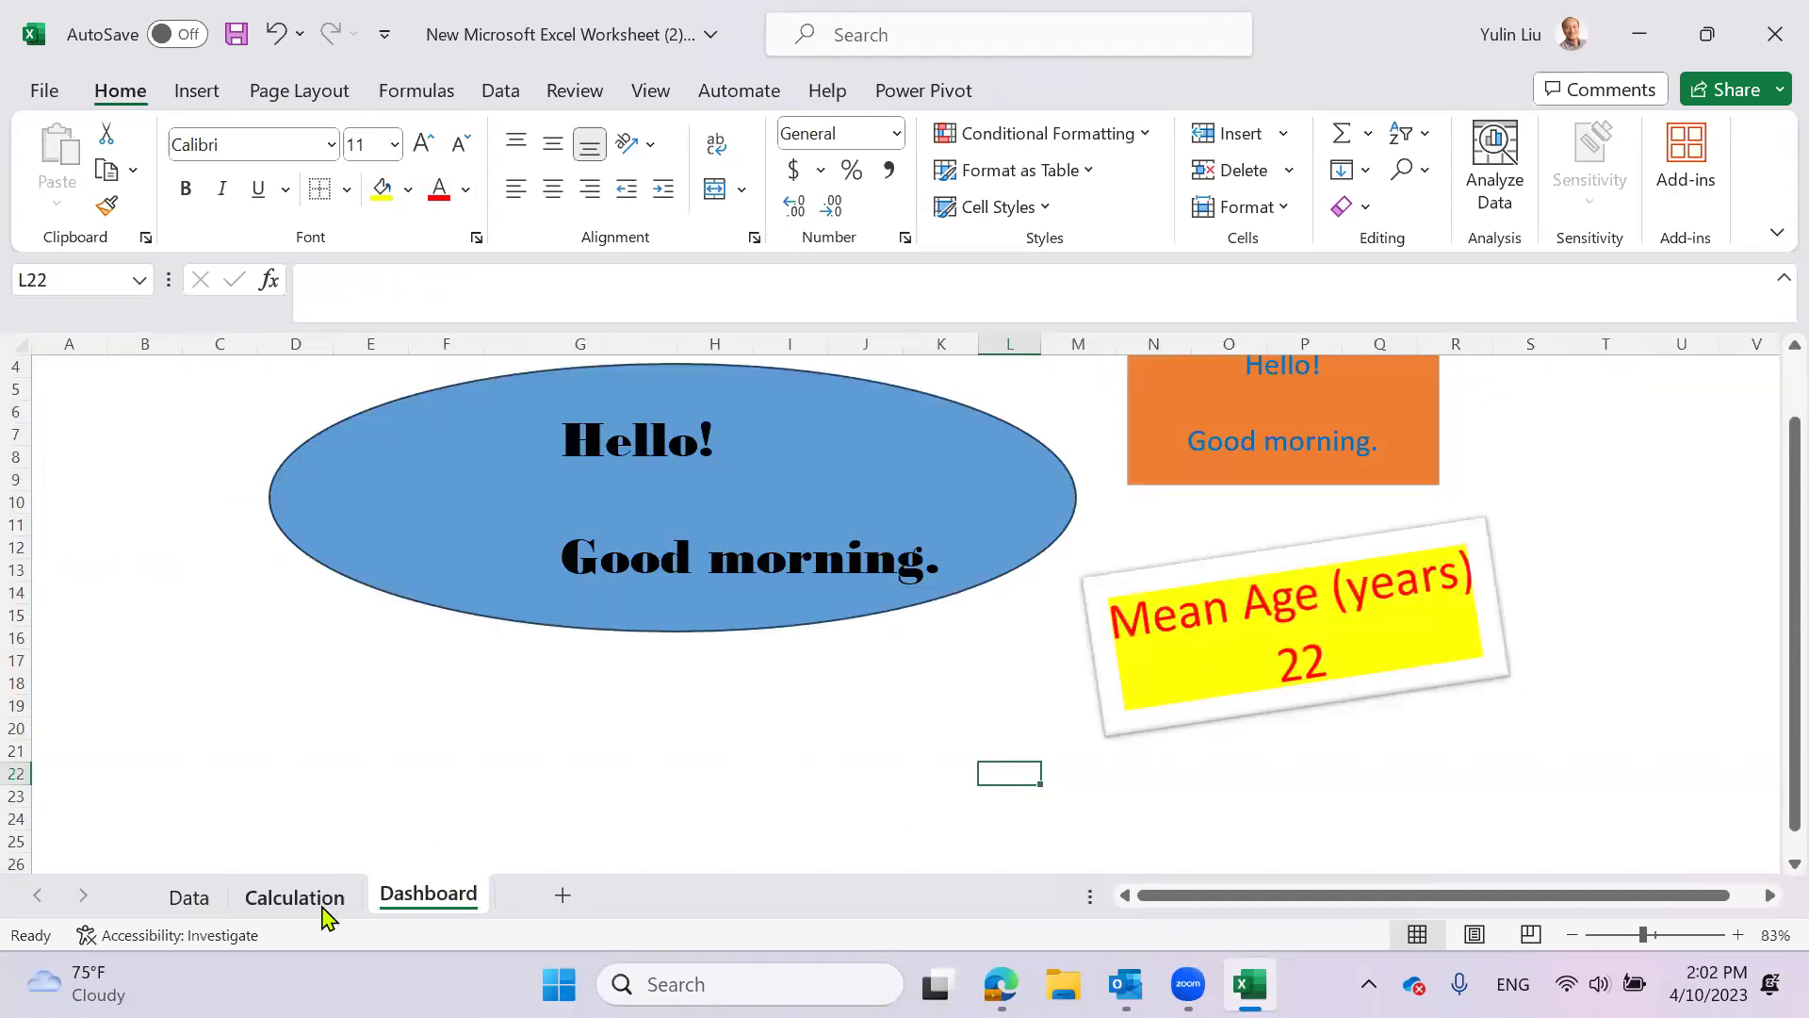
- Rotate the linked mean-age picture on the Dashboard sheet slightly further counterclockwise
left_click(320, 906)
left_click(109, 617)
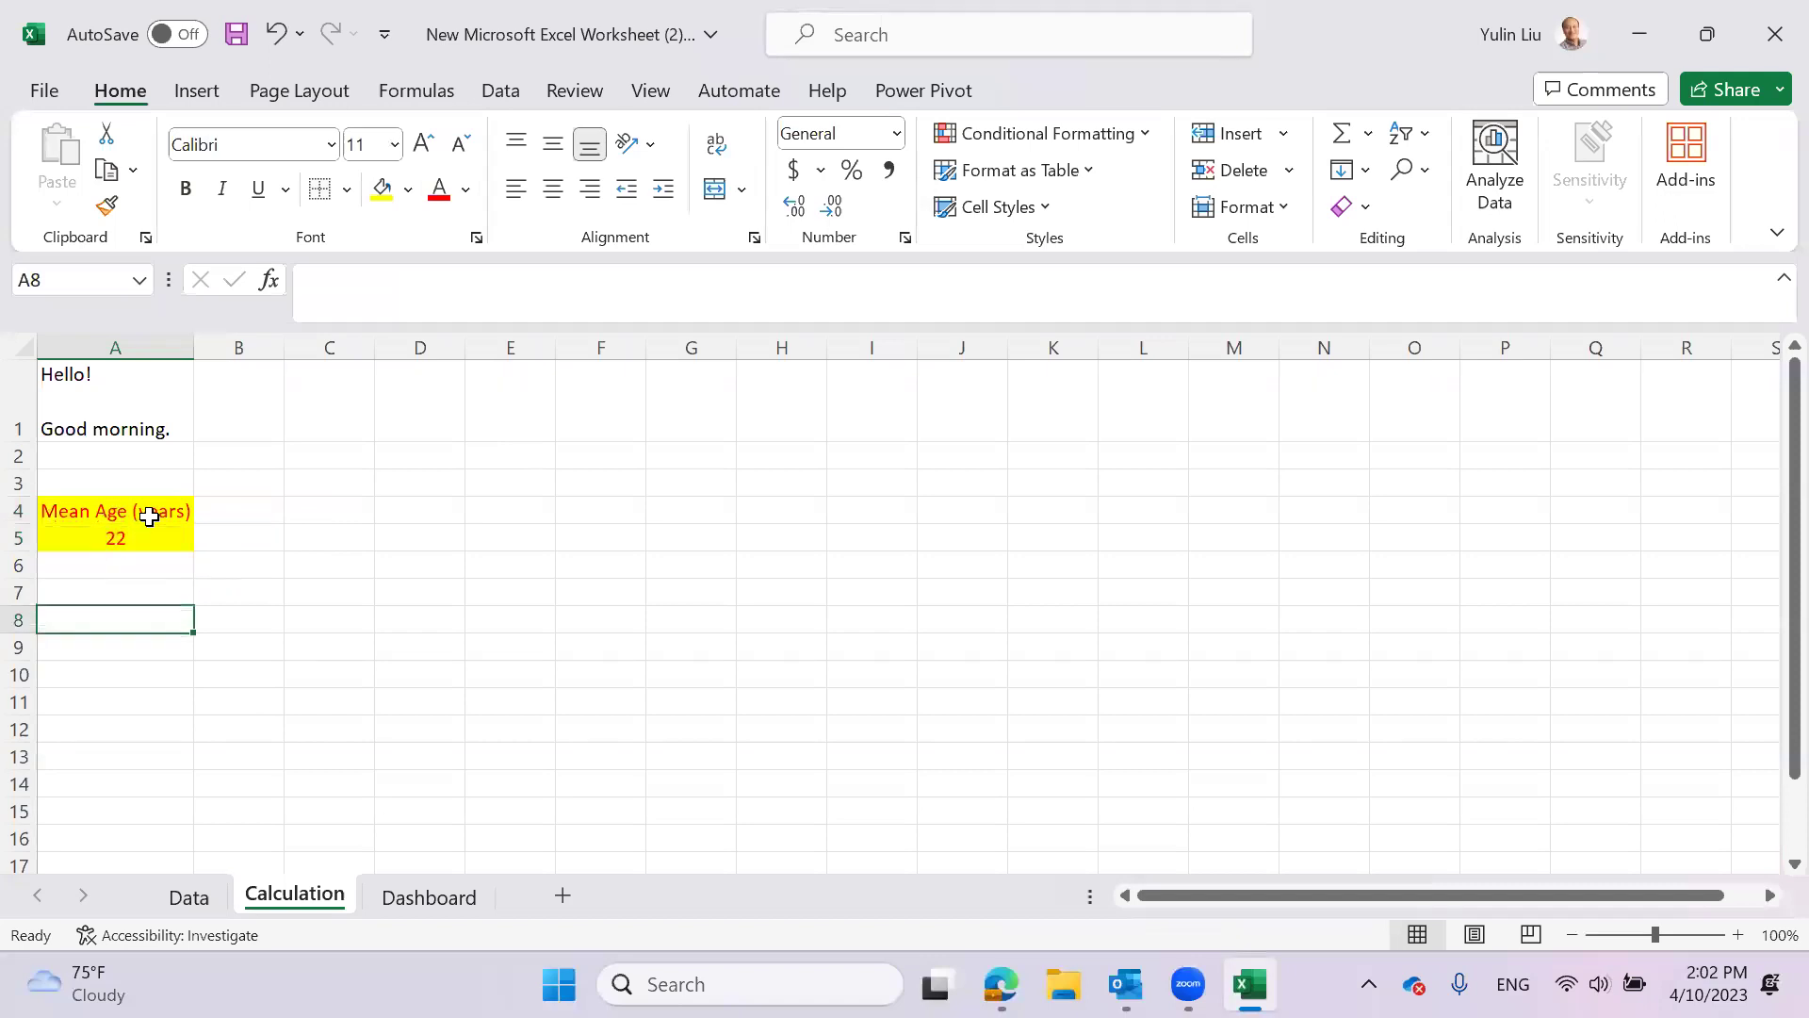
left_click(423, 906)
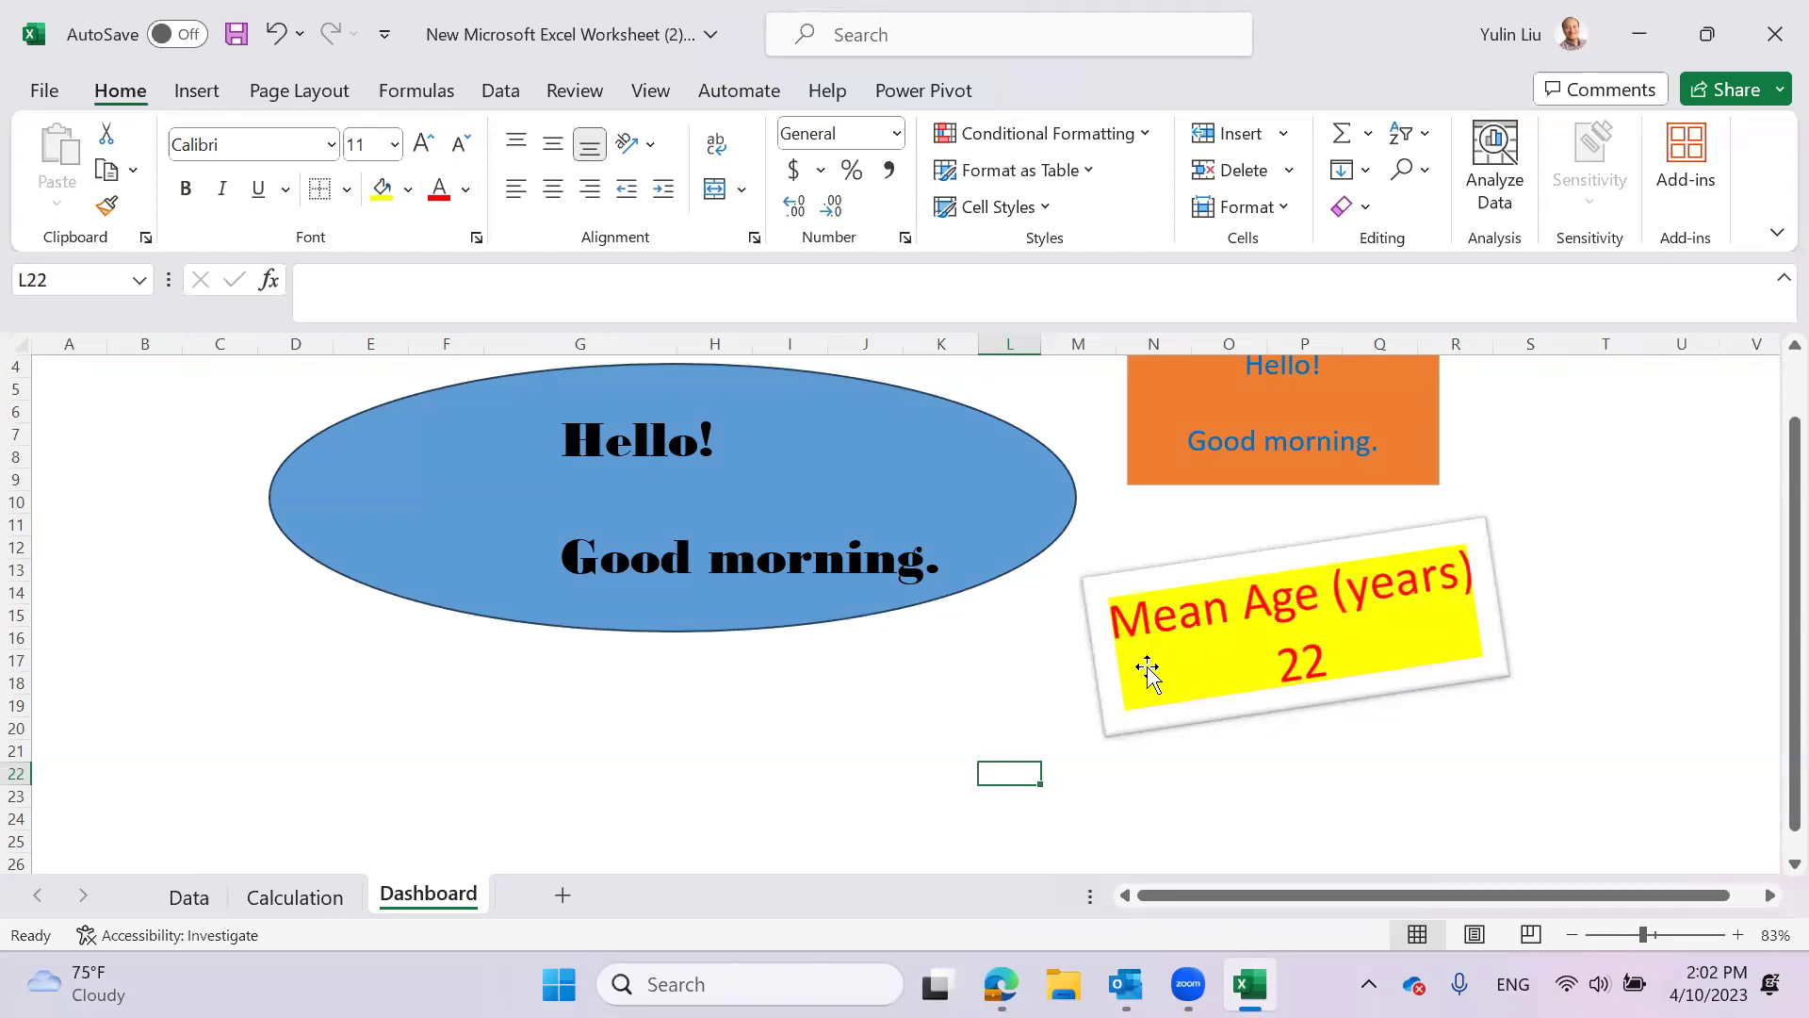
left_click(1146, 667)
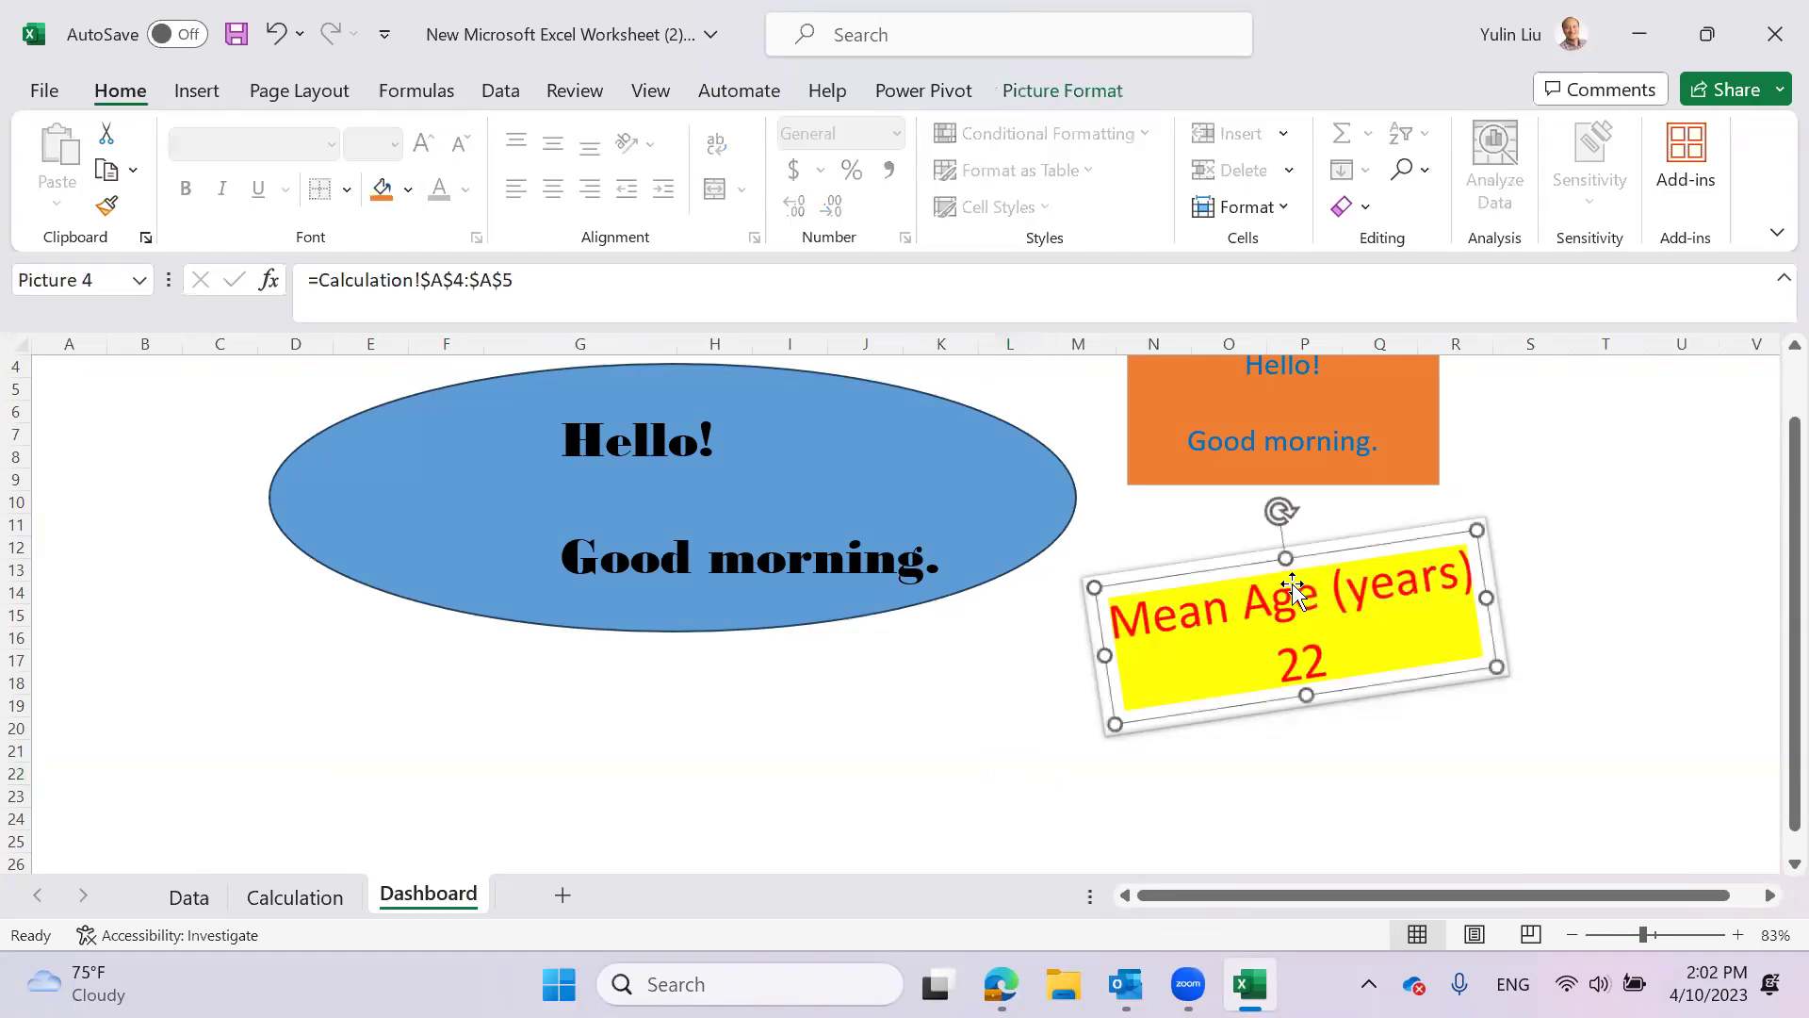
left_click_drag(1236, 565, 1268, 524)
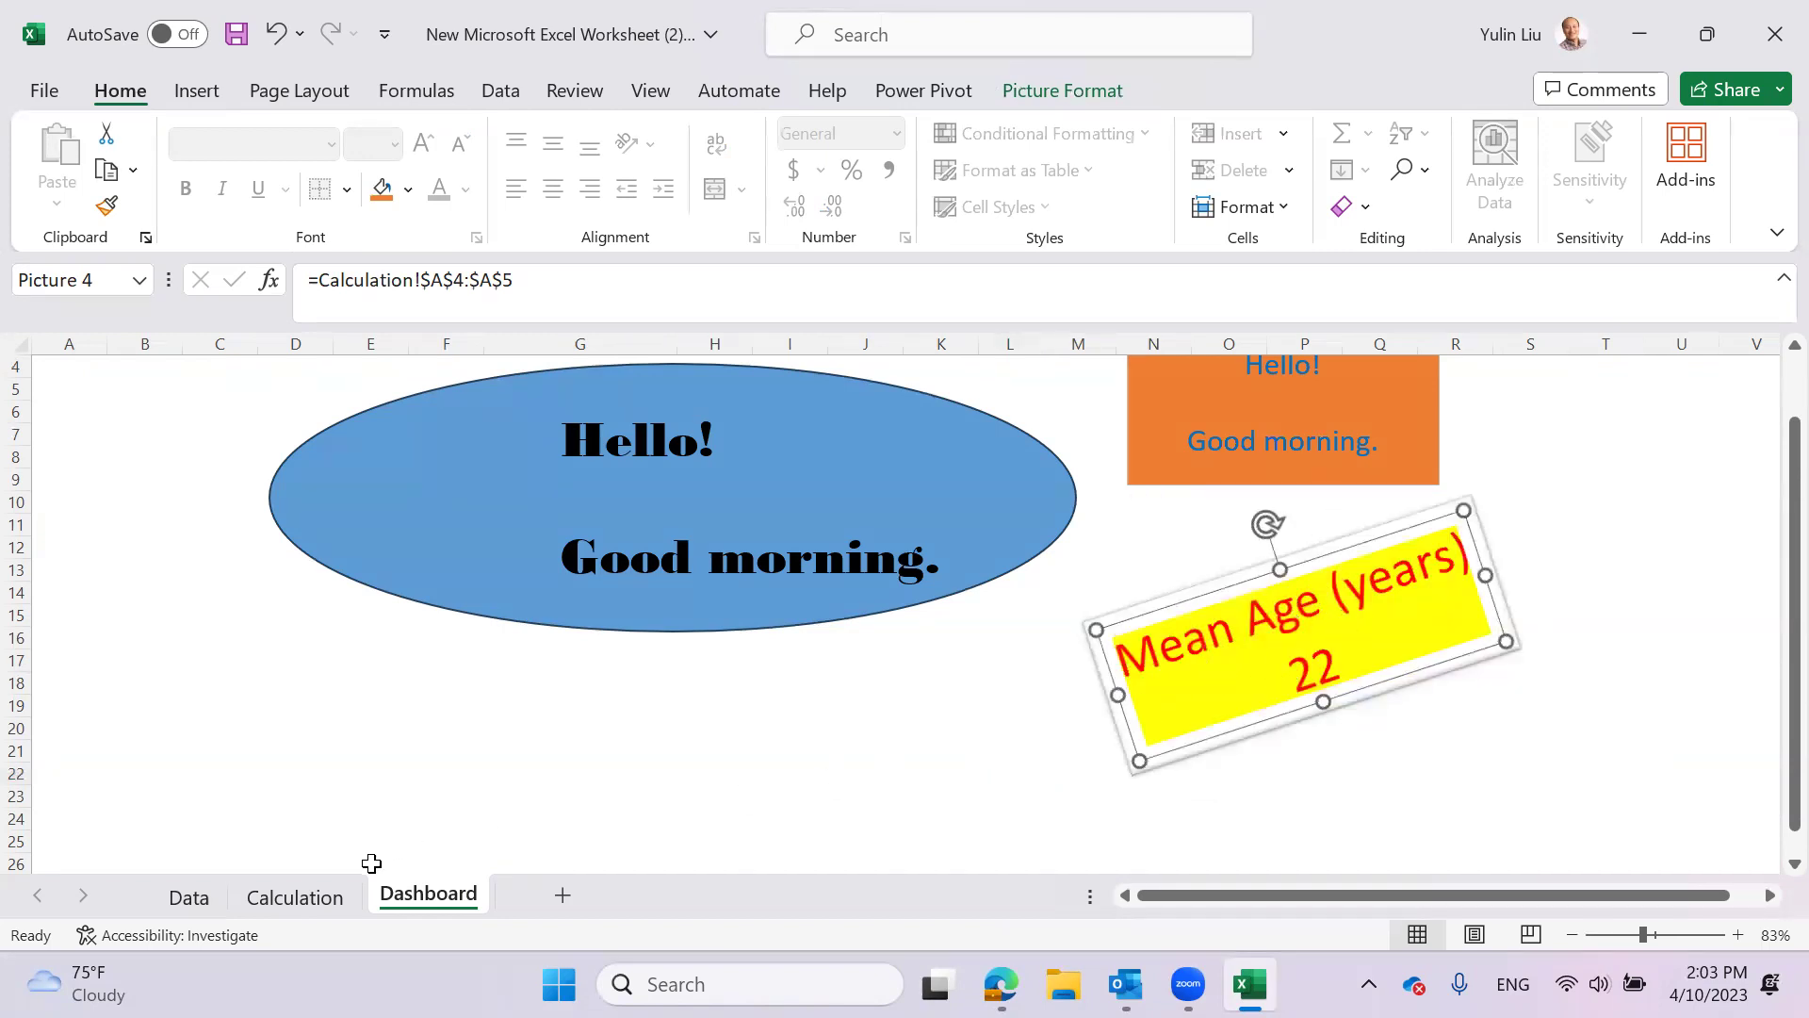
left_click(320, 899)
left_click(429, 896)
left_click(300, 898)
left_click(443, 897)
right_click(923, 633)
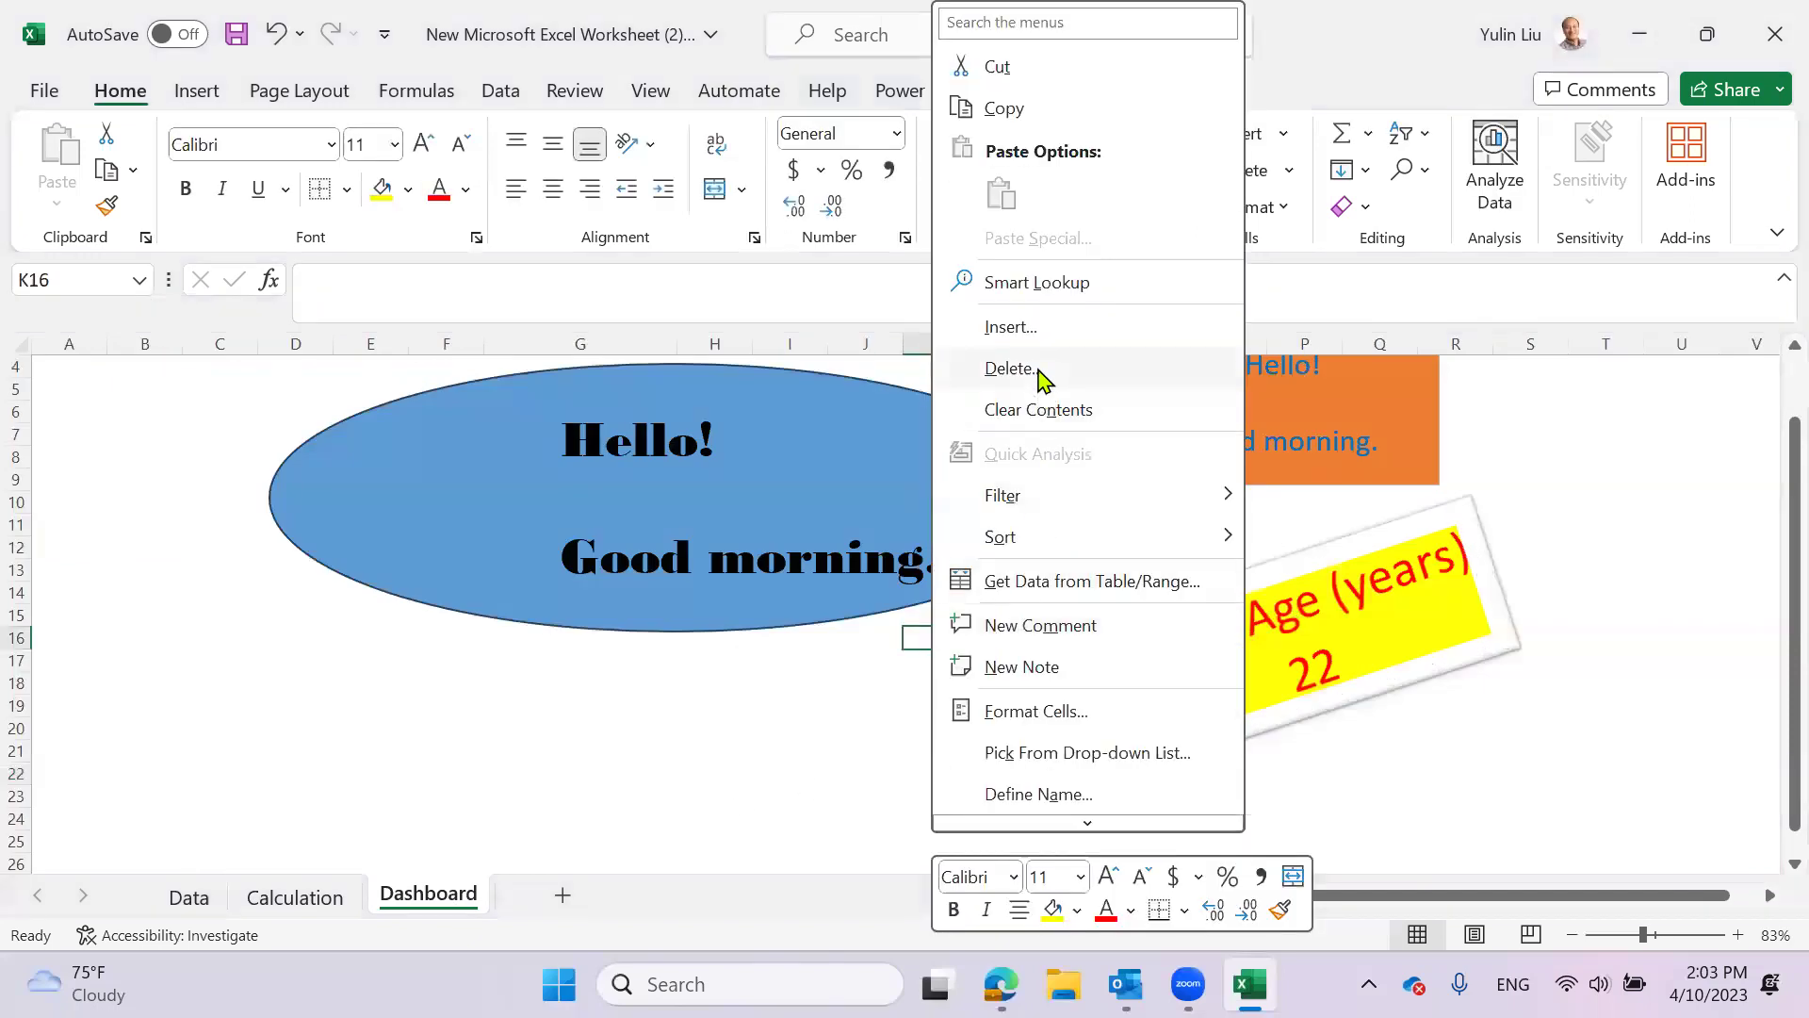
left_click(225, 619)
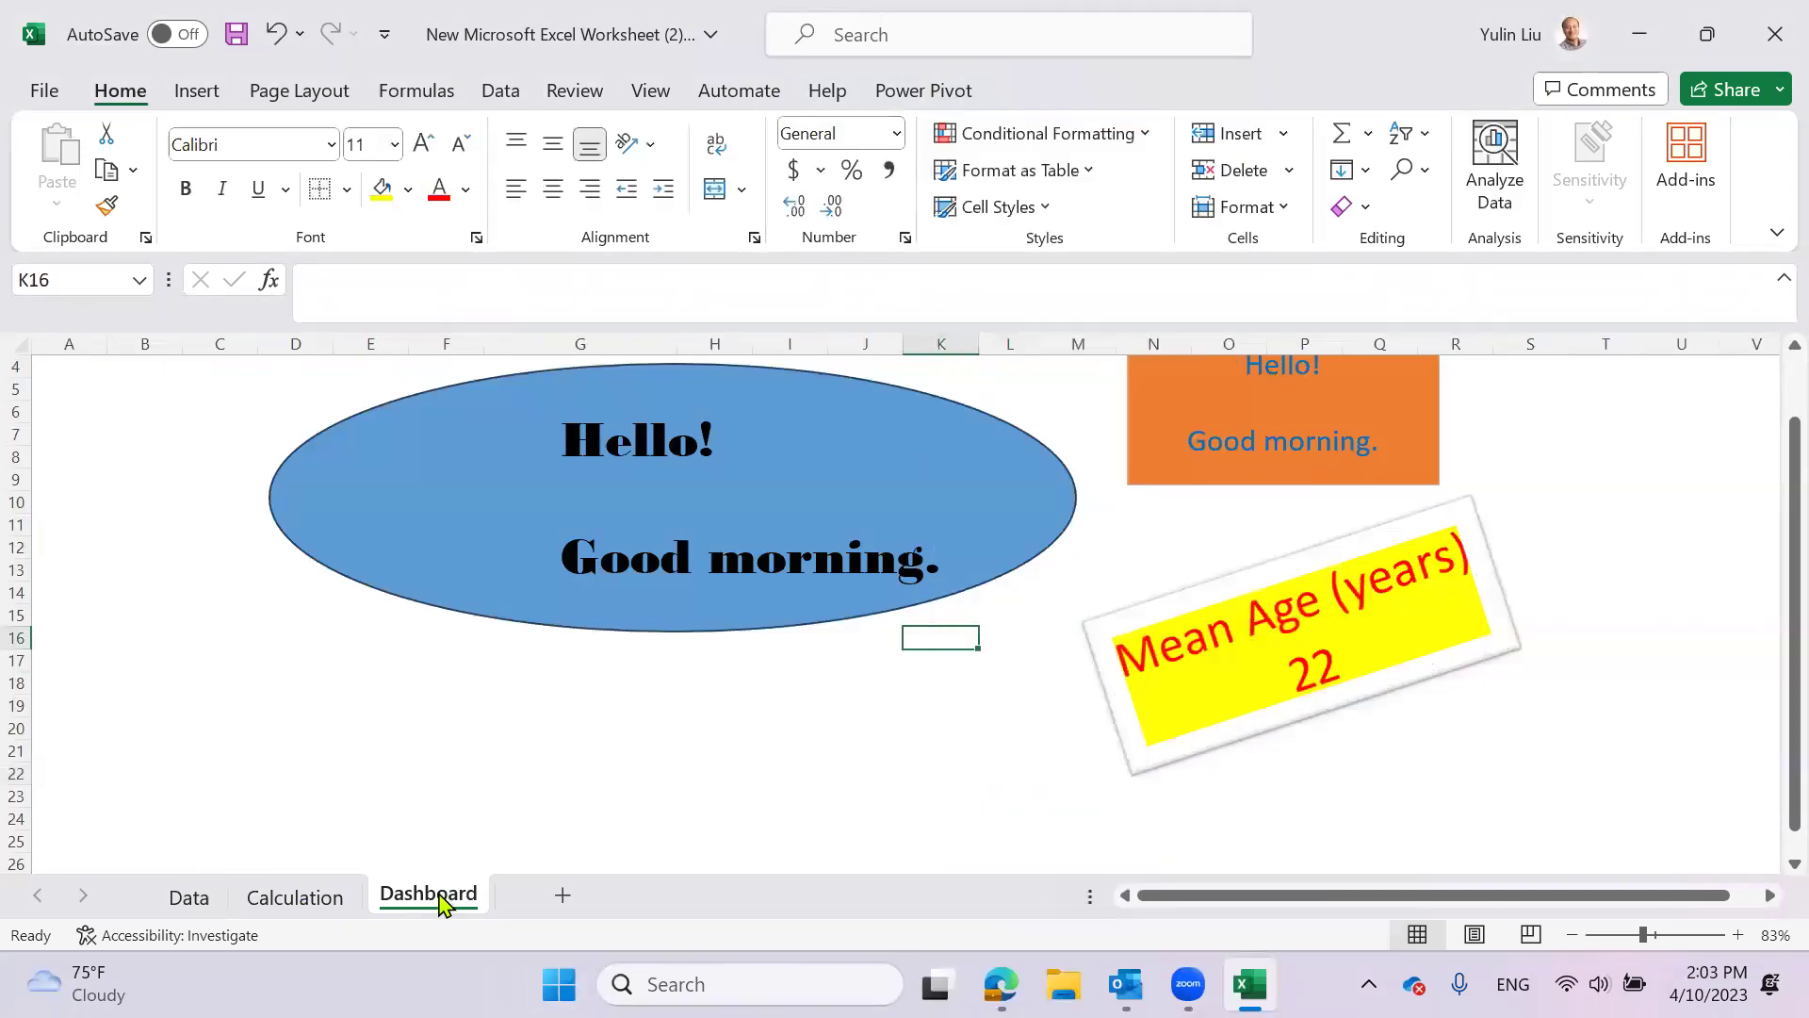
- Copy cells A4:A5 of the Calculation sheet and try pasting them as a linked picture at J18 on the Dashboard sheet
left_click(301, 899)
left_click_drag(97, 507, 121, 545)
right_click(121, 545)
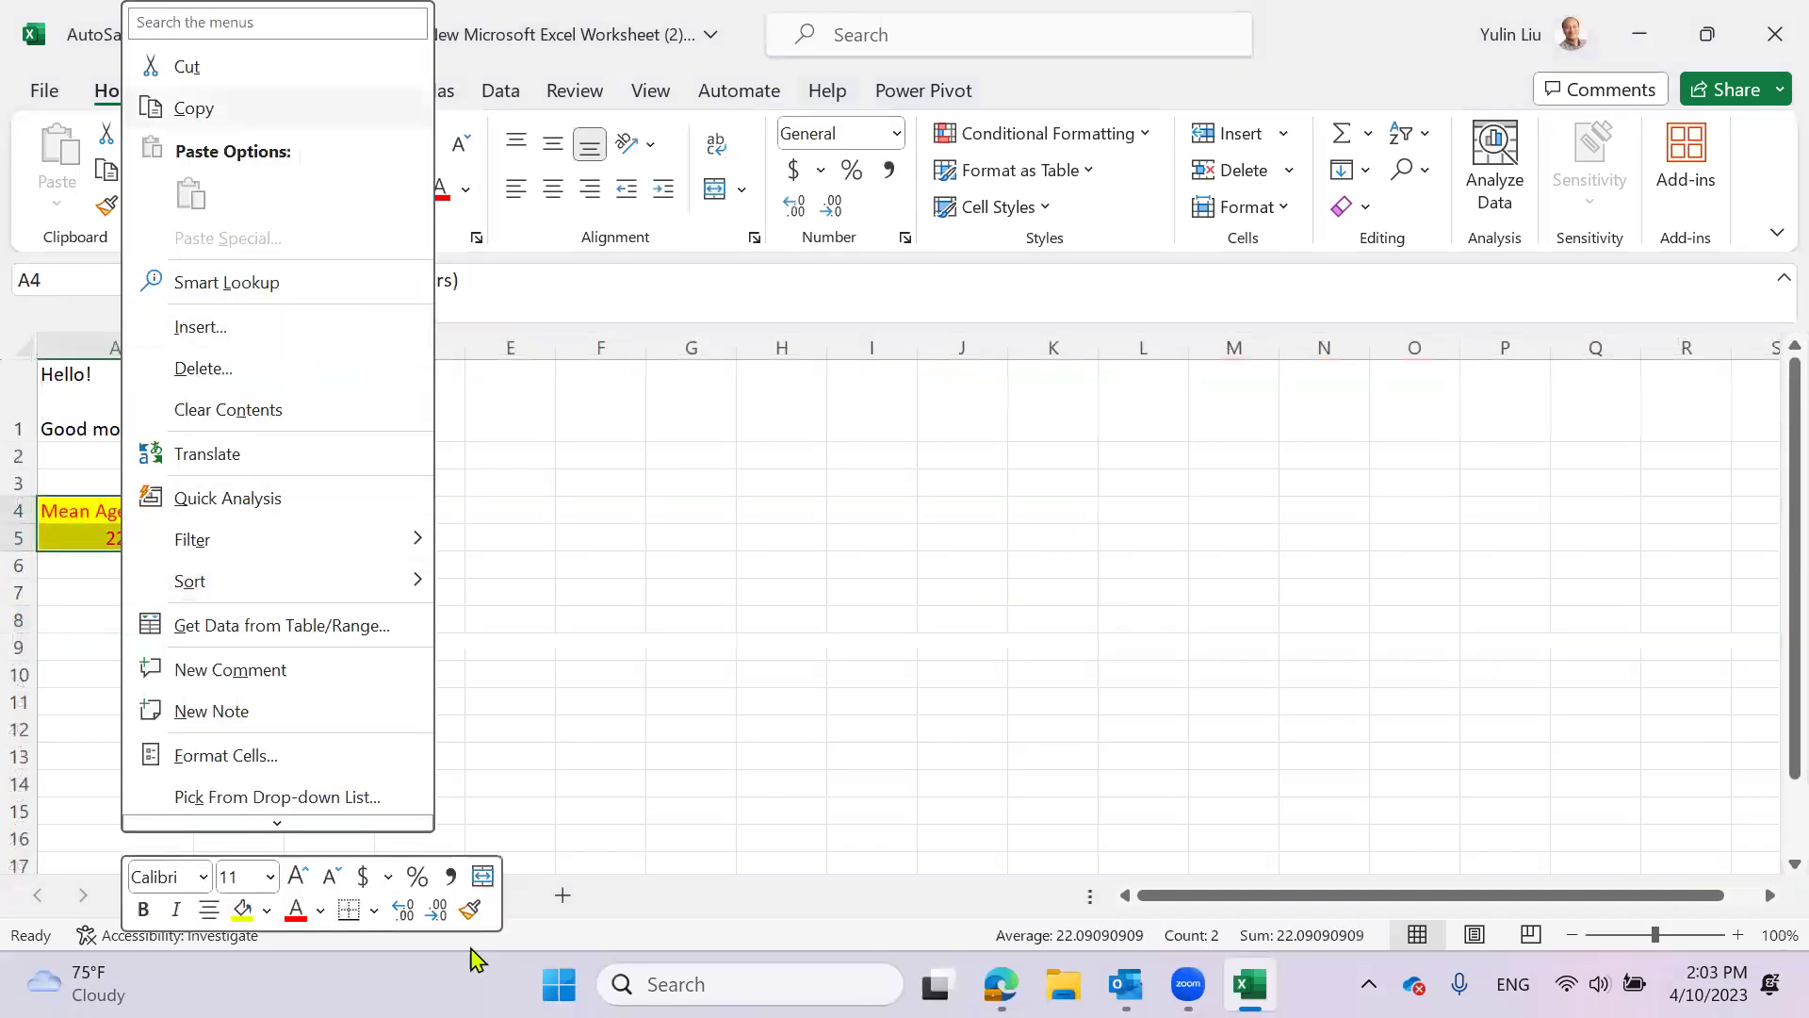
key("Return")
left_click(434, 895)
left_click(880, 681)
right_click(880, 681)
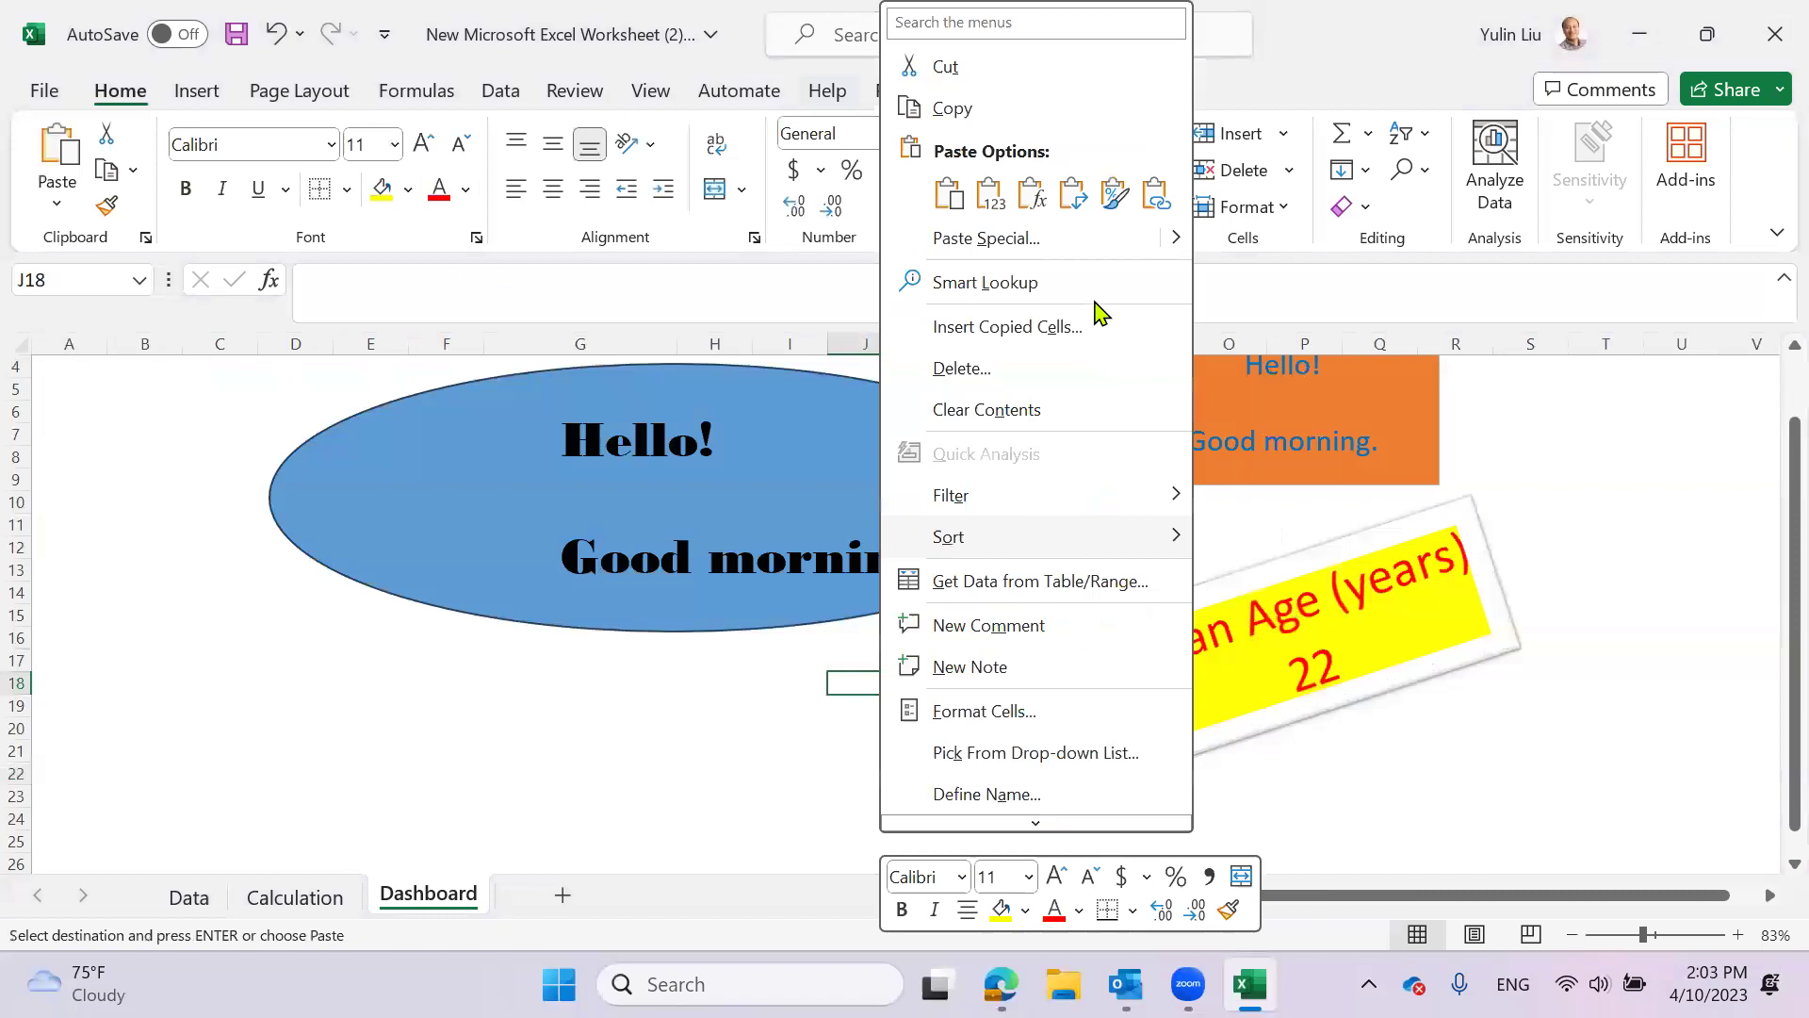
mouse_move(1176, 242)
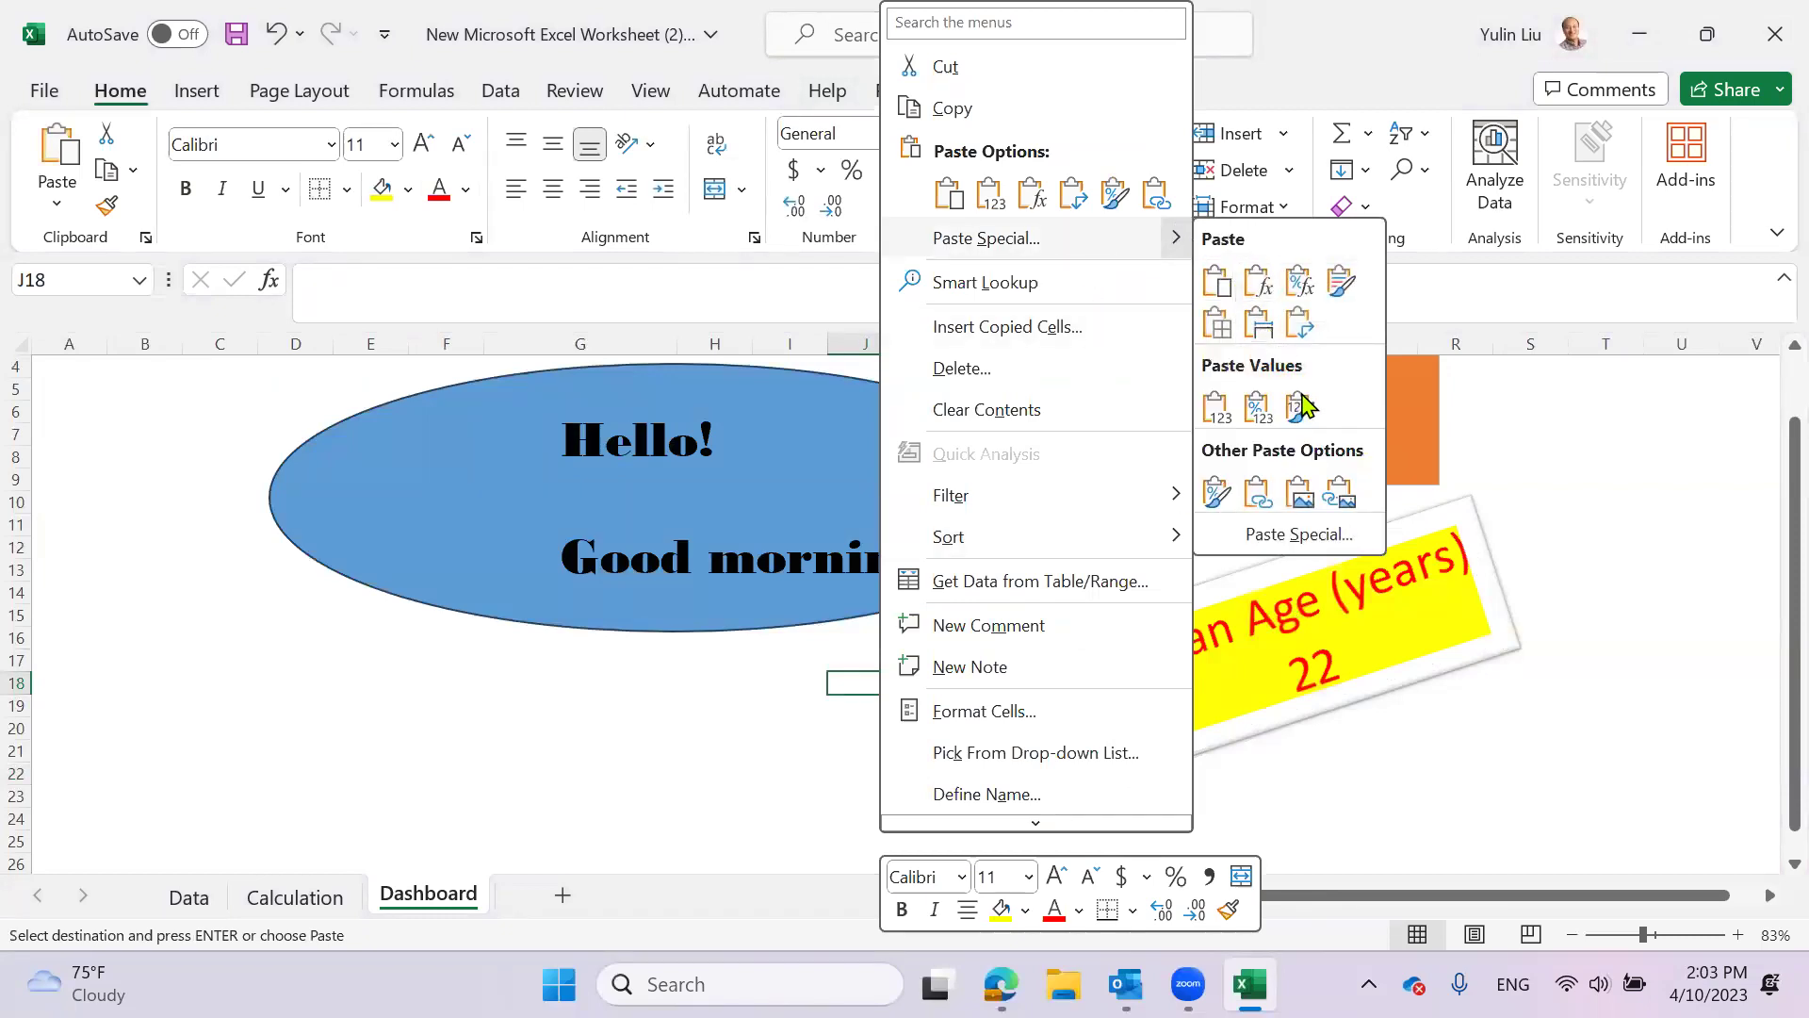
left_click(1342, 493)
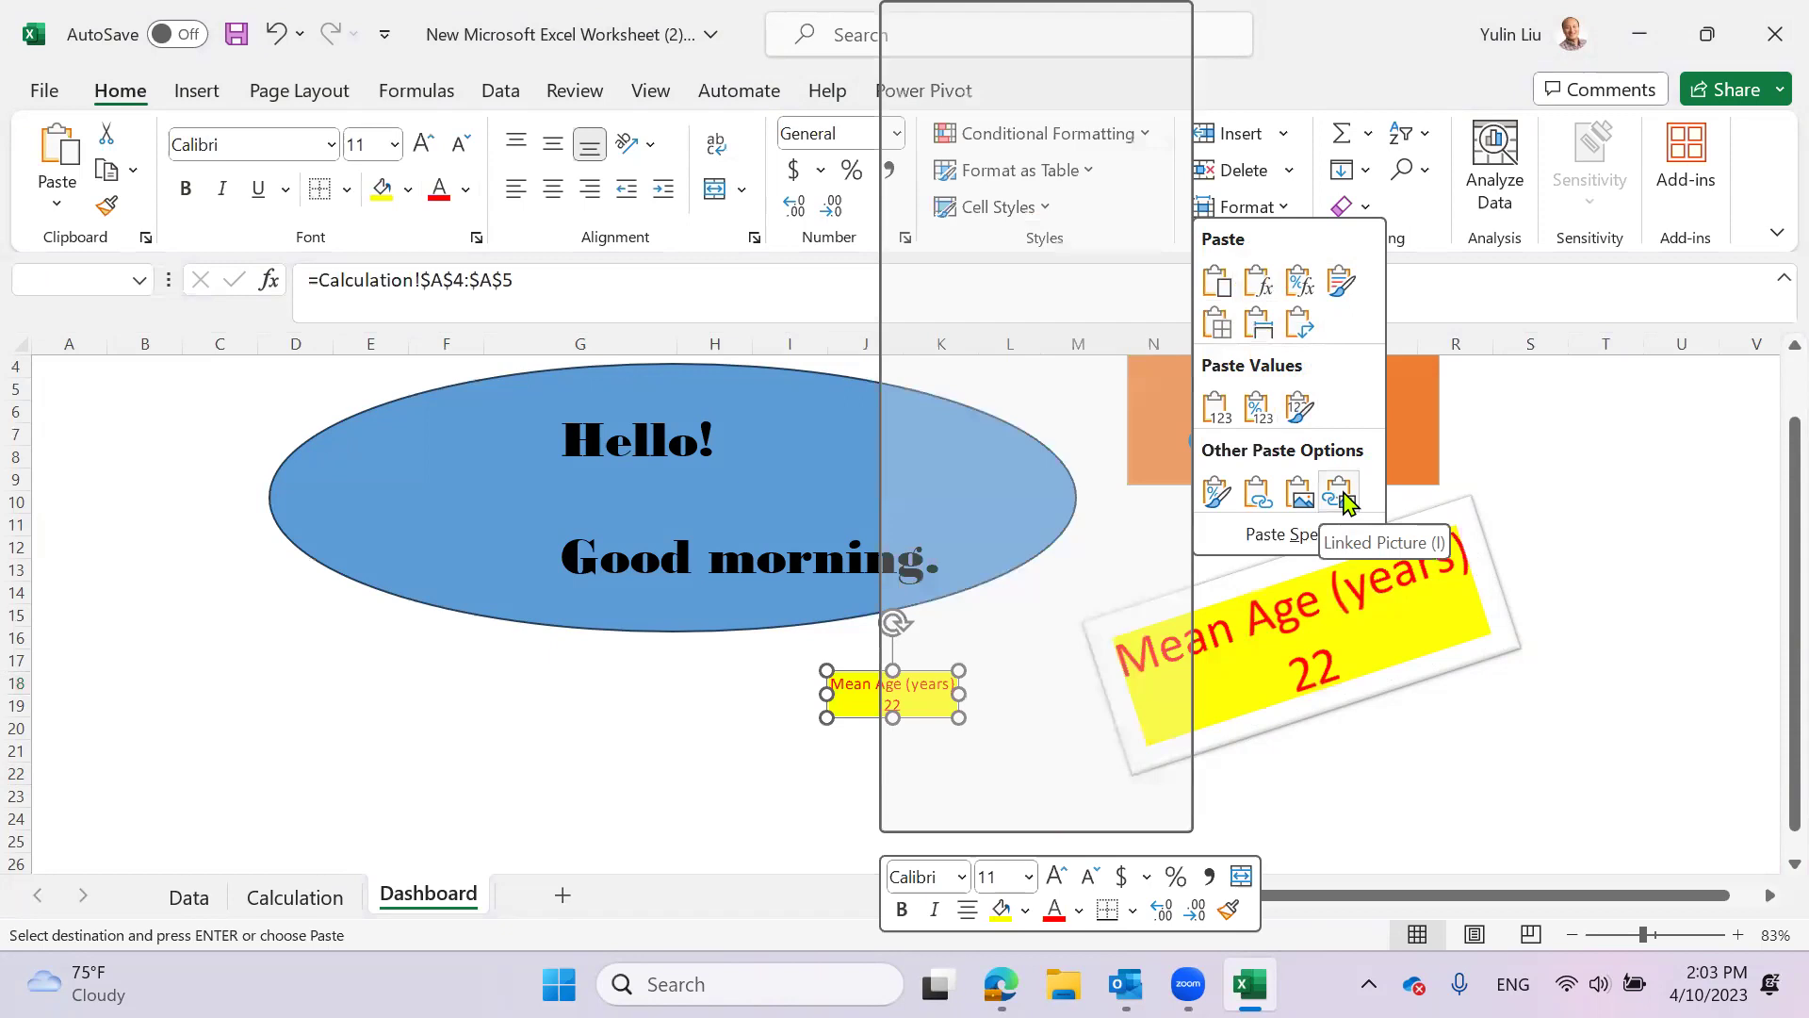
key("Escape")
left_click(970, 726)
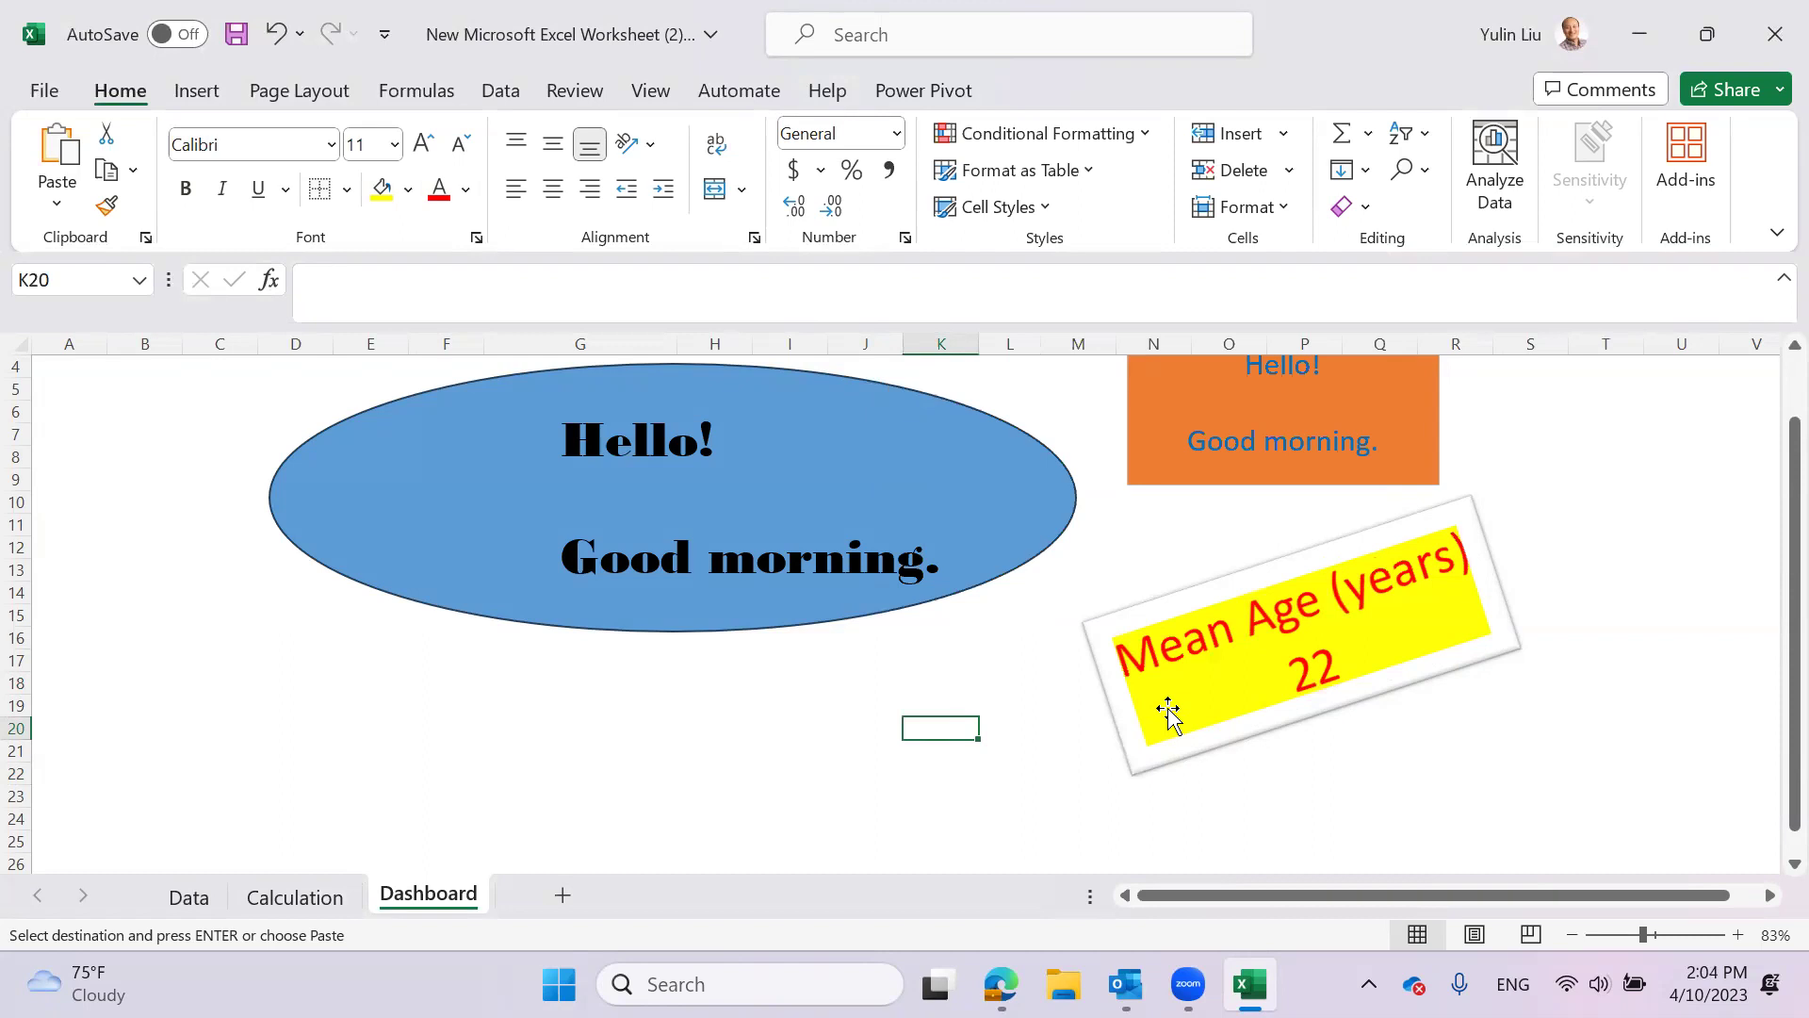
- Enter the text "This is for you to input your age:" in cell D19 of the Dashboard sheet
left_click(627, 680)
scroll(812, 771, "up", 1)
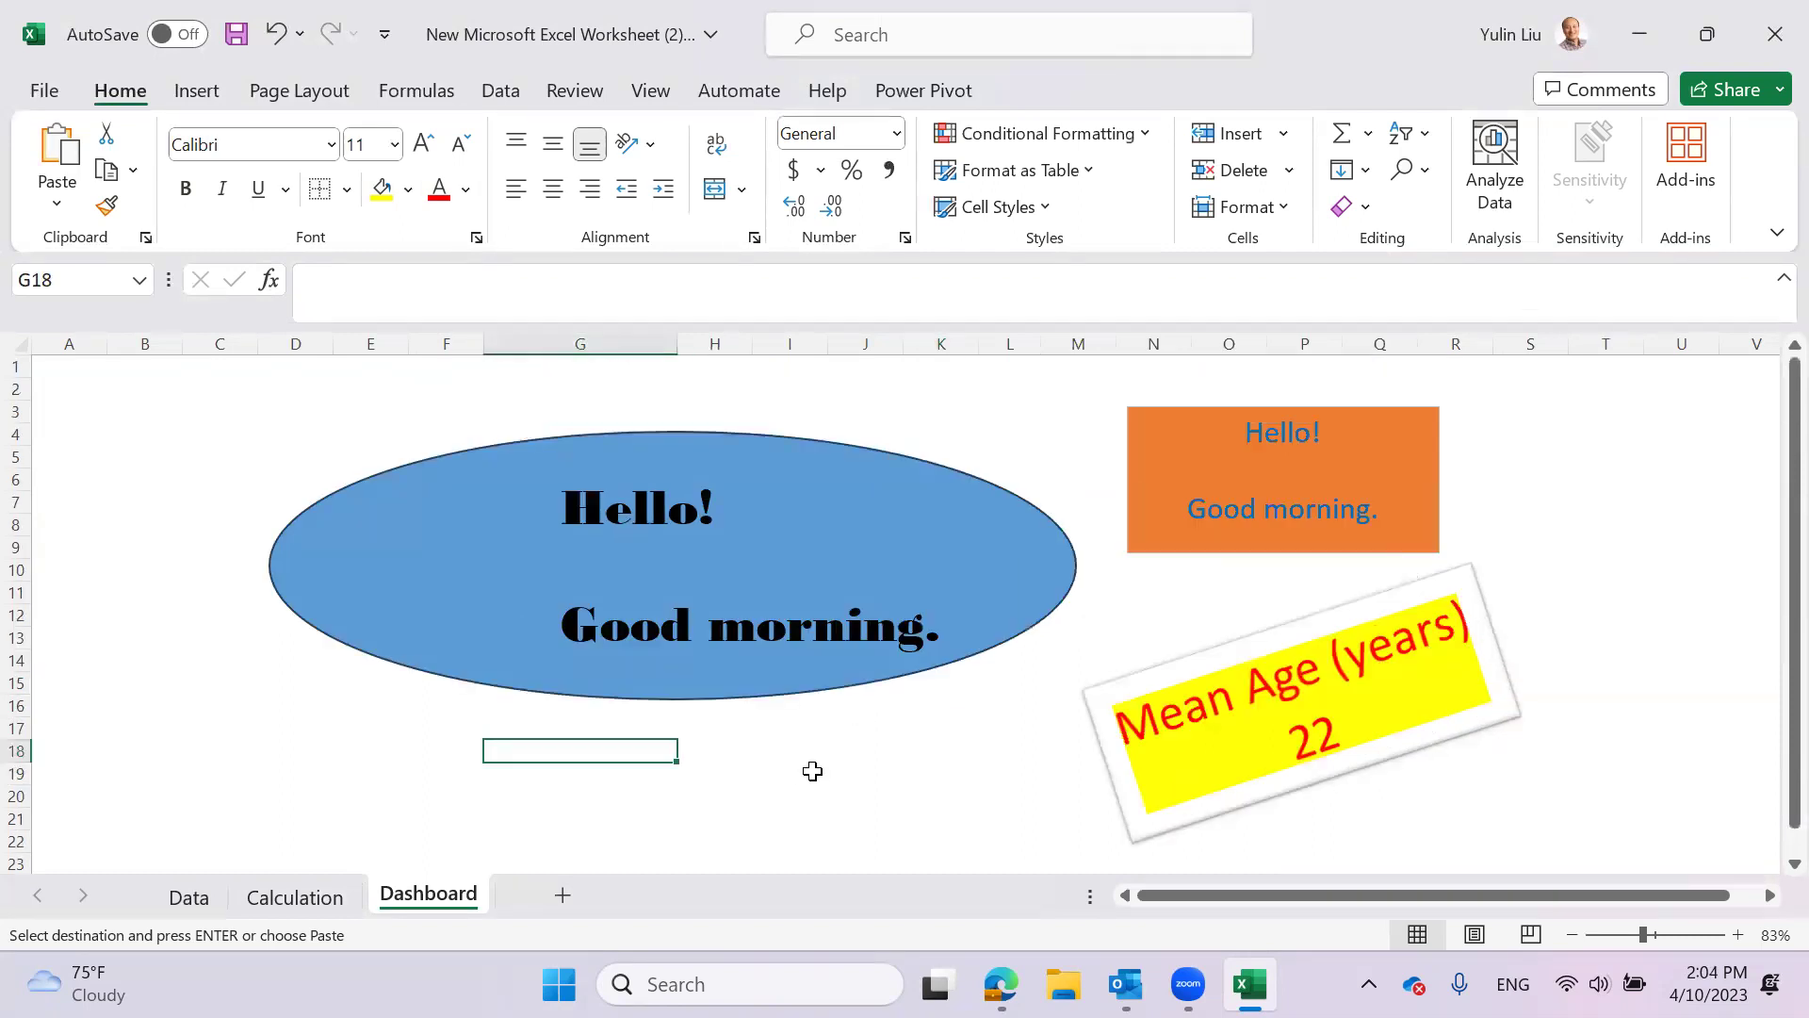
scroll(812, 771, "down", 3)
left_click(208, 567)
left_click(351, 576)
left_click(267, 577)
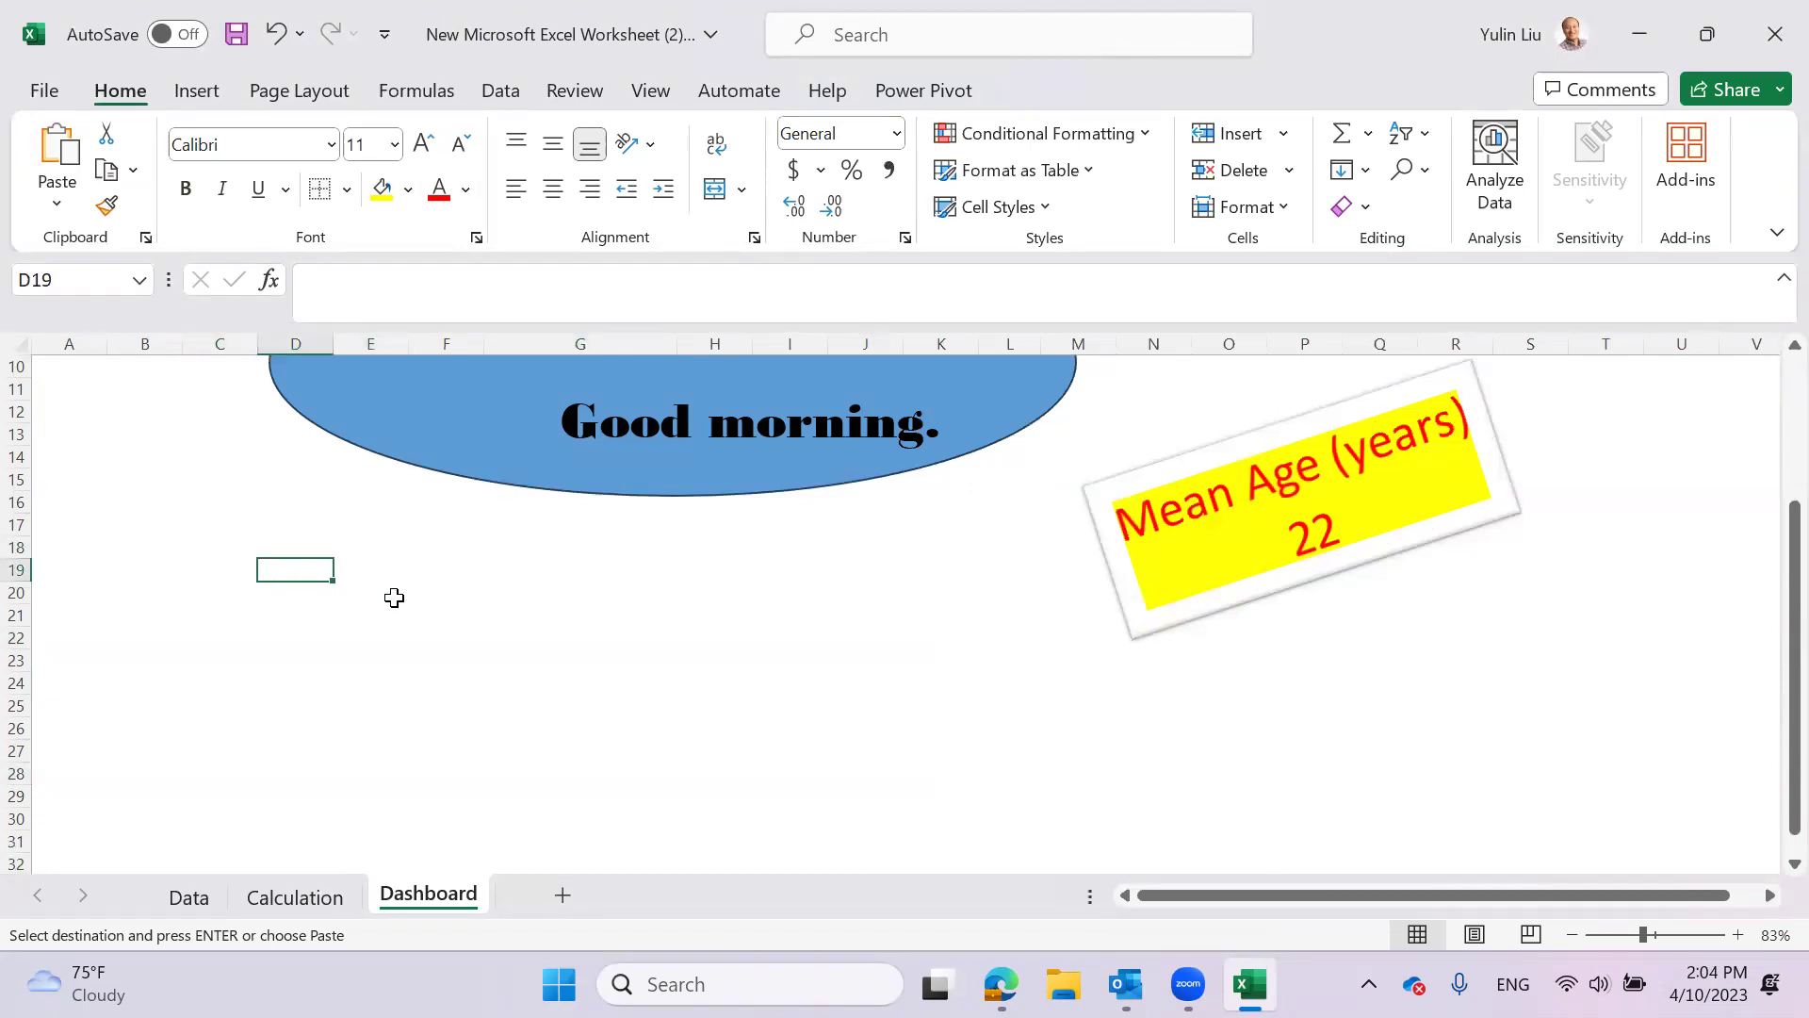
left_click_drag(307, 573, 716, 571)
left_click(563, 615)
left_click(297, 575)
type("This is for you to input your age:")
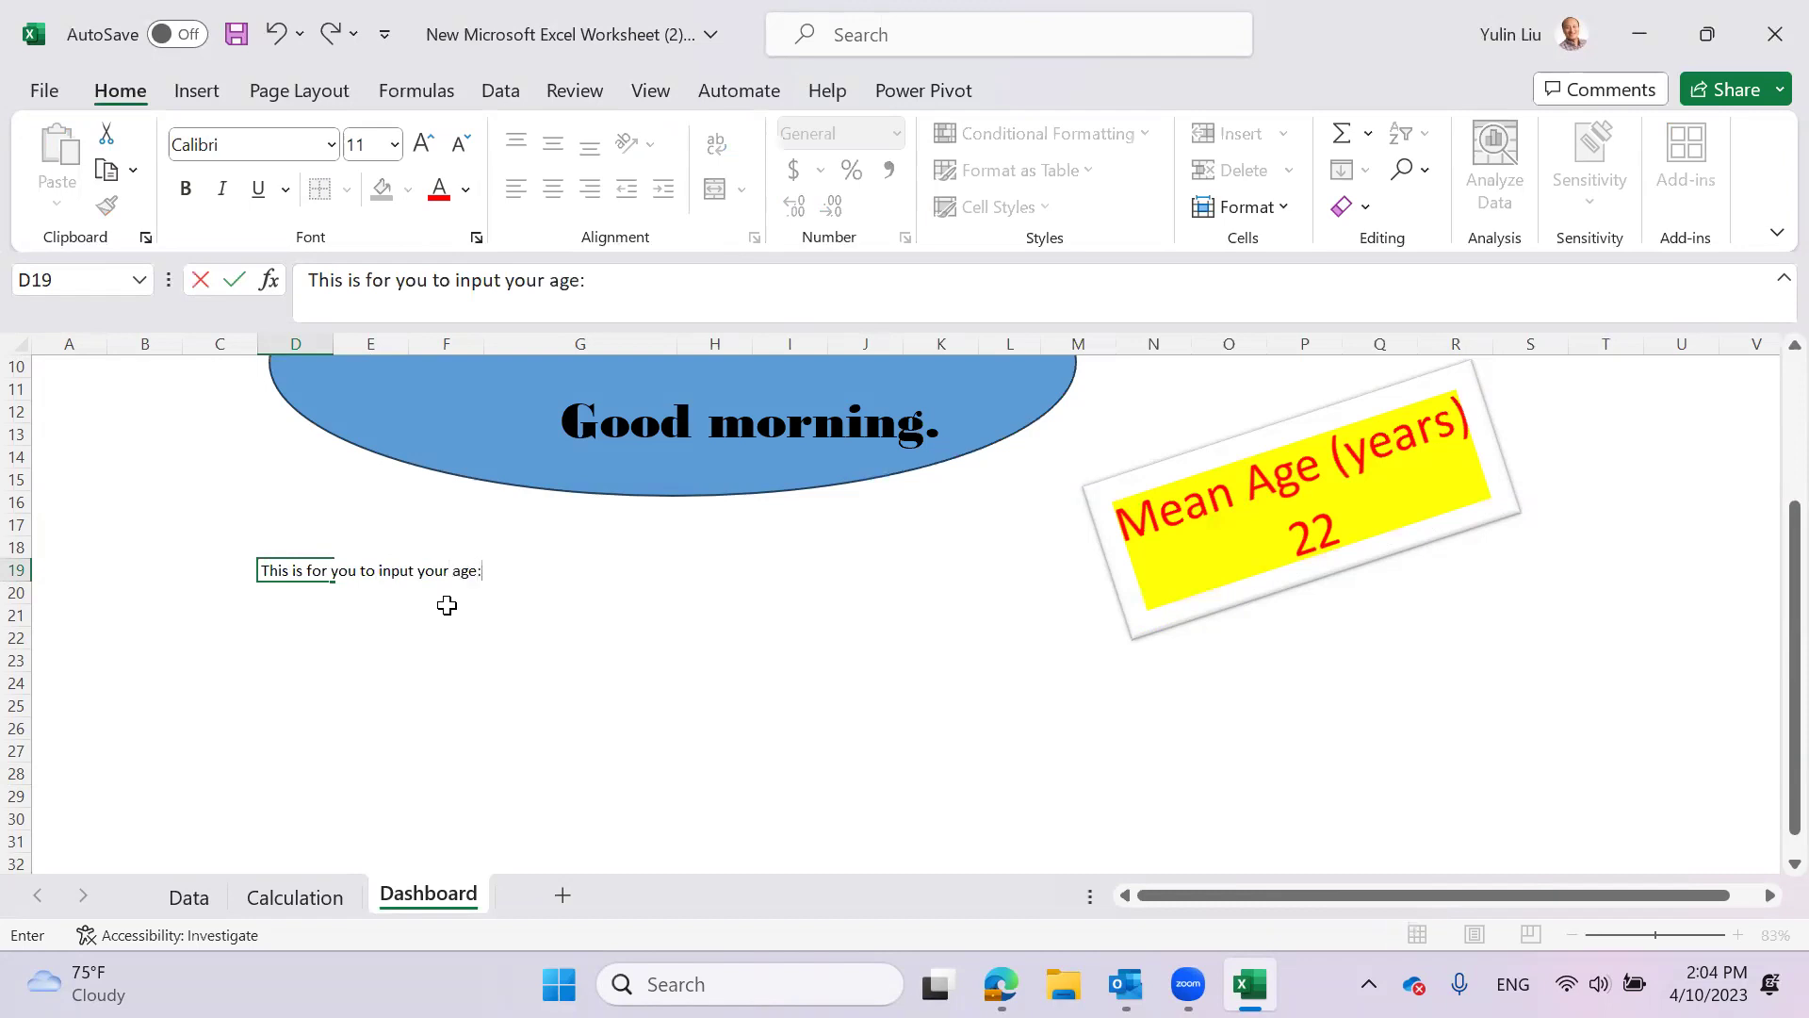
left_click(556, 644)
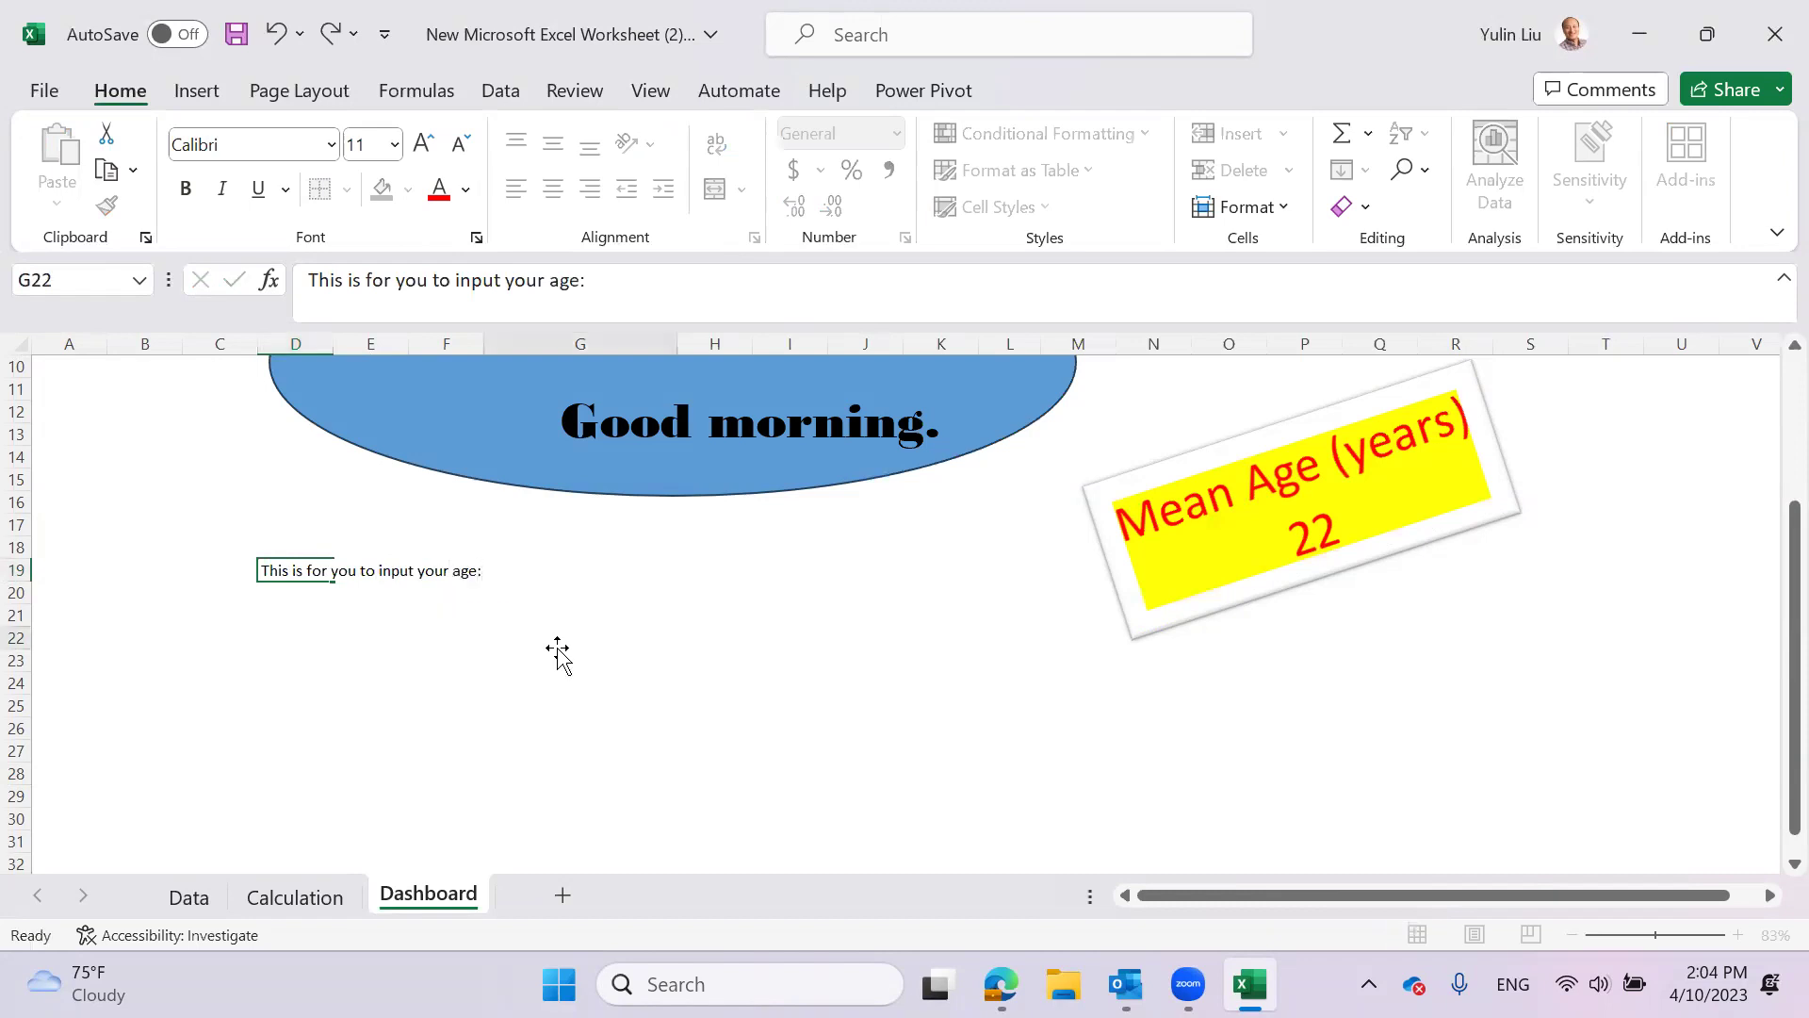
left_click(344, 592)
left_click(292, 571)
left_click_drag(409, 567, 855, 564)
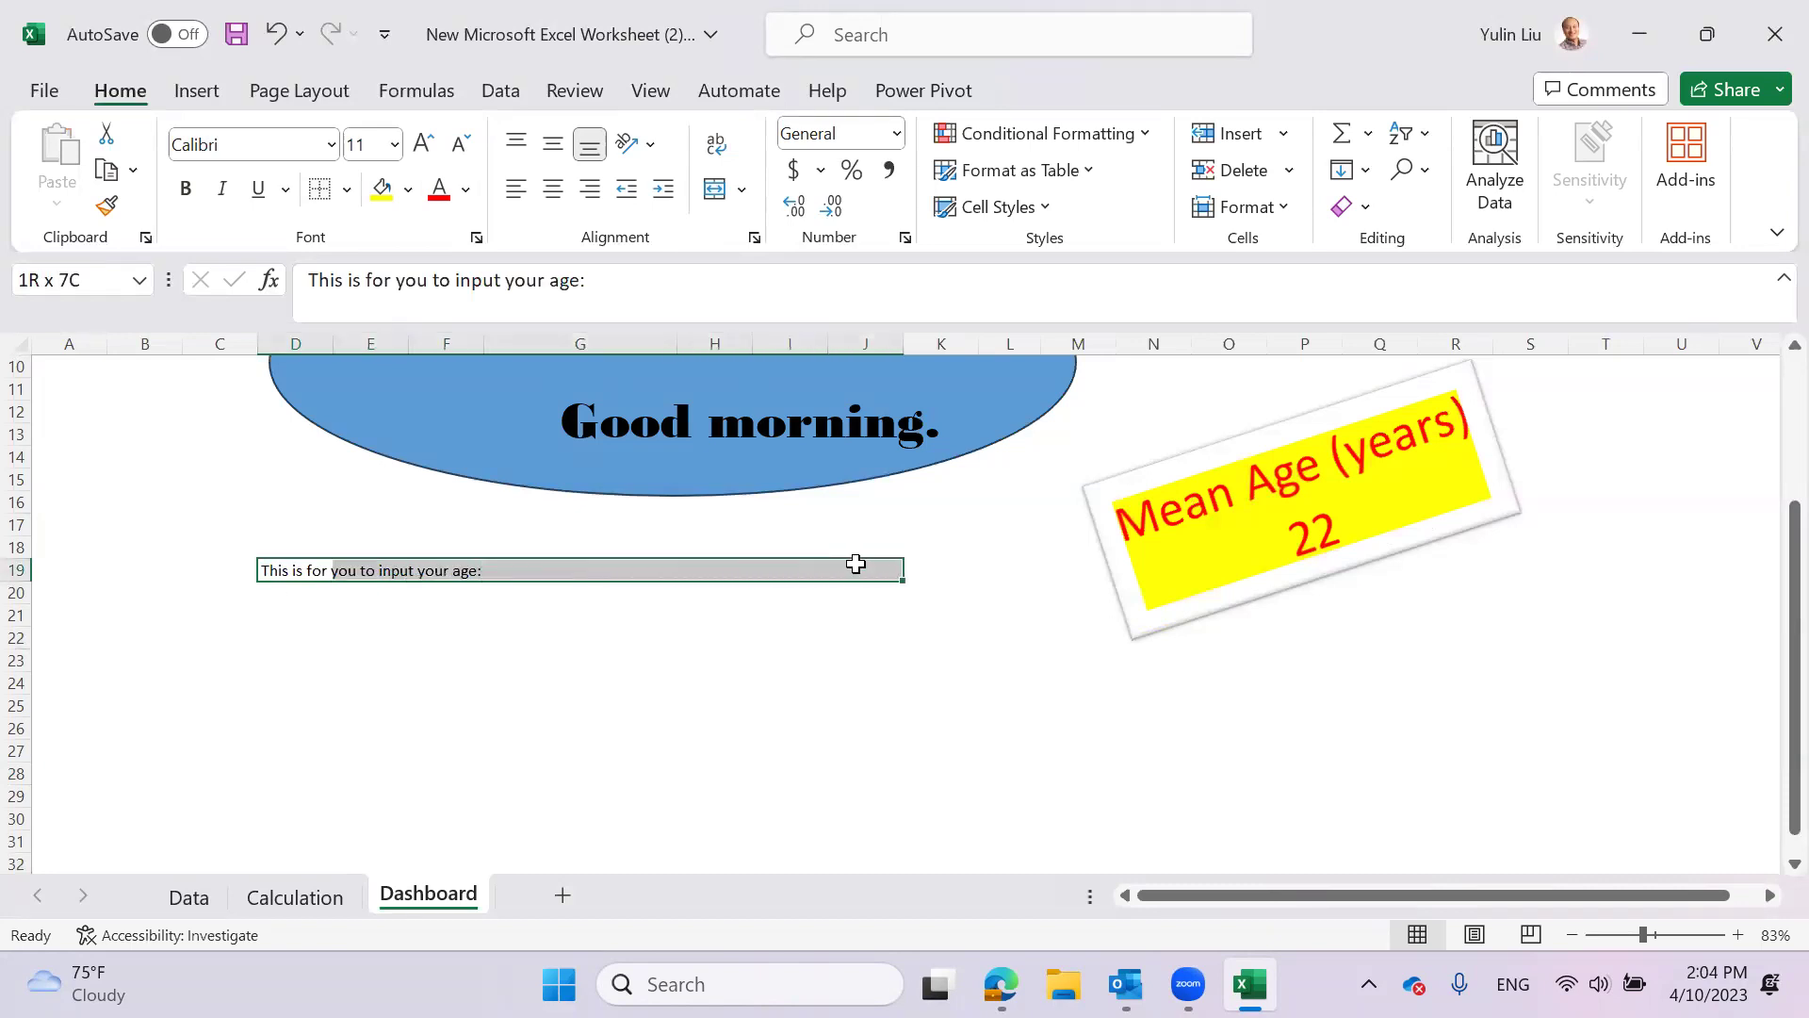
left_click_drag(856, 564, 855, 563)
left_click(284, 612)
left_click_drag(274, 569, 778, 577)
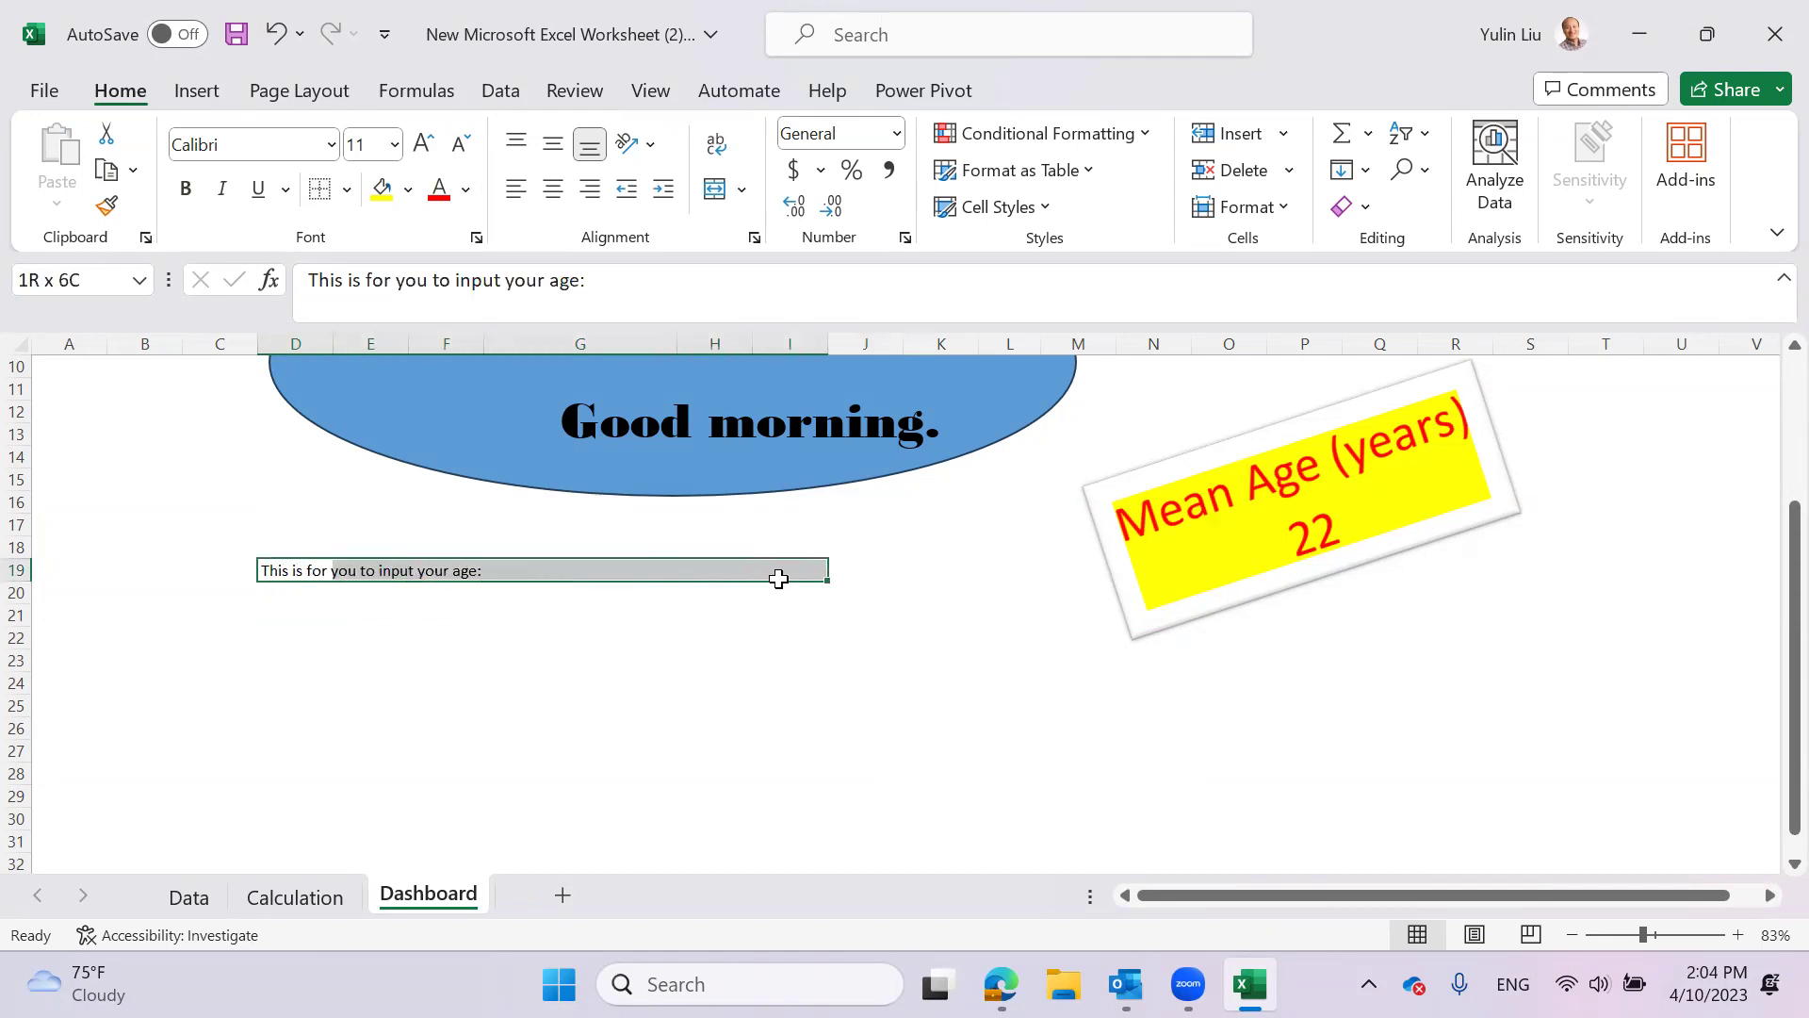
left_click_drag(778, 578, 778, 577)
right_click(613, 576)
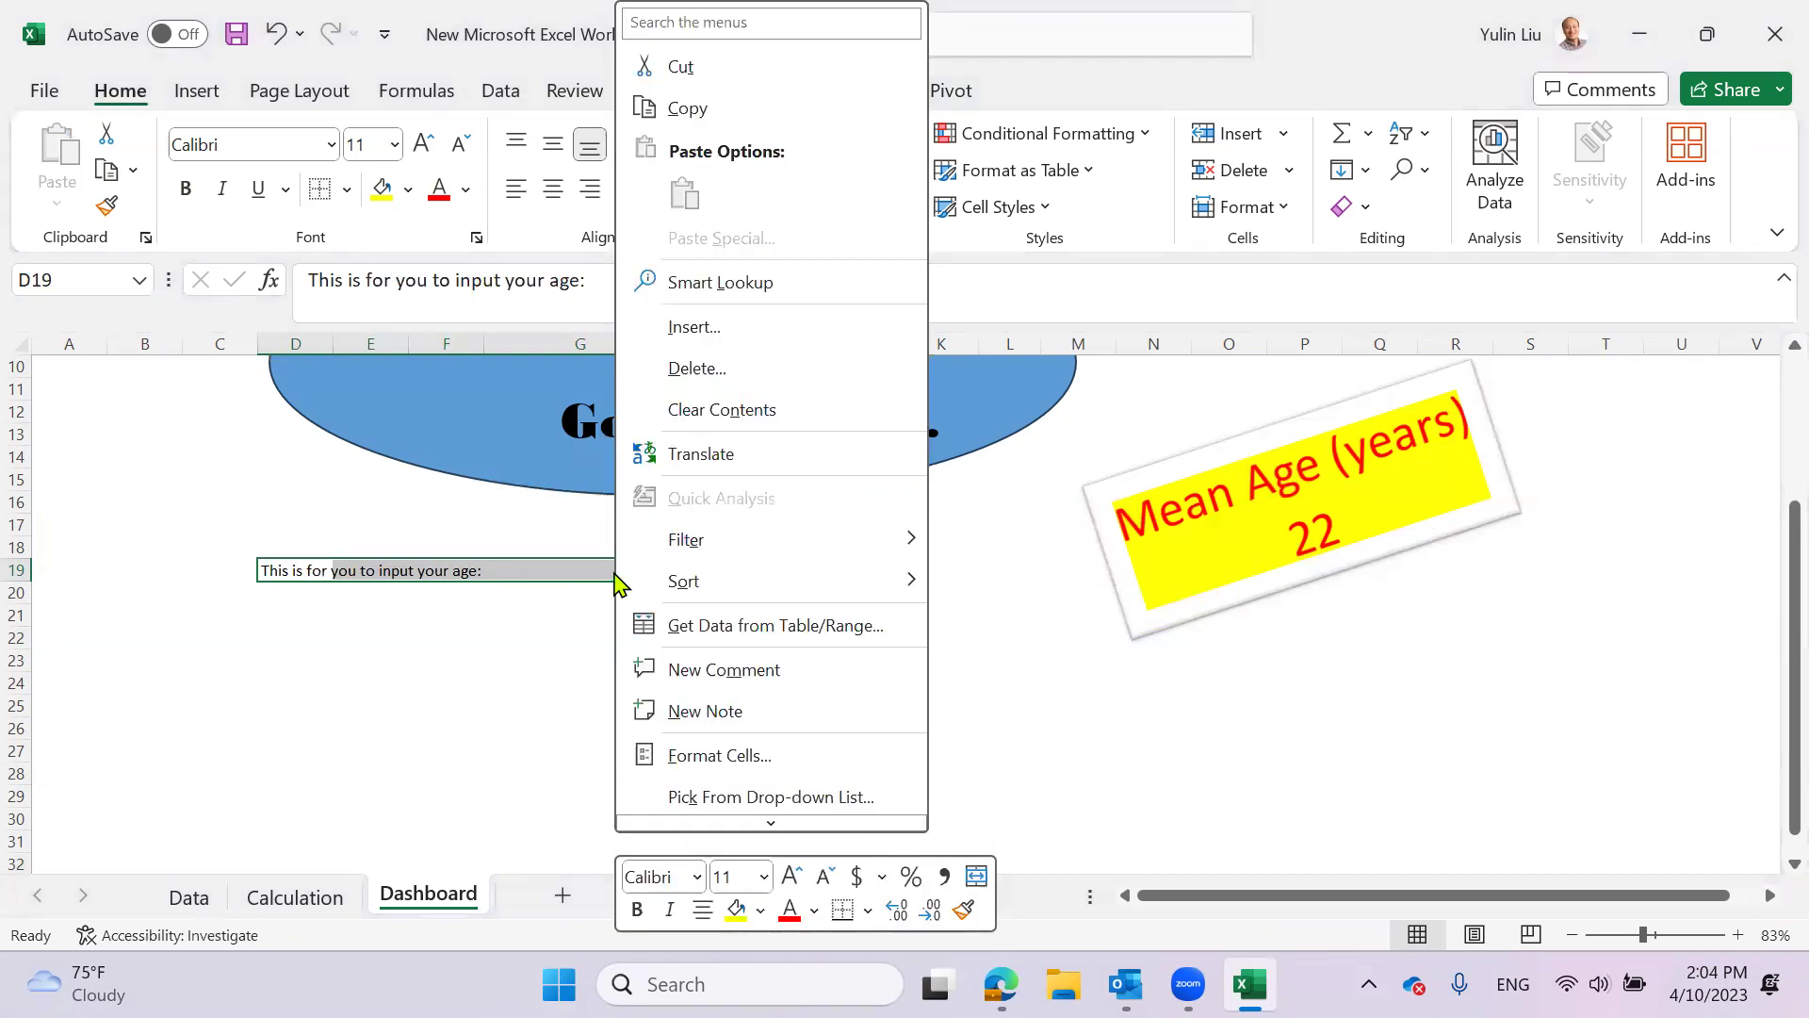
key("Escape")
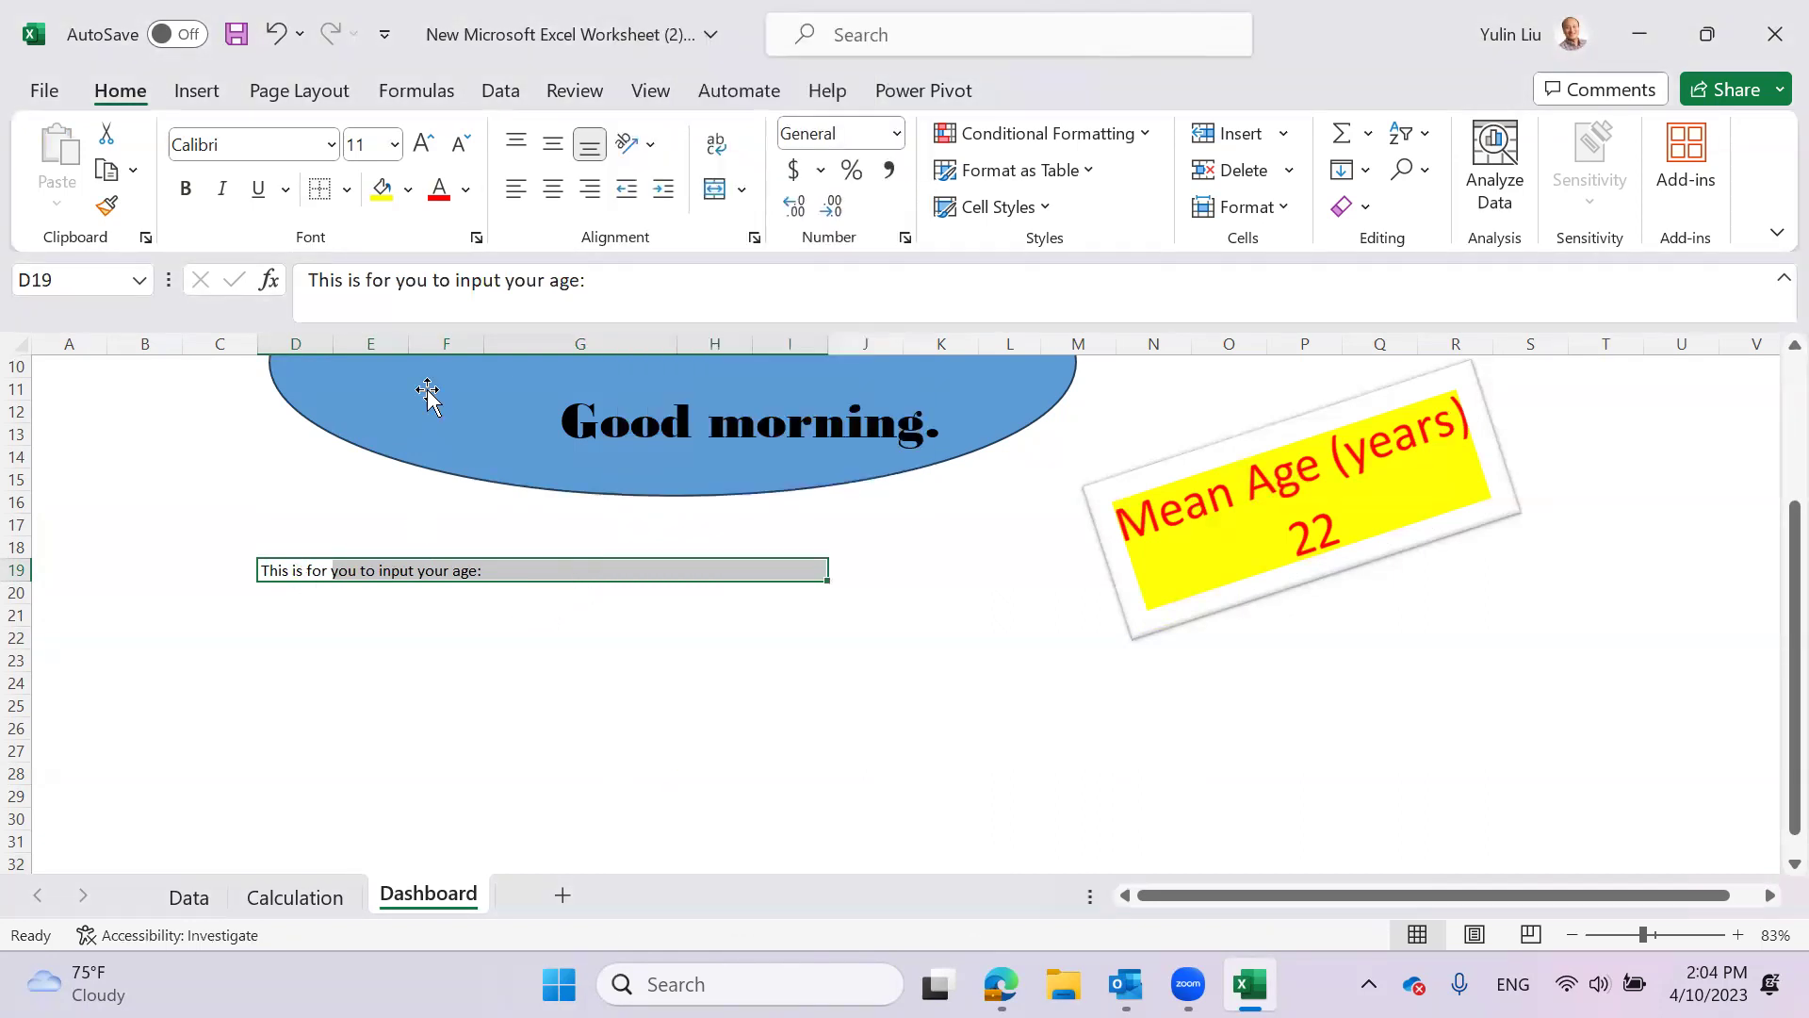
left_click(742, 191)
left_click(477, 678)
left_click(476, 679)
- Try Merge & Center on cells D19:J19 of the Dashboard sheet and undo the merge
left_click_drag(290, 577, 884, 569)
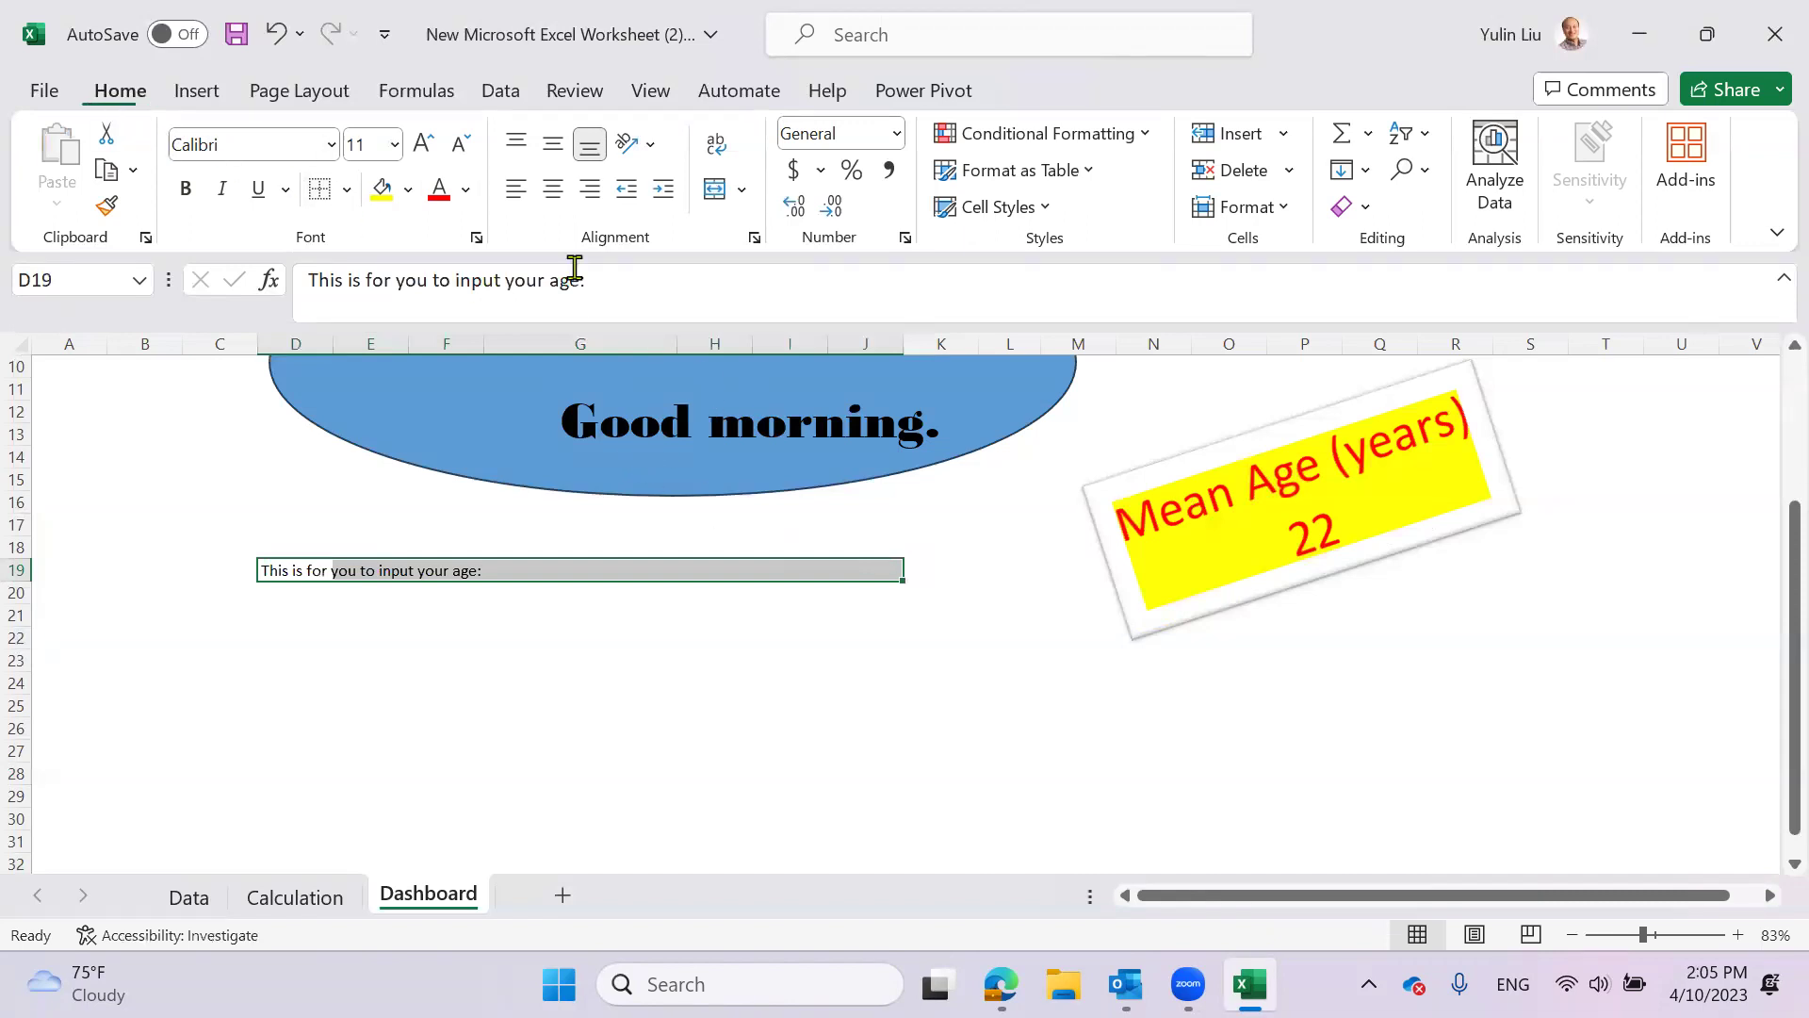
left_click(741, 191)
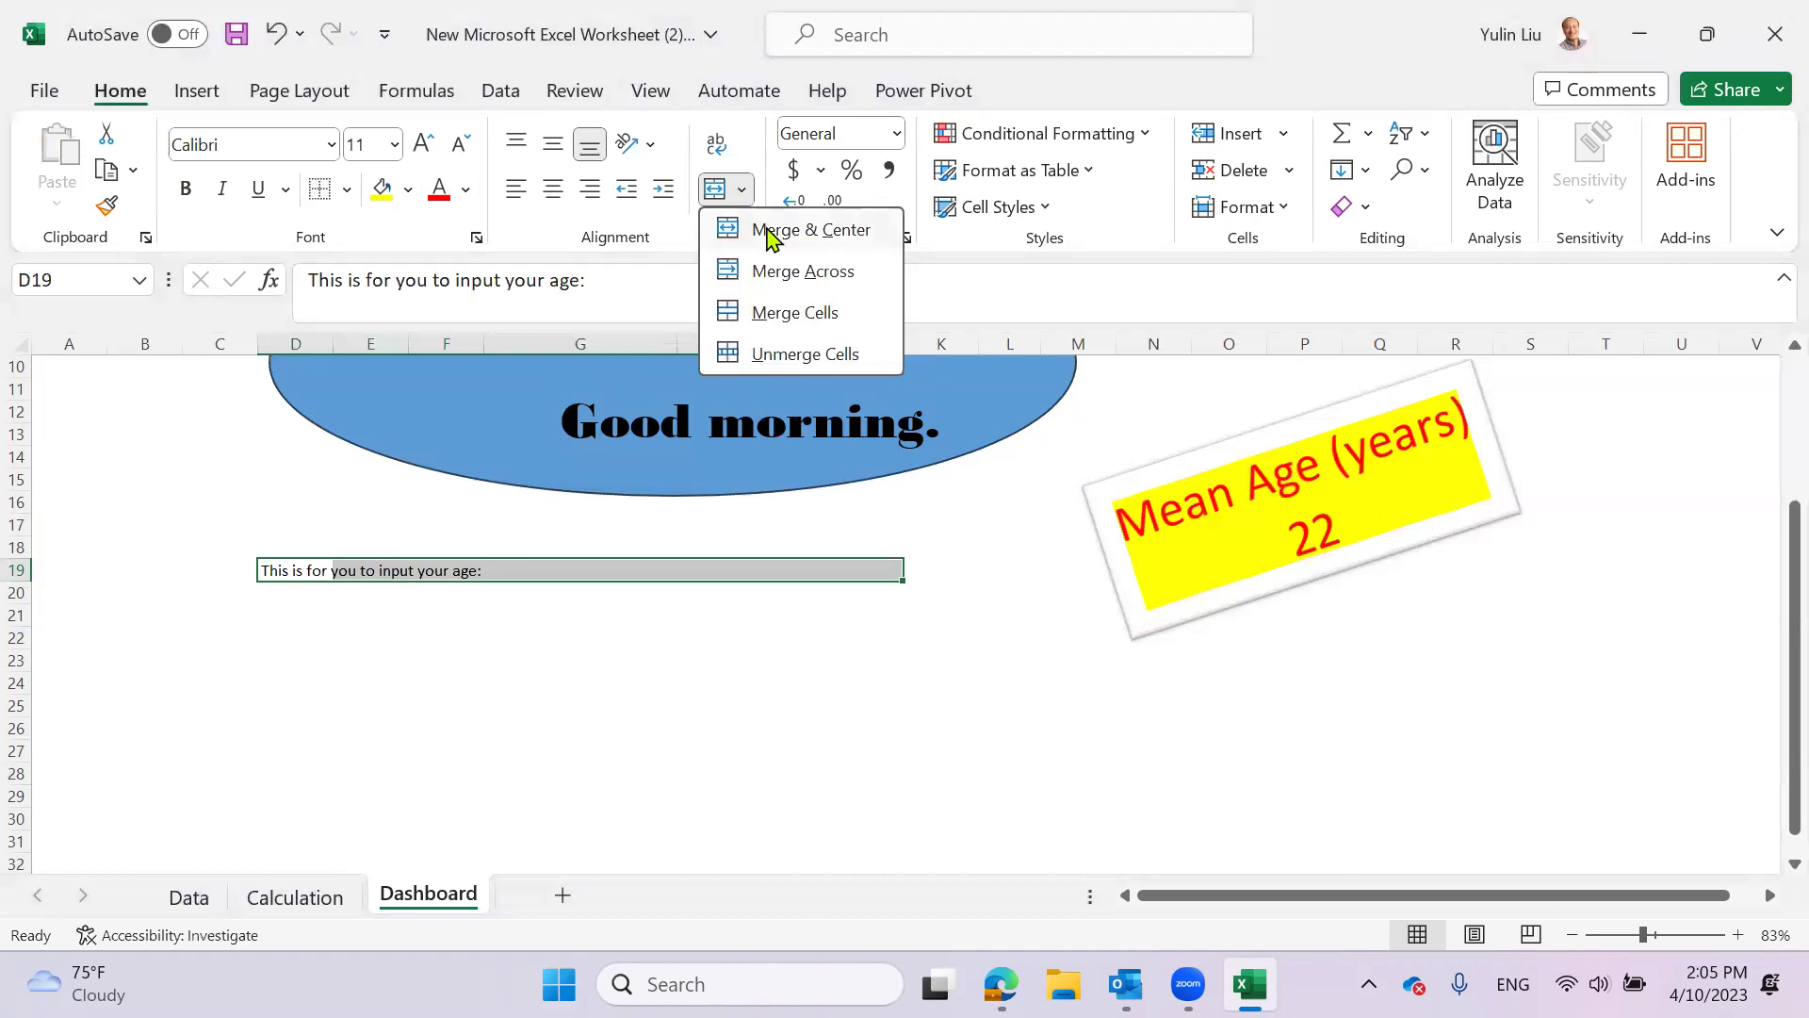
left_click(771, 234)
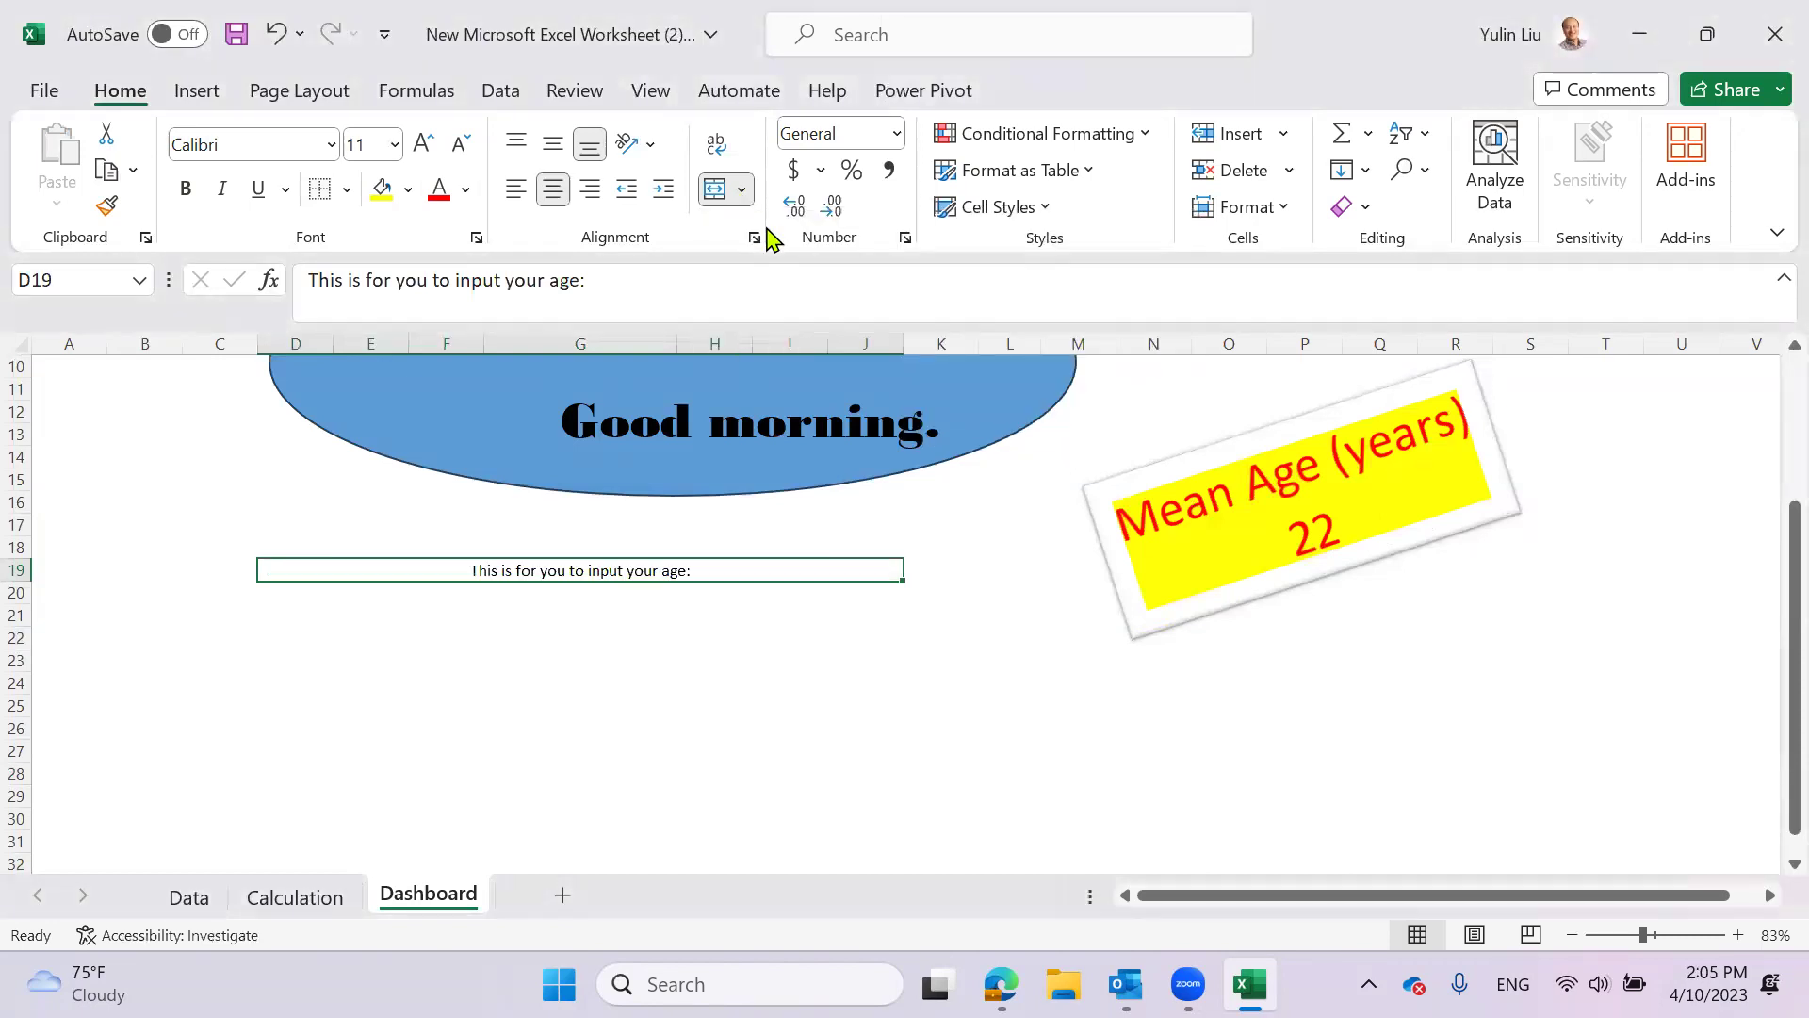
left_click(553, 575)
left_click(274, 36)
left_click(451, 636)
left_click(497, 568)
left_click(303, 565)
left_click_drag(297, 567, 827, 579)
left_click(789, 637)
left_click(354, 572)
left_click_drag(354, 572, 864, 578)
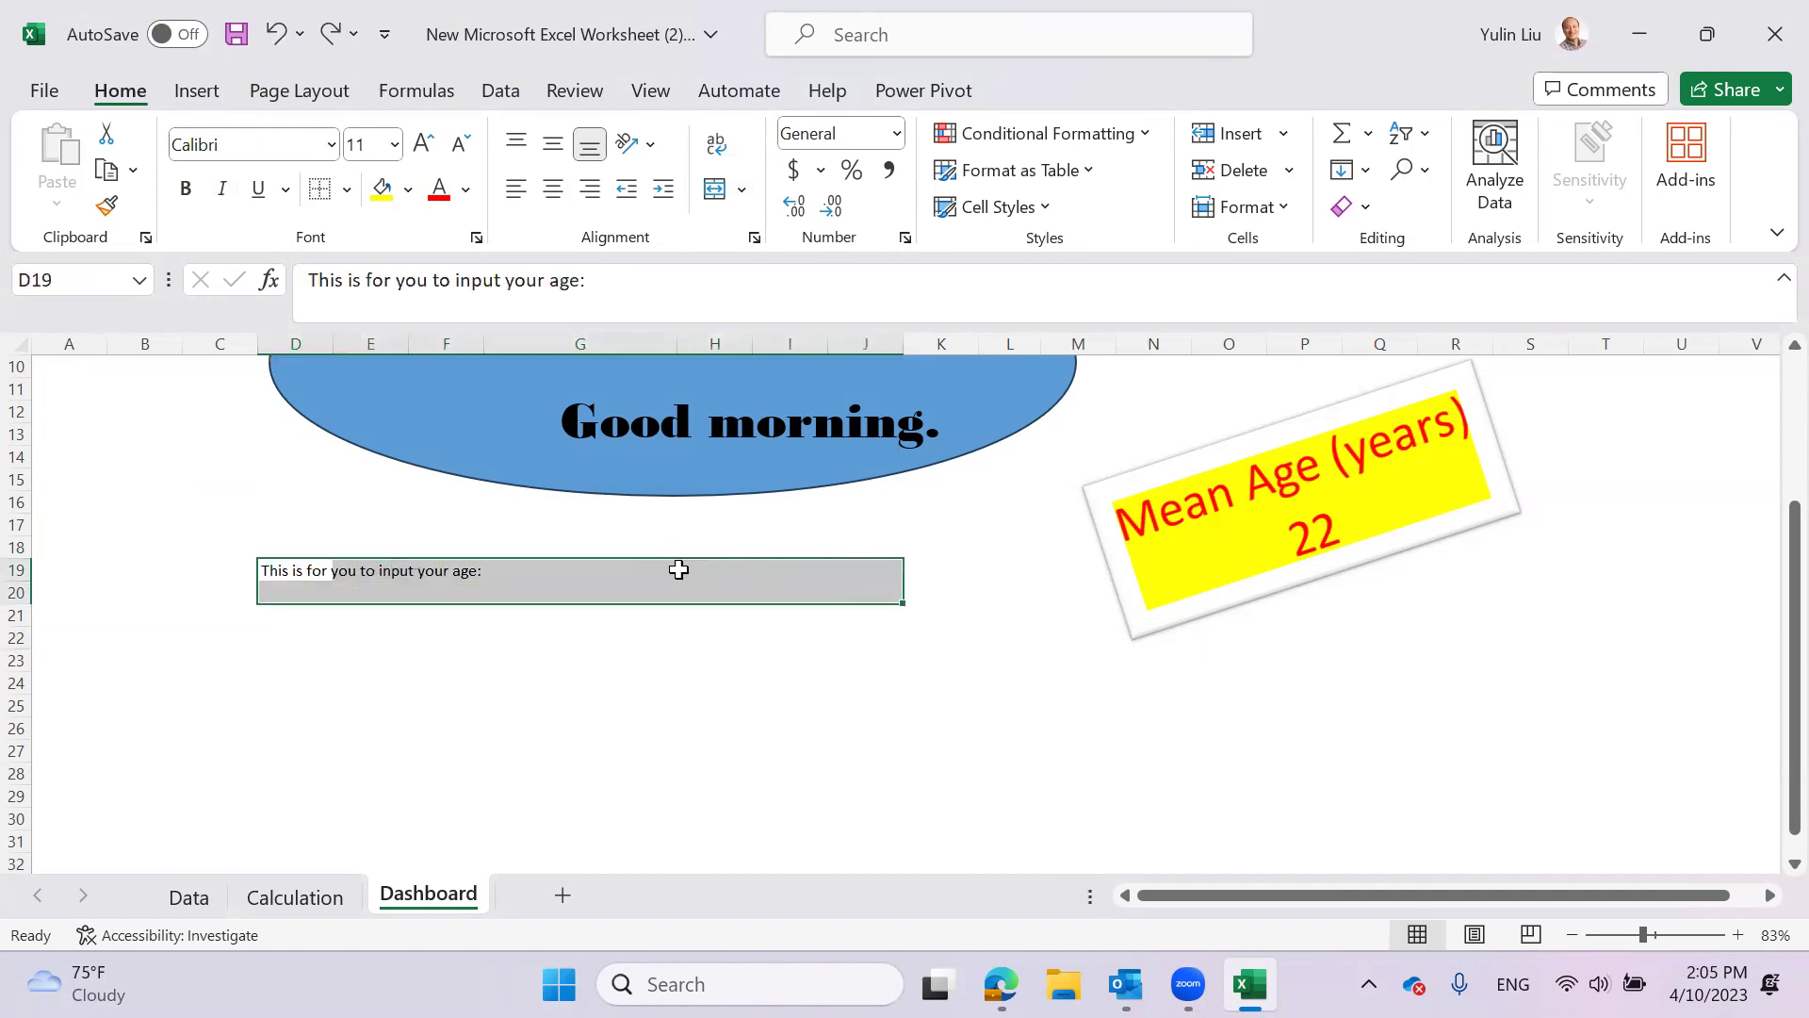
left_click(619, 585)
- Set the horizontal alignment of cells D19:K19 to Center Across Selection in Format Cells
left_click_drag(307, 565, 931, 563)
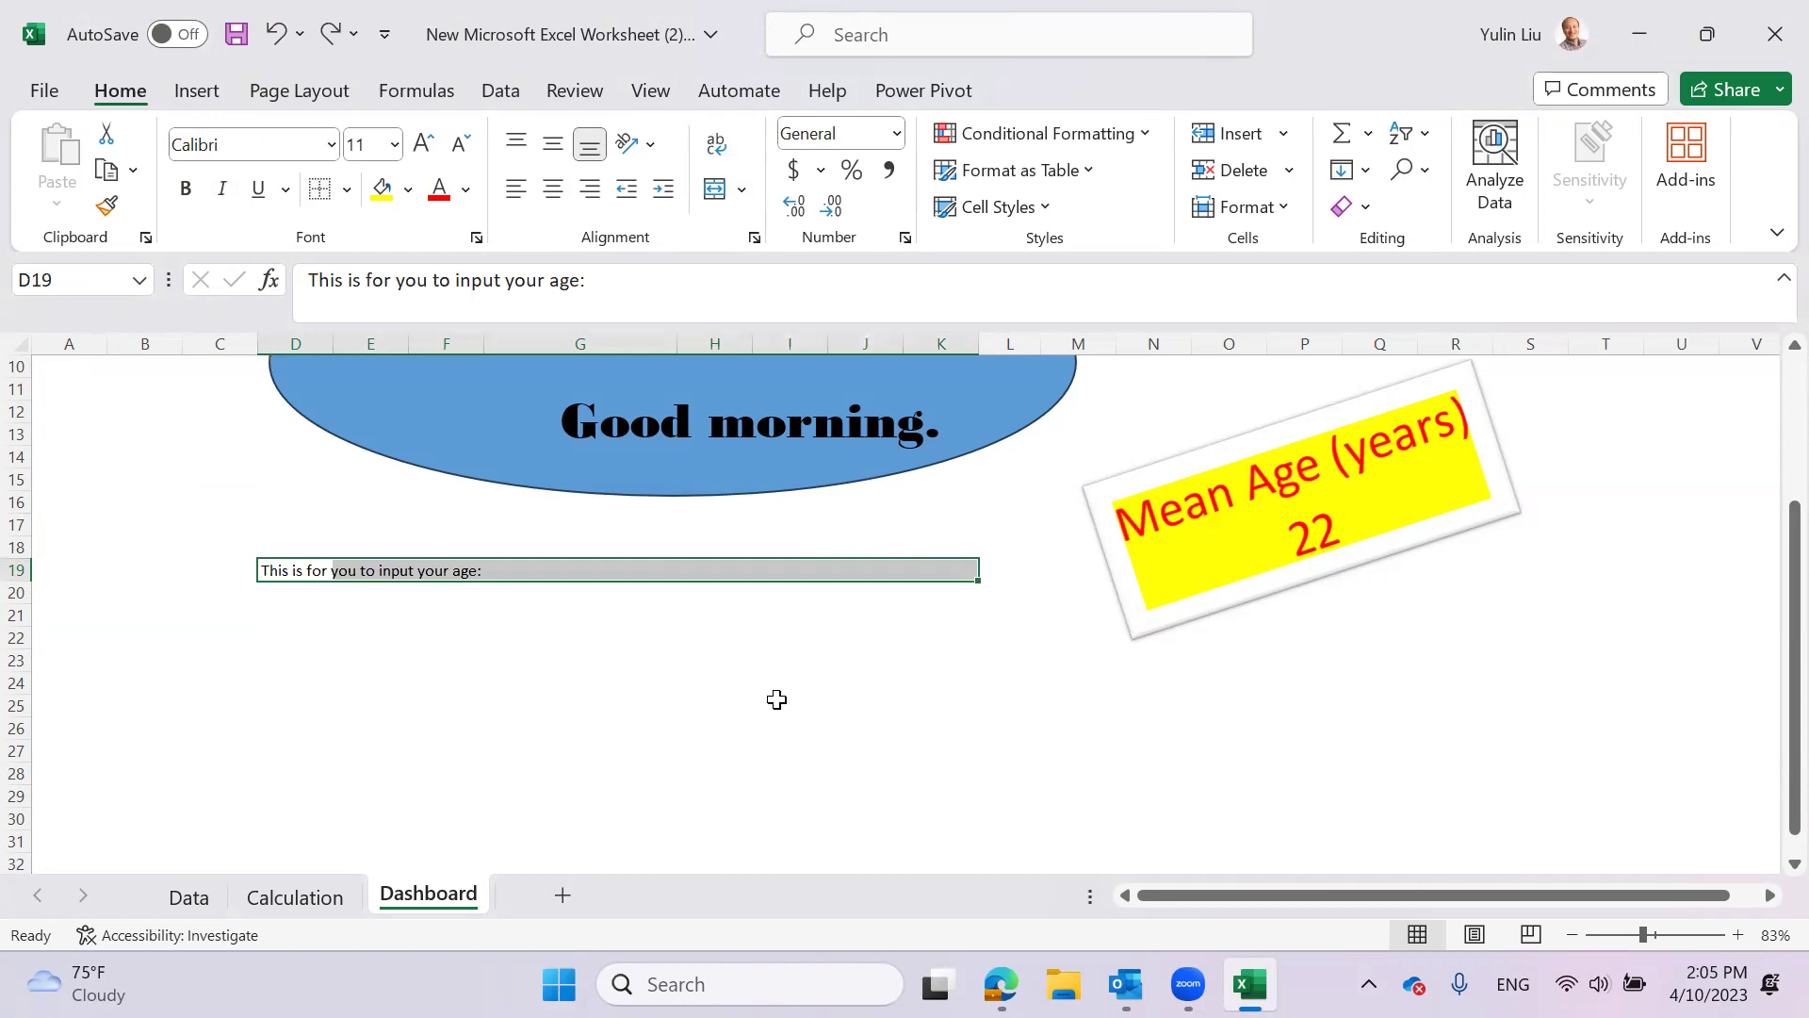
right_click(562, 580)
mouse_move(562, 582)
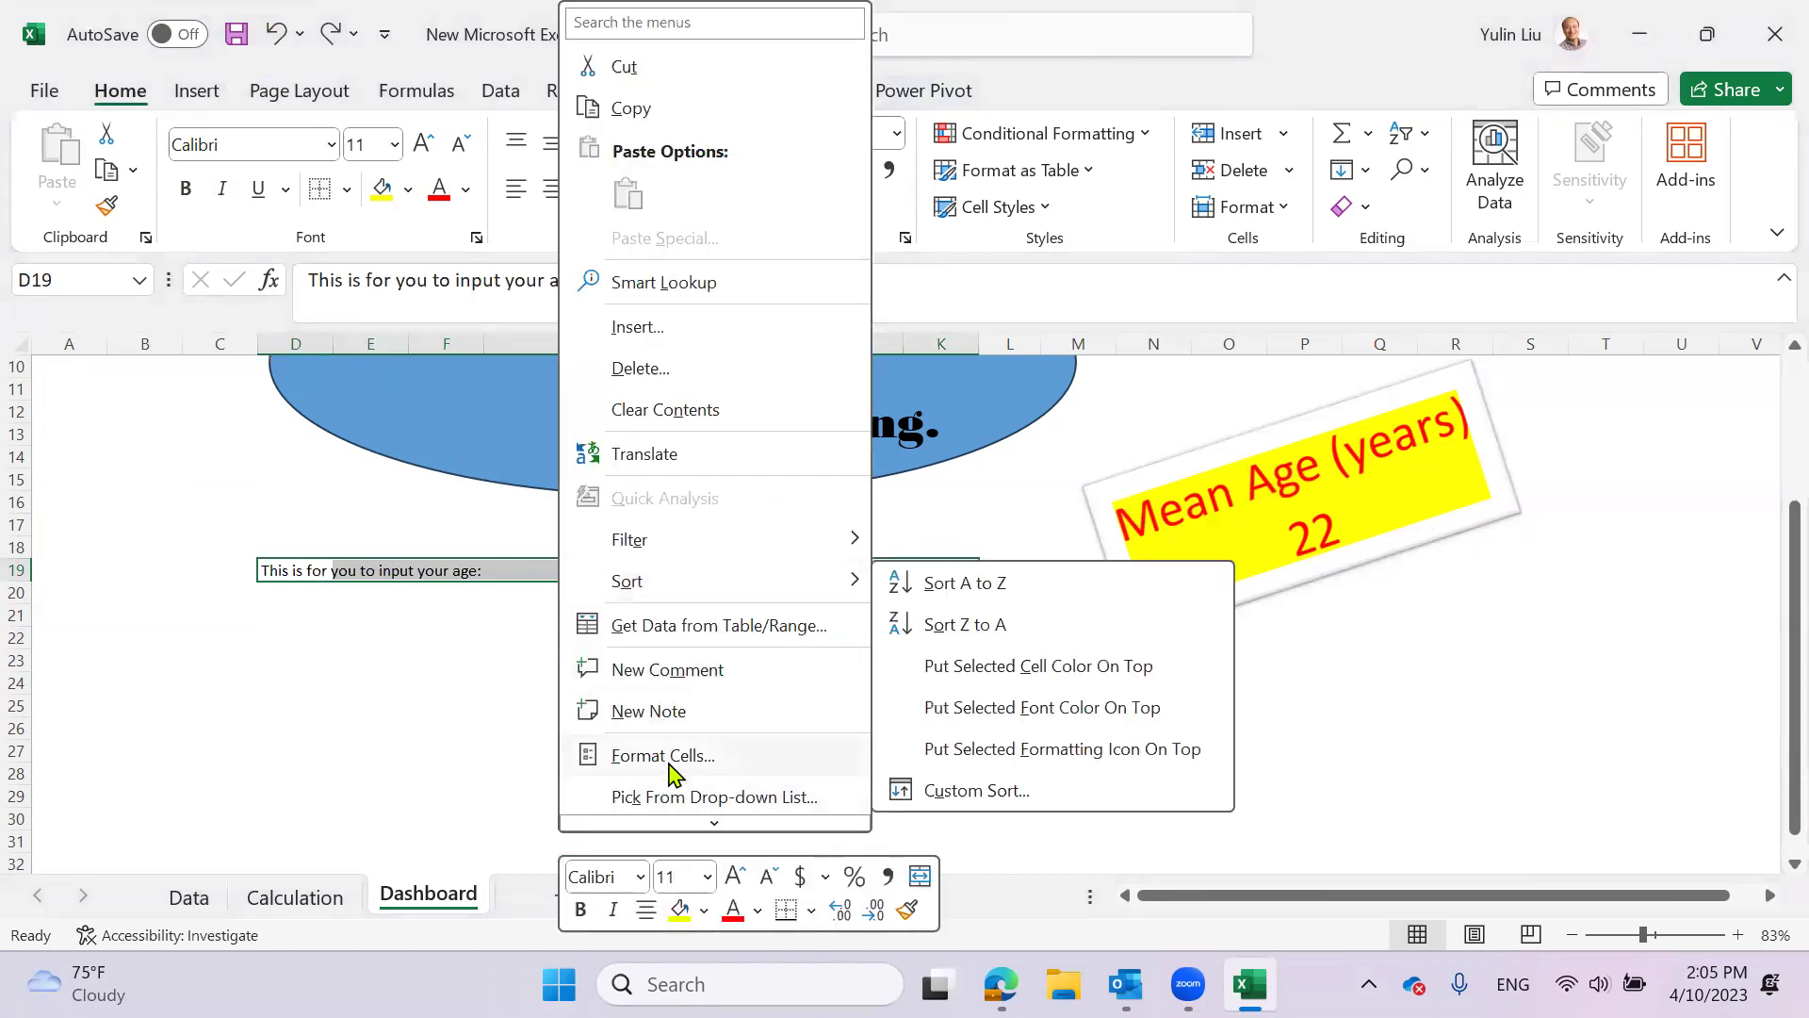
left_click(702, 758)
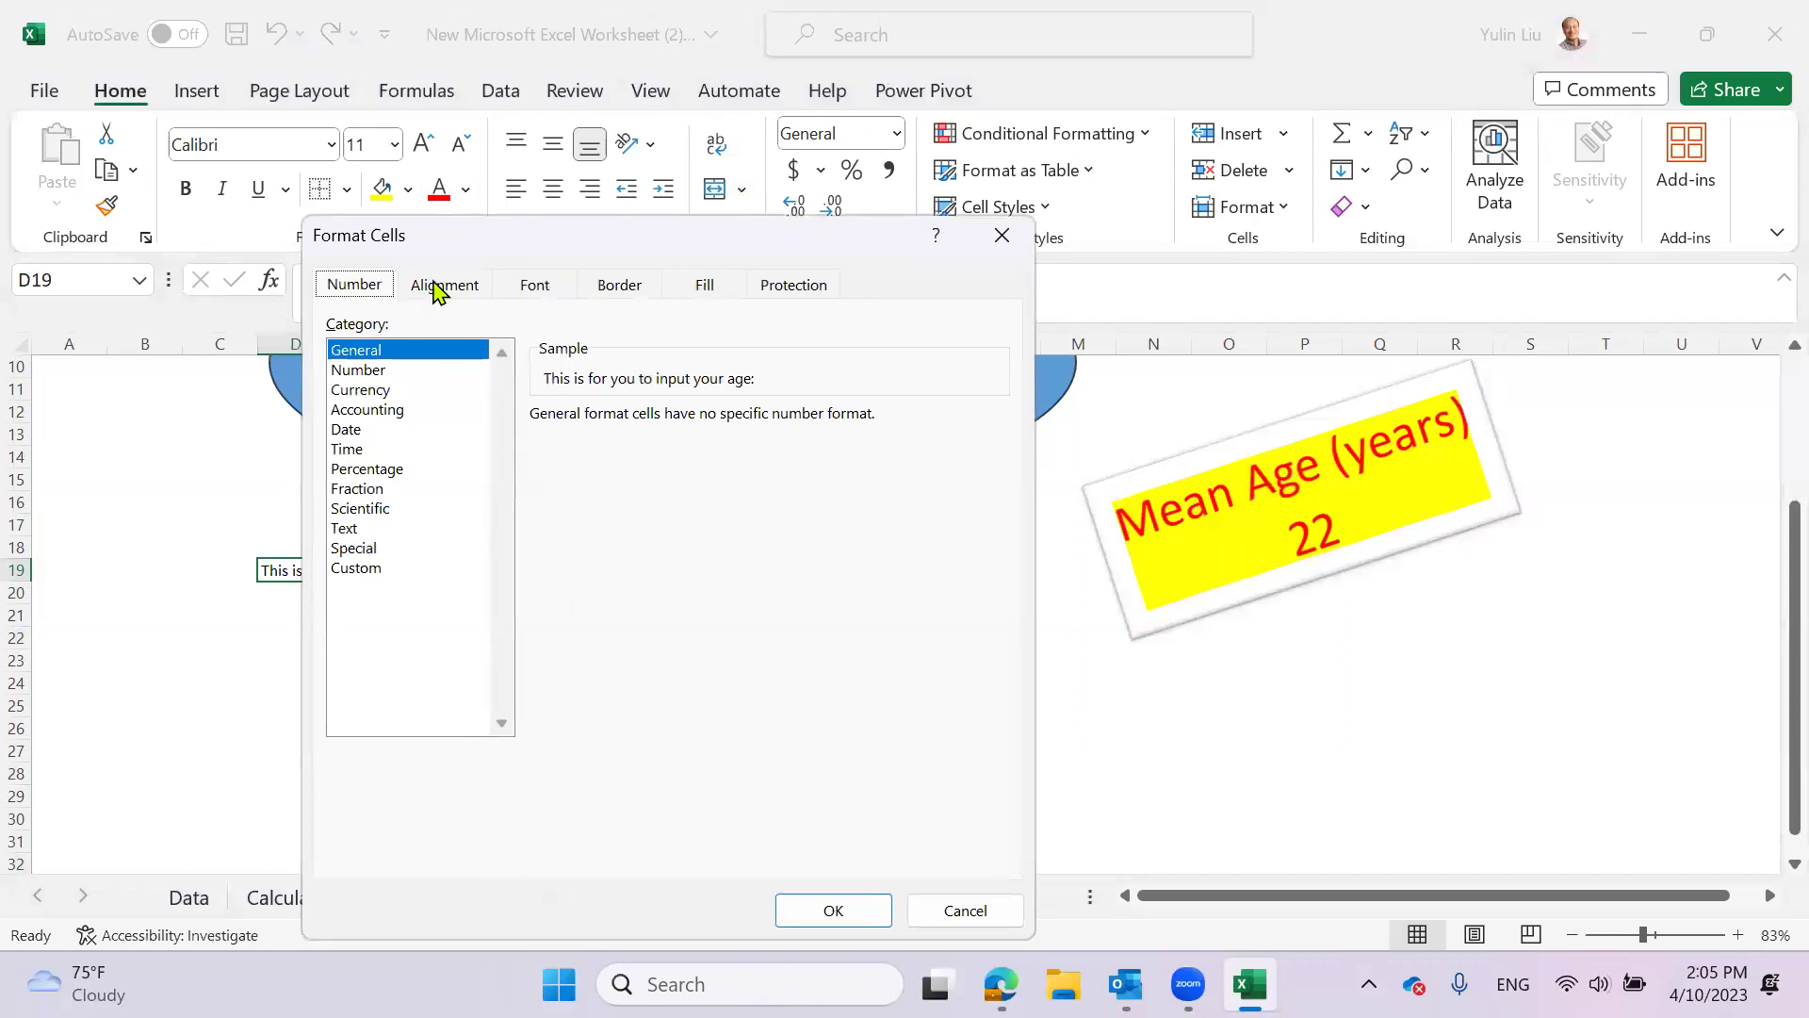
left_click(441, 286)
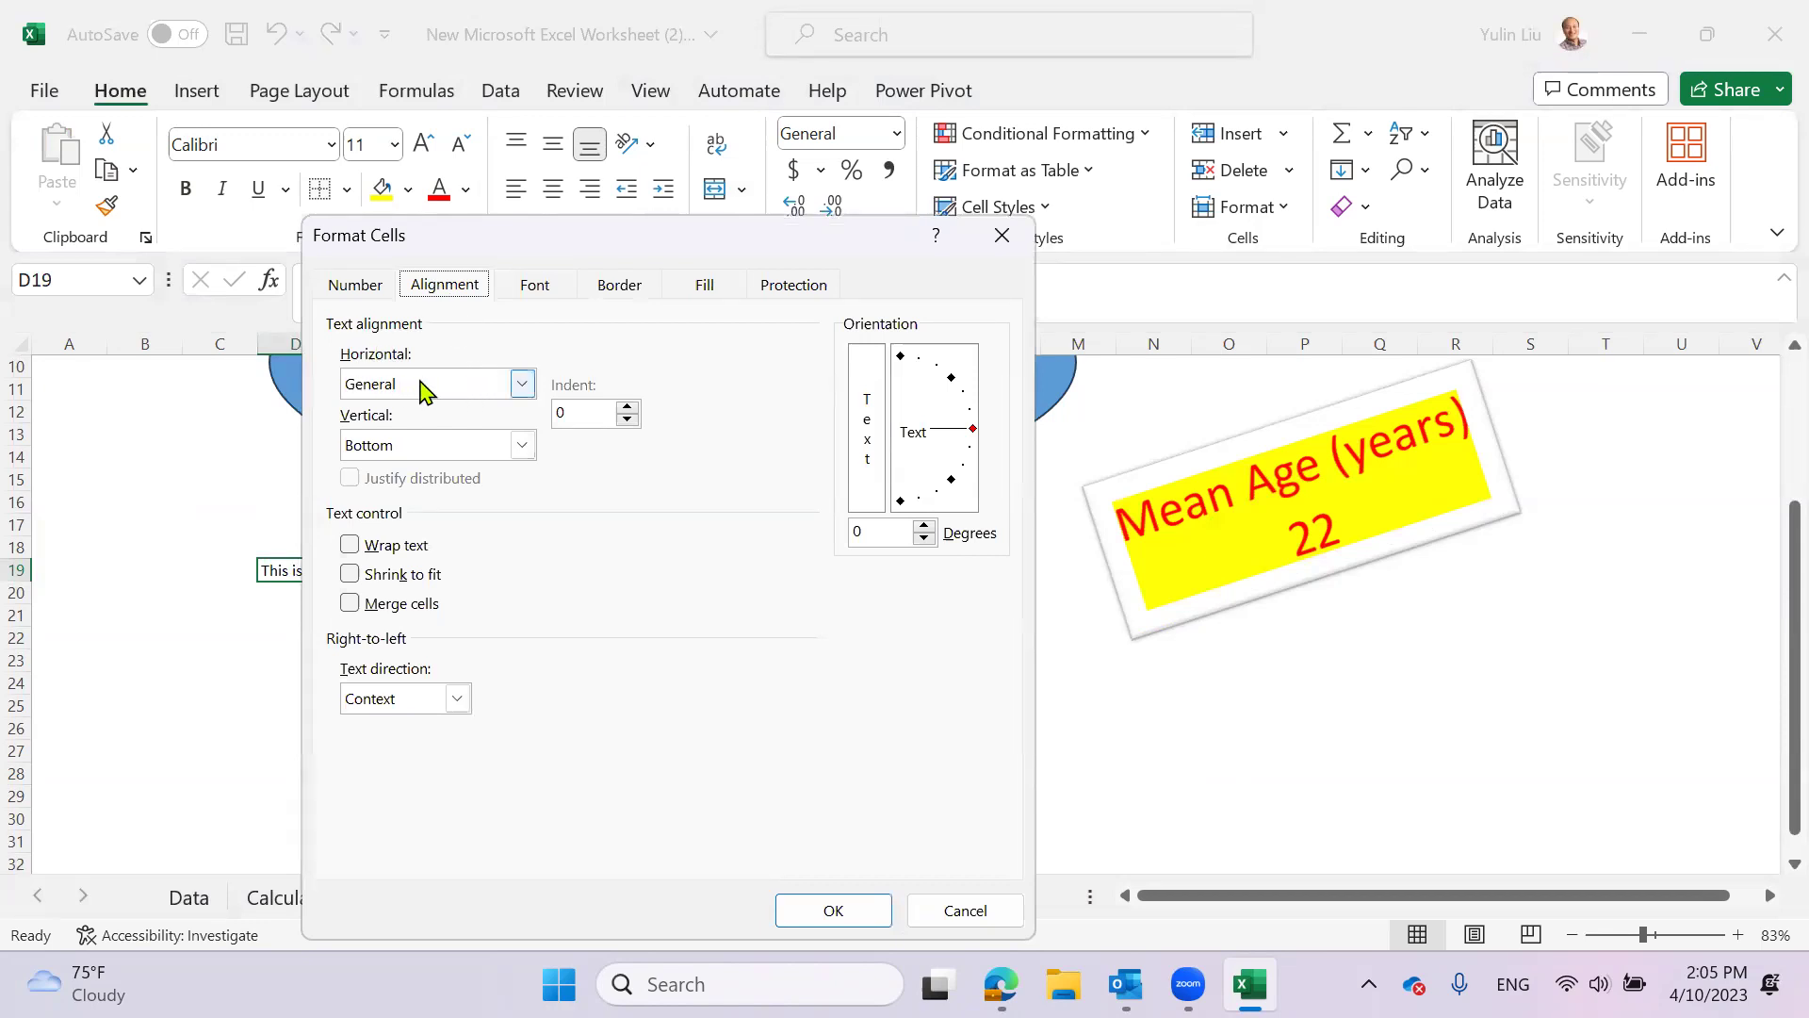
left_click(523, 386)
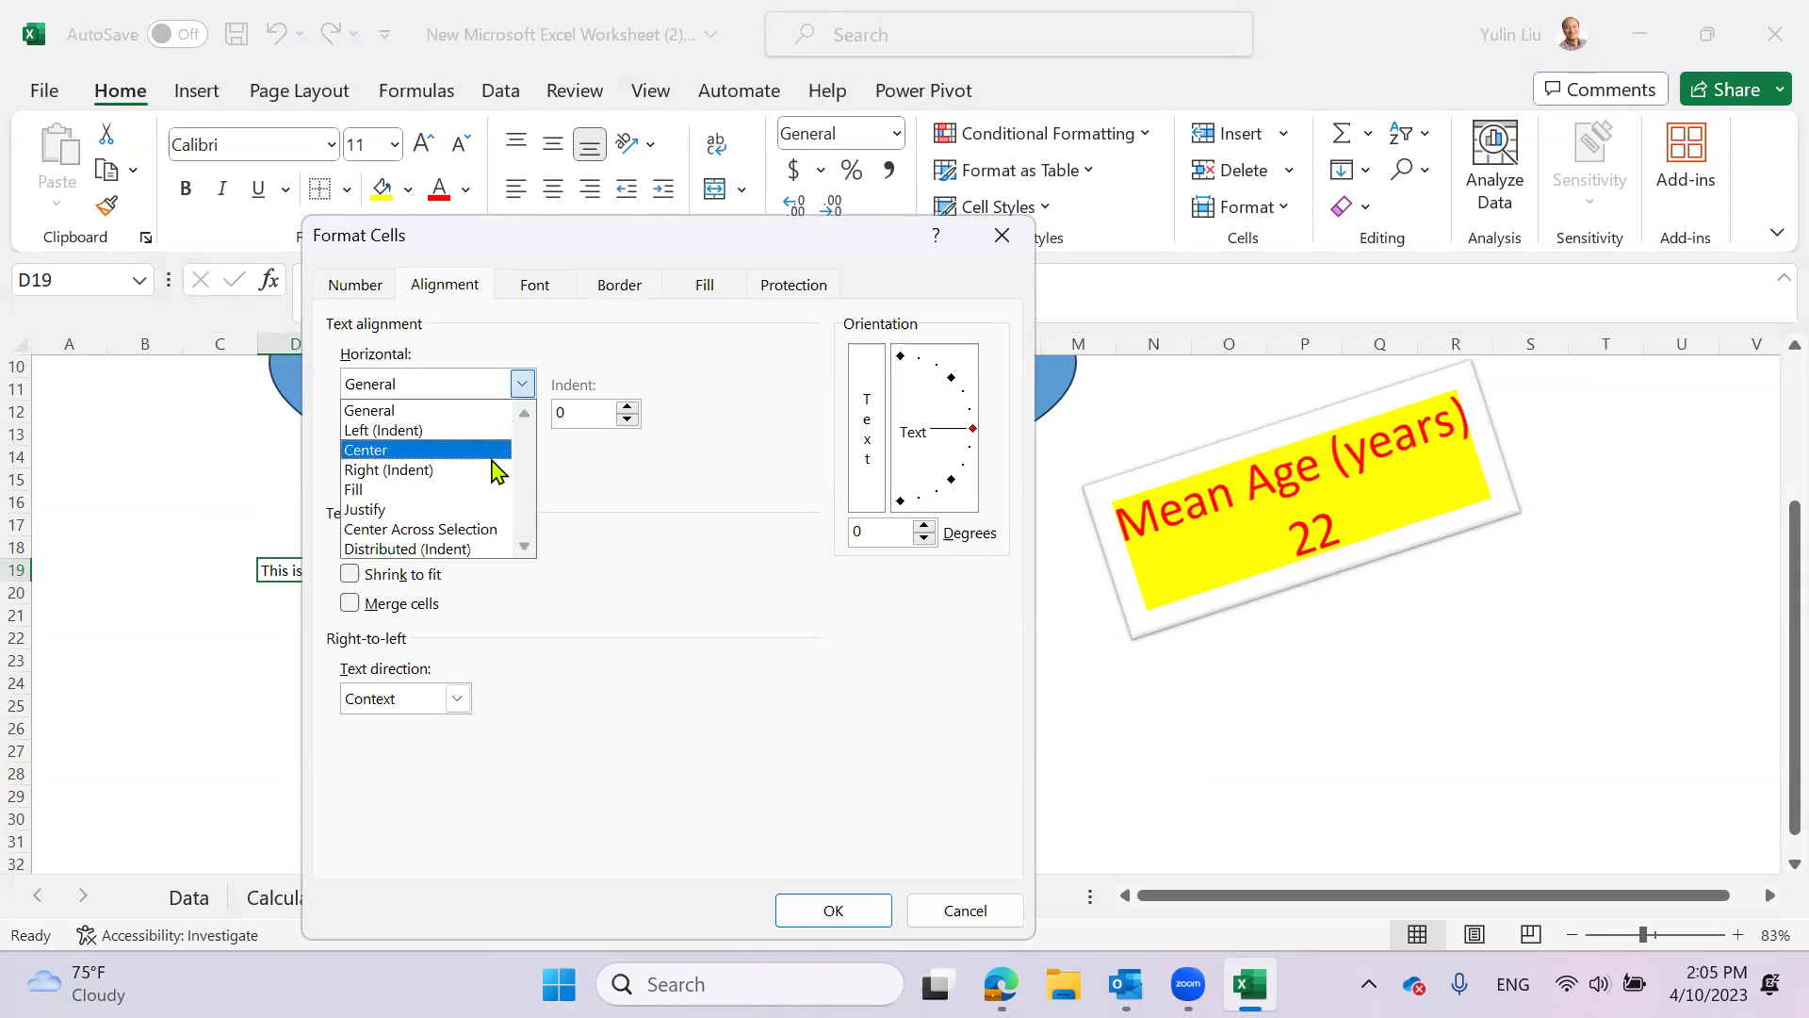
left_click(482, 531)
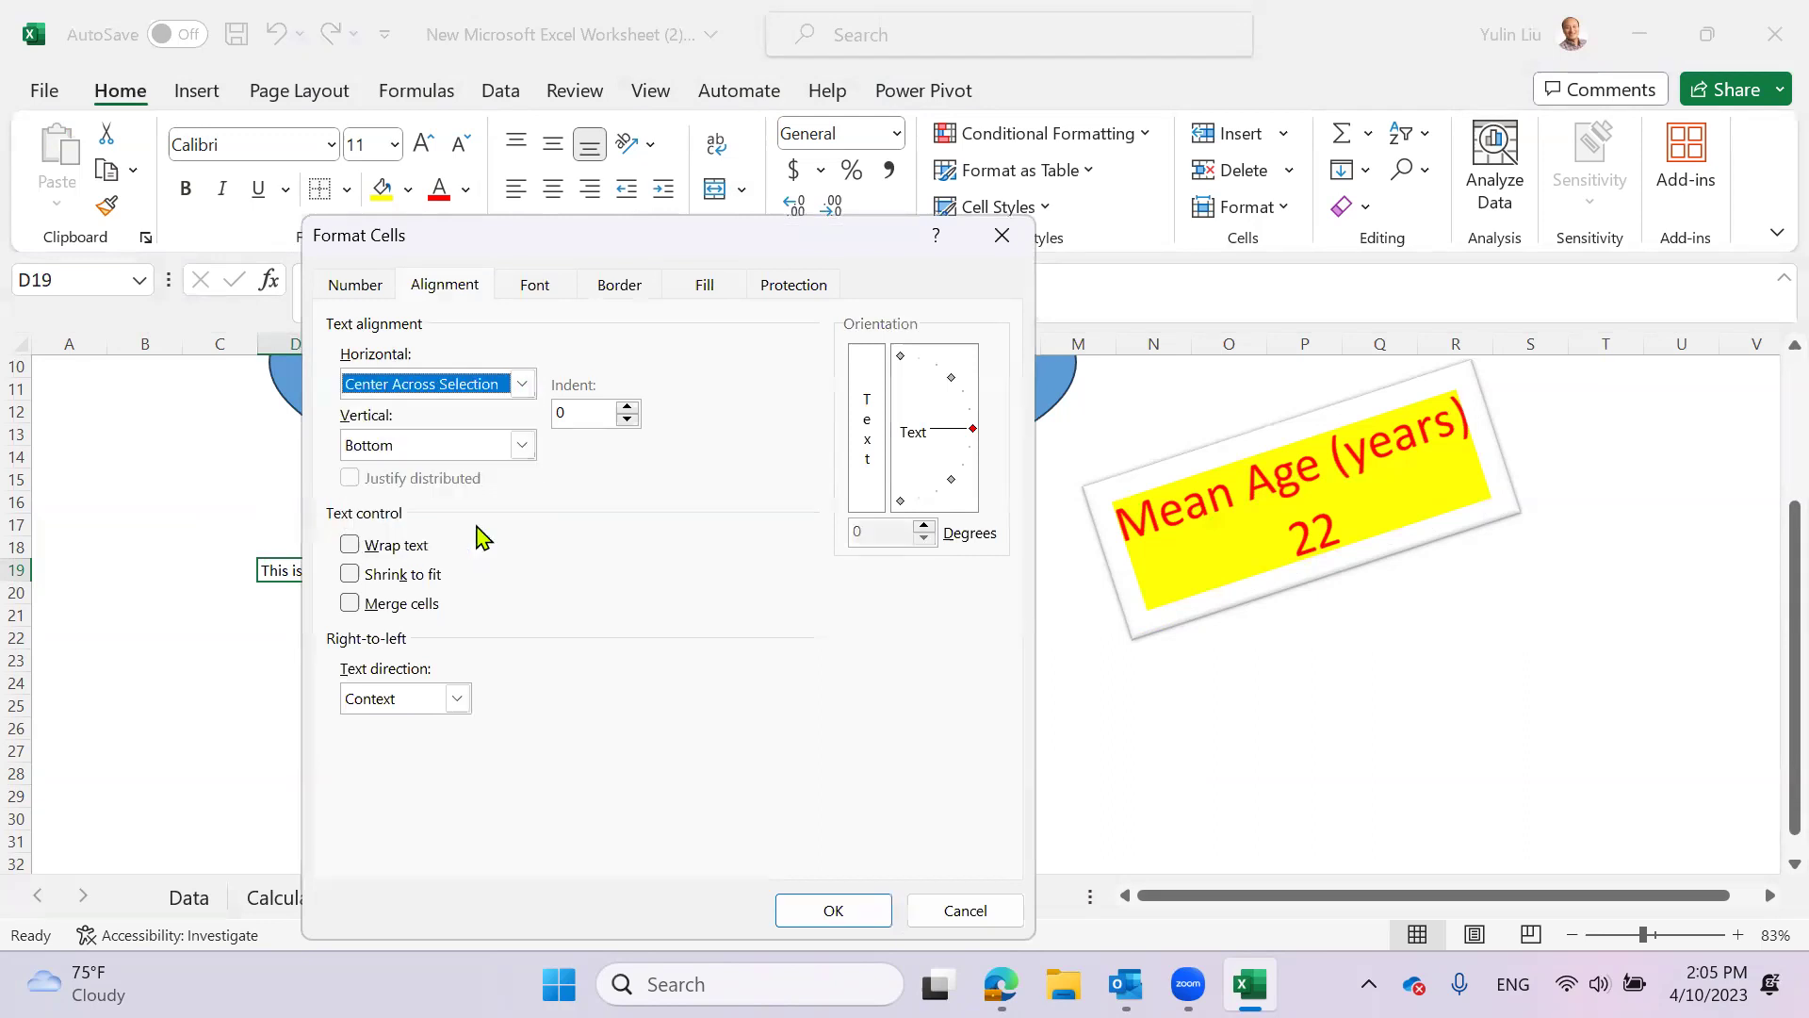
left_click(877, 914)
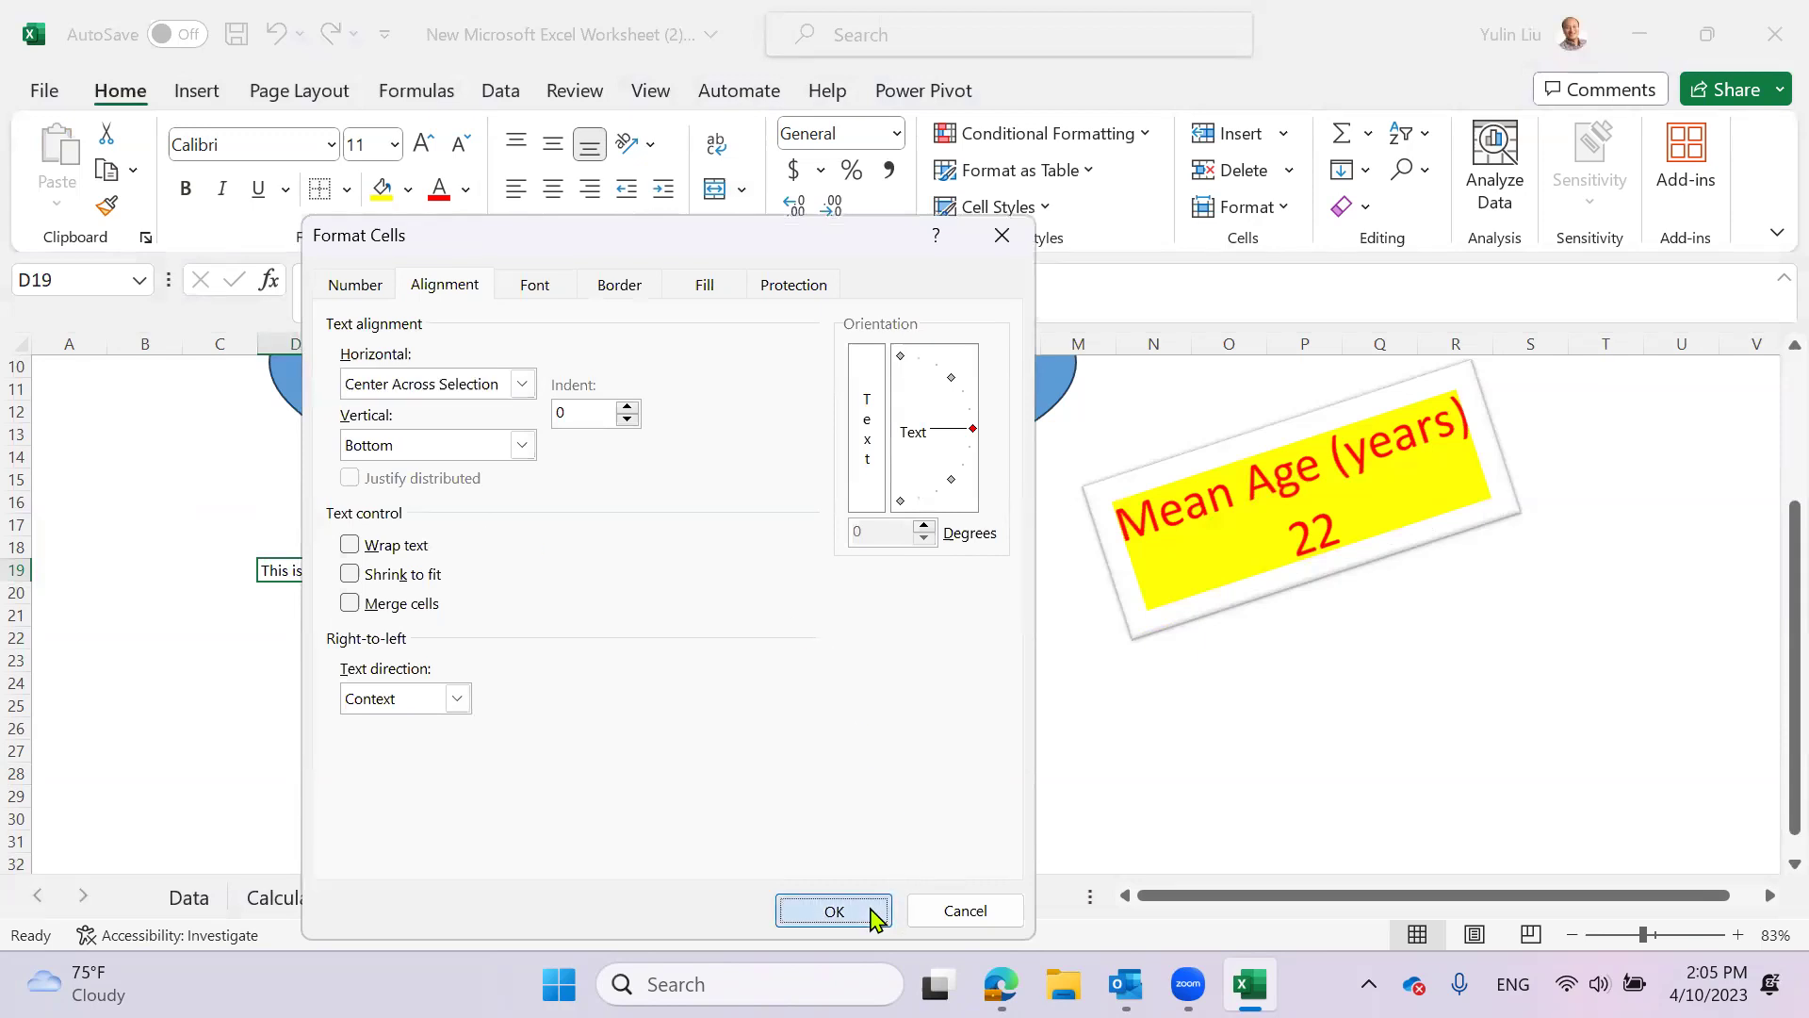
- Select individual cells along row 19 to check whether each is still a separate cell
left_click(769, 777)
left_click(309, 571)
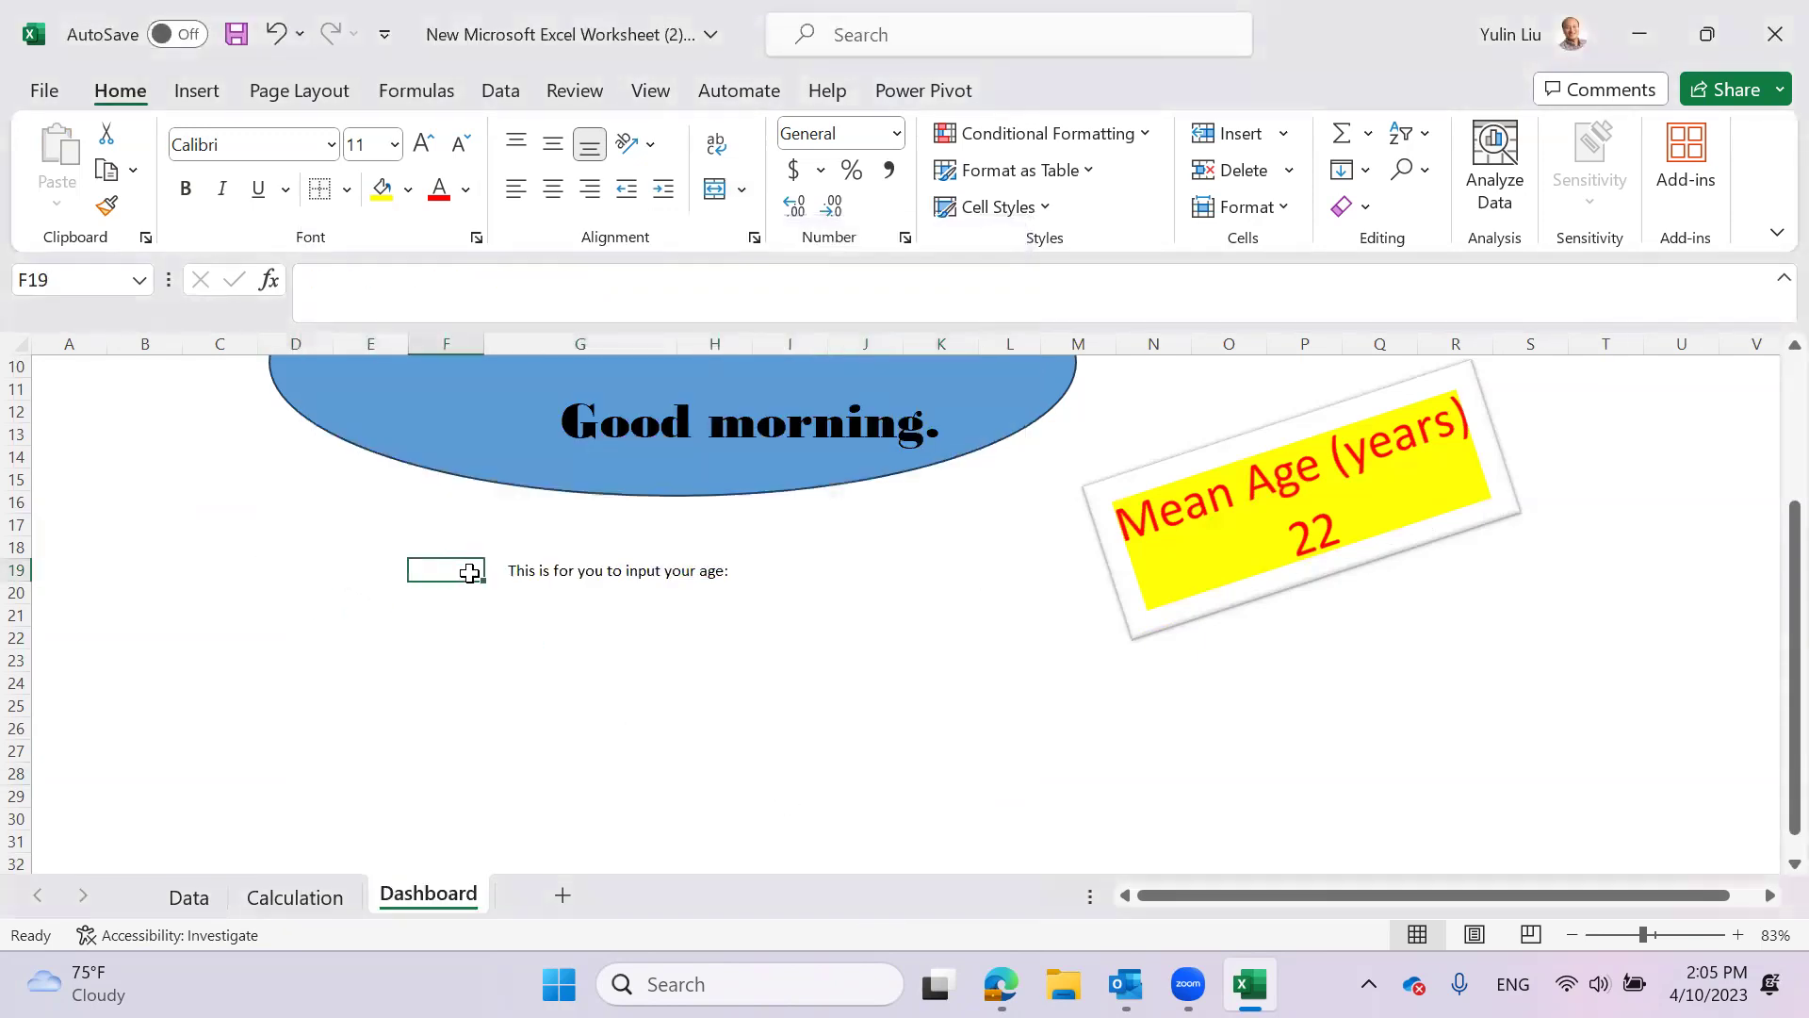
left_click(534, 577)
left_click(739, 568)
left_click(822, 578)
left_click(924, 567)
left_click(862, 571)
left_click(781, 576)
left_click(634, 584)
left_click(448, 553)
- Examine the horizontal and vertical text alignment options for cells D19:K19 in Format Cells, and cancel the dialog
left_click_drag(367, 560, 952, 577)
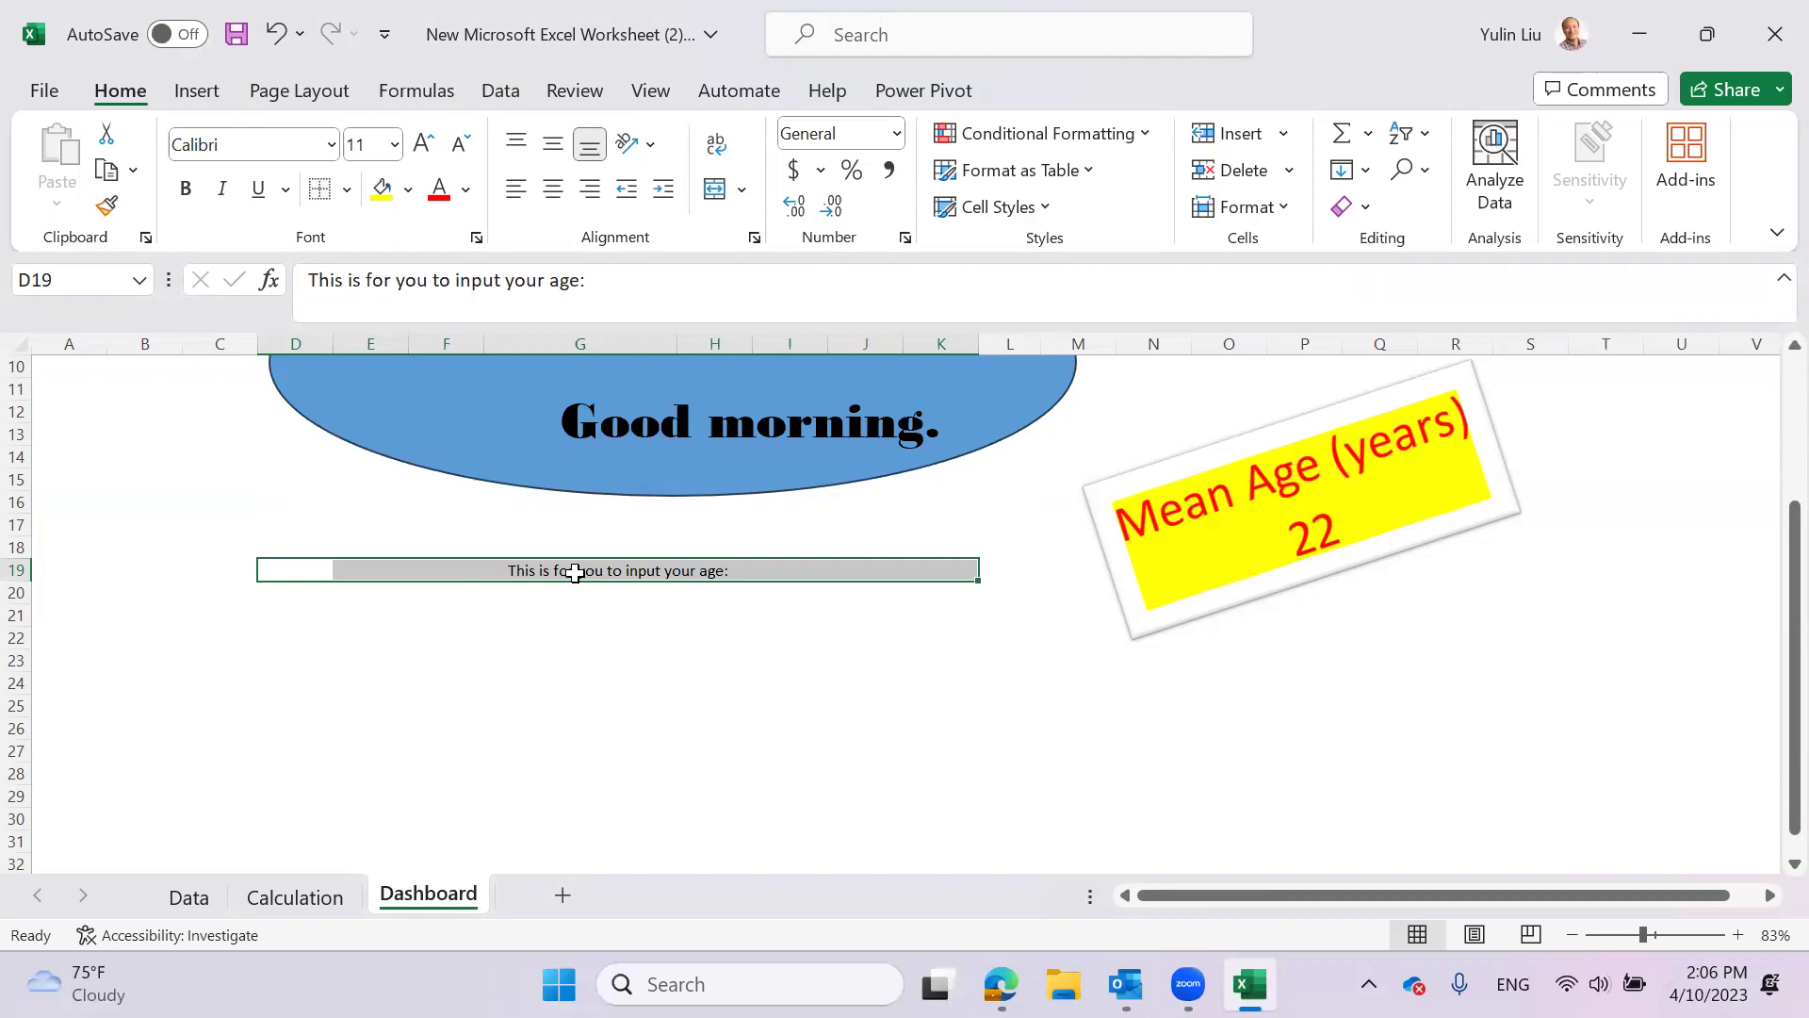
left_click(469, 618)
left_click_drag(307, 569, 912, 566)
right_click(471, 574)
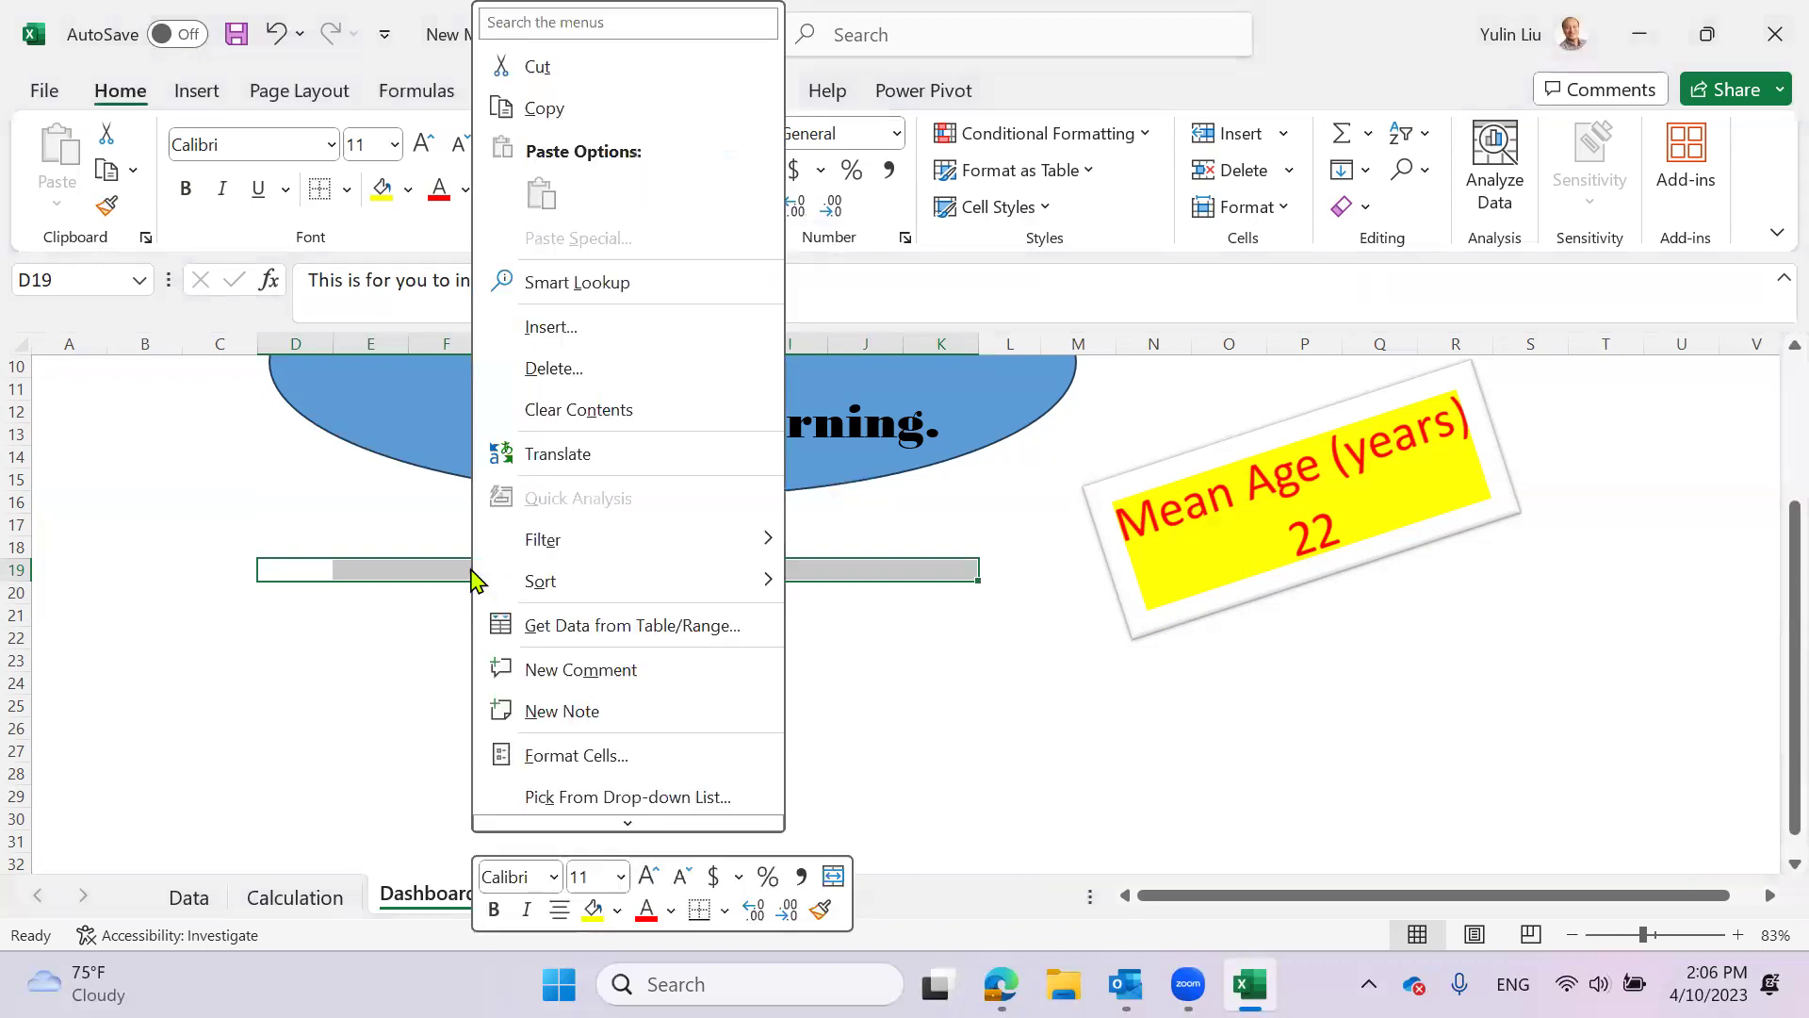
left_click(618, 756)
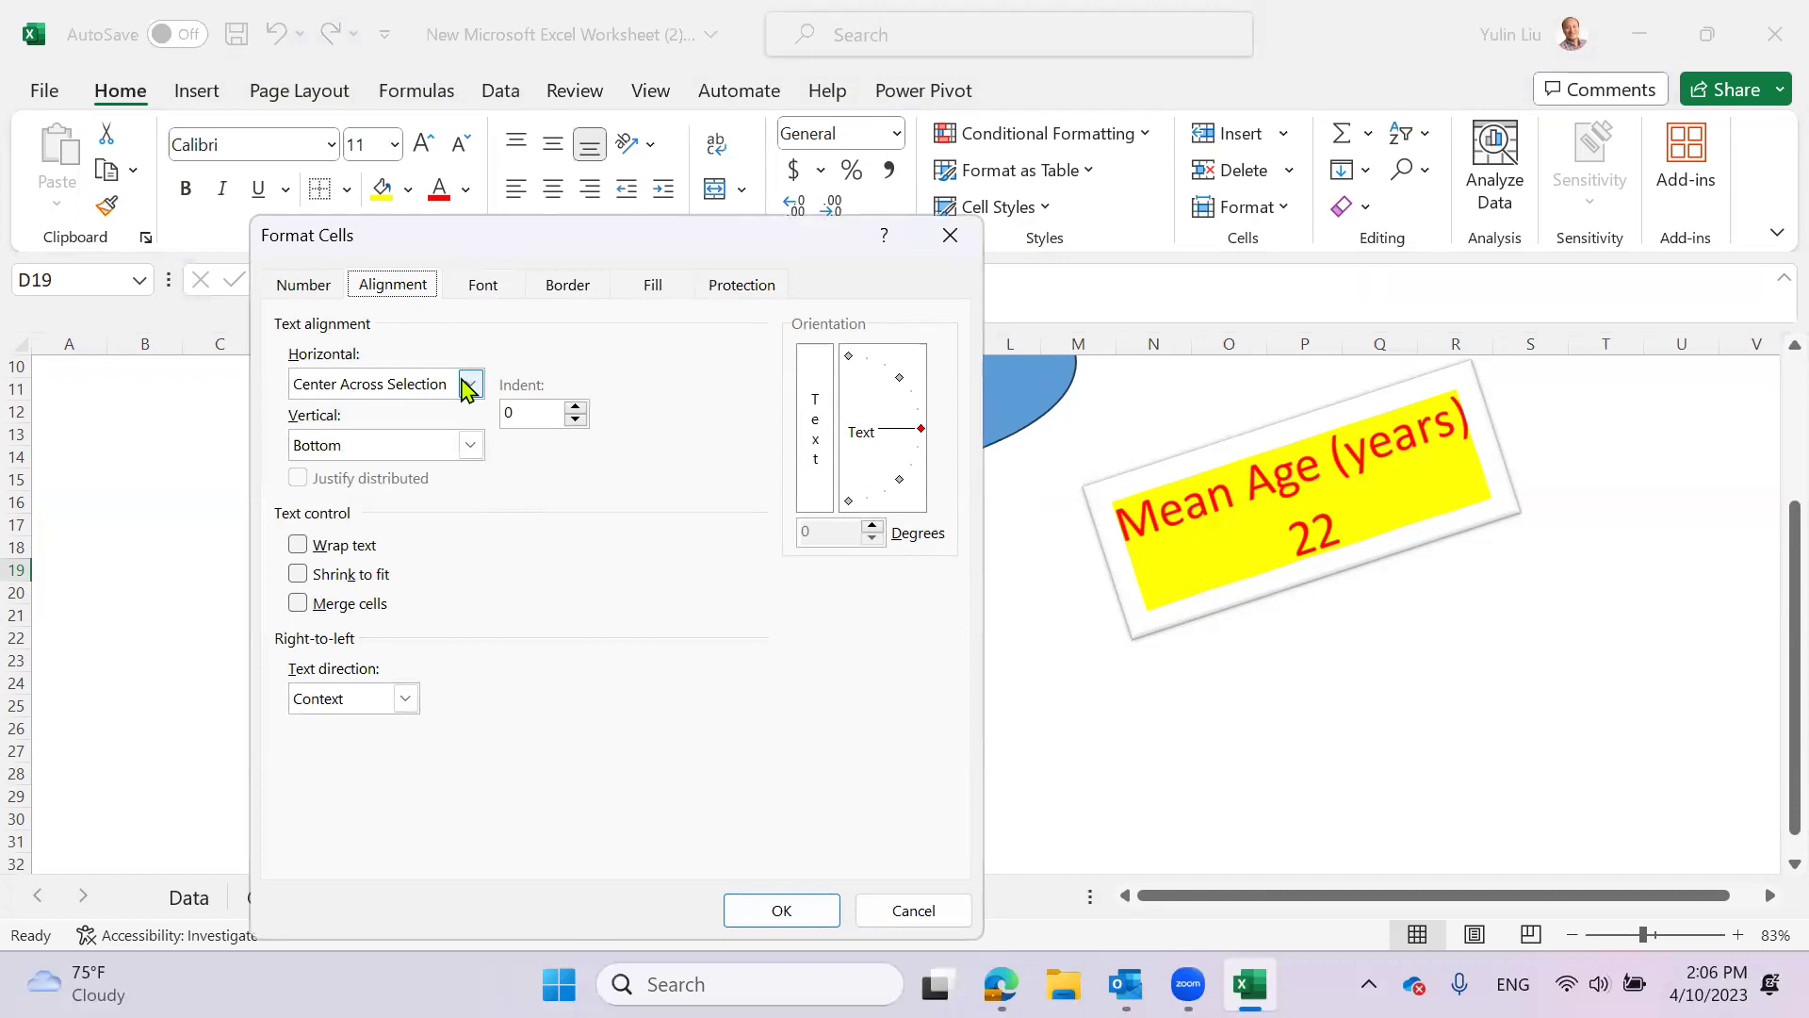
left_click(471, 385)
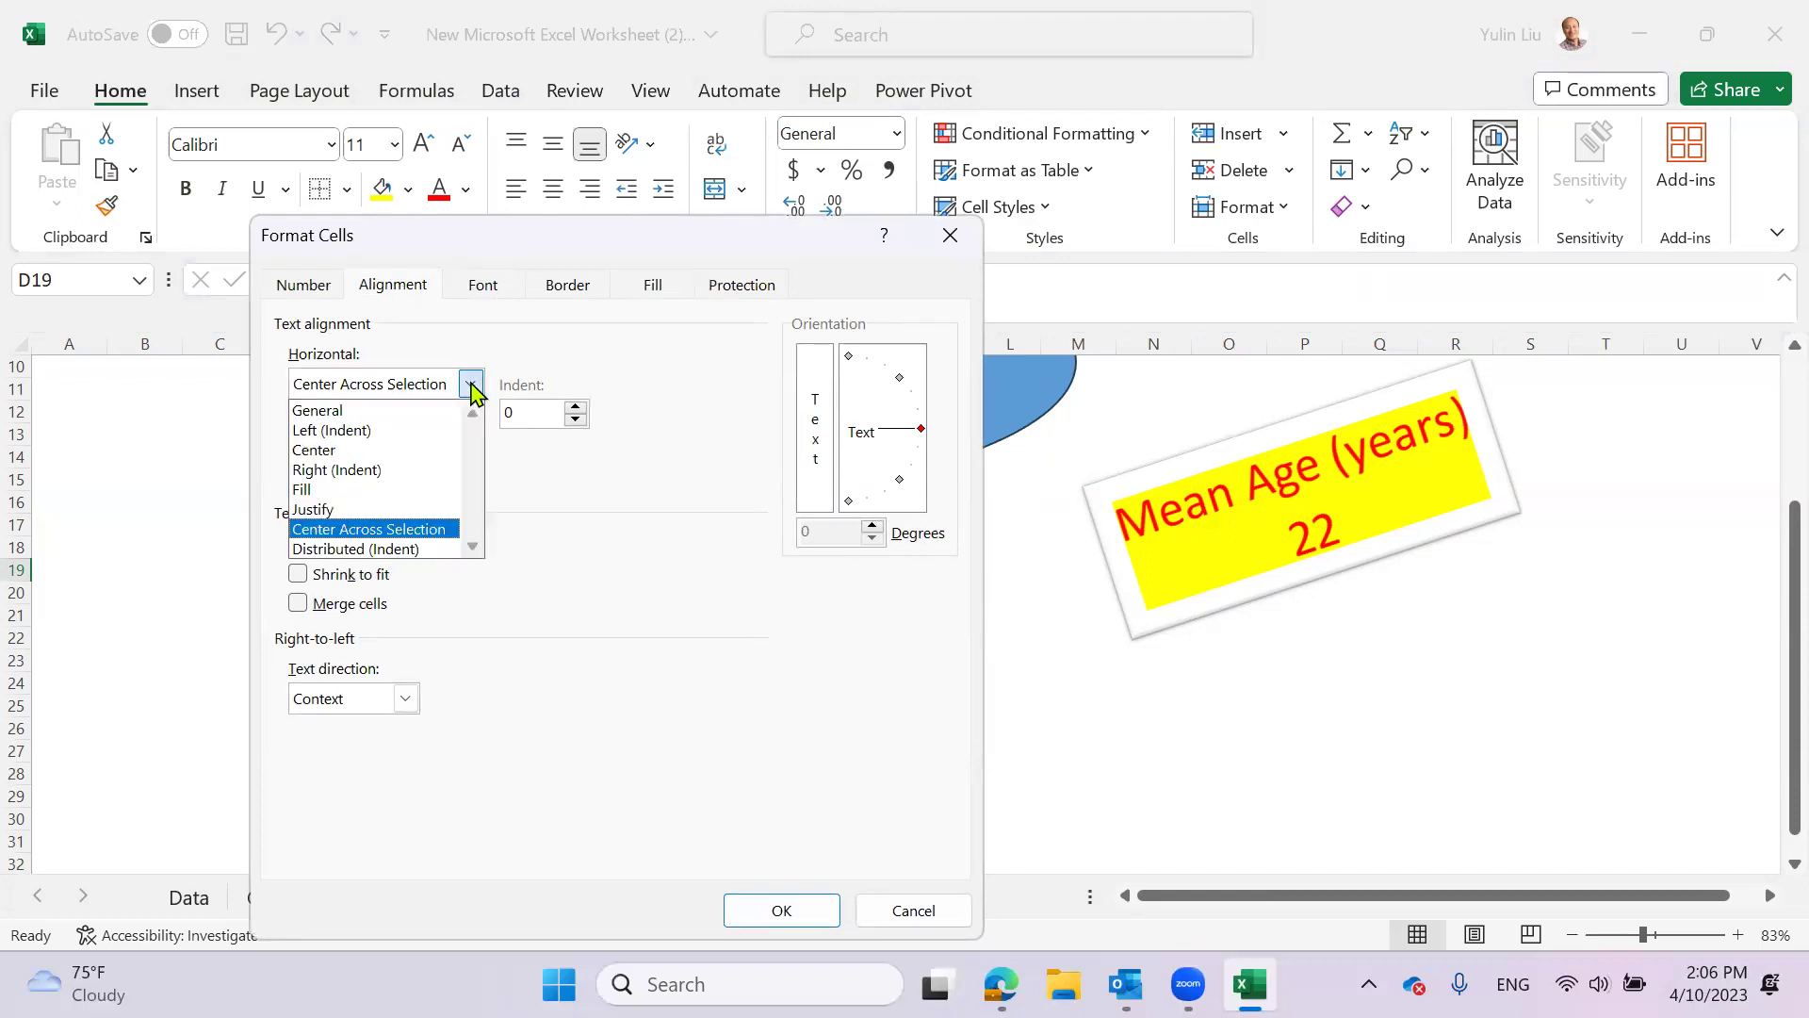
left_click(615, 523)
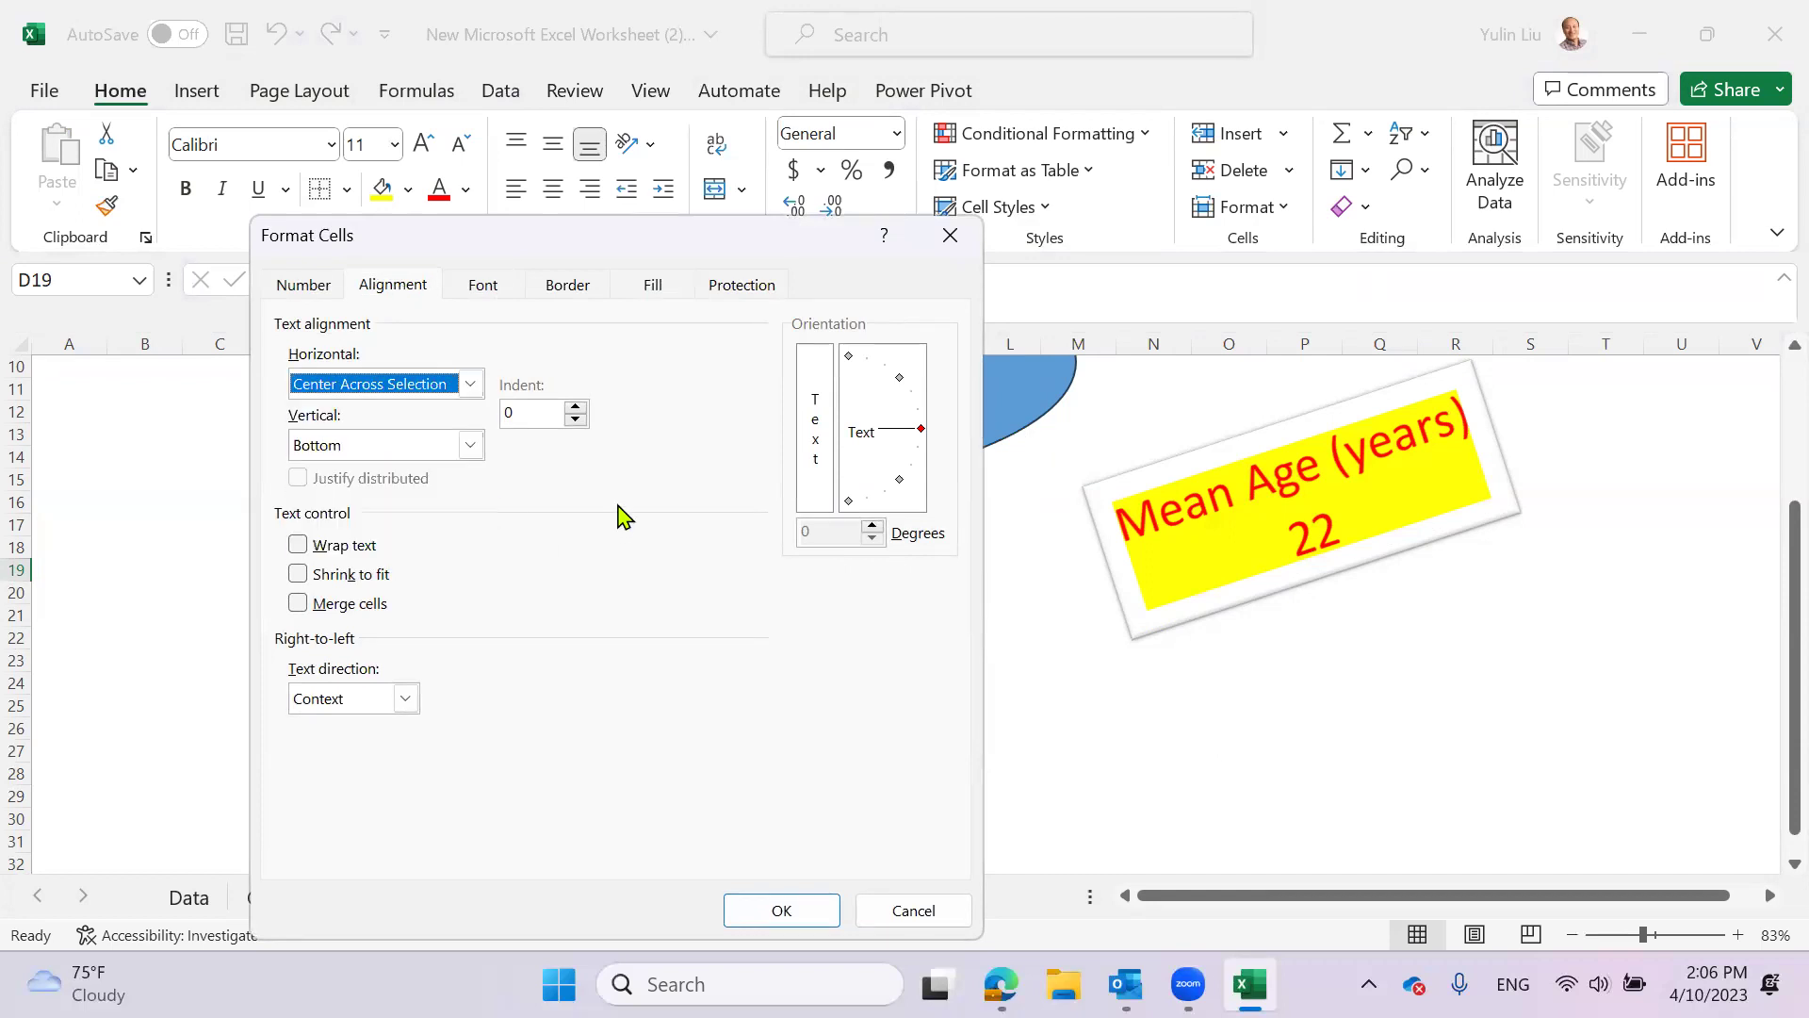
left_click(470, 446)
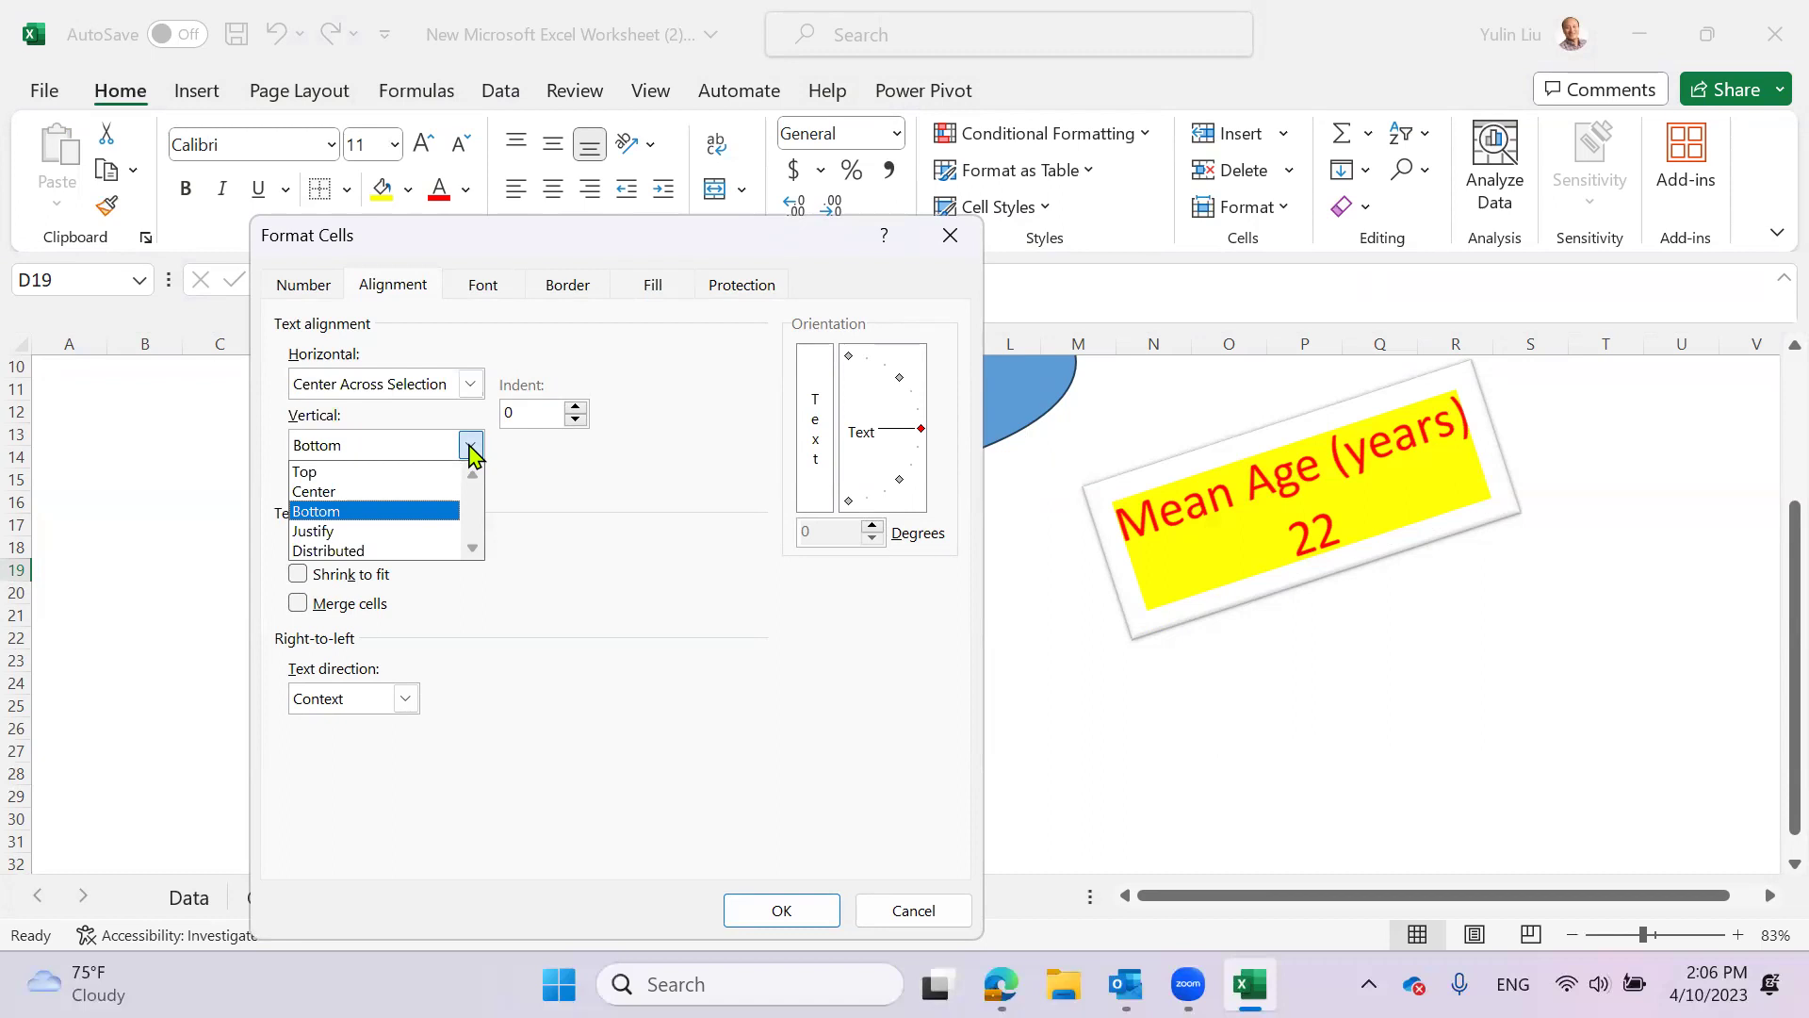
left_click(551, 468)
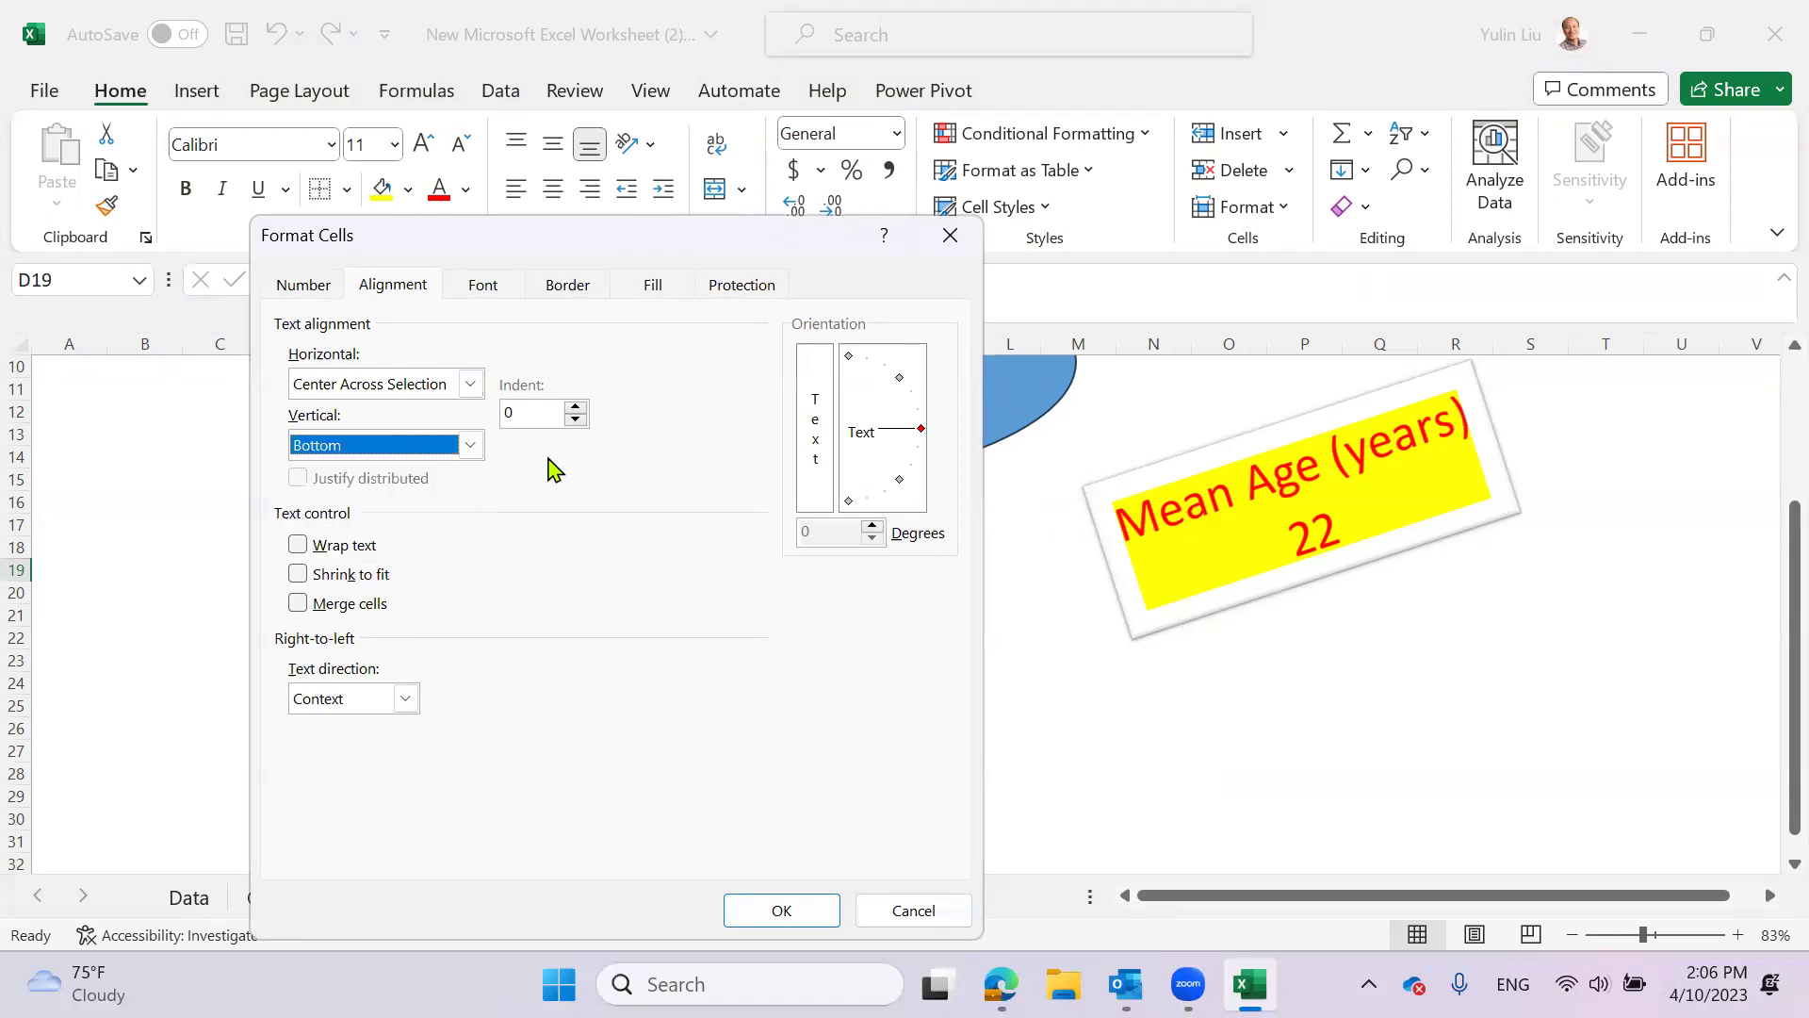
left_click(947, 914)
left_click(714, 706)
left_click_drag(443, 547, 794, 576)
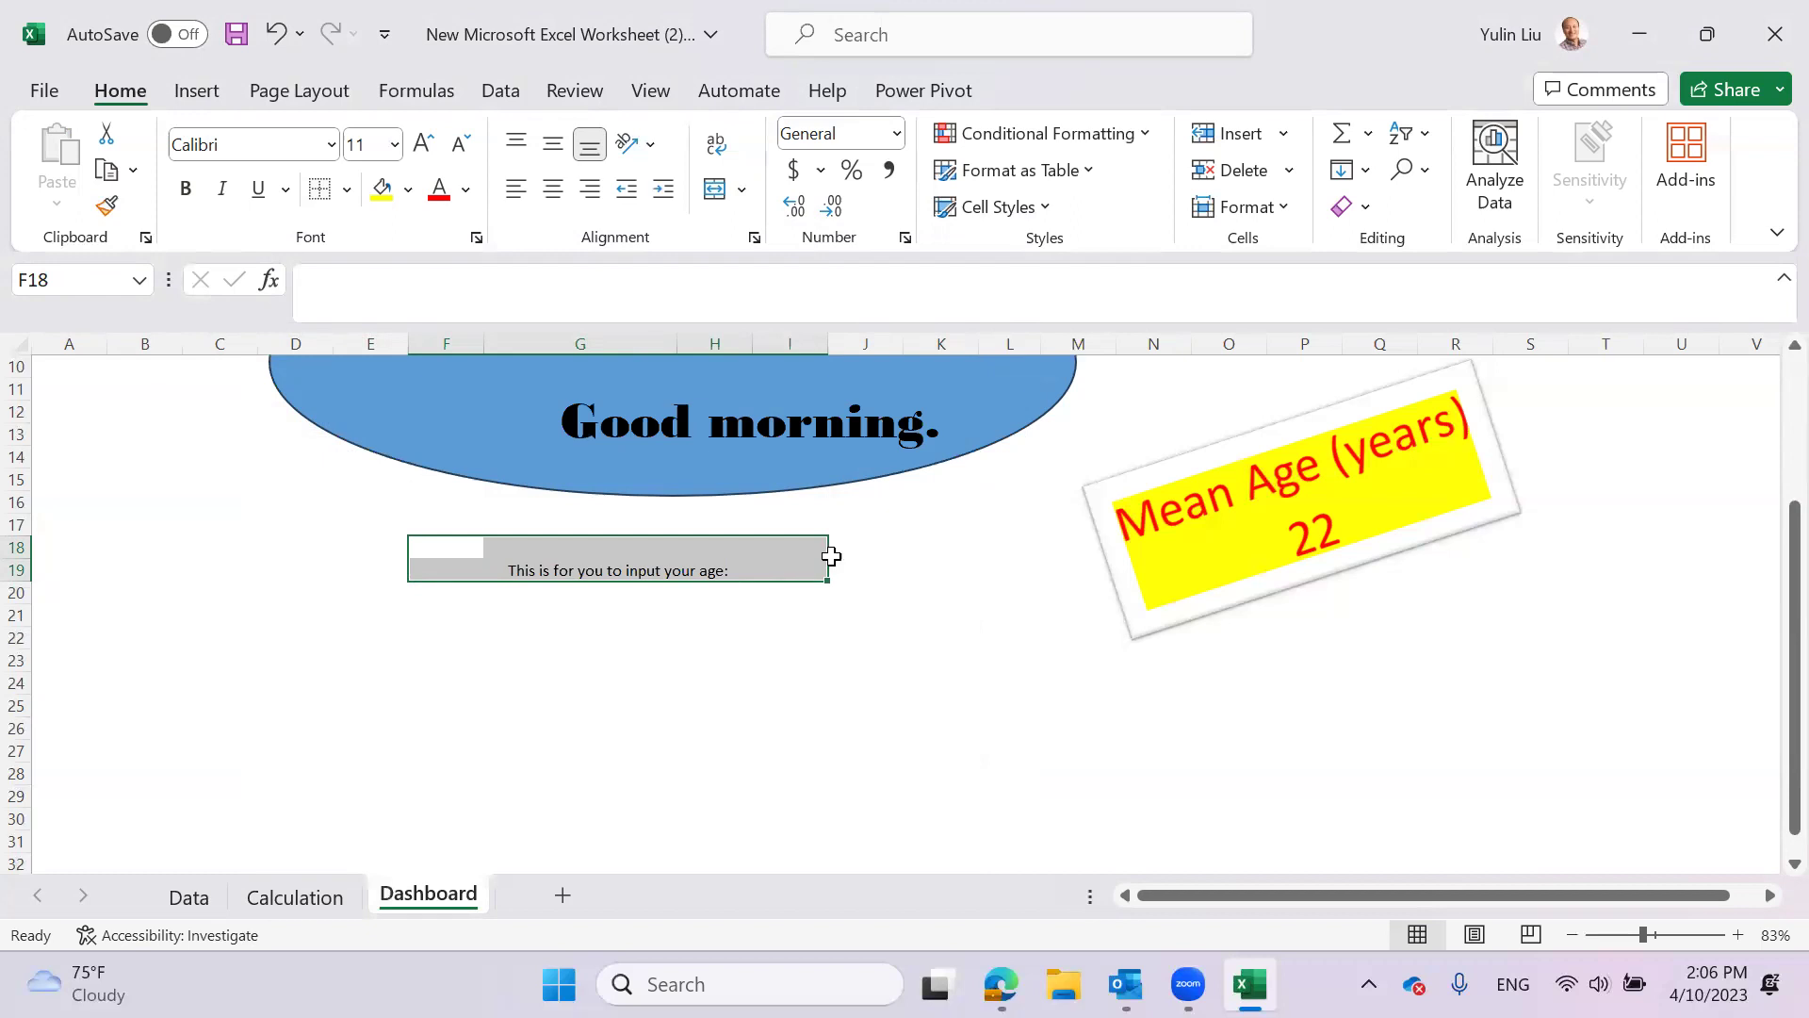
left_click(702, 744)
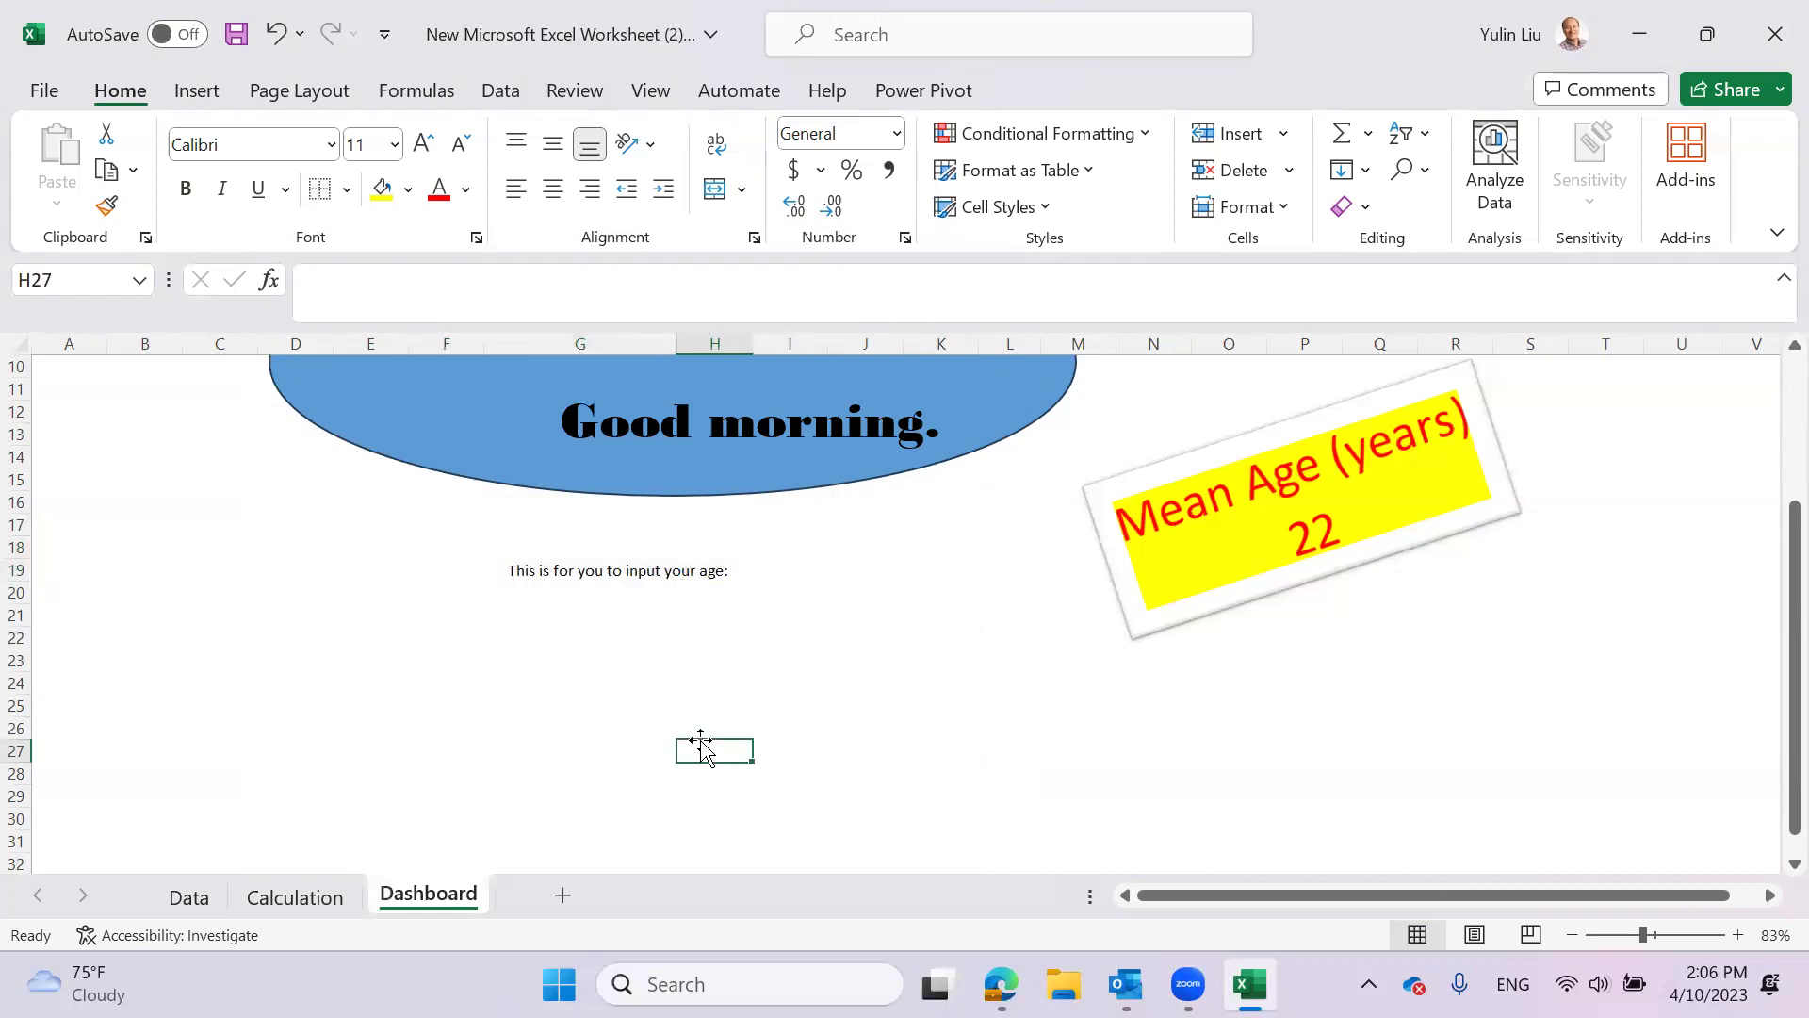
left_click(775, 576)
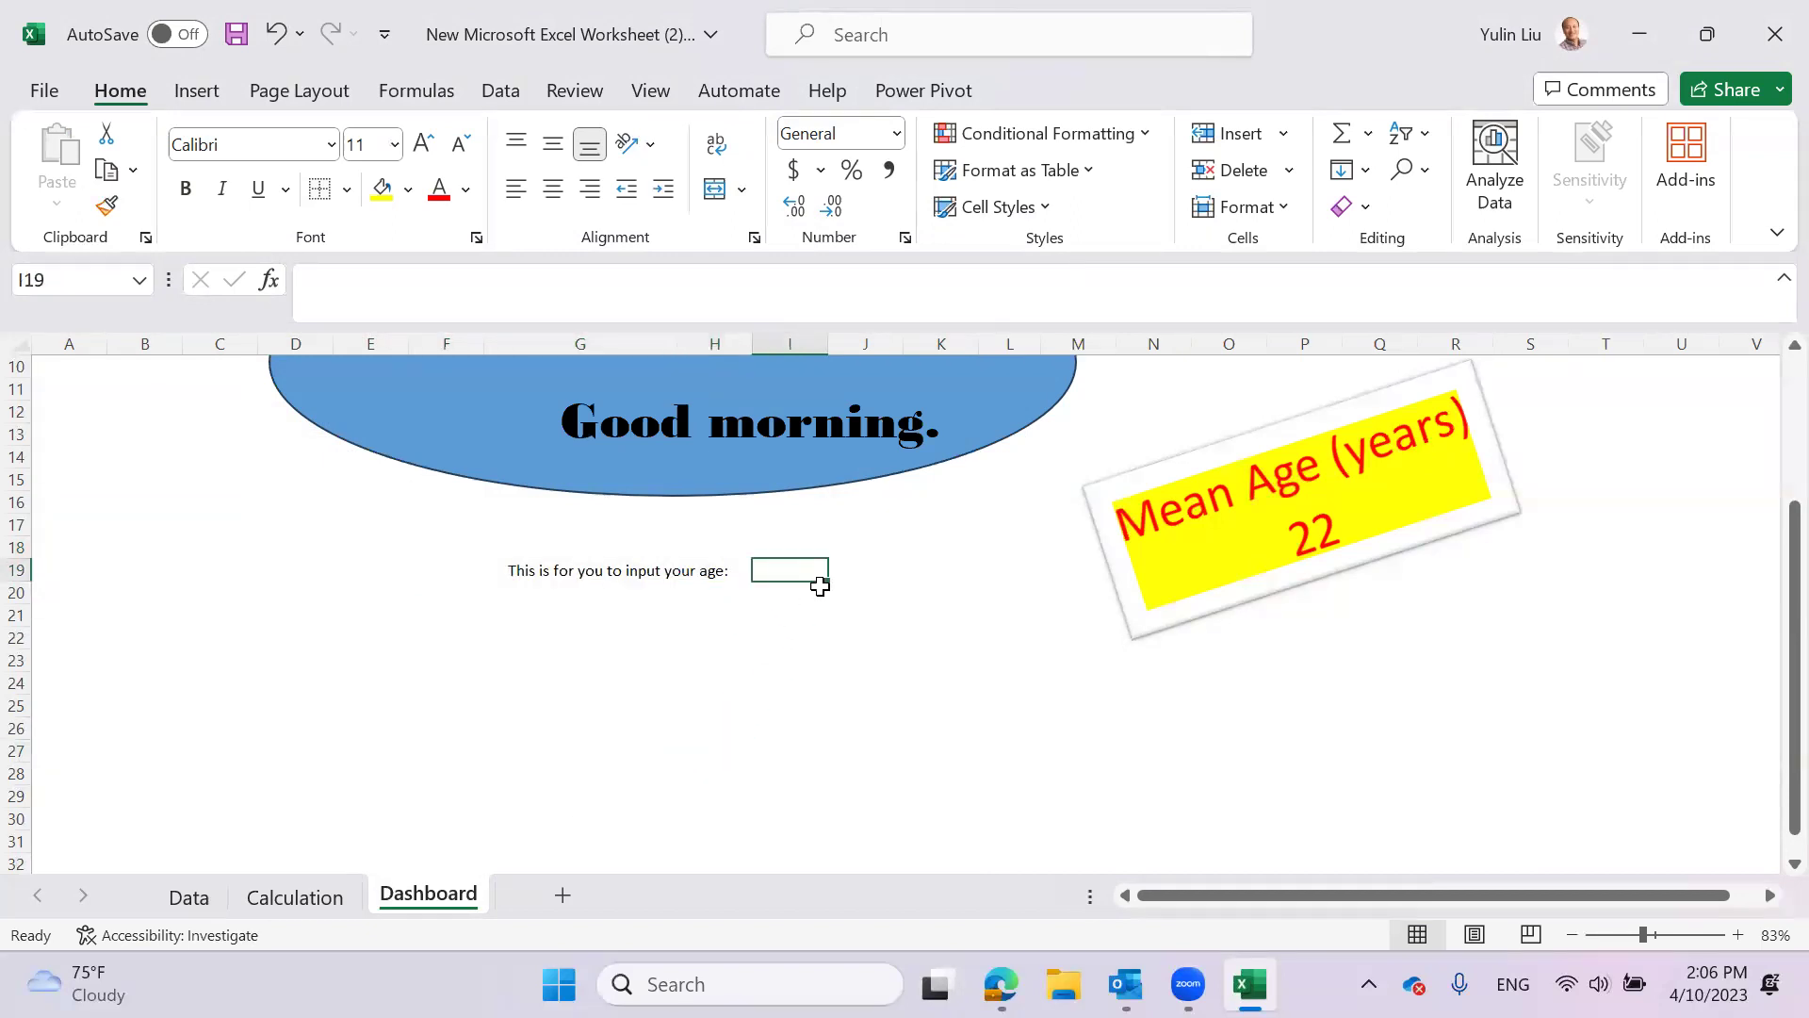
- Restrict cell I19 of the Dashboard sheet to whole numbers between 17 and 90 with Data Validation
left_click(726, 576)
left_click(792, 571)
left_click(809, 638)
left_click(792, 574)
left_click(502, 91)
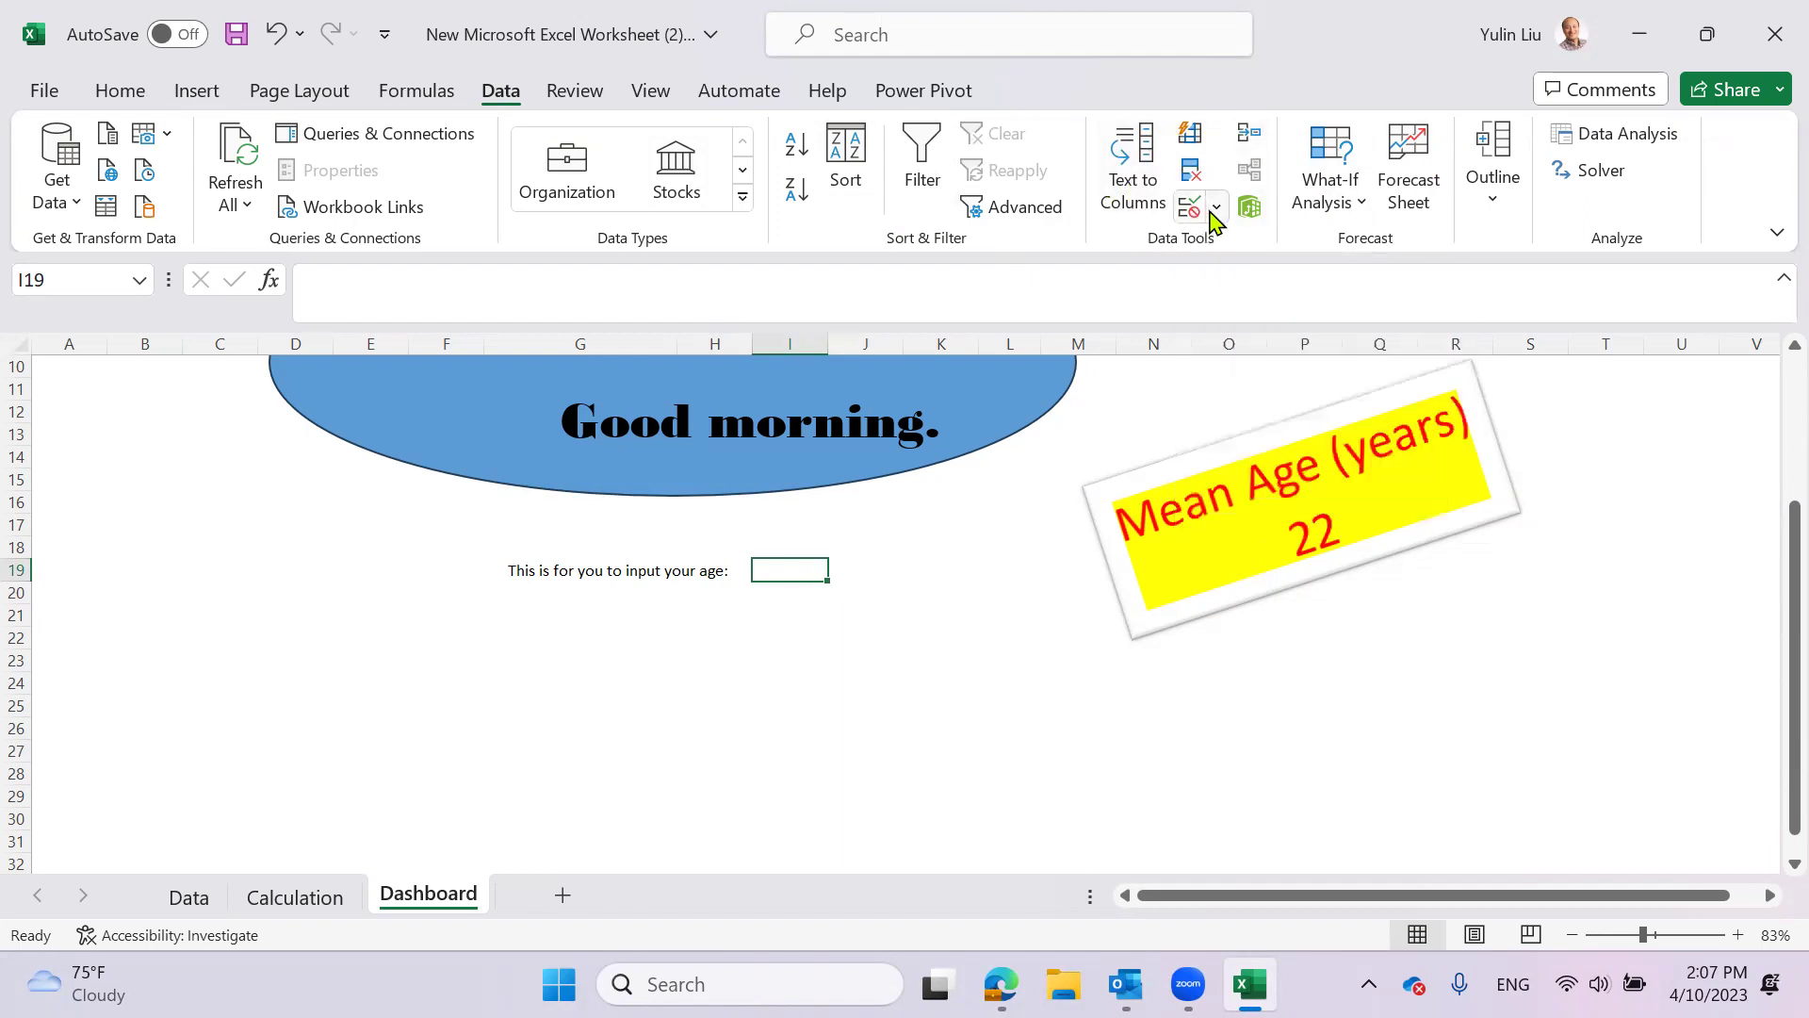
left_click(857, 659)
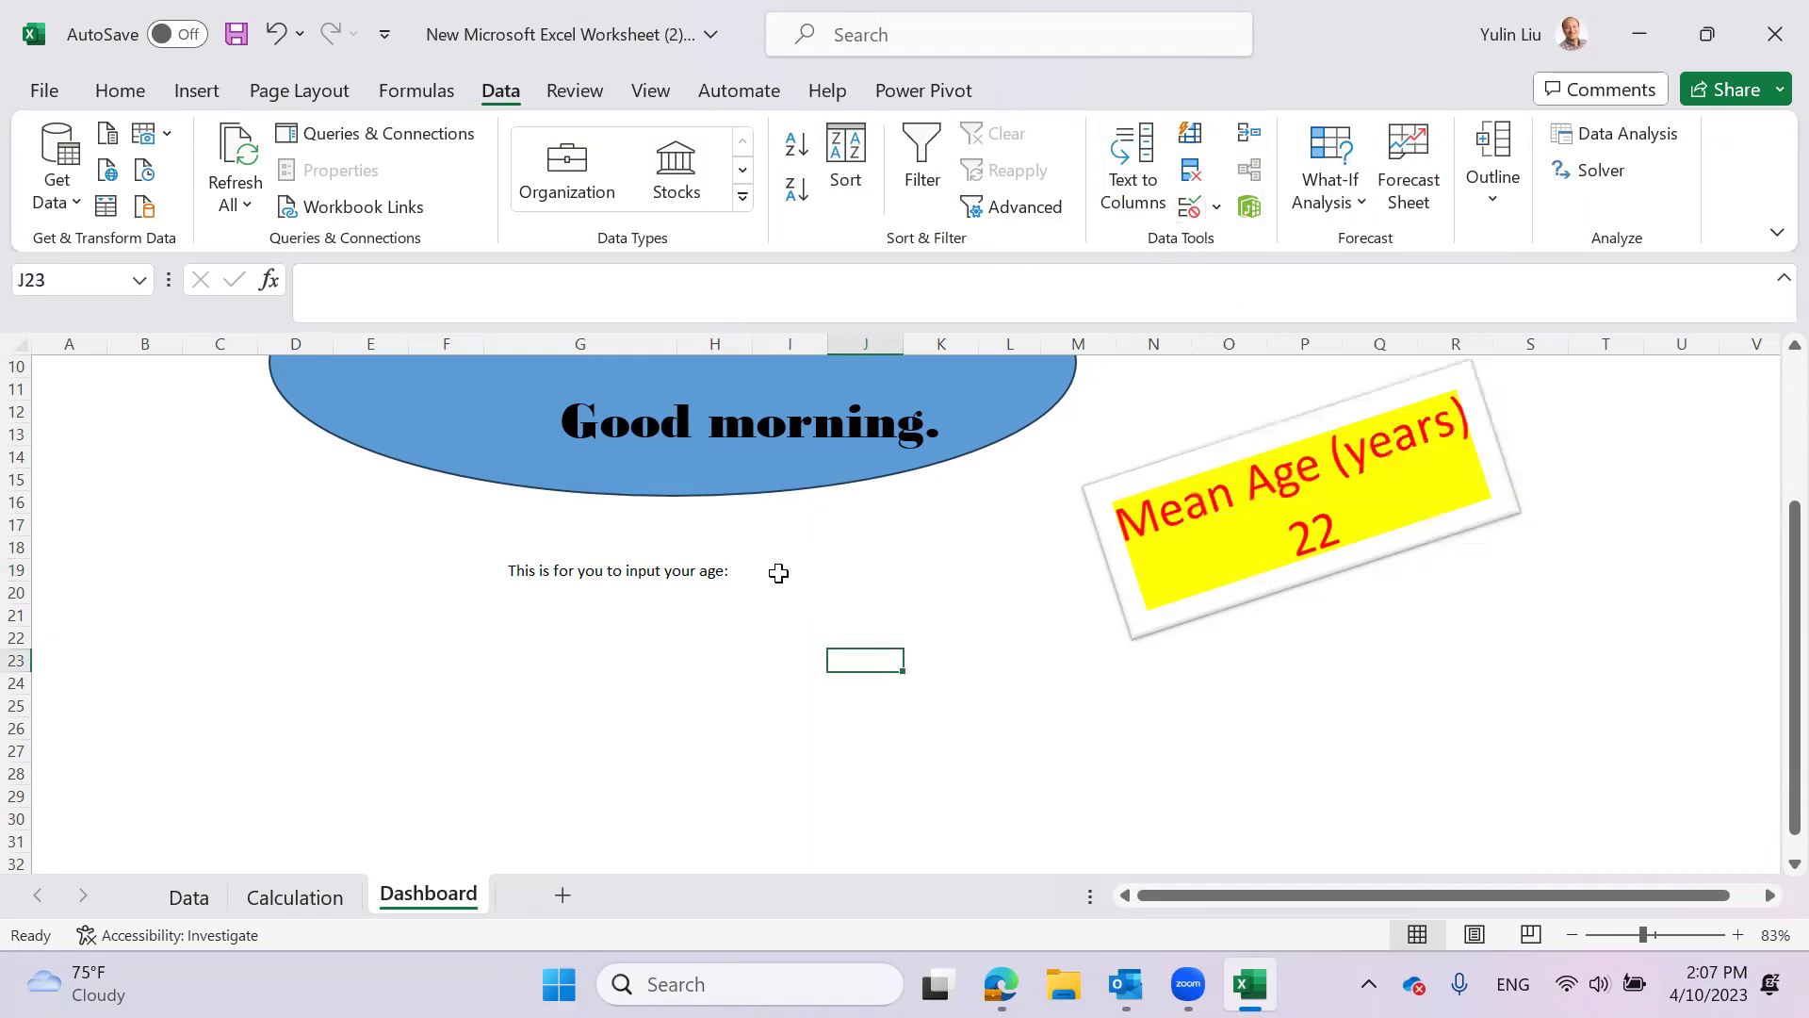
left_click(775, 570)
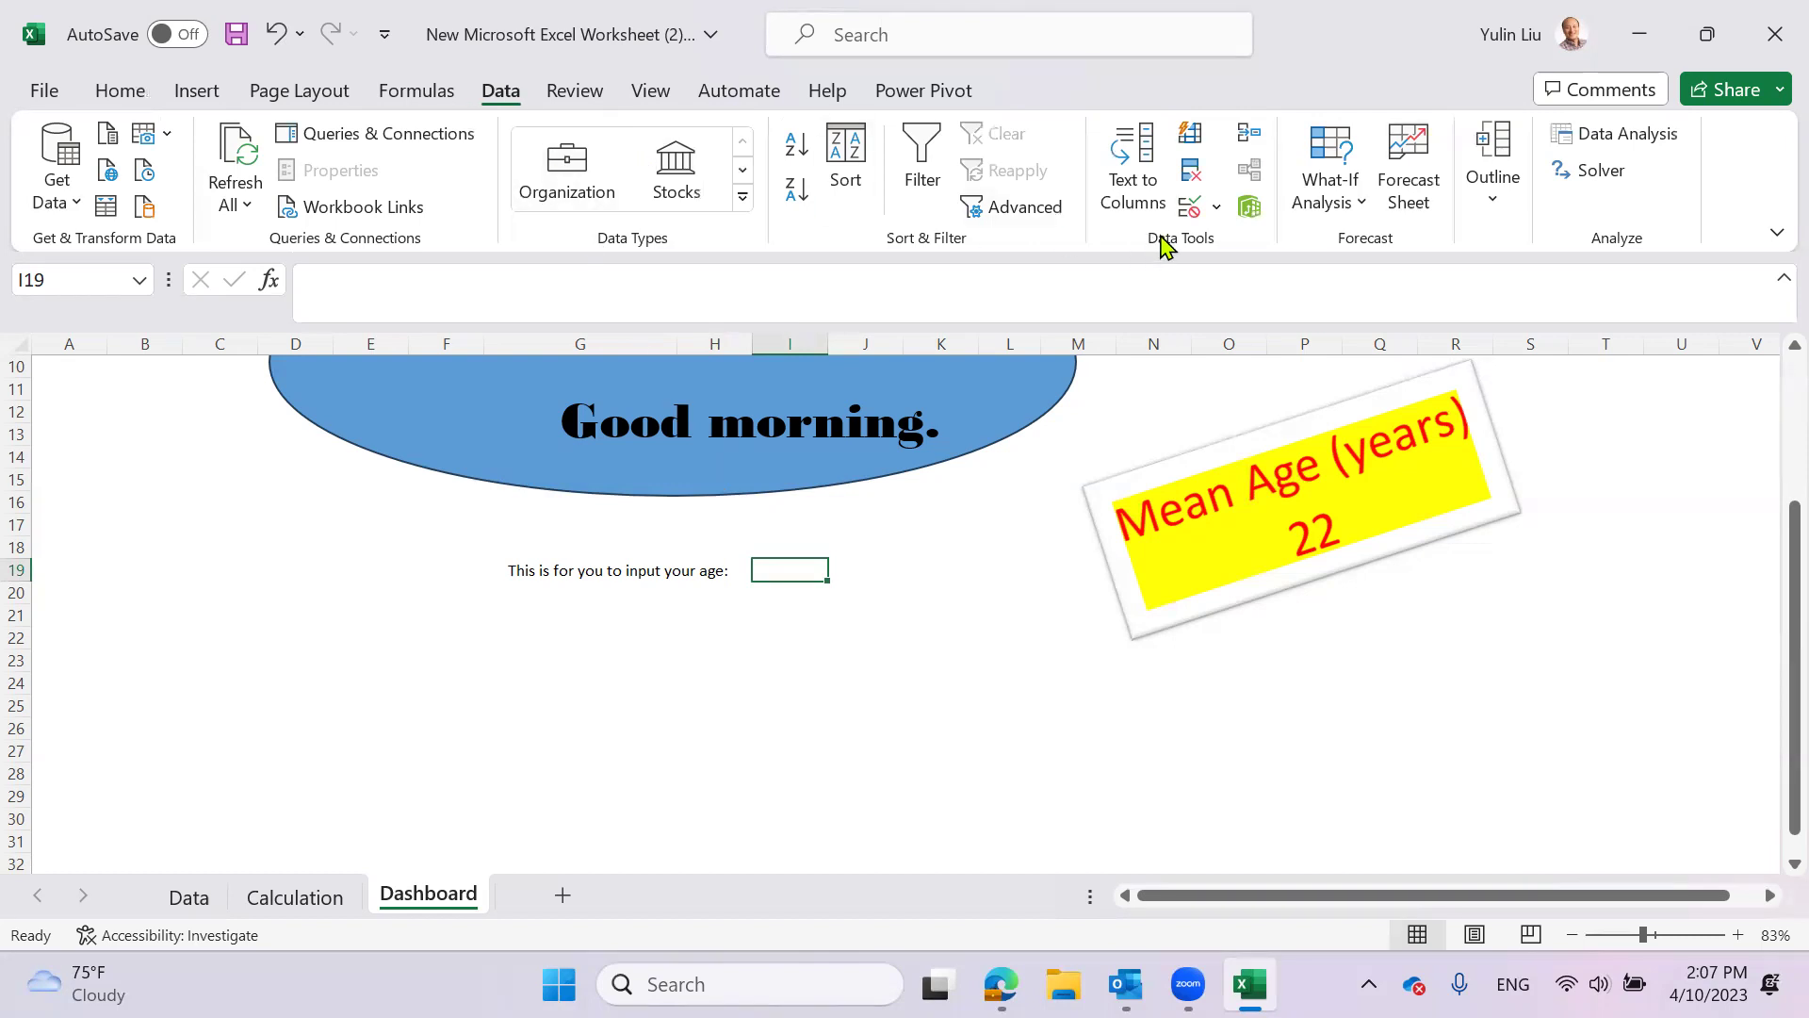
left_click(1216, 209)
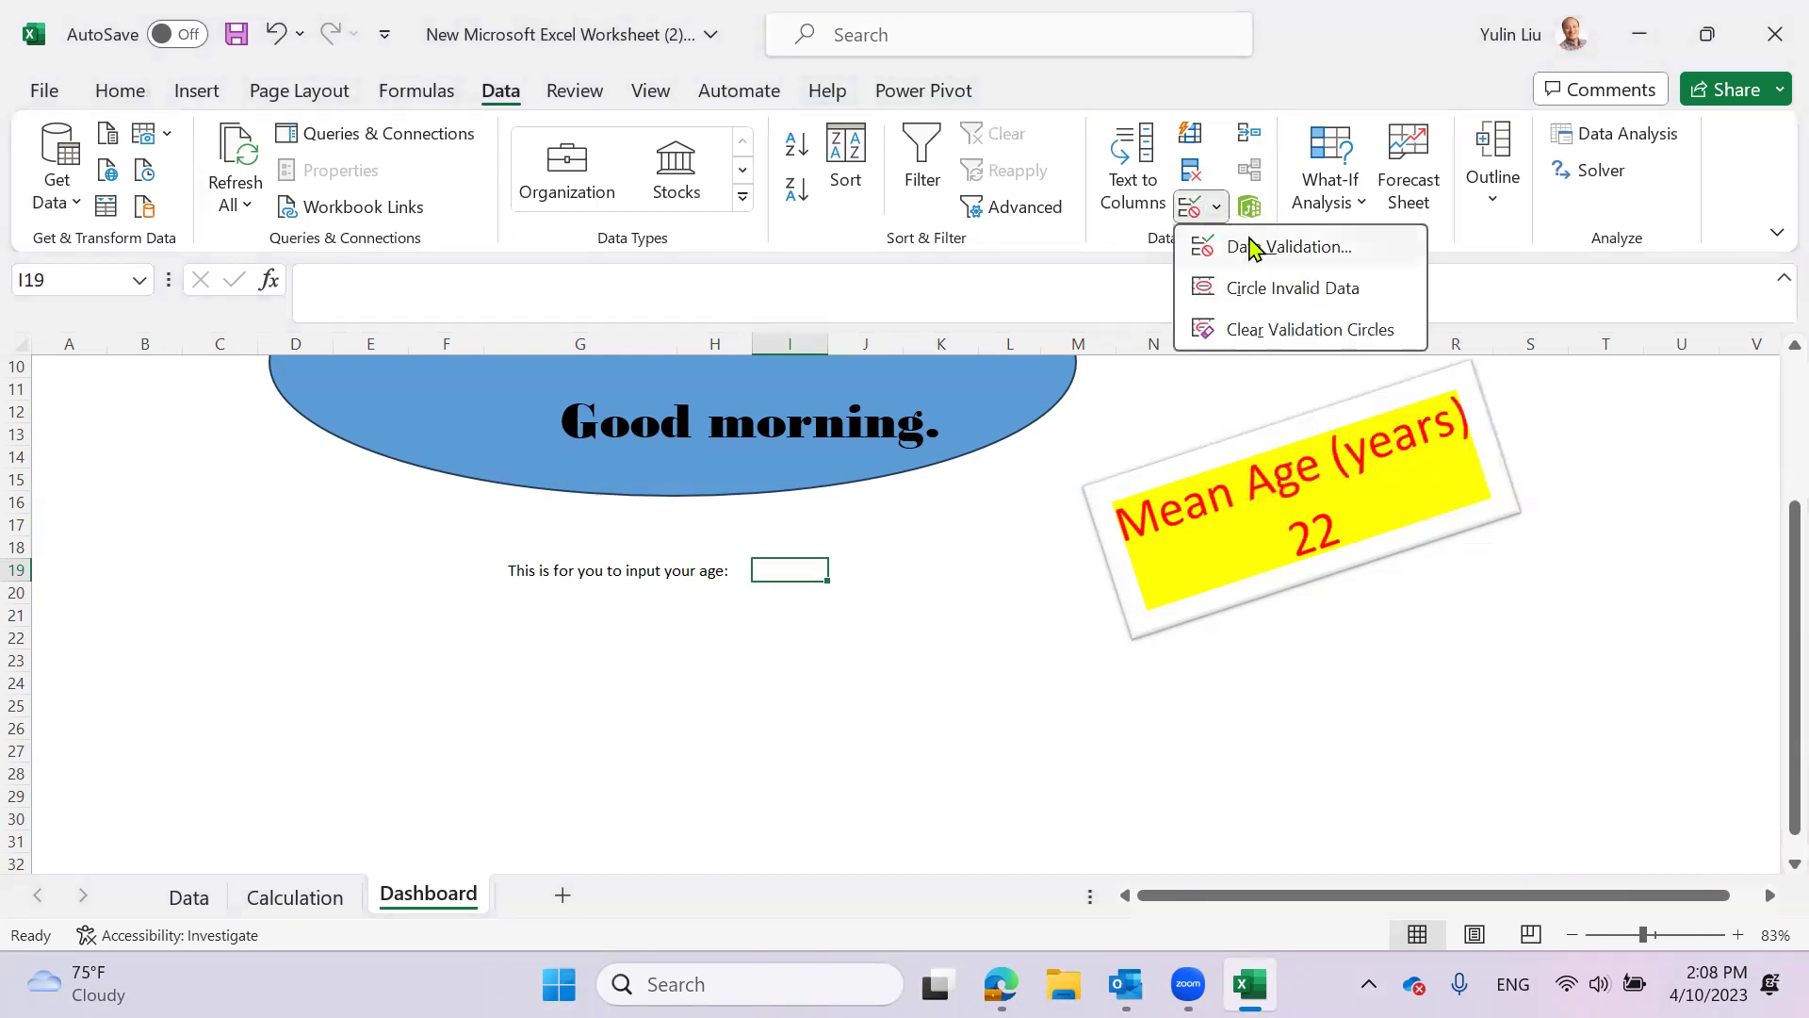
left_click(1255, 251)
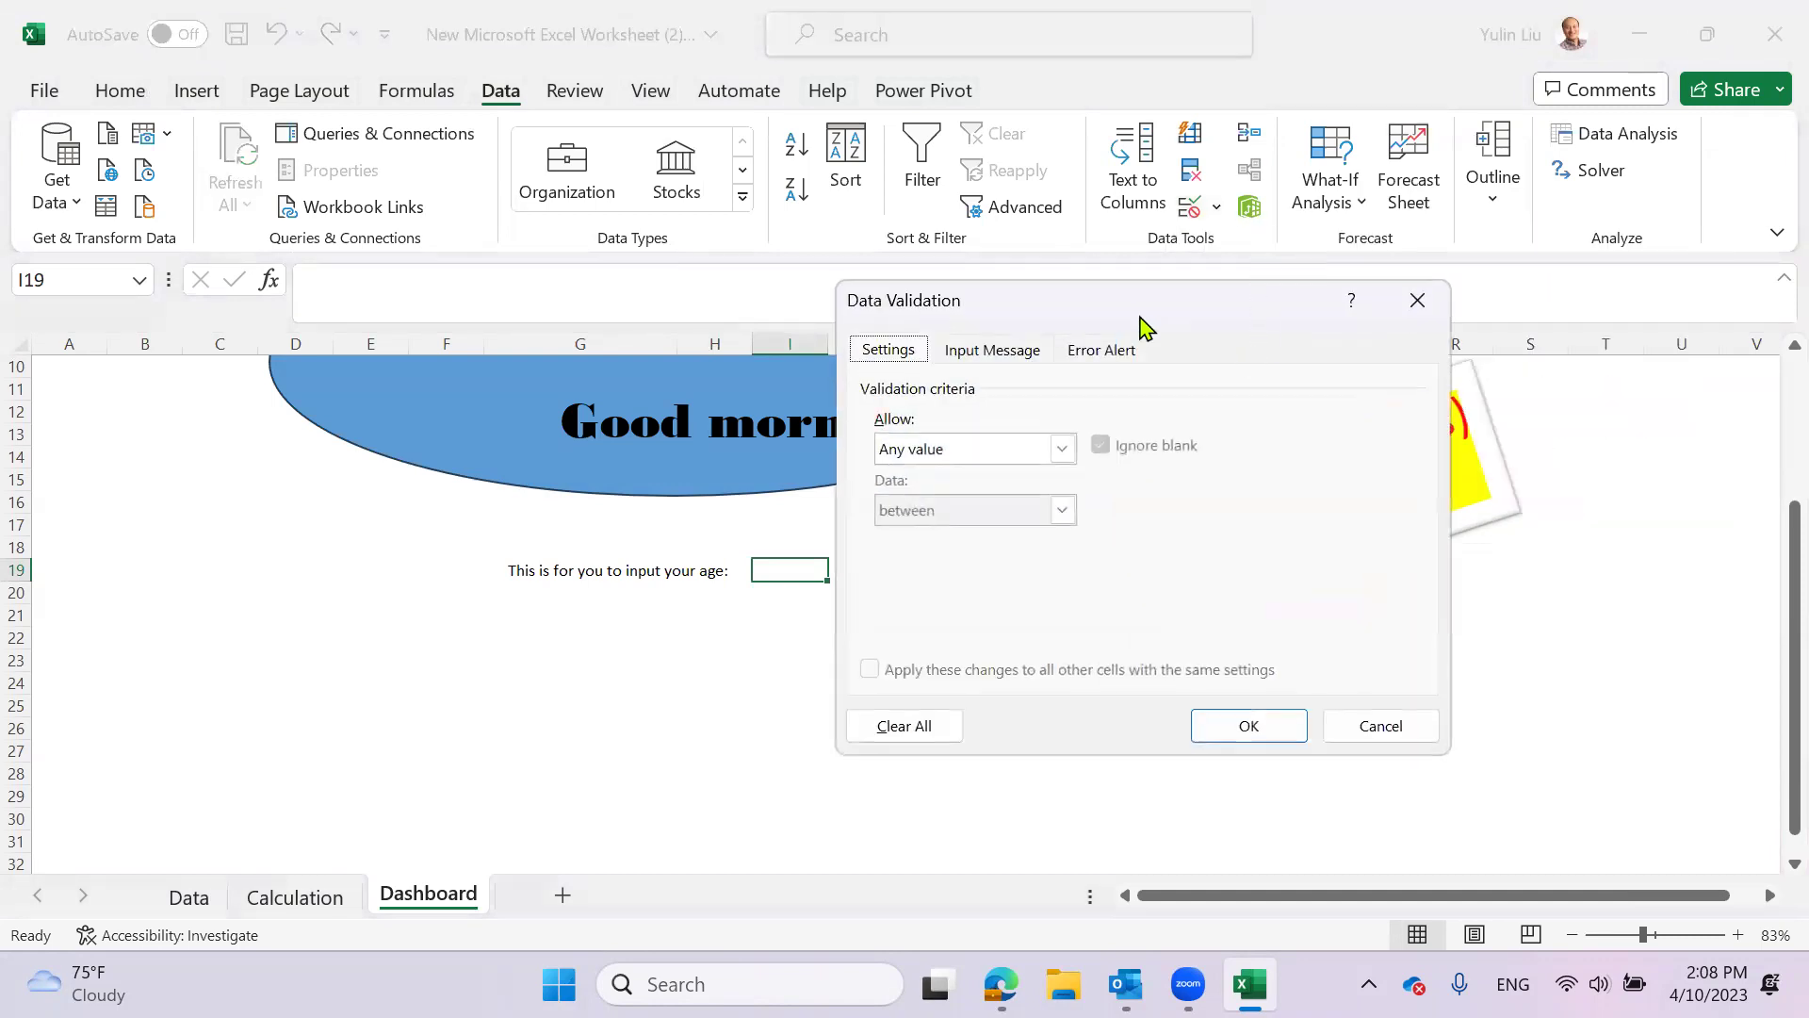
left_click_drag(1121, 306, 1228, 287)
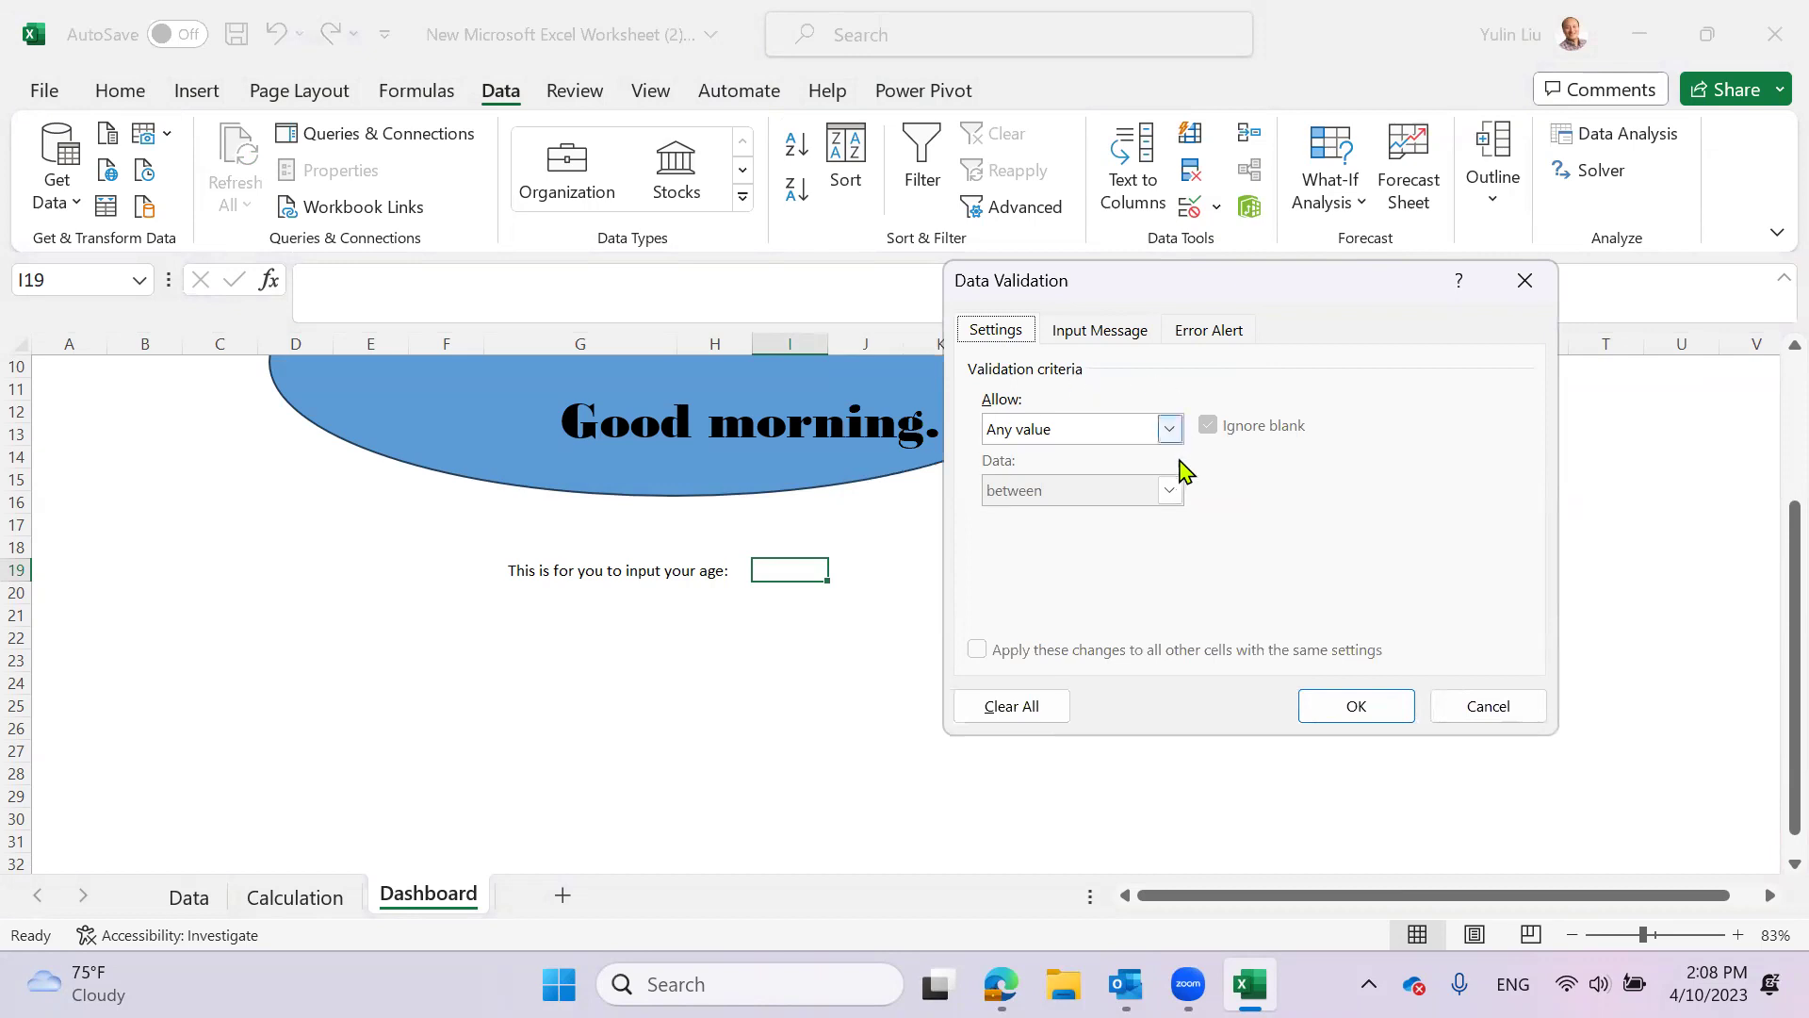
left_click(1170, 428)
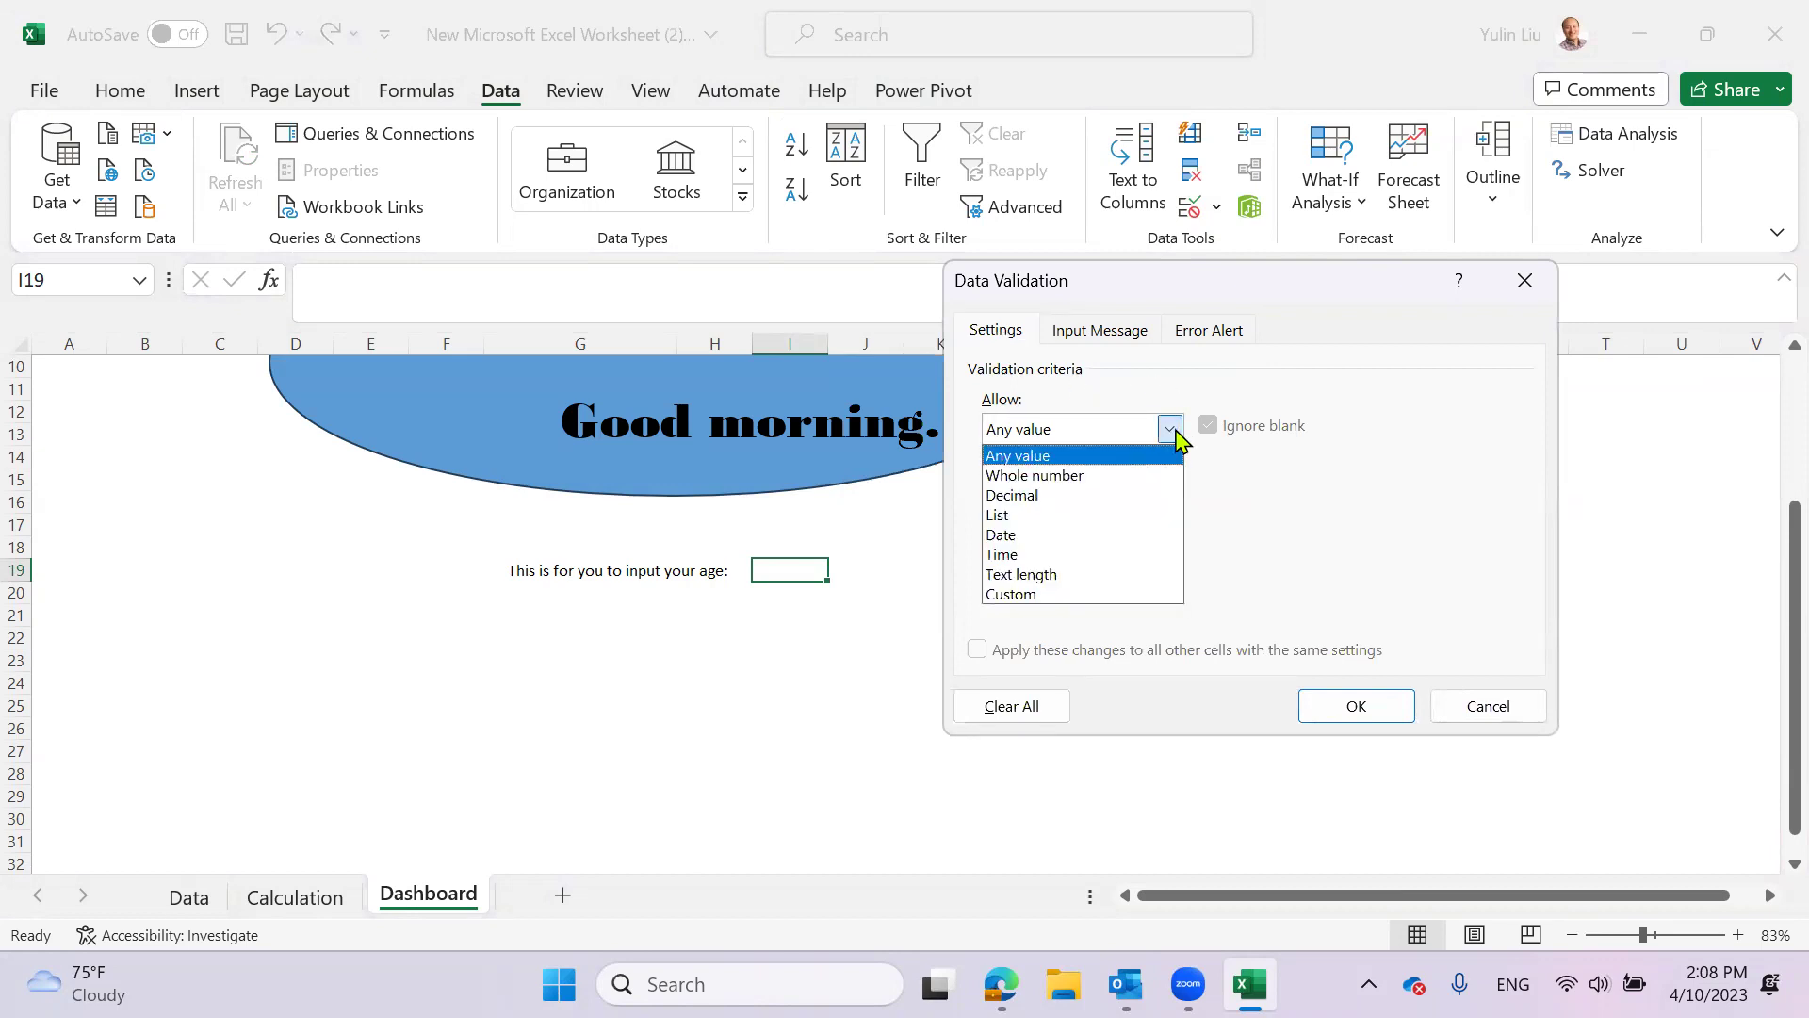
left_click(1143, 475)
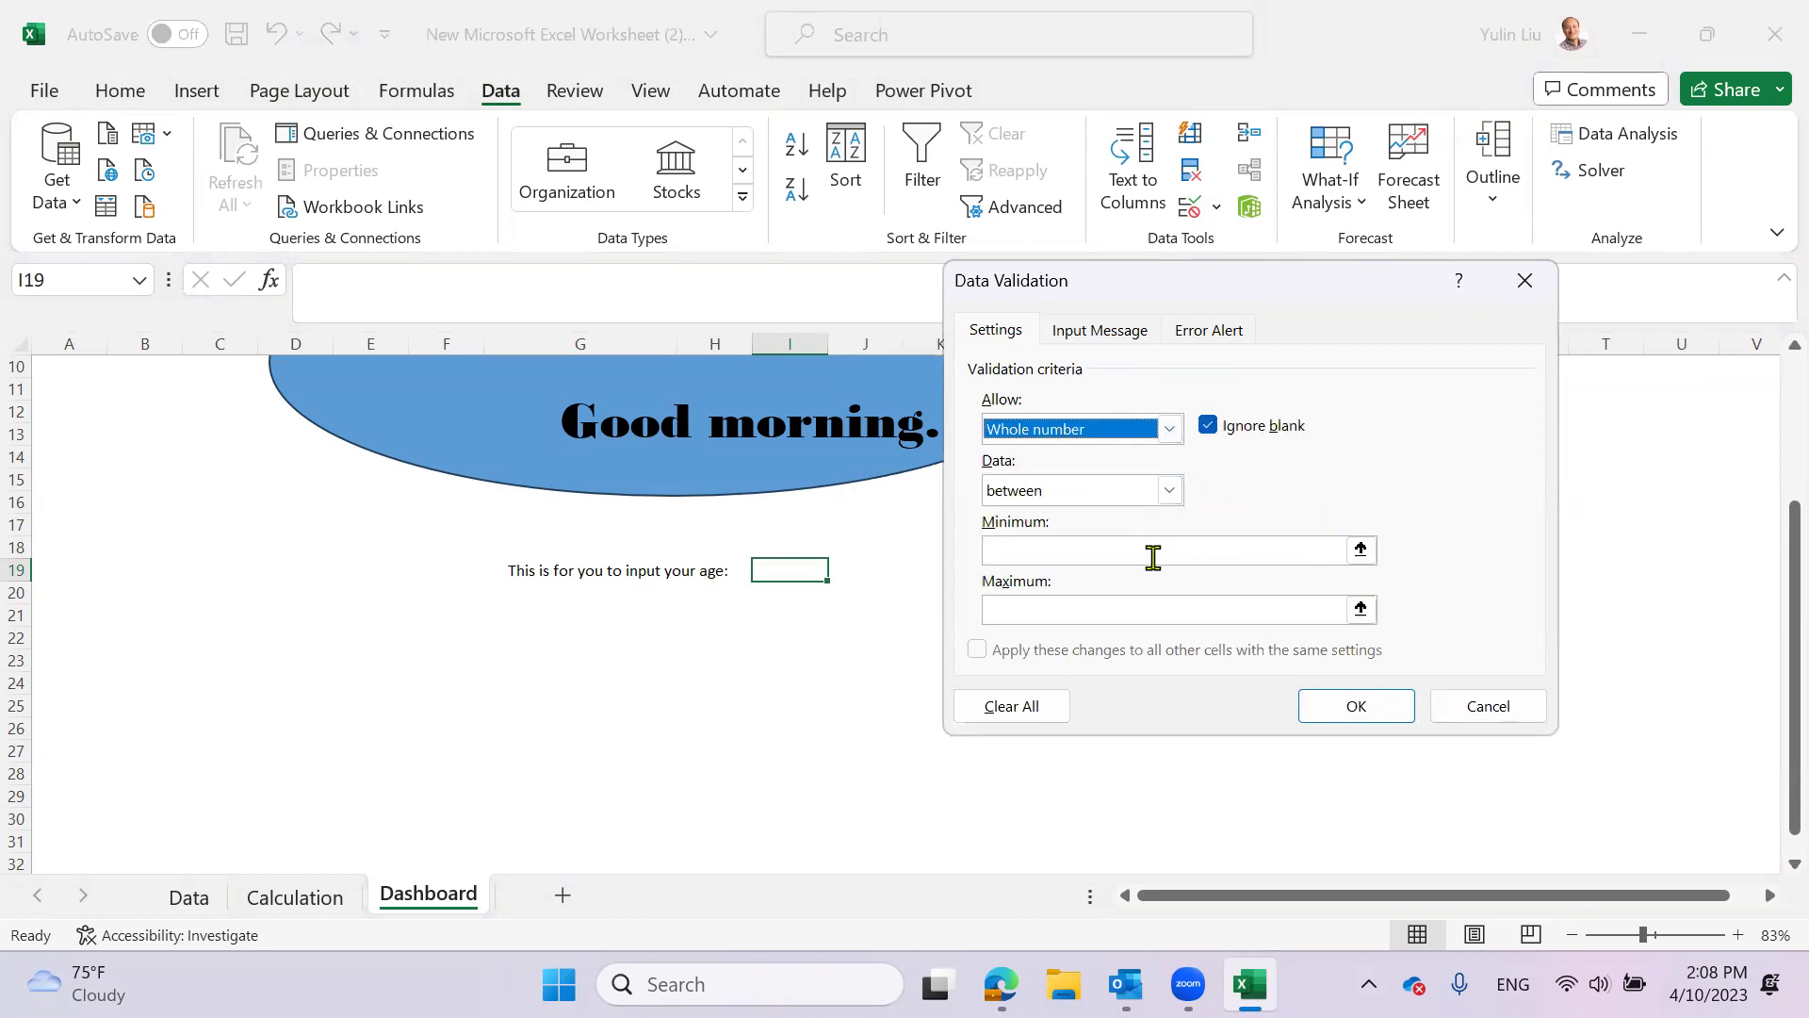
left_click(1127, 548)
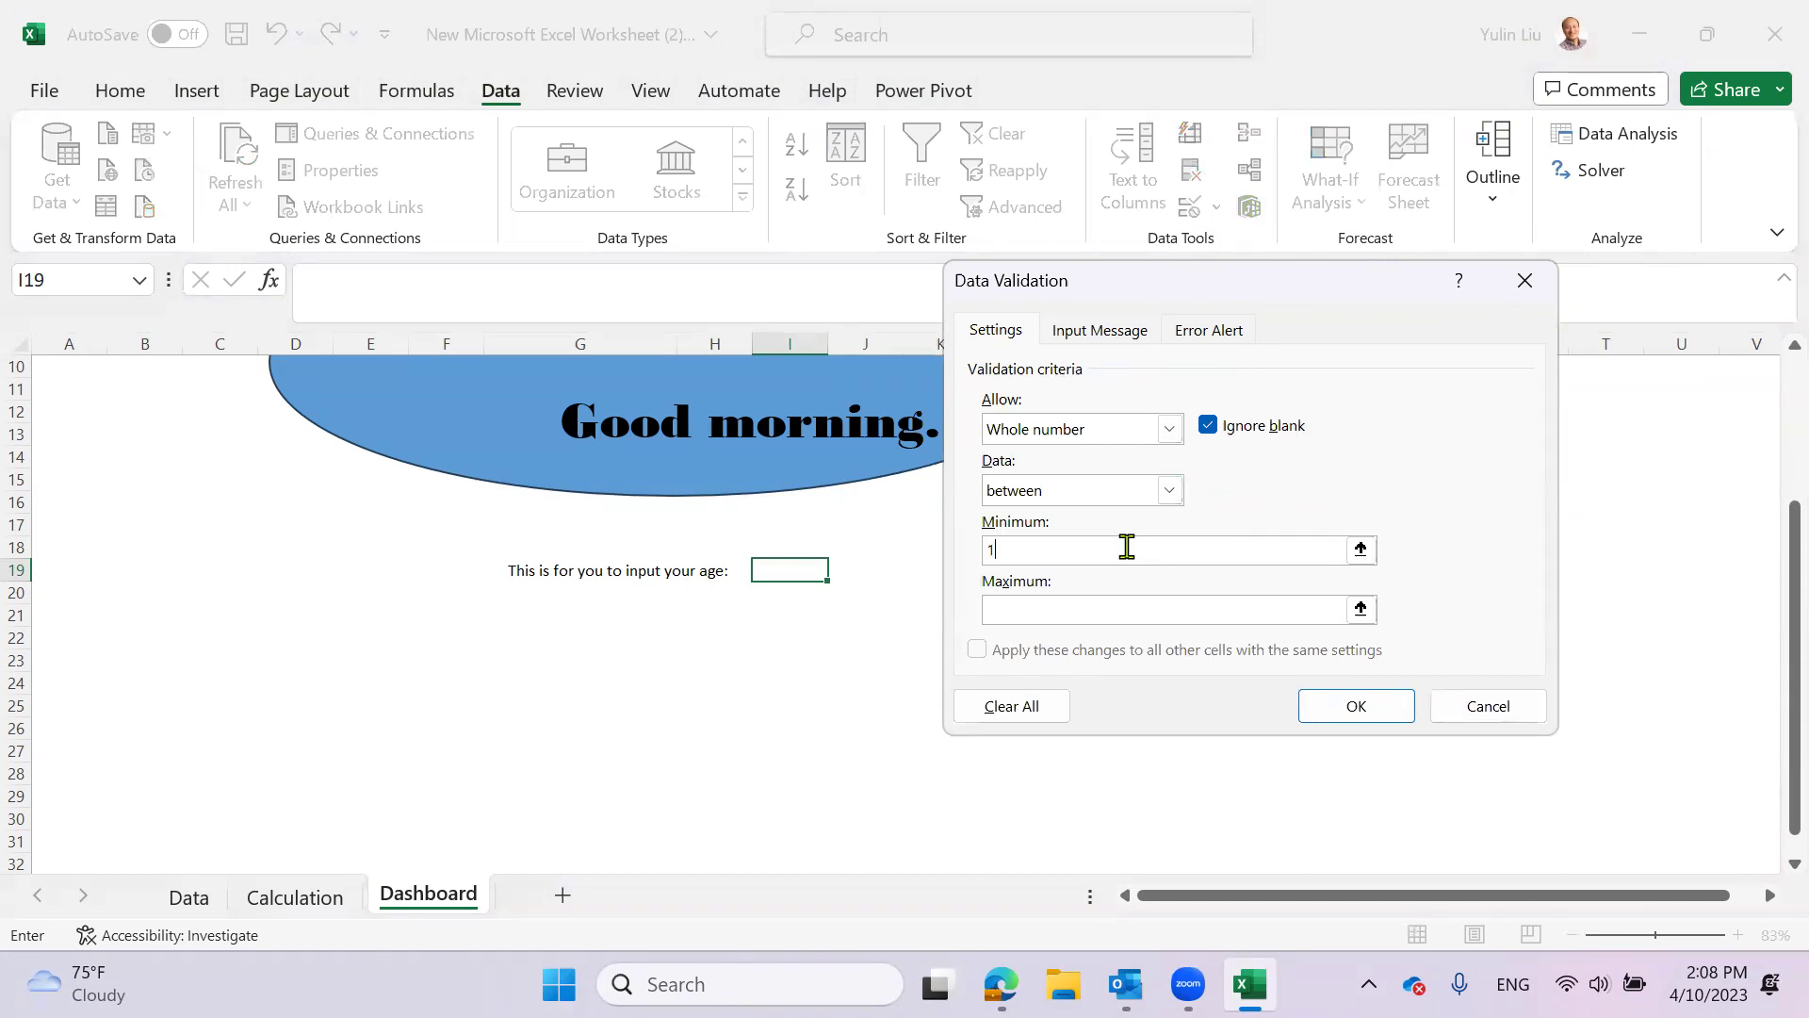
left_click(1044, 611)
- Give cell I19 the input message "between 17 and 90" titled "Age in years", and apply the validation with the Stop error alert
left_click(1100, 331)
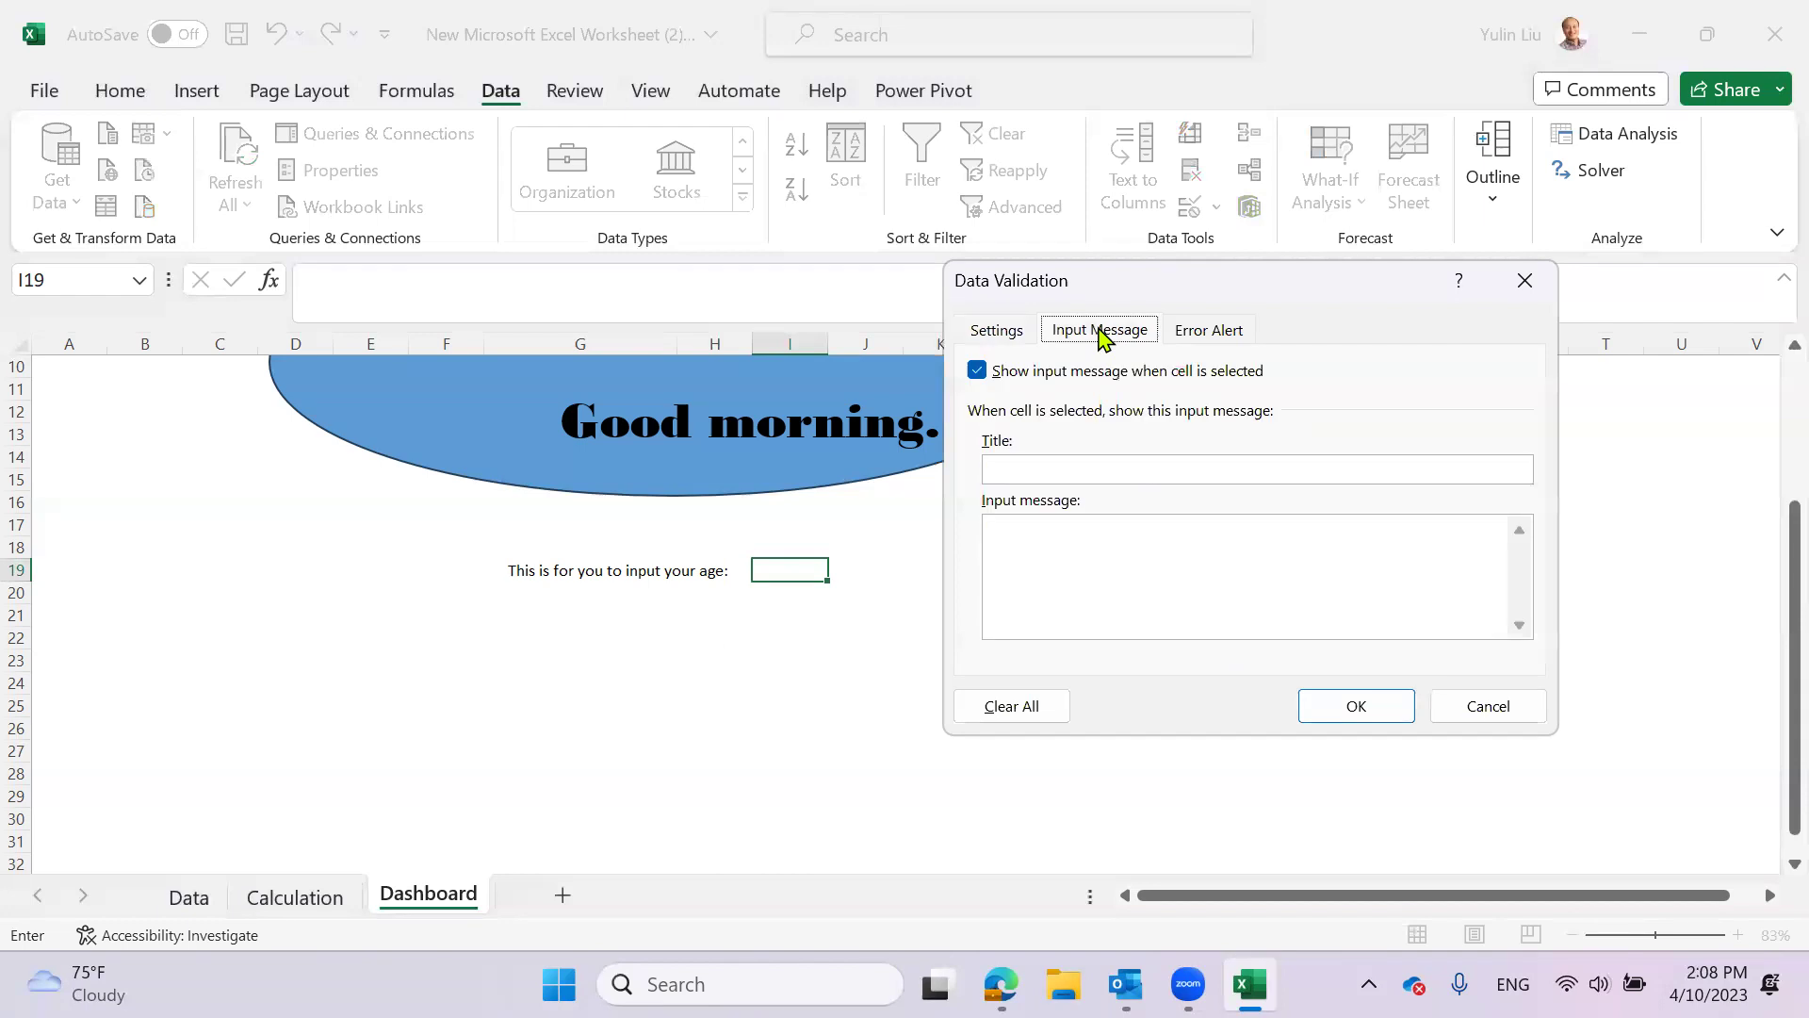
left_click(1046, 528)
left_click(1077, 478)
type("Age in years")
left_click(1140, 544)
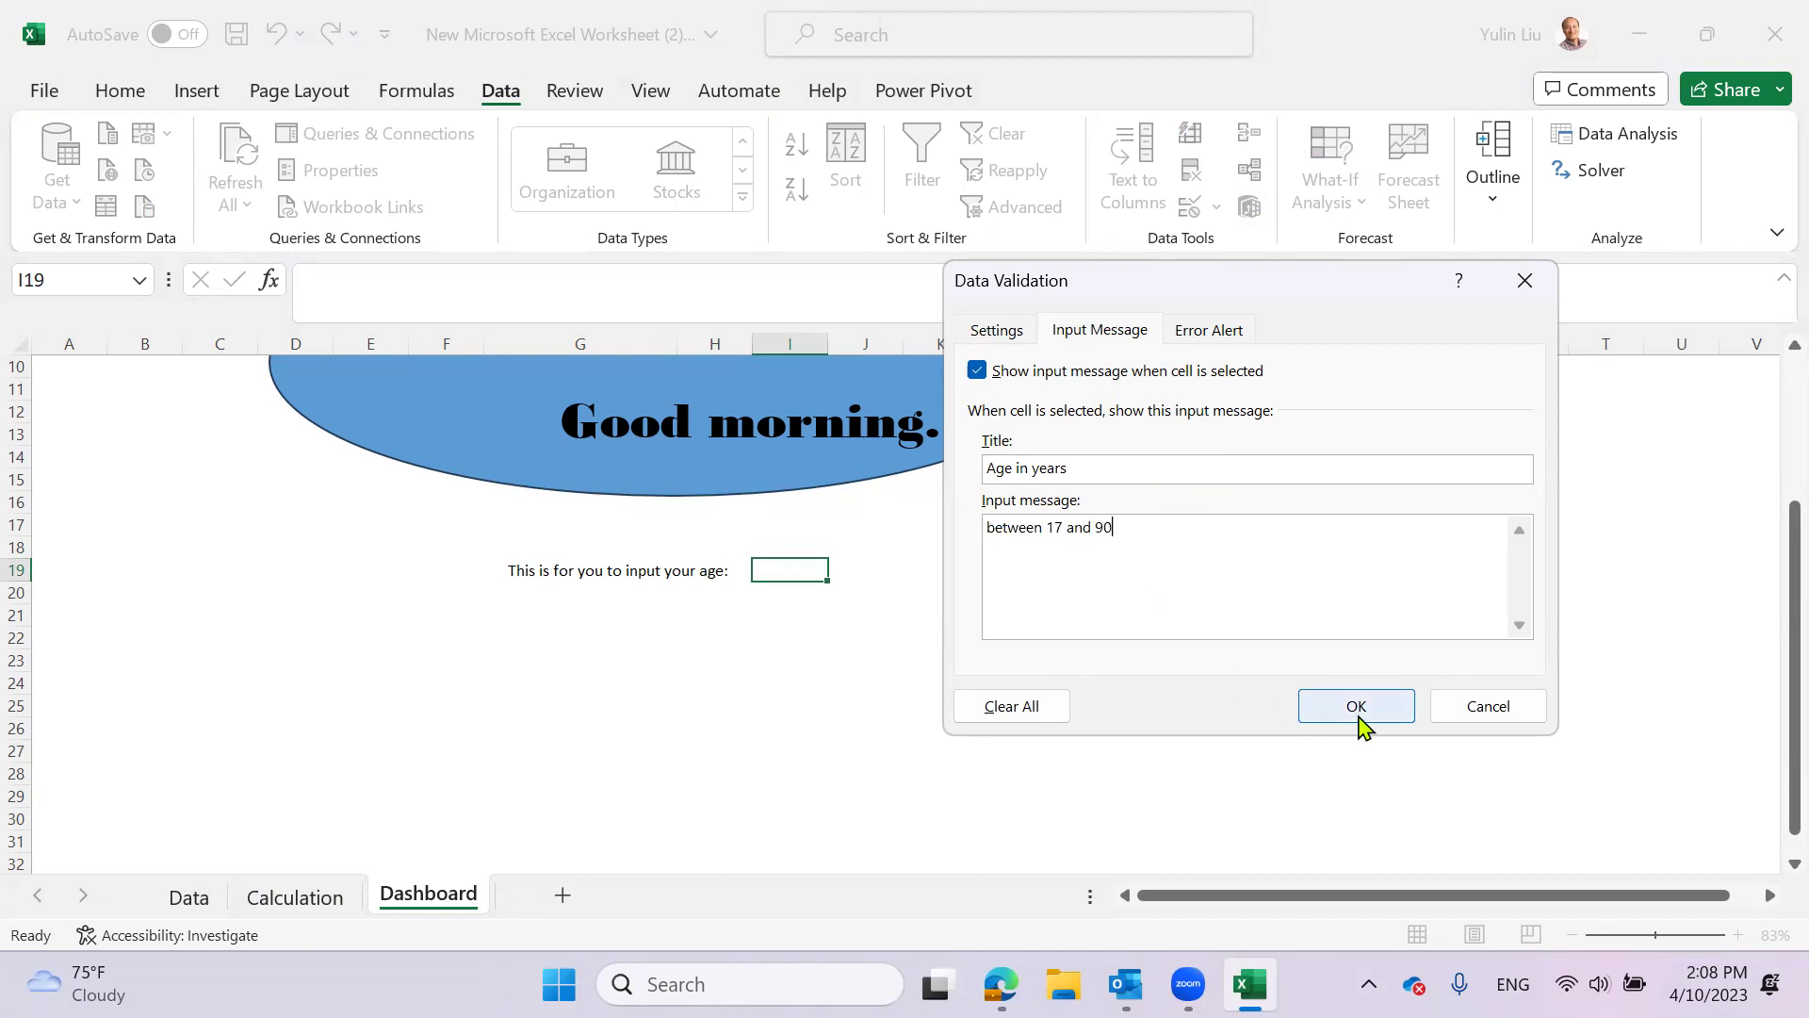
left_click(1220, 336)
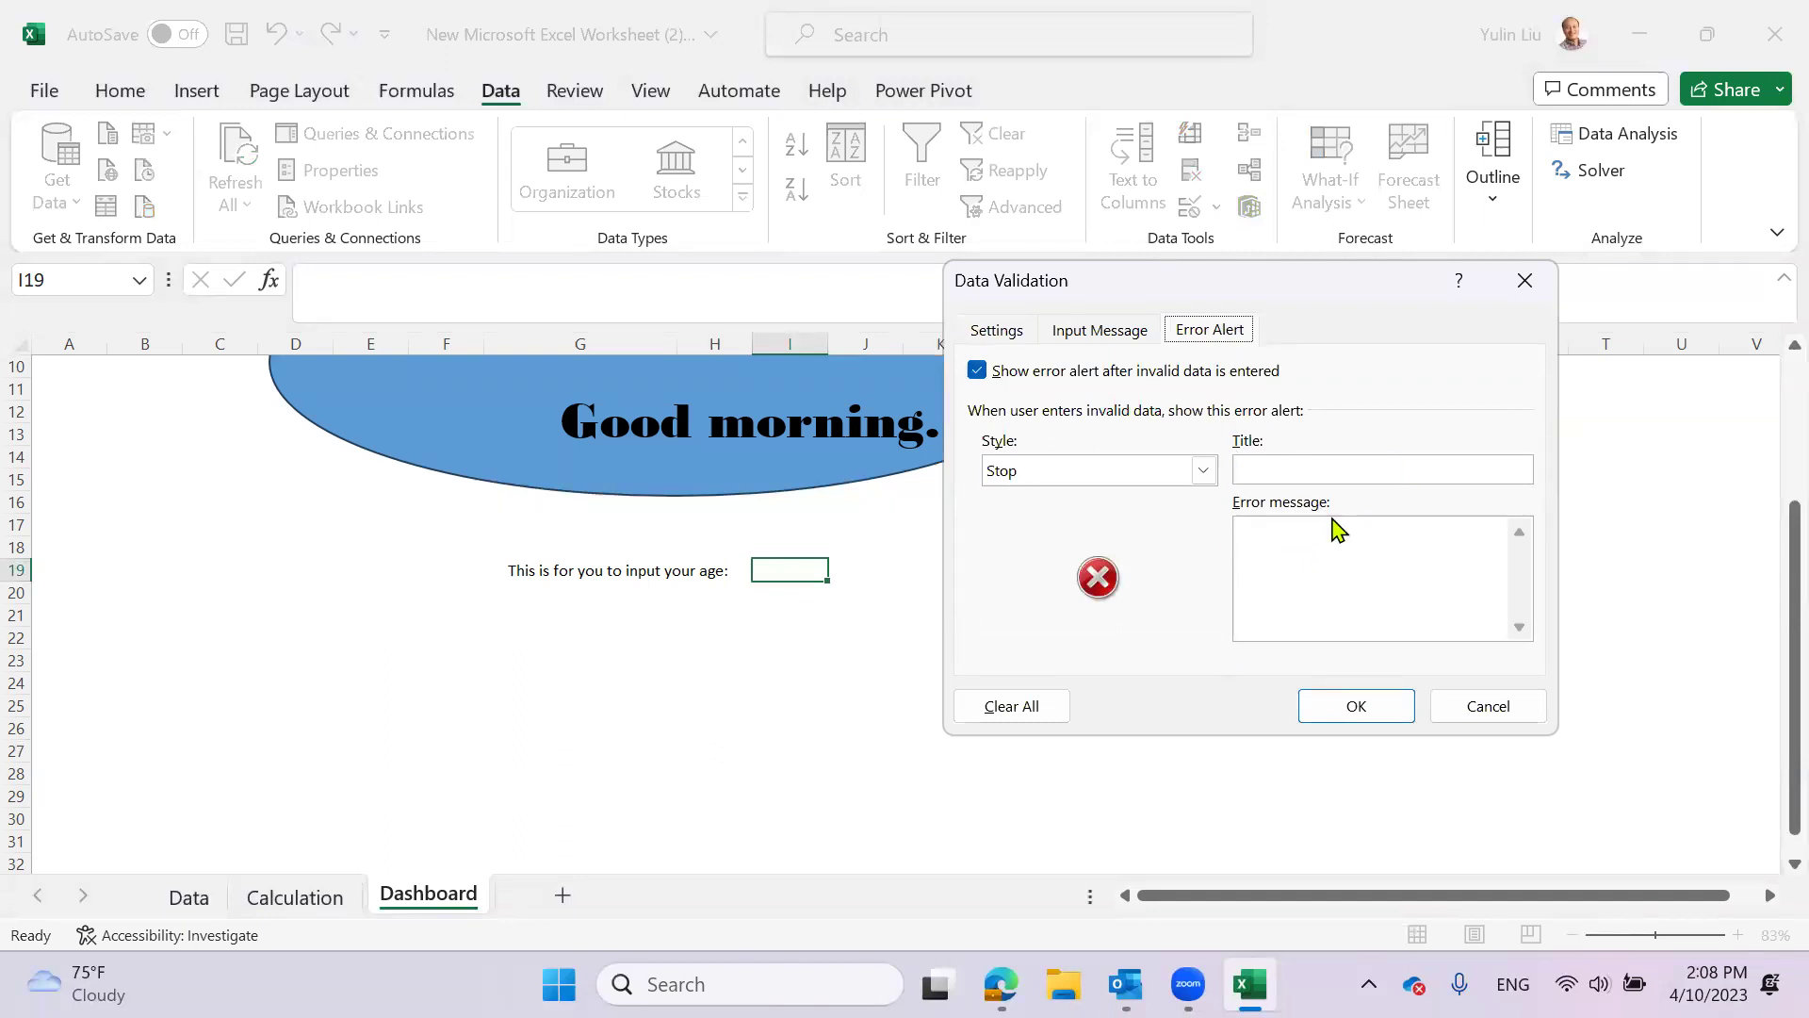
left_click(1358, 708)
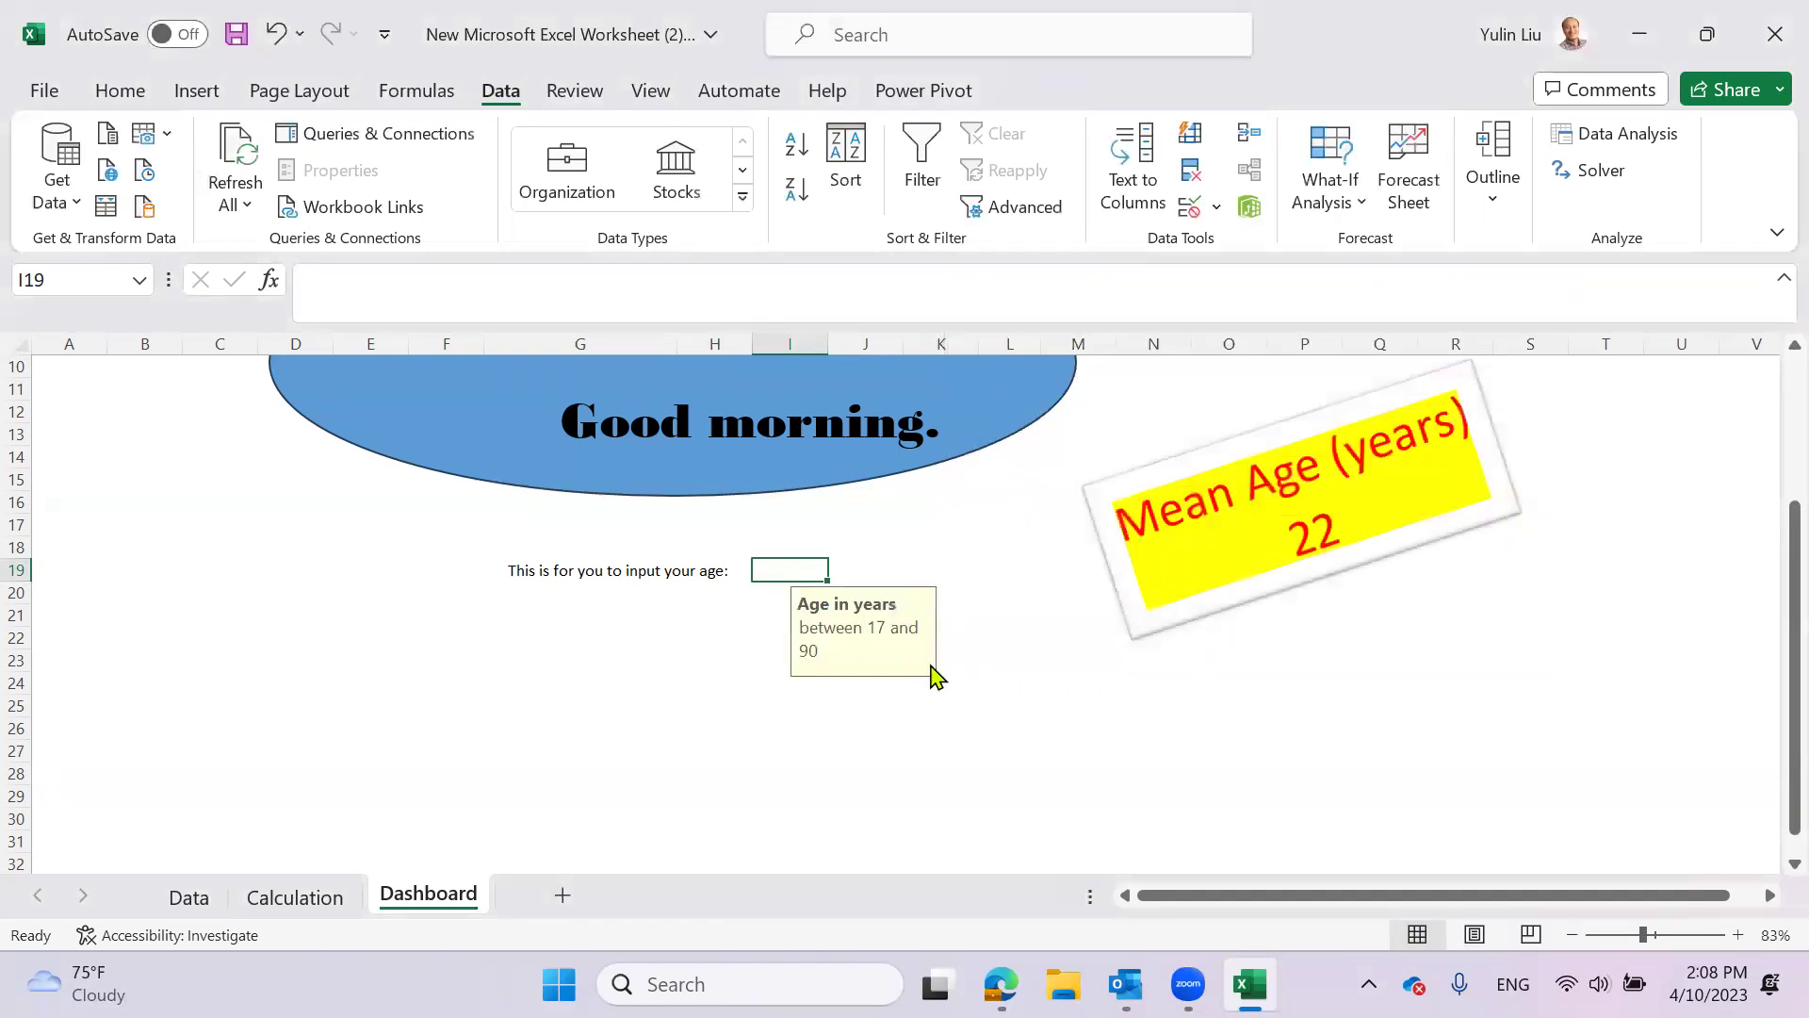
- Reselect cell I19 to check its input message, and fill the cell with green
left_click(912, 575)
left_click(796, 577)
left_click(862, 555)
left_click(805, 570)
left_click(185, 94)
left_click(124, 95)
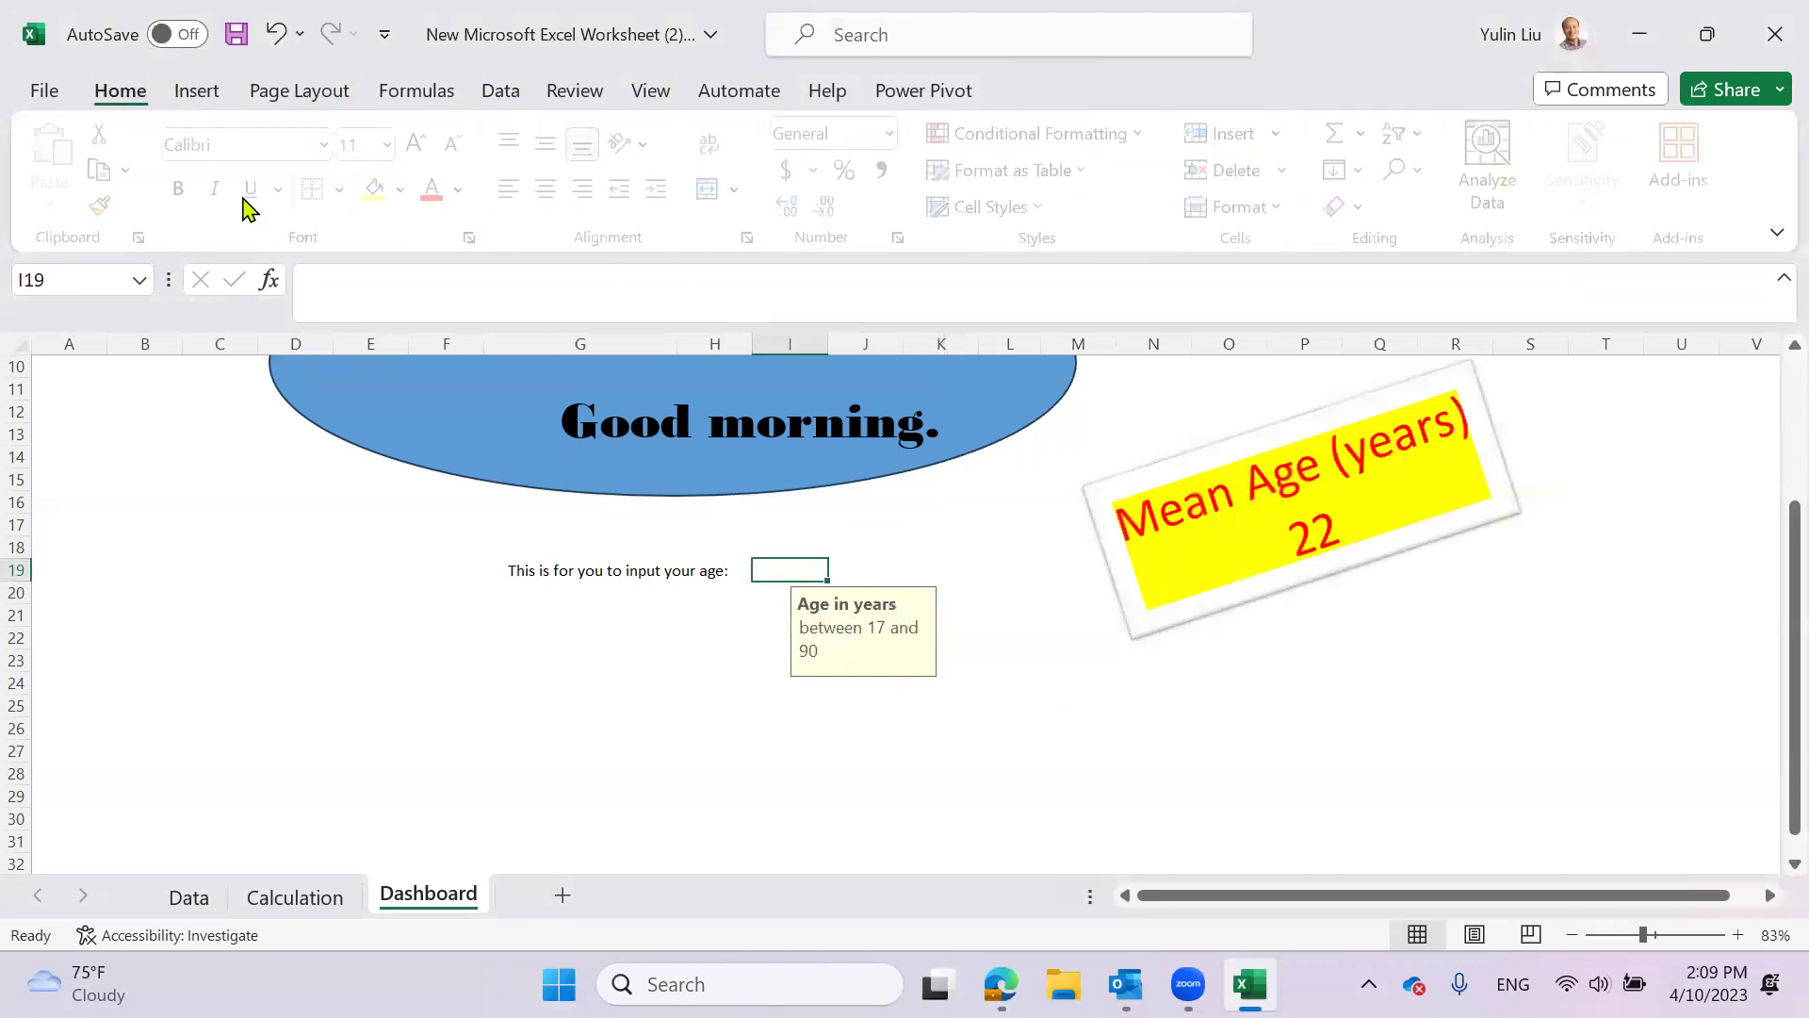
left_click(405, 190)
left_click(599, 263)
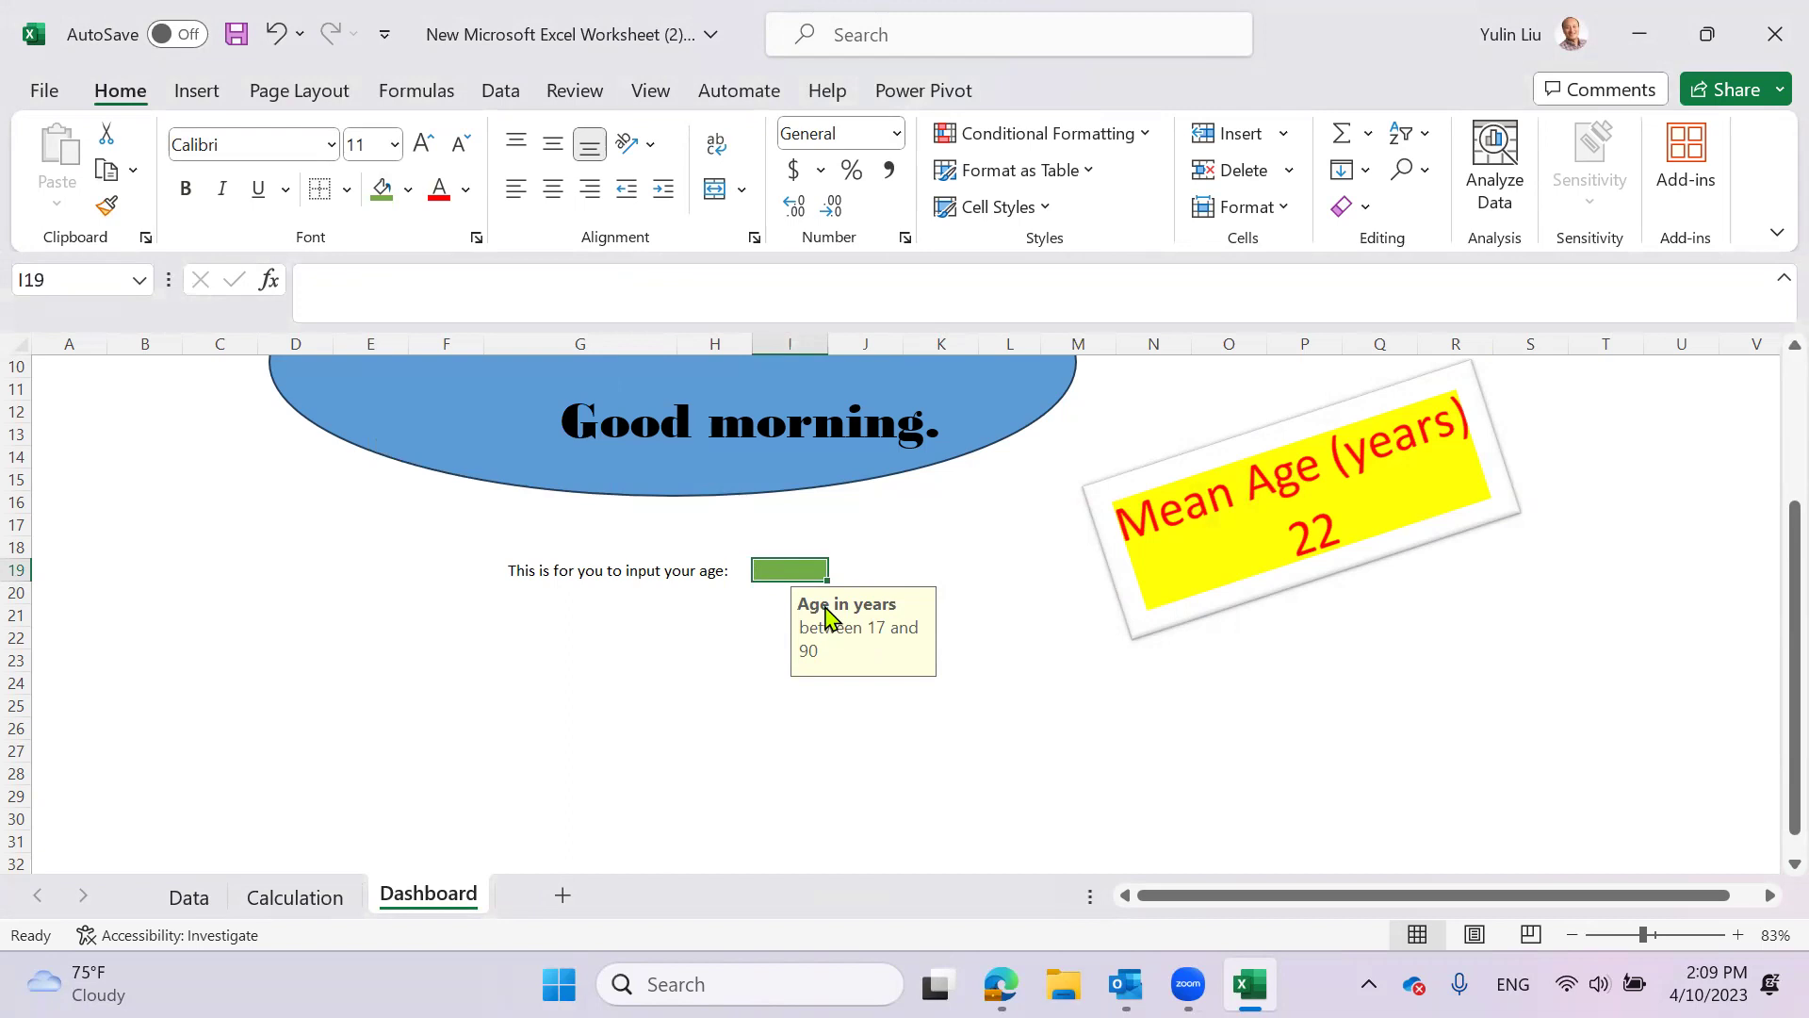
- Enter 35 in cell I19 and compare cells I19 and J19 to check which one holds the value
type("35")
key("Return")
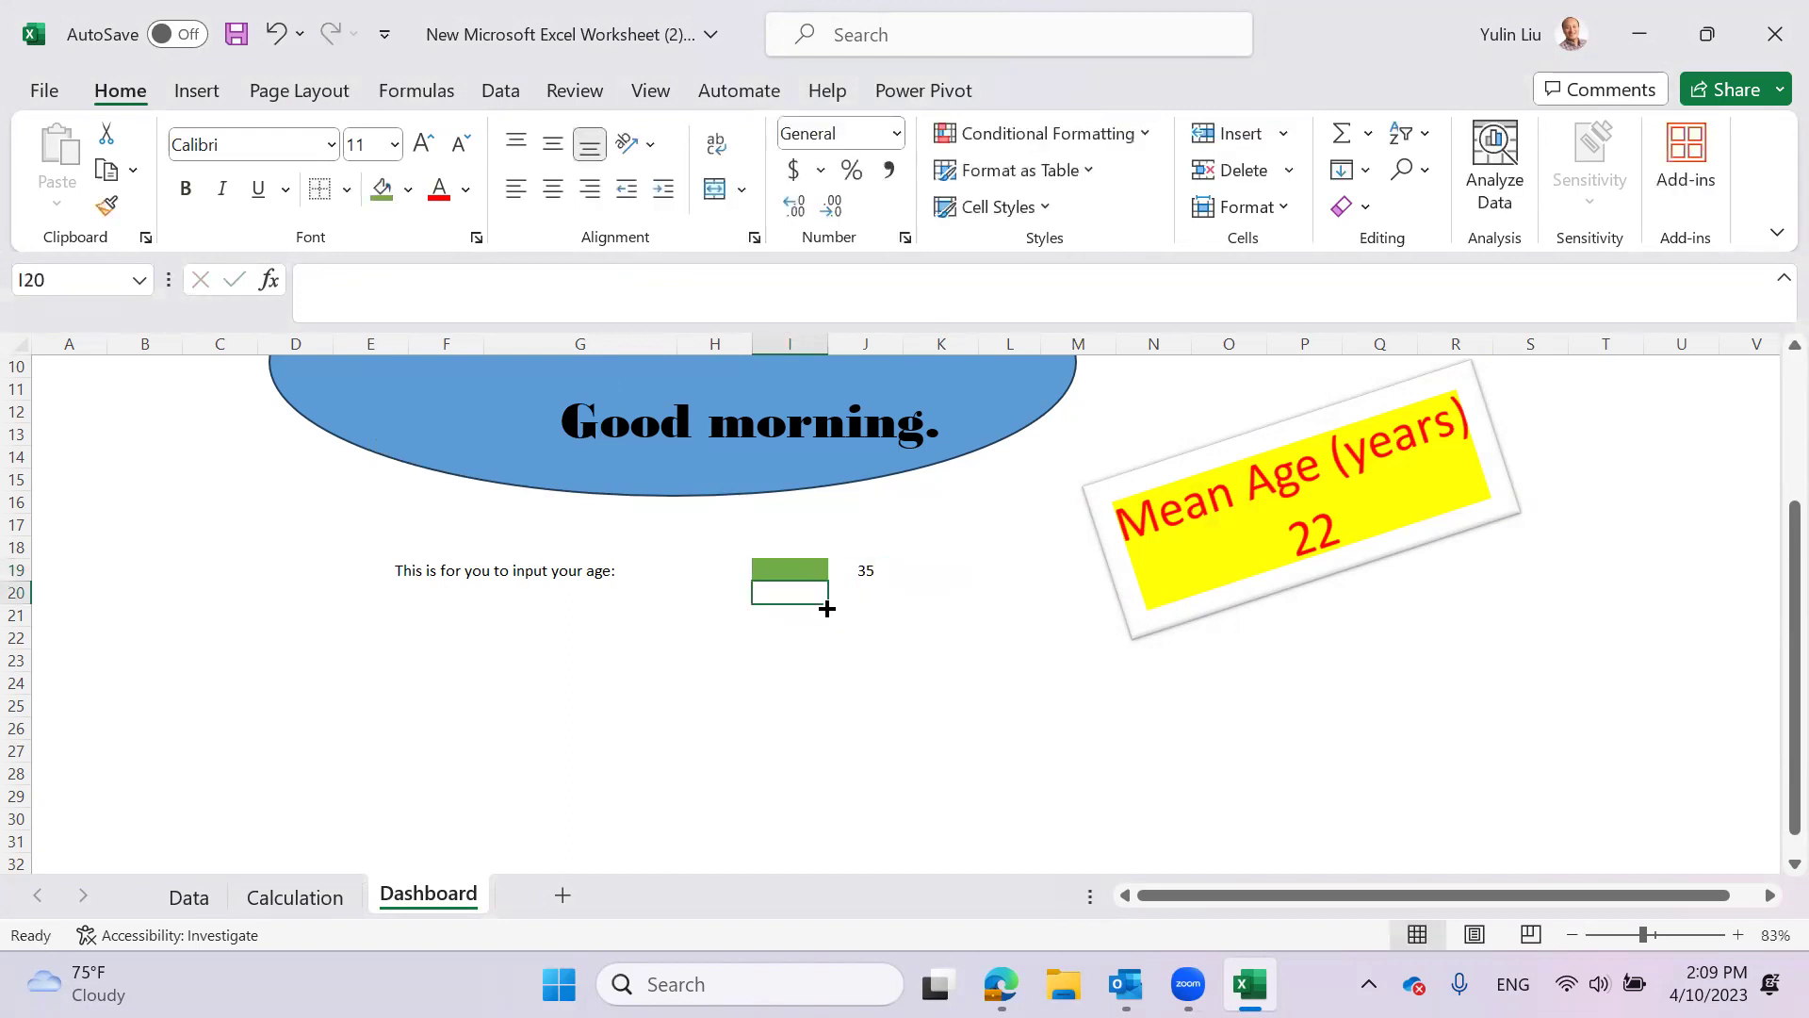
left_click(803, 567)
left_click(852, 571)
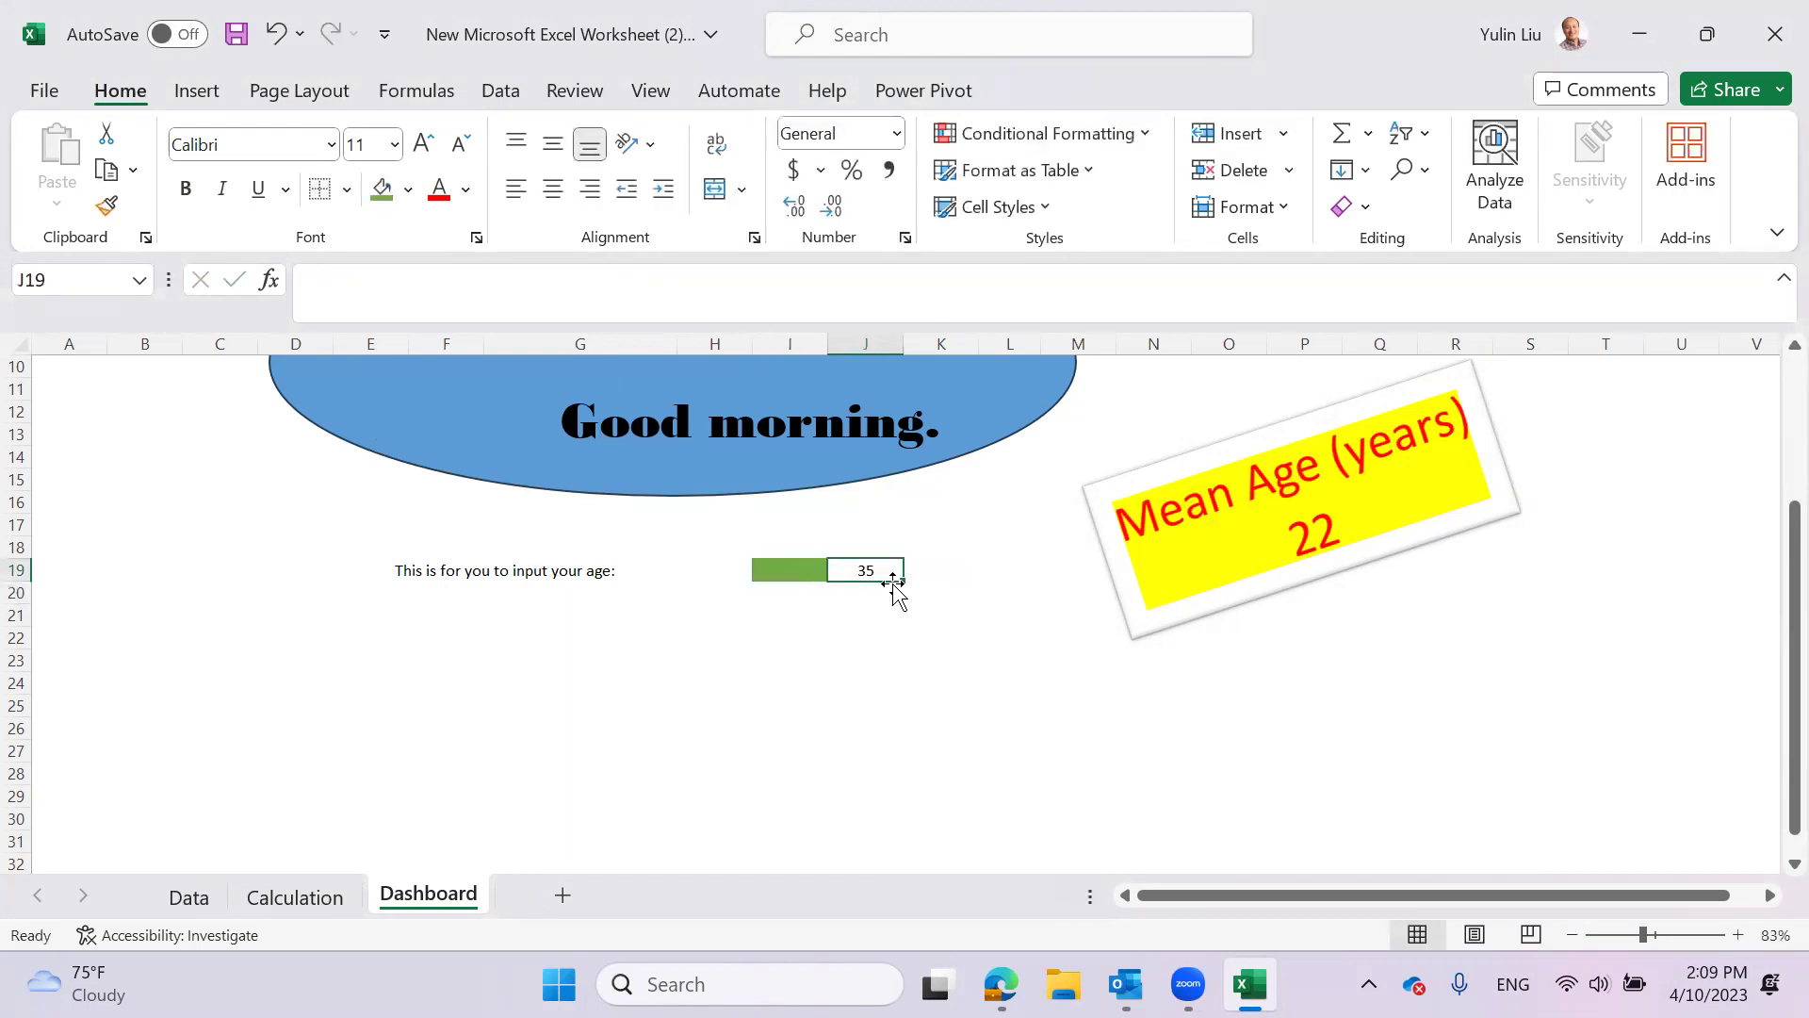
left_click(861, 640)
left_click(795, 567)
left_click(853, 568)
left_click(804, 573)
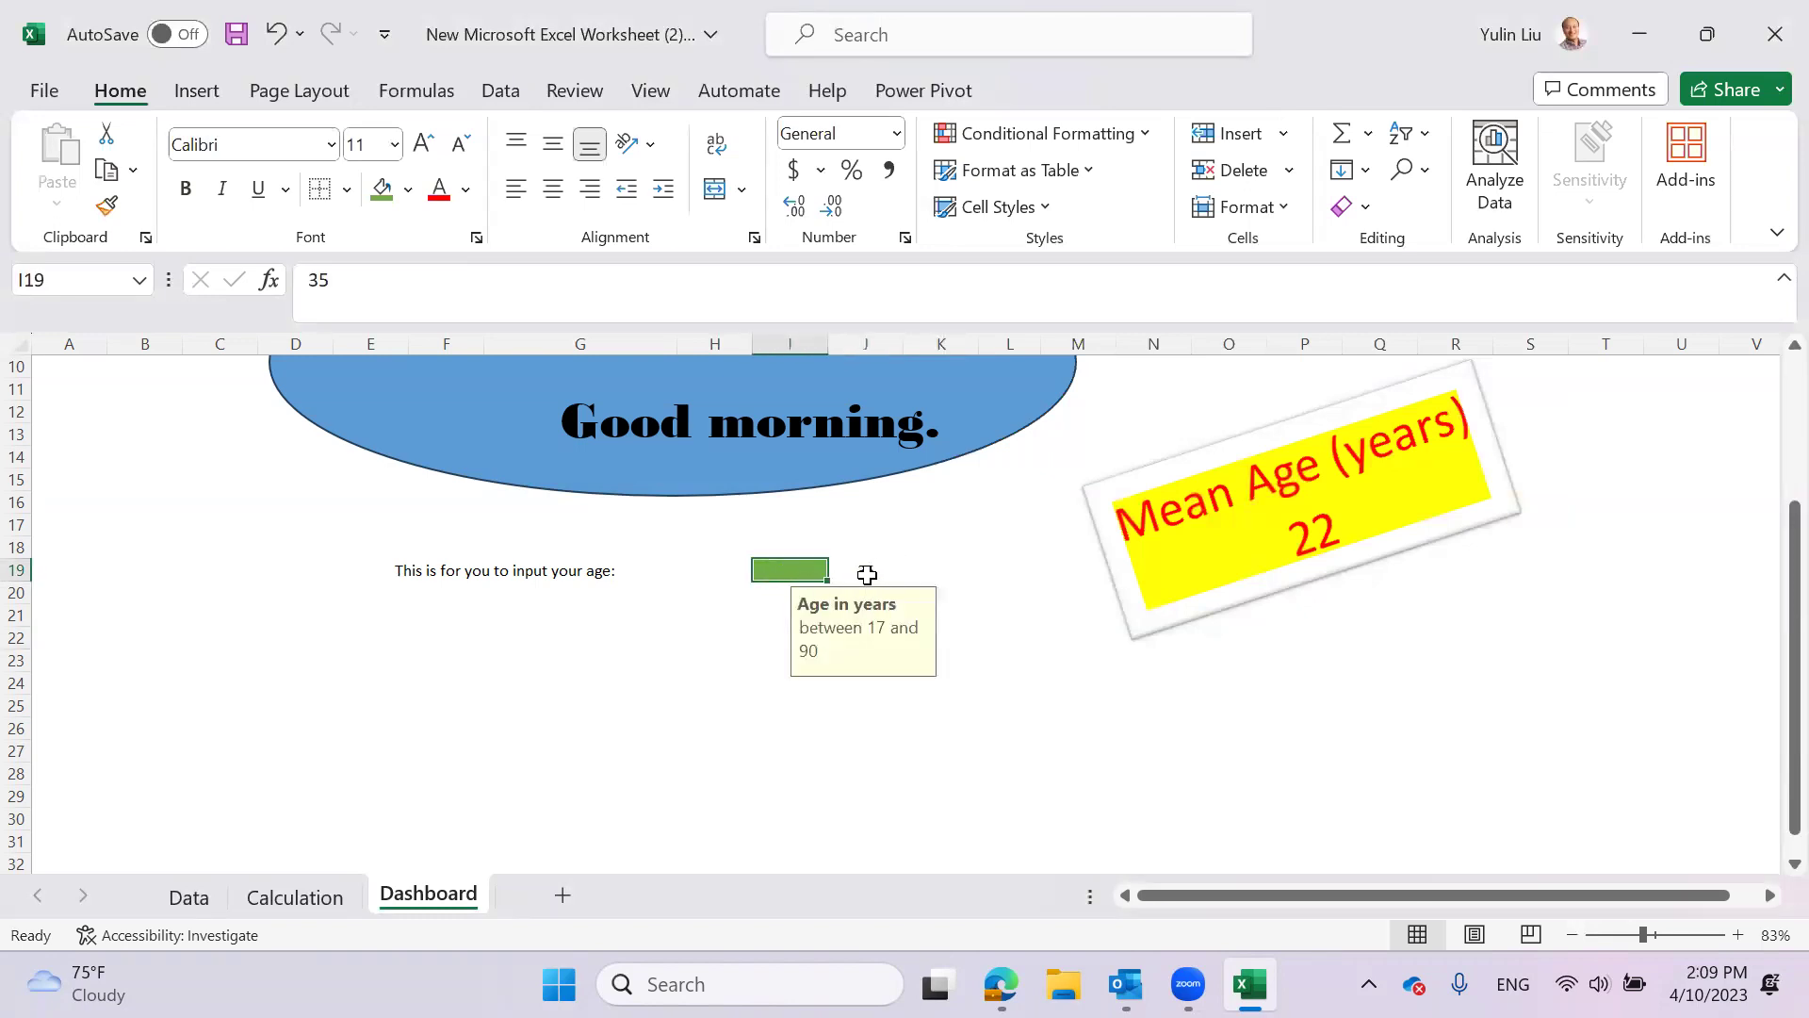
left_click(867, 573)
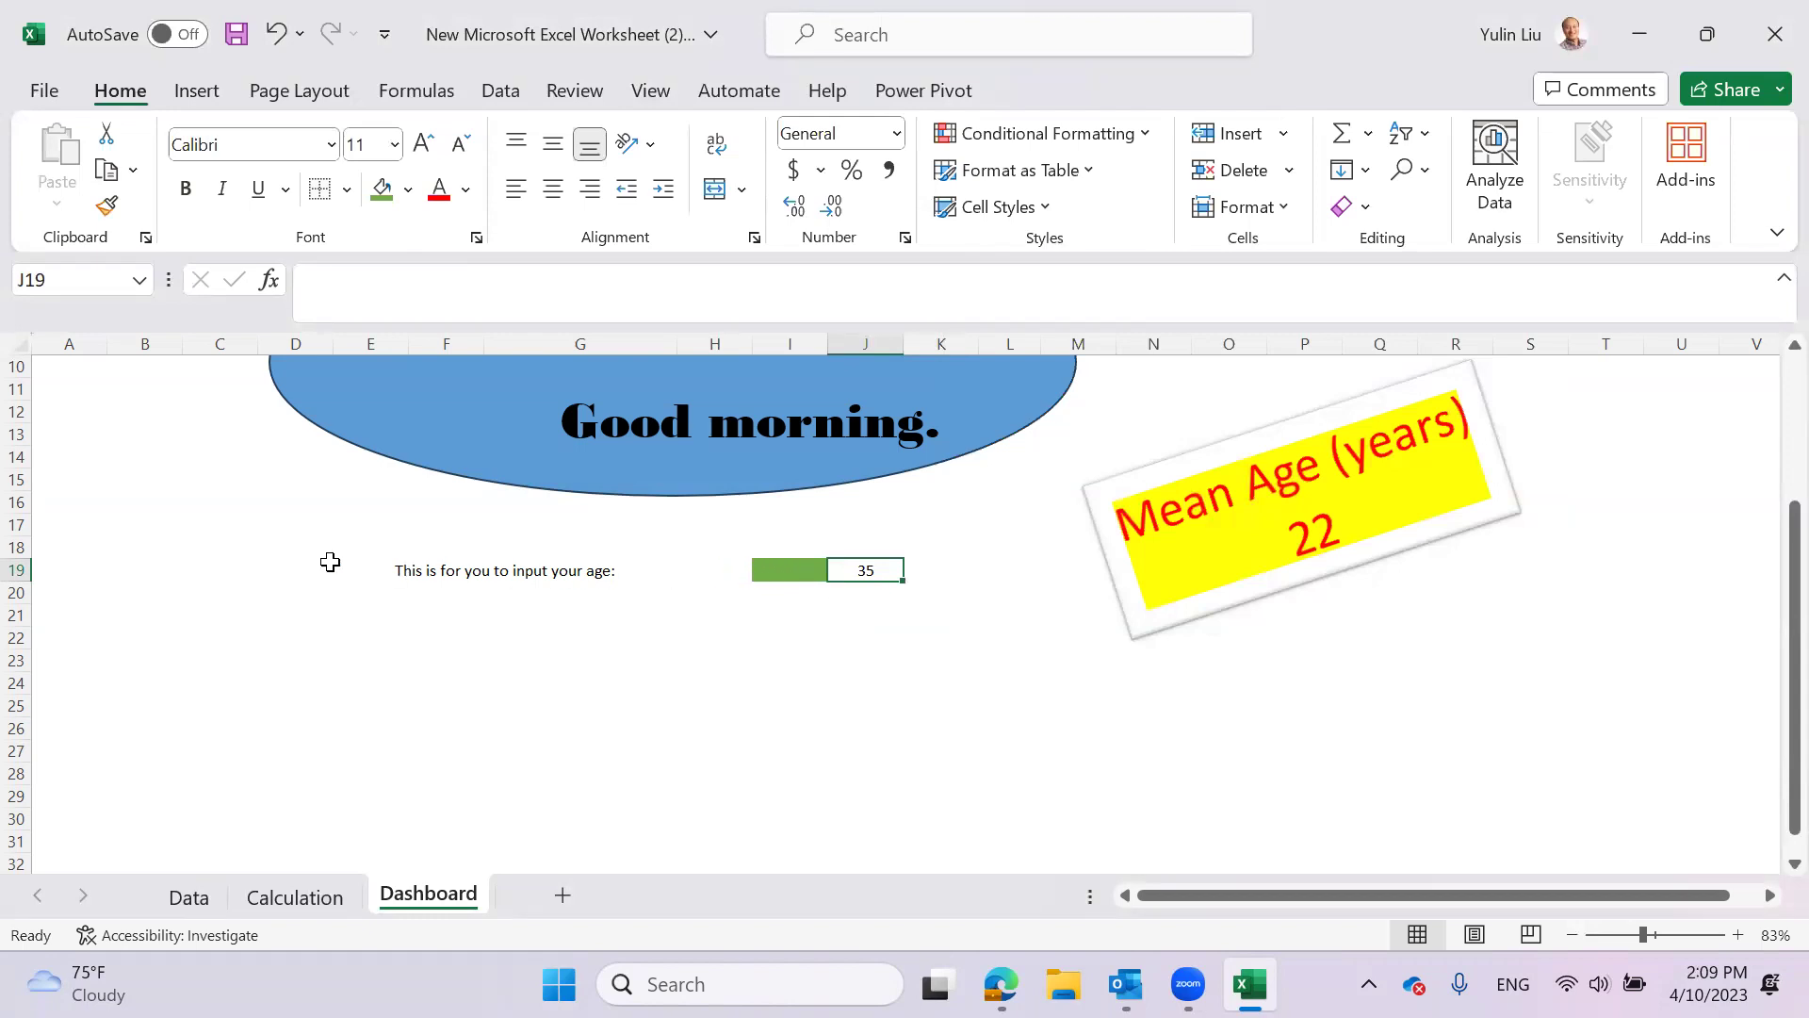
- Delete the age value from cell I19 and remove the fill from cells I19:I20
left_click_drag(330, 561, 868, 578)
left_click(886, 658)
left_click_drag(737, 554, 952, 607)
key("Delete")
left_click(819, 635)
left_click(790, 573)
left_click(409, 192)
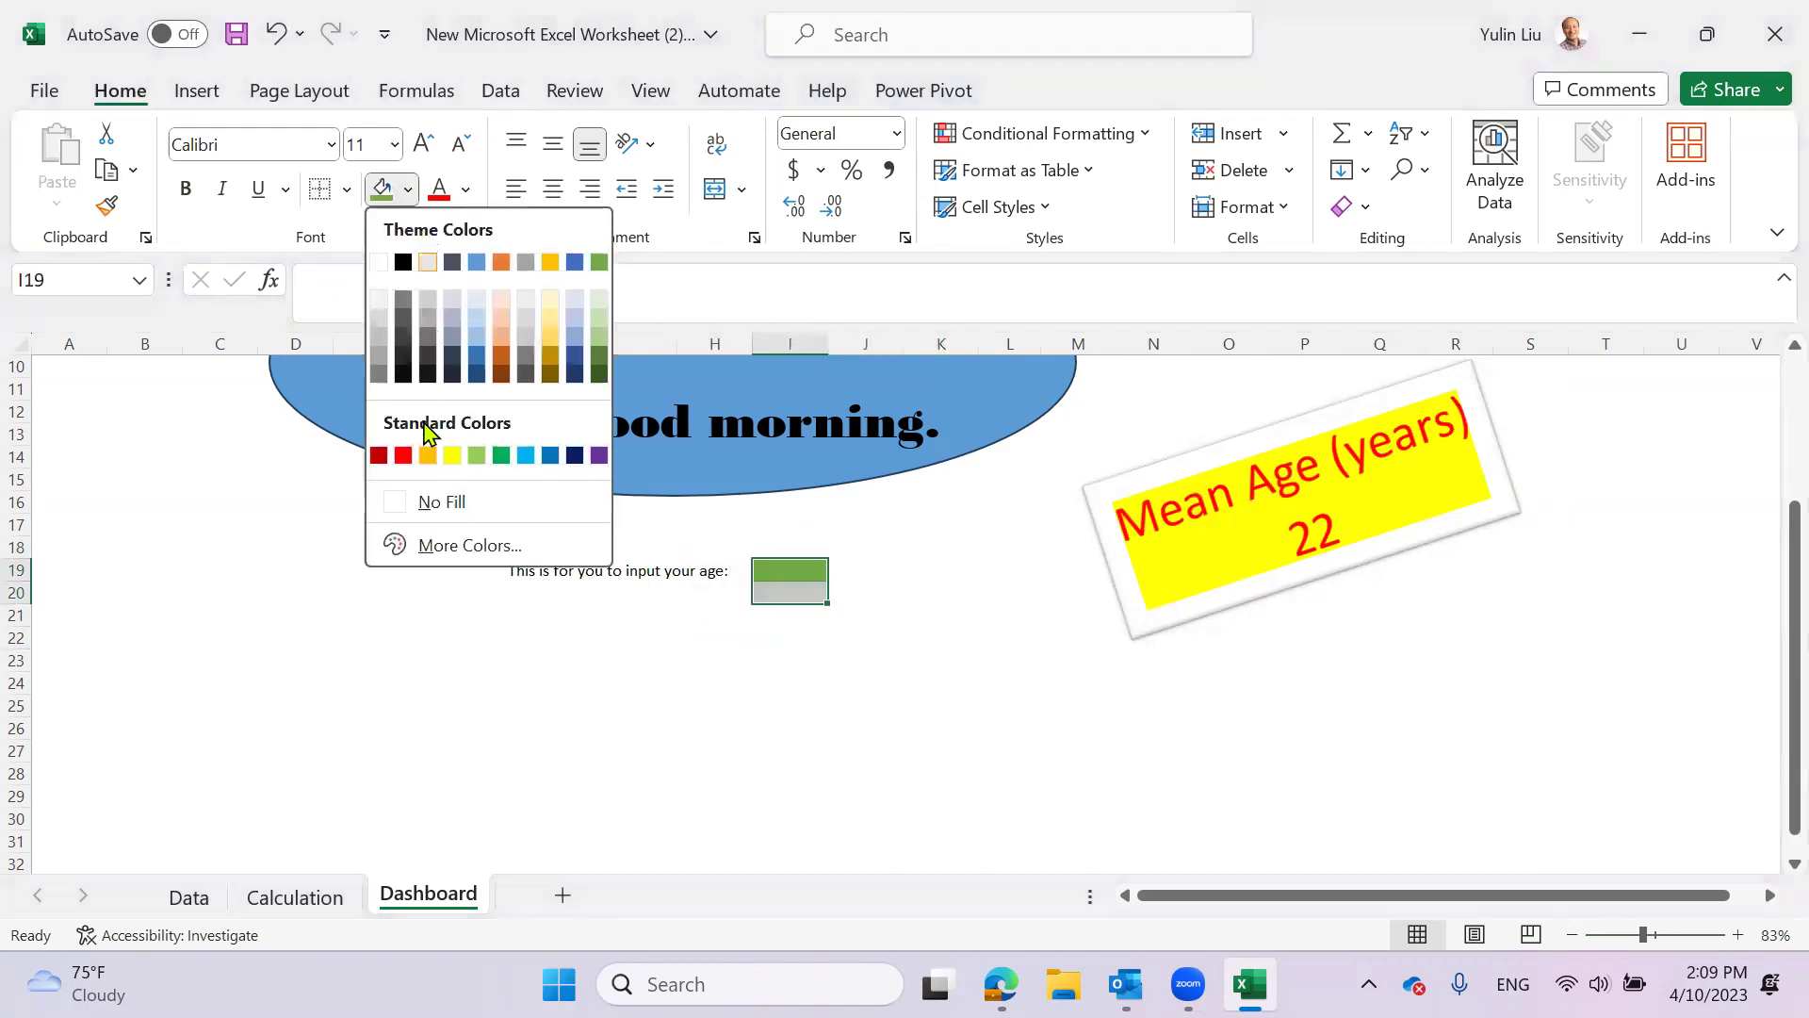
left_click(433, 501)
- Fill cell N24, below the Mean Age picture, with the standard light blue color
scroll(1253, 599, "down", 2)
left_click(1153, 547)
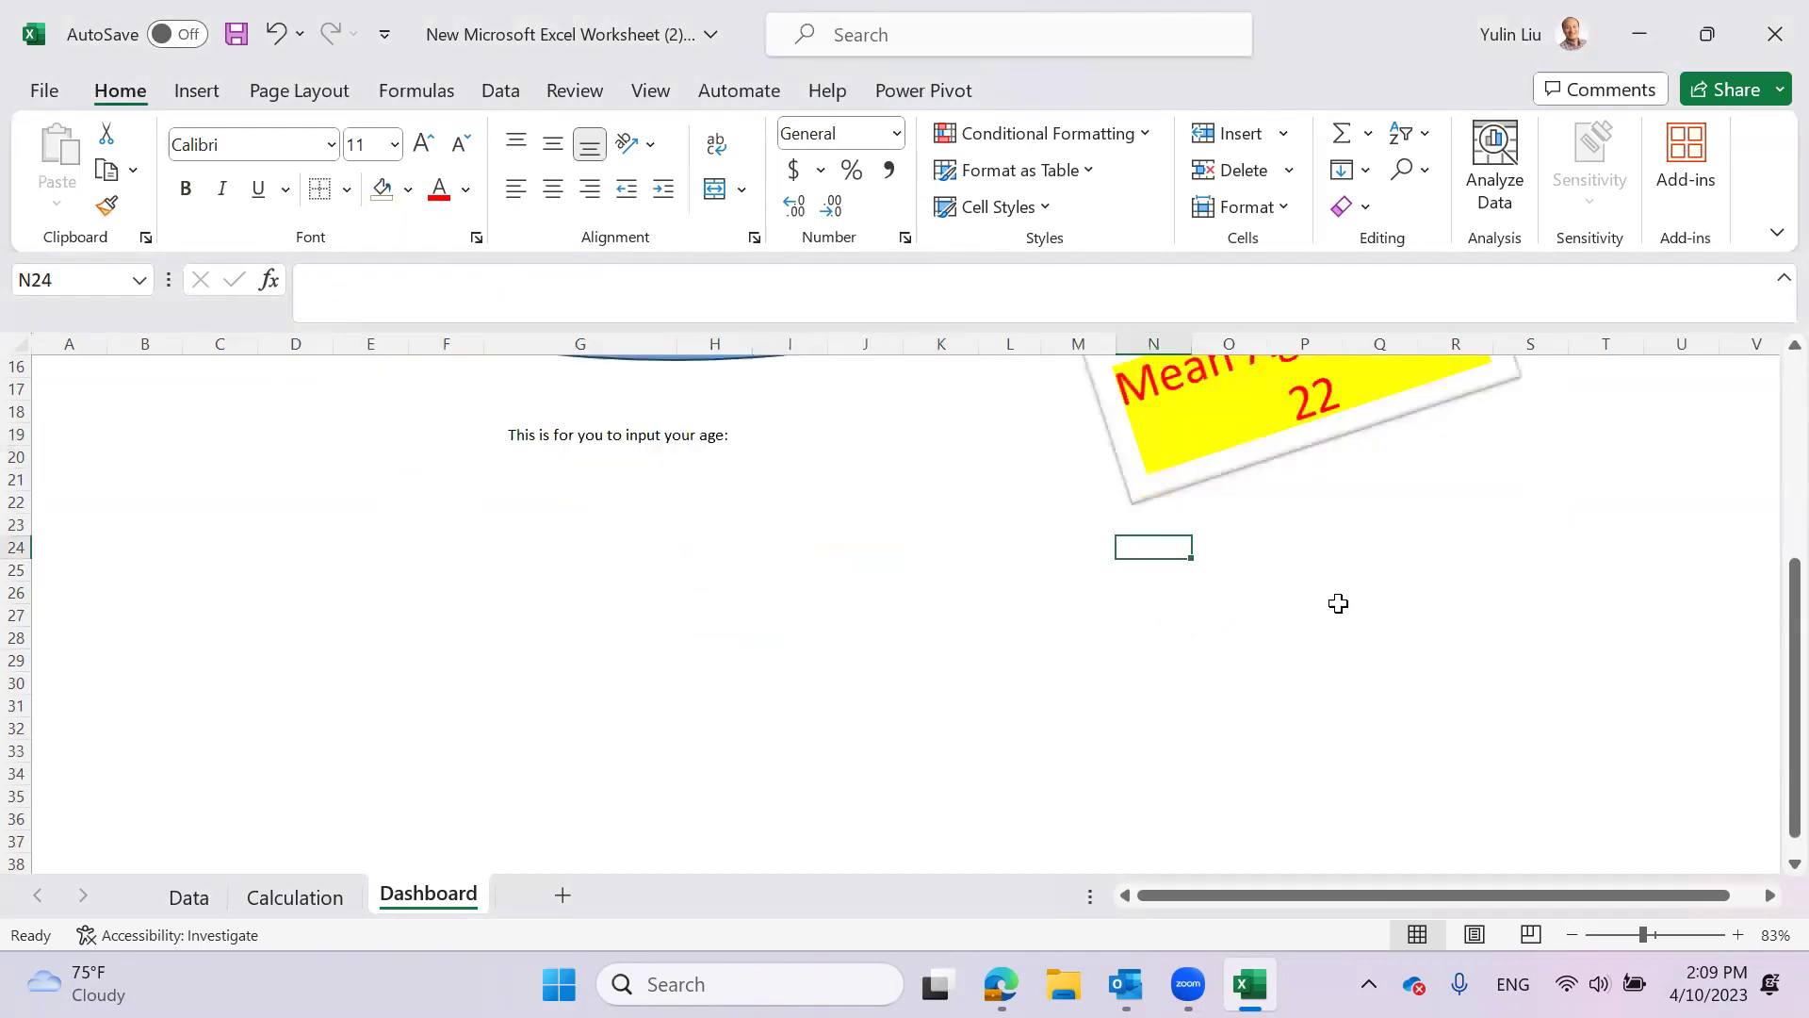
left_click(411, 191)
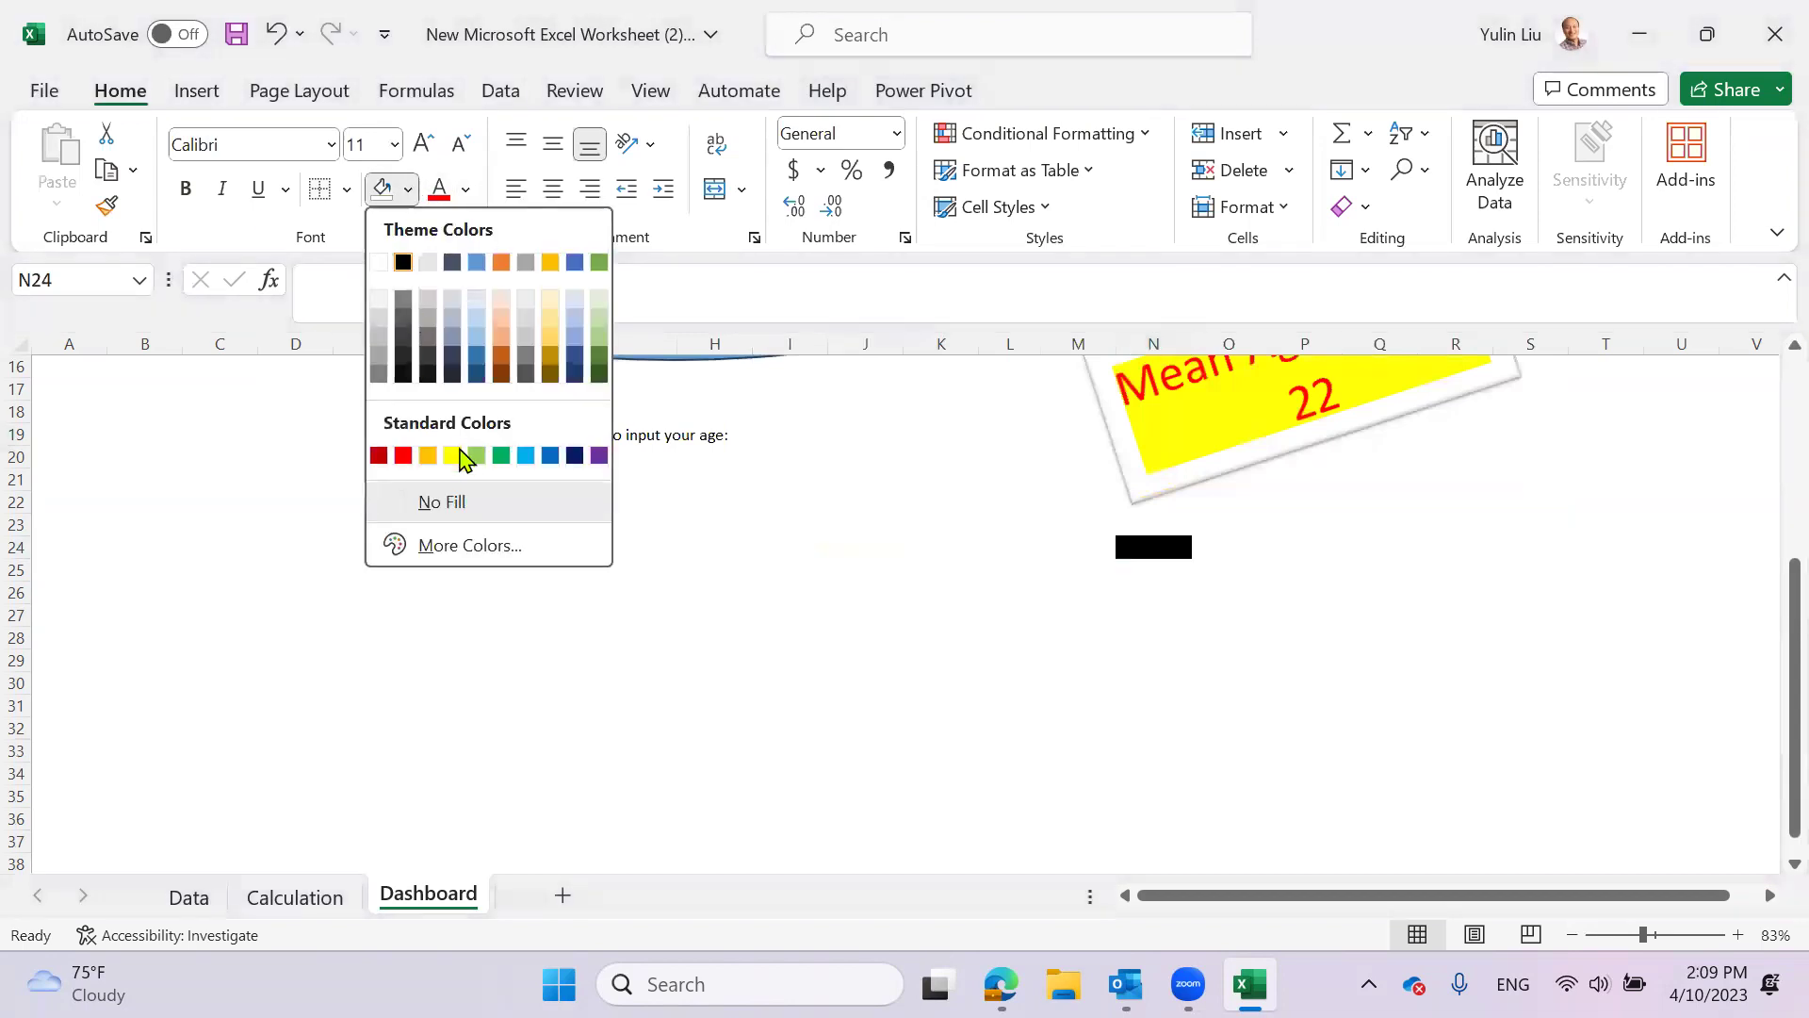
left_click(528, 456)
left_click(1154, 618)
left_click(1160, 549)
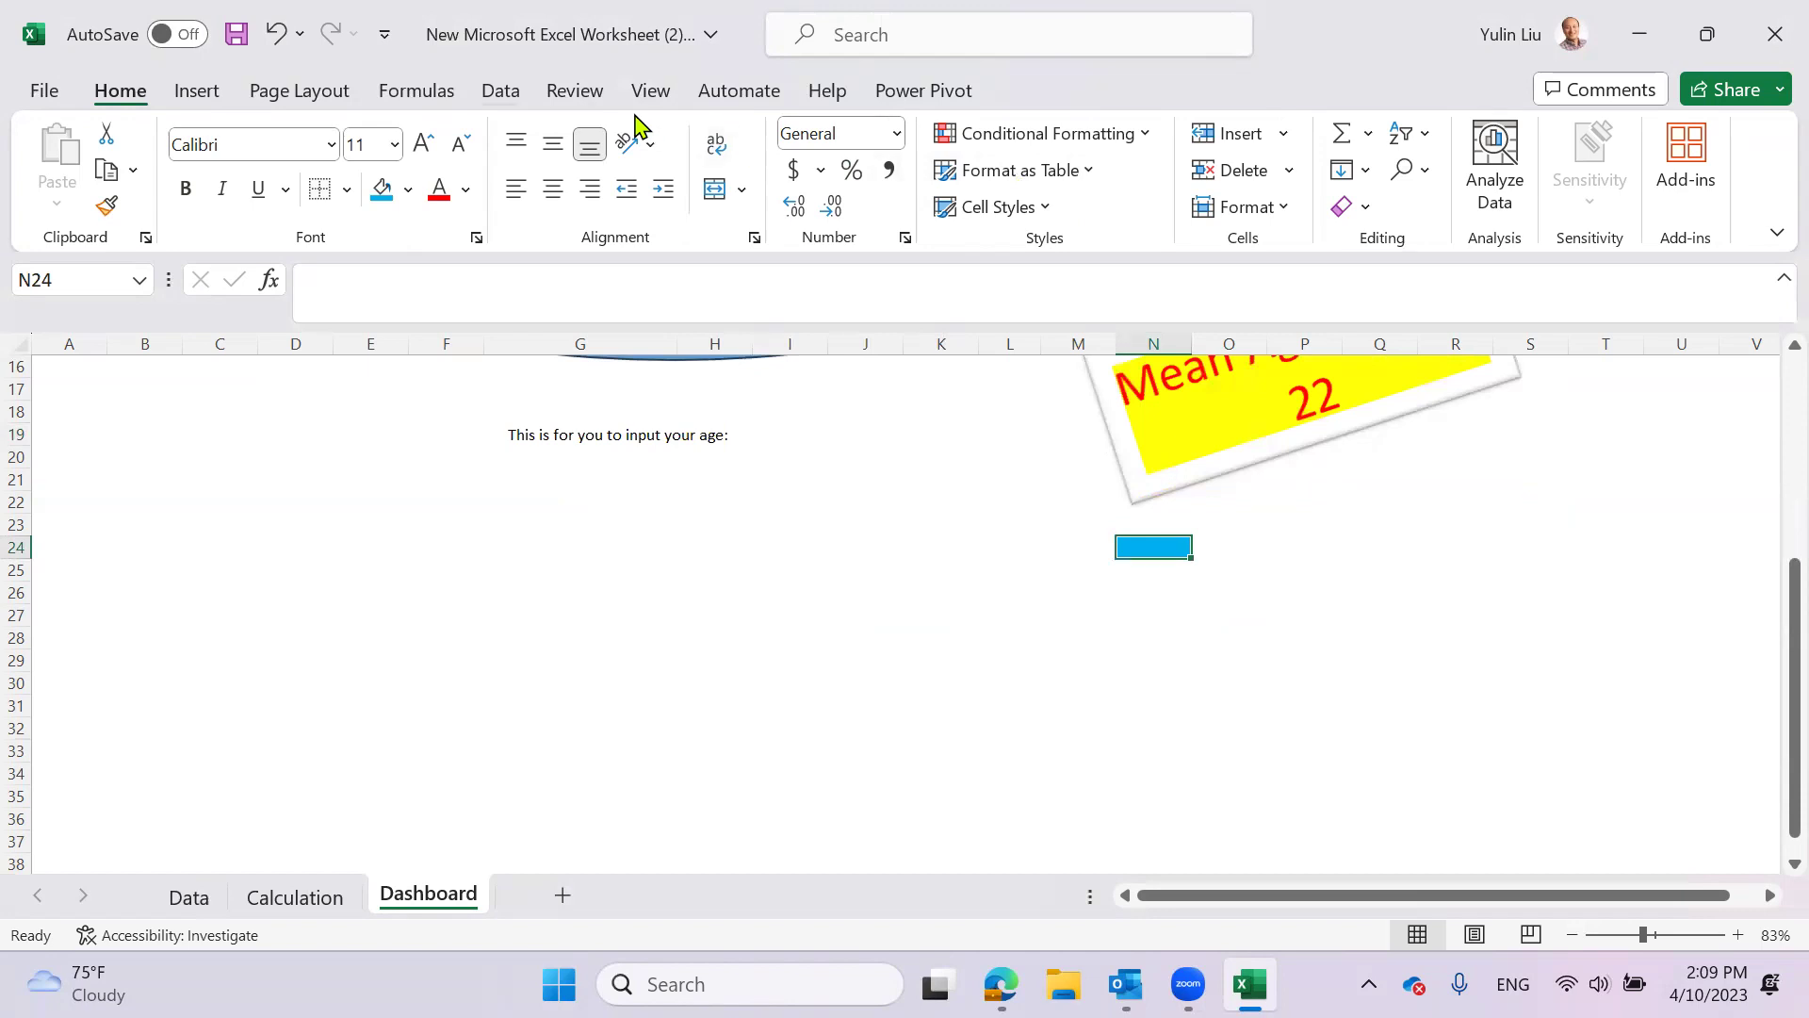
- Set Data Validation on cell N24 to allow only whole numbers between 17 and 90
left_click(500, 90)
left_click(1191, 206)
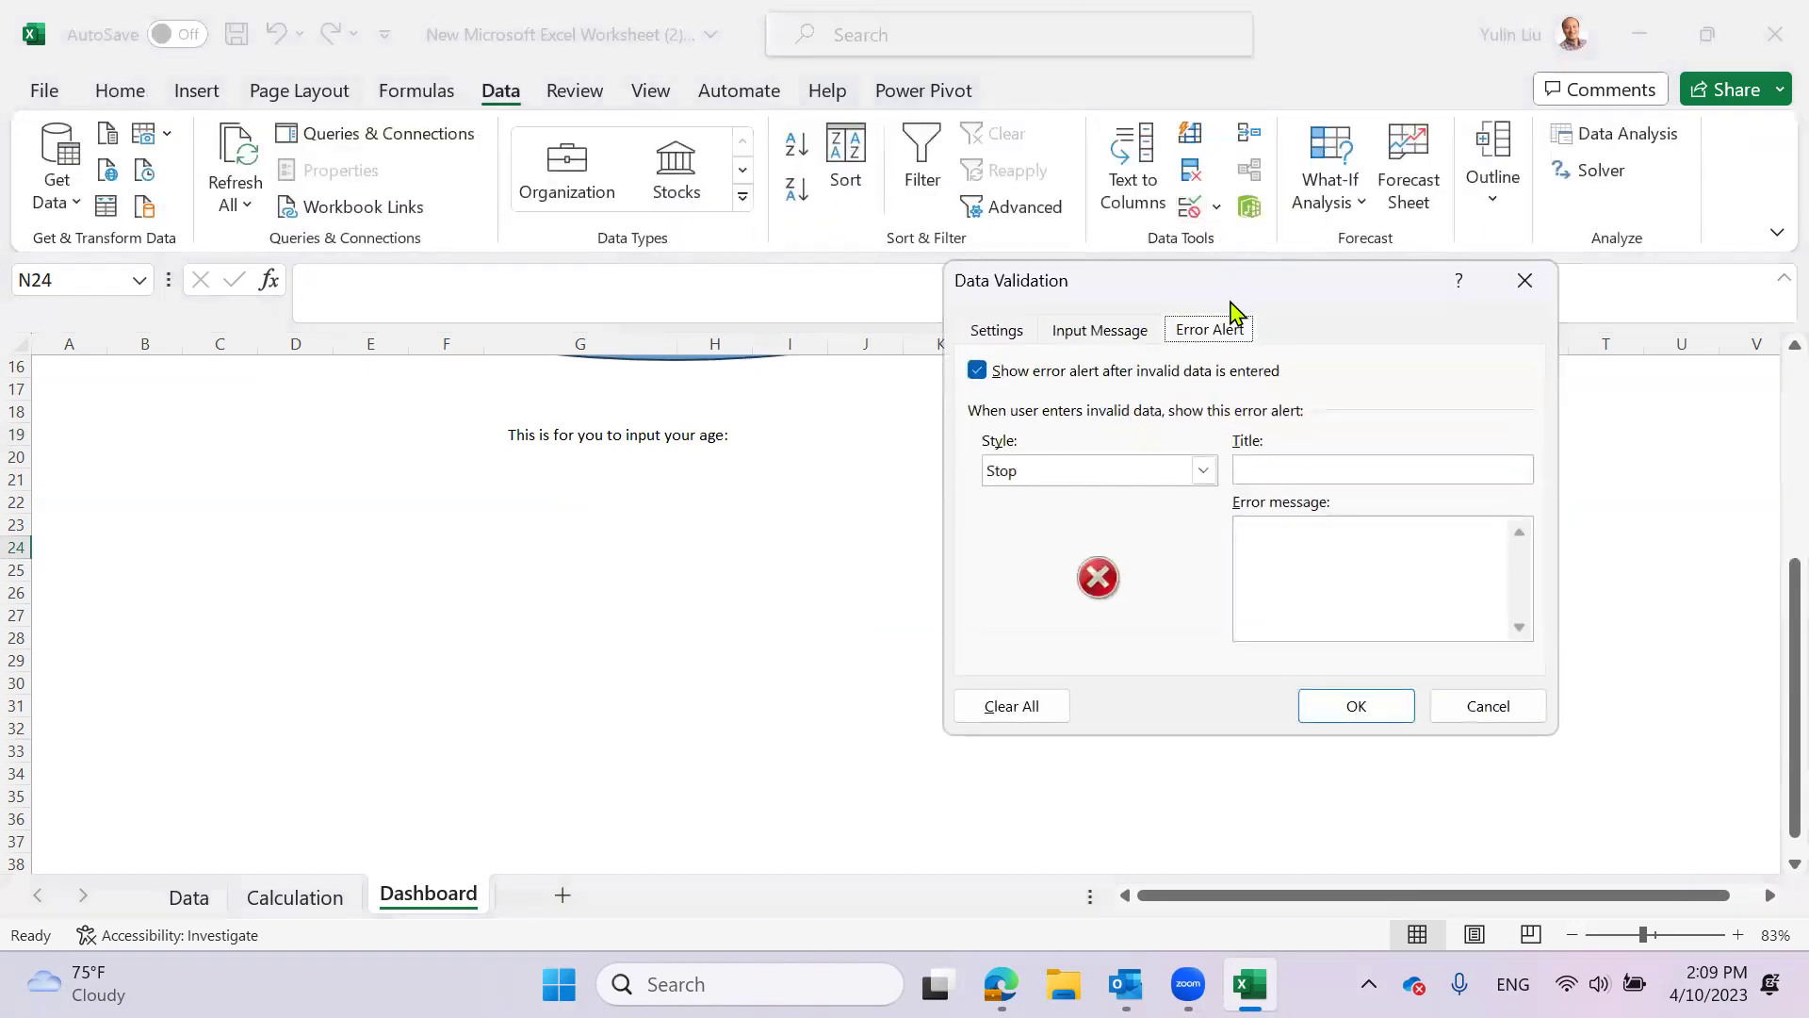
left_click(1006, 331)
left_click(1168, 430)
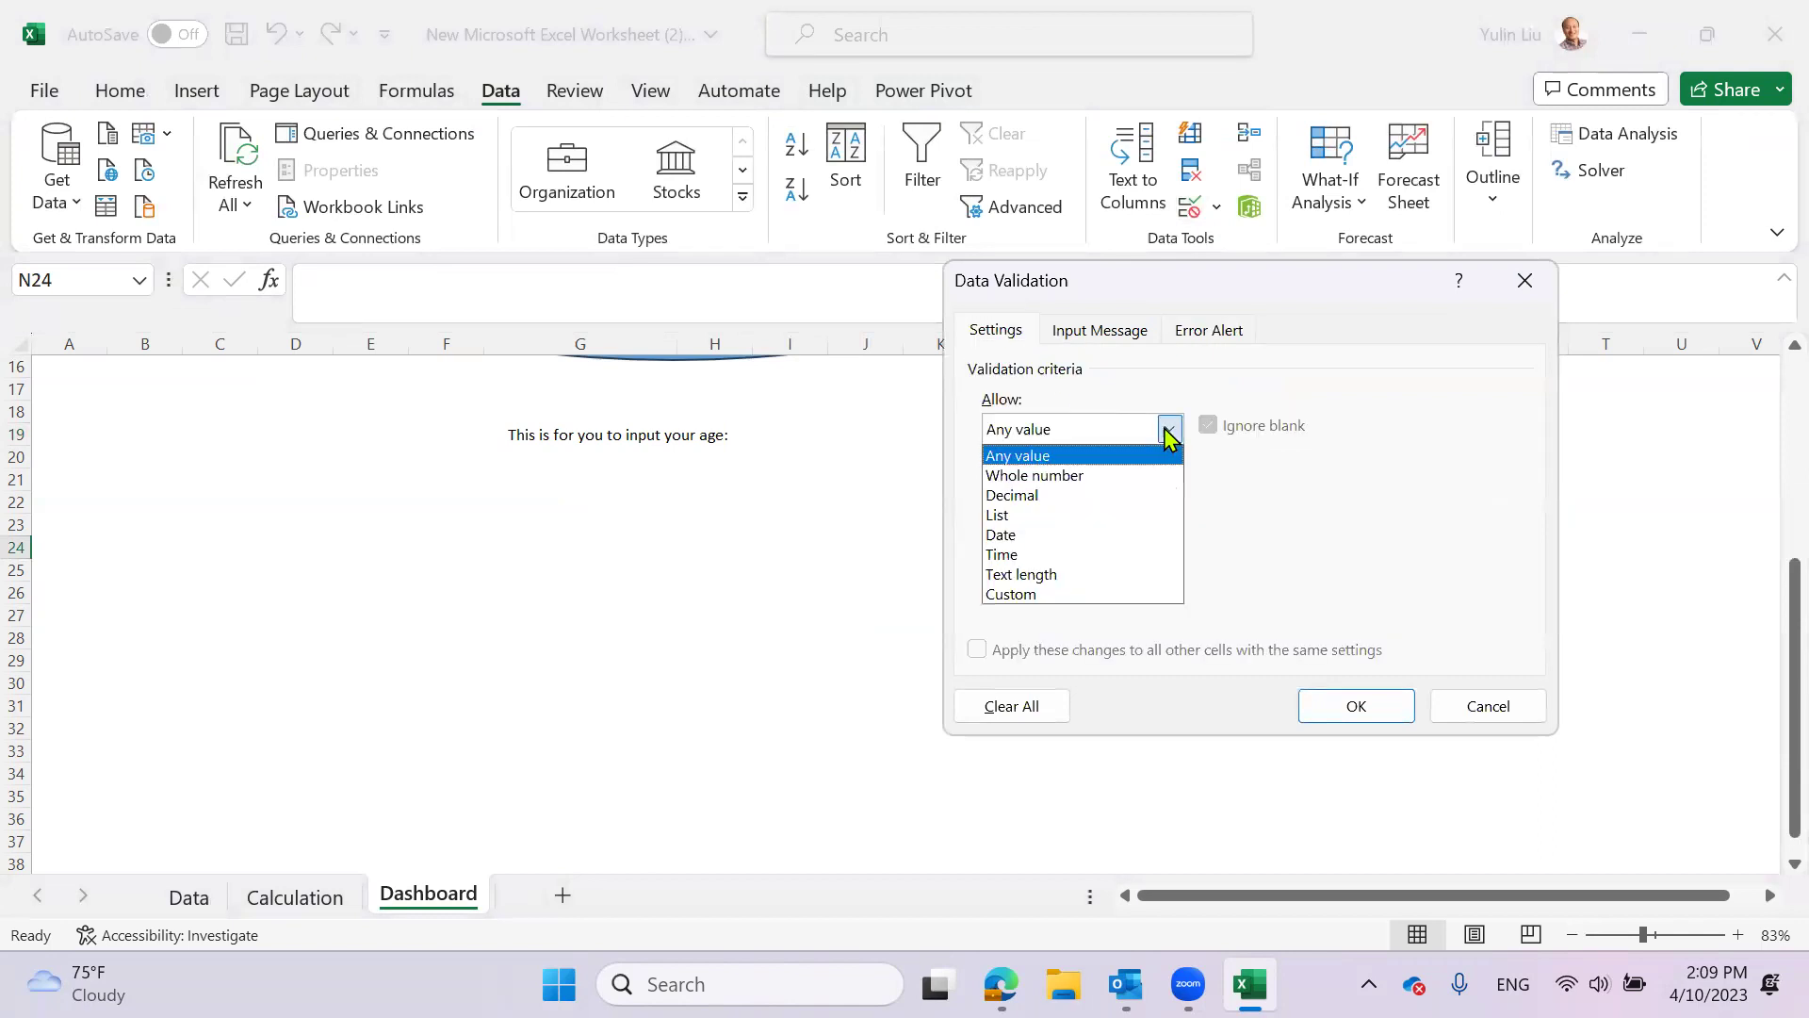
left_click(1122, 476)
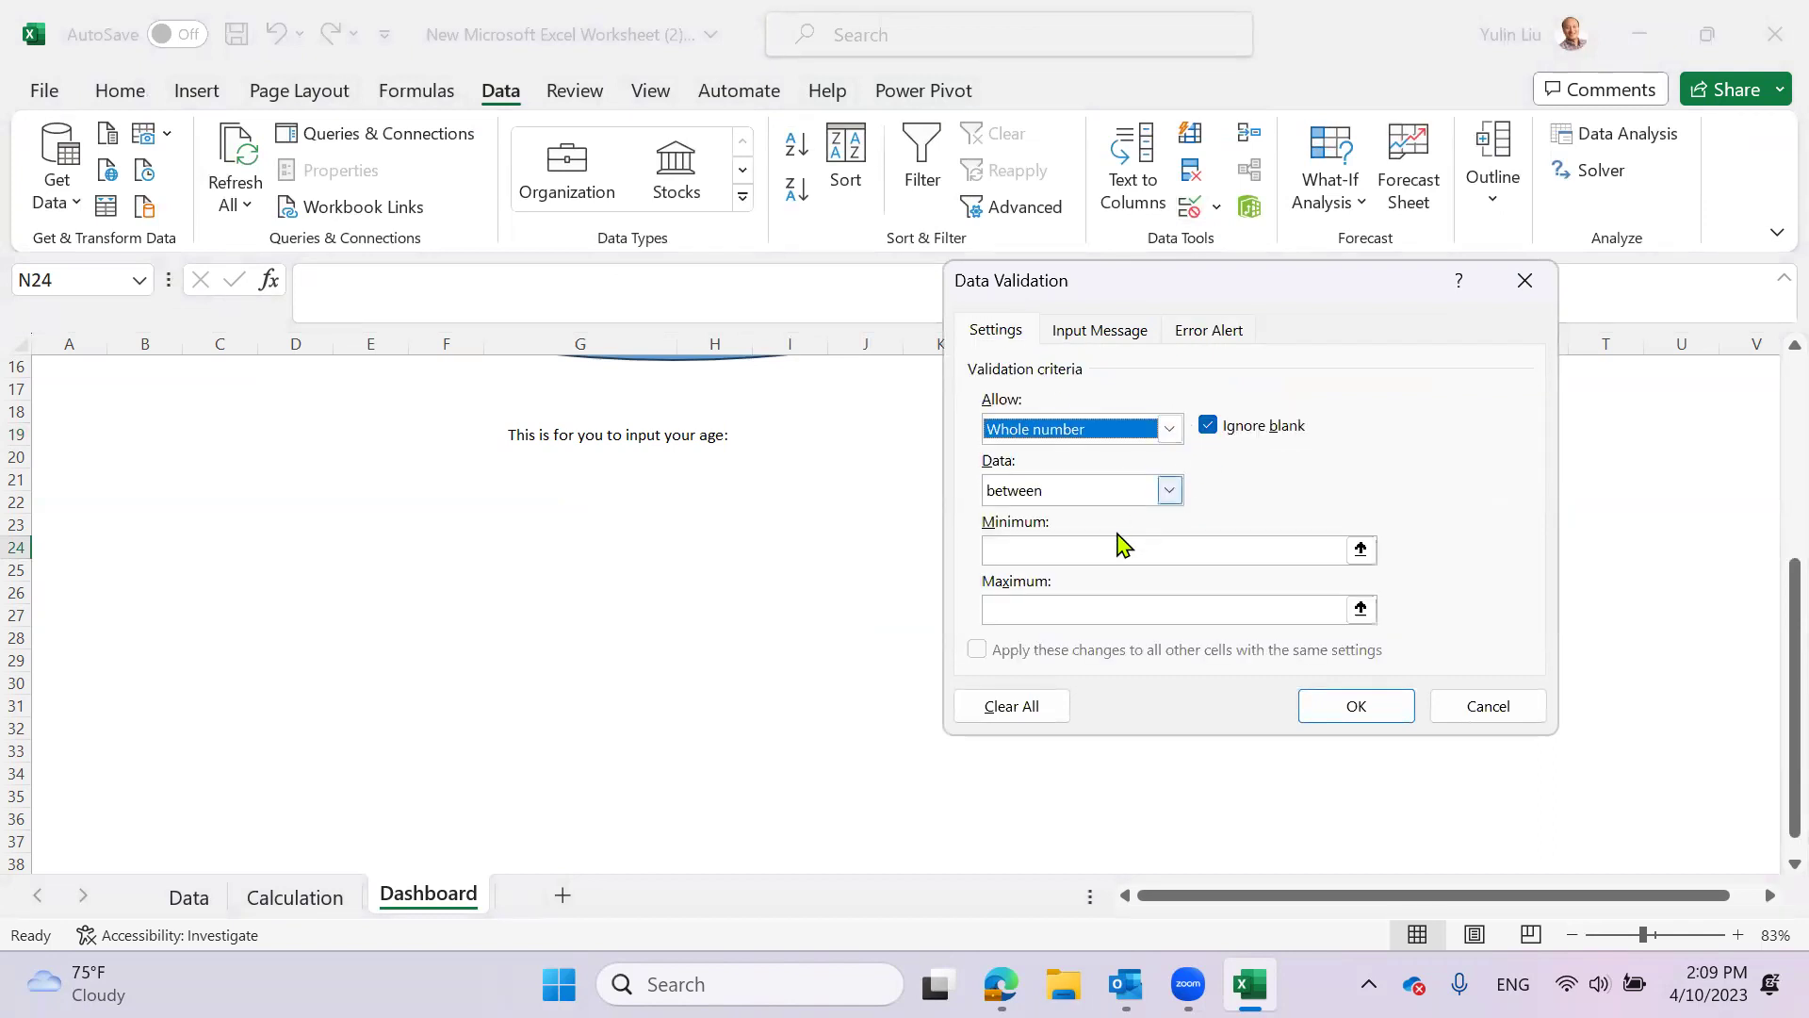
left_click(1087, 549)
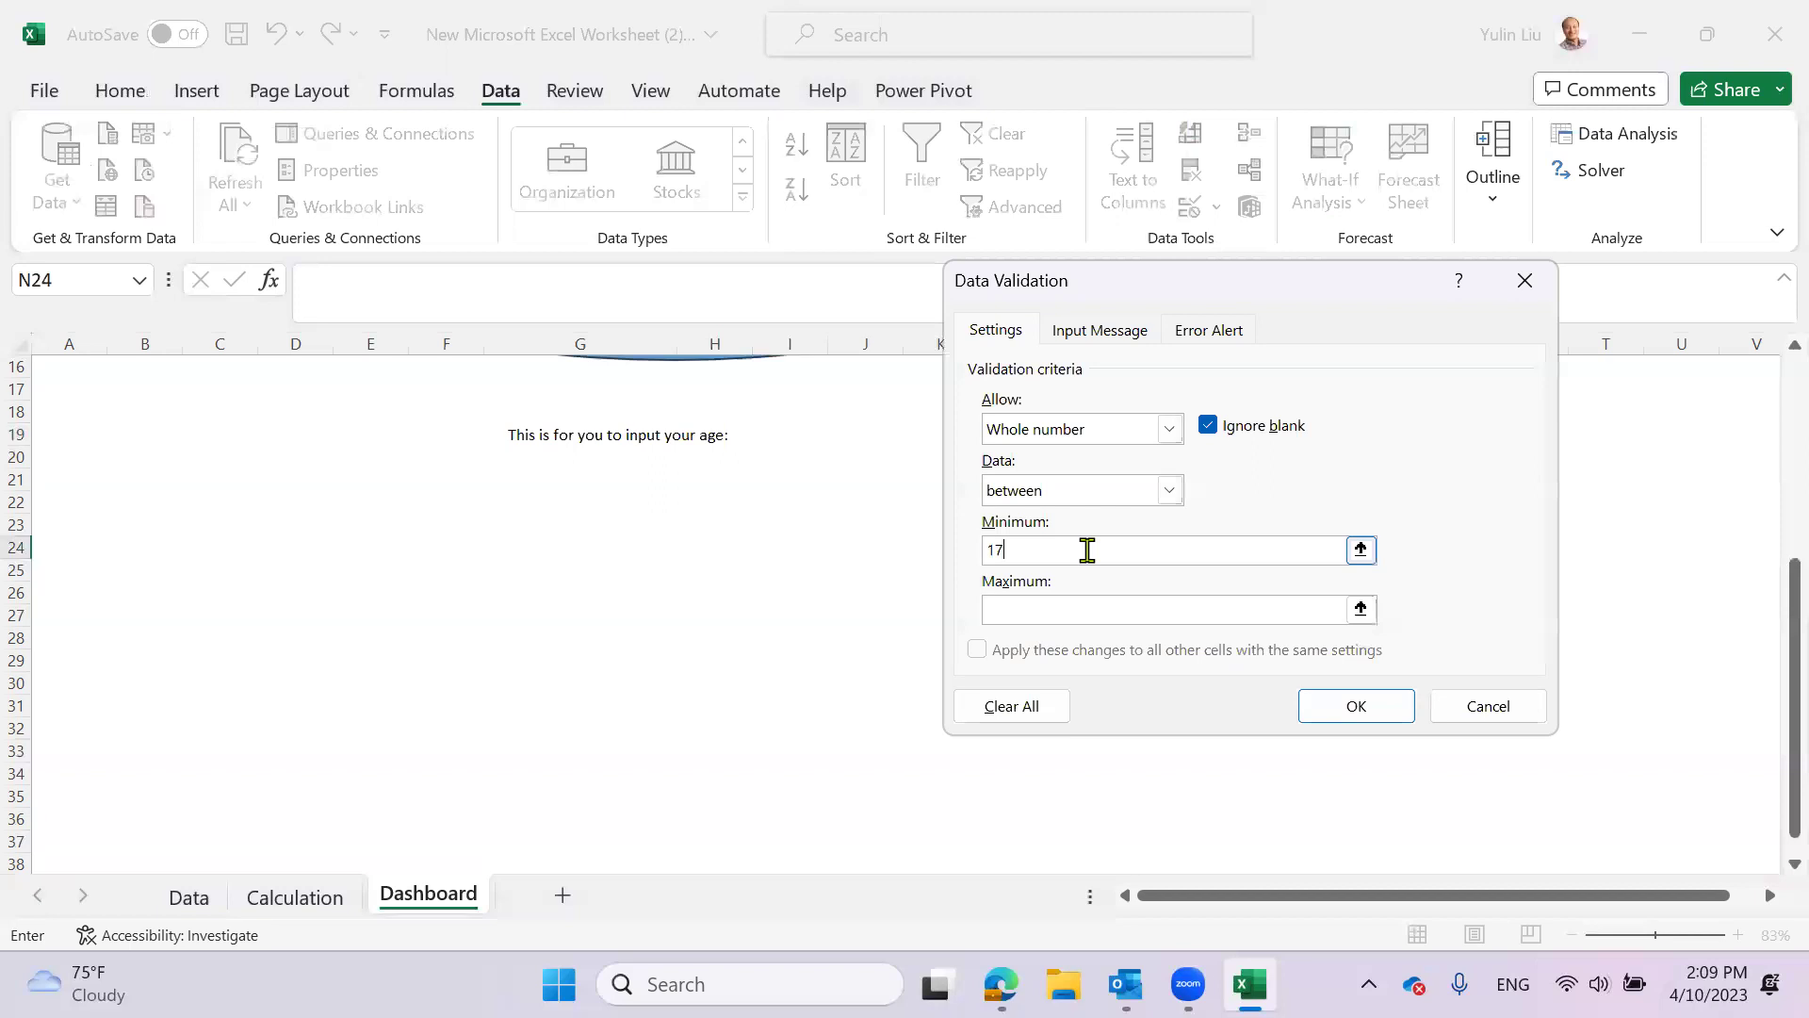
left_click(1055, 609)
- Give cell N24 the input message "17 to 90 only" titled "Your age in years", and apply the validation
left_click(1101, 332)
left_click(1118, 541)
left_click(1071, 468)
type("Your age in years")
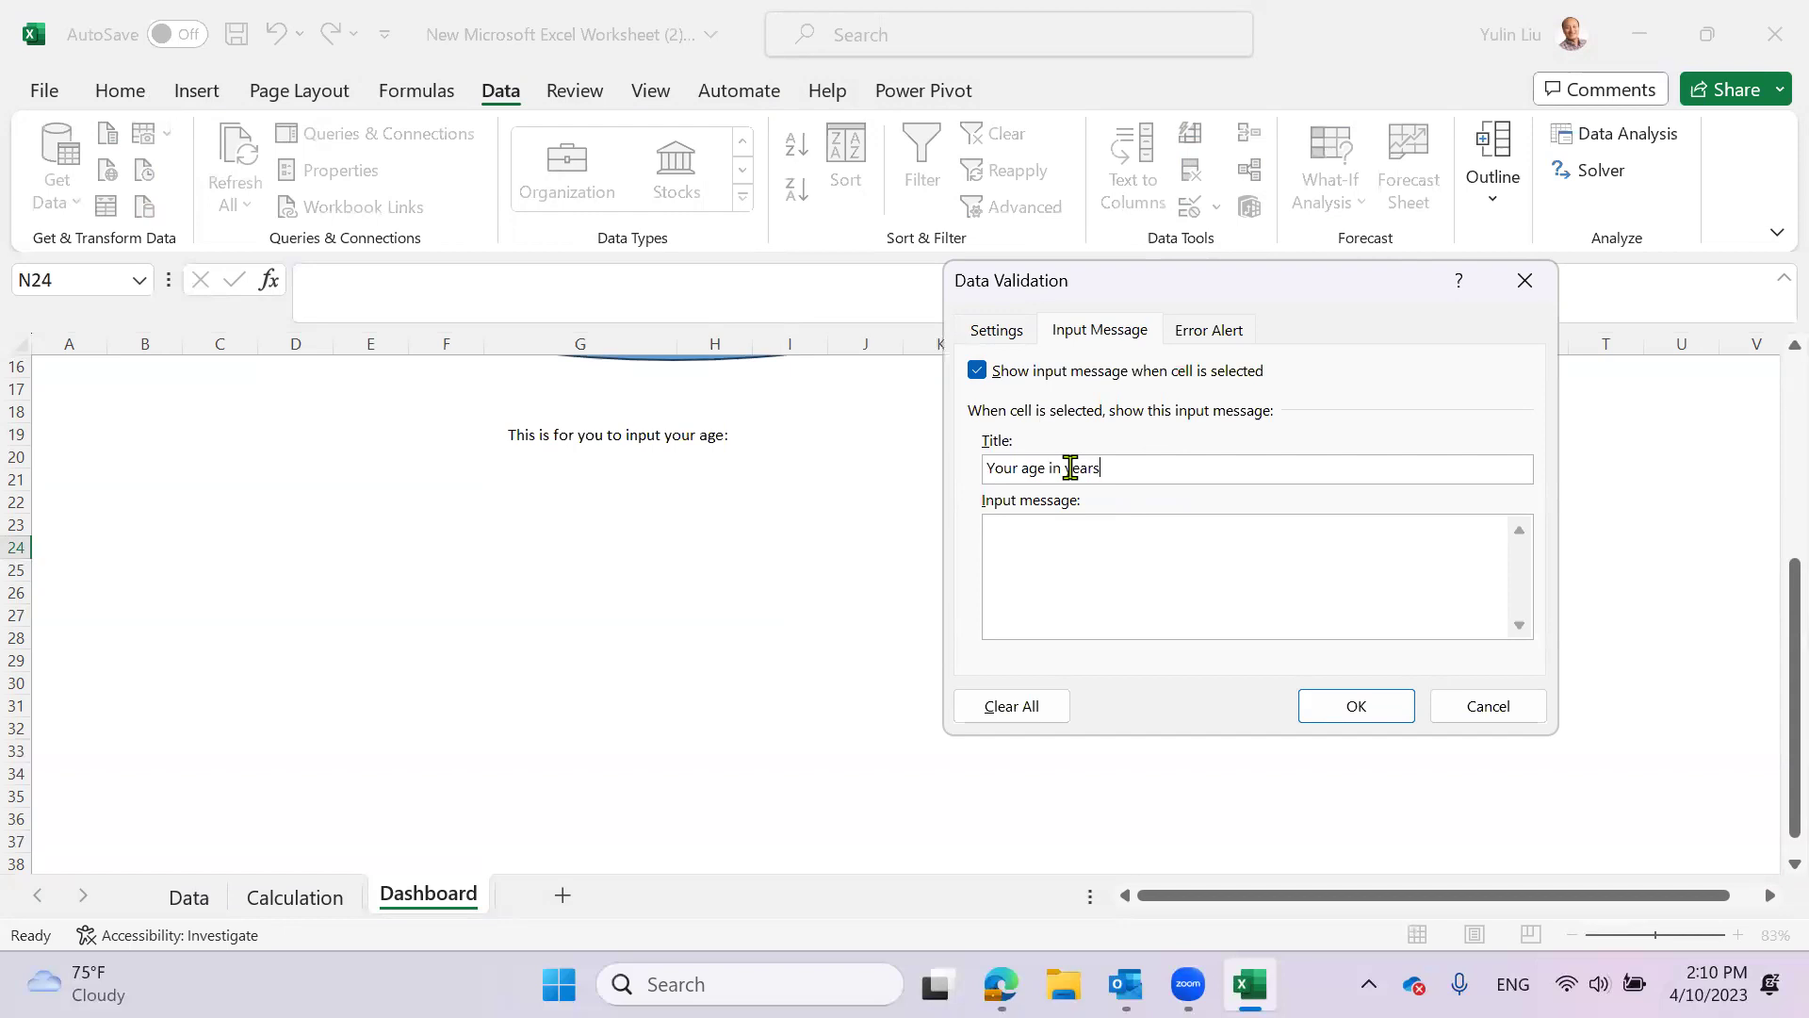
left_click(1132, 562)
left_click(1334, 718)
- Select cell N24 to check its input message, and enter 56 as the age
left_click(1190, 697)
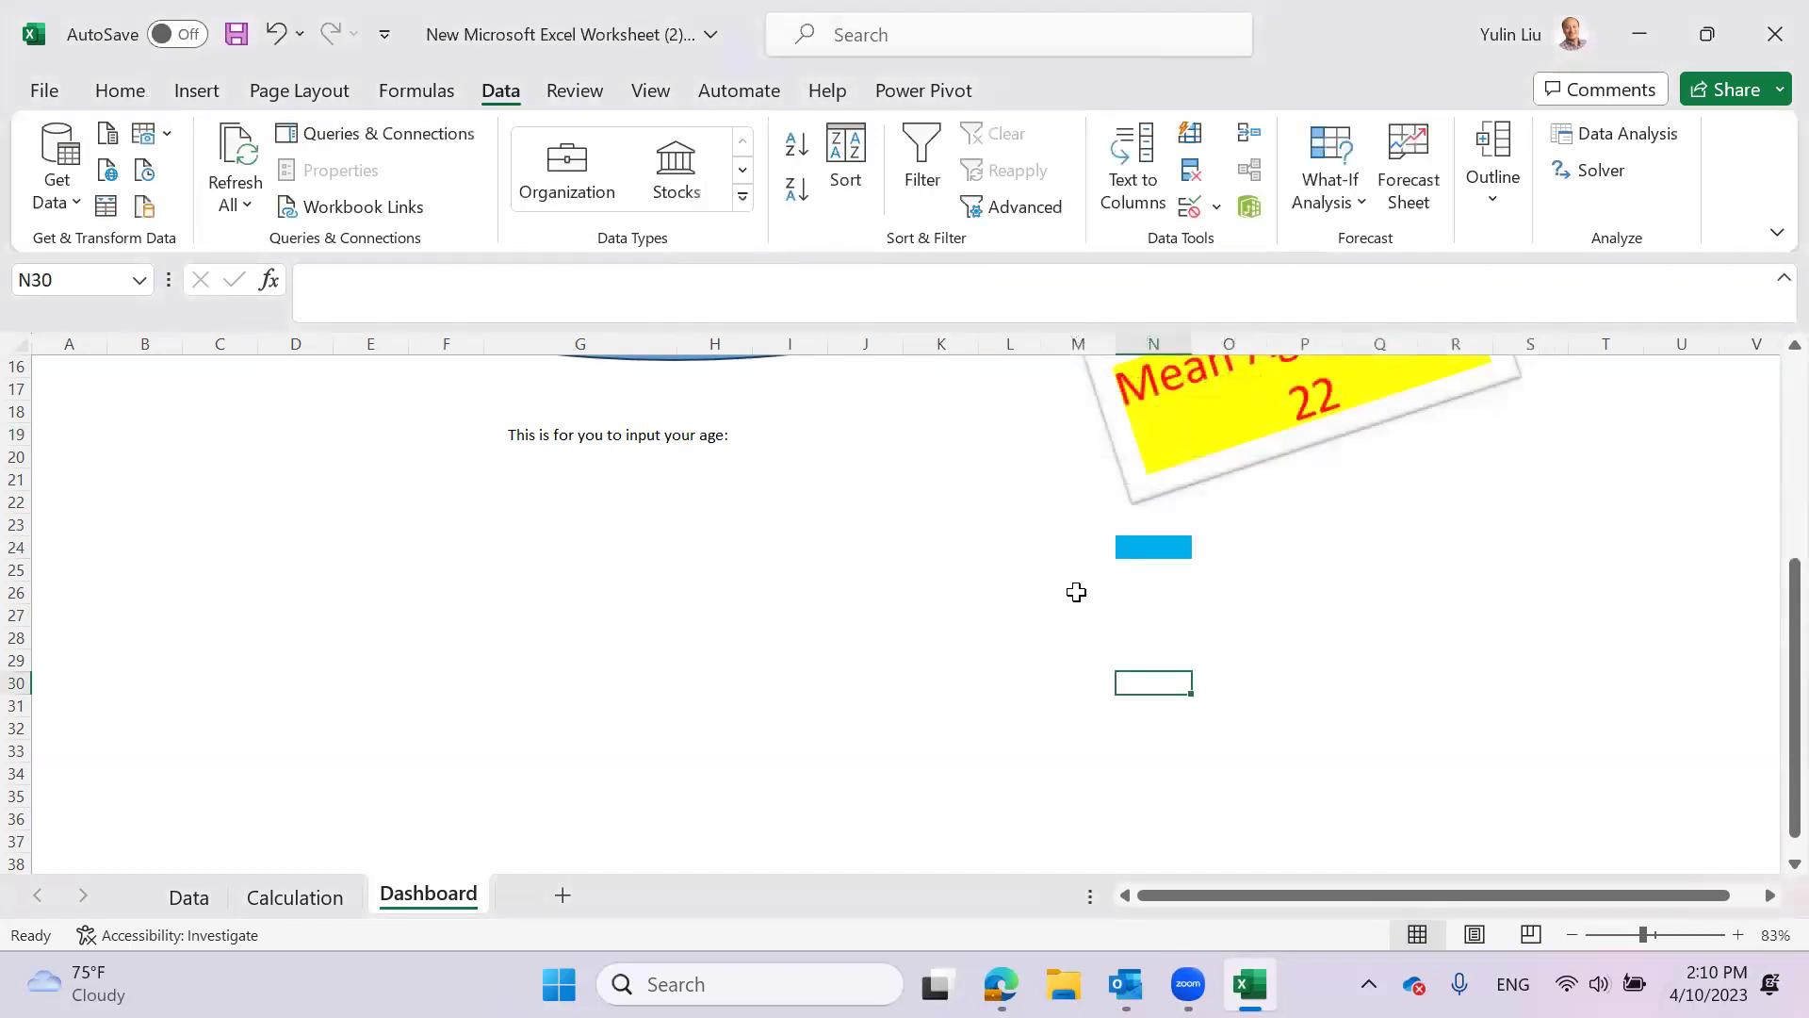
left_click(1172, 543)
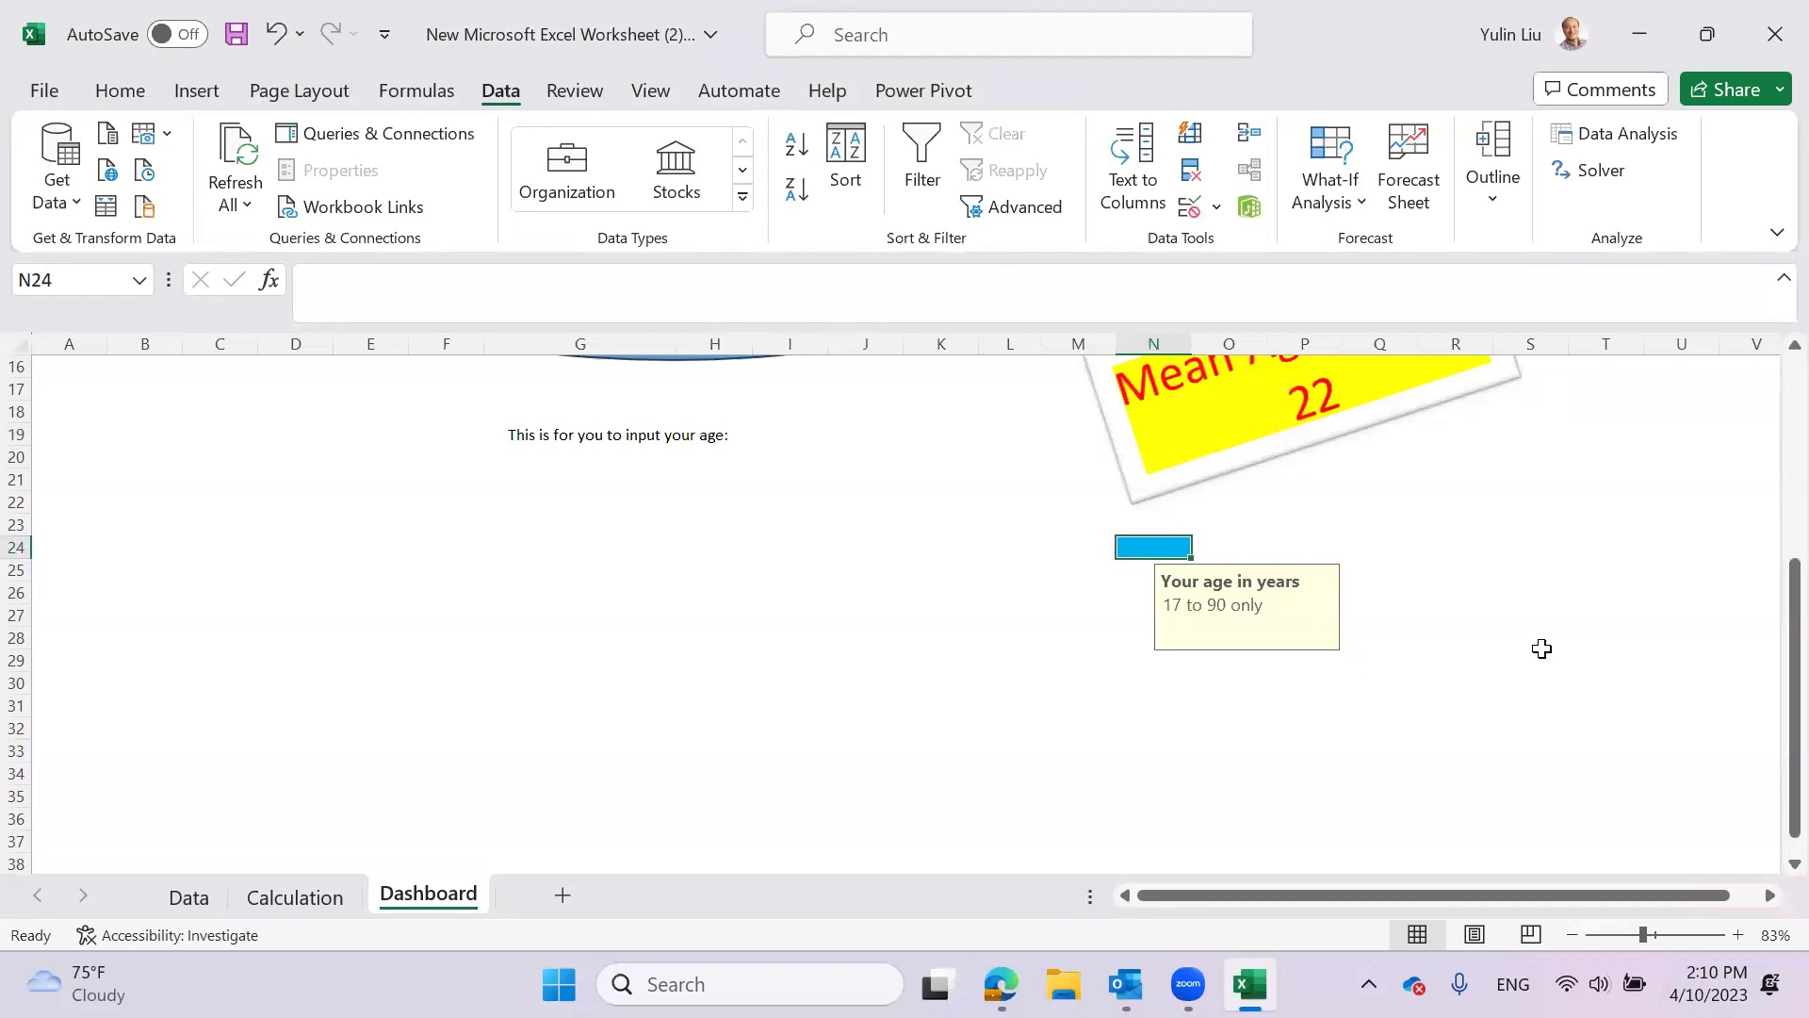
type("56")
key("Return")
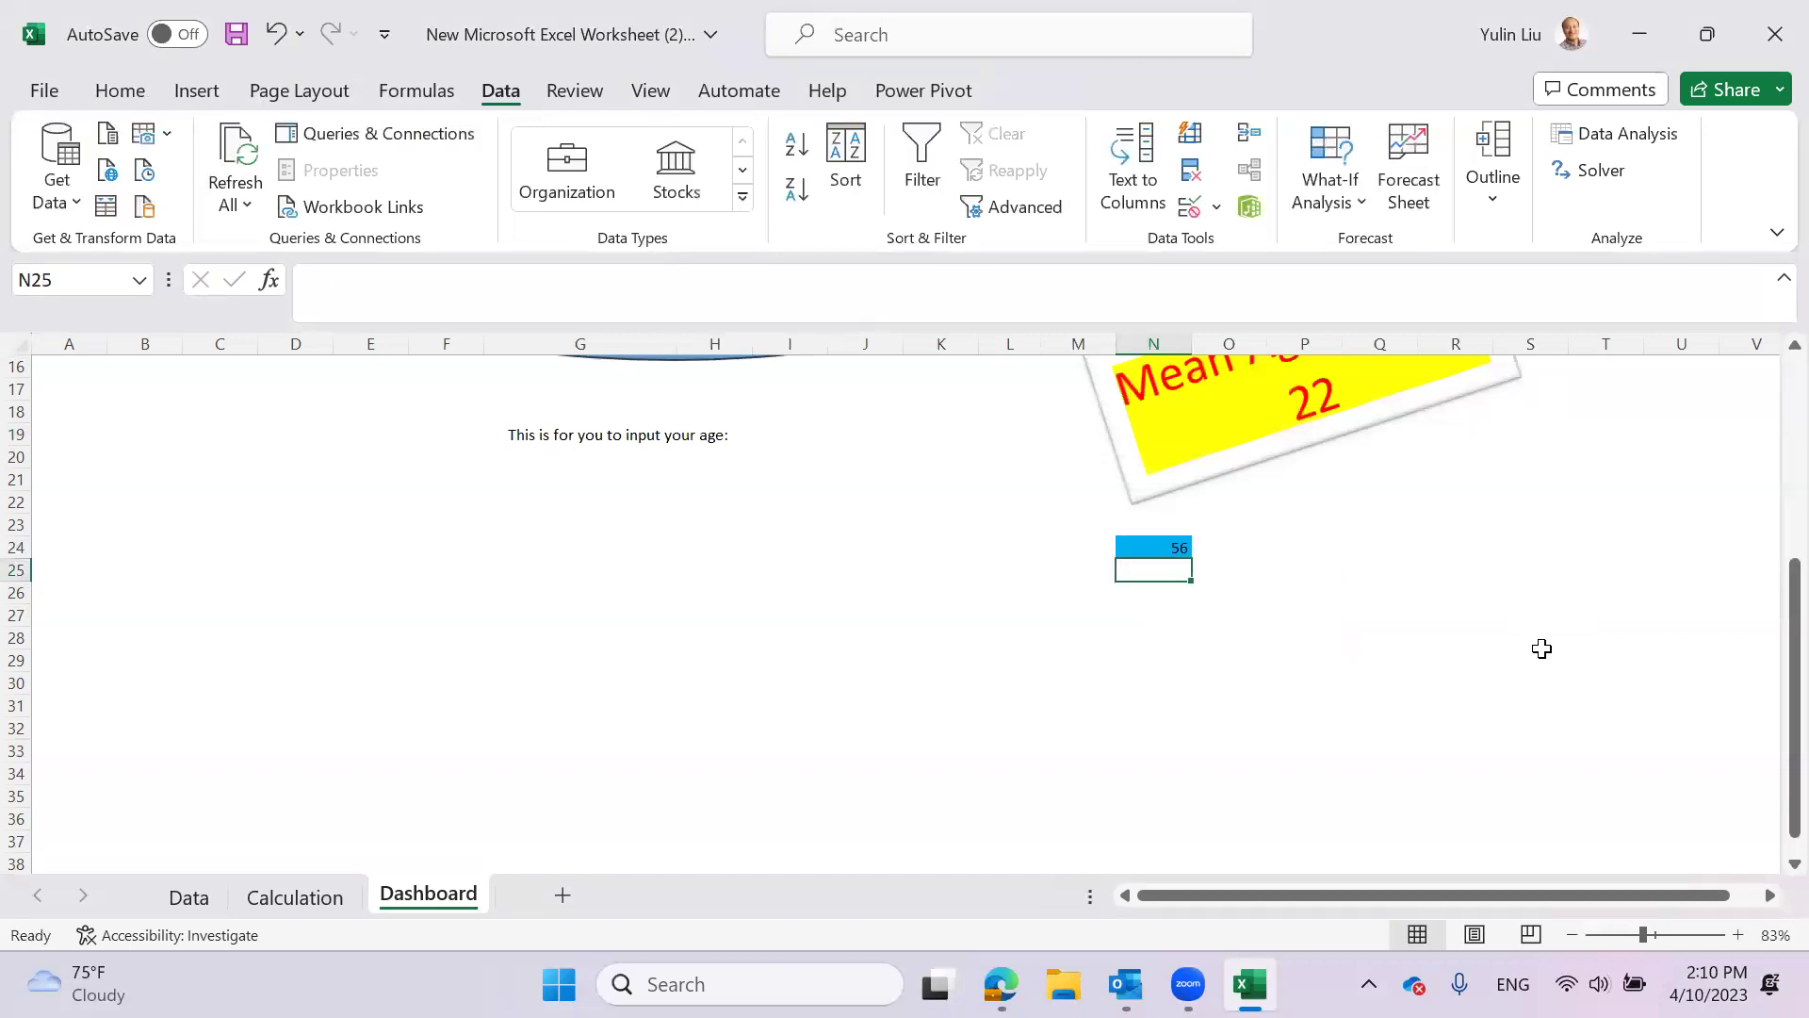
- Test the age validation in cell N24 with 15 and 99, and enter 90 as the age
left_click(1171, 549)
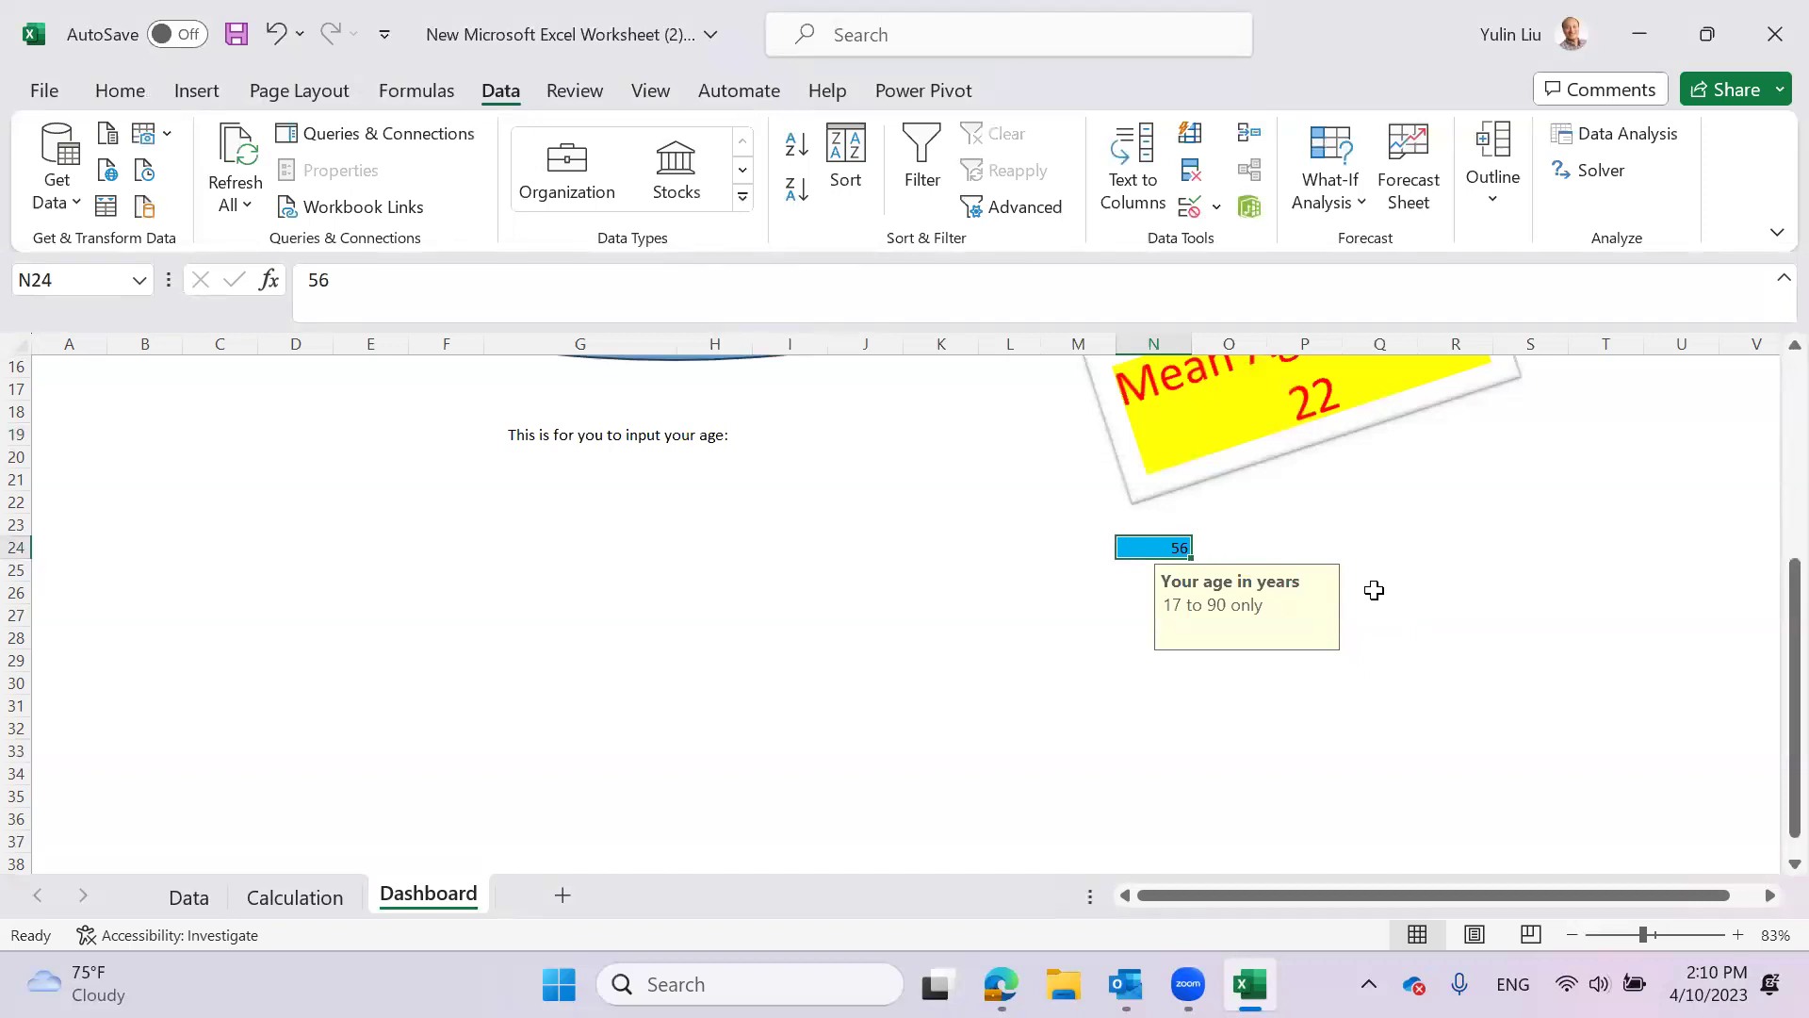
type("1")
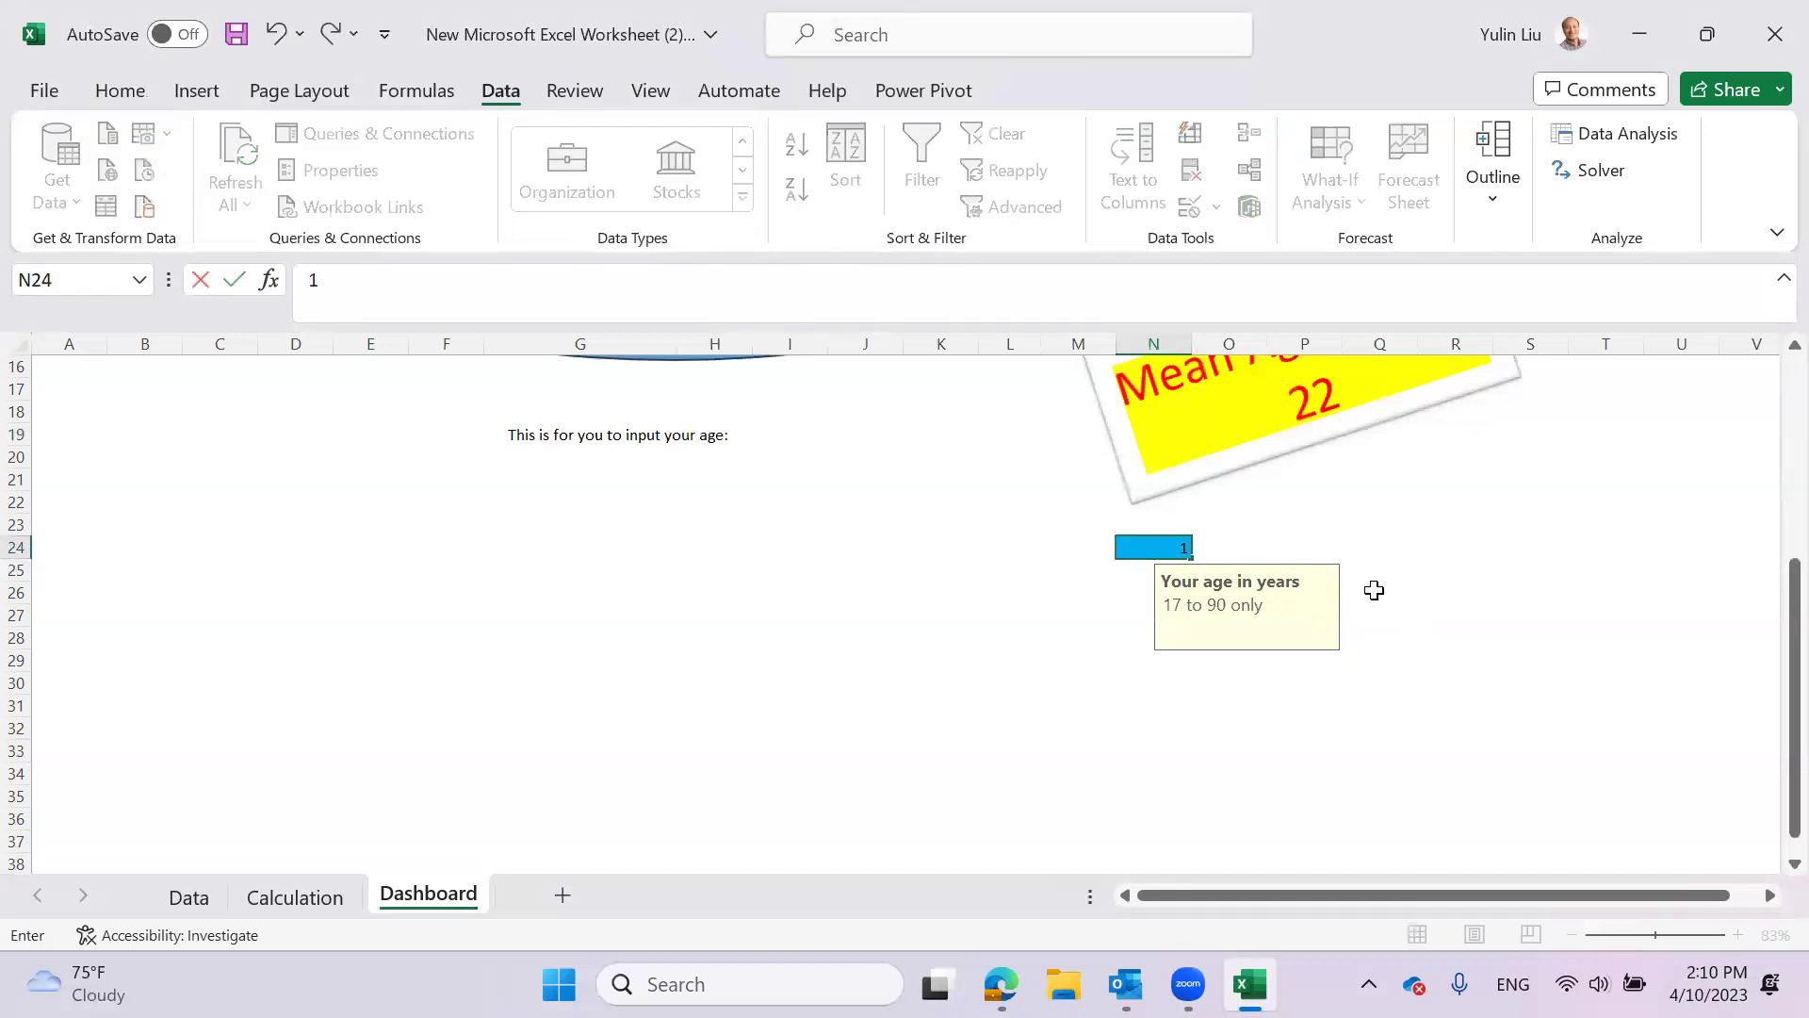
key("Return")
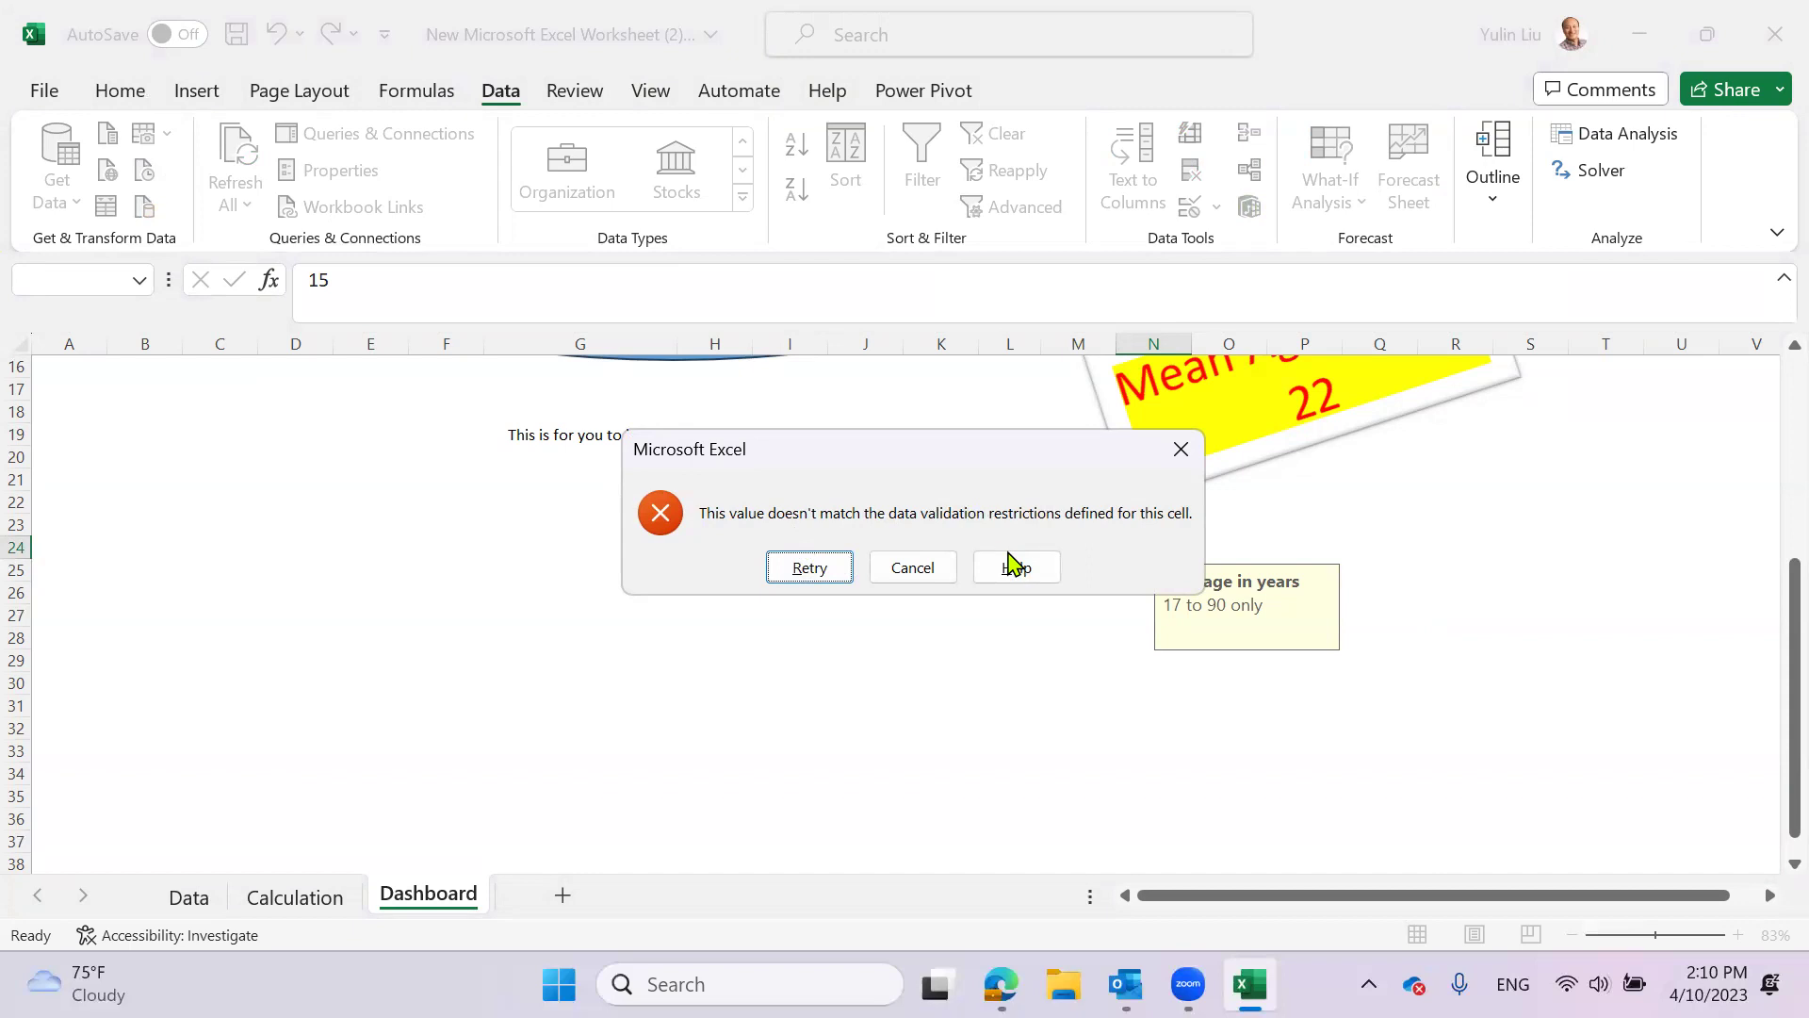
left_click(831, 570)
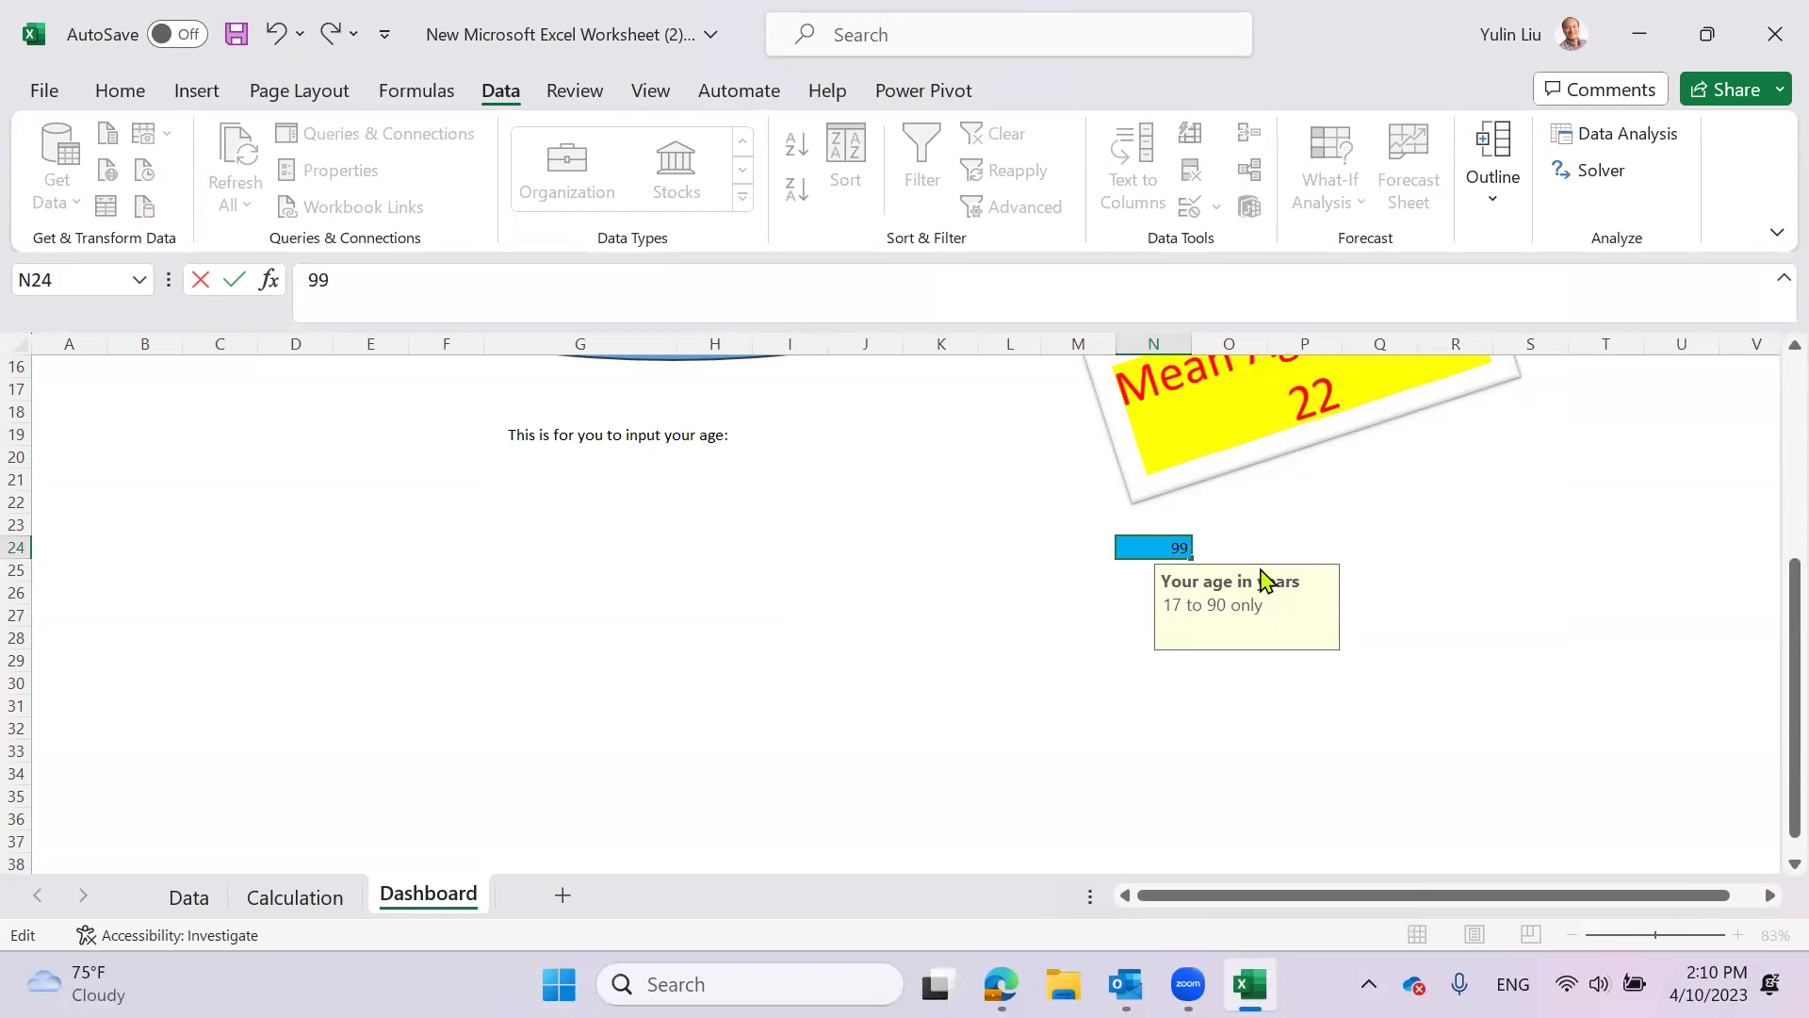
key("Return")
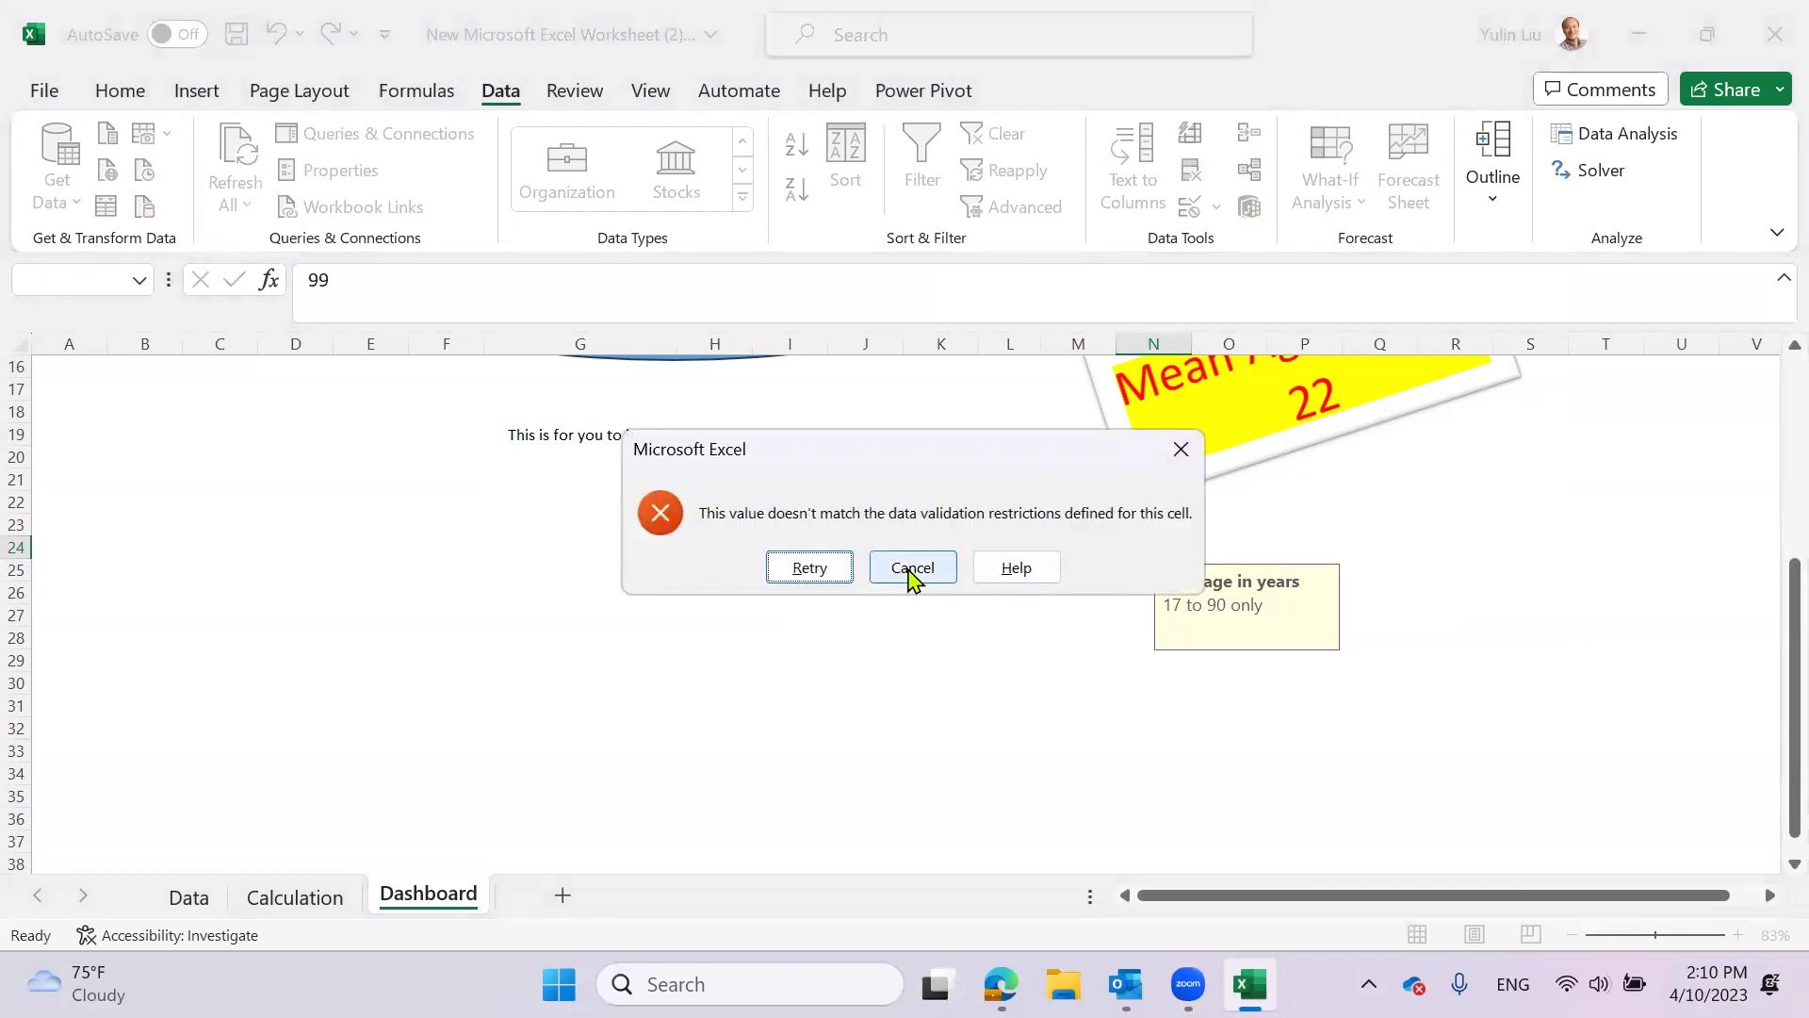
left_click(843, 569)
type("90")
key("Return")
- Give cell N24's Data Validation the error alert message "must be 17 to 90" and apply it
left_click(1189, 556)
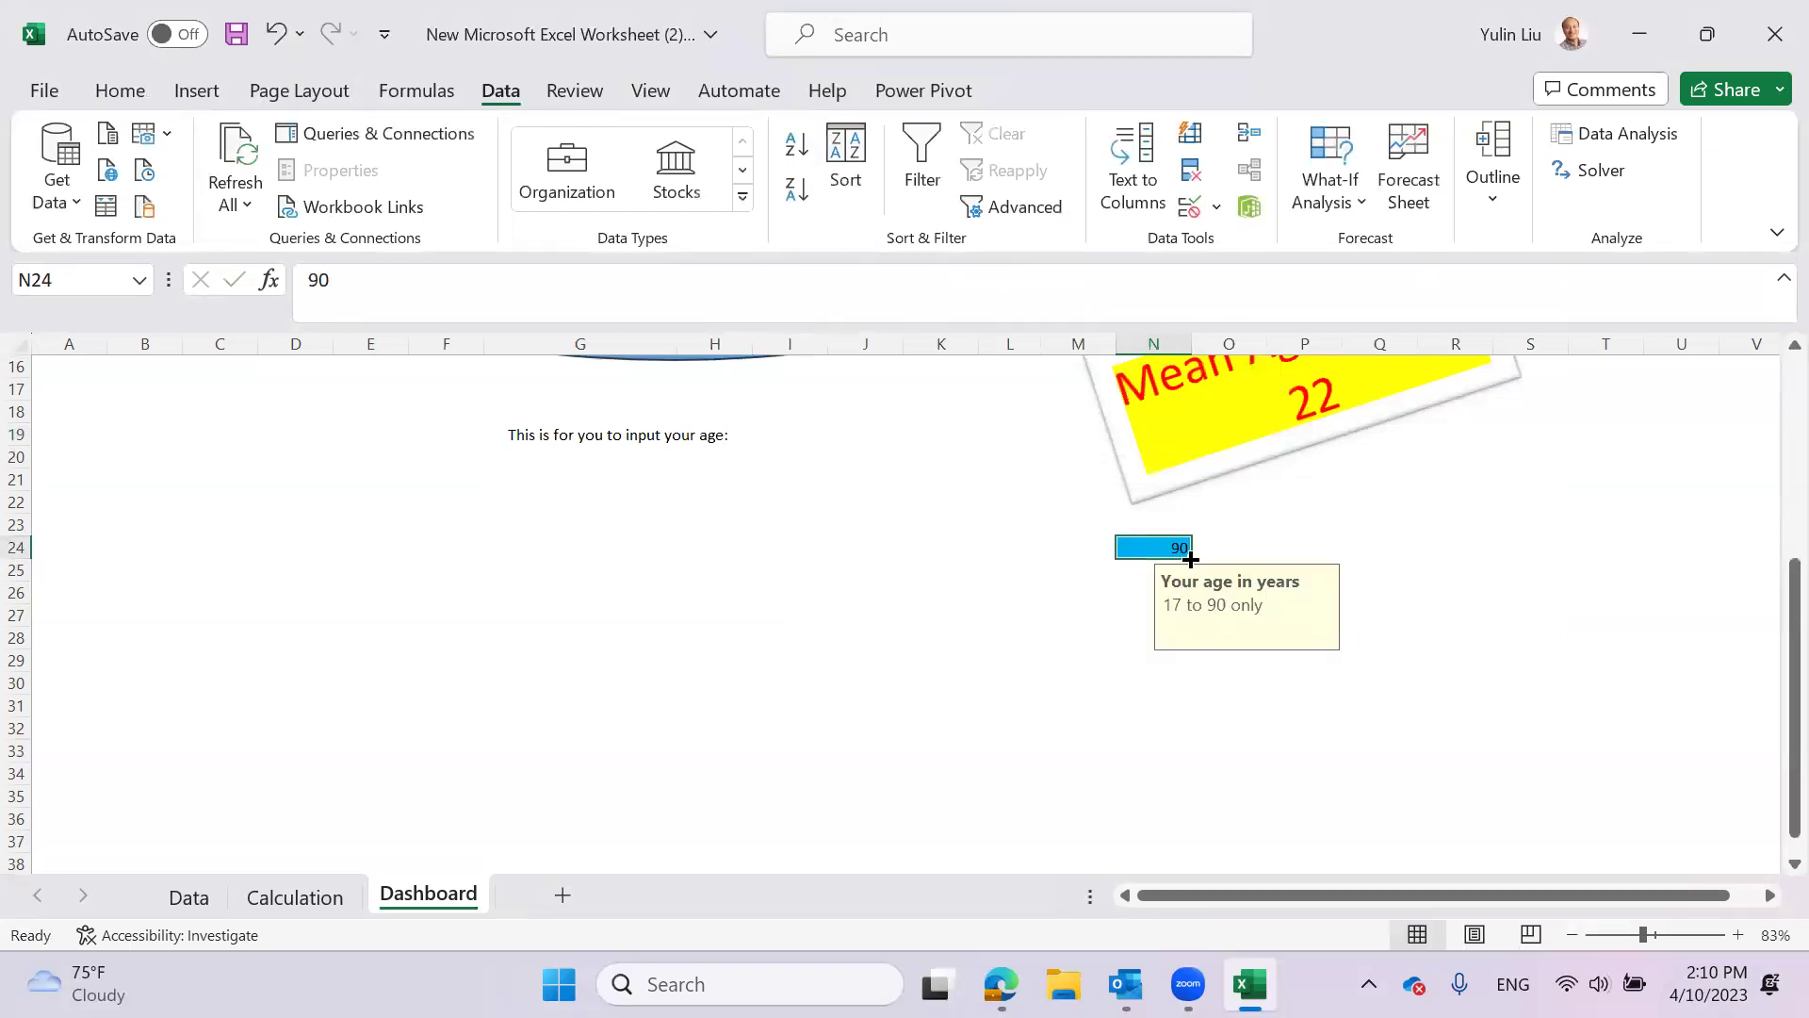
left_click(1215, 206)
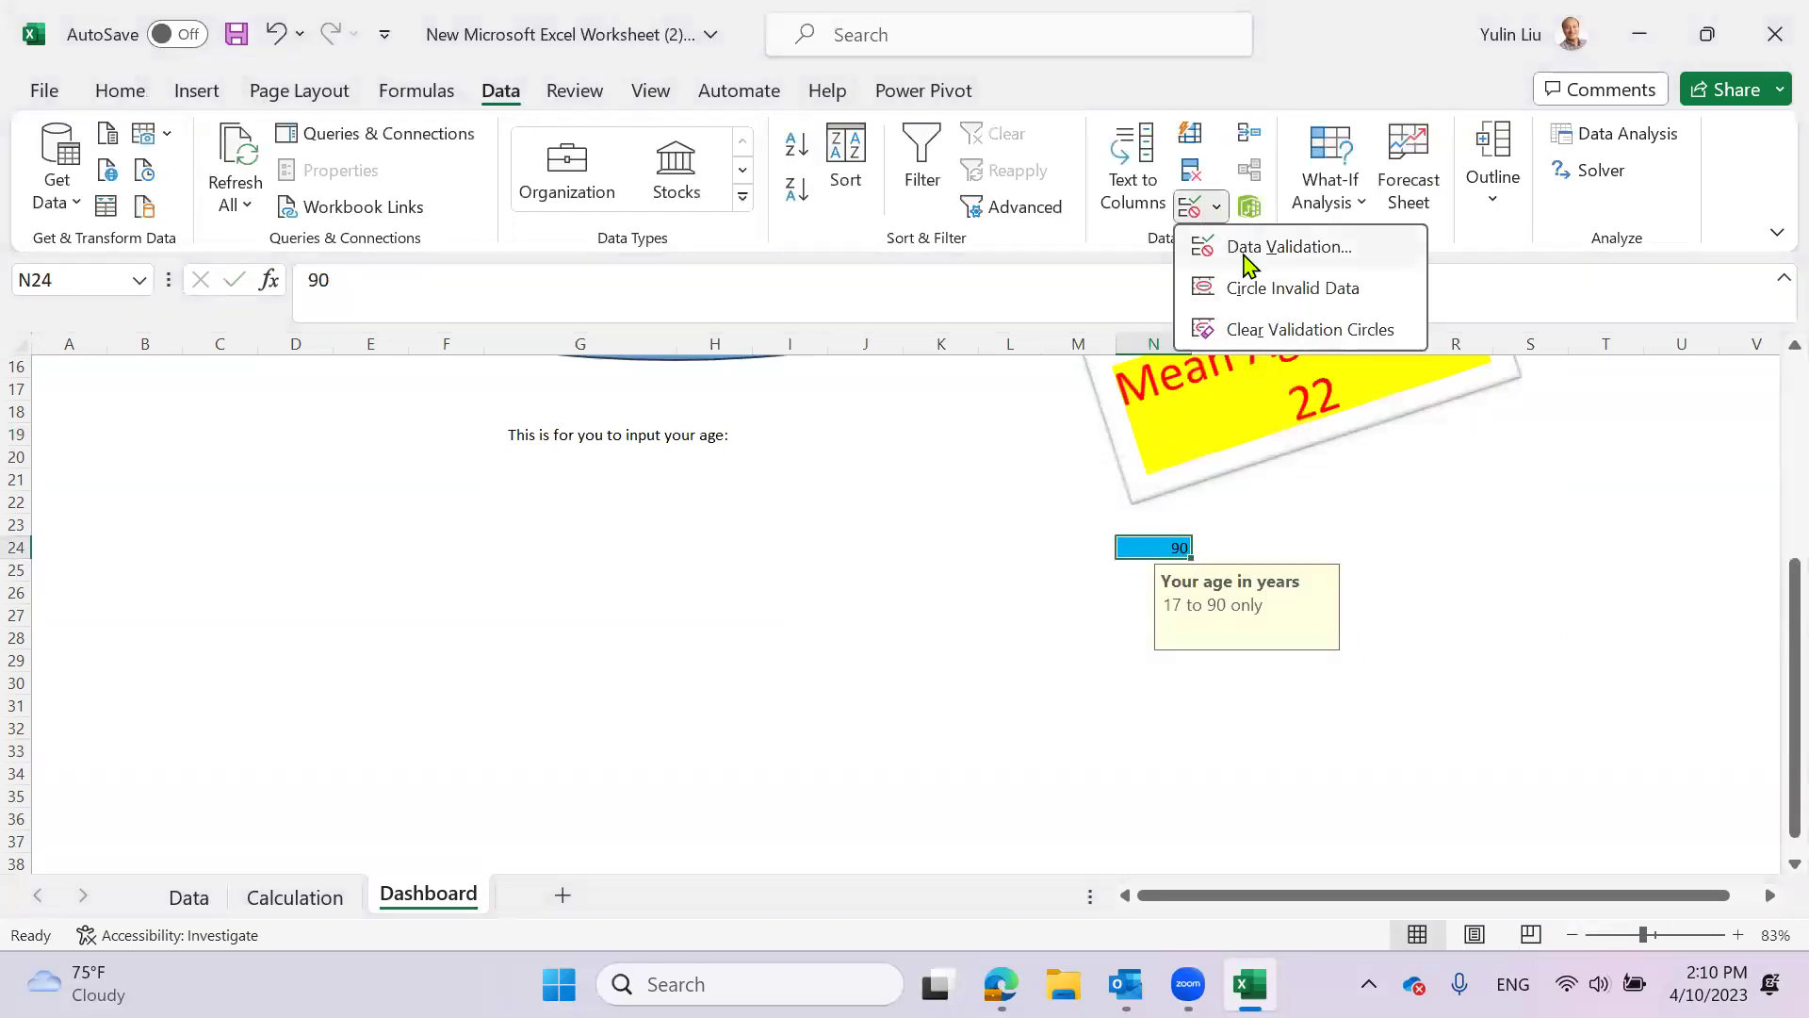
left_click(1246, 257)
left_click(1217, 332)
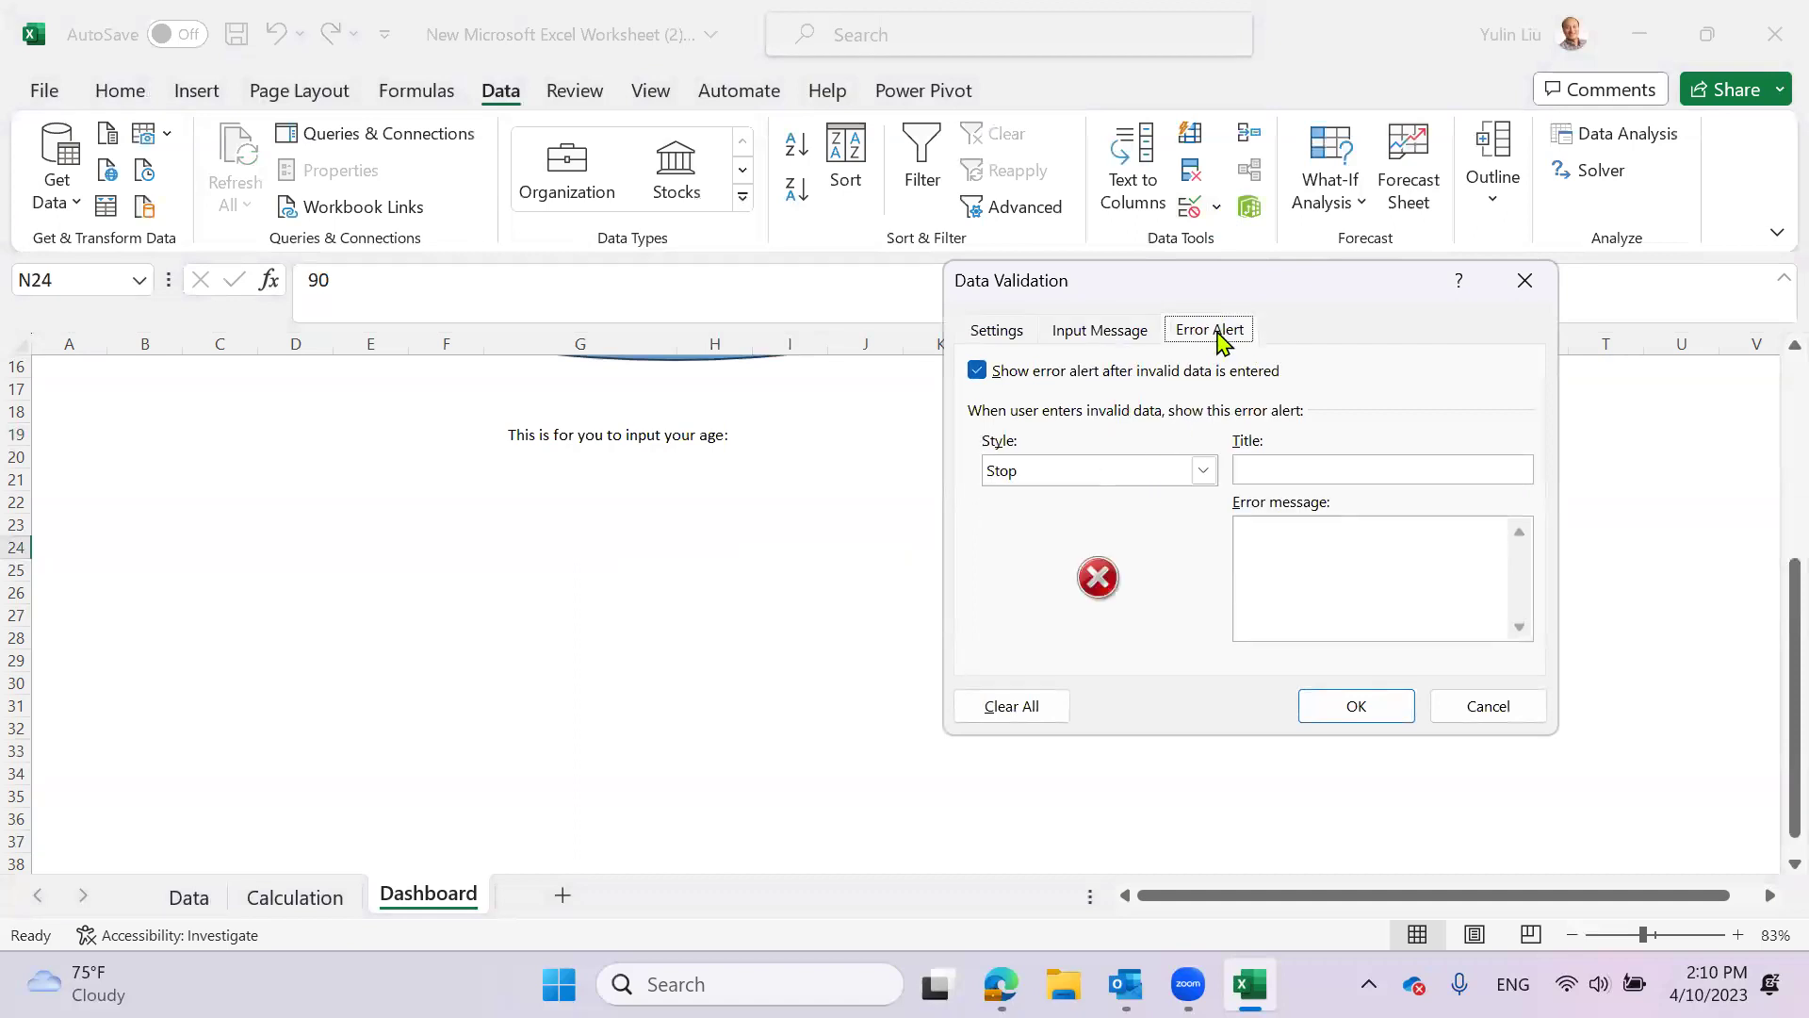
left_click(1308, 551)
left_click(1319, 709)
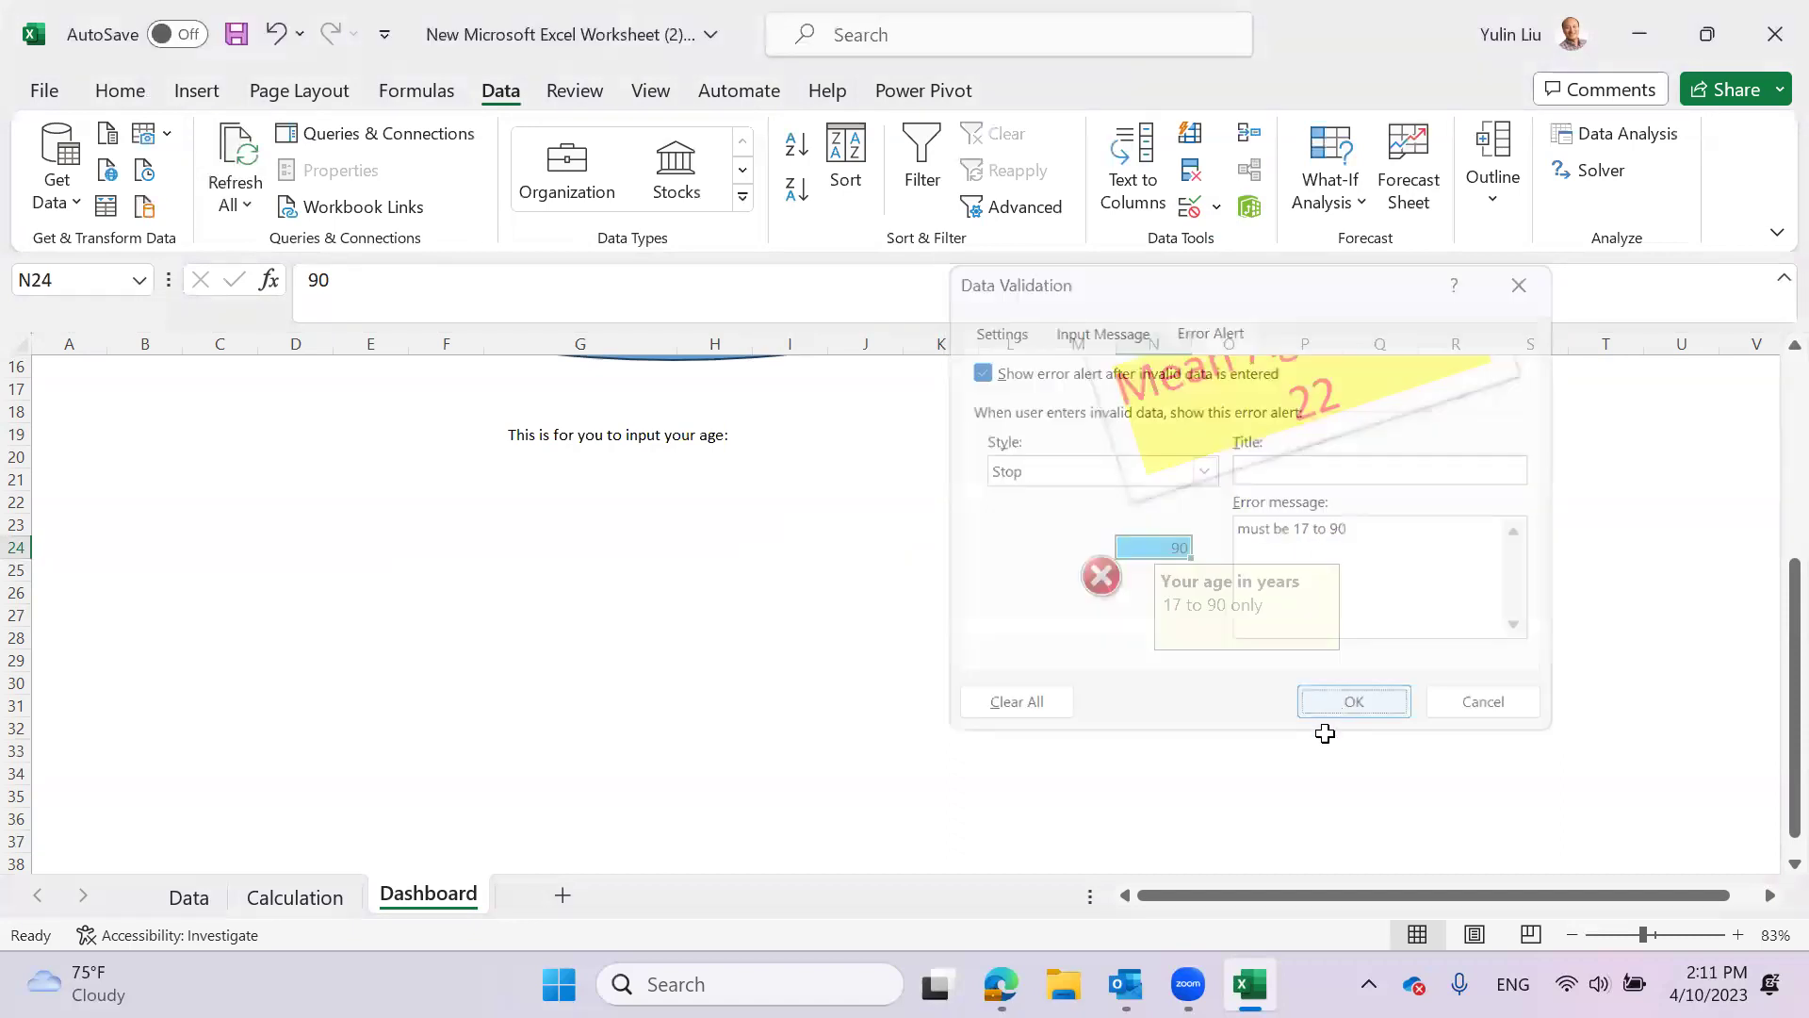
- Try to enter 100 in cell N24 to test the custom error alert, and abandon the entry
left_click(1304, 773)
left_click(1178, 548)
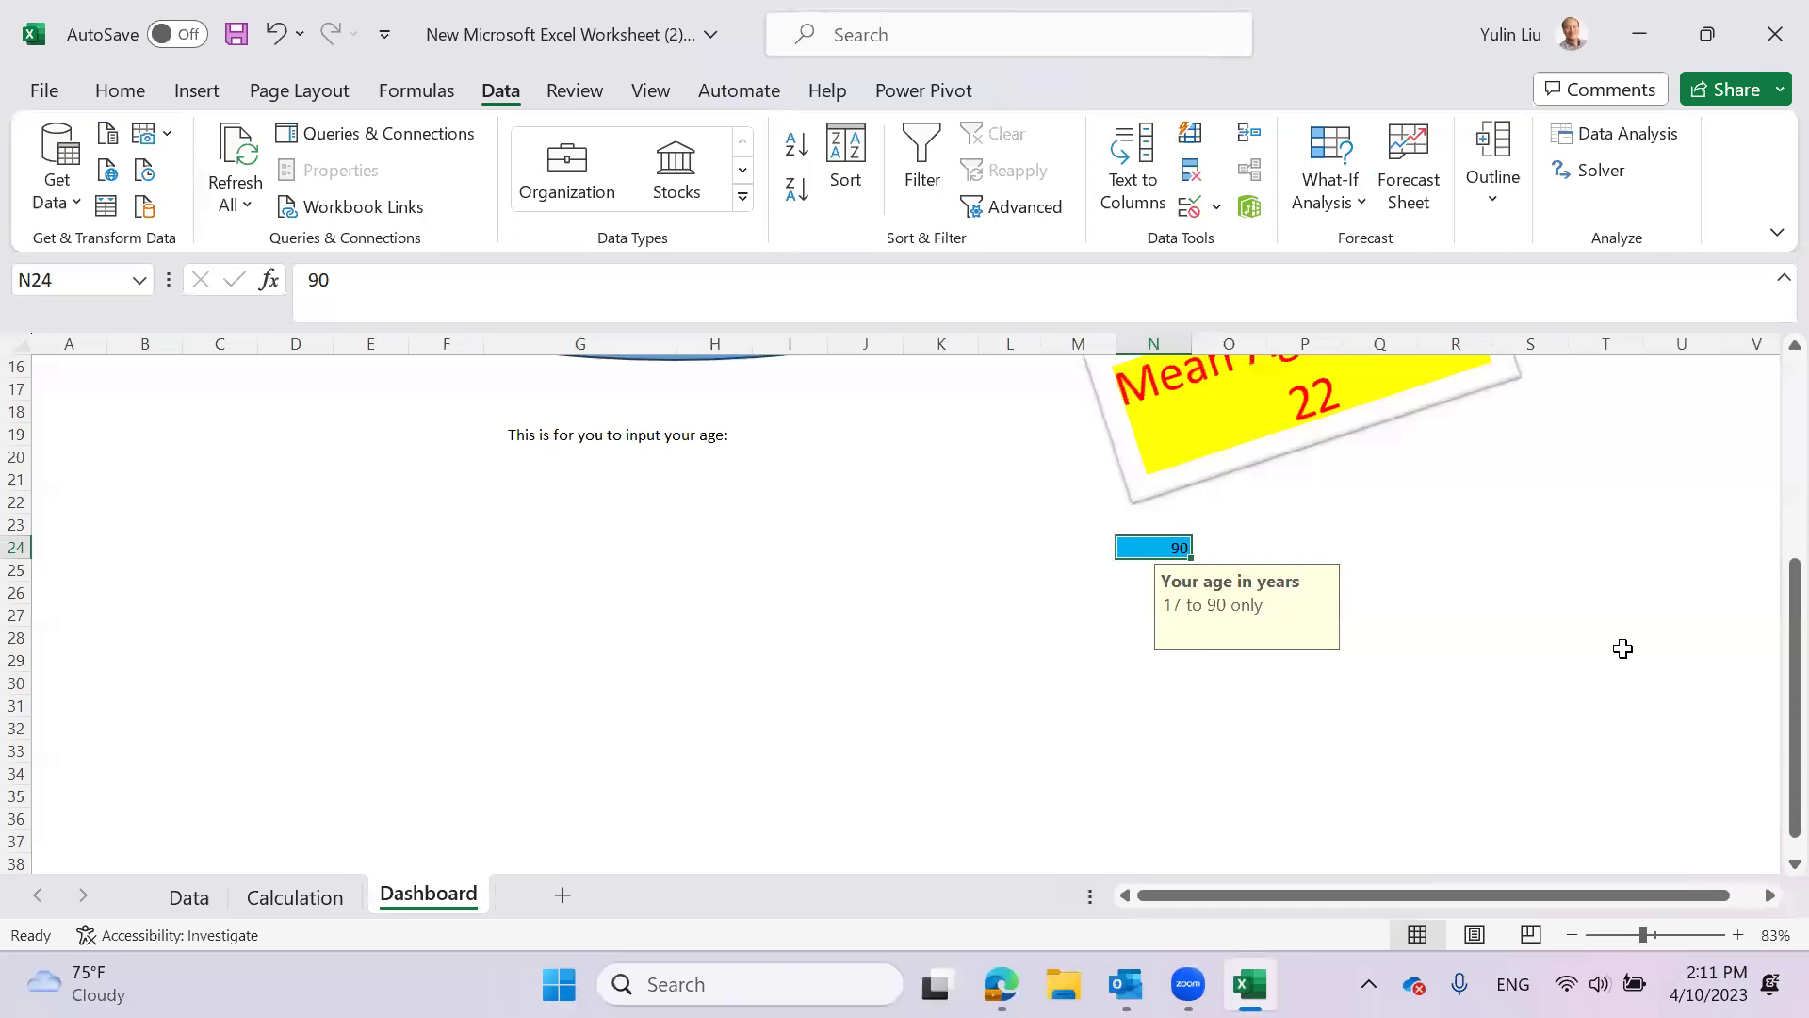
type("100")
key("Return")
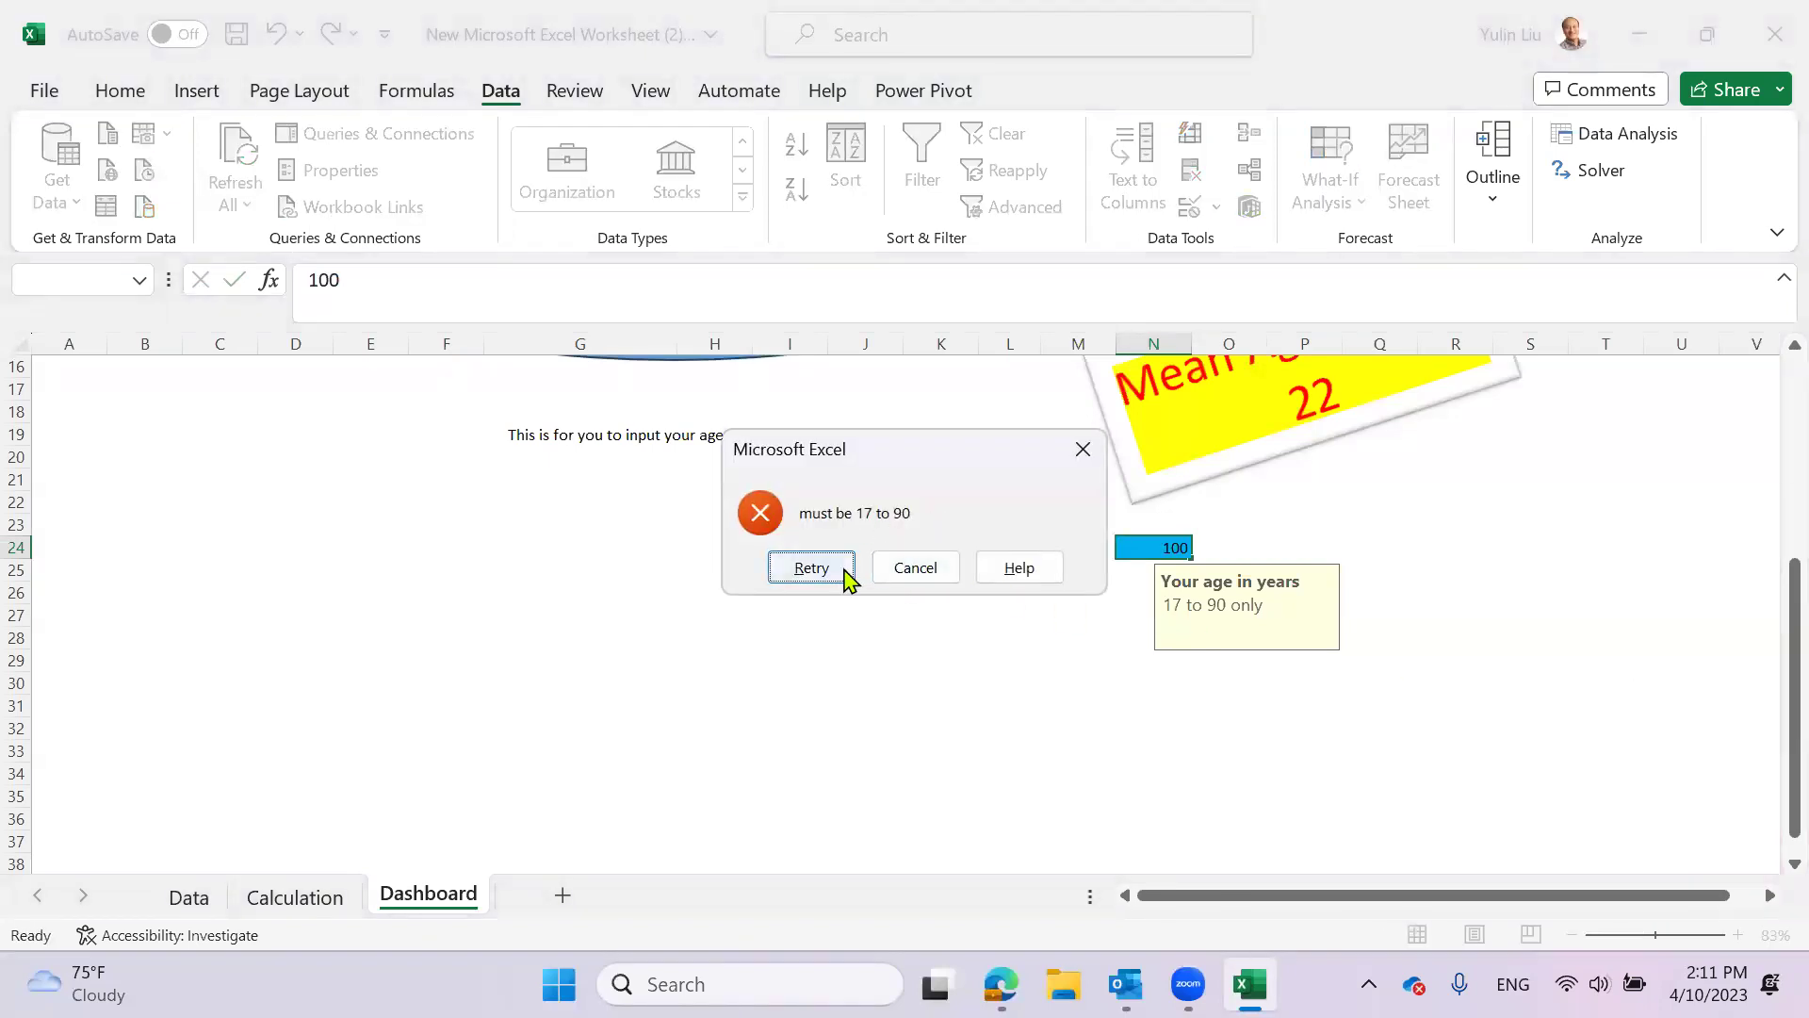
key("Return")
key("Return")
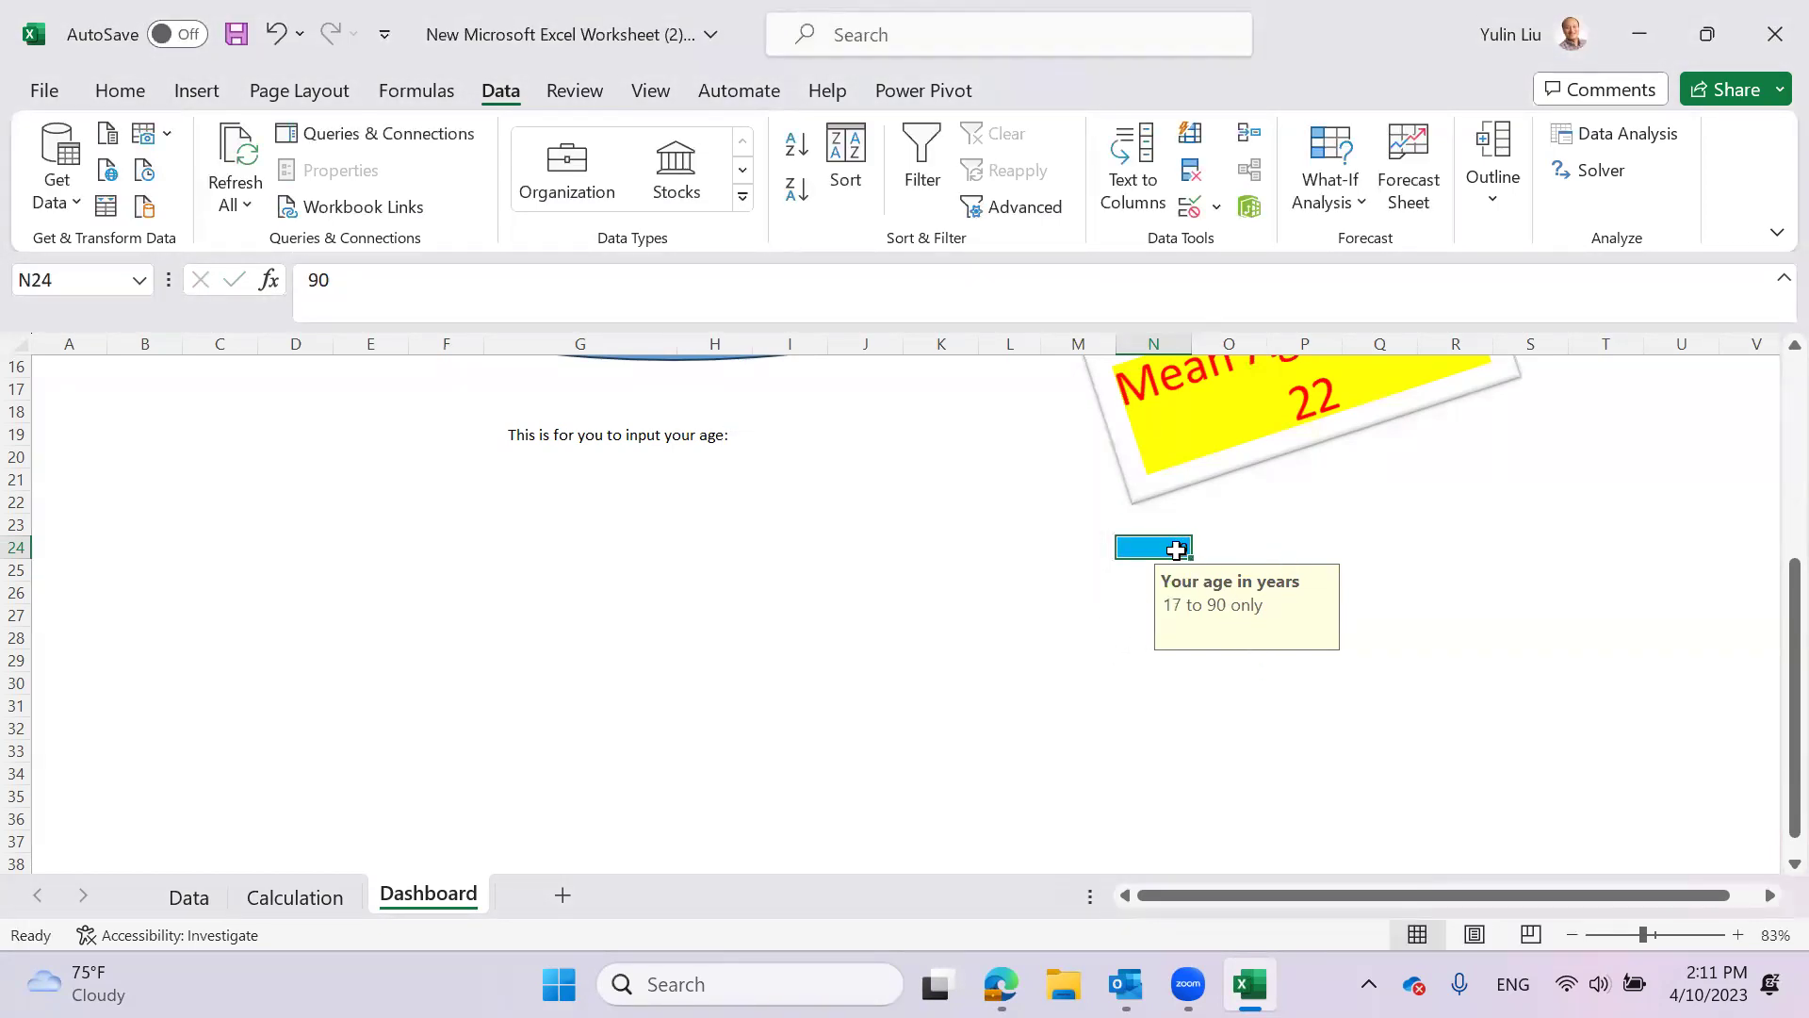
- Change cell N24's validation to a List with the source 17,18,19,20, 21,21 and apply it
left_click(1215, 206)
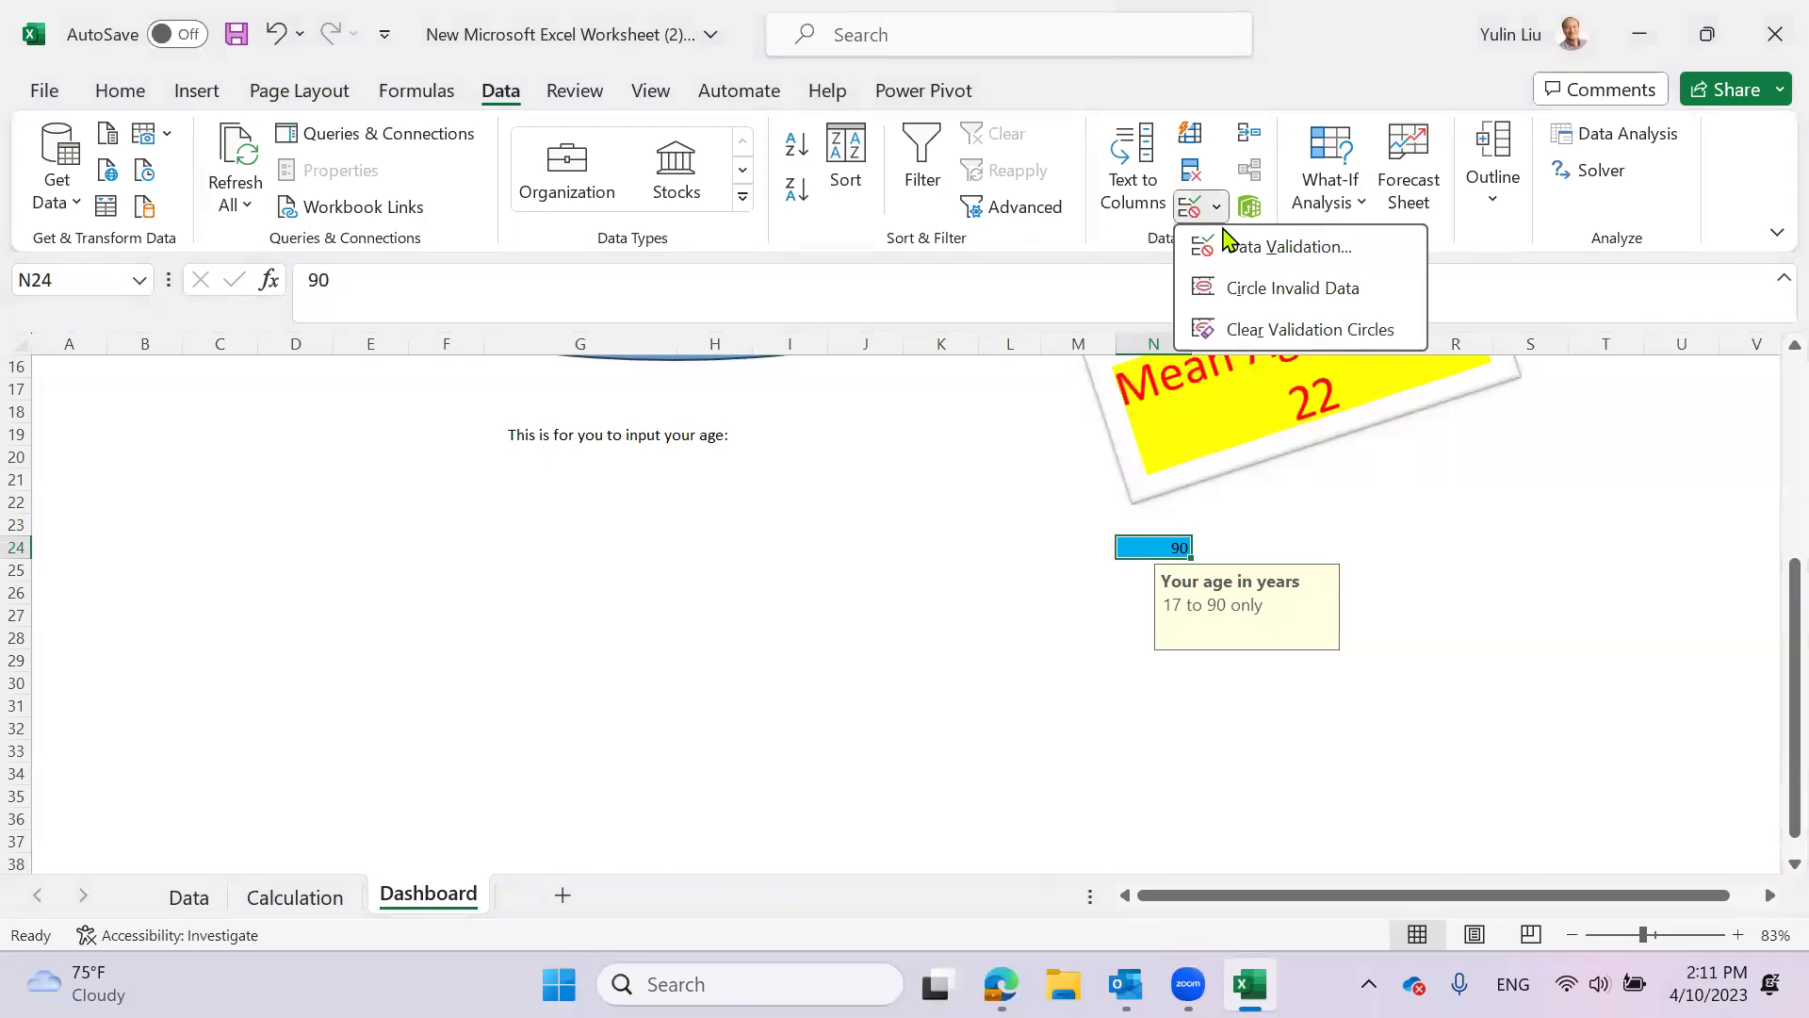
left_click(1240, 249)
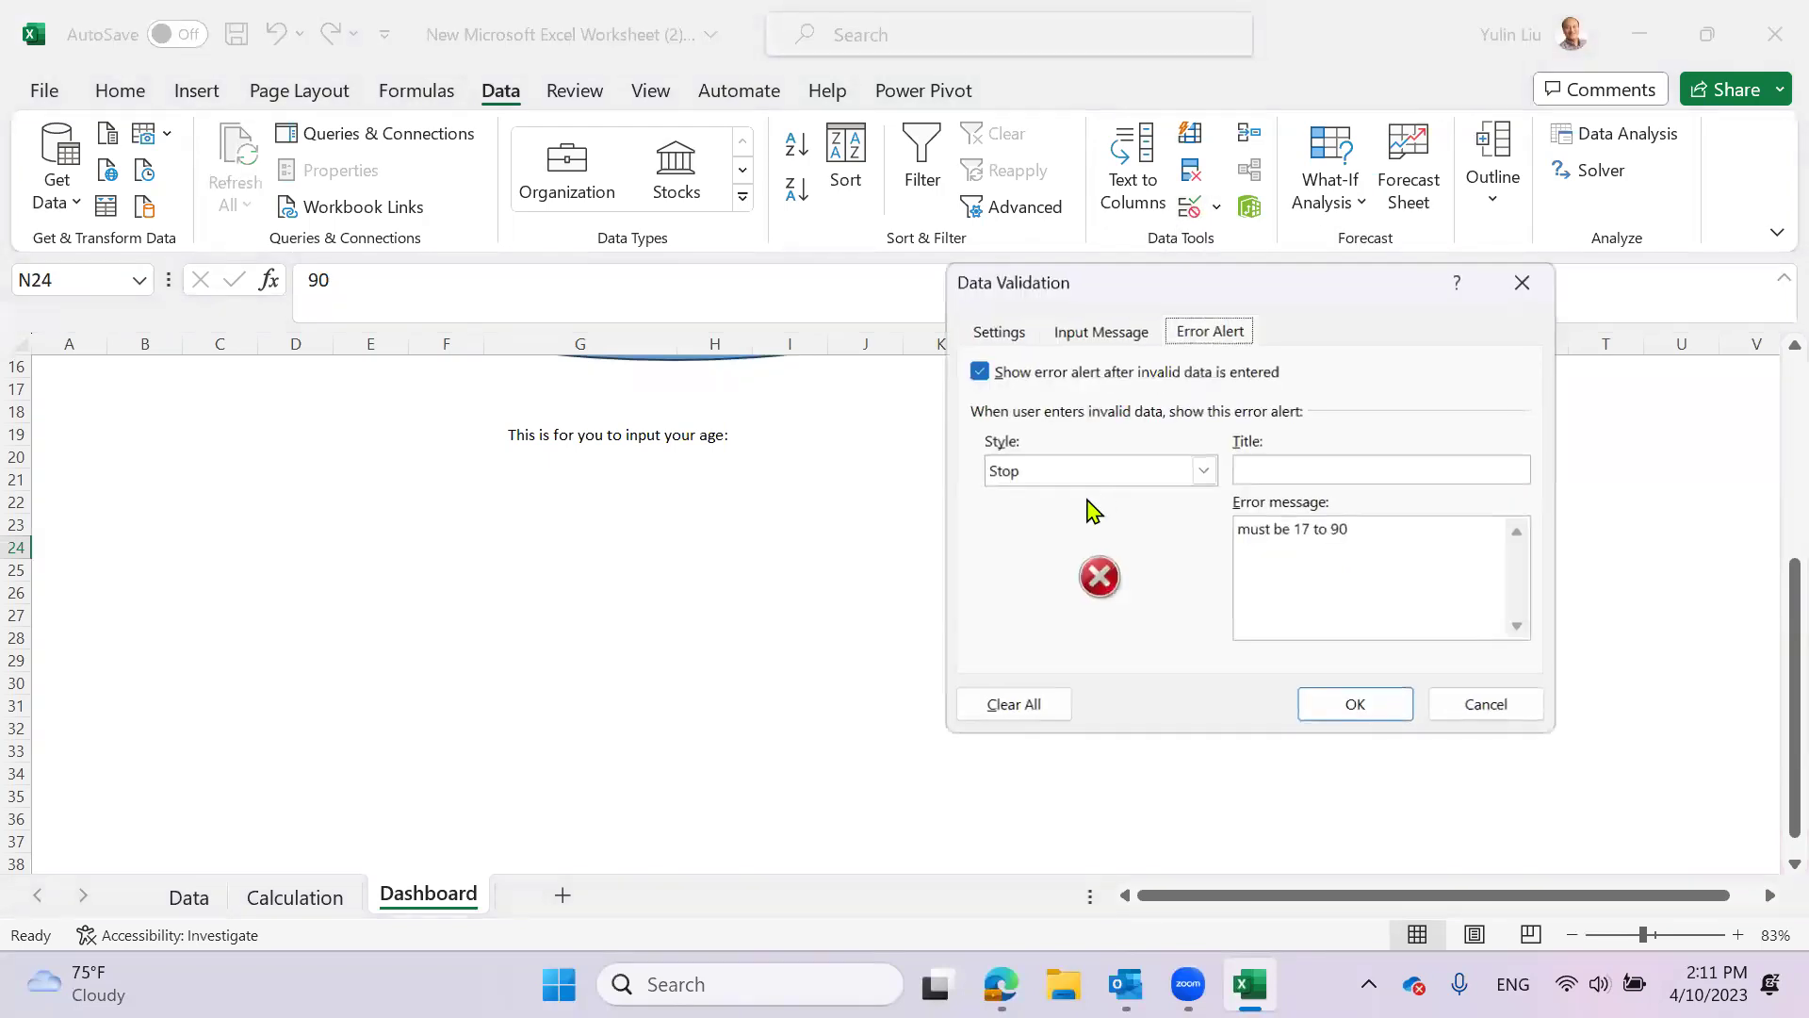
left_click(1010, 331)
left_click(1169, 430)
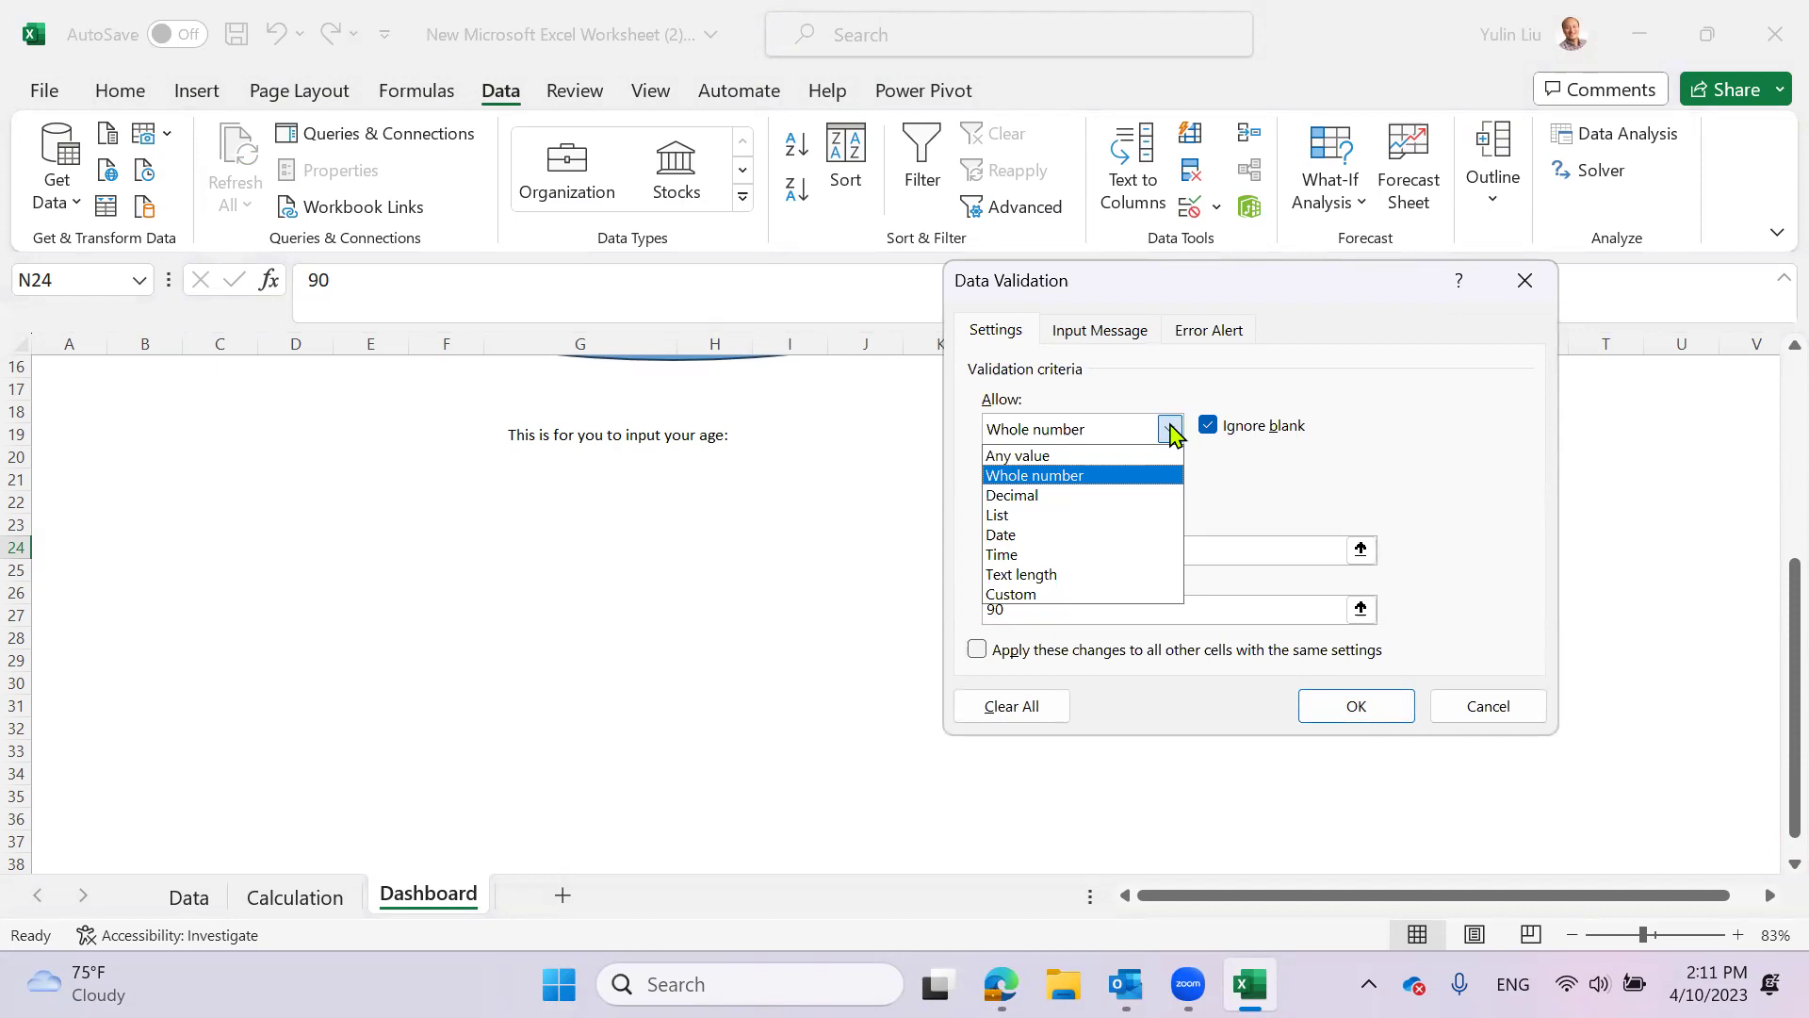
left_click(1109, 515)
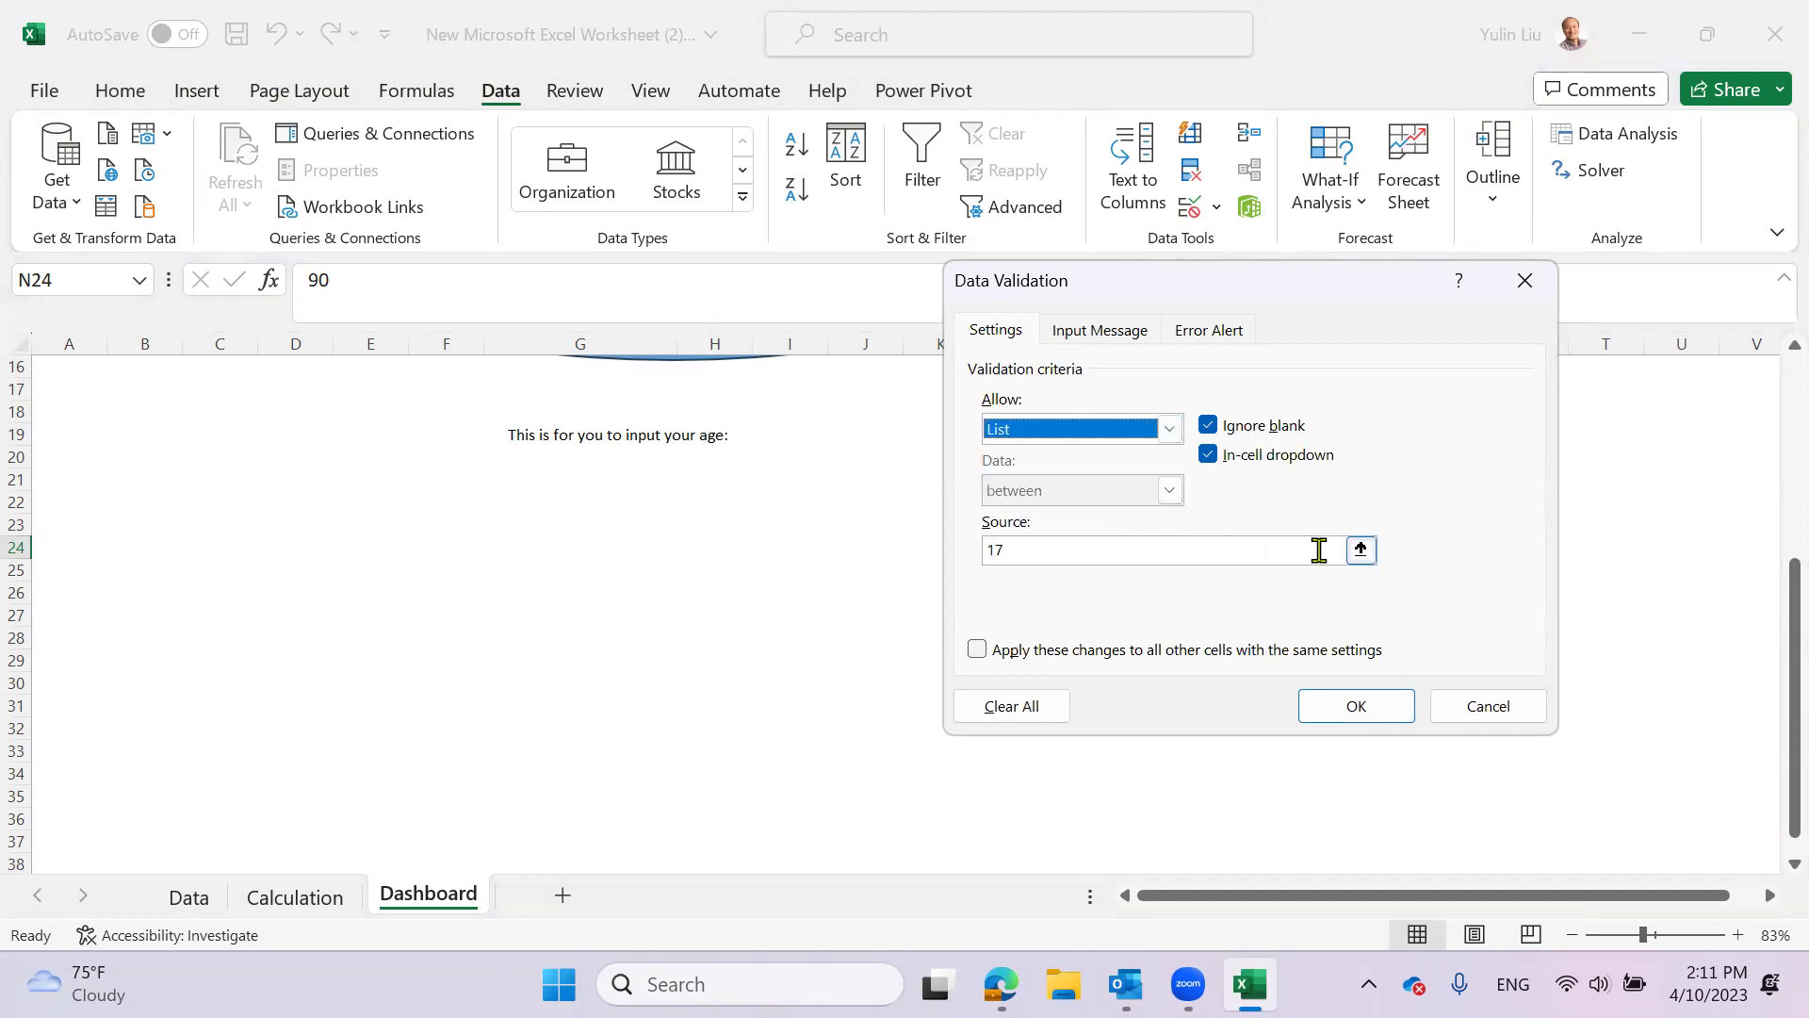
left_click(1131, 550)
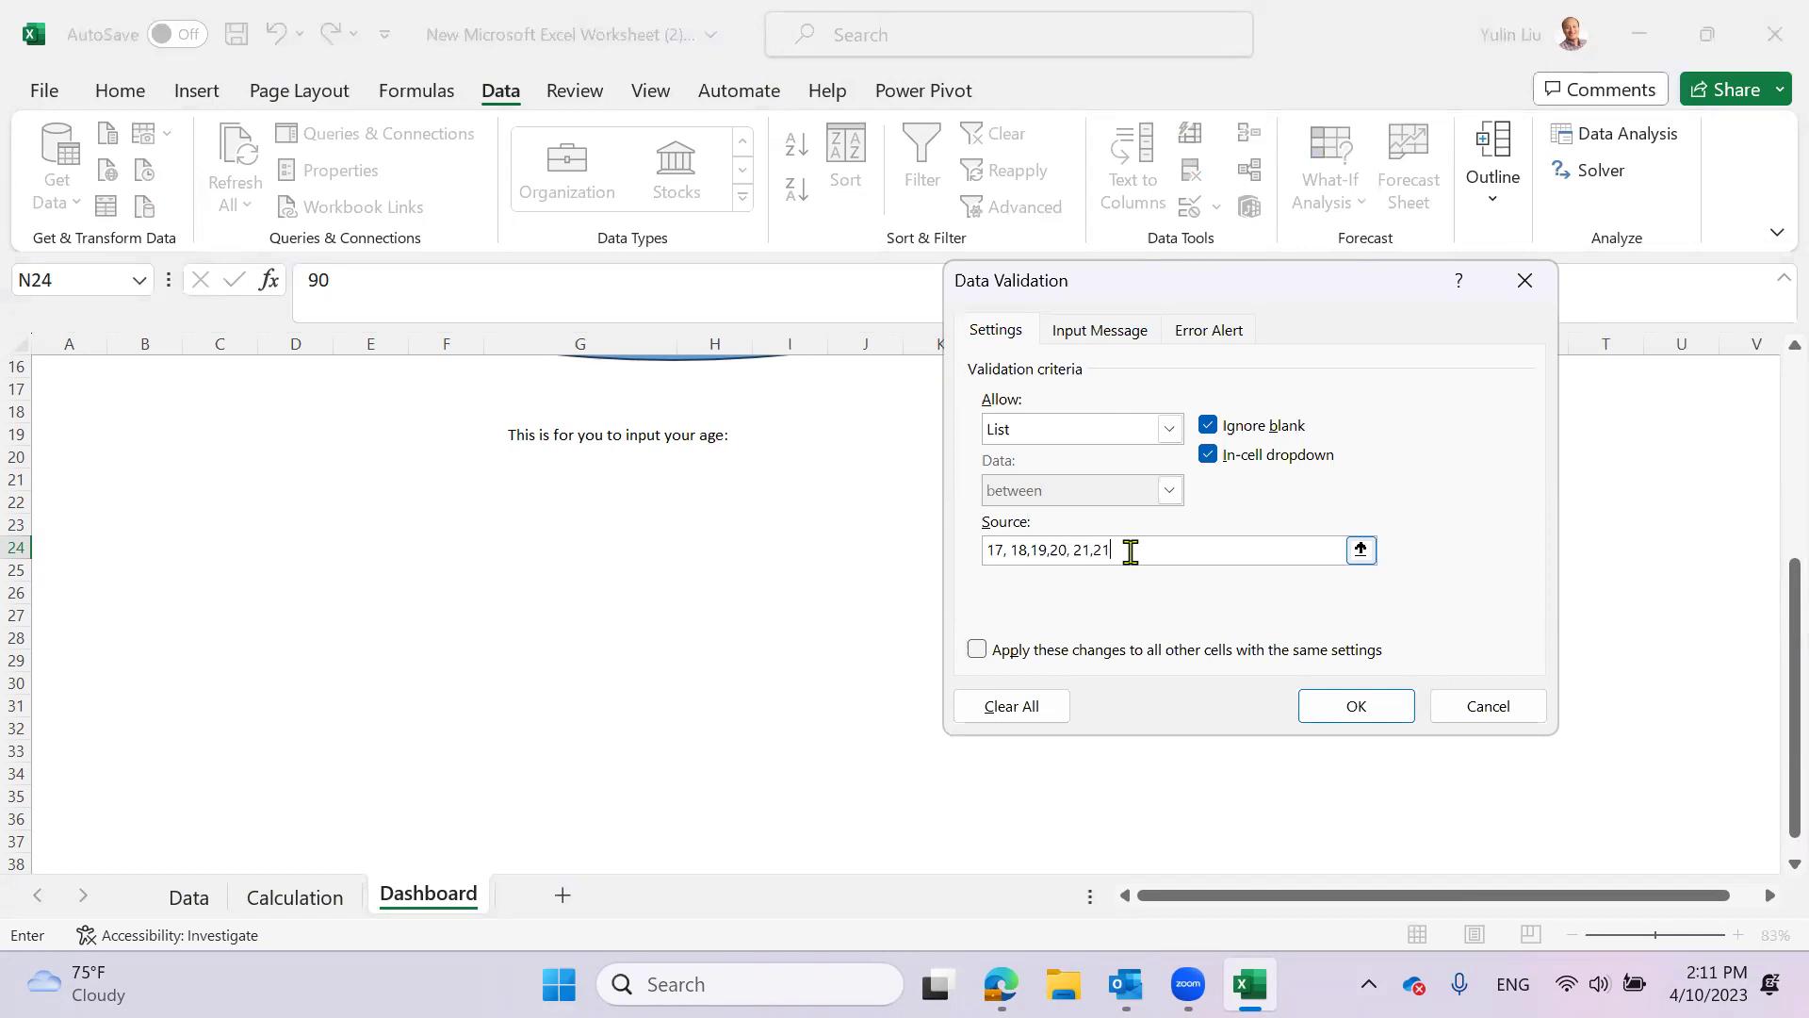
left_click(1011, 550)
key("BackSpace")
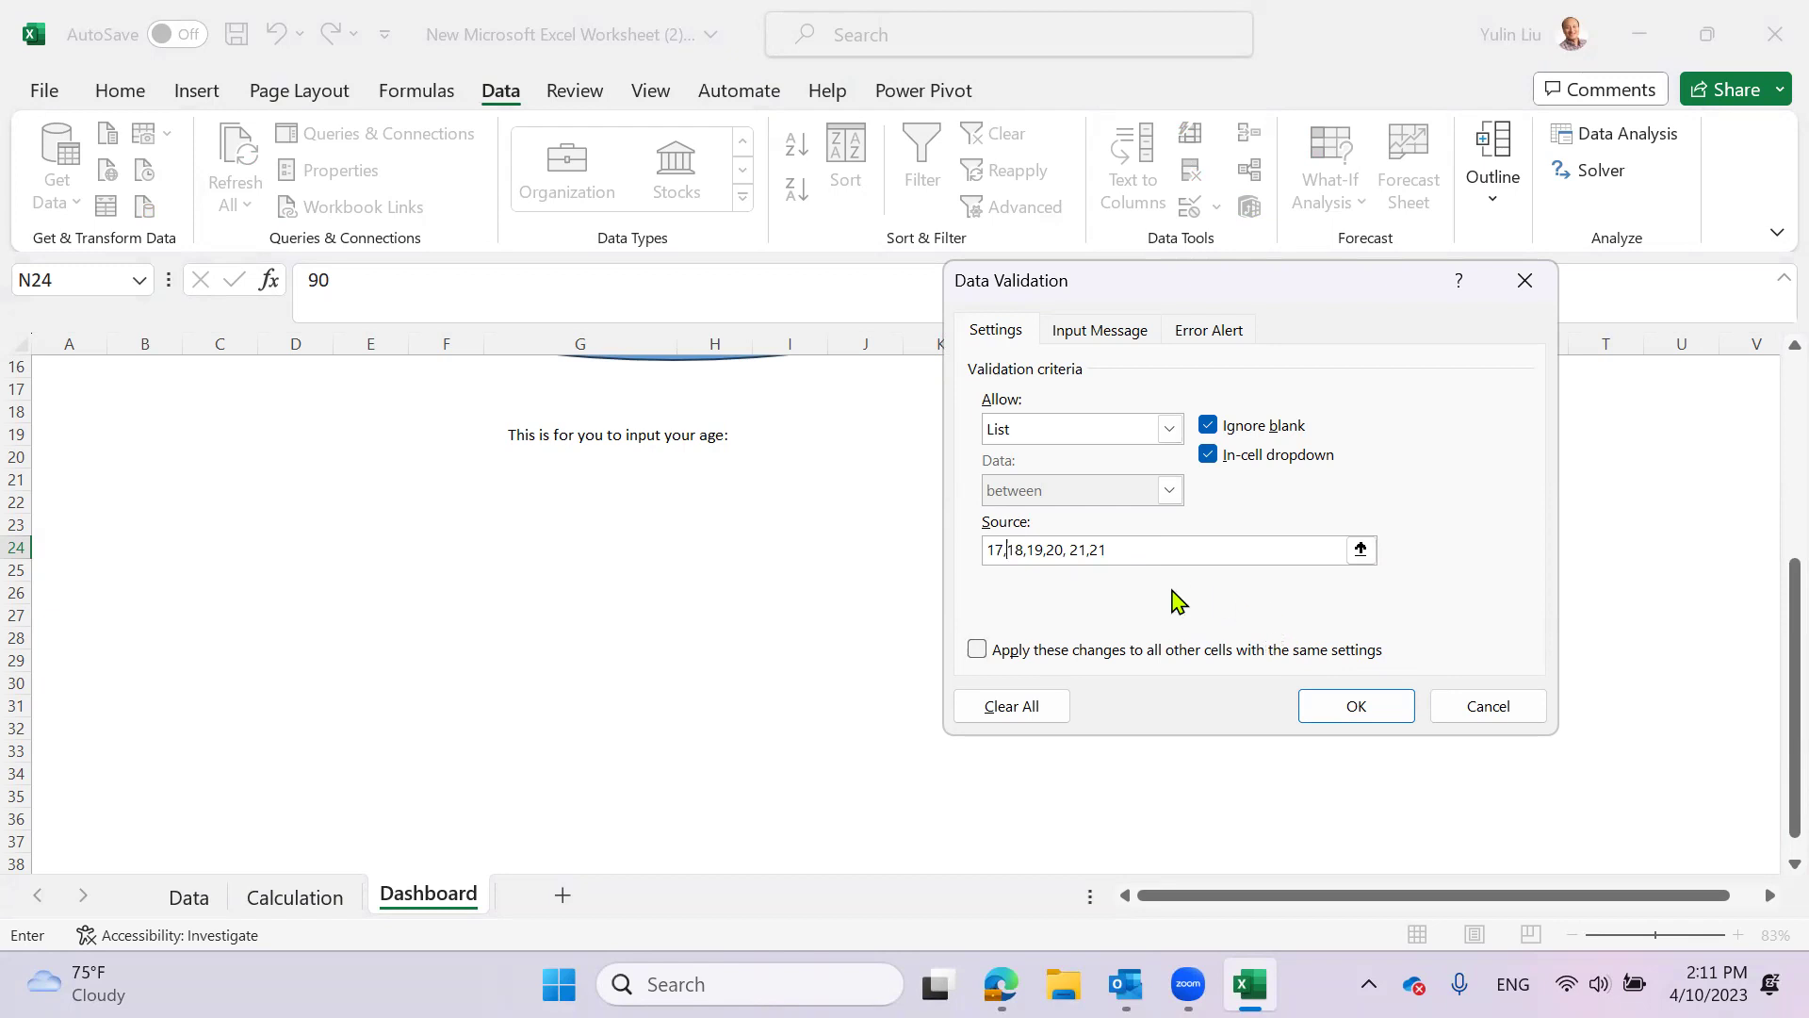
left_click(1333, 697)
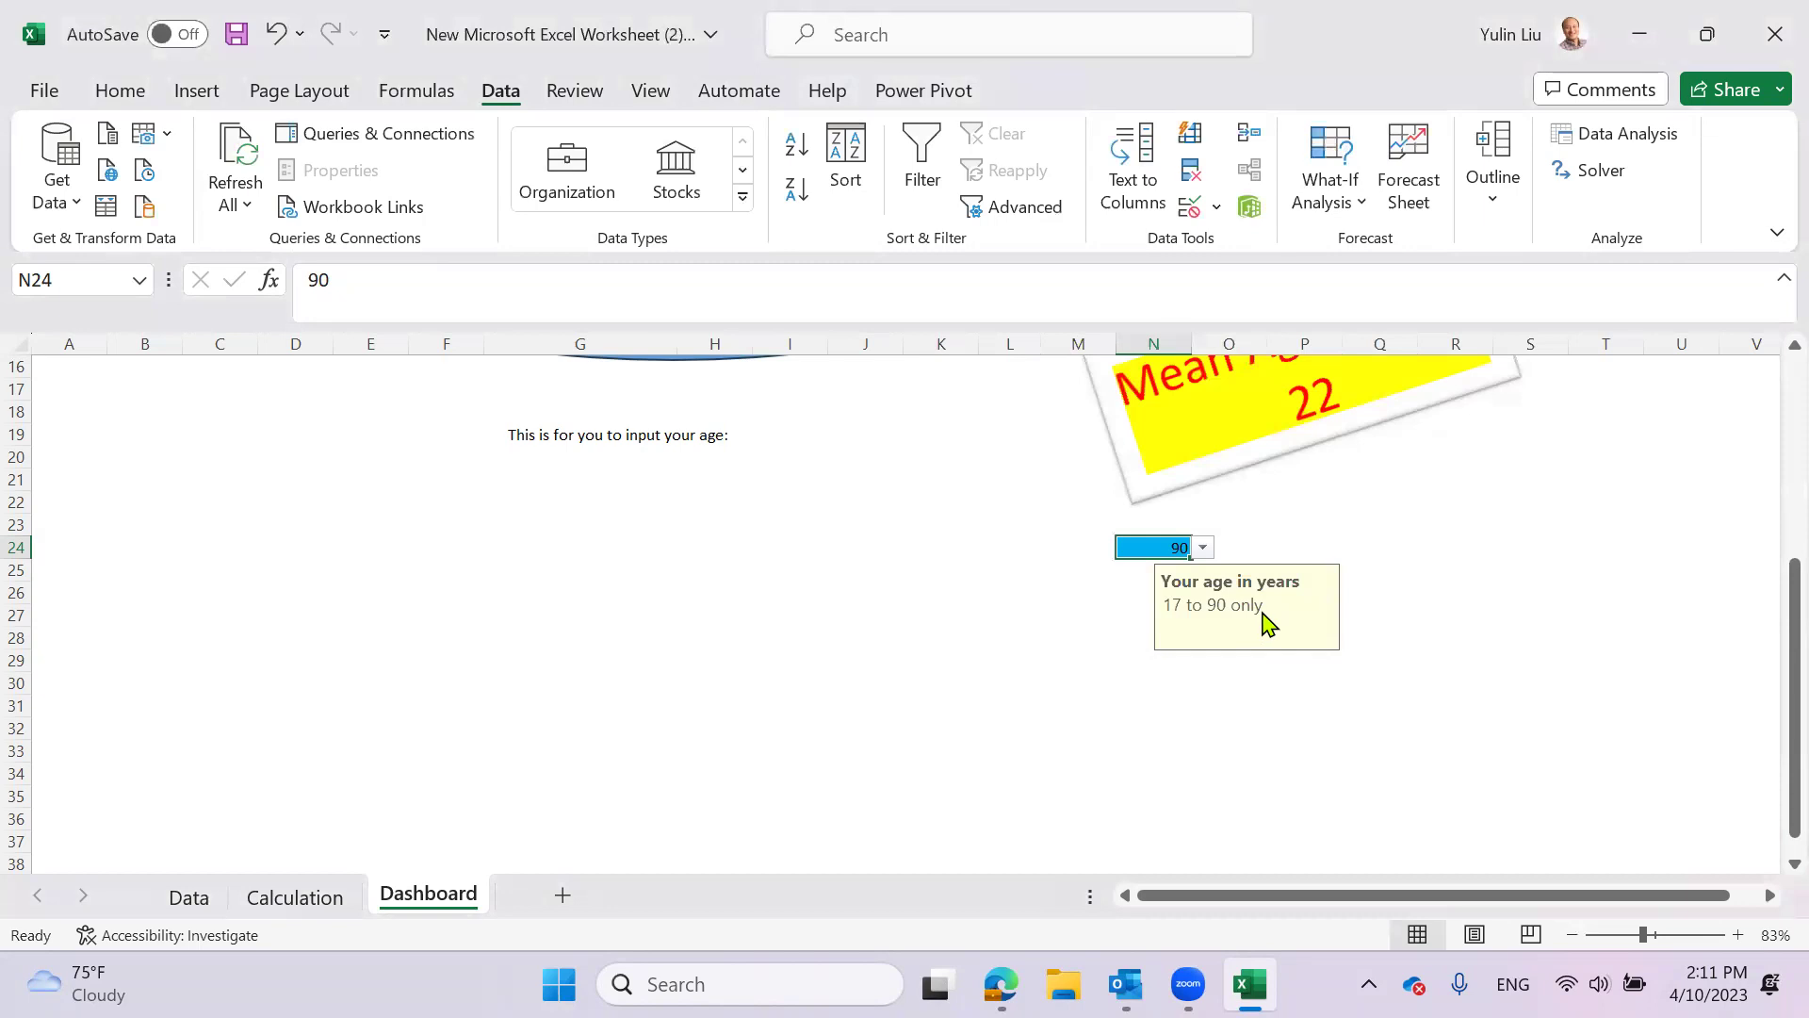
- Change the text of cell N24's validation input message to "choose one from the list"
left_click(1218, 209)
left_click(1261, 247)
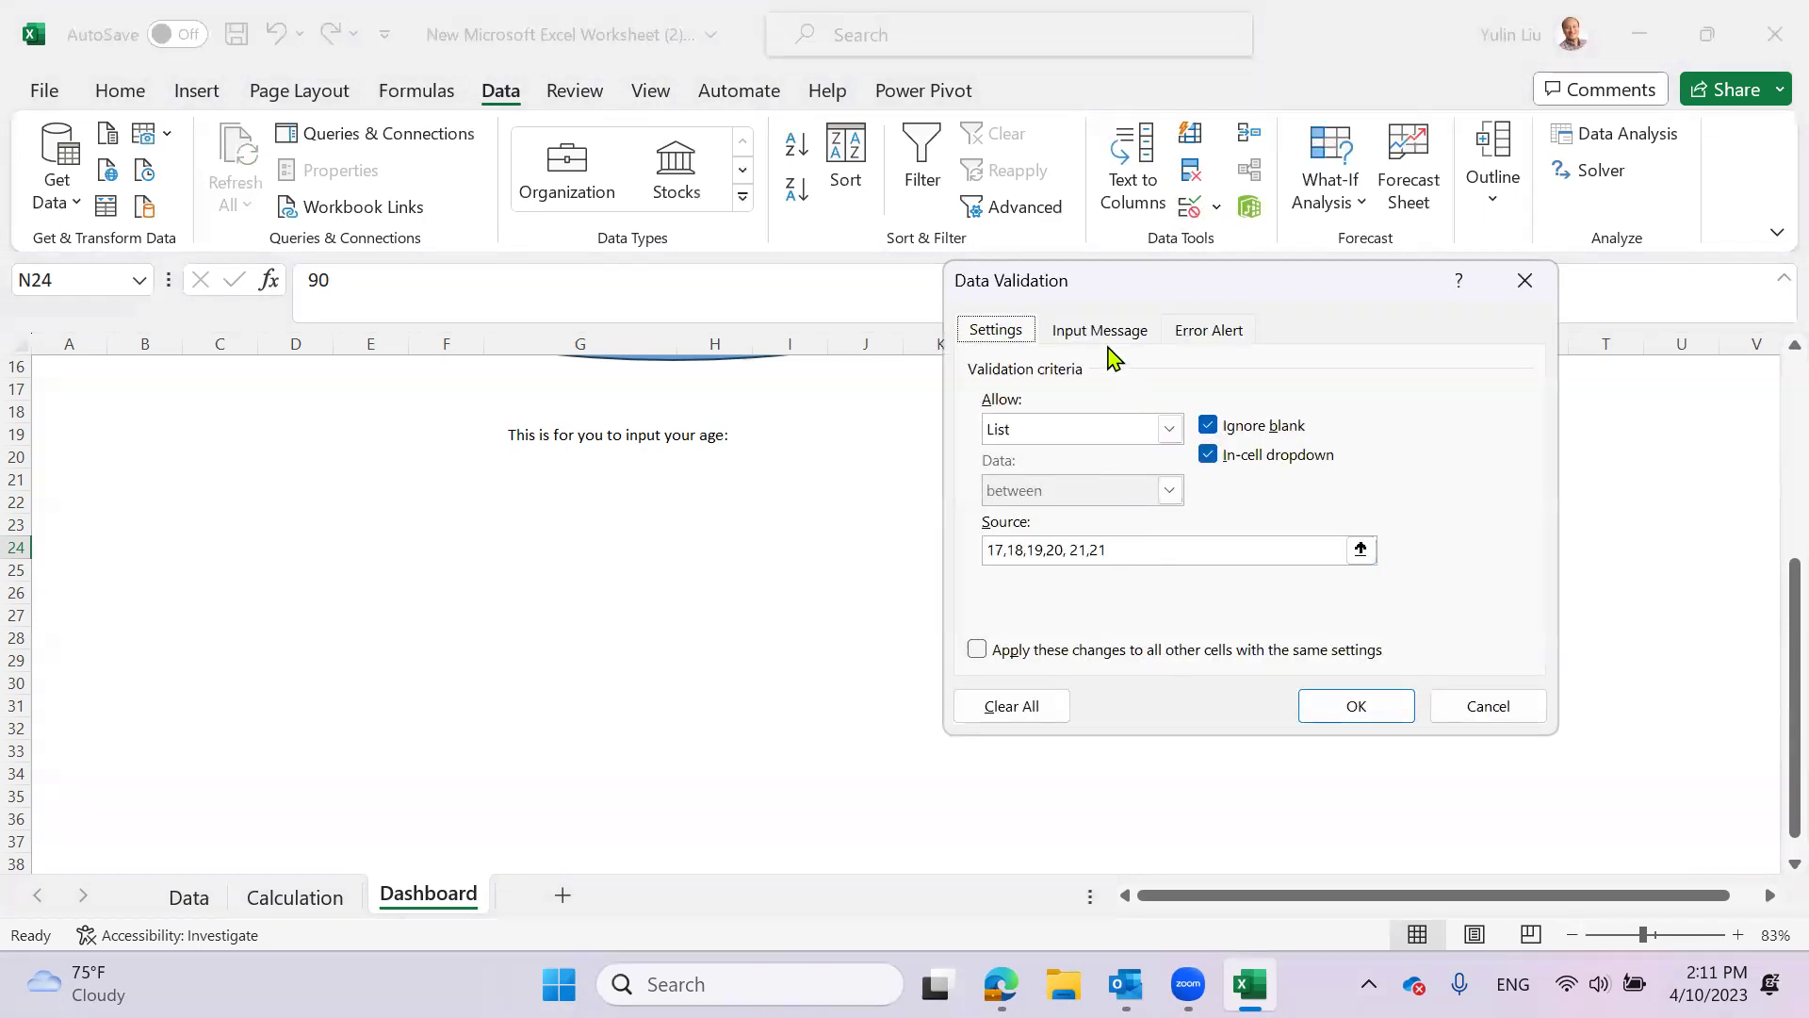
left_click(1105, 336)
left_click_drag(1090, 524, 958, 533)
type("choose one from the list")
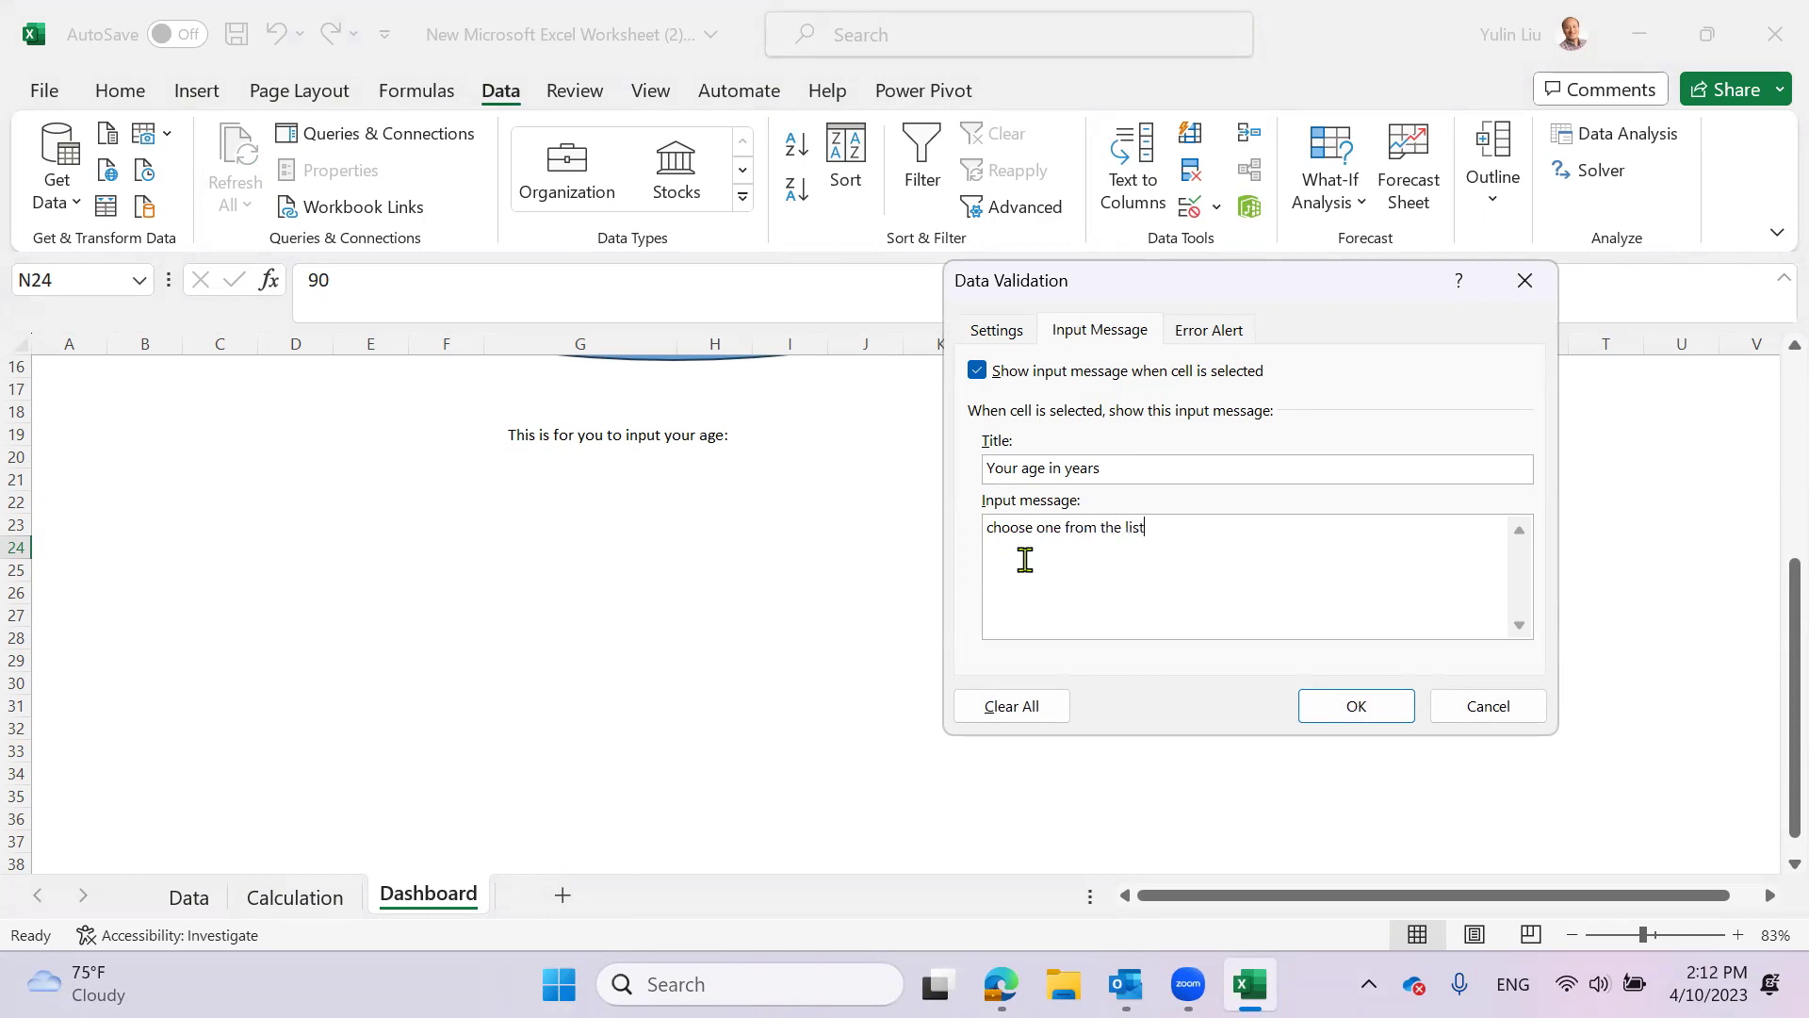
- Clear the error message text from cell N24's error alert and apply the validation
left_click(1218, 336)
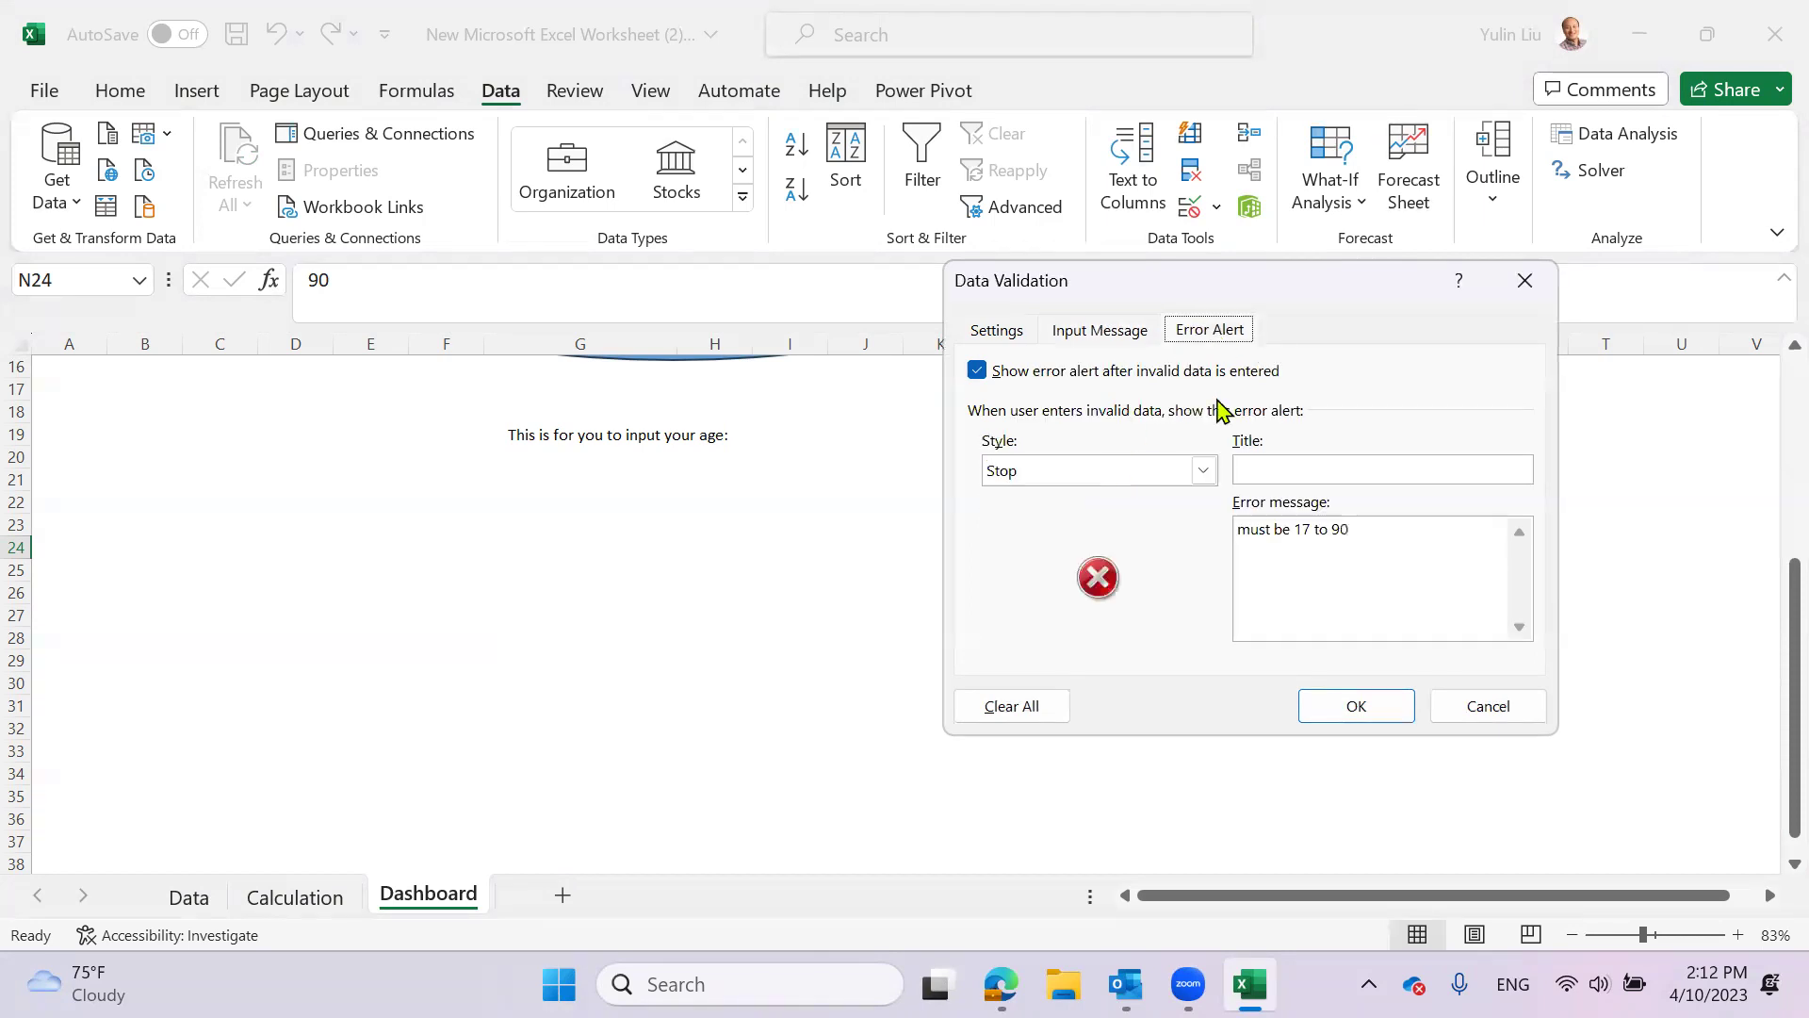
left_click_drag(1352, 532, 1190, 533)
key("BackSpace")
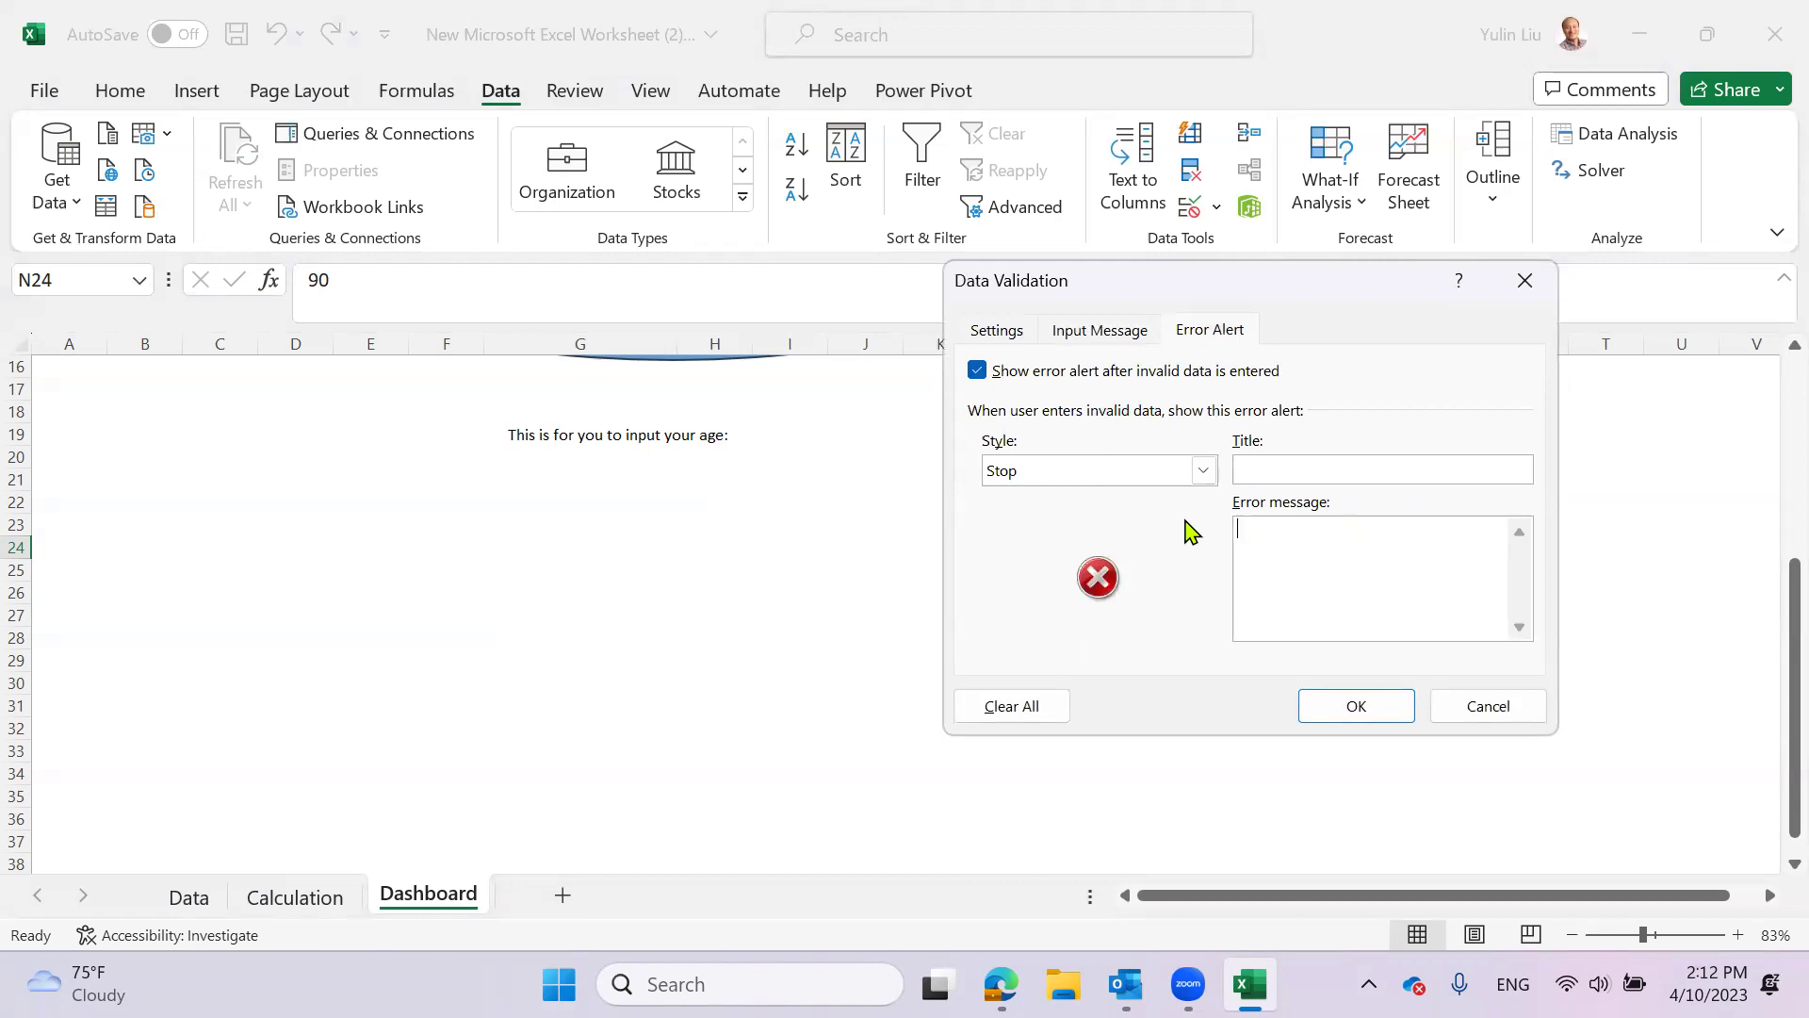
left_click(1357, 706)
- Try out cell N24's dropdown list by choosing 18 and finally 20 as the age
left_click(1324, 729)
left_click(1173, 549)
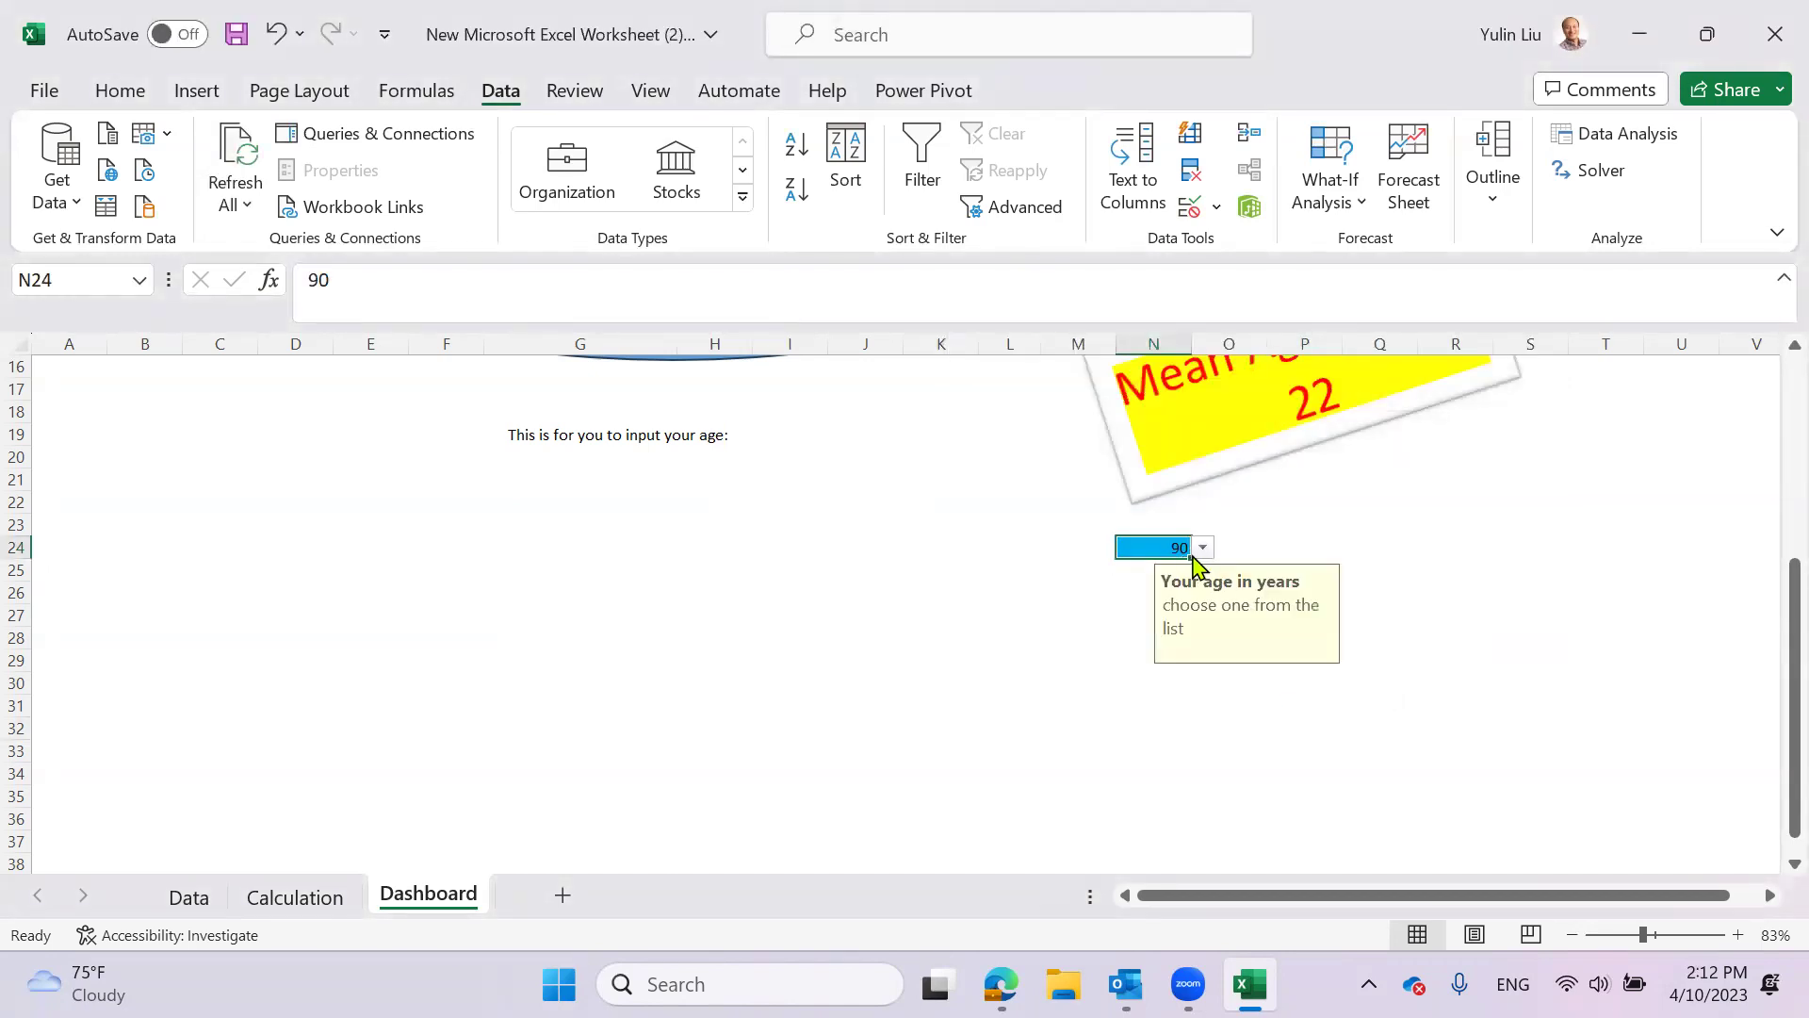
left_click(1203, 548)
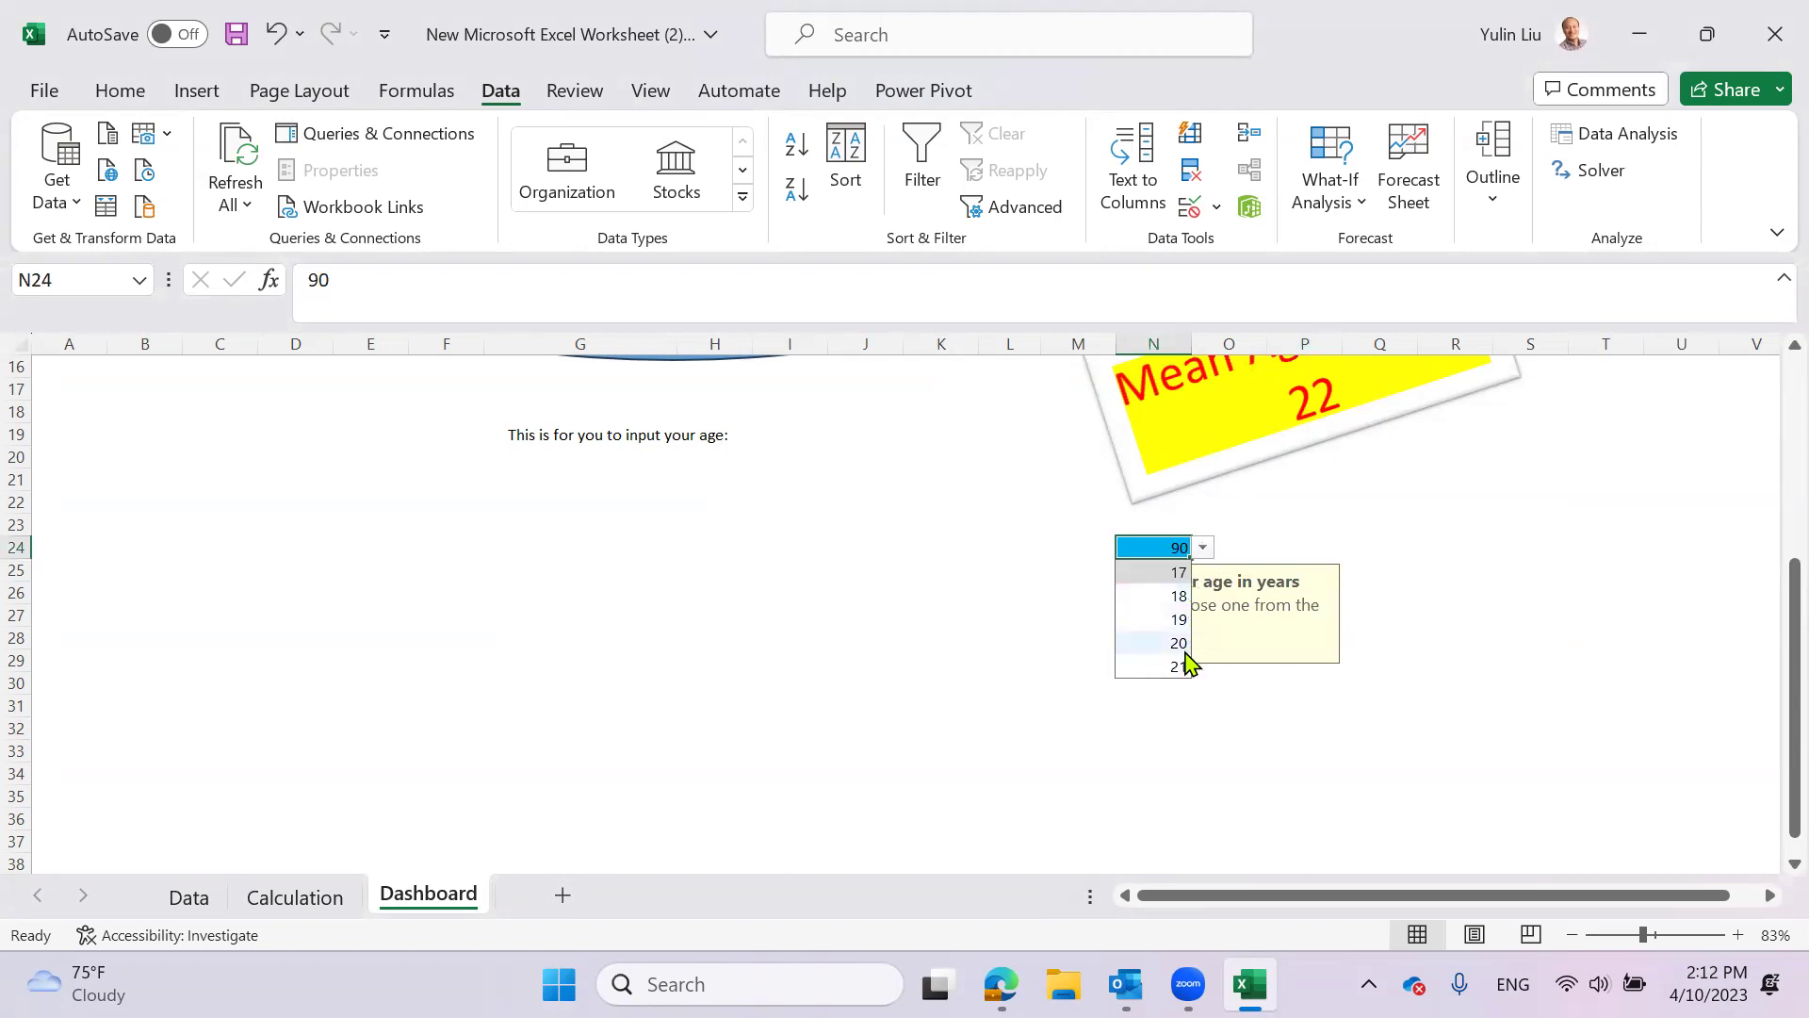
left_click(1204, 550)
left_click(1203, 551)
left_click(1178, 595)
left_click(1203, 550)
left_click(1204, 550)
left_click(1204, 551)
left_click(1177, 643)
left_click(1203, 550)
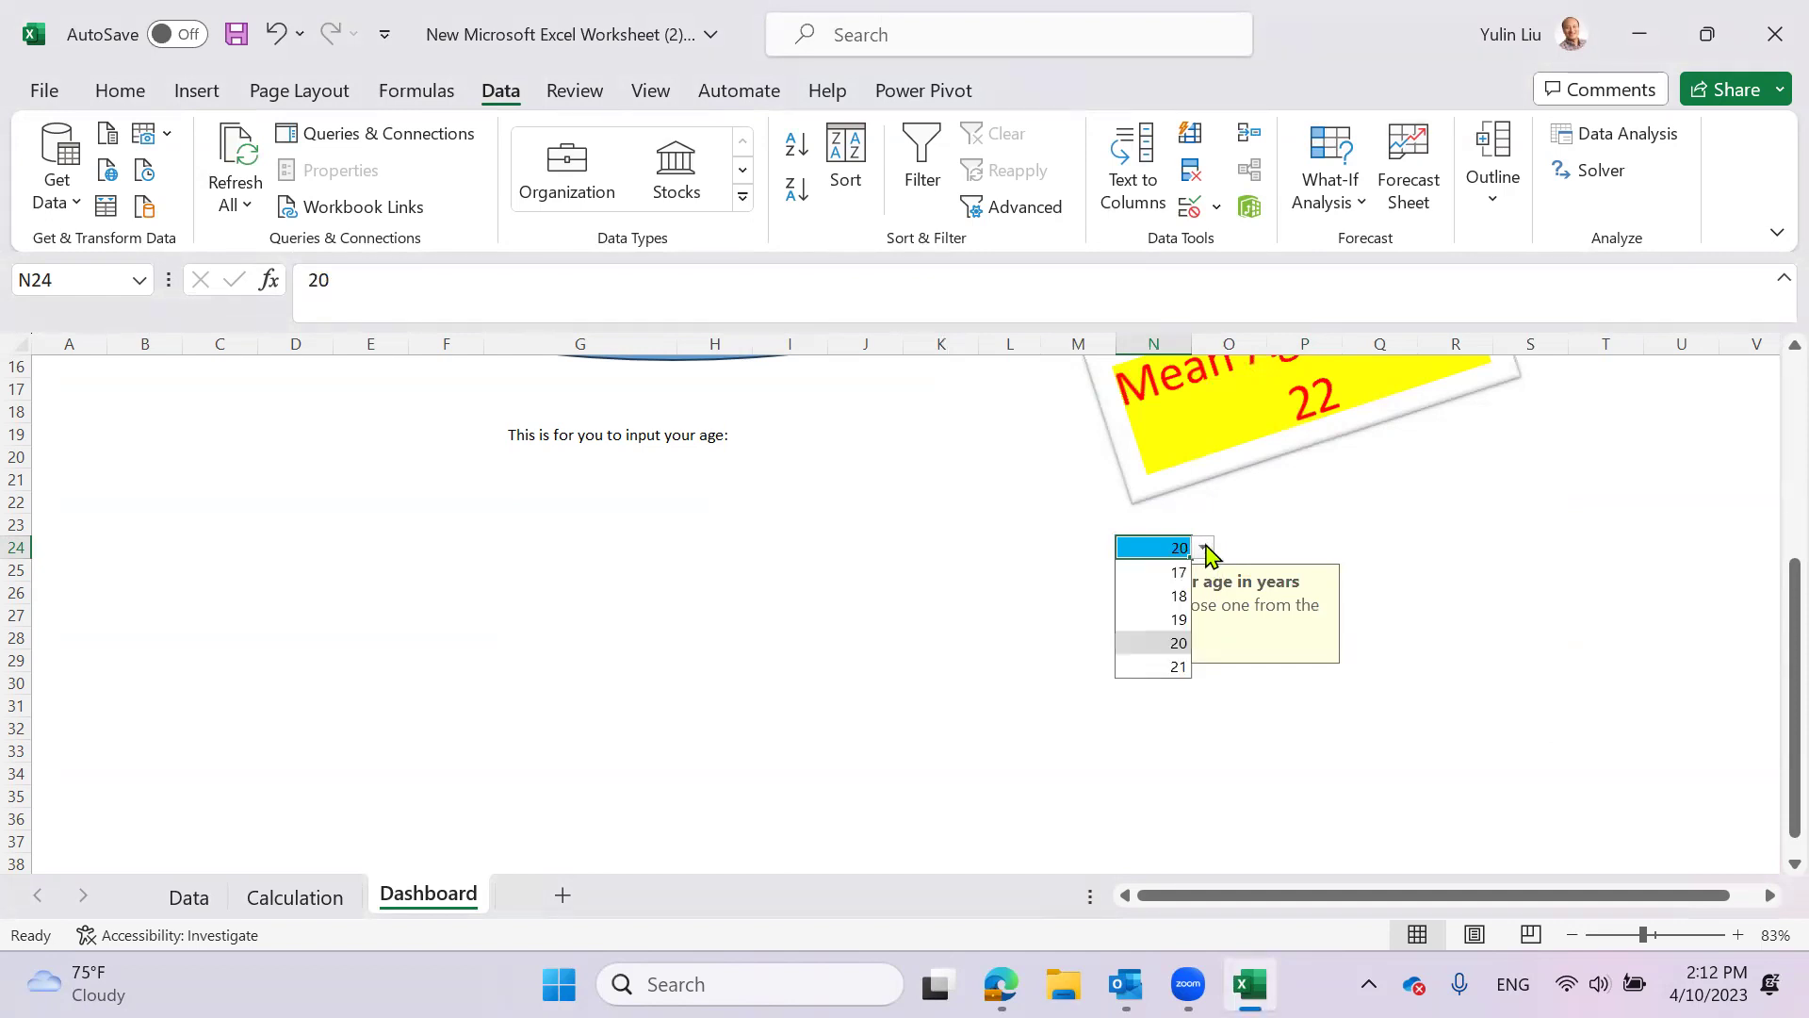
left_click(1203, 550)
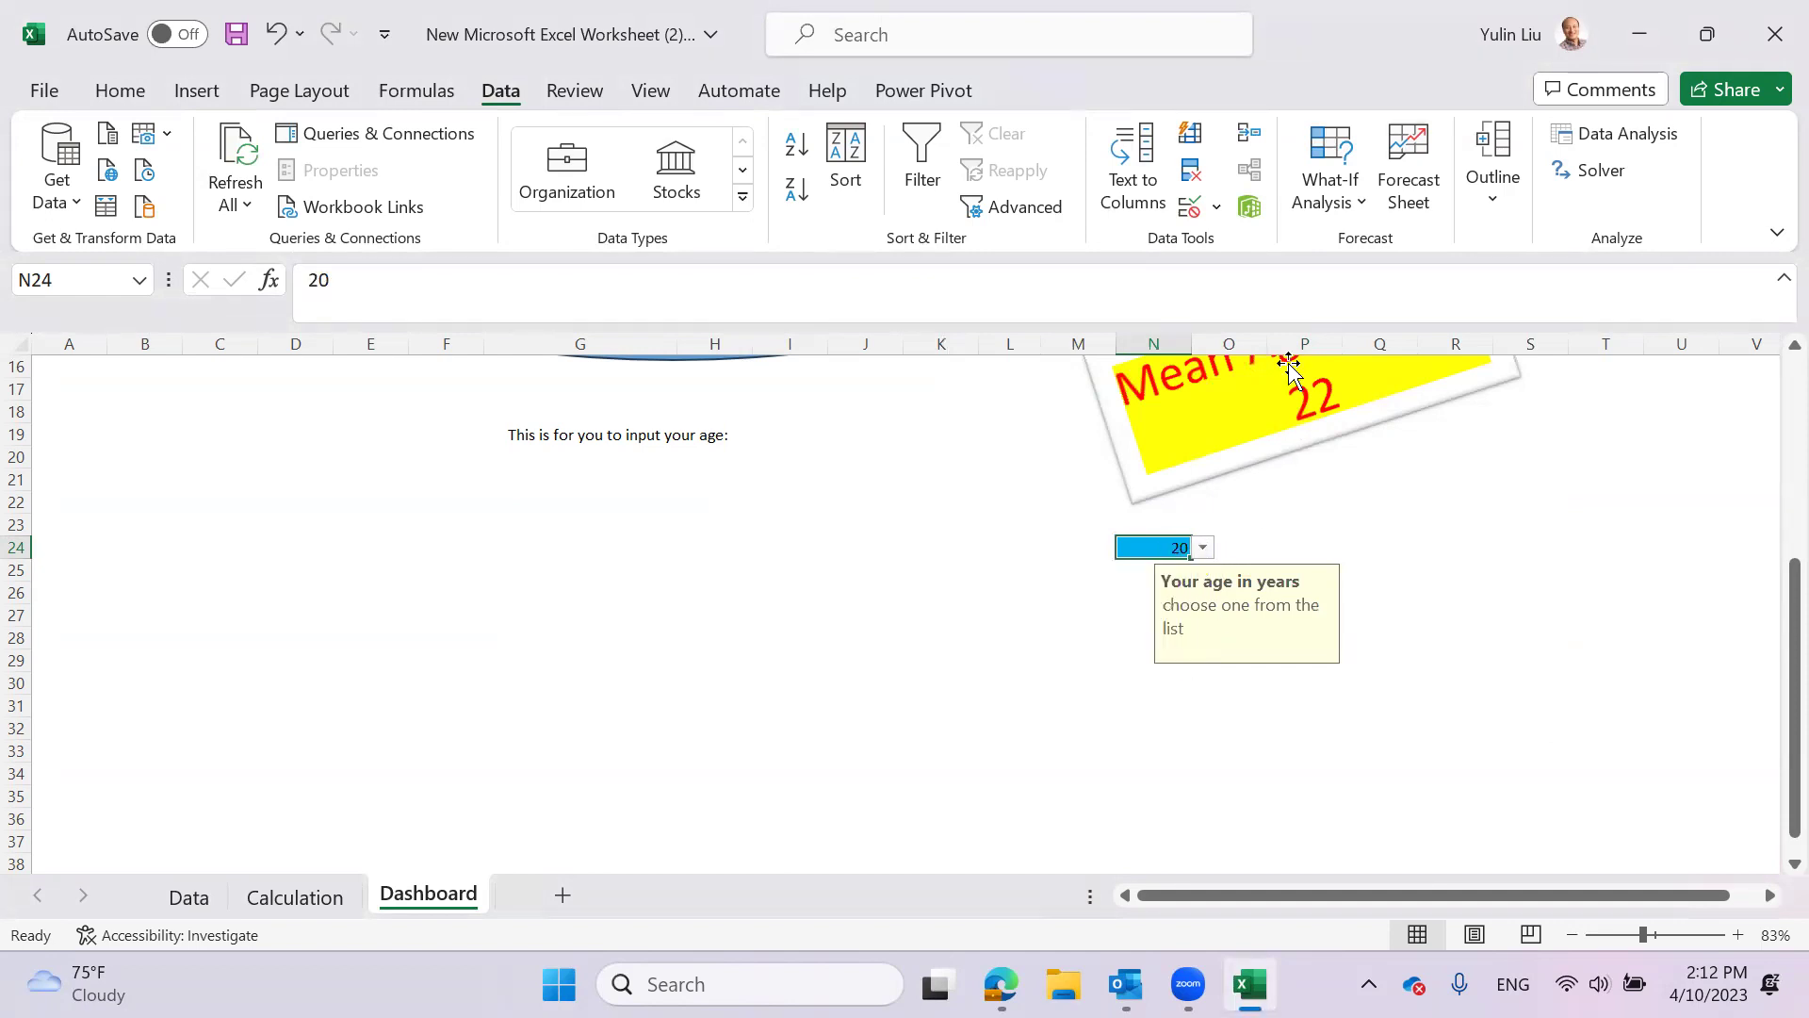
- Replace the list source of cell N24's validation with =Calculation!$B$1:$B$5 on the Calculation sheet and apply it
left_click(1215, 207)
left_click(1283, 273)
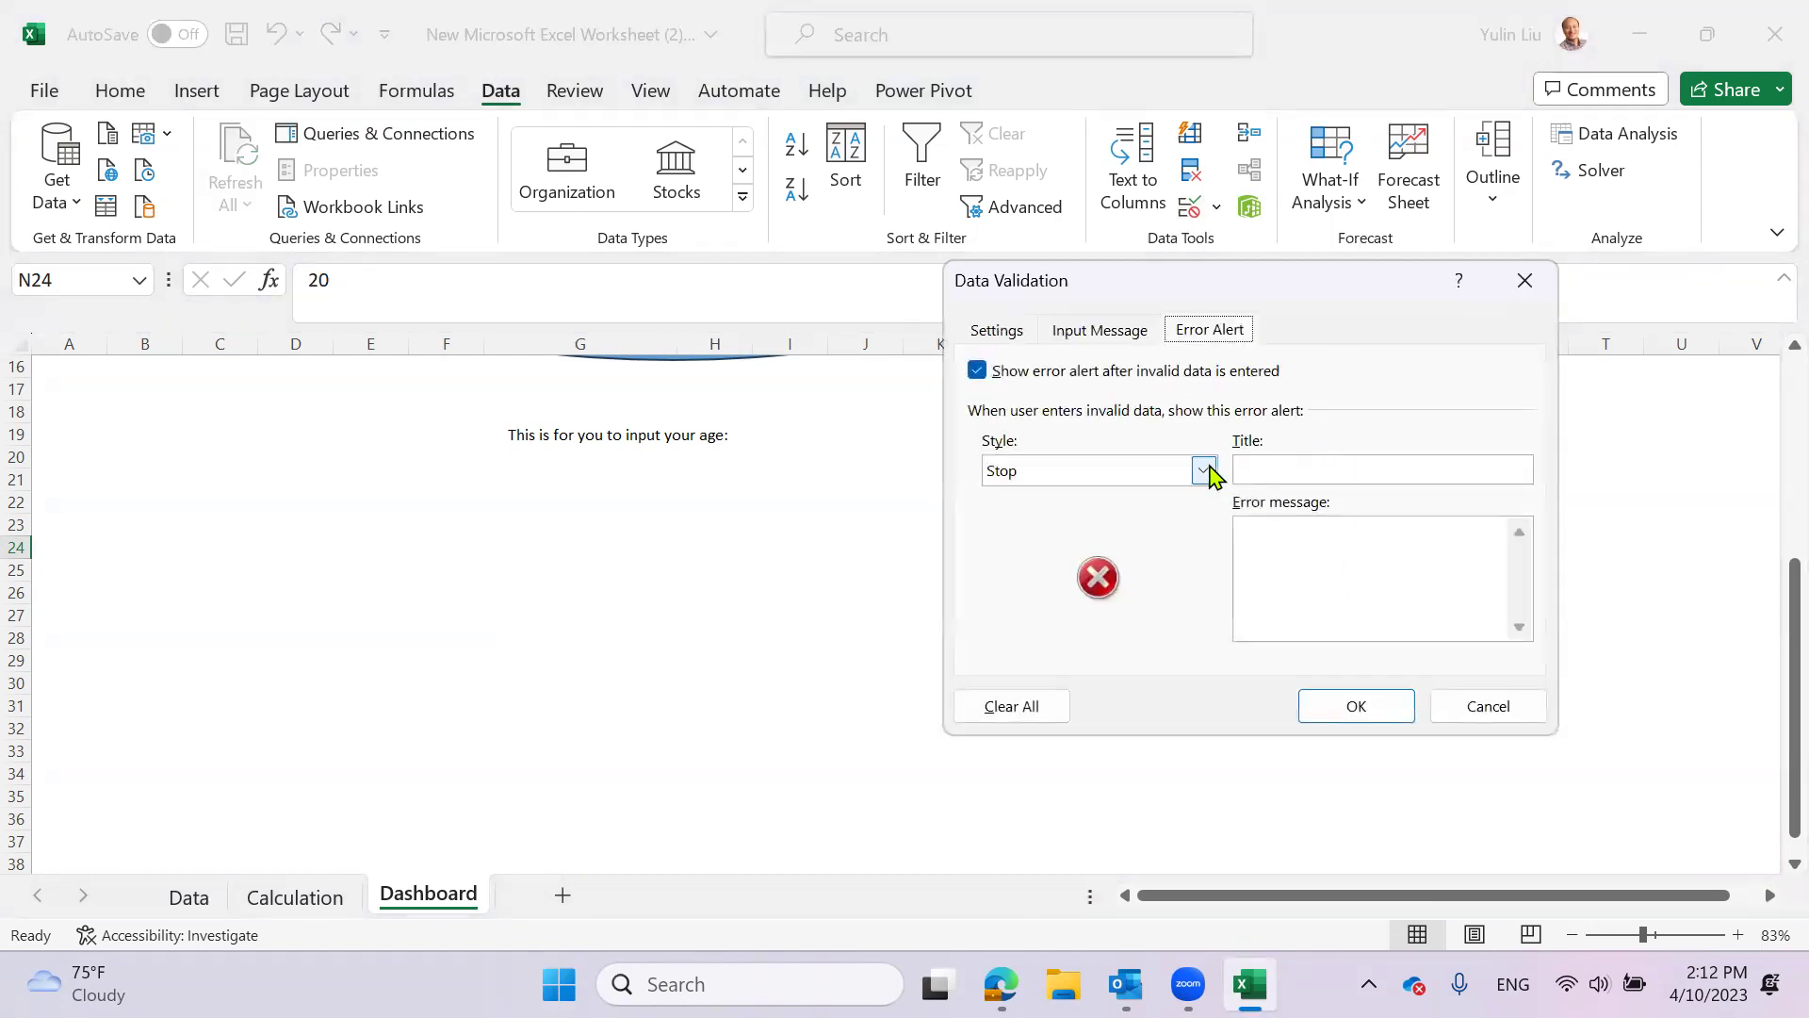
left_click(995, 330)
left_click(1170, 430)
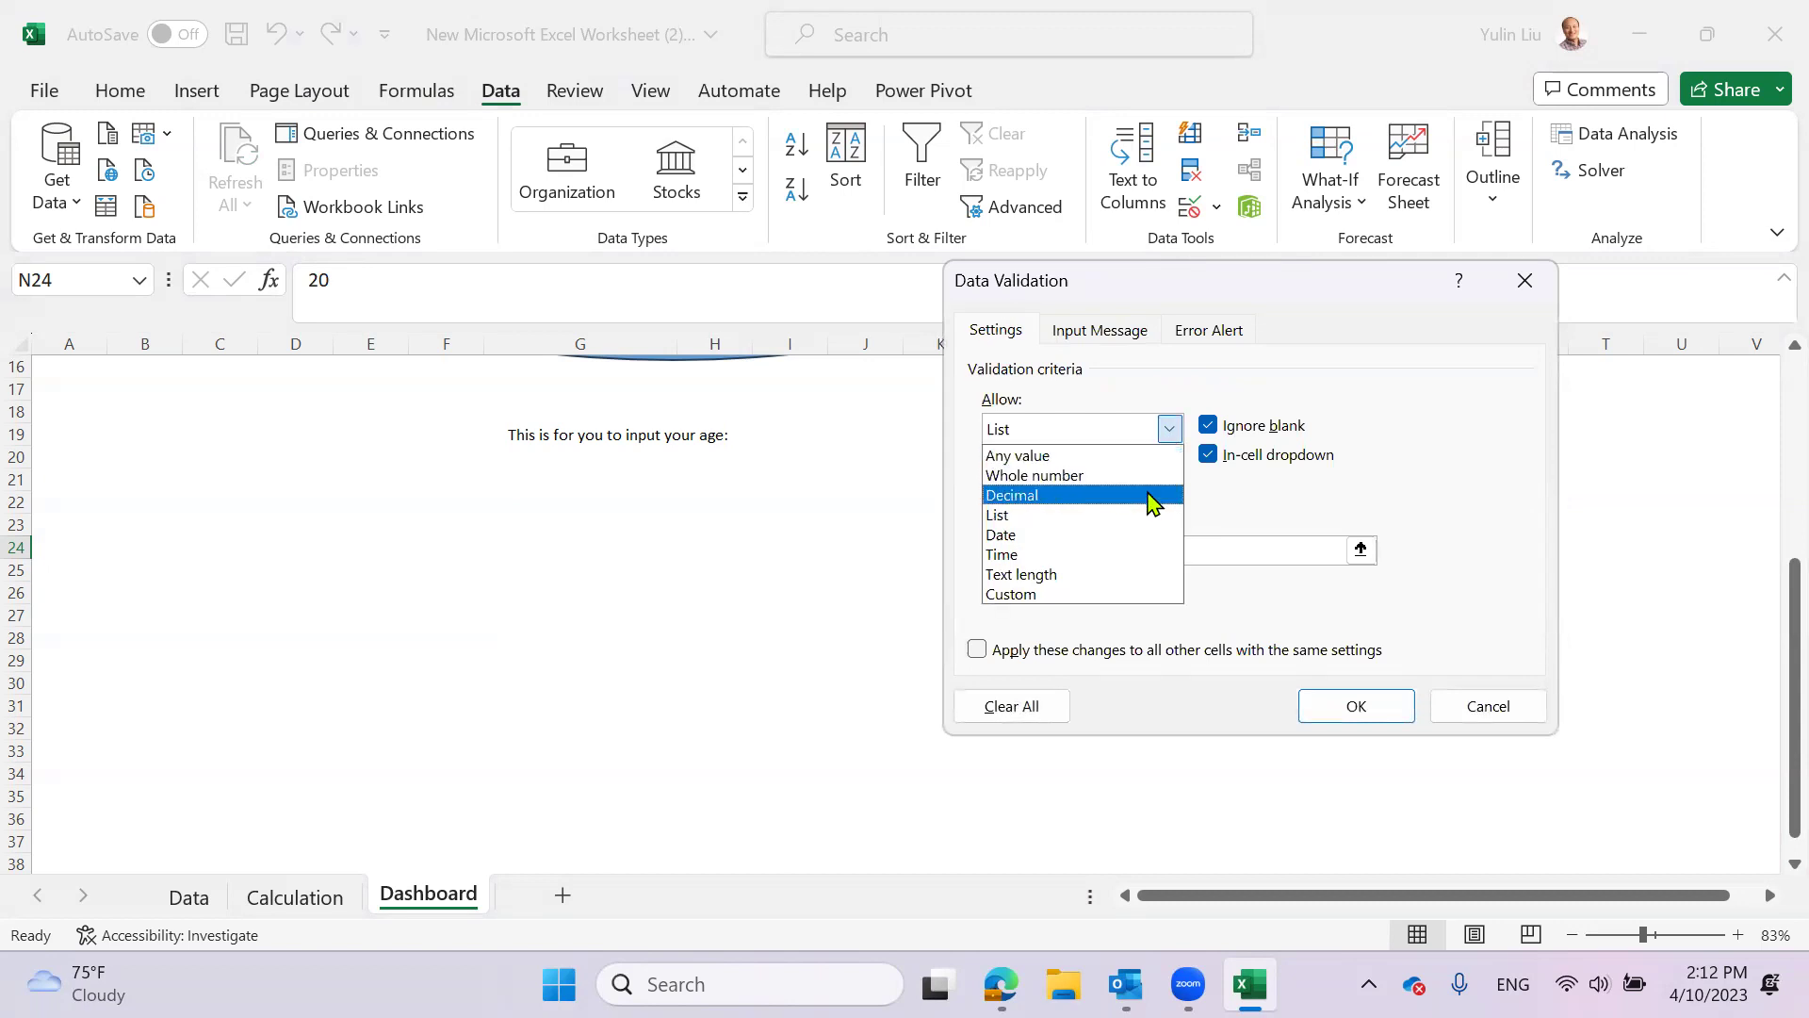
left_click(1142, 516)
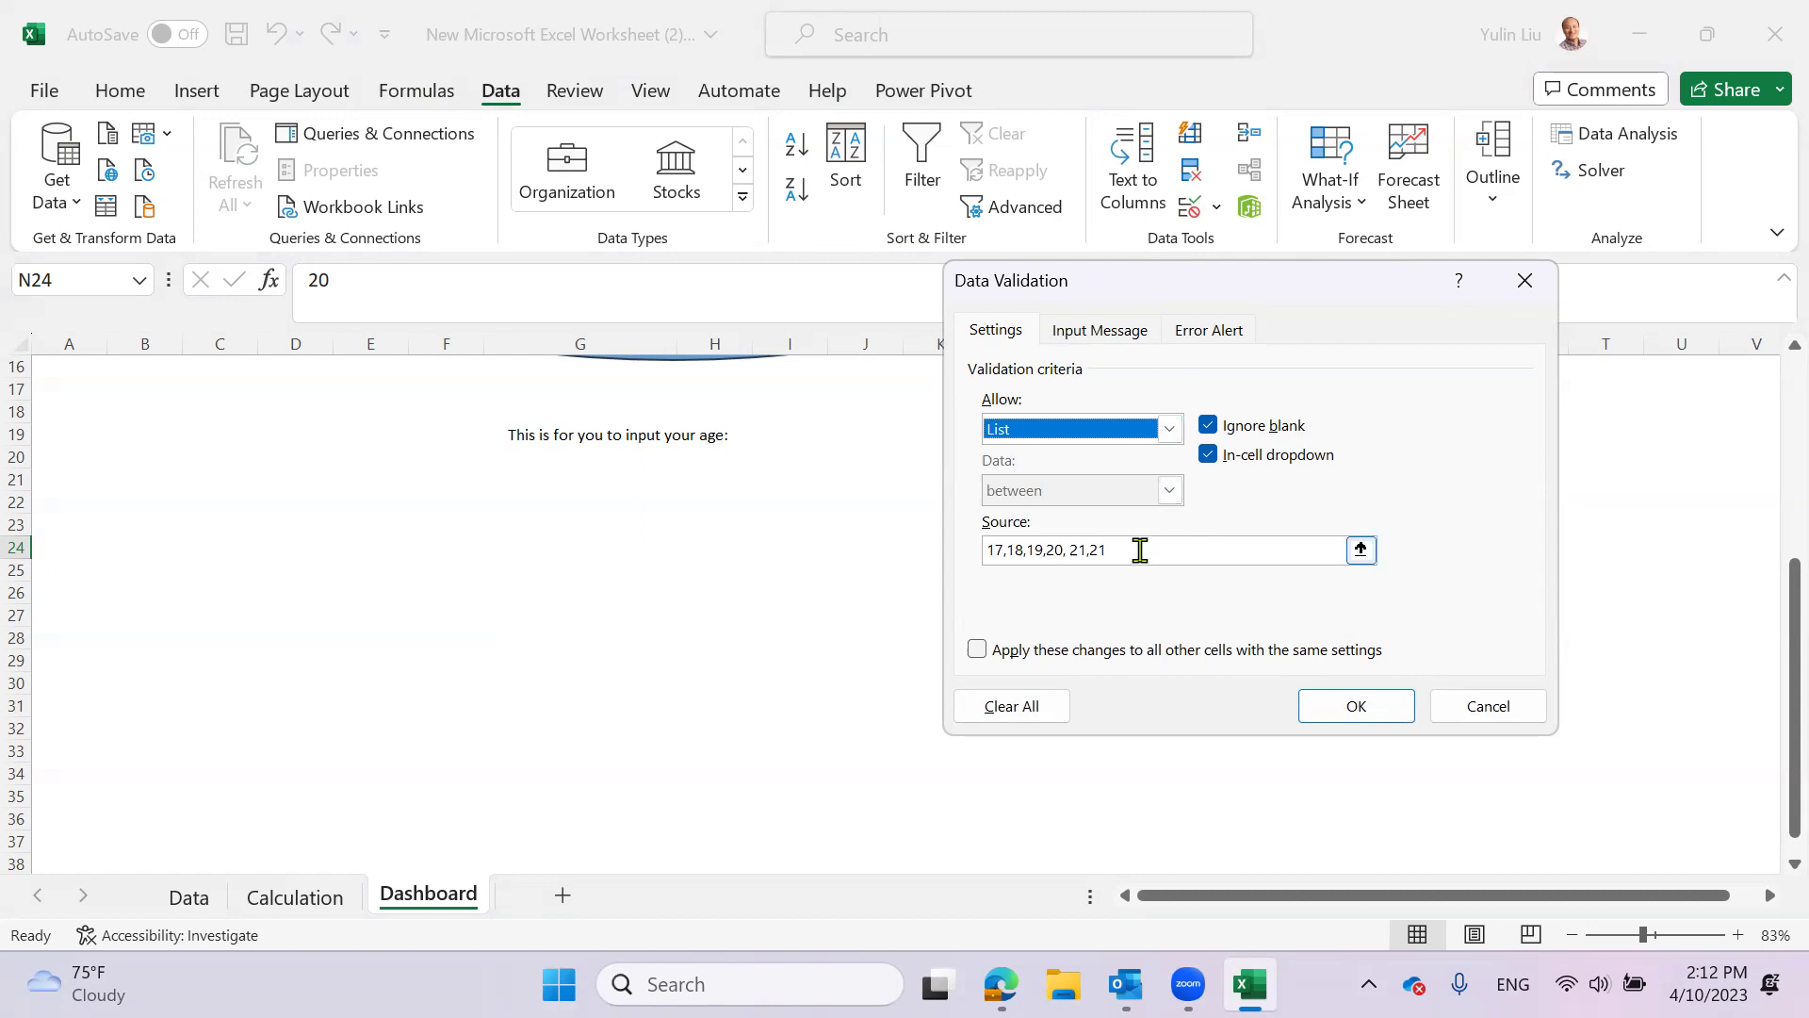
left_click(1140, 549)
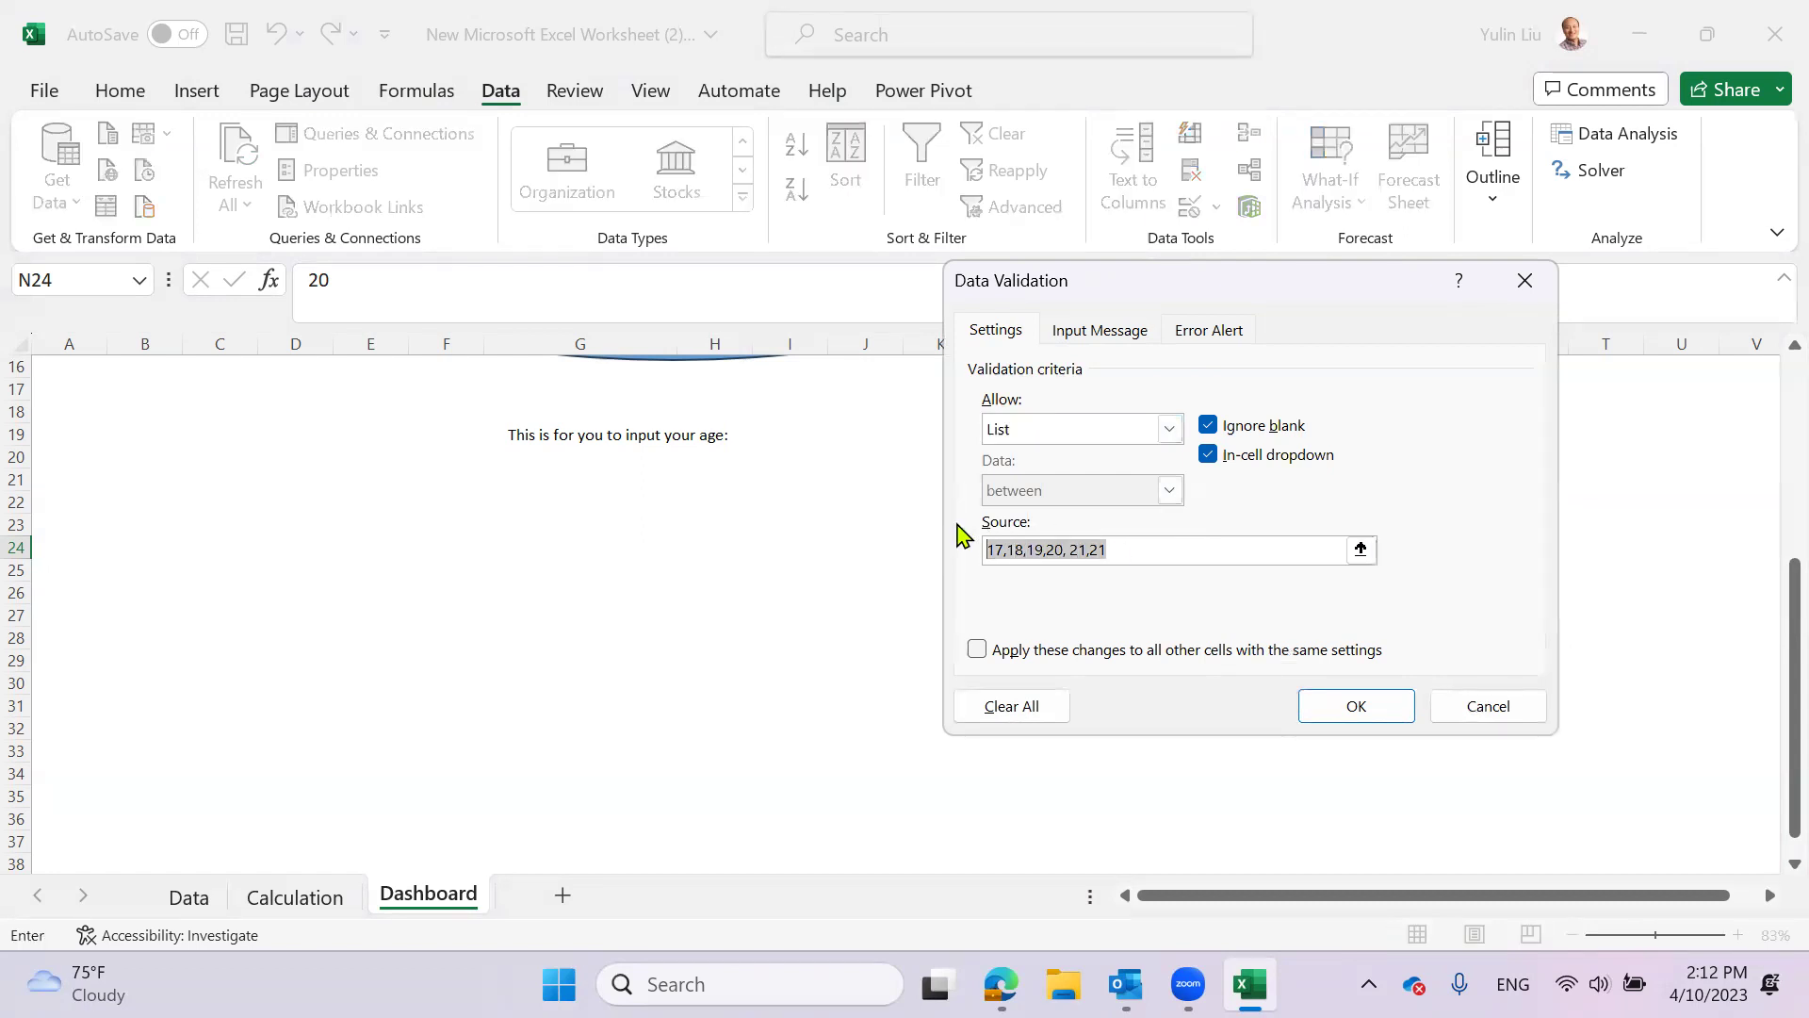
type("=")
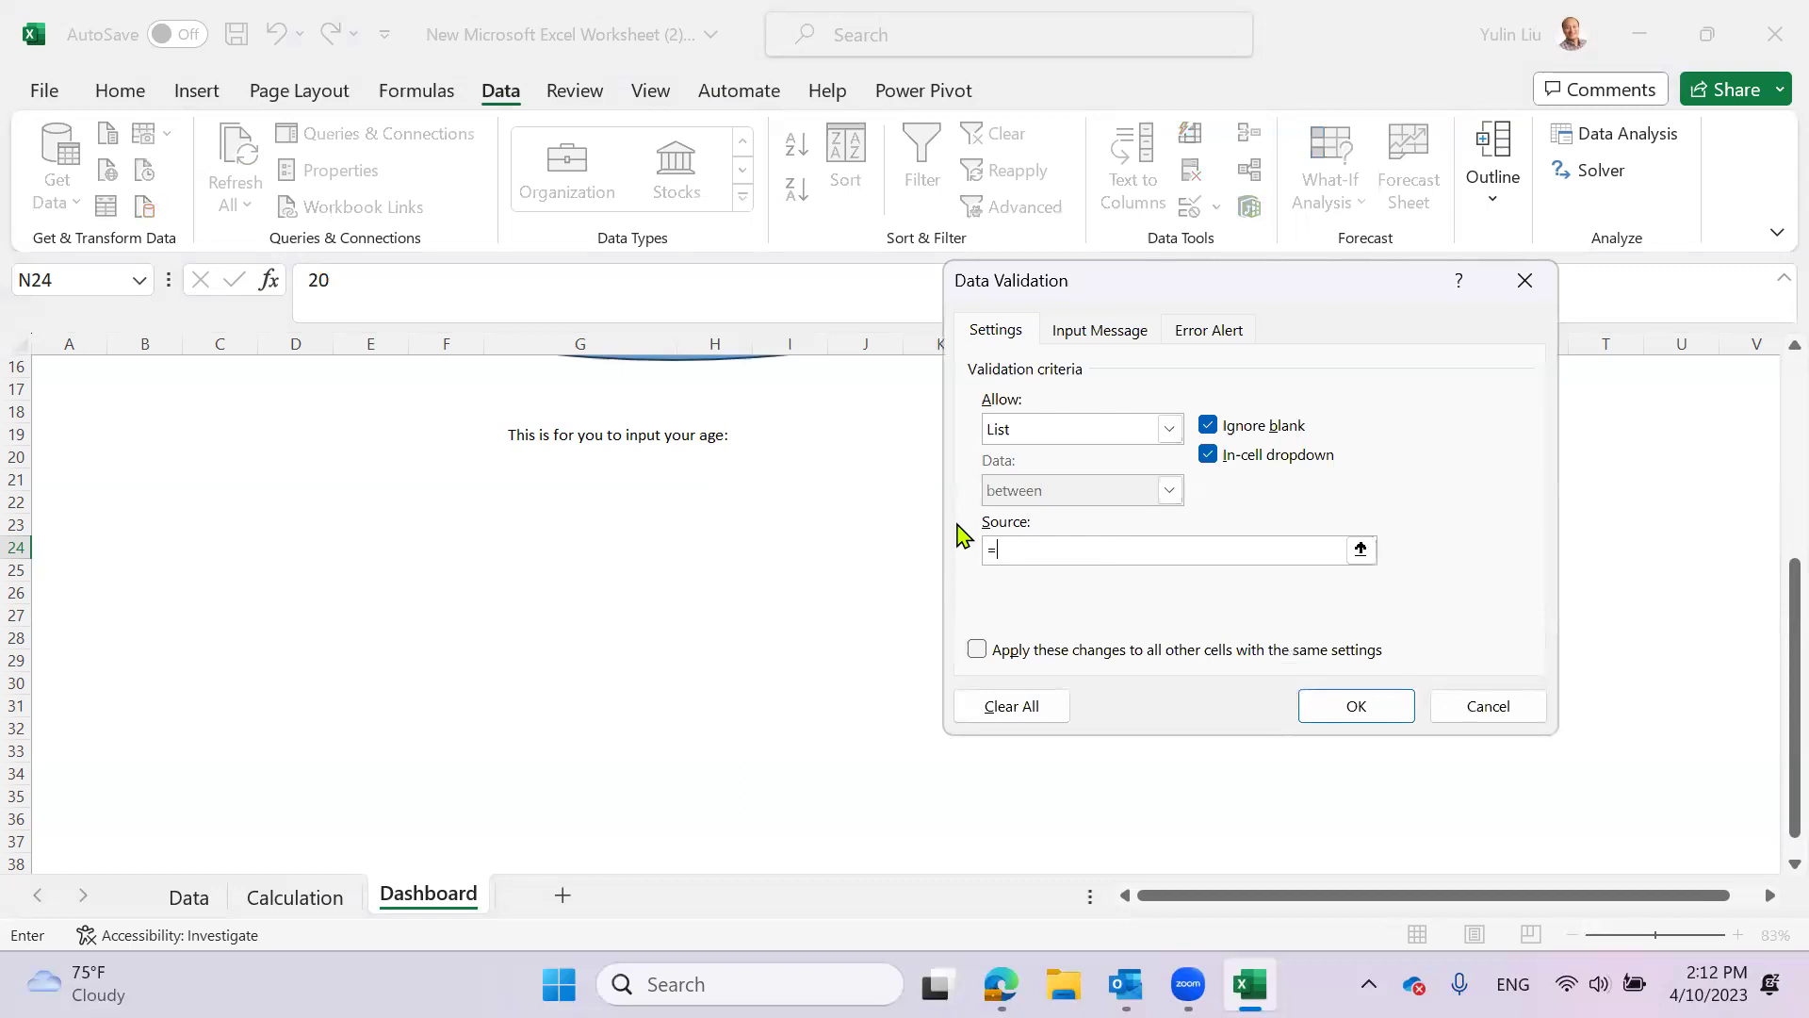
left_click(287, 897)
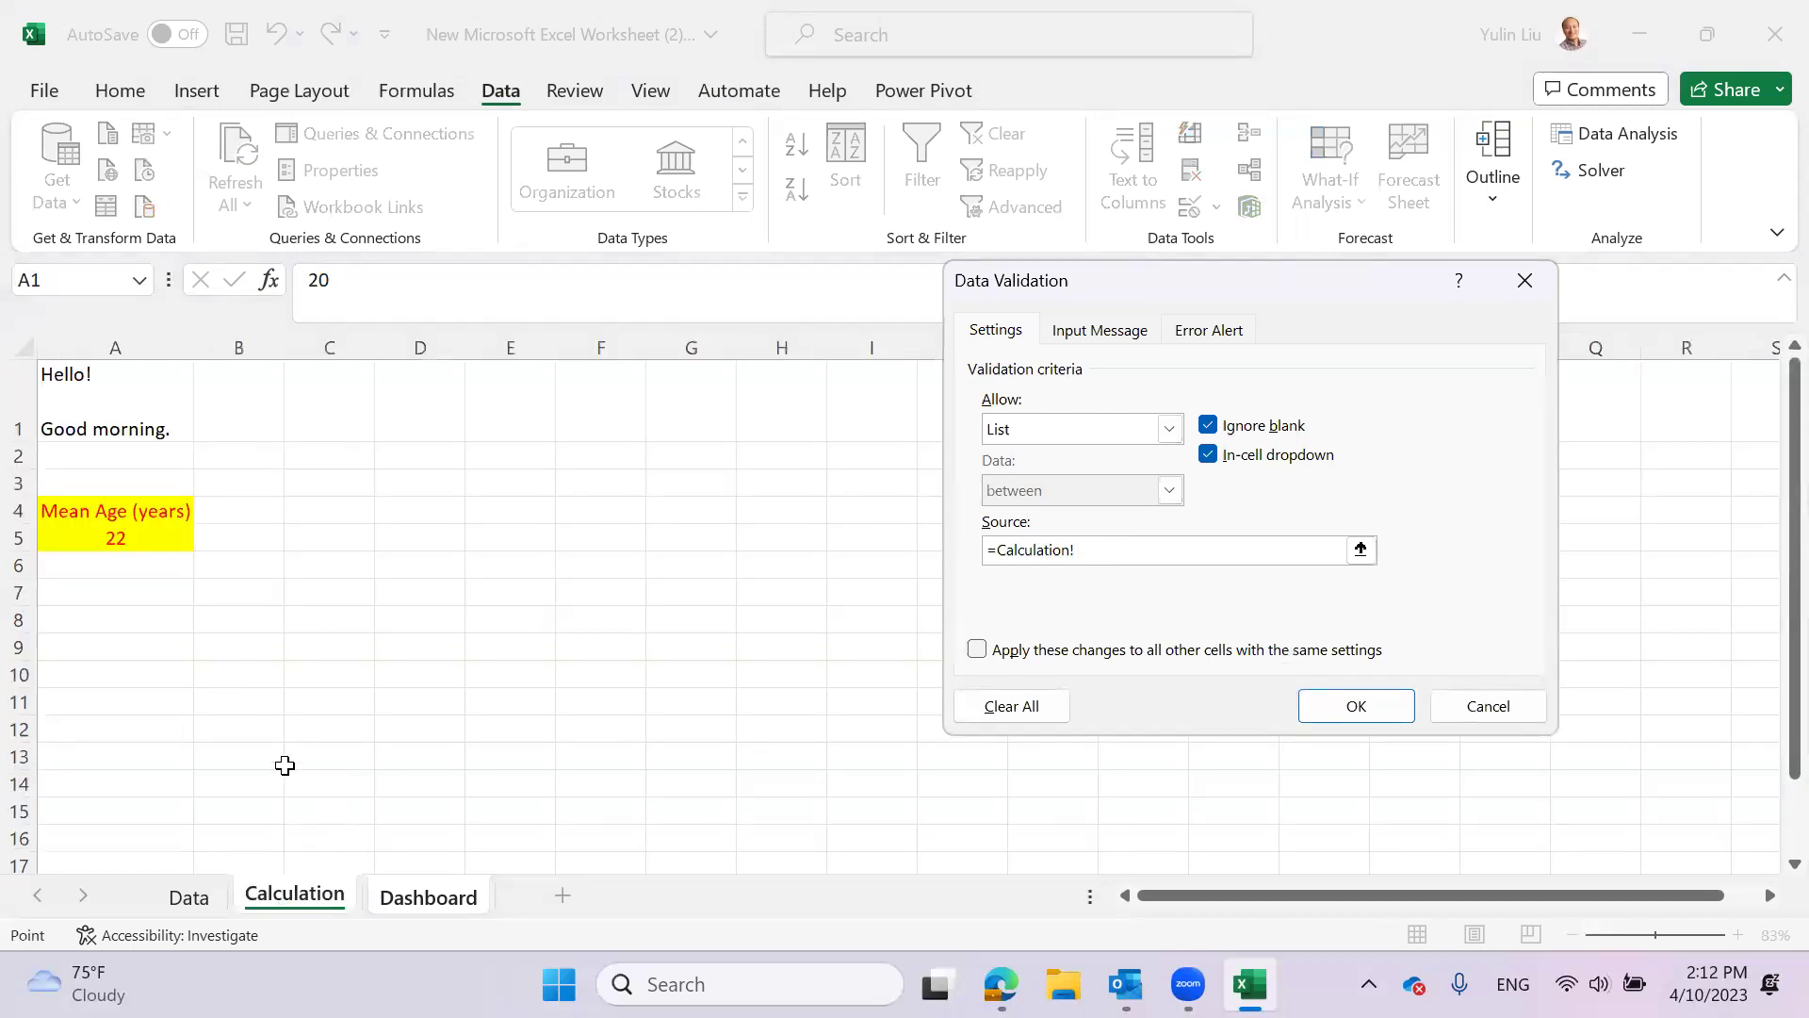
left_click_drag(240, 408, 243, 533)
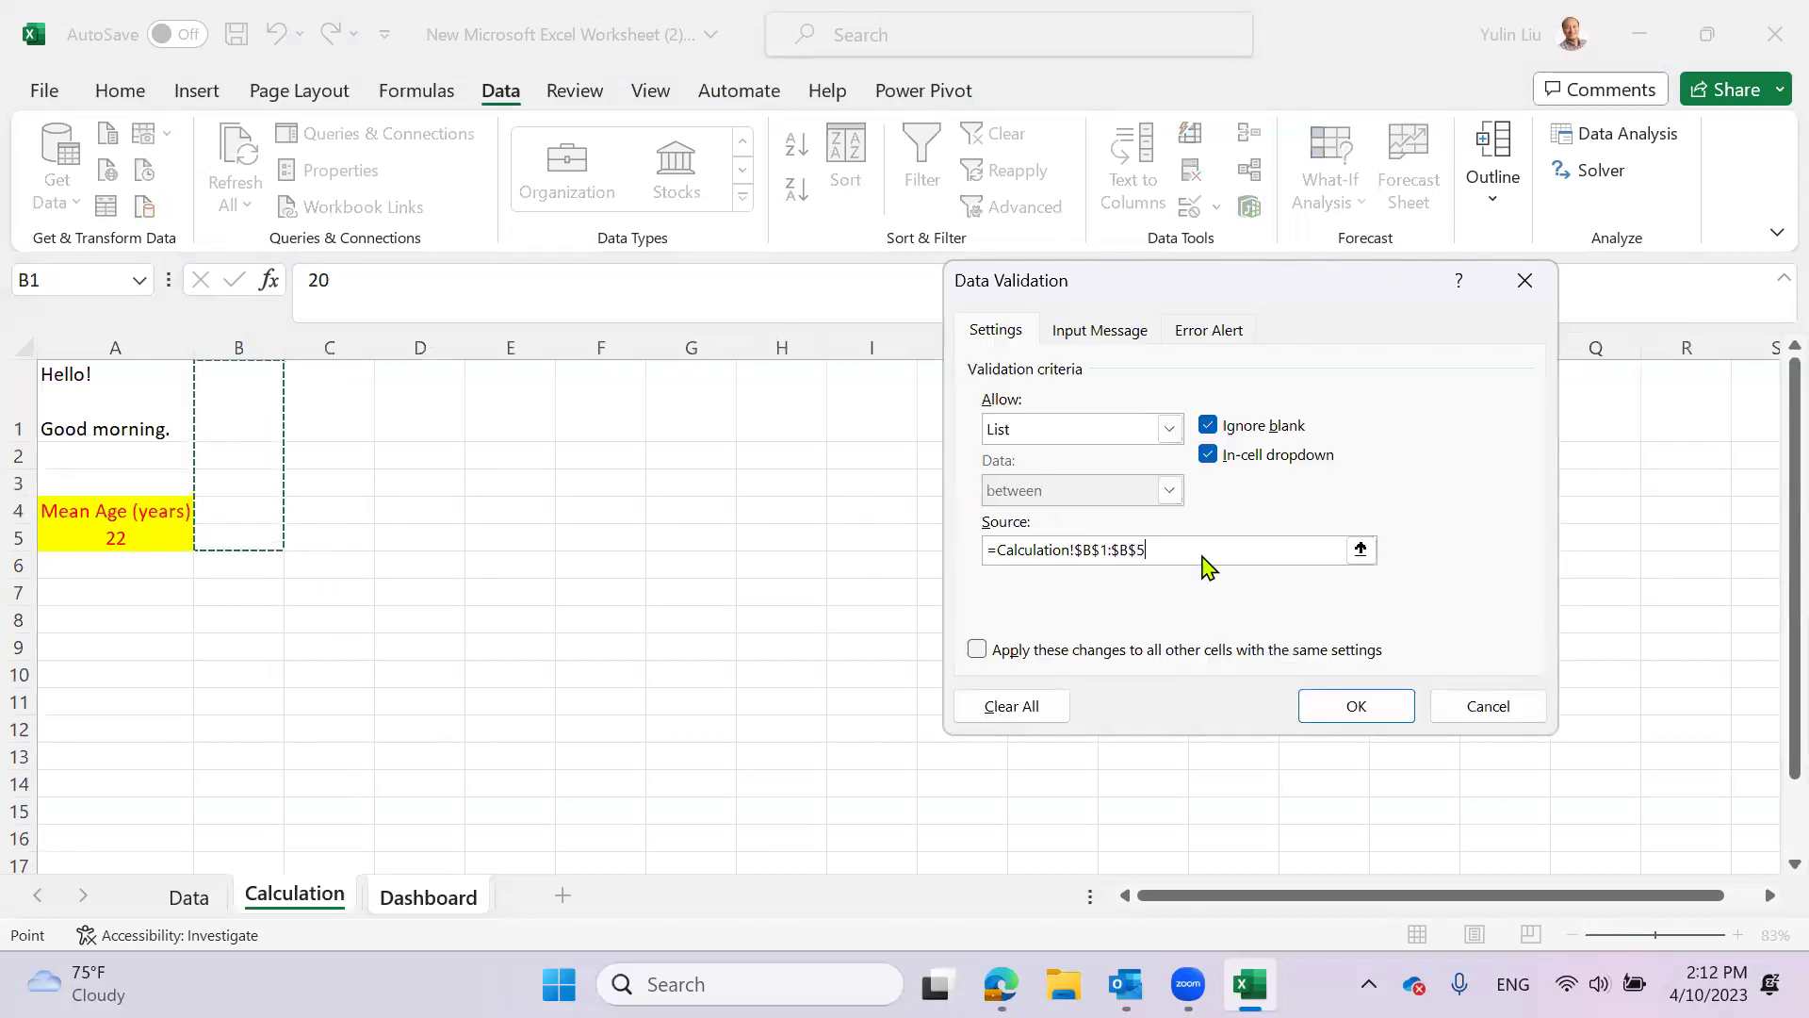
left_click(1349, 705)
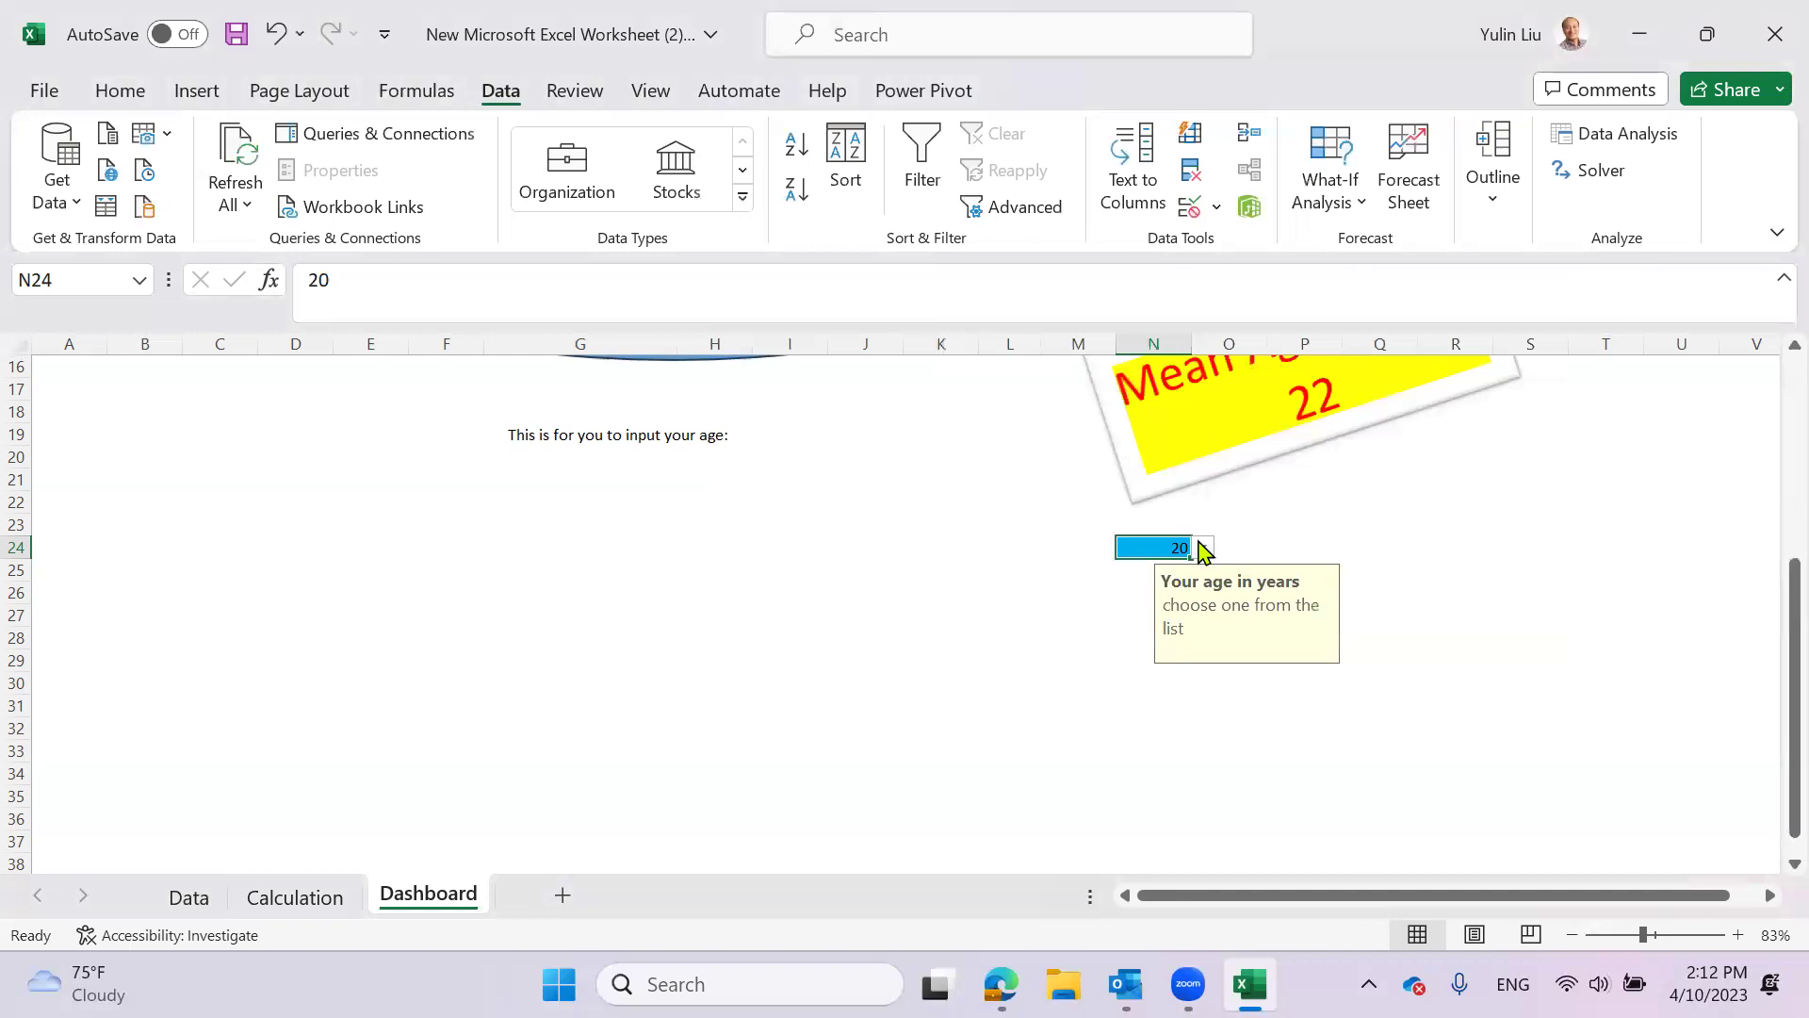
- Enter 12, 13, 14, 15 and 15 in cells B1:B5 of the Calculation sheet and check N24's dropdown list on the Dashboard
left_click(294, 895)
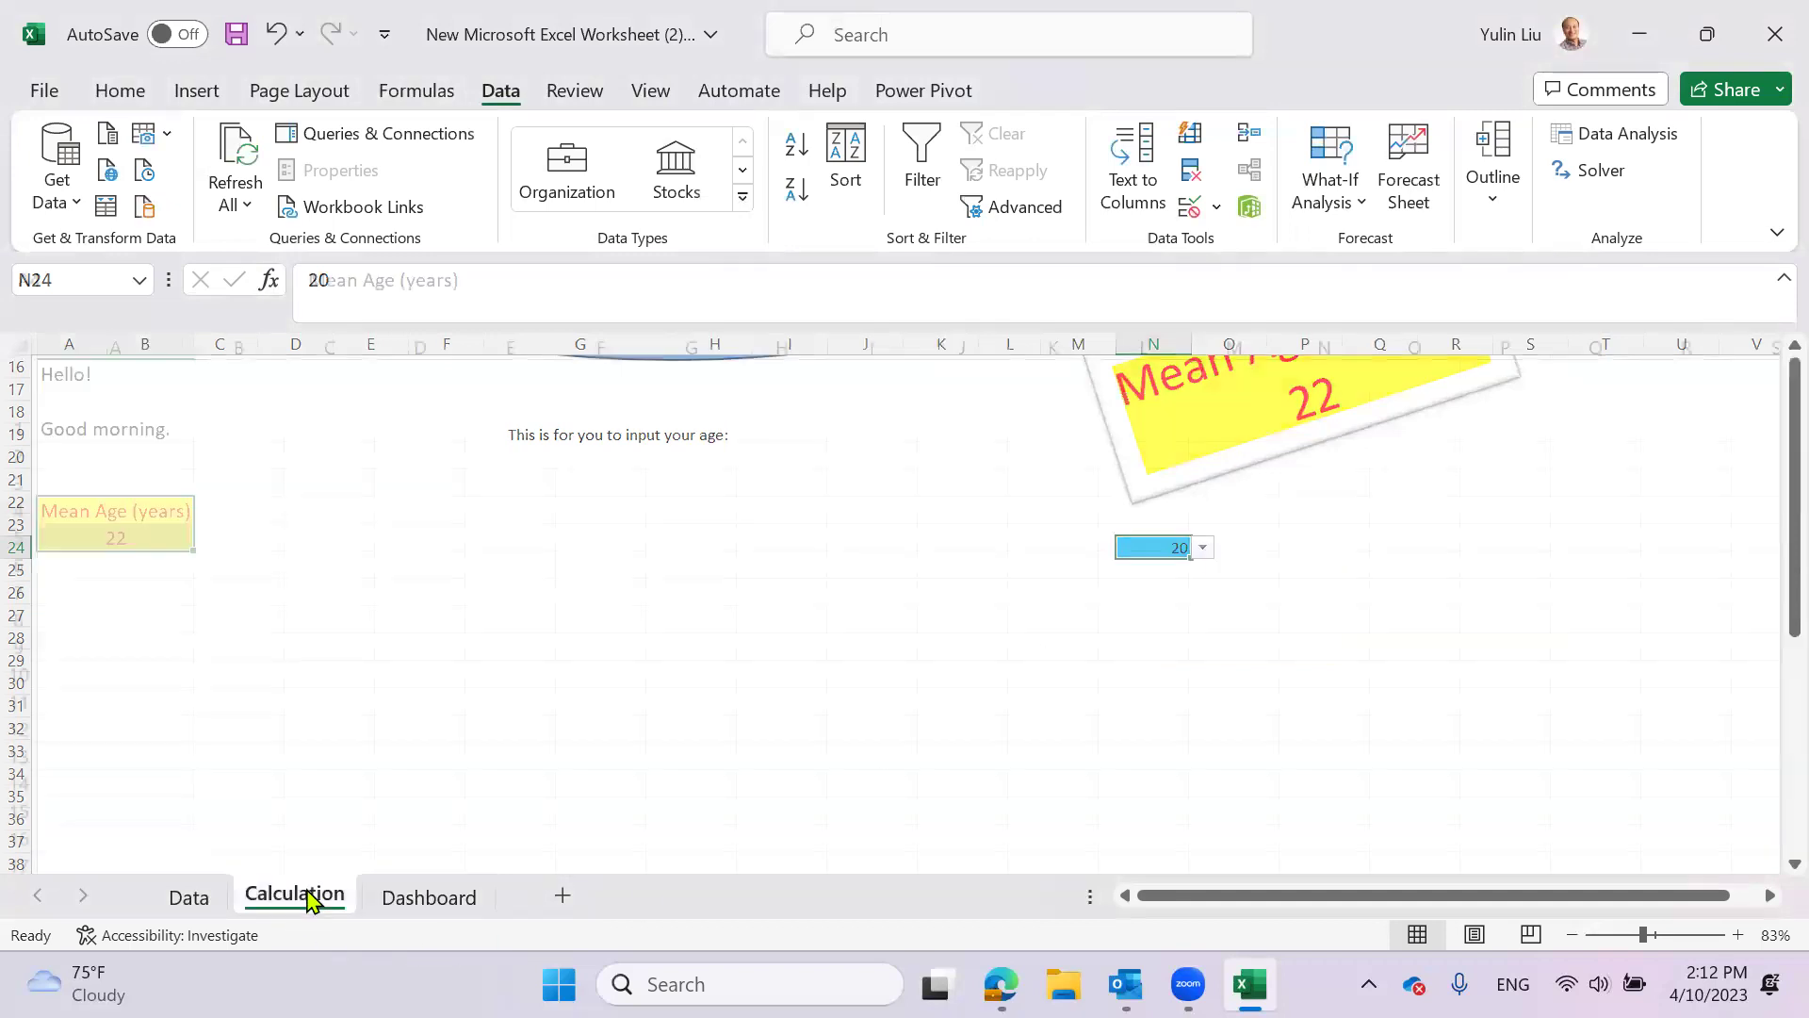
left_click(277, 403)
type("12")
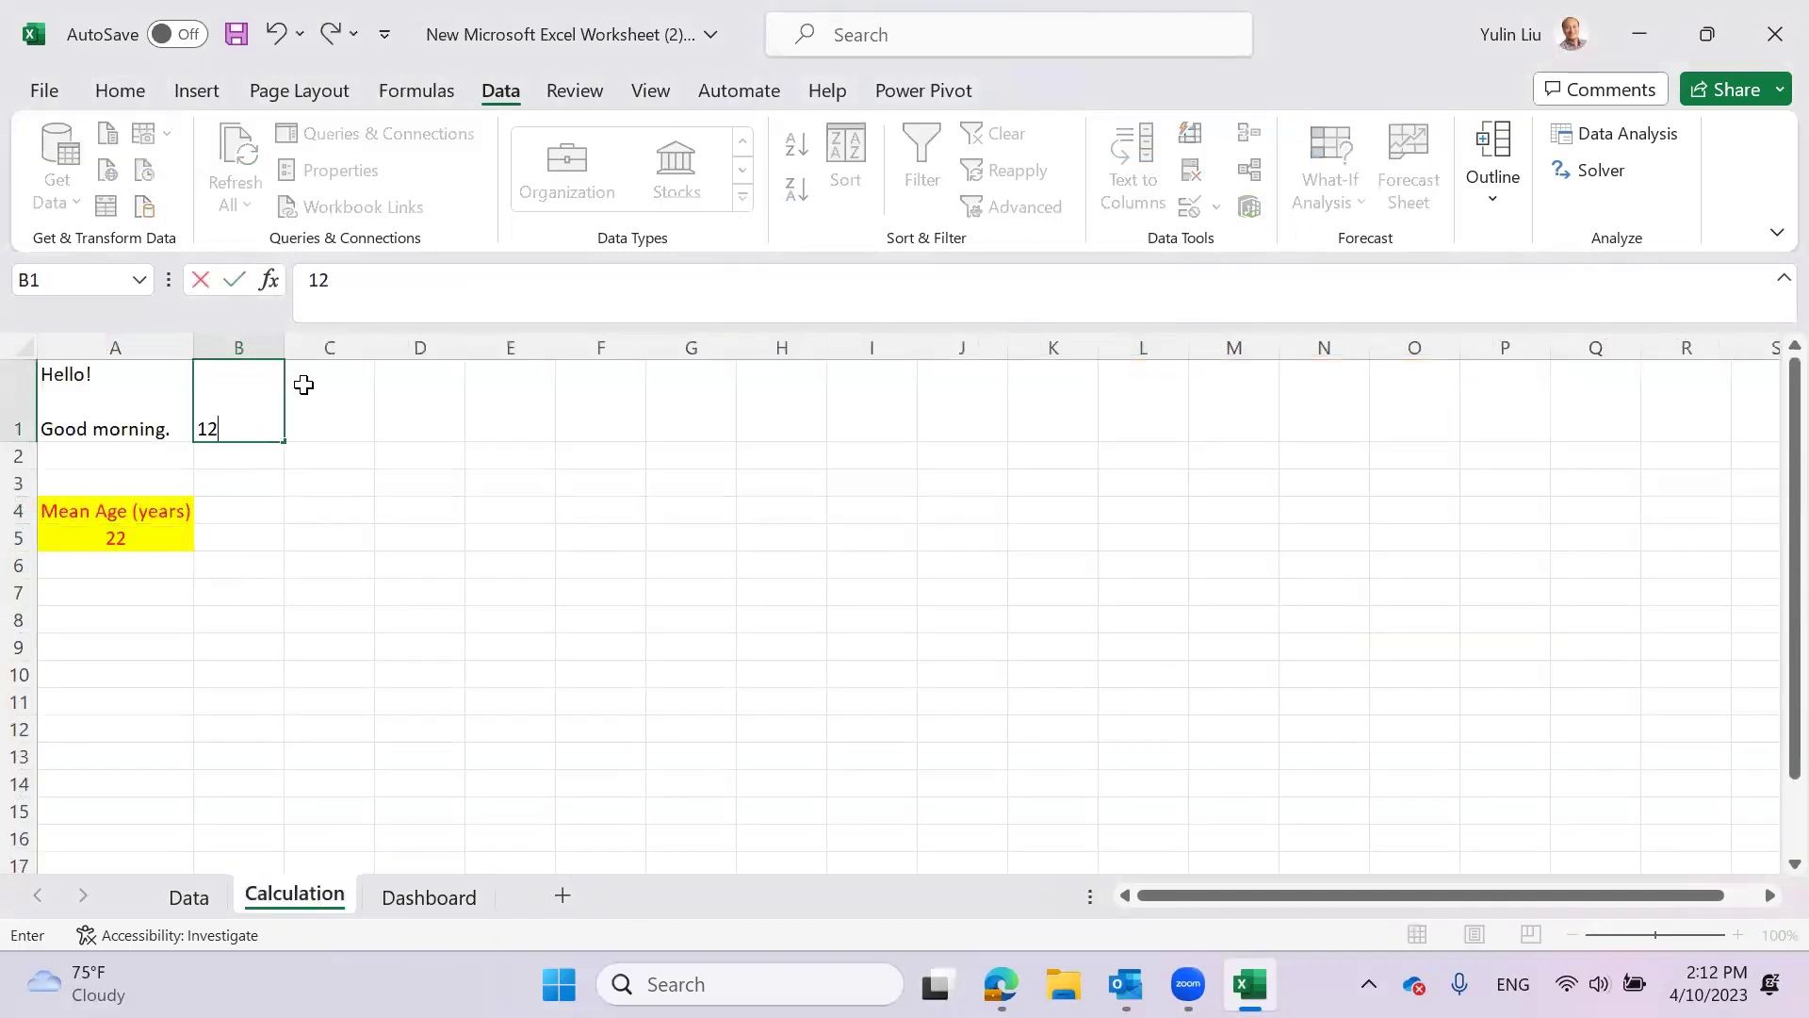
key("Left")
key("Down")
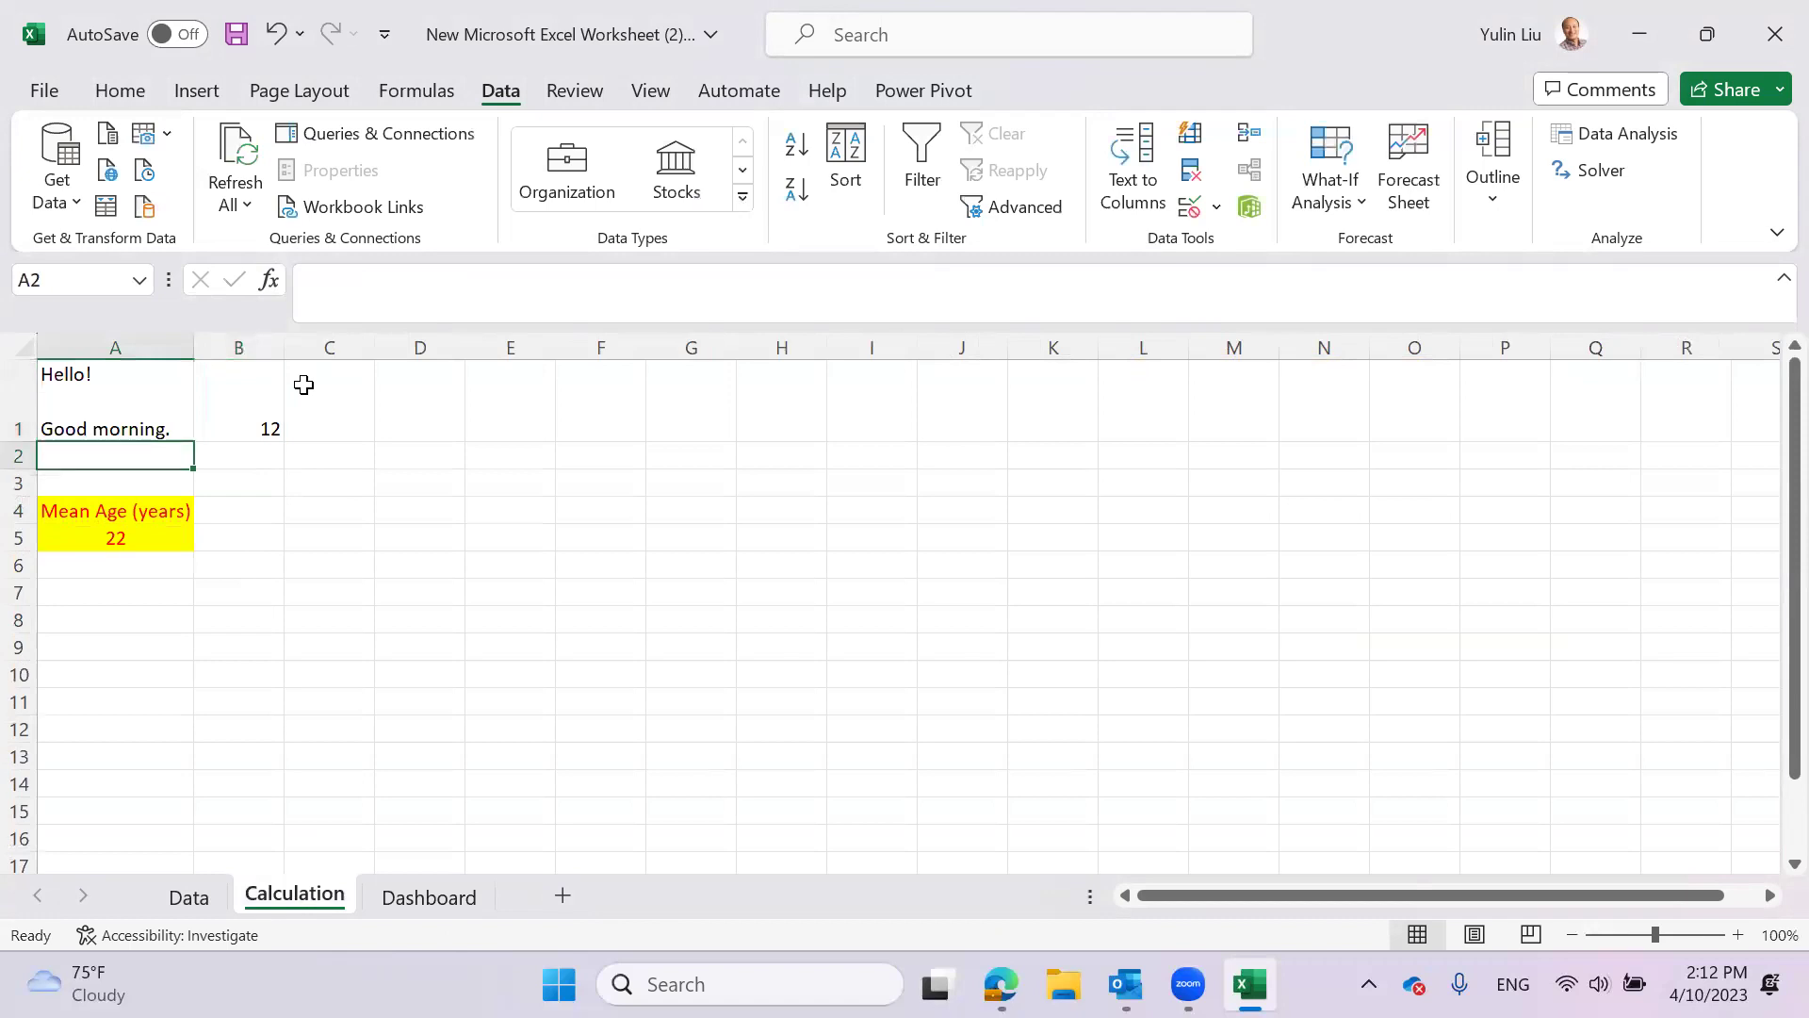
key("Right")
type("13")
key("Return")
type("14")
key("Return")
type("15")
key("Return")
type("15")
key("Return")
left_click(429, 895)
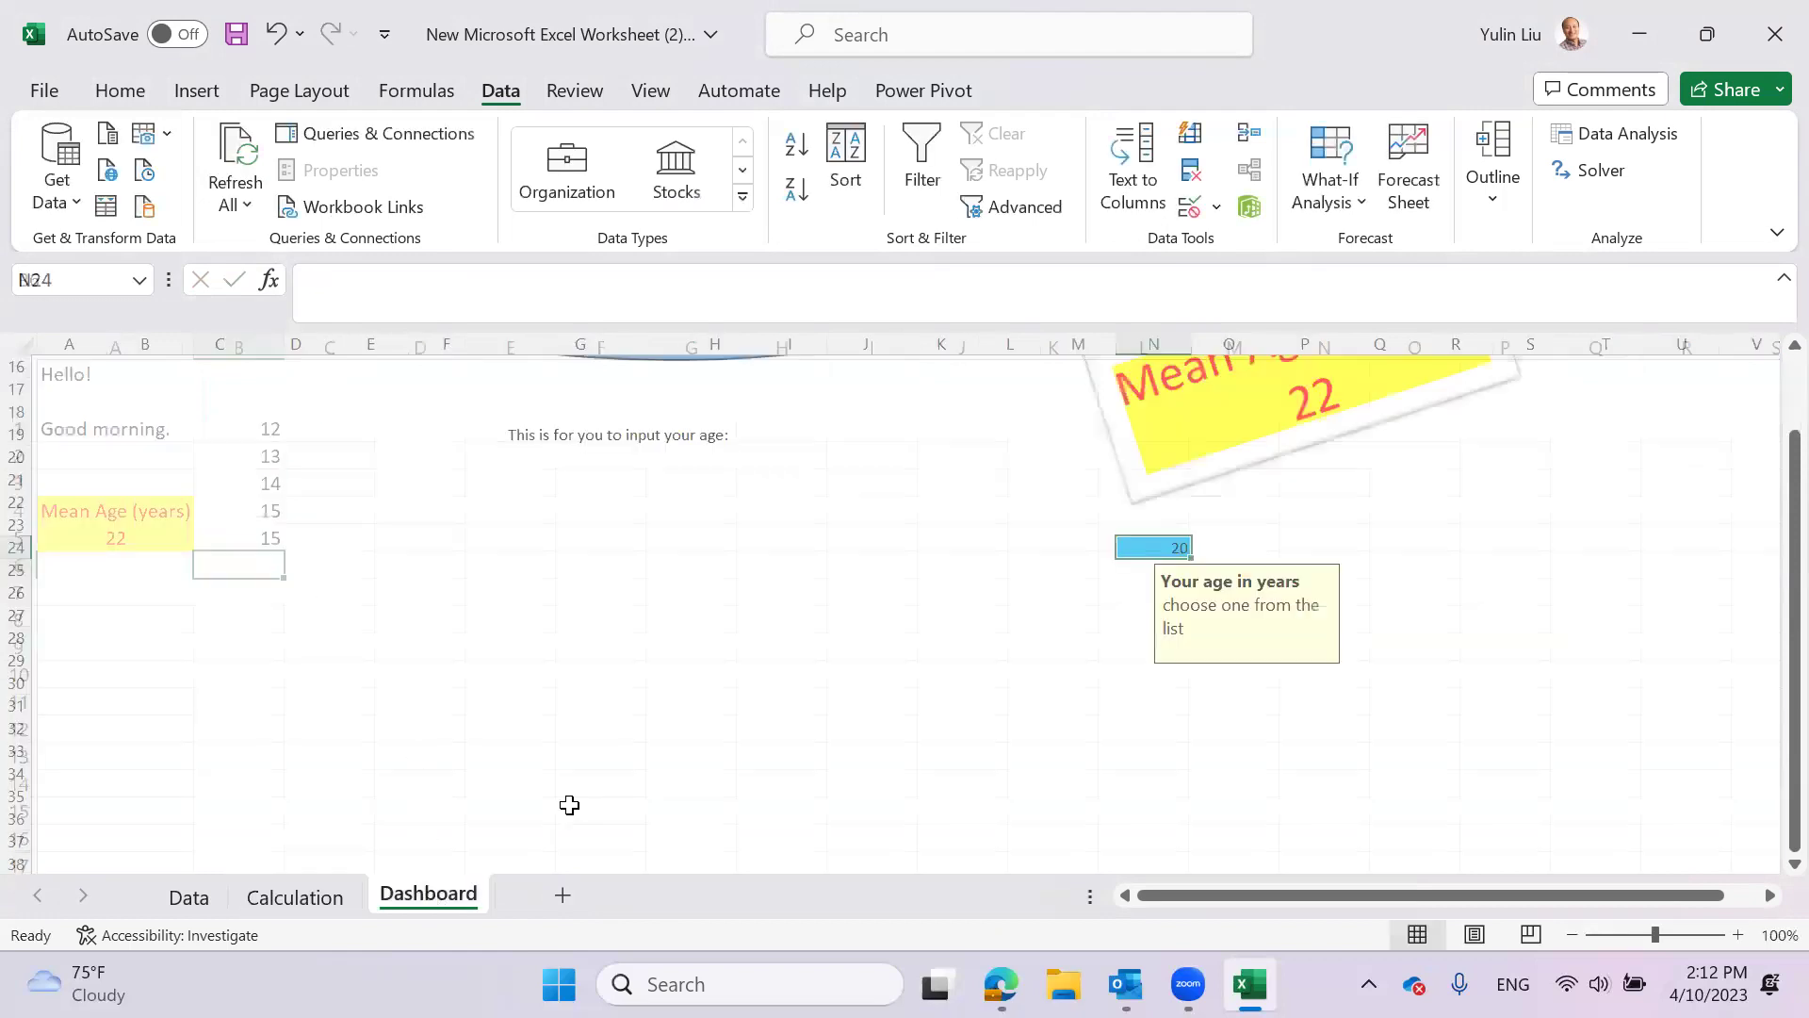
left_click(1202, 550)
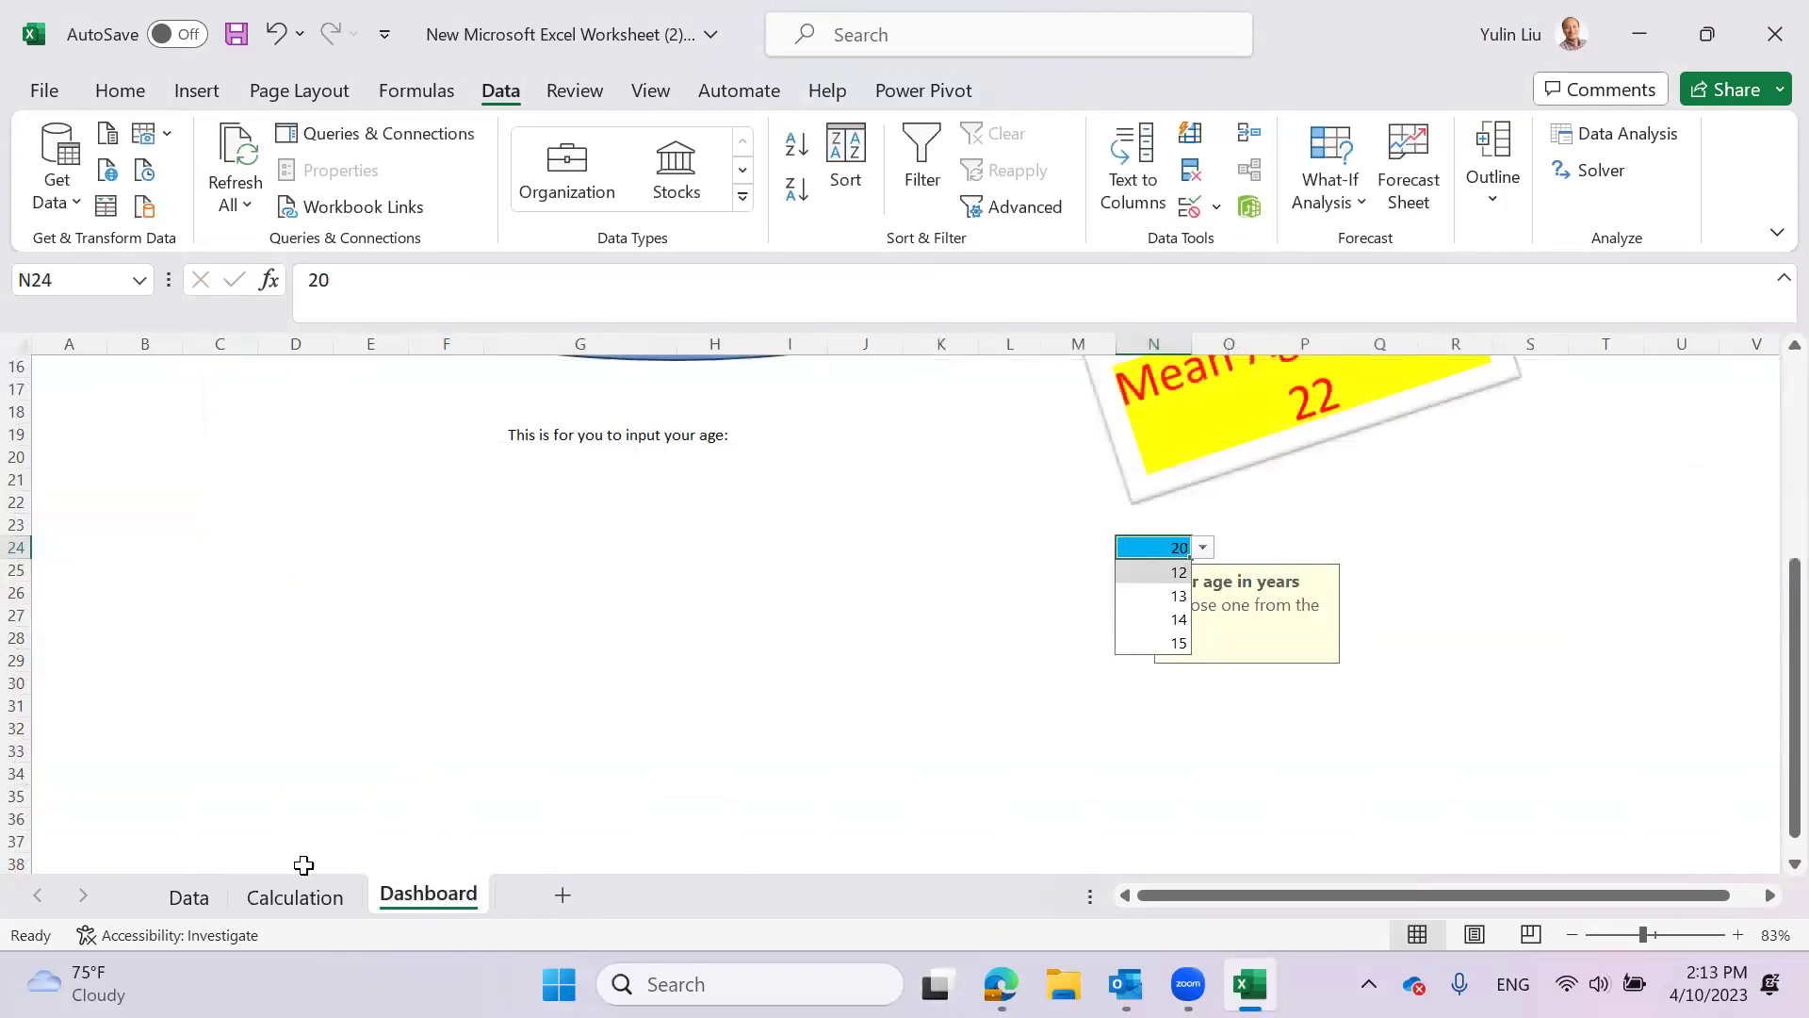
- Change cell B5 on the Calculation sheet to 16 and recheck the dropdown list of cell N24 on the Dashboard sheet
left_click(295, 895)
left_click(273, 542)
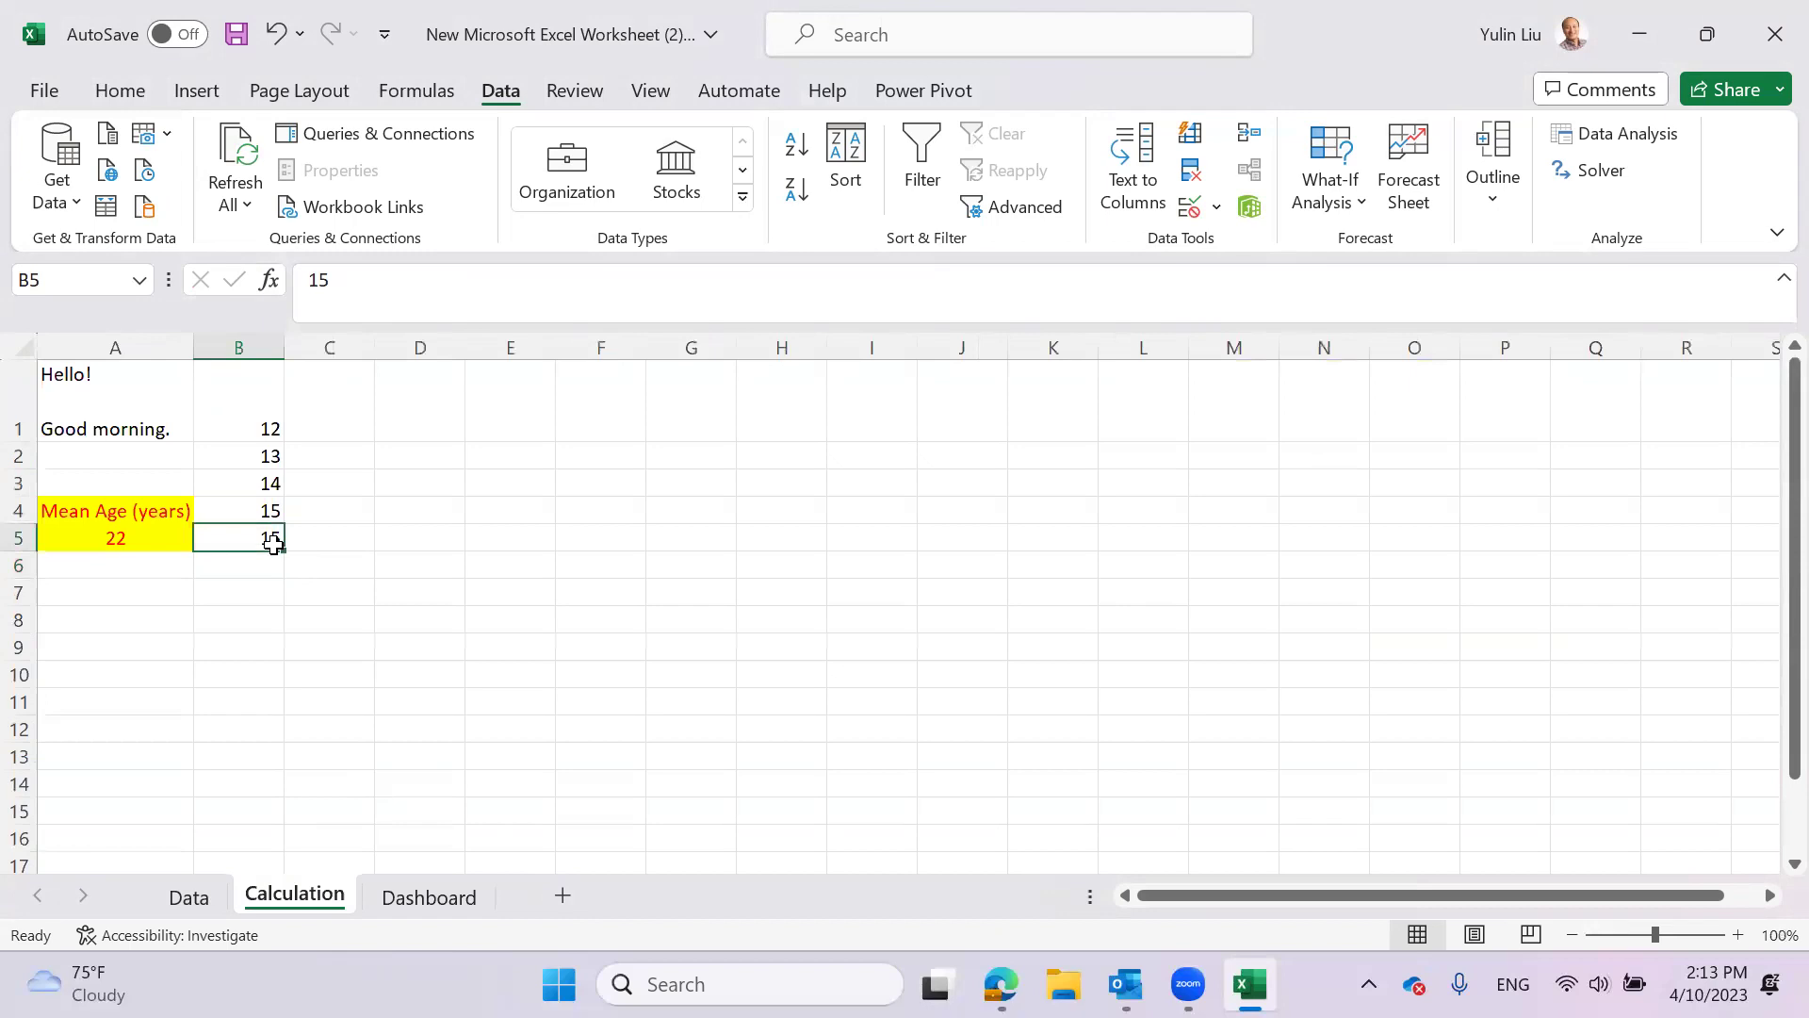
type("16")
key("Return")
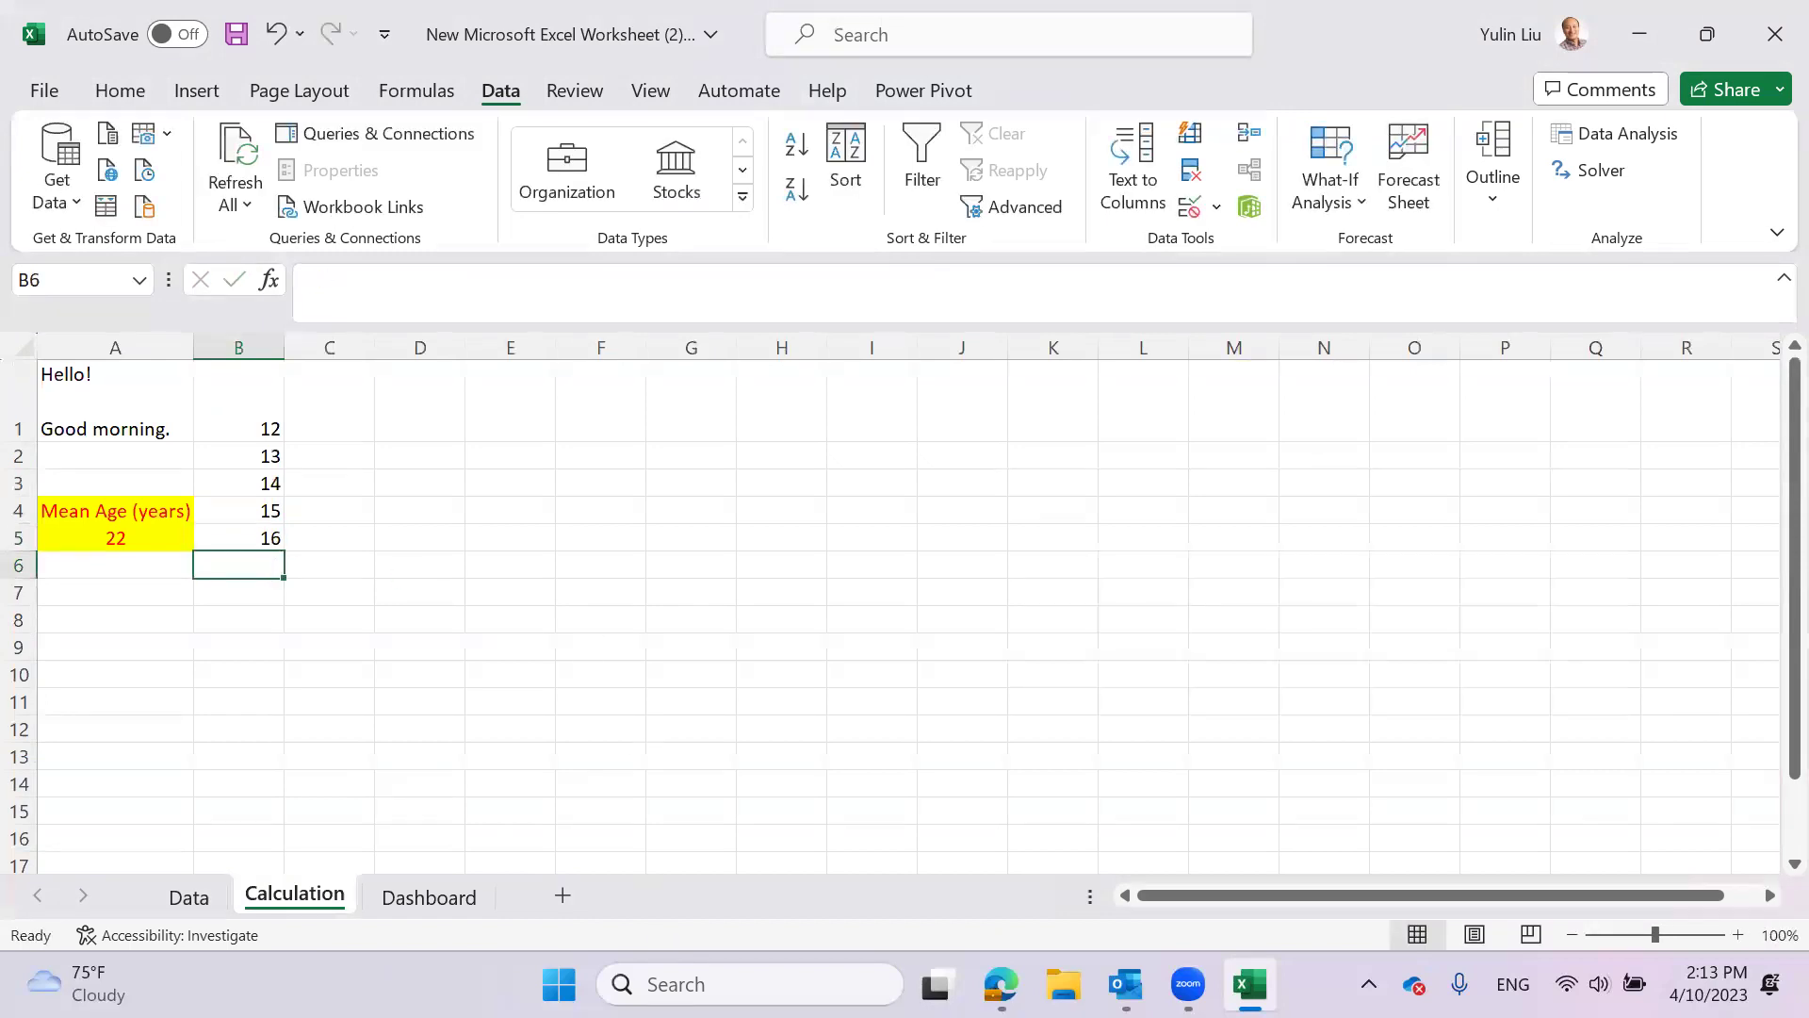
left_click(430, 903)
left_click(1202, 549)
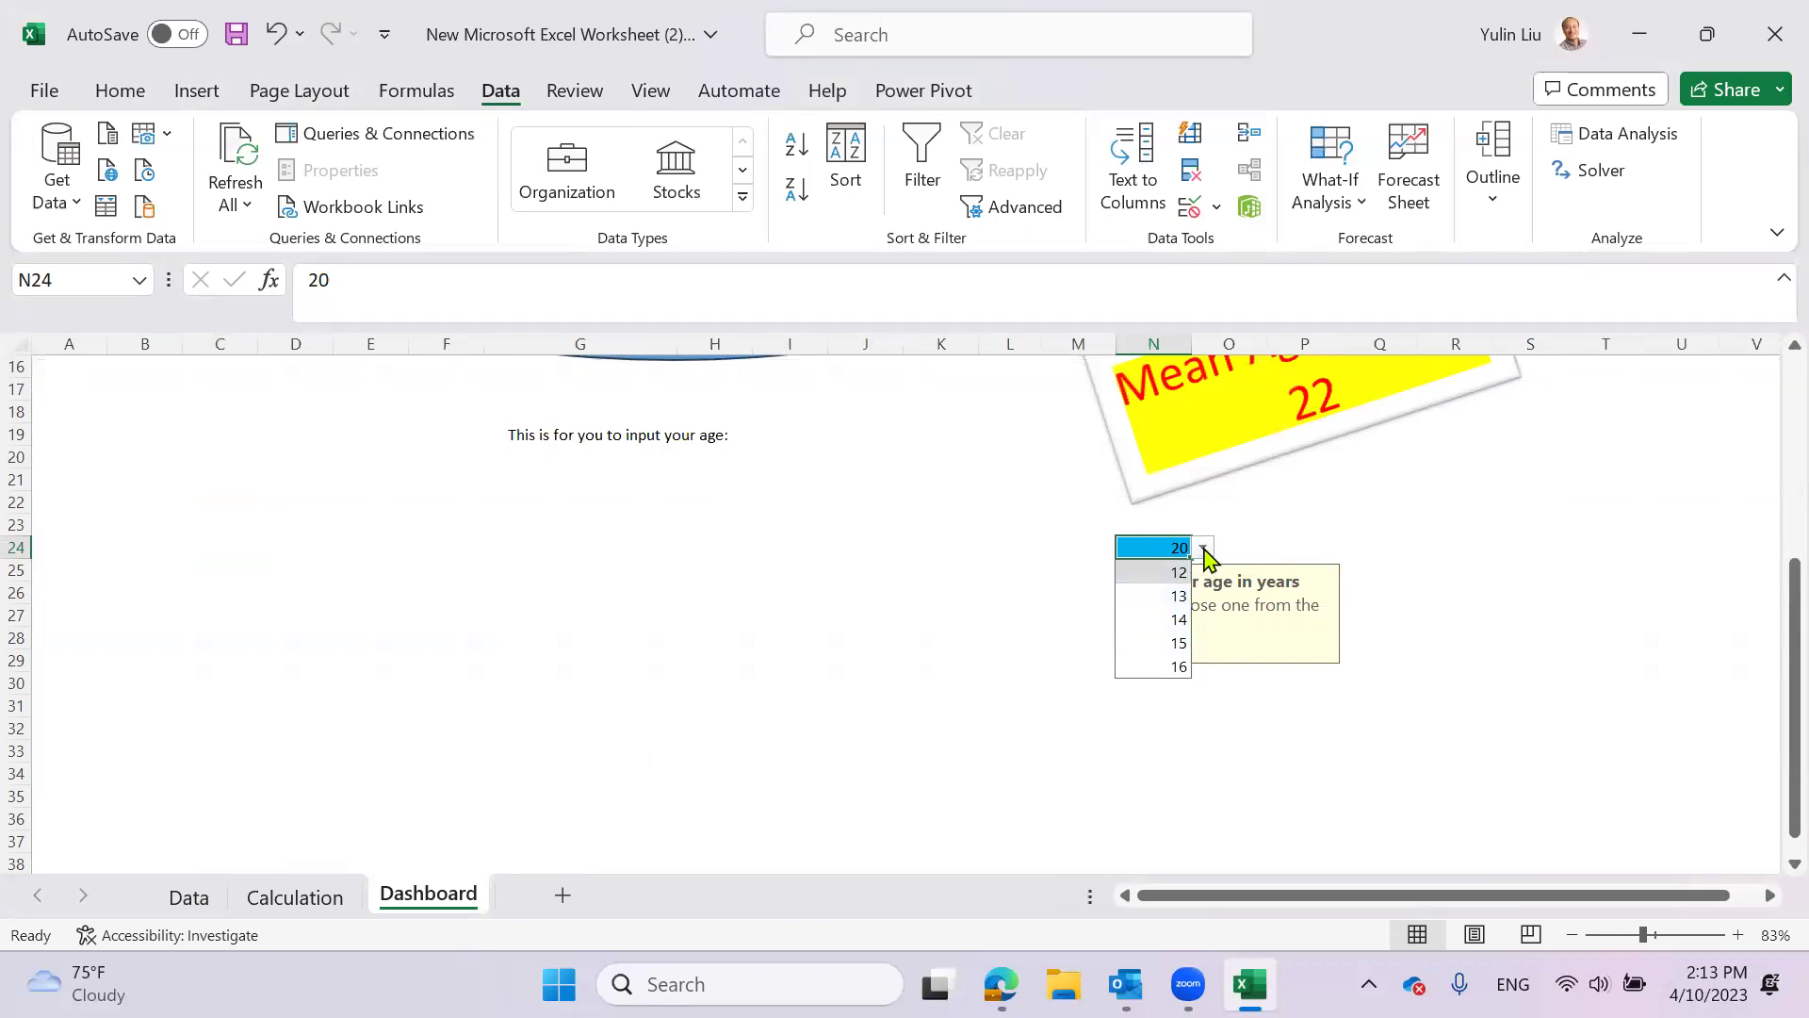
left_click(344, 897)
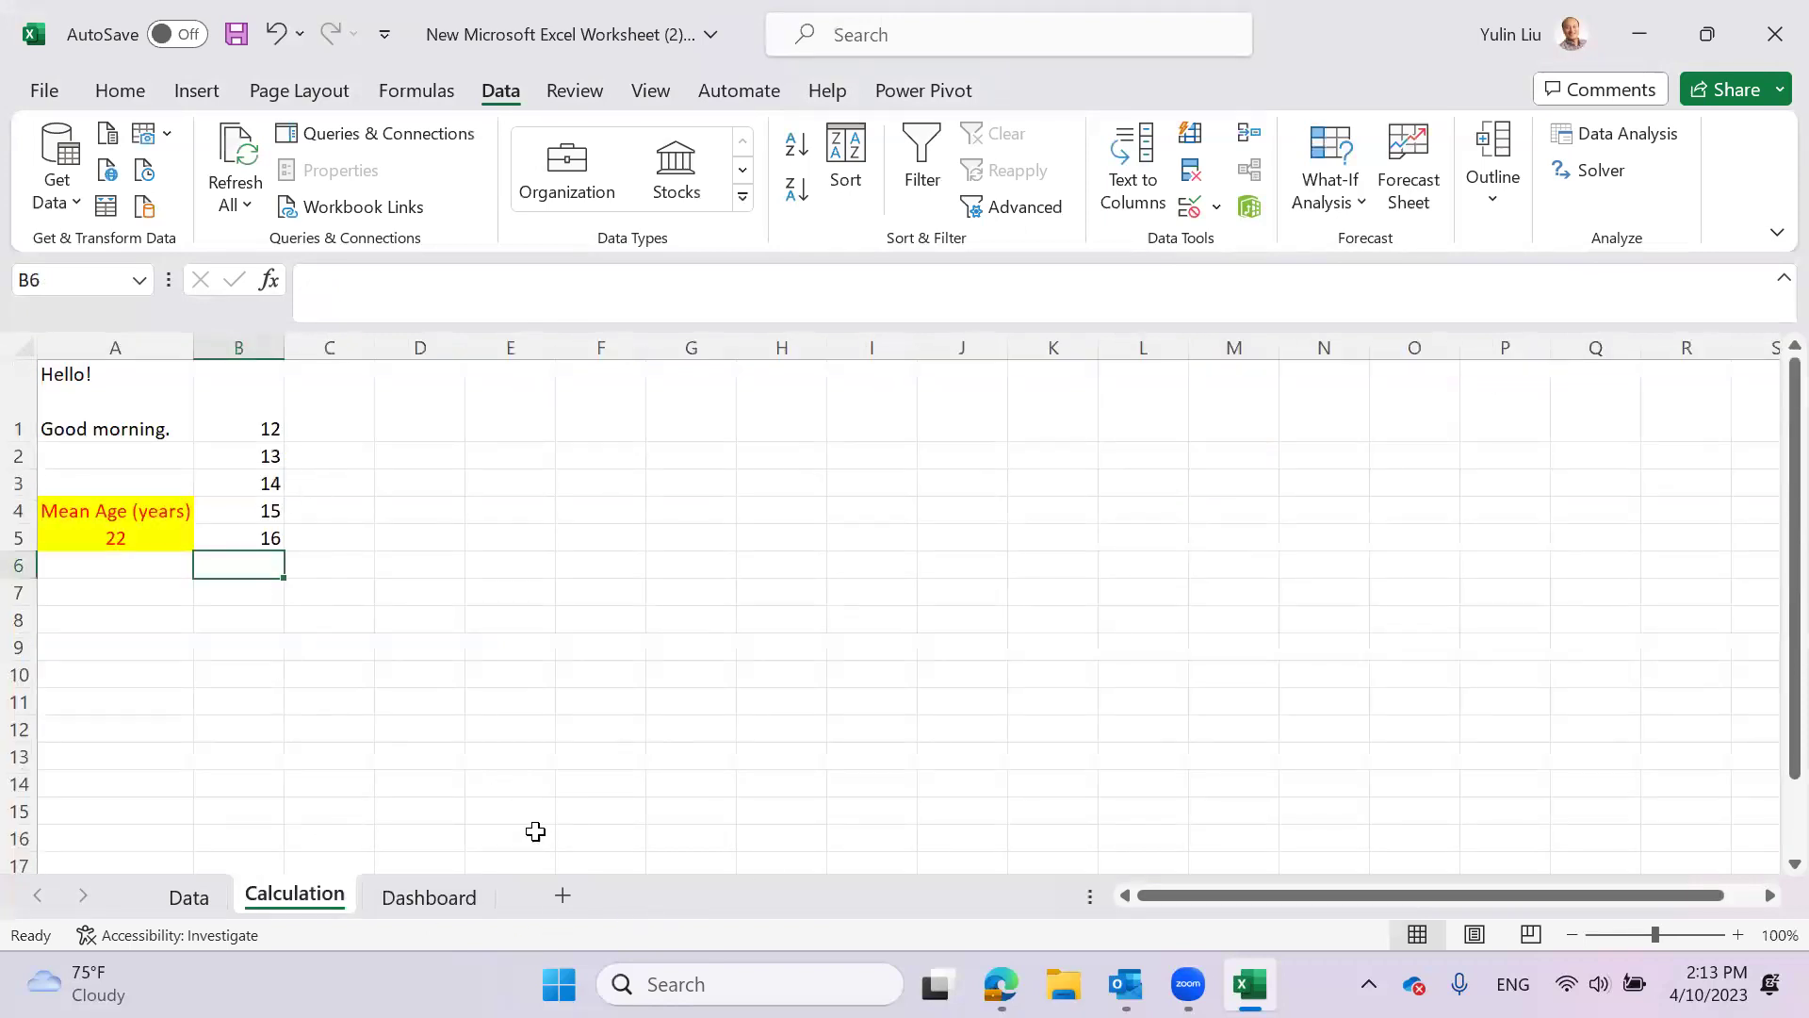
left_click(443, 905)
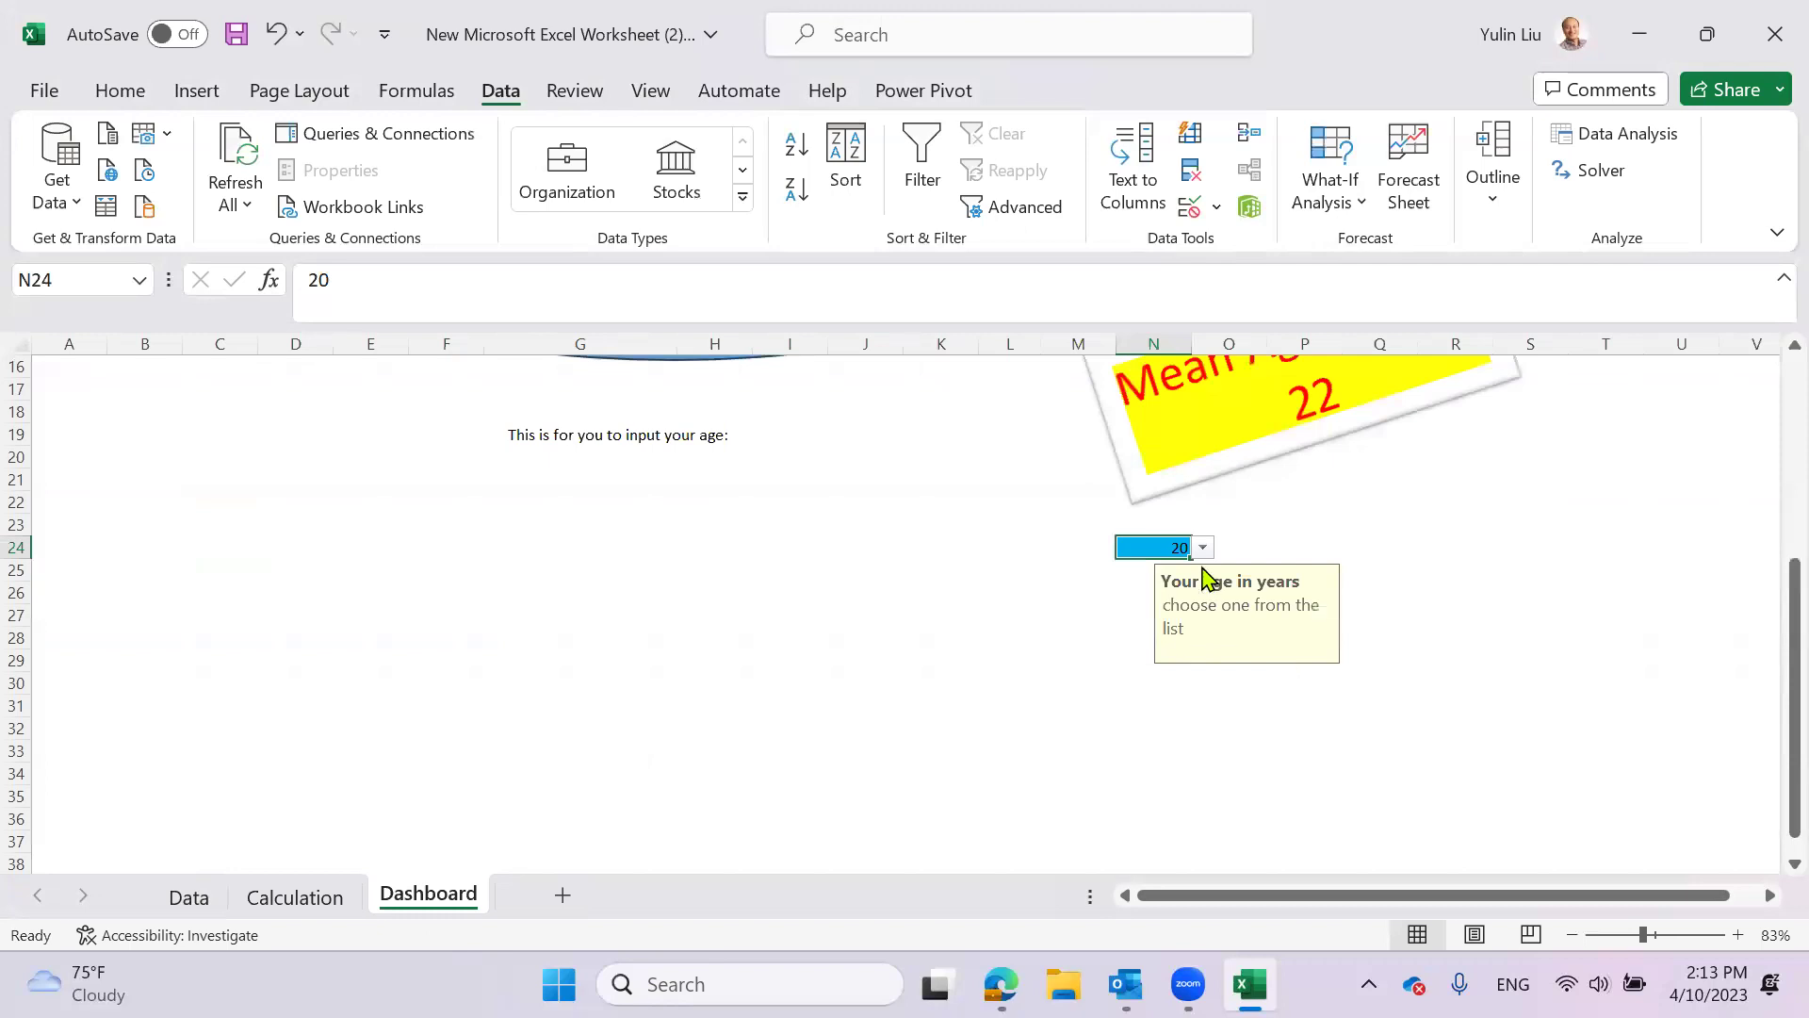
- Reselect =Calculation!$B$1:$B$5 as the list source of N24's validation, apply it and open the cell's dropdown list
left_click(1214, 207)
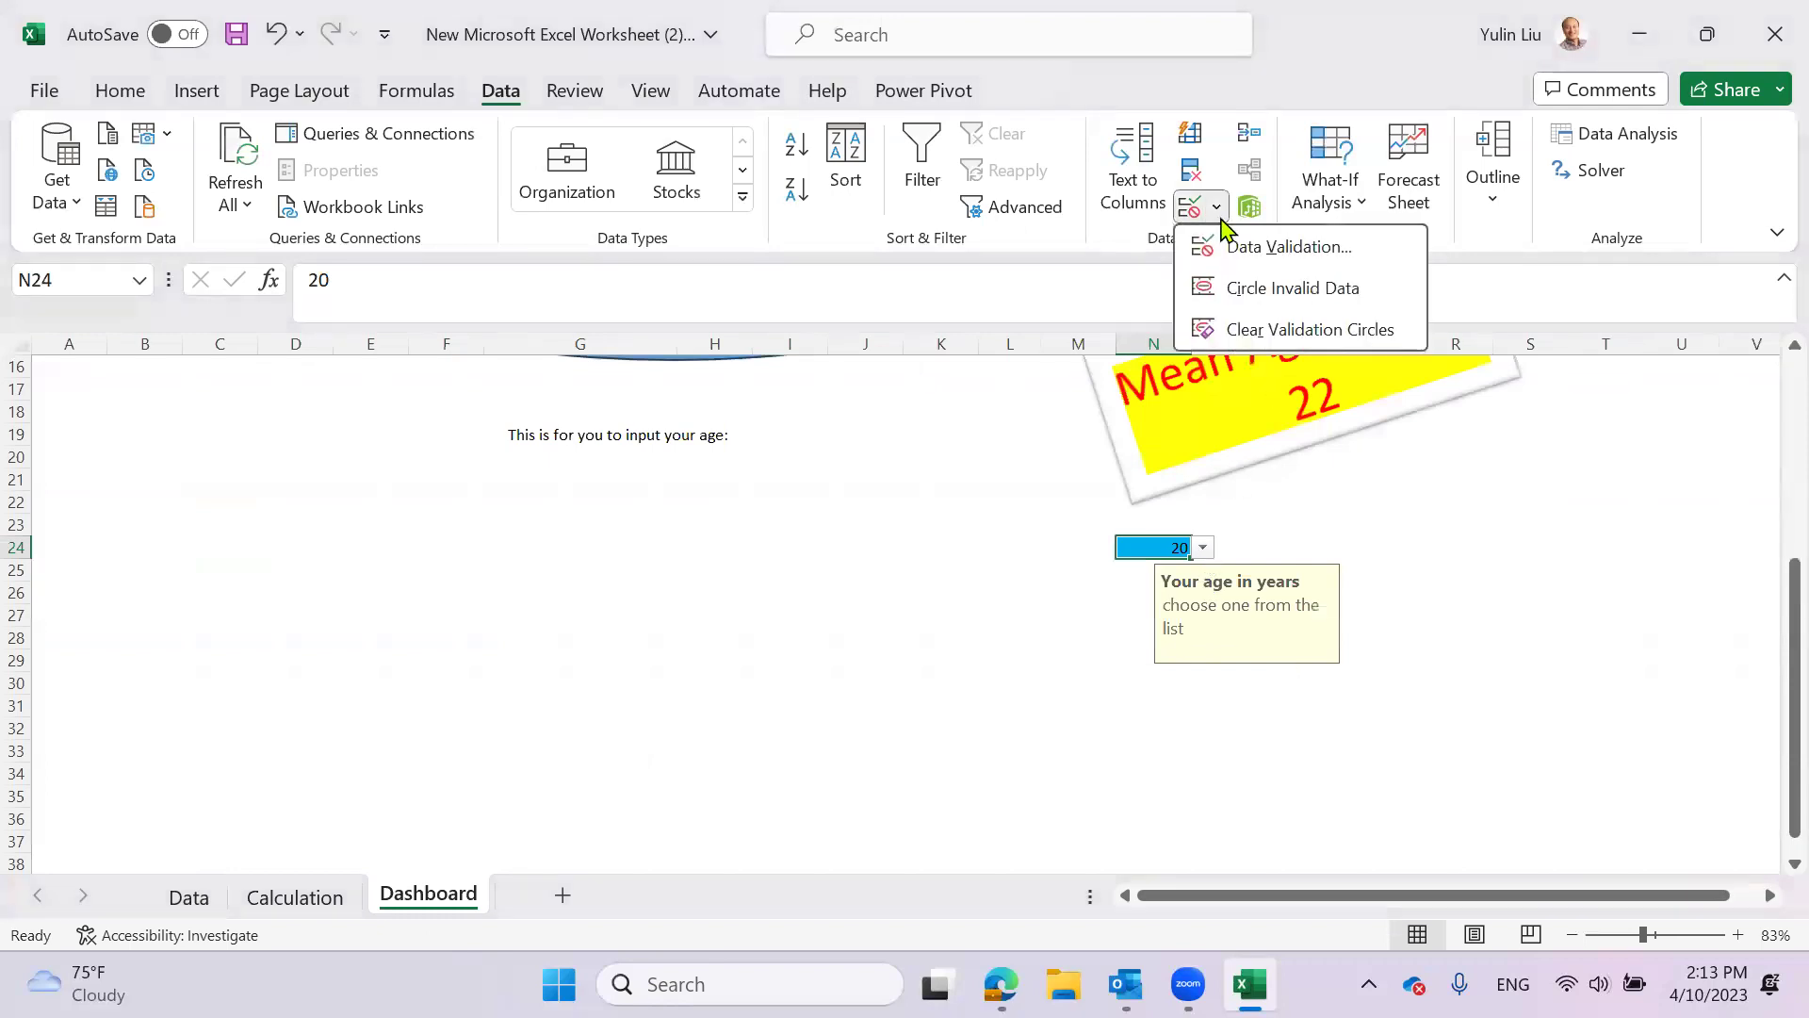
left_click(1257, 253)
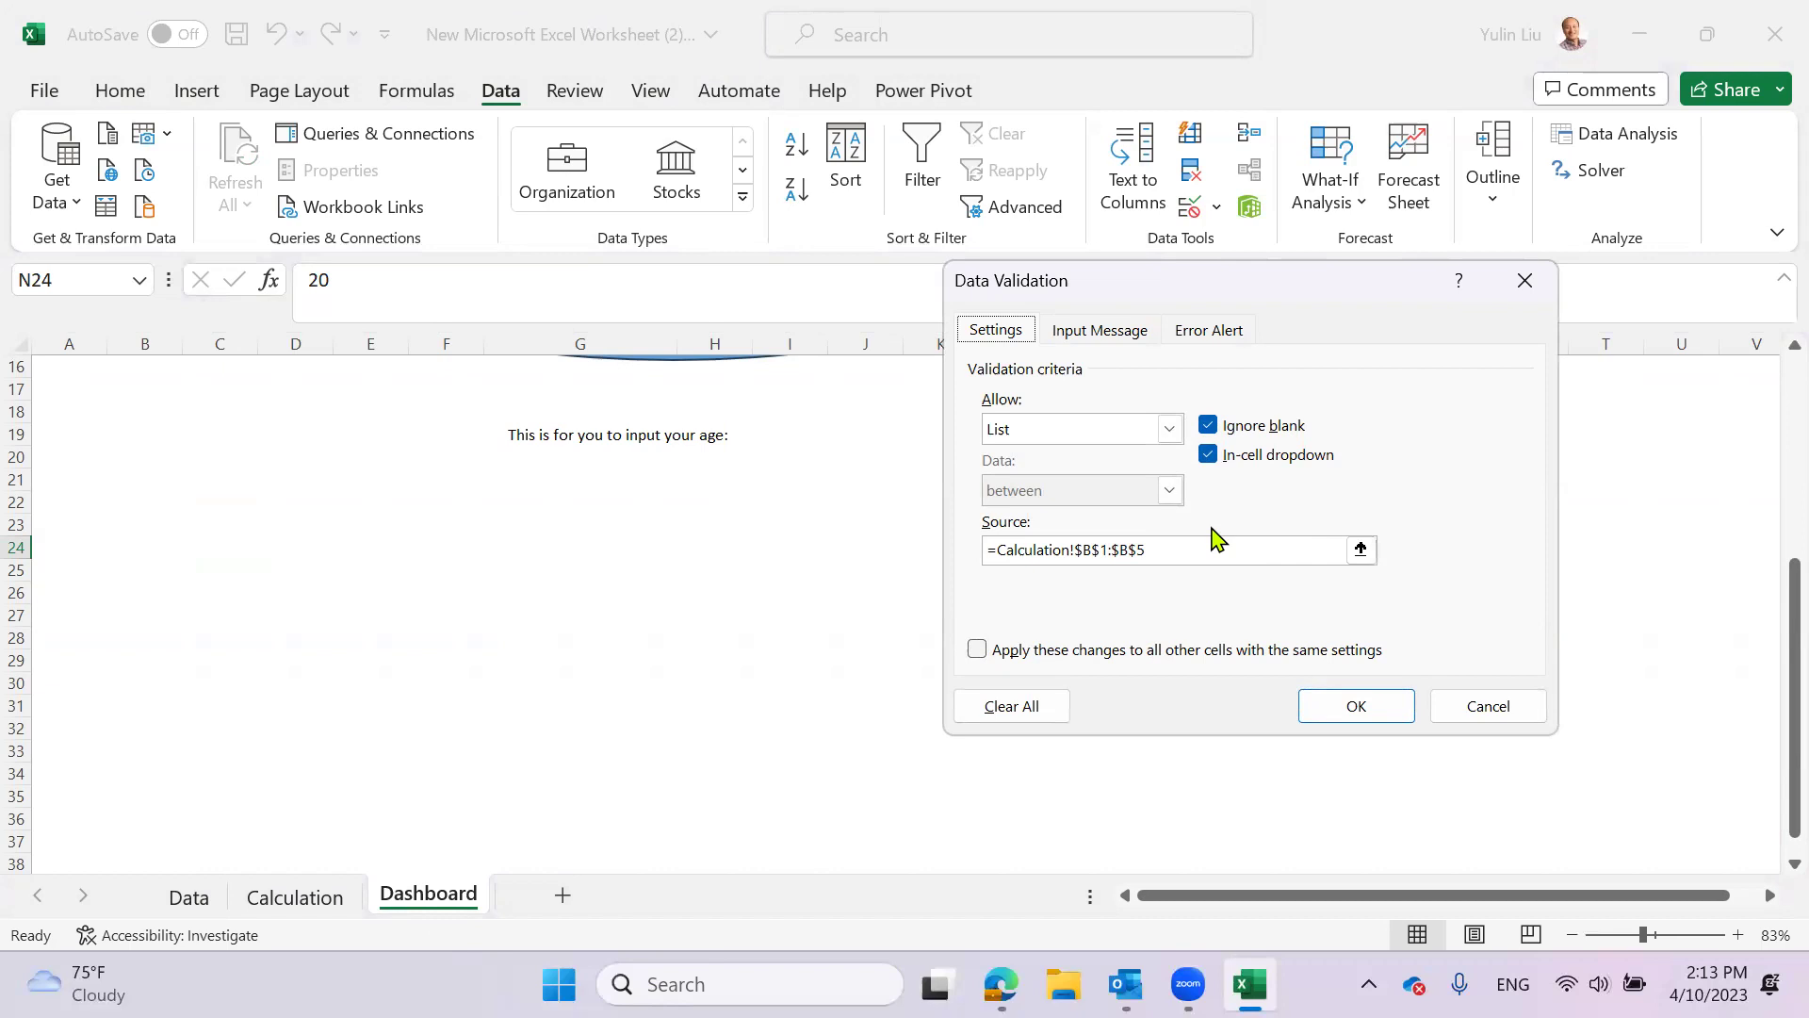
left_click_drag(1171, 550, 980, 556)
type("=")
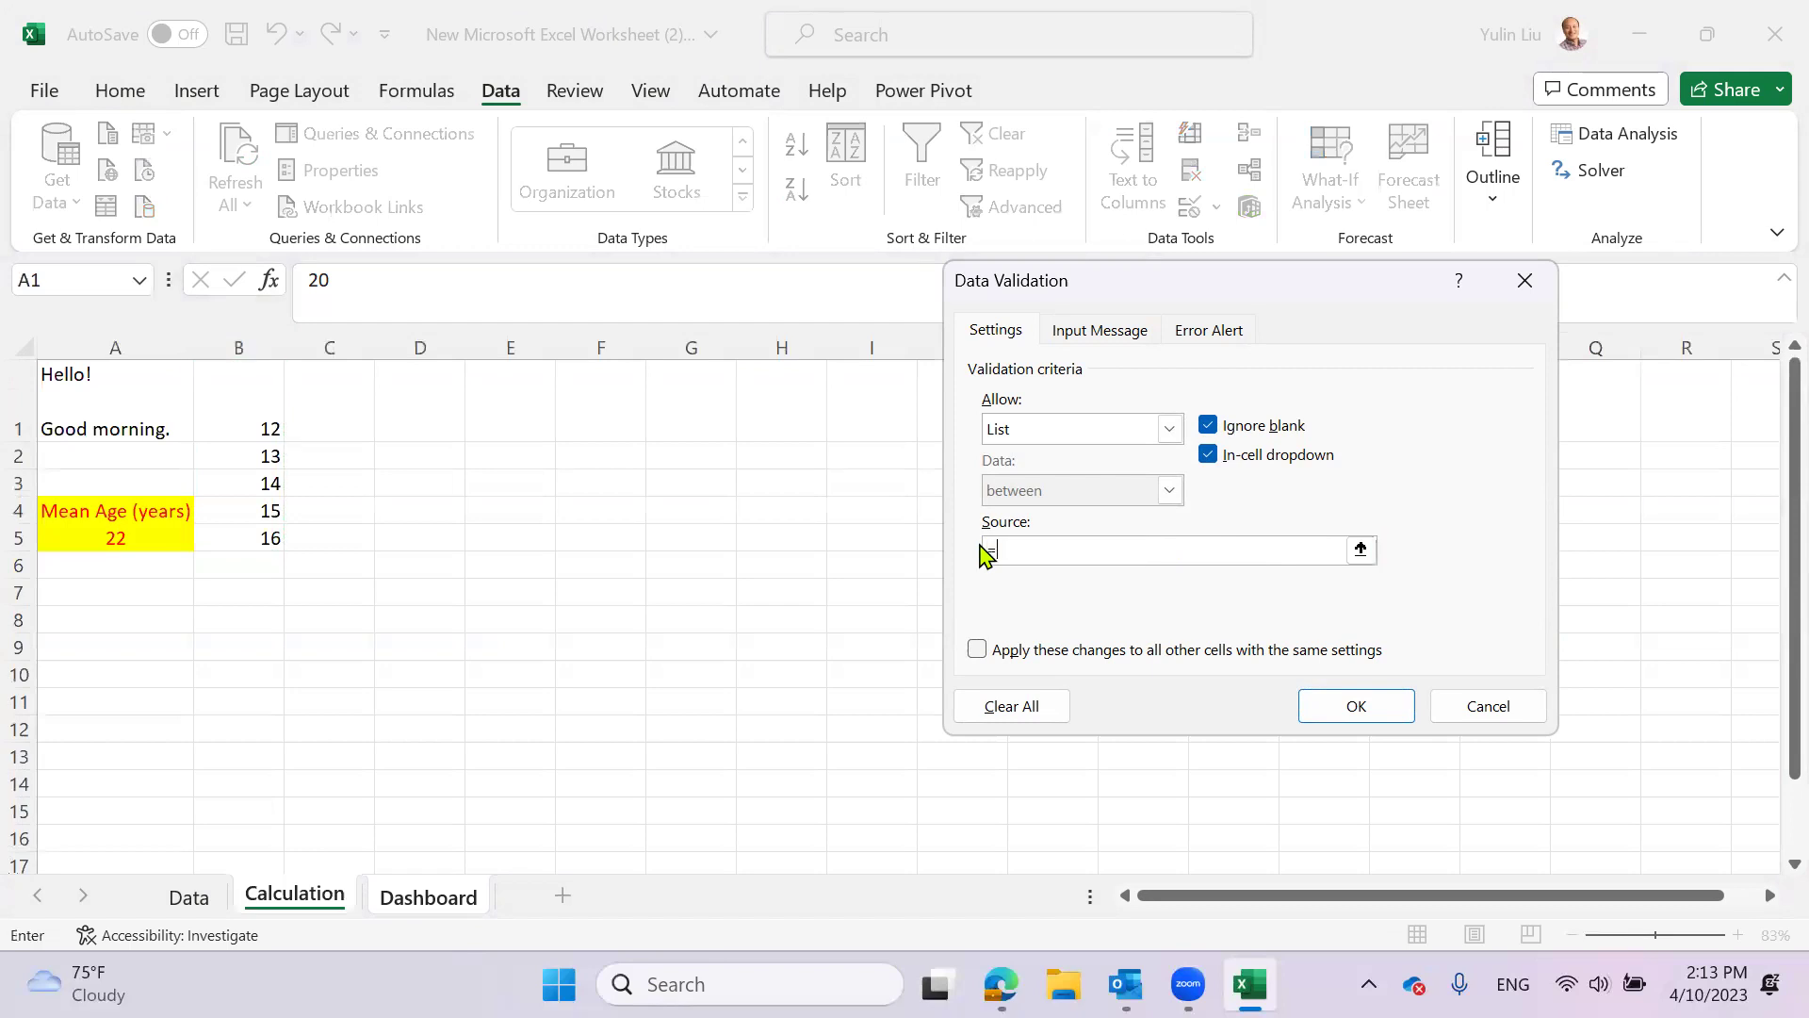
left_click_drag(242, 407, 244, 546)
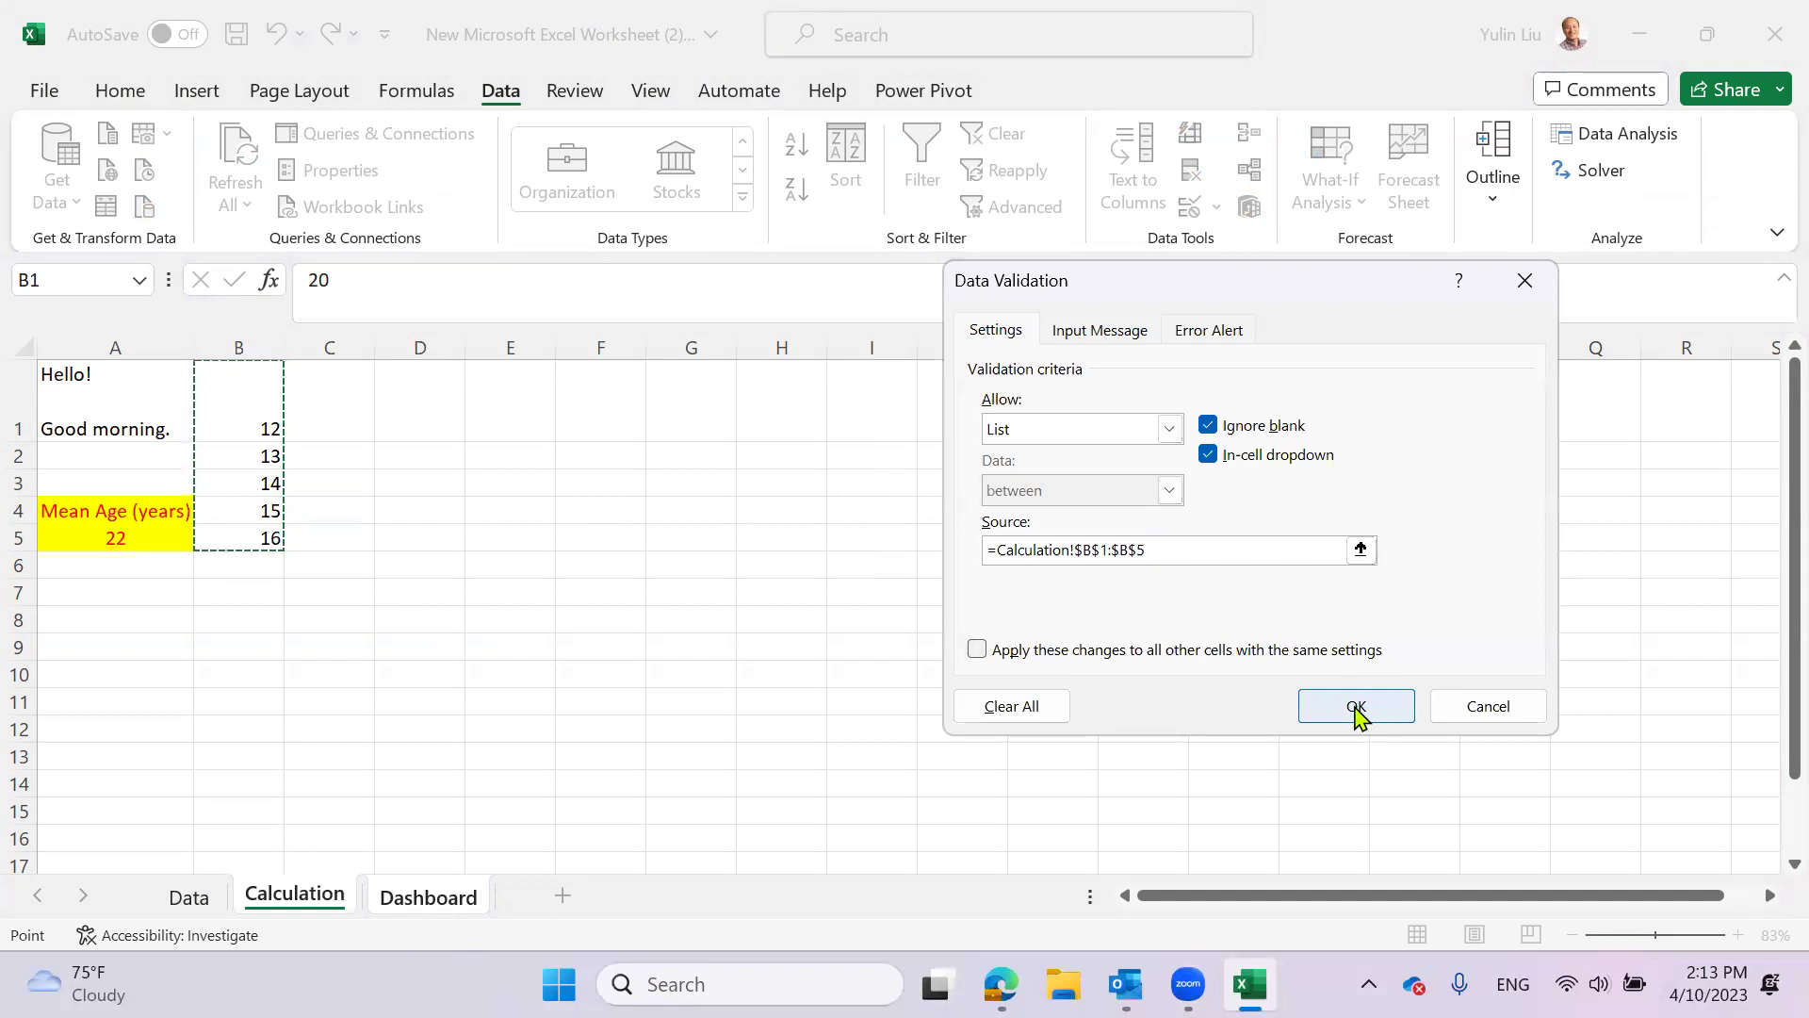
left_click(1357, 707)
left_click(1202, 549)
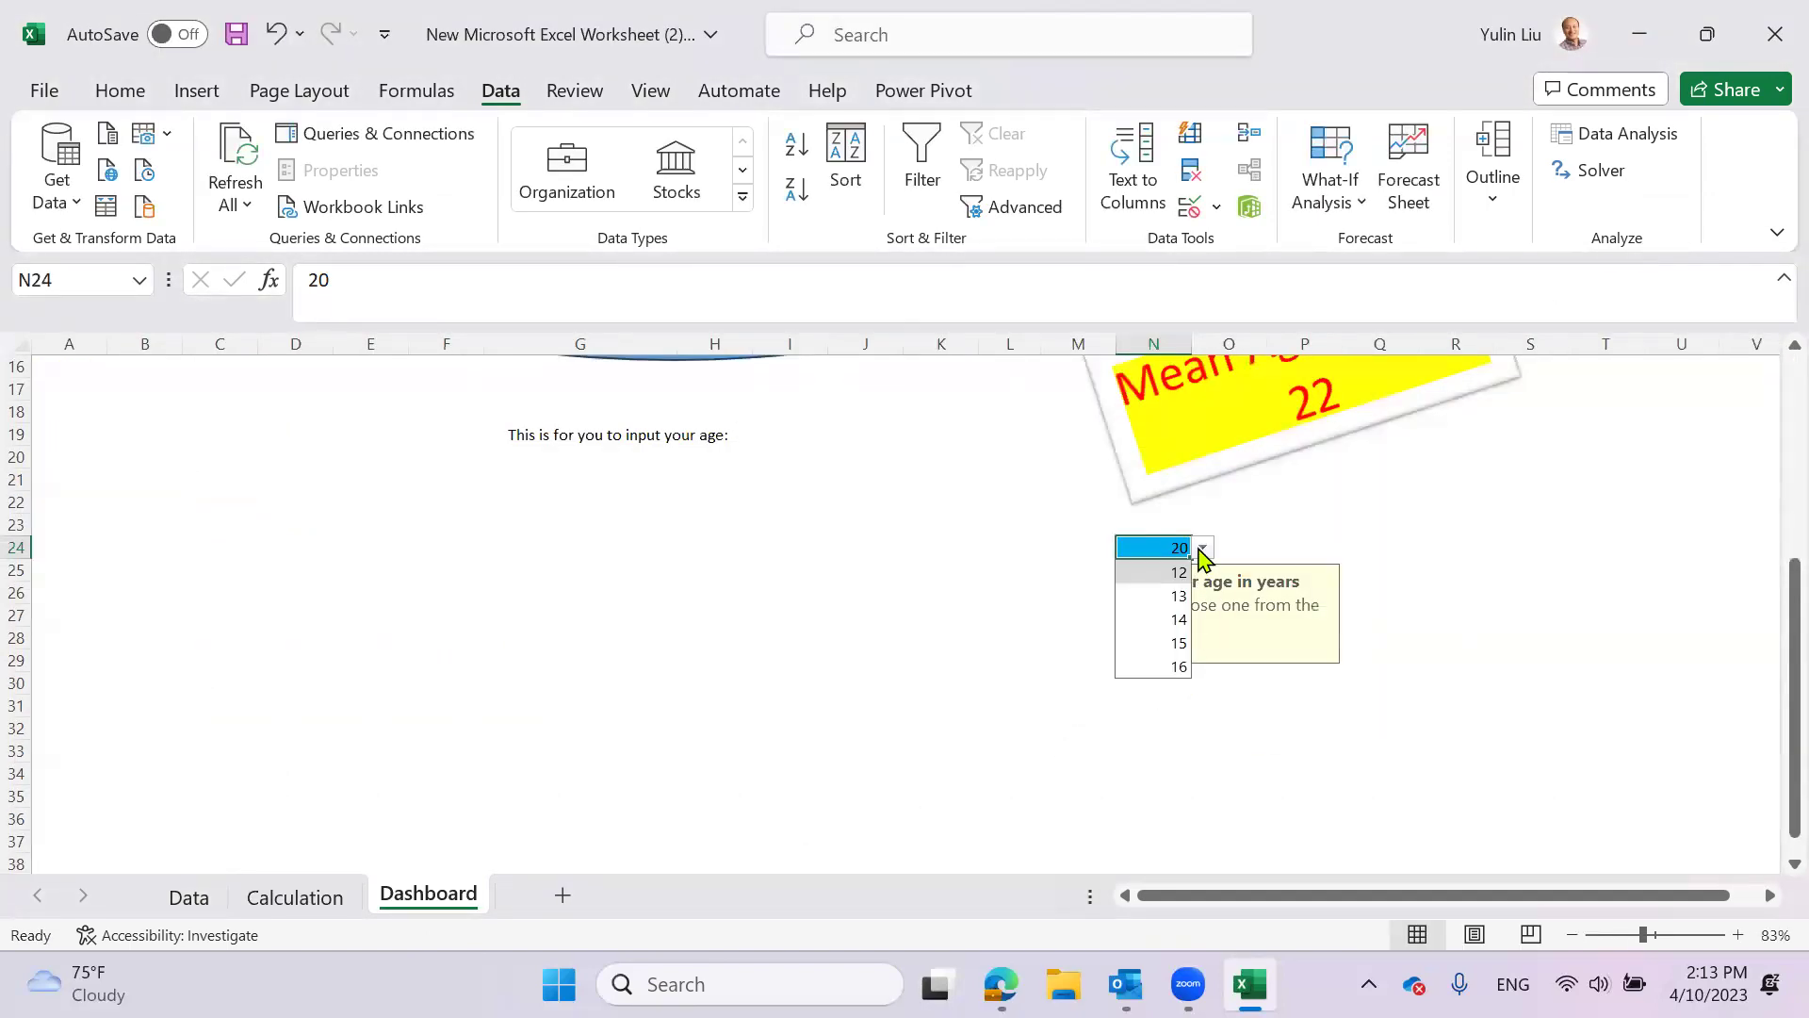
- Replace the list source of cell N24's validation with the fixed values 12,13,14 and apply it
left_click(1216, 205)
left_click(1225, 249)
left_click_drag(1151, 553, 965, 570)
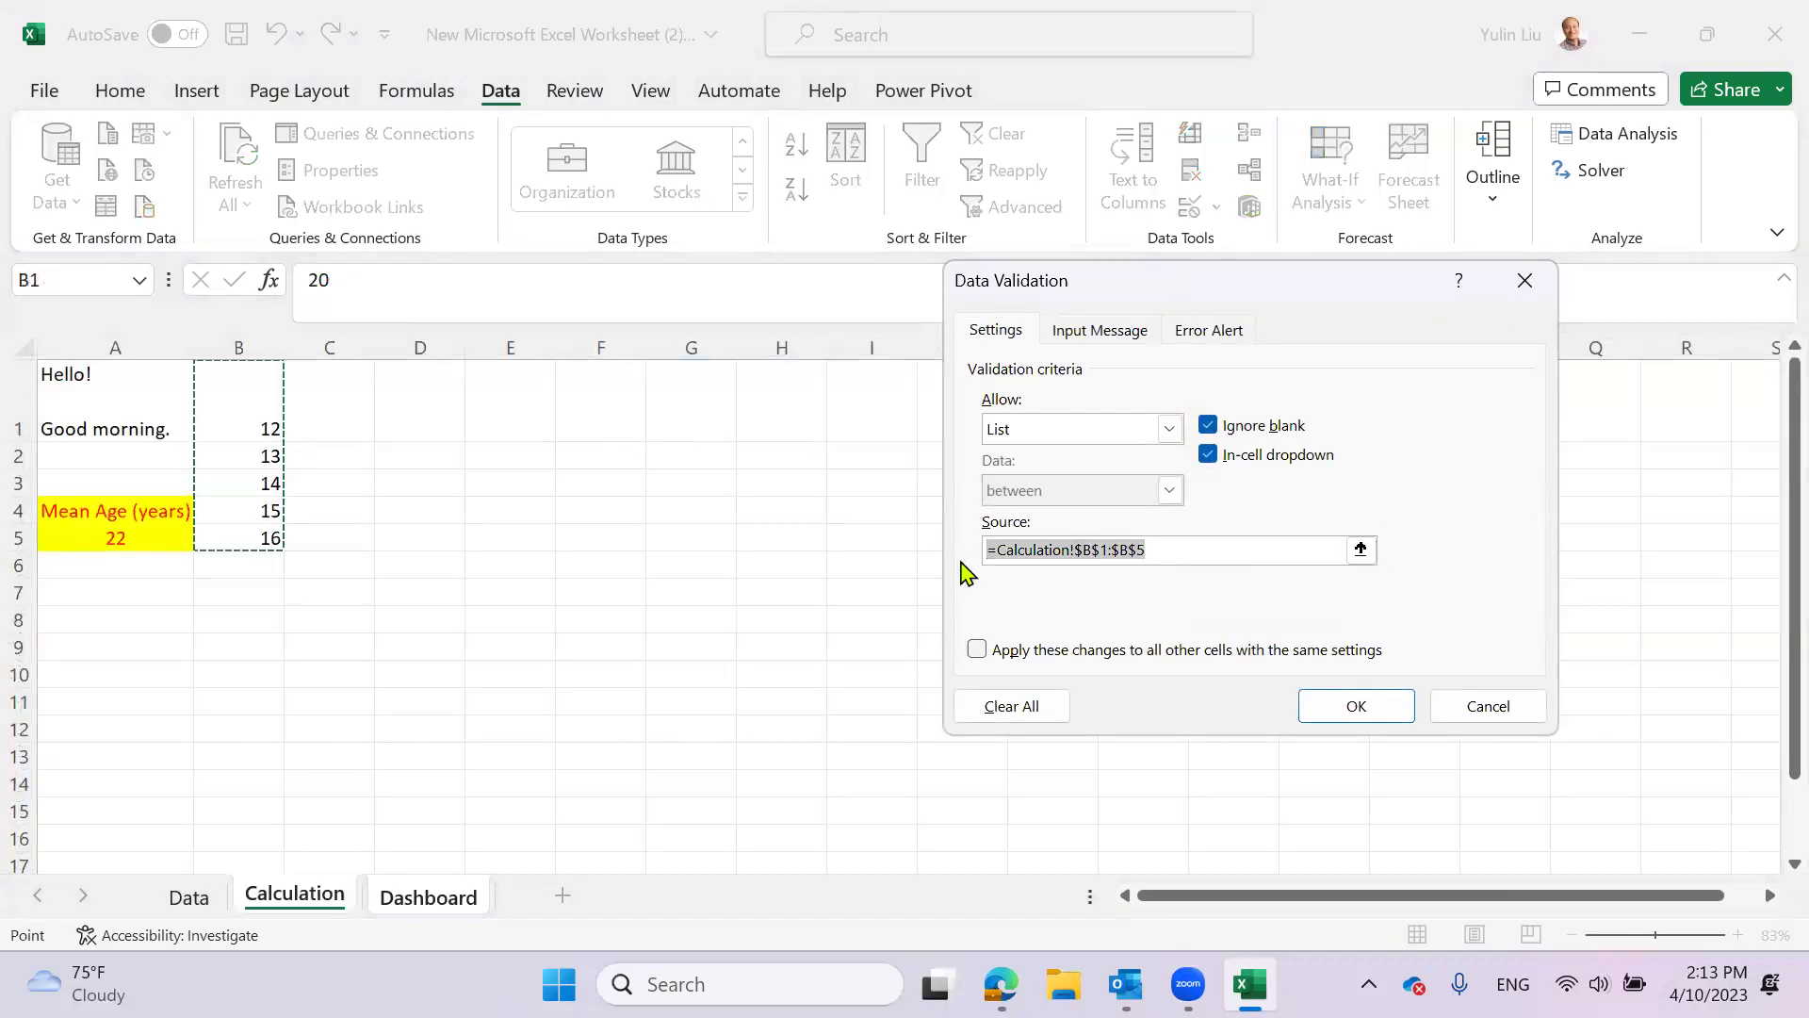
type("12,13,14")
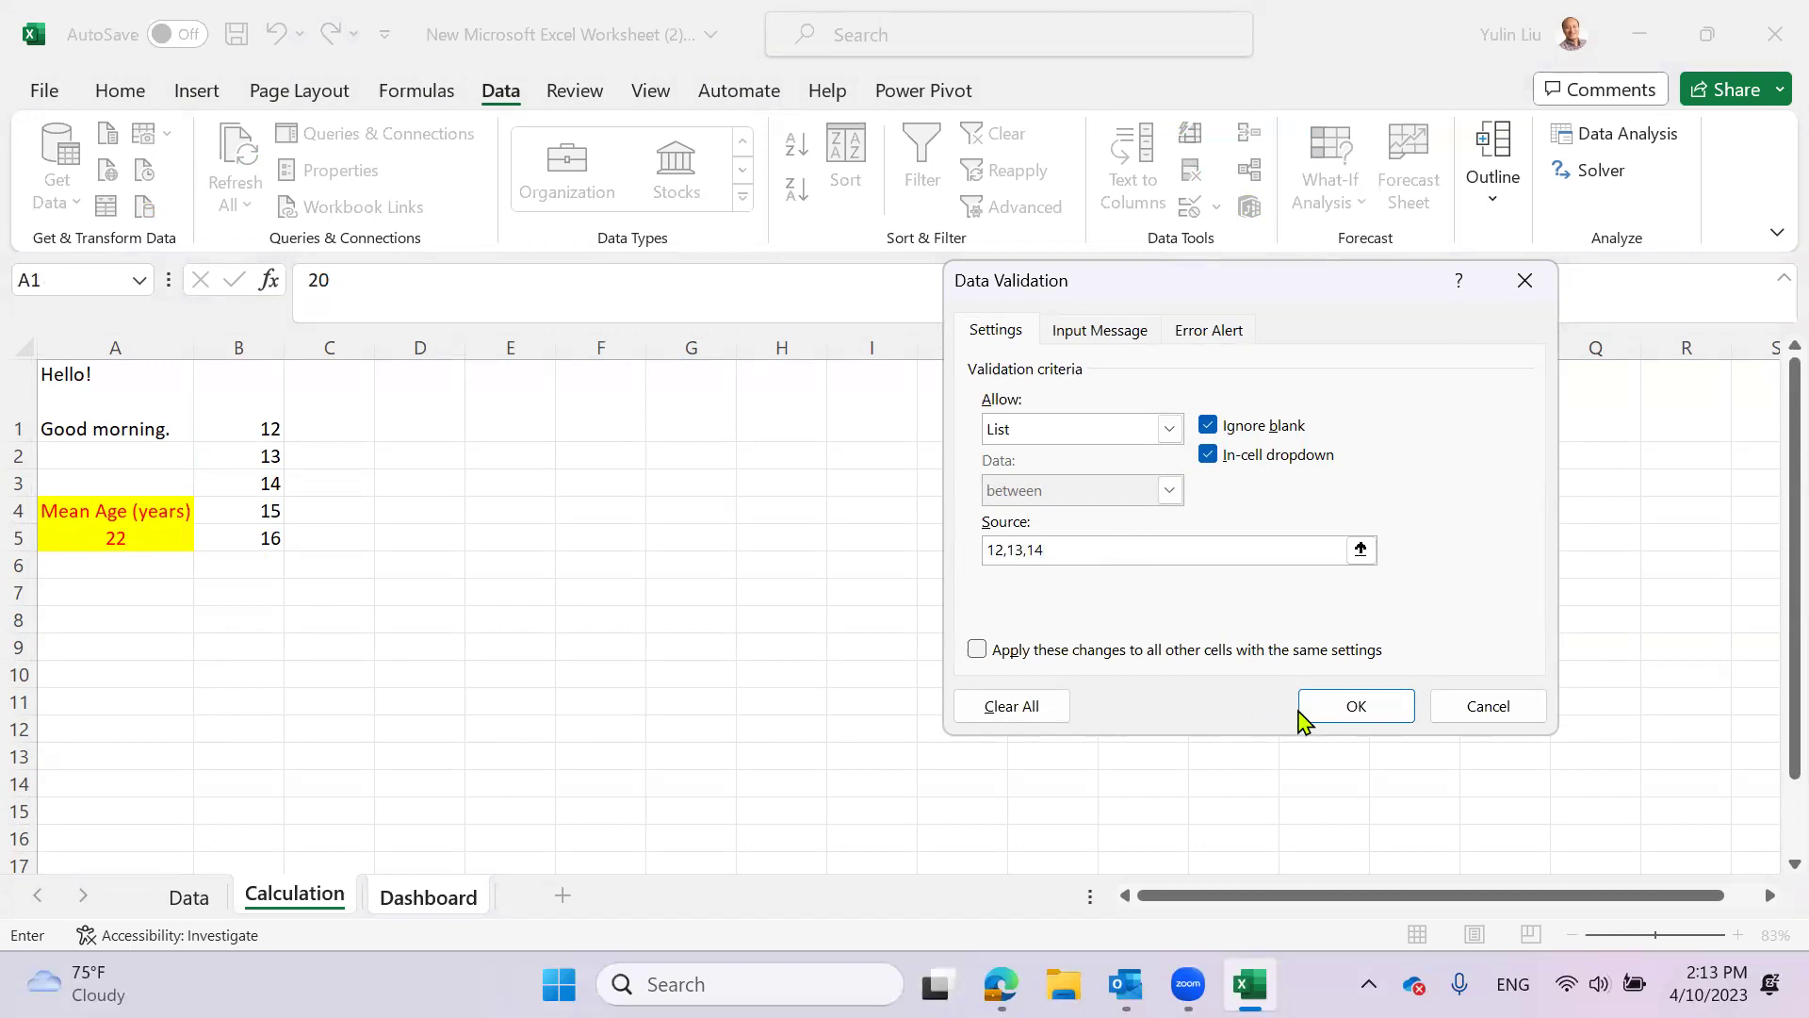
left_click(1355, 707)
- Try out cell N24's dropdown list by choosing 13 and finally 12 as the age
left_click(1204, 548)
left_click(1177, 596)
left_click(1203, 548)
left_click(1178, 572)
left_click(1154, 614)
left_click(1264, 547)
left_click(1167, 550)
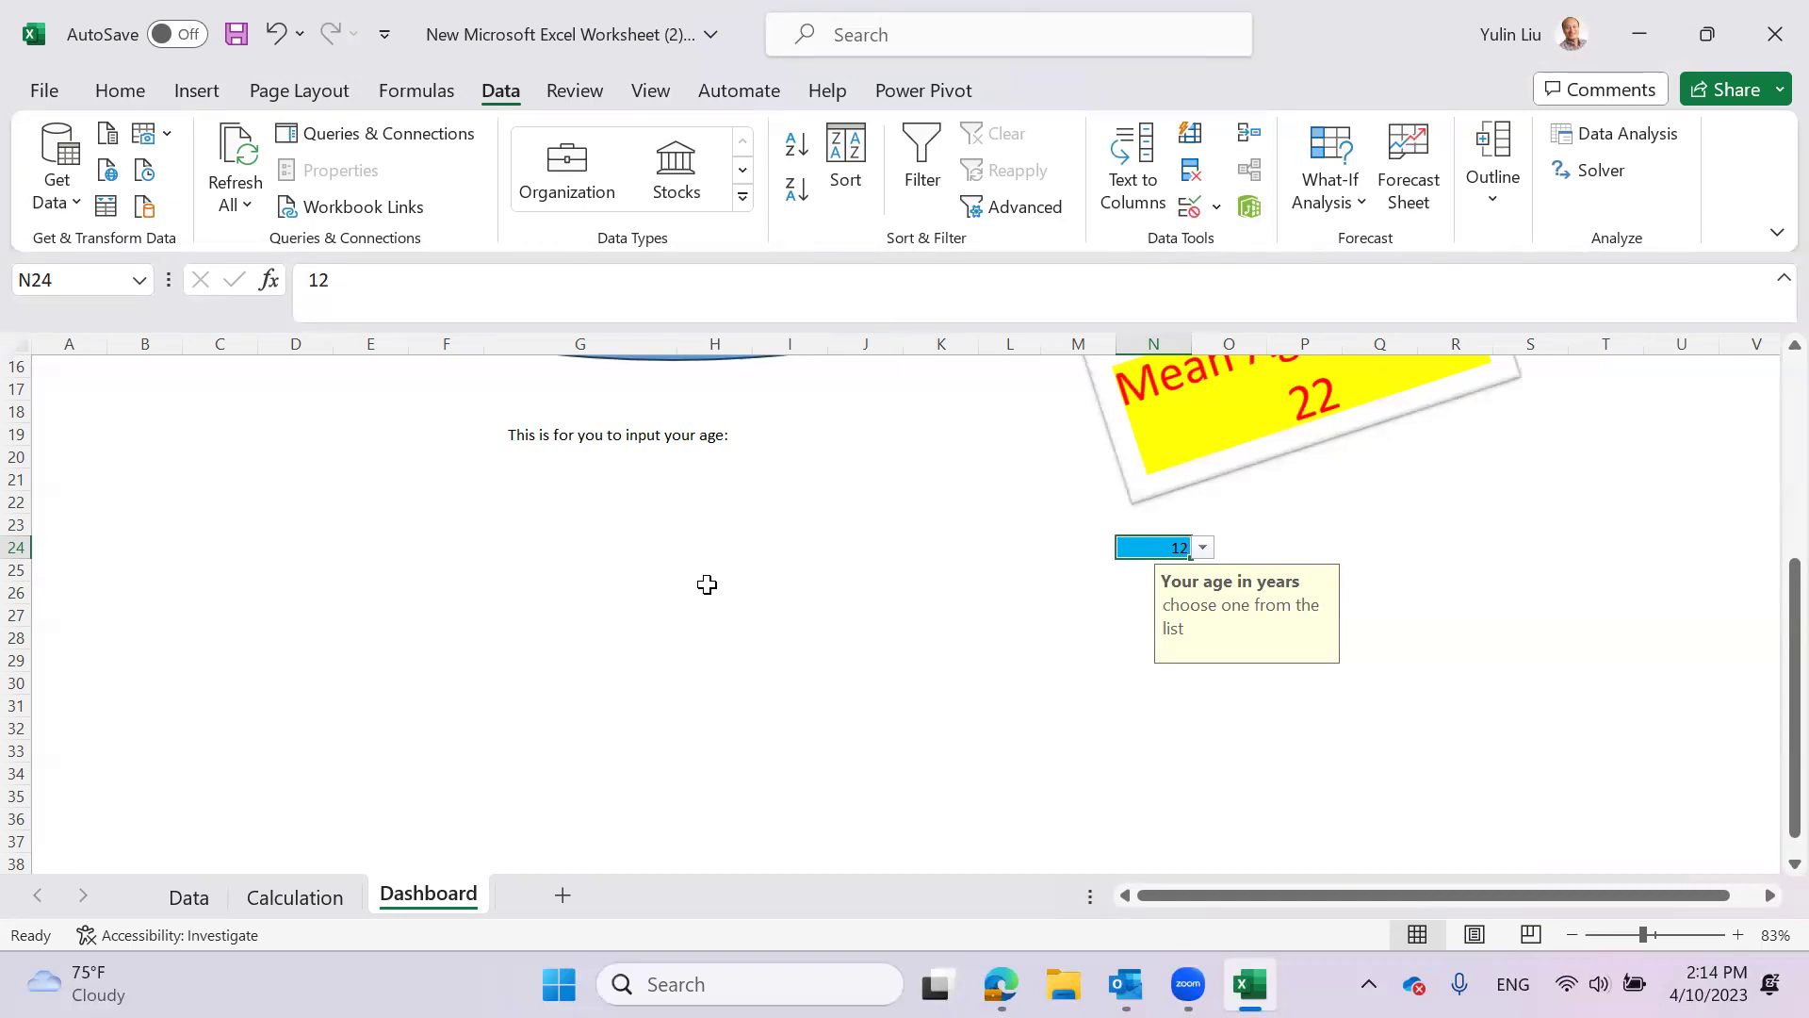
left_click(708, 585)
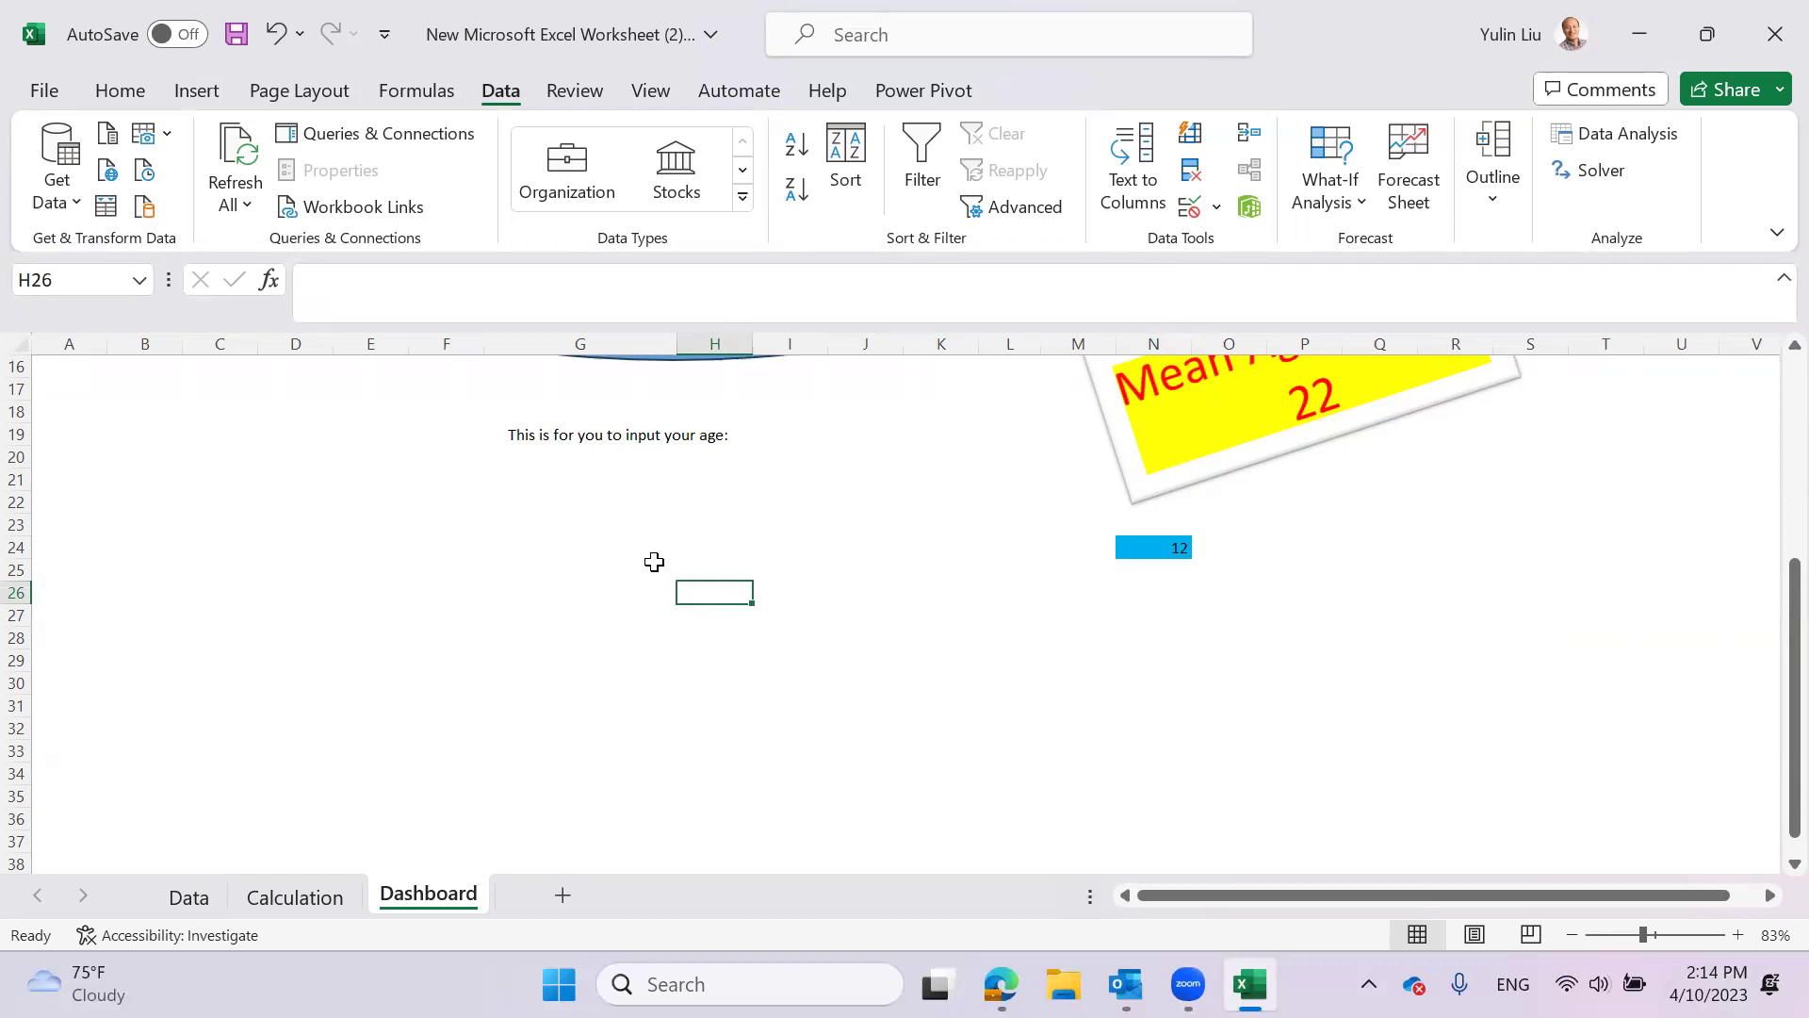
scroll(655, 561, "up", 5)
scroll(912, 533, "down", 2)
left_click(853, 468)
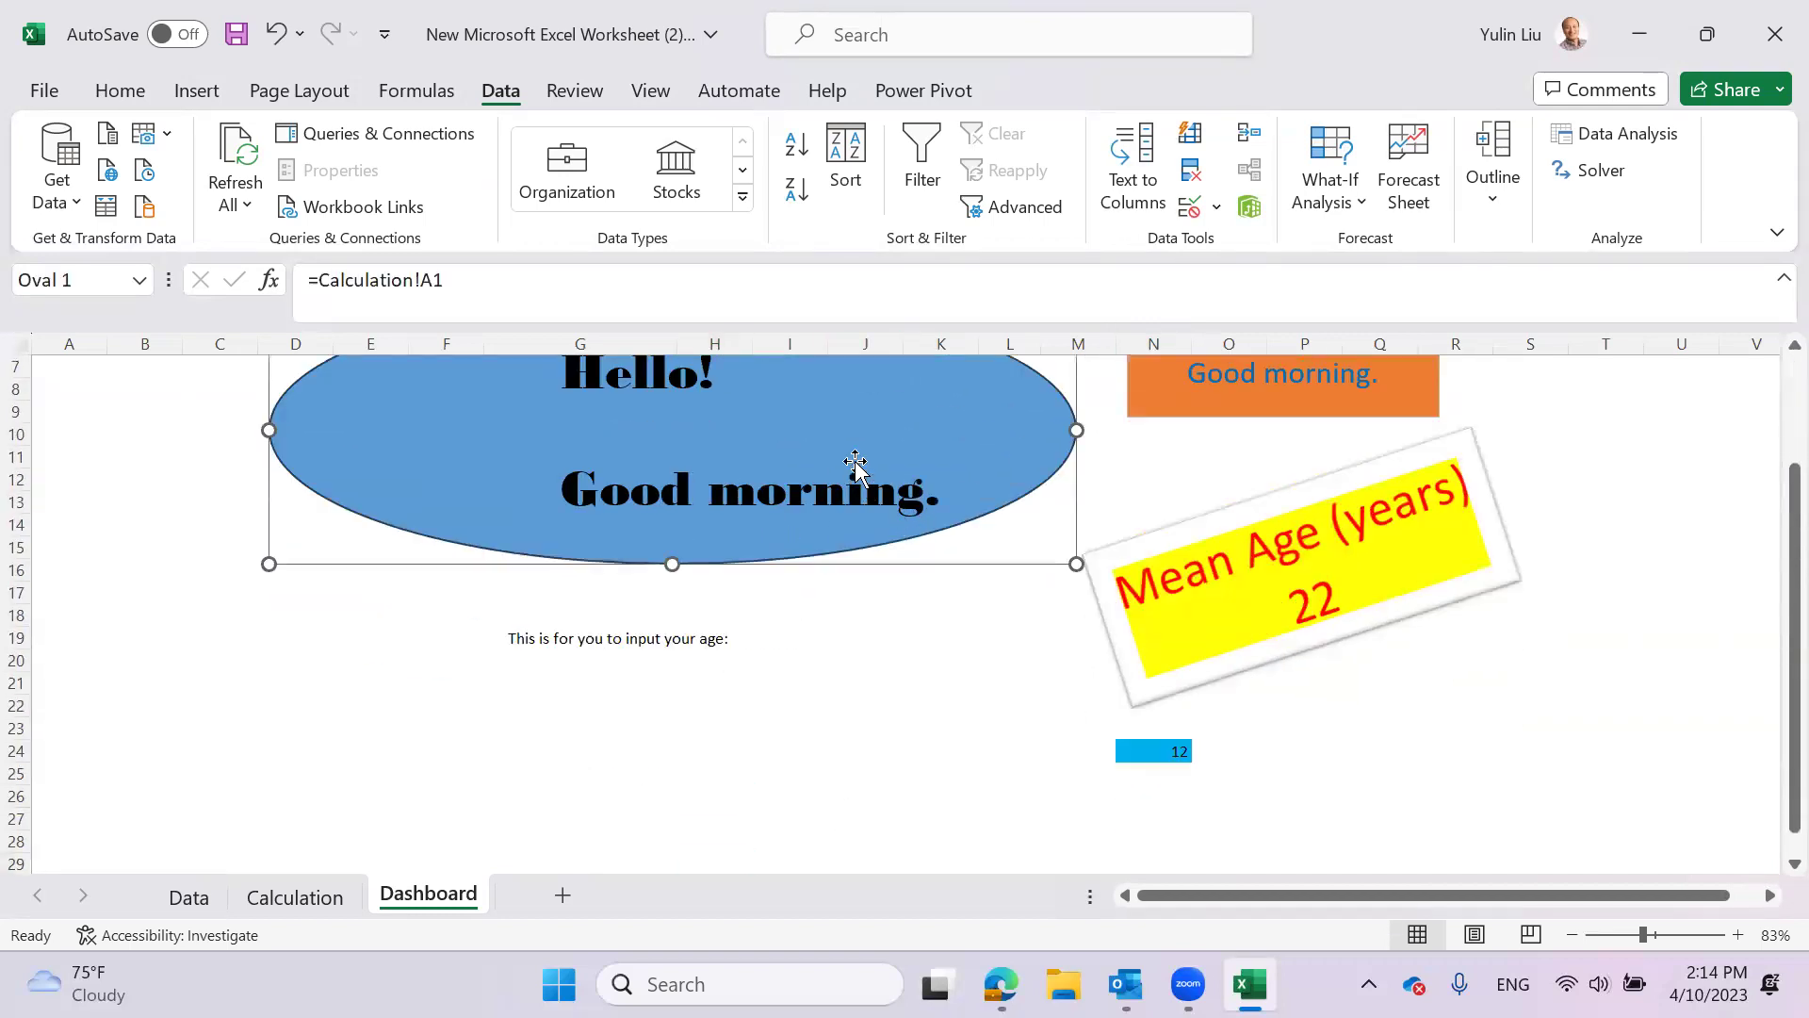
left_click(713, 664)
left_click(800, 486)
scroll(910, 595, "down", 2)
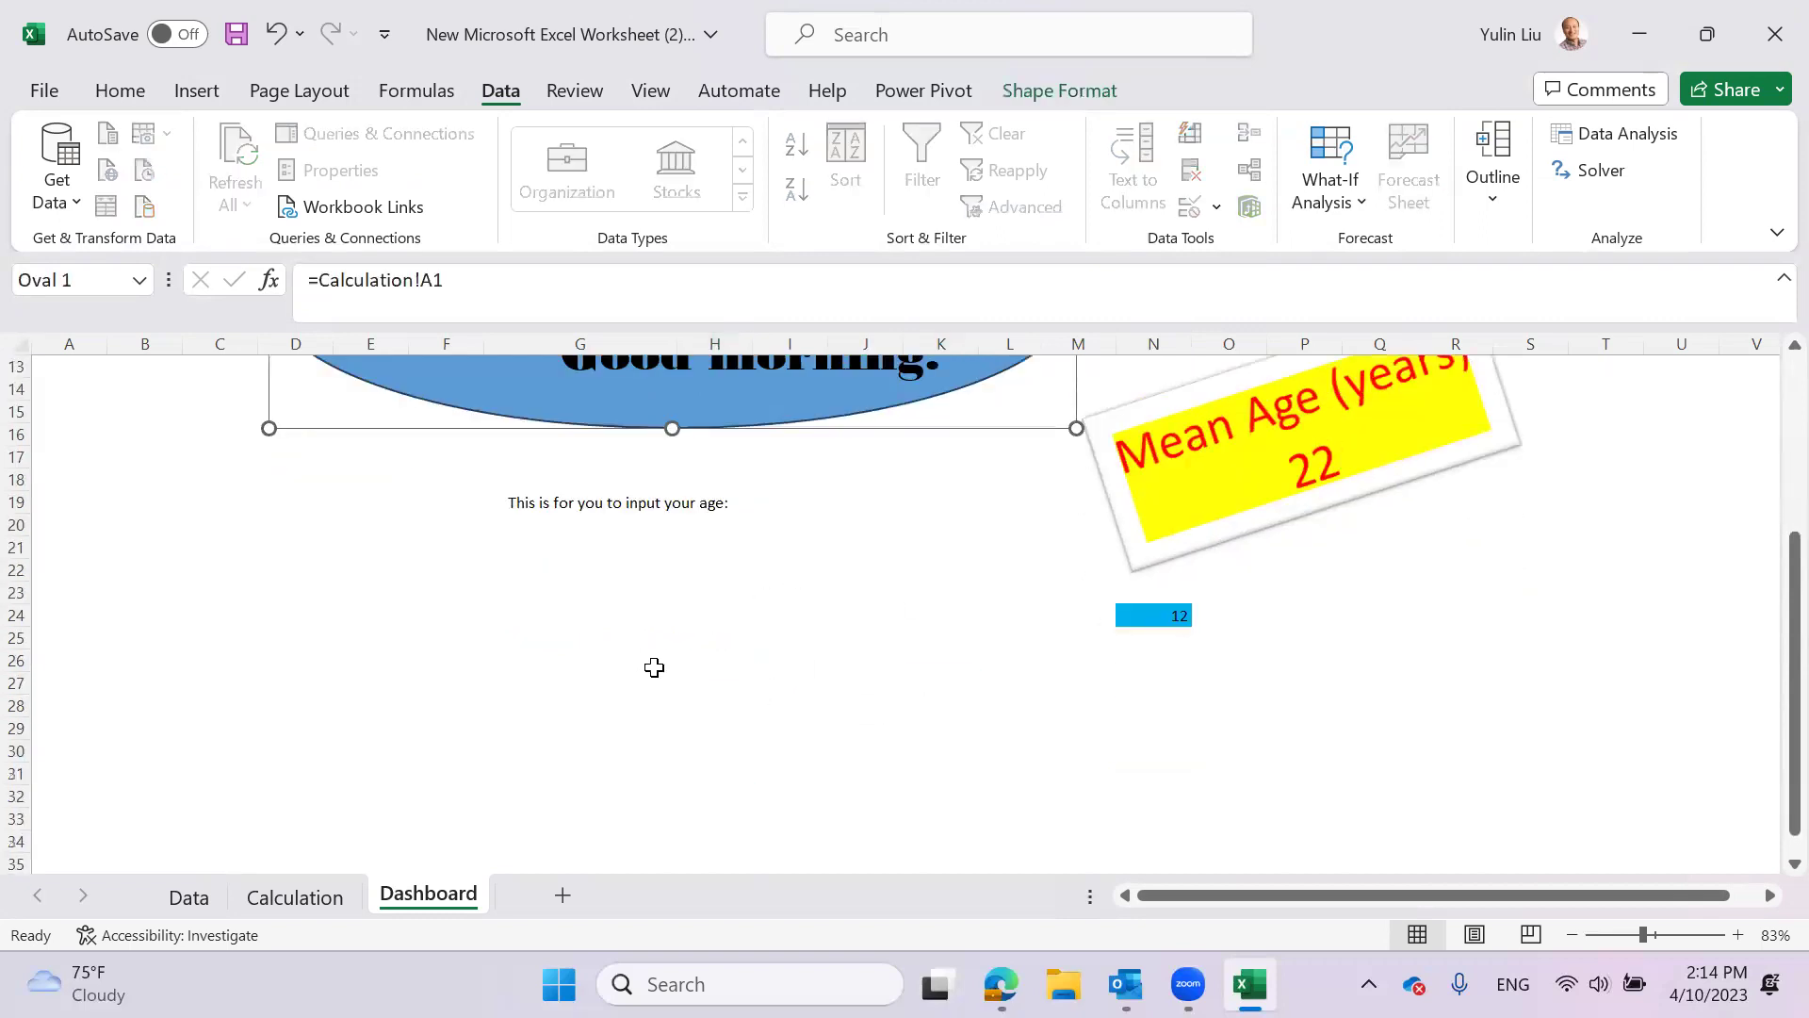
left_click(519, 591)
left_click(839, 598)
left_click(726, 660)
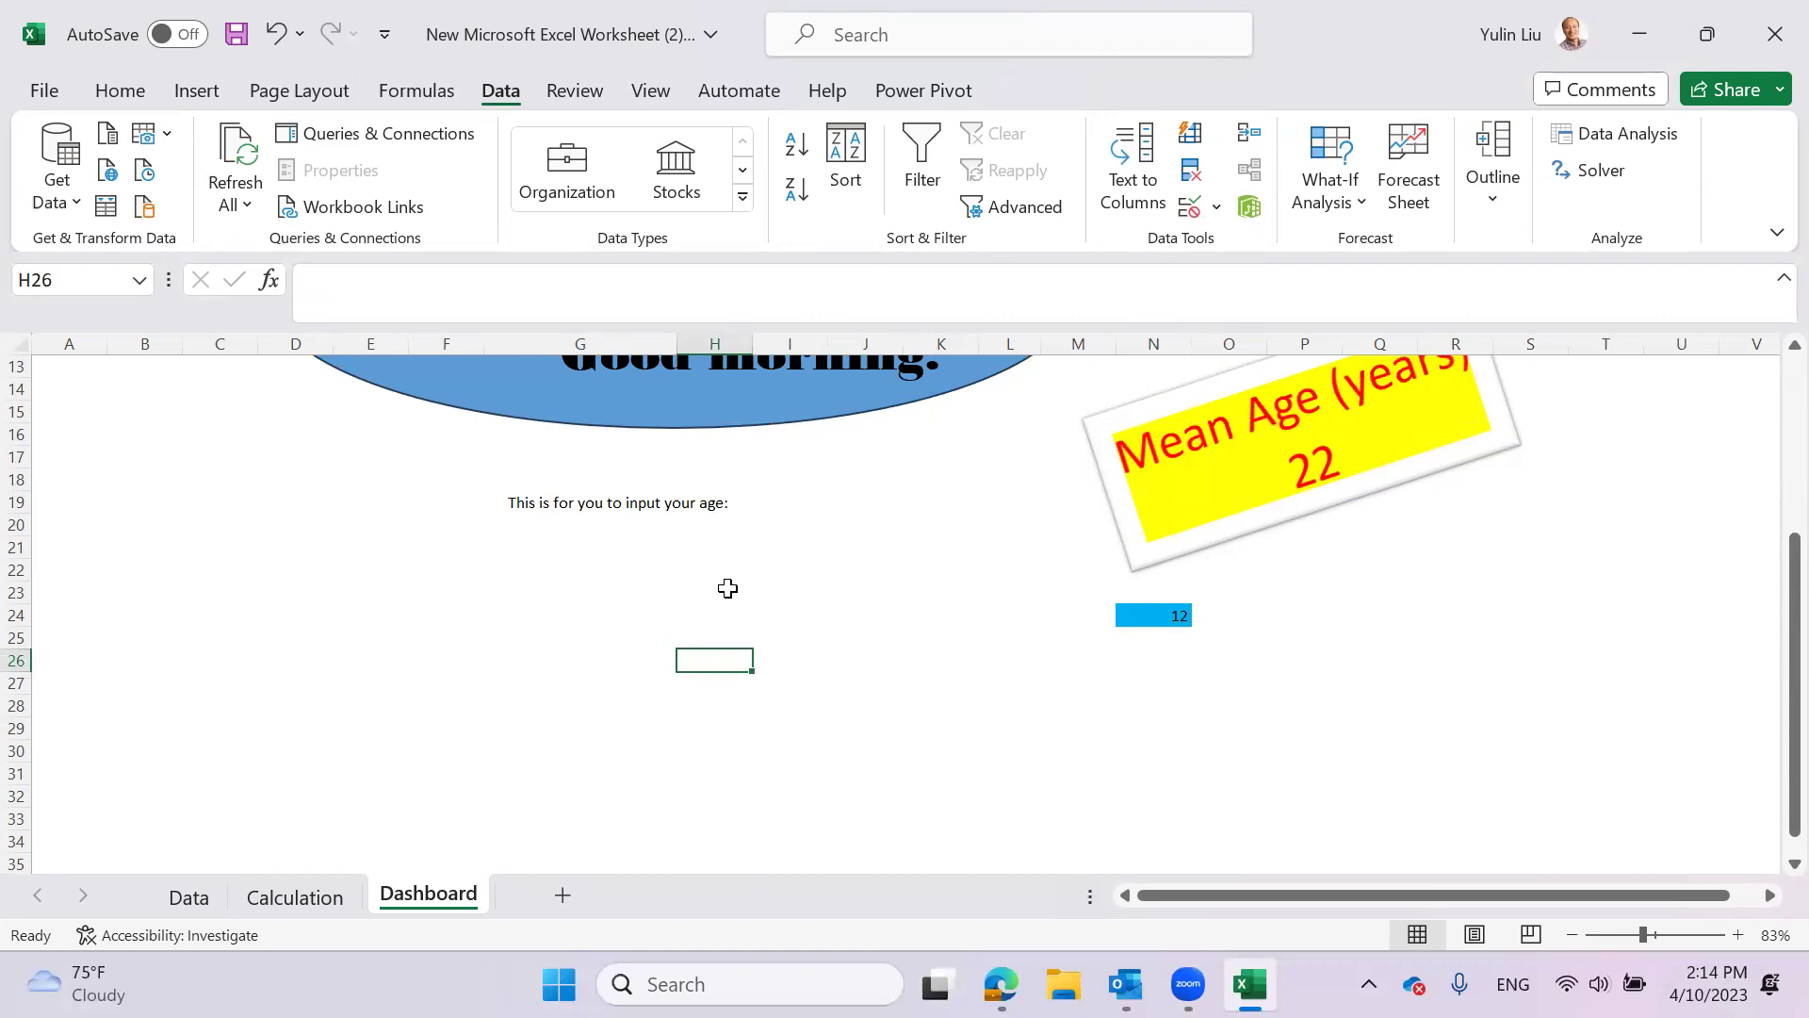
scroll(981, 707, "up", 3)
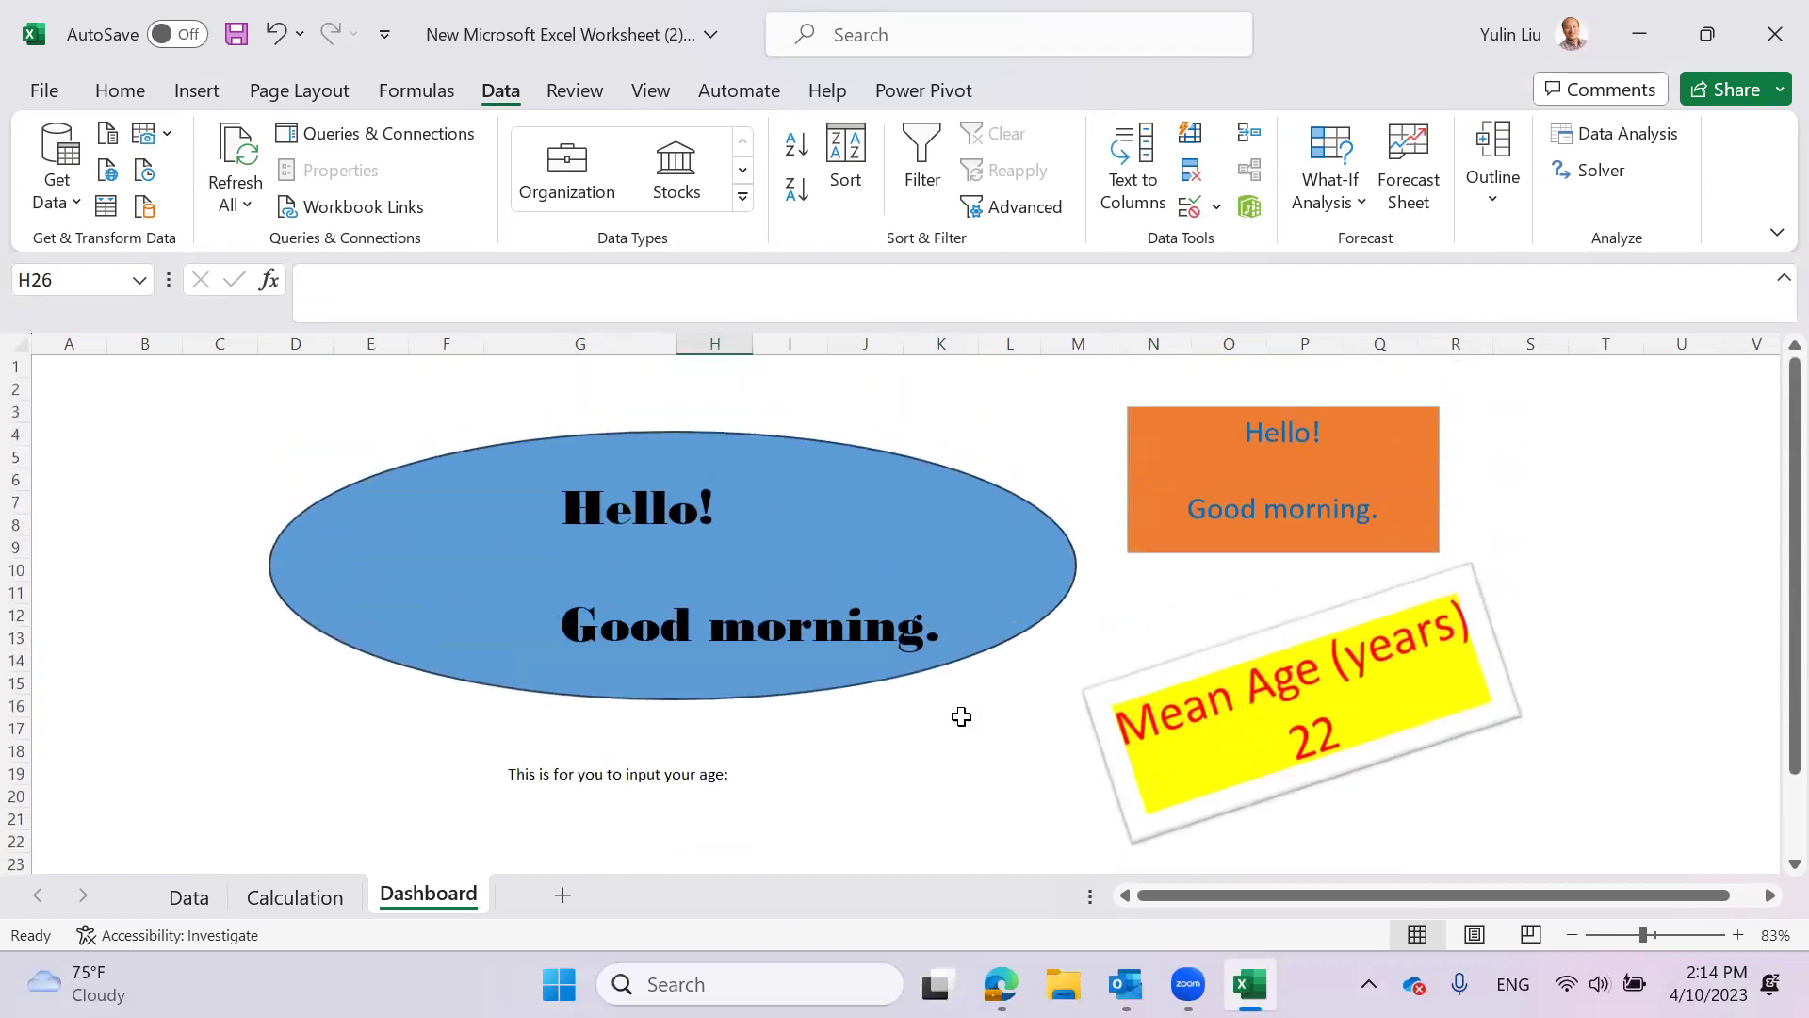
- Fill the cell range G25:J32 on the Dashboard sheet with the standard light green color
scroll(650, 528, "down", 6)
scroll(686, 561, "up", 1)
left_click_drag(598, 496, 828, 654)
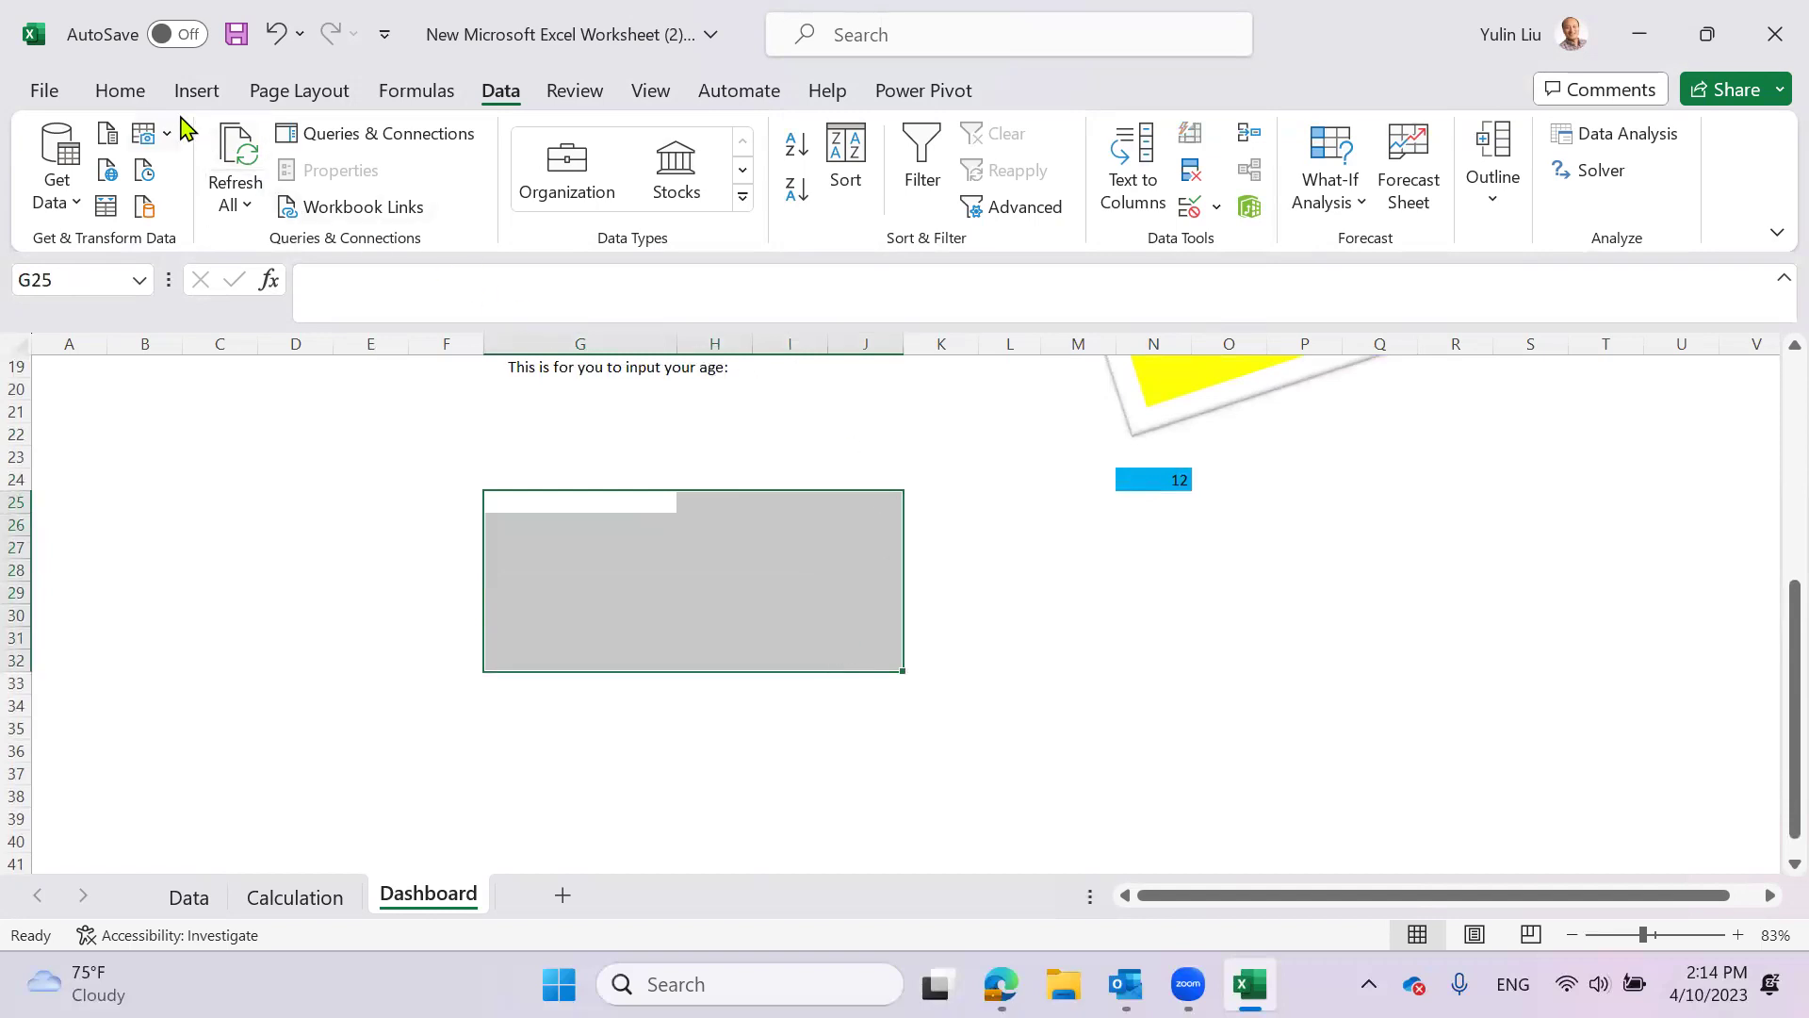
left_click(120, 90)
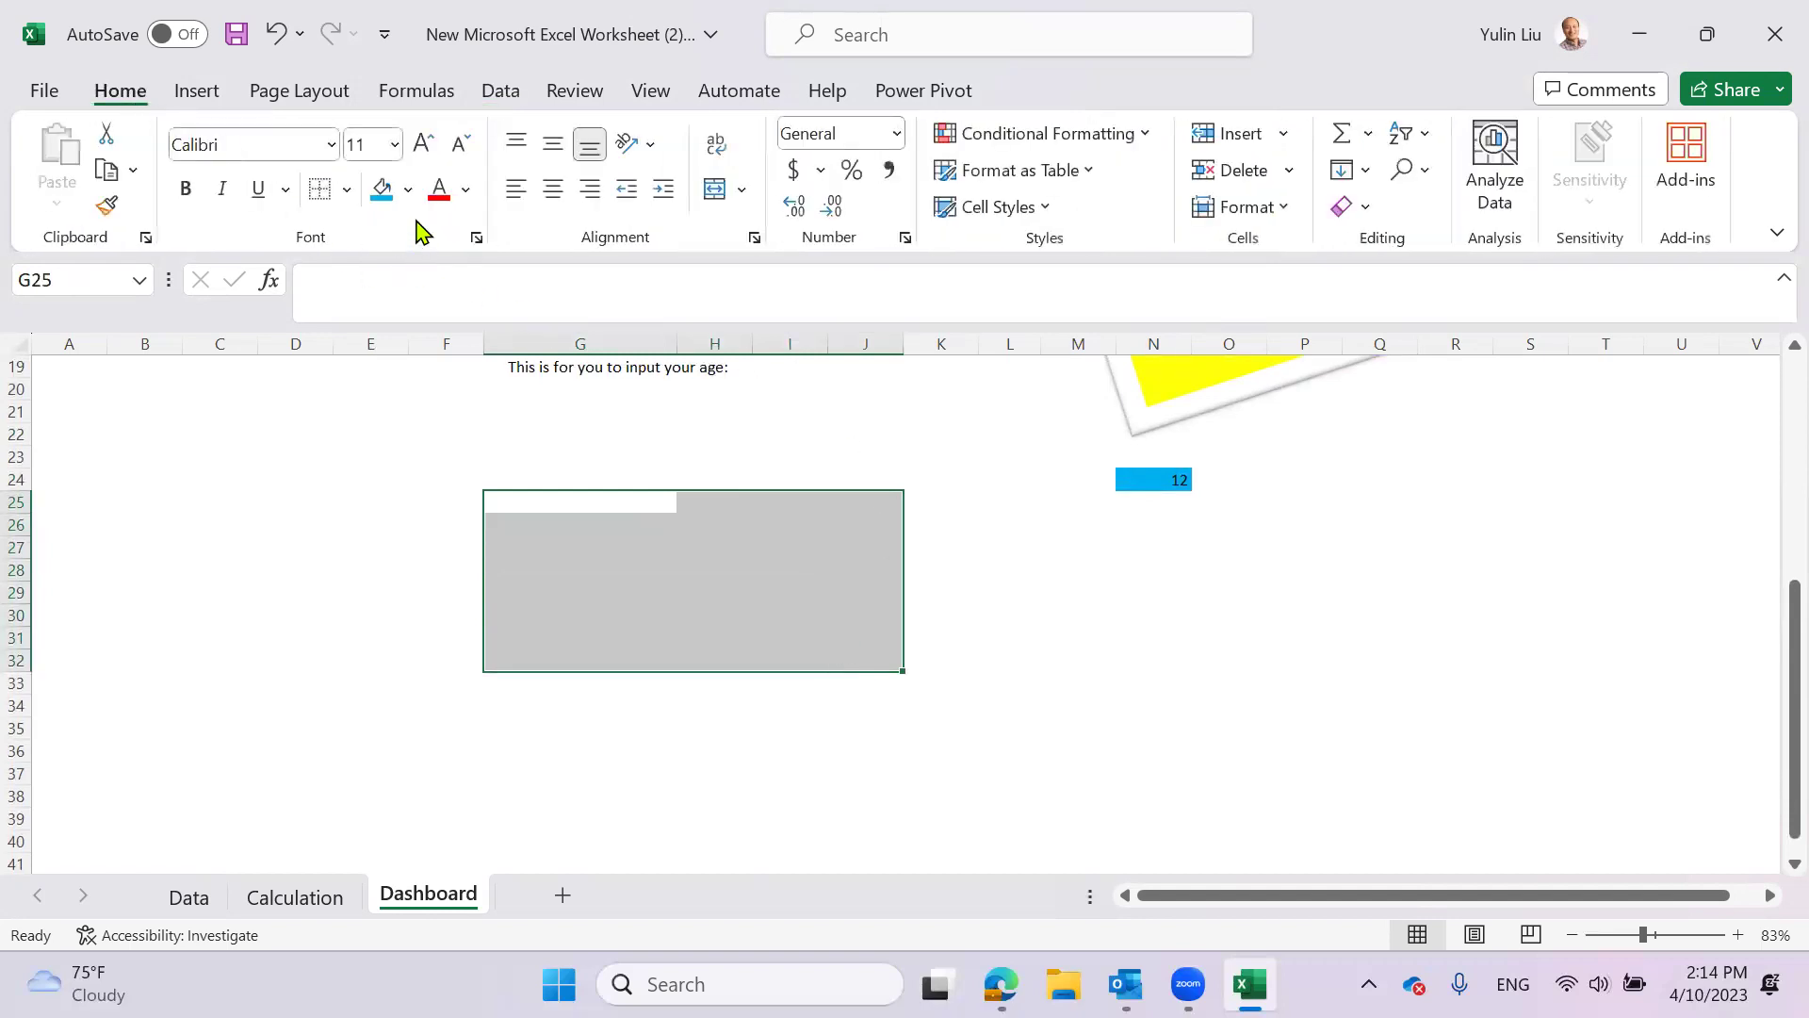
left_click(407, 191)
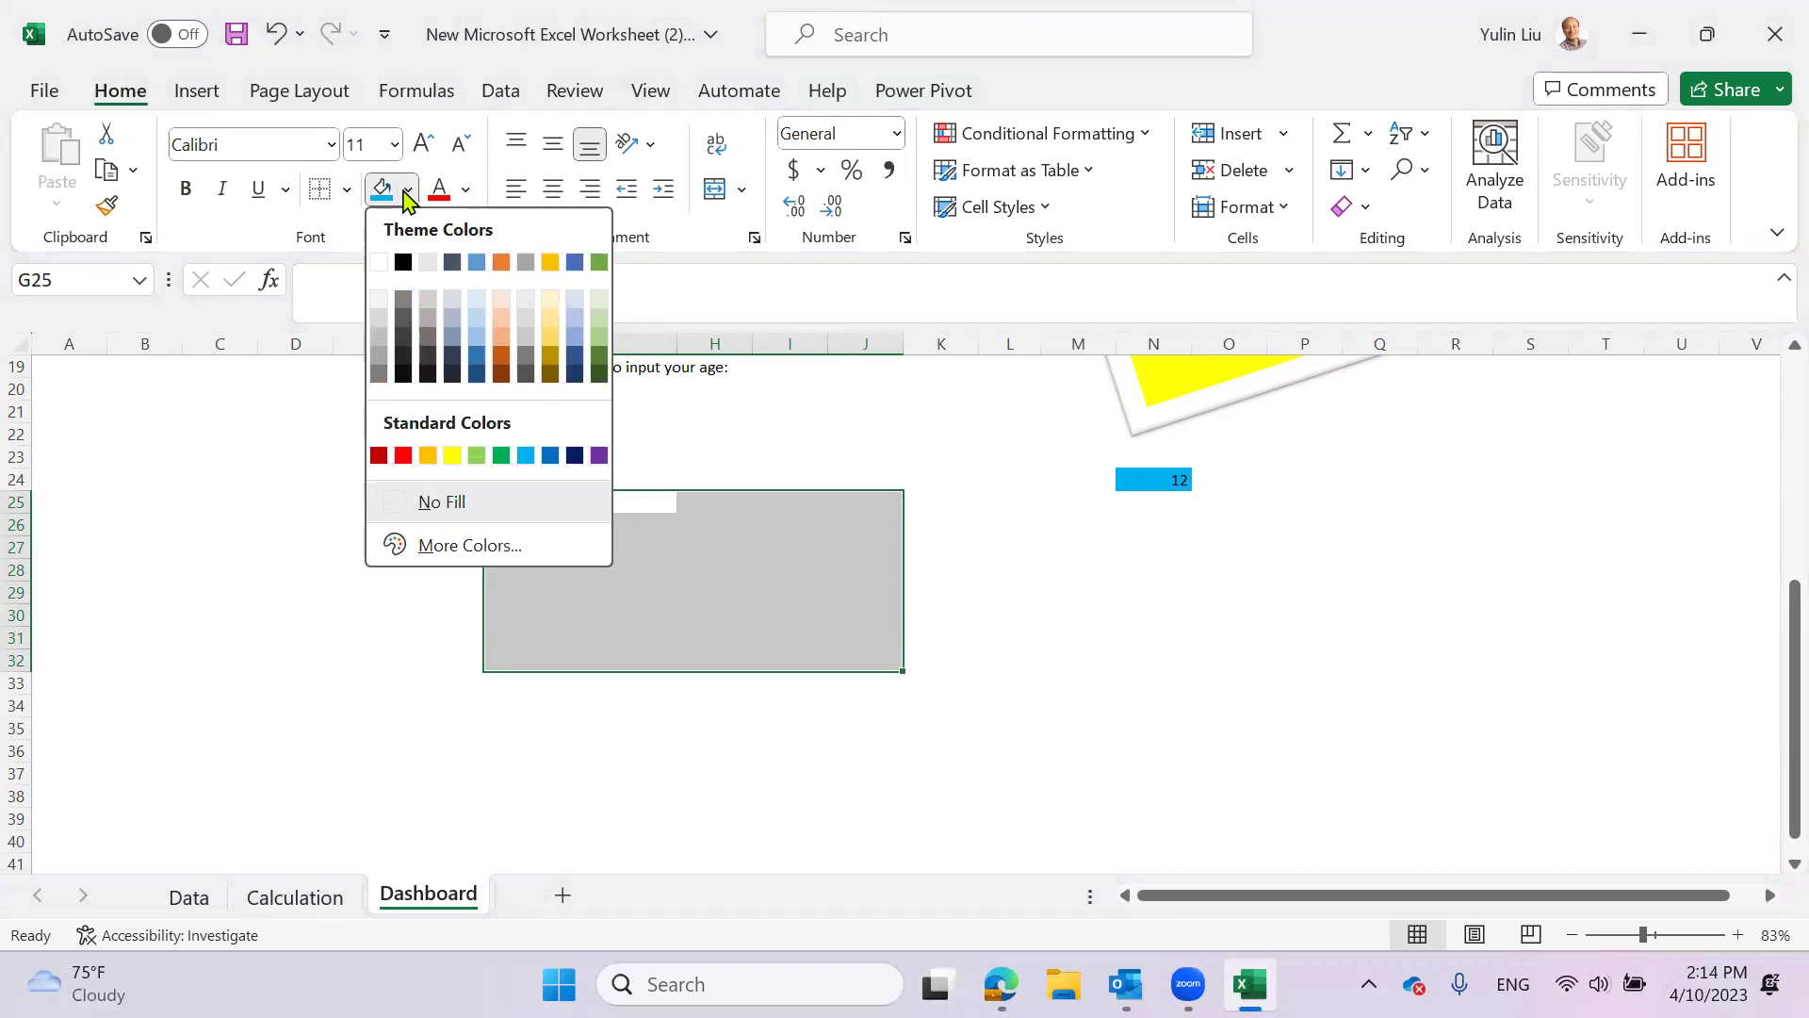
left_click(476, 455)
left_click(1001, 614)
left_click(710, 569)
left_click(544, 462)
scroll(889, 582, "up", 3)
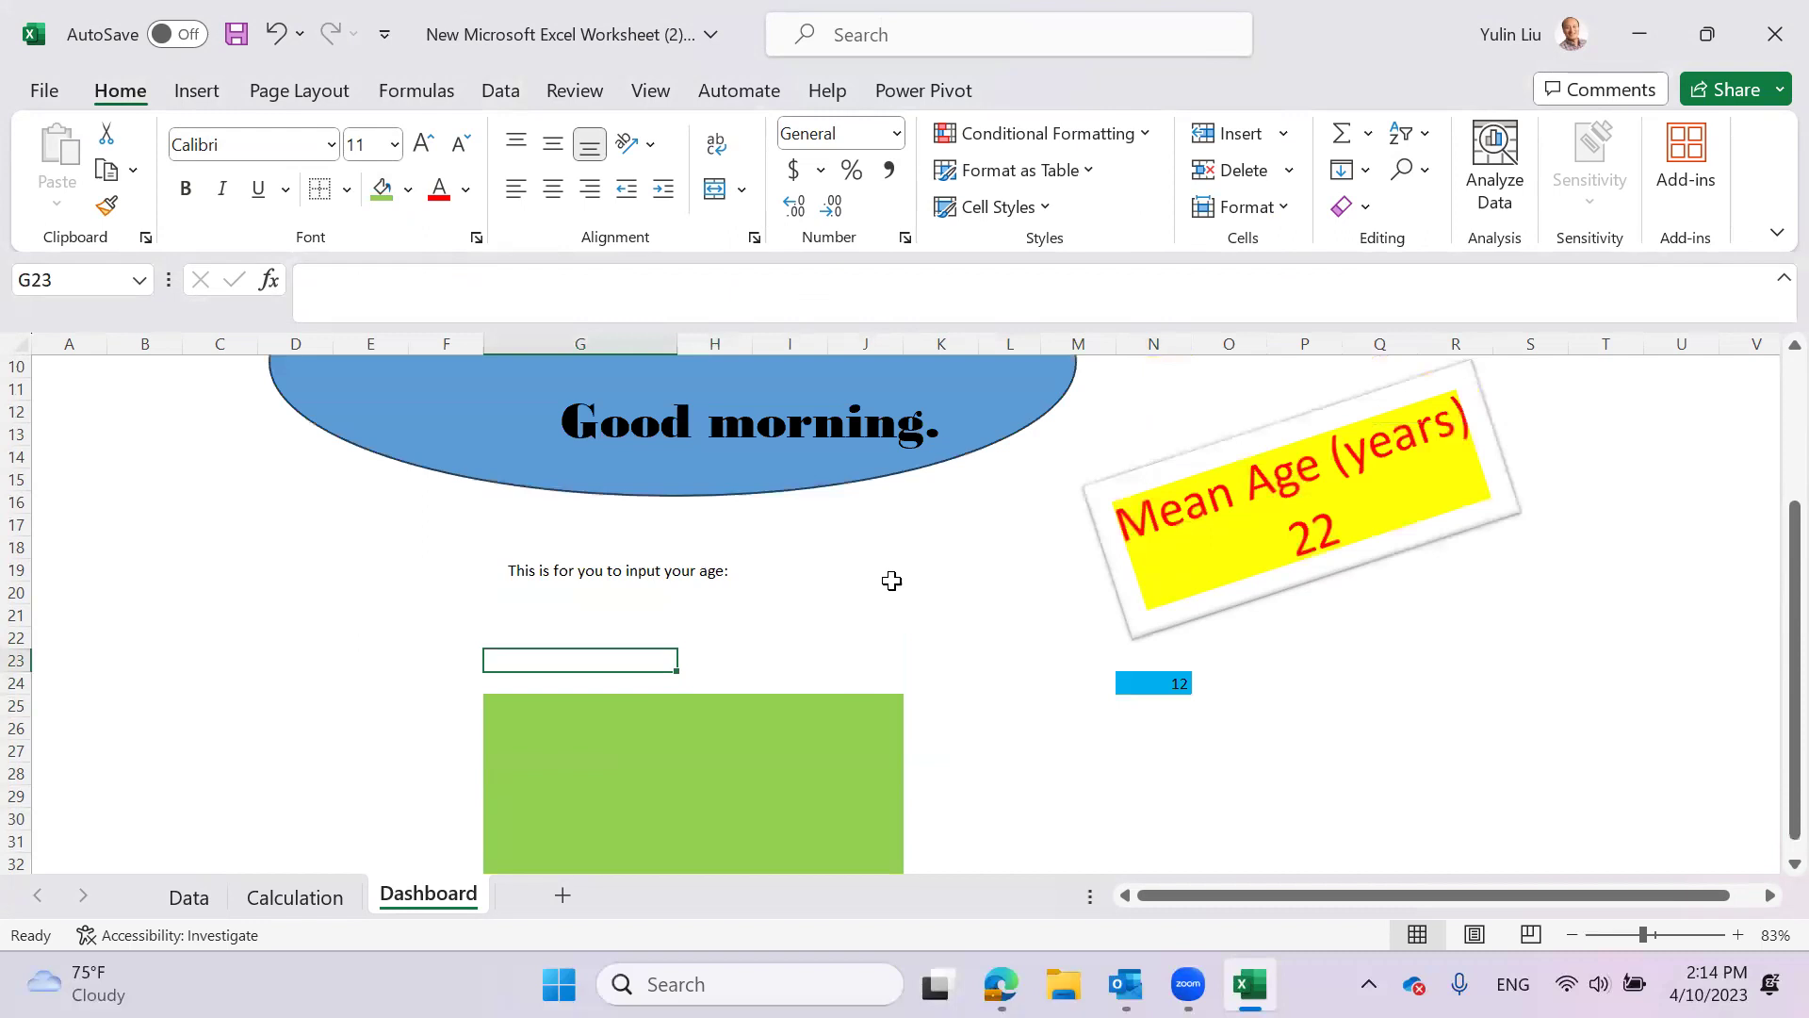
scroll(1022, 590, "down", 1)
left_click(984, 560)
left_click(711, 569)
left_click(549, 525)
left_click(1074, 683)
left_click(534, 669)
left_click(1074, 749)
left_click(702, 660)
left_click(812, 617)
left_click(907, 686)
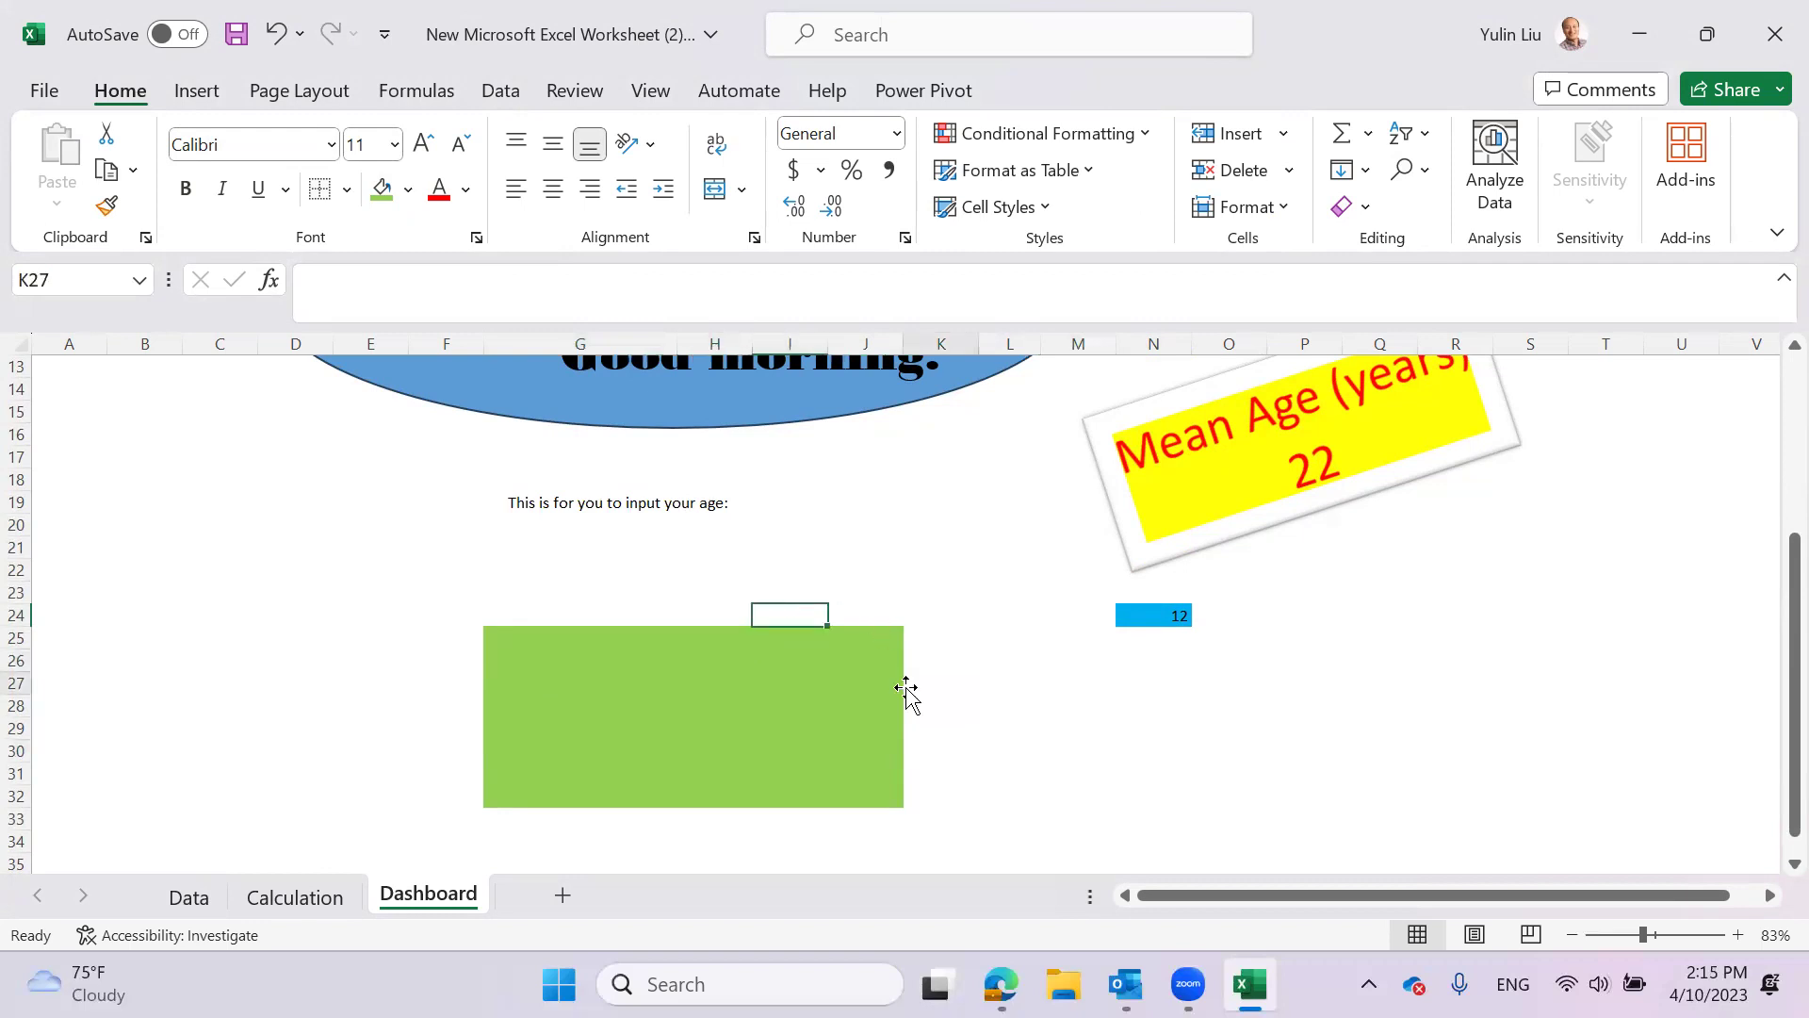
scroll(985, 614, "down", 2)
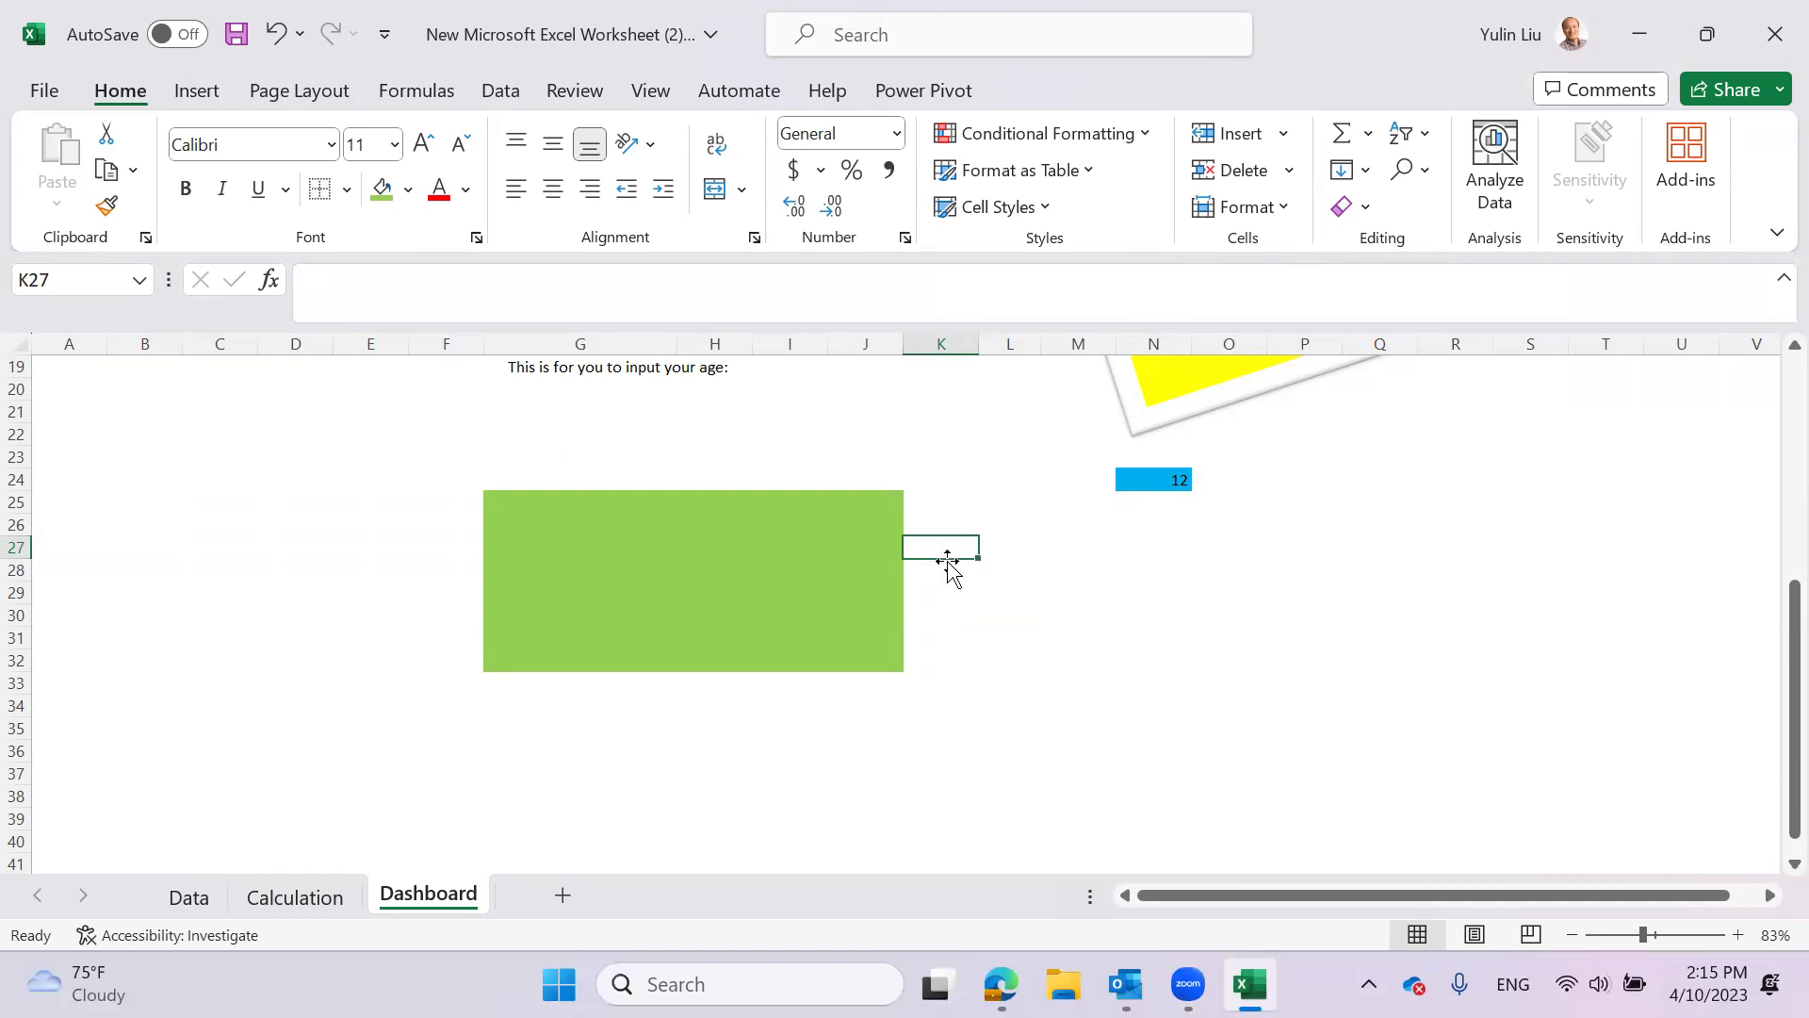
scroll(983, 580, "up", 1)
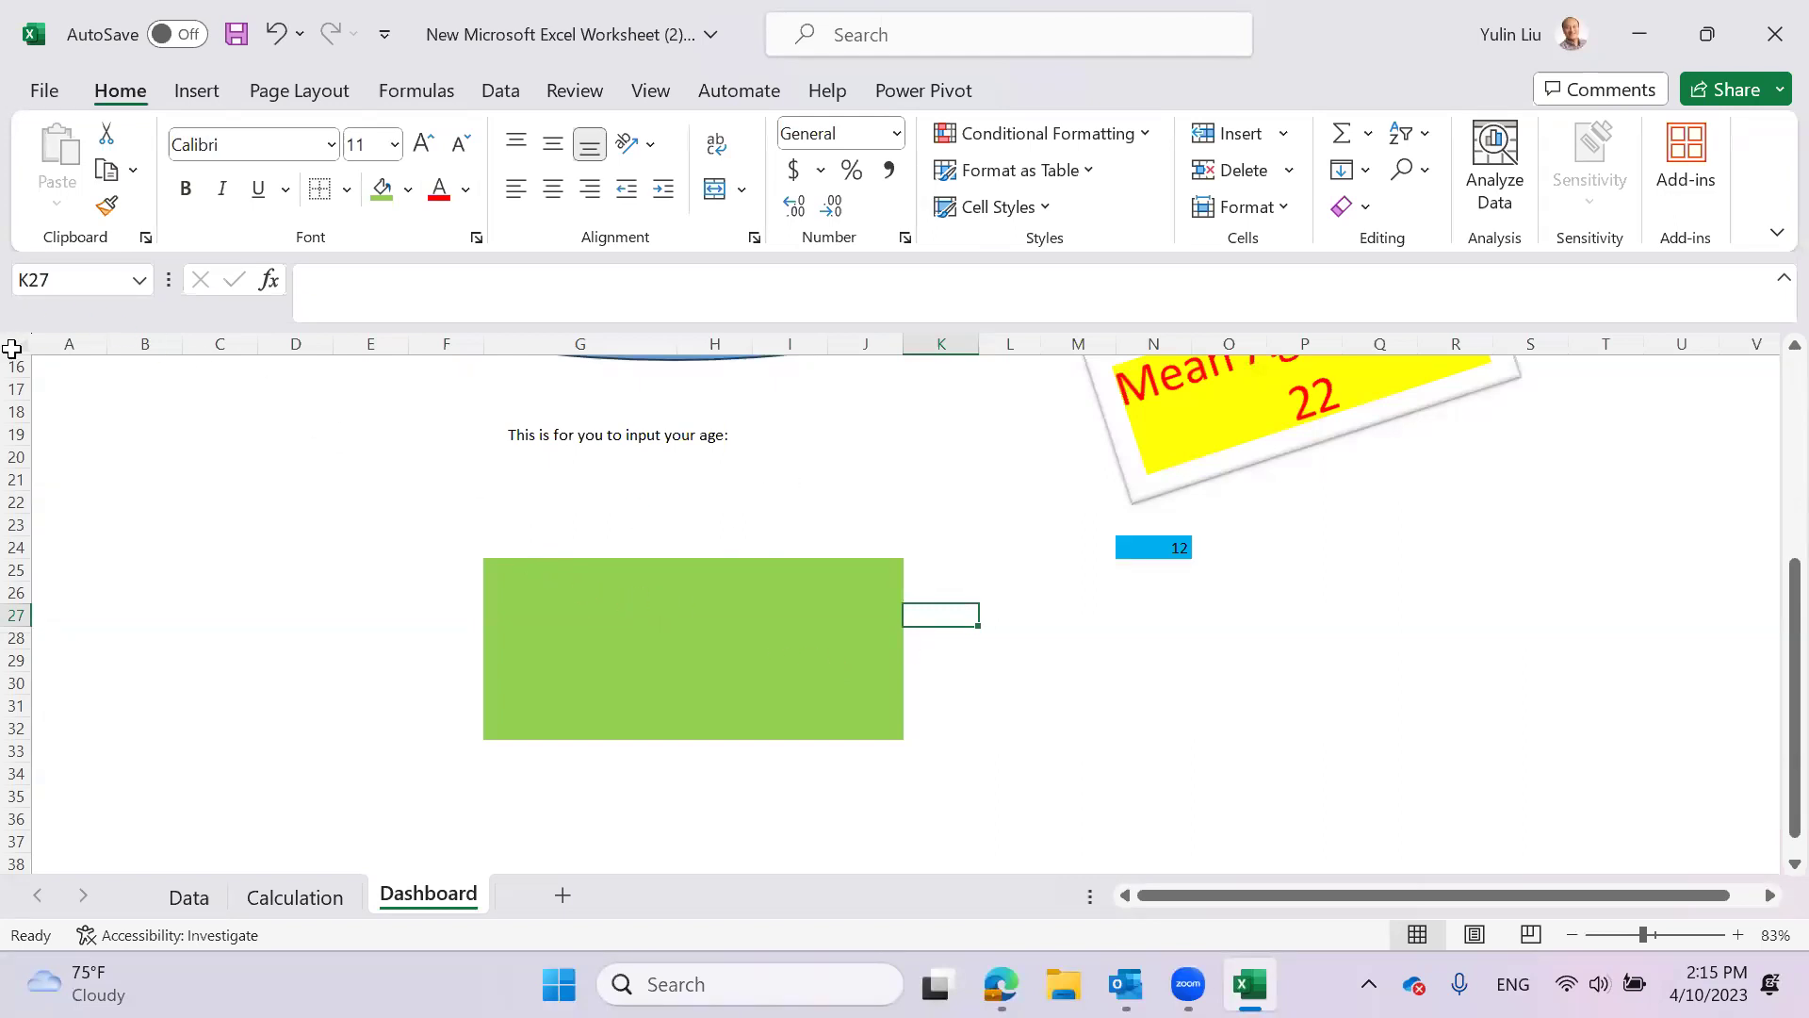
scroll(1050, 384, "up", 1)
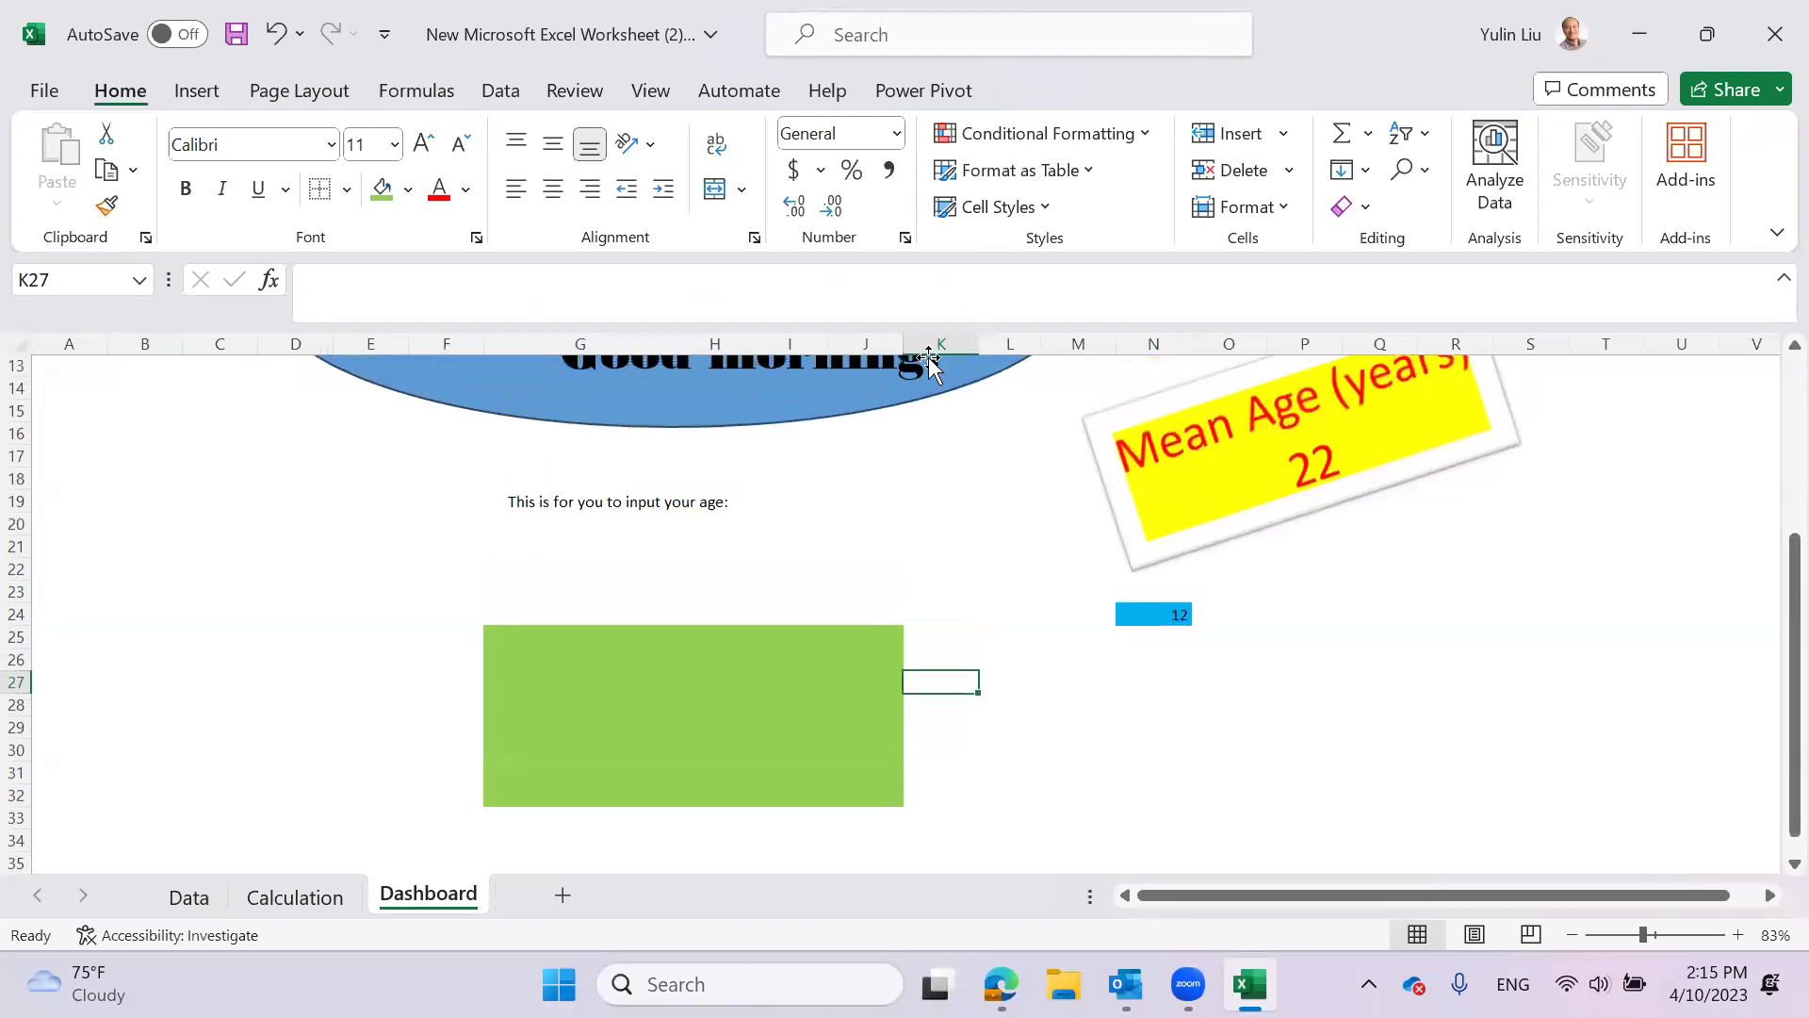
right_click(492, 573)
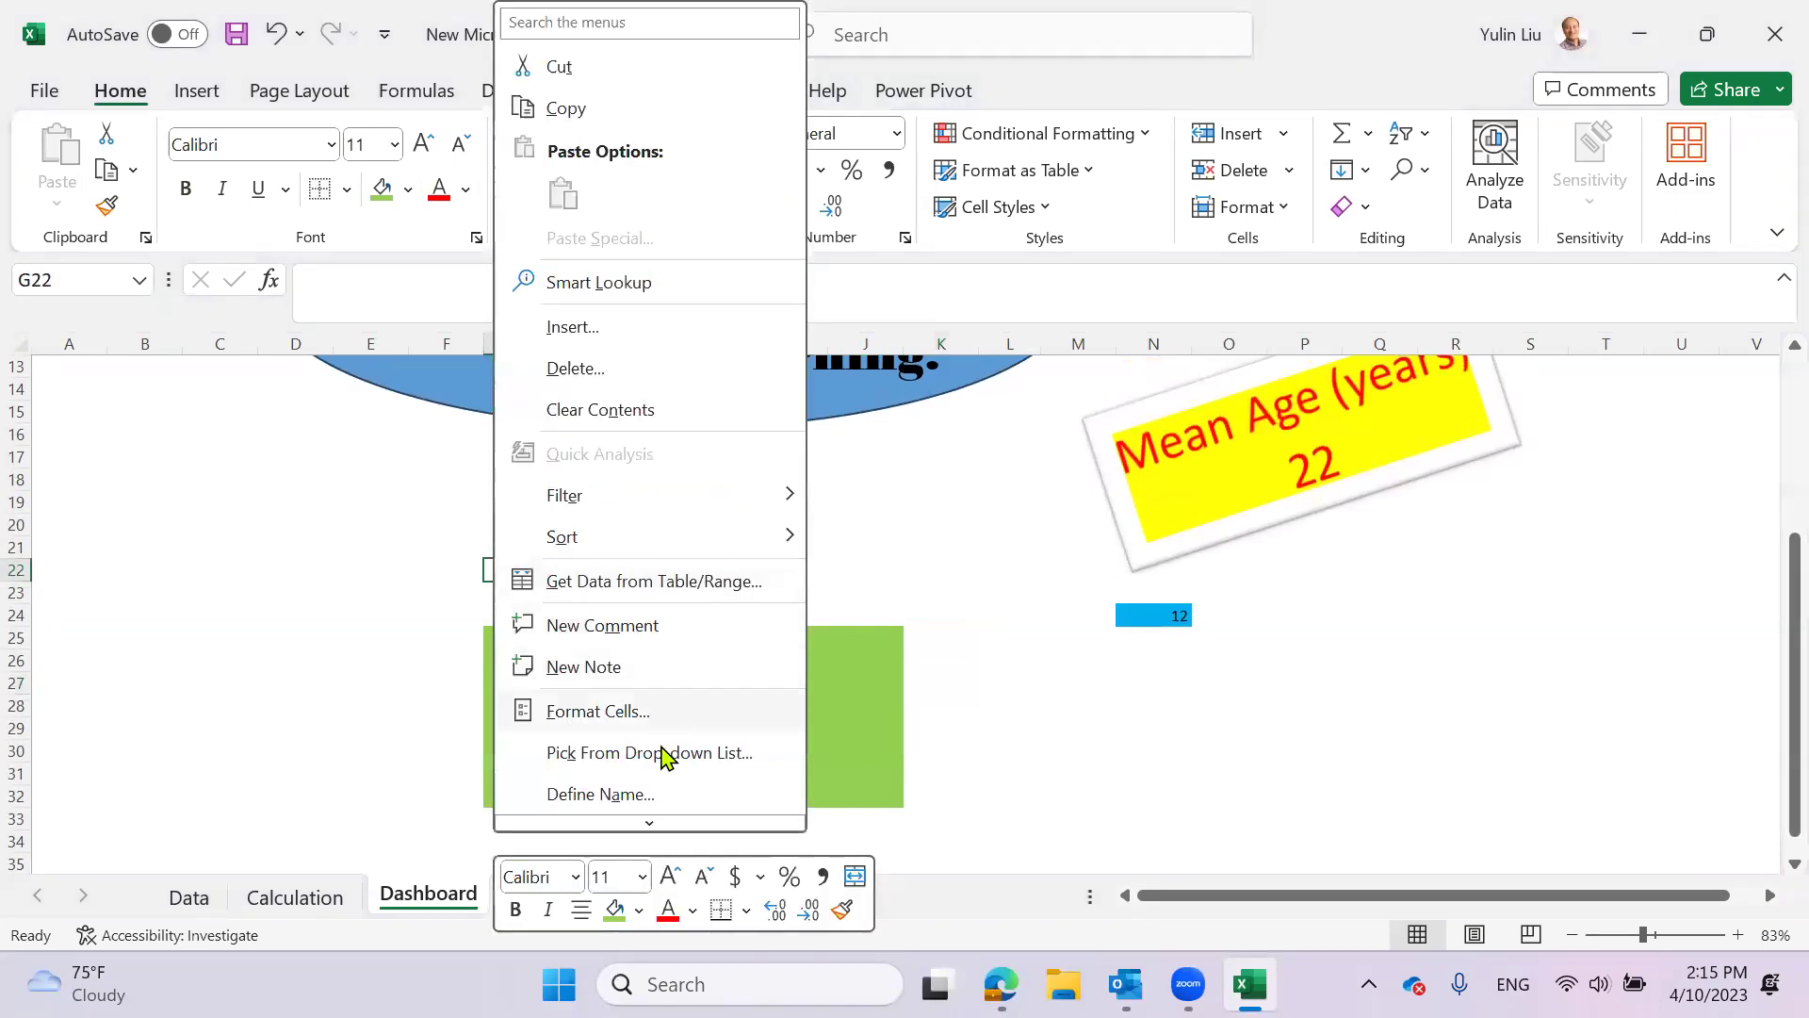
left_click(642, 722)
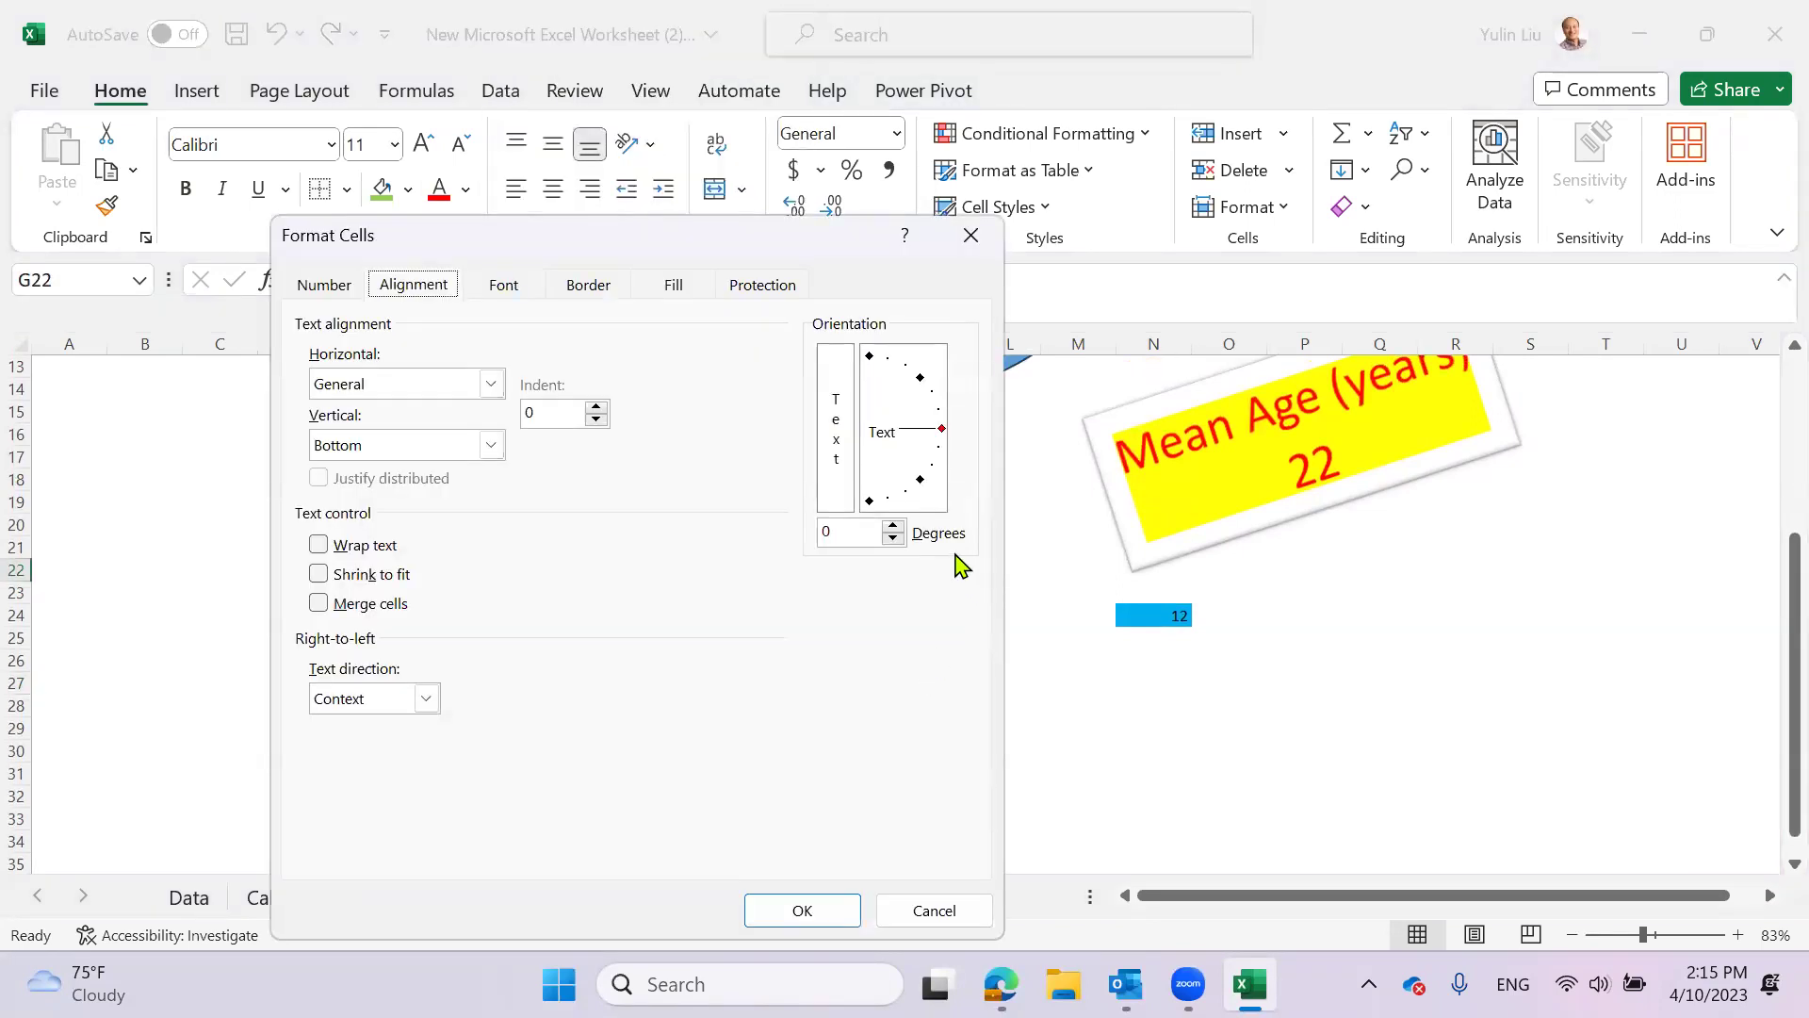
left_click(980, 910)
- Examine the Locked and Hidden protection options in the cell format settings of cell H23 and close the dialog
right_click(739, 594)
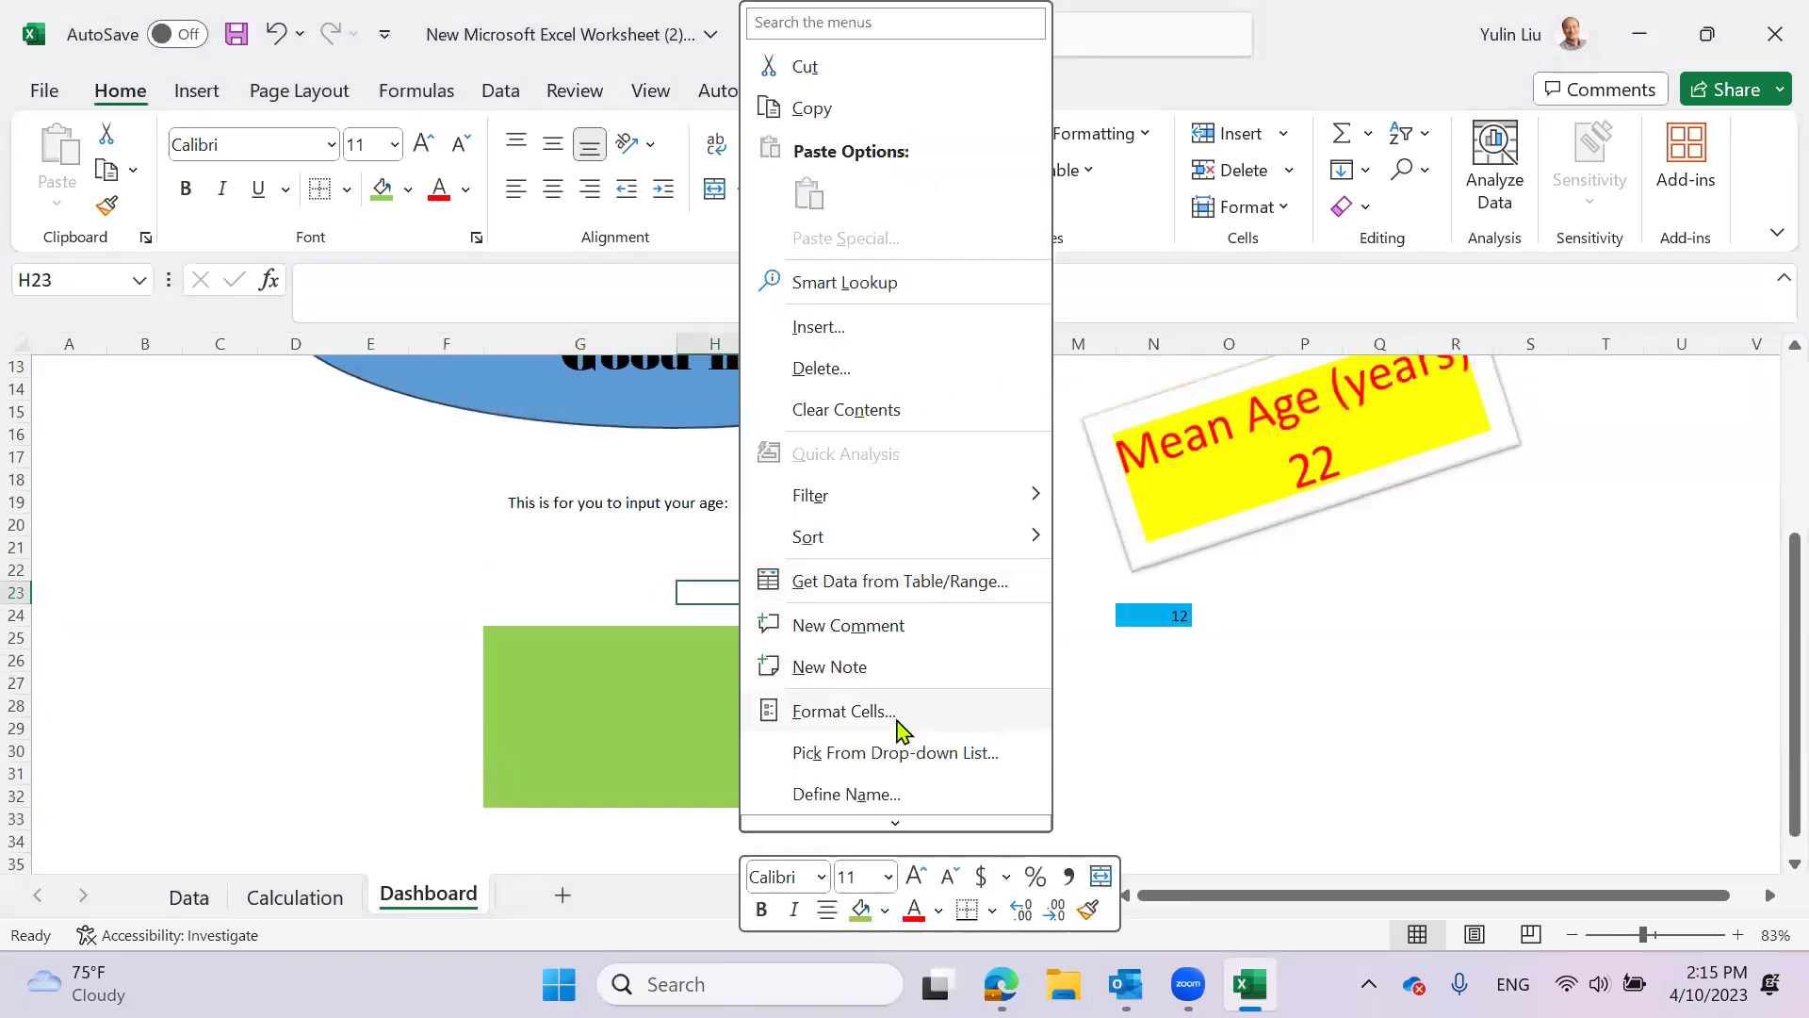
left_click(898, 717)
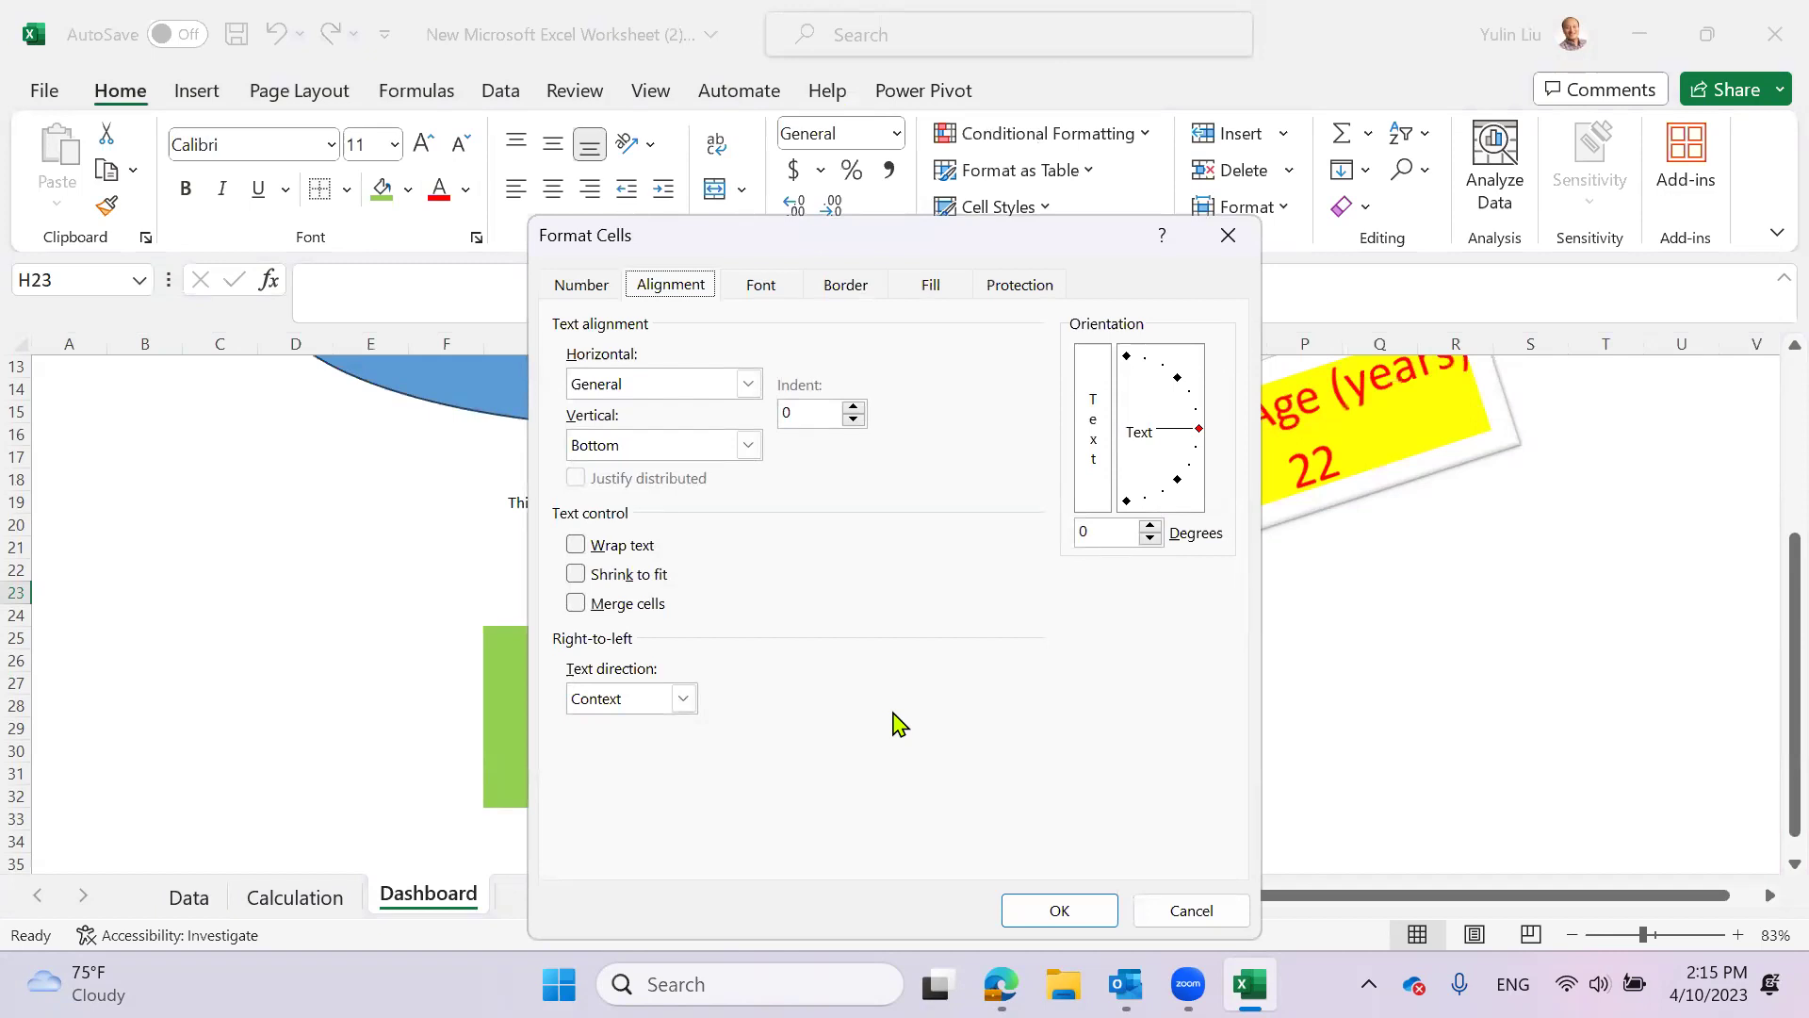
left_click(1017, 286)
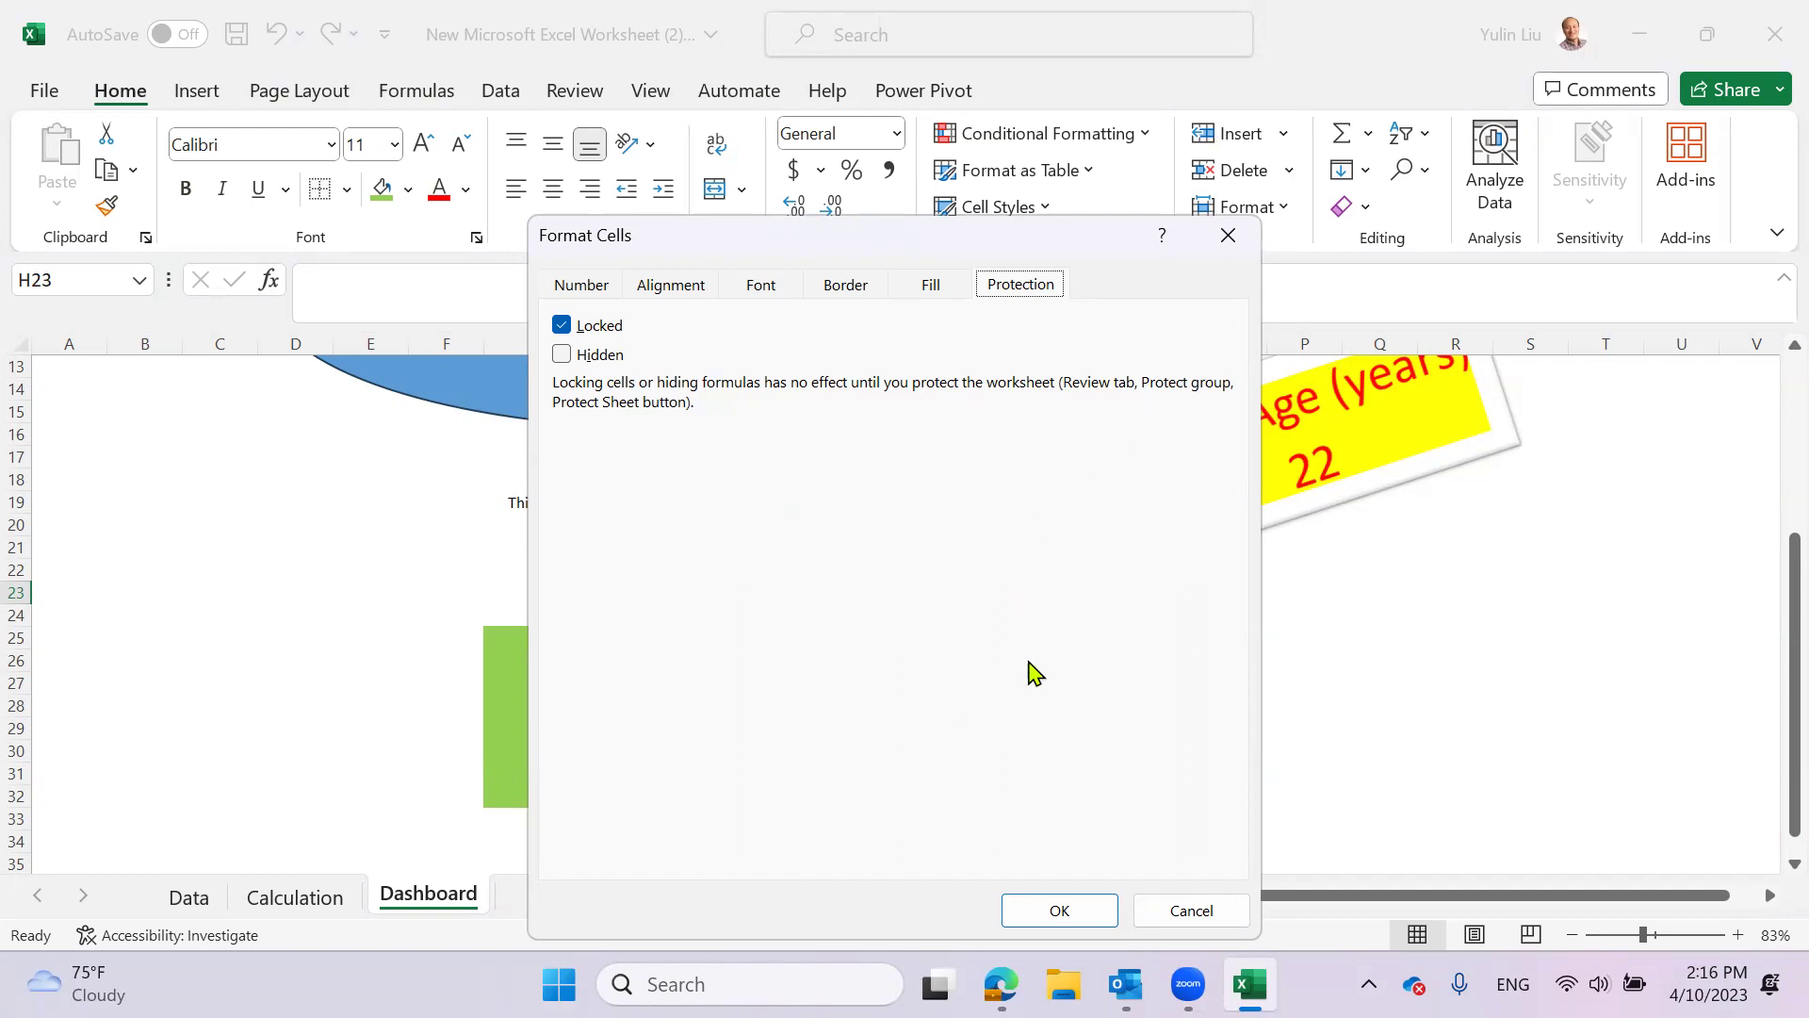
left_click_drag(910, 247, 840, 228)
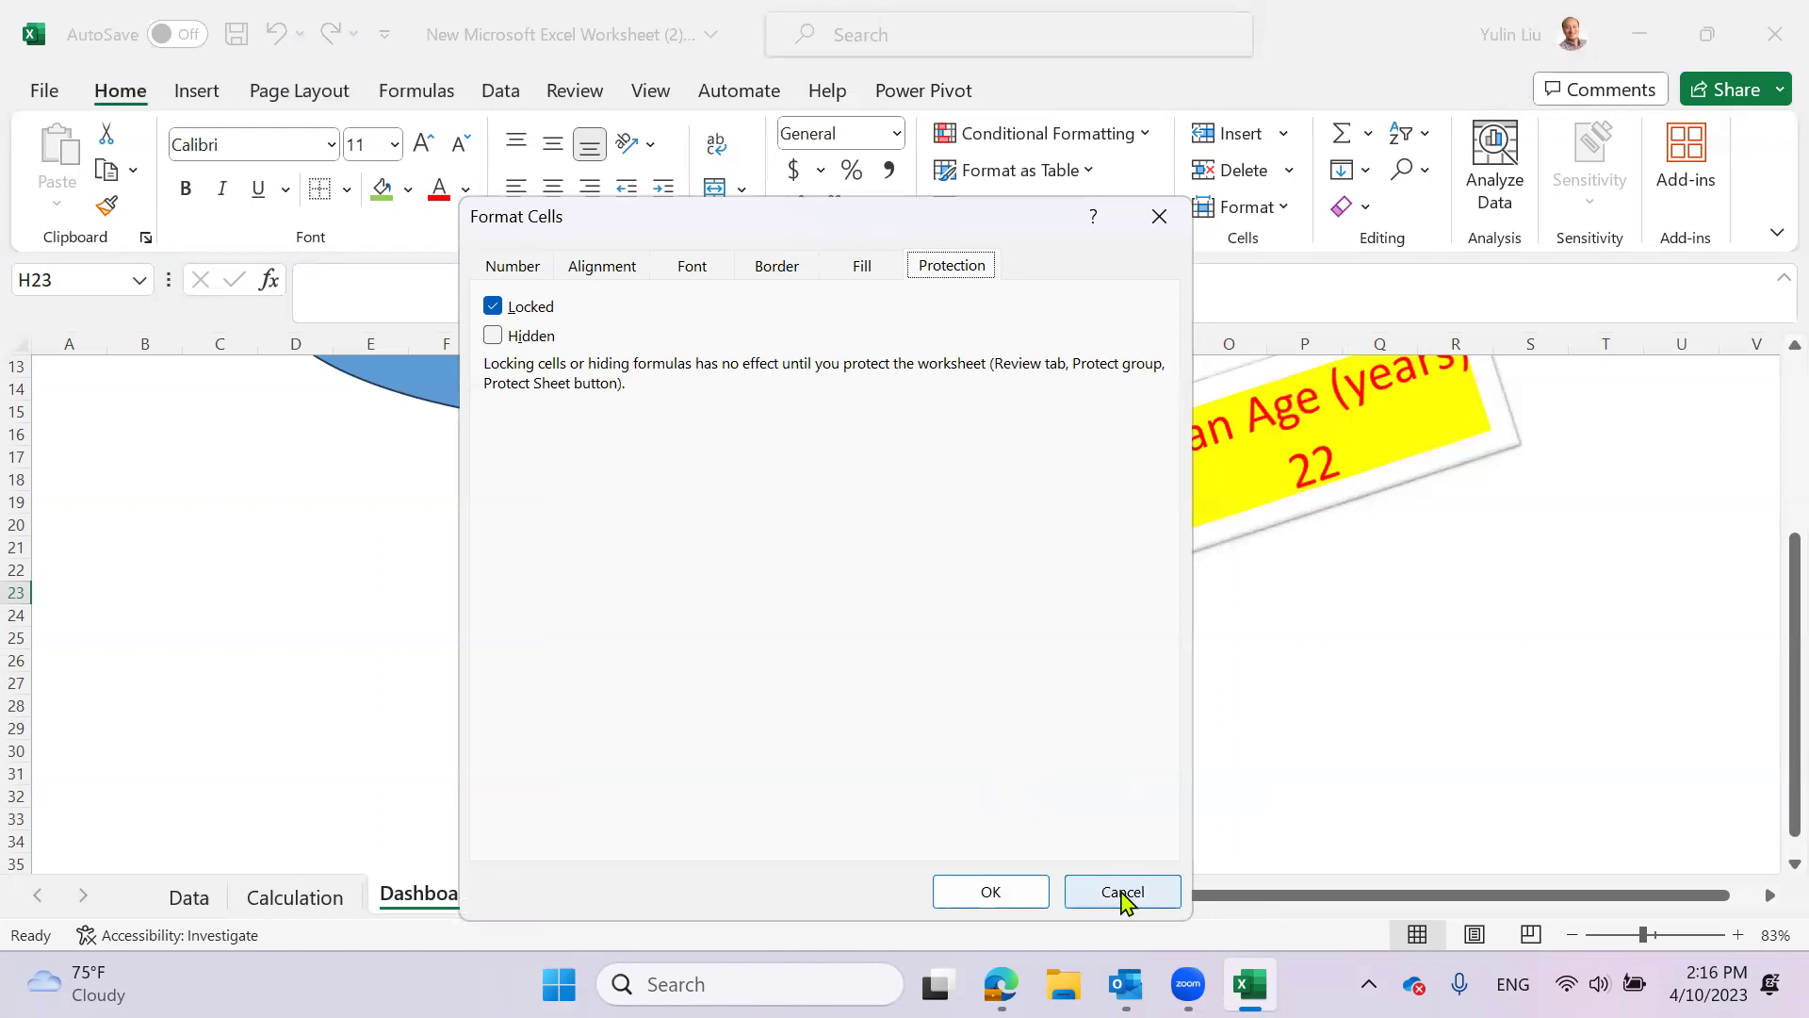
left_click(1016, 900)
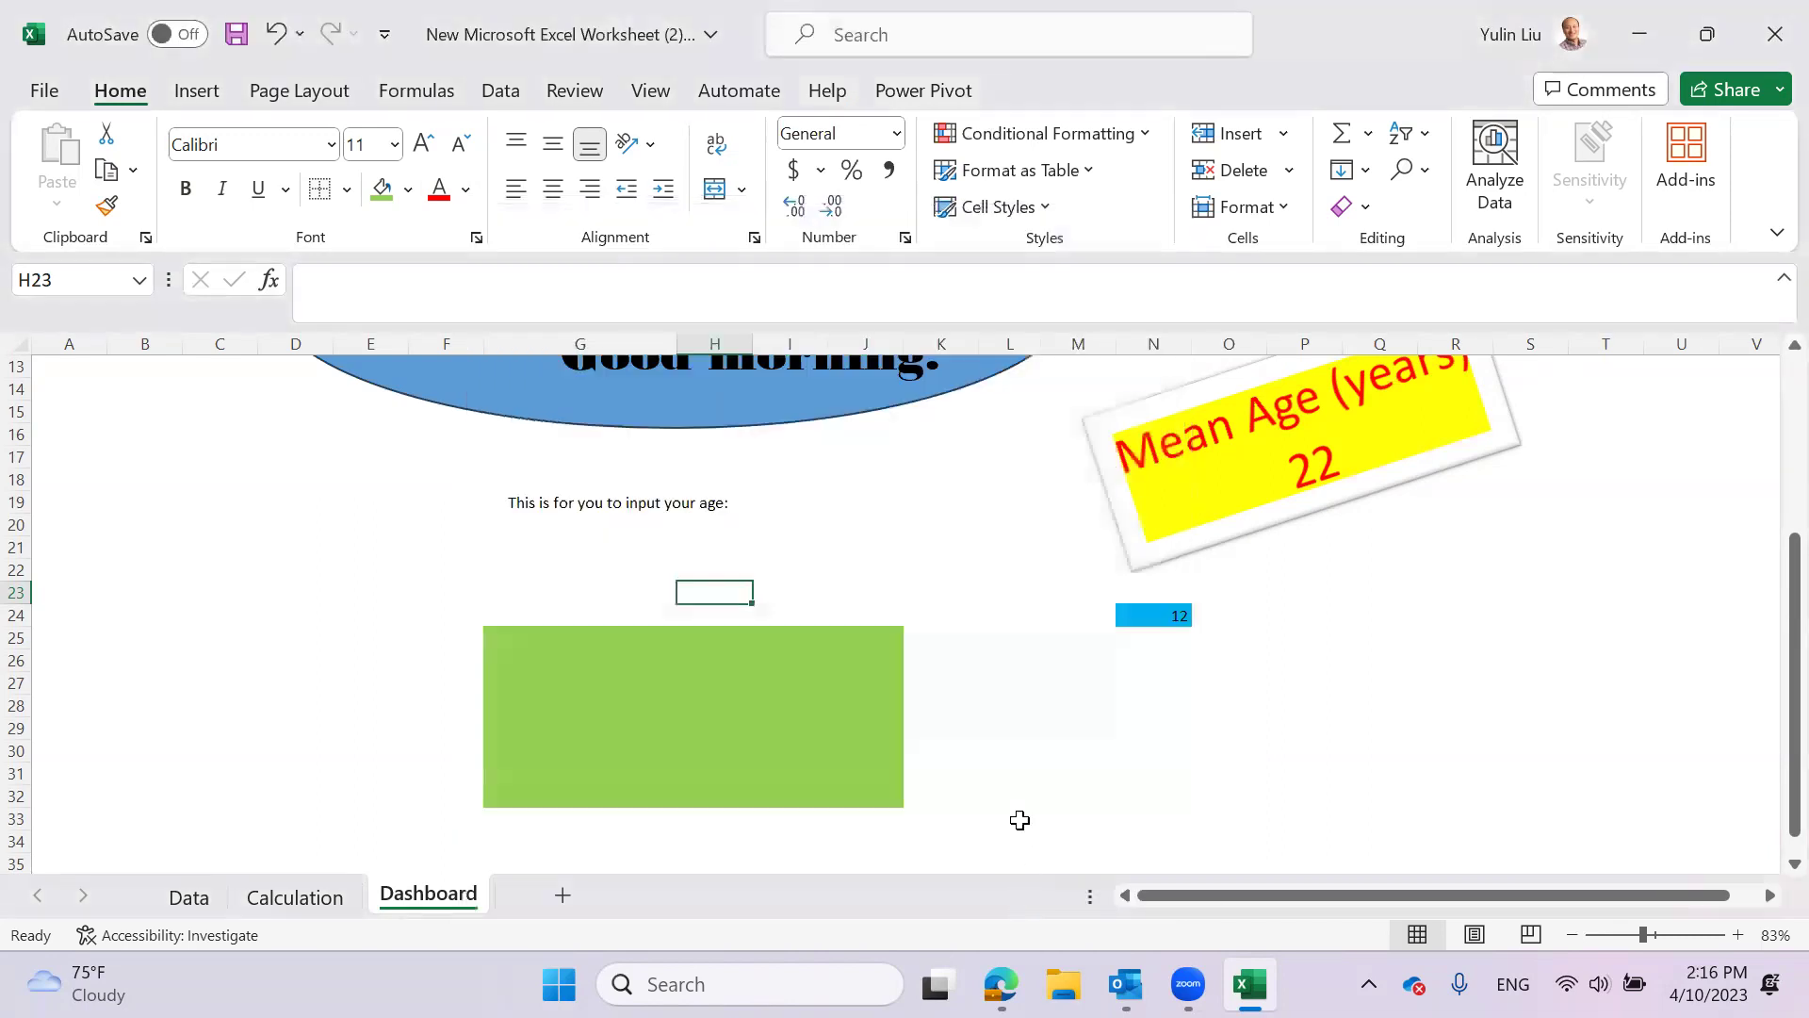
left_click(735, 639)
left_click(606, 659)
left_click(592, 616)
type("-0")
key("BackSpace")
key("BackSpace")
key("Escape")
key("Home")
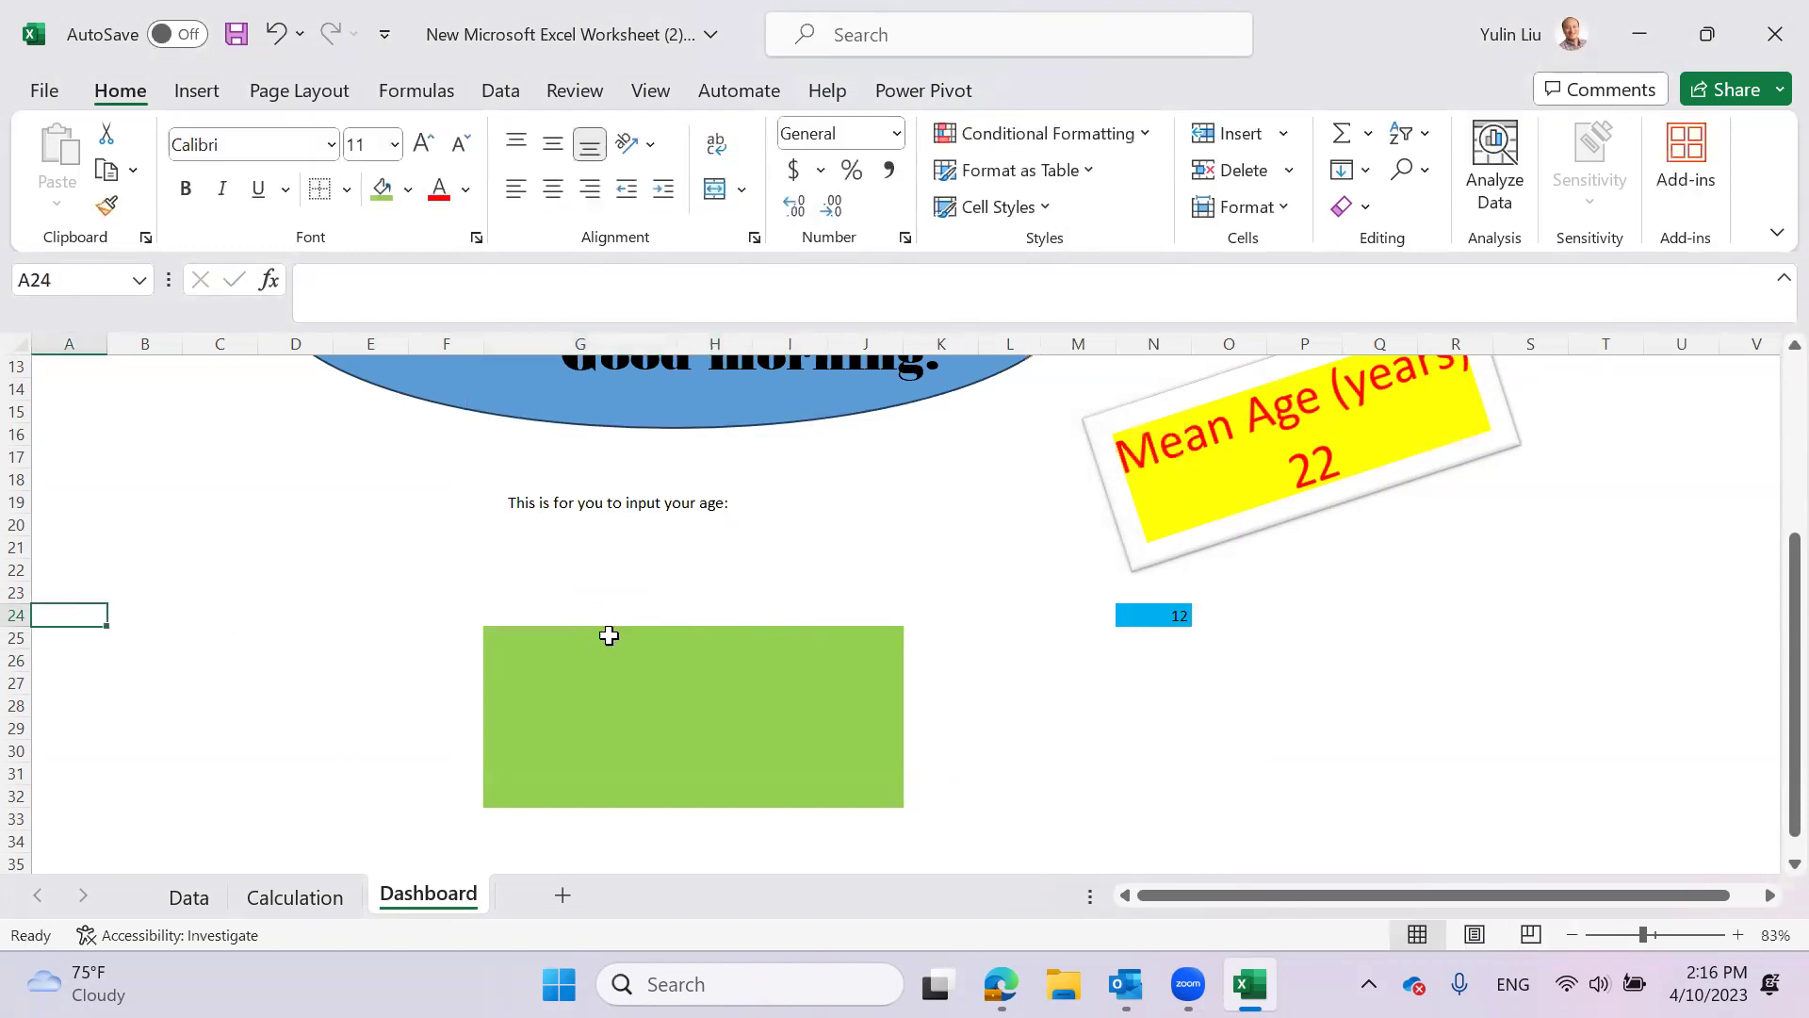
left_click(580, 622)
left_click(509, 647)
left_click_drag(525, 638, 856, 792)
left_click(980, 754)
left_click(833, 595)
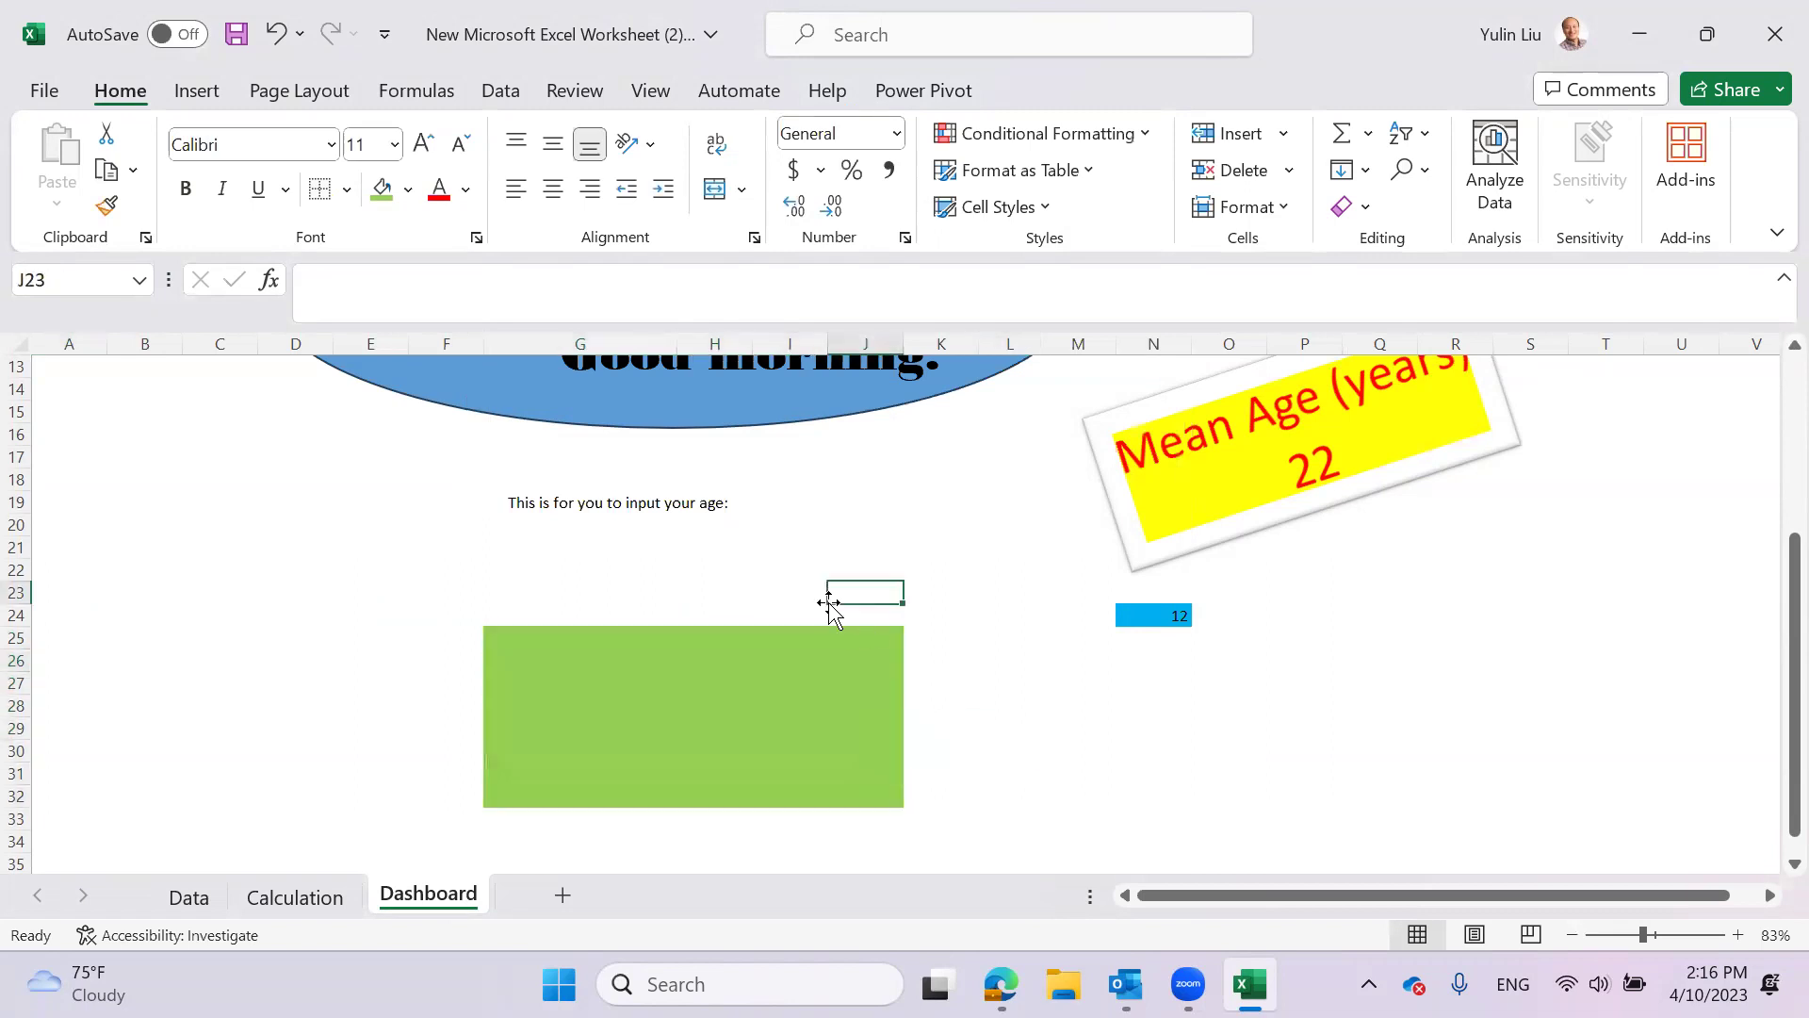
left_click(880, 529)
left_click(933, 541)
left_click(936, 507)
scroll(976, 629, "up", 3)
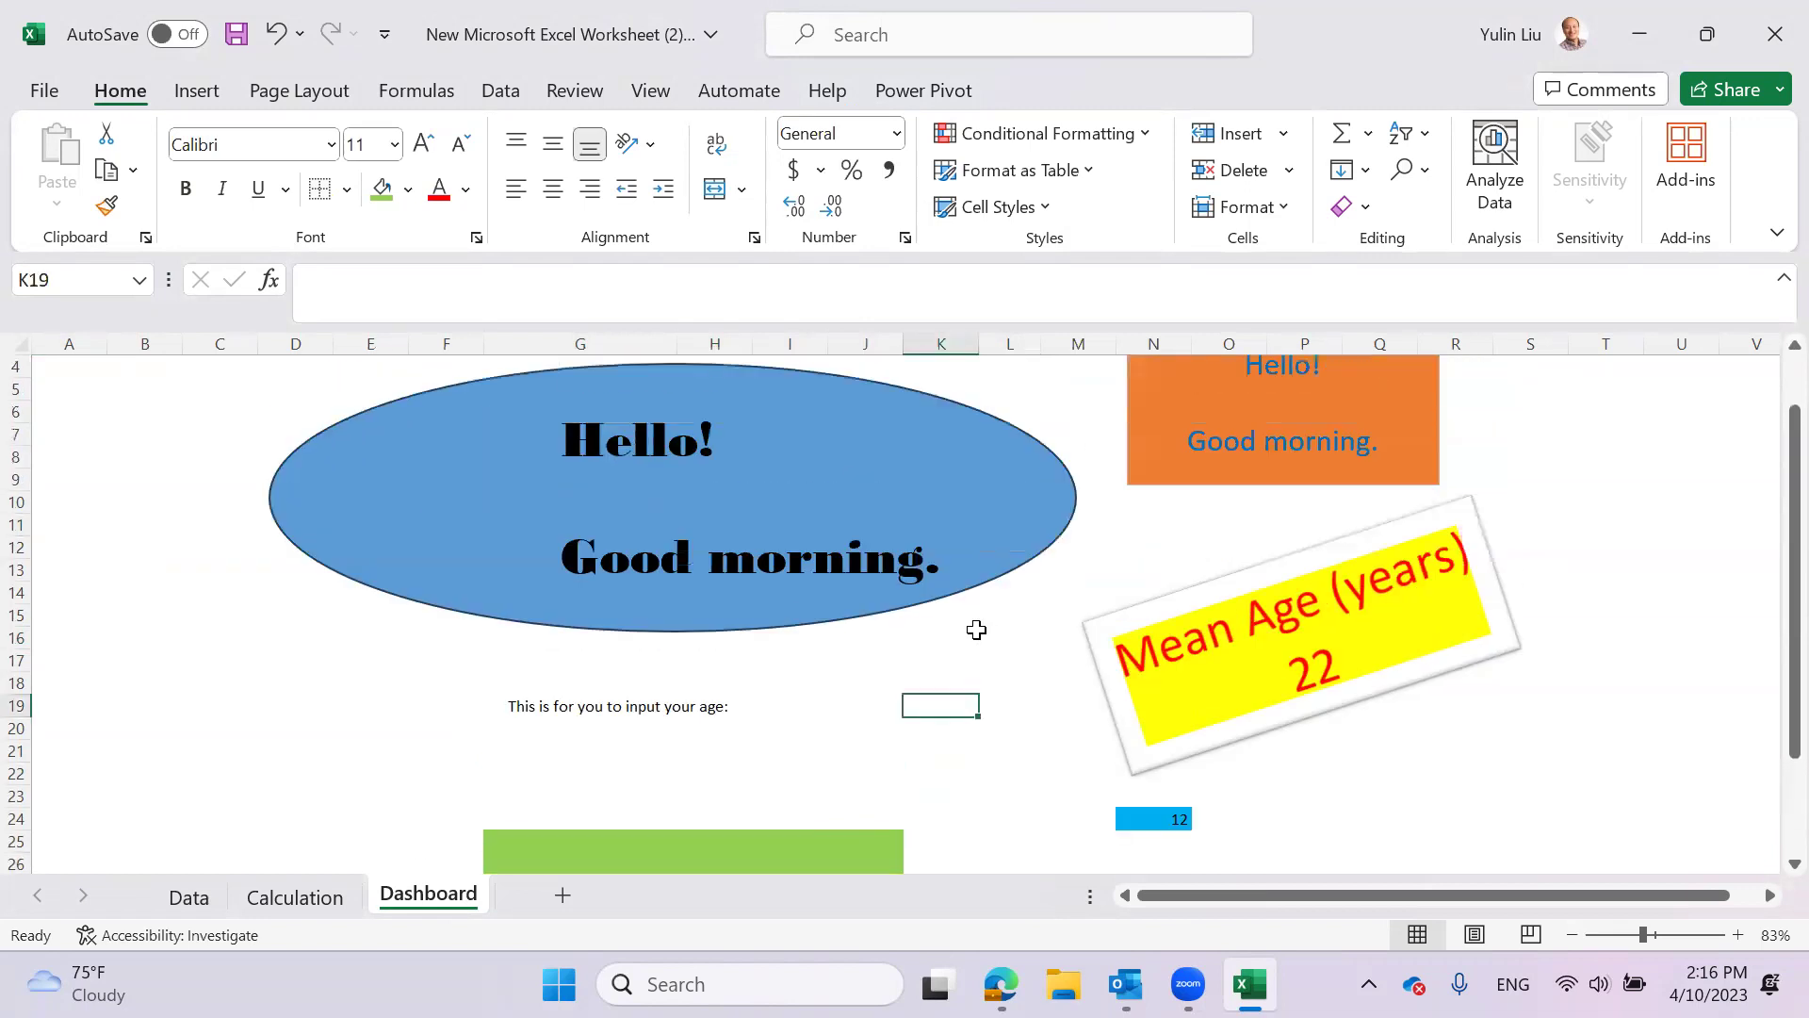
scroll(957, 610, "down", 3)
scroll(952, 608, "up", 1)
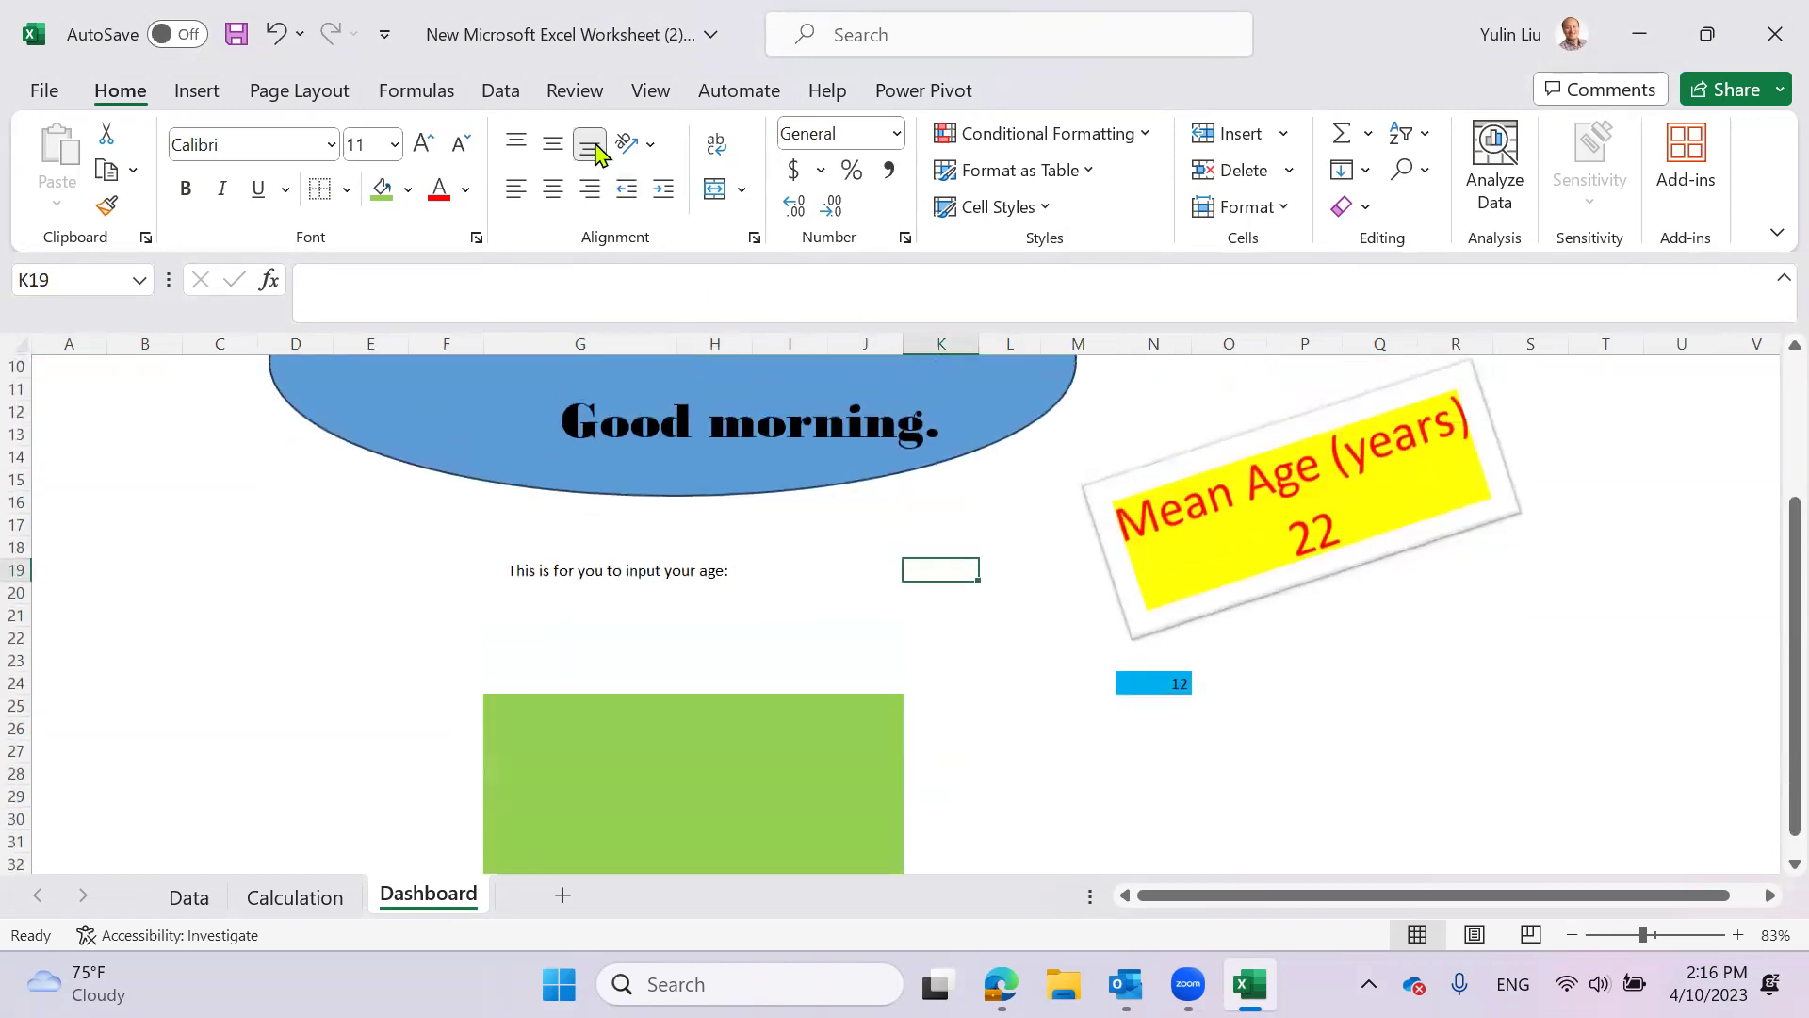
- Protect the Dashboard sheet without a password, allowing only the selection of locked and unlocked cells
left_click(577, 92)
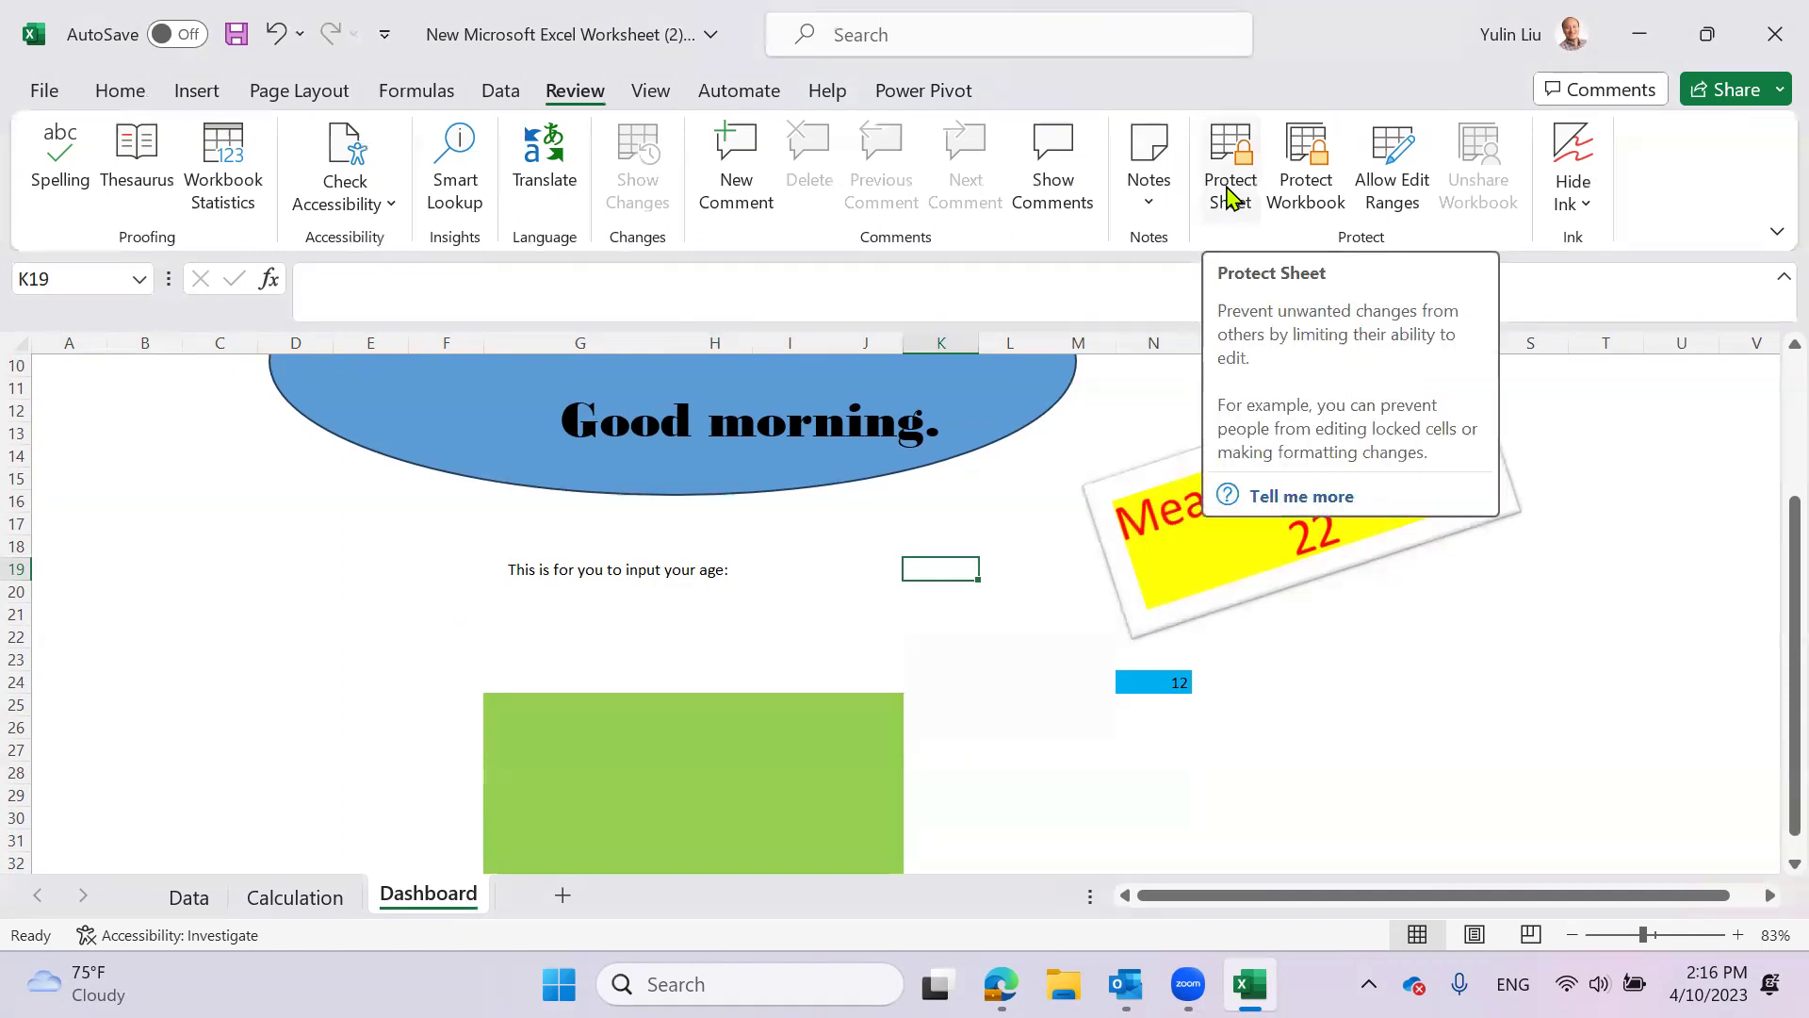
left_click(769, 609)
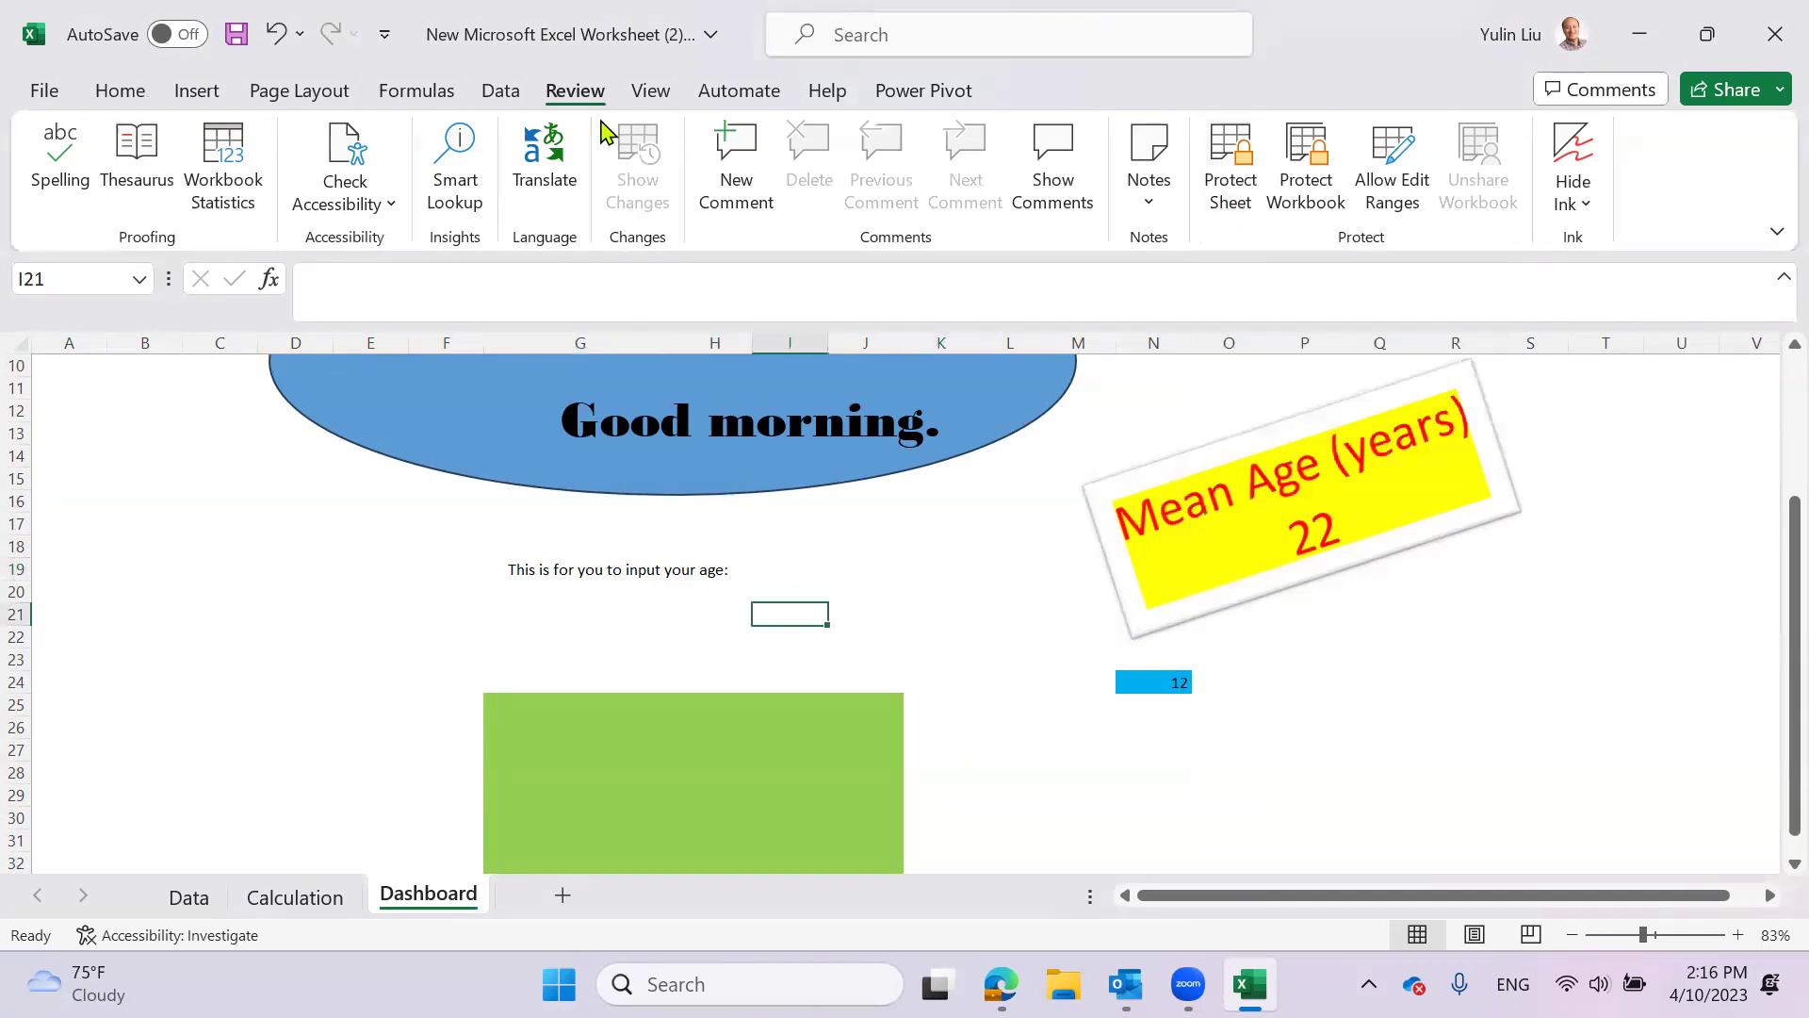
left_click(1230, 195)
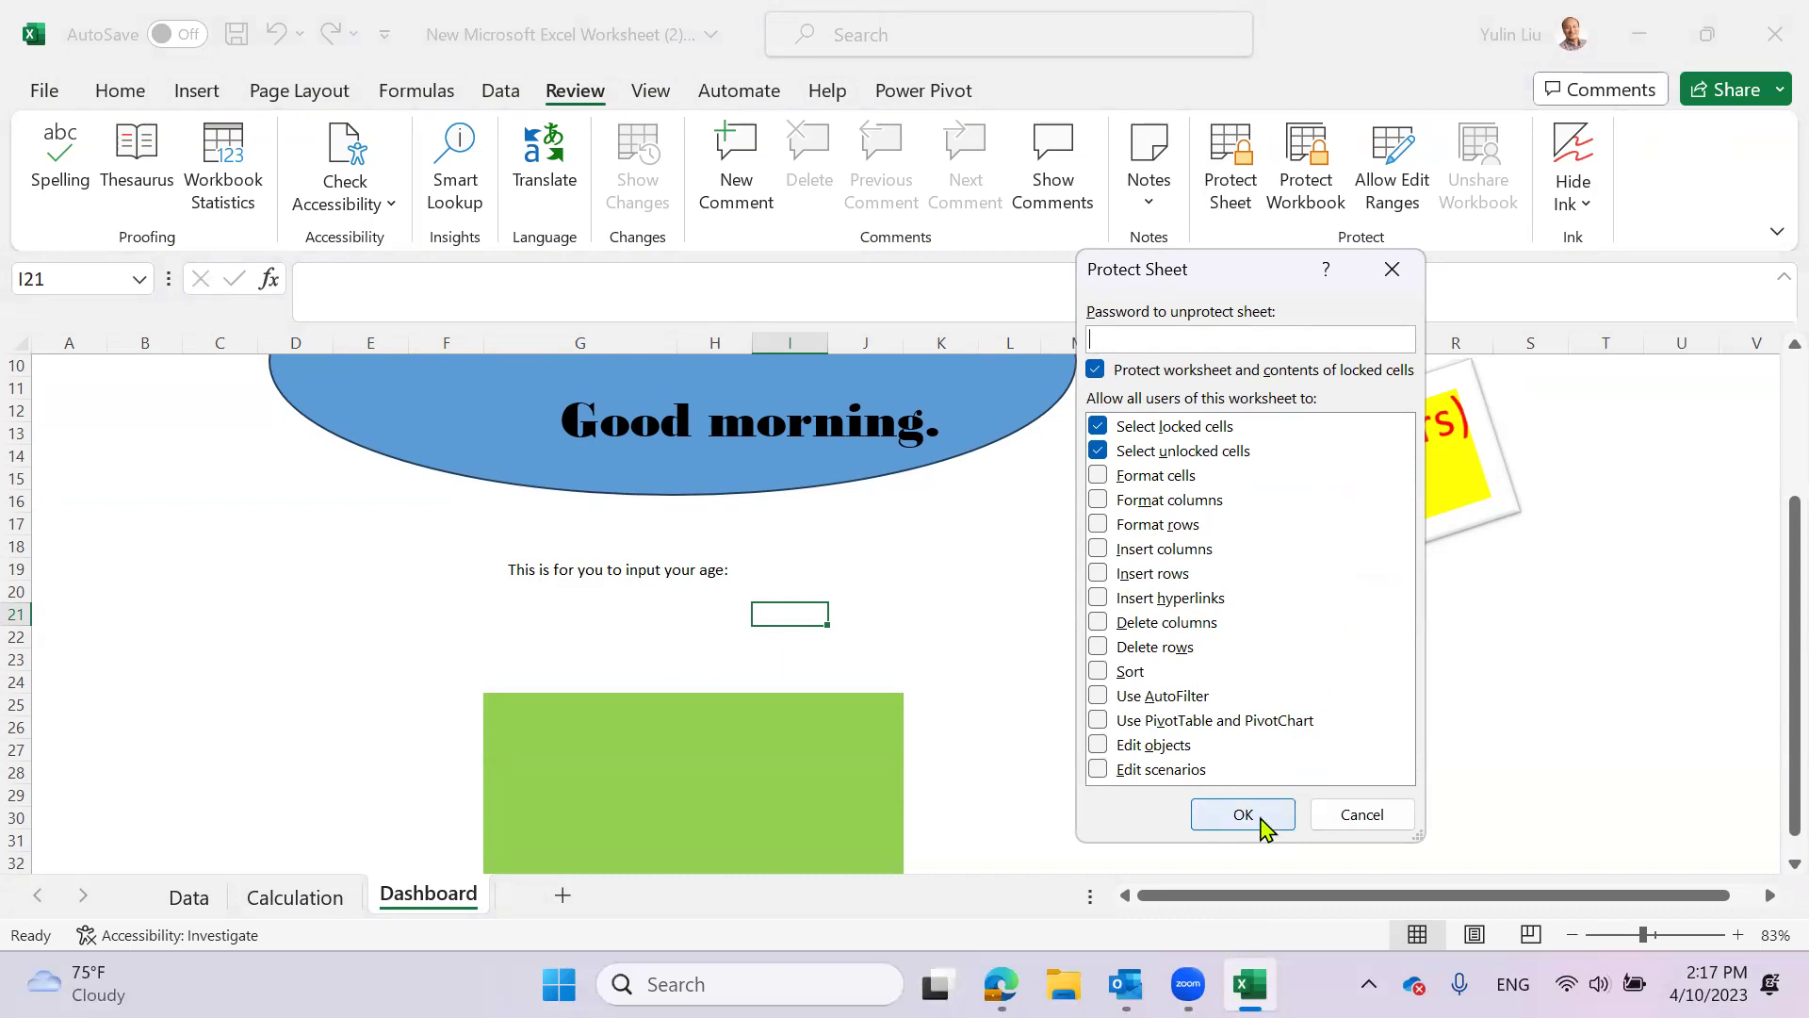
left_click(1243, 815)
- Try to edit cells J23 and G27 on the protected Dashboard sheet and dismiss each alert
left_click(1055, 750)
left_click(848, 658)
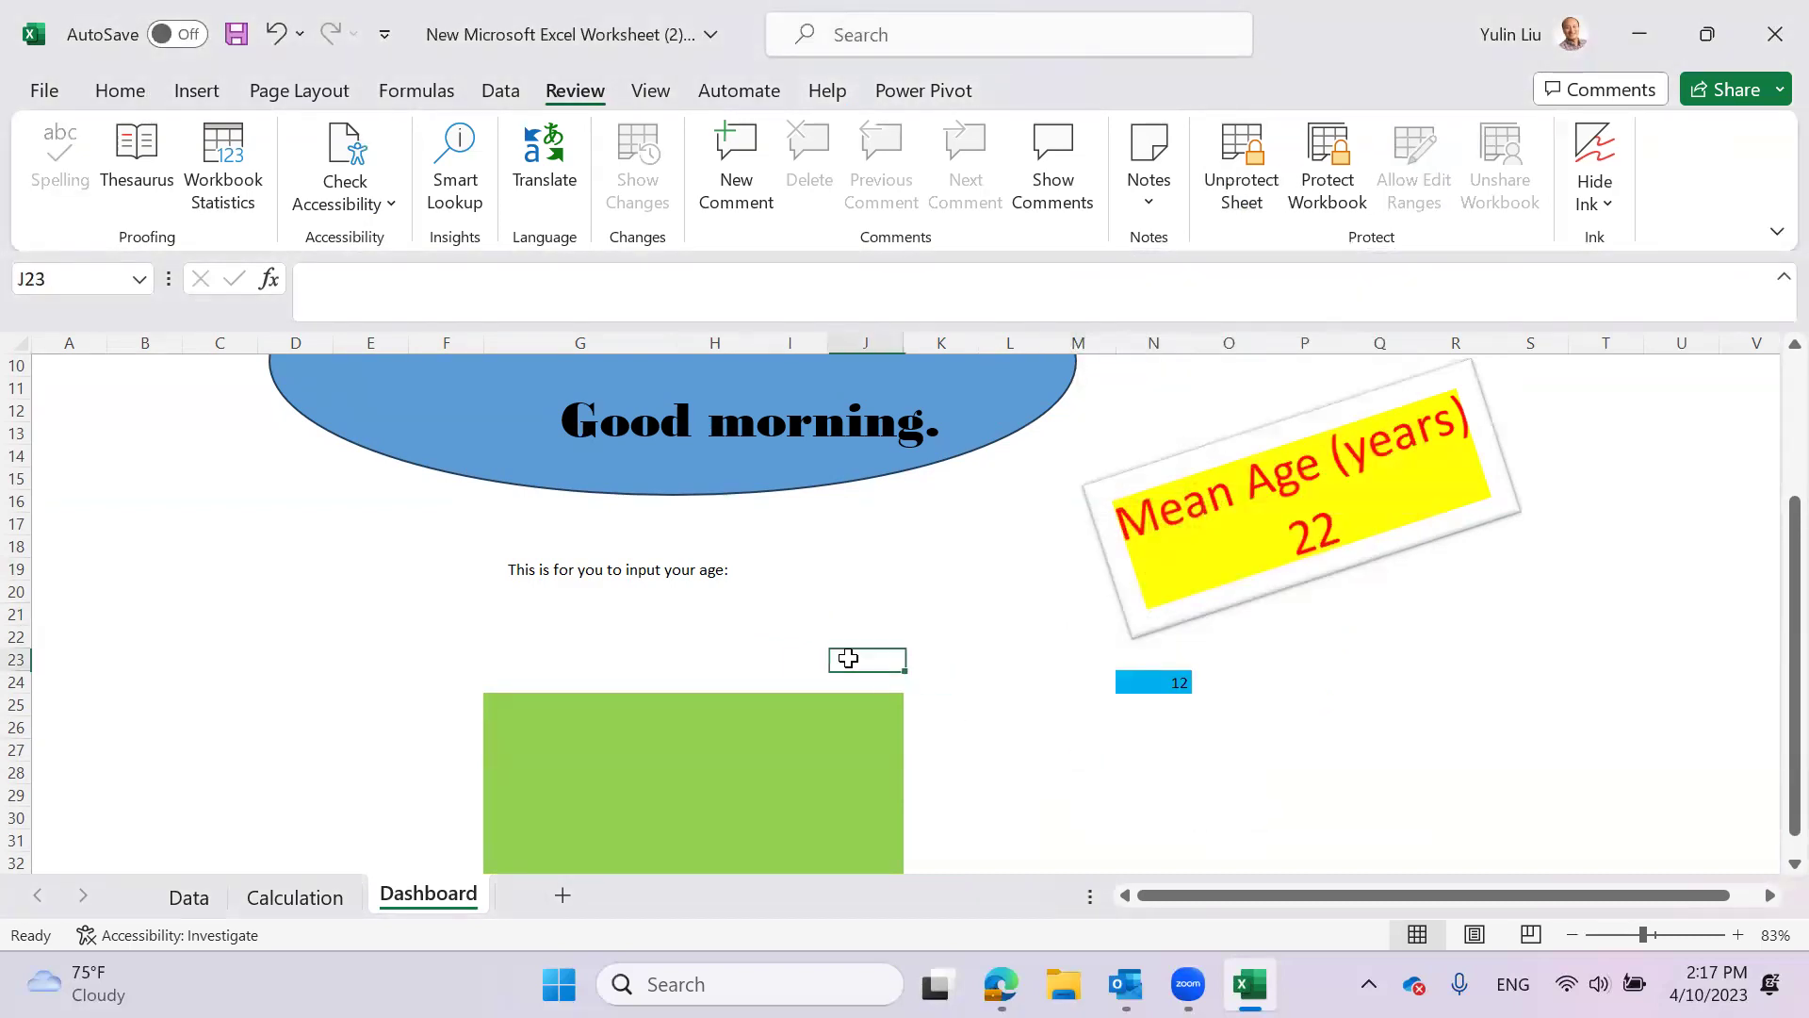
double_click(848, 659)
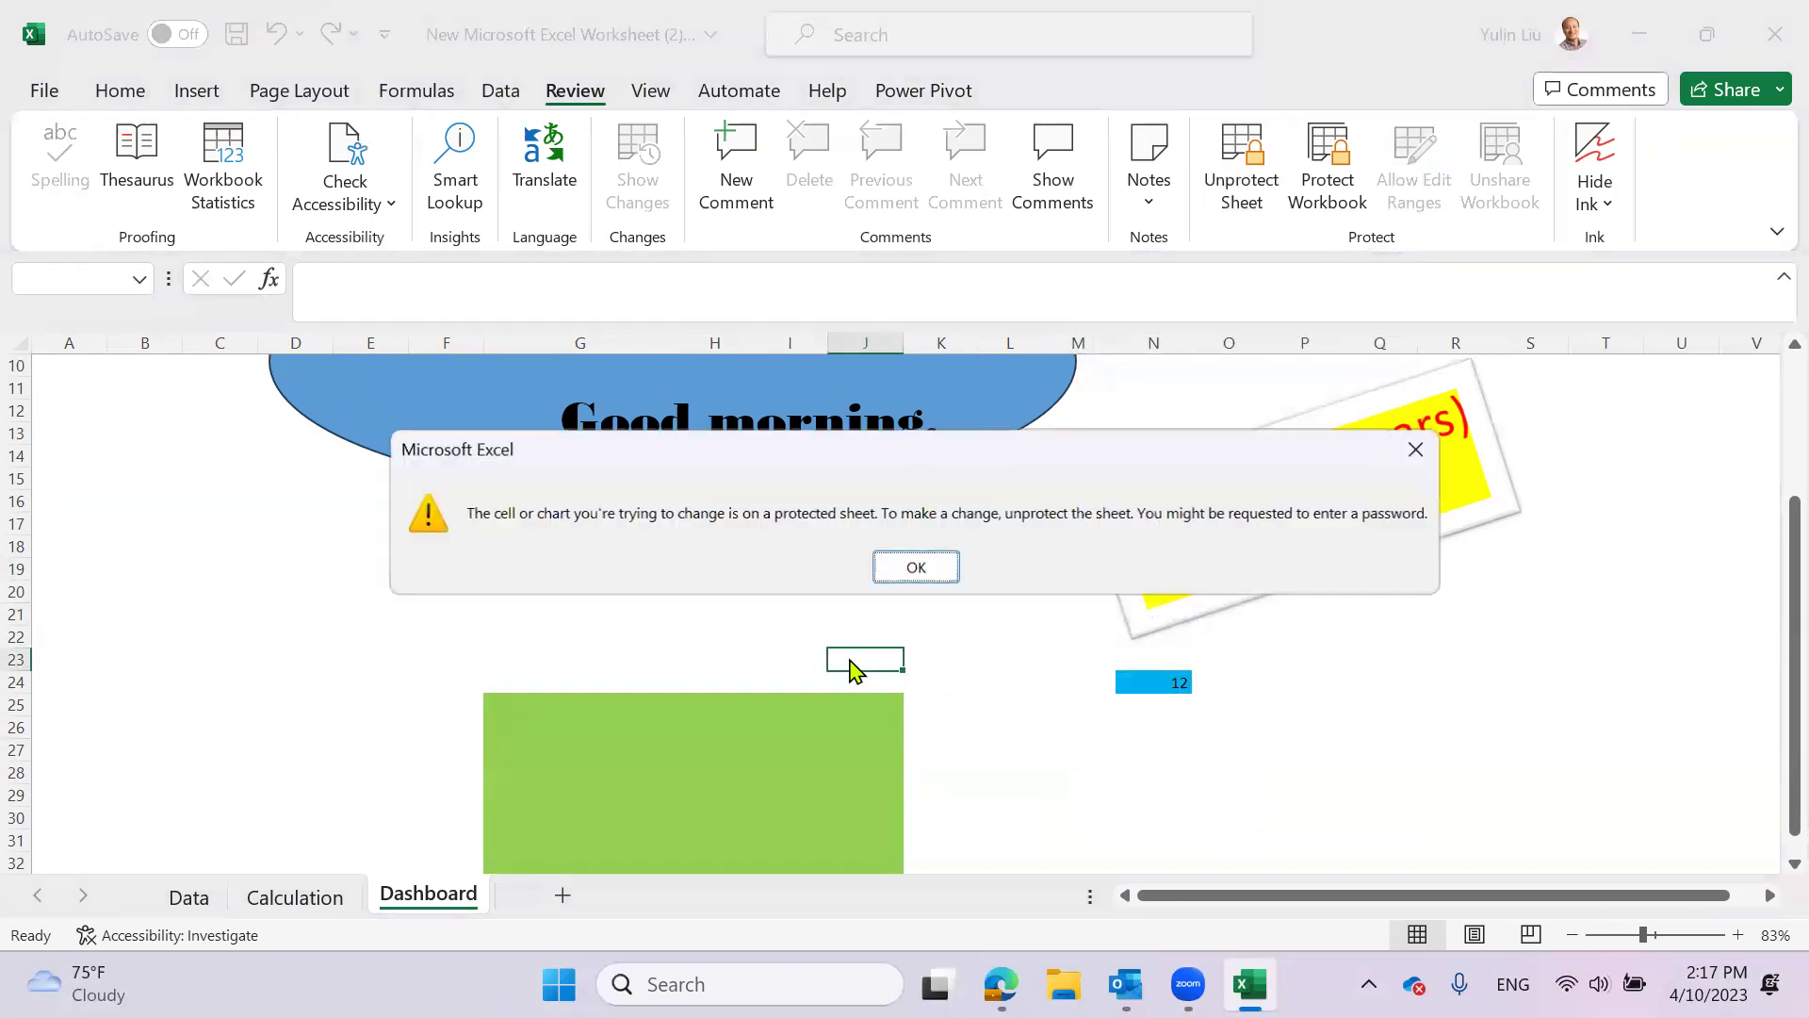
left_click(915, 566)
left_click(651, 683)
left_click(669, 749)
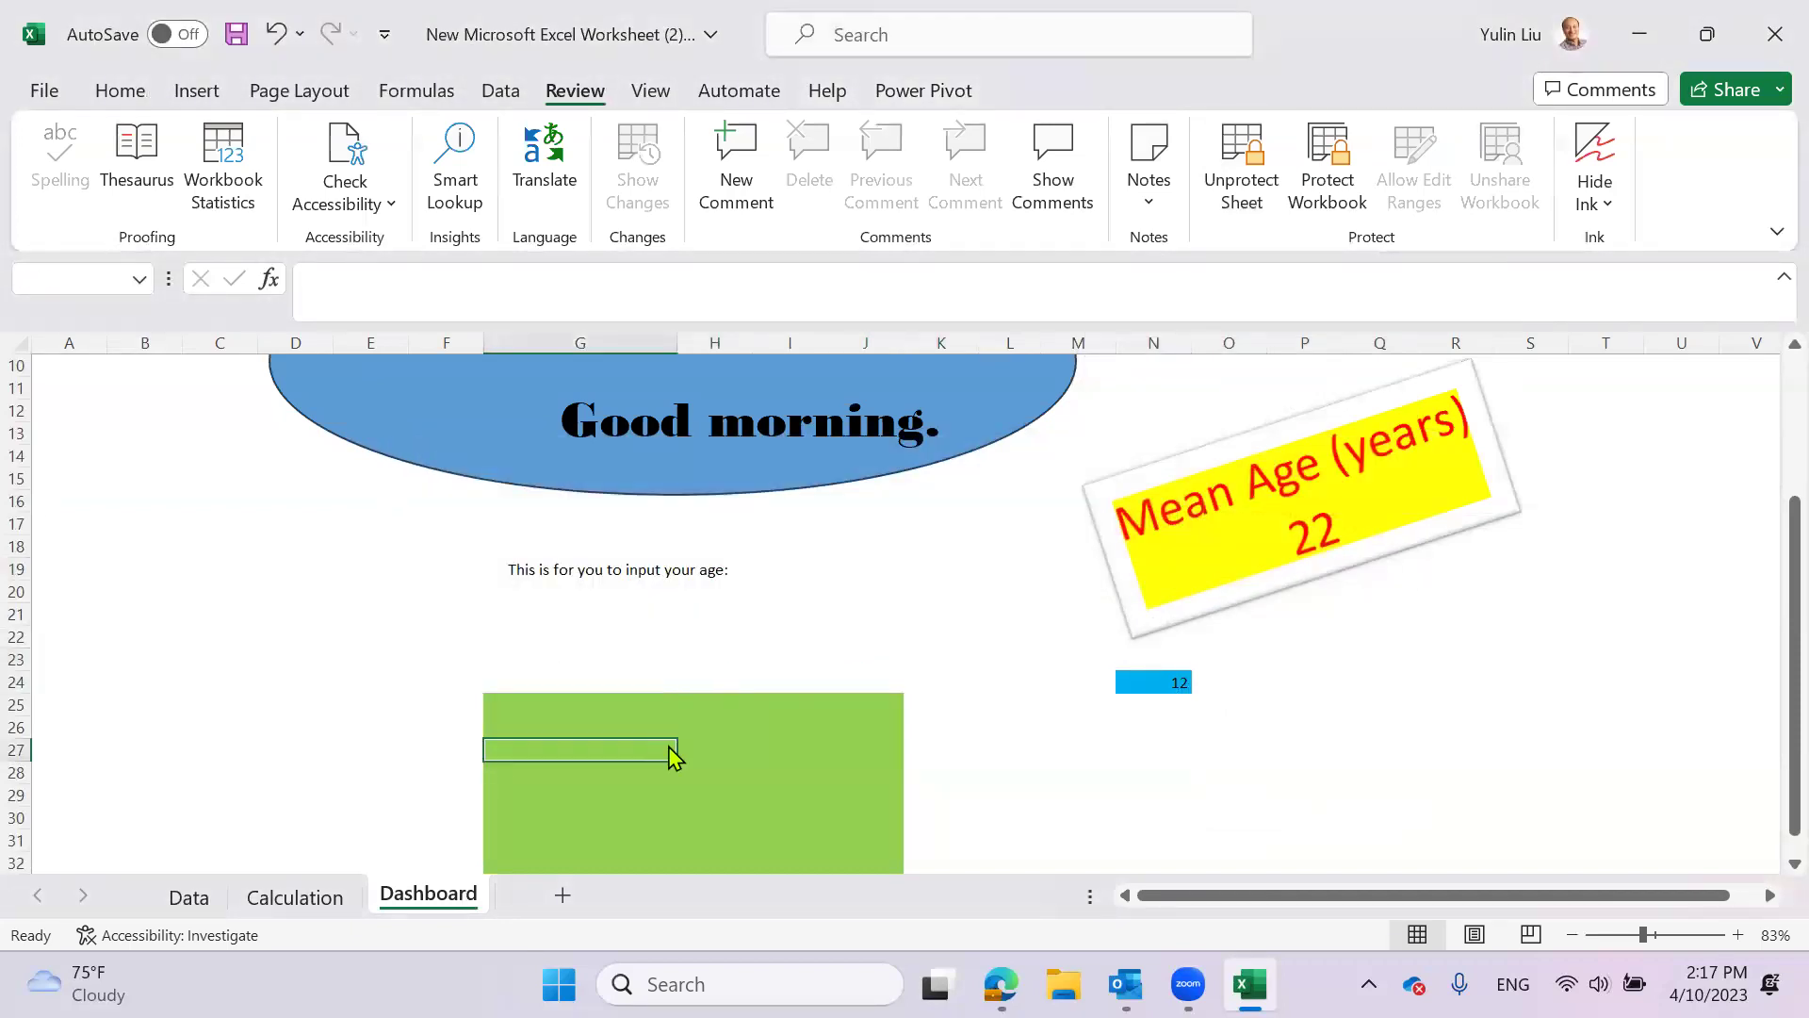
double_click(673, 754)
left_click(1406, 451)
scroll(956, 659, "down", 1)
scroll(788, 412, "up", 2)
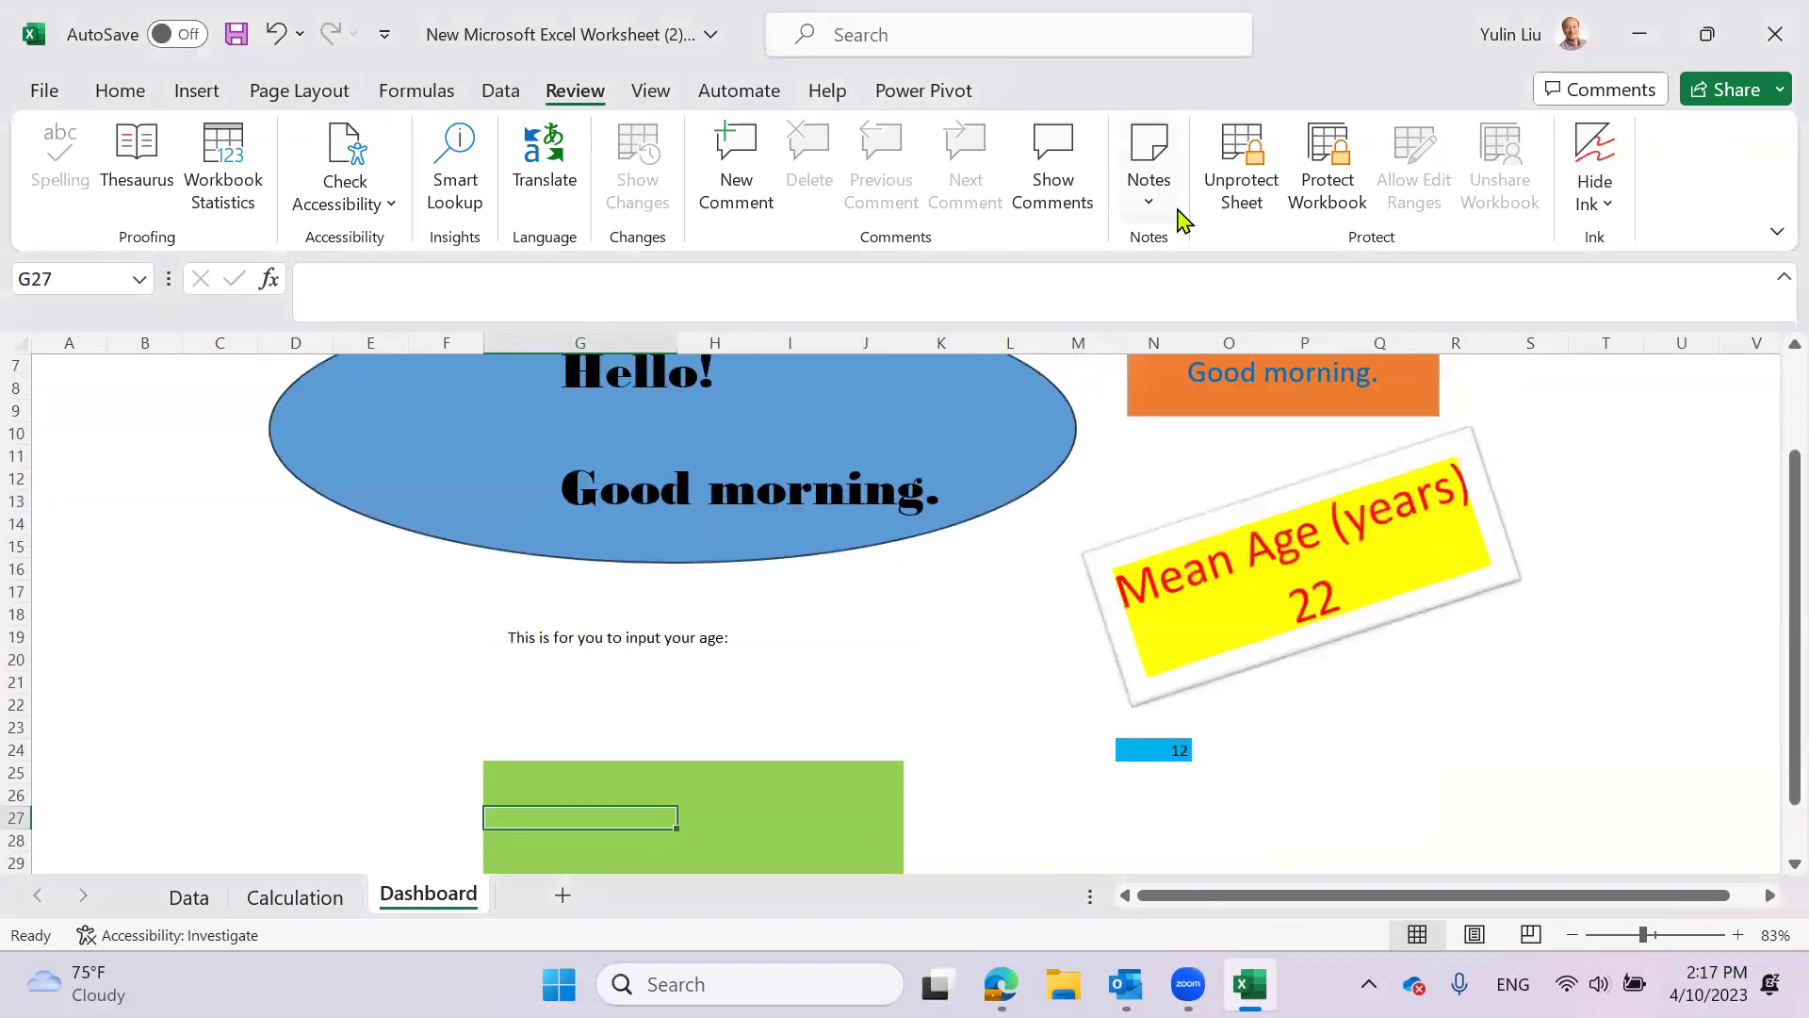
- Unprotect the Dashboard sheet and try out typing in cell J23, discarding the entry
left_click(1237, 168)
left_click(933, 577)
left_click(848, 725)
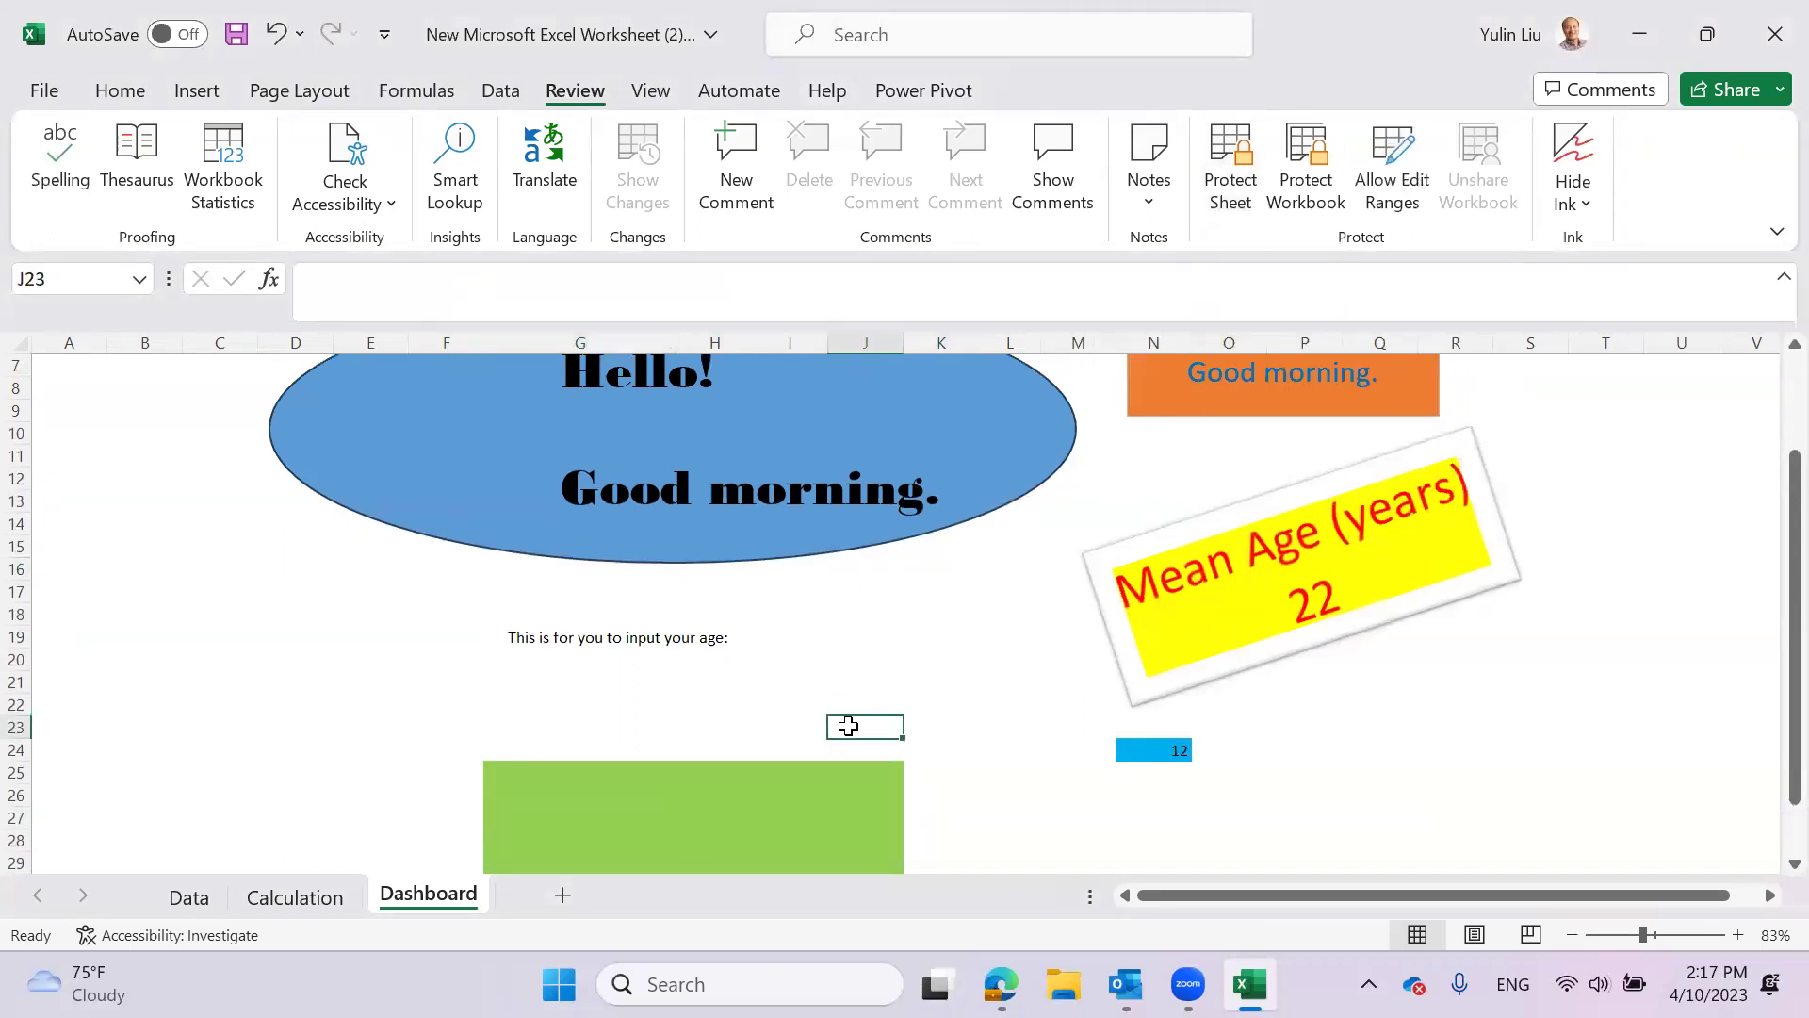
type("*iop")
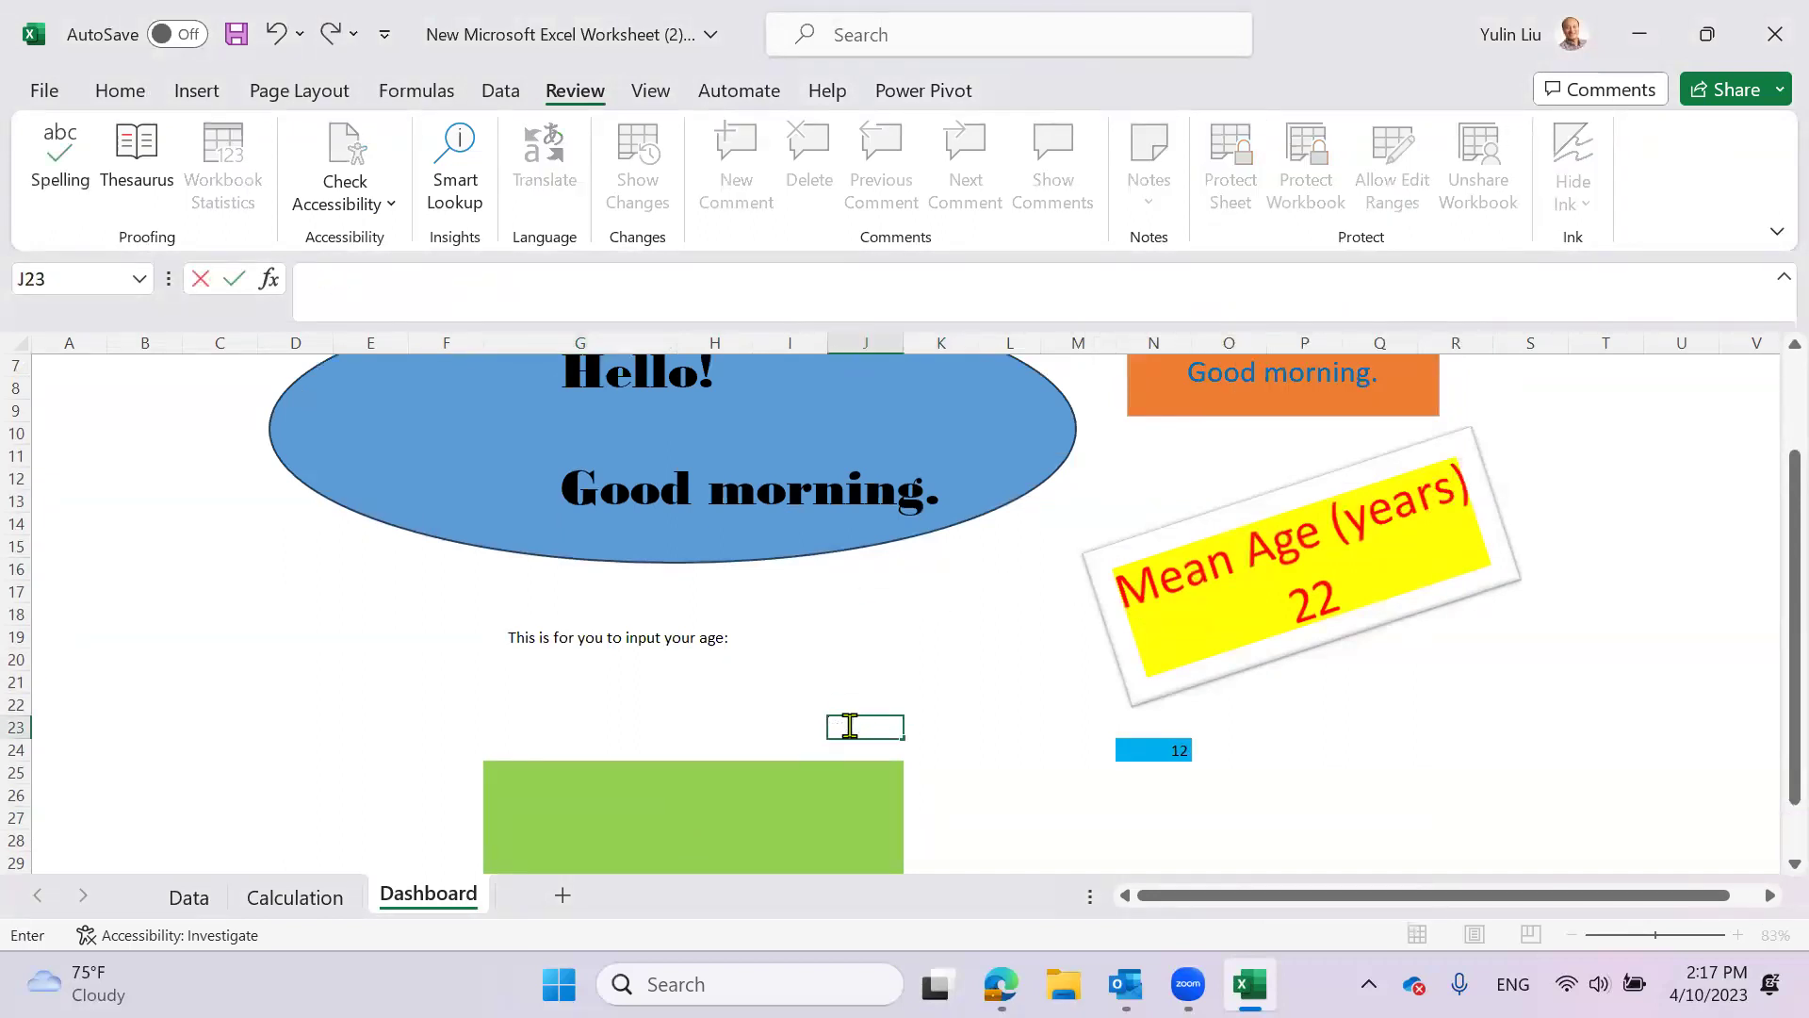
scroll(861, 731, "down", 2)
left_click(962, 660)
left_click(682, 609)
- Protect the Dashboard sheet with a password, entering and confirming the password and keeping the default permissions
left_click(1232, 182)
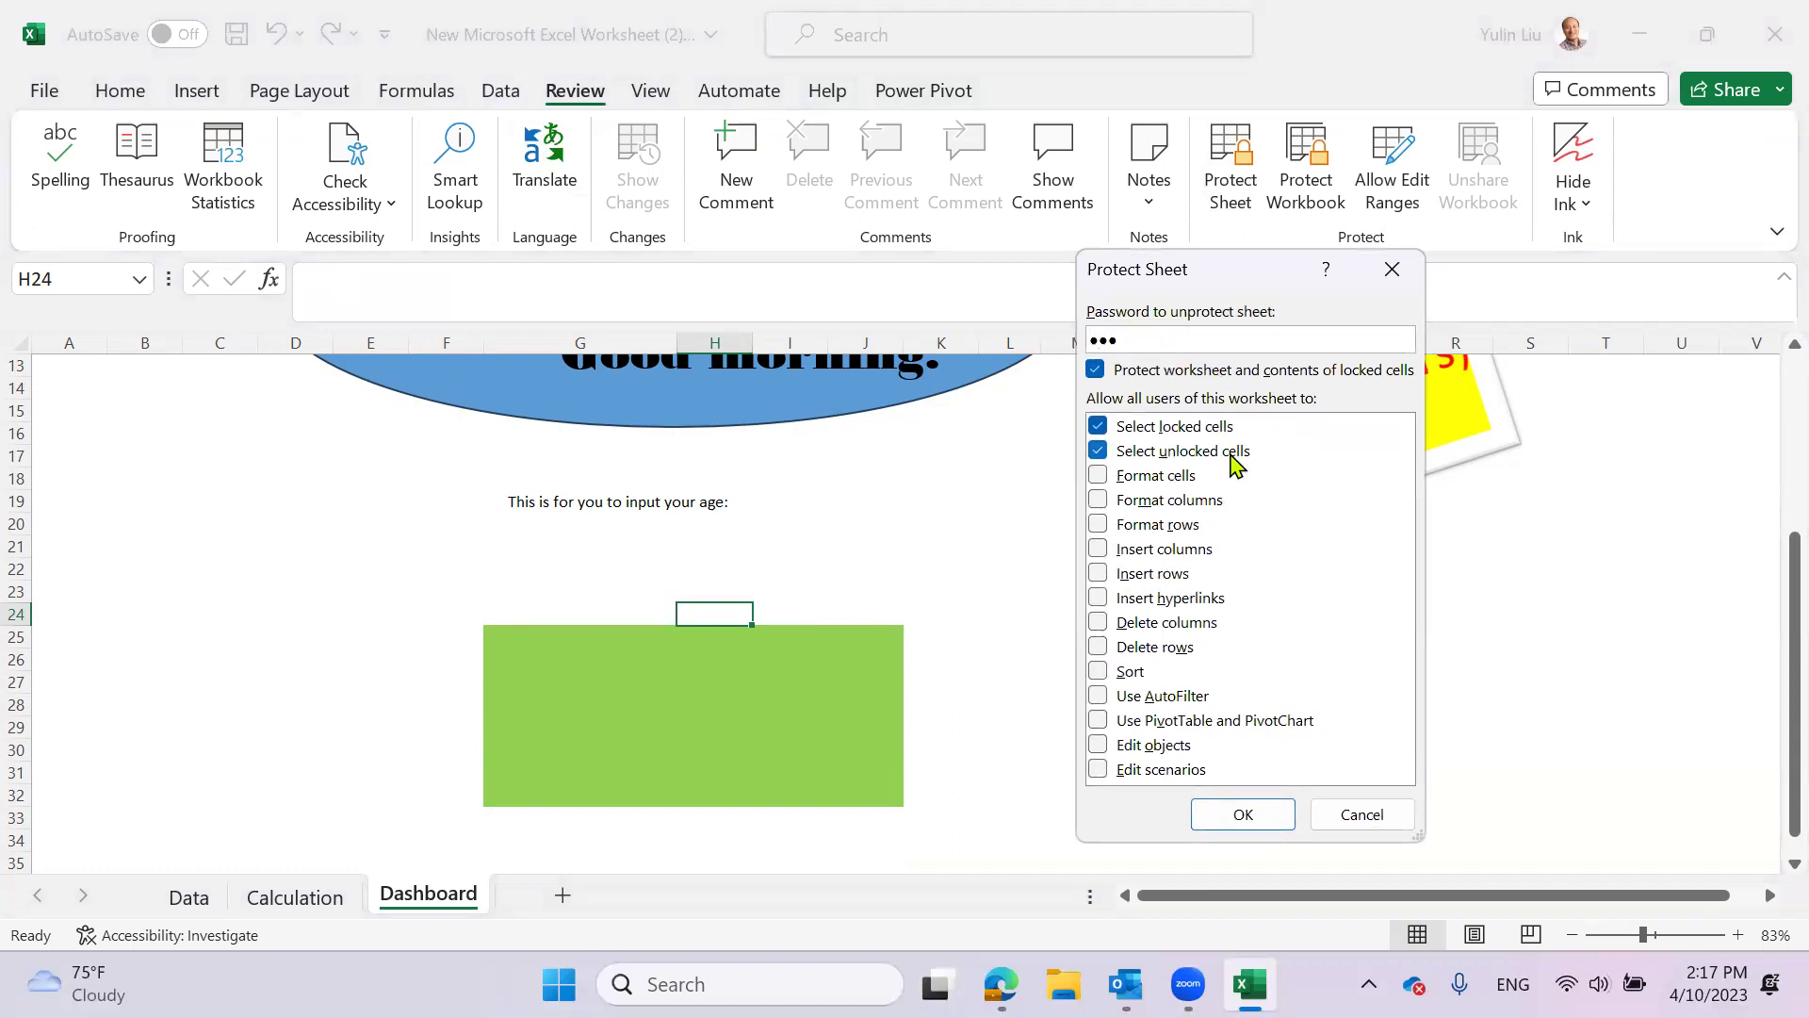
left_click(1247, 820)
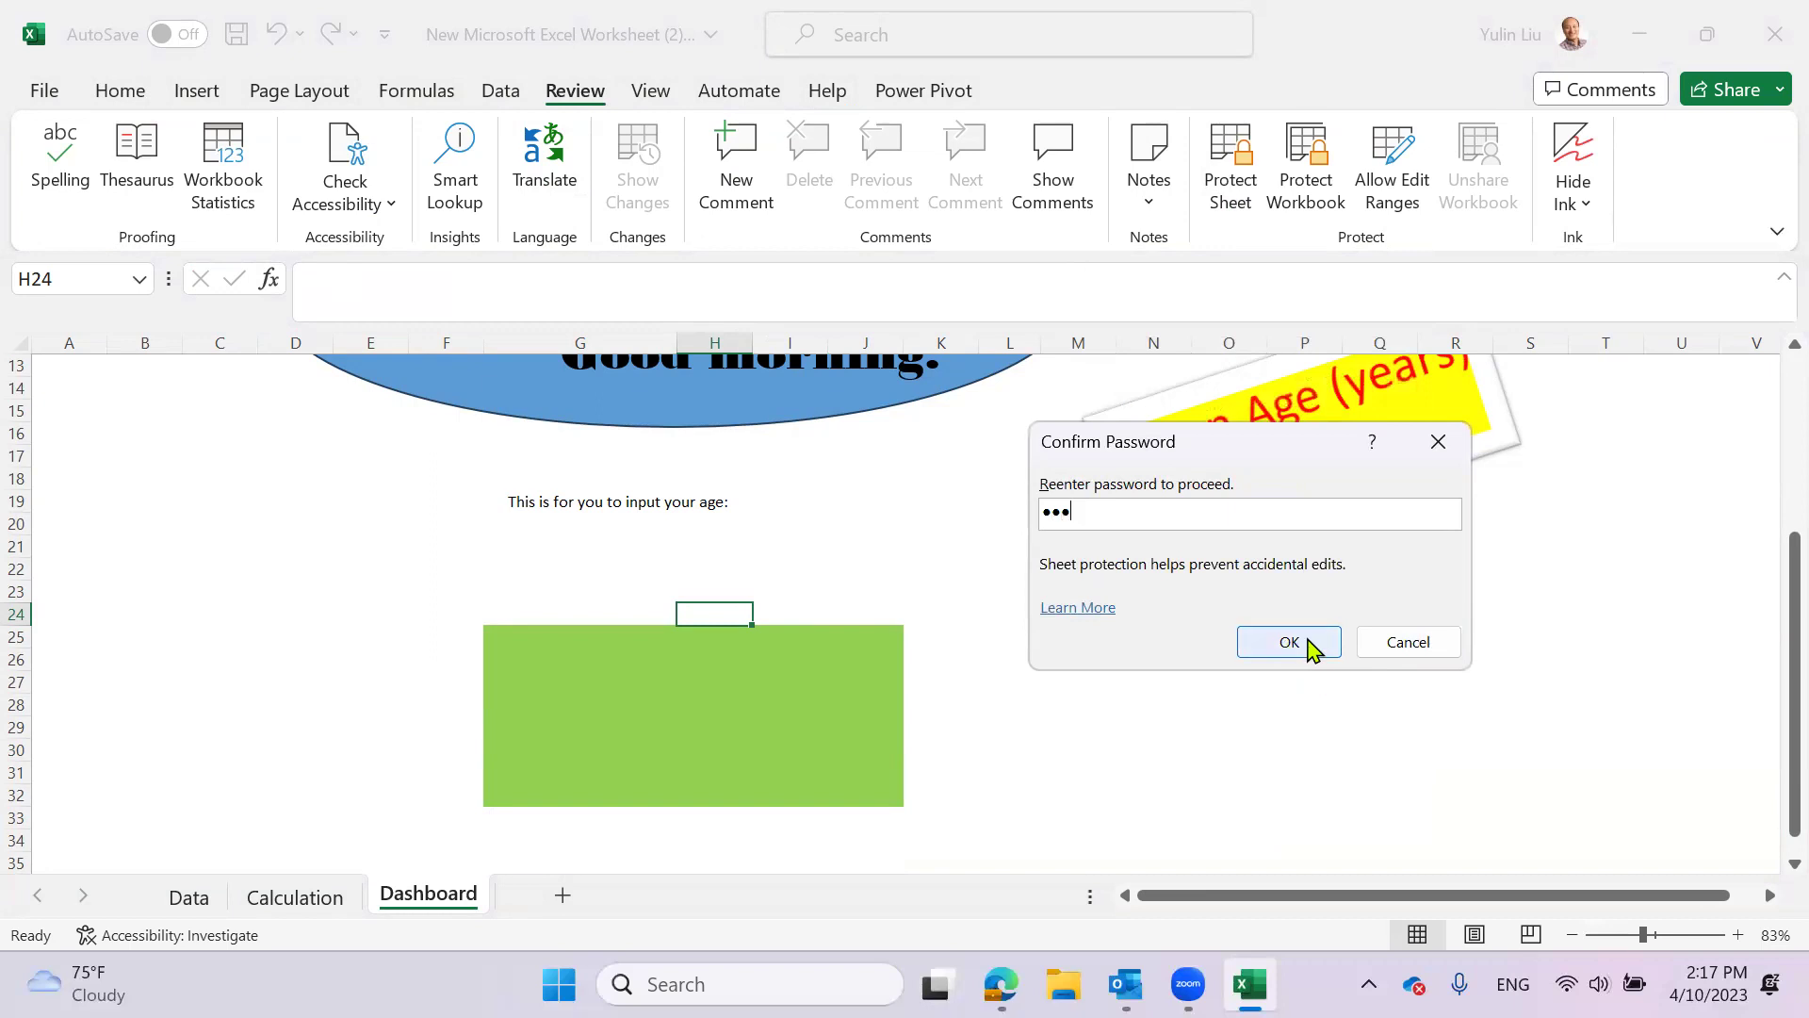
left_click(1289, 645)
- Try to enter 1 in cells I23 and H23 of the password-protected sheet and dismiss each alert
key("Tab")
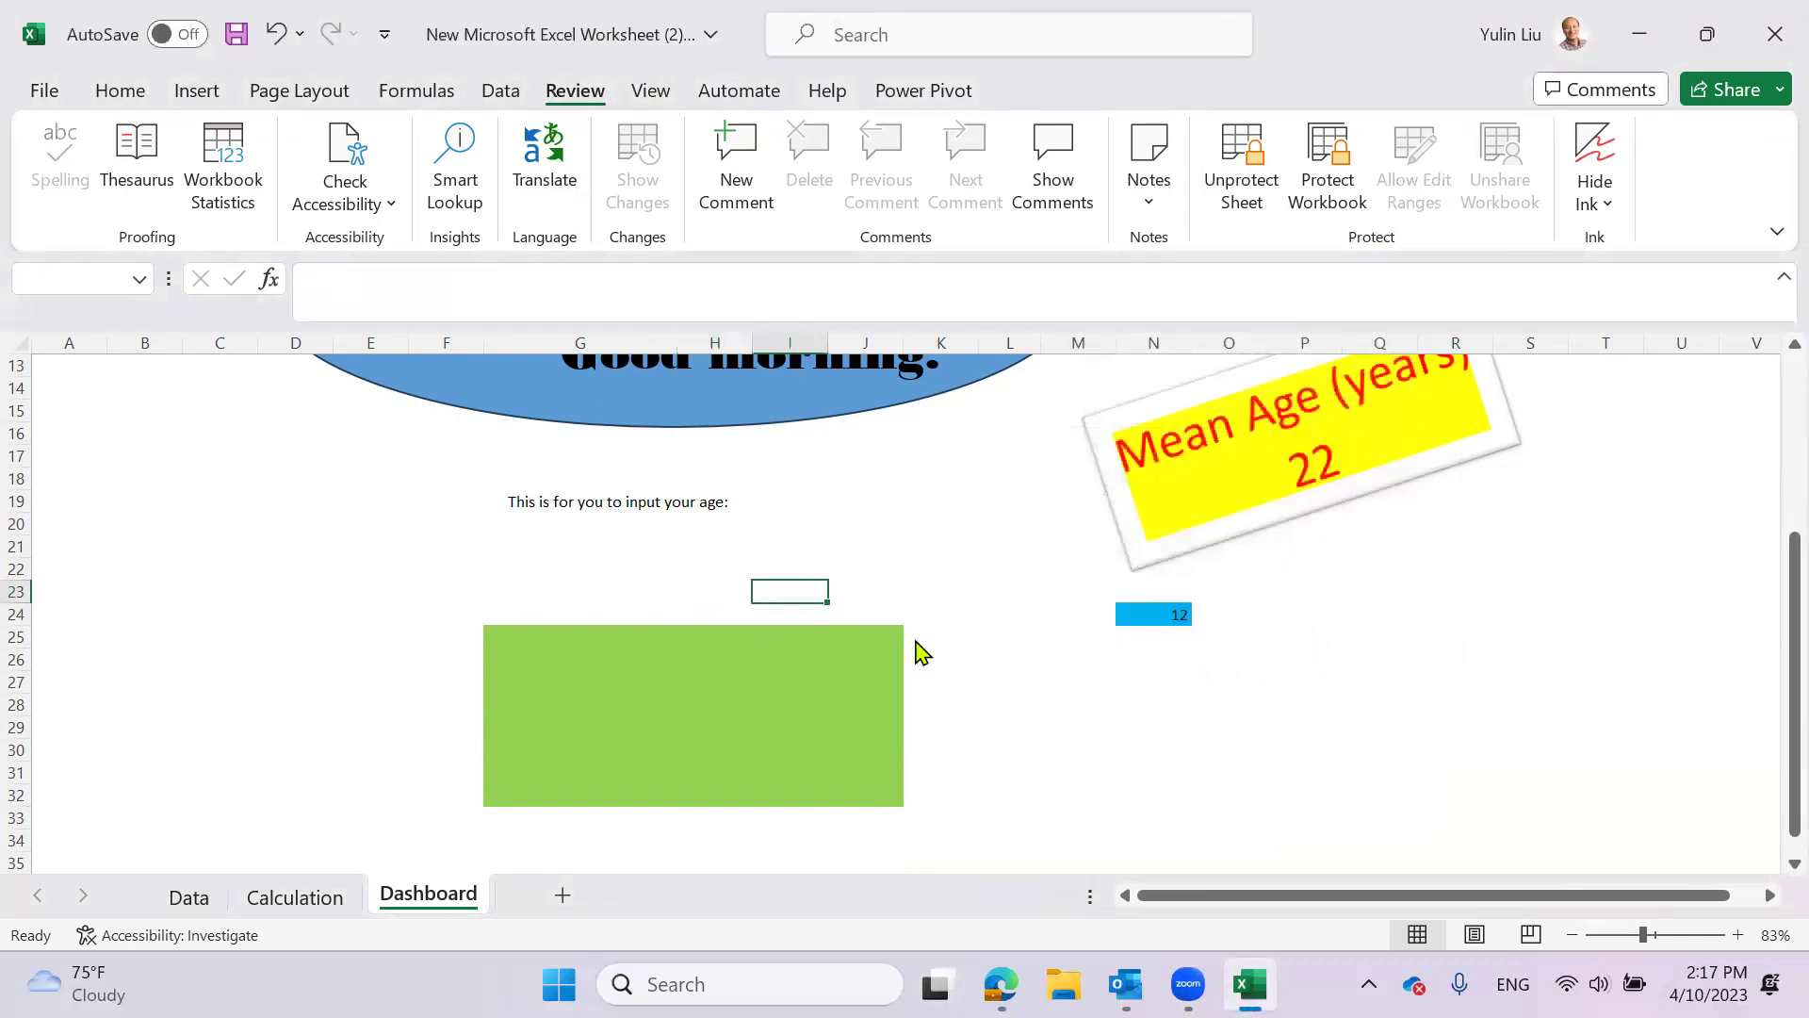
key("1")
left_click(929, 566)
left_click(680, 594)
key("1")
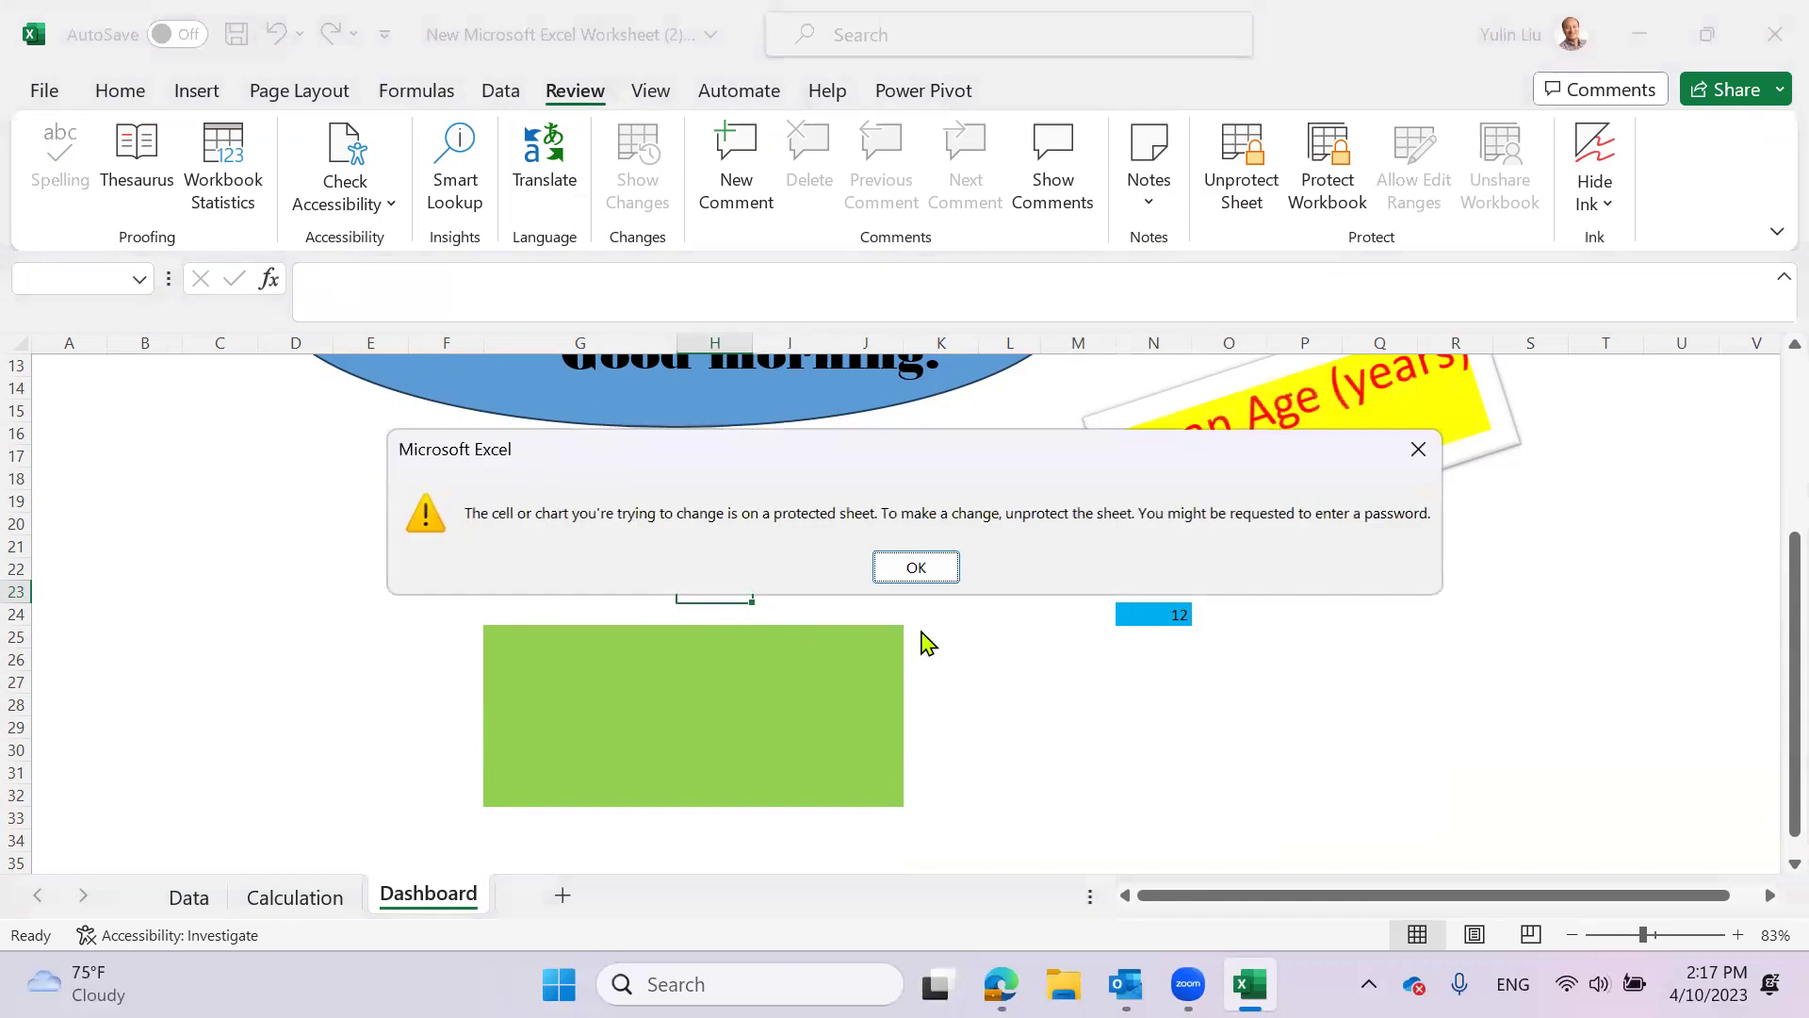
left_click(919, 570)
- Unprotect the Dashboard sheet by entering its sheet password
left_click(1242, 162)
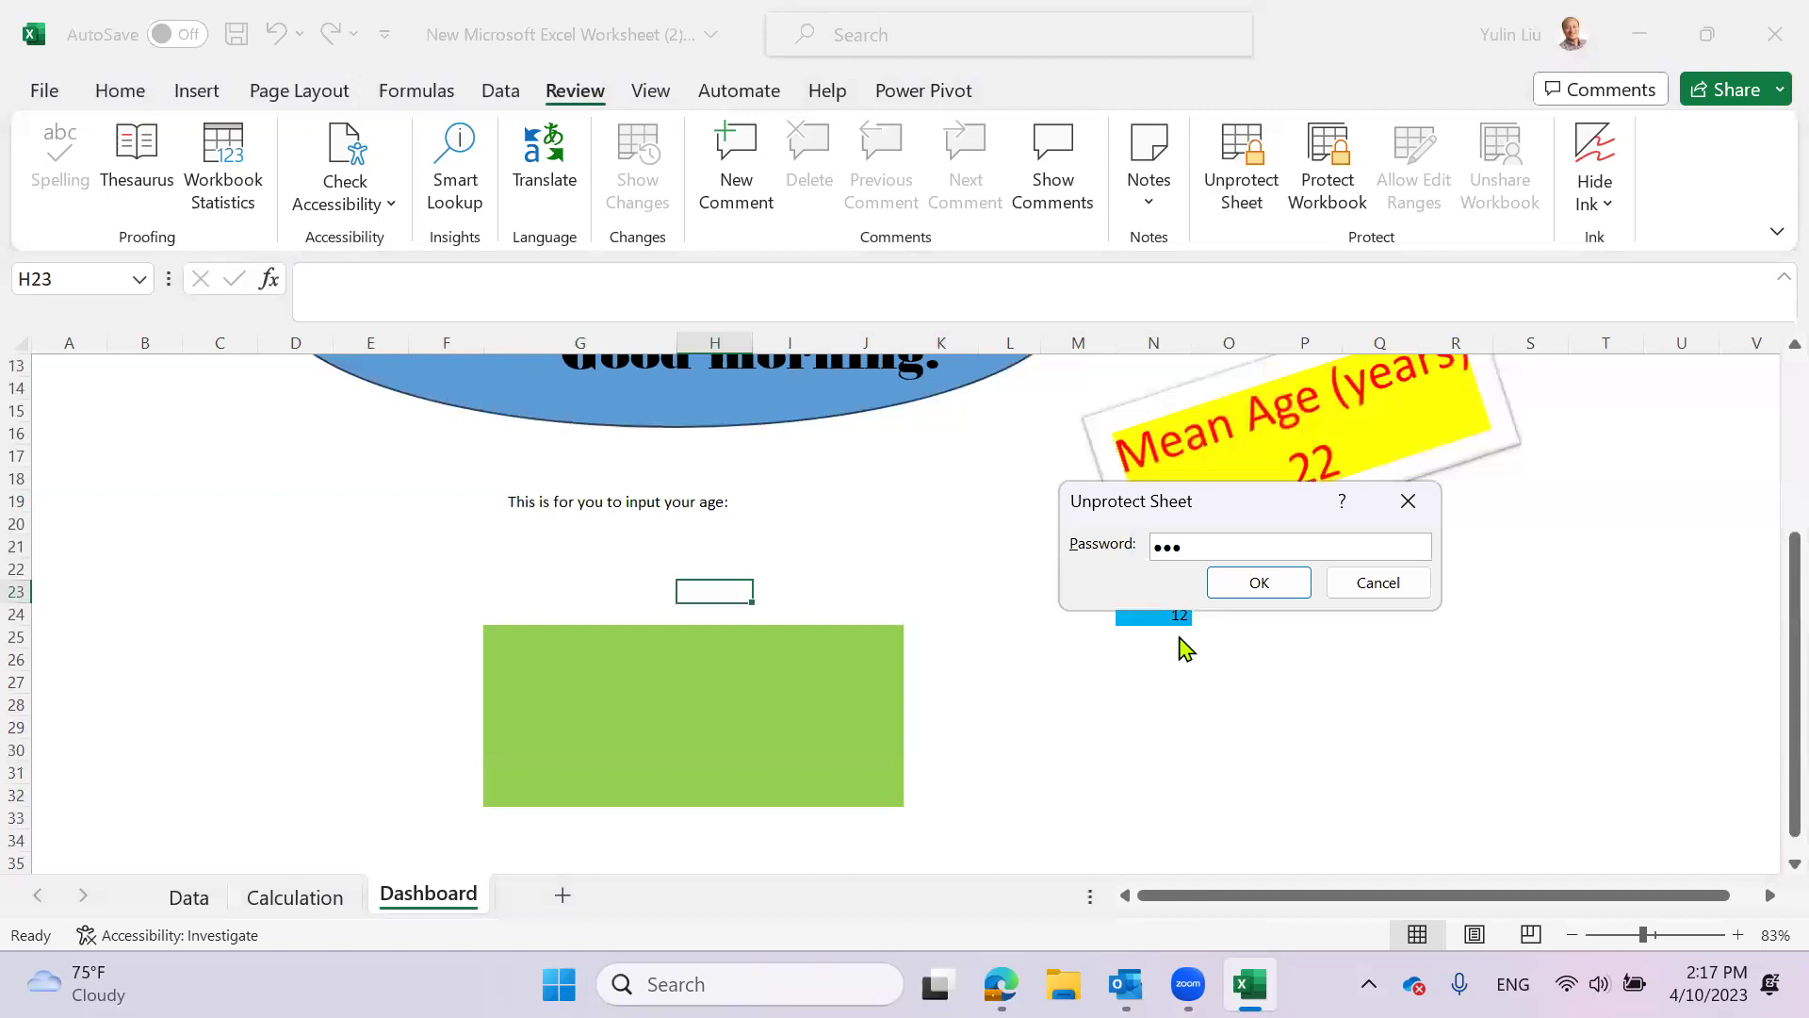
left_click(1258, 585)
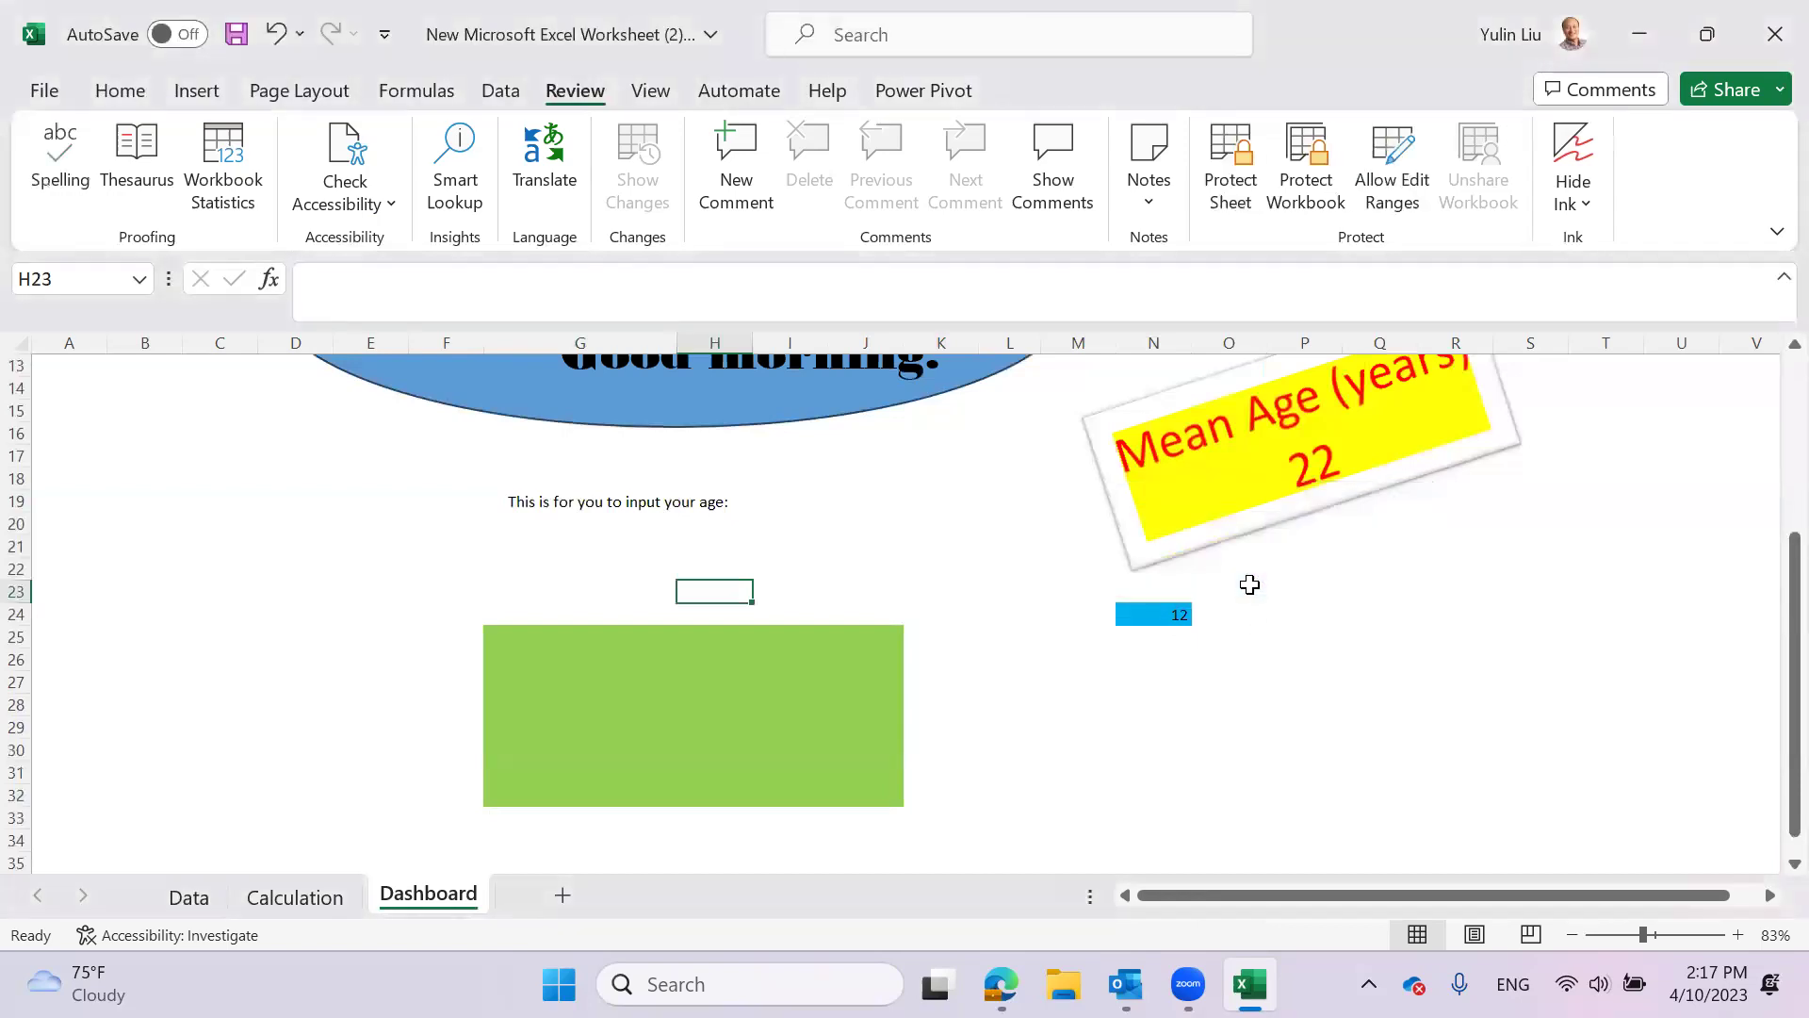
left_click(1246, 705)
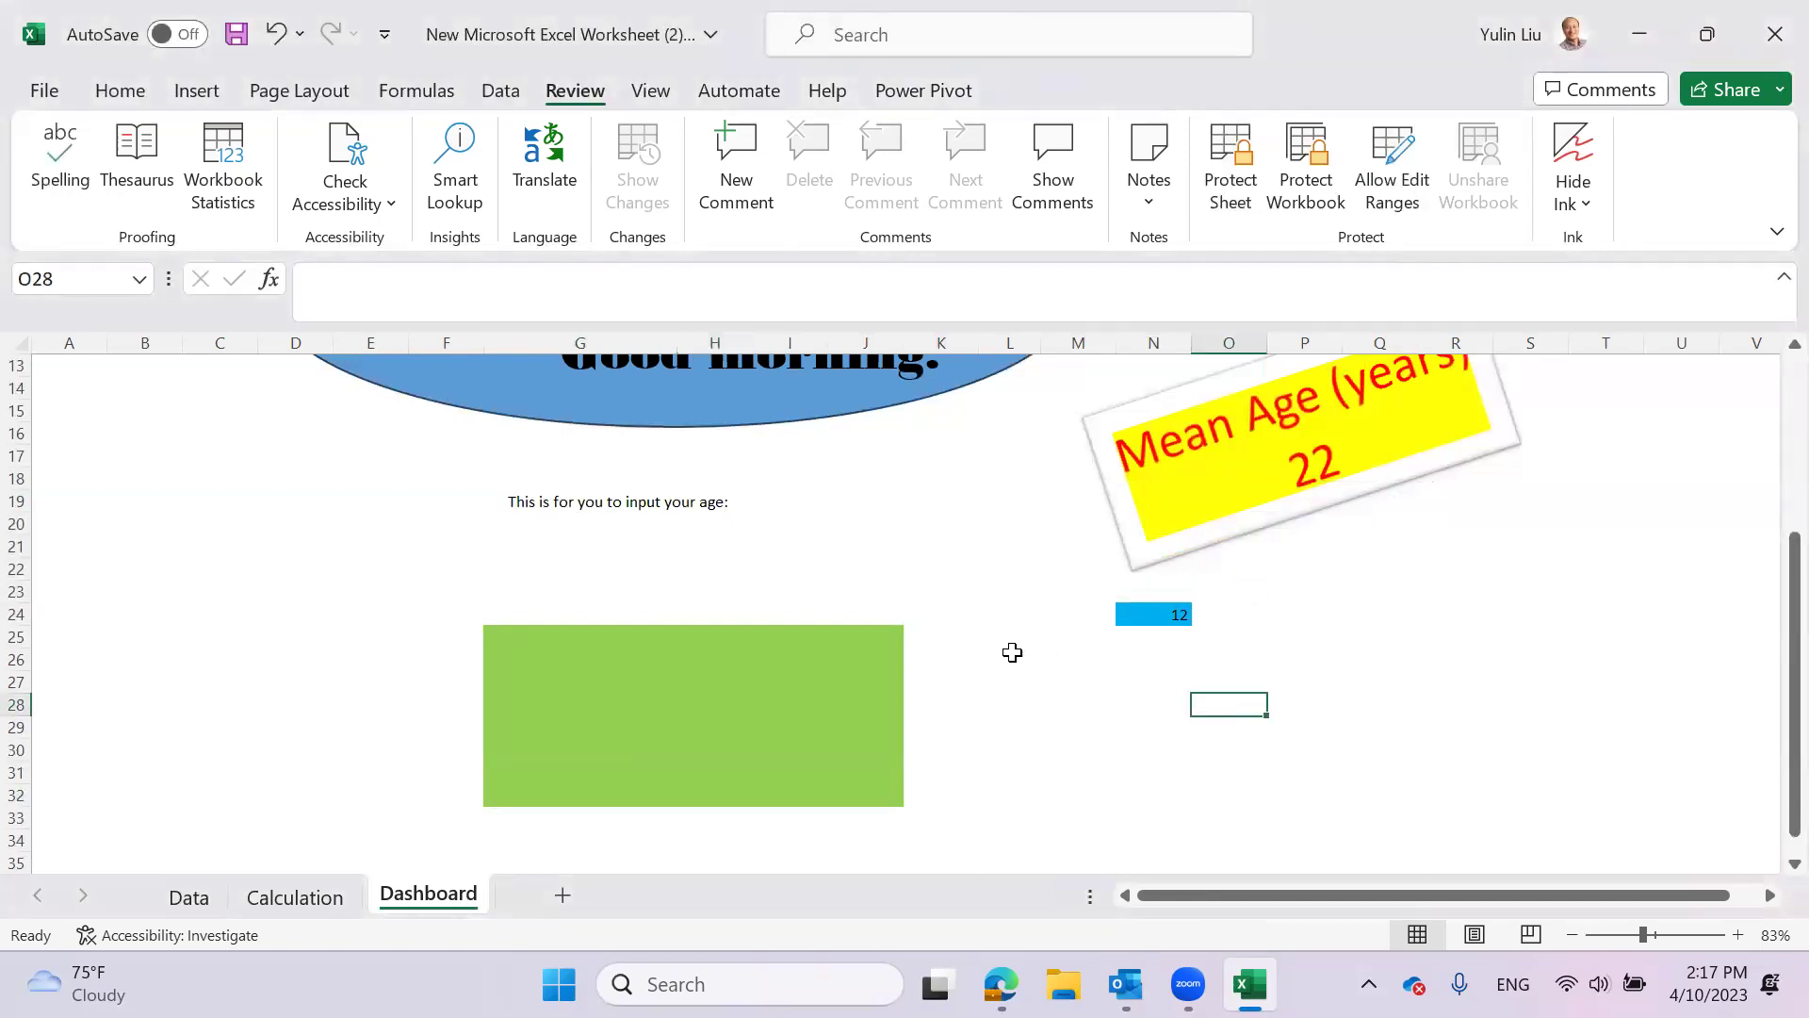
left_click(765, 663)
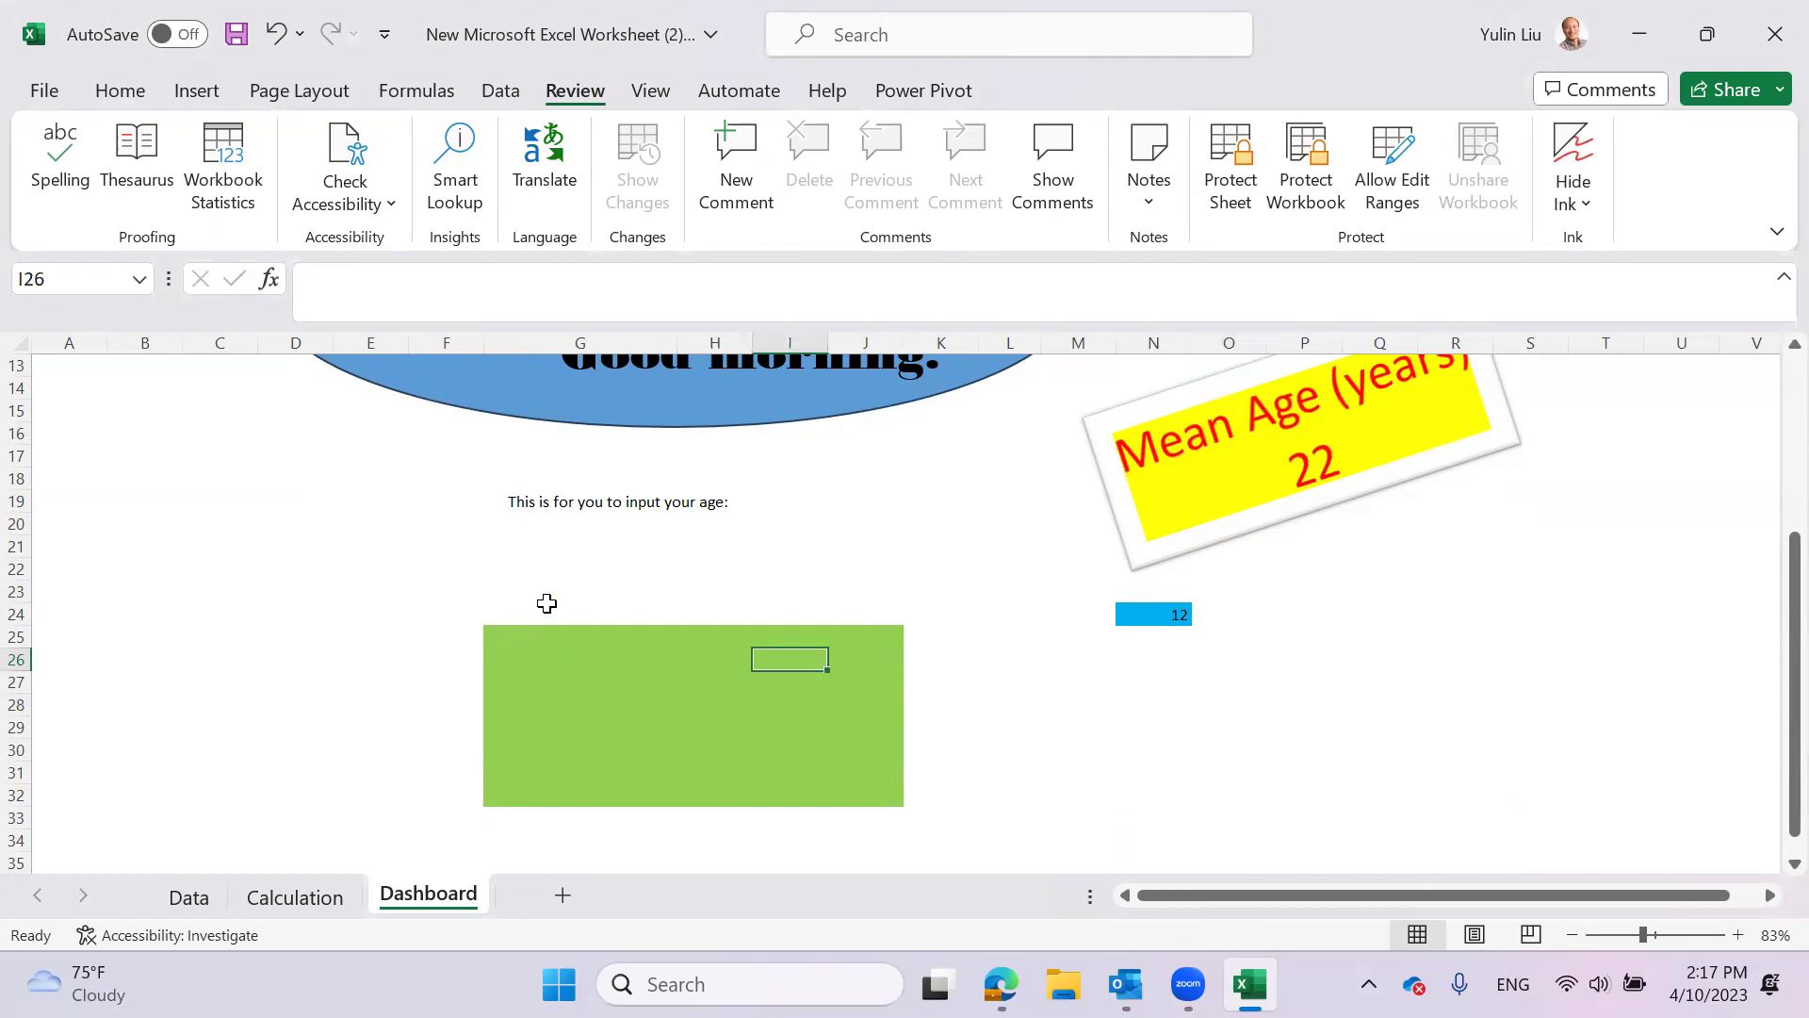
scroll(603, 612, "down", 1)
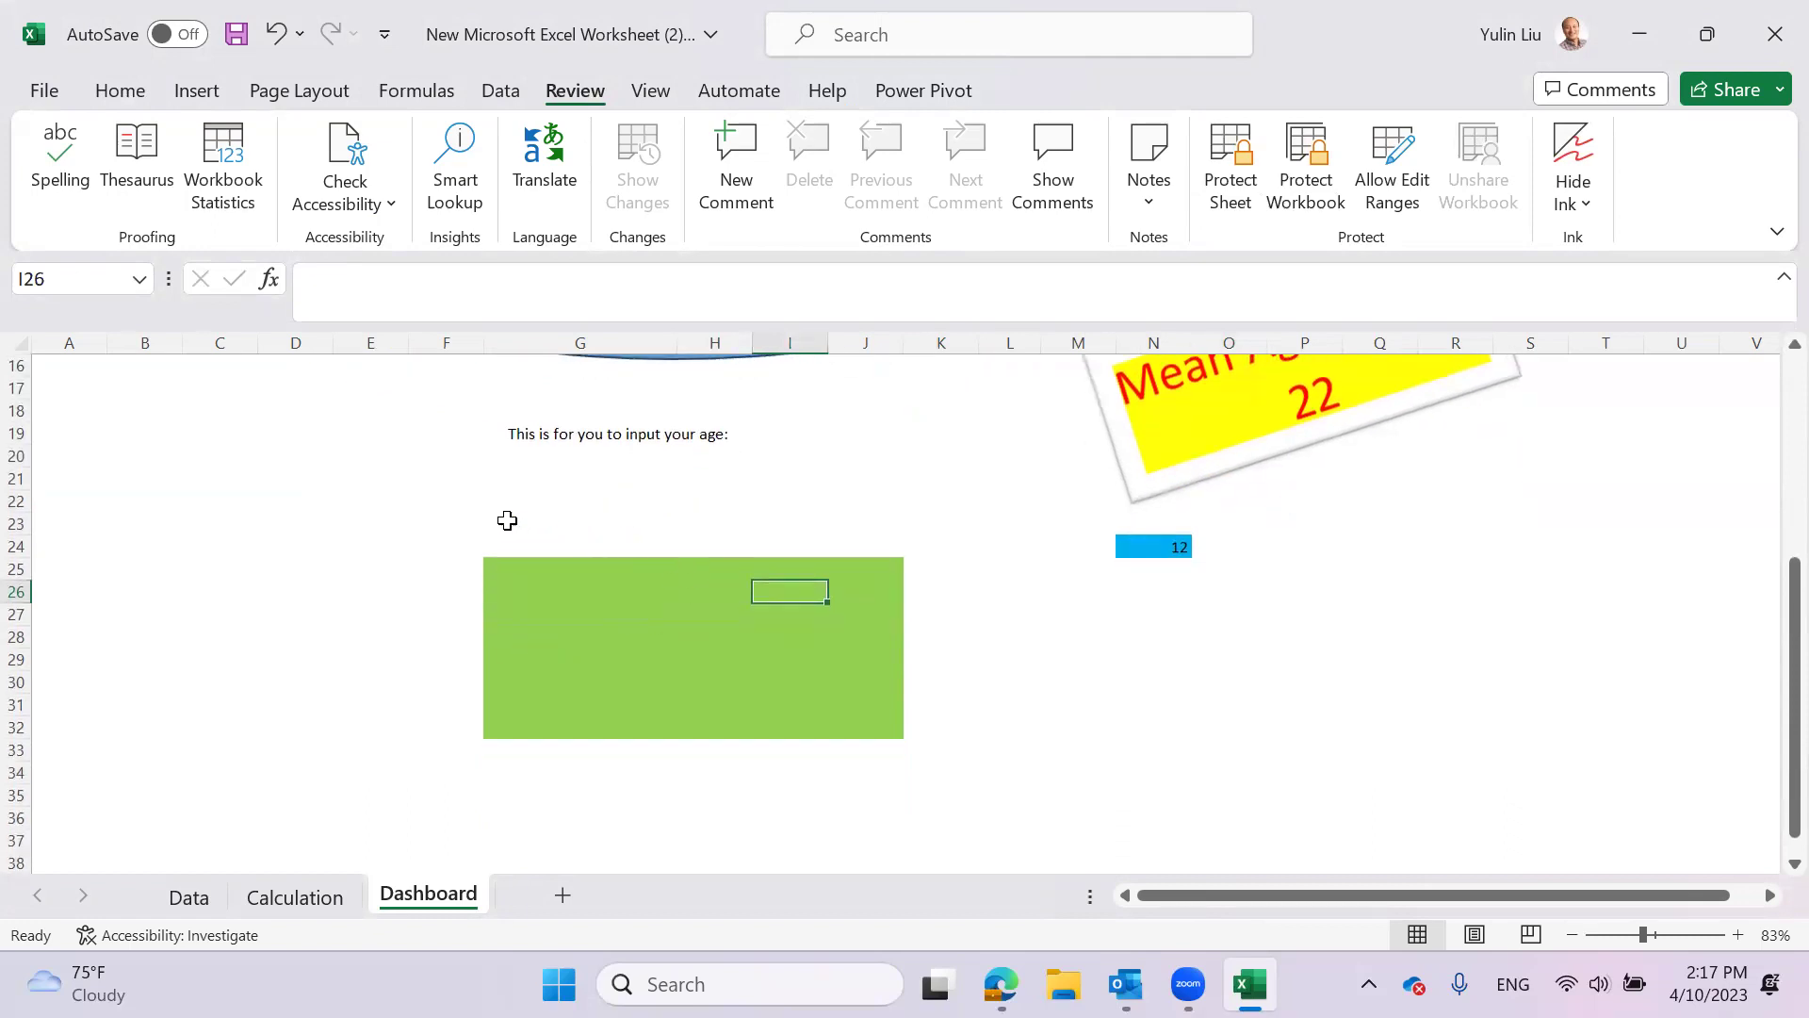
scroll(710, 557, "up", 1)
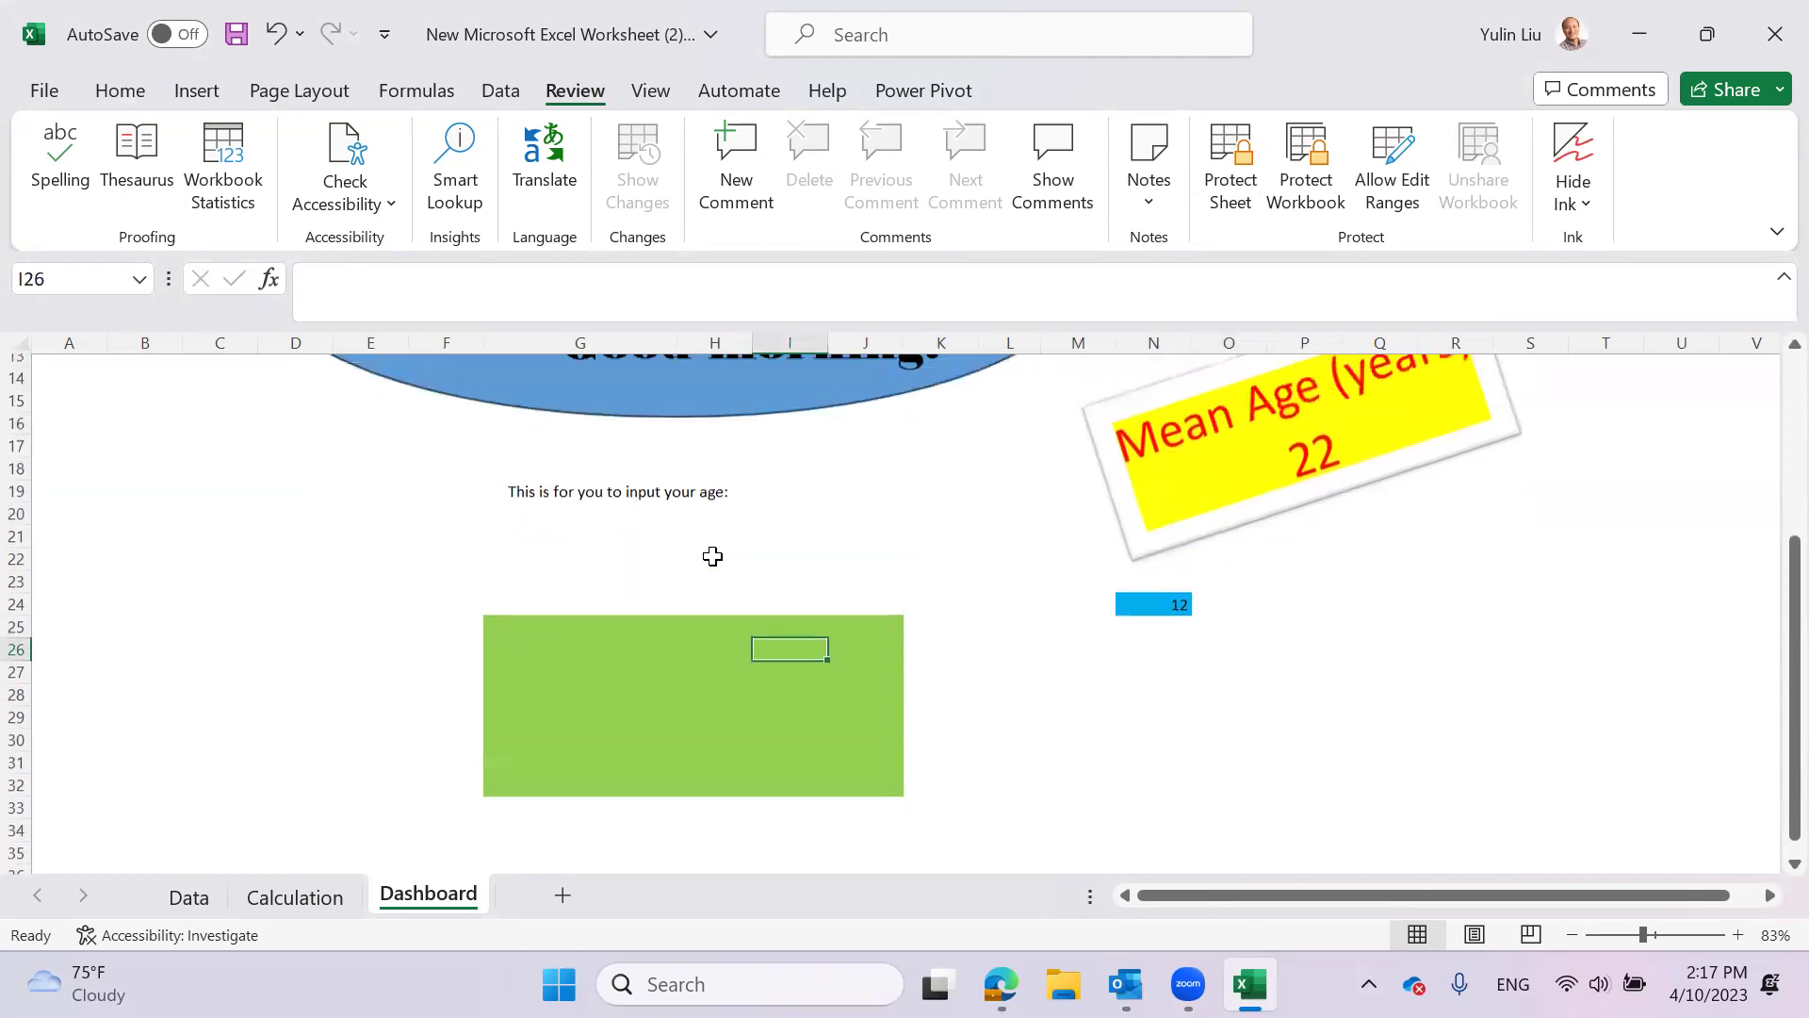
left_click(1035, 686)
left_click_drag(503, 636, 852, 784)
left_click(639, 728)
left_click(533, 658)
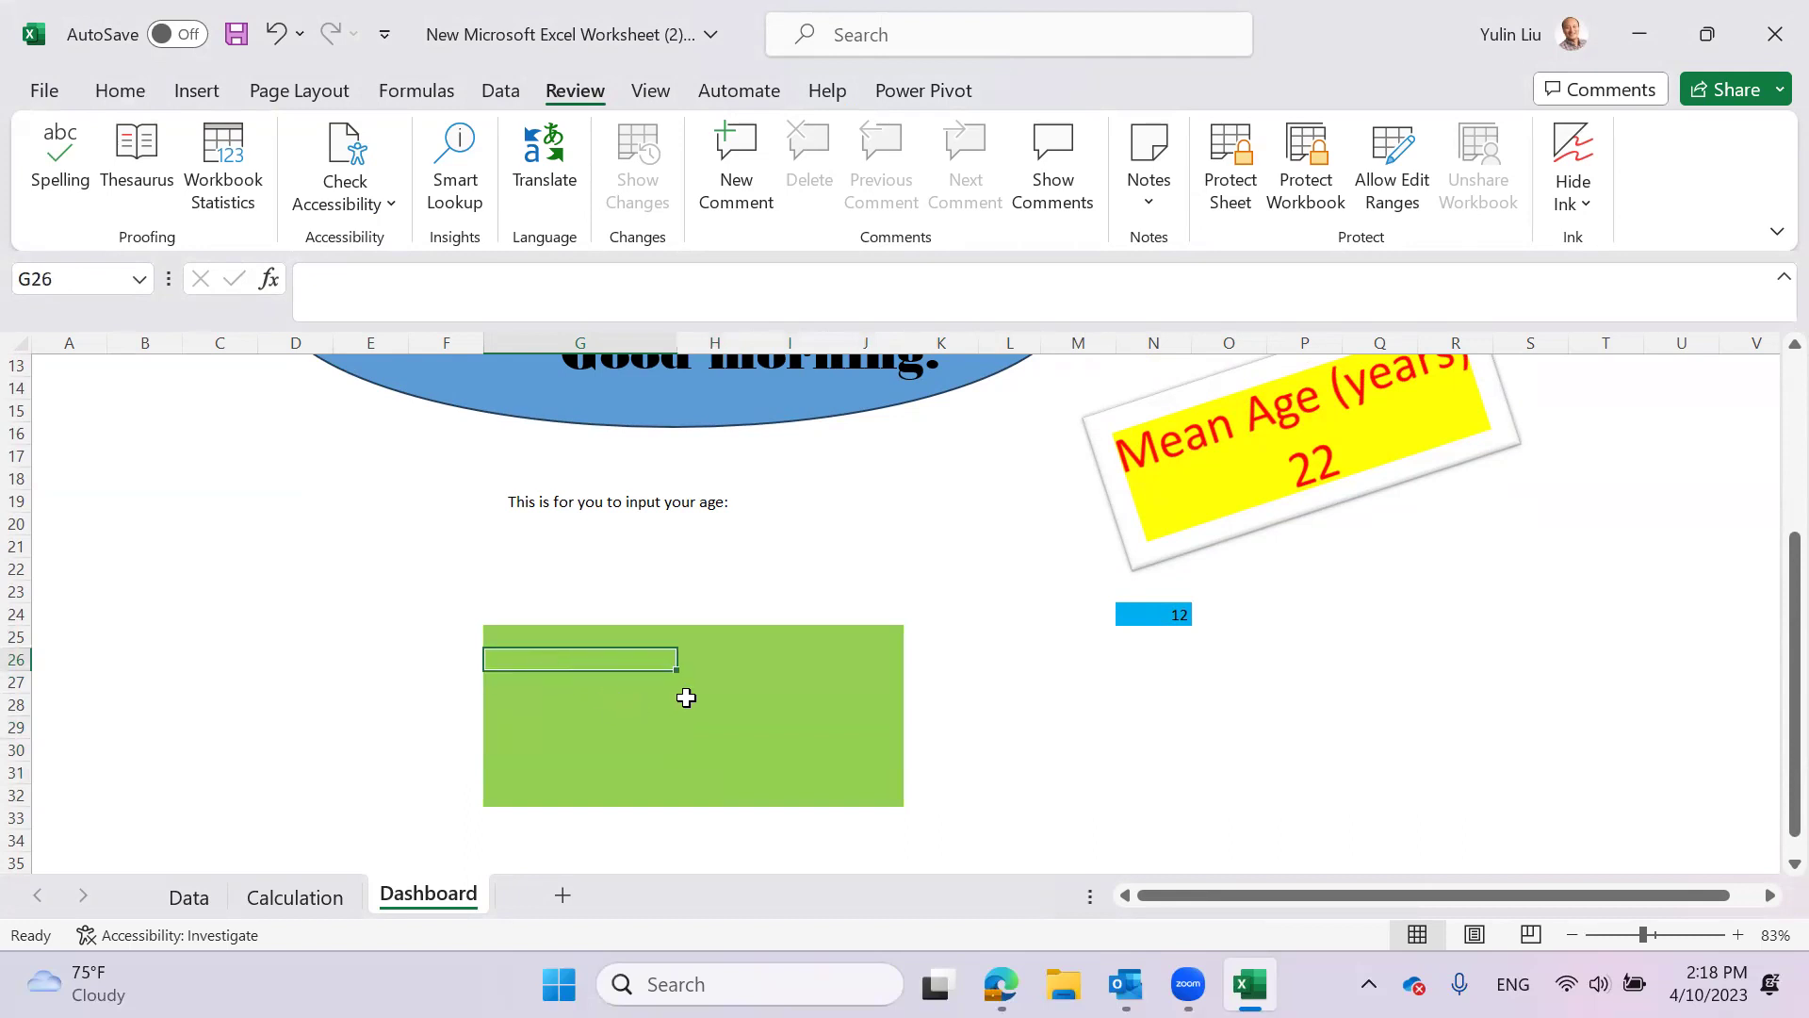
- Remove the fill color from the cell range F28:L33, cutting off the lower part of the green block
left_click_drag(459, 693, 985, 820)
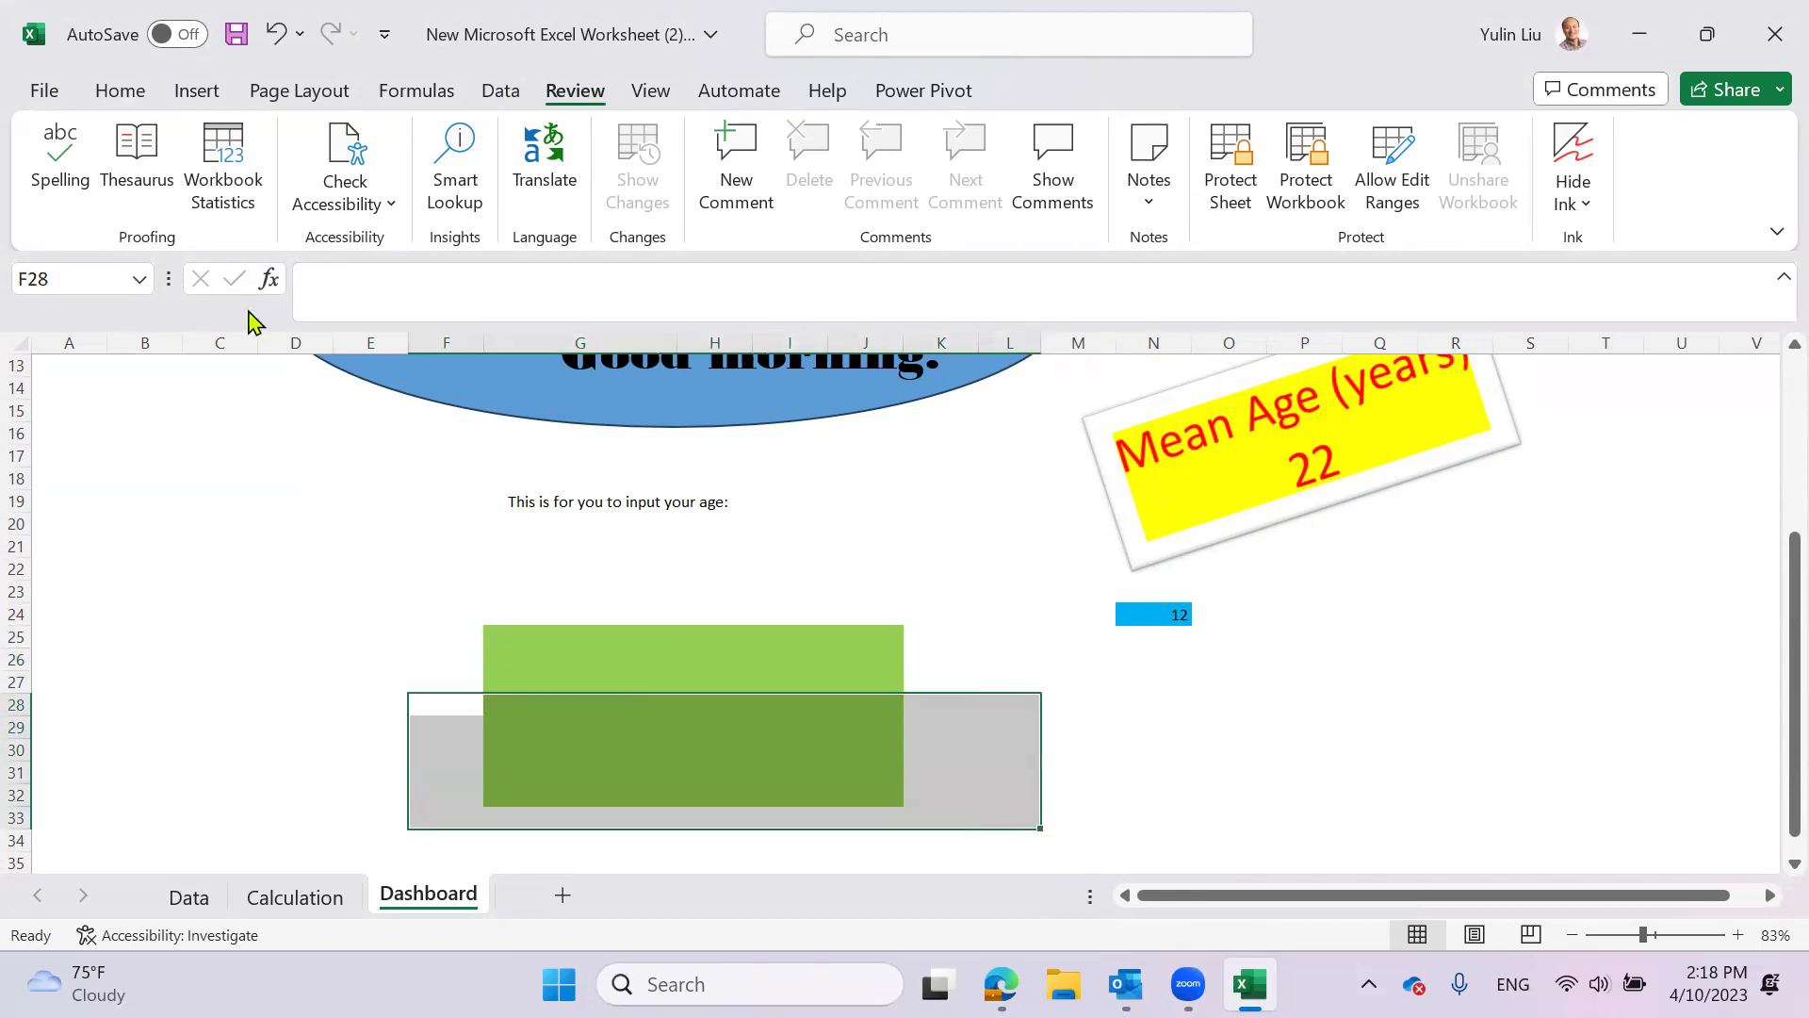
left_click(197, 91)
left_click(120, 91)
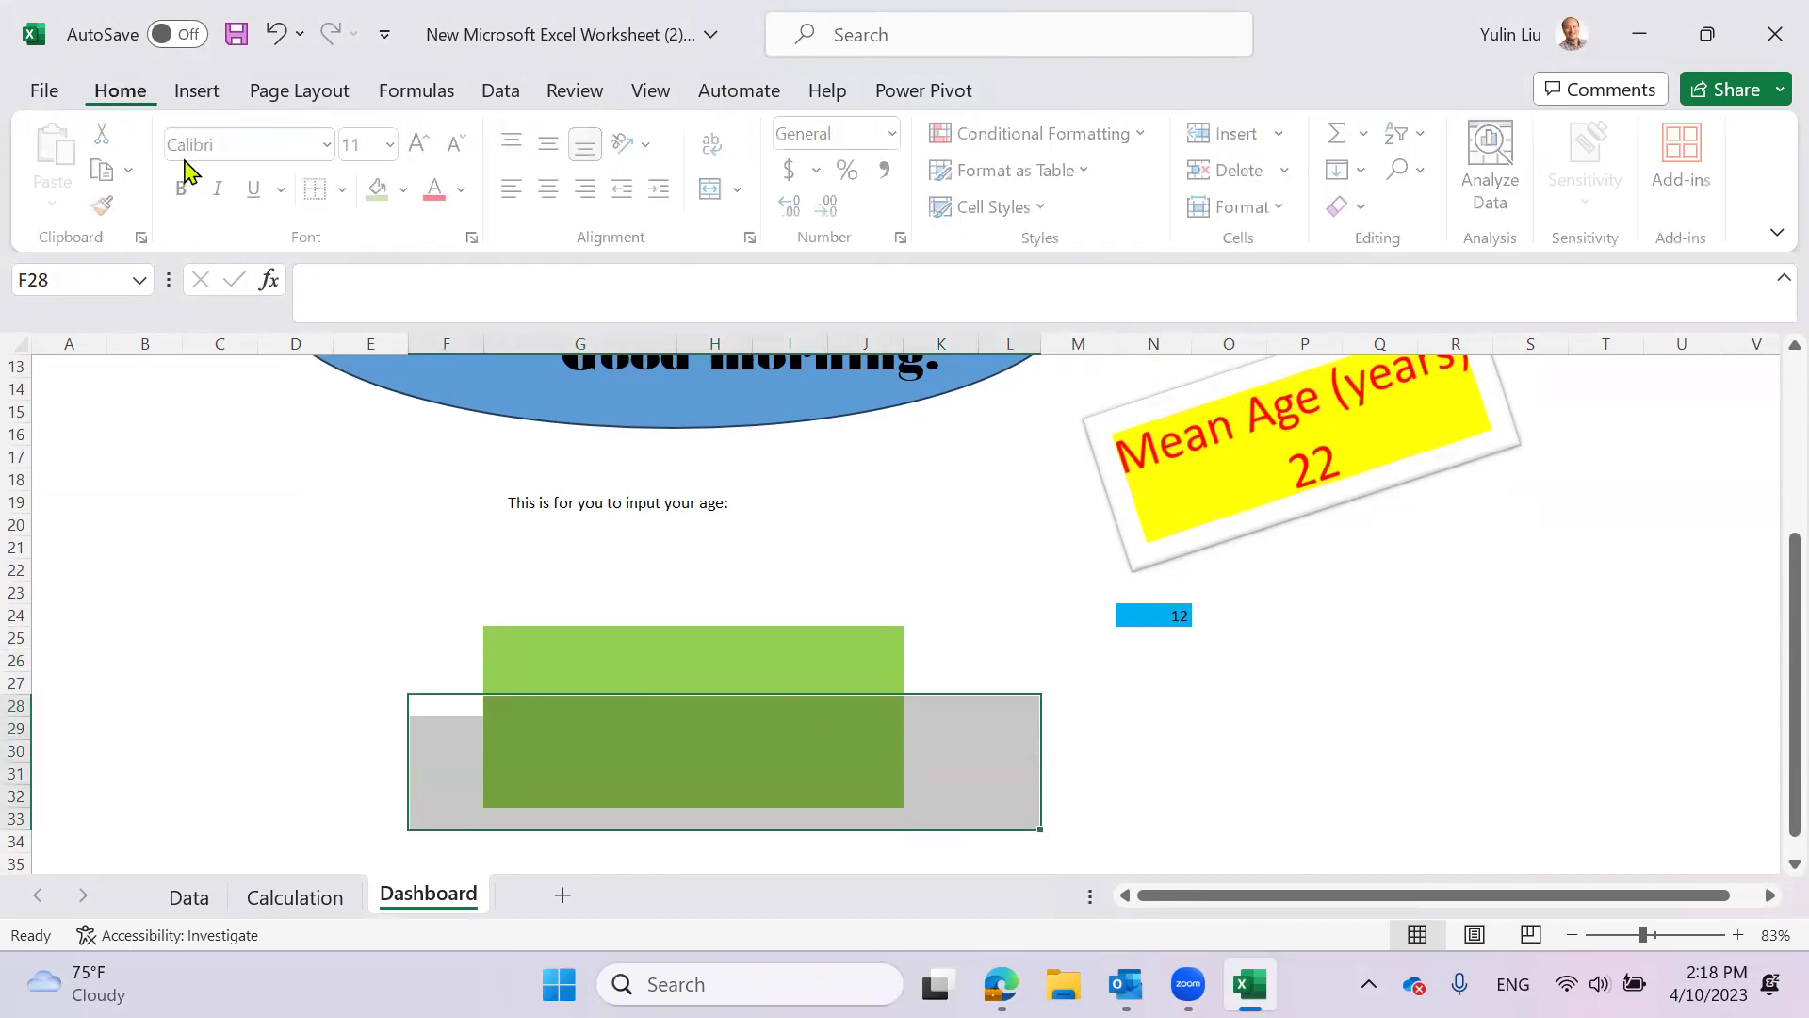
left_click(407, 189)
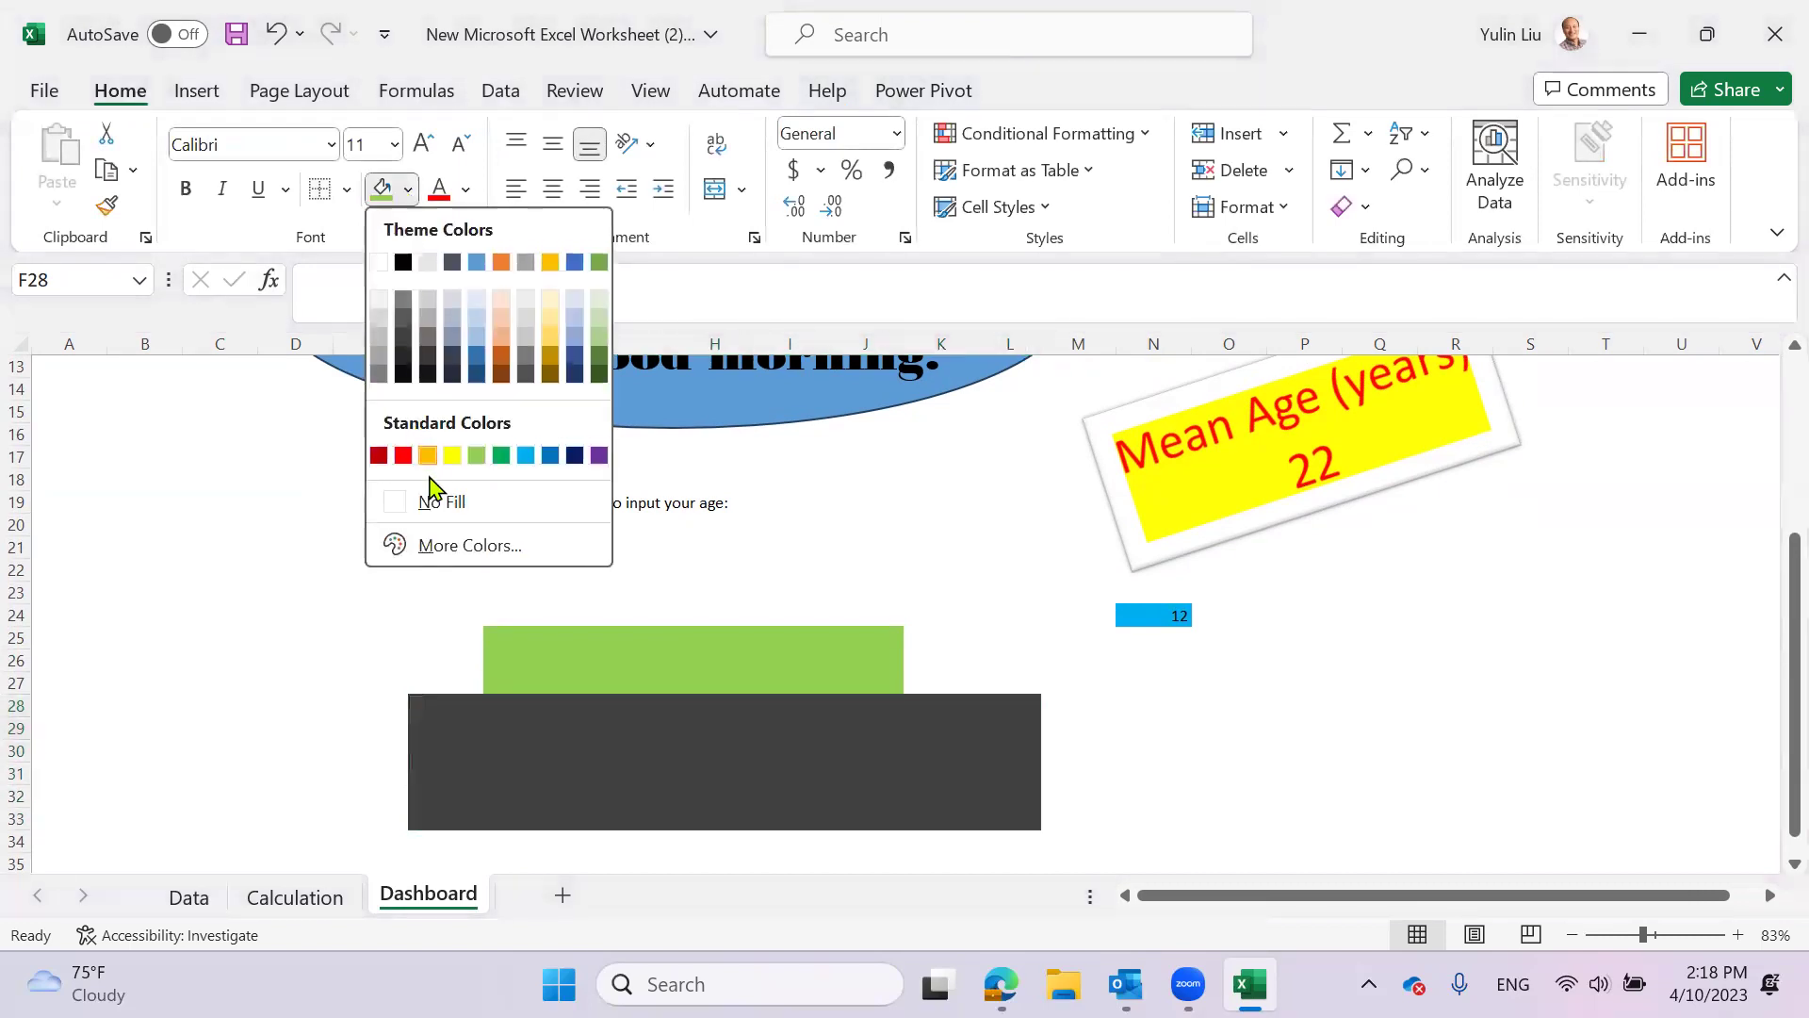
left_click(393, 499)
left_click(982, 676)
- Clear the fill from the column H cells of the green block to split it into two parts
left_click_drag(670, 624, 751, 694)
left_click(758, 702)
left_click_drag(688, 615, 715, 727)
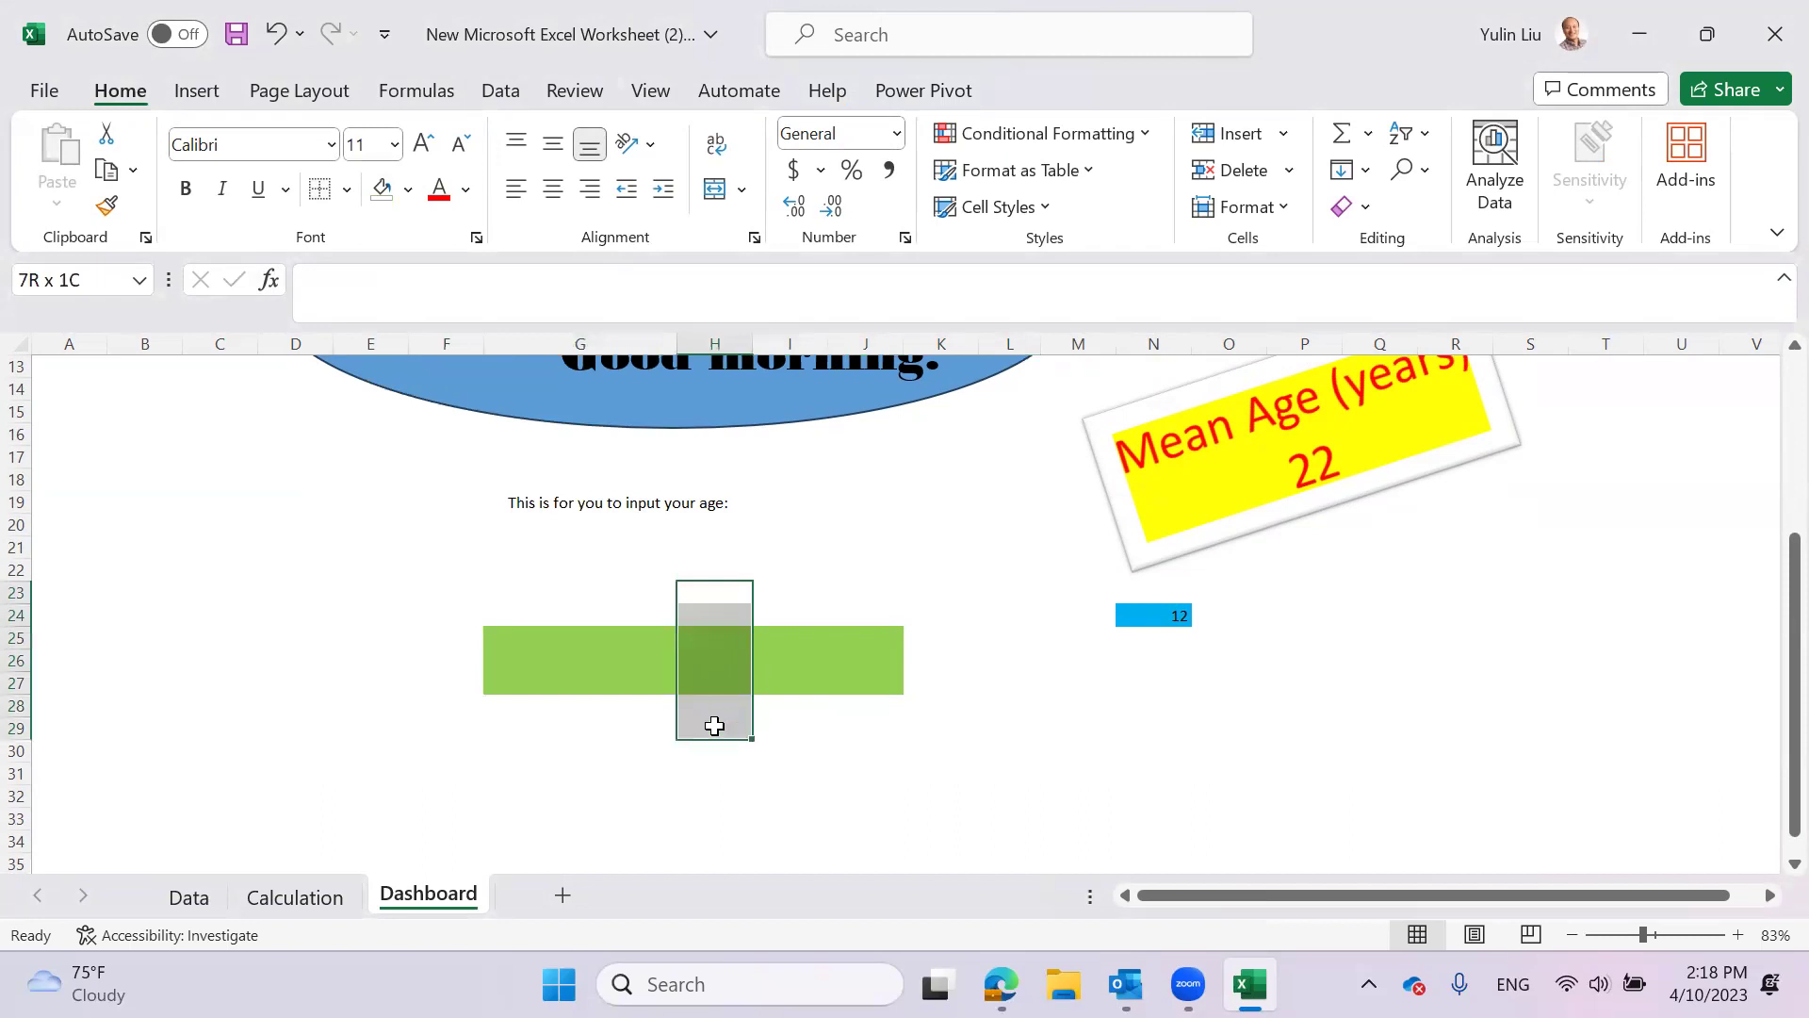
left_click_drag(646, 623, 739, 686)
left_click(739, 686)
left_click_drag(670, 617, 720, 716)
left_click(382, 189)
- Fill the cell range M25:M27 with the standard light green color
left_click(1057, 655)
left_click_drag(1042, 635, 1049, 691)
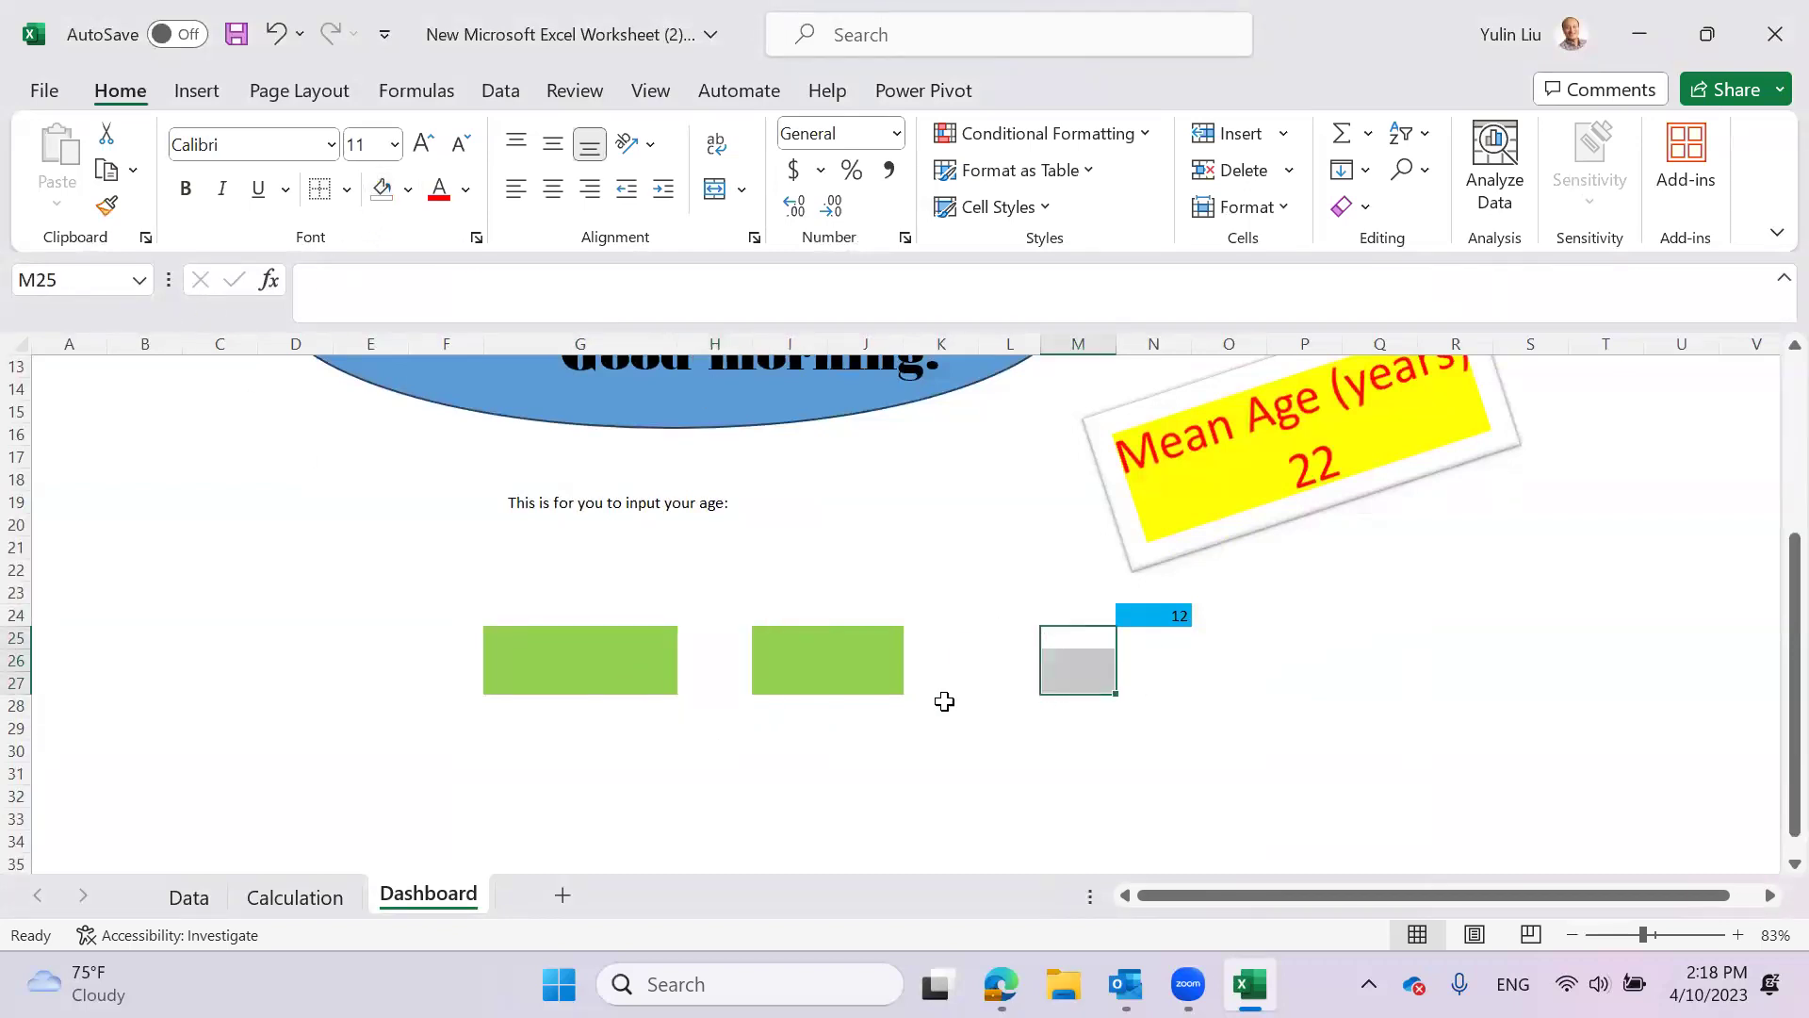
left_click(408, 190)
left_click(482, 460)
left_click(1050, 752)
left_click(1077, 639)
left_click(1068, 680)
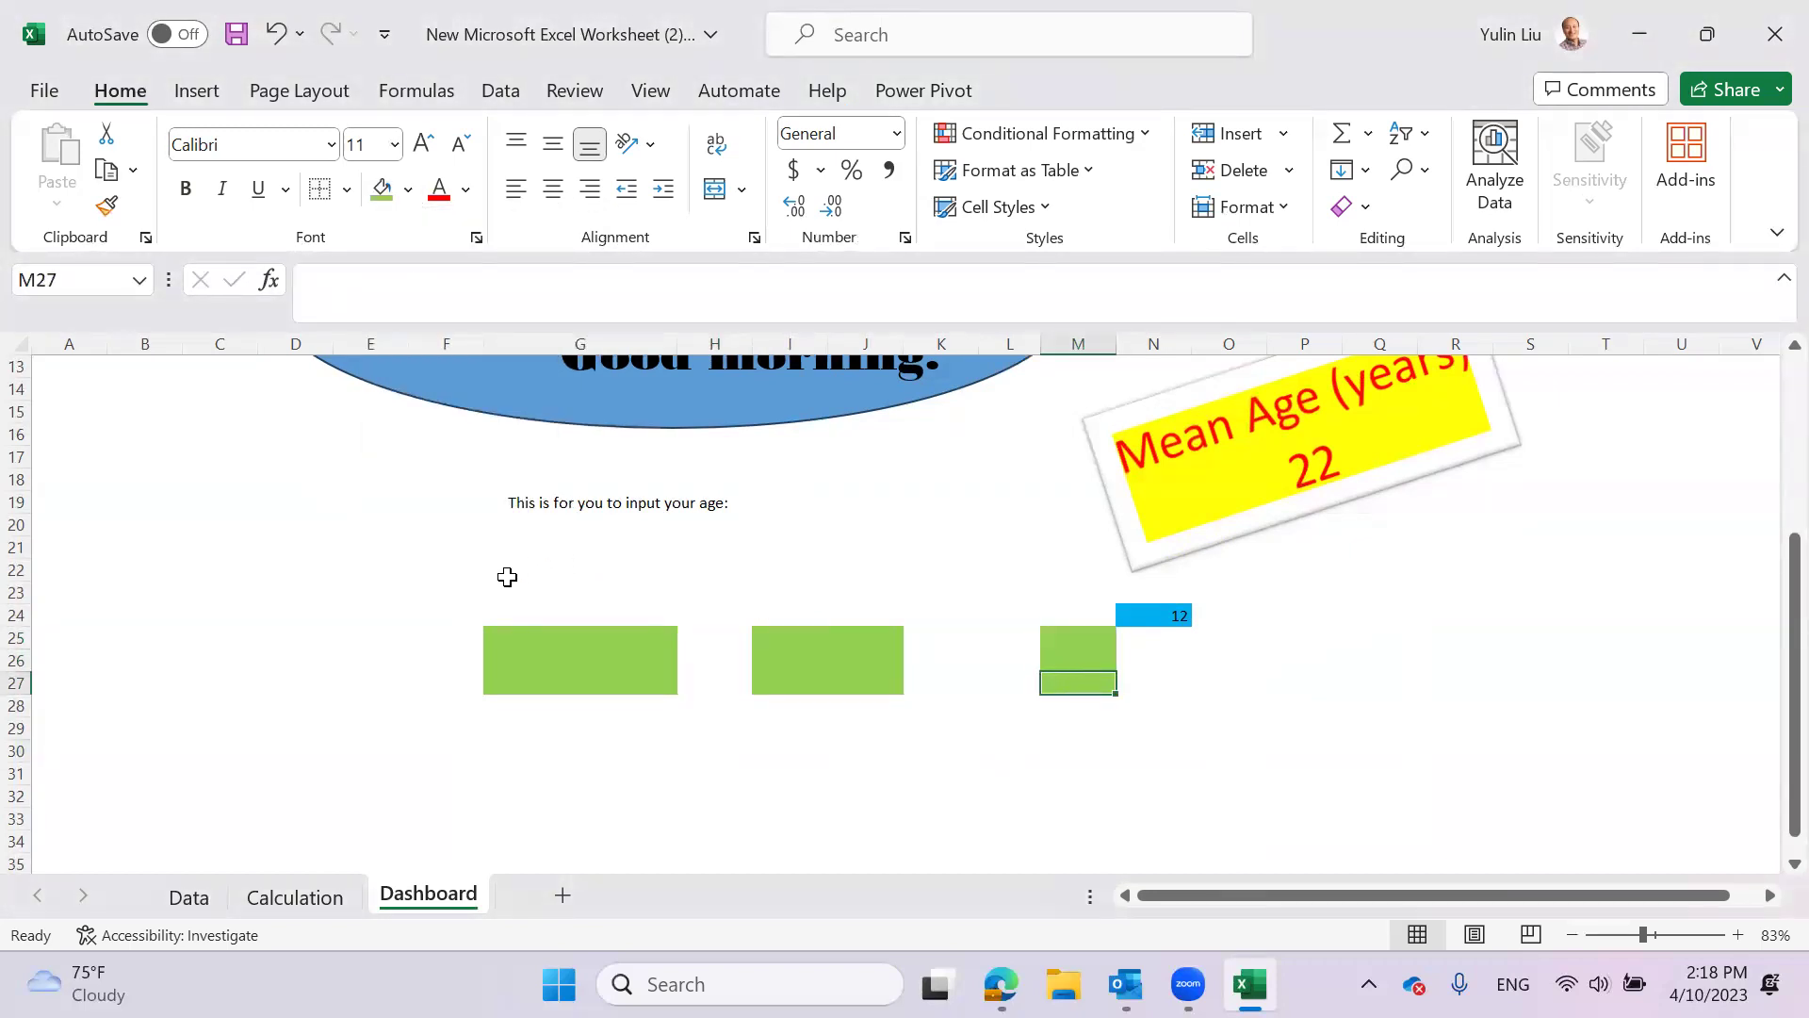
left_click(1009, 713)
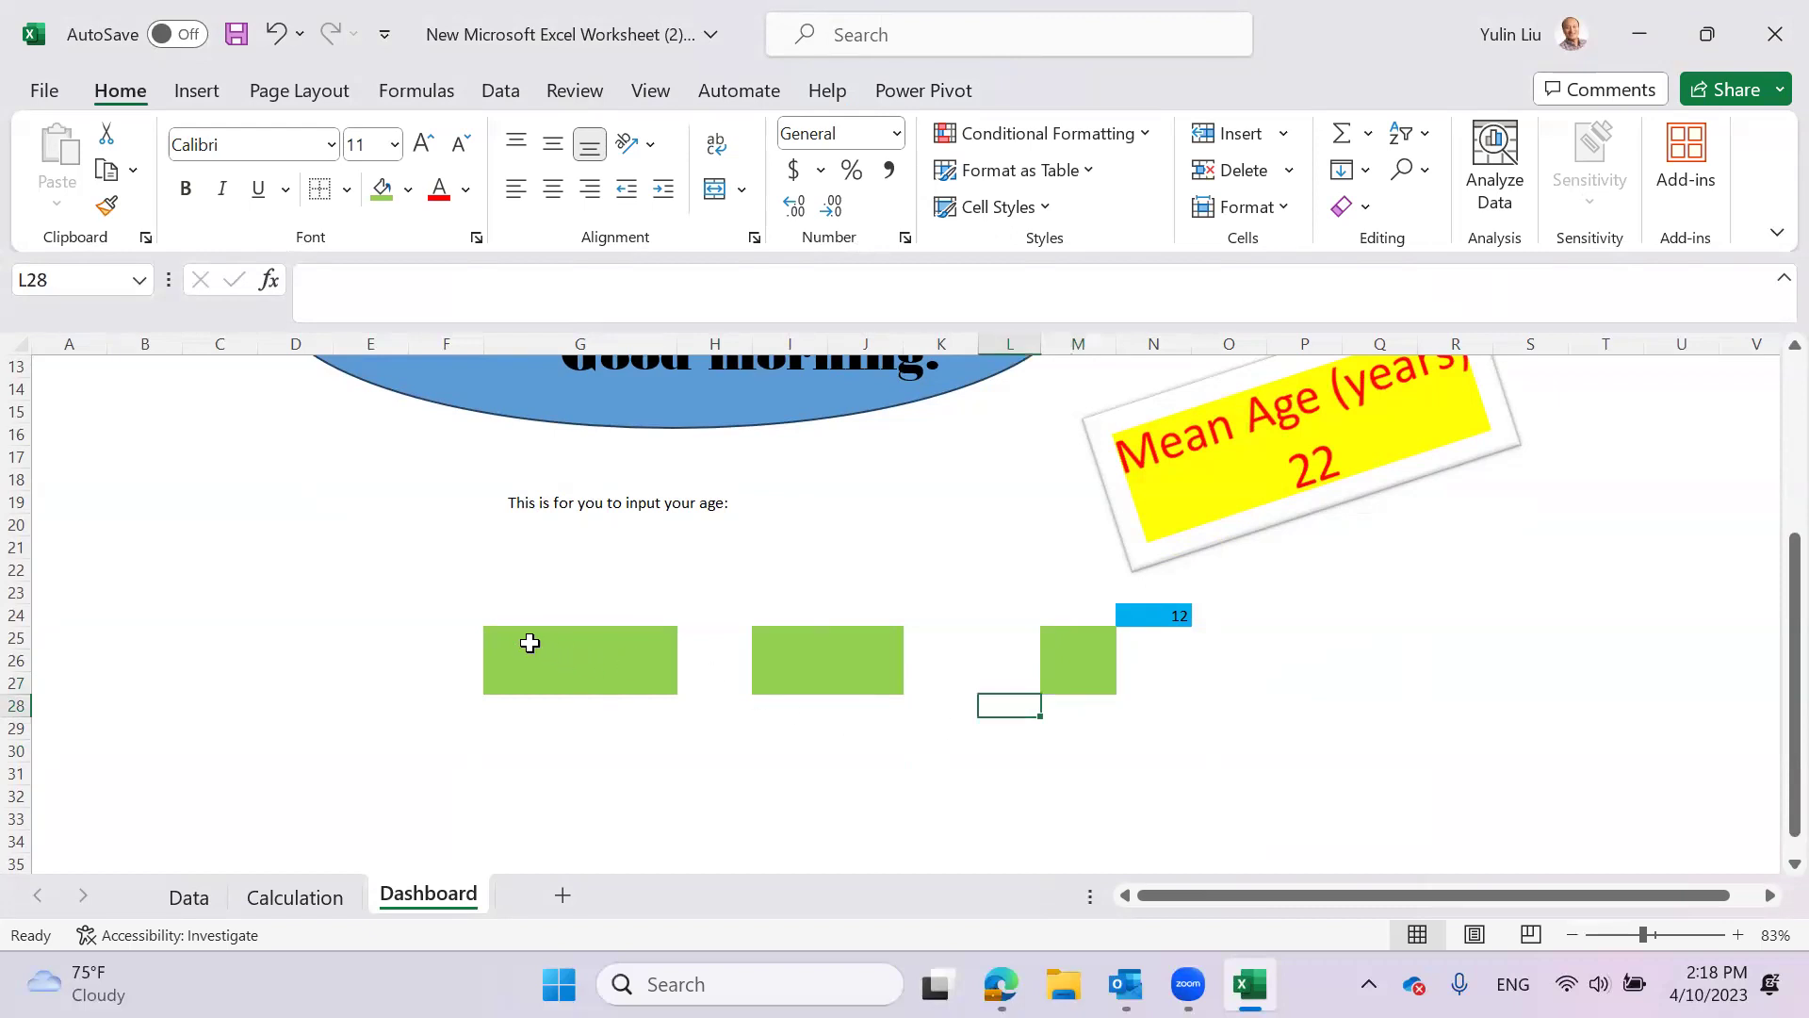
left_click_drag(520, 636, 621, 688)
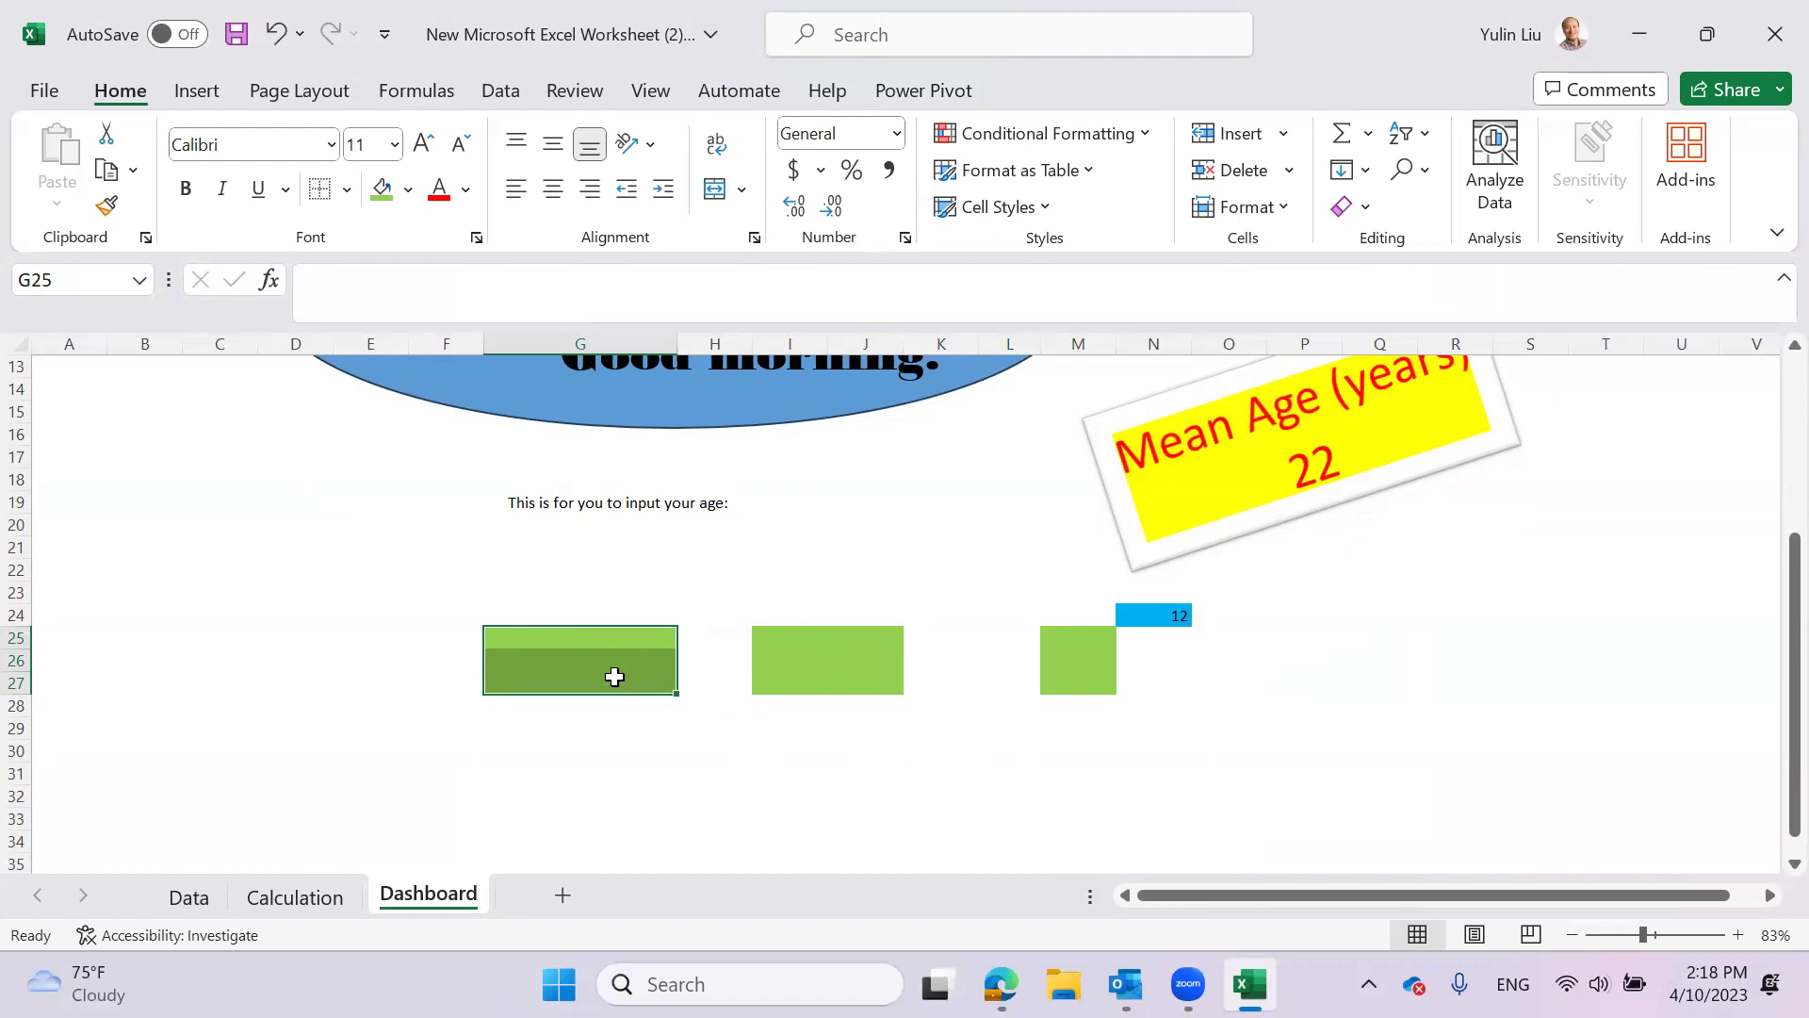
right_click(579, 670)
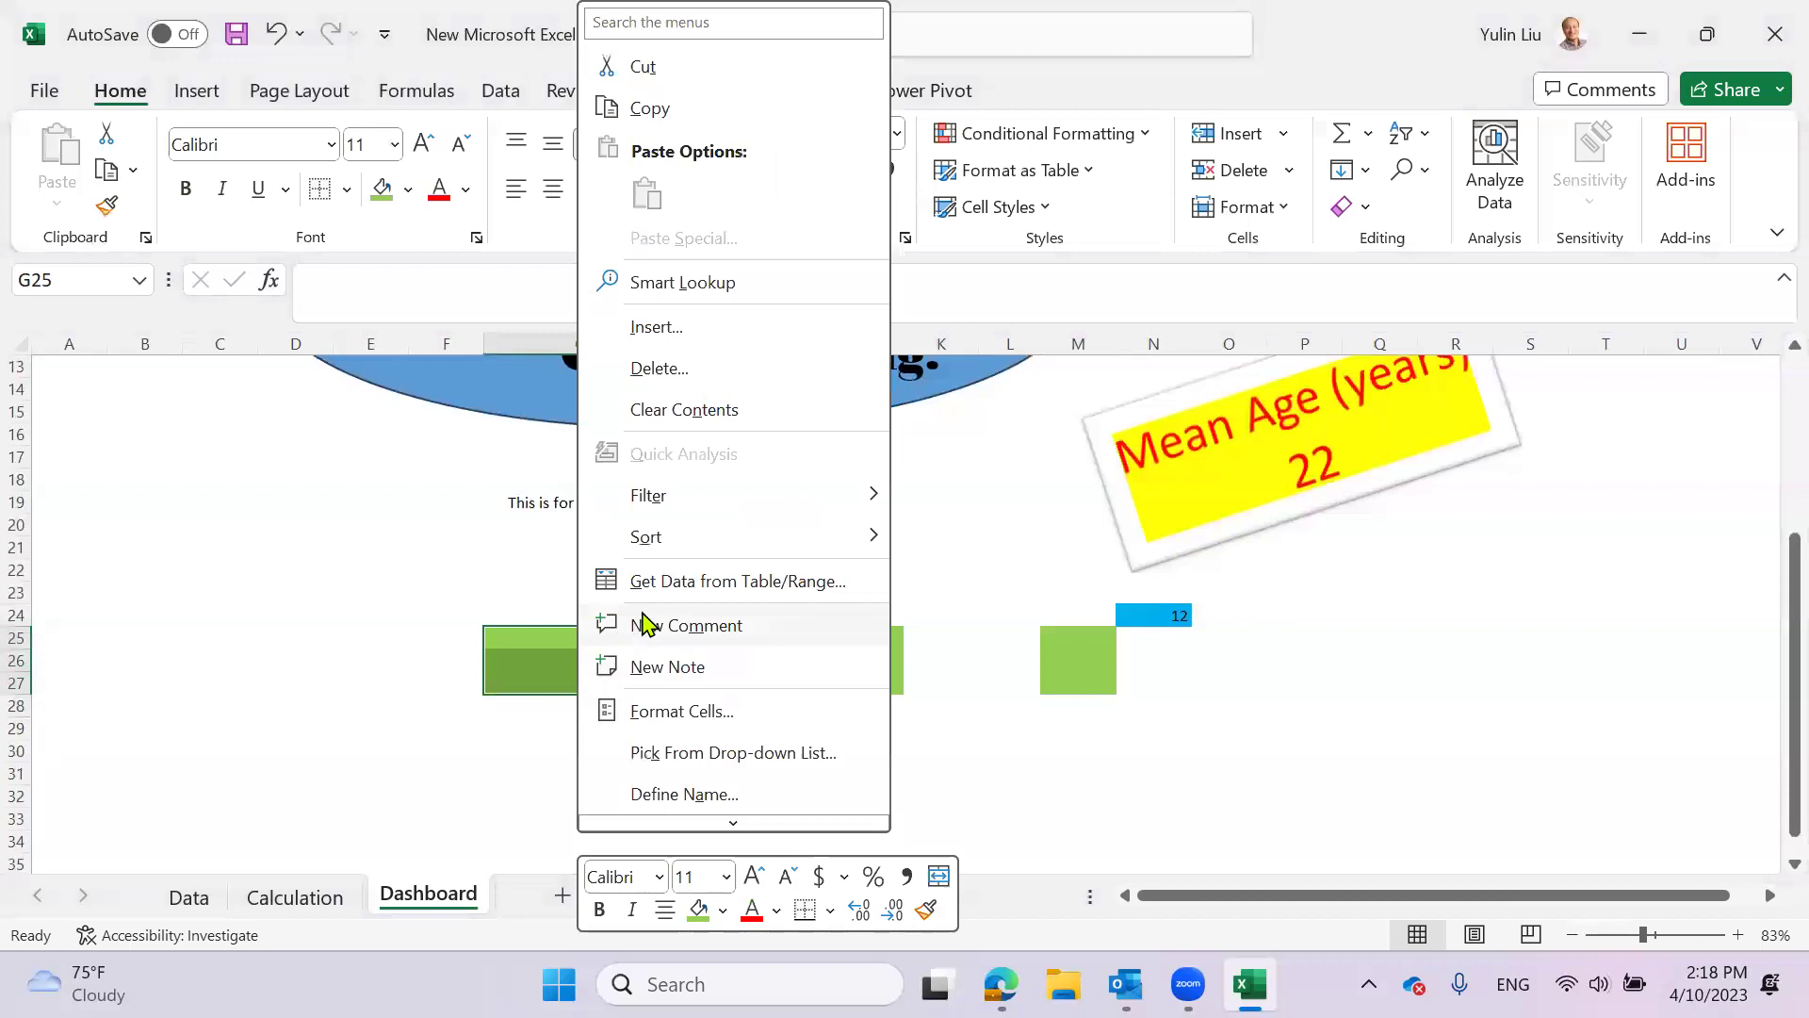
left_click(690, 708)
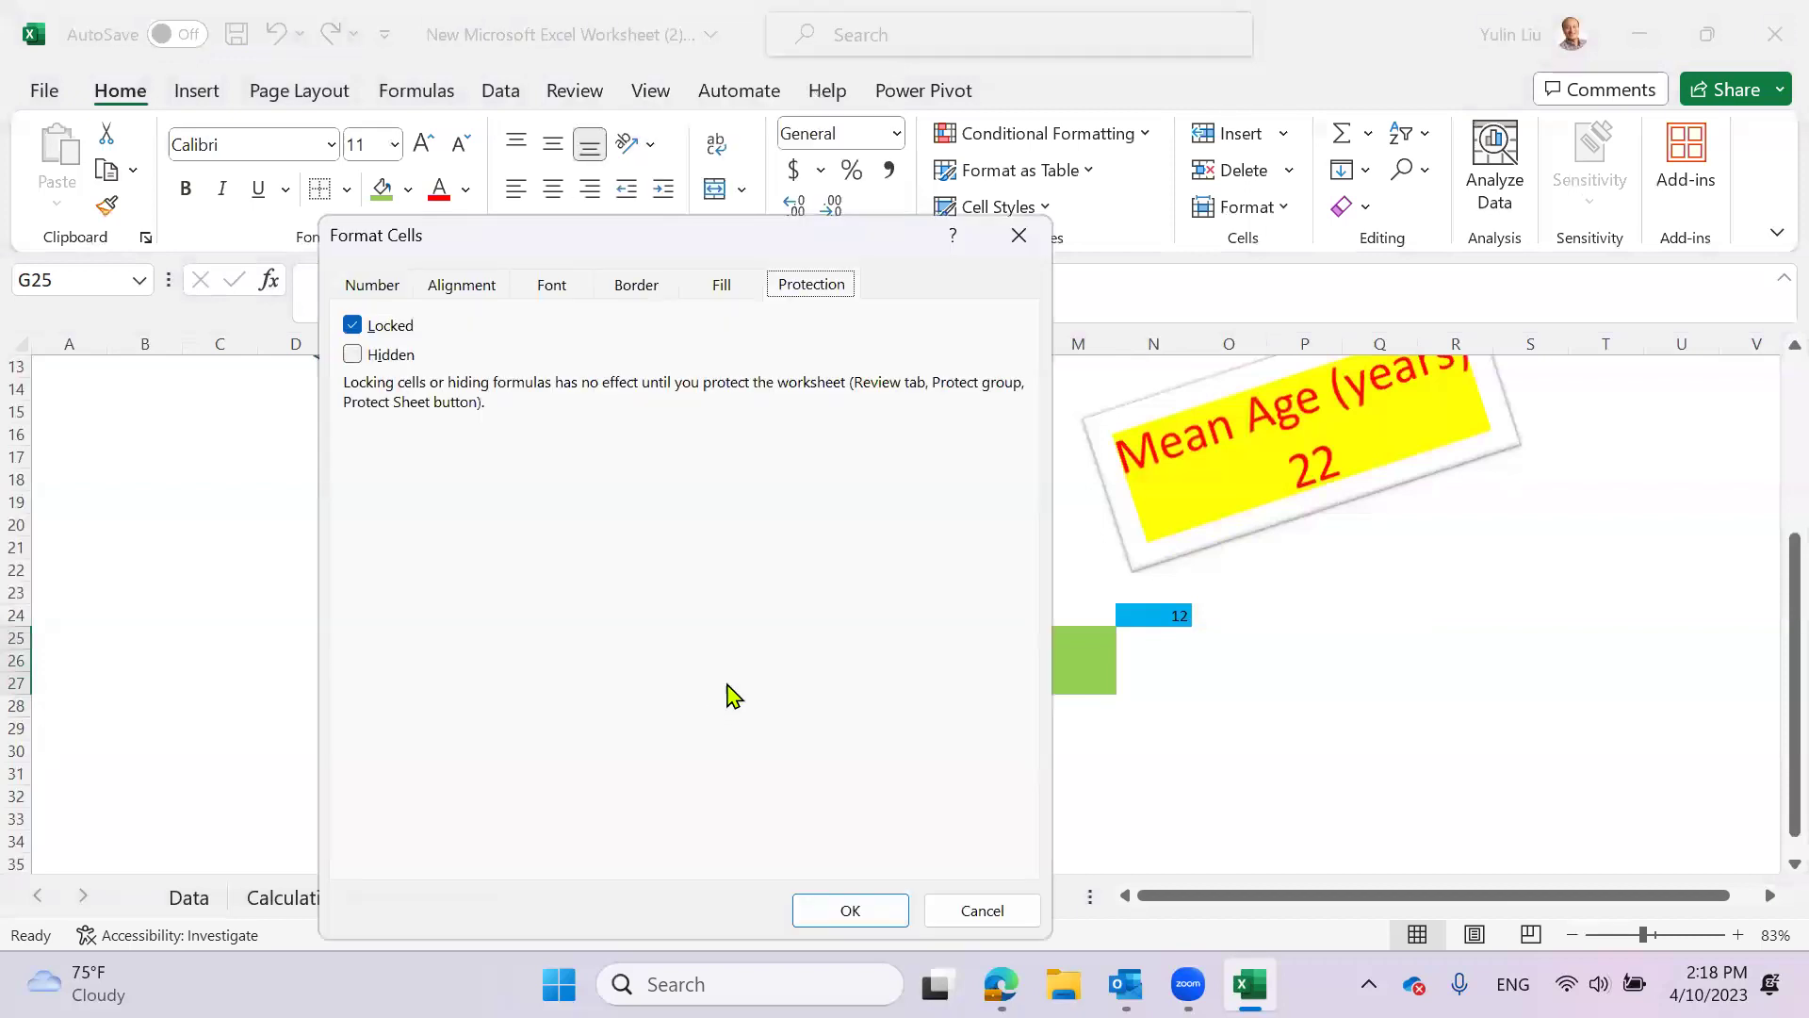
left_click(353, 326)
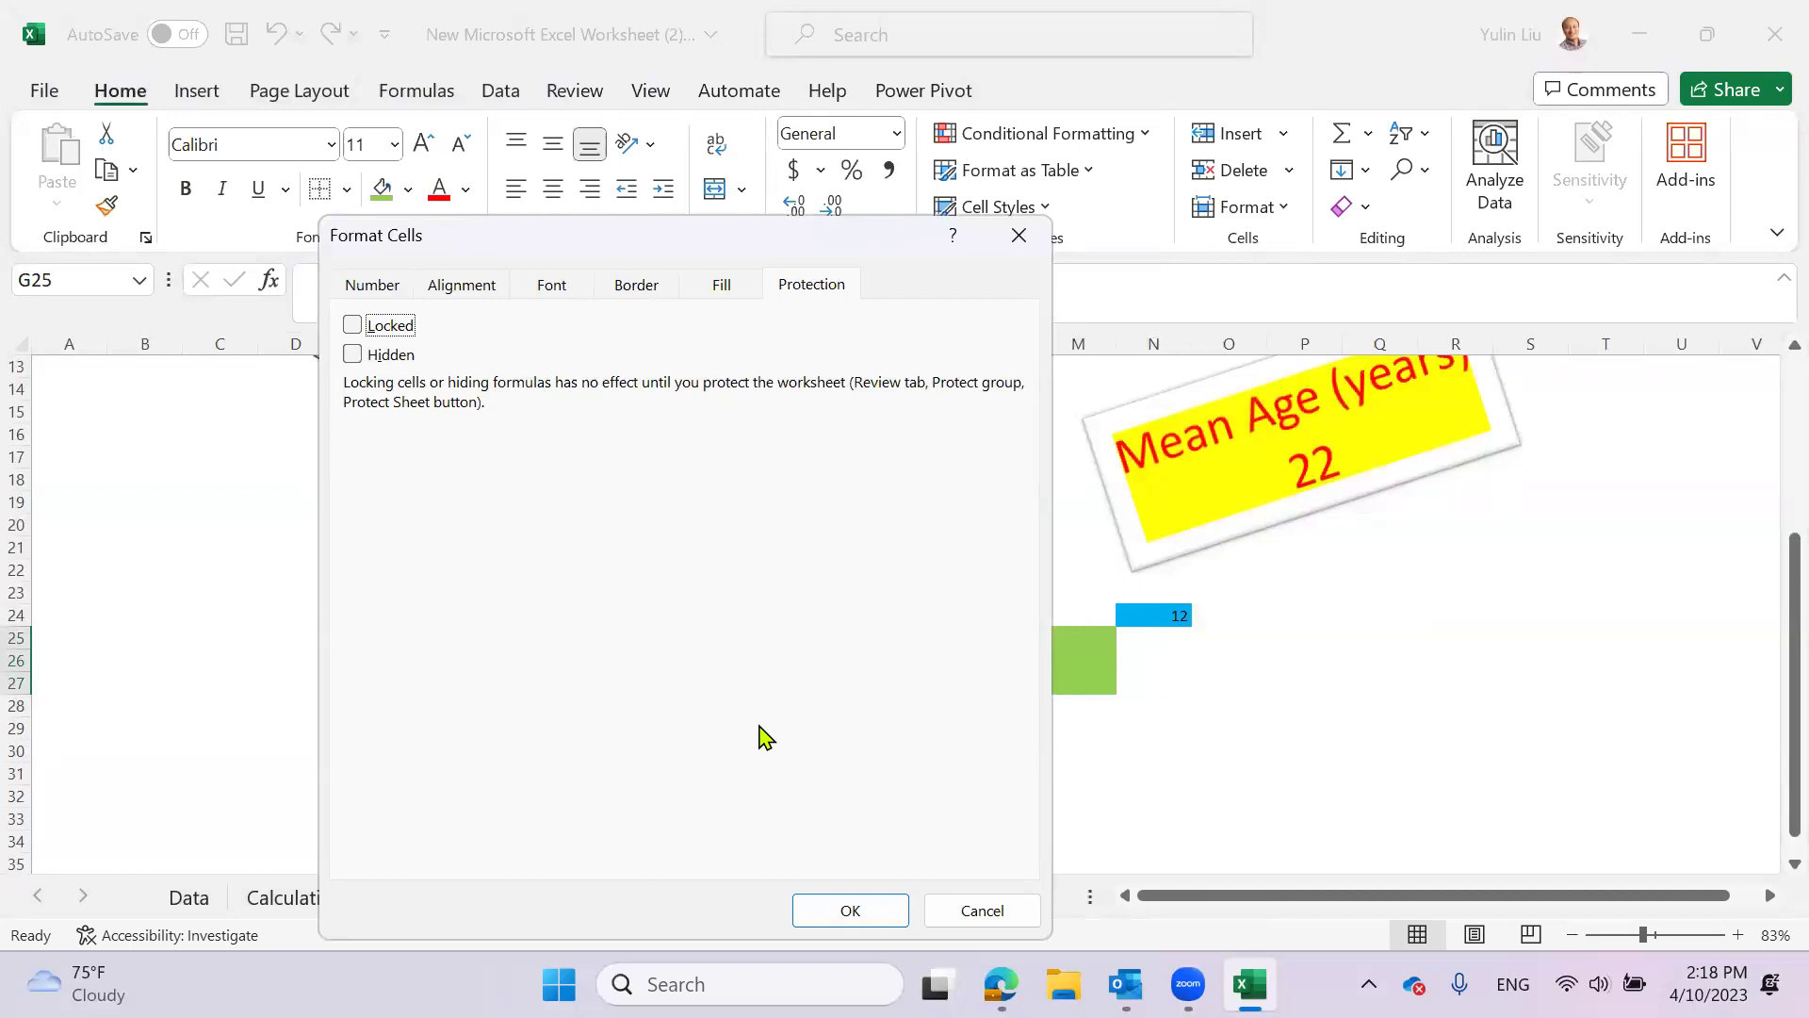
left_click(980, 912)
- Turn off the Locked protection setting for the selected green cell range G25:G27
left_click(598, 675)
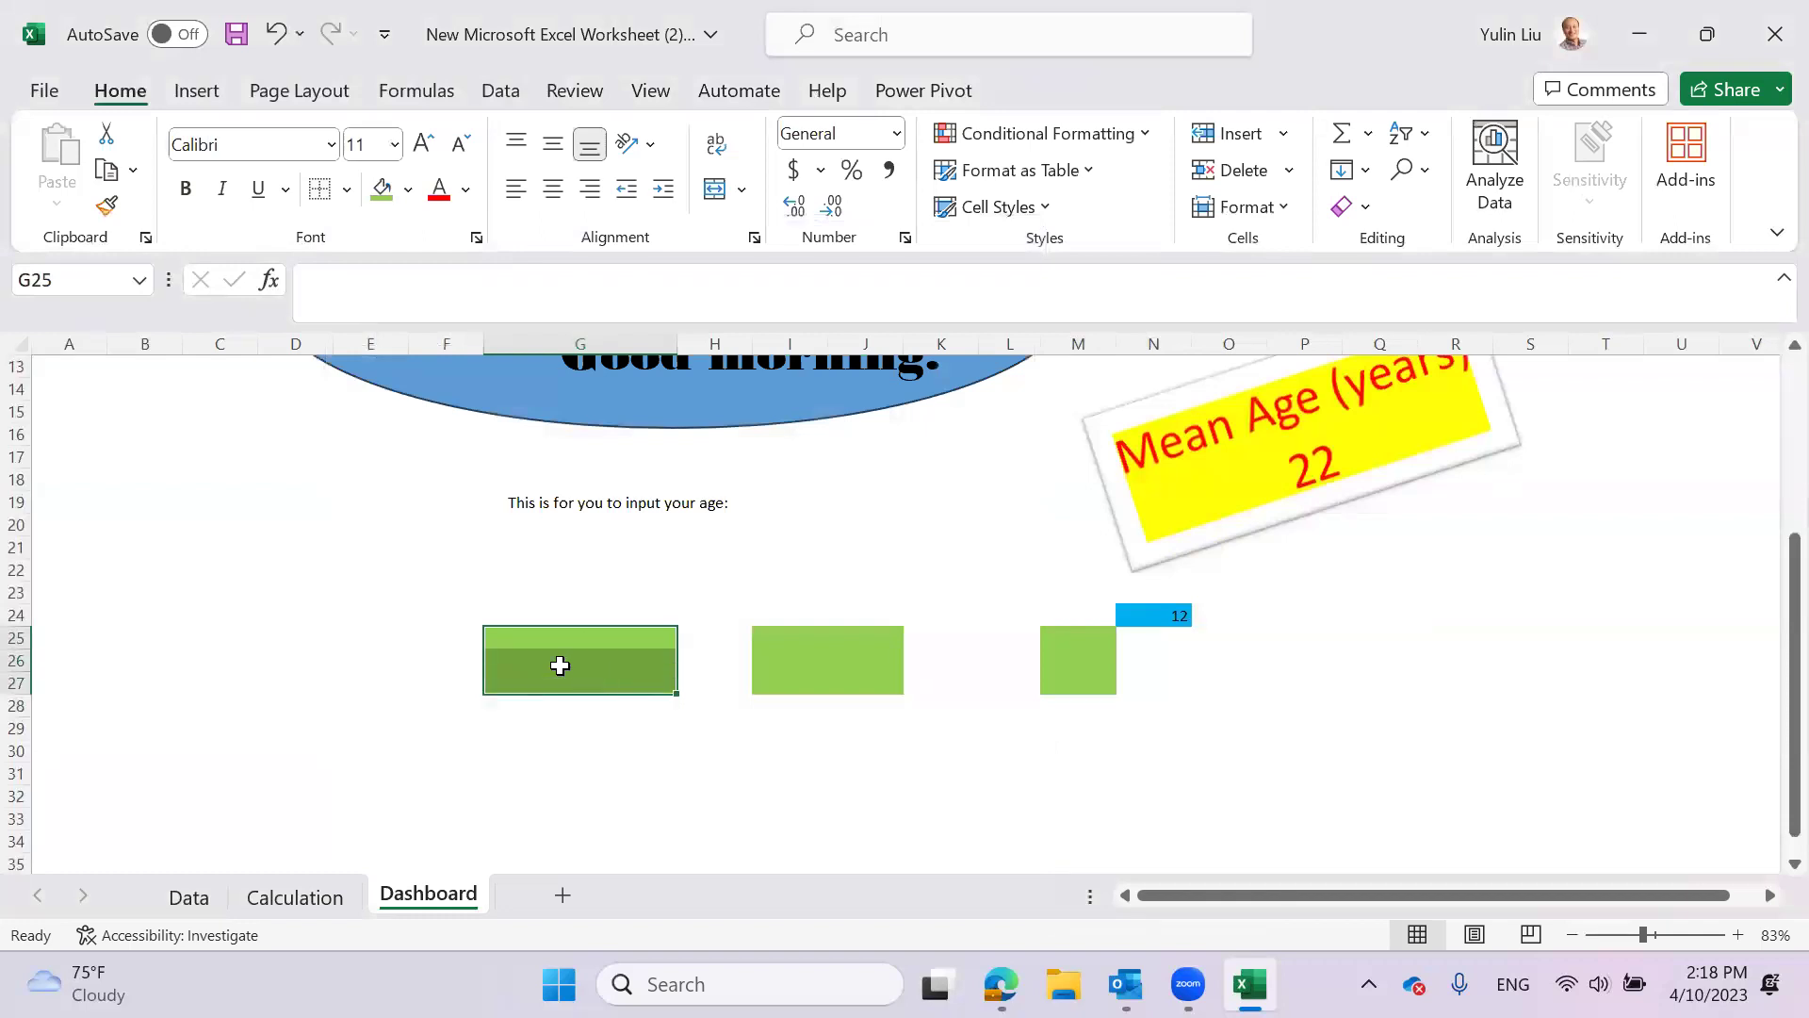
right_click(560, 666)
left_click(667, 712)
left_click(358, 326)
left_click(838, 909)
left_click(1142, 796)
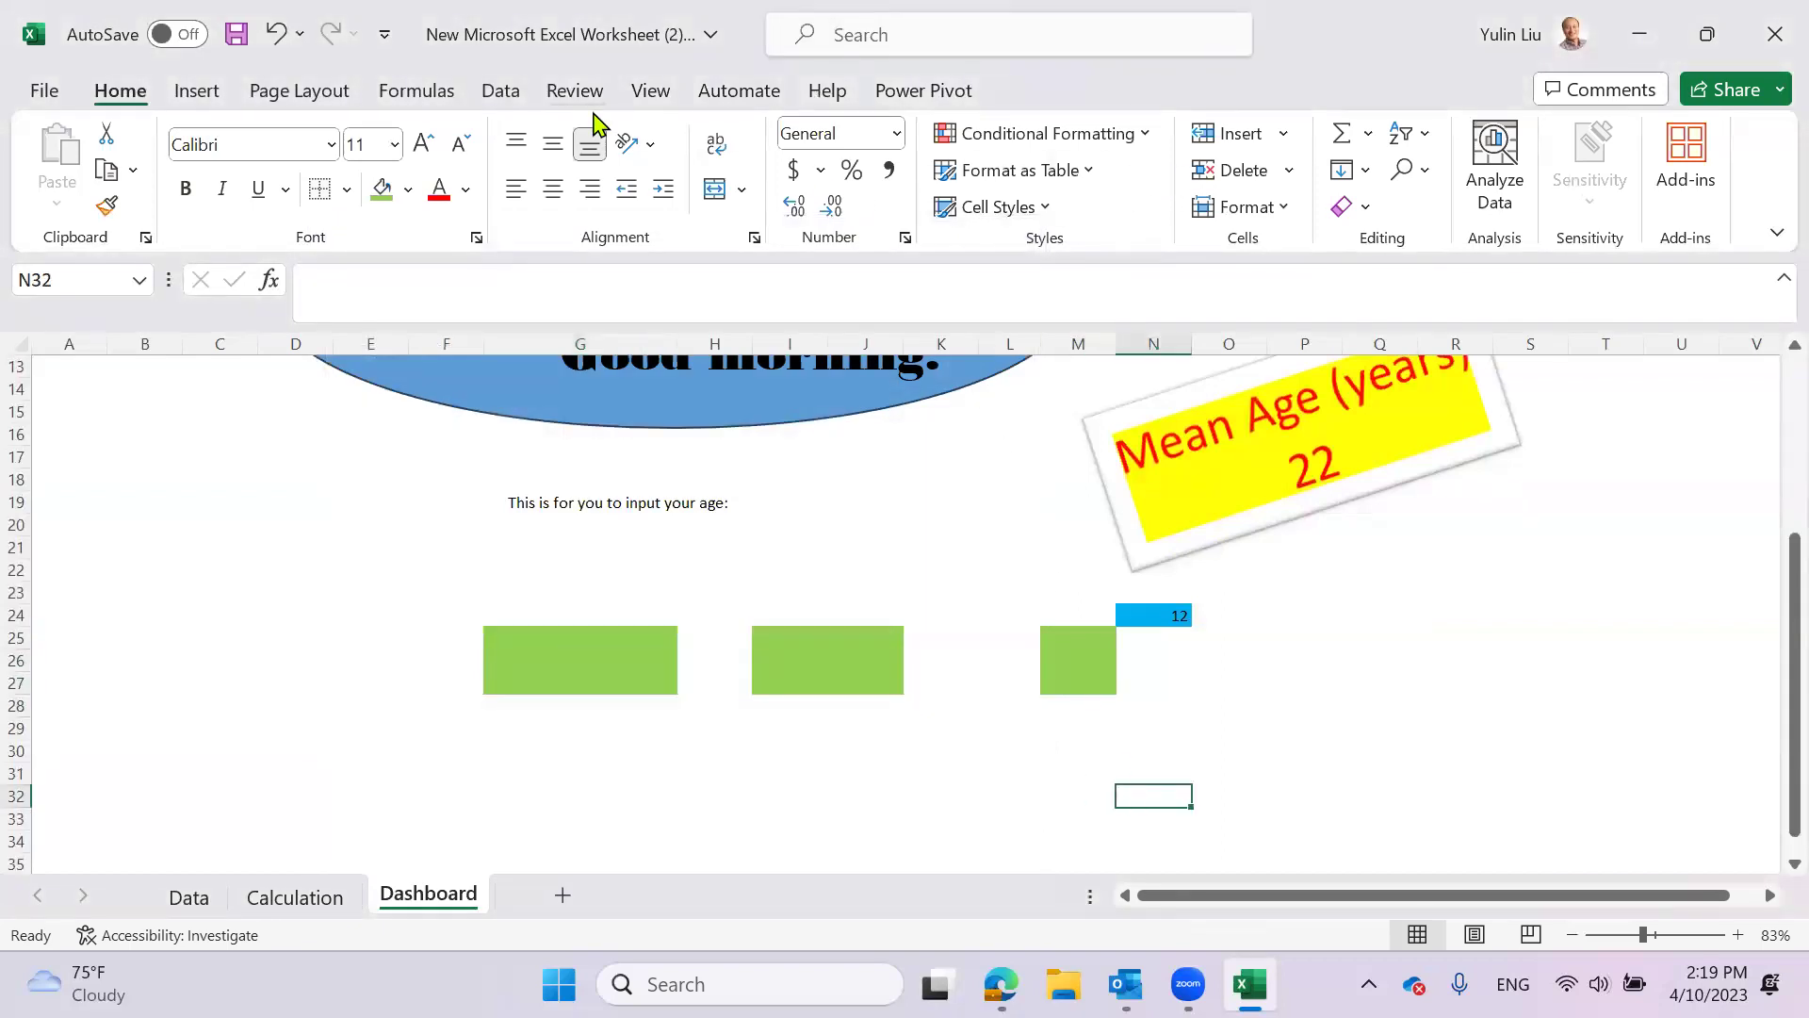
- Protect the Dashboard sheet so that only unlocked cells can be edited
left_click(575, 91)
left_click(1229, 170)
left_click(1243, 814)
- Try to edit locked cells outside the green areas, including G23 and E24, dismissing each warning
left_click(861, 768)
left_click(801, 671)
left_click(695, 554)
left_click(577, 590)
double_click(675, 586)
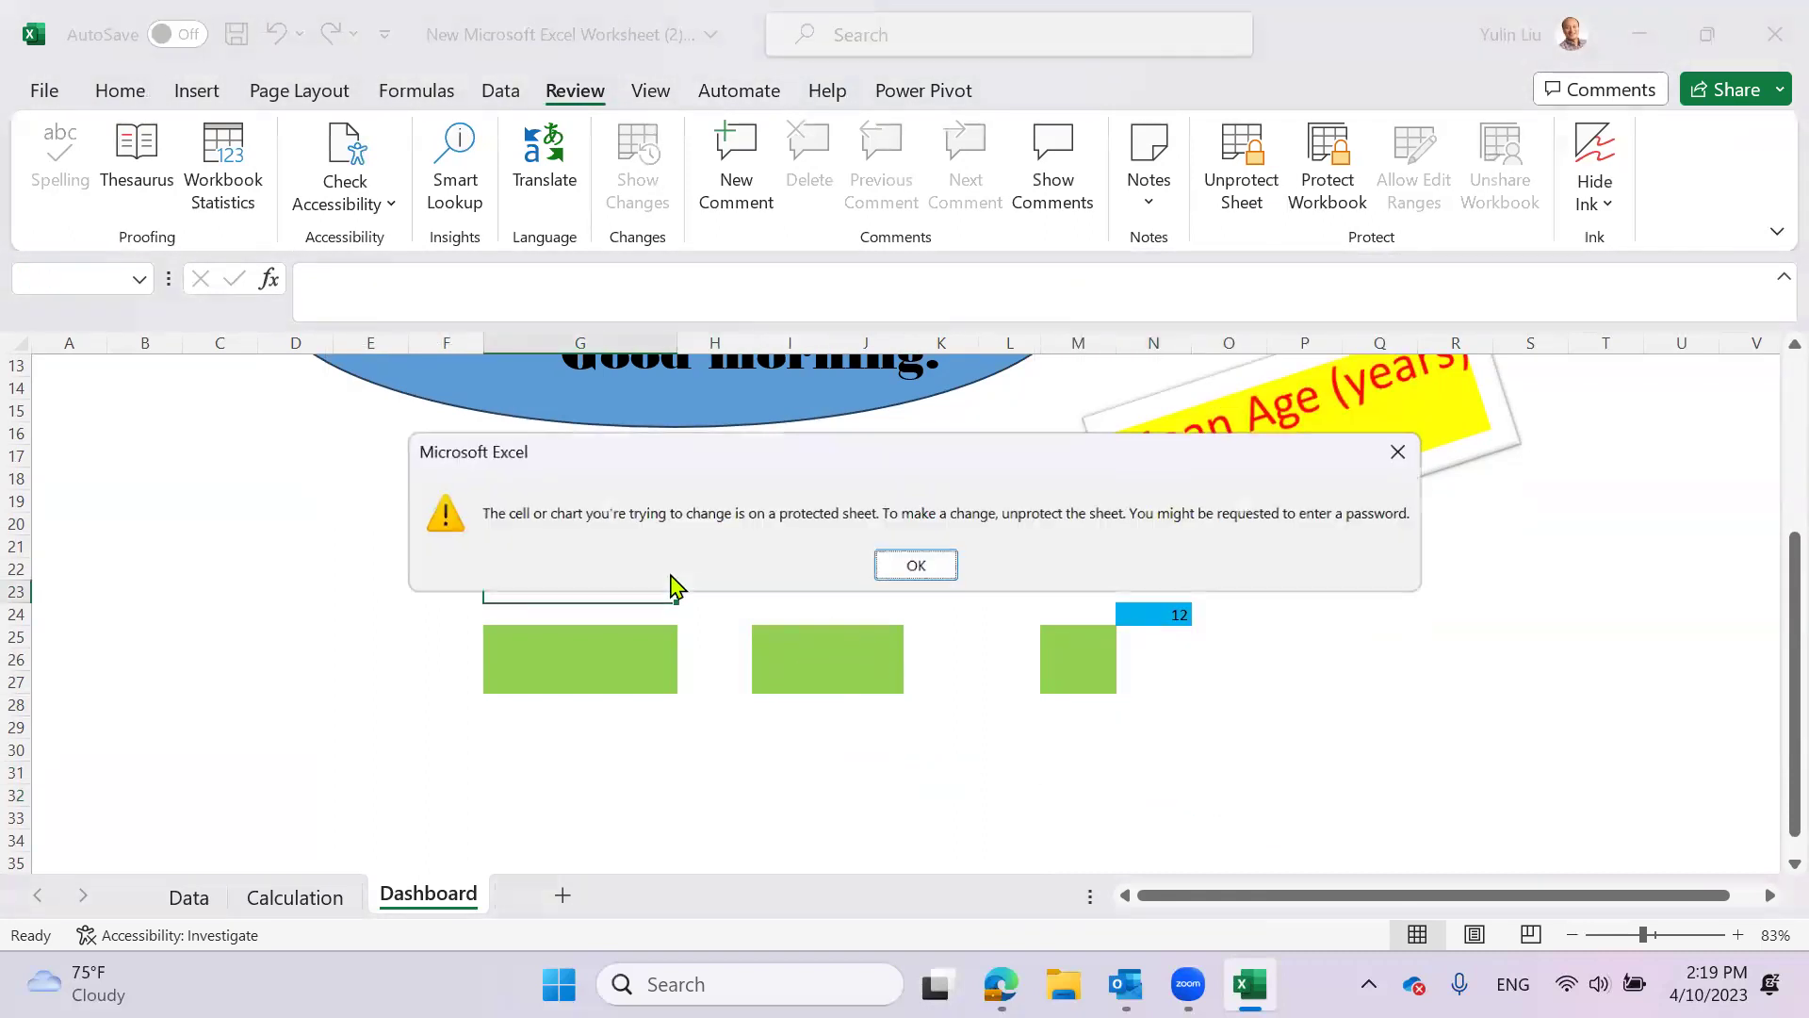
left_click(918, 563)
left_click(389, 611)
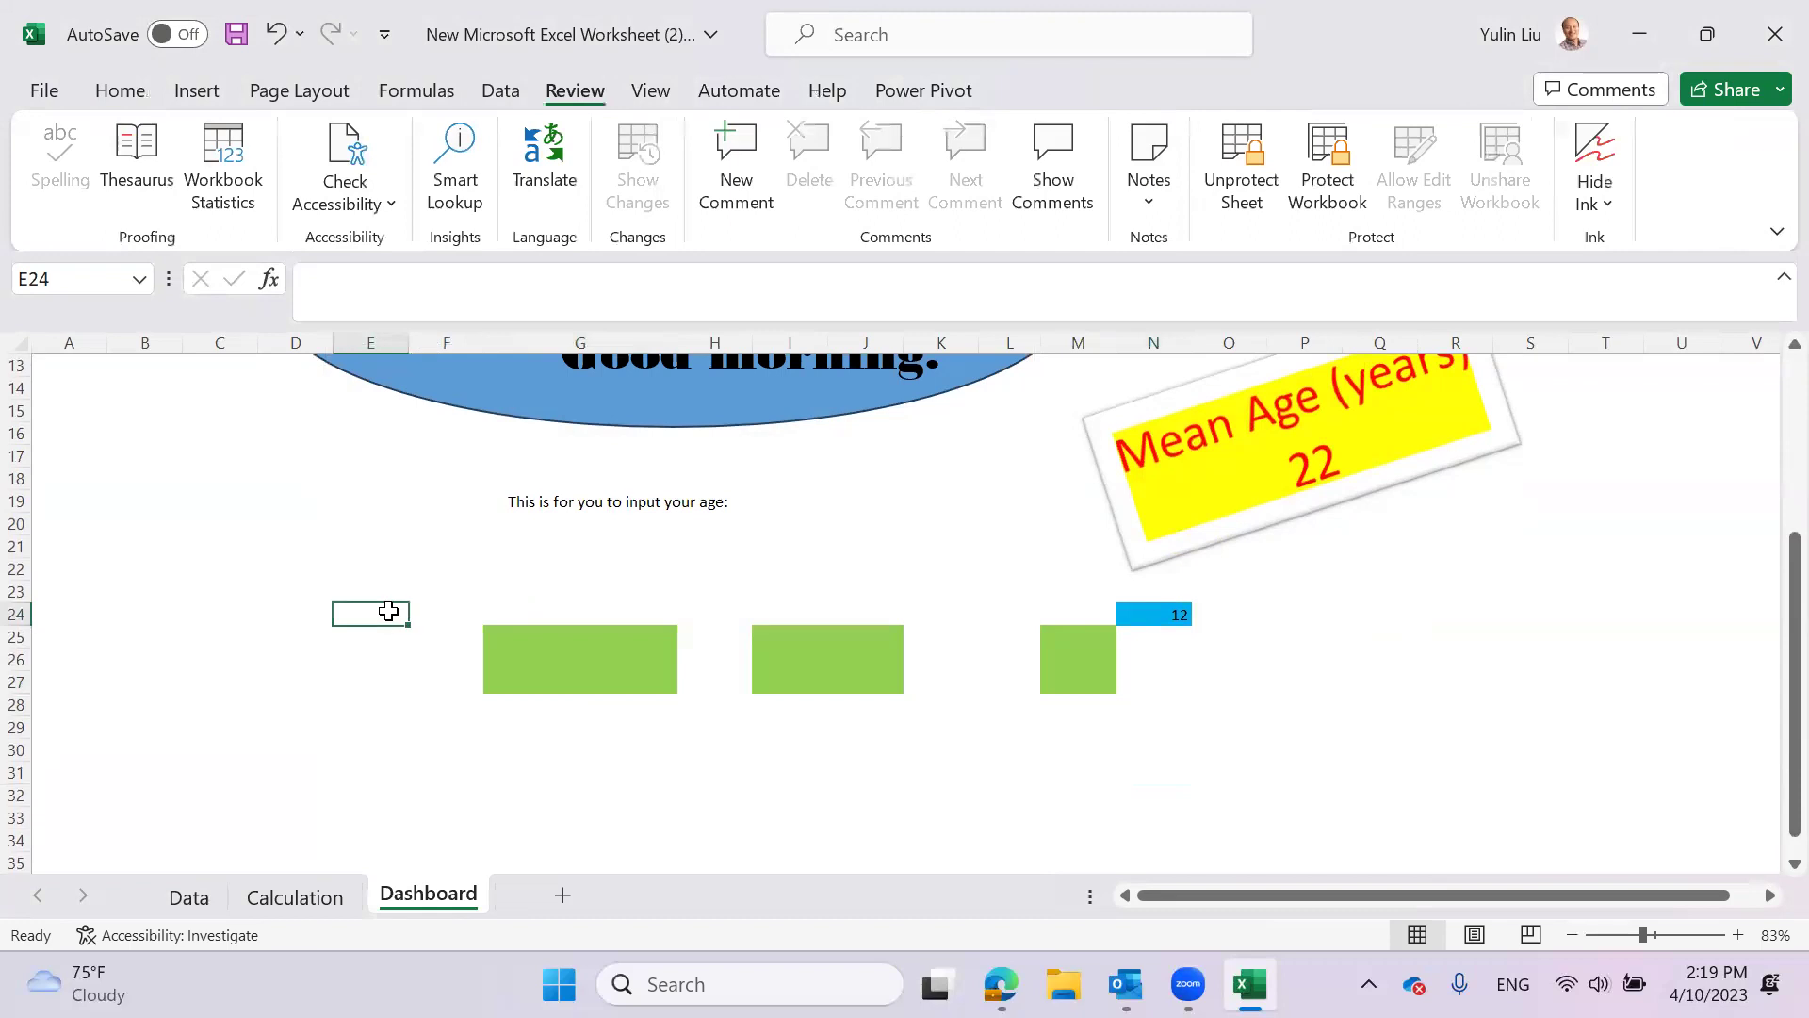
left_click(445, 581)
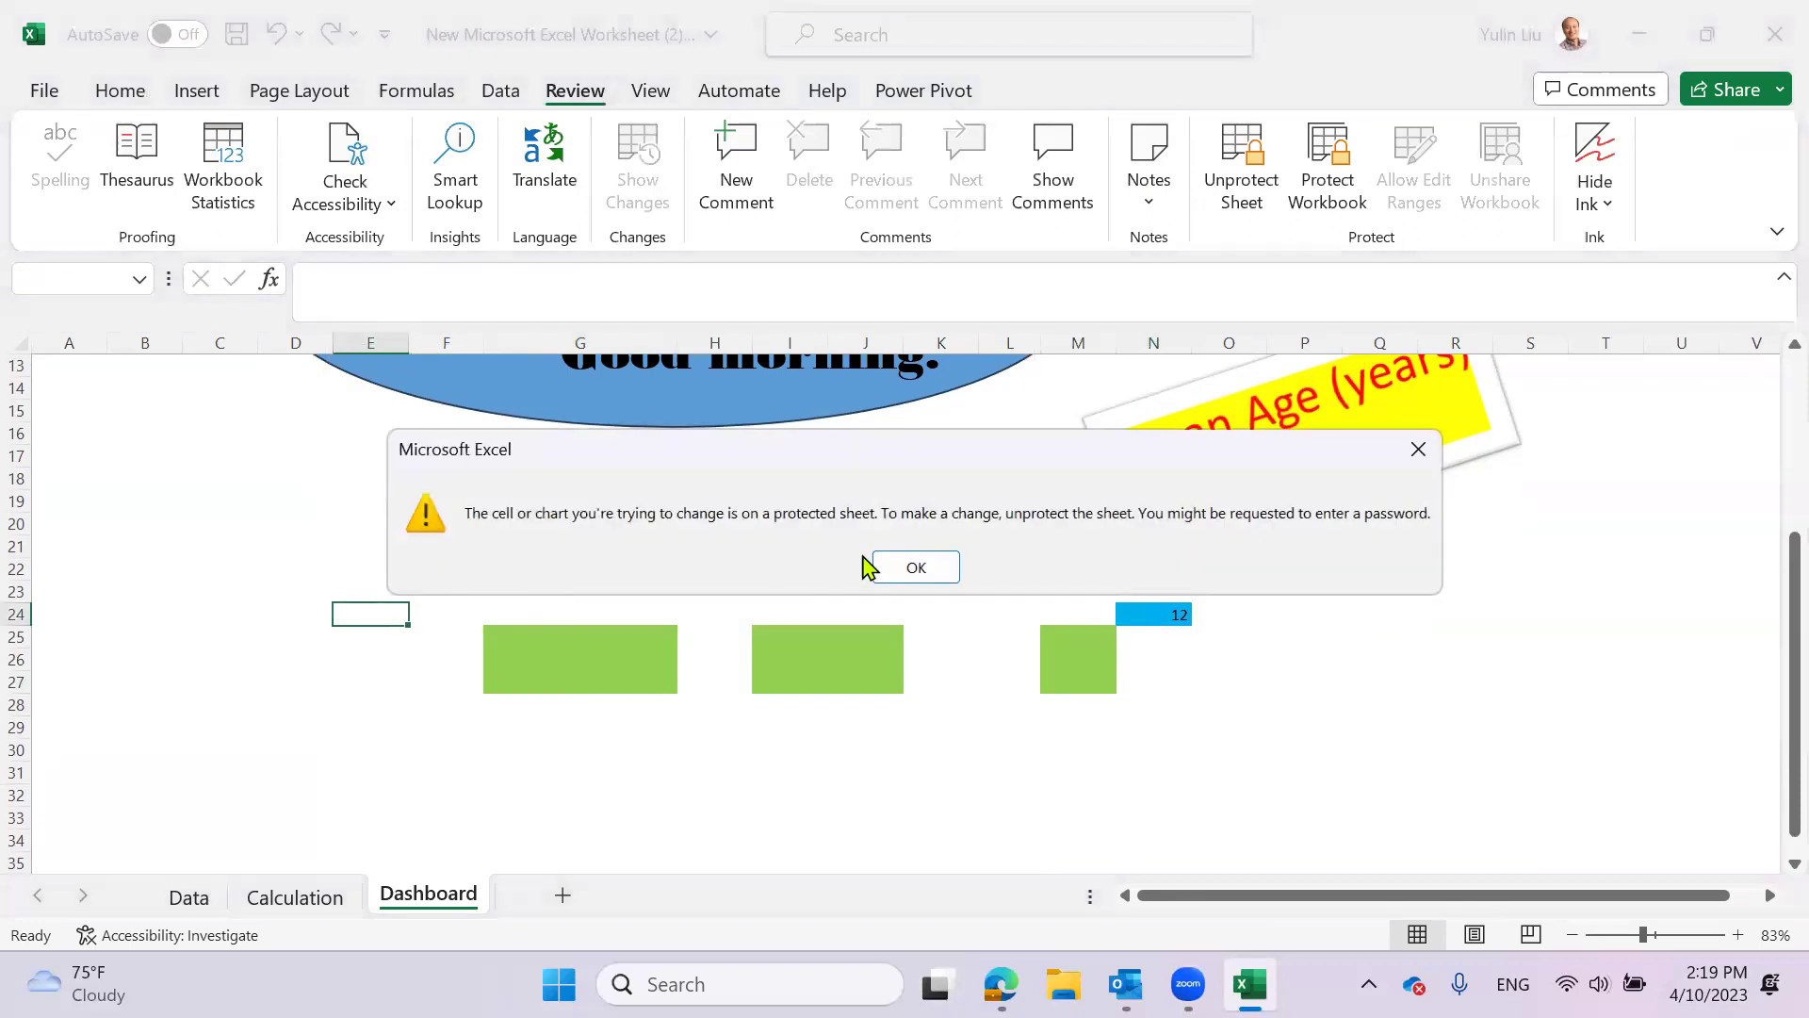
left_click(897, 568)
- Enter 78, 89 and 89 in the unlocked green cells G25, G26 and G27
left_click(553, 638)
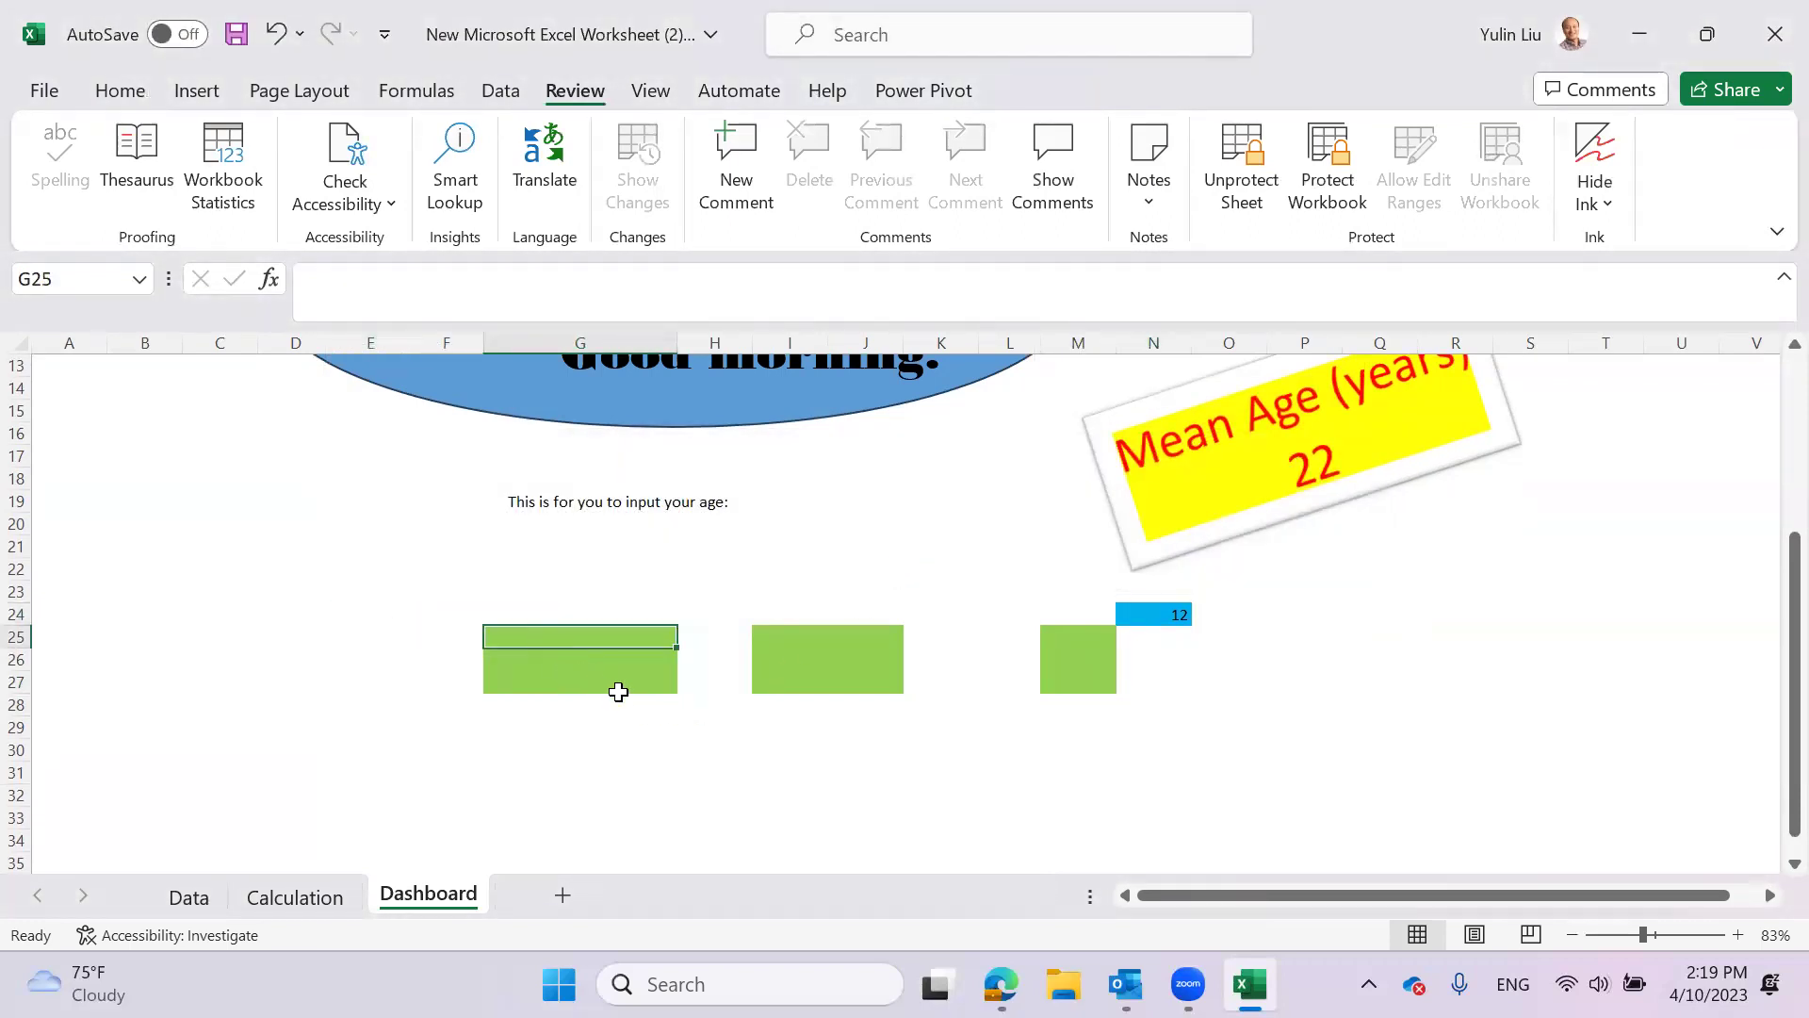
type("78")
key("Return")
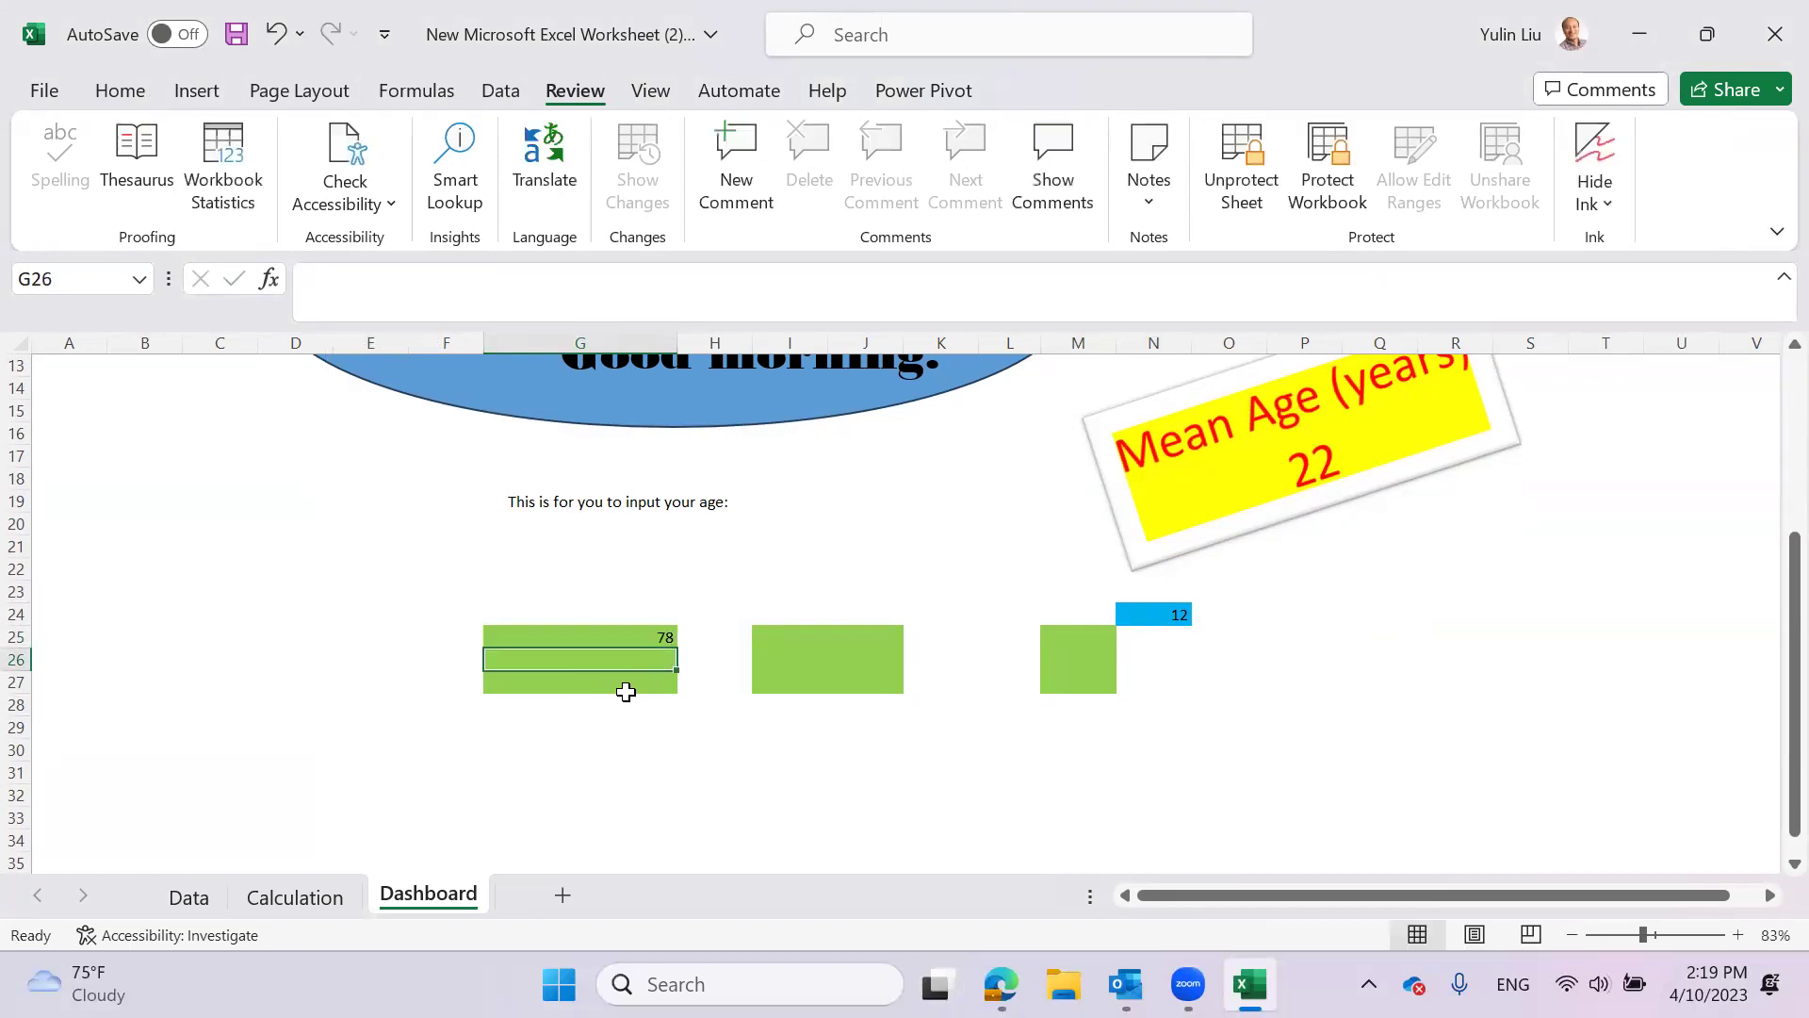
type("89")
key("Return")
type("89")
key("Return")
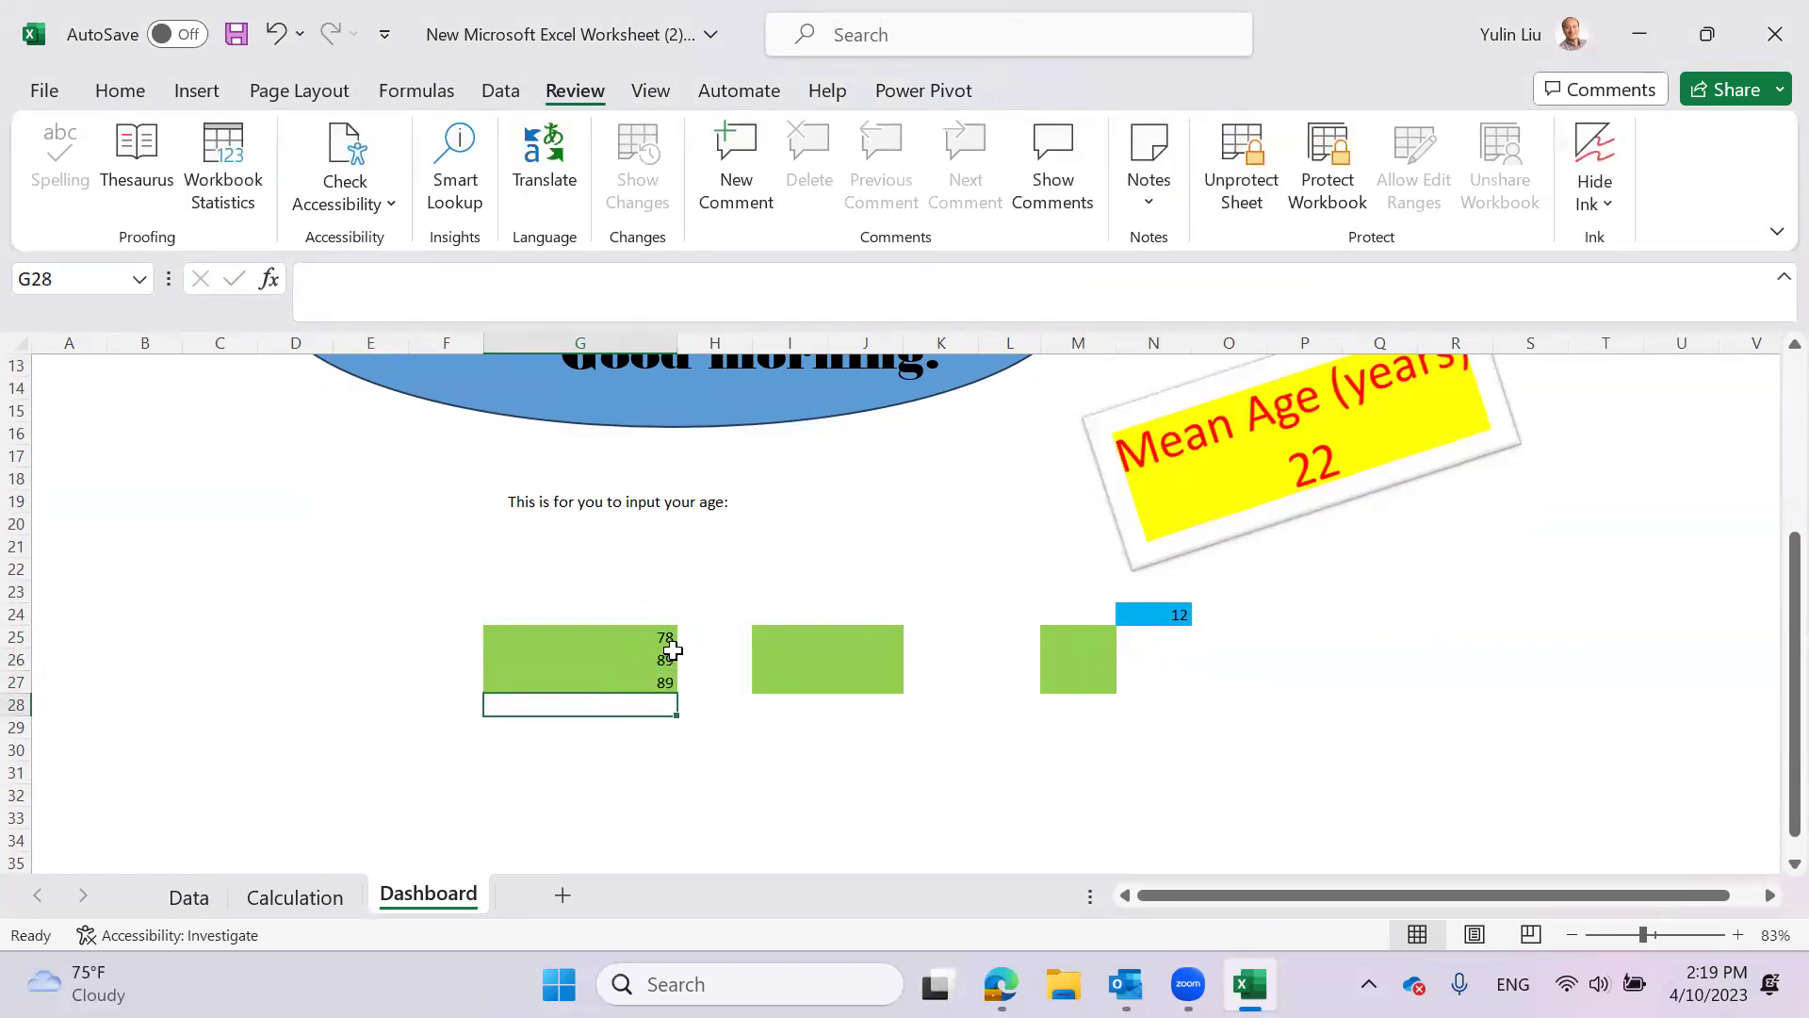
left_click_drag(633, 634, 646, 679)
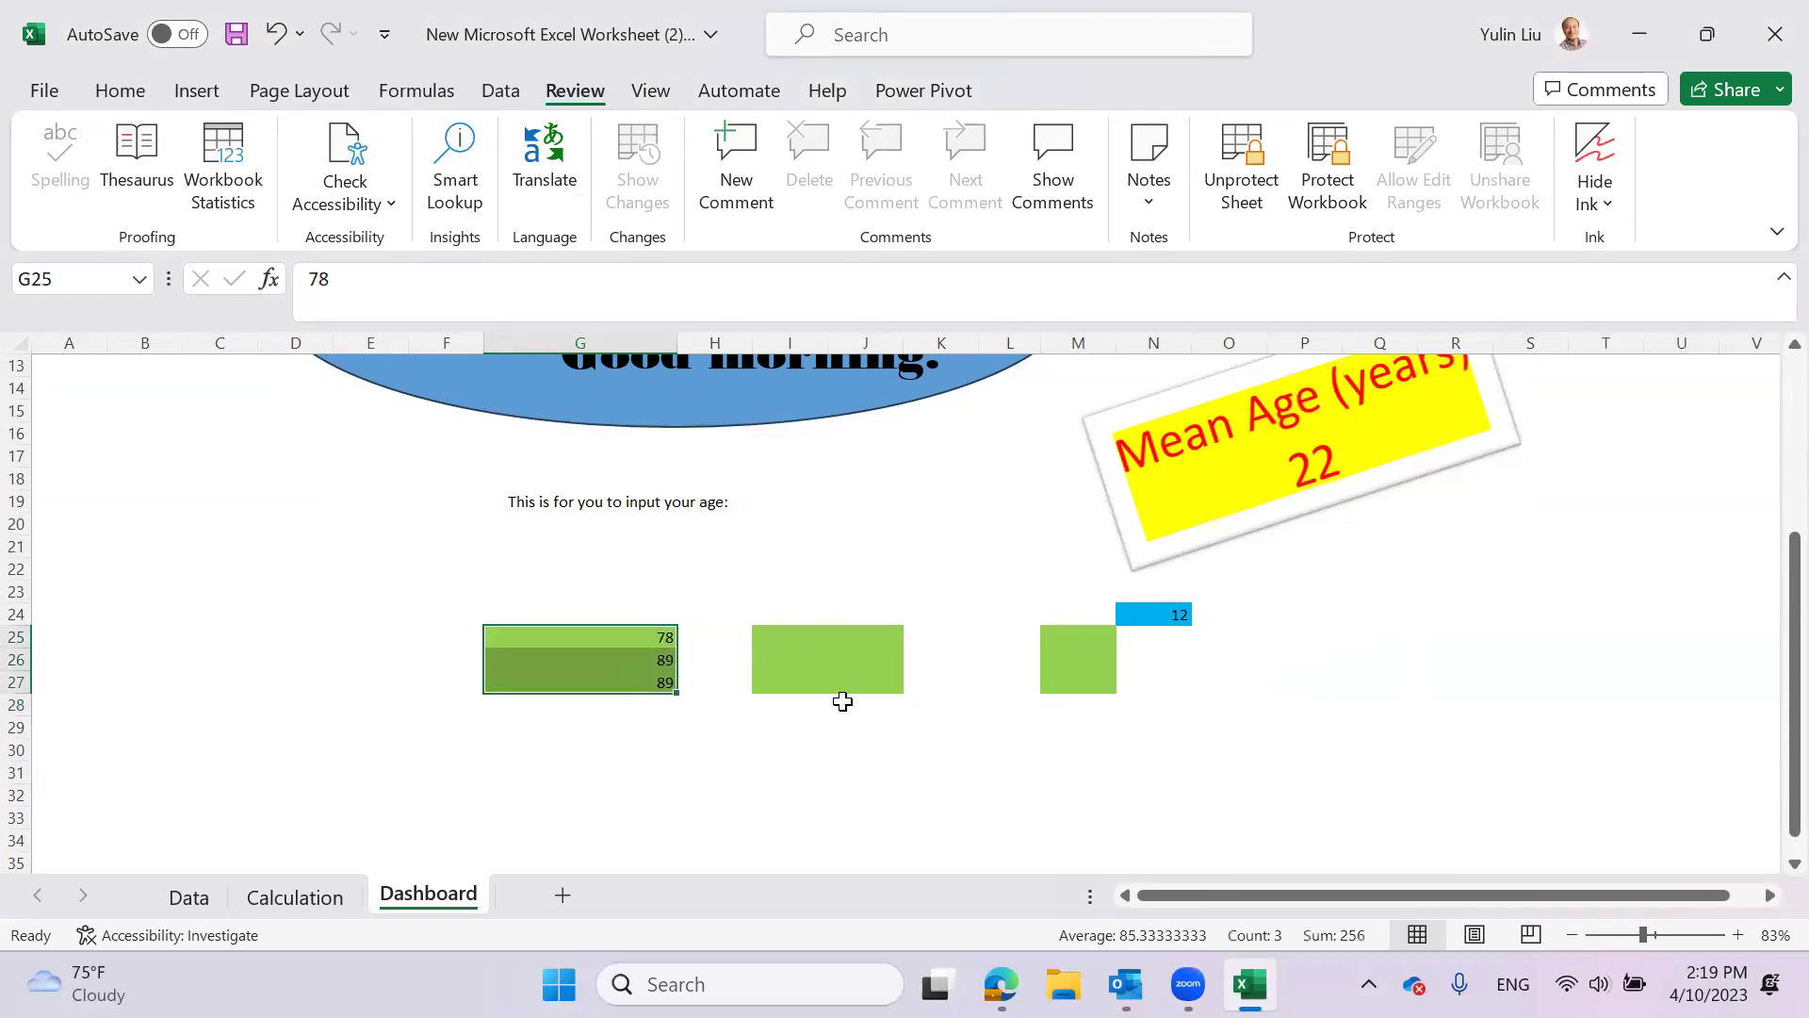
left_click(789, 771)
key("Up")
key("Up")
key("Up")
key("Up")
key("Up")
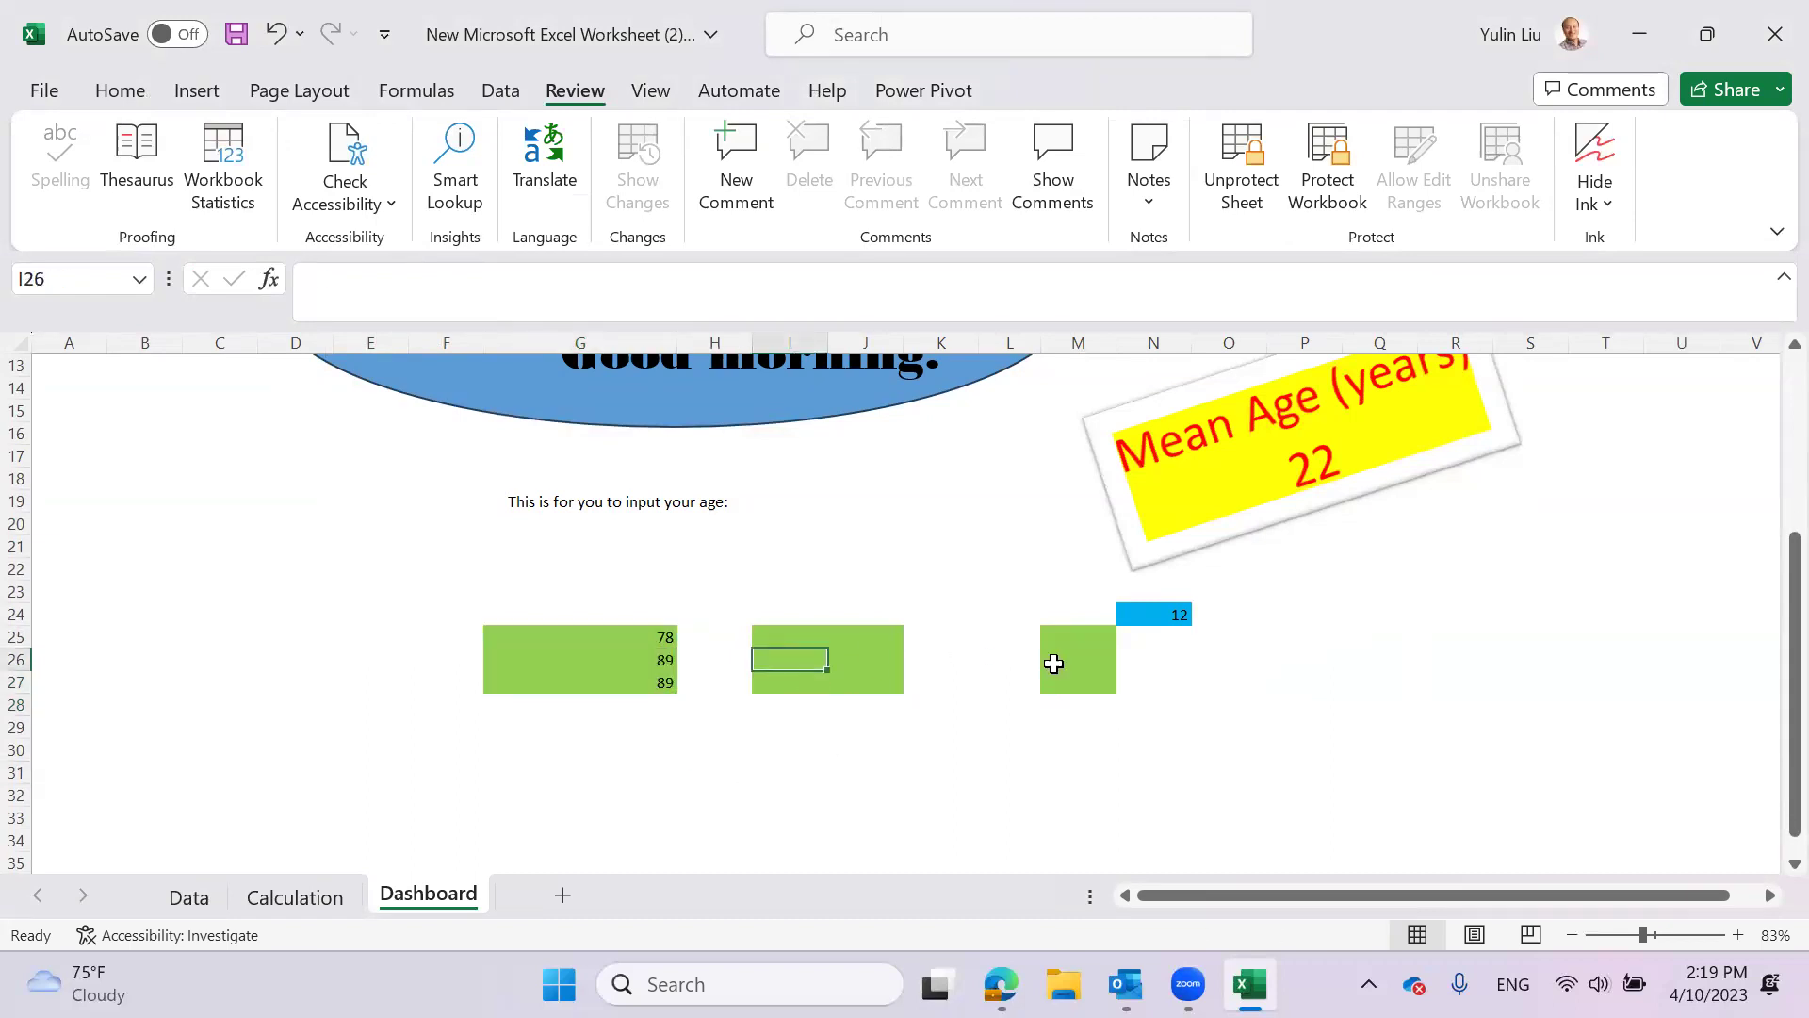
left_click(1116, 661)
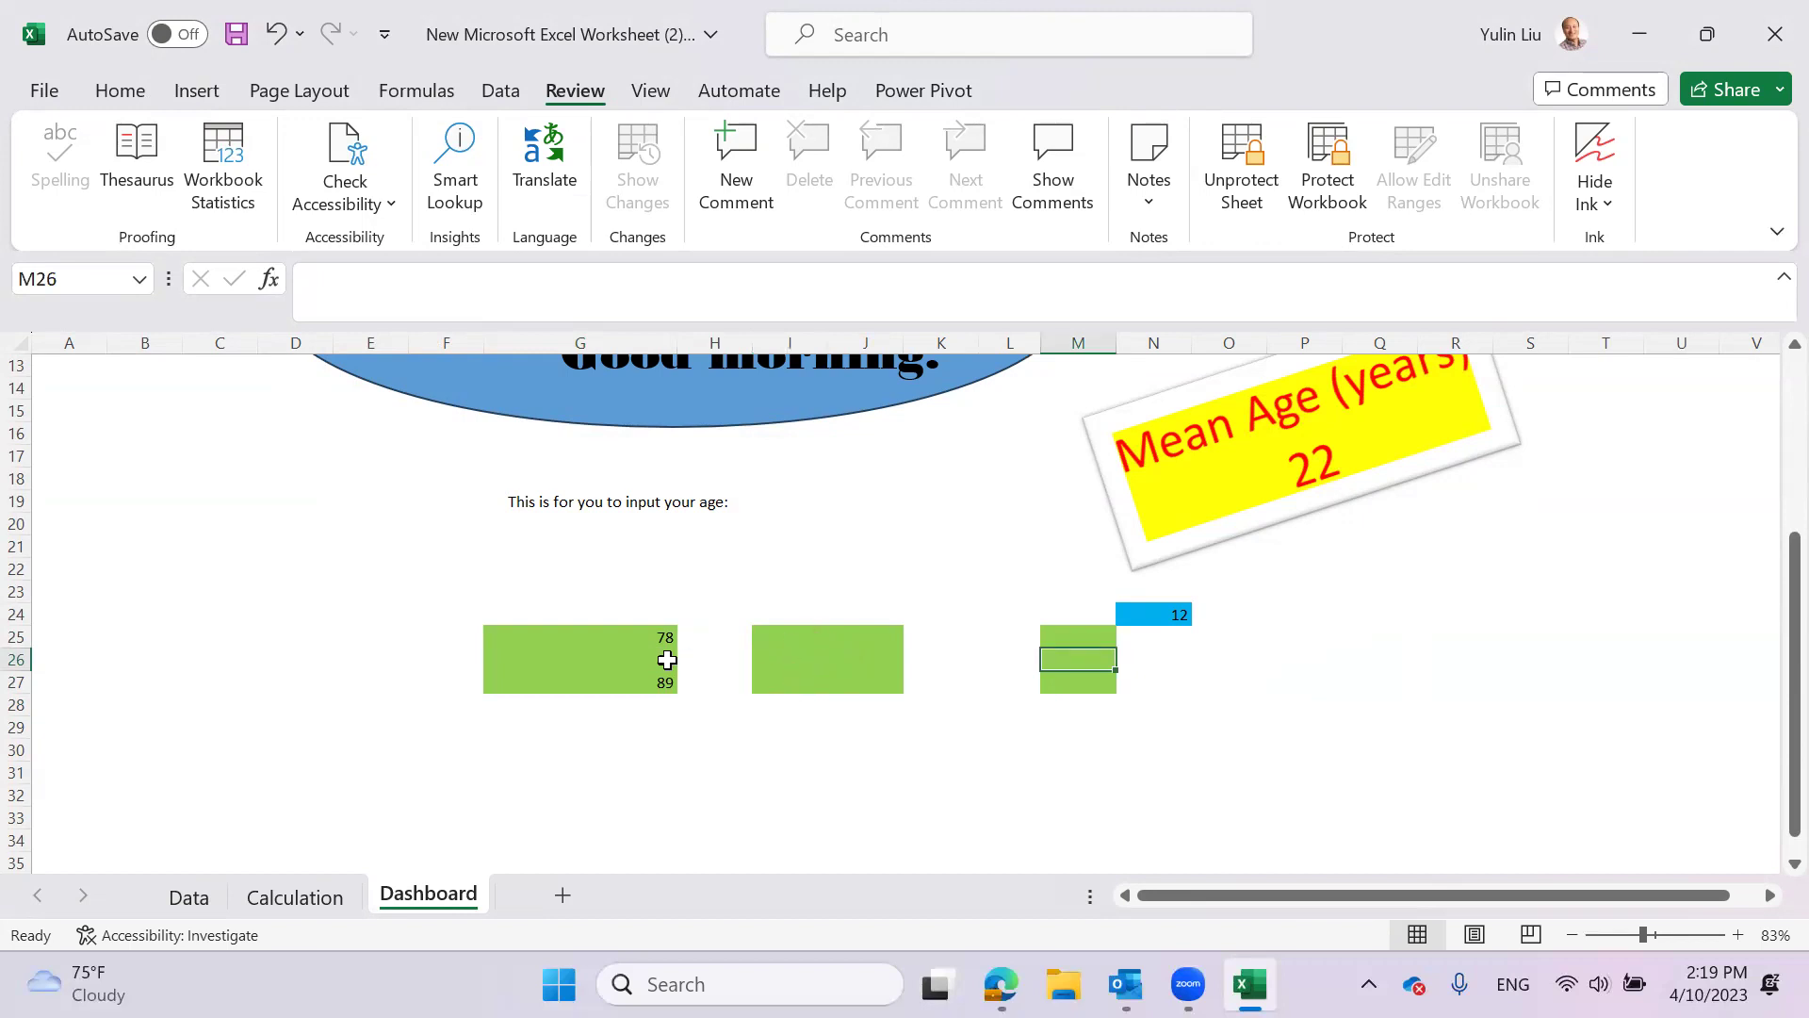
- Select the three green areas G25:G27, I25:J27 and M25:M27 together by hand, and release the selection
left_click_drag(652, 639, 659, 682)
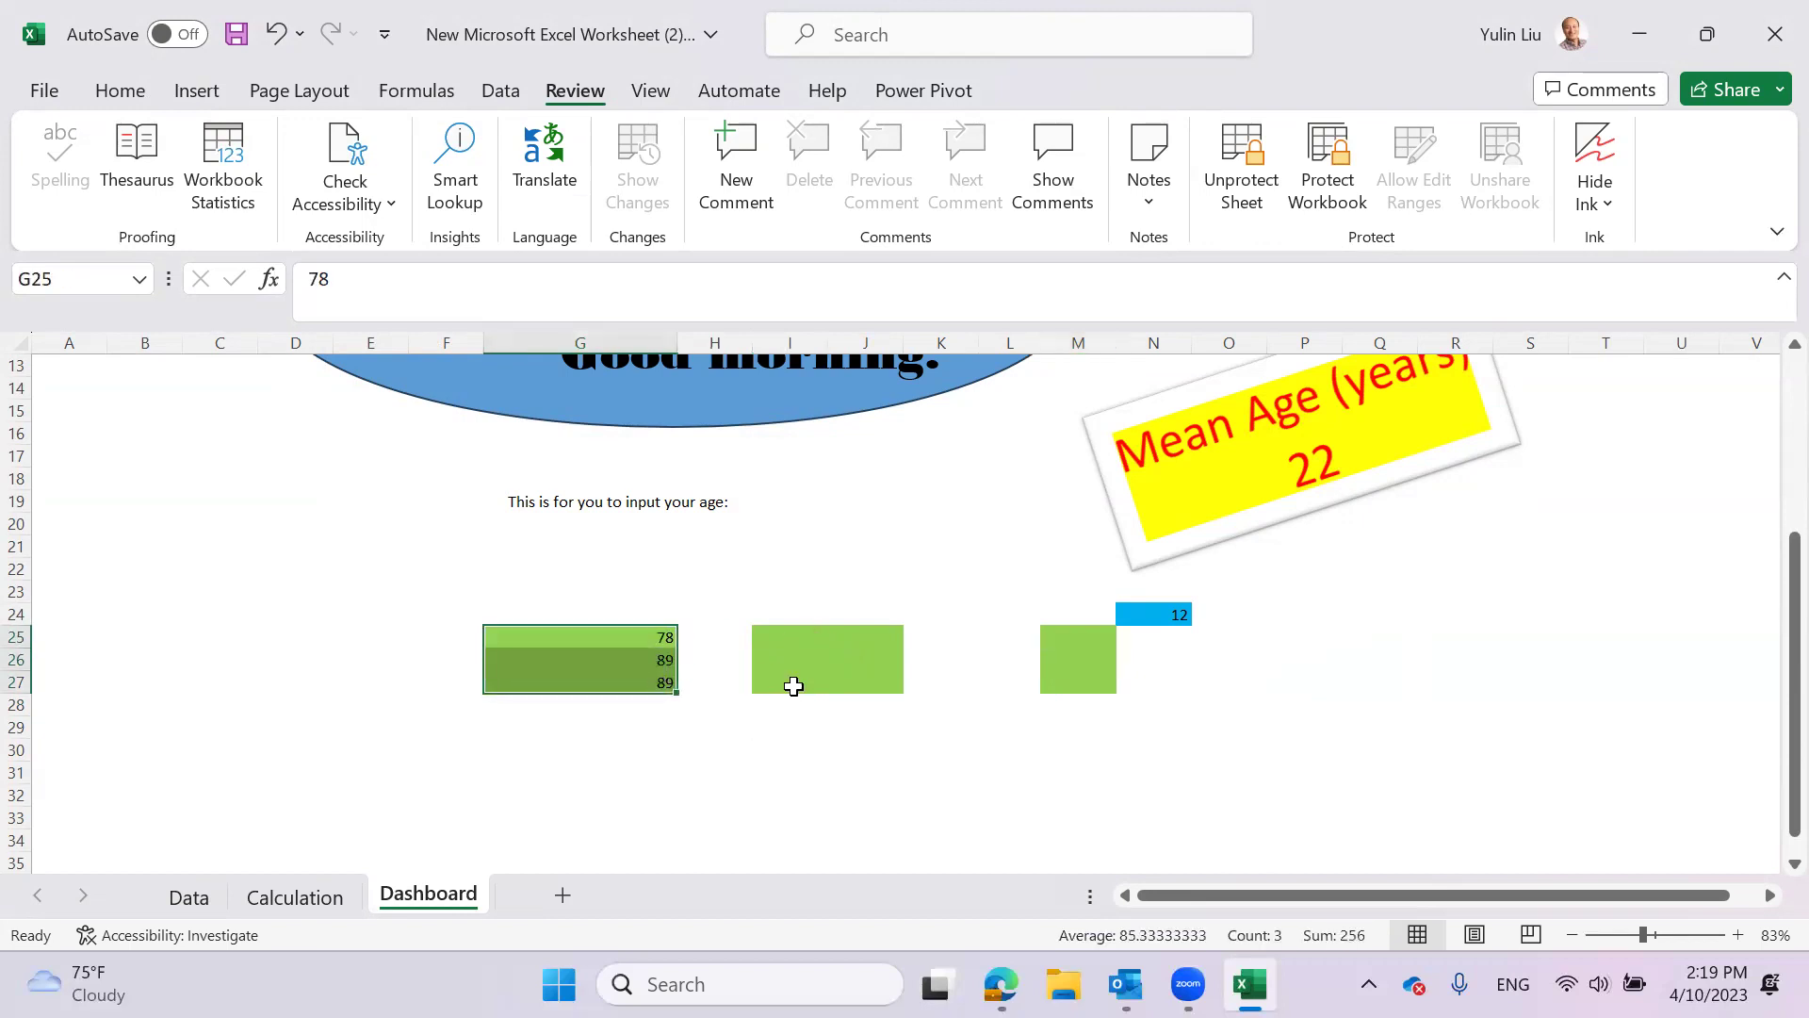
left_click_drag(816, 635, 890, 683, "ctrl")
left_click_drag(1093, 637, 1098, 682, "ctrl")
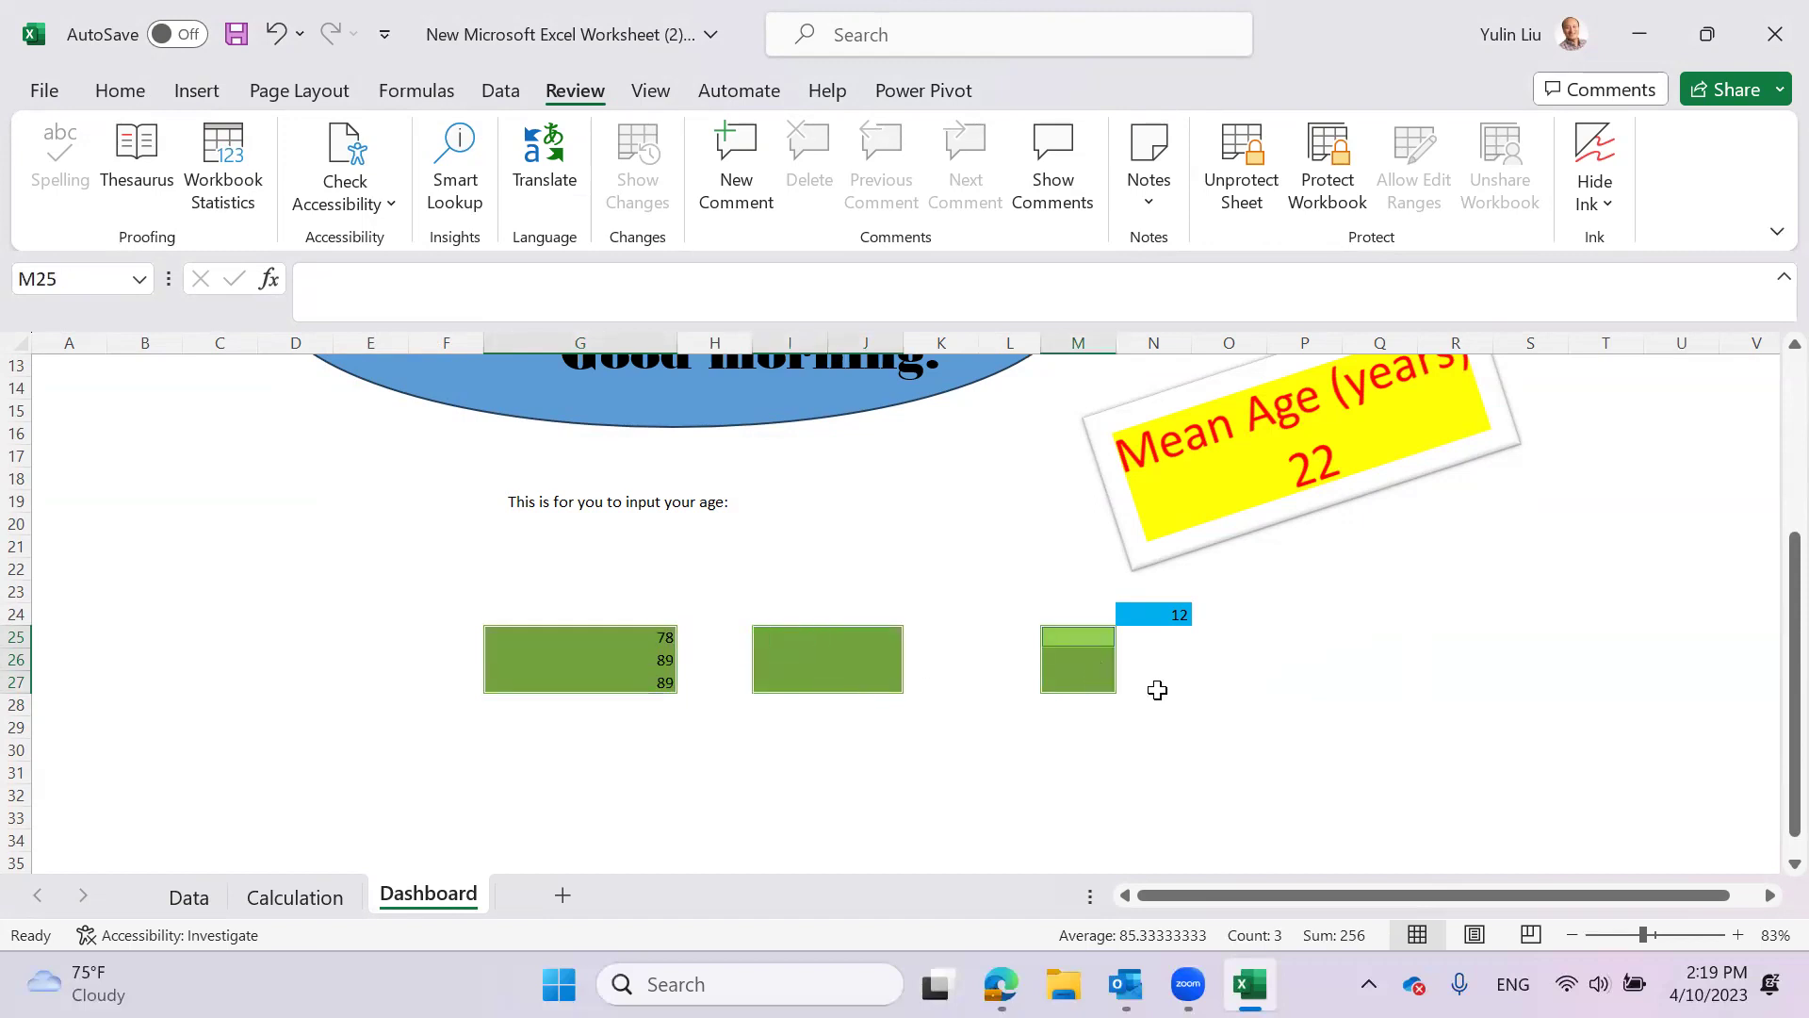
left_click(1250, 703)
left_click(996, 692)
- Clear the numbers entered in the green cells G25:G27
left_click_drag(654, 644, 665, 682)
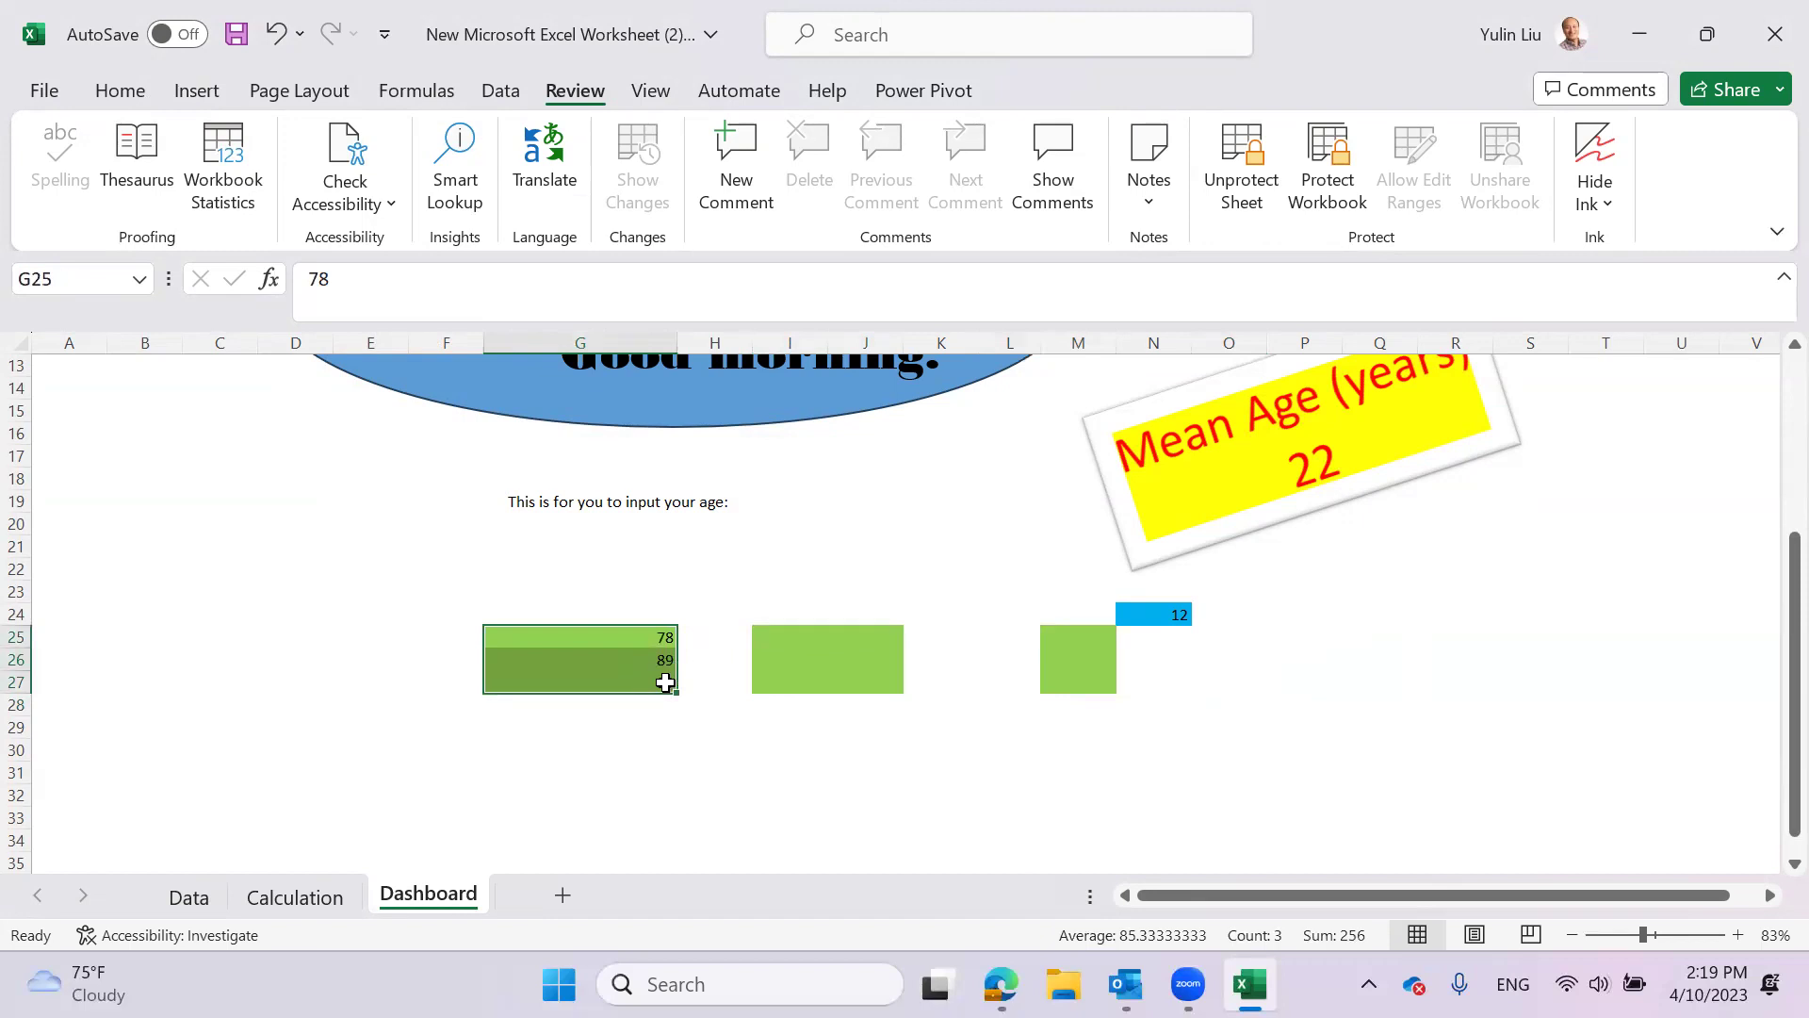
key("Delete")
left_click(735, 605)
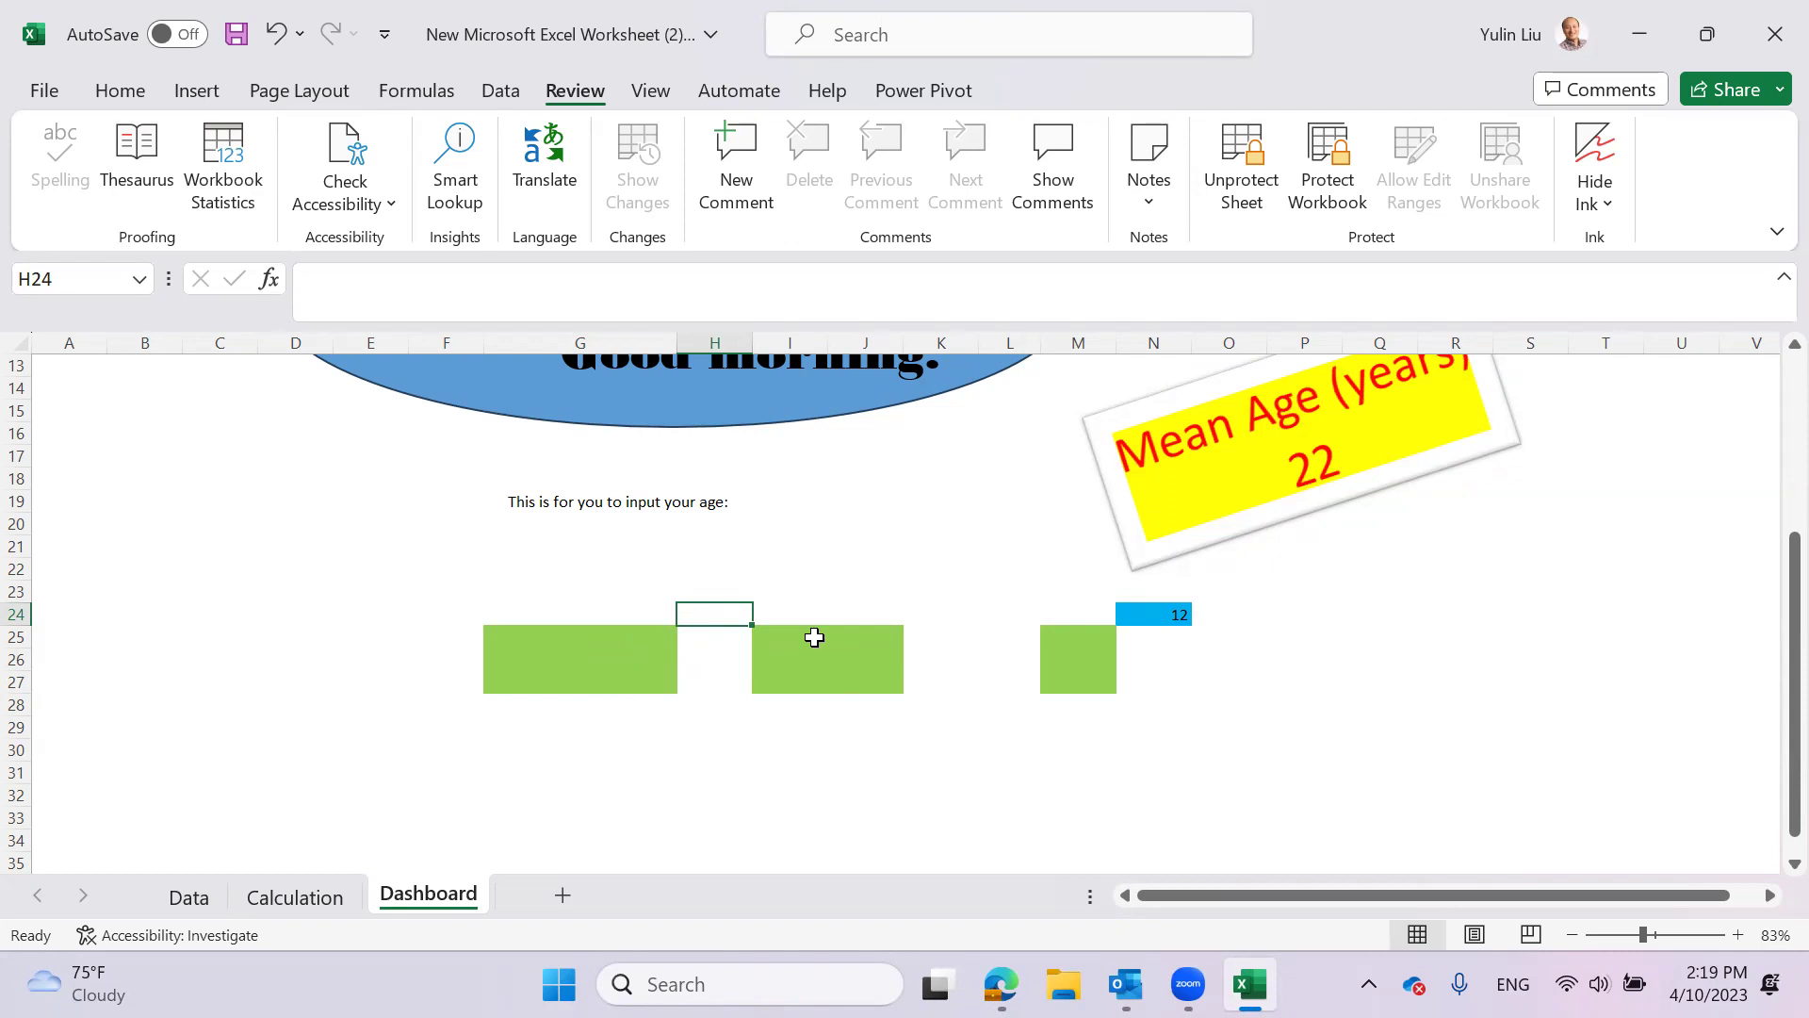
- Open Find and Replace for a find operation with its extended search options shown
key("ctrl+f")
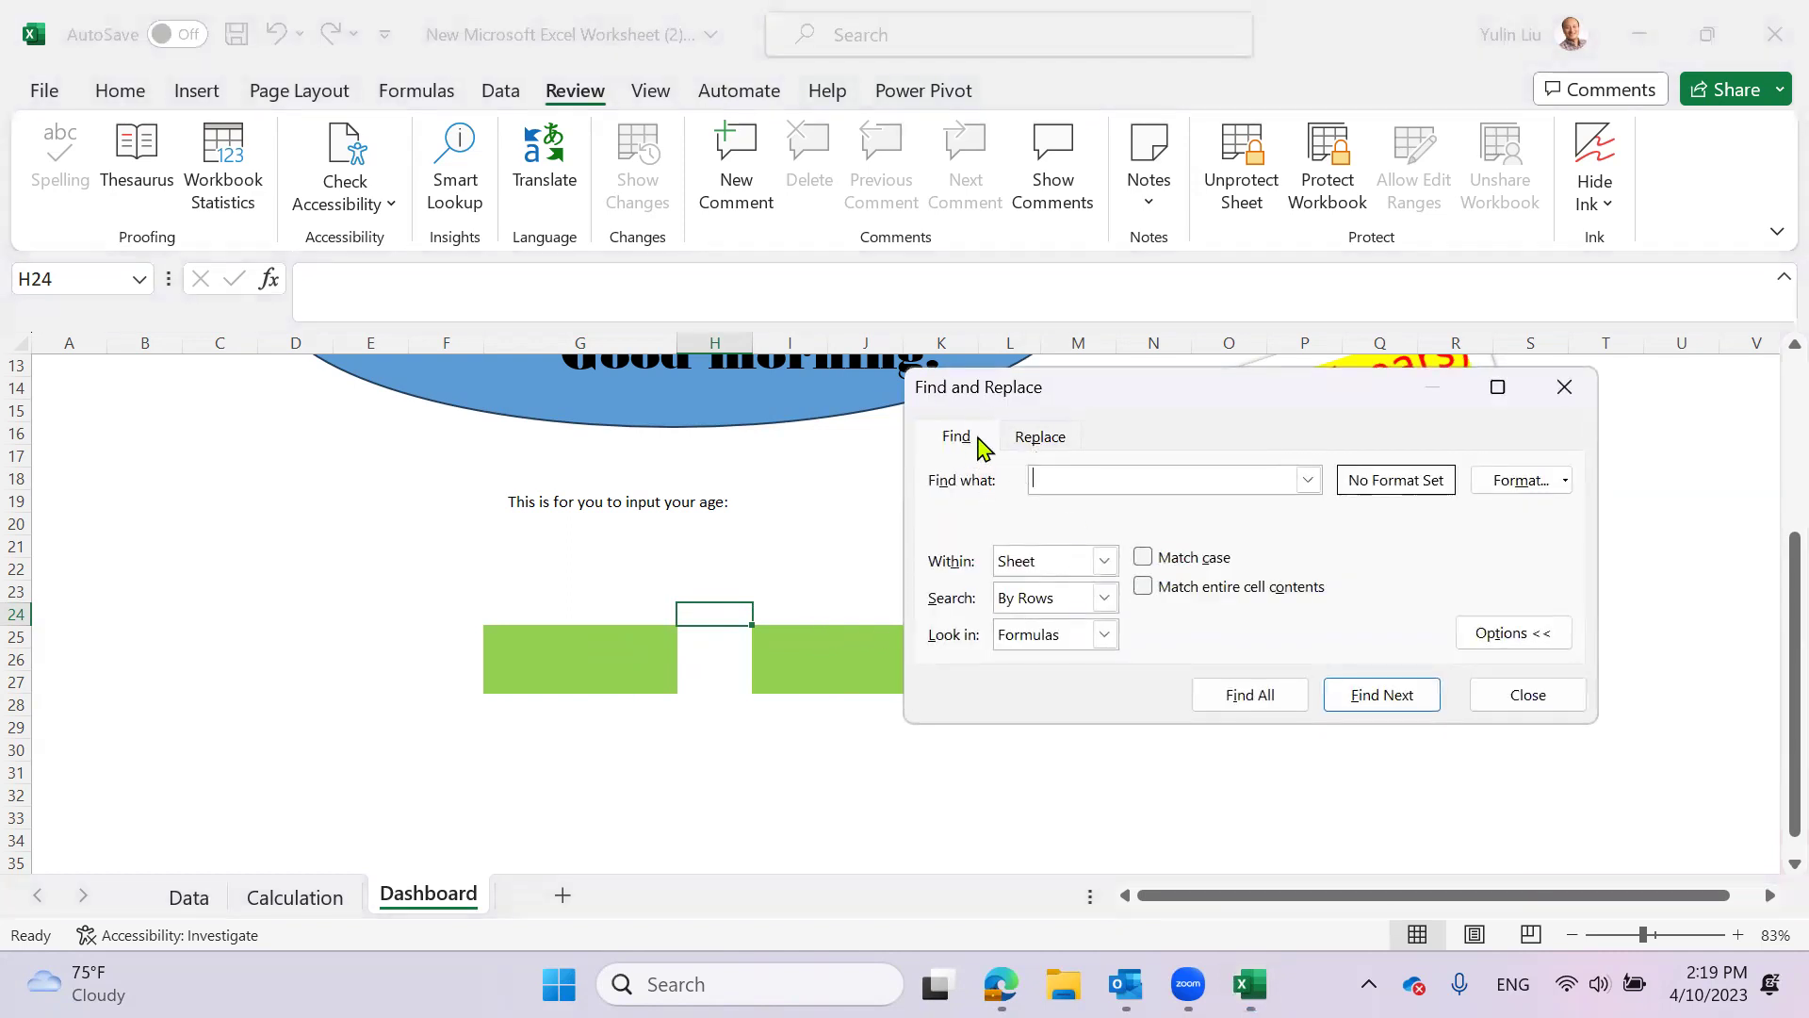
left_click(1566, 390)
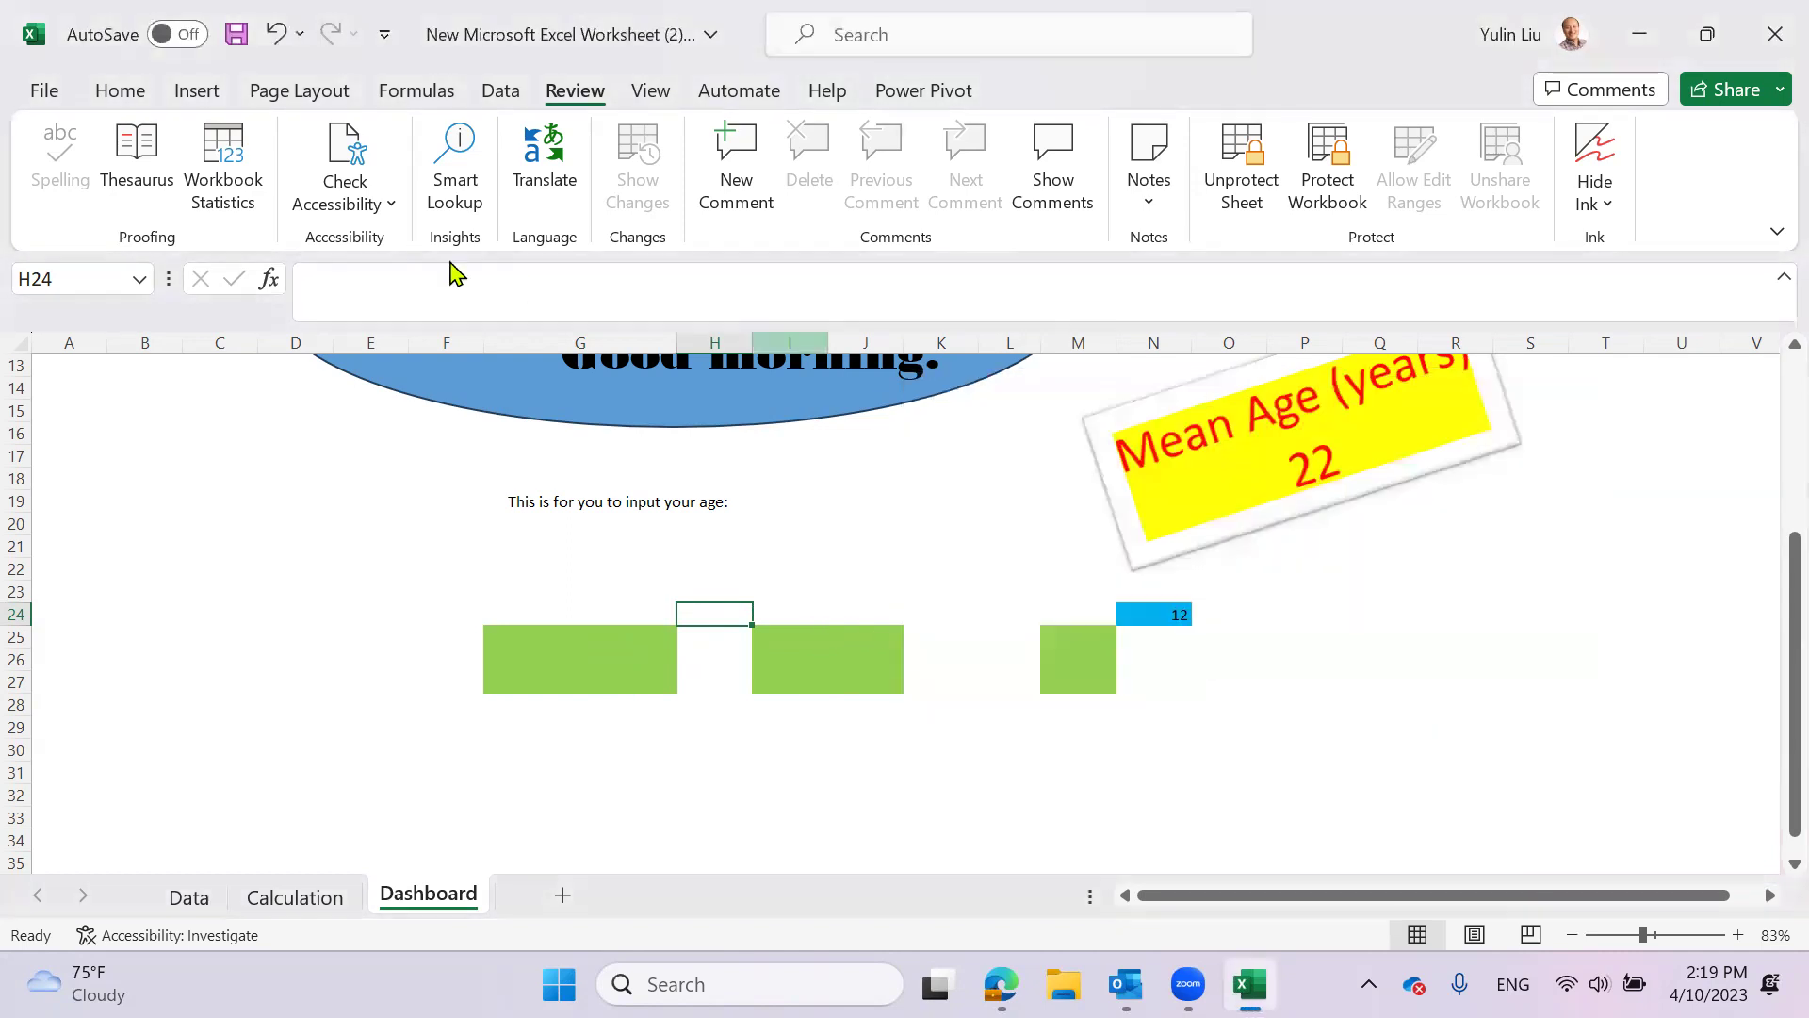
left_click(138, 92)
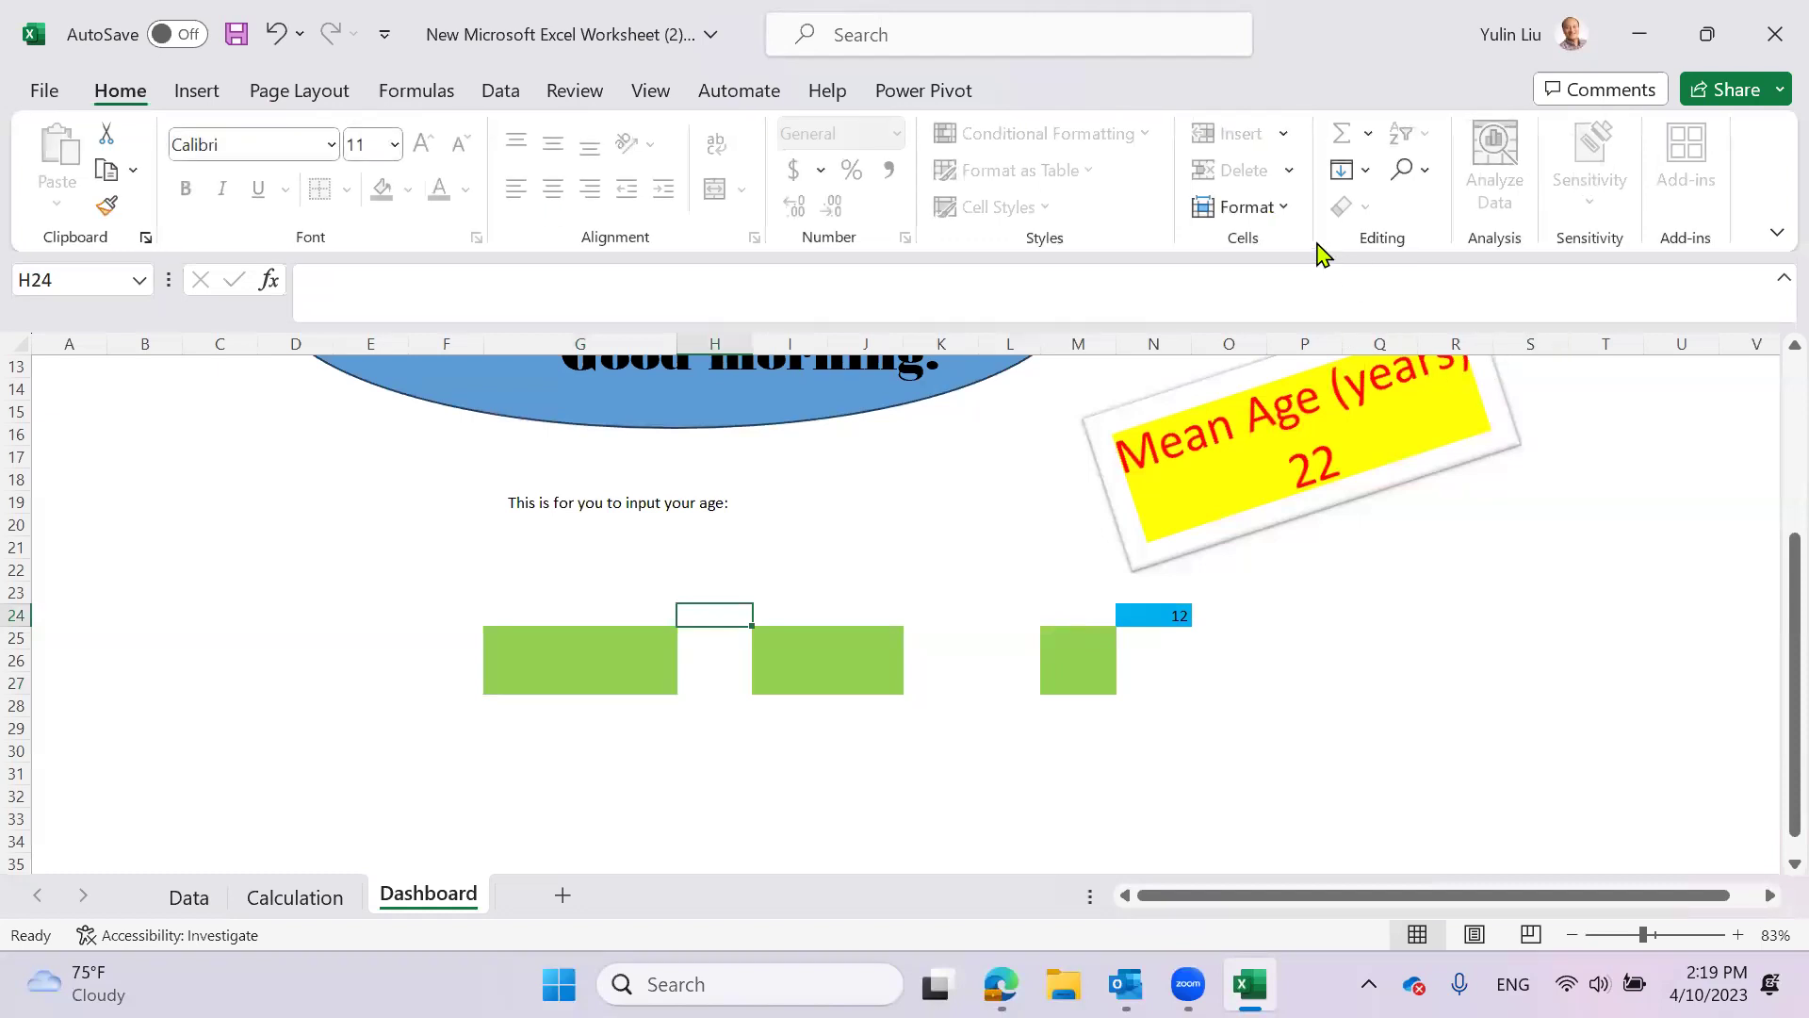
left_click(1424, 177)
left_click(1451, 211)
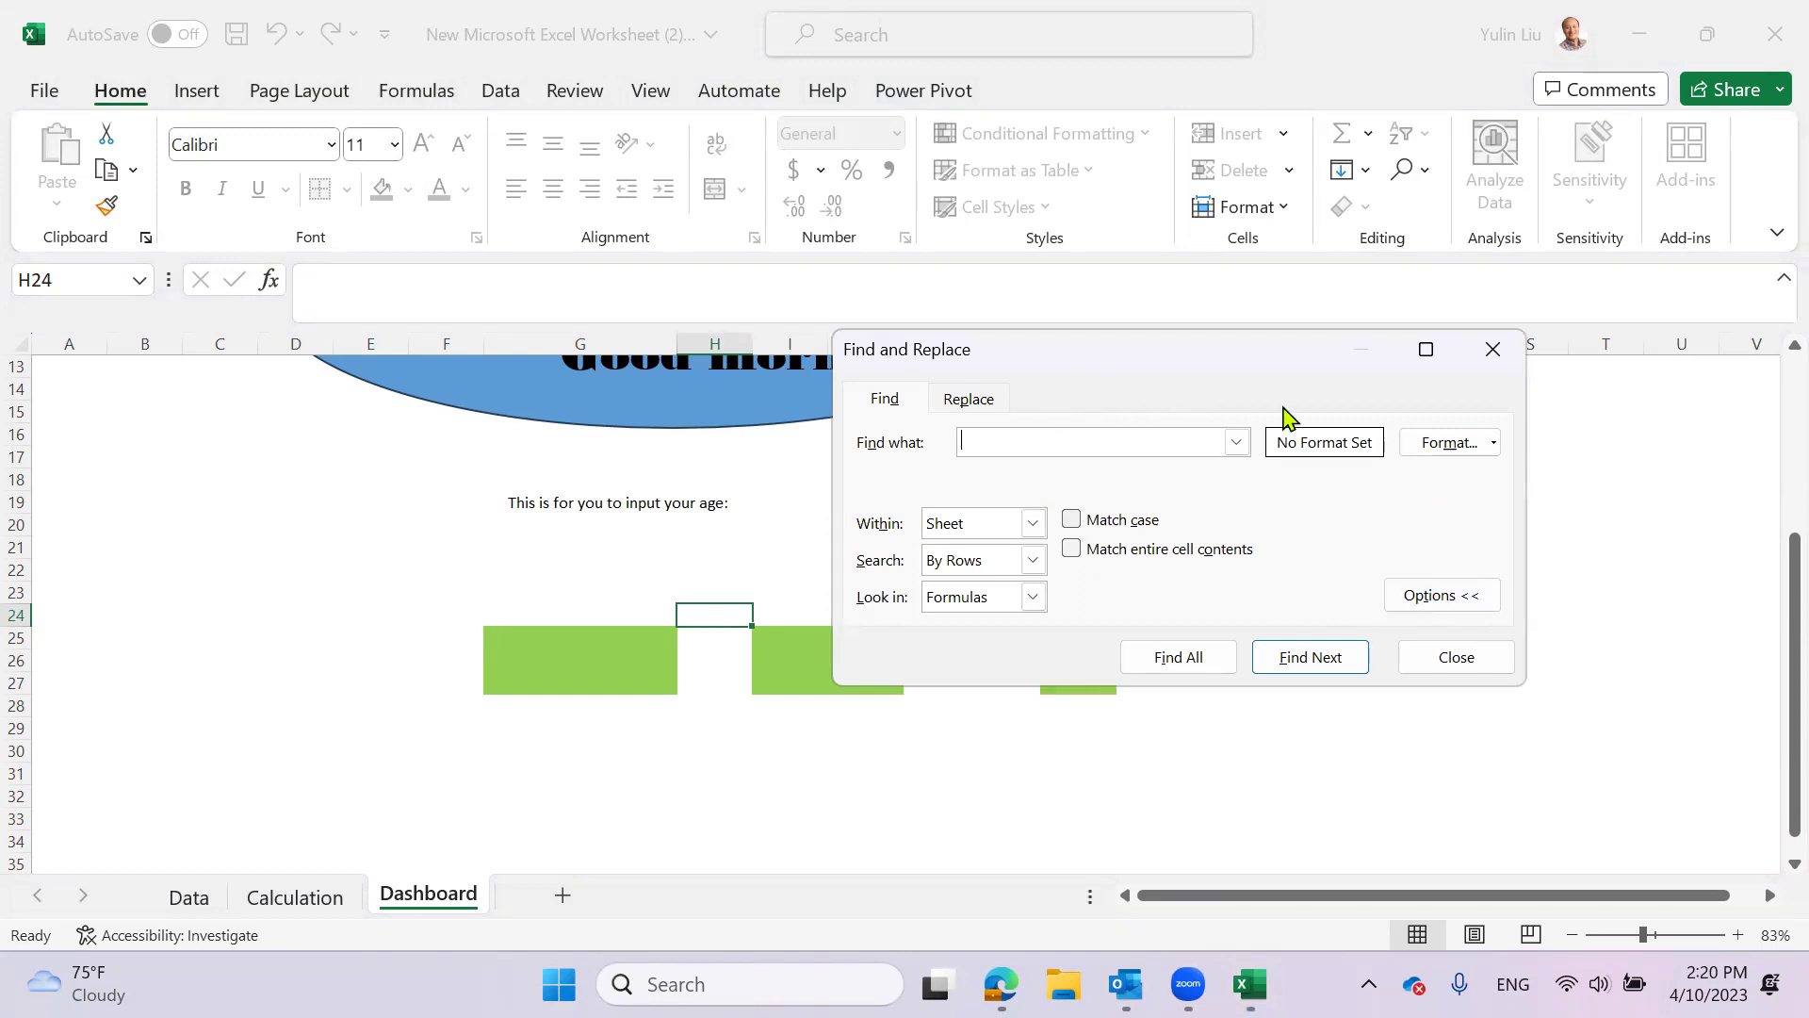
left_click(1442, 595)
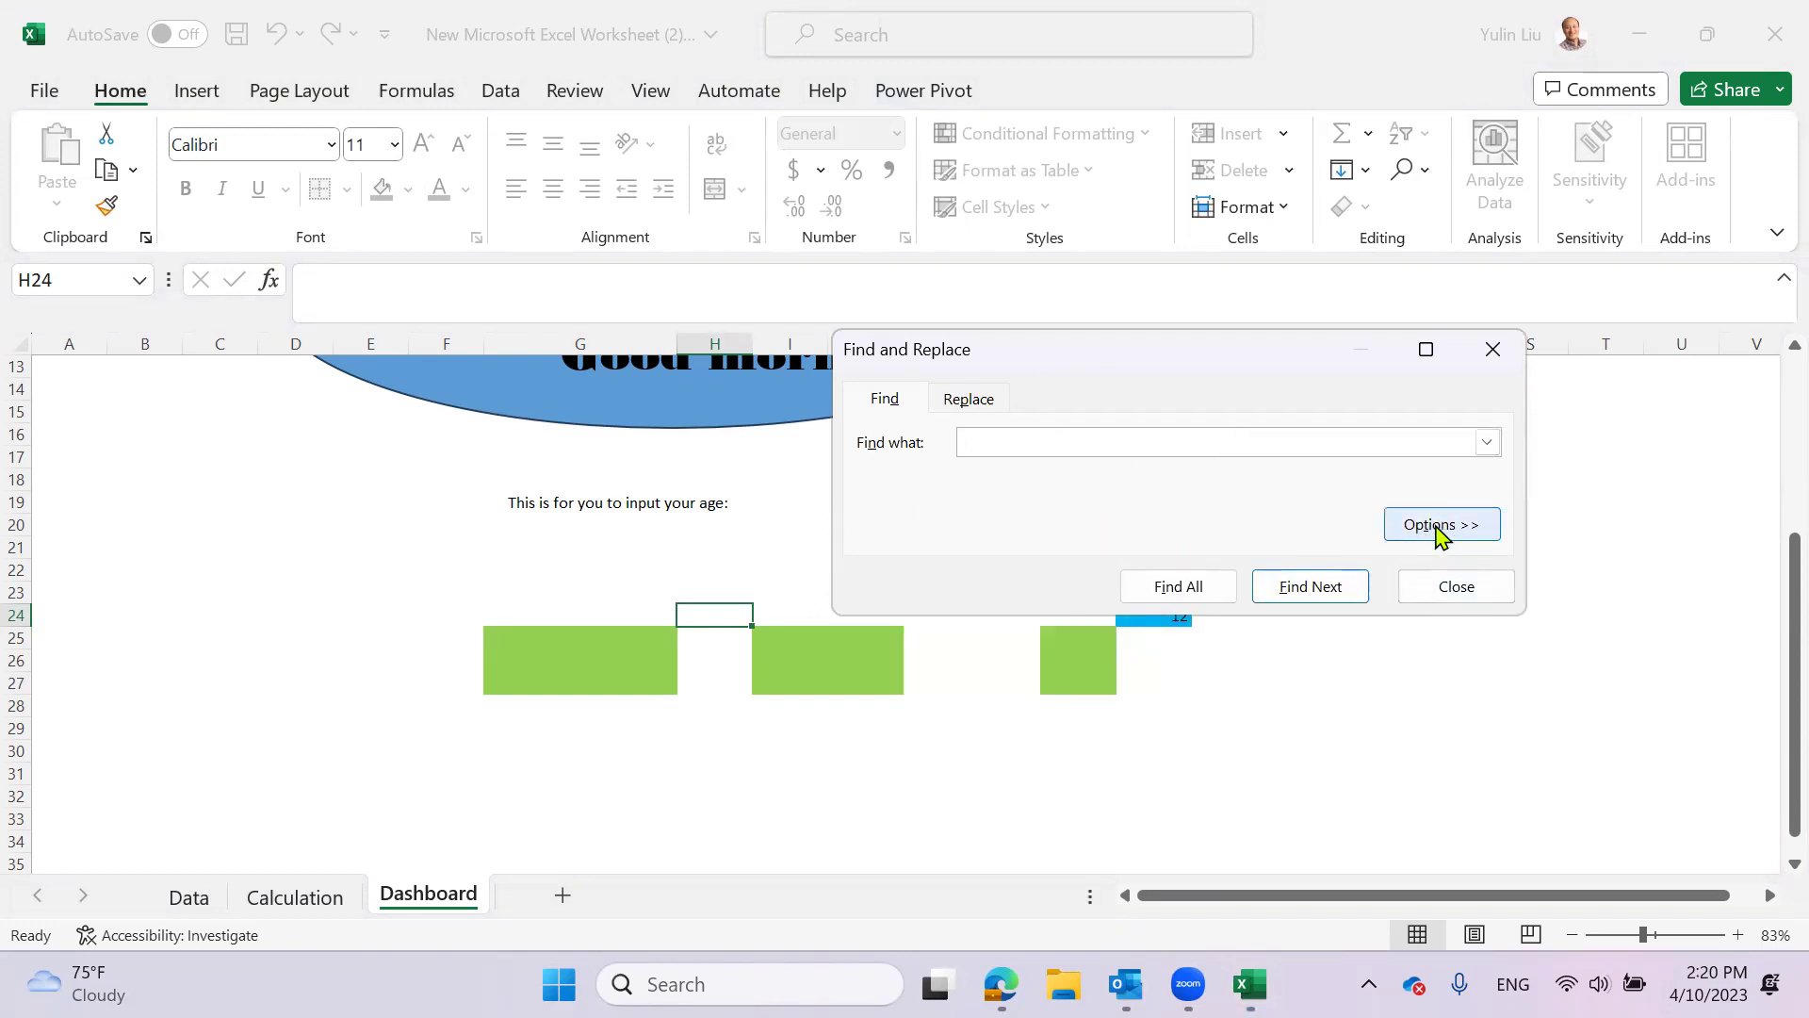
left_click(1442, 528)
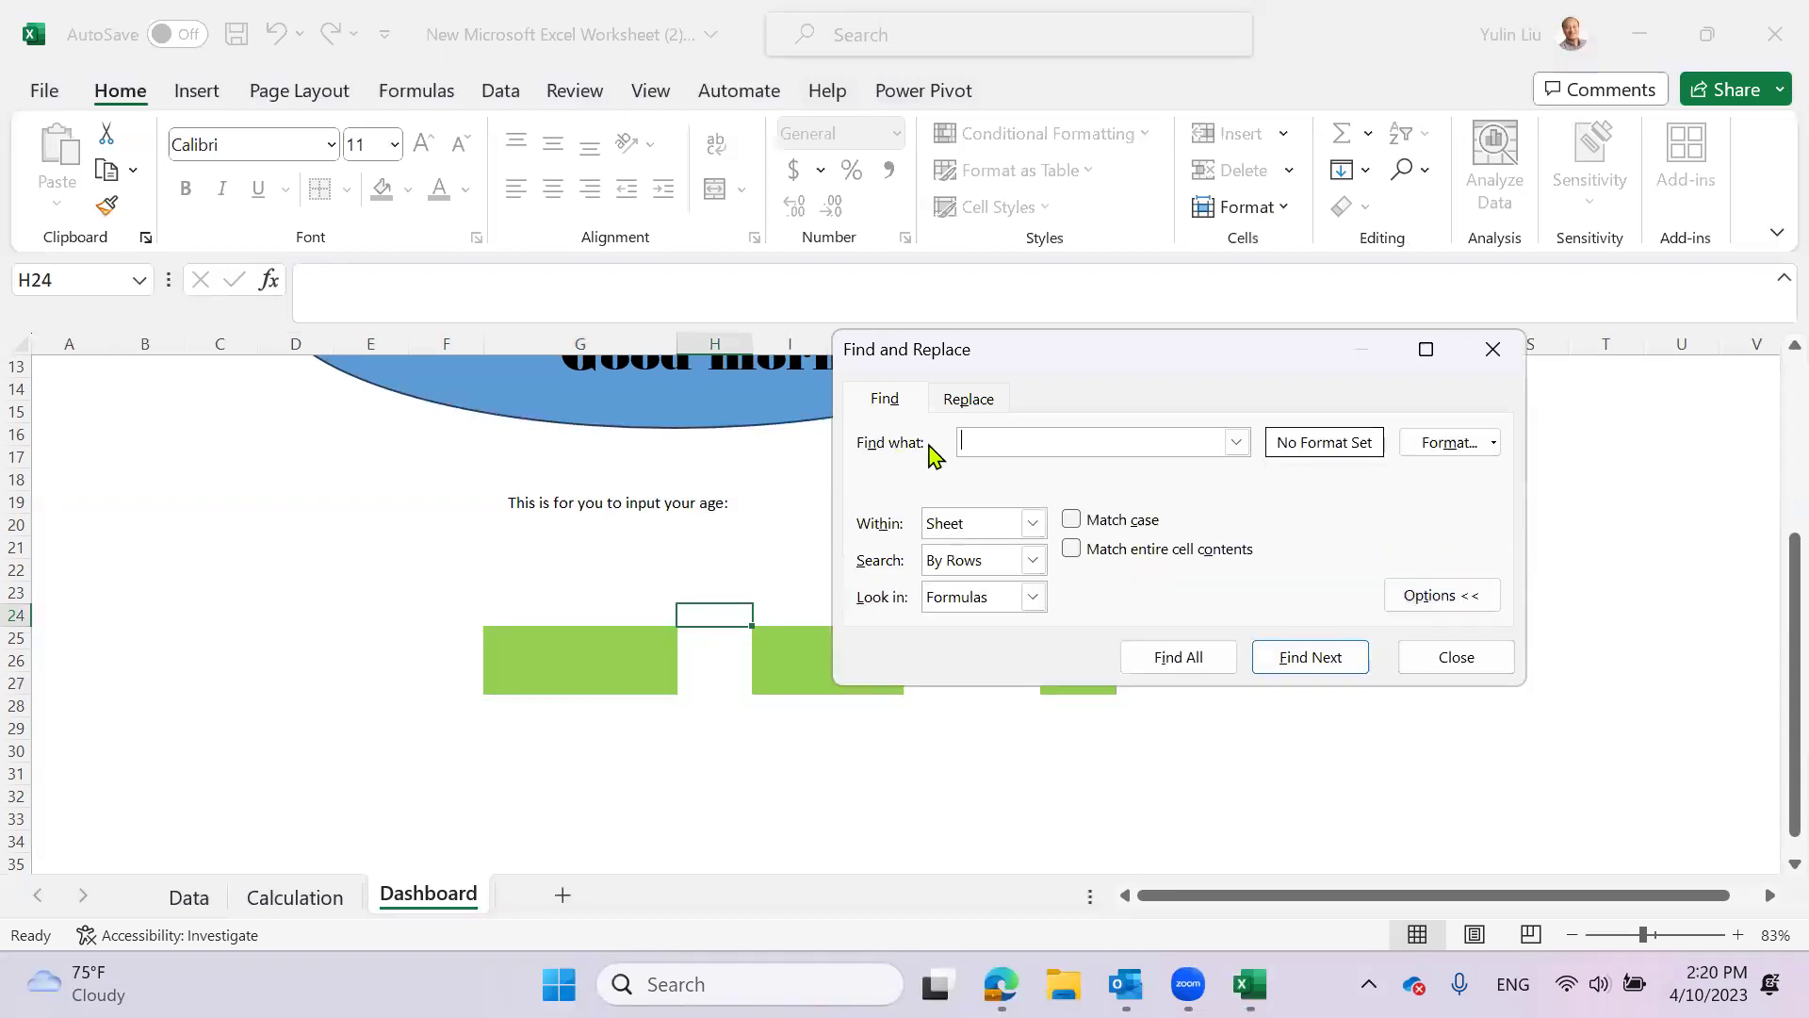
- Set the Find format to the standard light green background fill that matches the green cells
left_click(1448, 445)
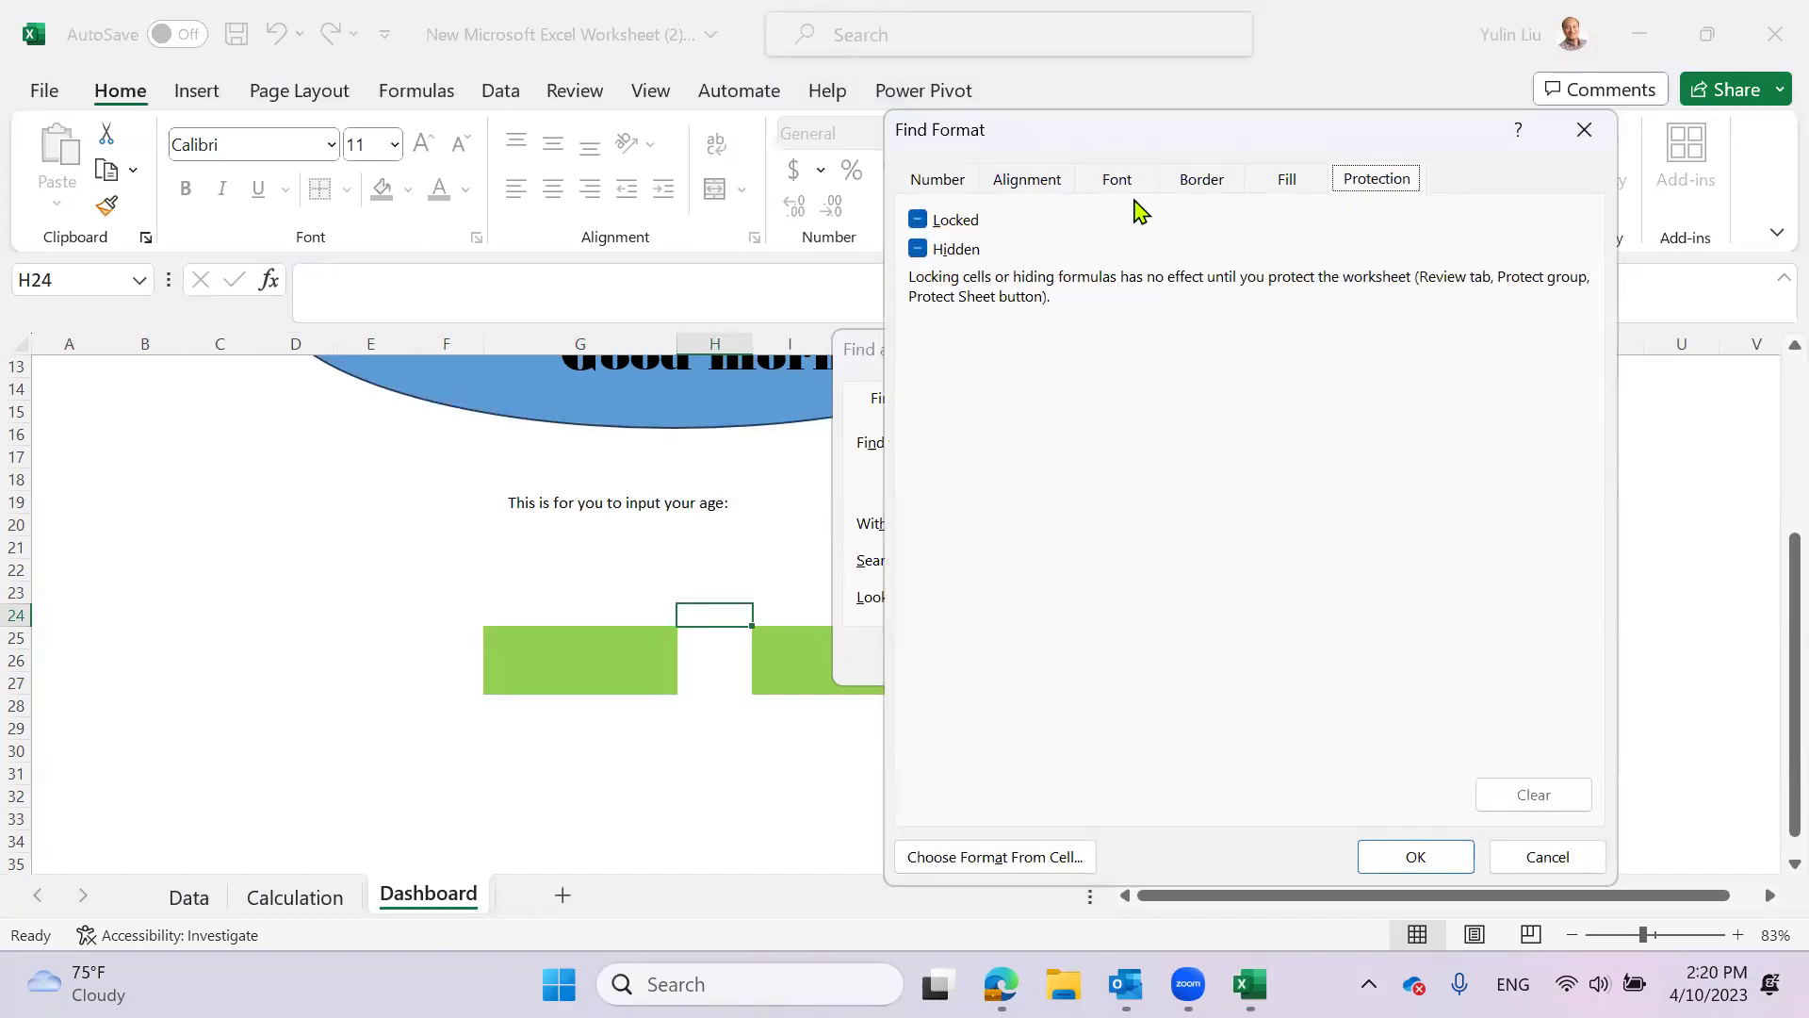
left_click(1284, 183)
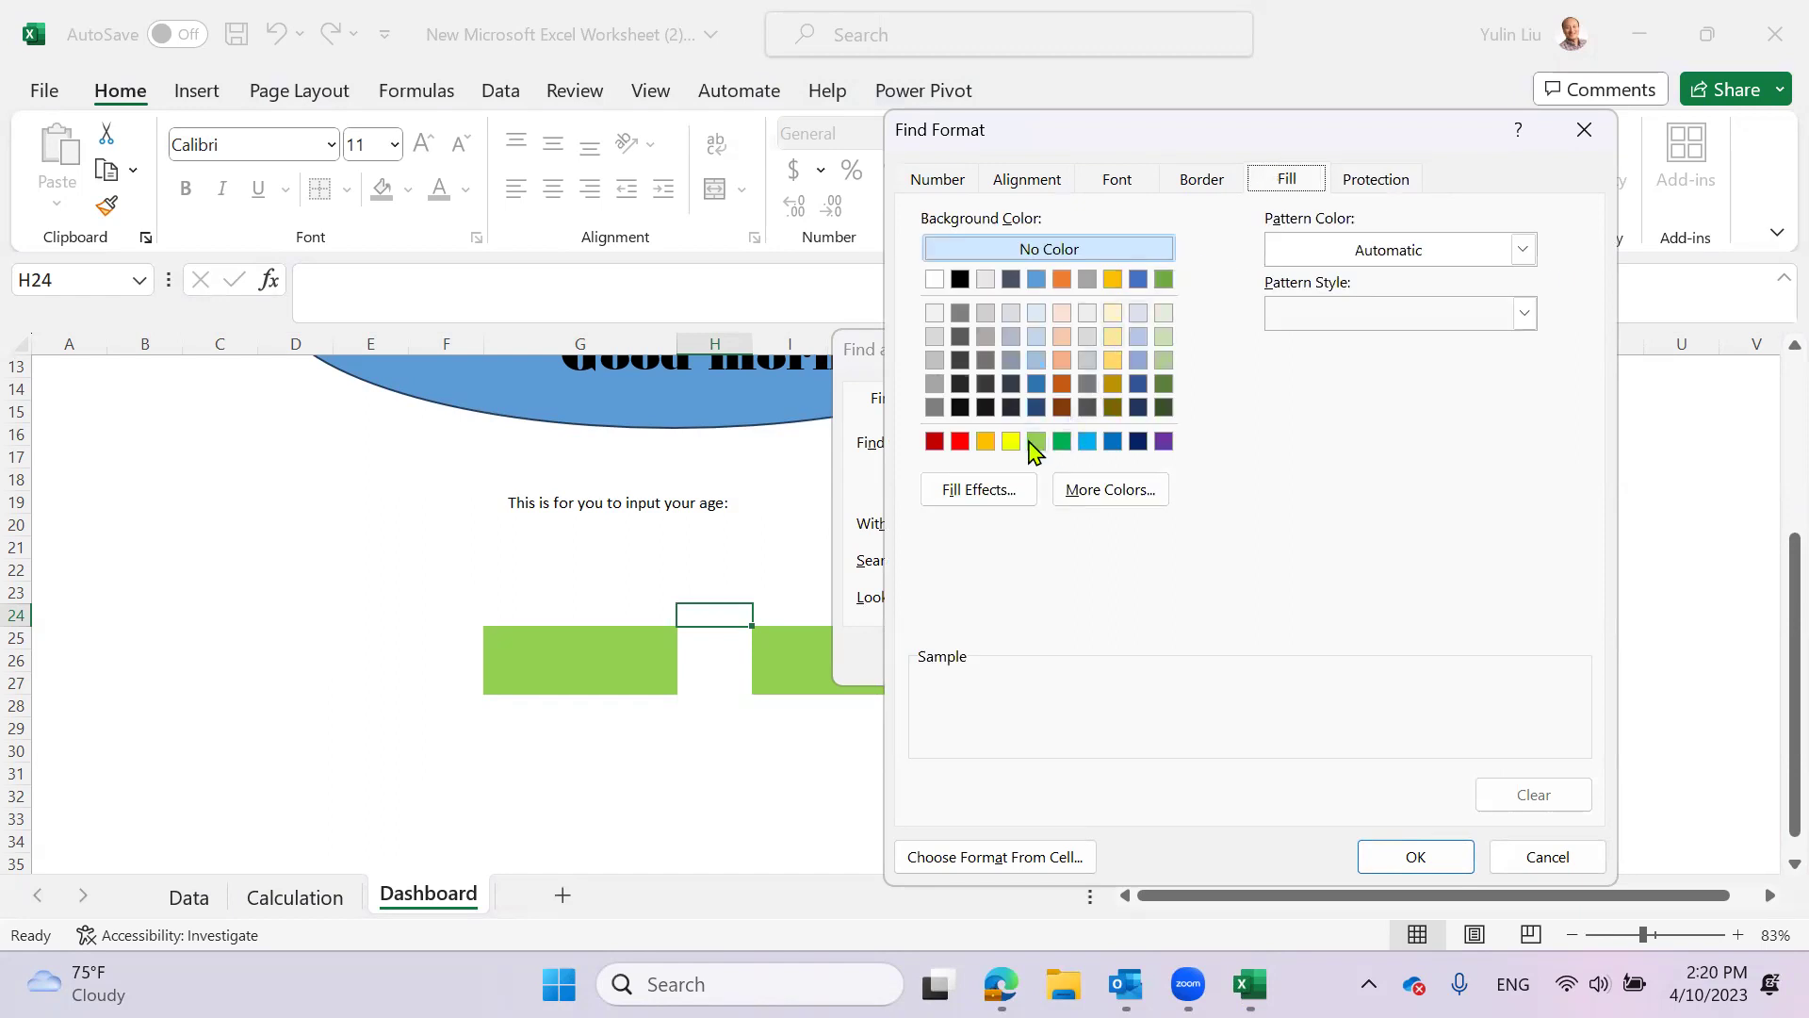
left_click(1034, 441)
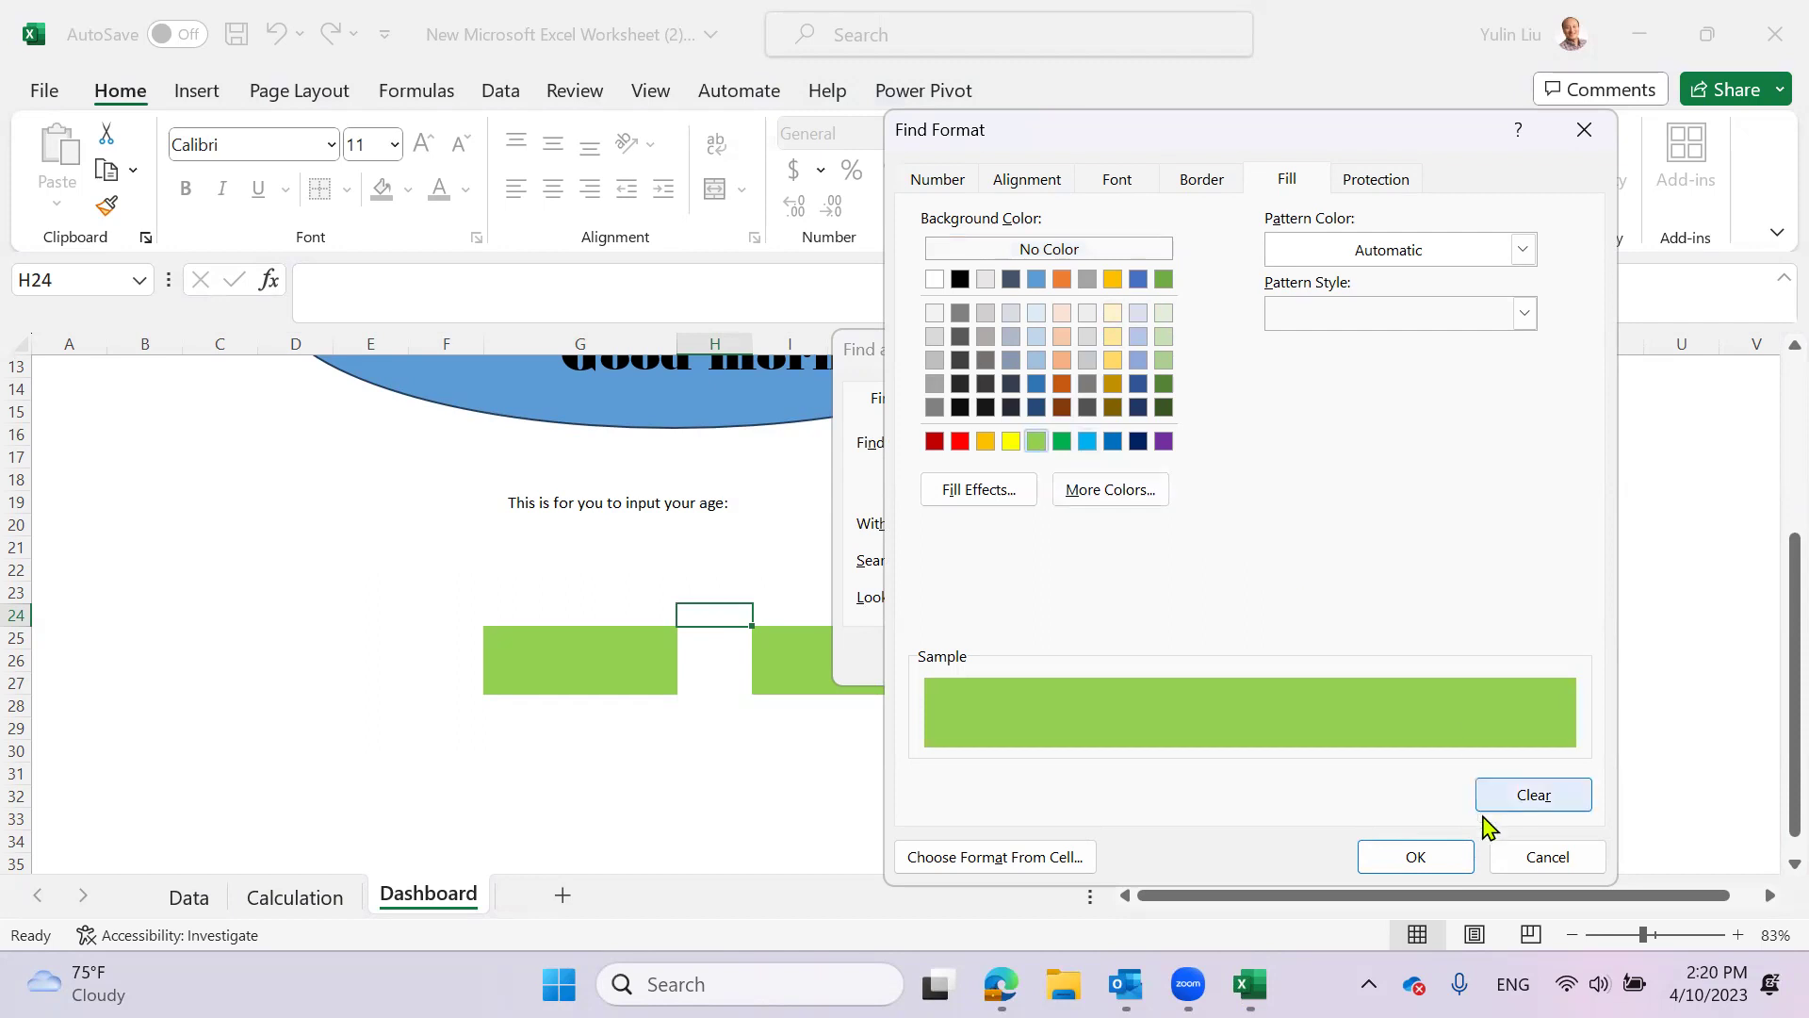
left_click(1416, 858)
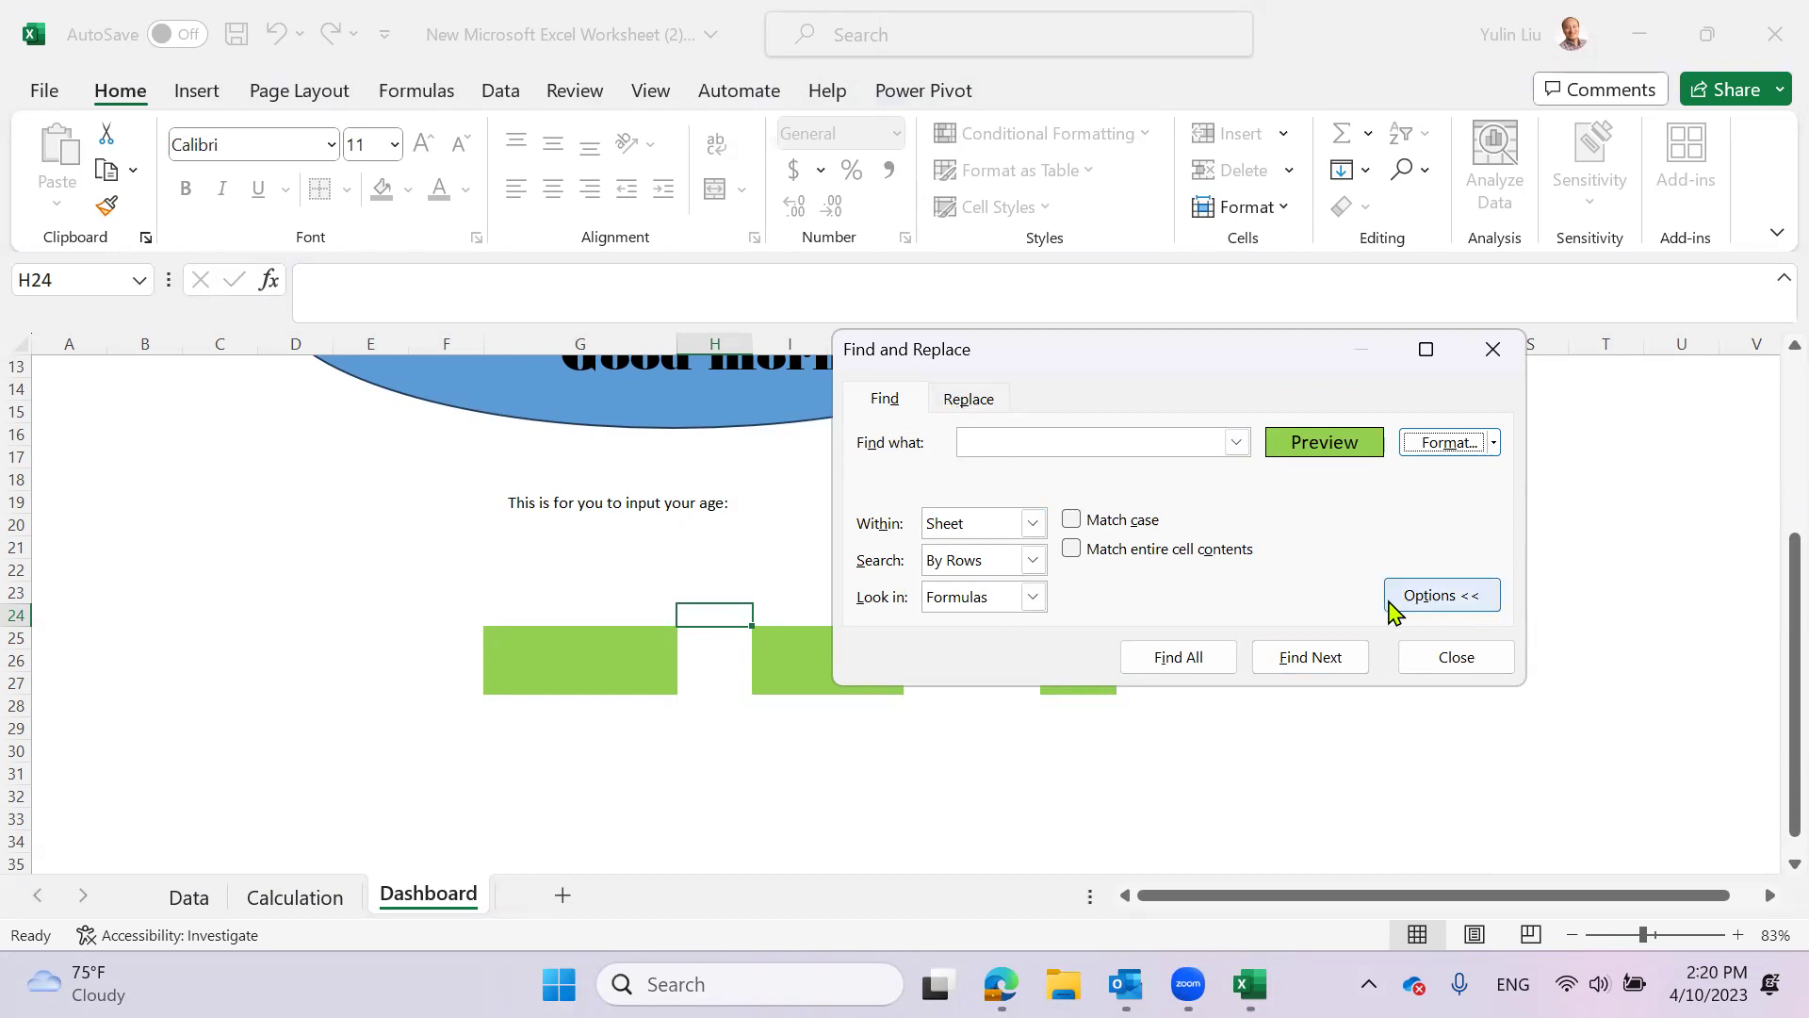
left_click(1454, 445)
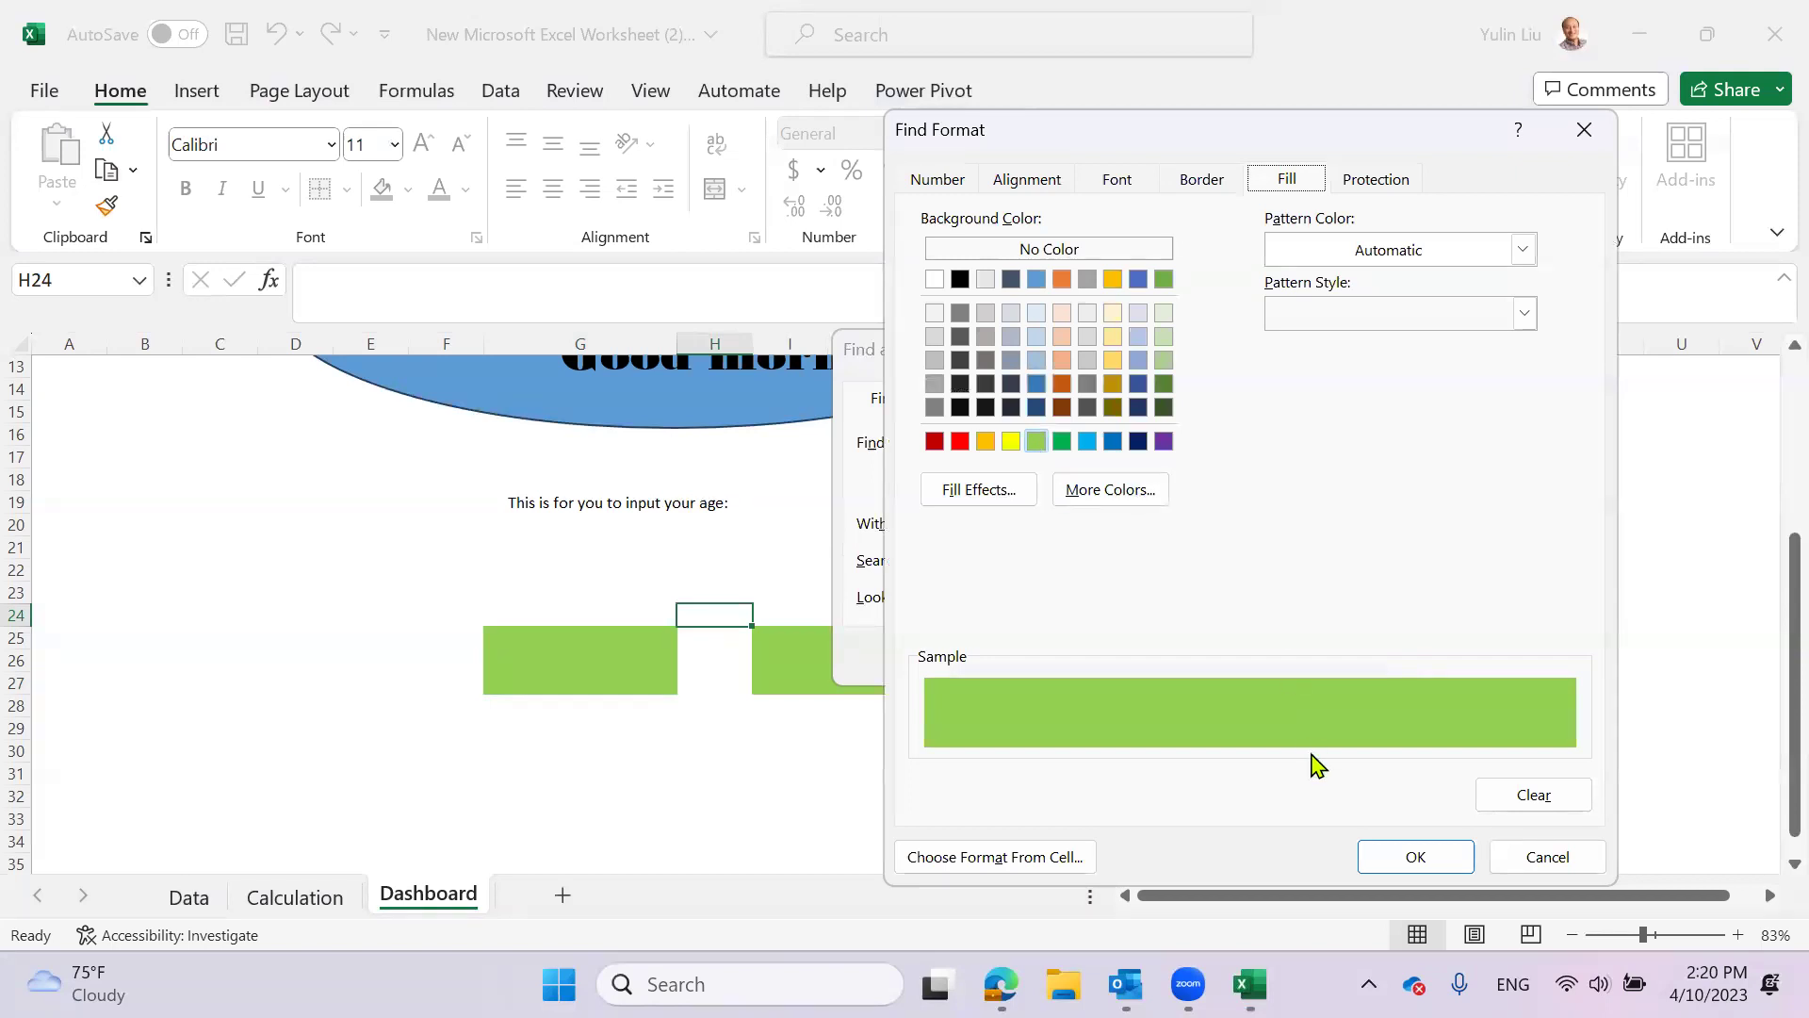
left_click(1393, 856)
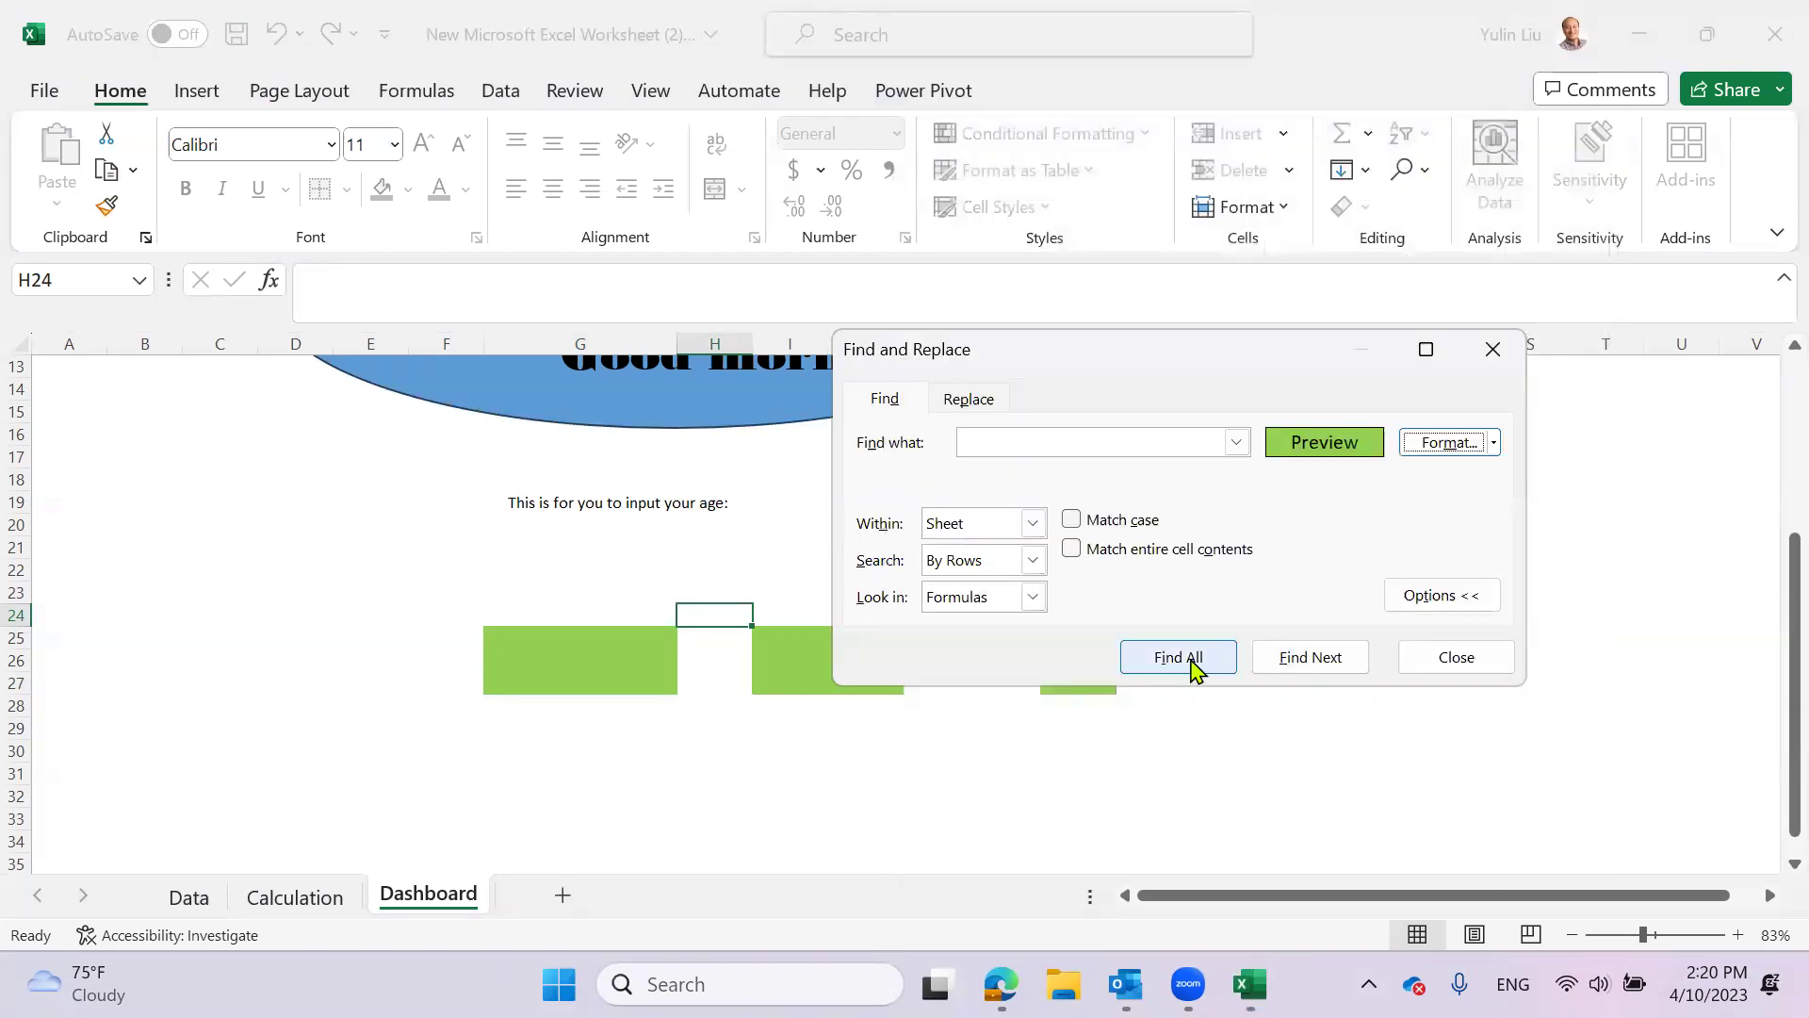
- Find all light green cells in the Dashboard sheet and move the Find and Replace dialog off the middle green area
left_click(1192, 659)
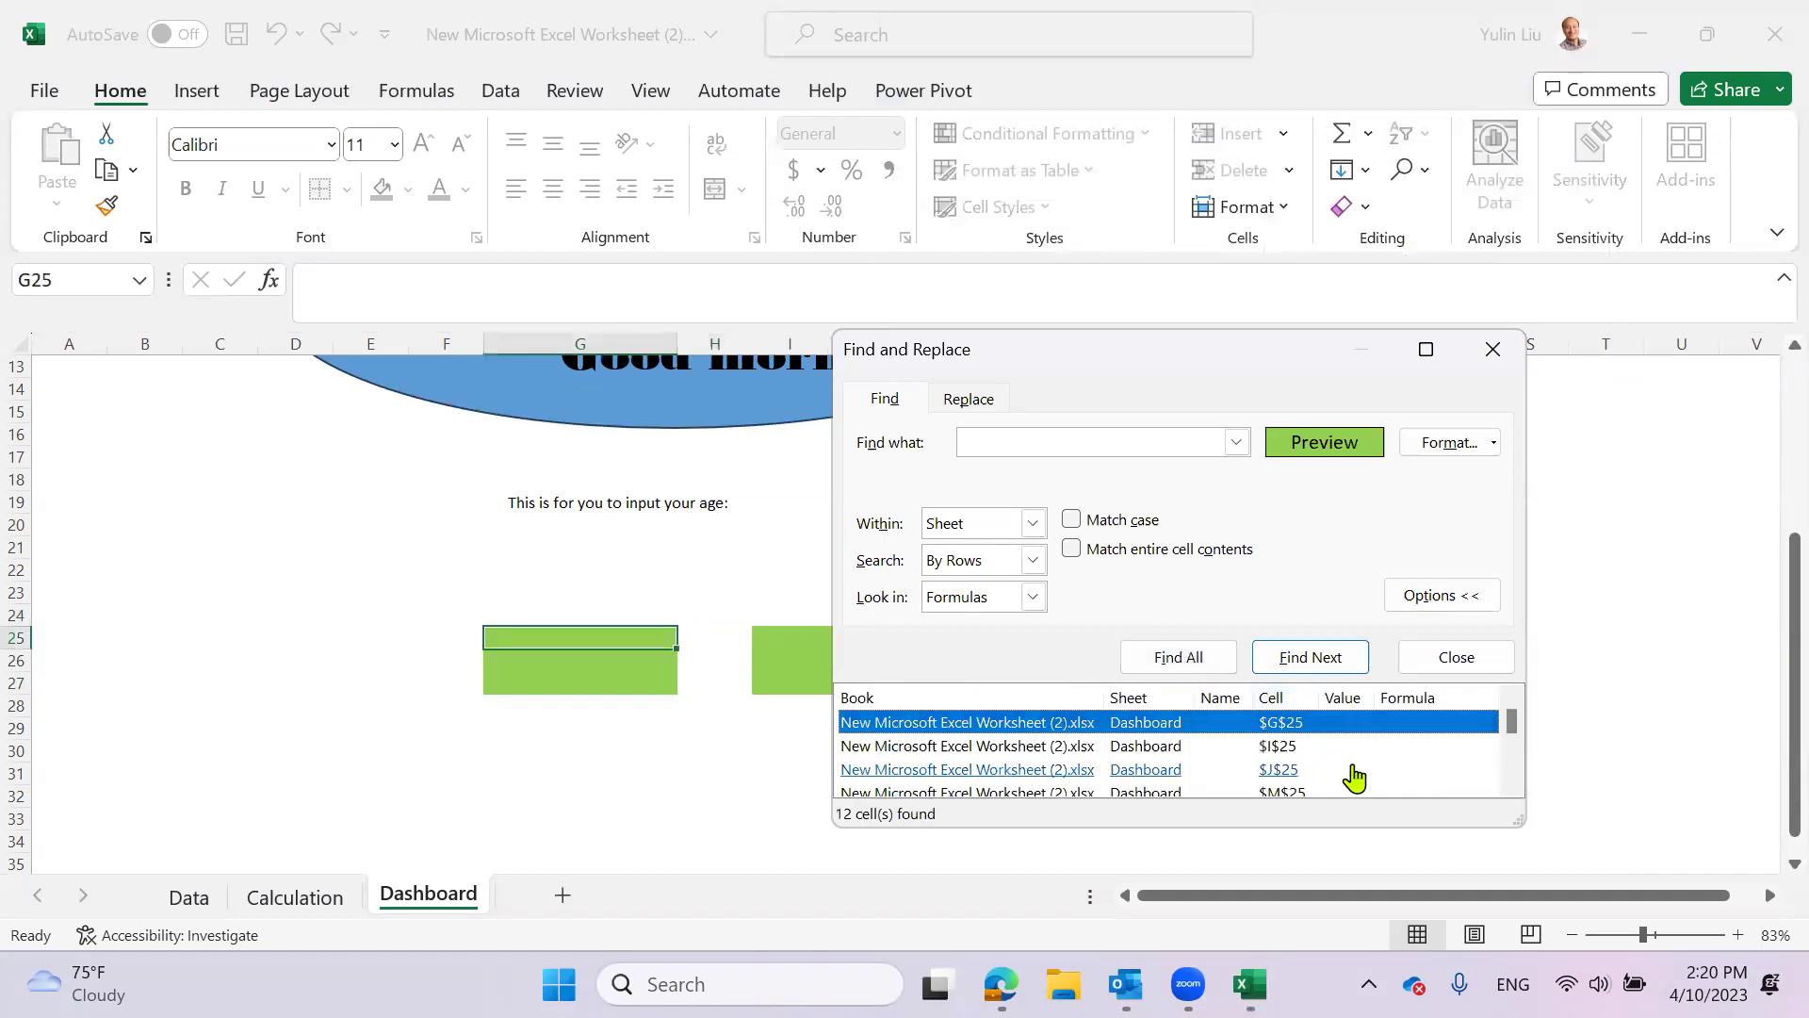
mouse_move(1515, 730)
left_mouse_down()
mouse_move(1504, 782)
mouse_move(1506, 715)
left_mouse_up()
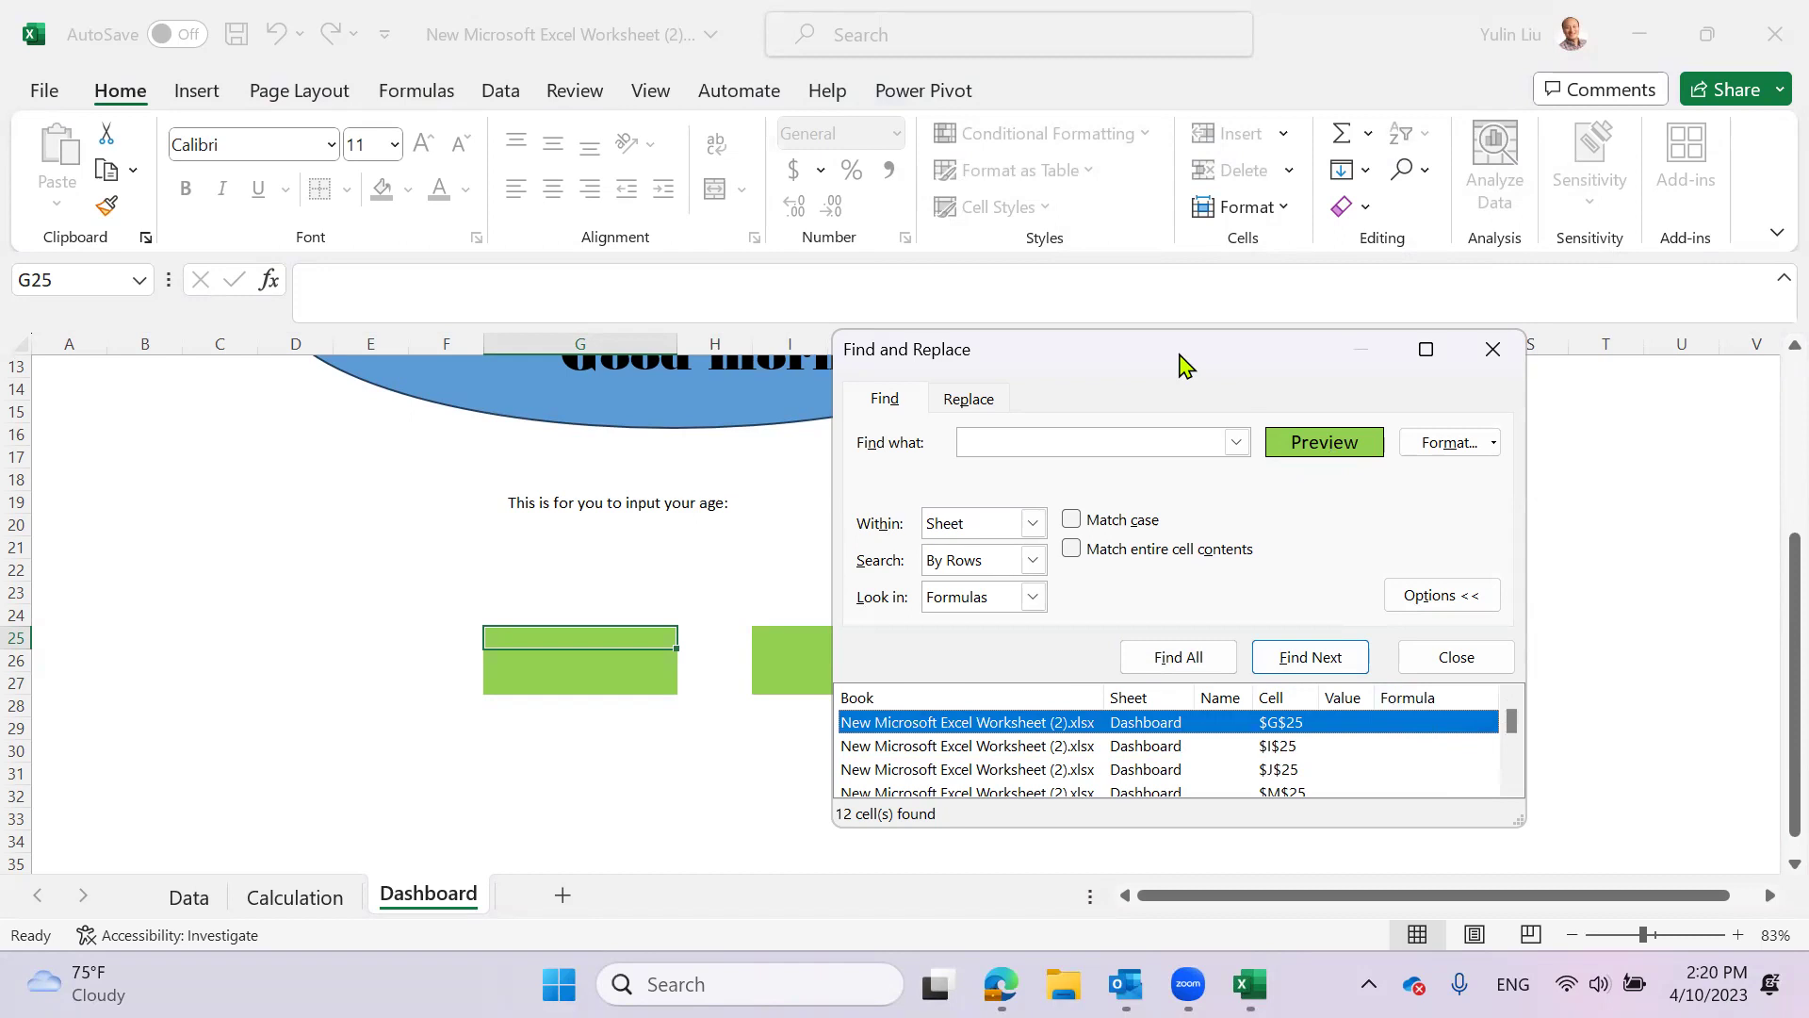
left_click_drag(1184, 364, 1399, 347)
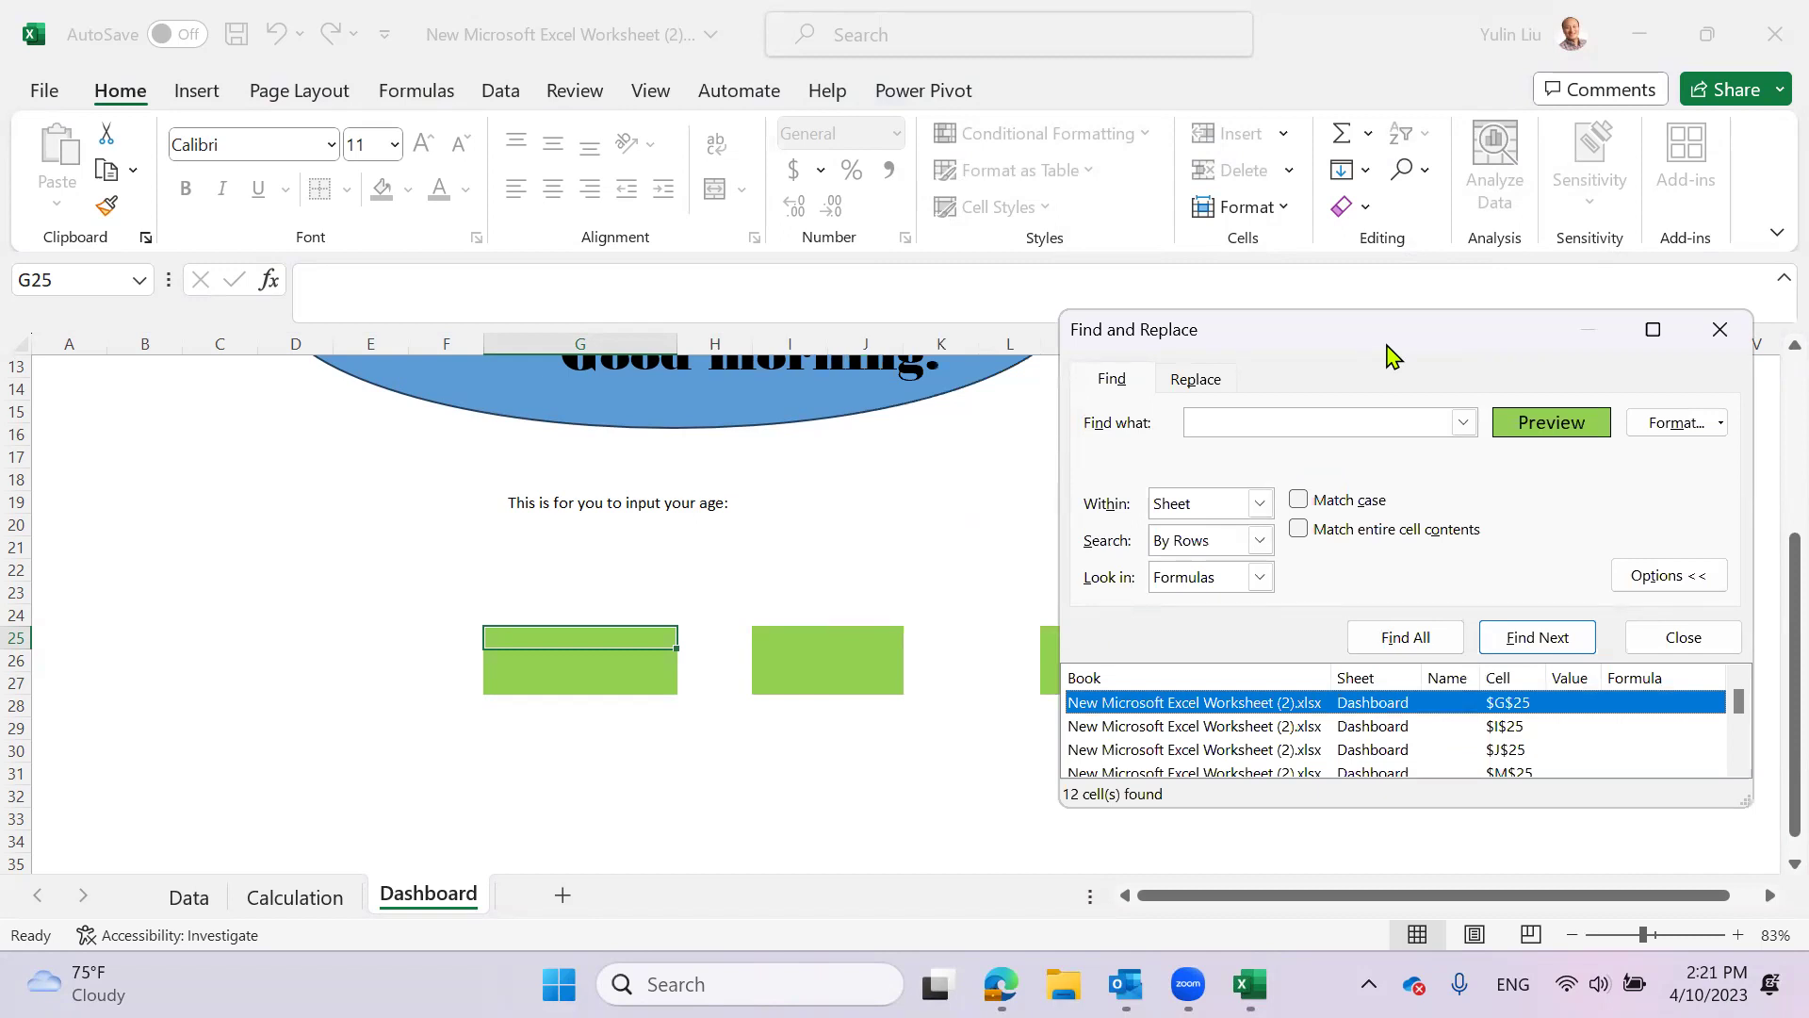
- Select every cell in the Find All results, check through the list, and close the Find and Replace dialog
key("ctrl+a")
left_click_drag(1389, 347, 1389, 154)
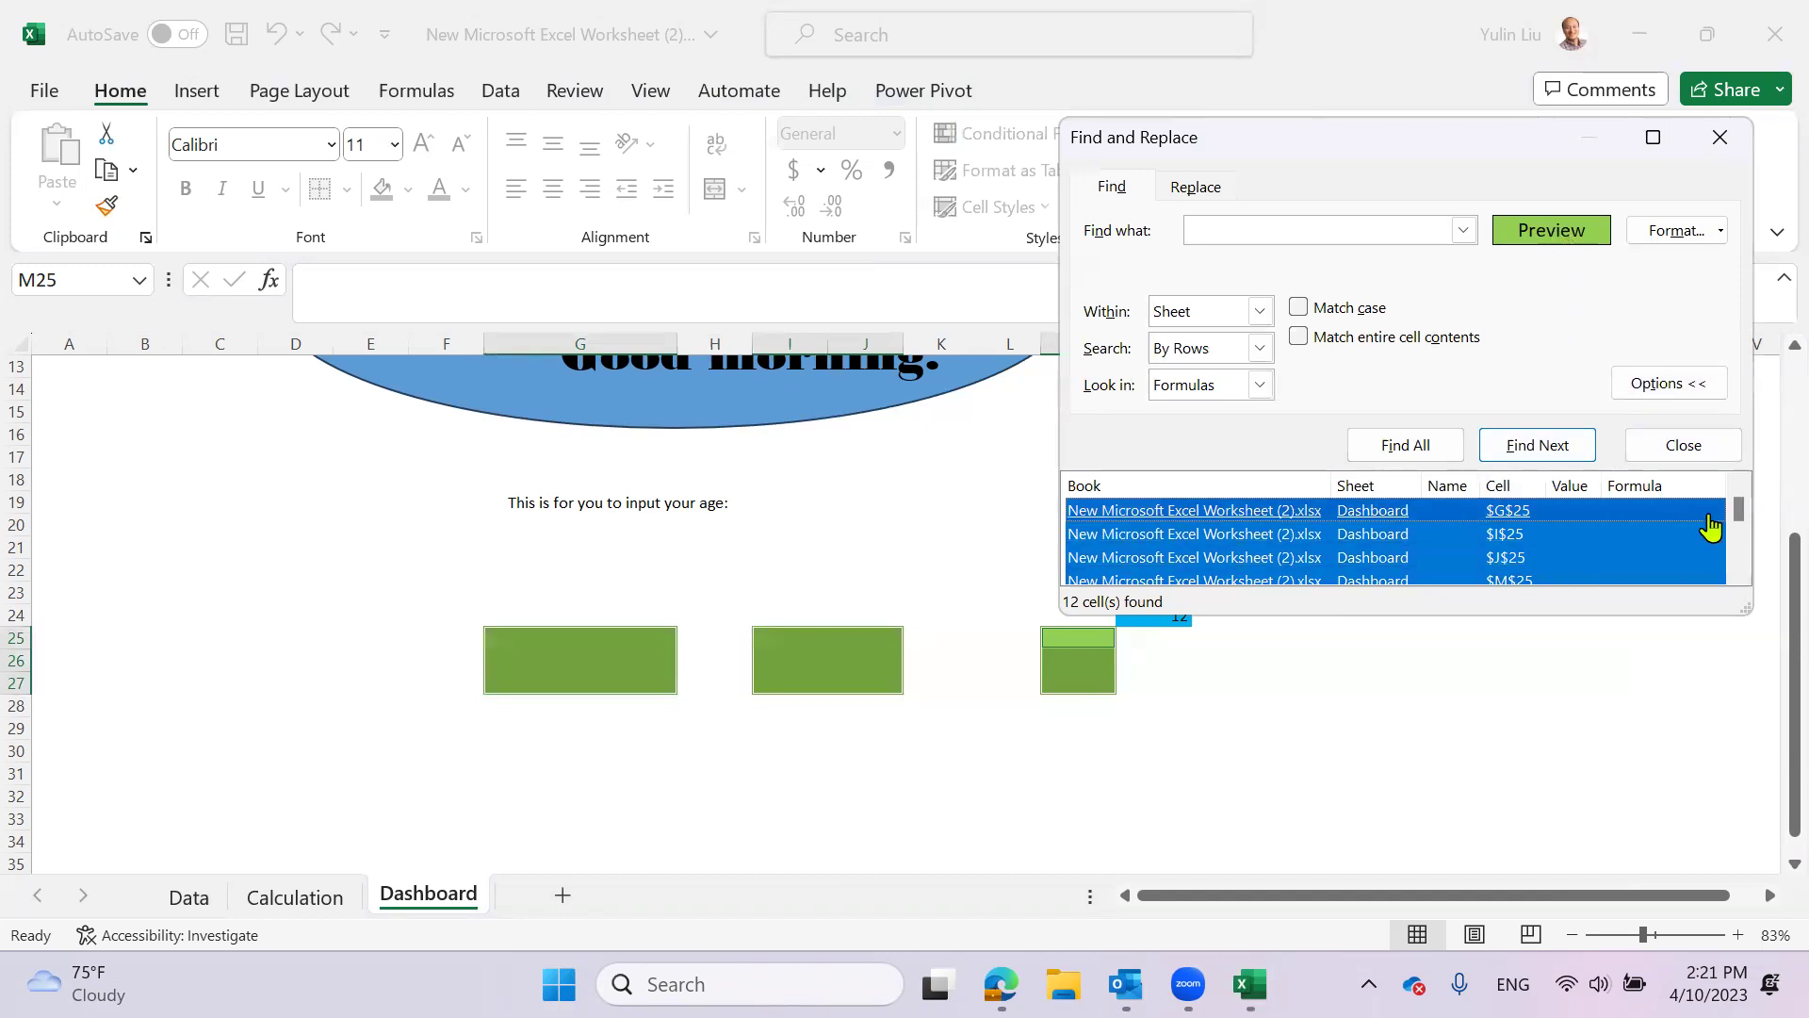
left_click_drag(1739, 511, 1735, 554)
left_click_drag(1738, 551, 1739, 501)
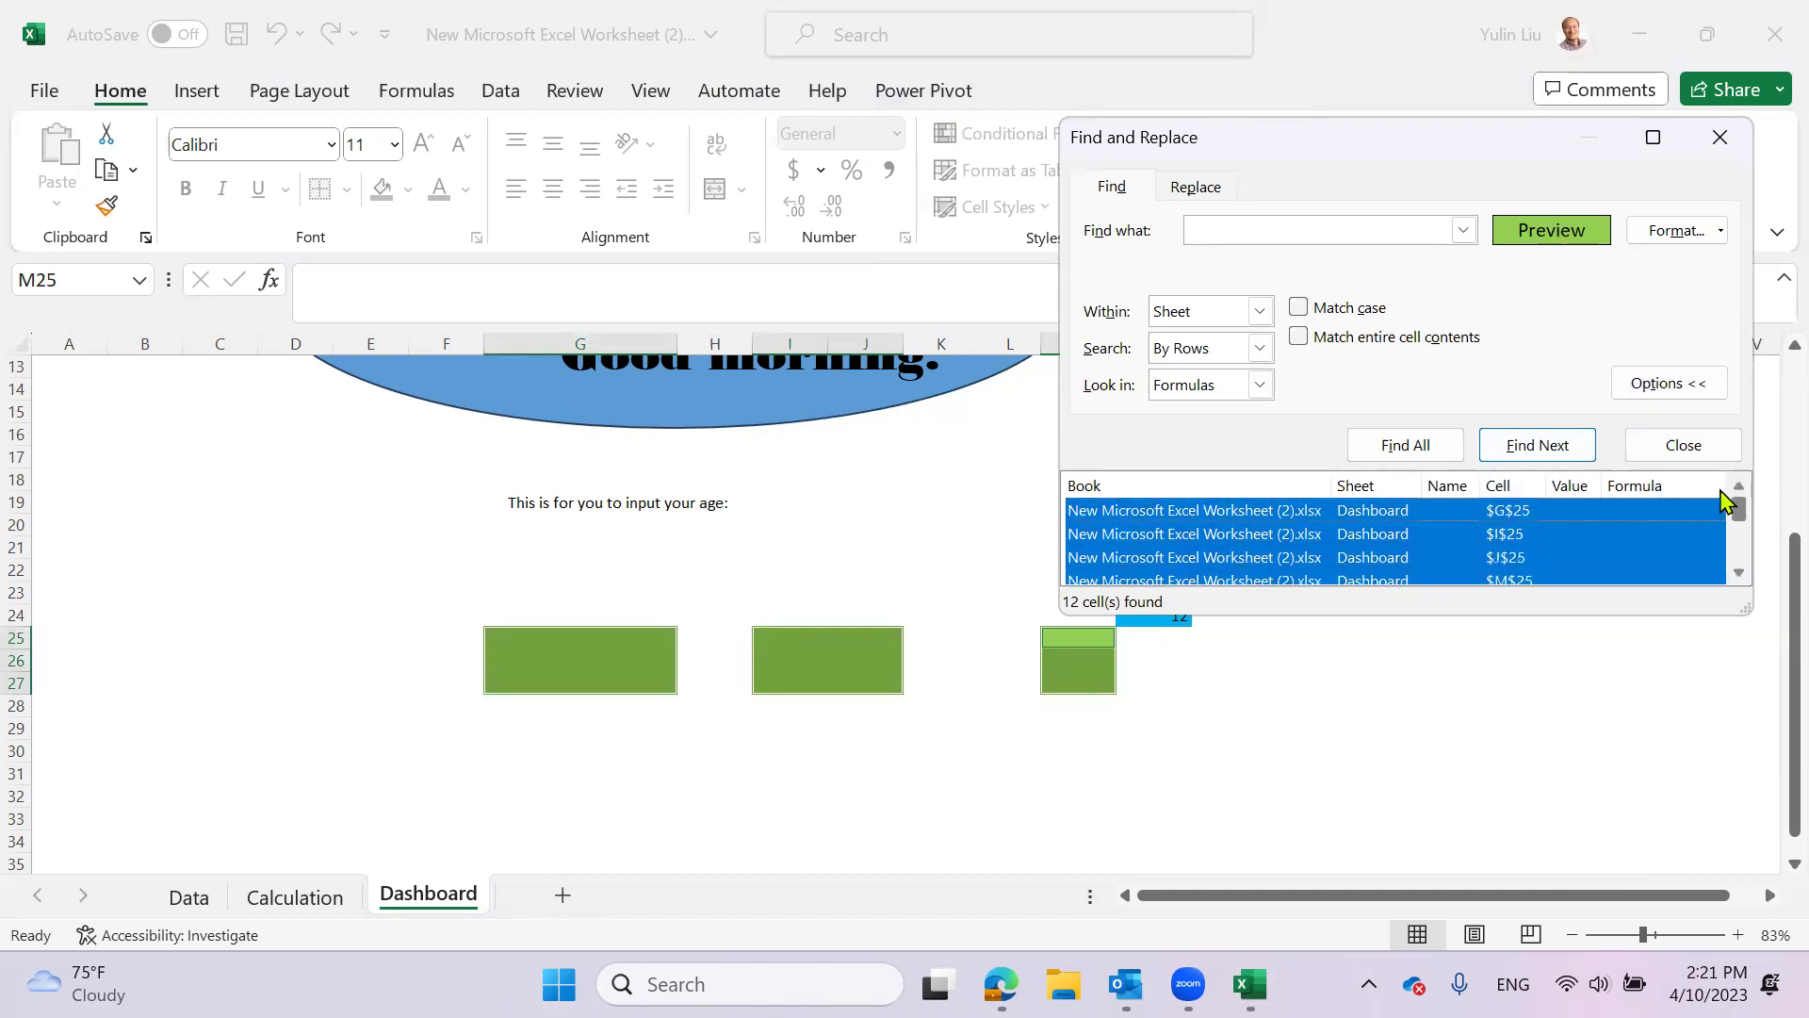
left_click(1720, 137)
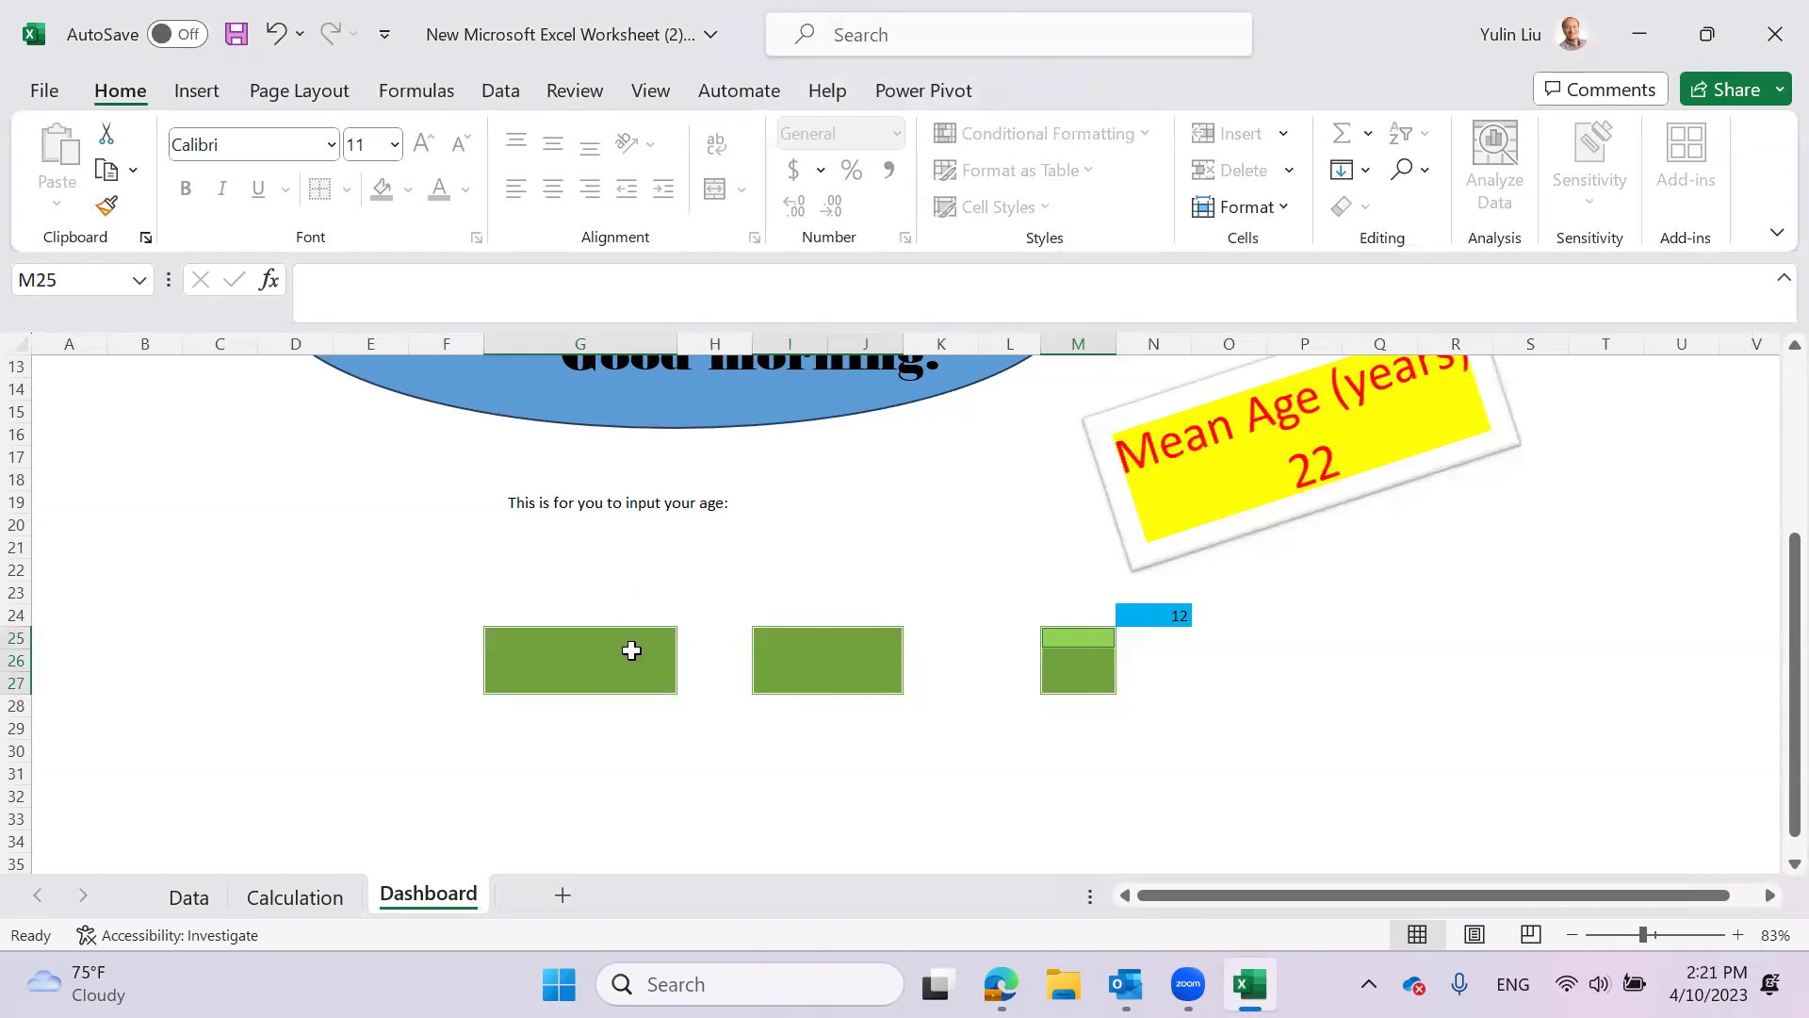
- Try to reach the Format Cells command for the selected green cells and for blank cell J29
right_click(632, 650)
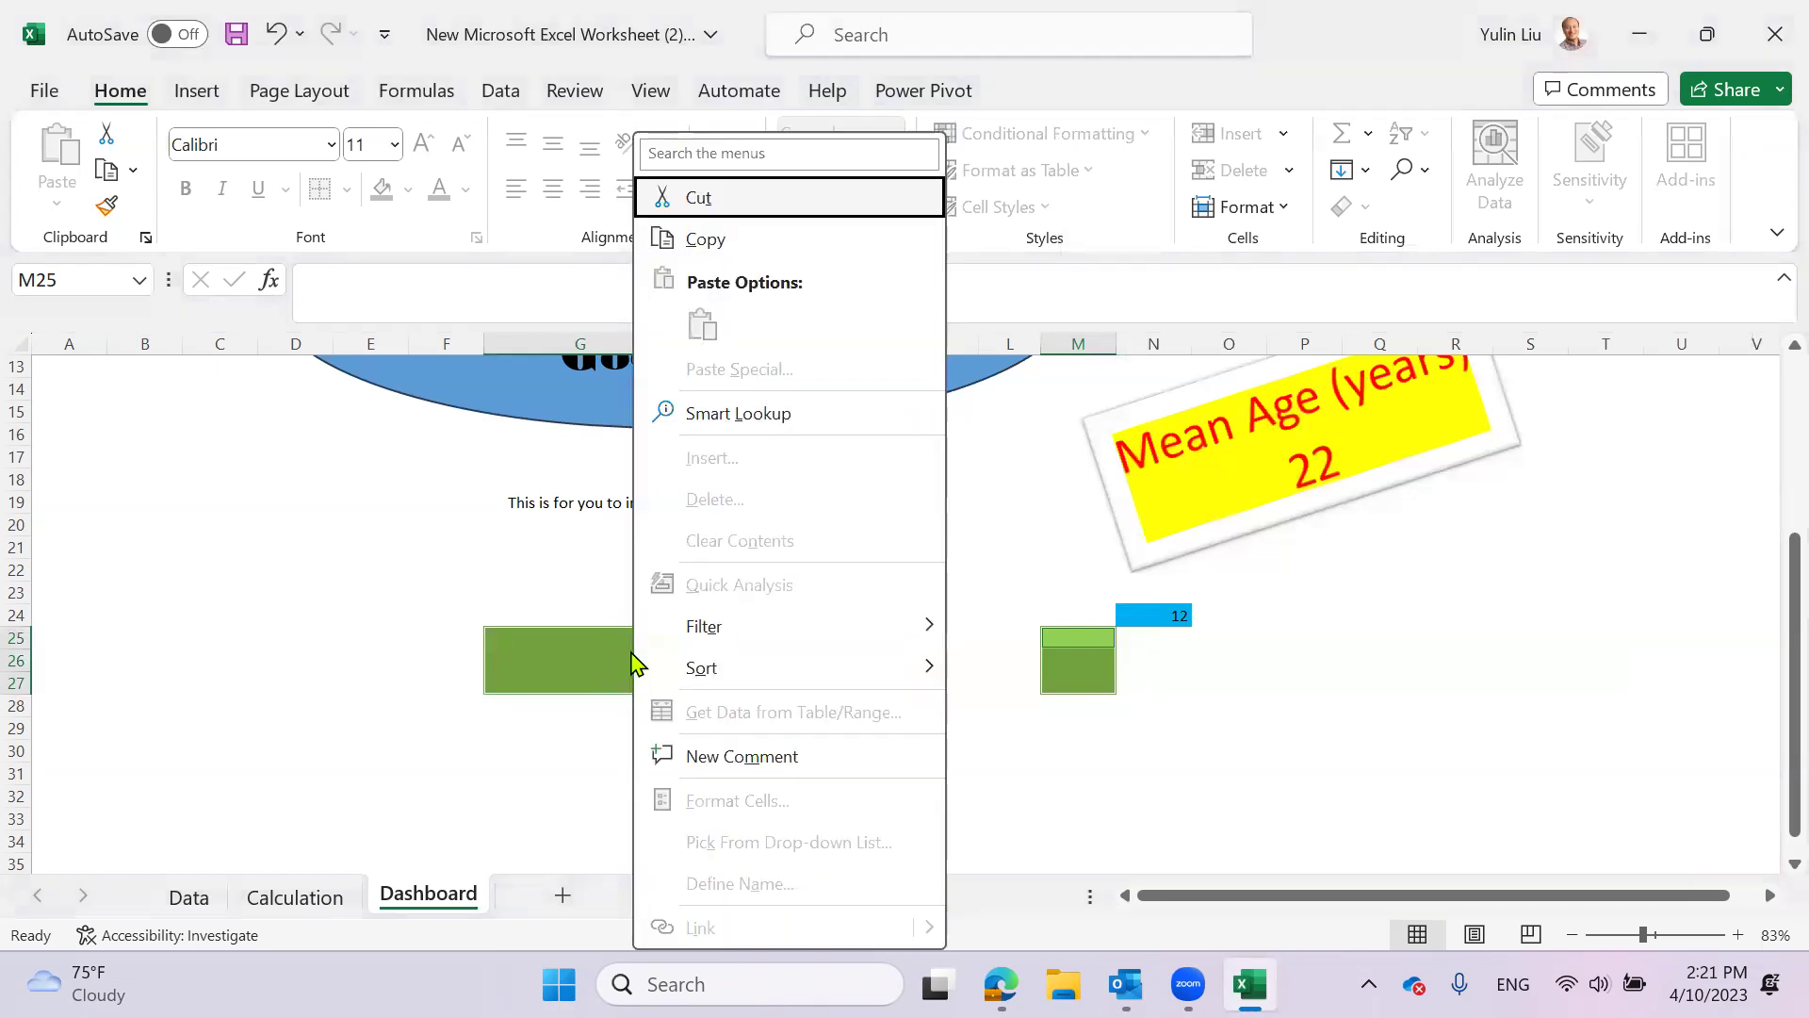
right_click(578, 669)
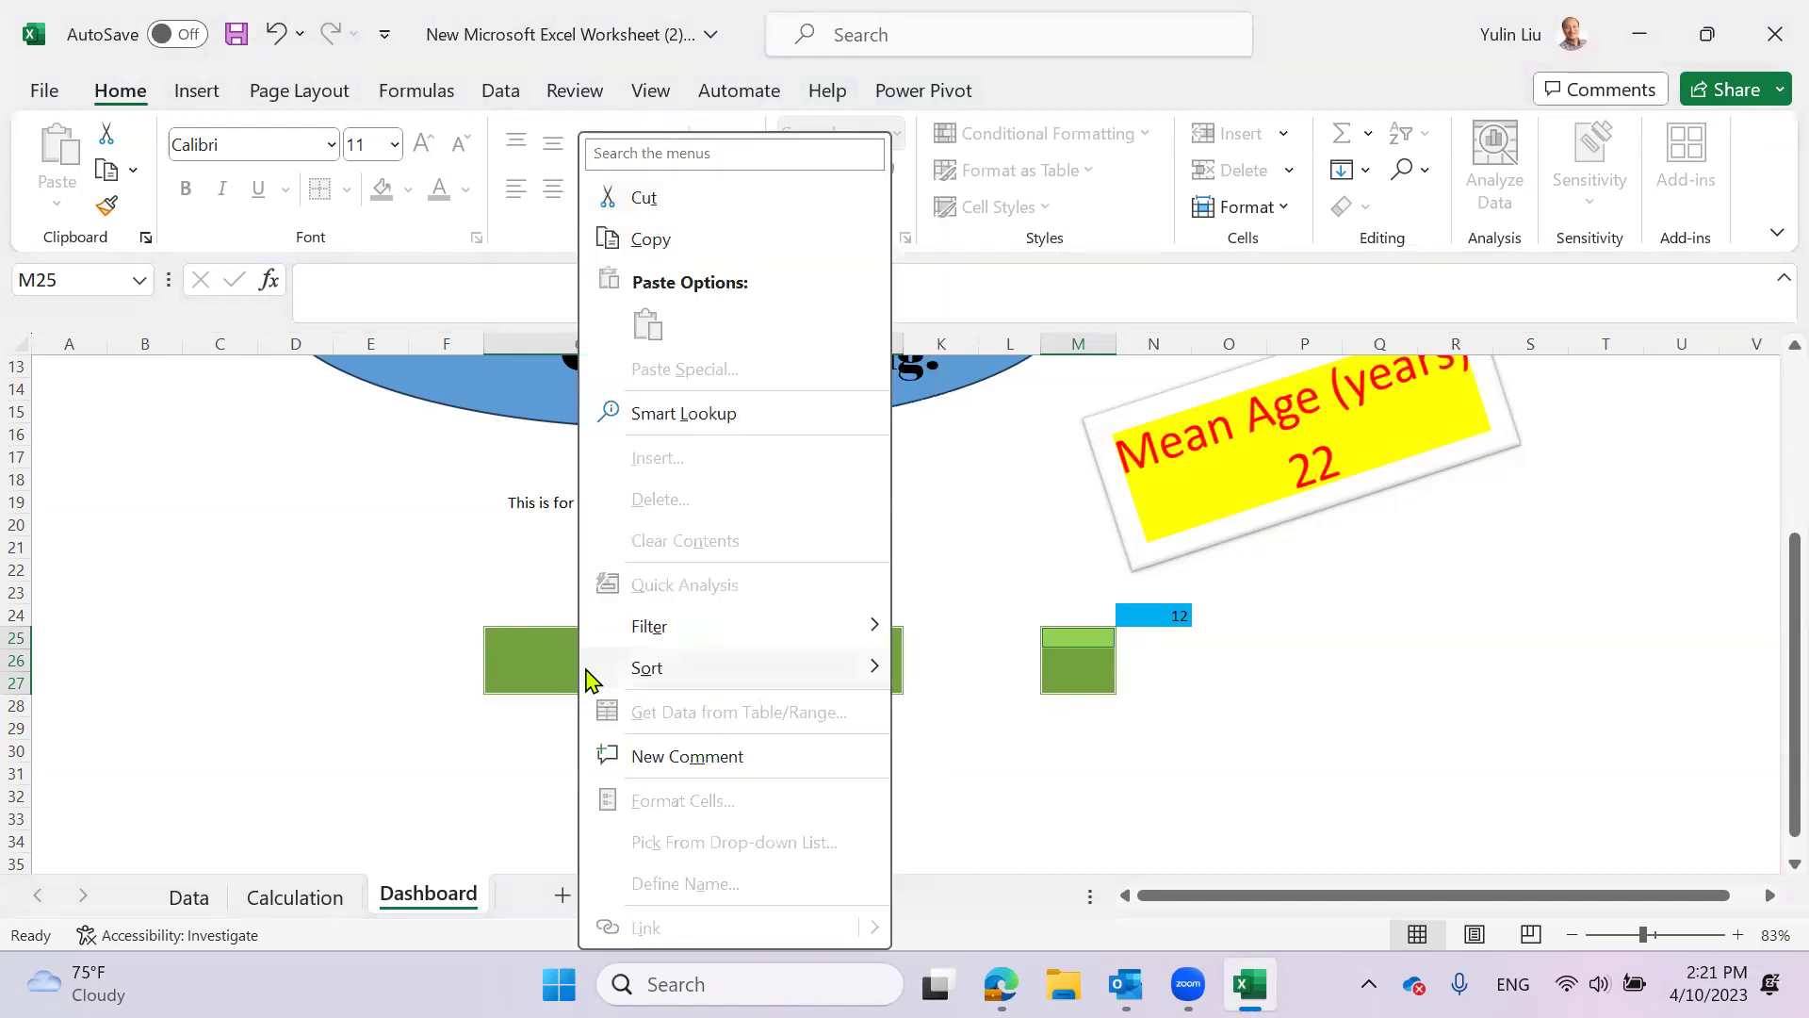
mouse_move(810, 668)
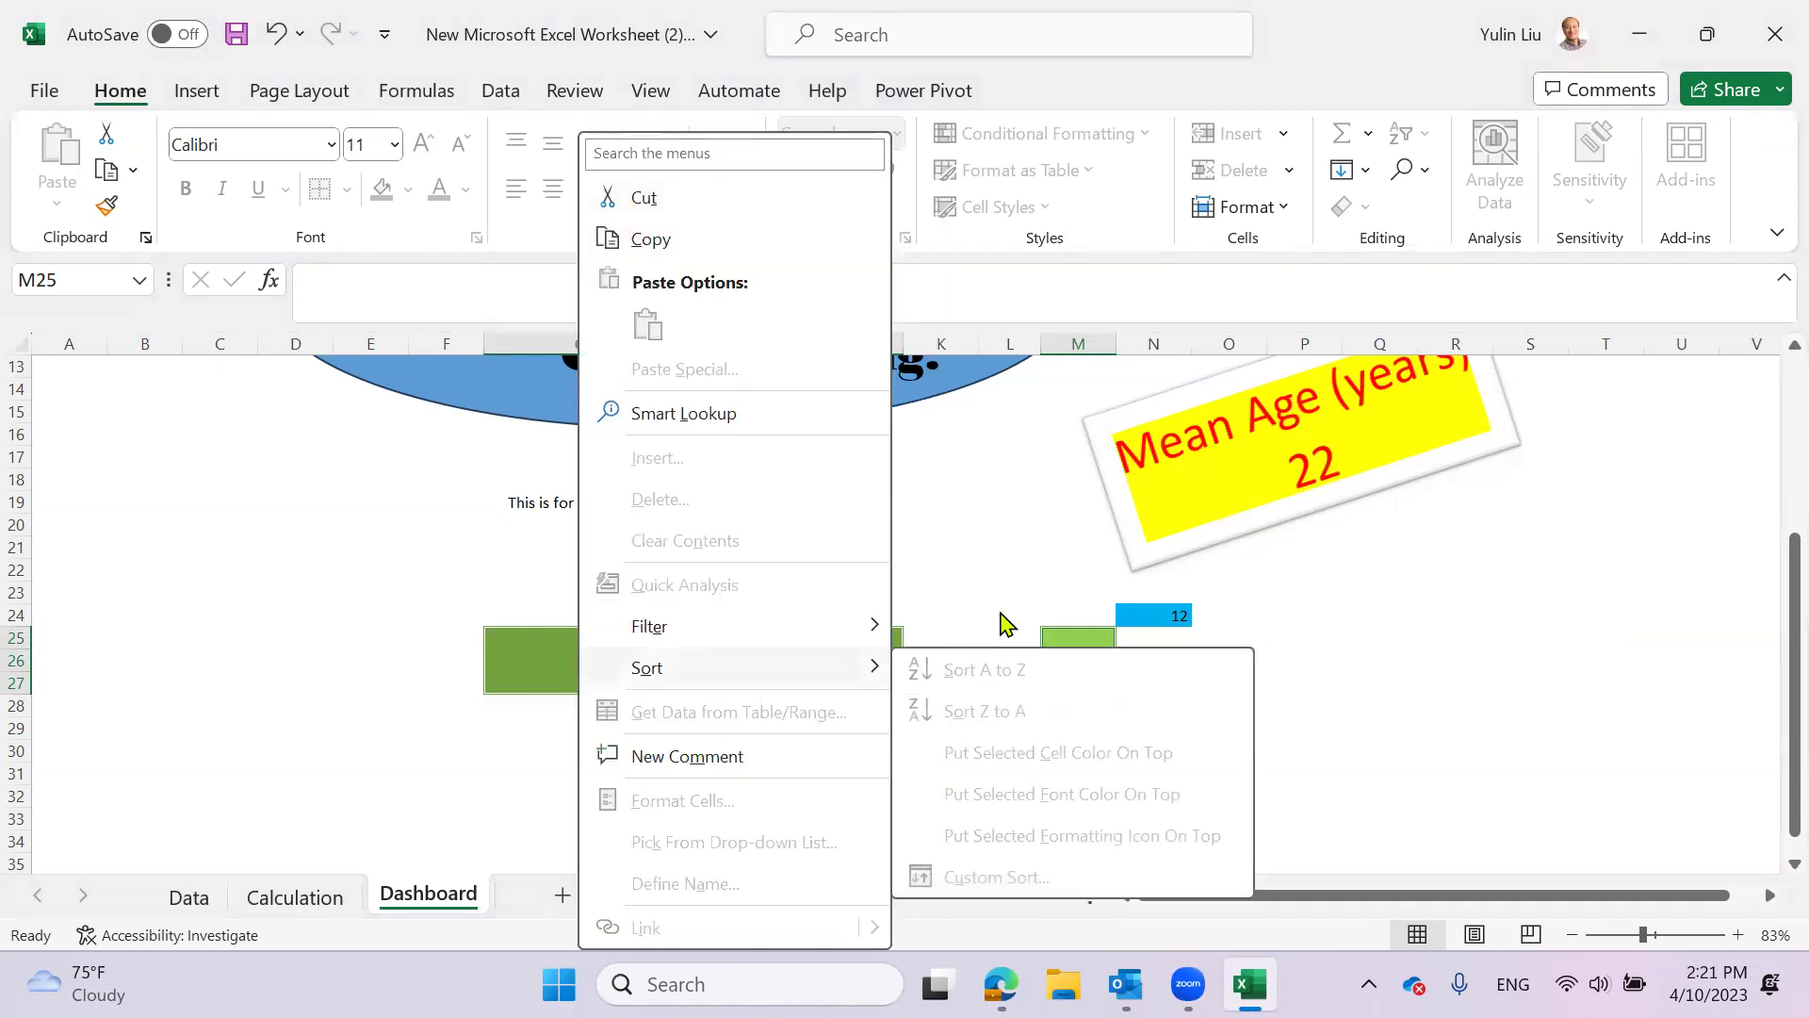
left_click(1355, 686)
right_click(841, 731)
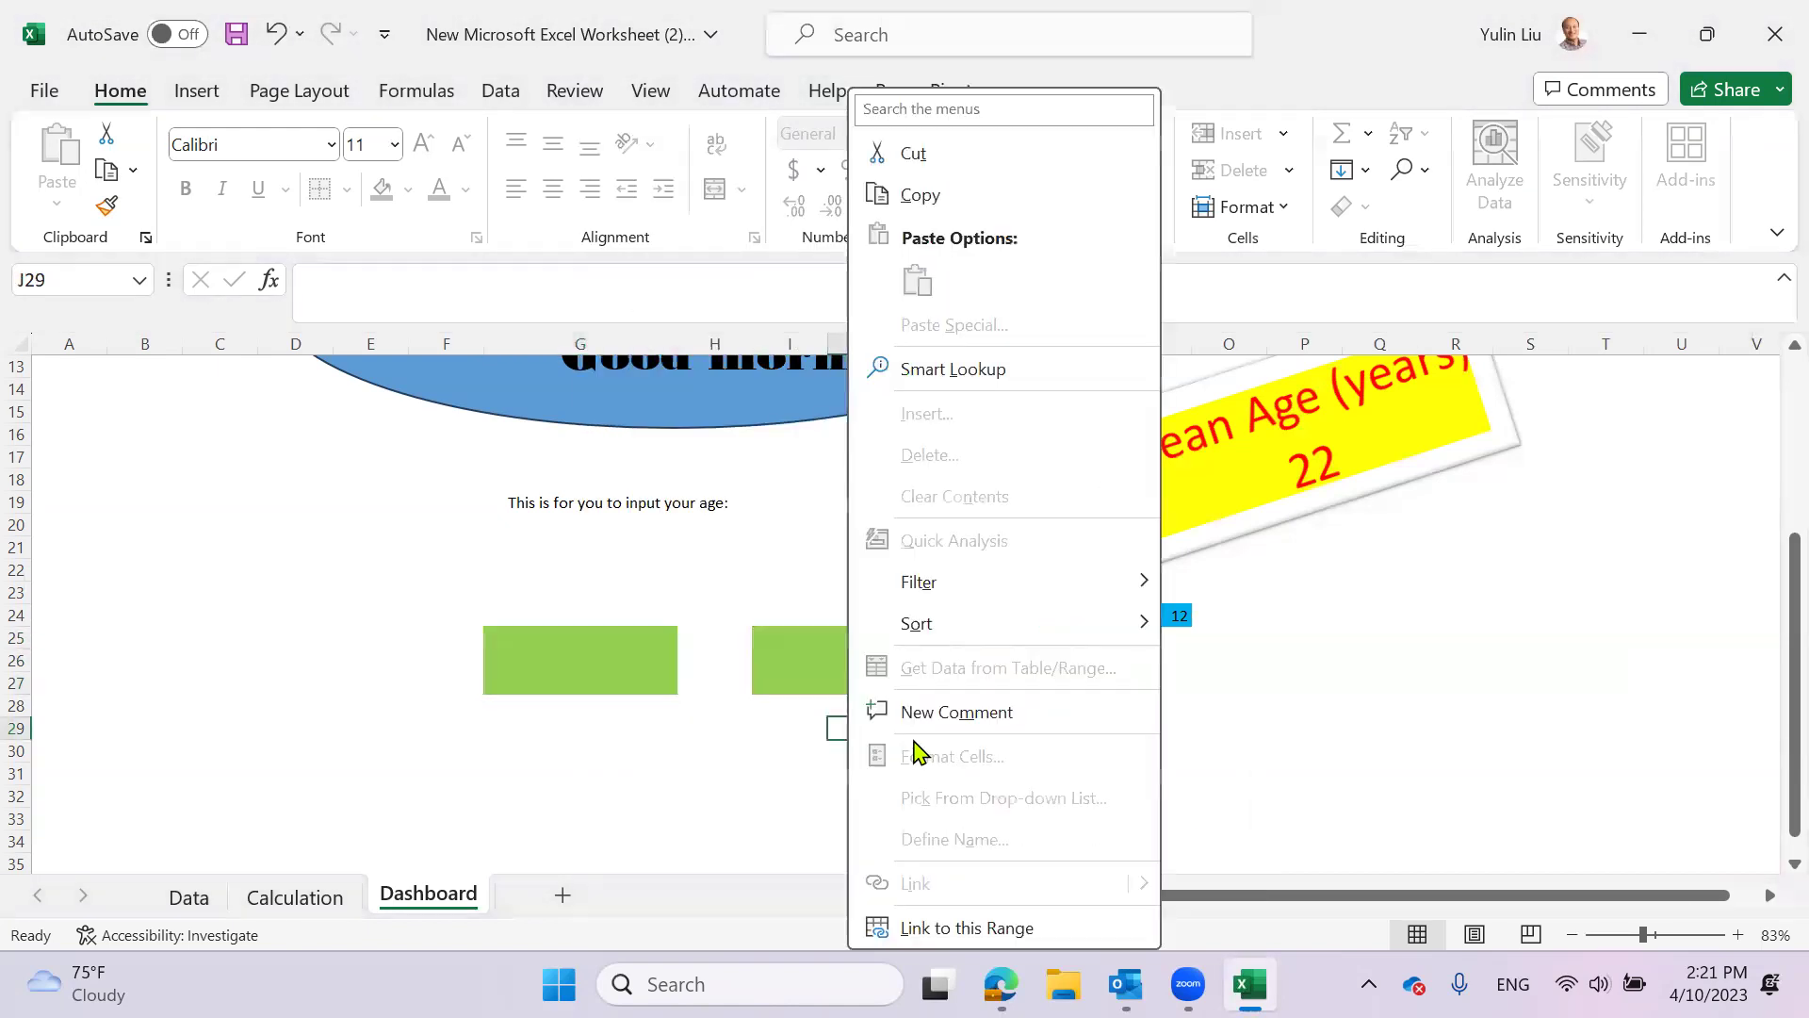
key("Escape")
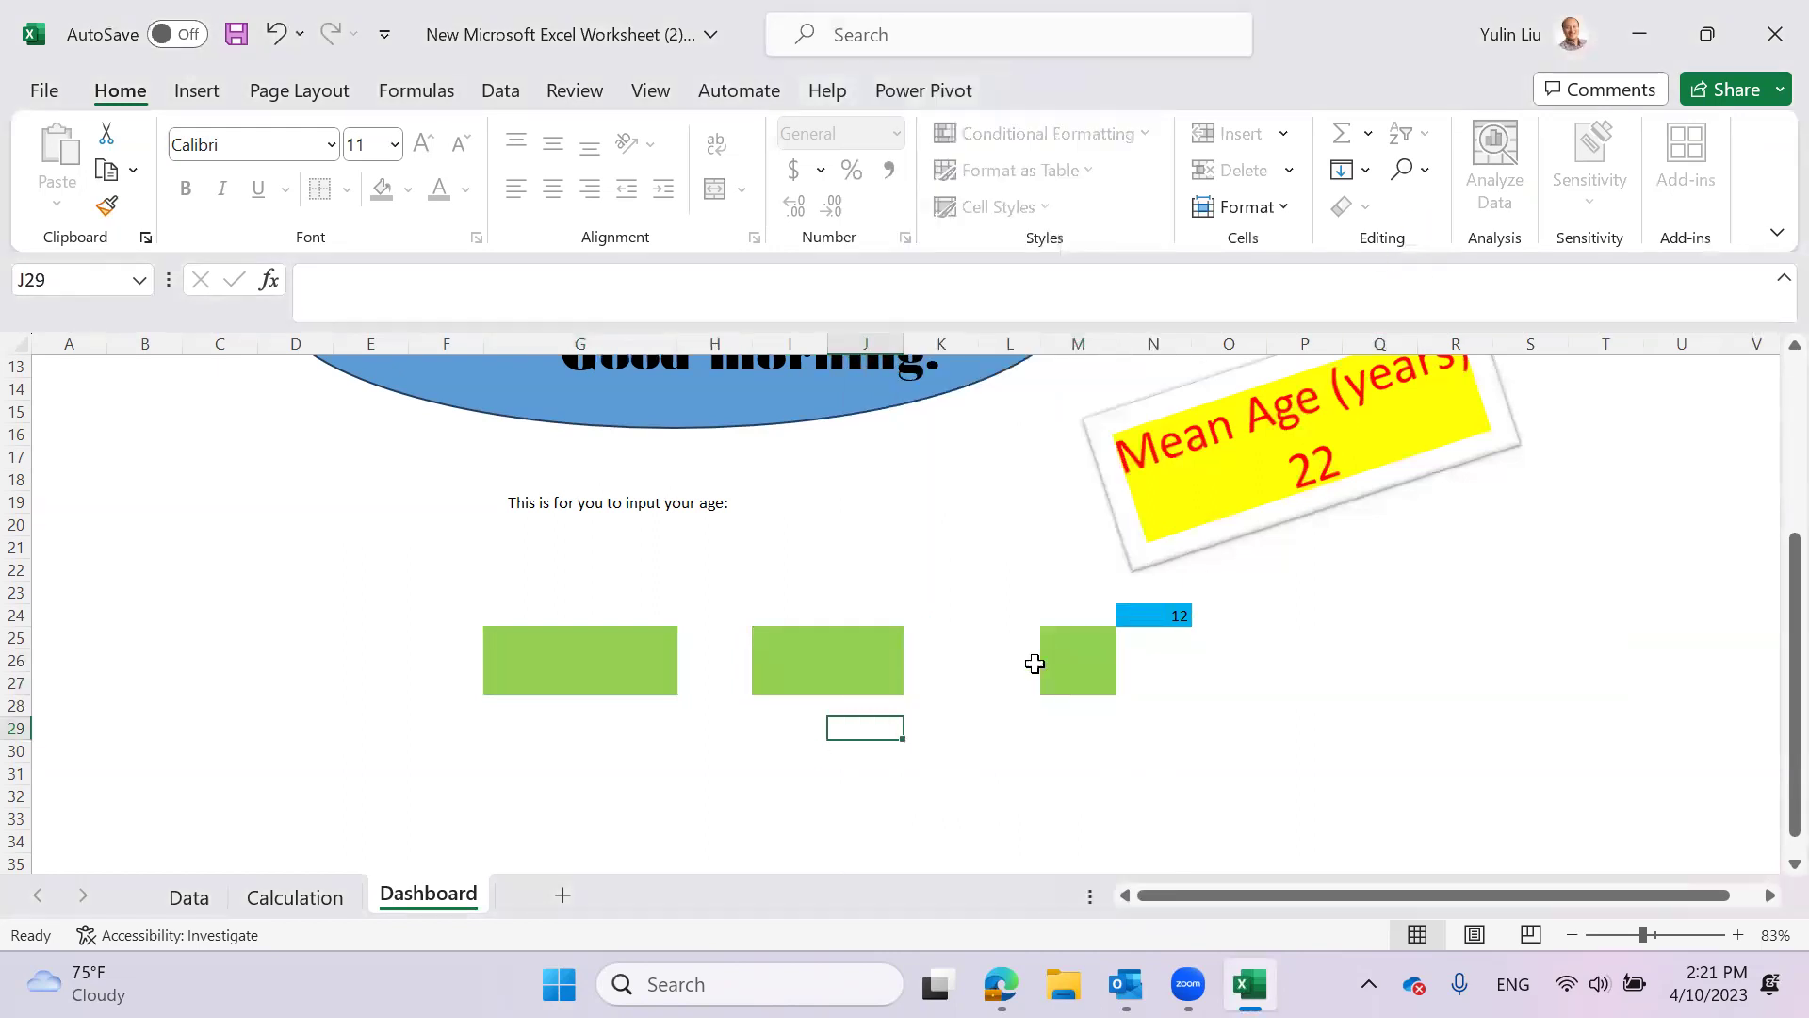
- Find all light green cells in the Dashboard sheet again, select every result, and close the Find and Replace dialog
left_click(1404, 170)
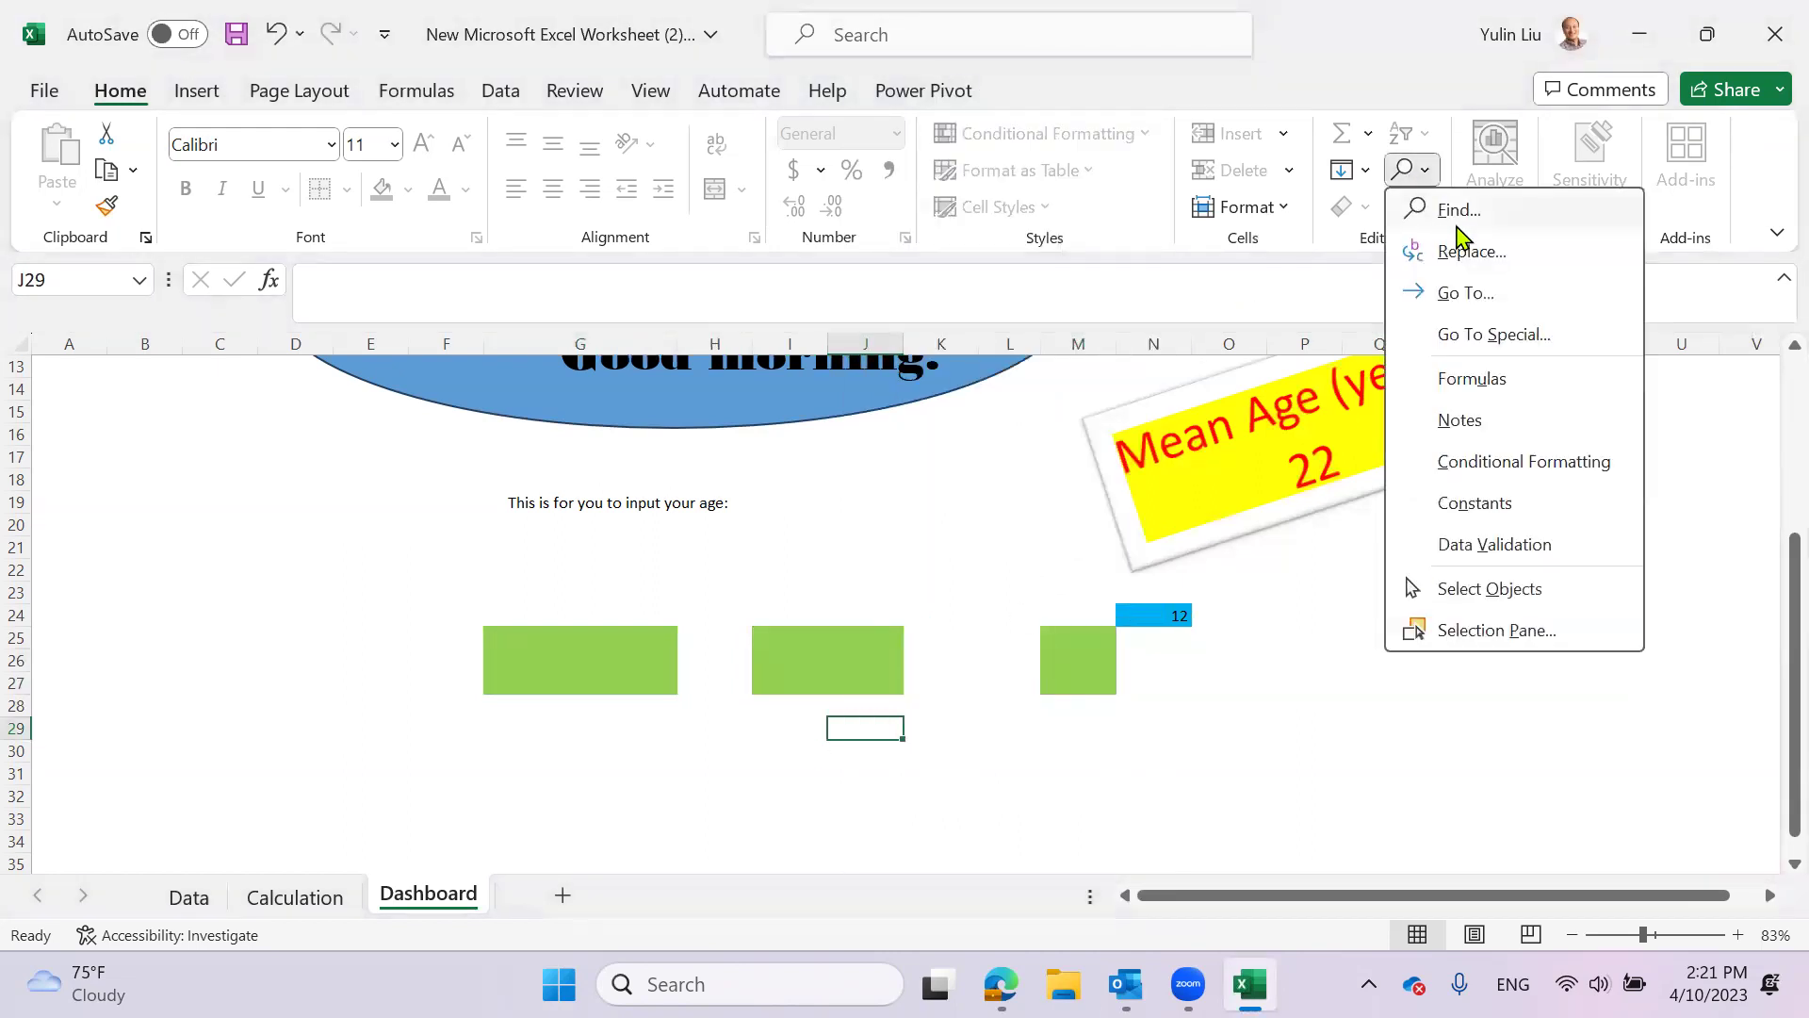
left_click(1456, 209)
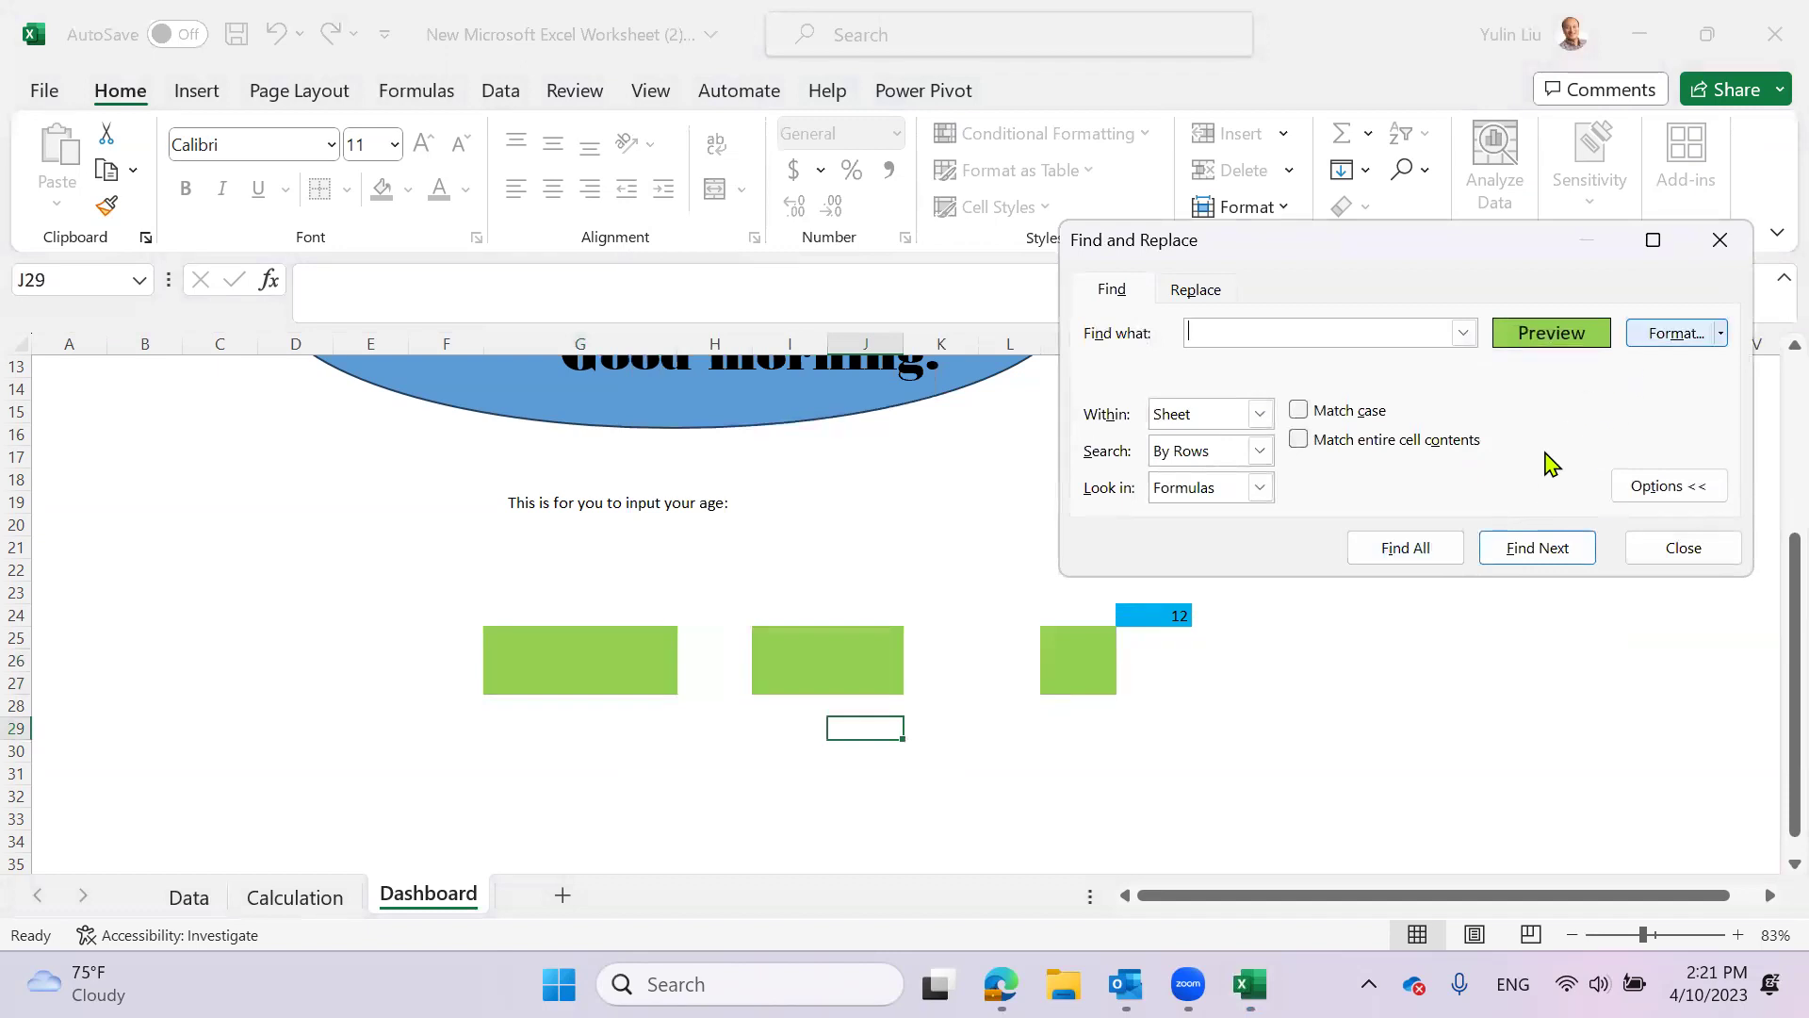
left_click(1418, 549)
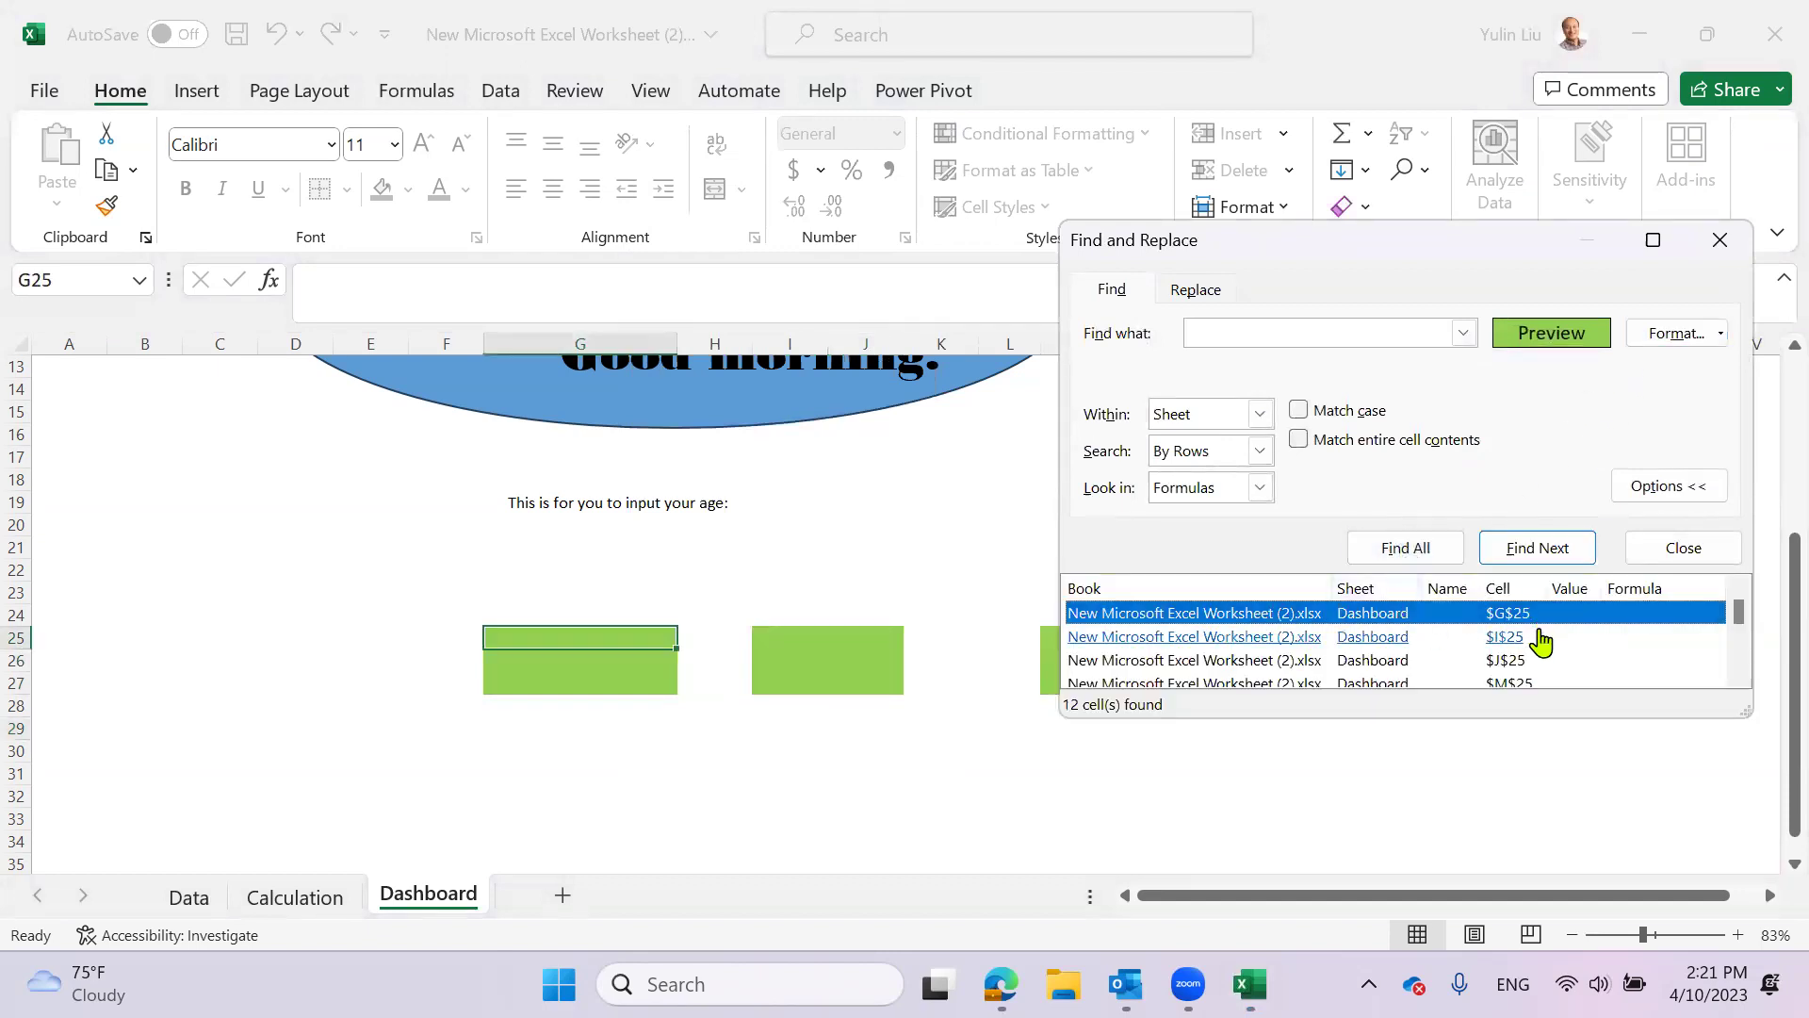
key("ctrl+a")
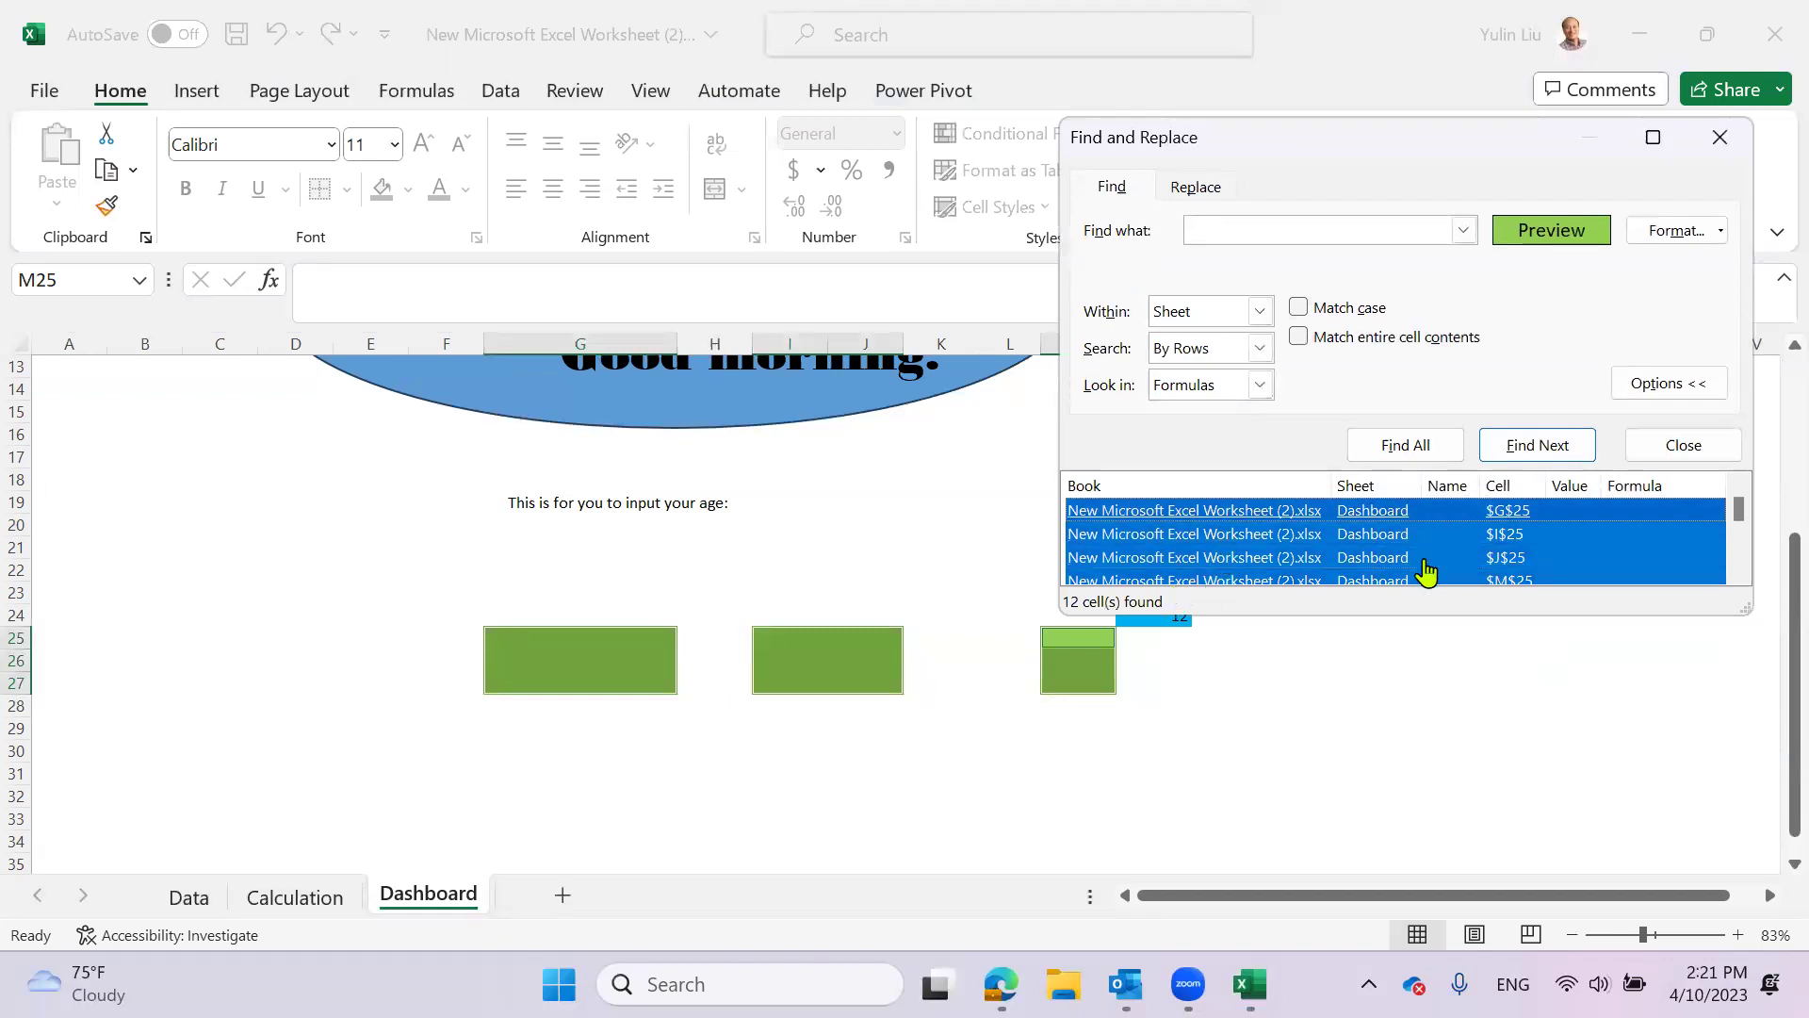
left_click(1693, 453)
- Try again to reach Format Cells for the found green cells, and reduce the selection to cell M27
right_click(1063, 665)
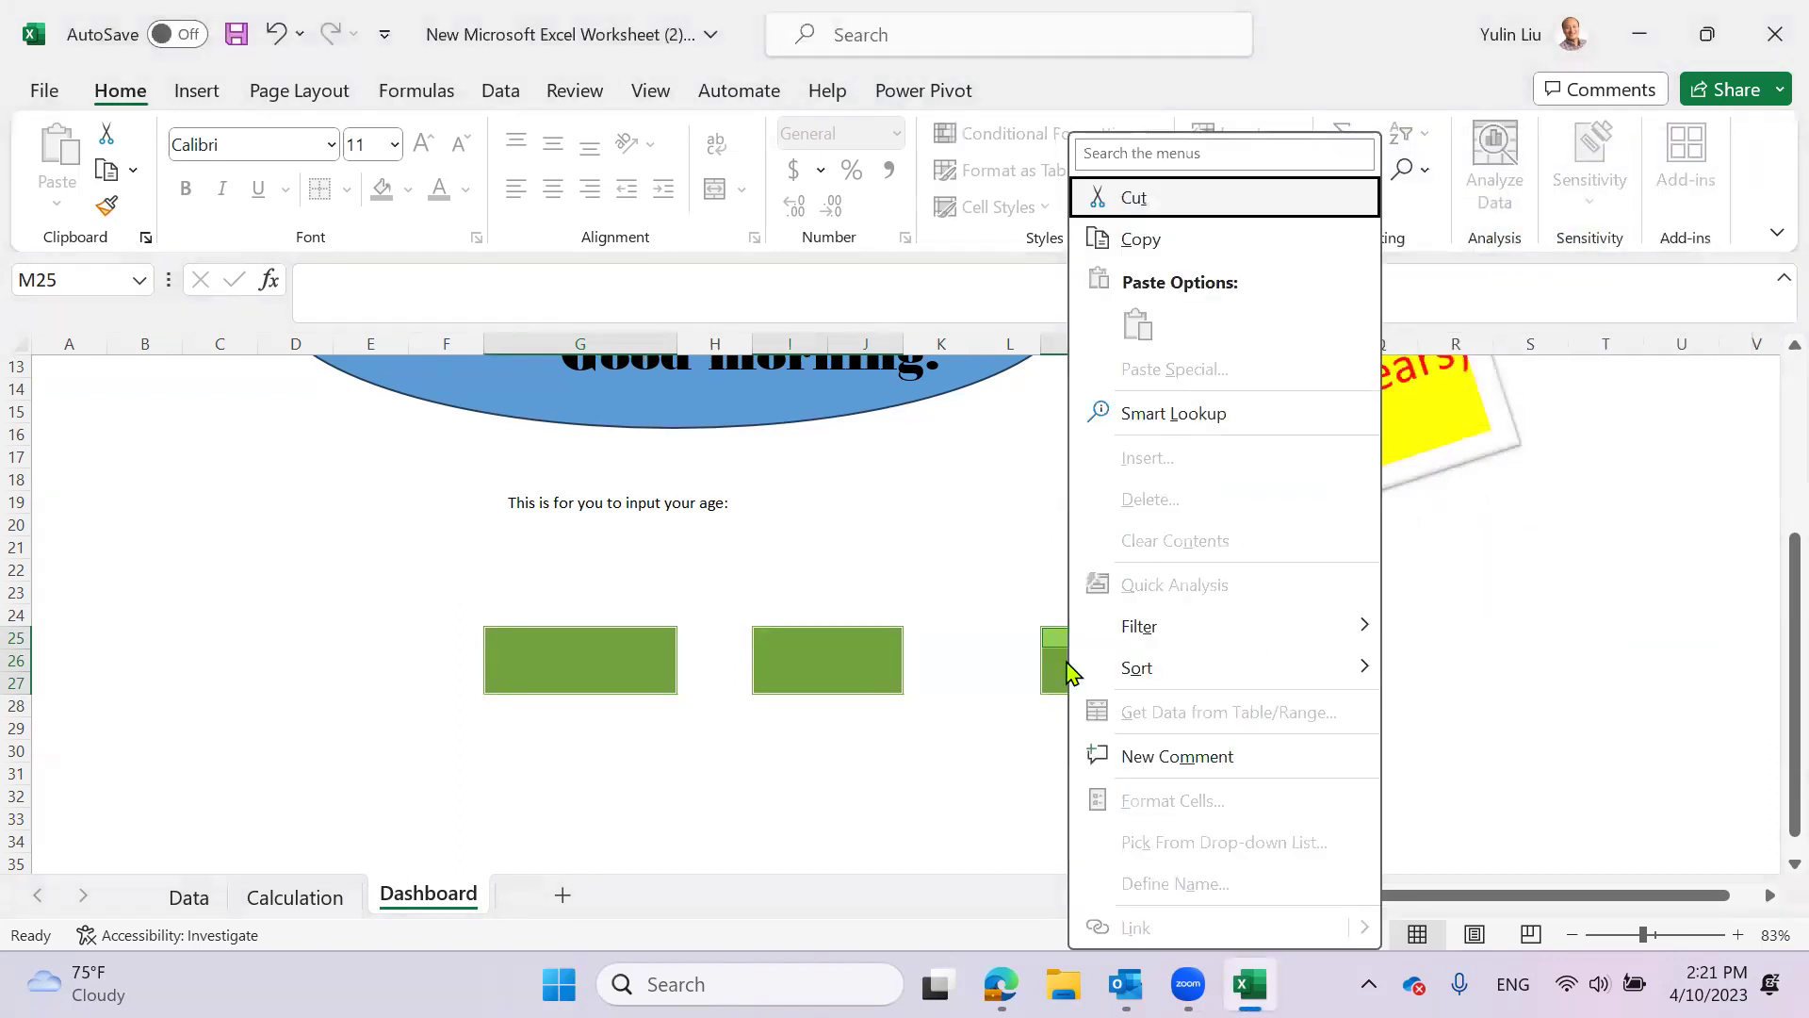
right_click(809, 658)
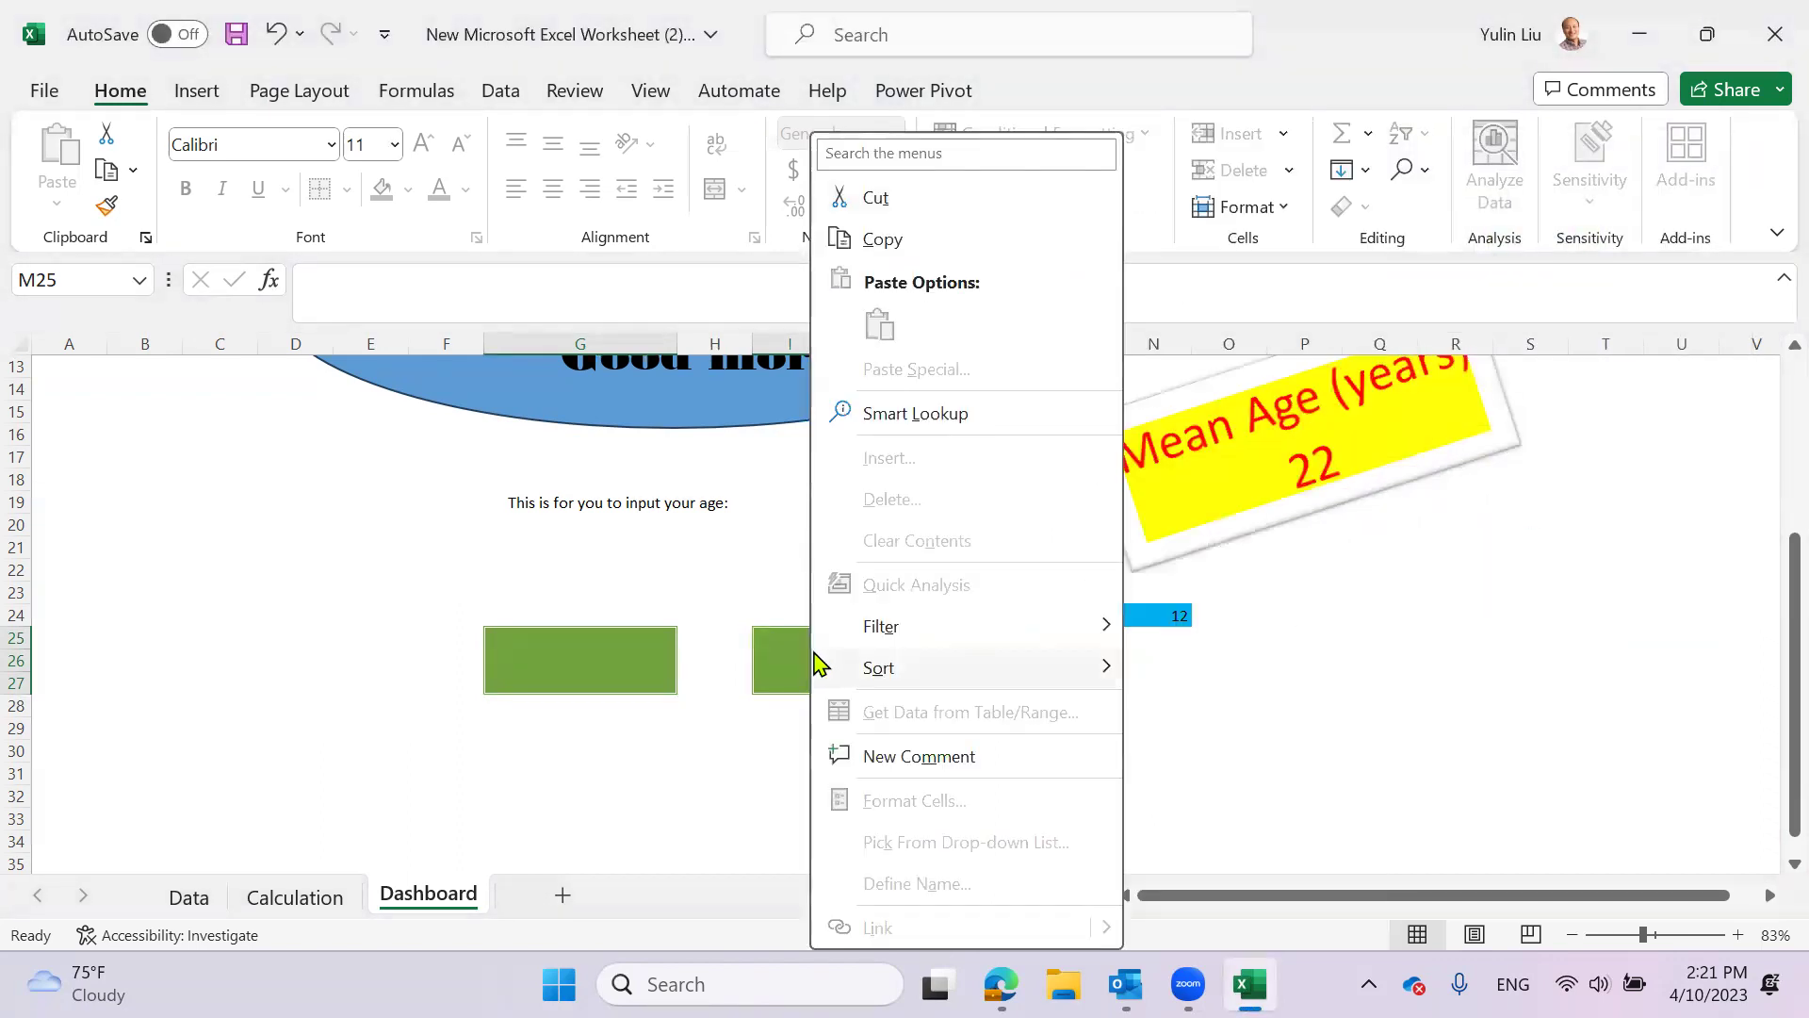
mouse_move(878, 668)
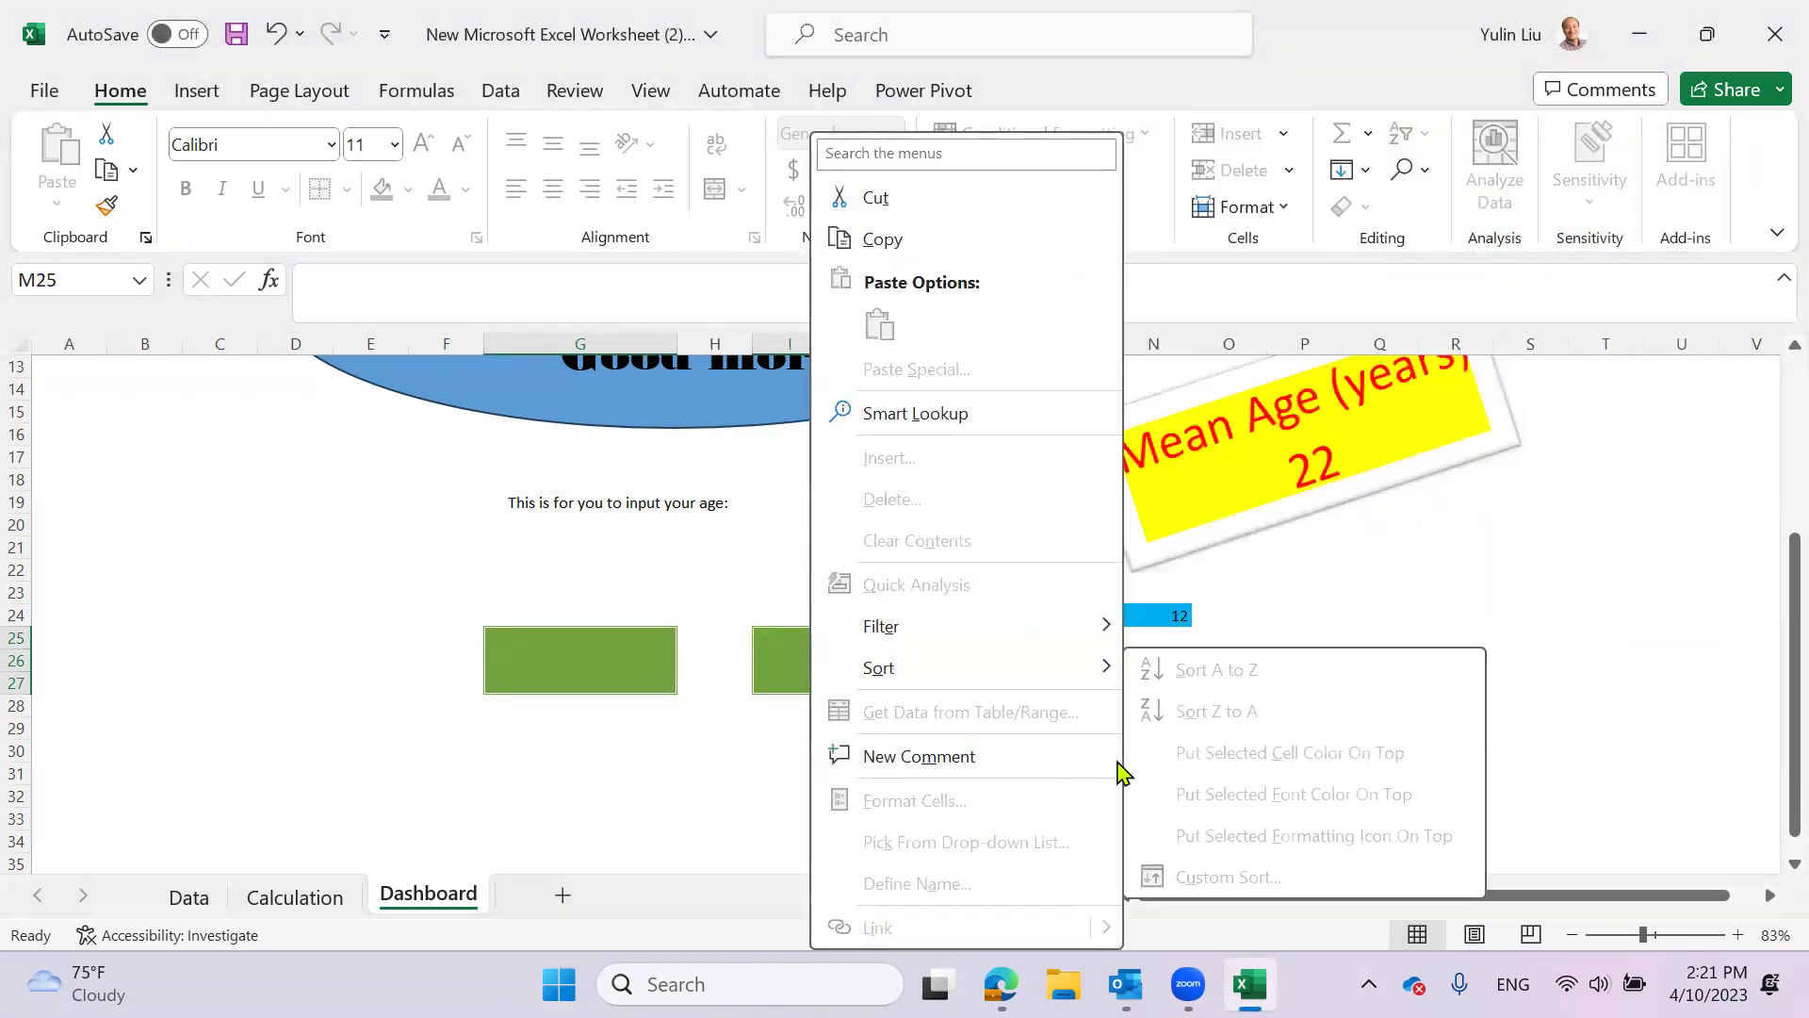
left_click(1283, 620)
left_click(1082, 680)
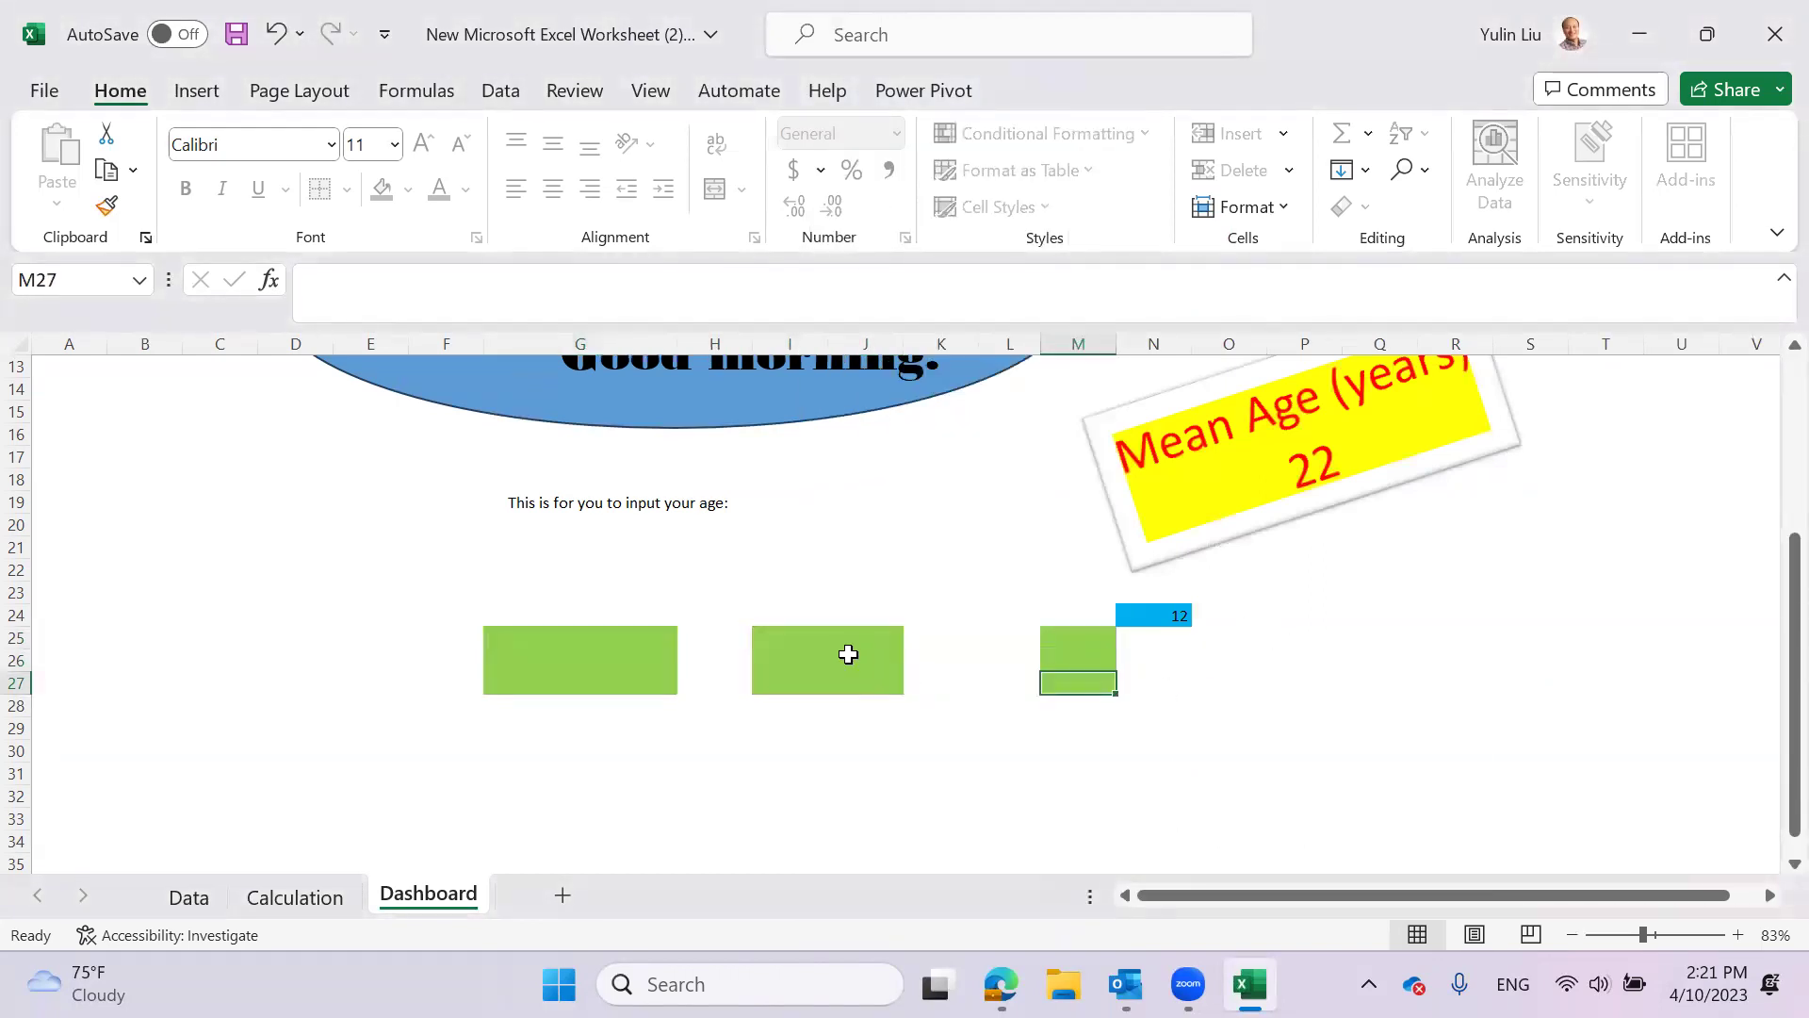
- Try to select the green blocks in columns G, I:J and M manually as one multi-range selection
left_click_drag(833, 642, 828, 687)
left_click(792, 676)
left_click_drag(535, 637, 622, 684)
left_click_drag(842, 638, 836, 681)
left_click_drag(1075, 634, 1073, 680)
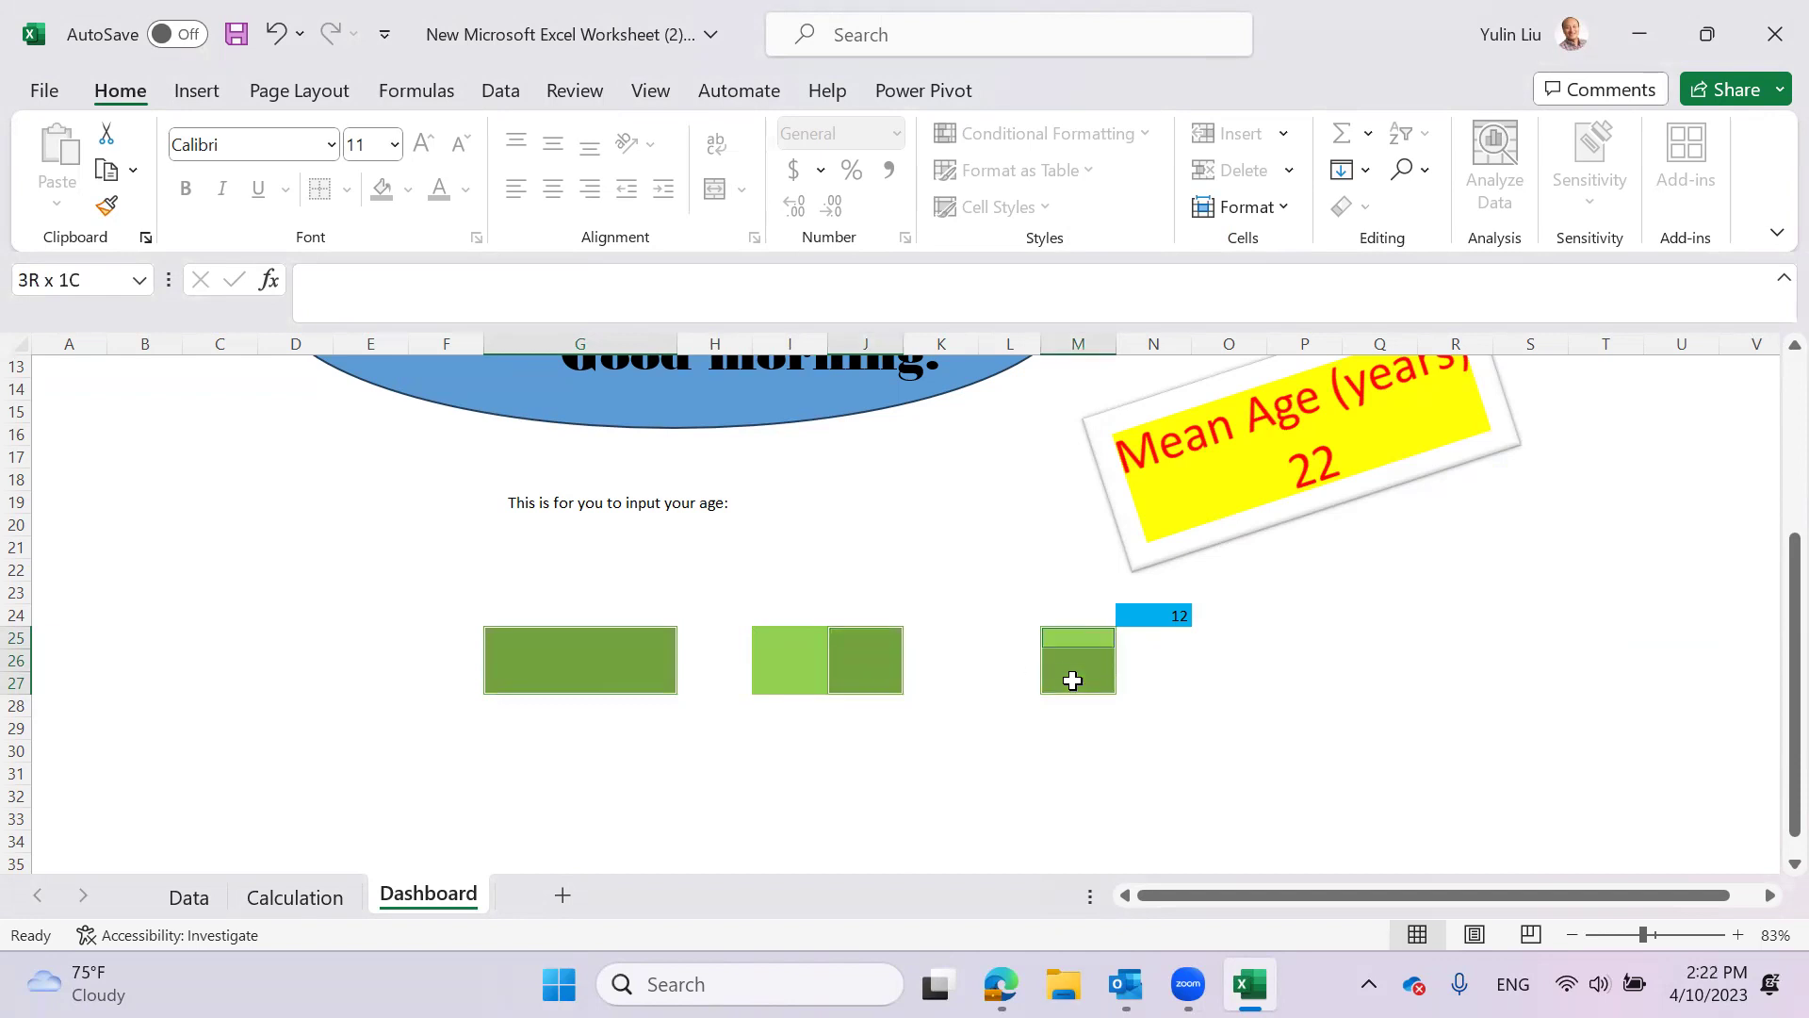
- Reselect all three green blocks G25:G27, I25:J27 and M25:M27 together manually and try to reach Format Cells for them
left_click(1219, 681)
left_click(807, 679)
left_click_drag(783, 639, 881, 709)
left_click(986, 702)
left_click_drag(561, 638, 620, 682)
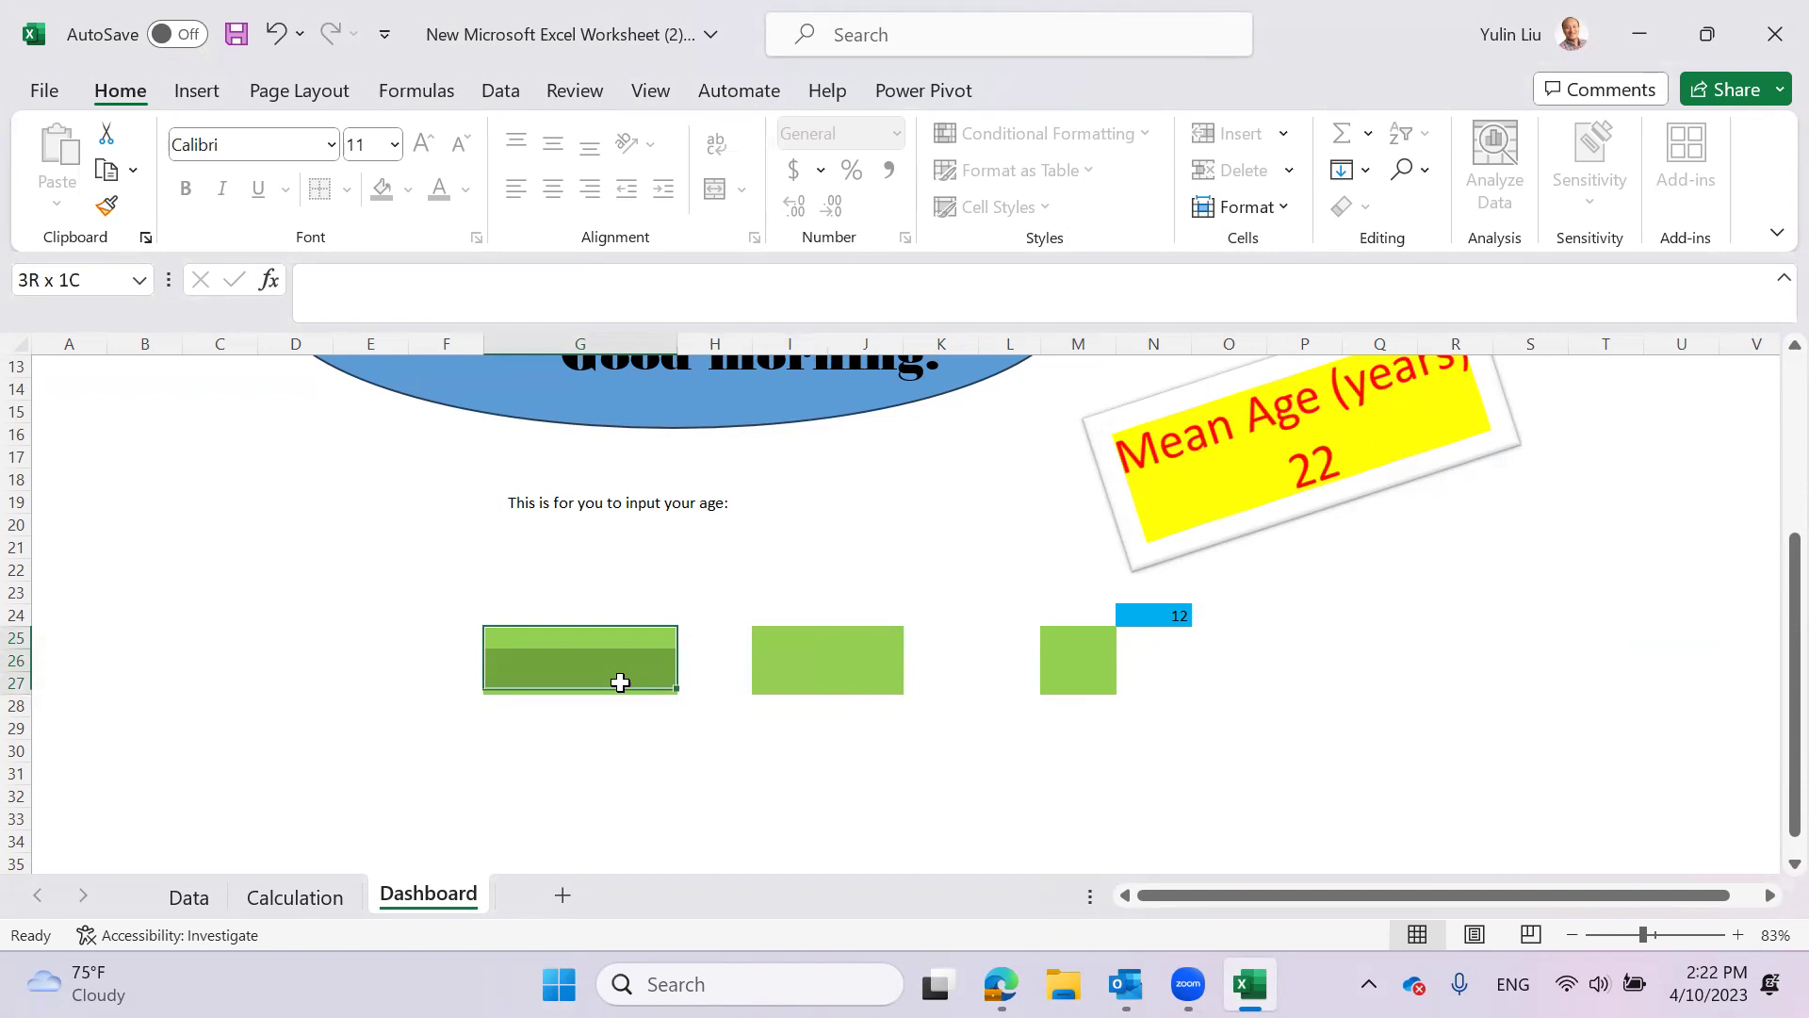
left_click_drag(789, 637, 851, 675)
left_click_drag(1063, 643, 1075, 687)
right_click(1069, 676)
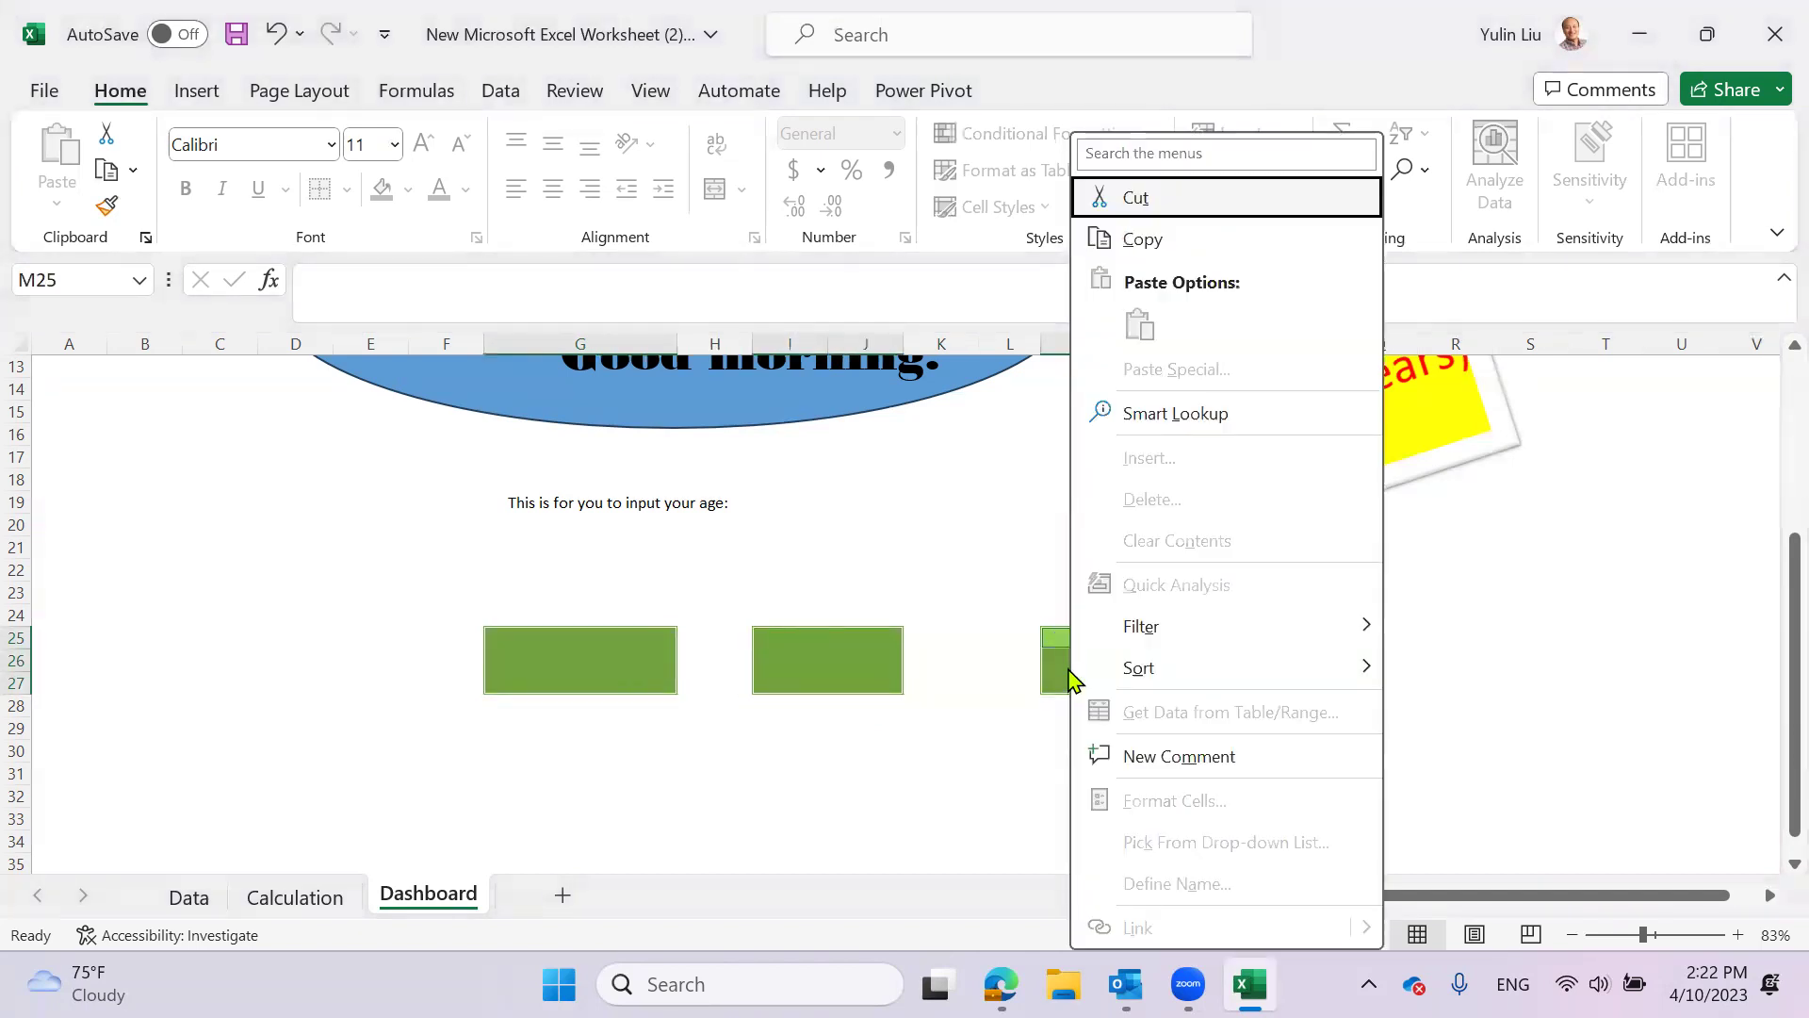
left_click(1486, 659)
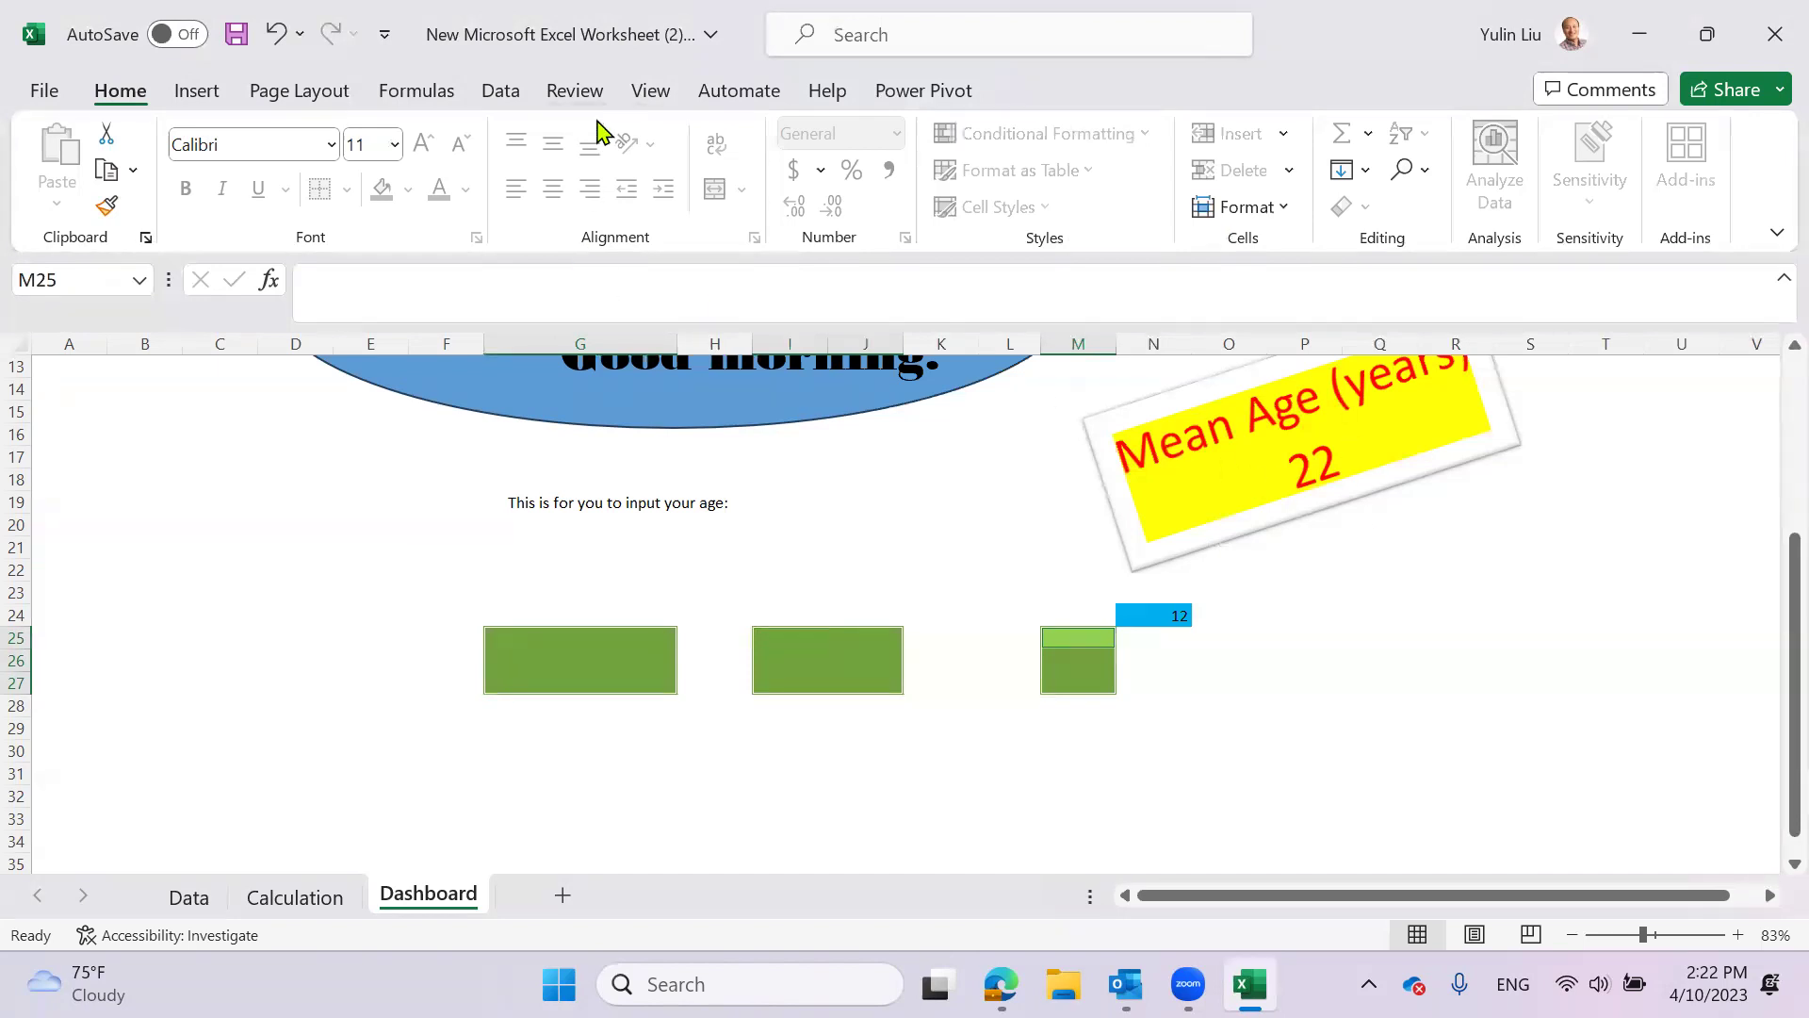
- Unprotect the Dashboard sheet and deselect the green cells
left_click(575, 89)
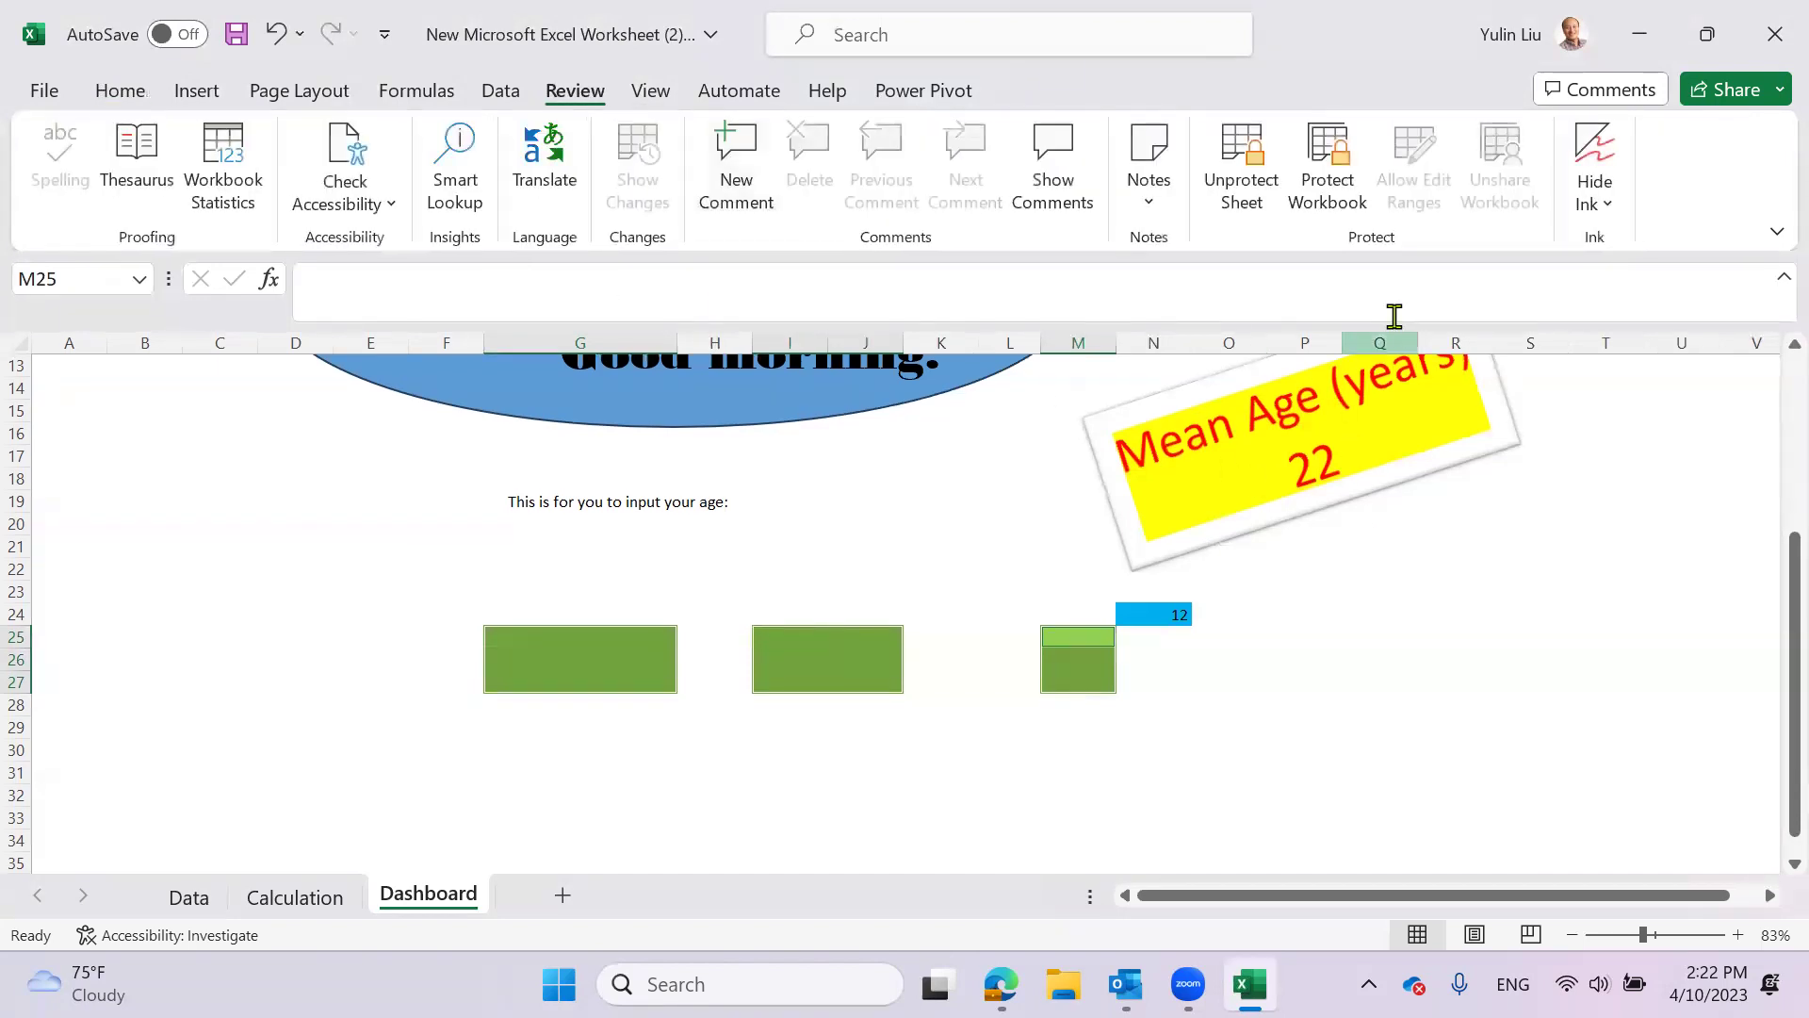
left_click(1256, 165)
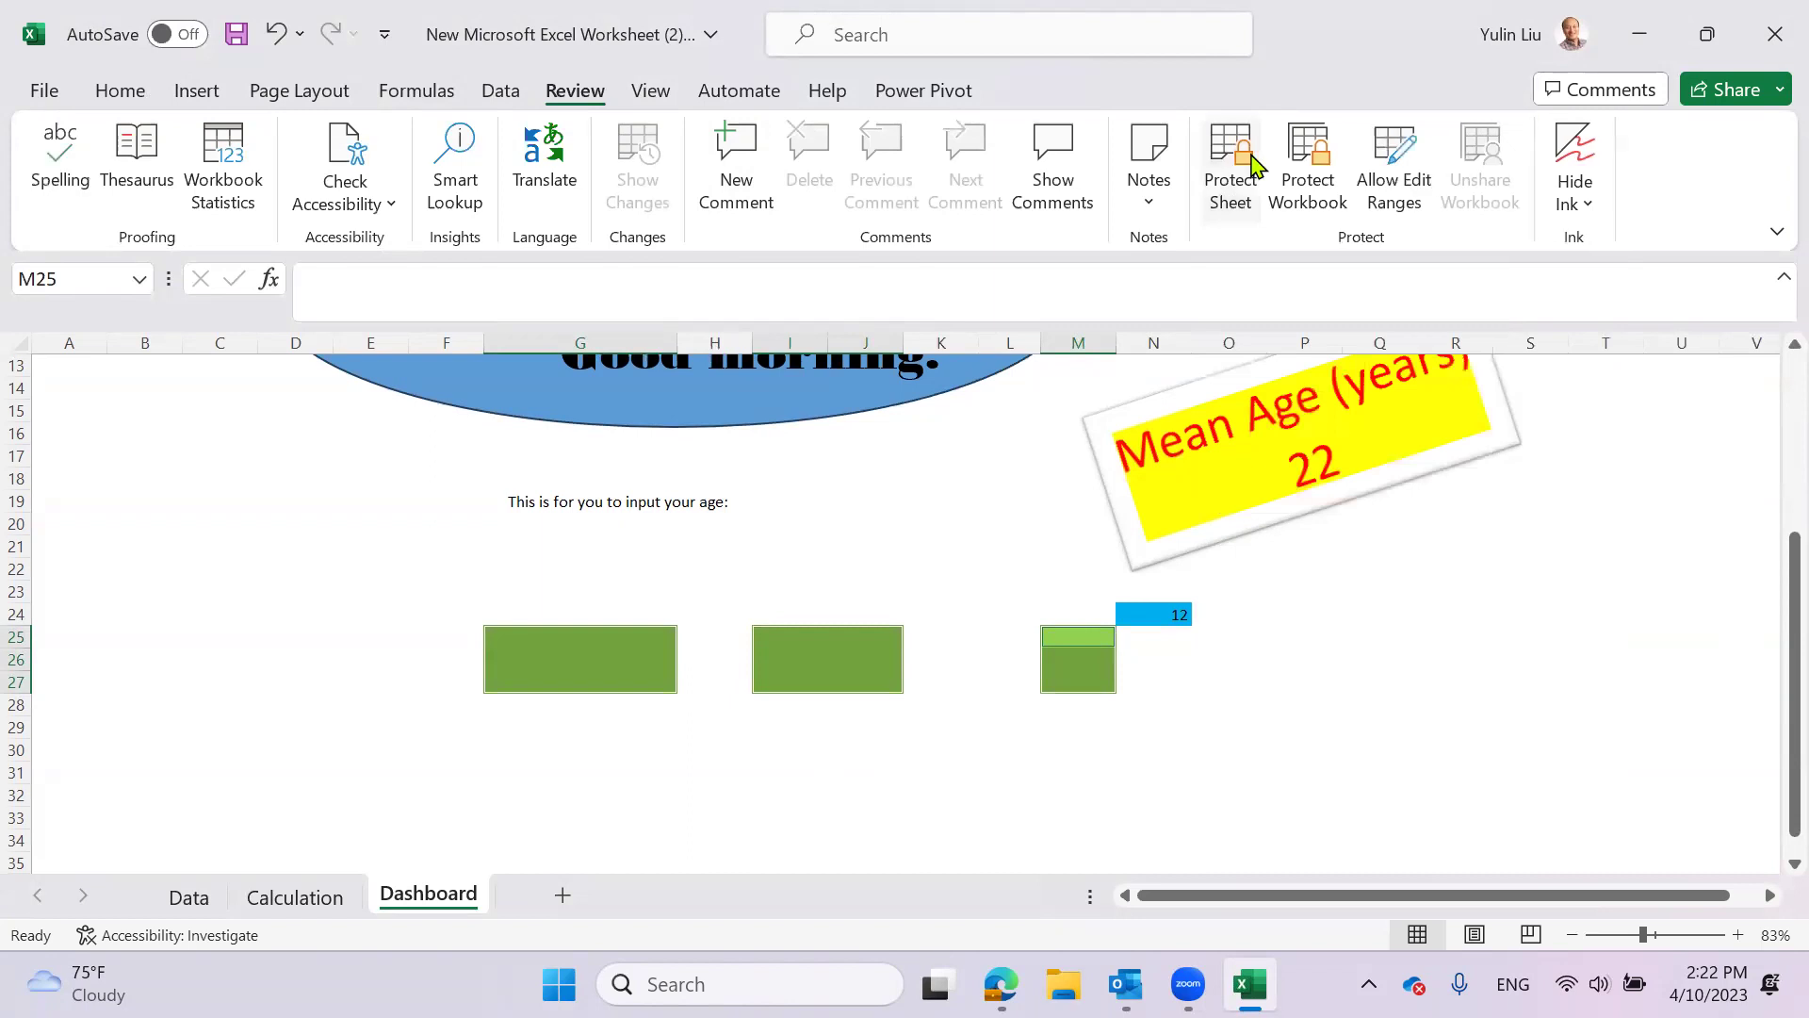
left_click(1143, 709)
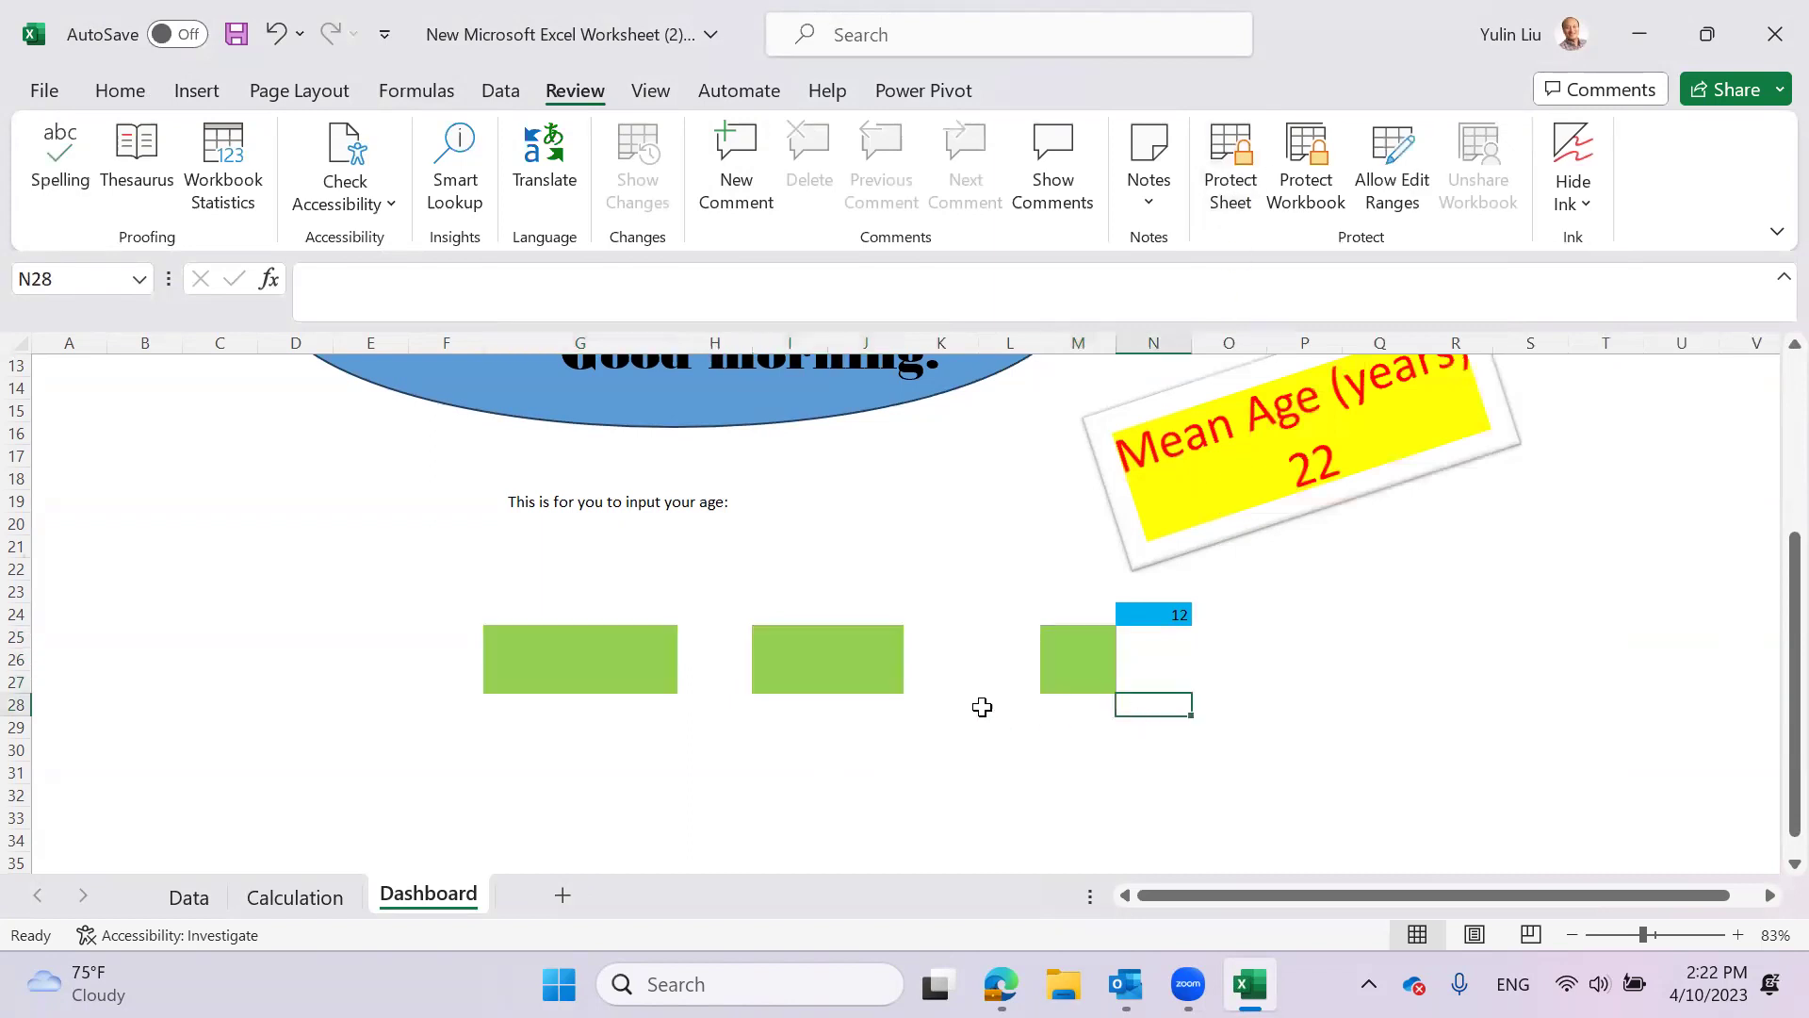
right_click(1080, 574)
key("Escape")
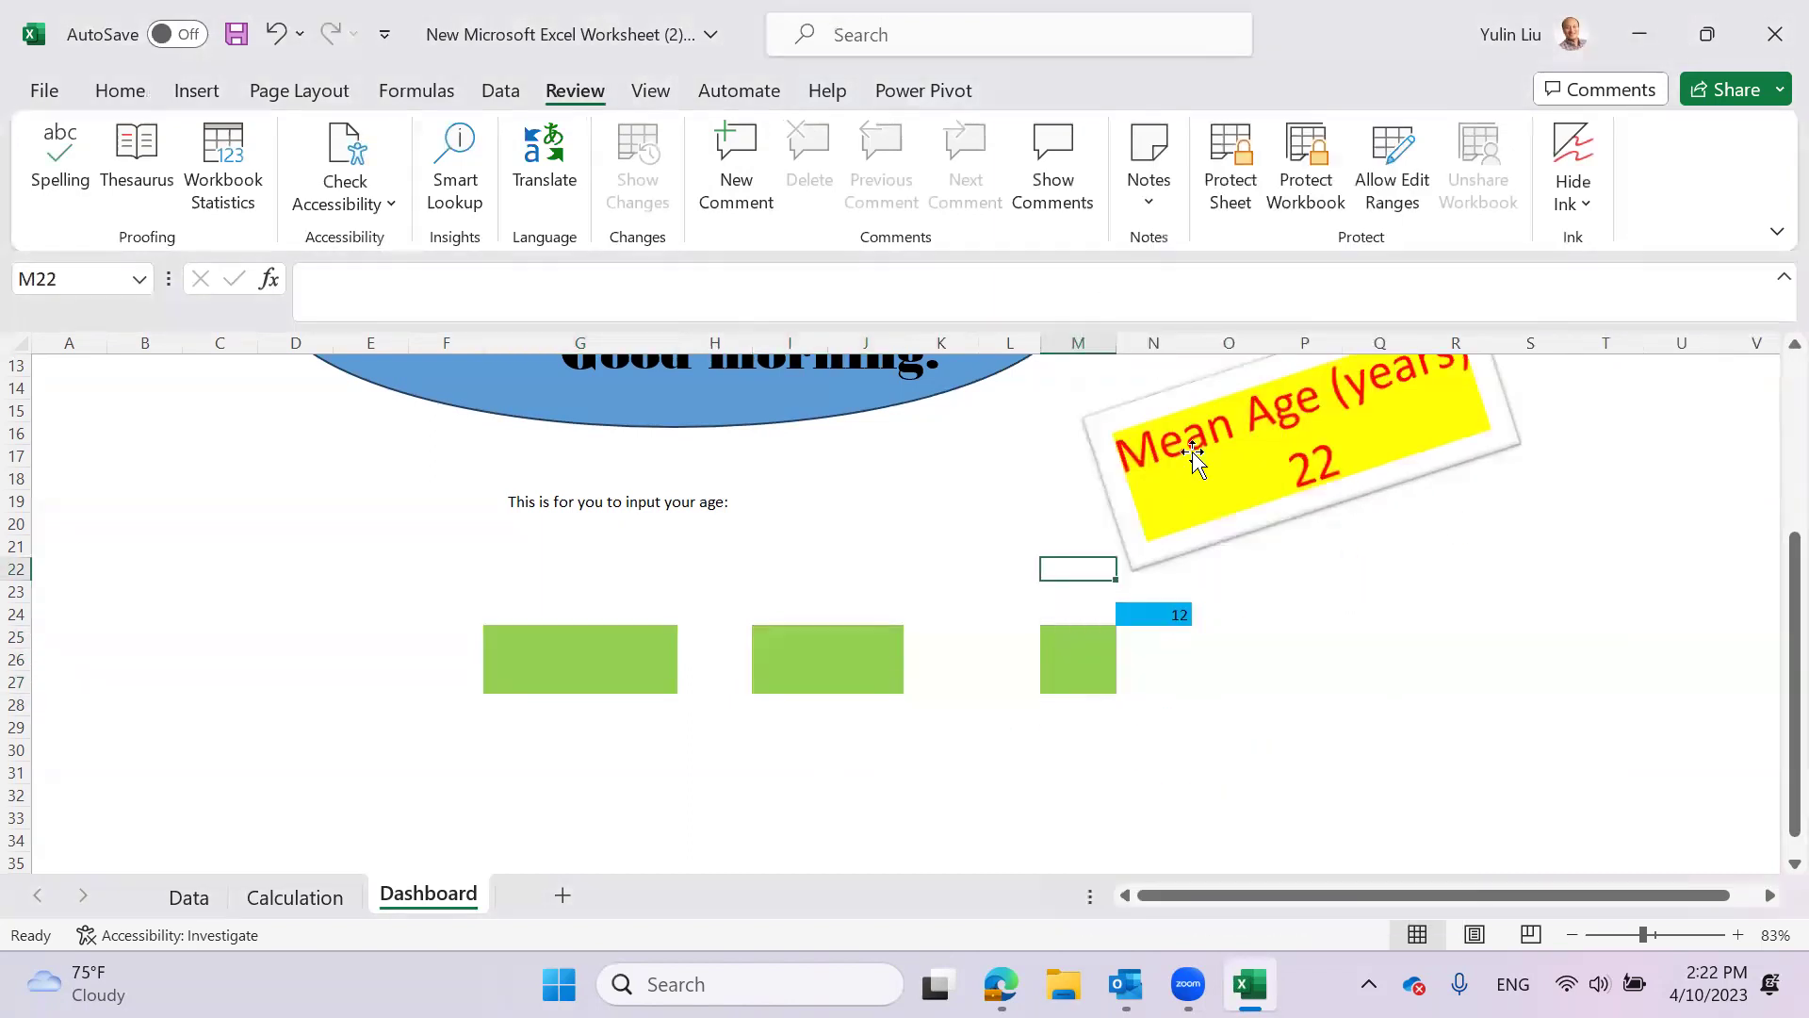
- Find all cells with the standard light green fill in the Dashboard sheet and select every result
key("ctrl+f")
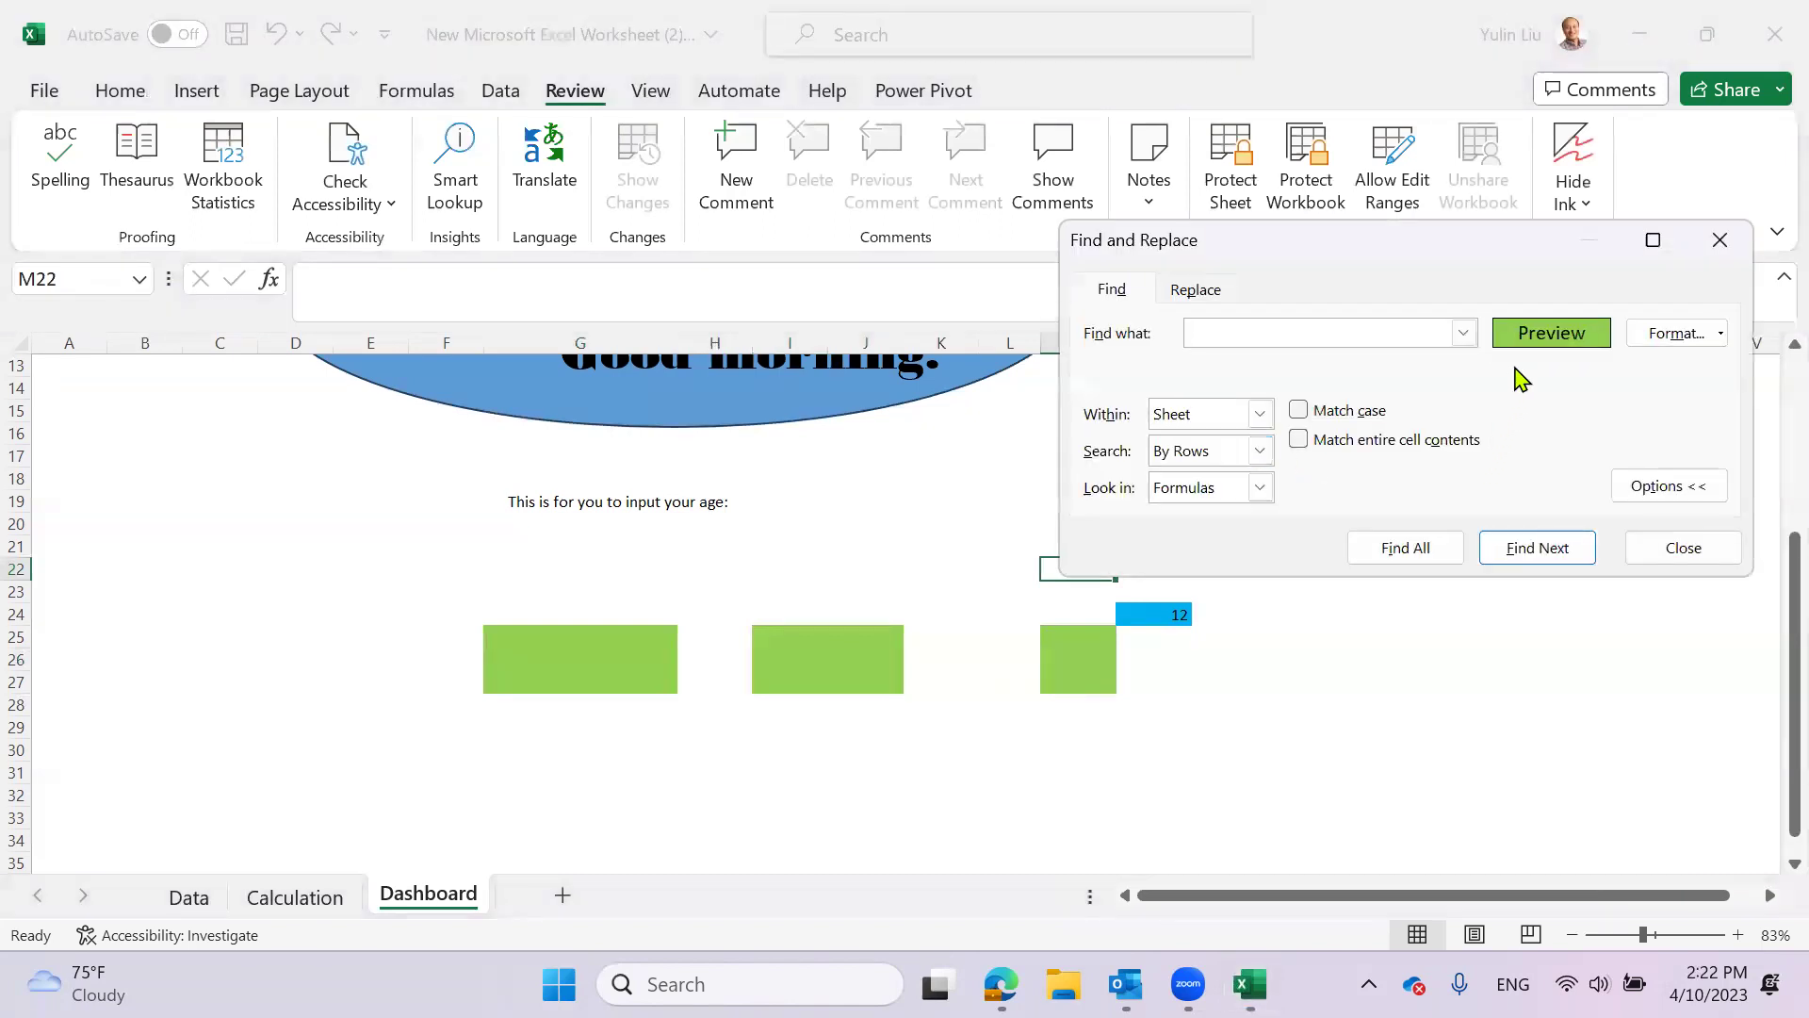
left_click(1671, 337)
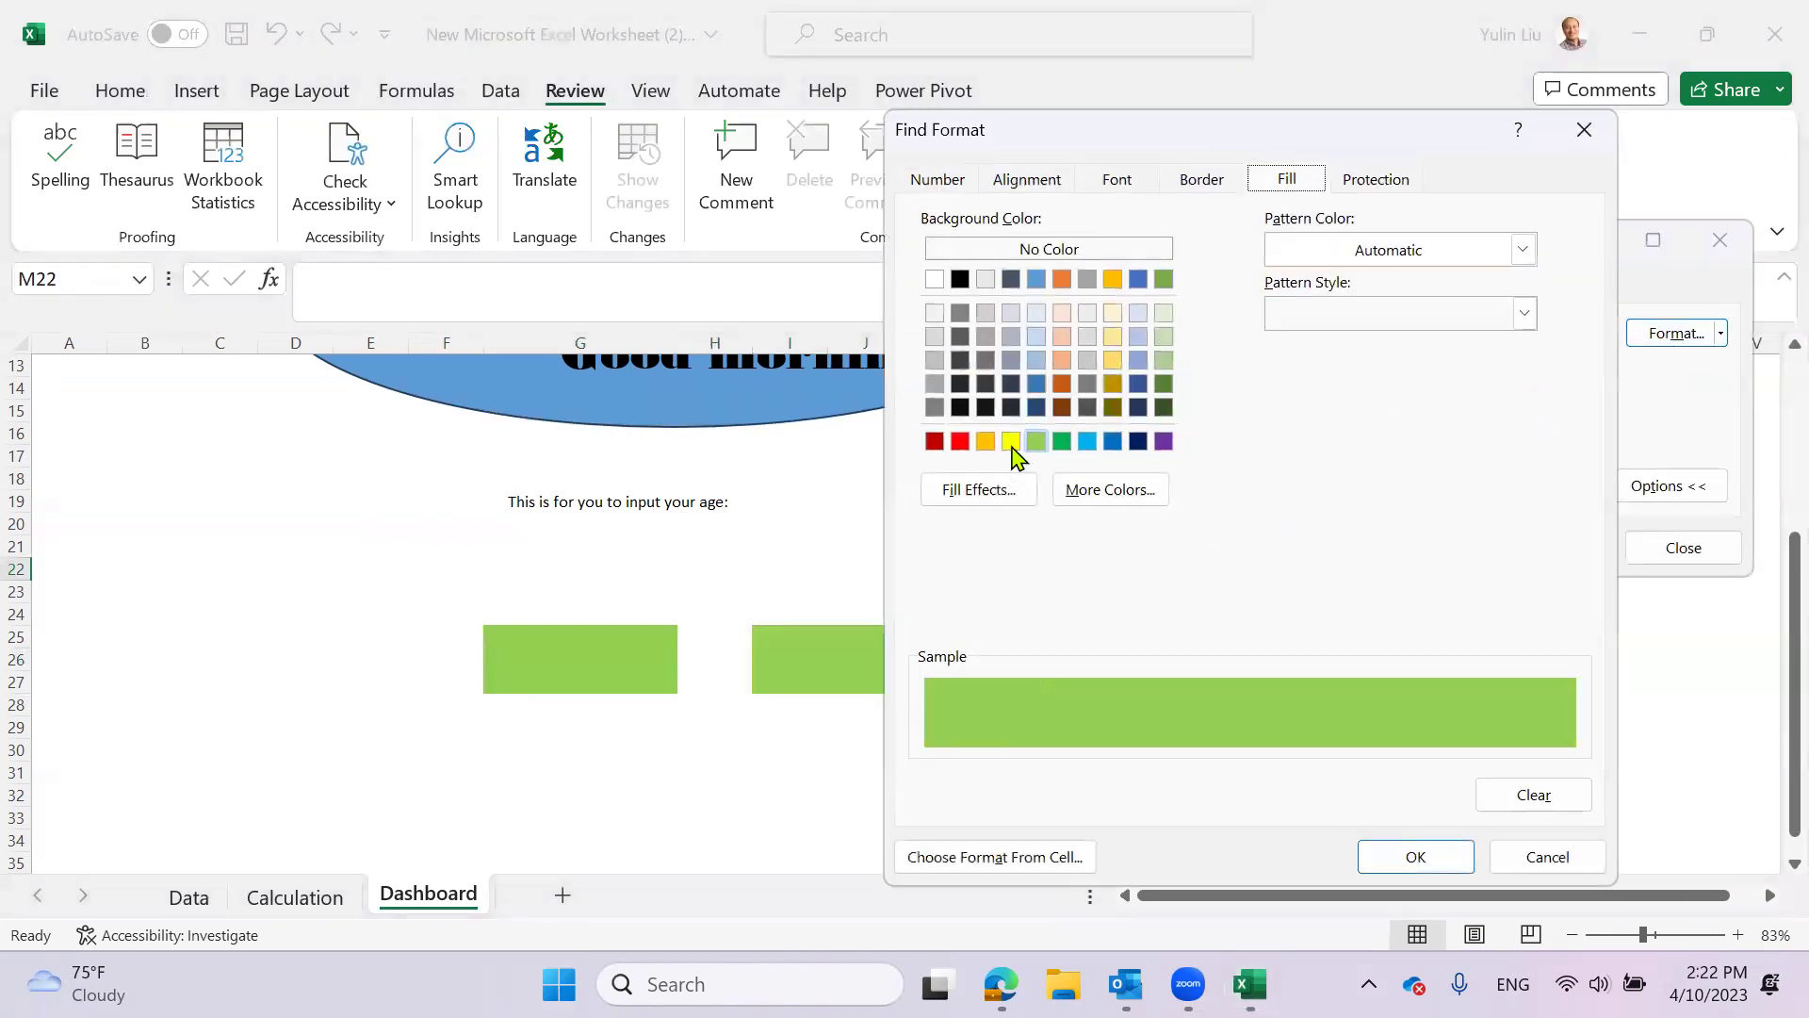
left_click(1414, 854)
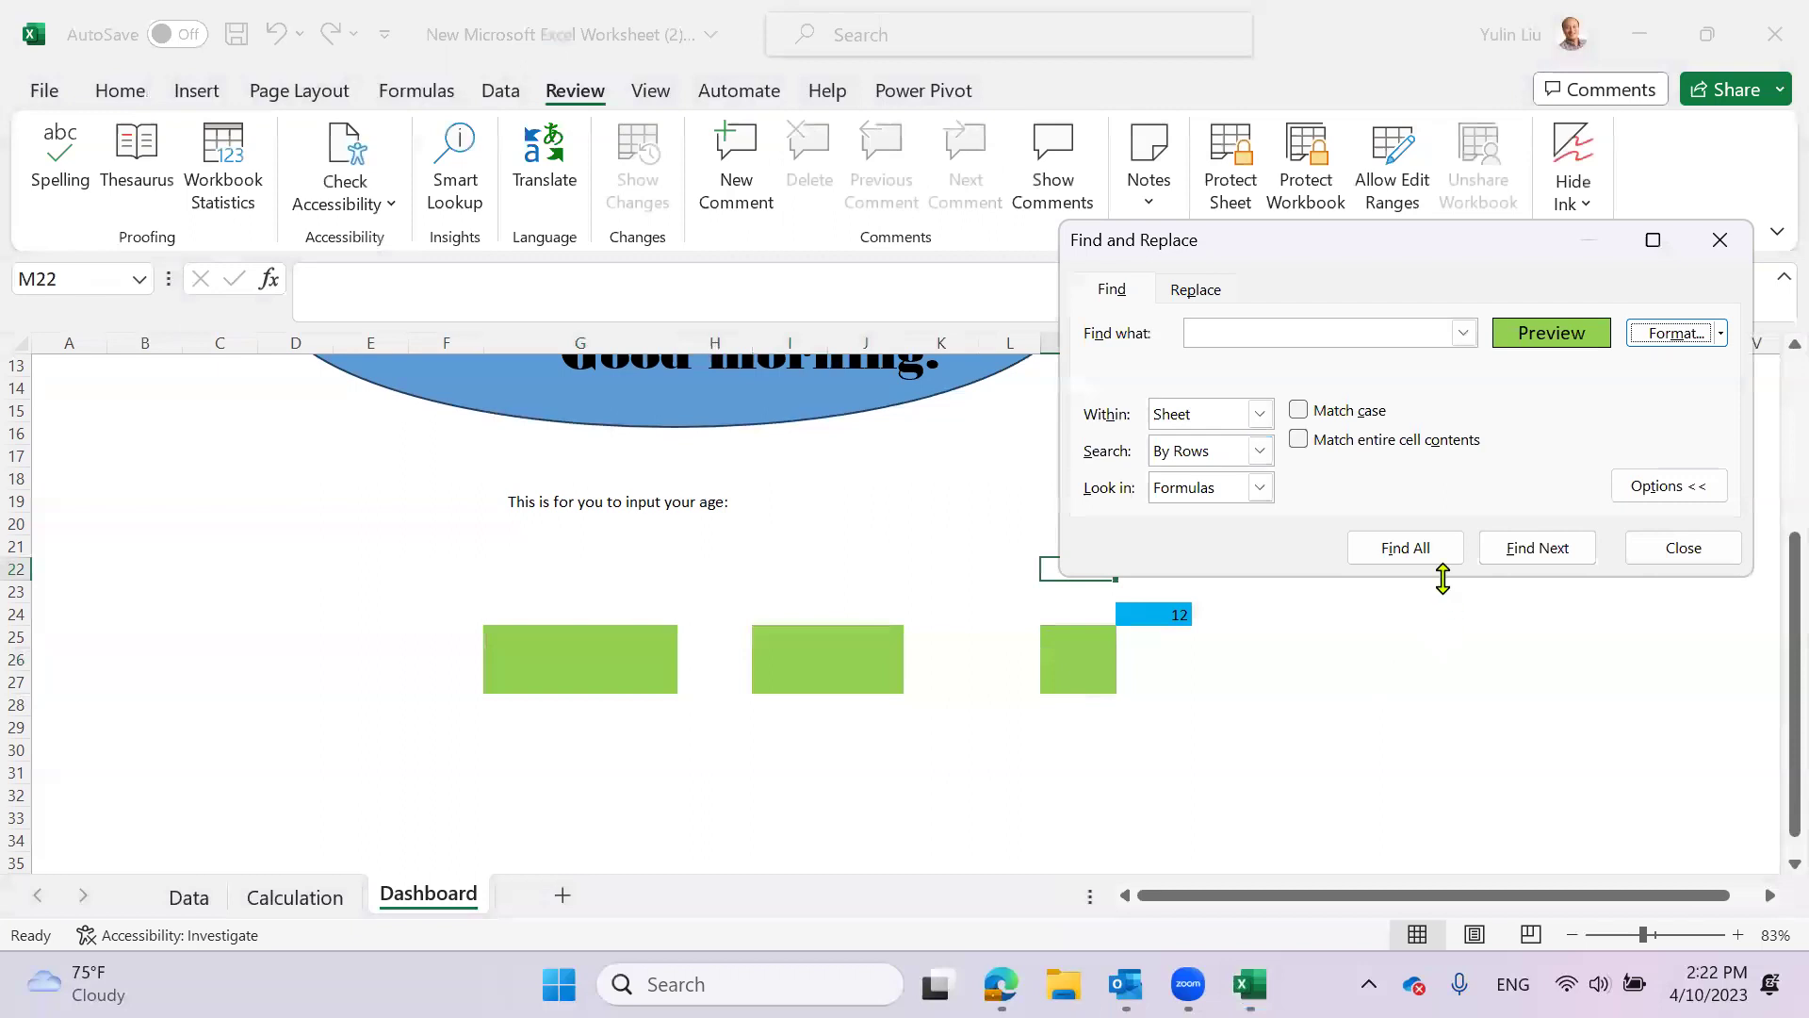
left_click(1414, 556)
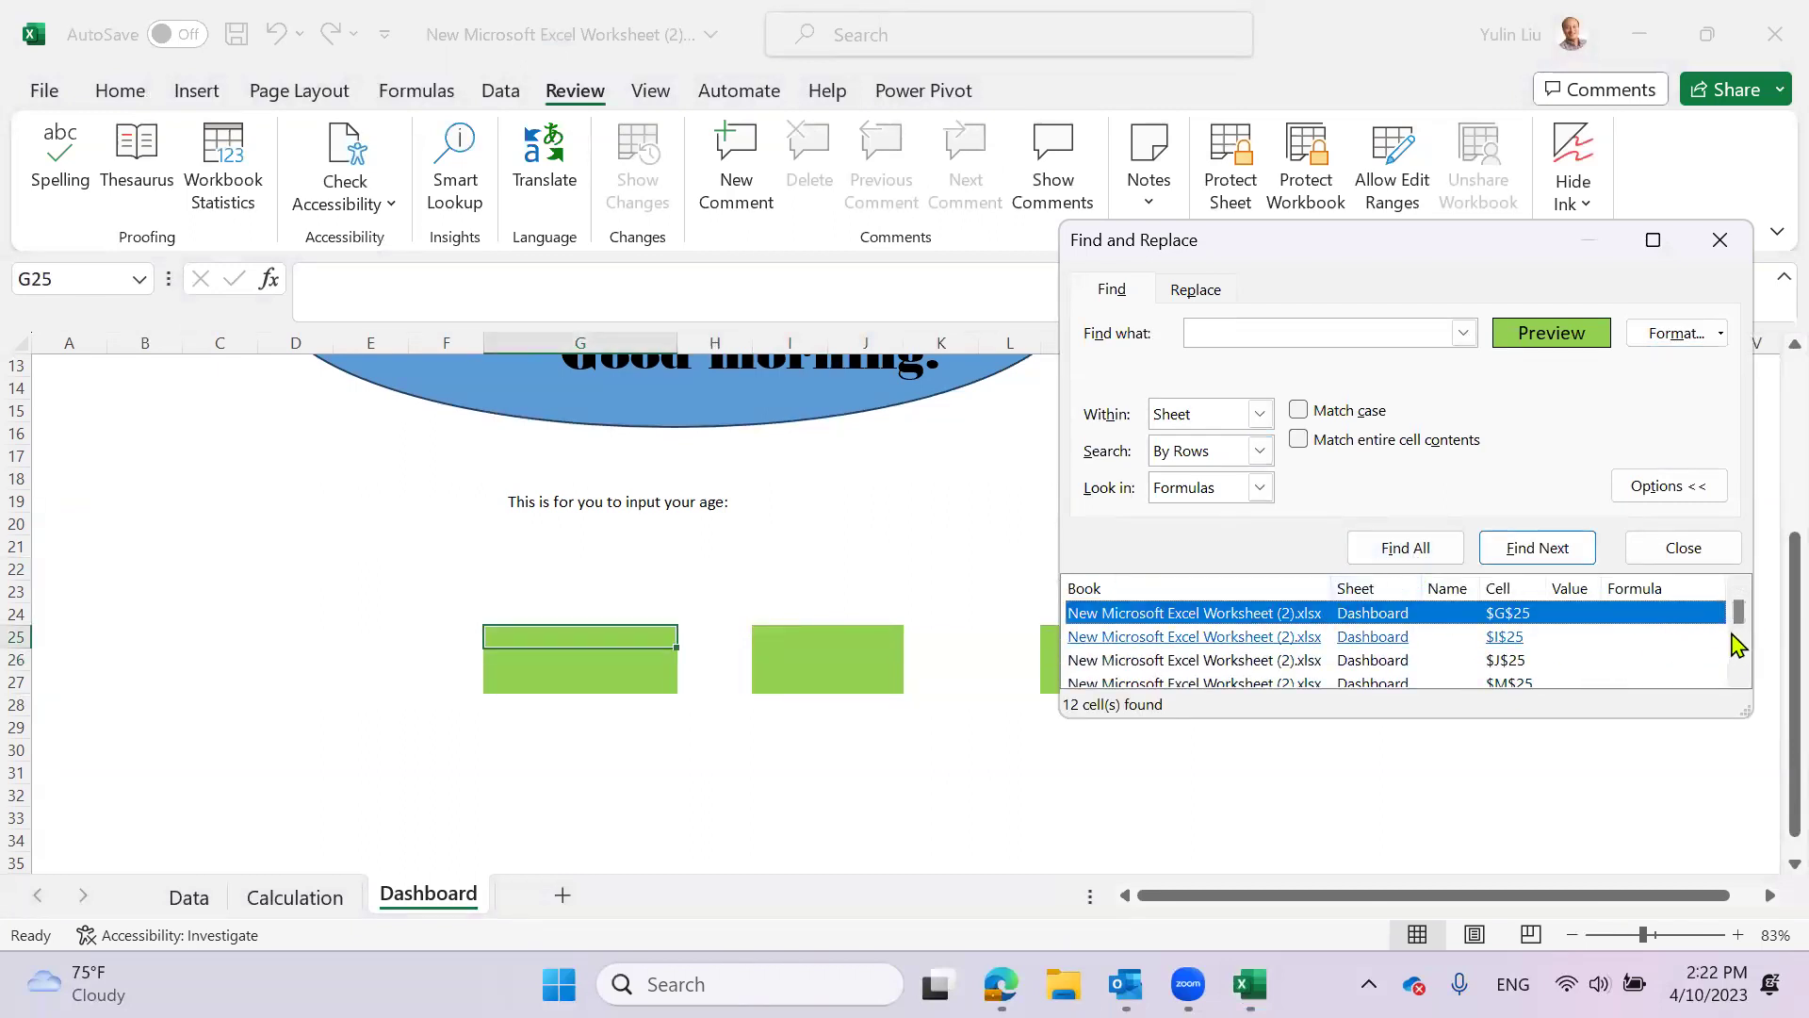
left_click_drag(1739, 614, 1741, 665)
key("ctrl+a")
scroll(1686, 566, "up", 2)
scroll(1677, 571, "up", 3)
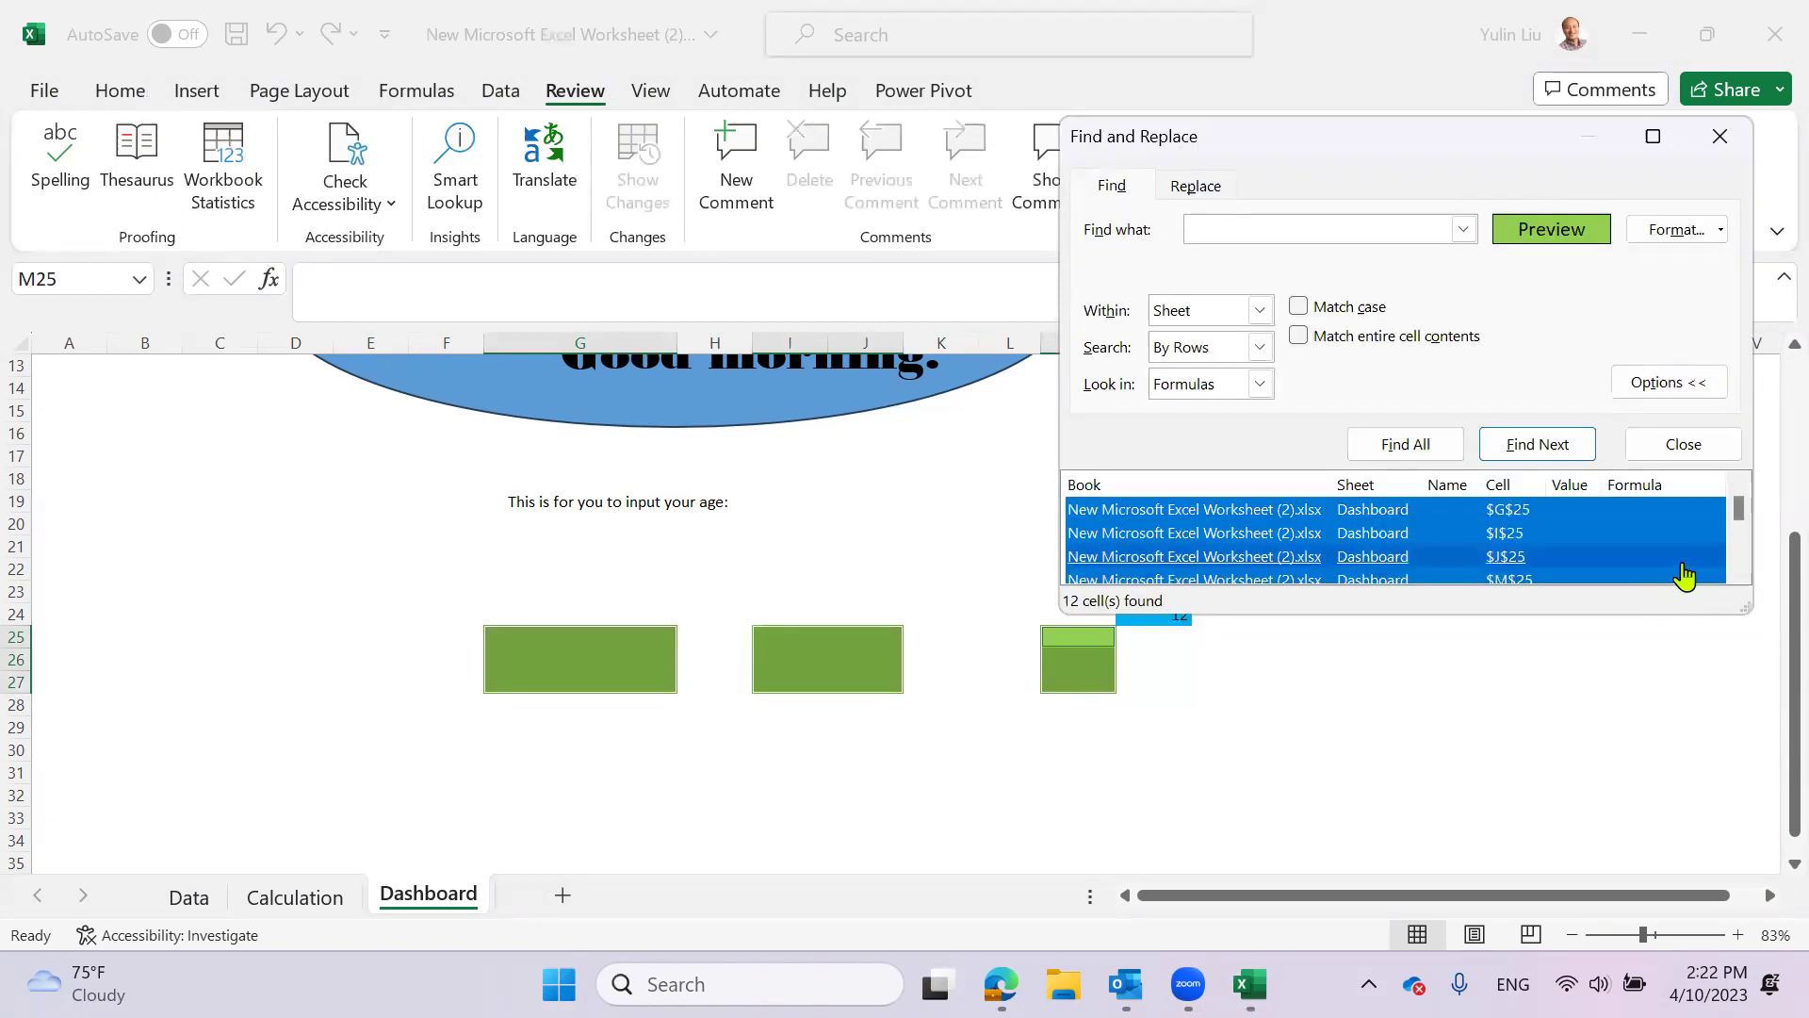
- Reselect the found cells as a continuous list range from $G$25 through $M$27 and close the Find and Replace dialog
left_click(1571, 510)
left_click_drag(1740, 513, 1740, 553)
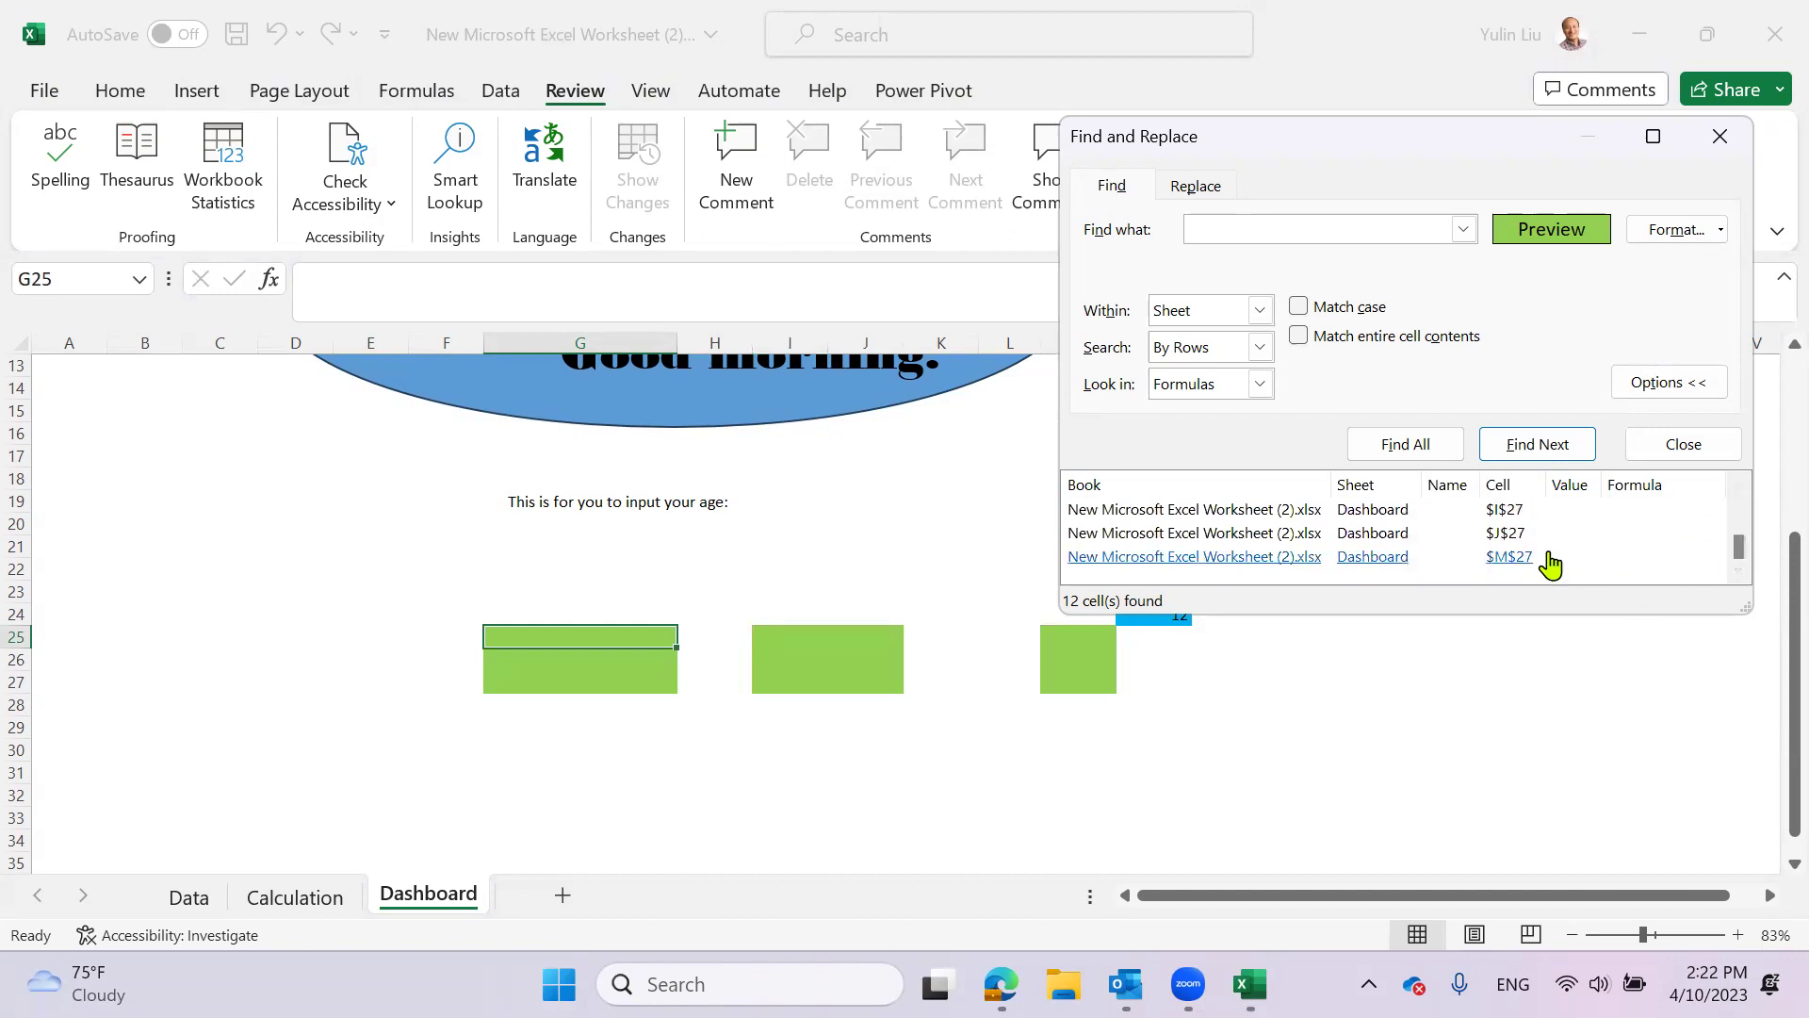
left_click(1576, 564, "shift")
scroll(1691, 568, "up", 3)
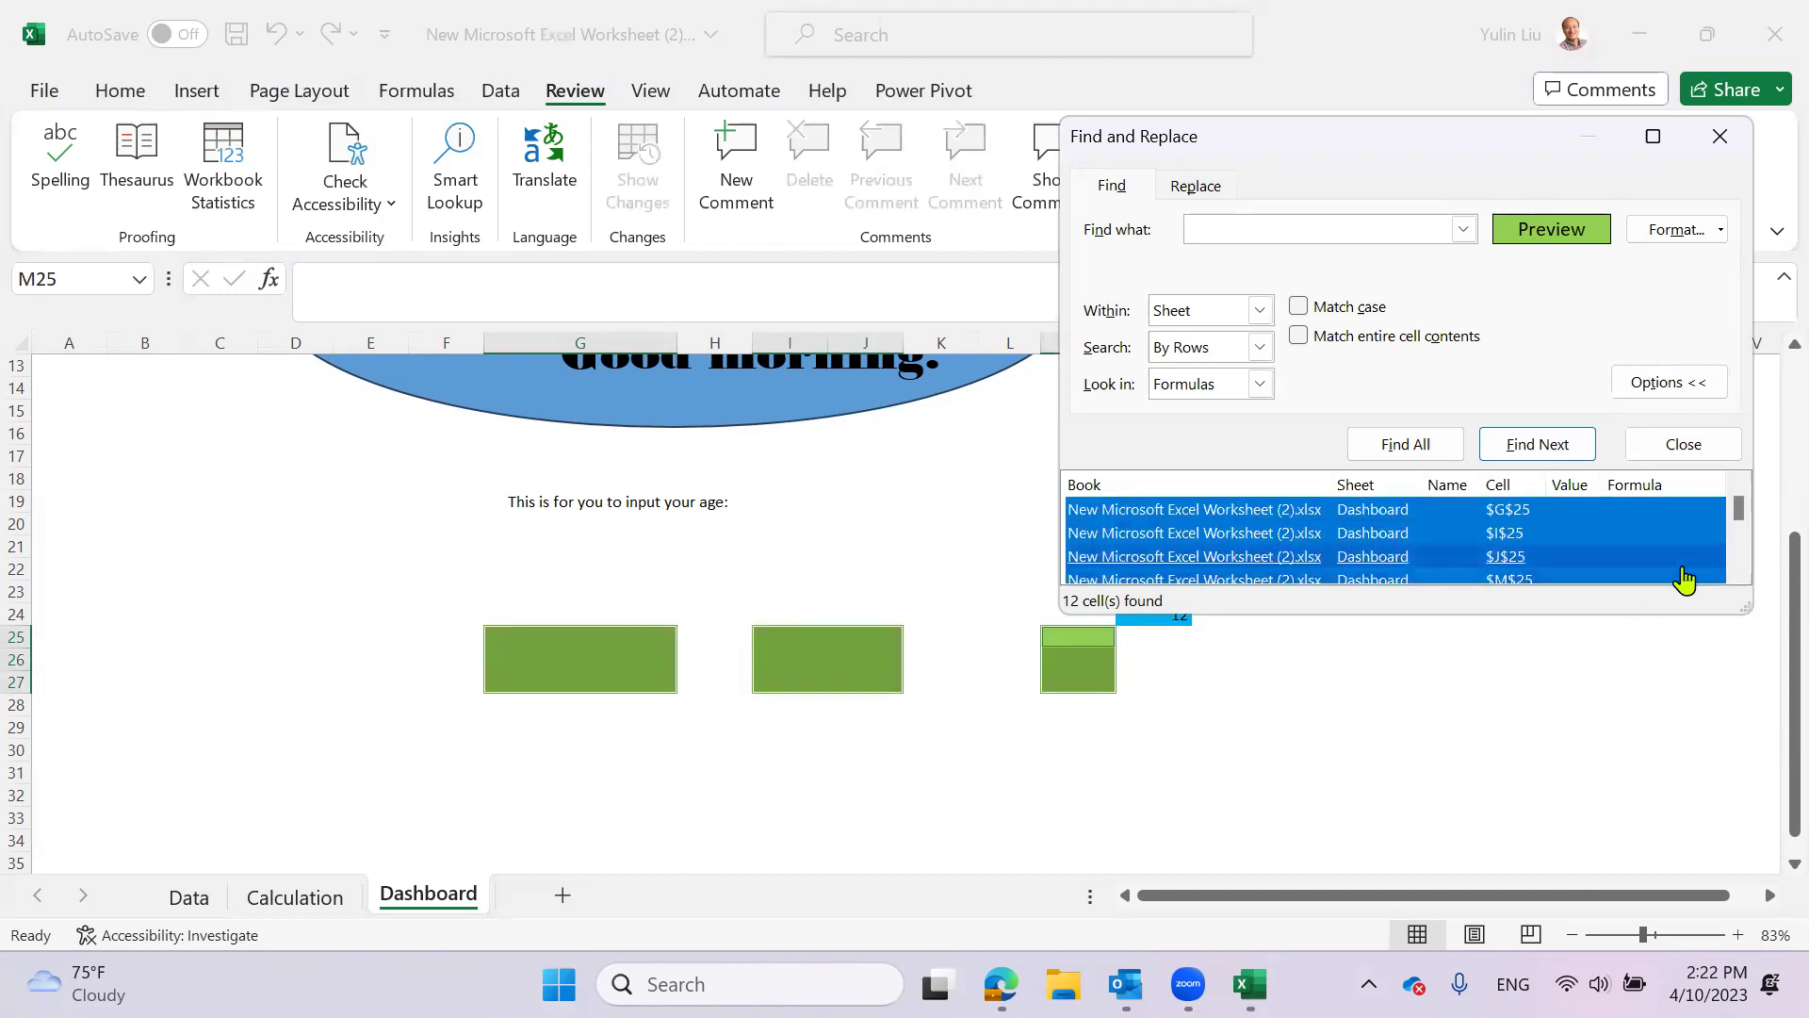
scroll(1680, 574, "down", 3)
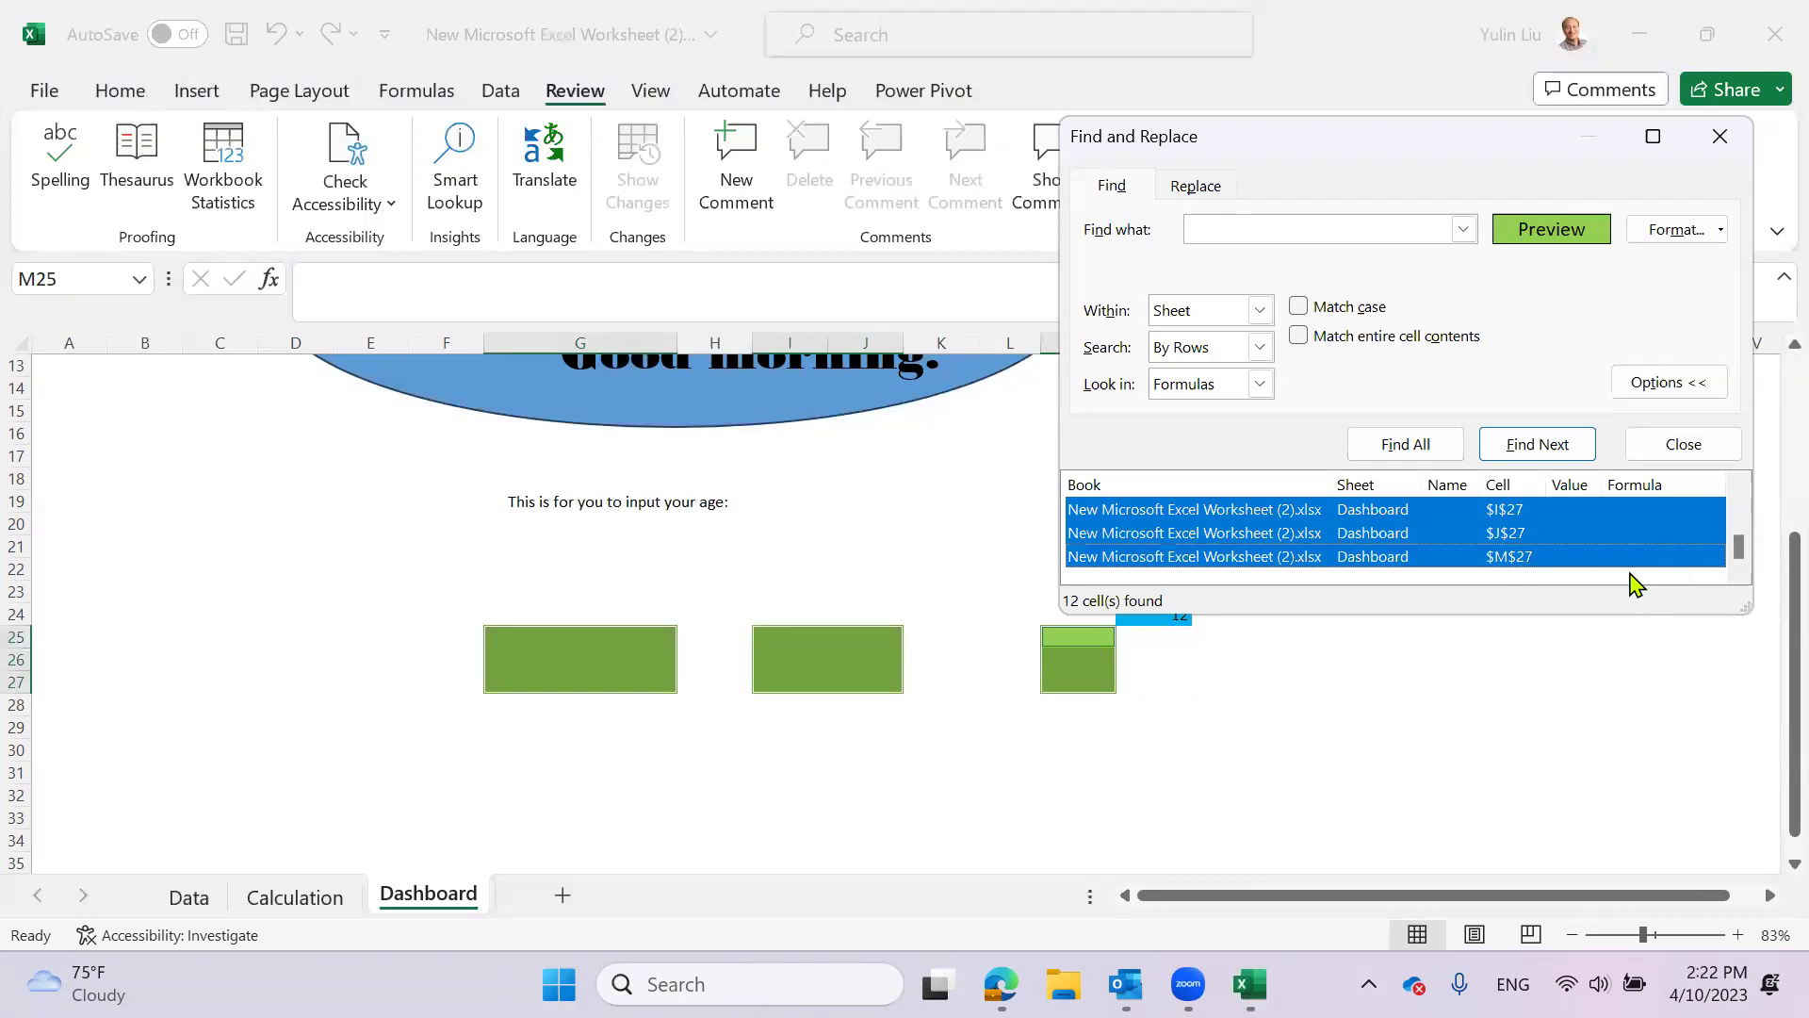
left_click(1704, 456)
- Unlock the selected green input cells by clearing the Locked protection option in Format Cells
right_click(1093, 685)
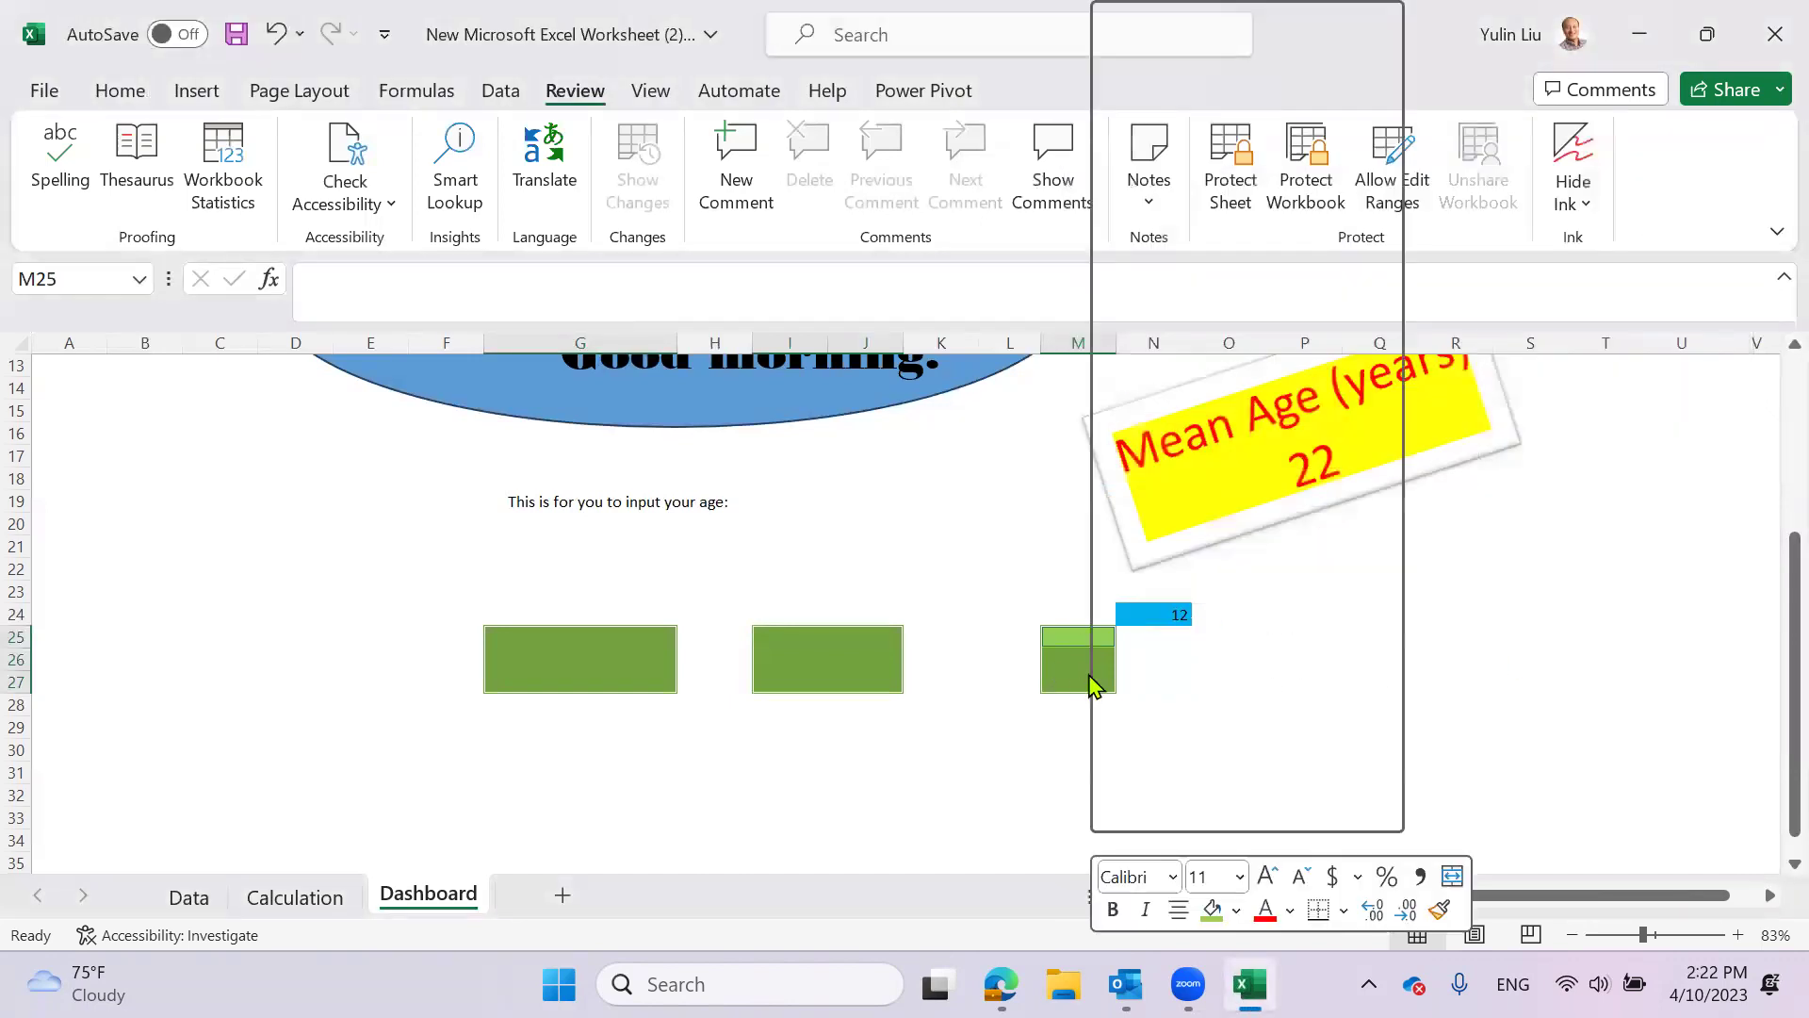
left_click(1202, 718)
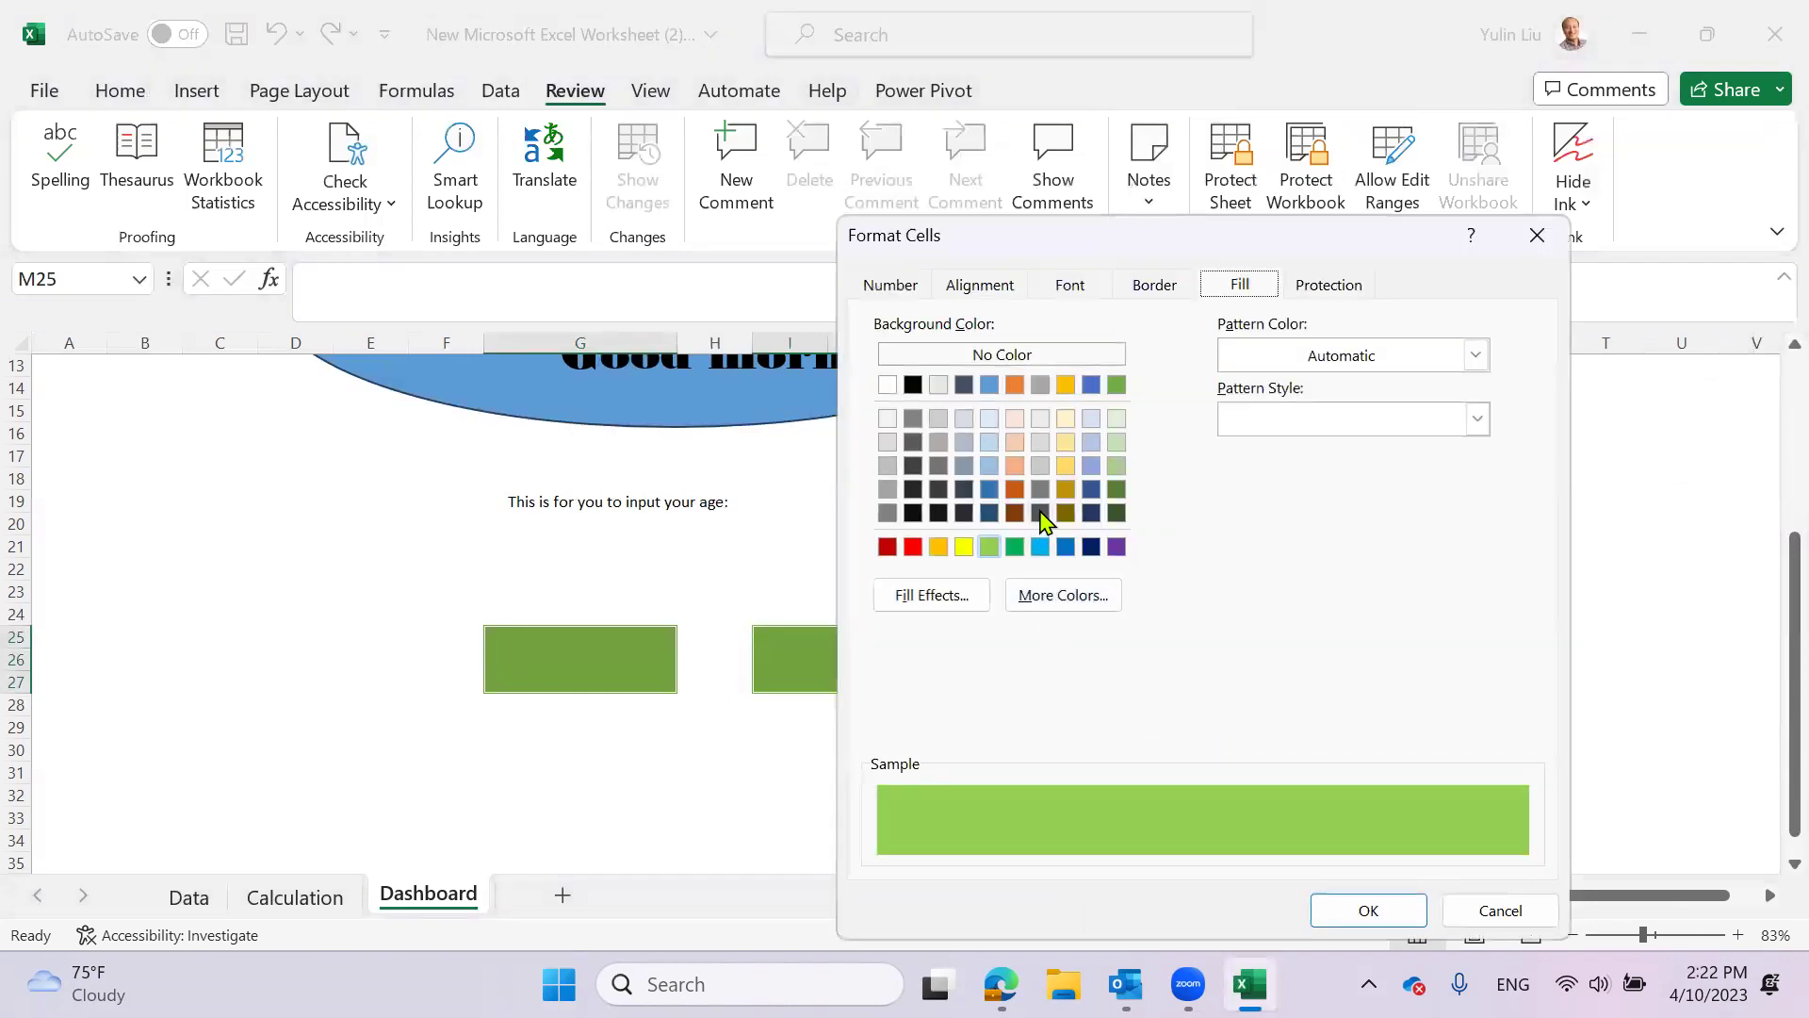
left_click(1329, 291)
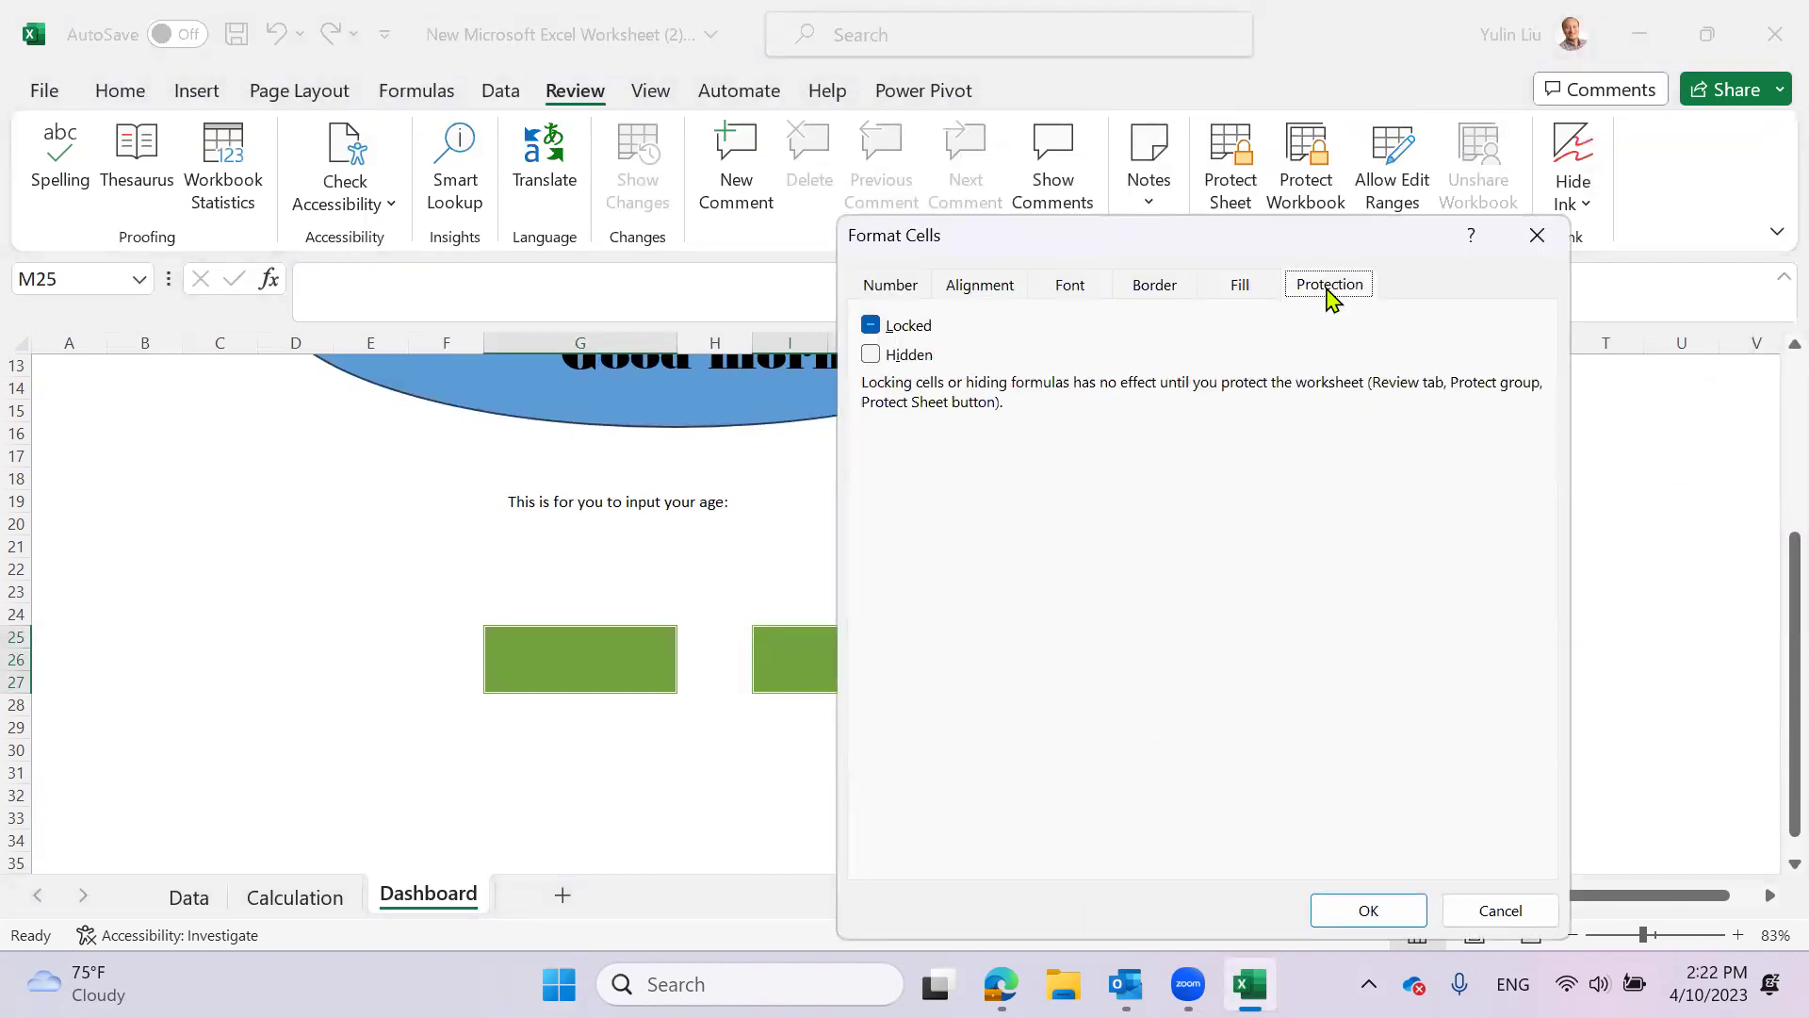
left_click(871, 327)
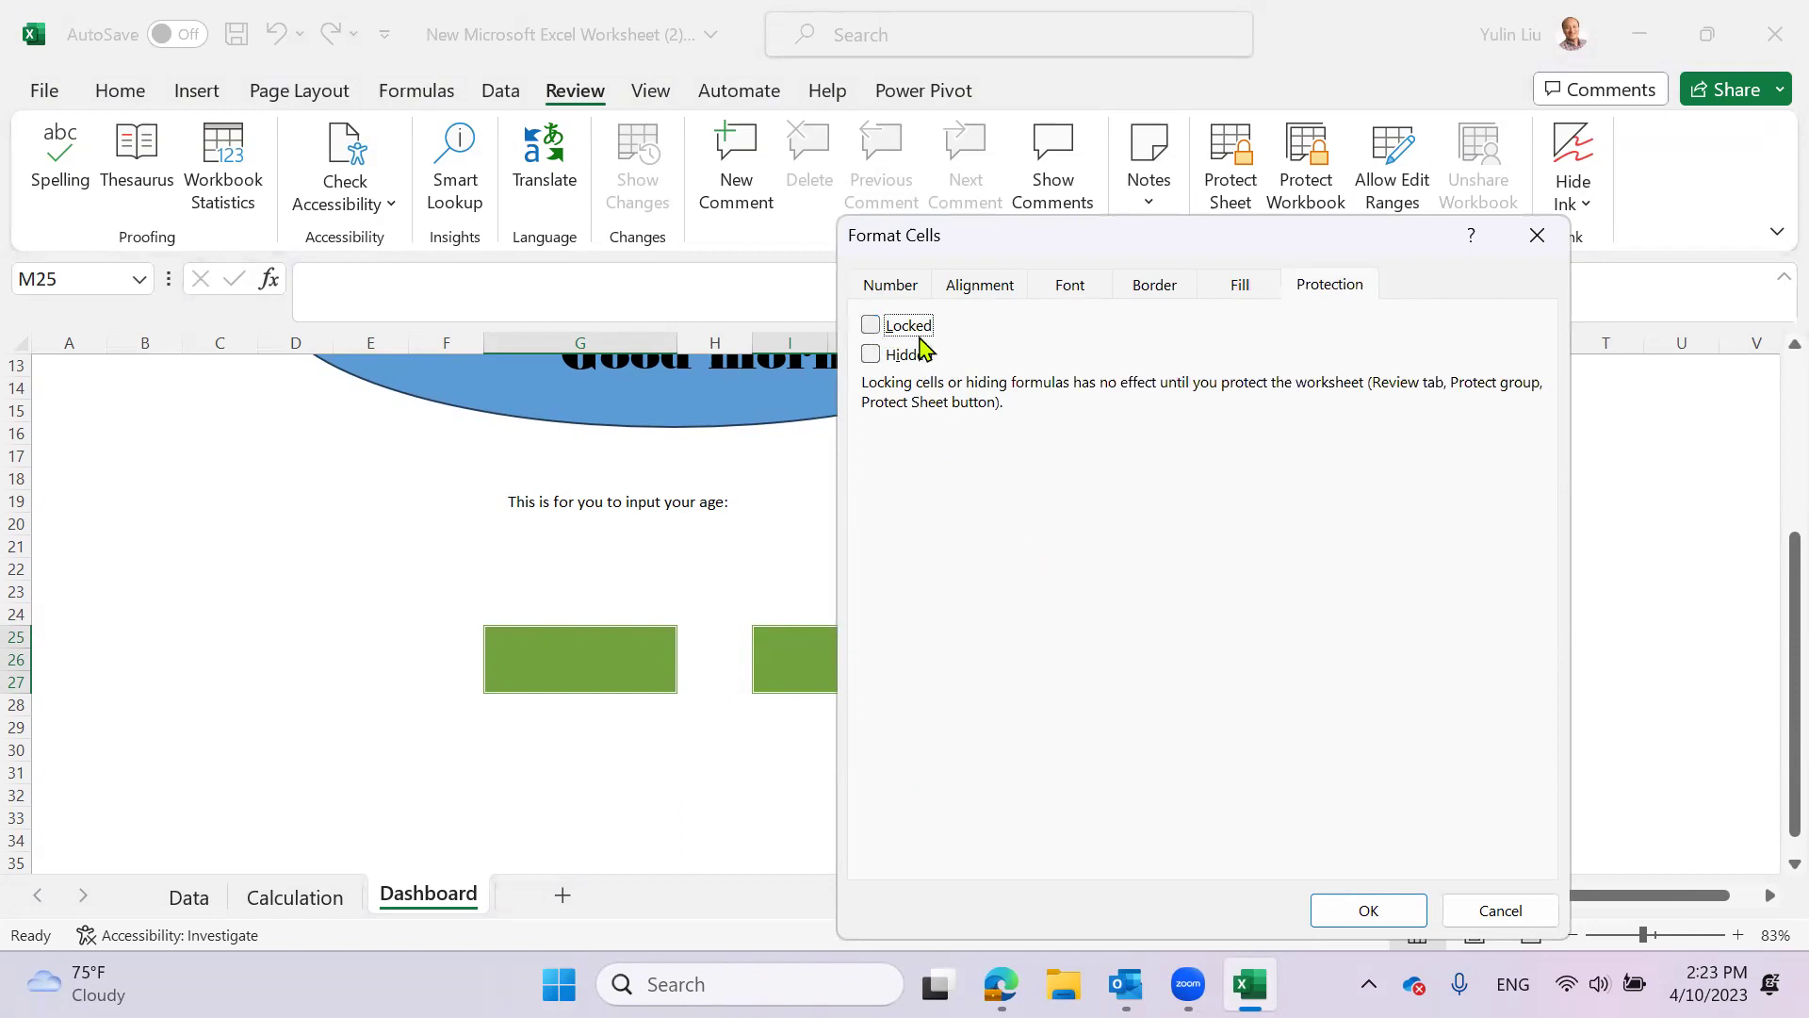
left_click(872, 328)
left_click(872, 328)
left_click(872, 326)
left_click(1384, 907)
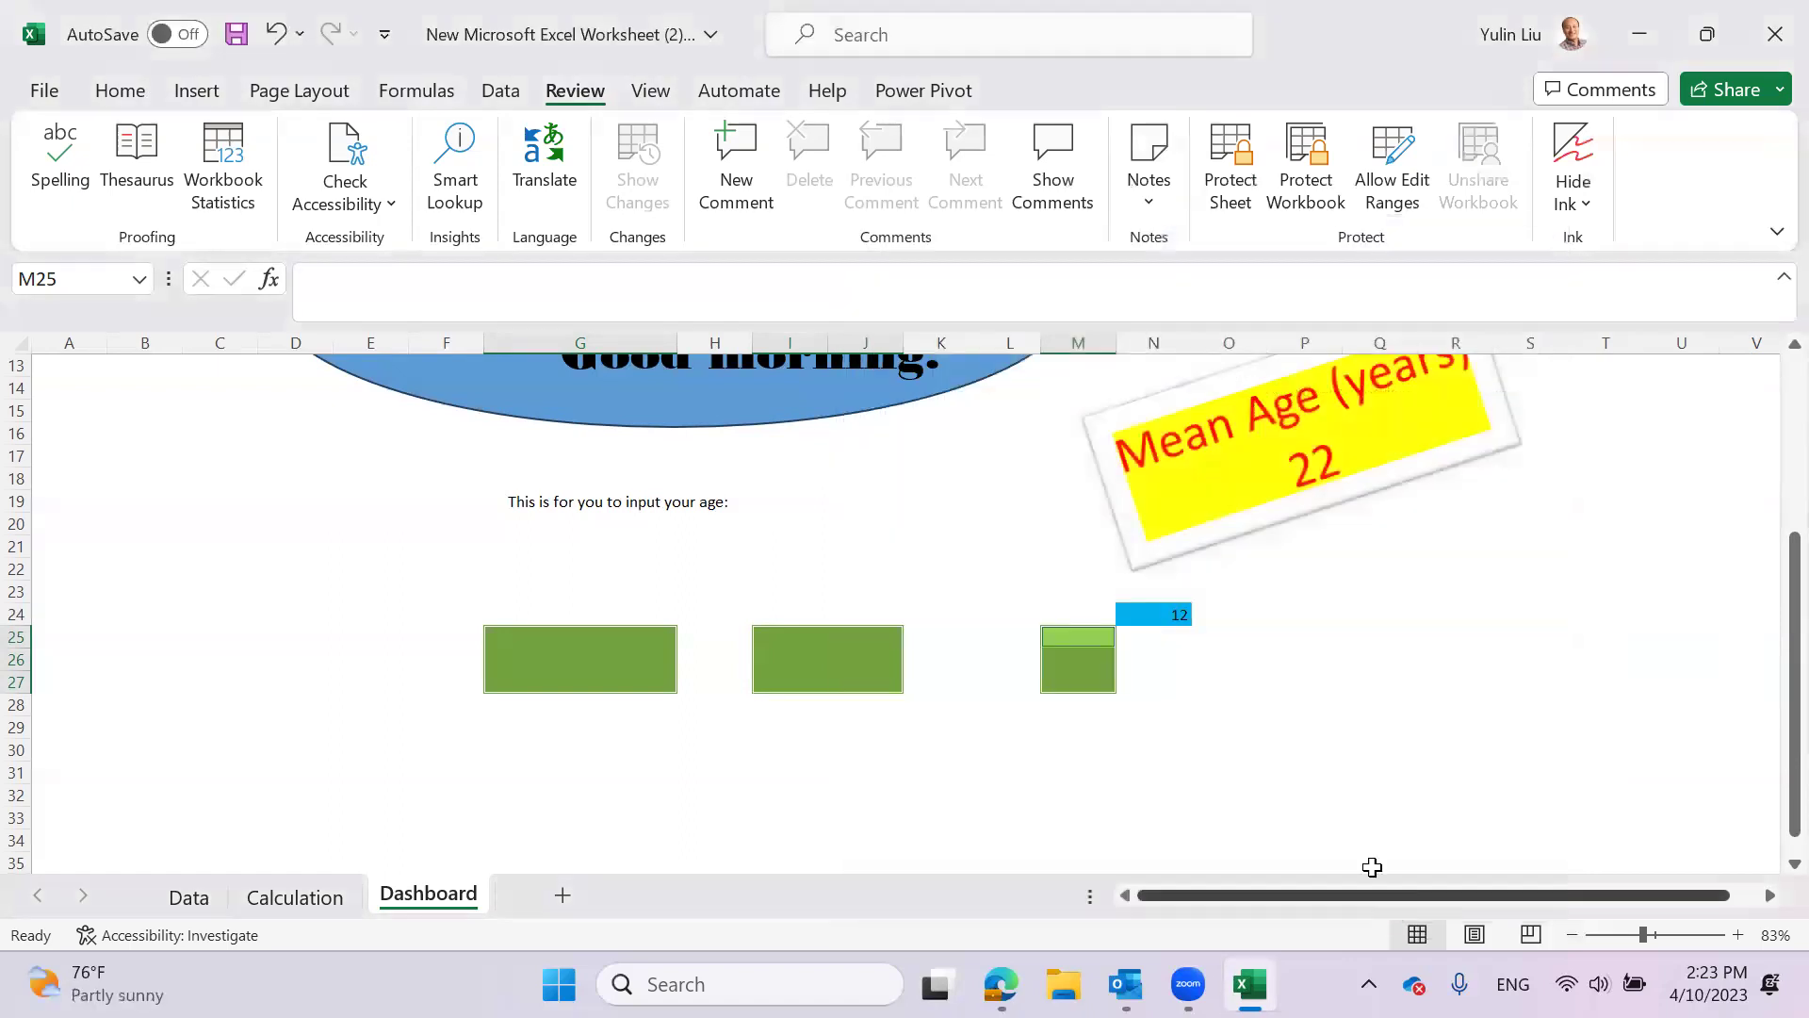
- Deselect the green cells and protect the Dashboard sheet without changing the default protection options
left_click(1302, 728)
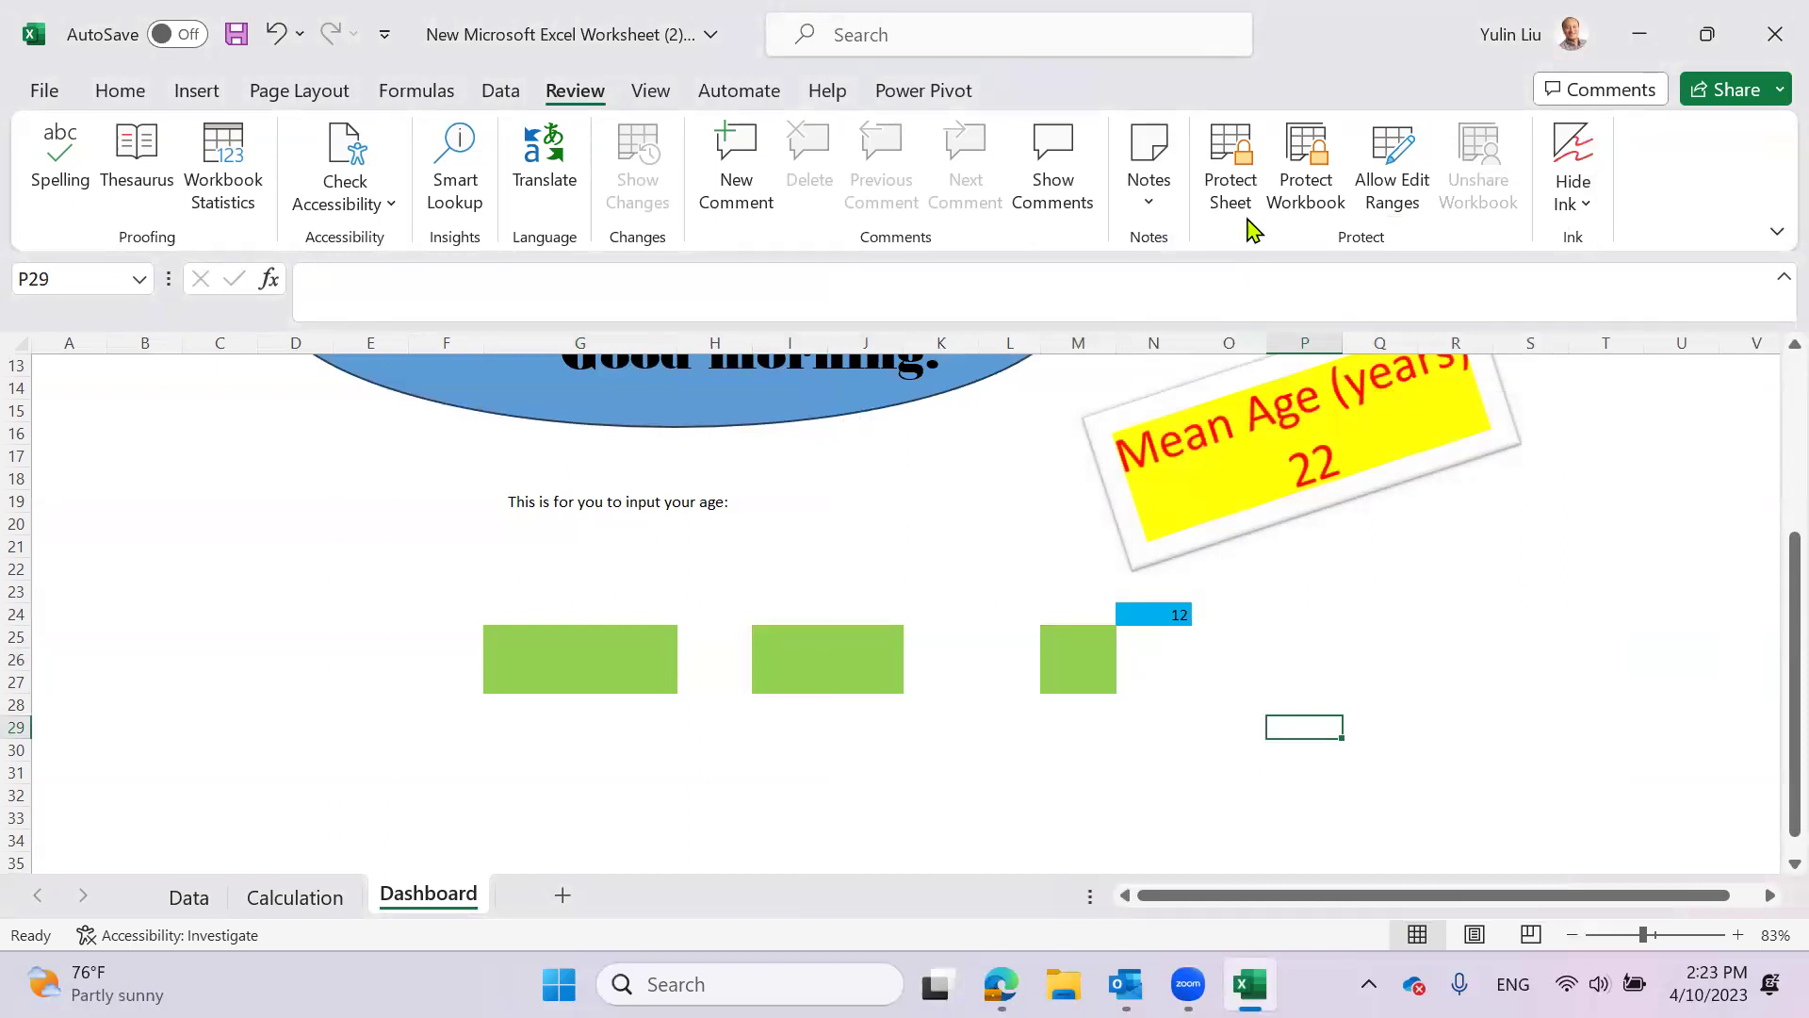
left_click(1230, 170)
left_click(1273, 814)
- Try to enter data in the locked blank cell K22 and dismiss the alert
left_click(966, 571)
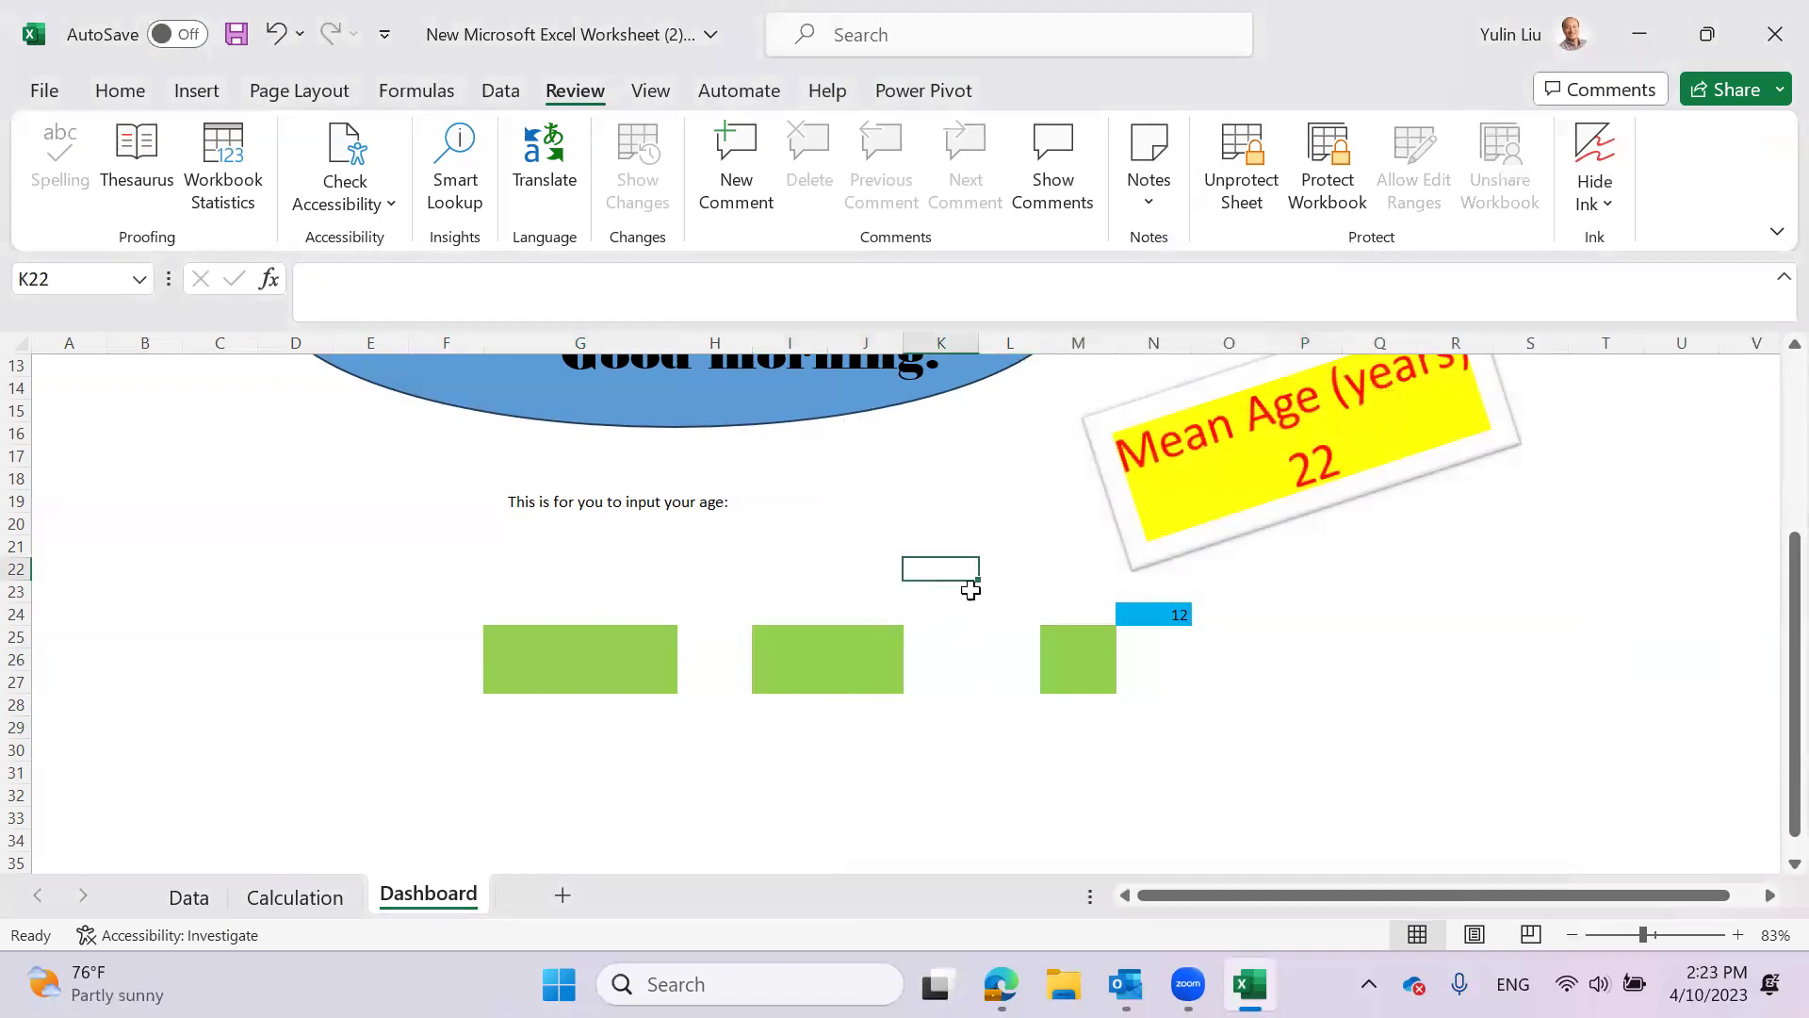
left_click(1036, 619)
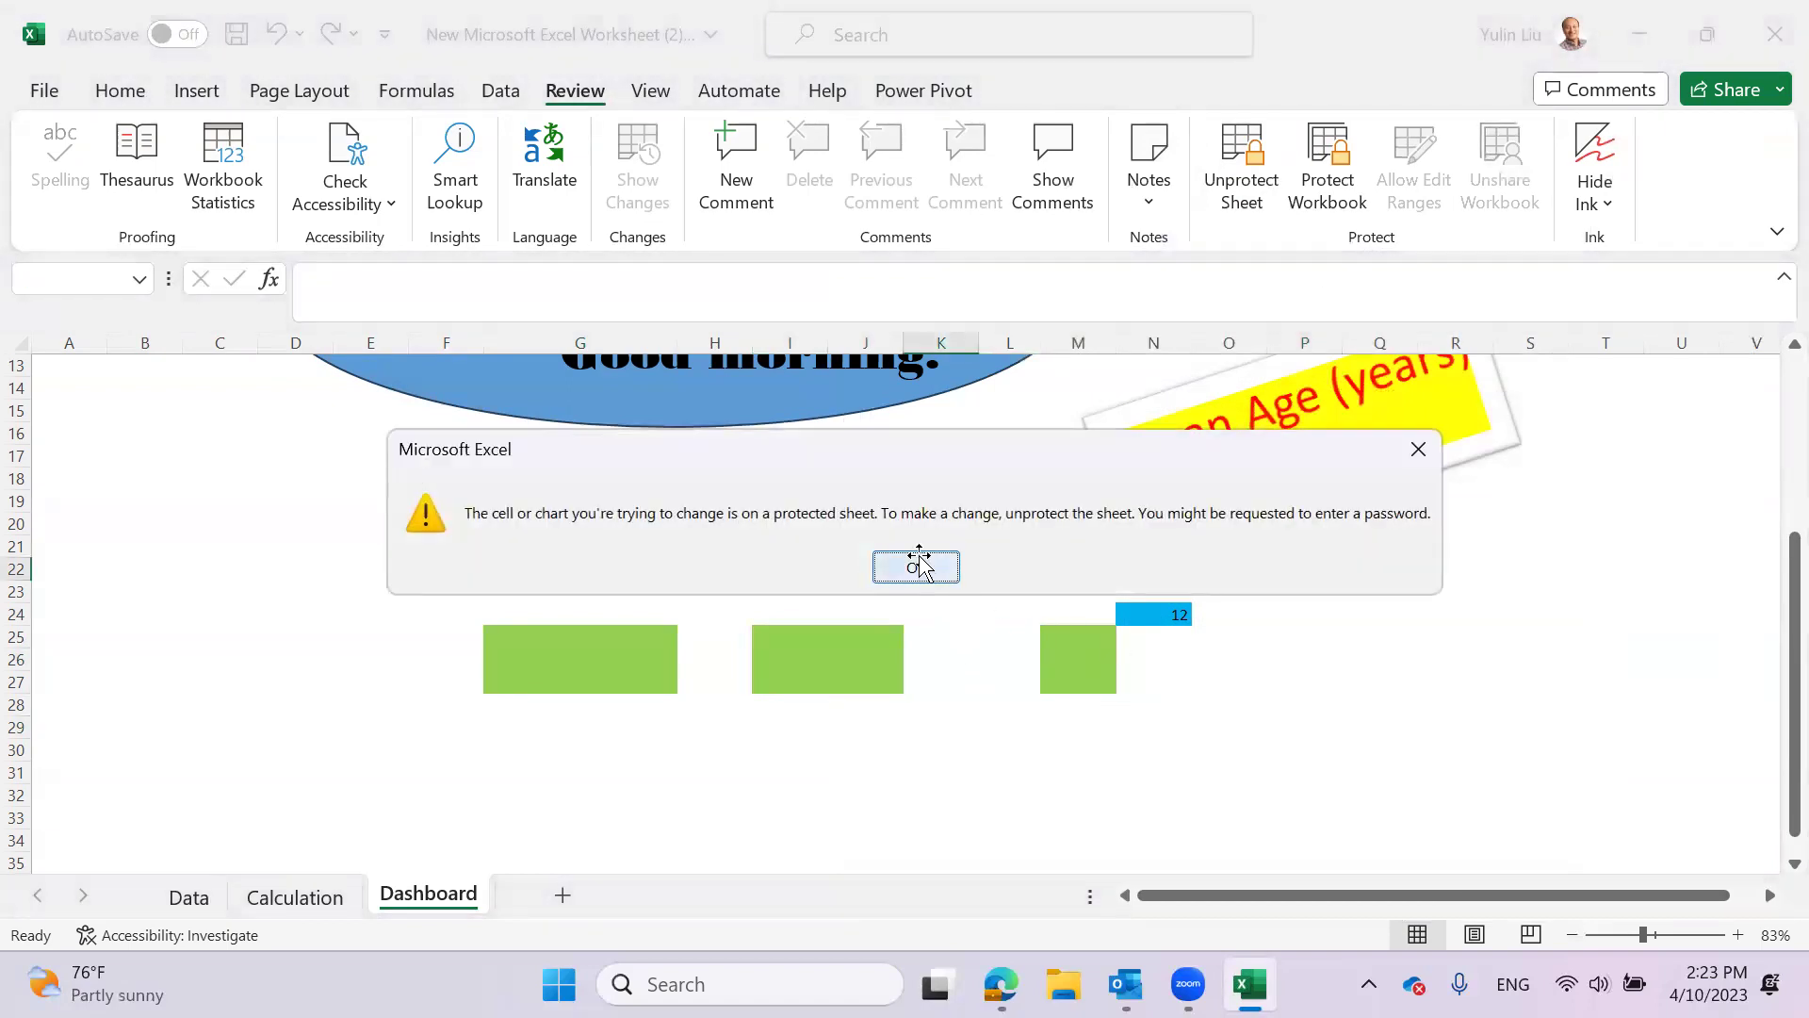
left_click(918, 565)
- Enter 00 in the green cell G26, and test whether the locked cell F26 beside it accepts input
left_click(625, 658)
type("00")
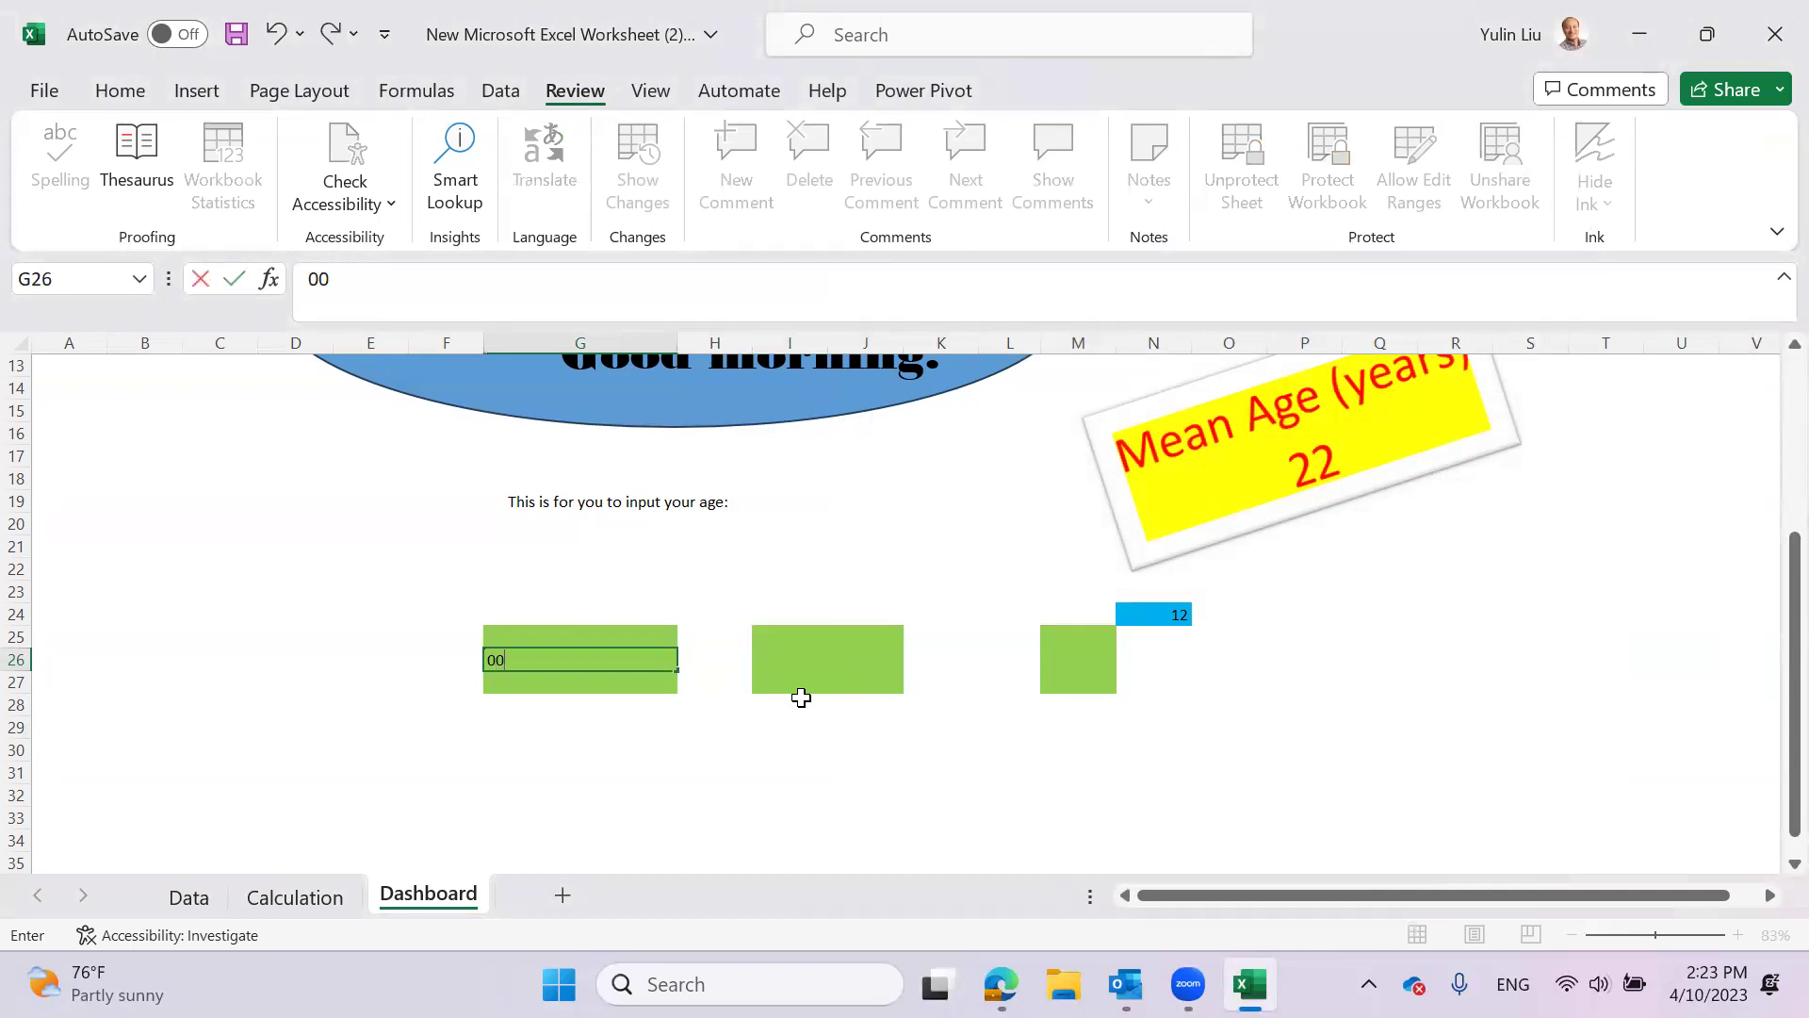
key("Left")
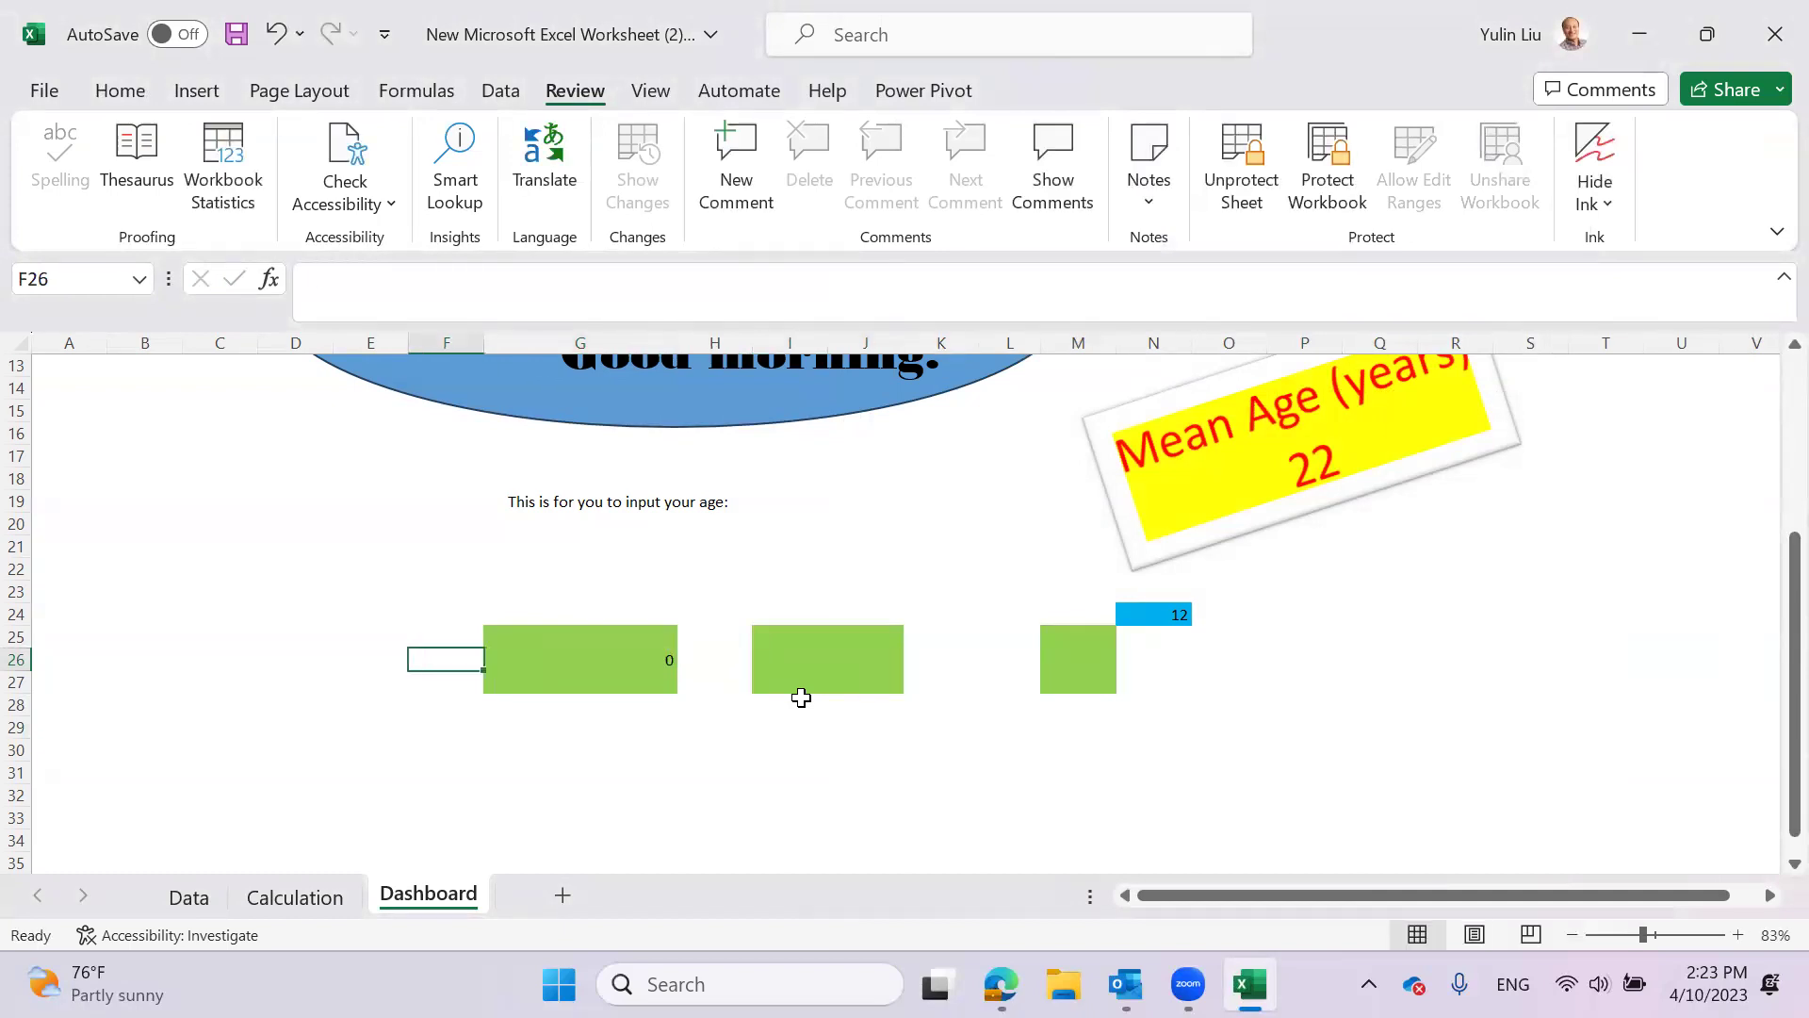
left_click(801, 697)
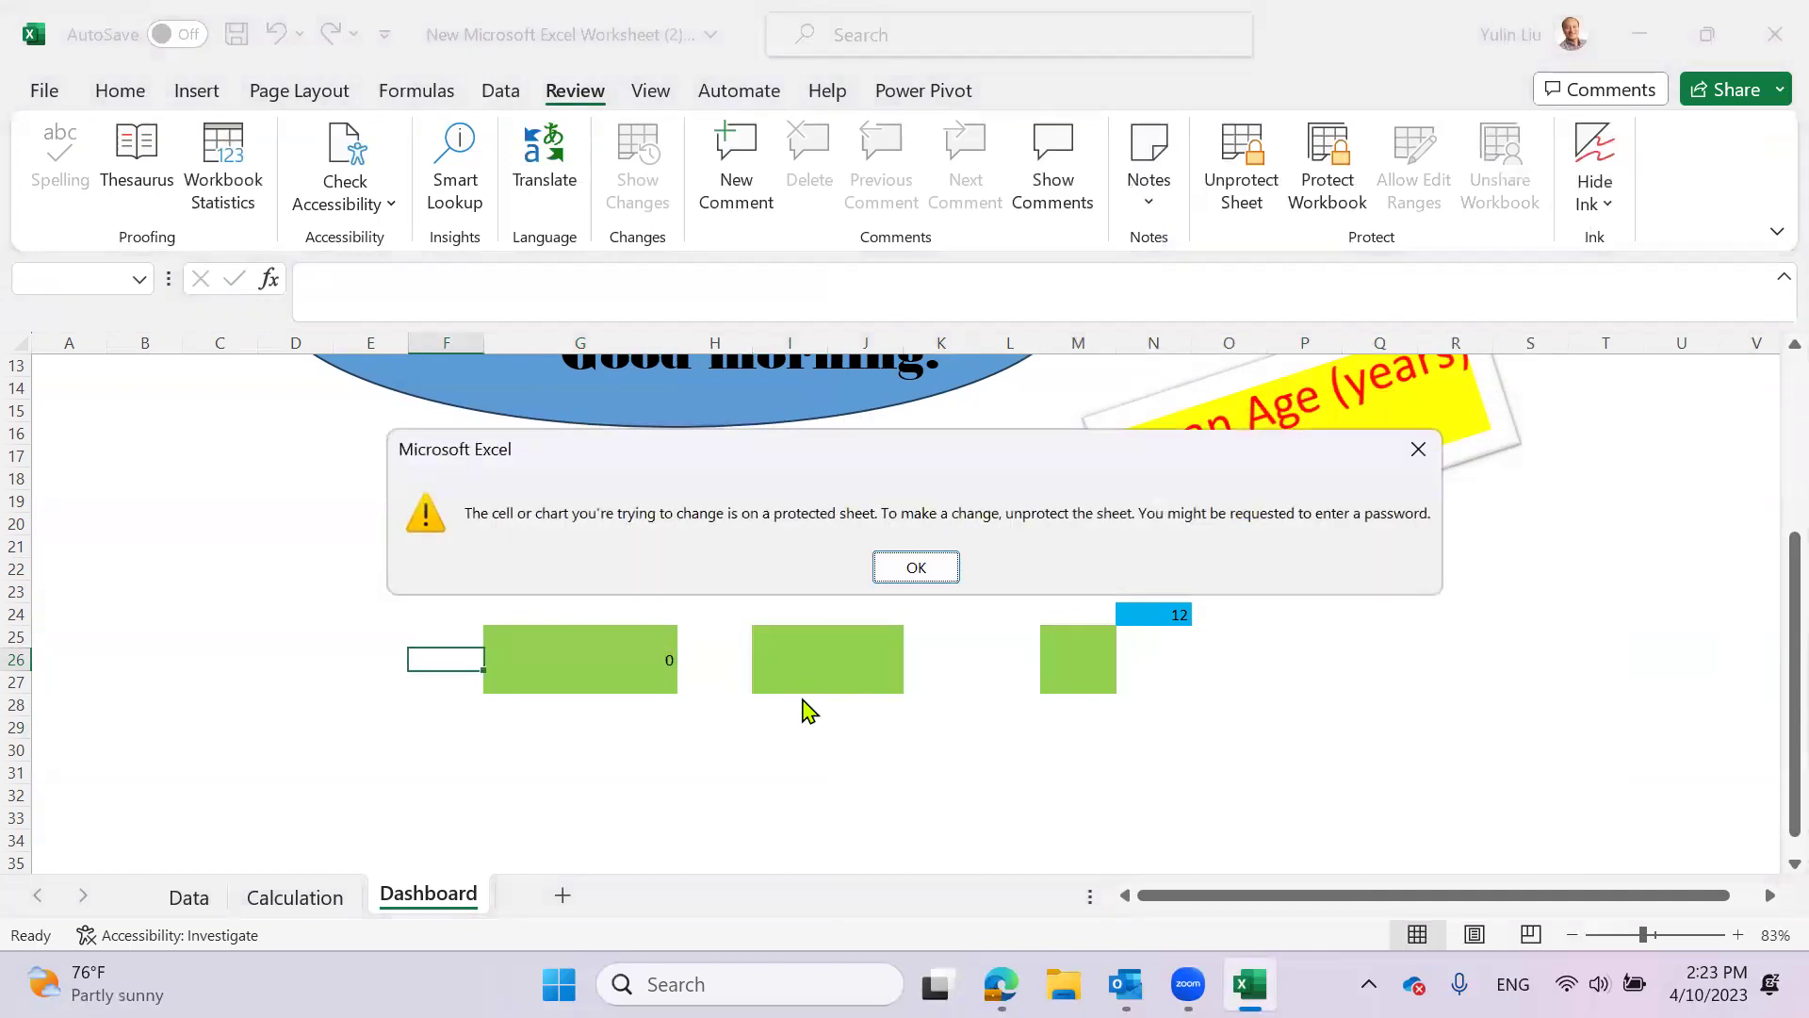
left_click(1419, 449)
- Enter 88 in the green cells G25 and G27
left_click(549, 638)
type("88")
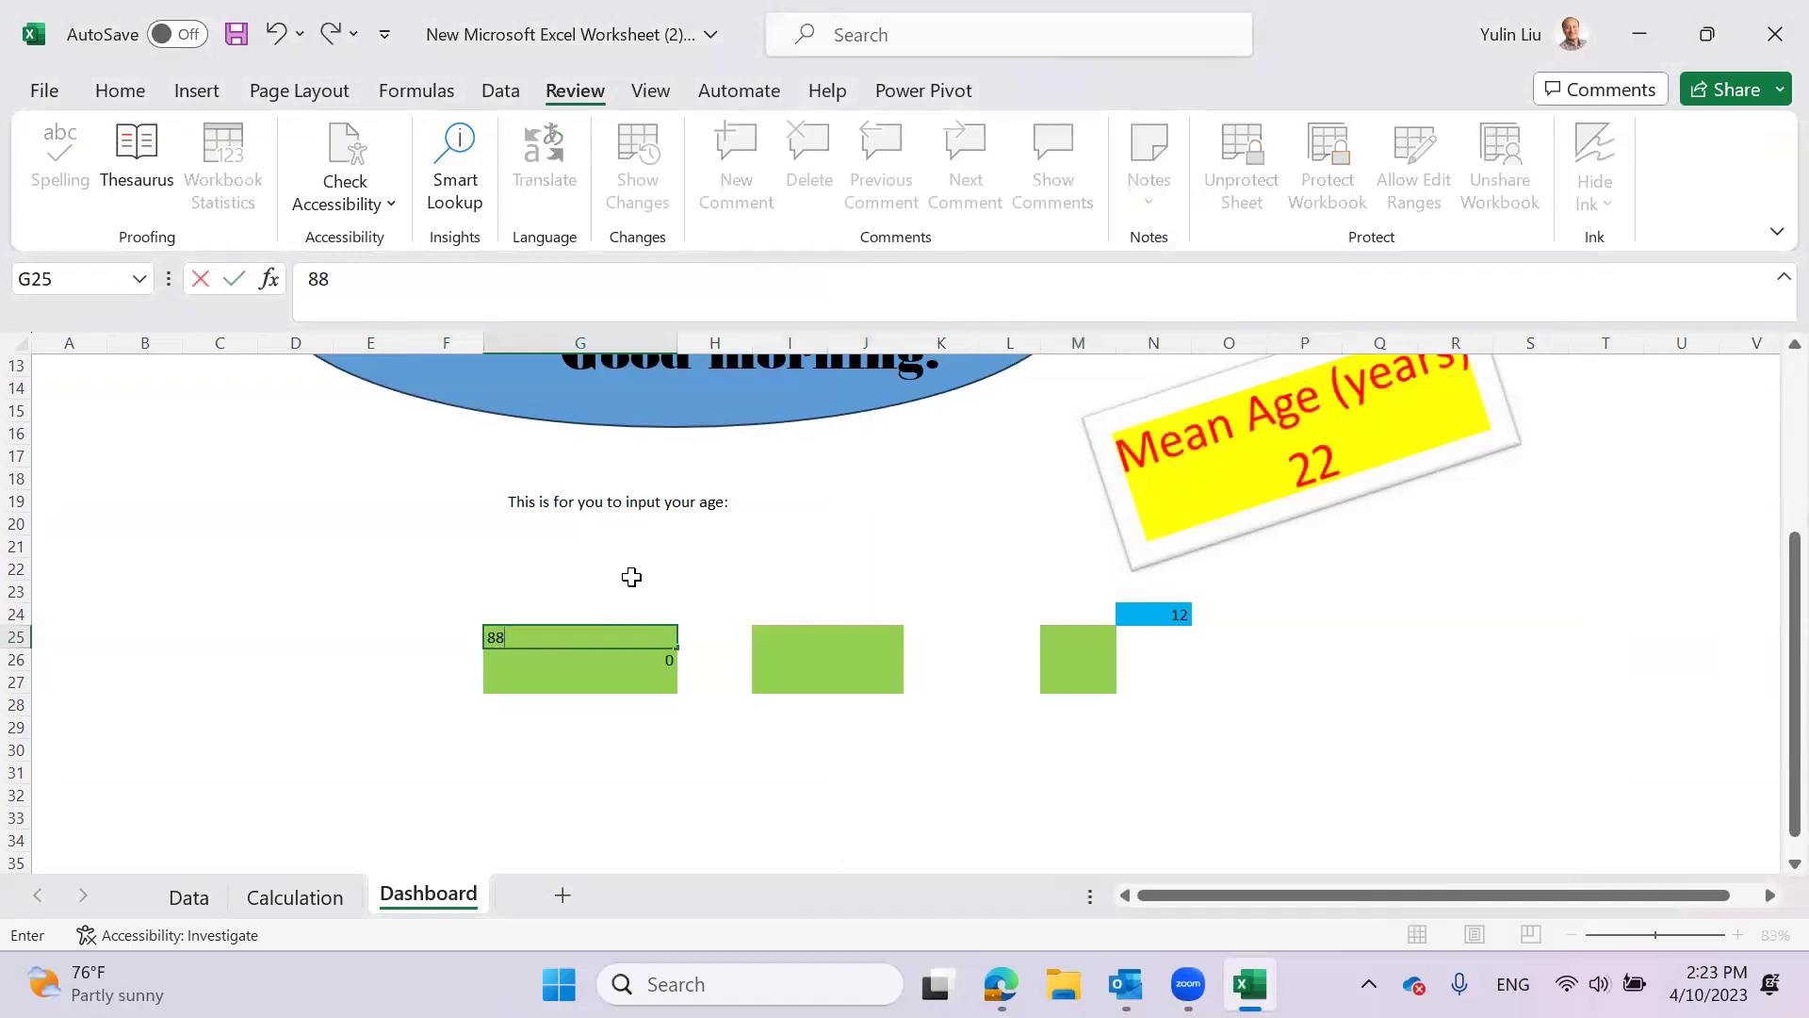
key("Return")
type("88")
- Fill the middle green block with 88 in I25 and 99 in both J26 and J27
left_click(810, 637)
type("88")
left_click(858, 667)
type("99")
key("Return")
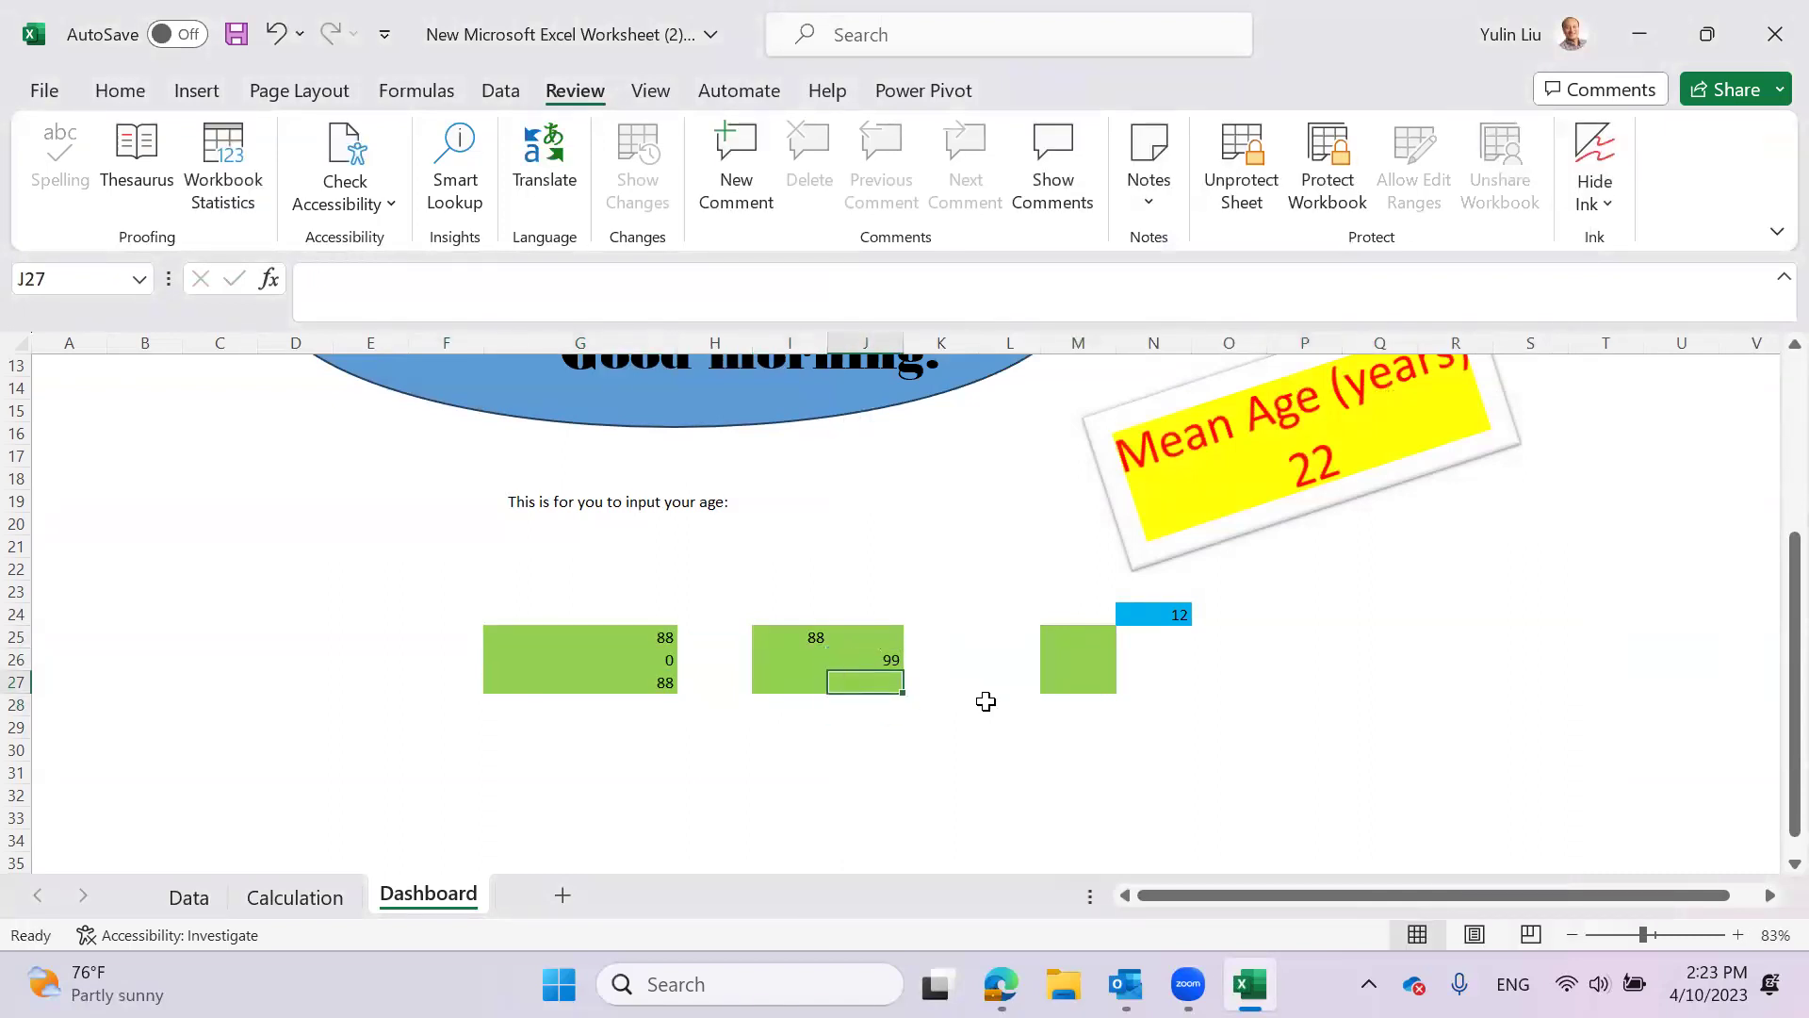
type("99")
- Enter 99 in M25 and 88 in both M26 and M27, then reselect M26
left_click(1065, 634)
type("99")
key("Return")
type("88")
key("Return")
type("88")
left_click(1178, 724)
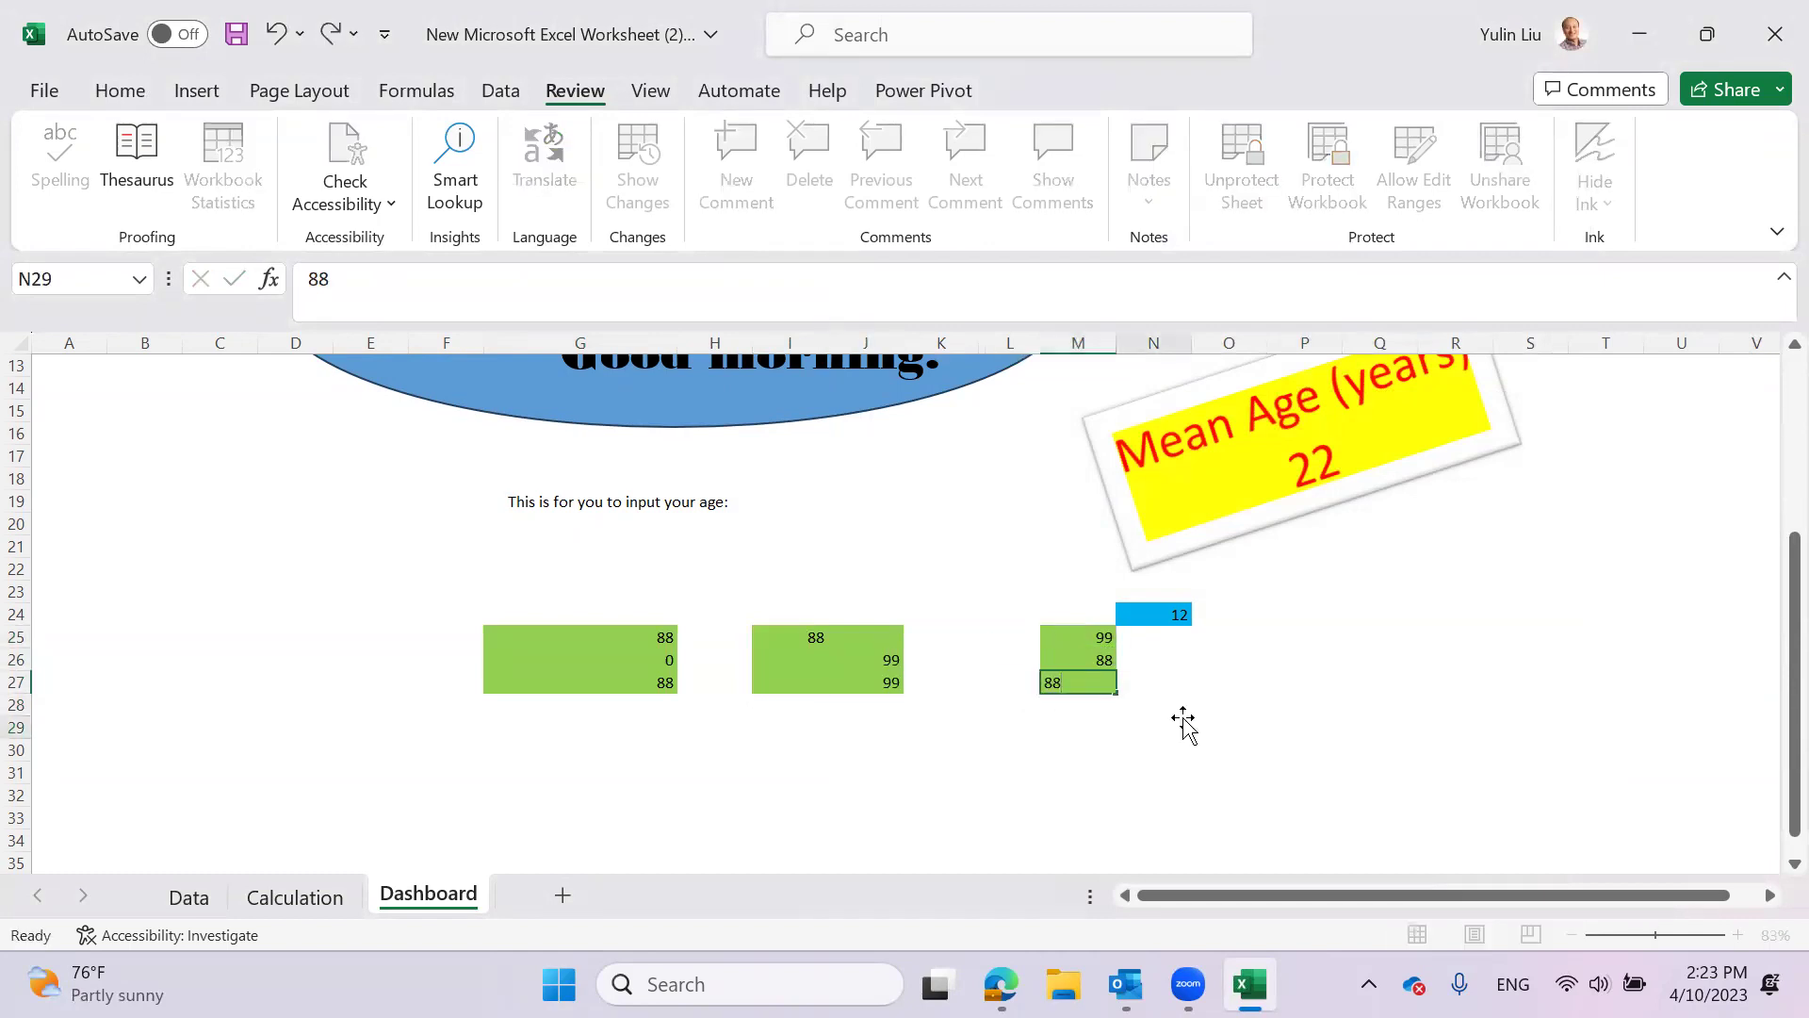
left_click(1272, 744)
left_click(1046, 709)
left_click(1079, 664)
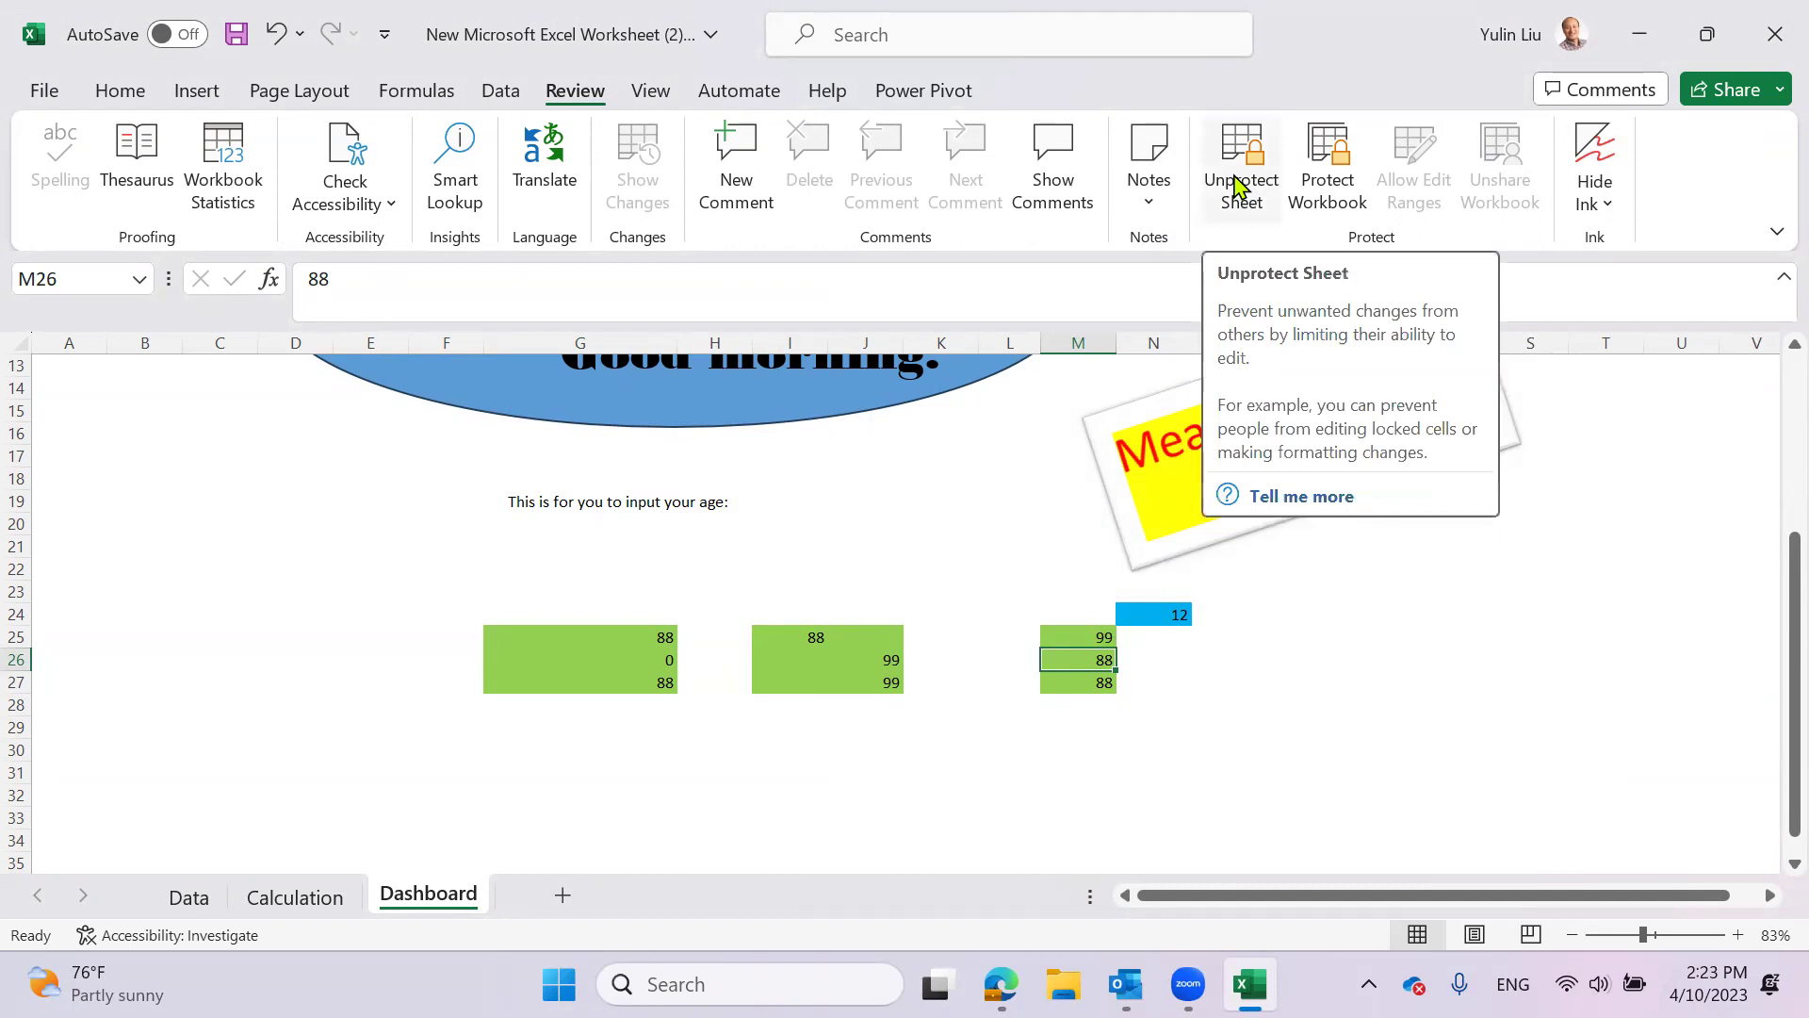
- Check which cell commands are available for the locked cell I20 while the sheet is protected
left_click(822, 526)
right_click(826, 527)
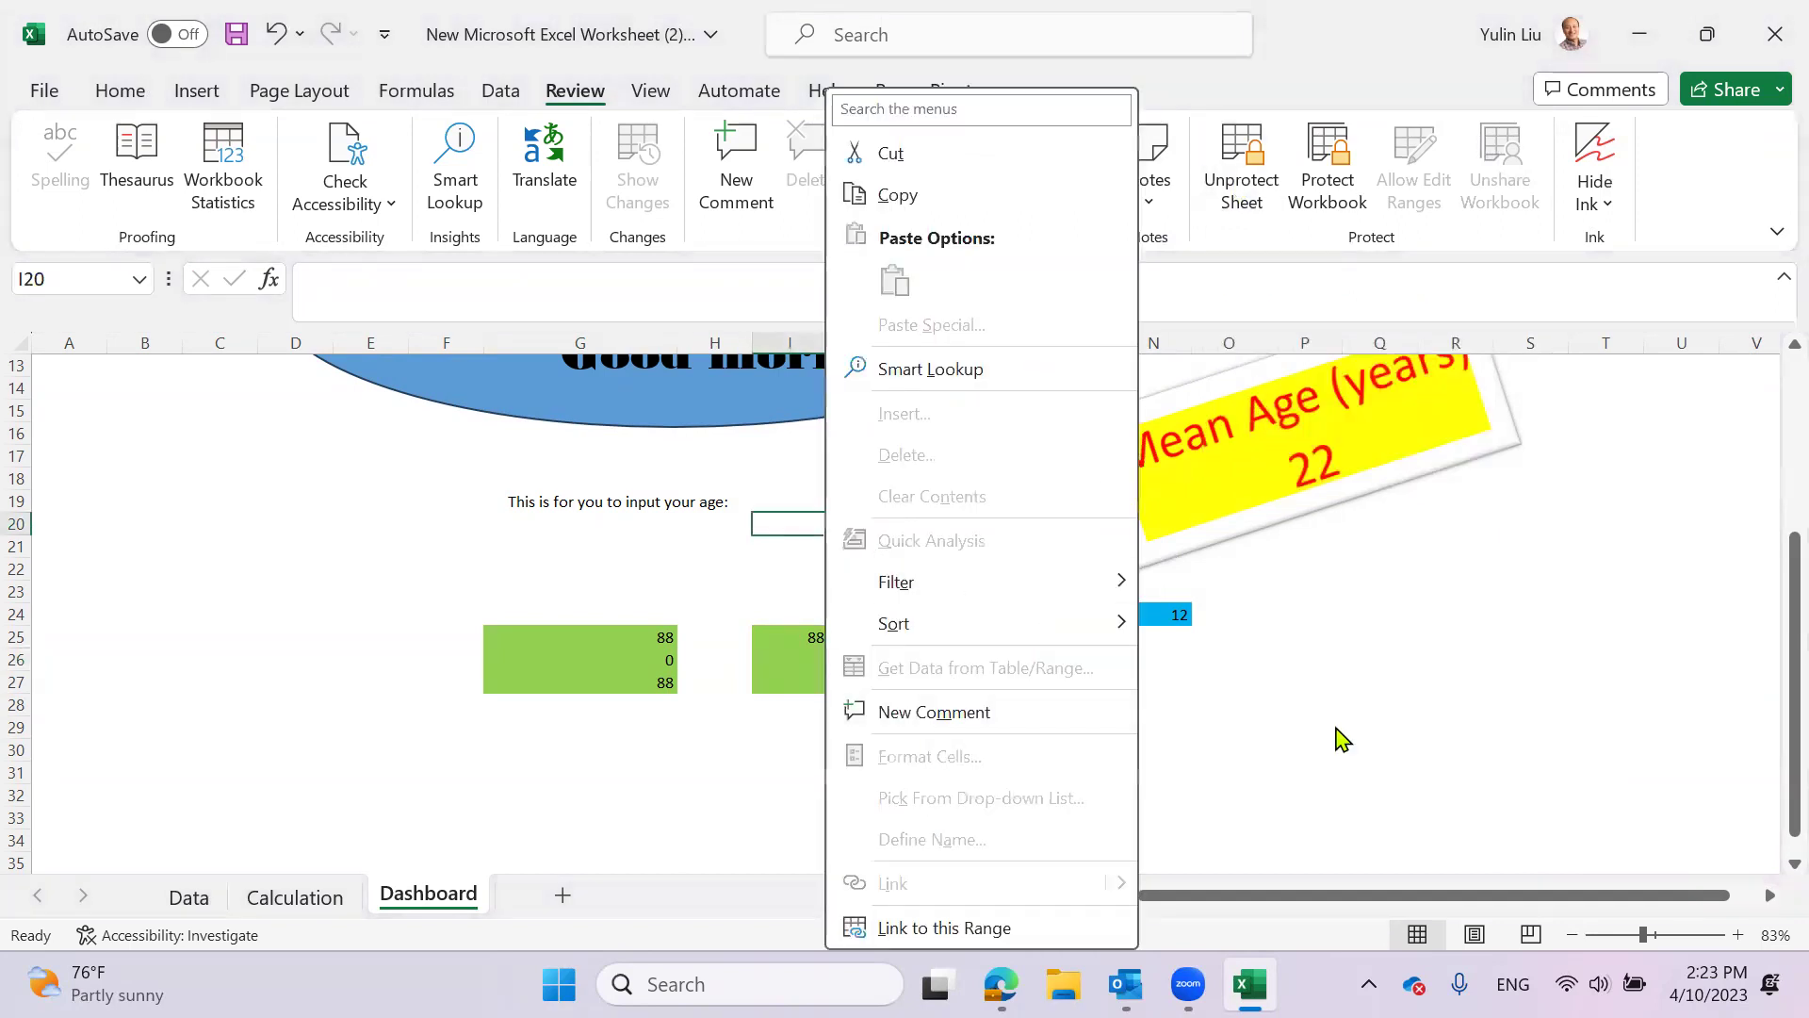
left_click(1377, 724)
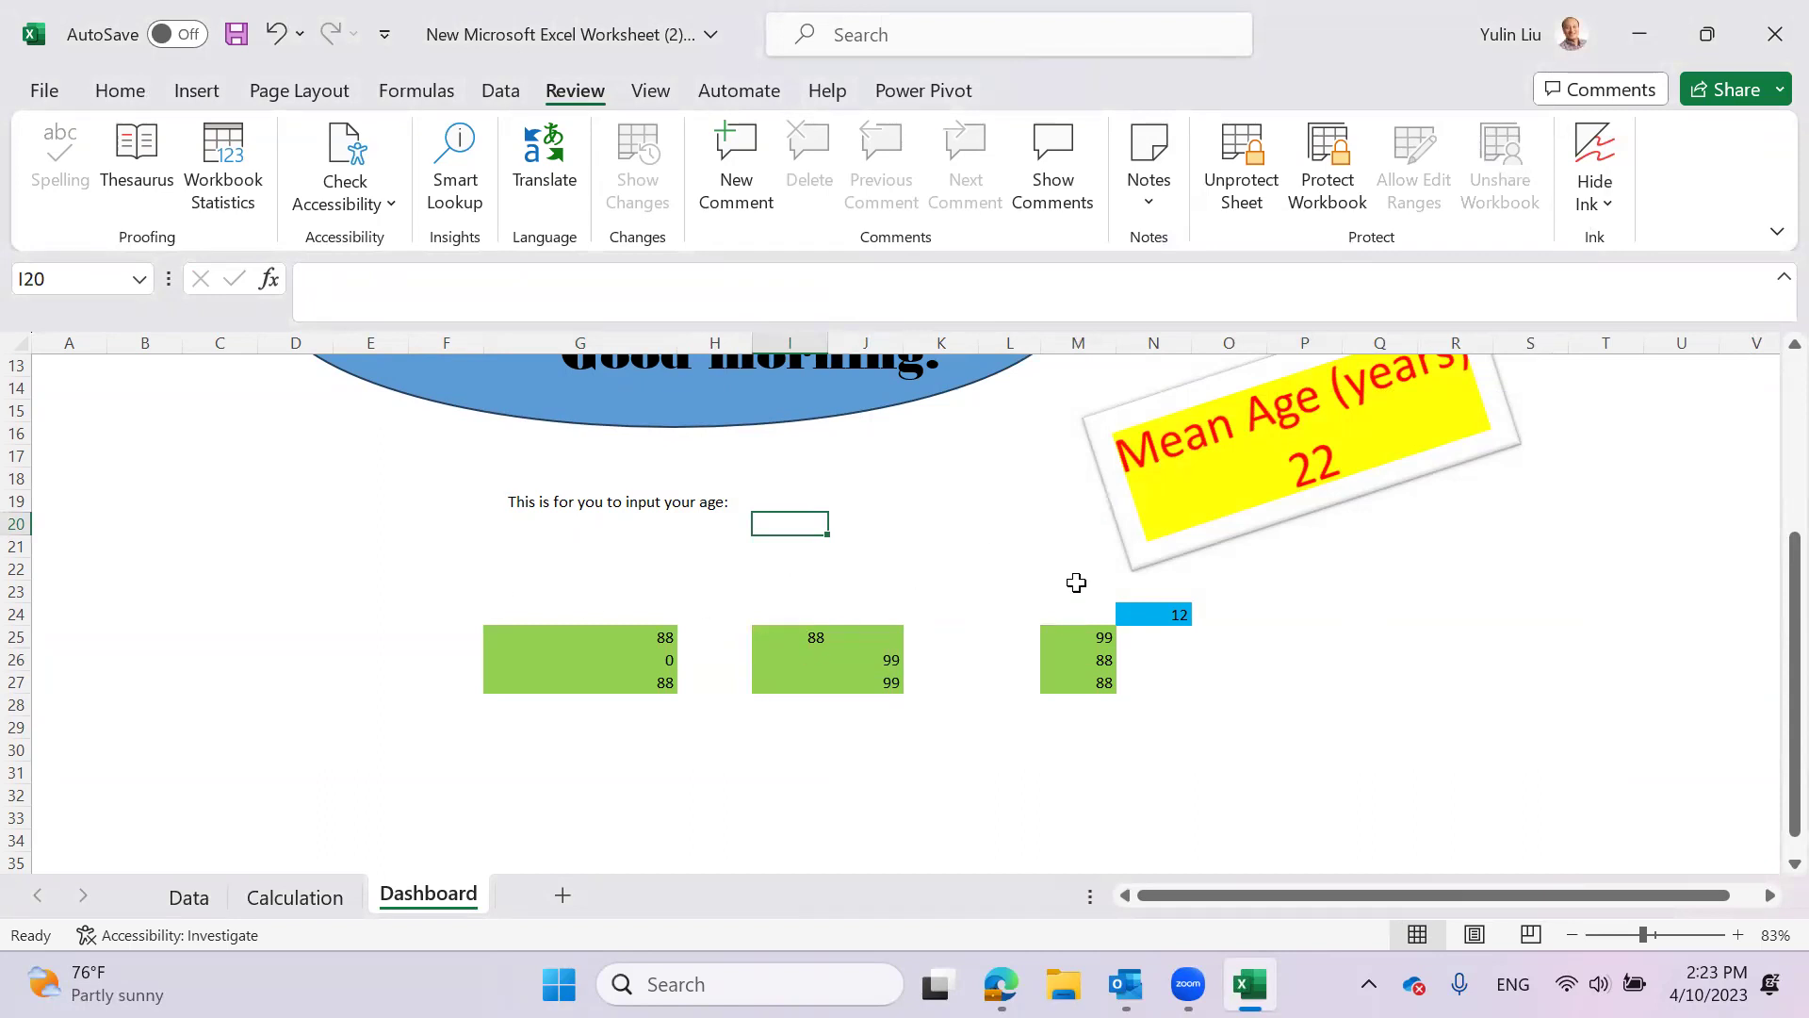
- Unprotect the Dashboard sheet and check the cell commands available for I22:J22
left_click(1242, 165)
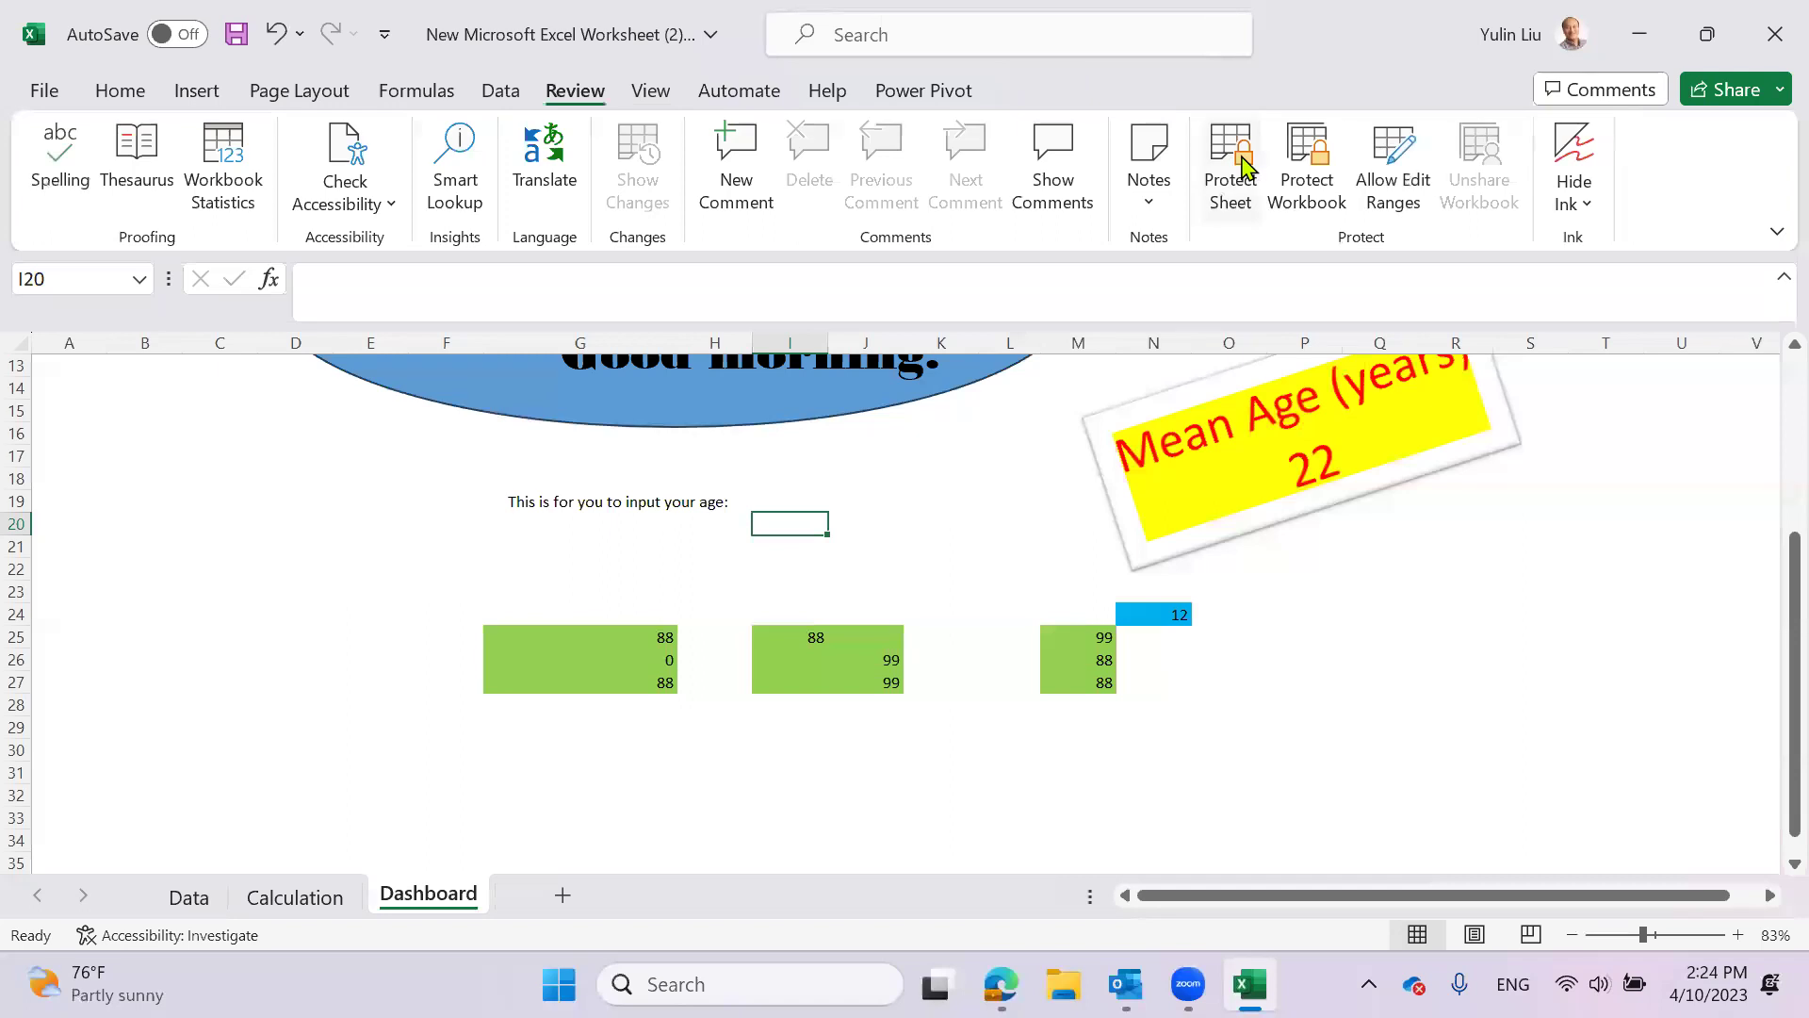
left_click(830, 571)
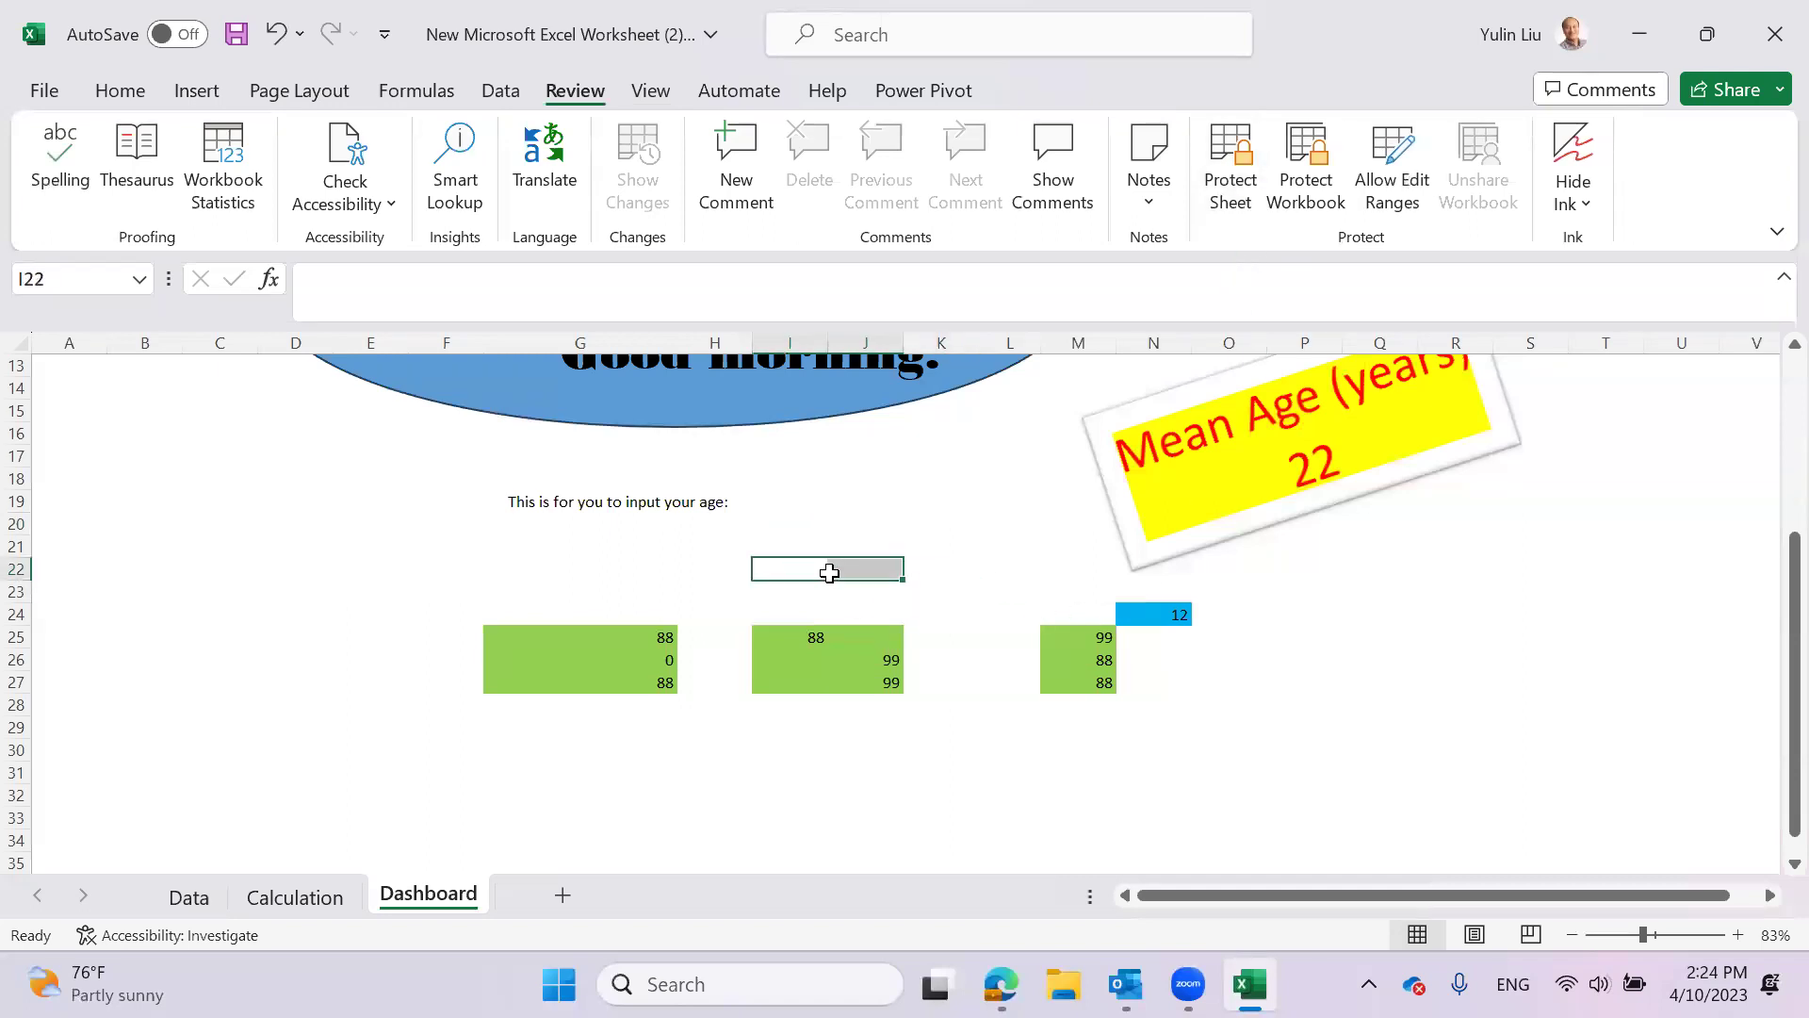
right_click(829, 571)
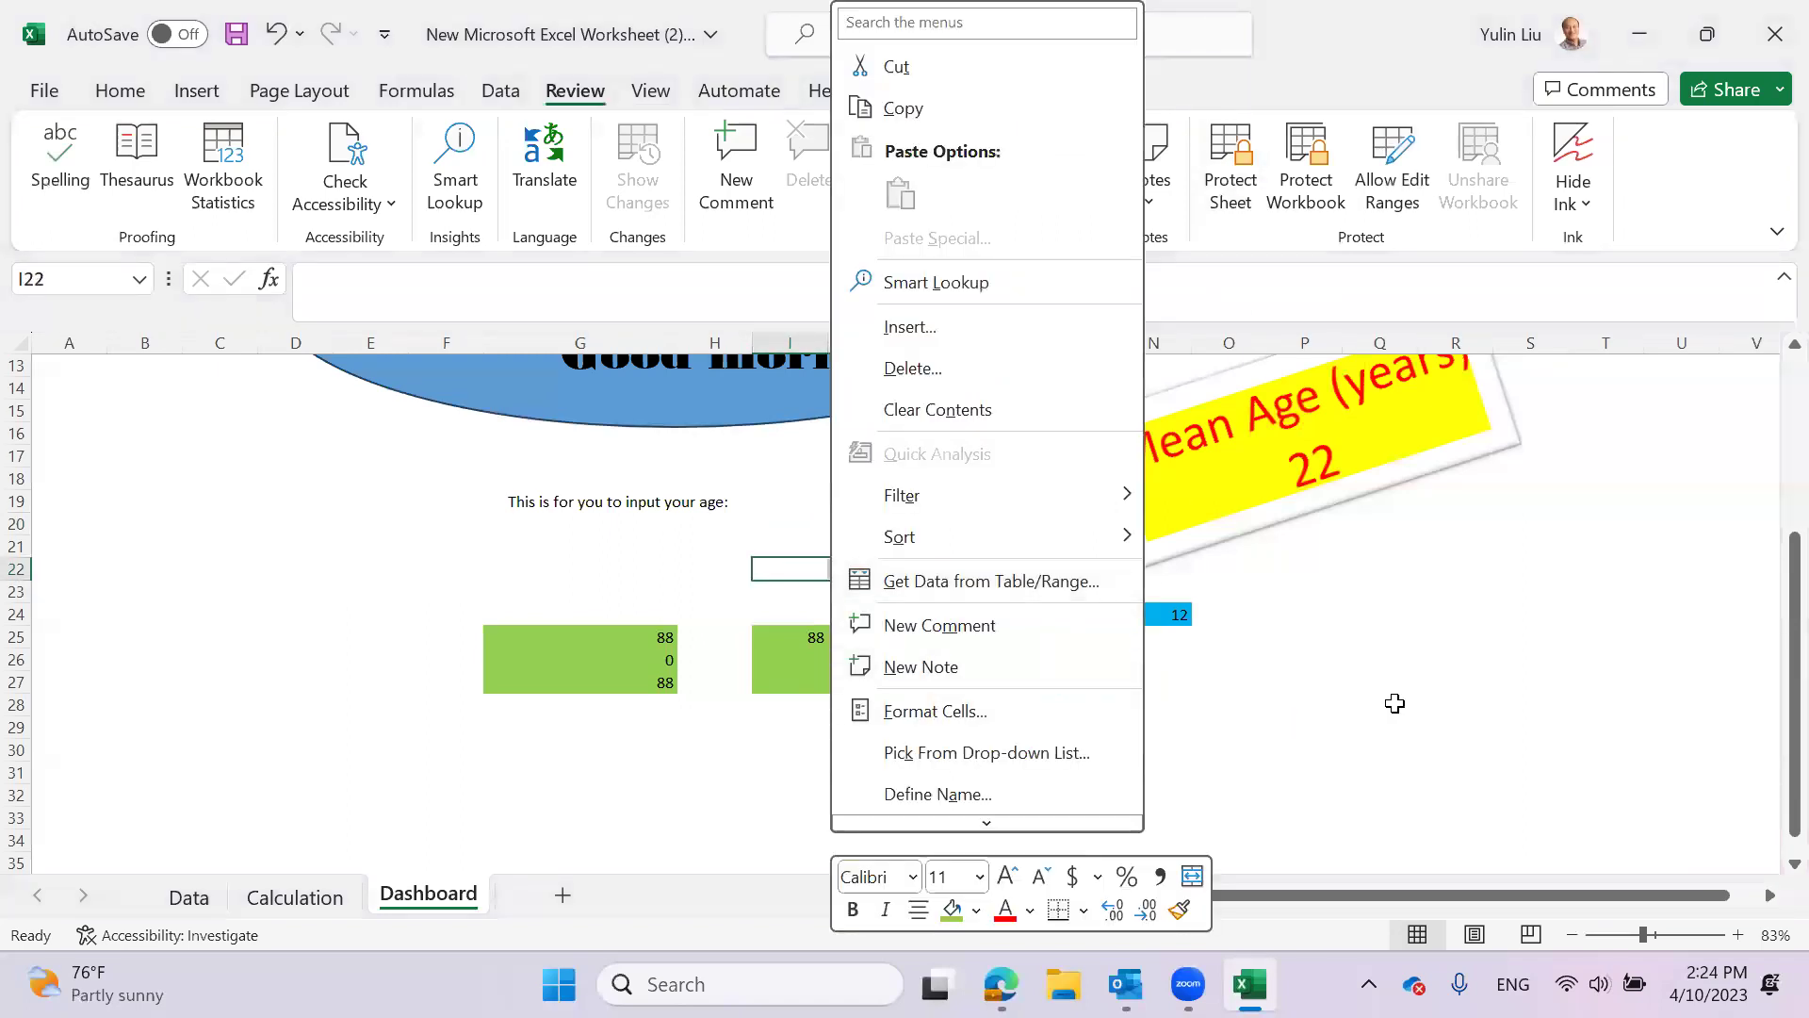
key("Escape")
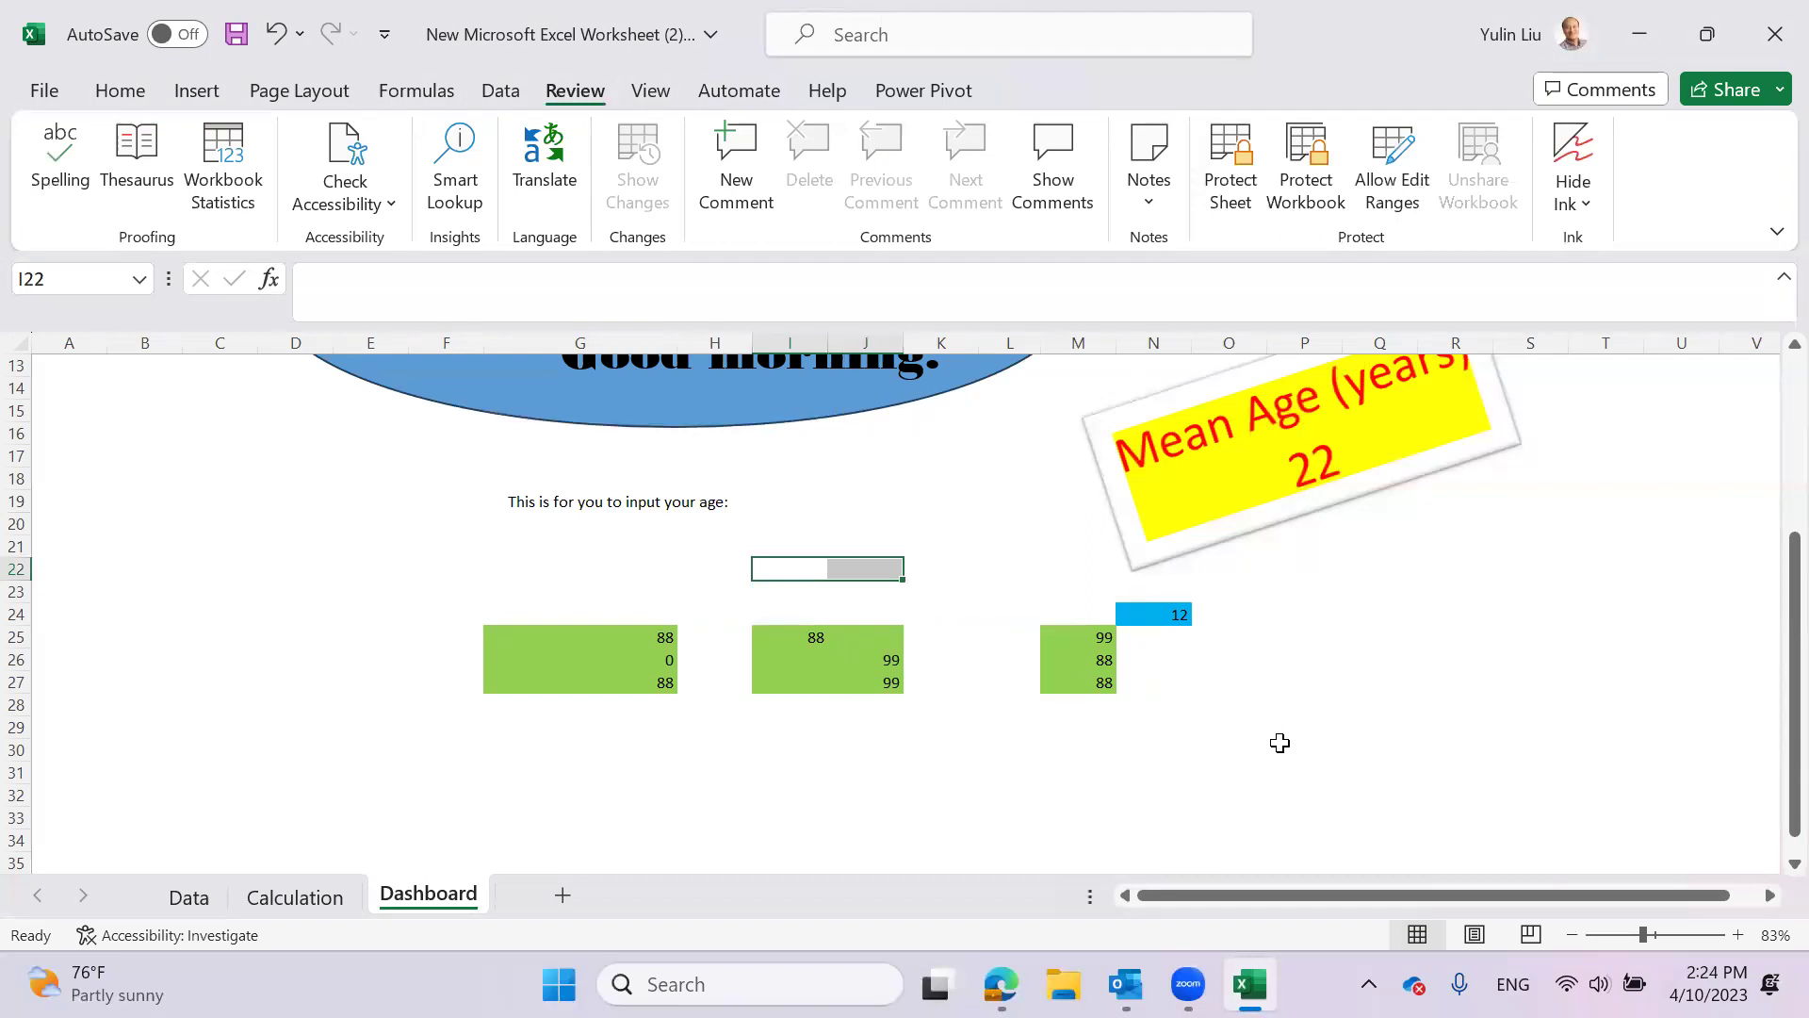